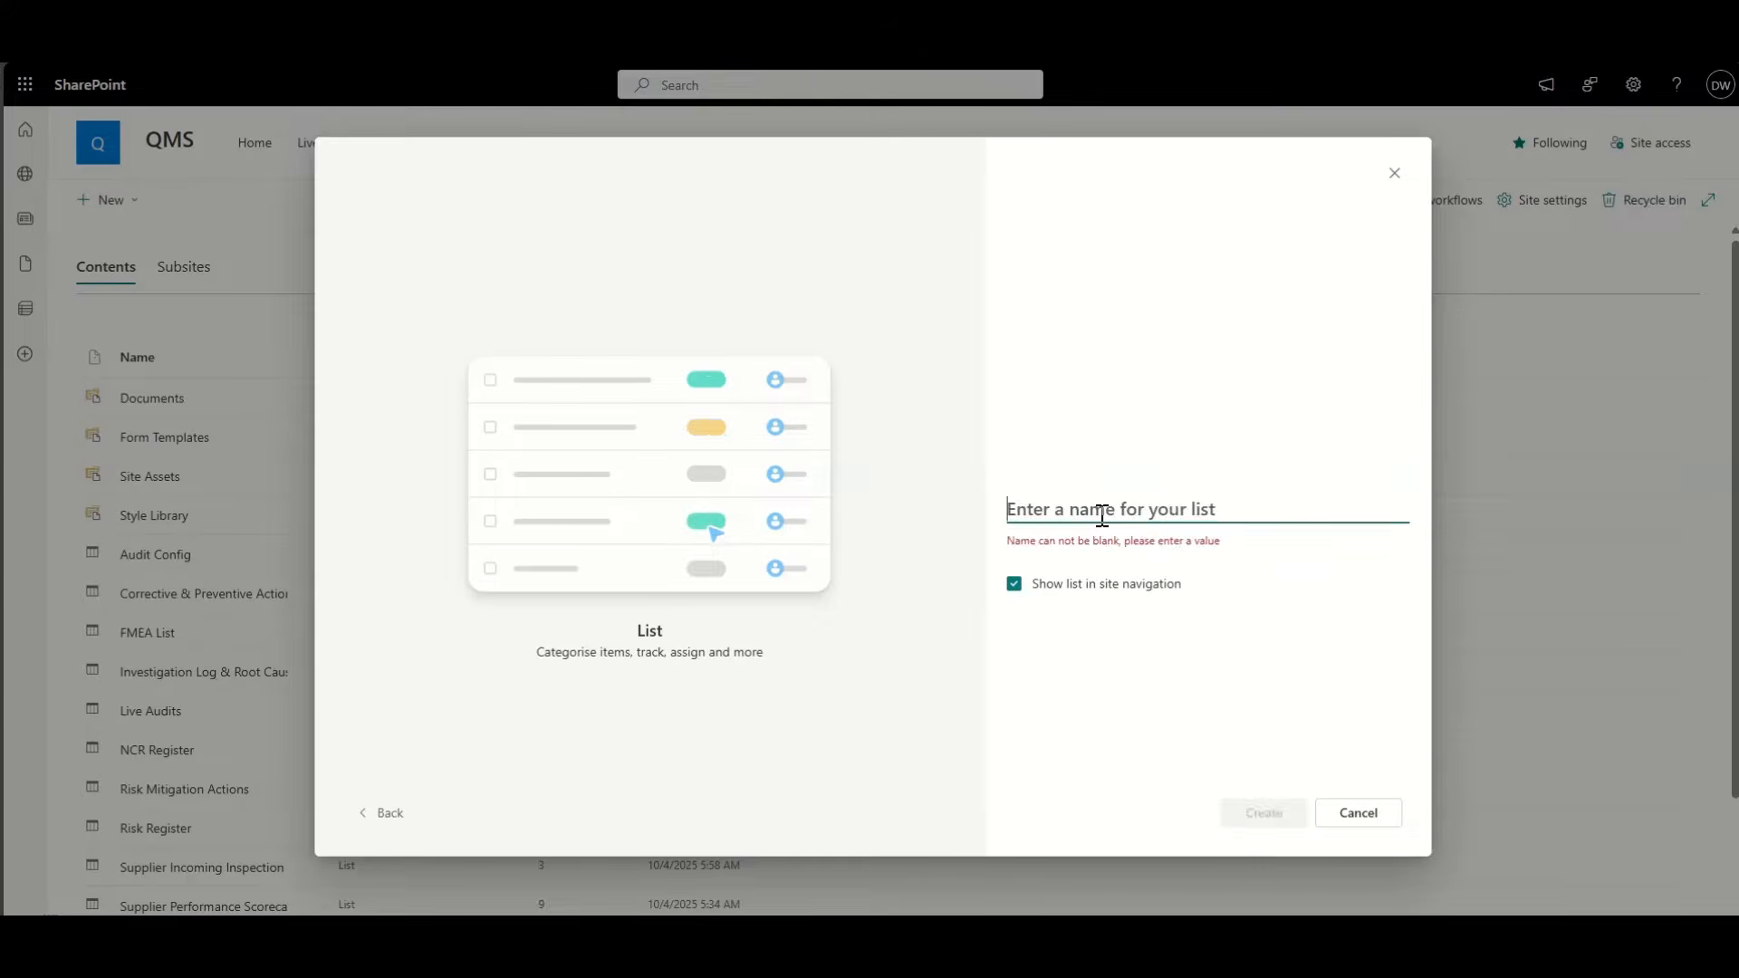
Step: Create the list named Customer Accounts, then rename its Title column to Company Name
type("Customer Accounts")
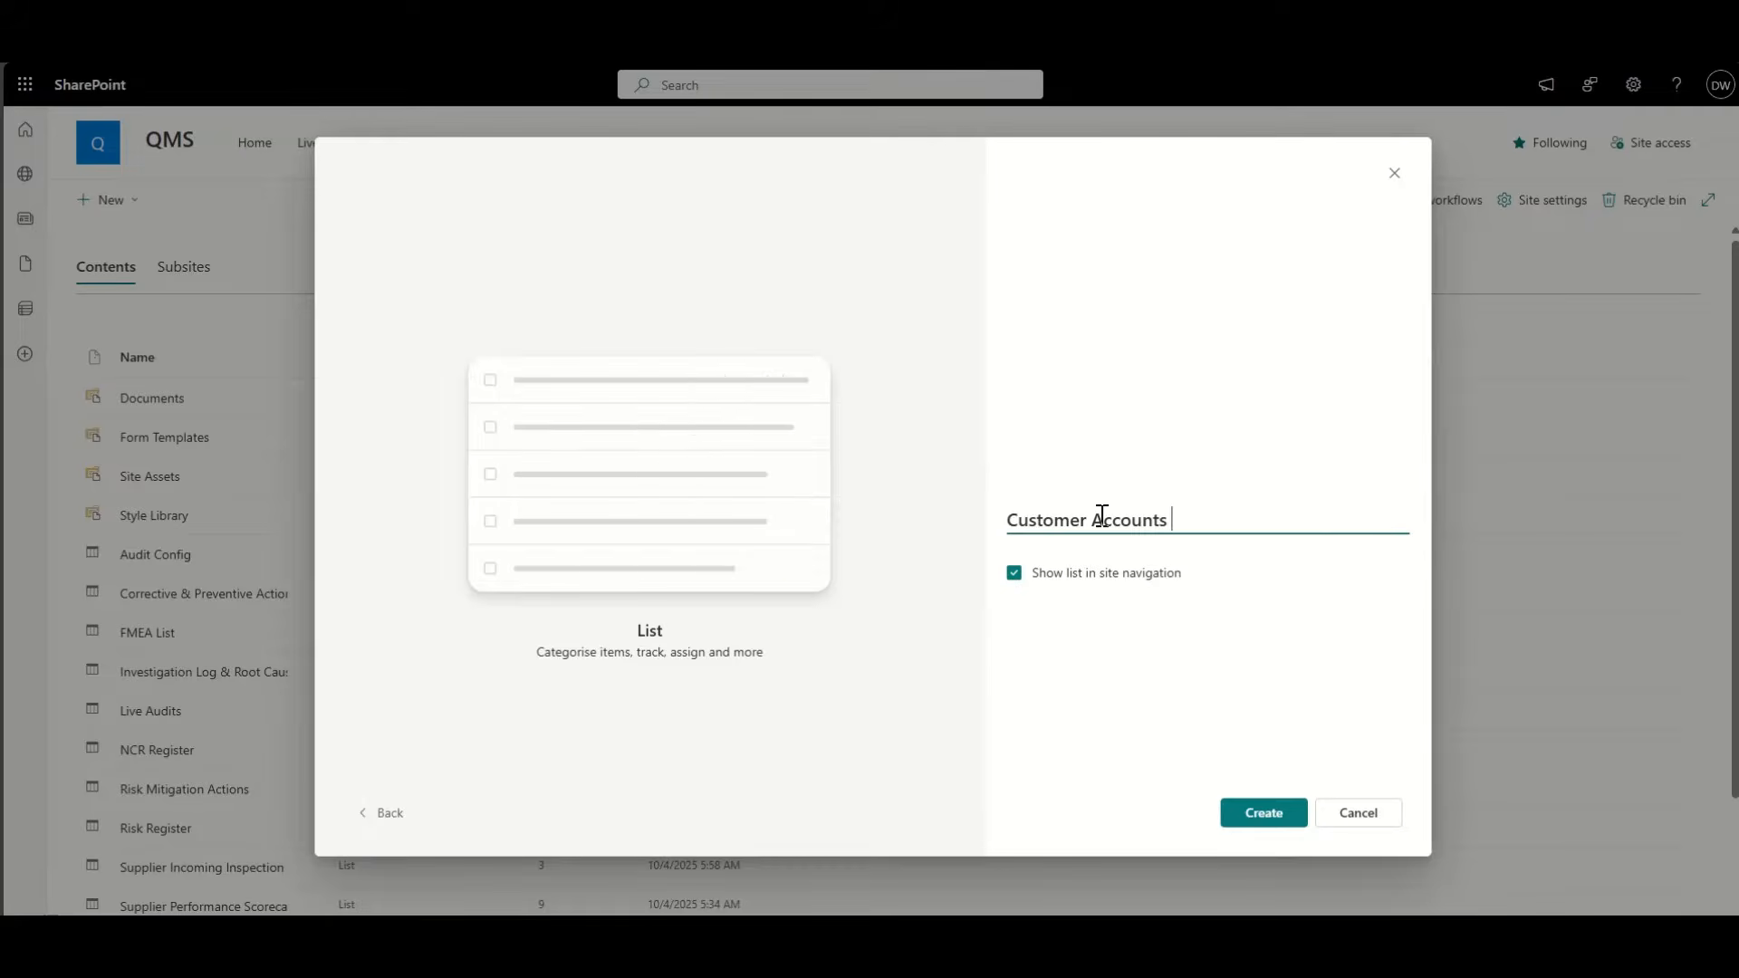
left_click(1262, 813)
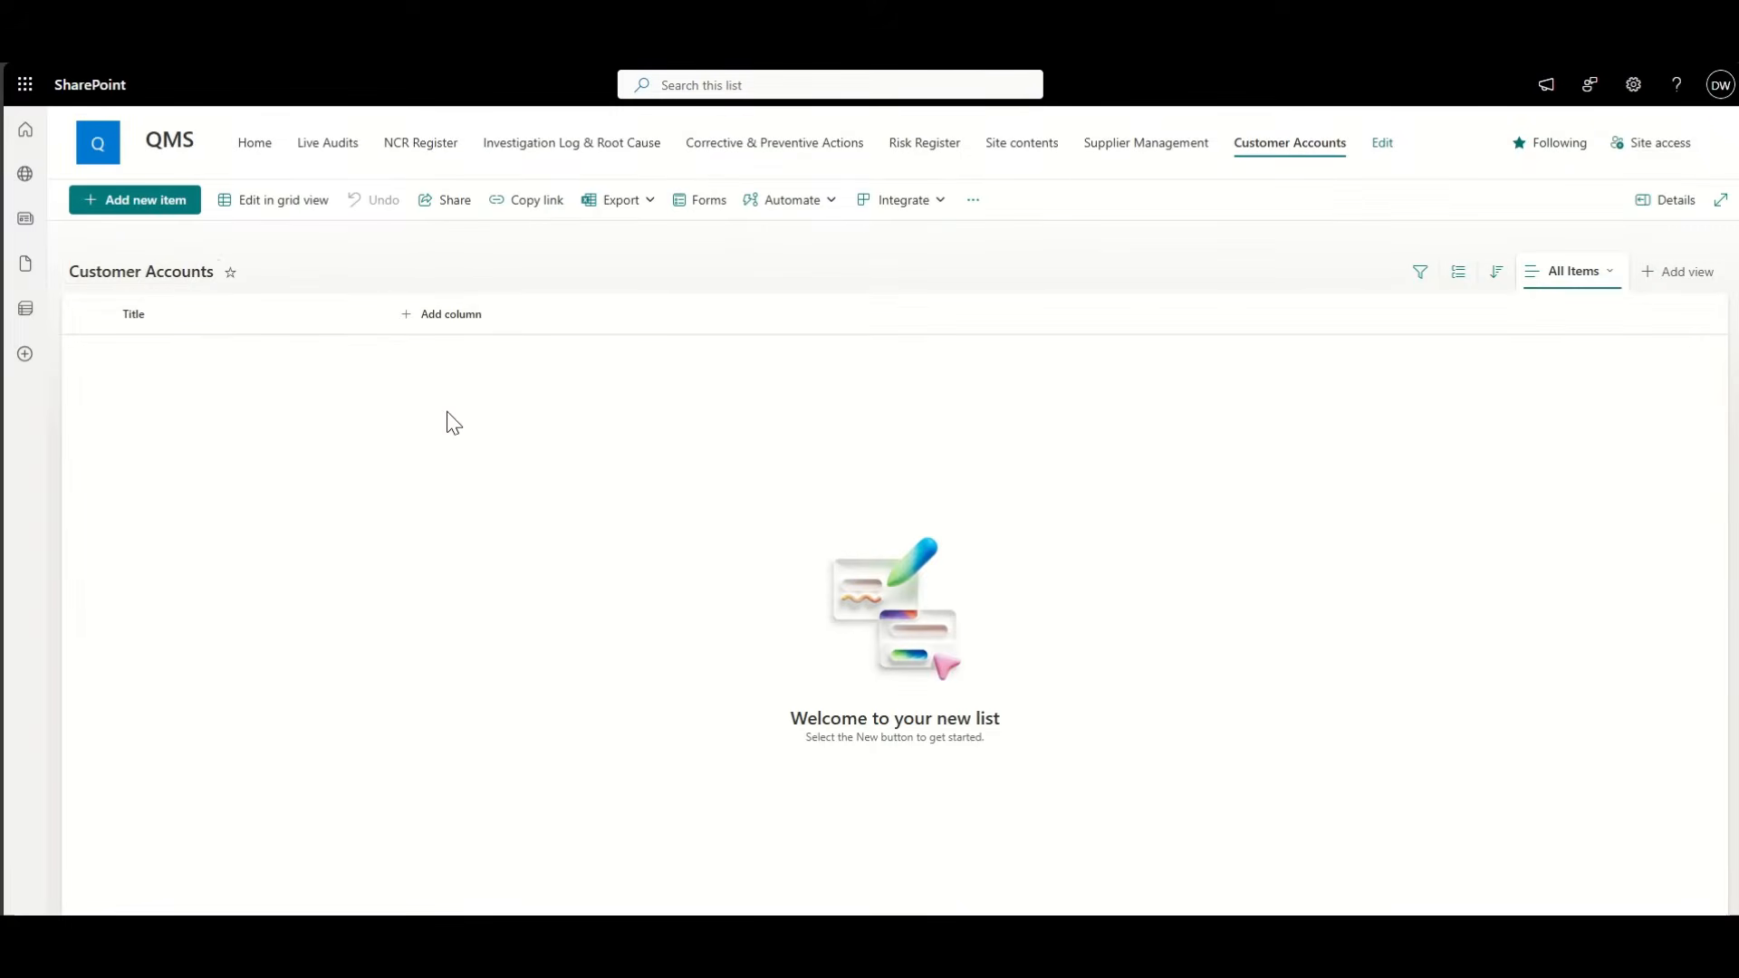
left_click(145, 314)
left_click(300, 478)
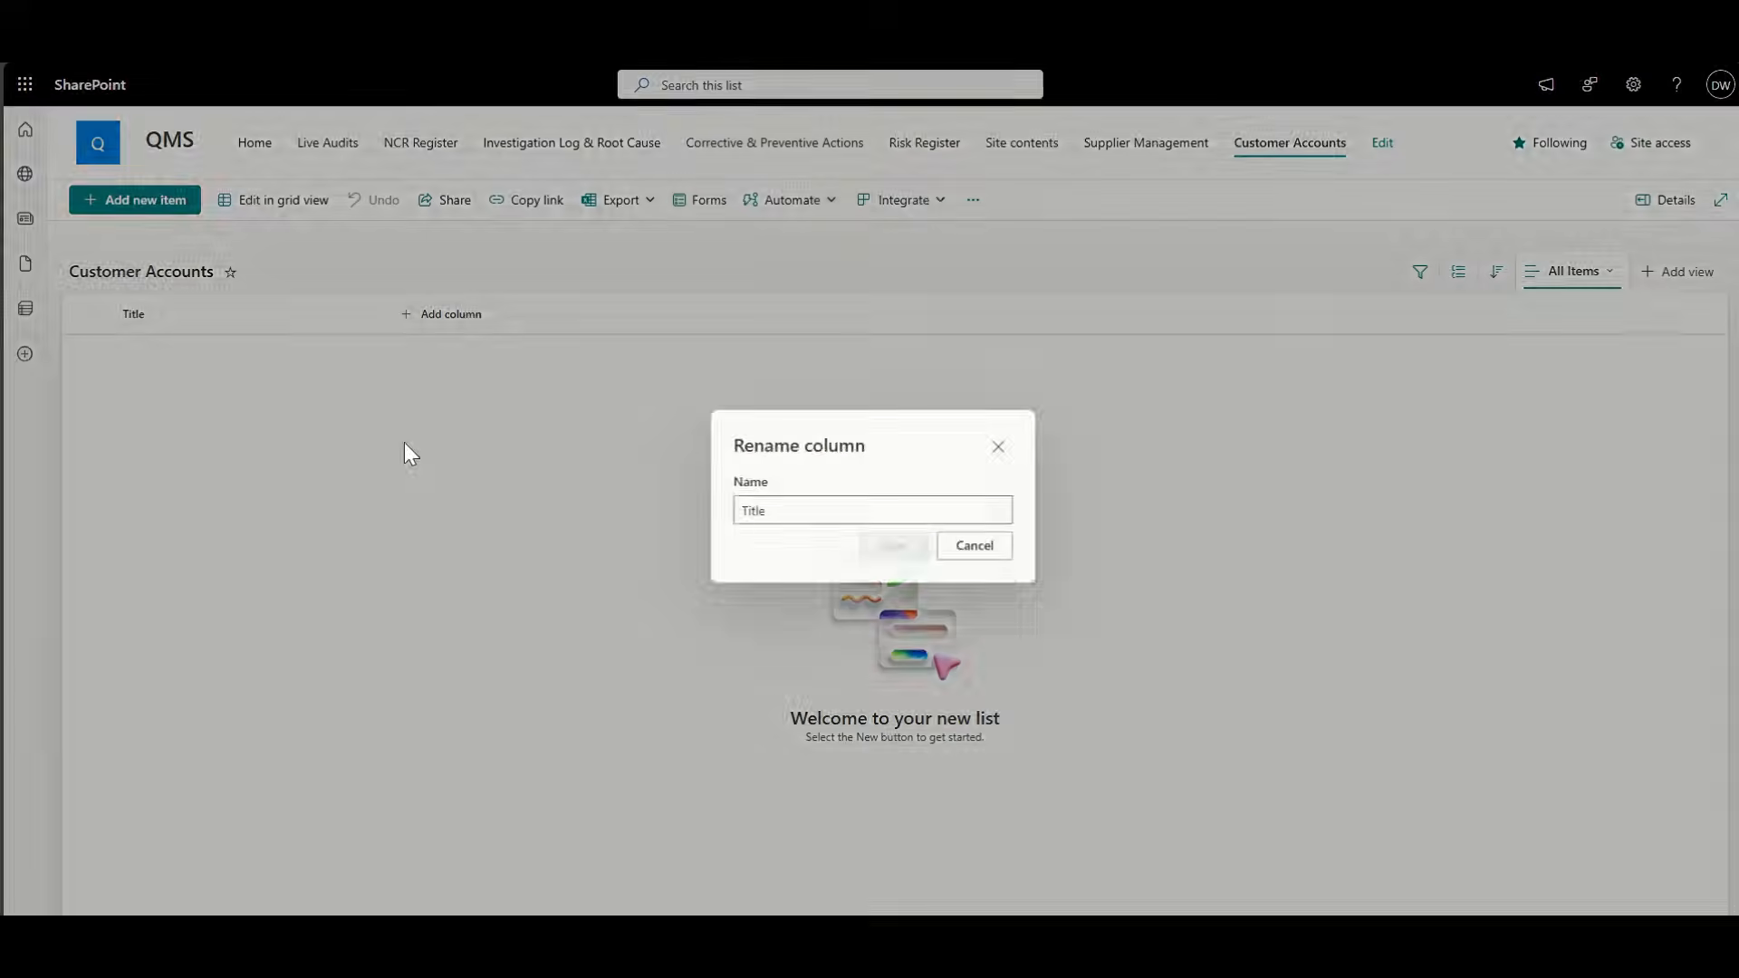
double_click(758, 510)
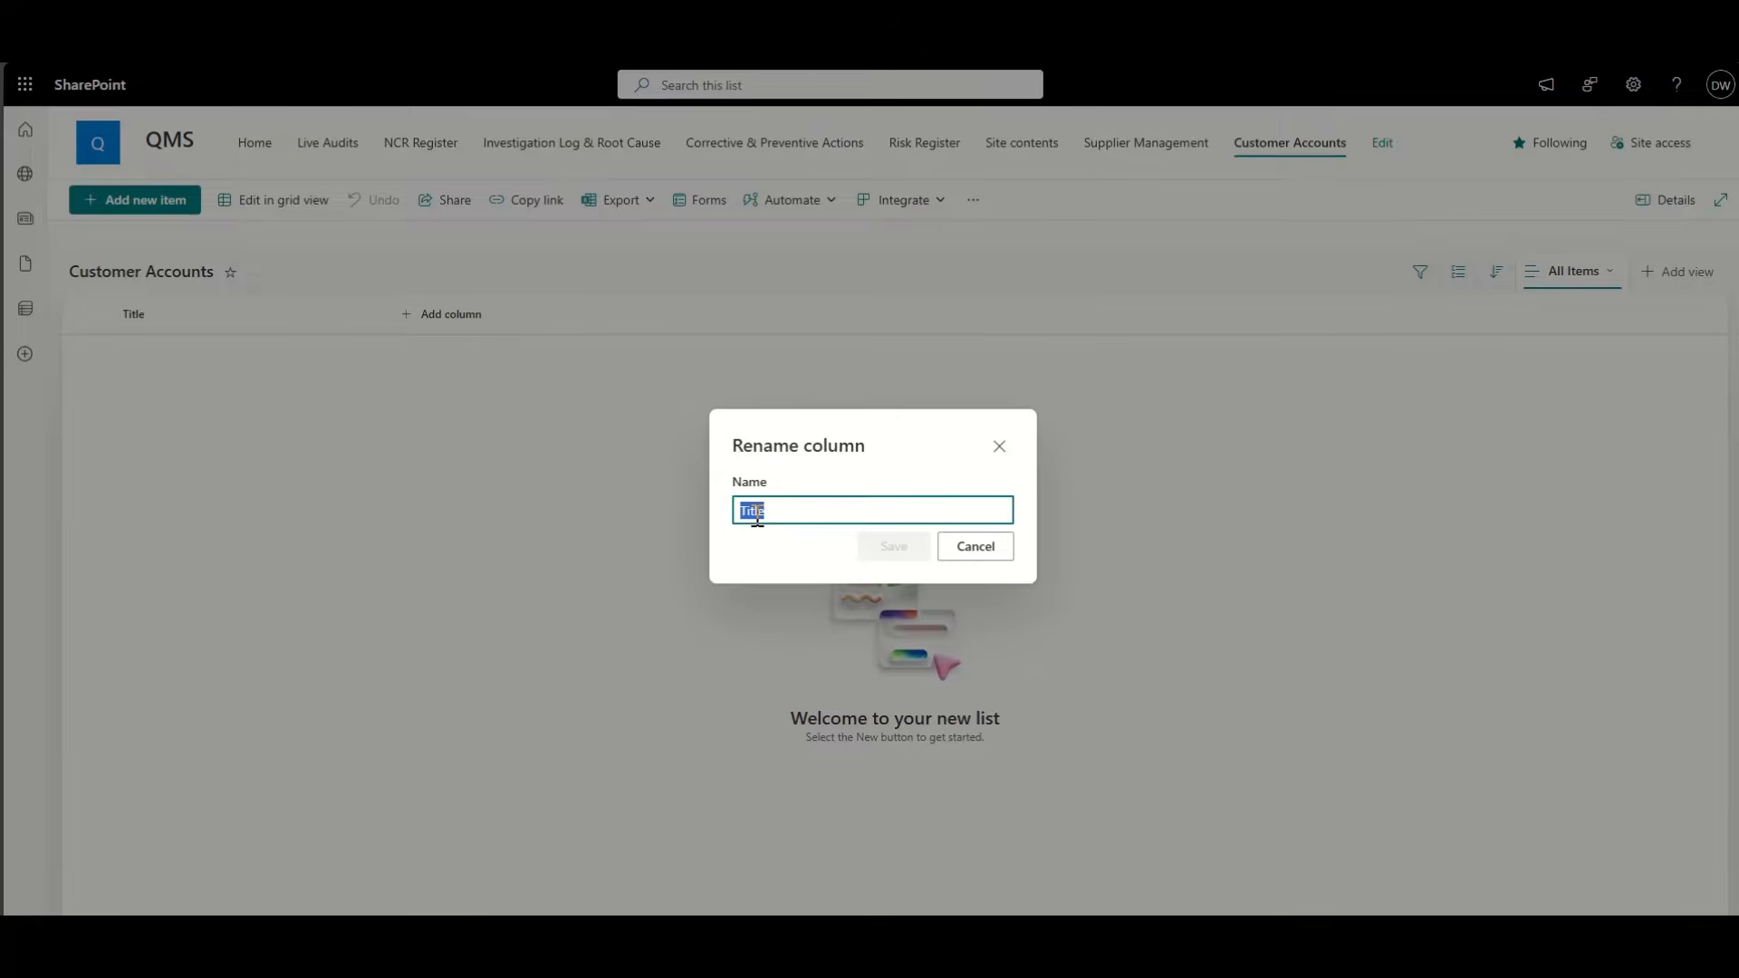
type("Company Name")
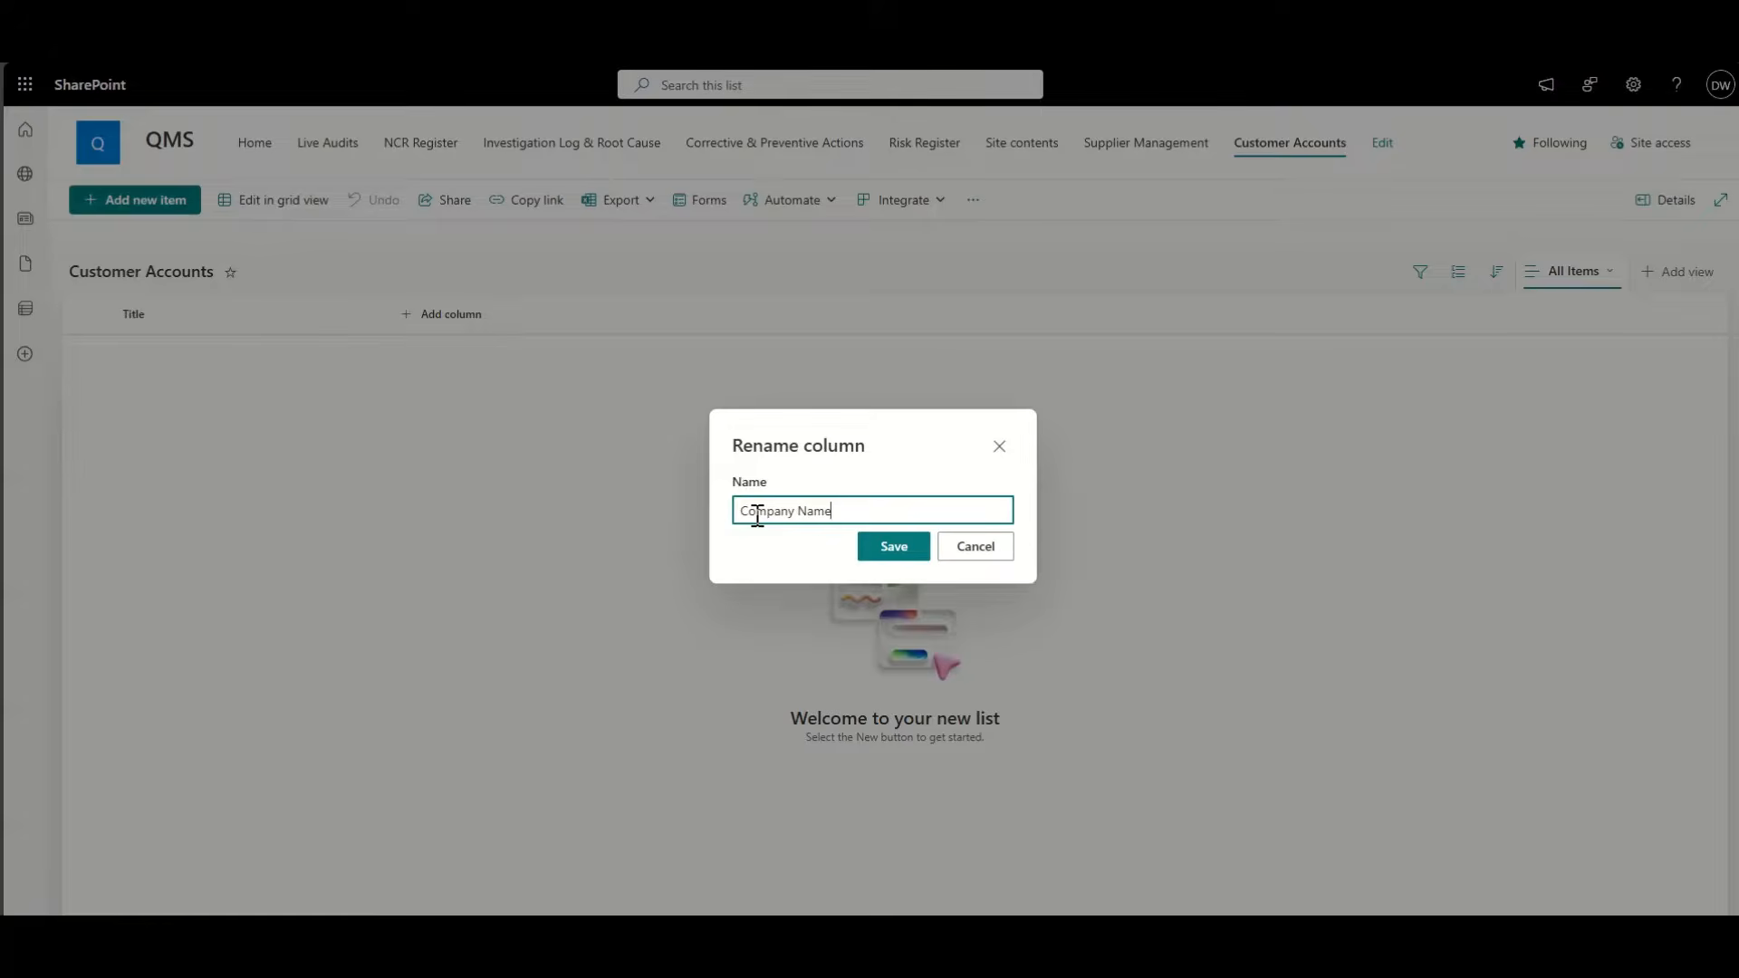
left_click(897, 546)
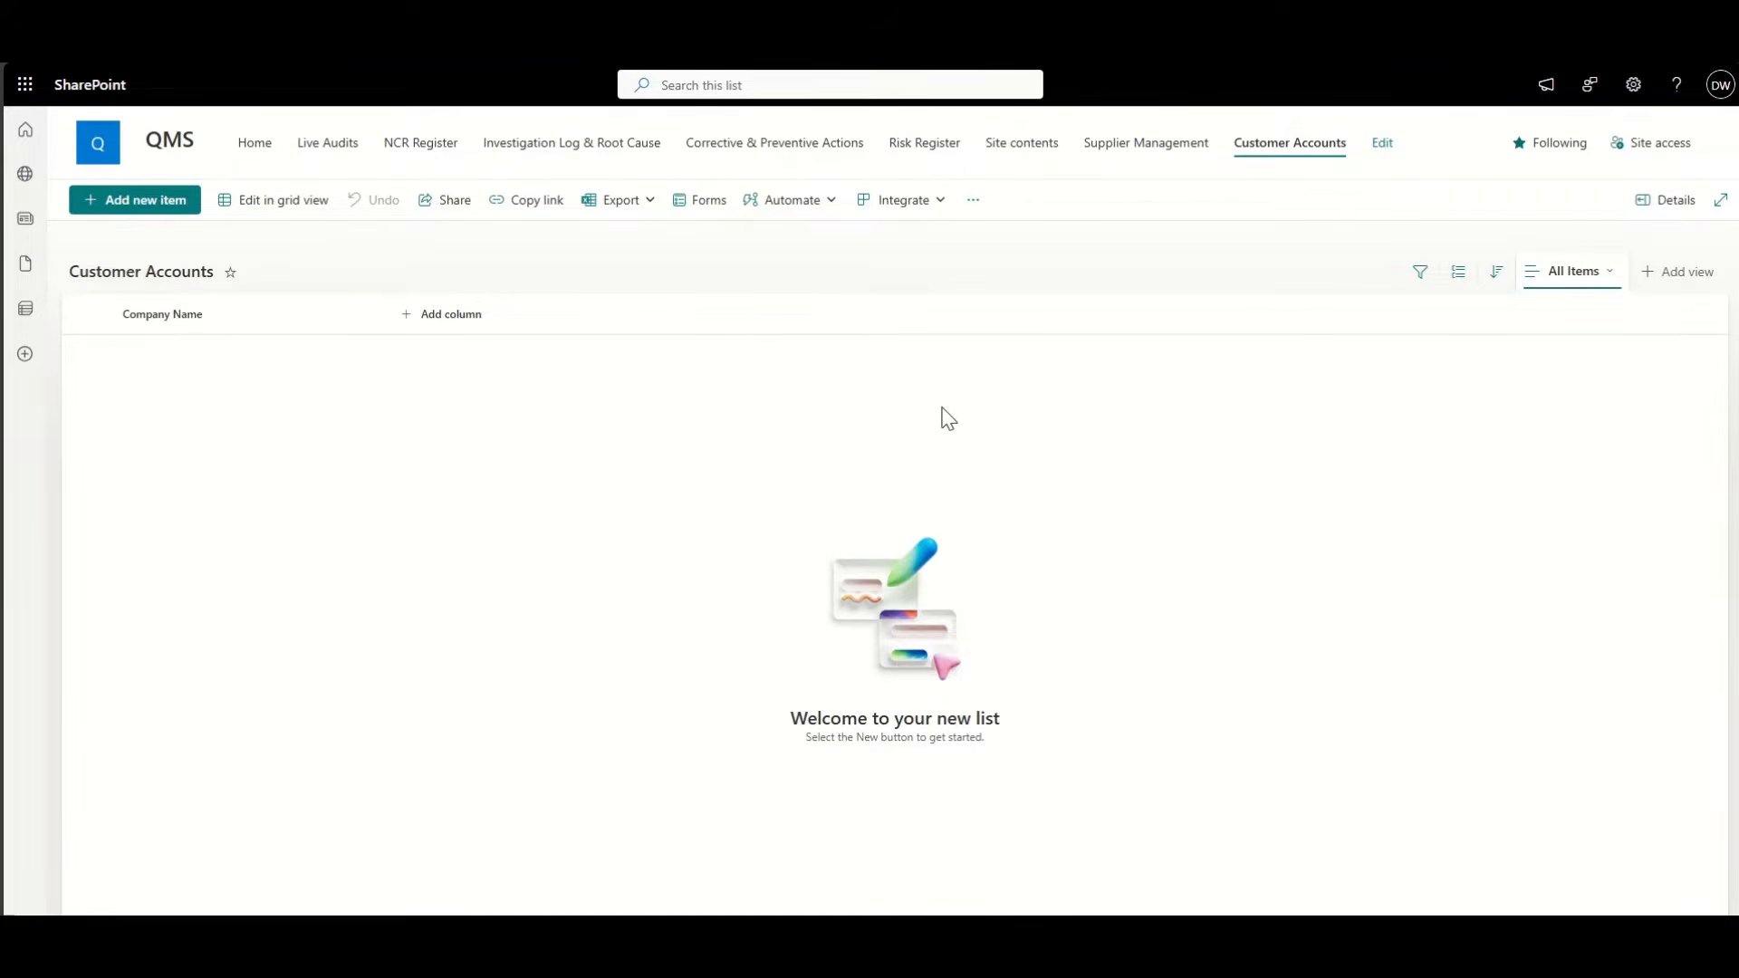
Step: Tick ID in the All Items view settings and set its position from left to 1
left_click(1615, 294)
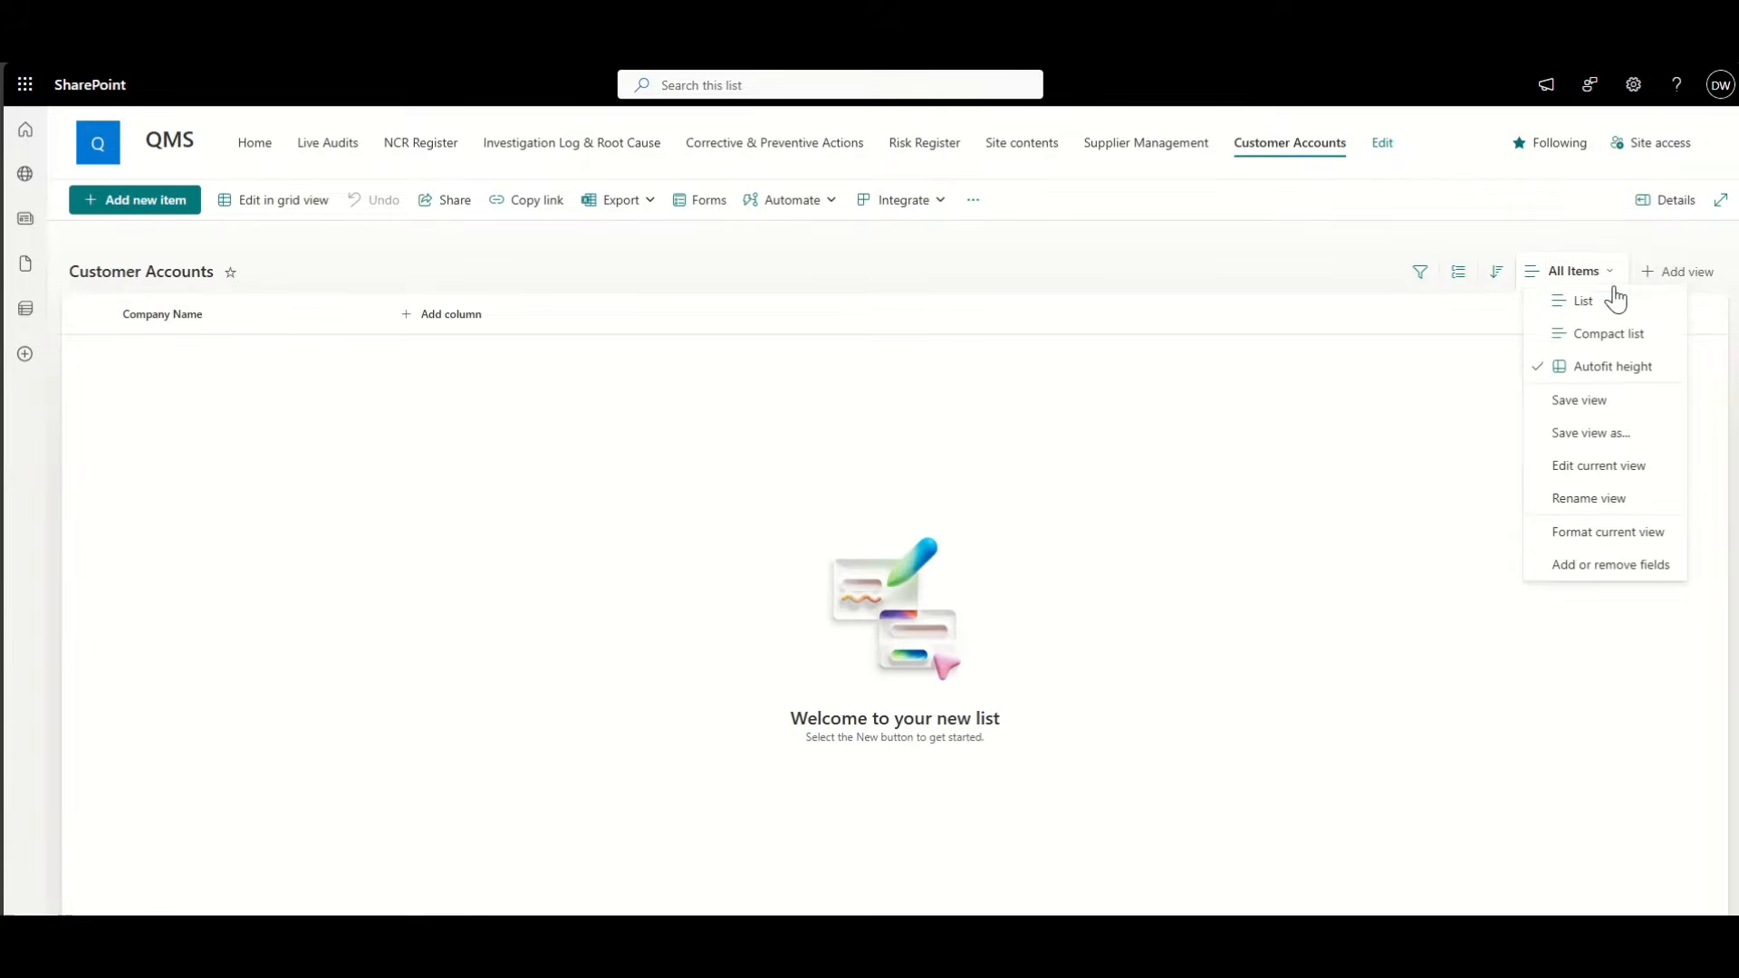
left_click(1634, 477)
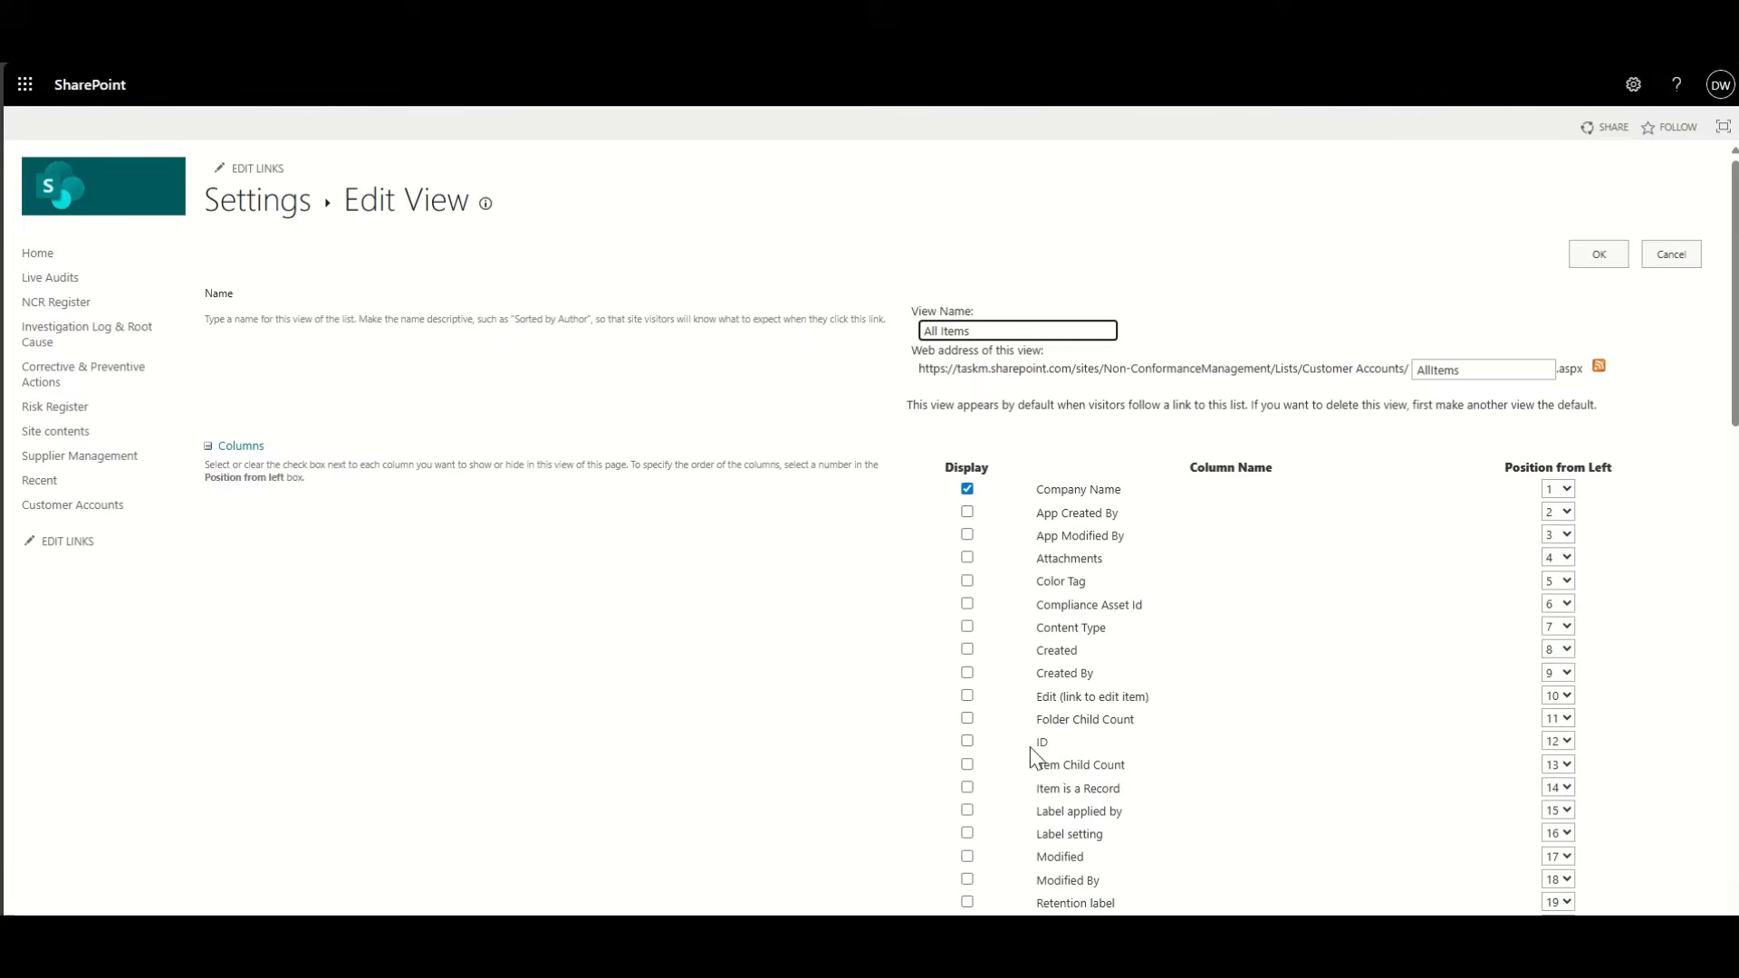
left_click(969, 743)
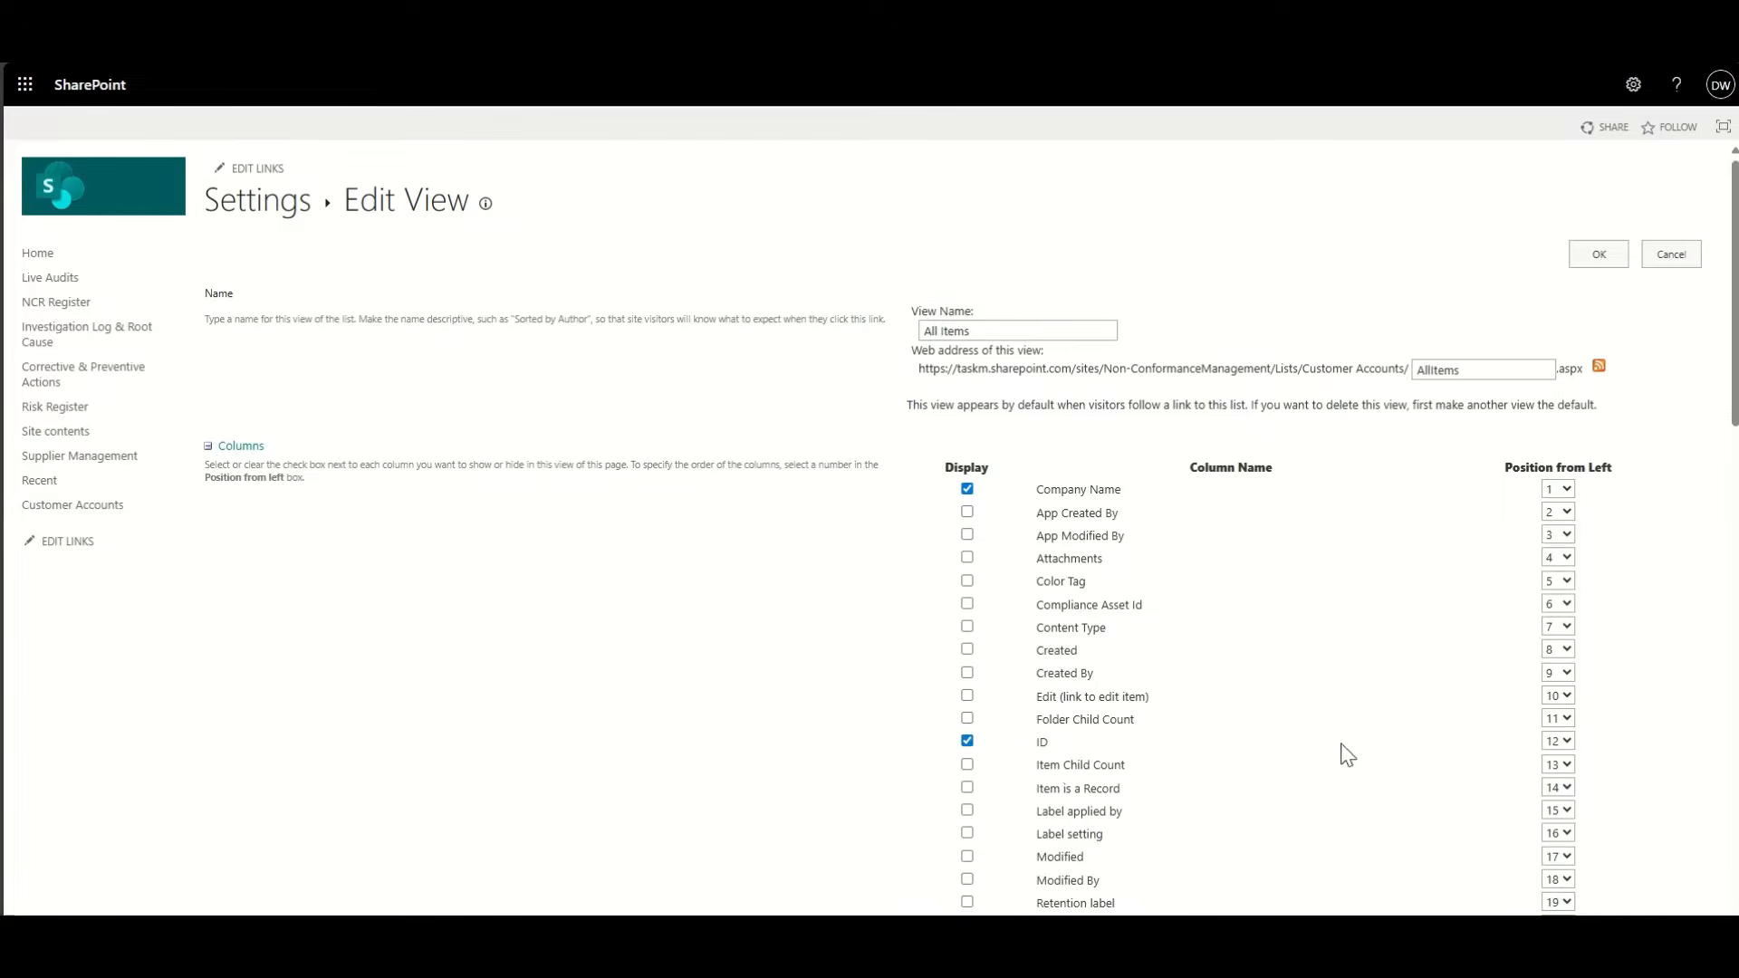
left_click(1555, 743)
left_click(1552, 286)
left_click(1591, 261)
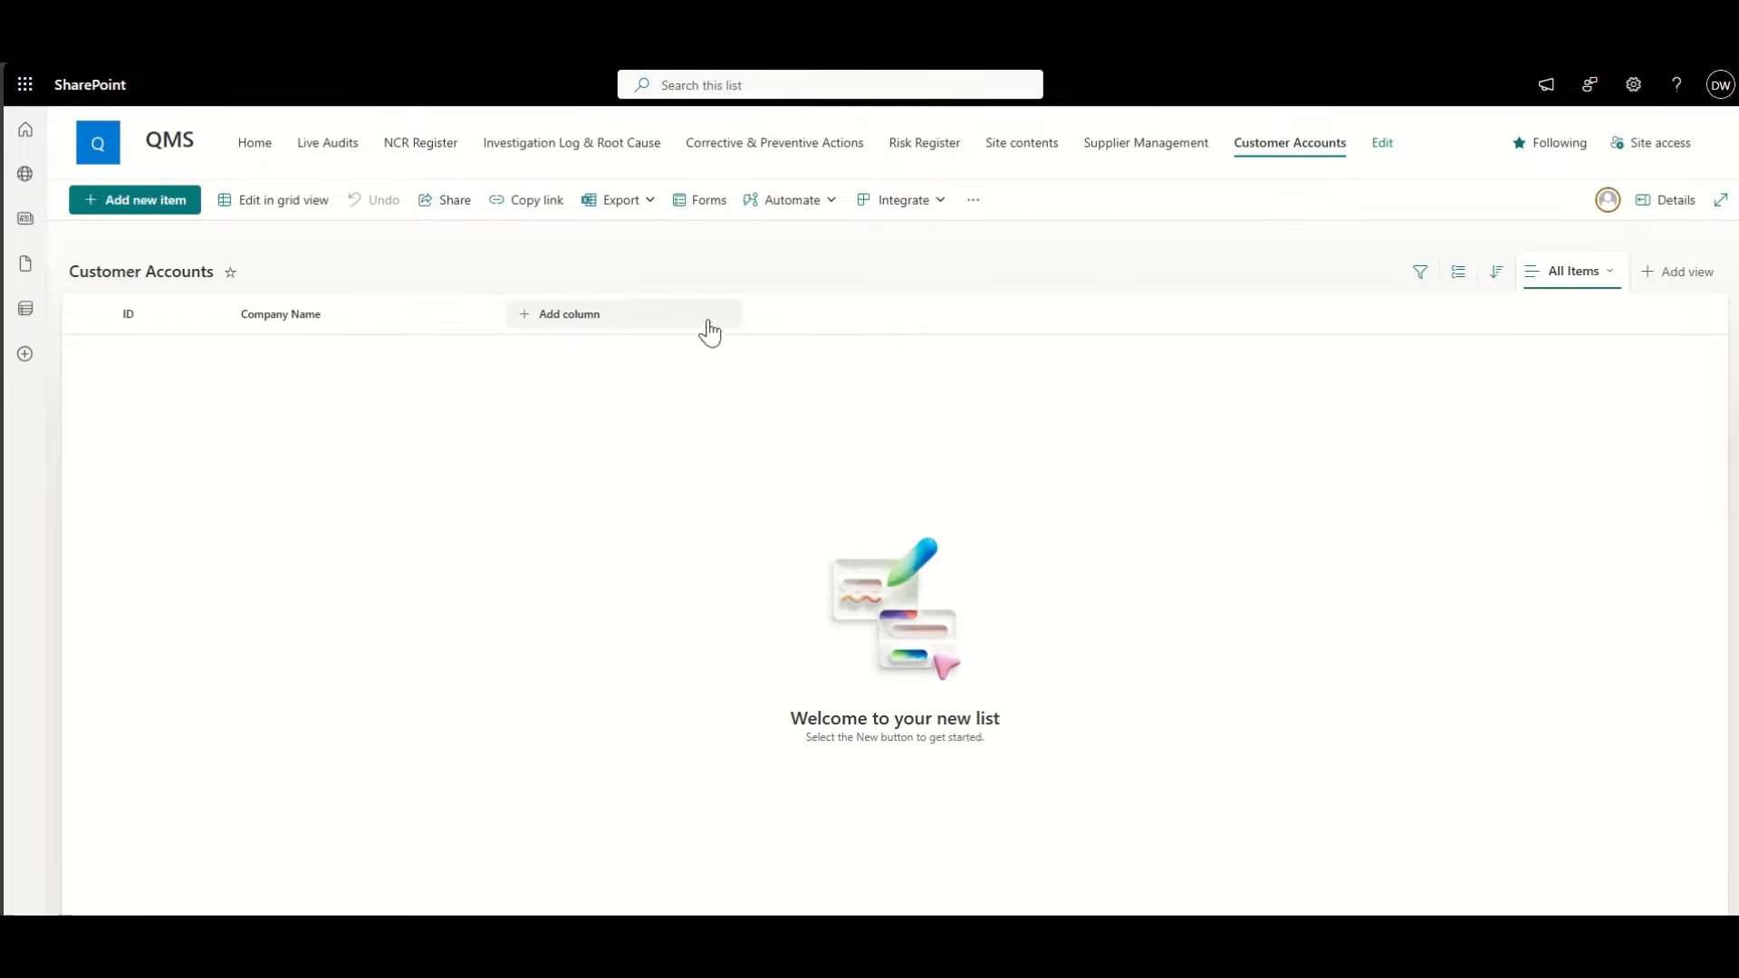
left_click(567, 319)
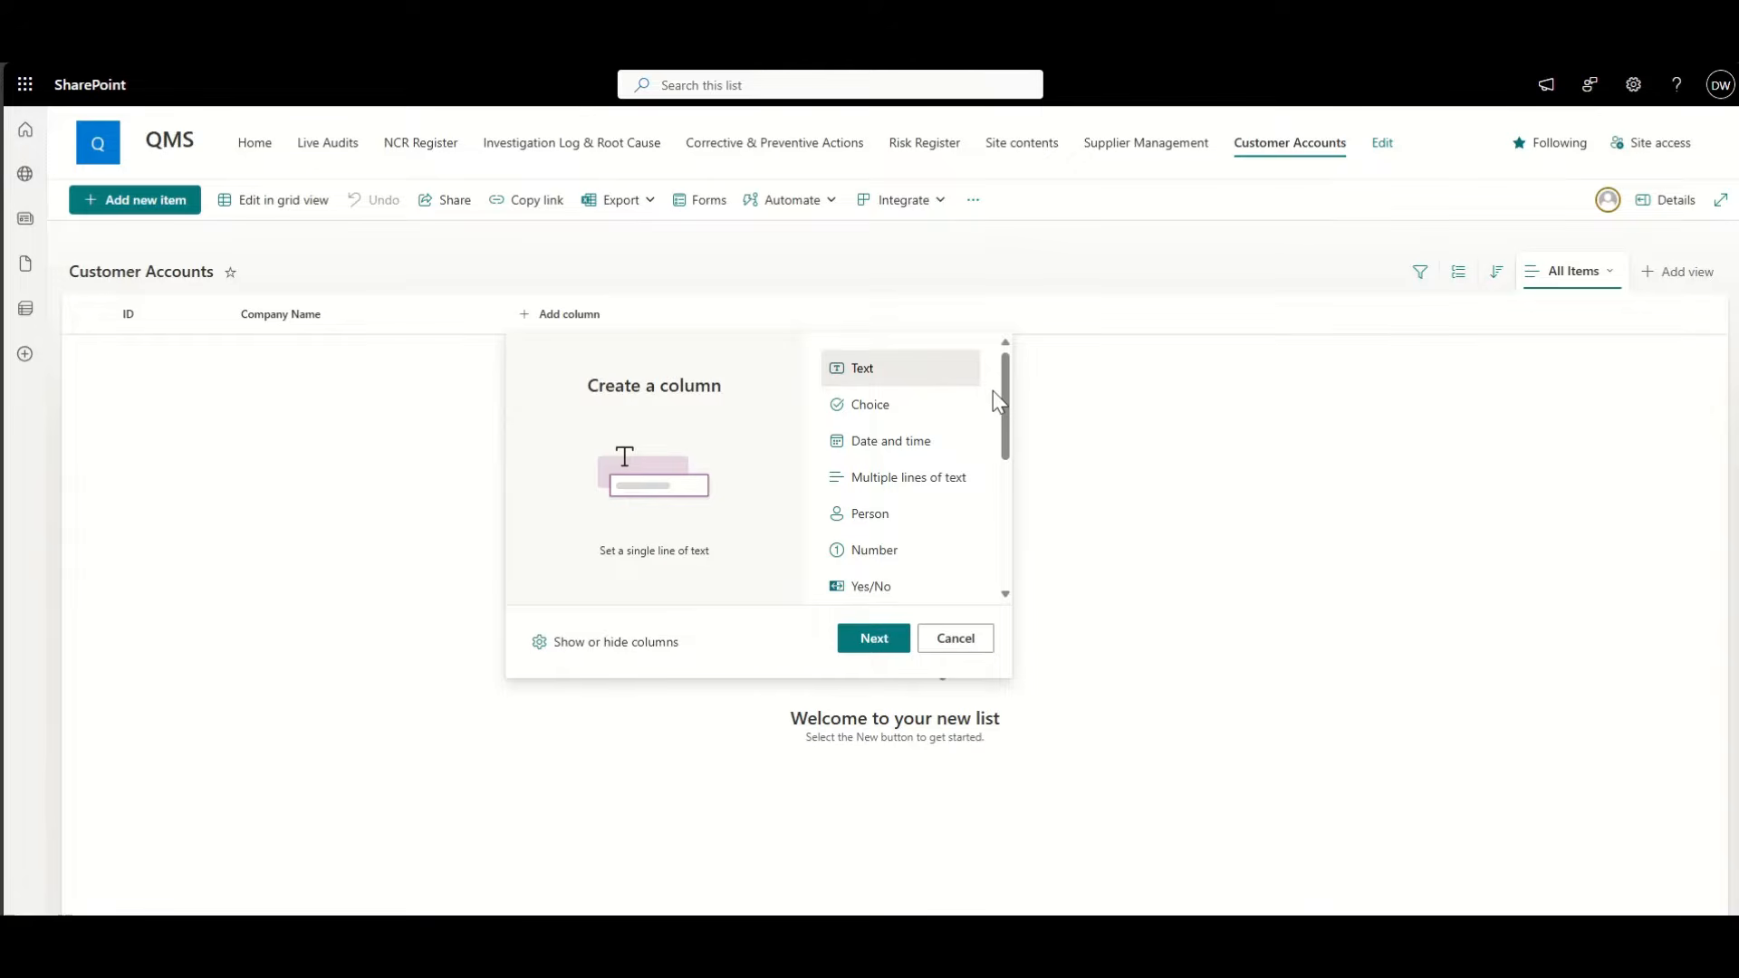
Step: Create a Choice column named Industry
left_click(906, 409)
left_click(868, 639)
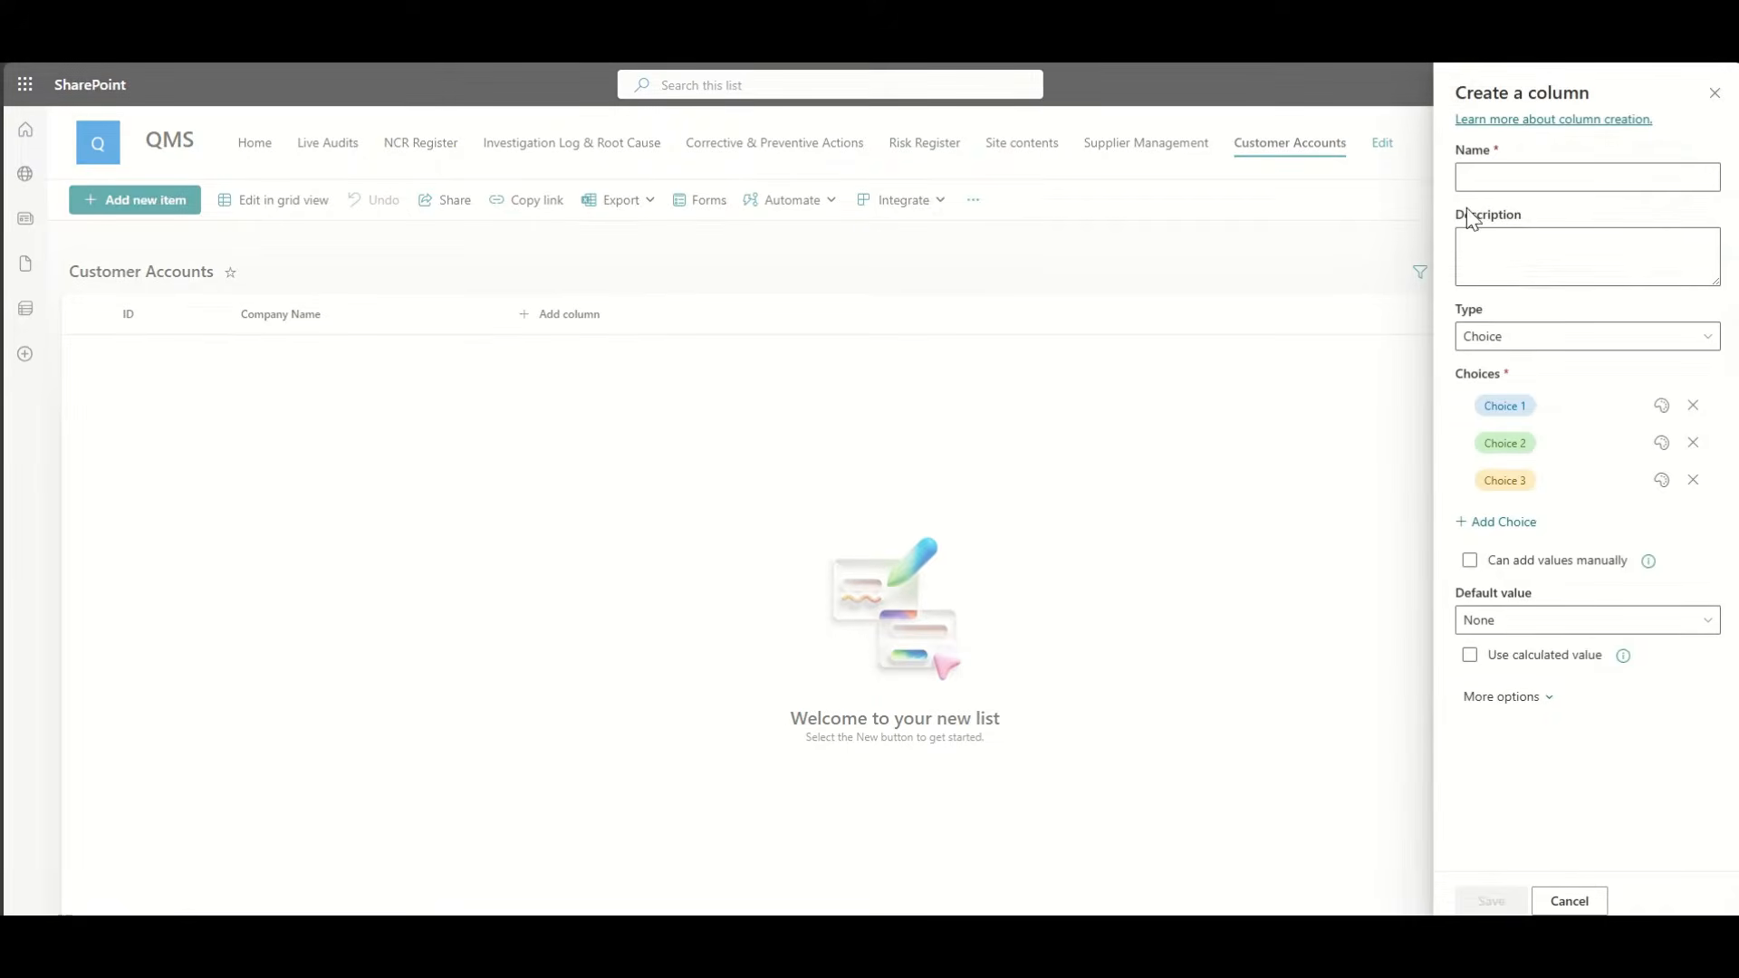
left_click(1479, 176)
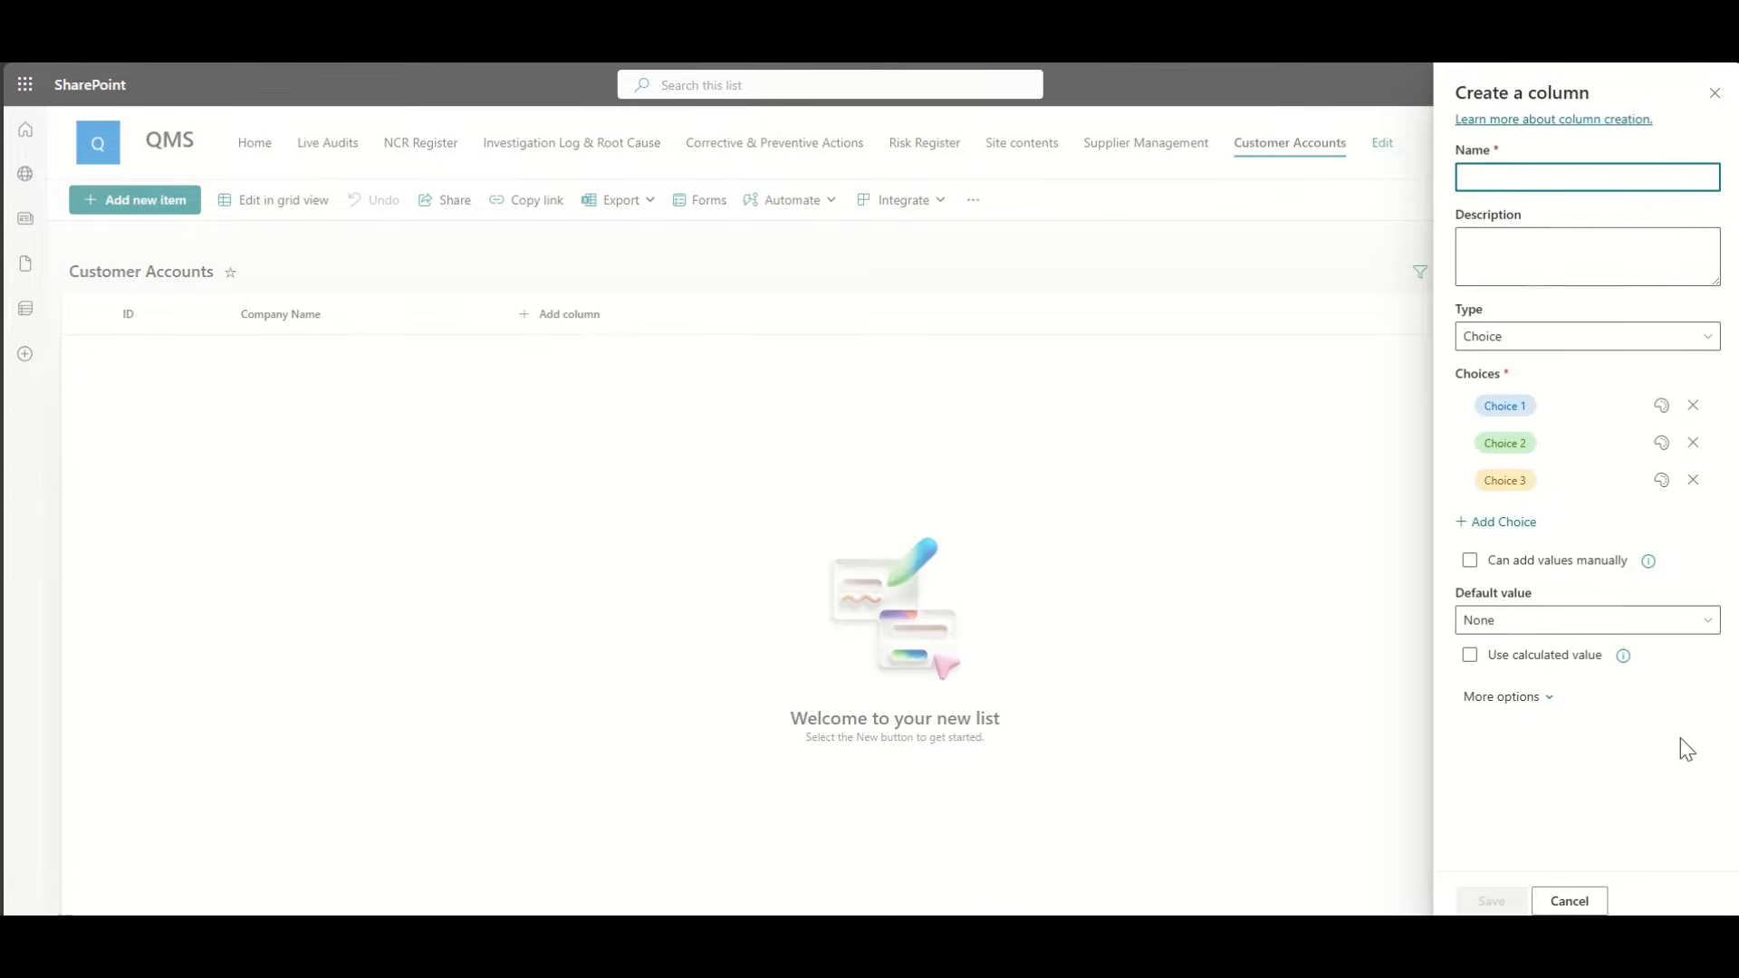
type("Industry")
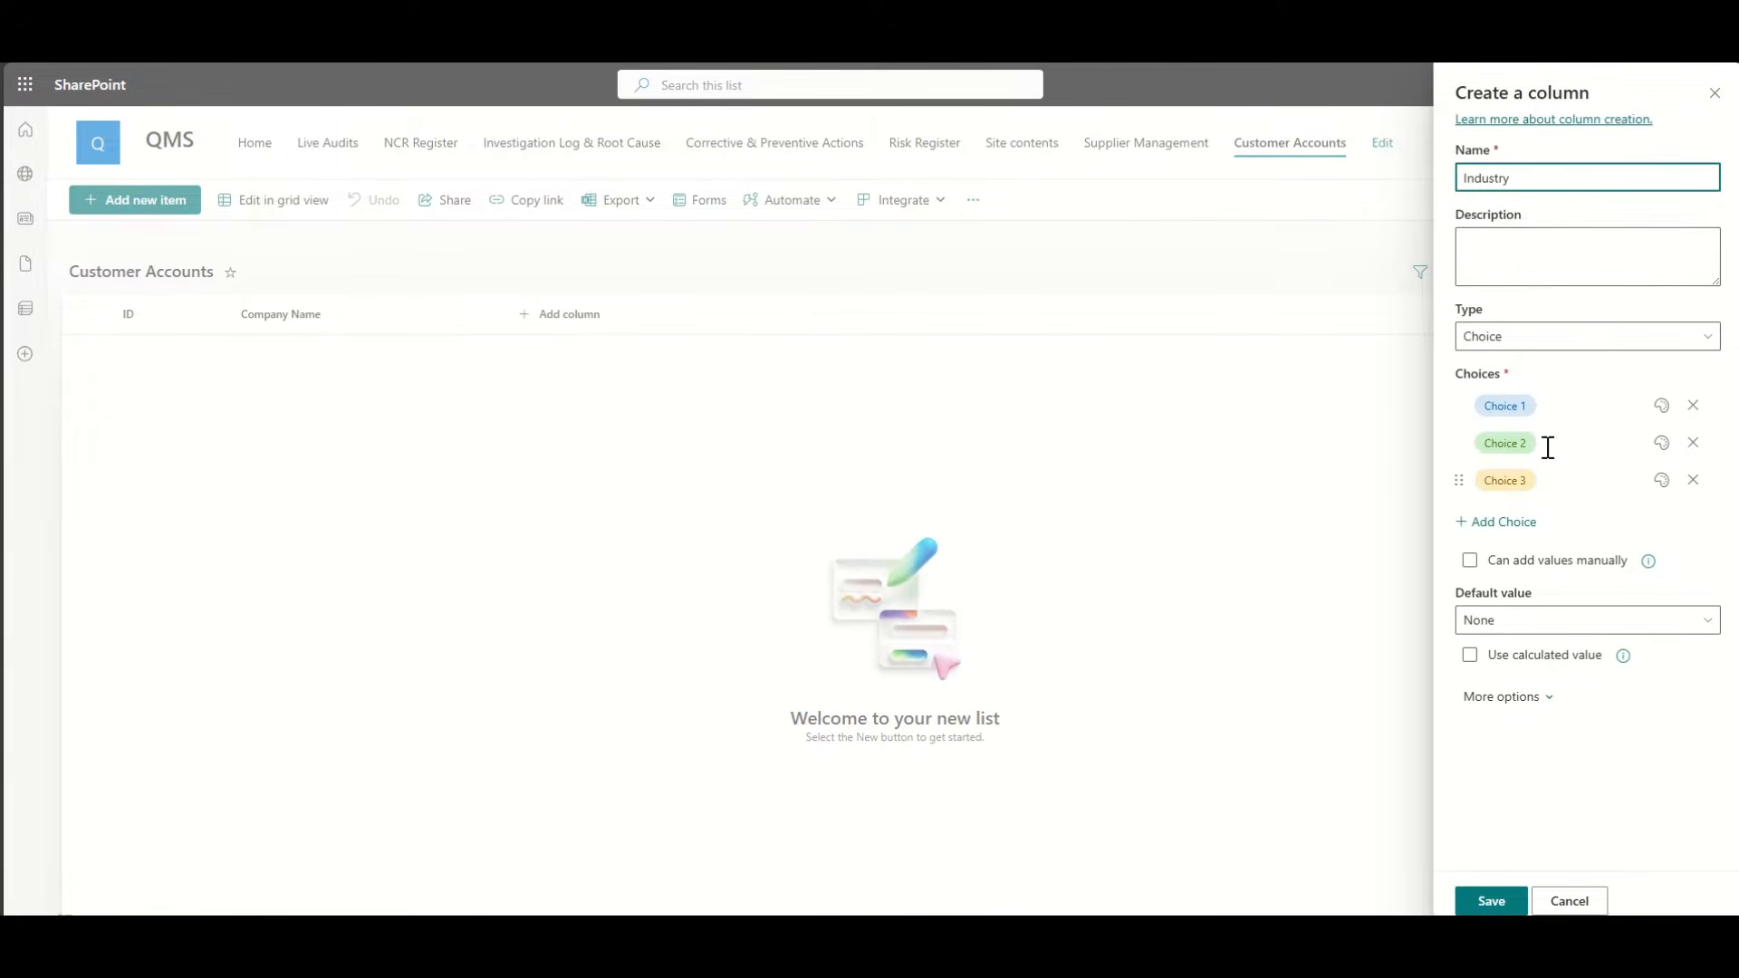
Step: Set the Industry choices to Manufacturing, Legal and Services, fixing the spelling, and save
left_click(1566, 412)
type("Man")
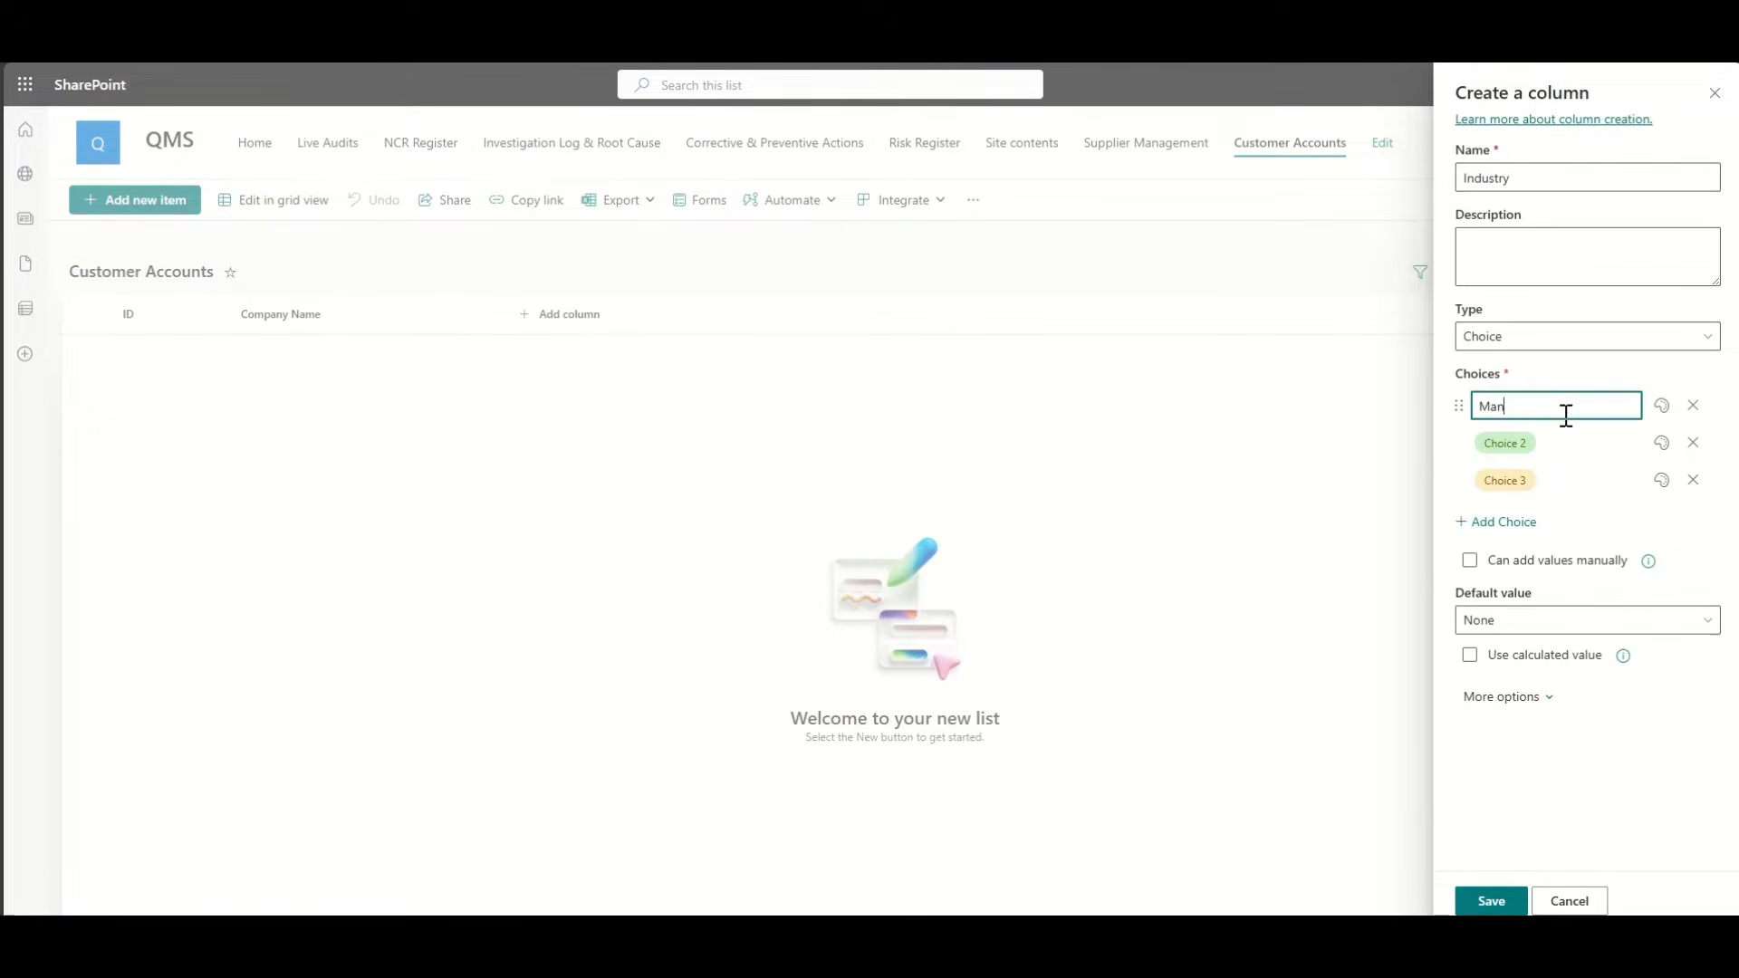
type("fuacturing")
double_click(1525, 414)
right_click(1525, 415)
left_click(1524, 430)
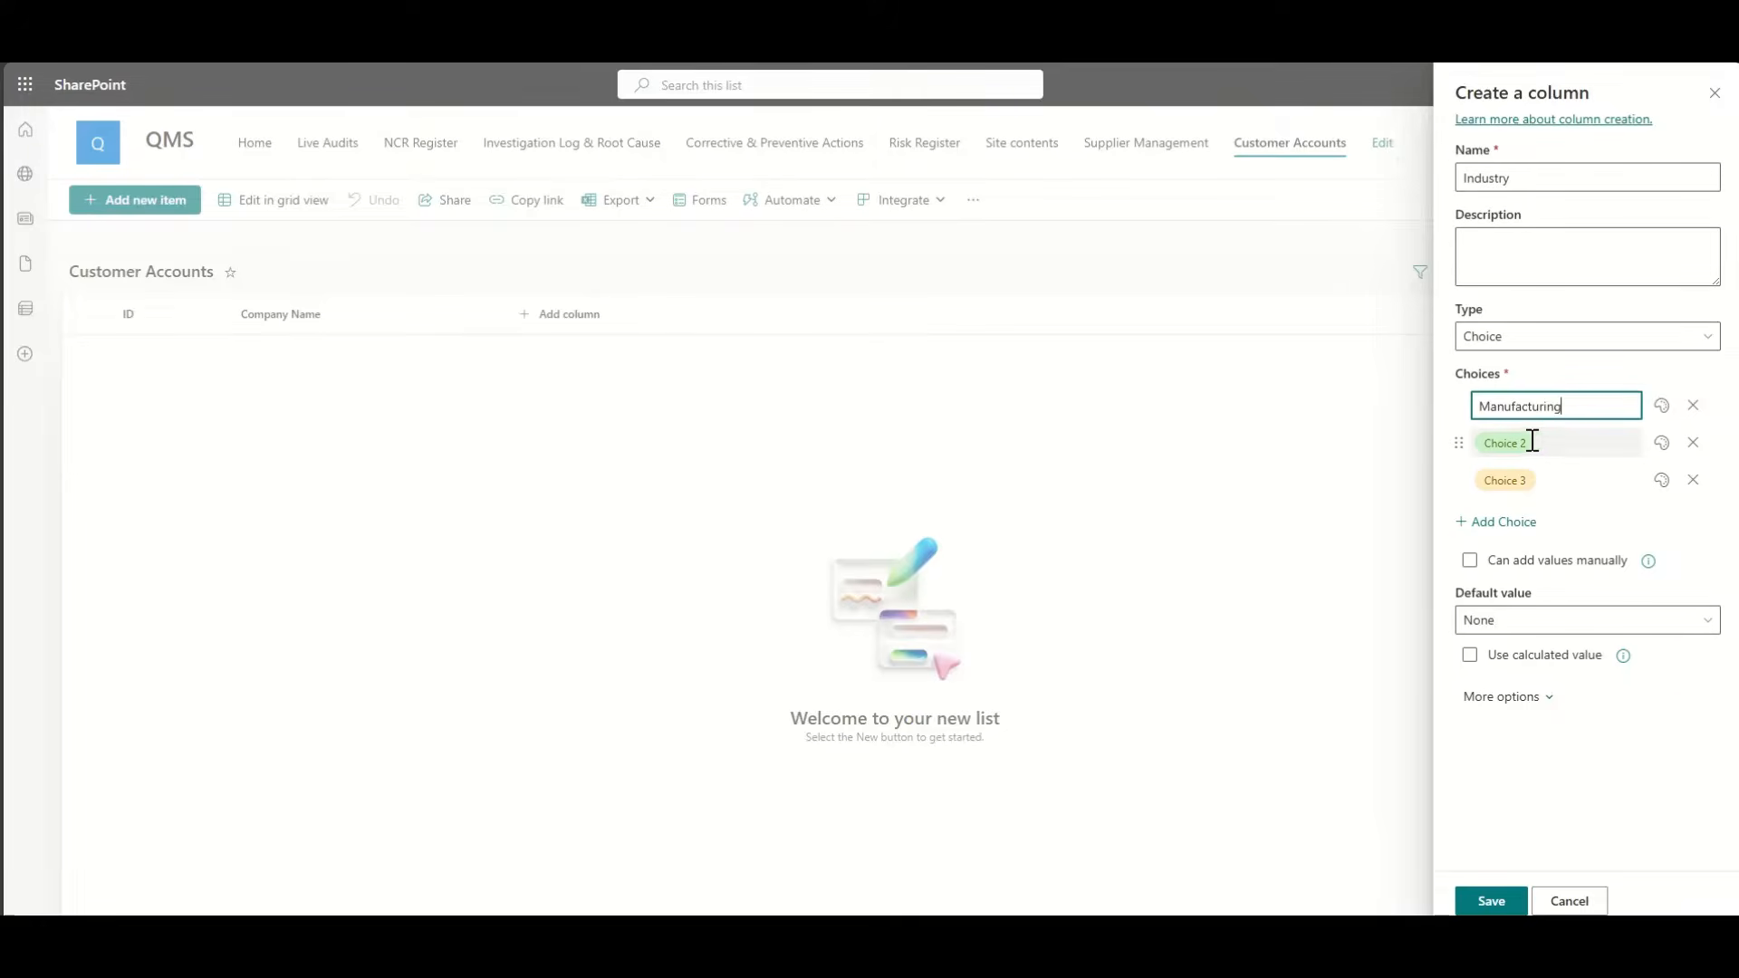
left_click(1543, 442)
type("Legal")
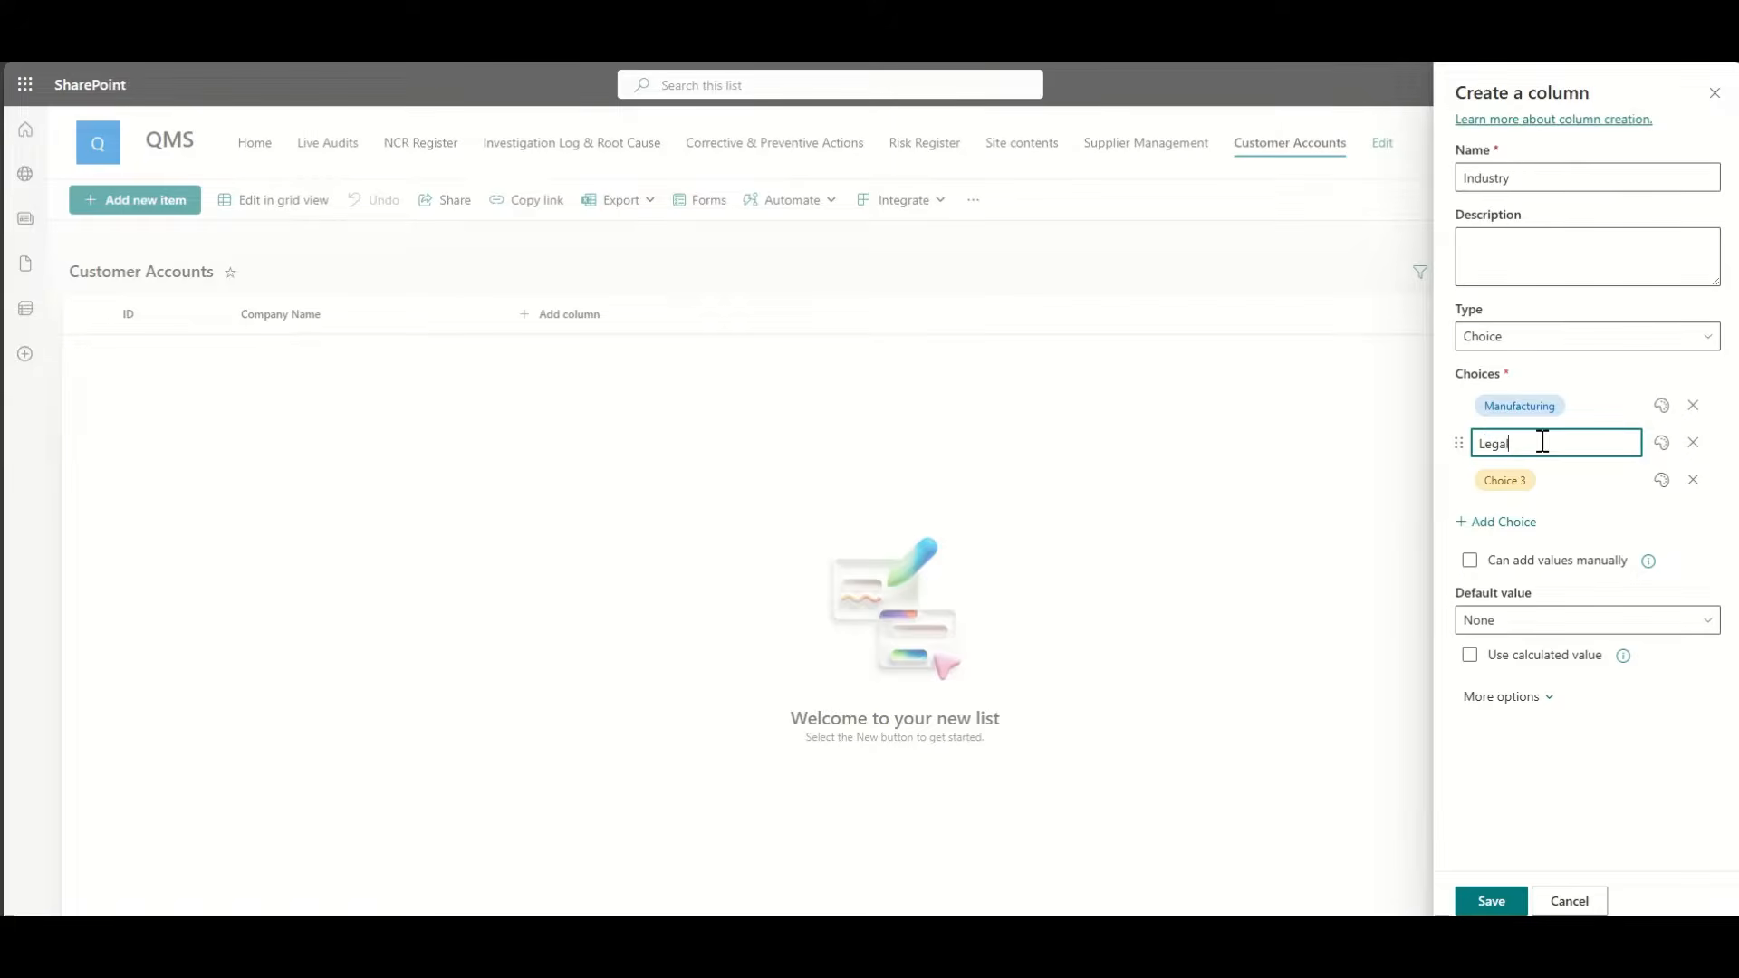
left_click(1546, 468)
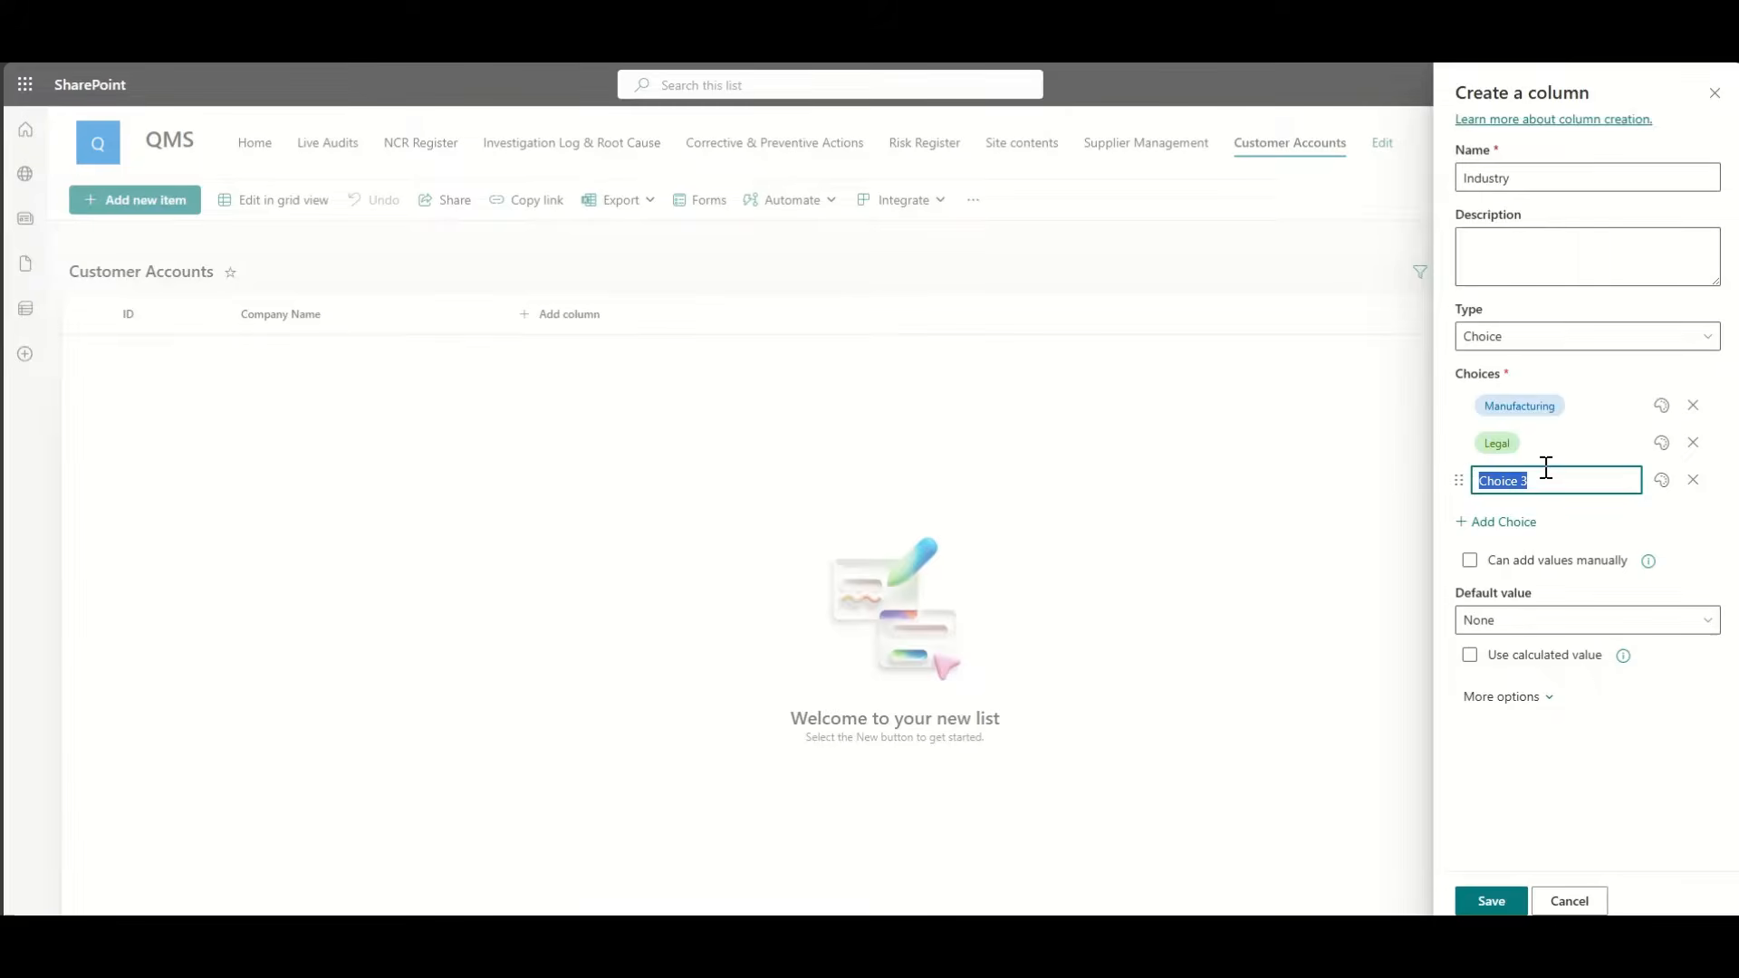
type("Services")
left_click(1640, 797)
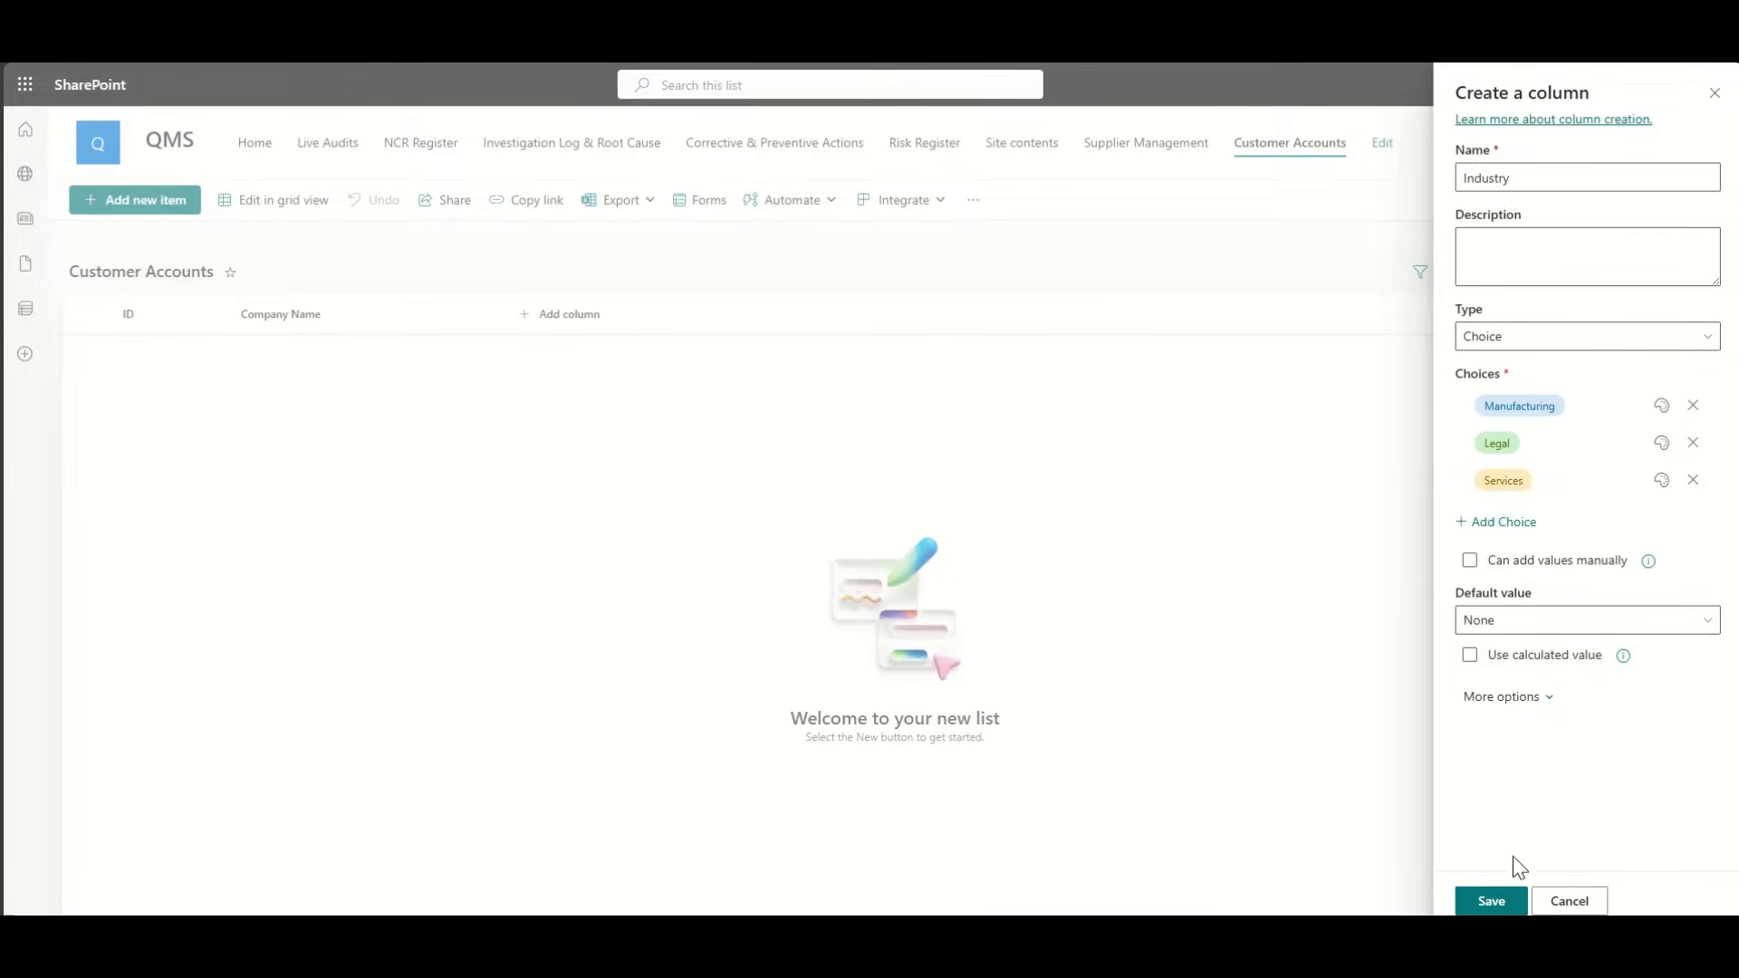
left_click(1492, 903)
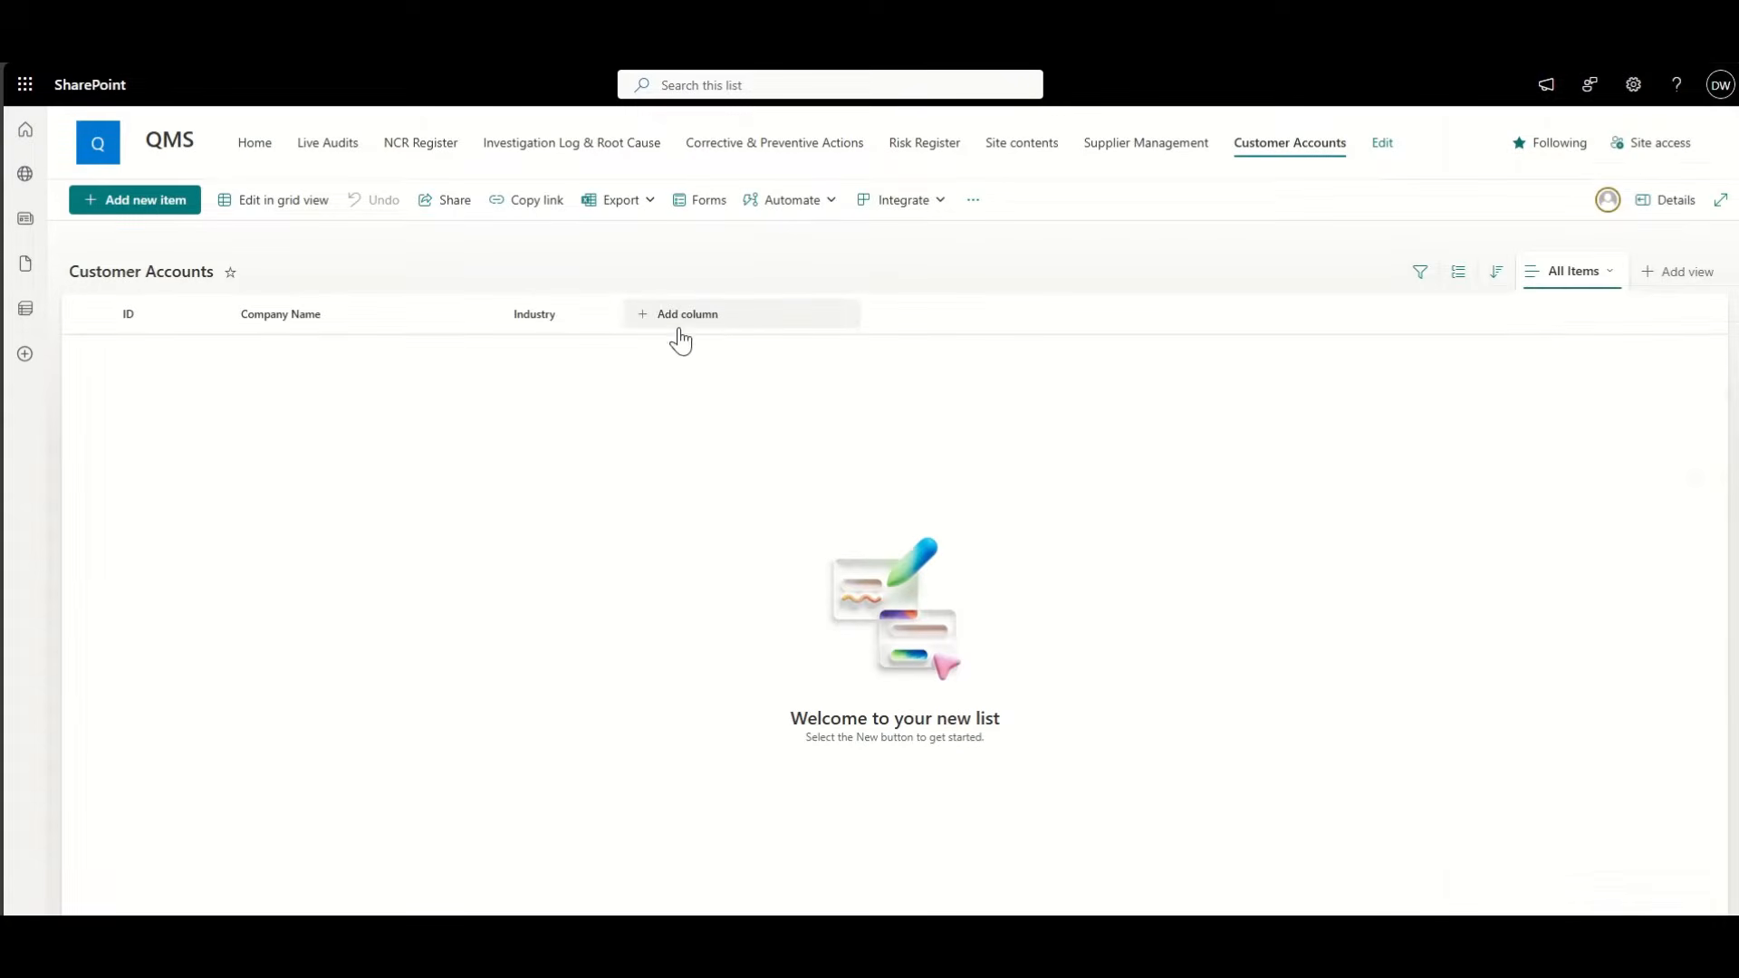
Step: Add a multiple-lines-of-text column named Address
left_click(720, 317)
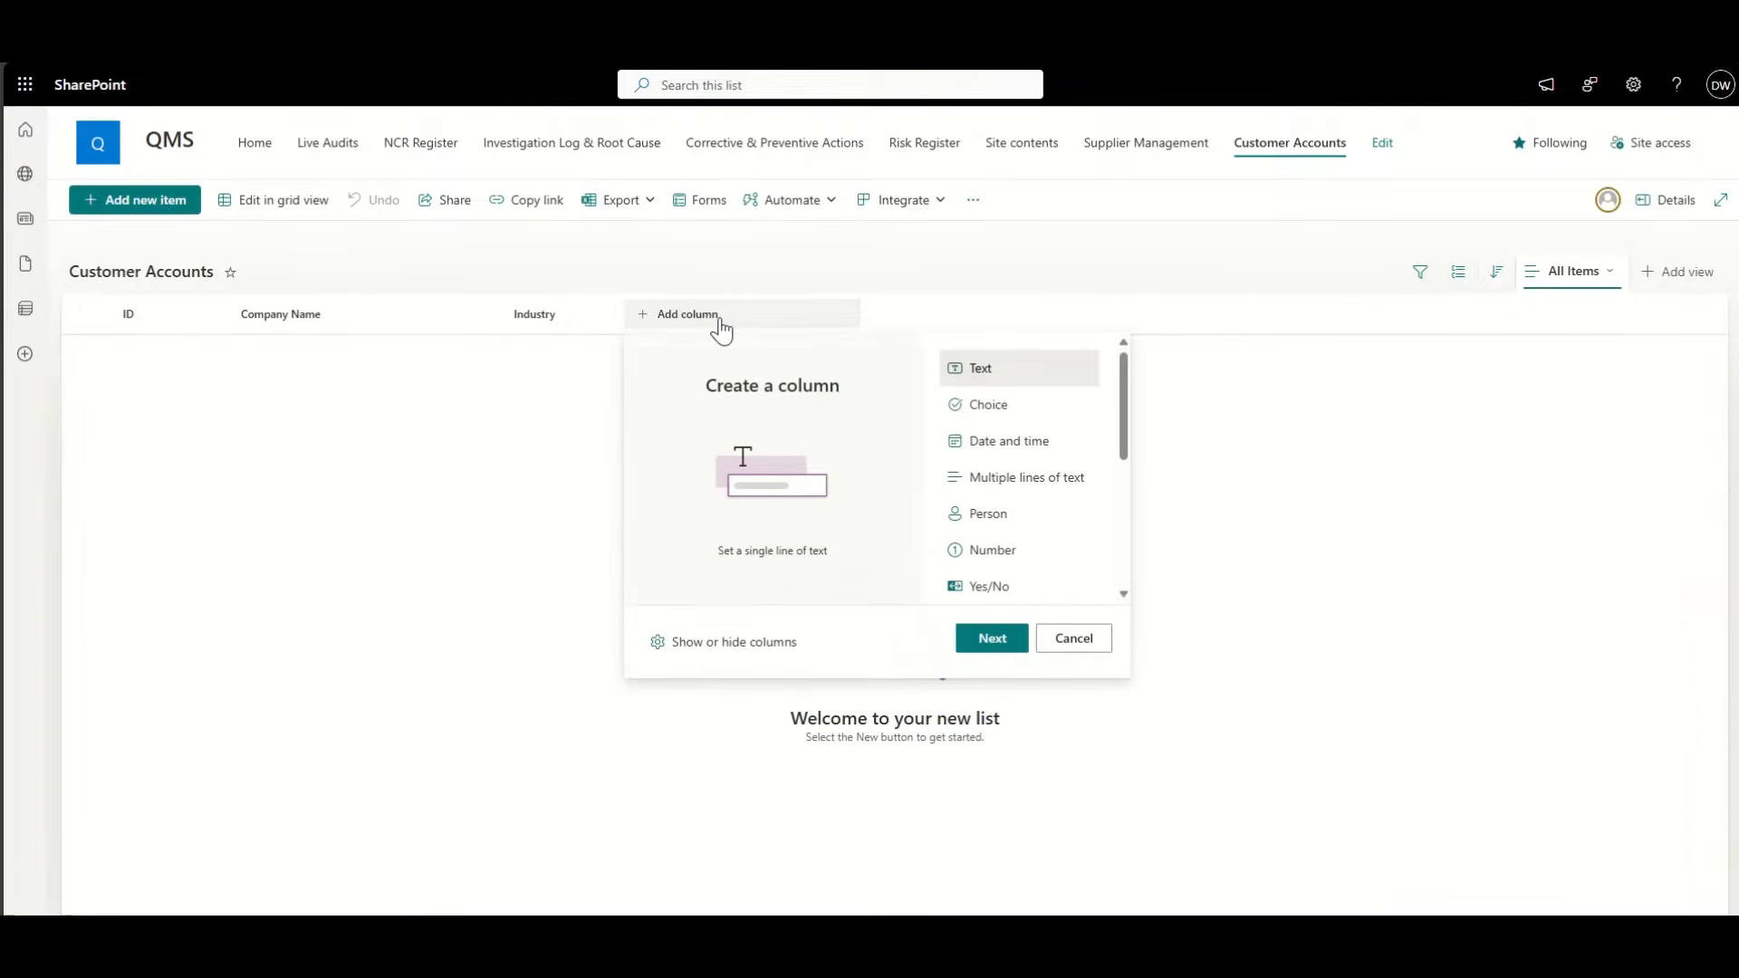
left_click(1035, 485)
left_click(993, 641)
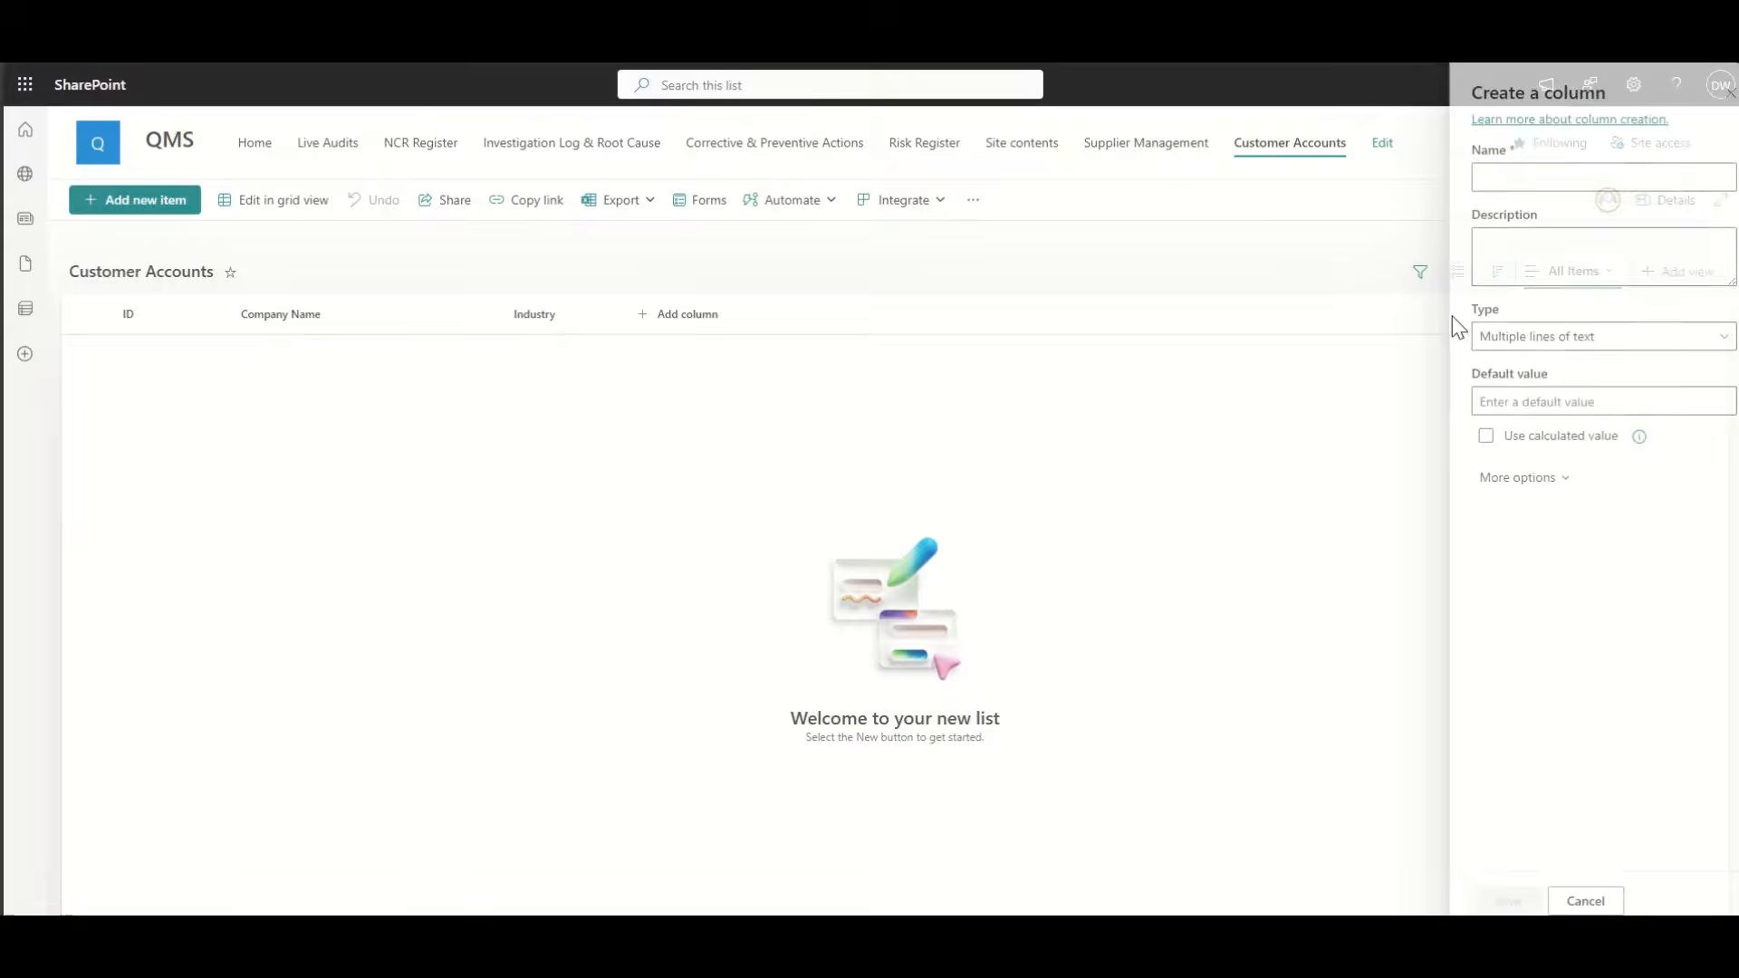
left_click(1512, 174)
type("Address")
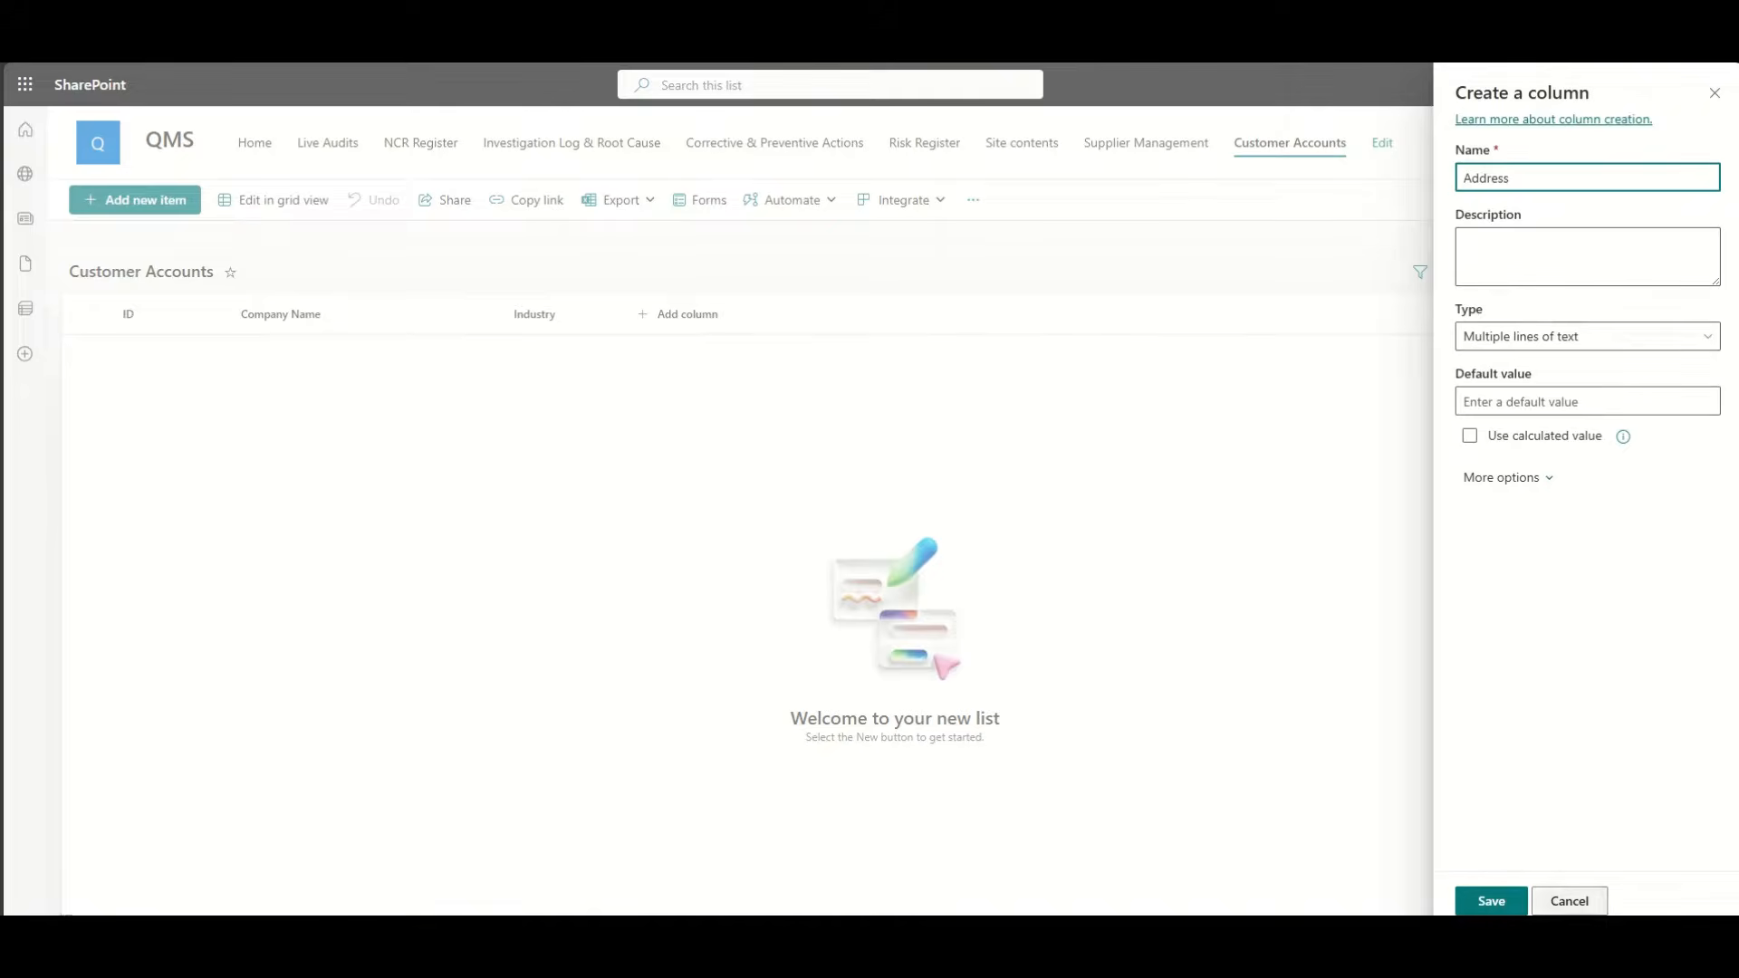
left_click(1499, 897)
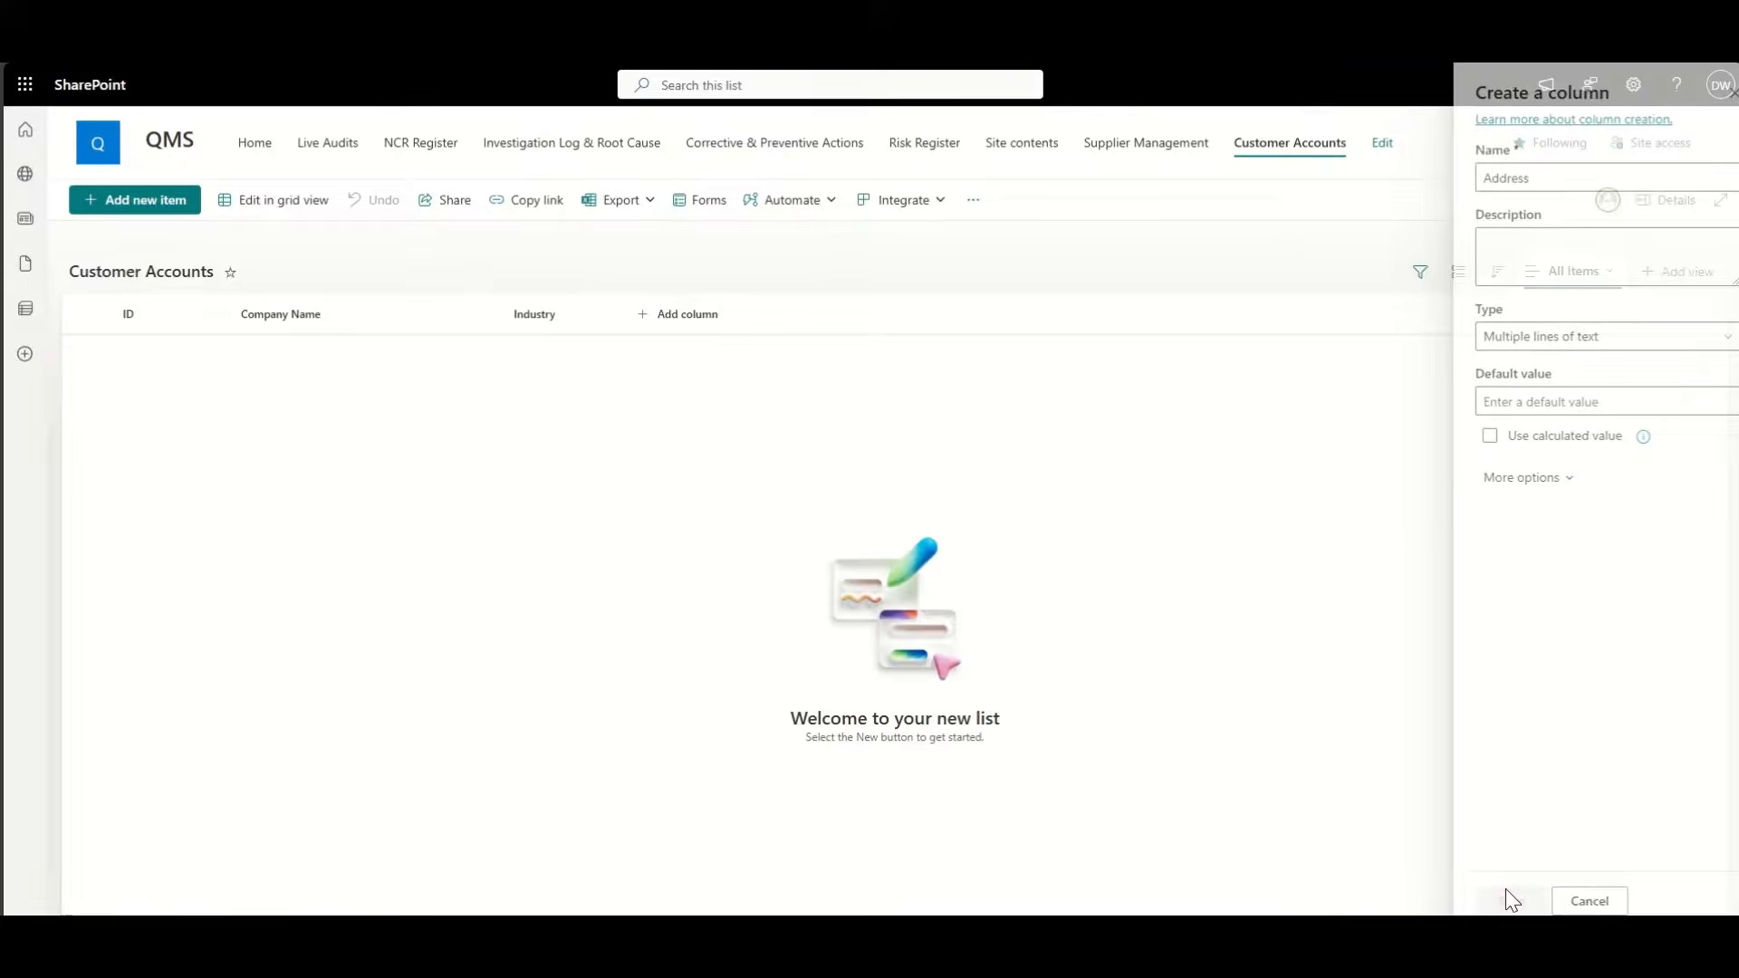
Step: Add a person column named Account Manager with profile photos turned on
left_click(822, 317)
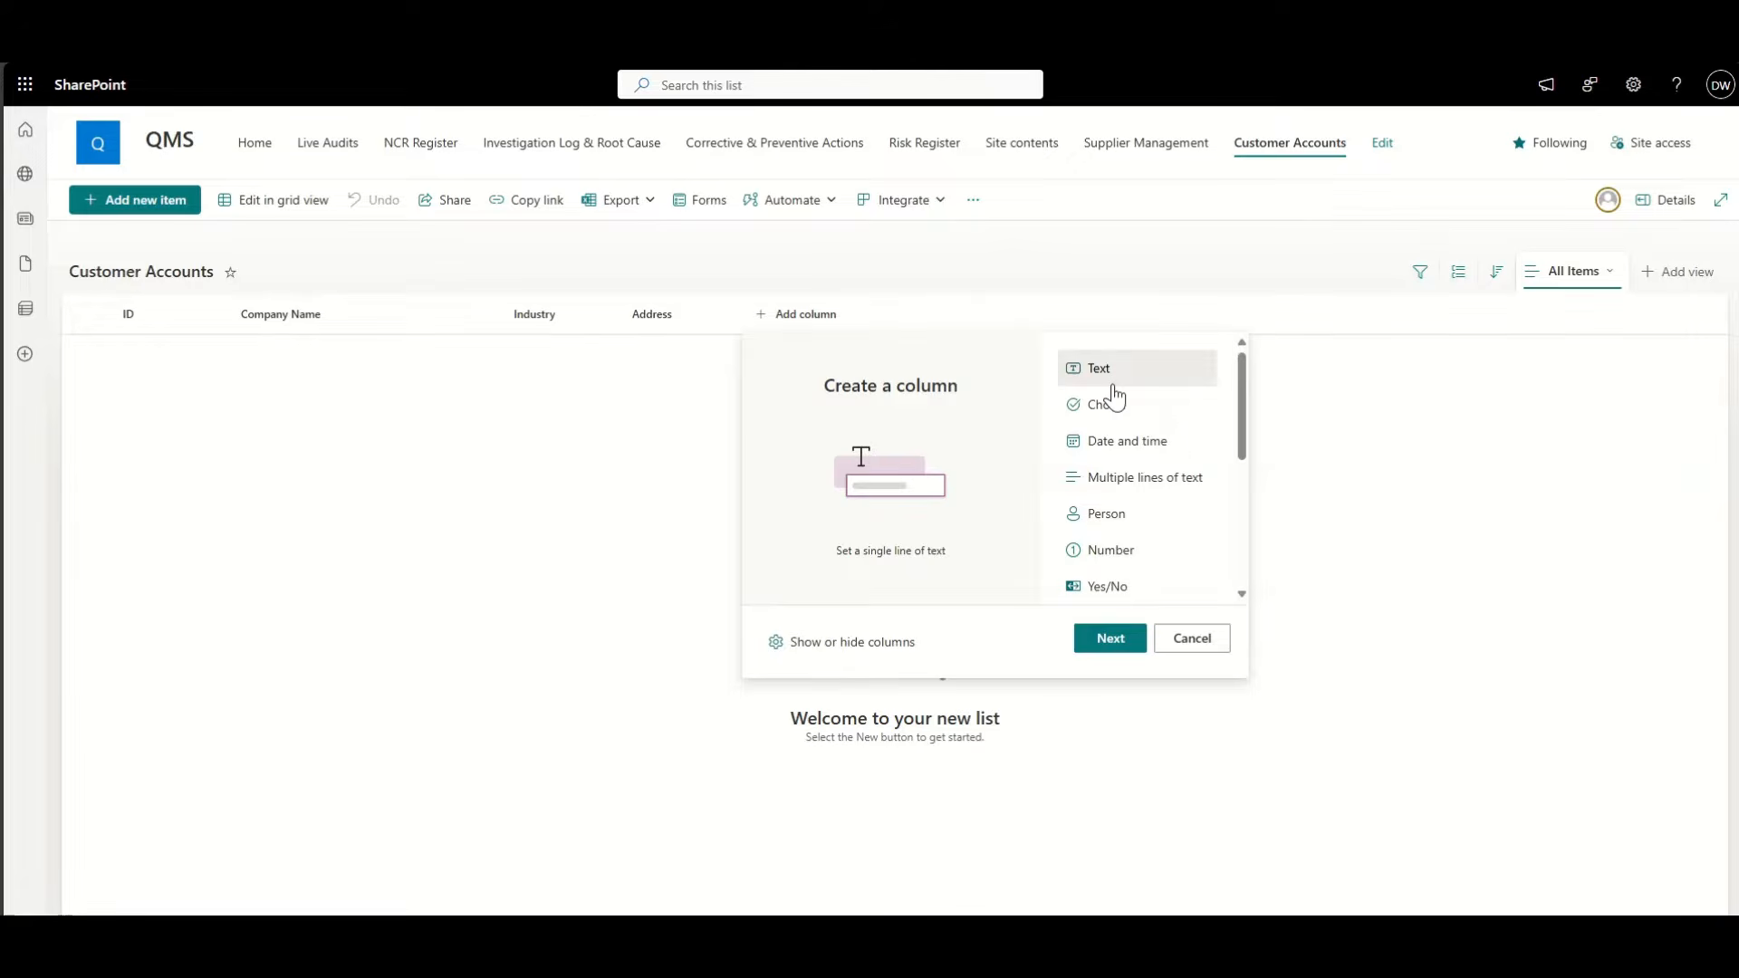
left_click(1152, 517)
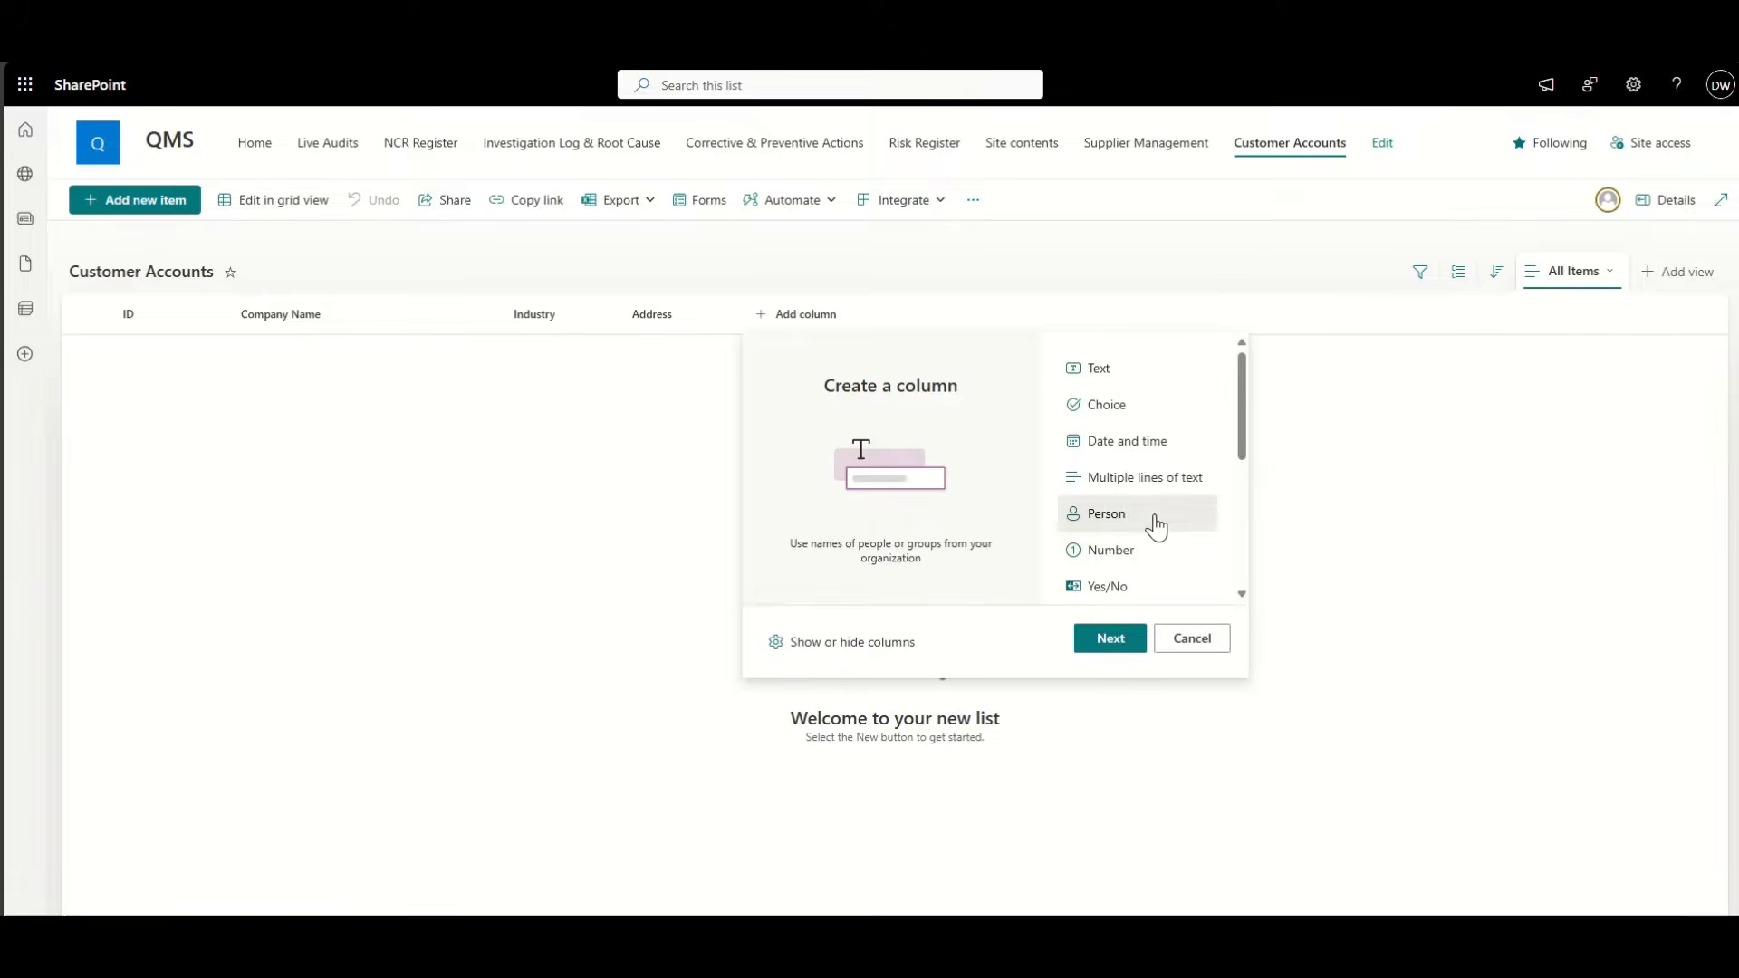
left_click(1123, 645)
left_click(1511, 185)
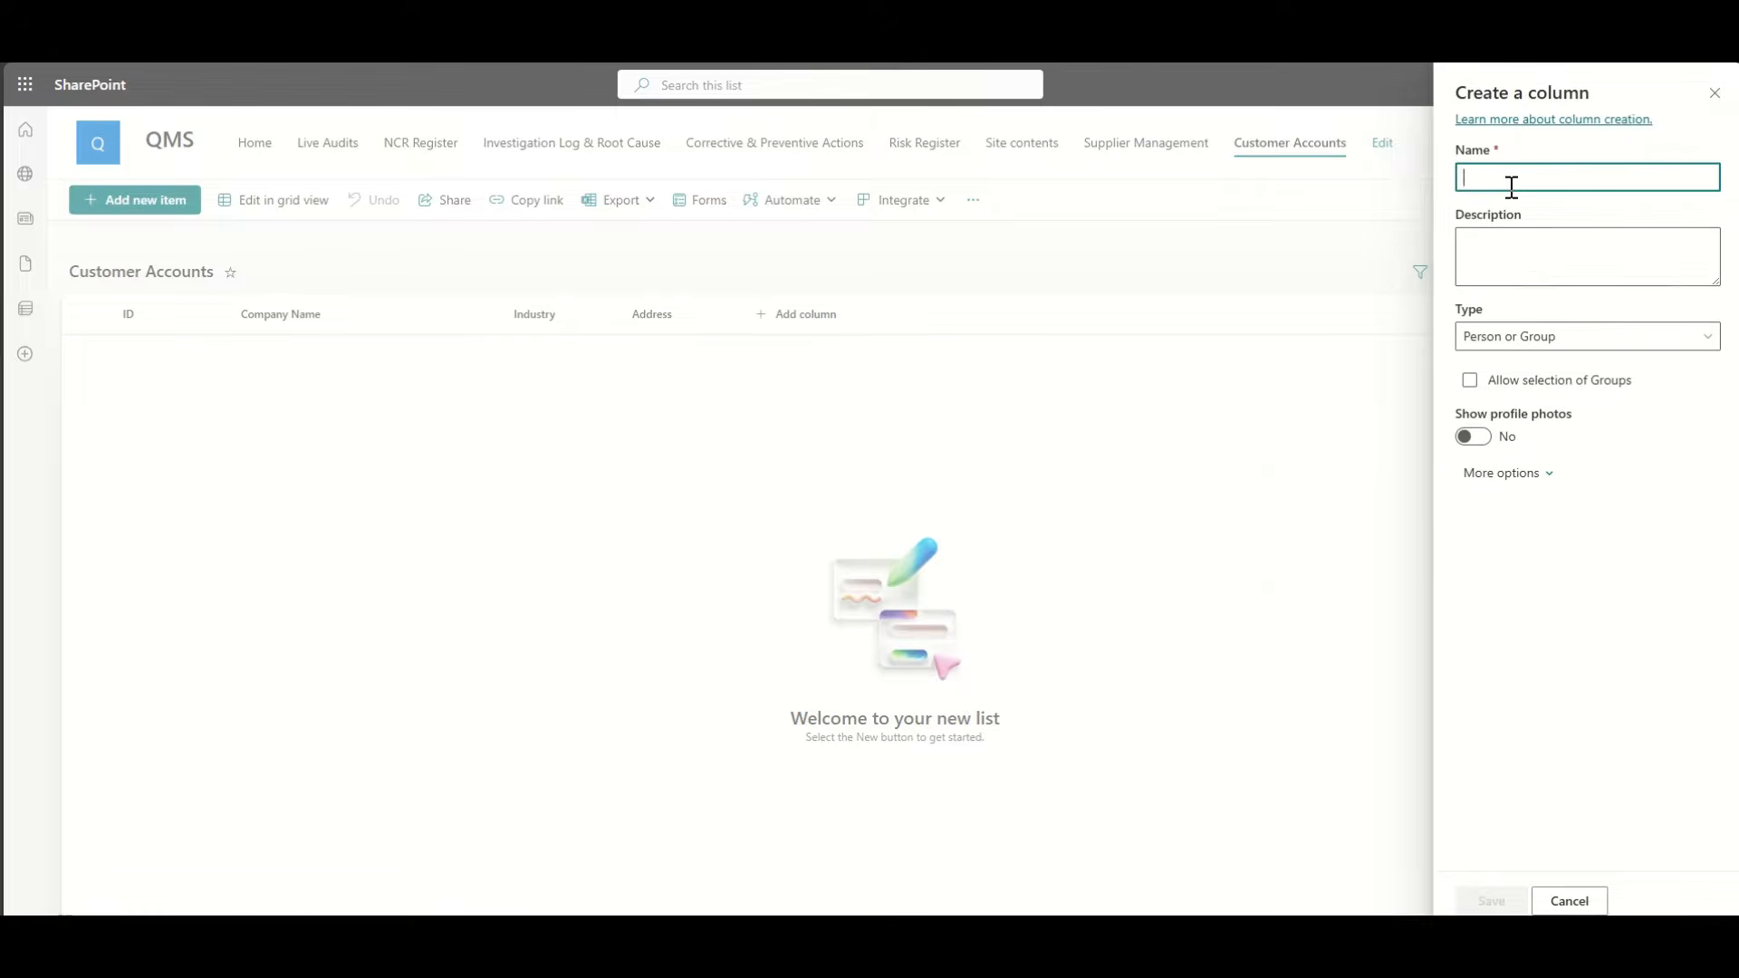
type("Account Manager")
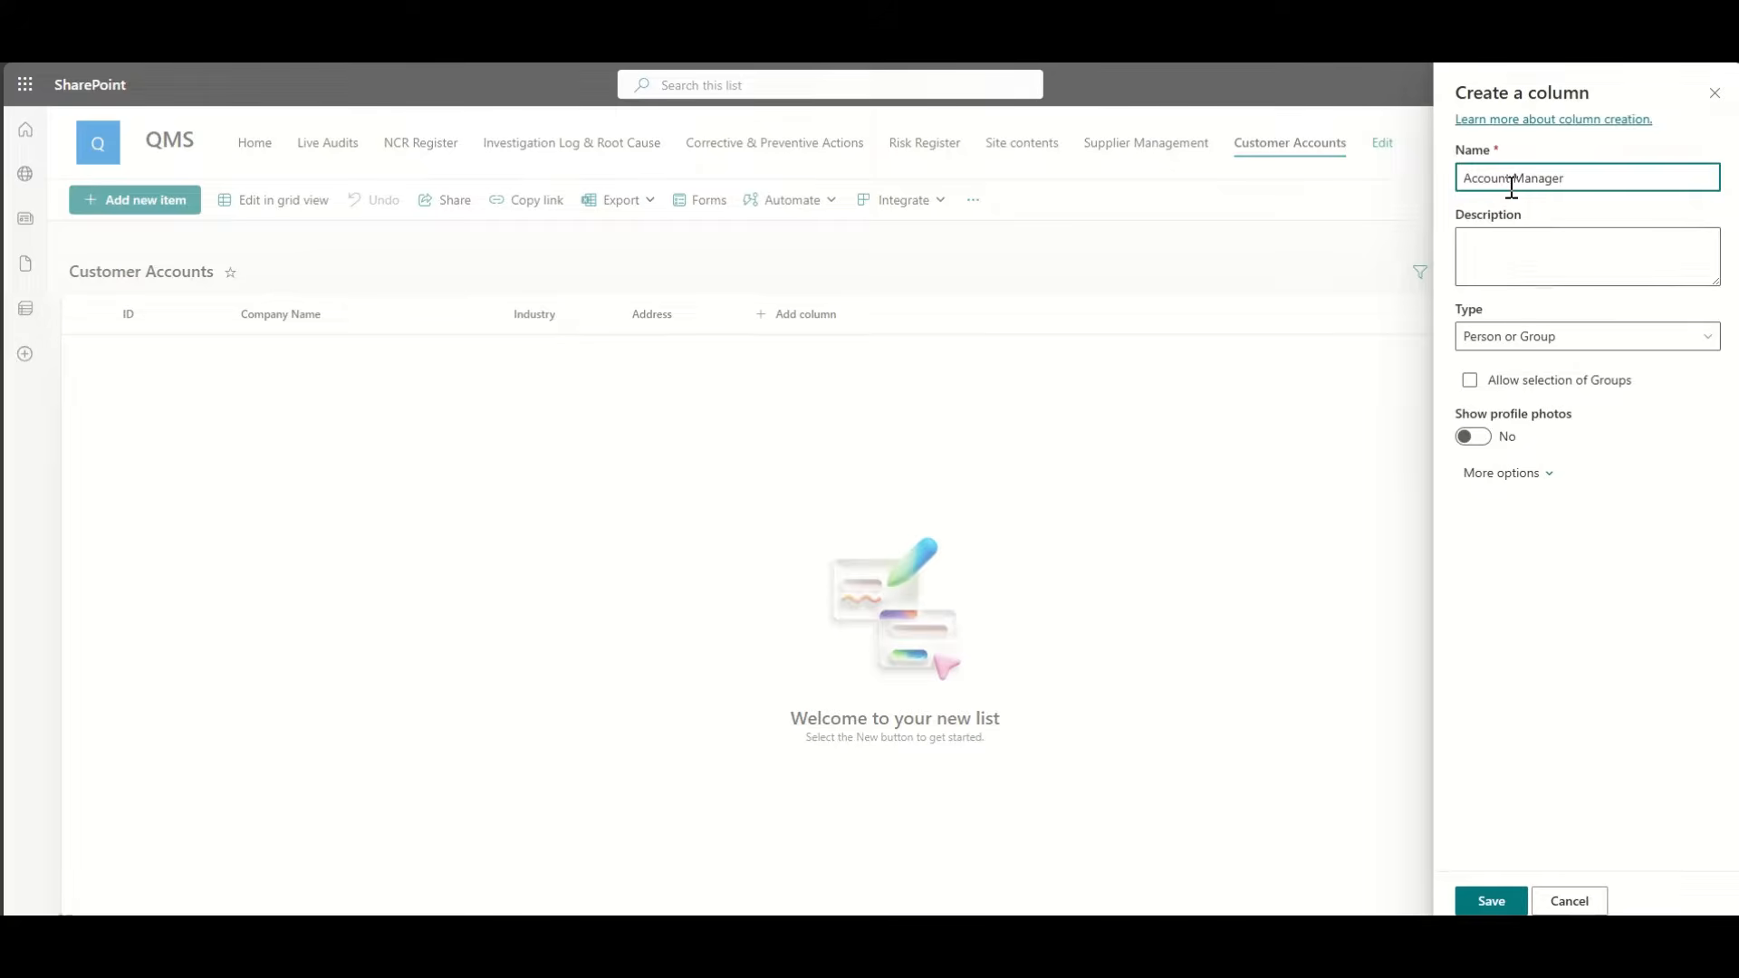
left_click(1477, 438)
left_click(1477, 897)
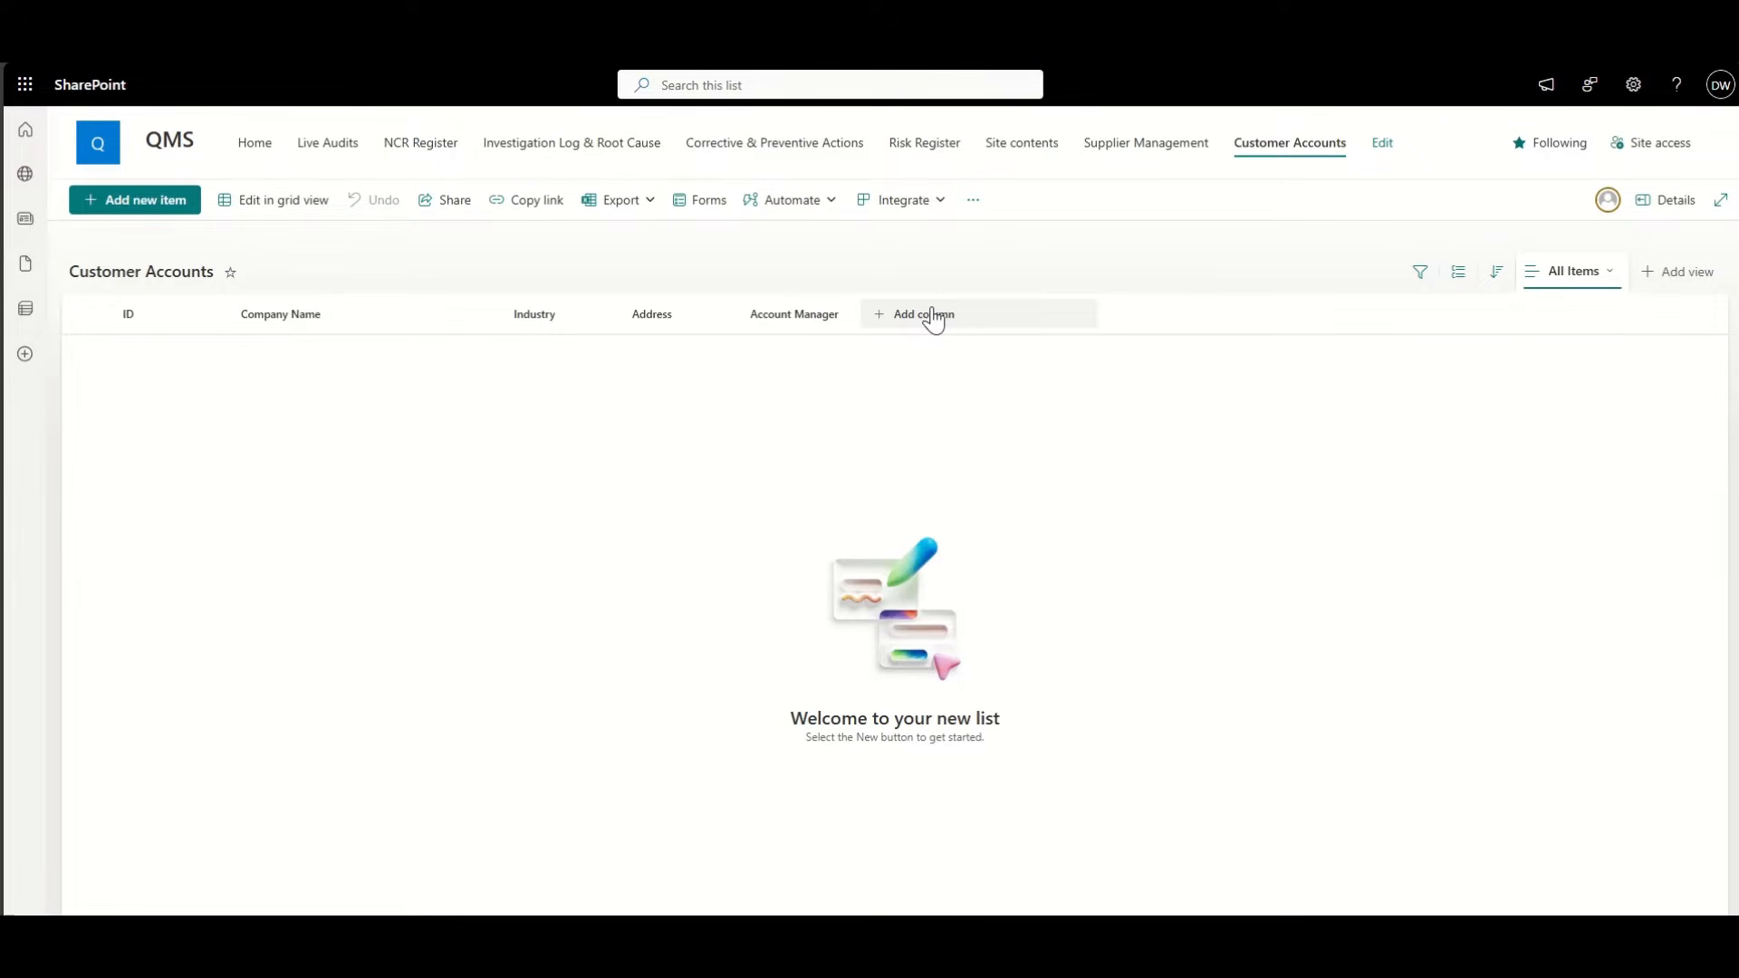
Step: Tick the Created column in the All Items view settings and save the view
left_click(1574, 281)
left_click(1640, 471)
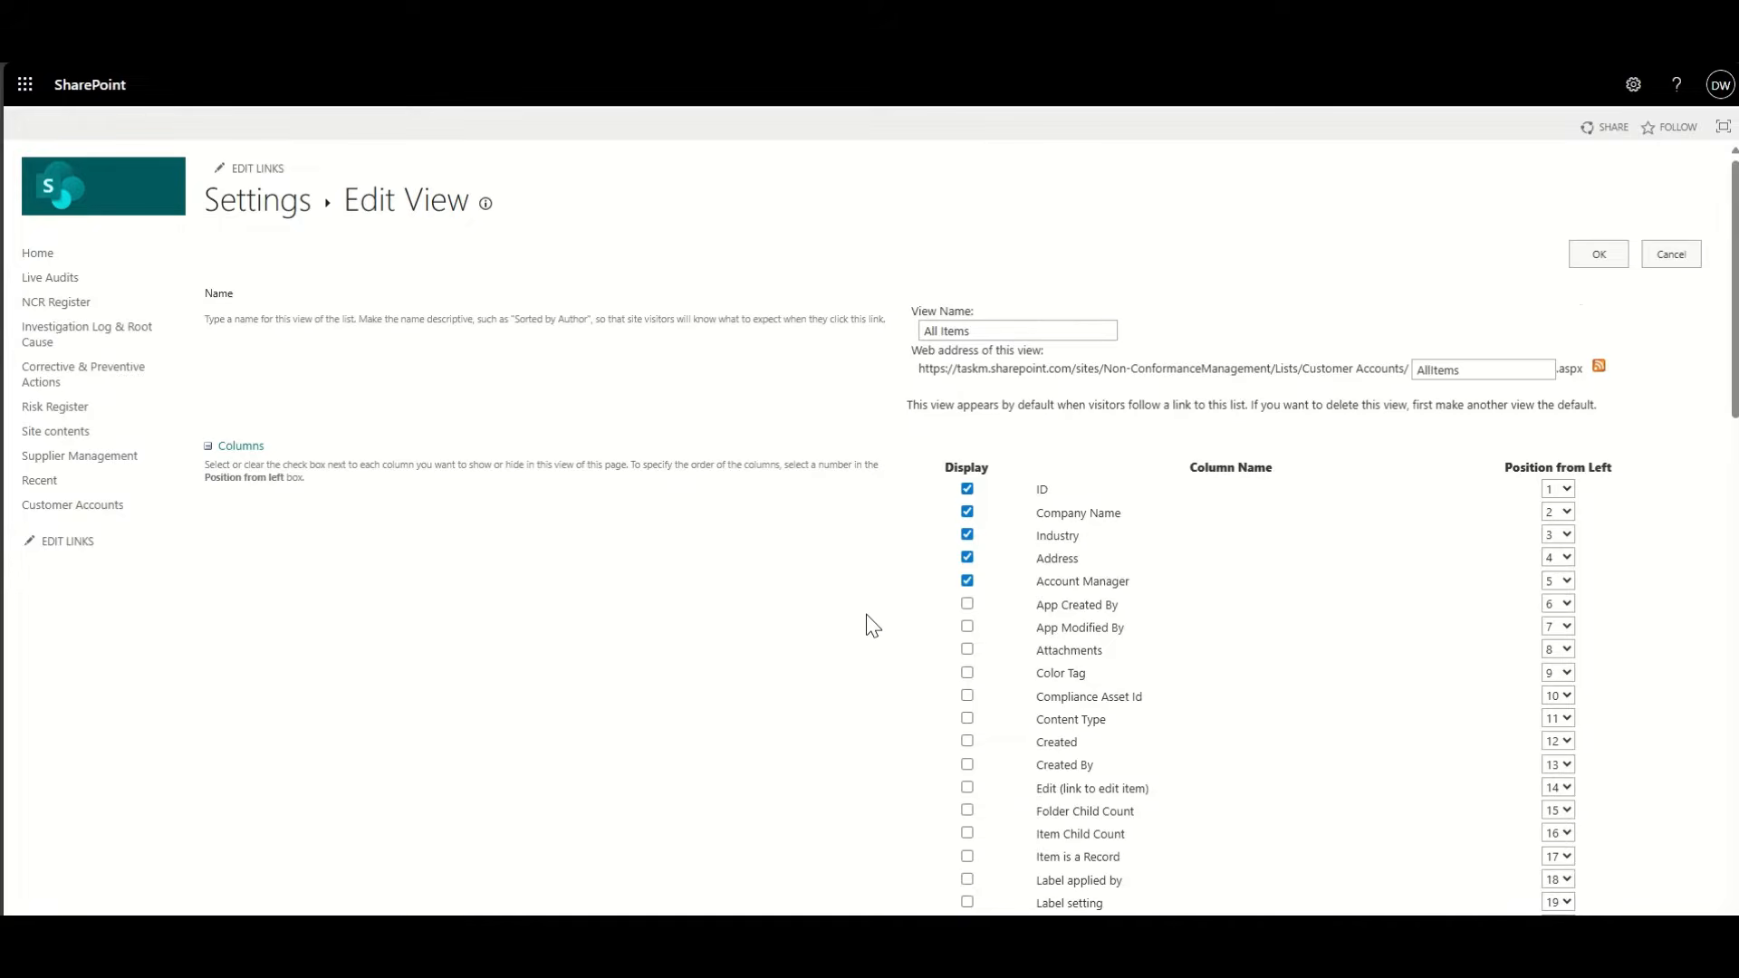
scroll(866, 616, "down", 2)
scroll(867, 616, "down", 1)
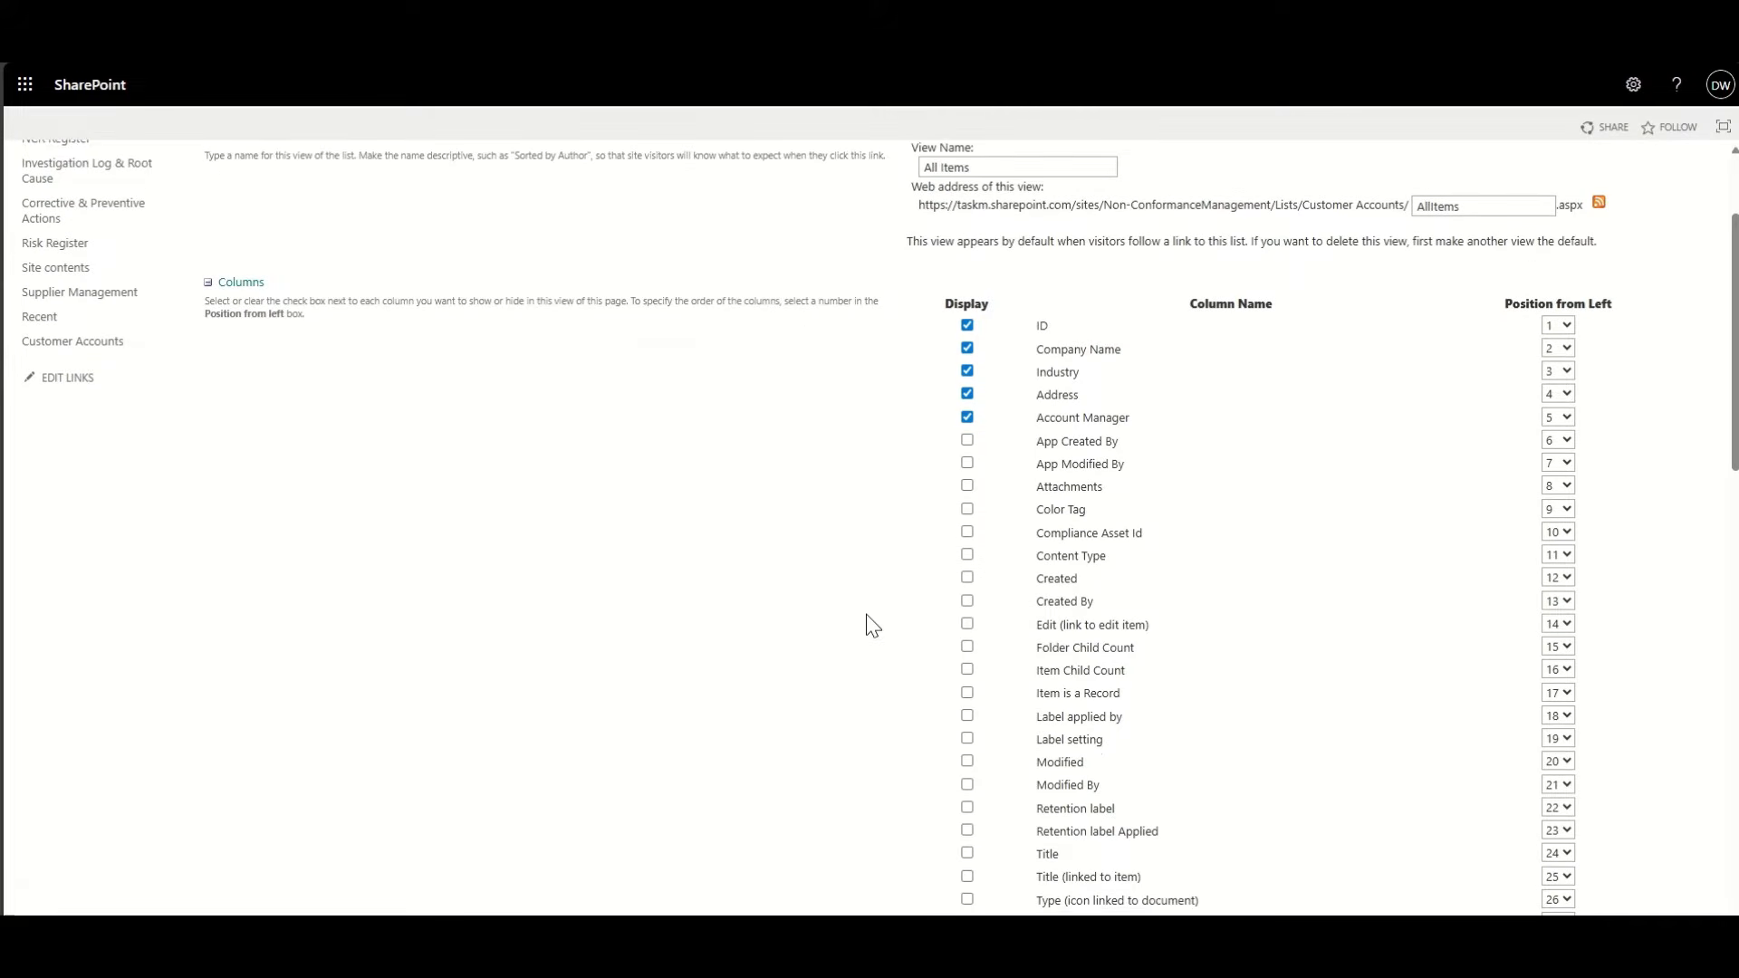
left_click(1067, 535)
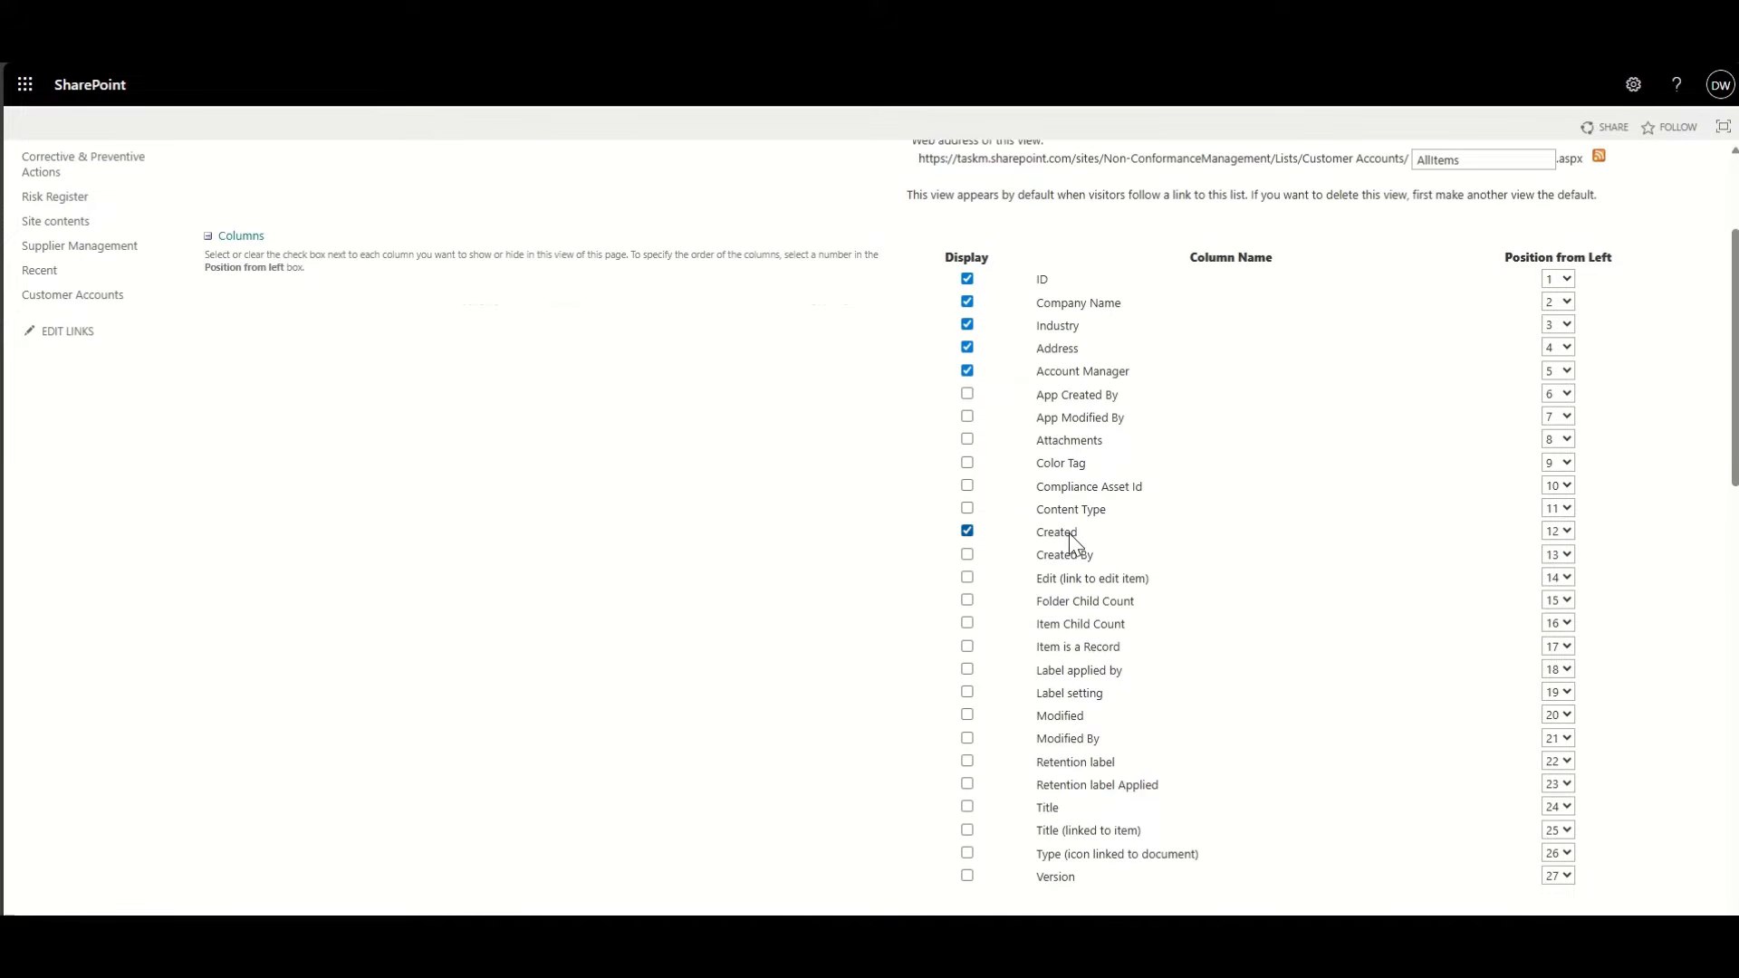
scroll(1386, 413, "up", 3)
left_click(1613, 255)
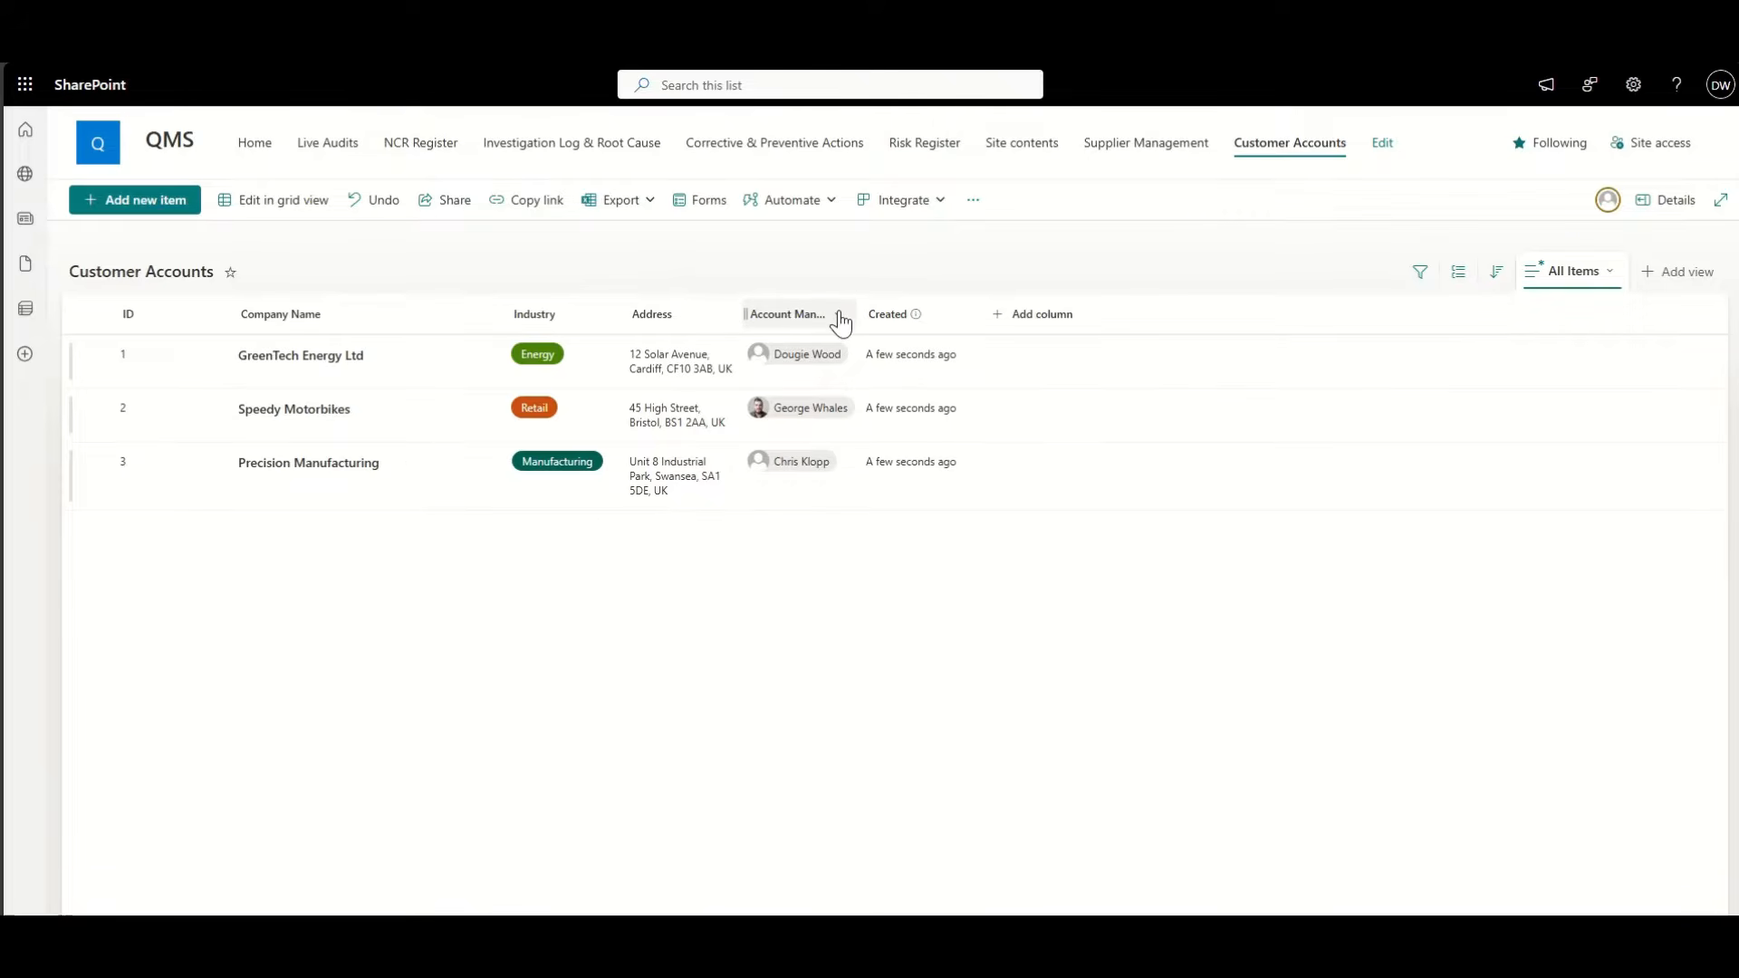
left_click(838, 319)
left_click(829, 424)
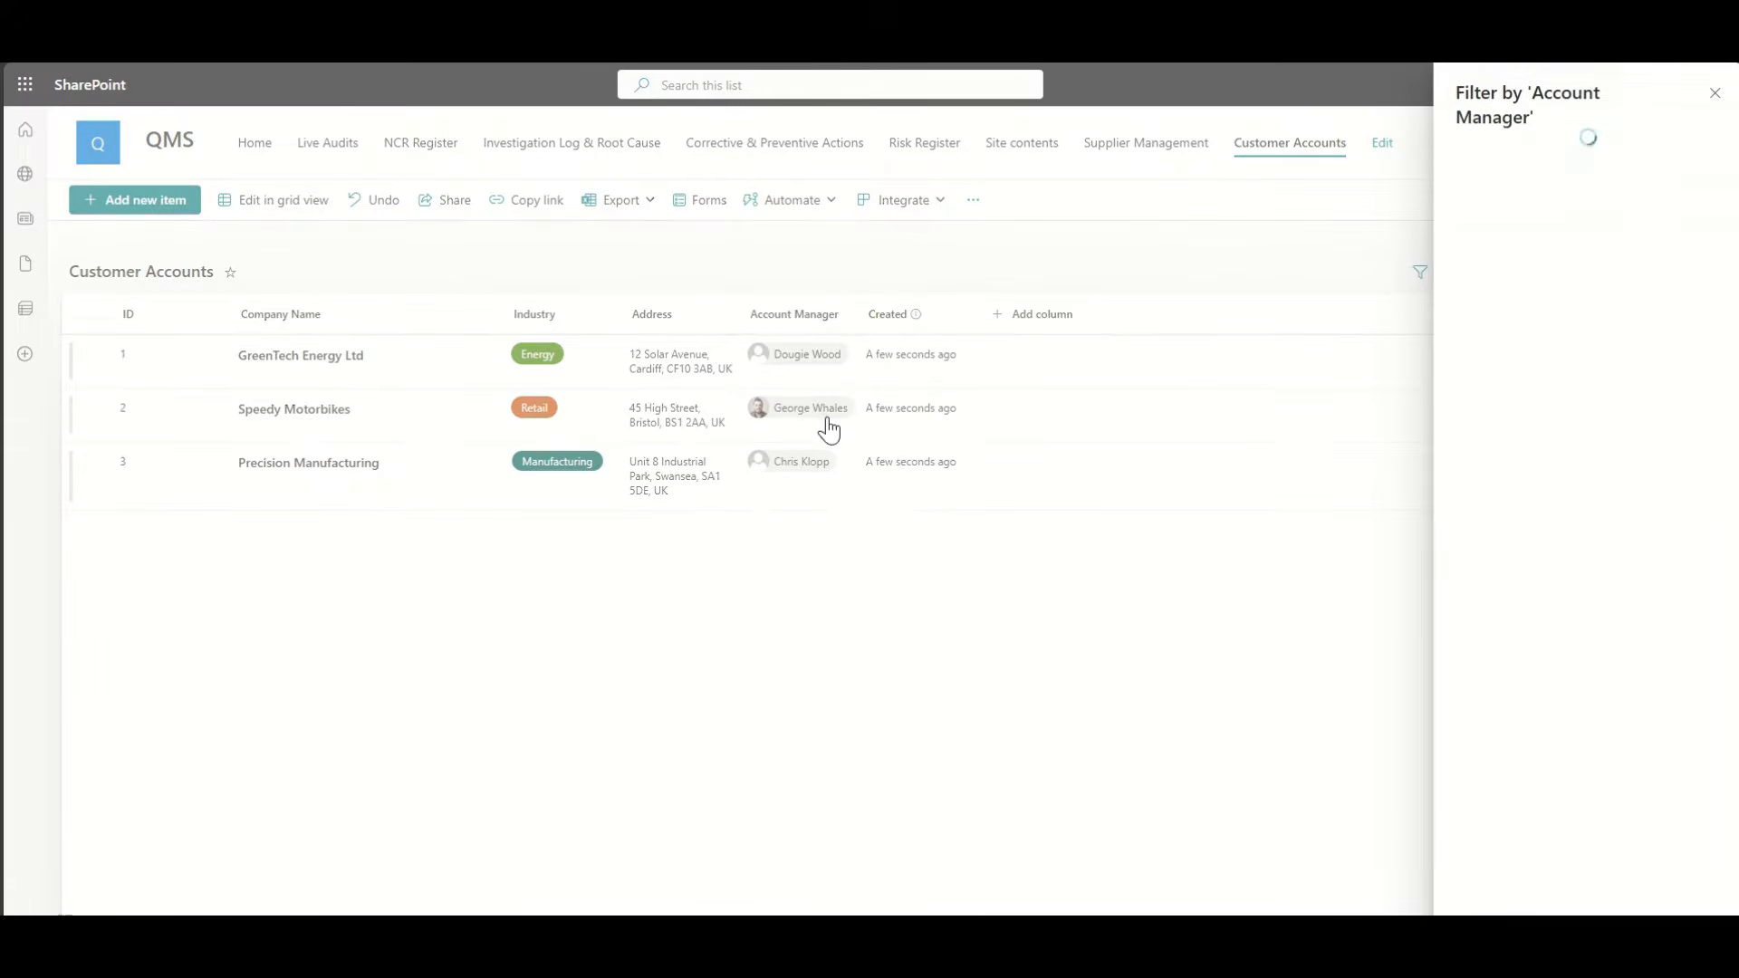
left_click(1472, 187)
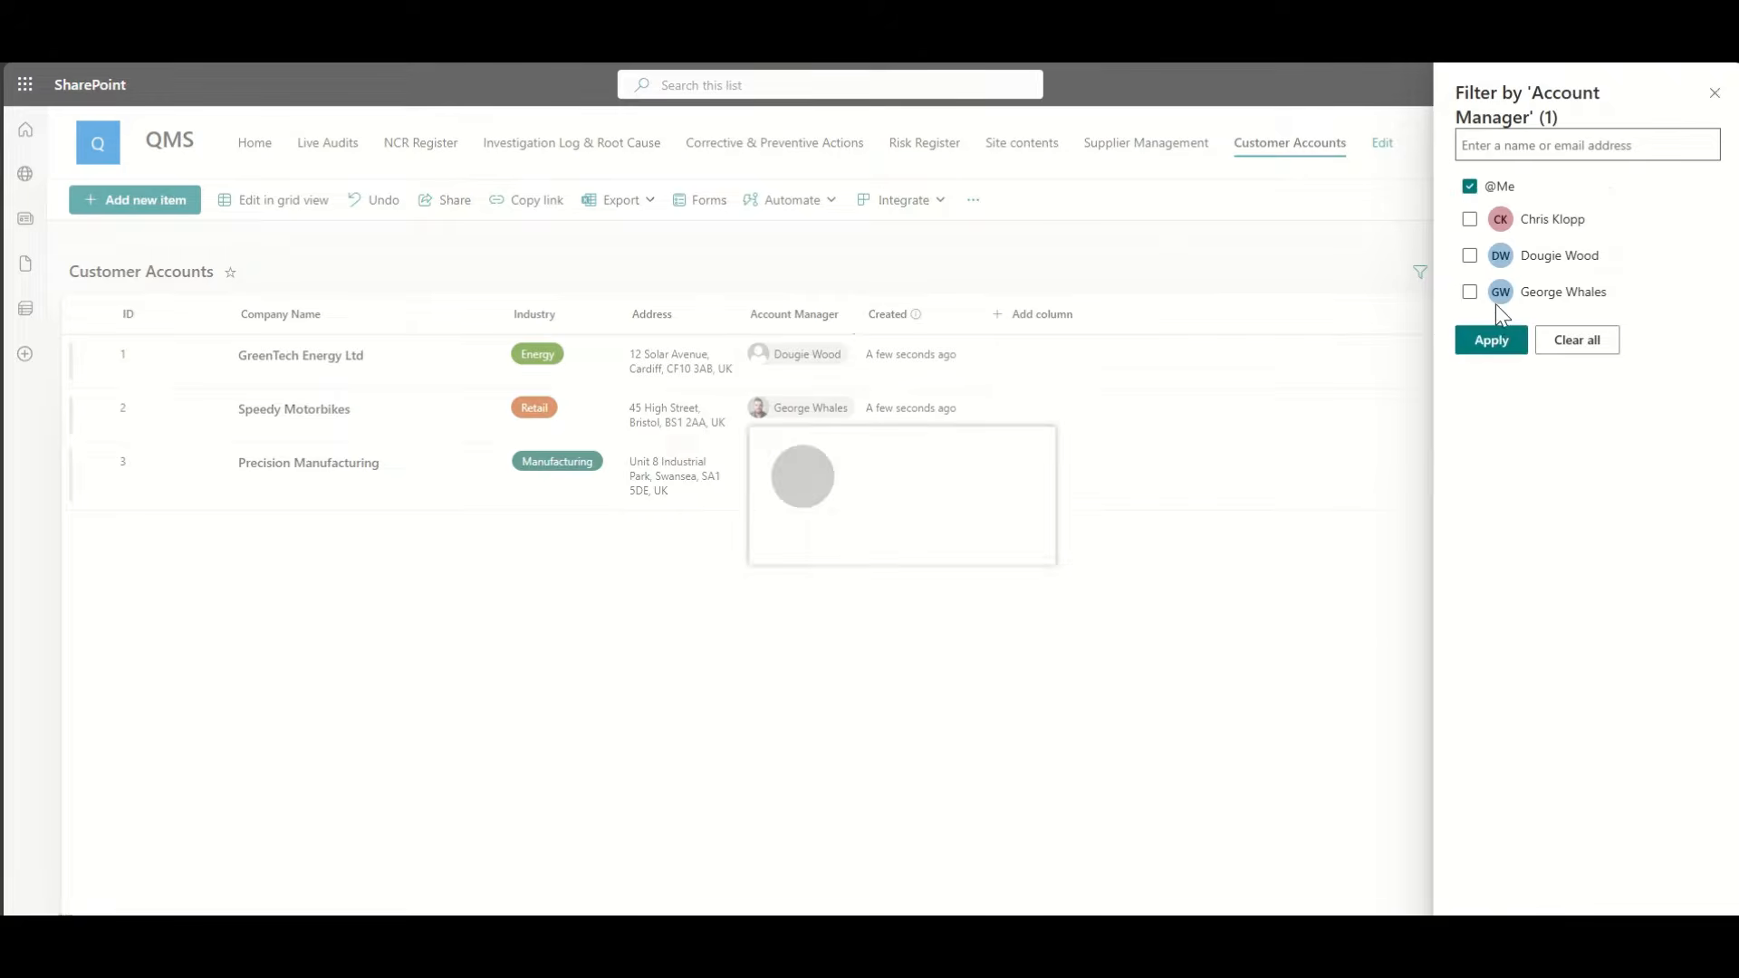
left_click(1493, 341)
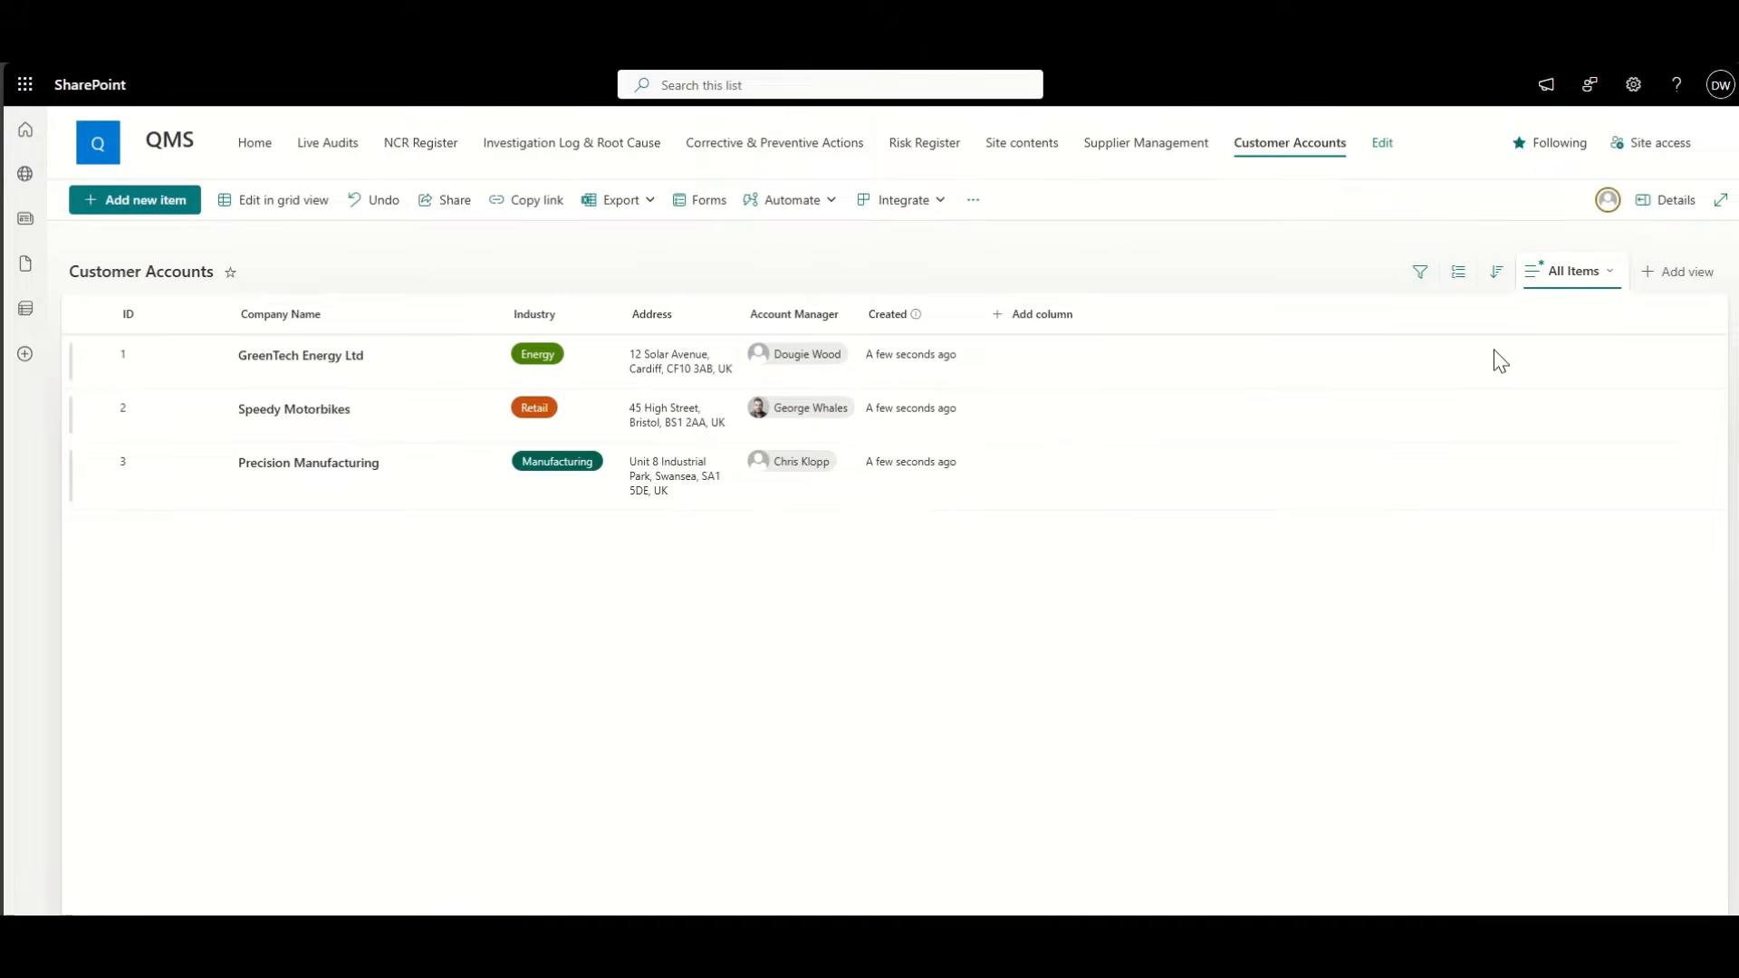
left_click(838, 317)
left_click(829, 413)
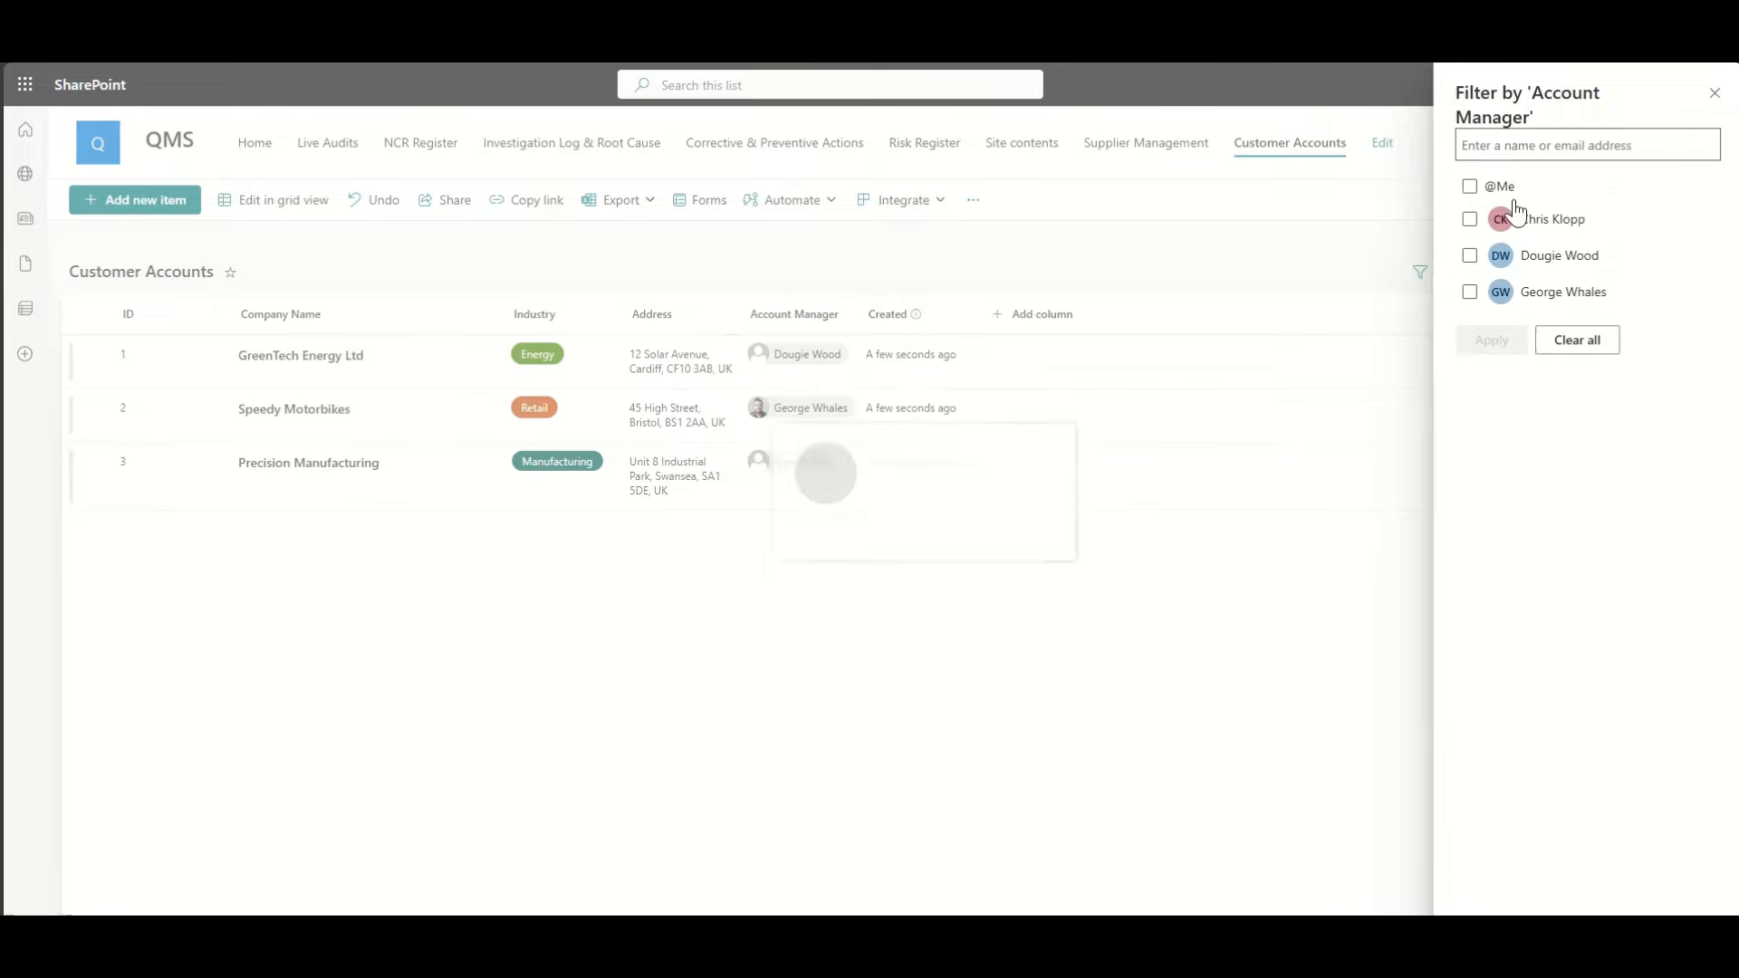
left_click(1471, 187)
left_click(1492, 340)
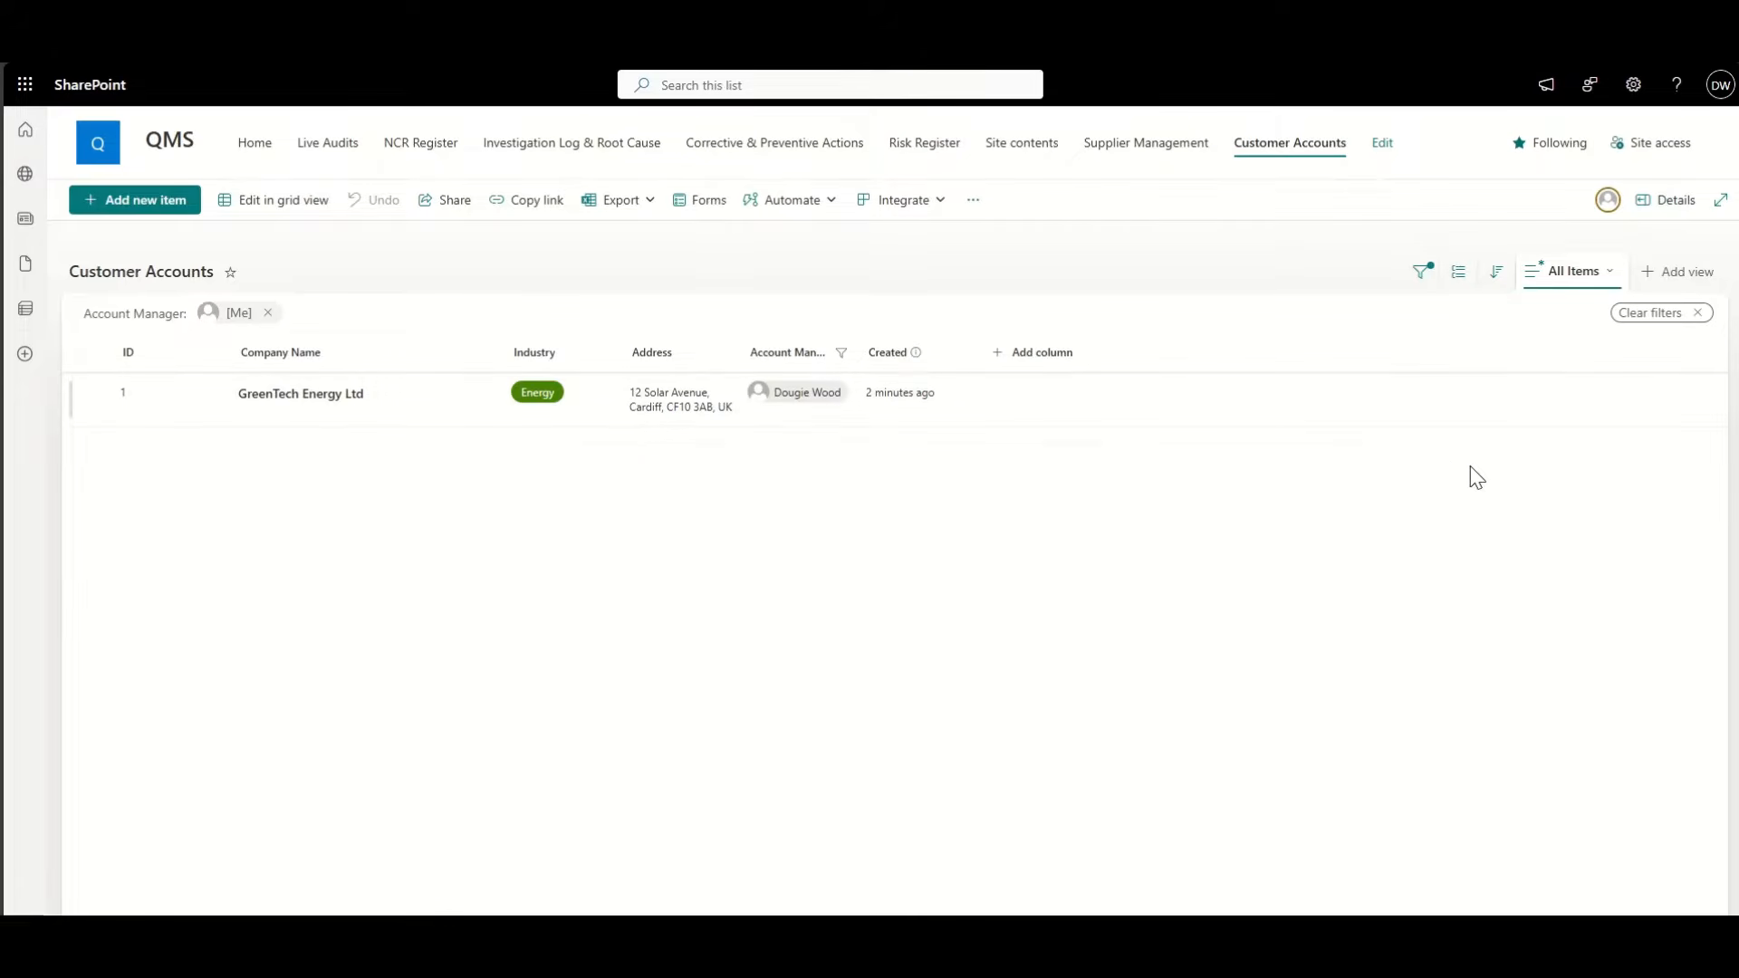
left_click(1696, 314)
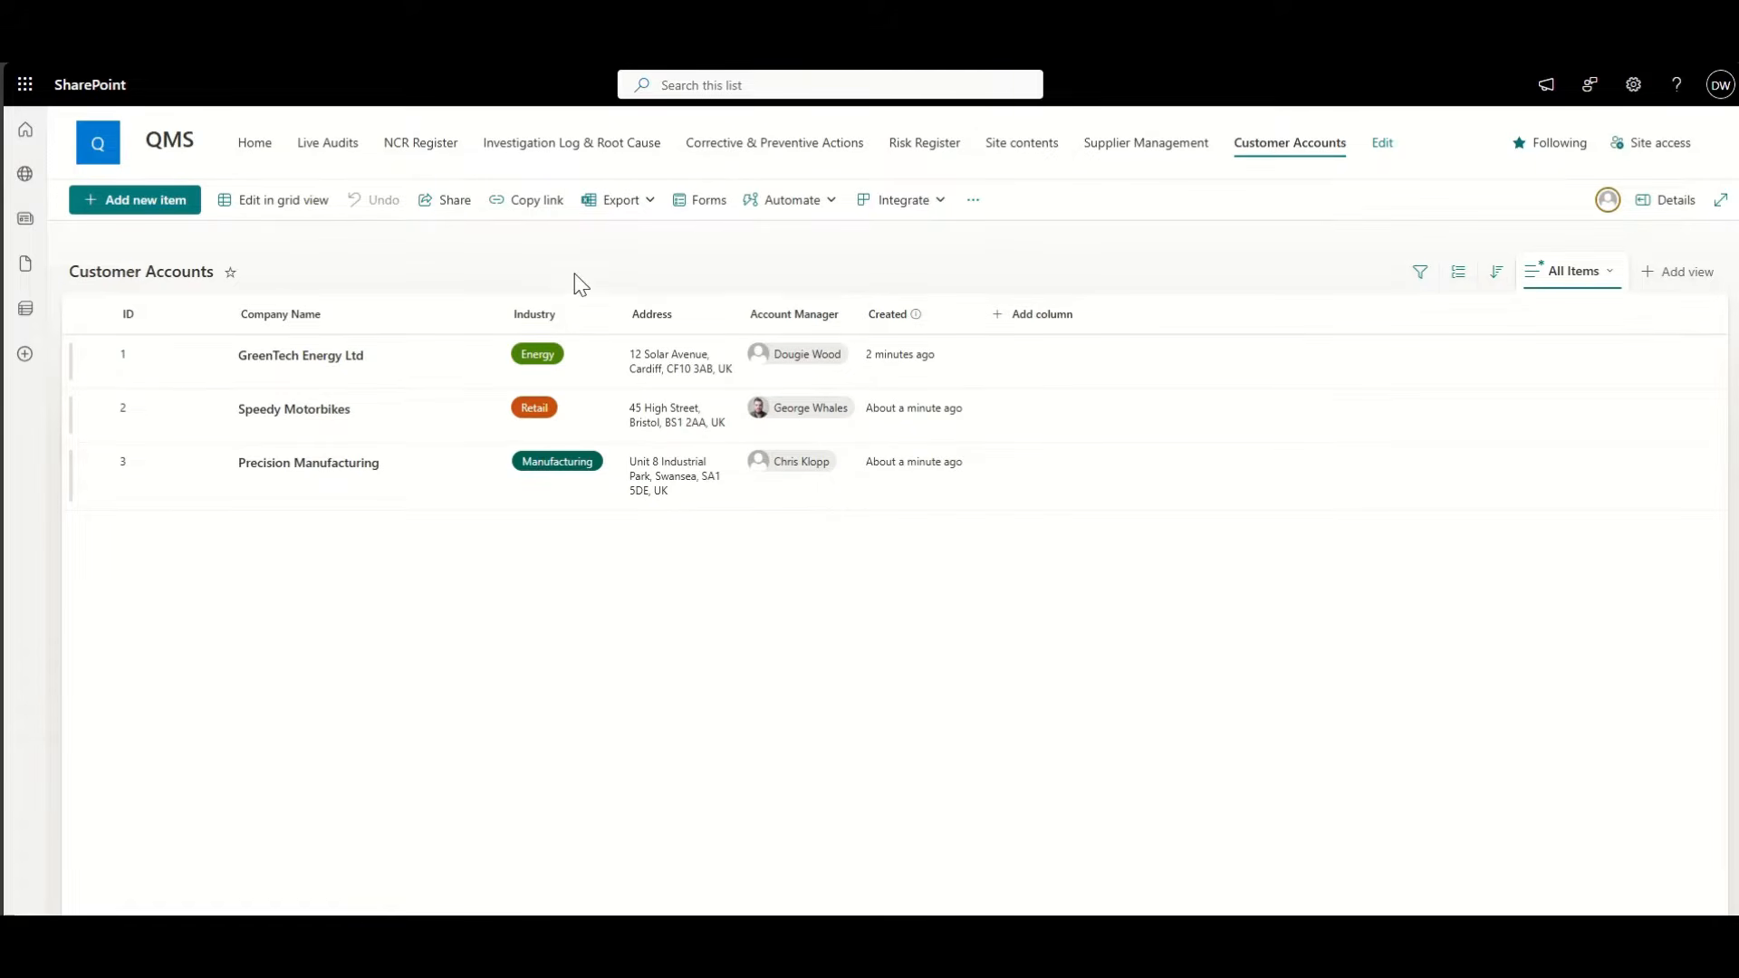
left_click(1042, 149)
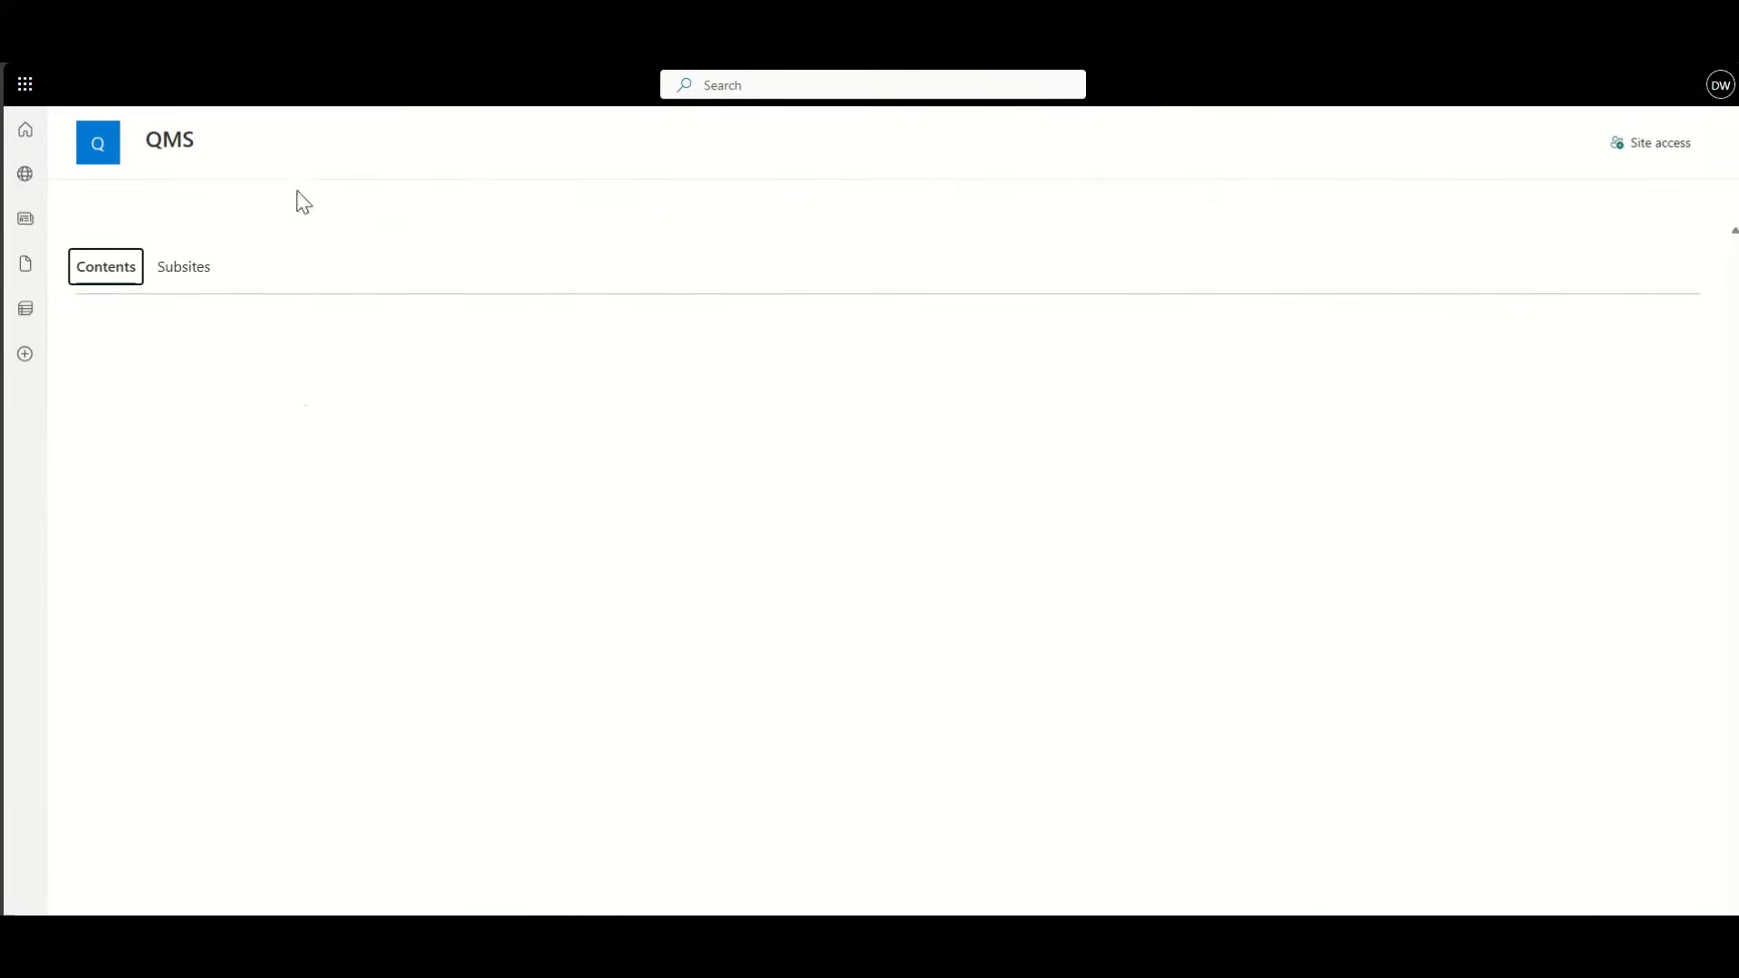
Step: Create a blank list named Customer Contacts via New > List
left_click(126, 202)
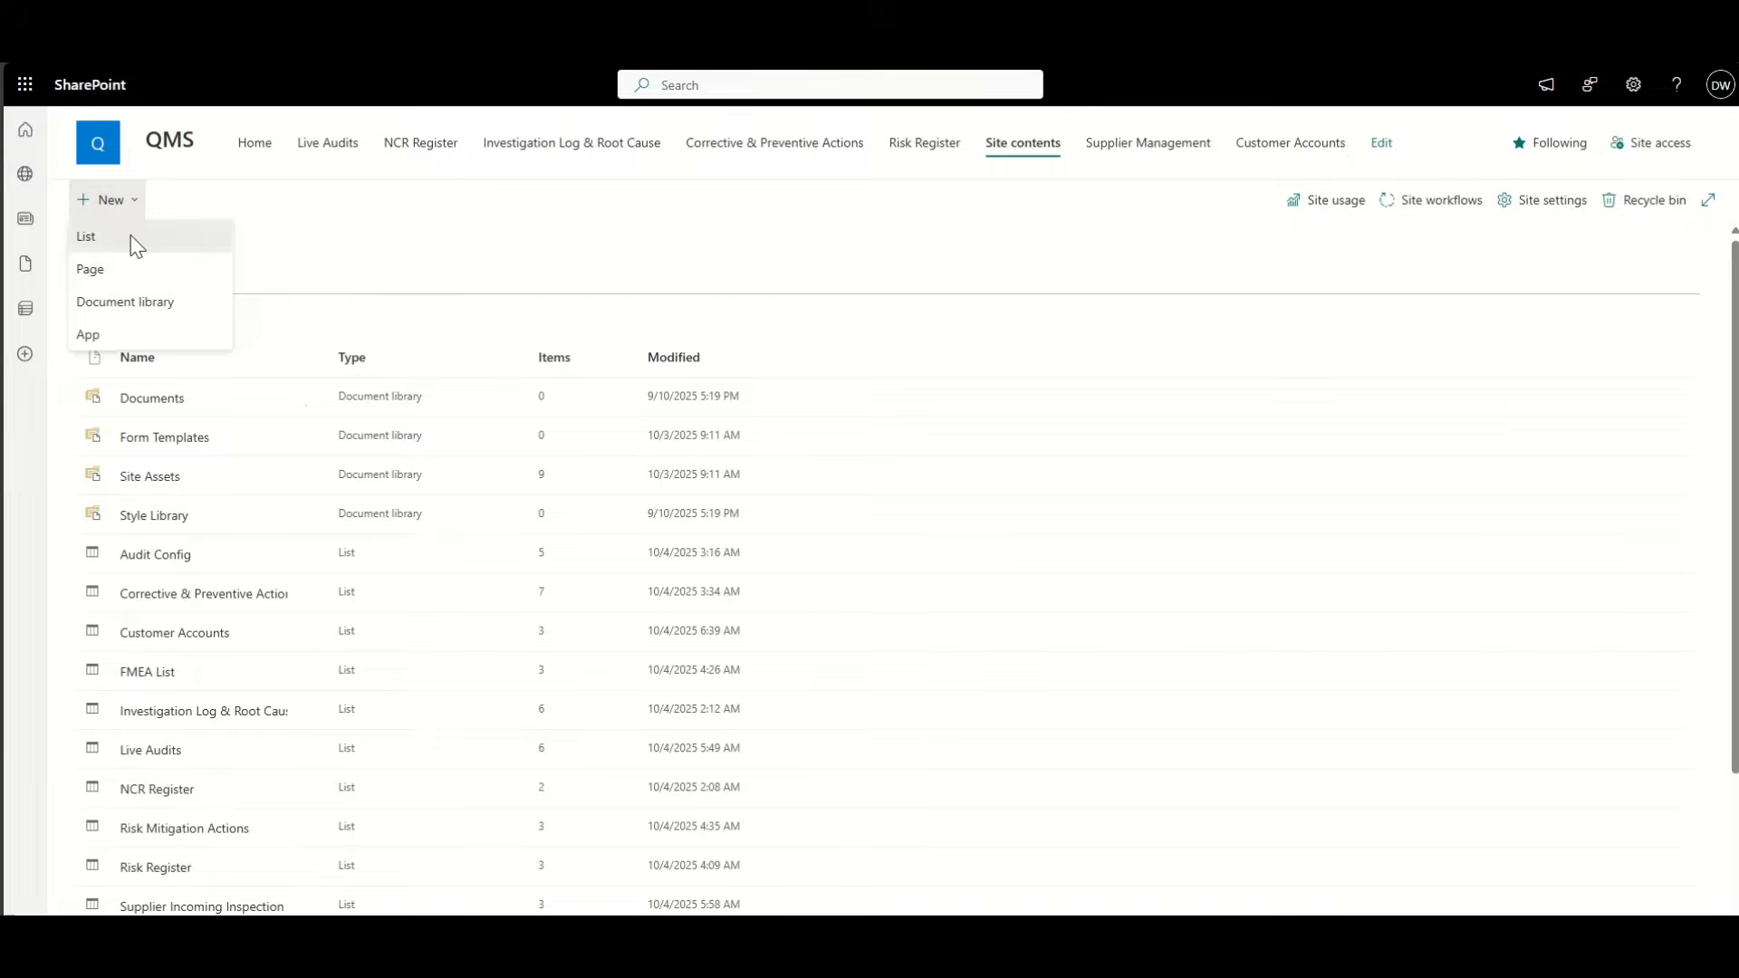
left_click(131, 236)
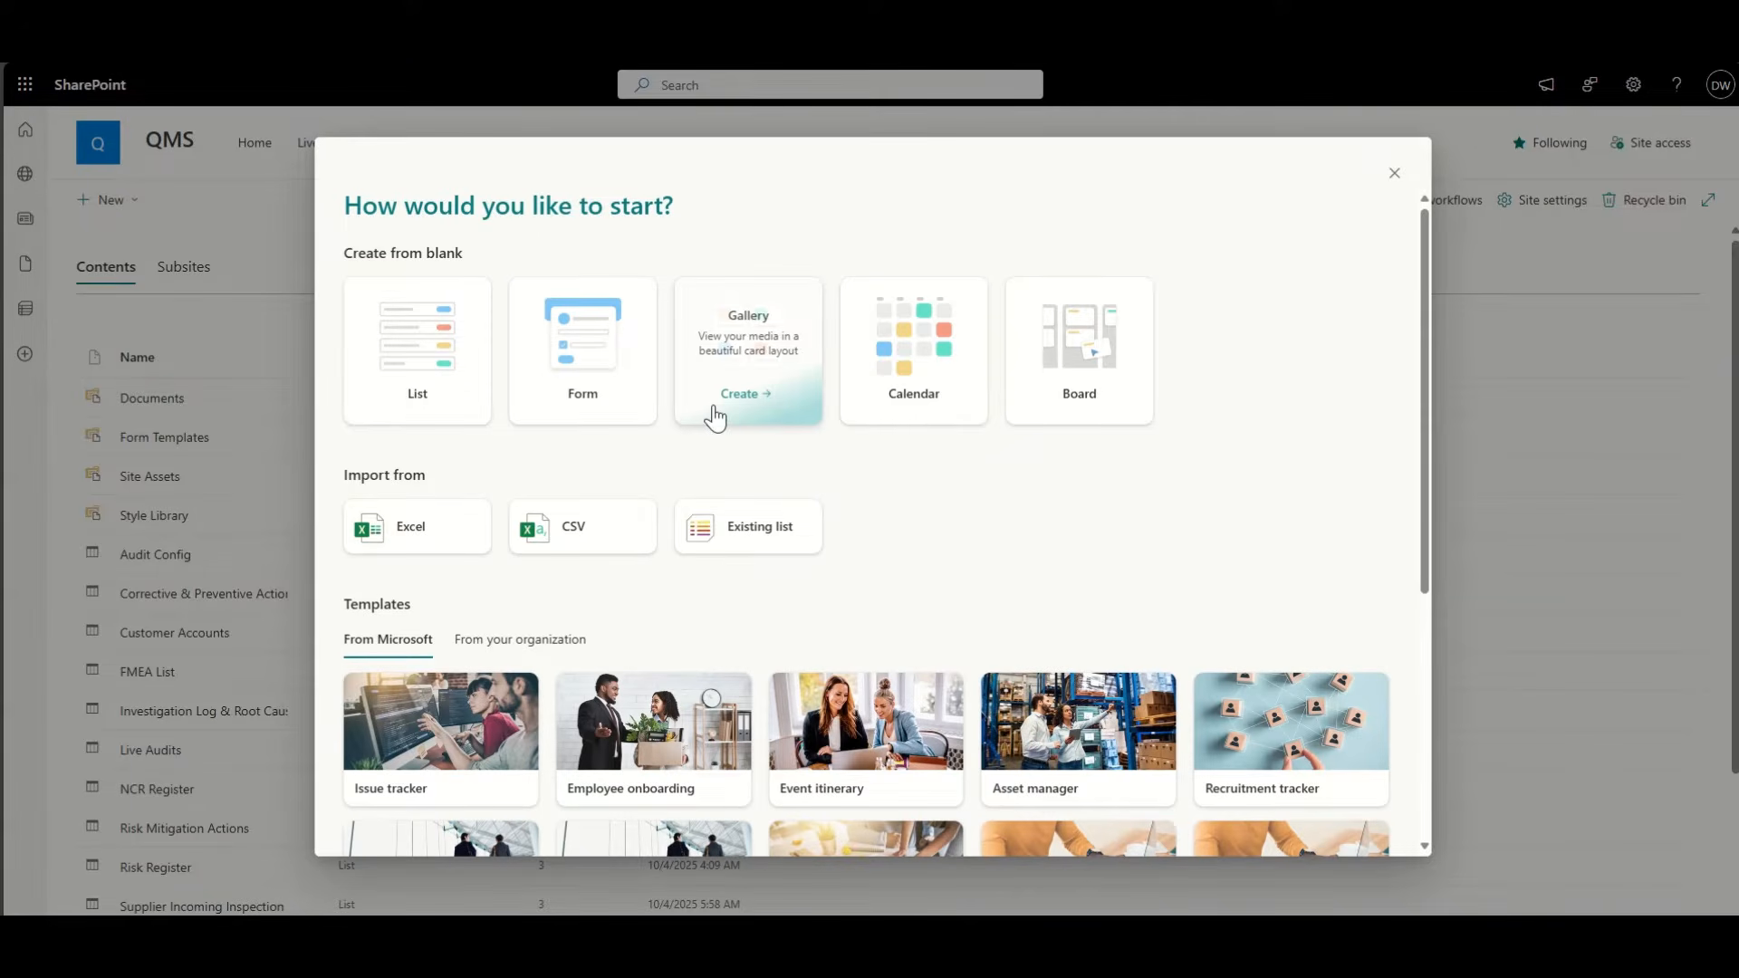
left_click(444, 333)
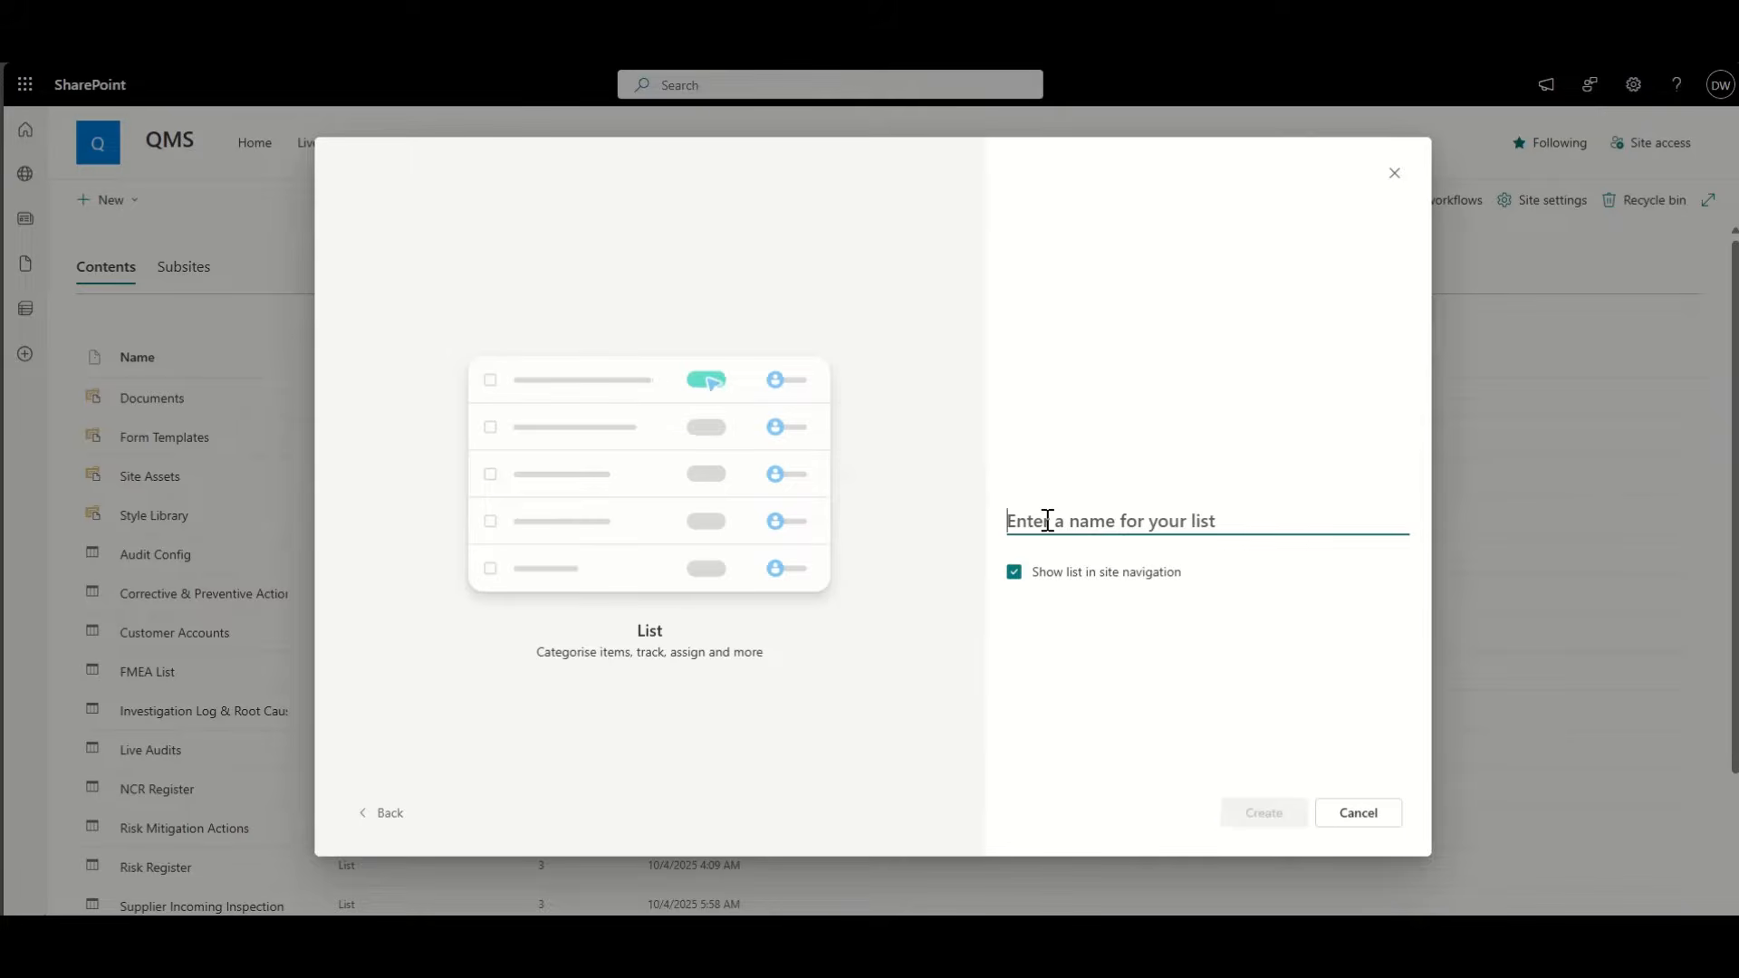
type("Contacts")
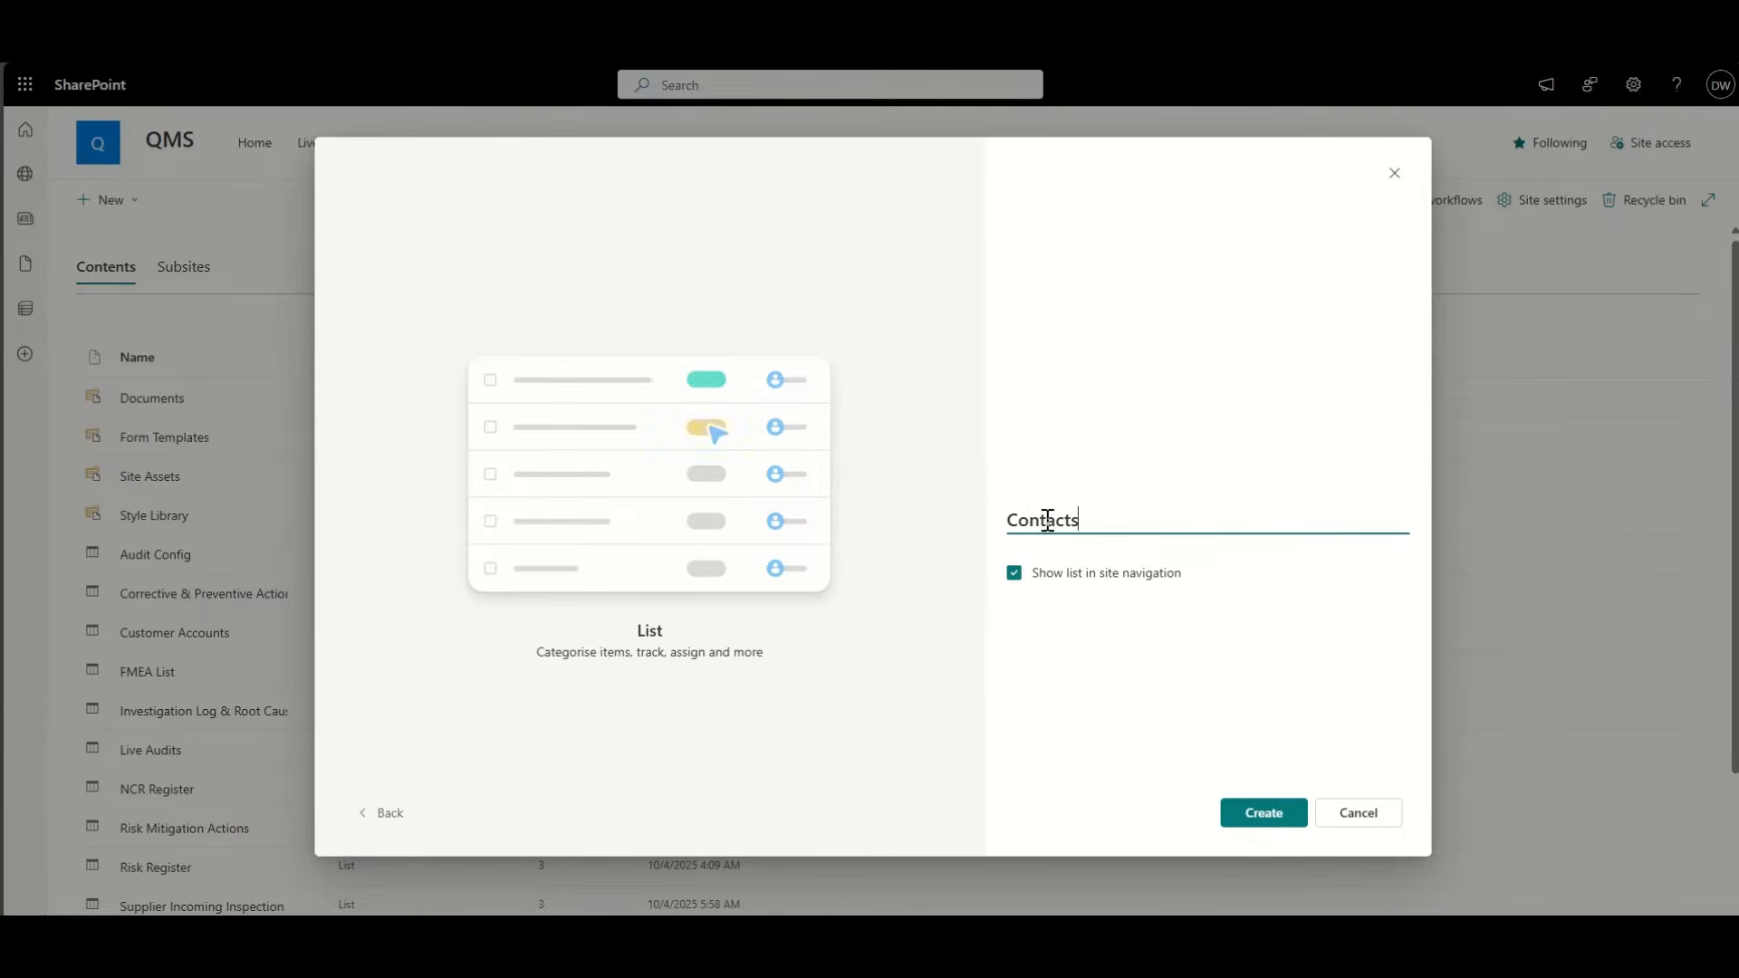
key("Home")
type("Customer")
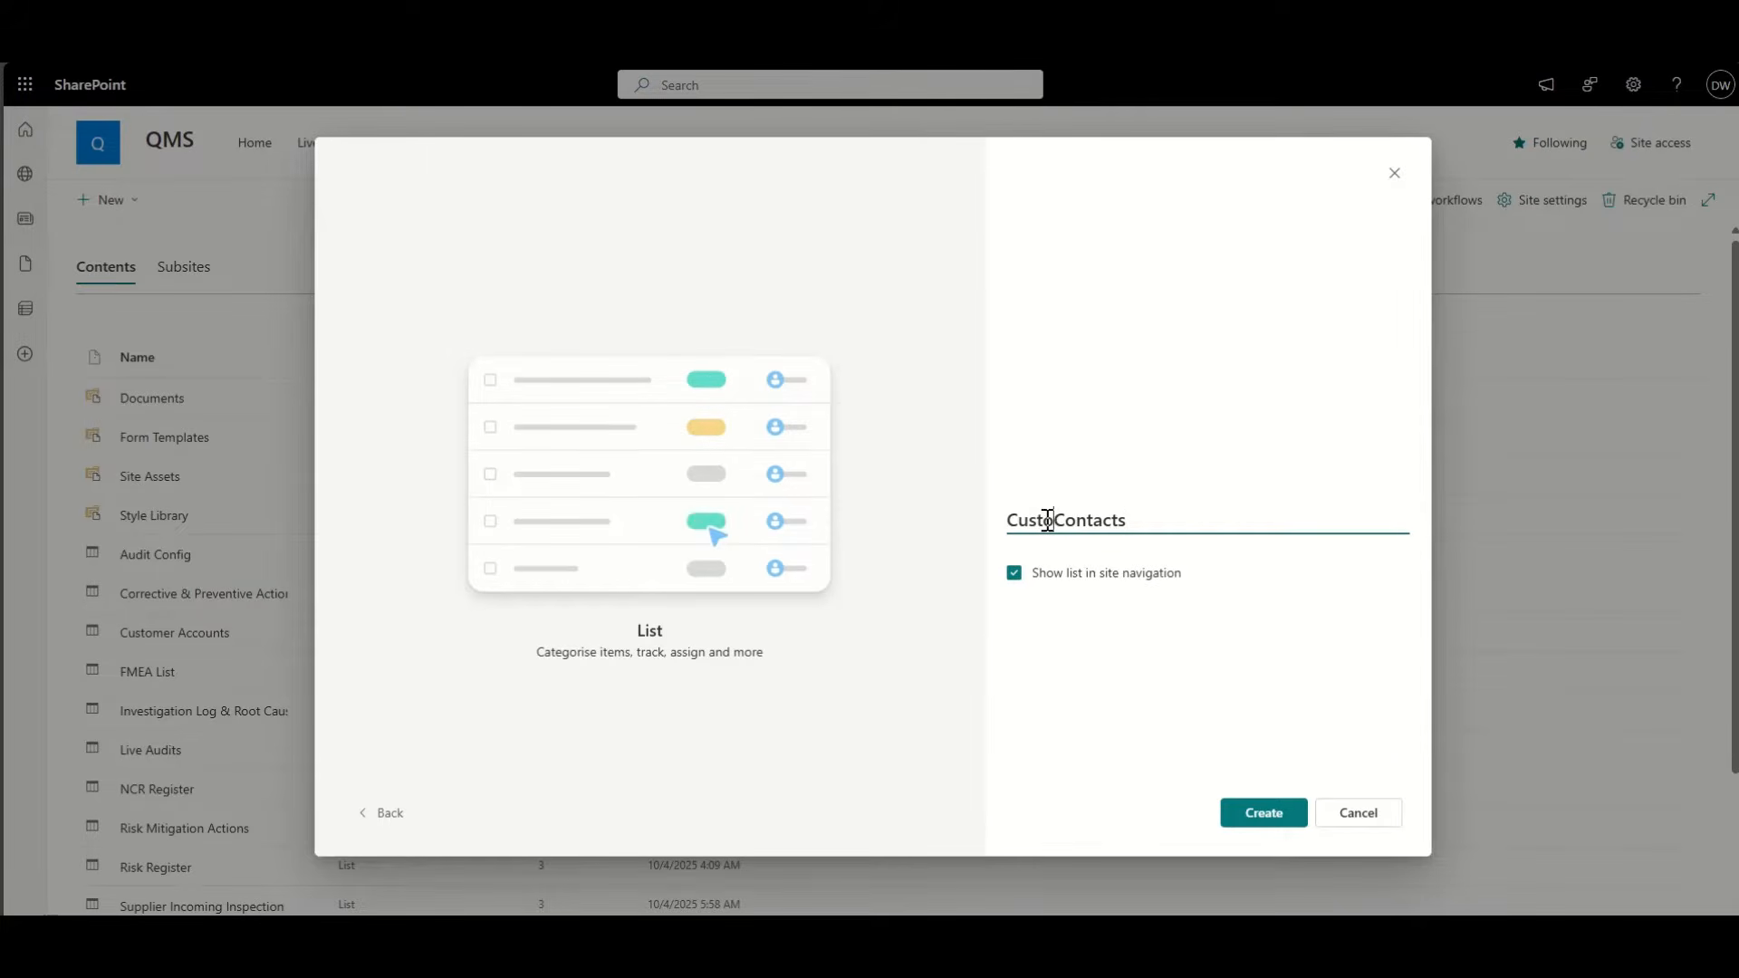
left_click(1253, 813)
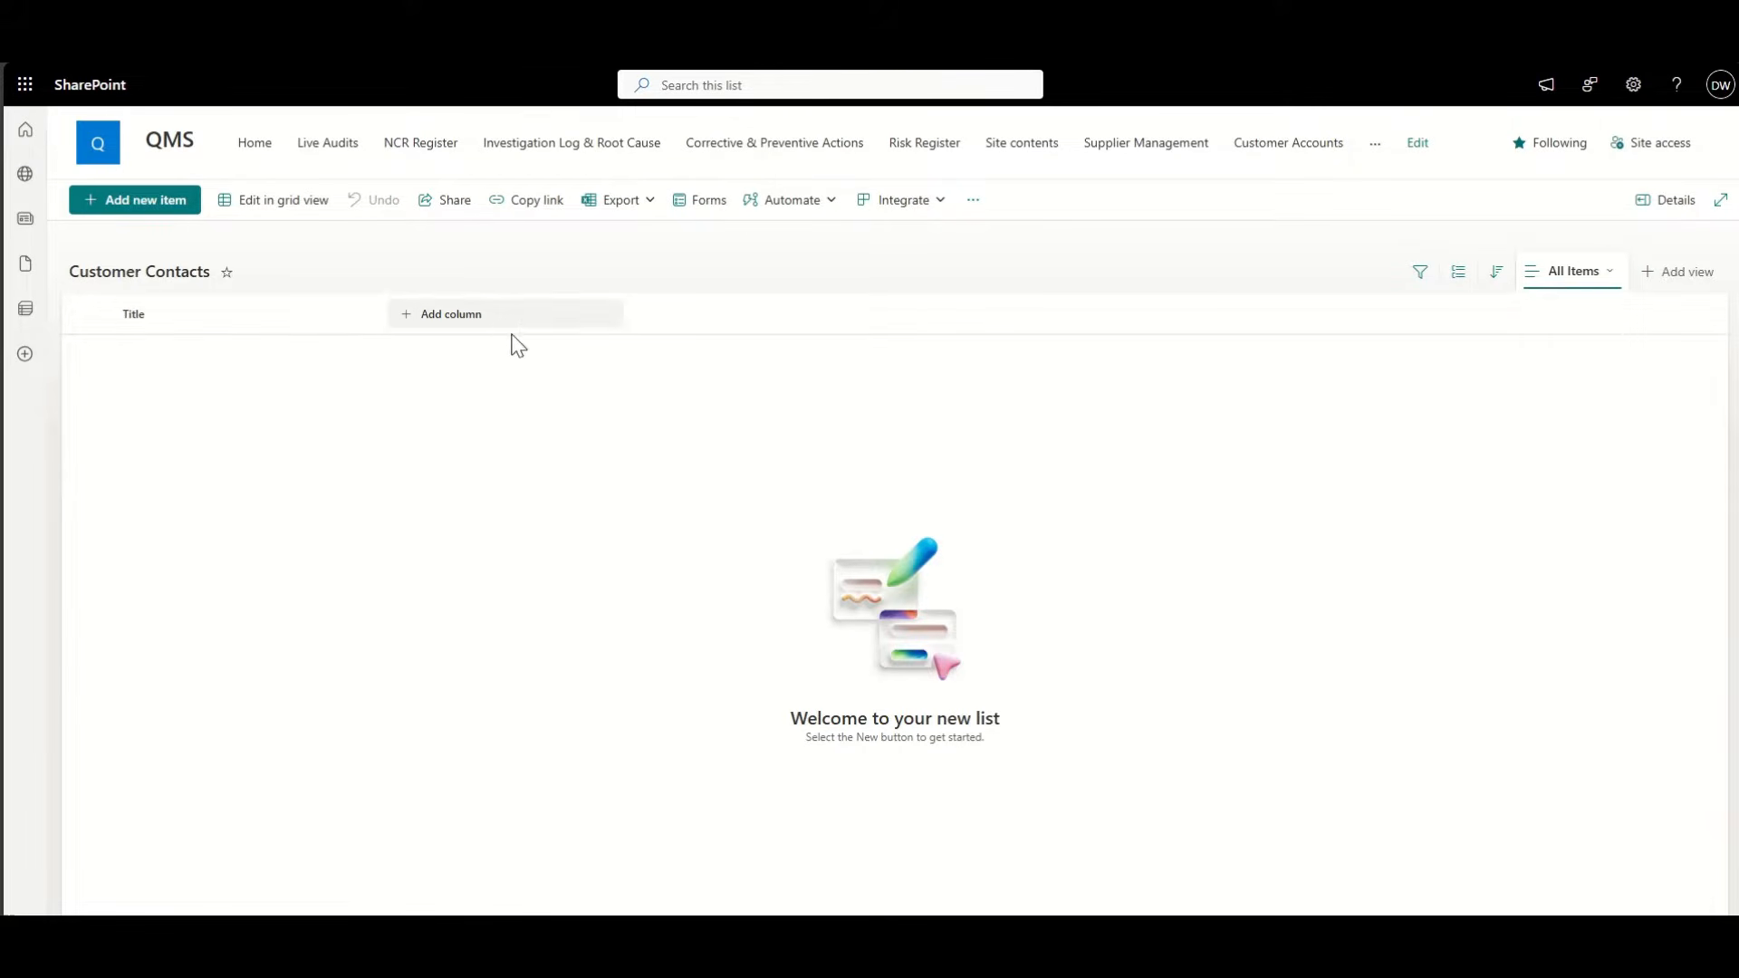
Step: Rename the Title column to Contact Name
left_click(209, 324)
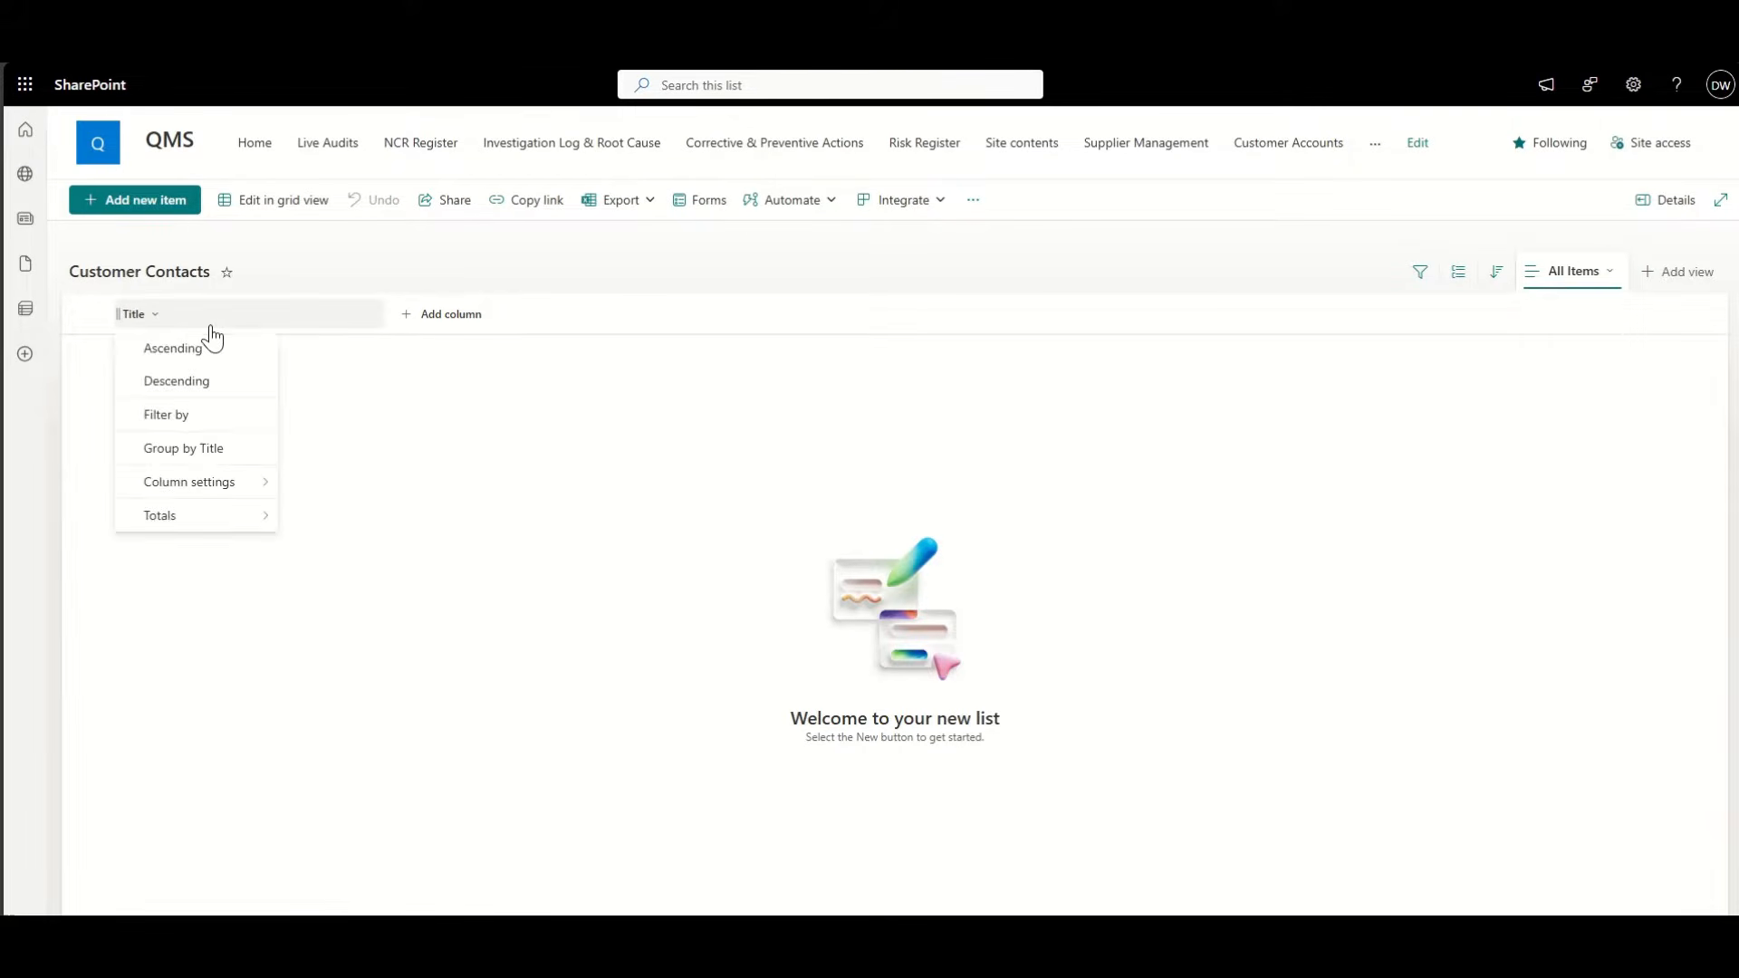
mouse_move(206, 483)
left_click(314, 481)
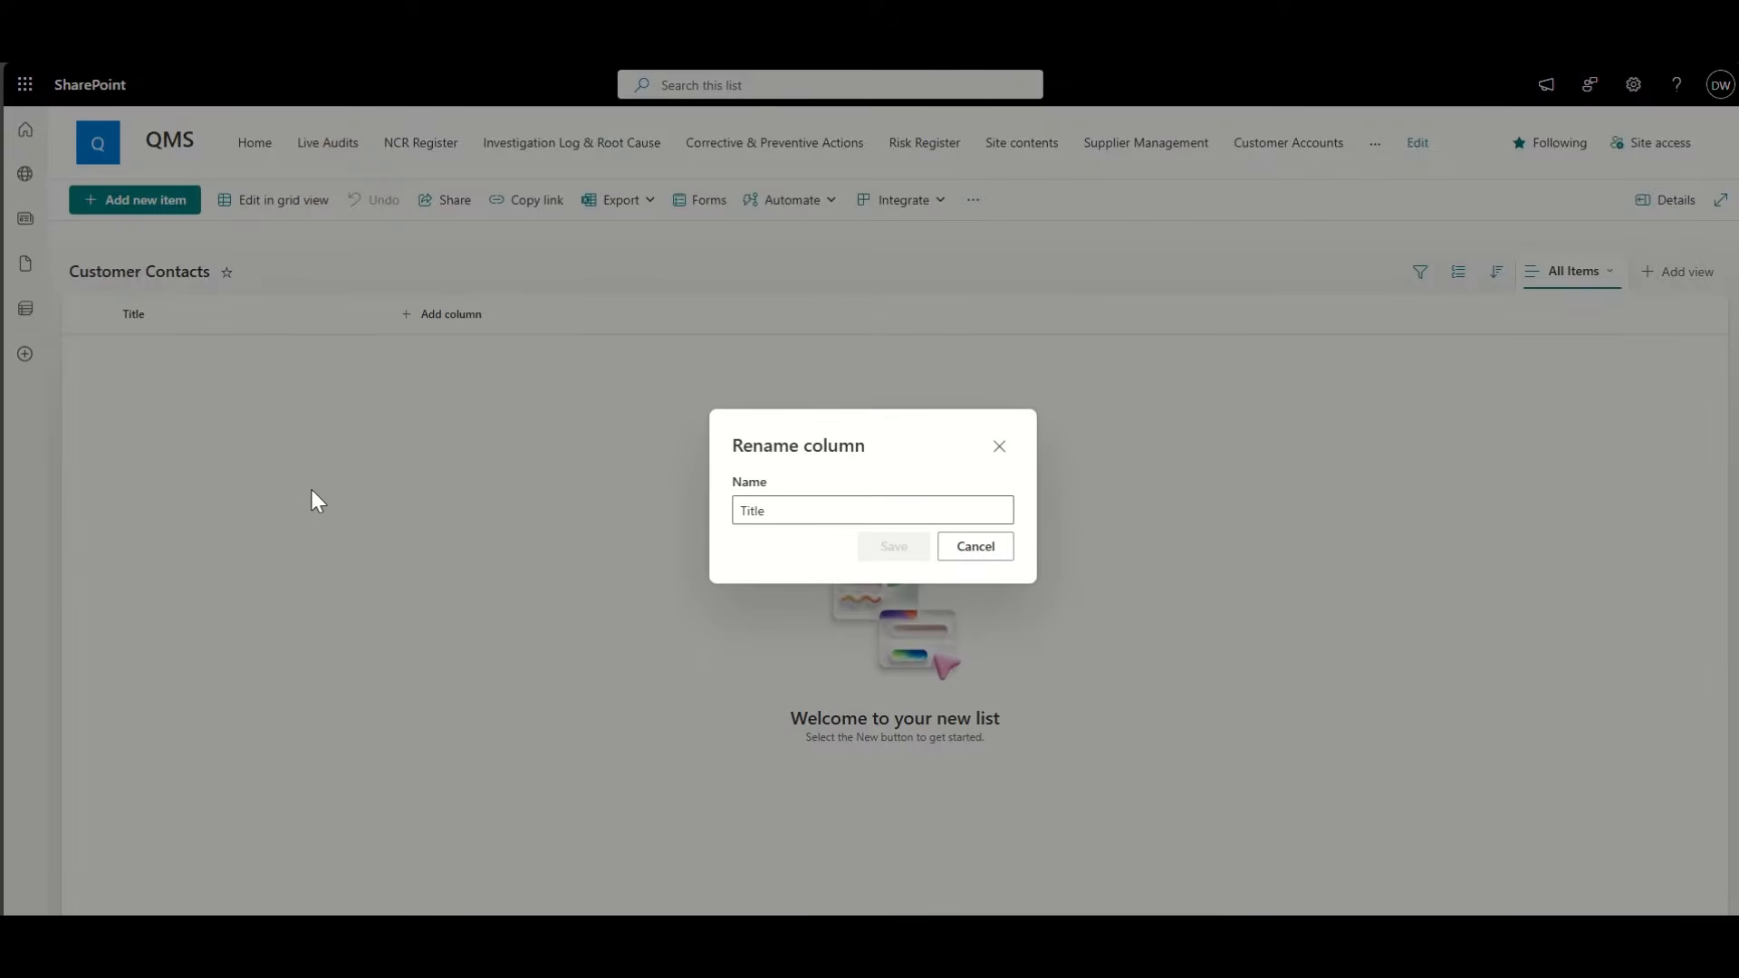
double_click(752, 507)
type("C")
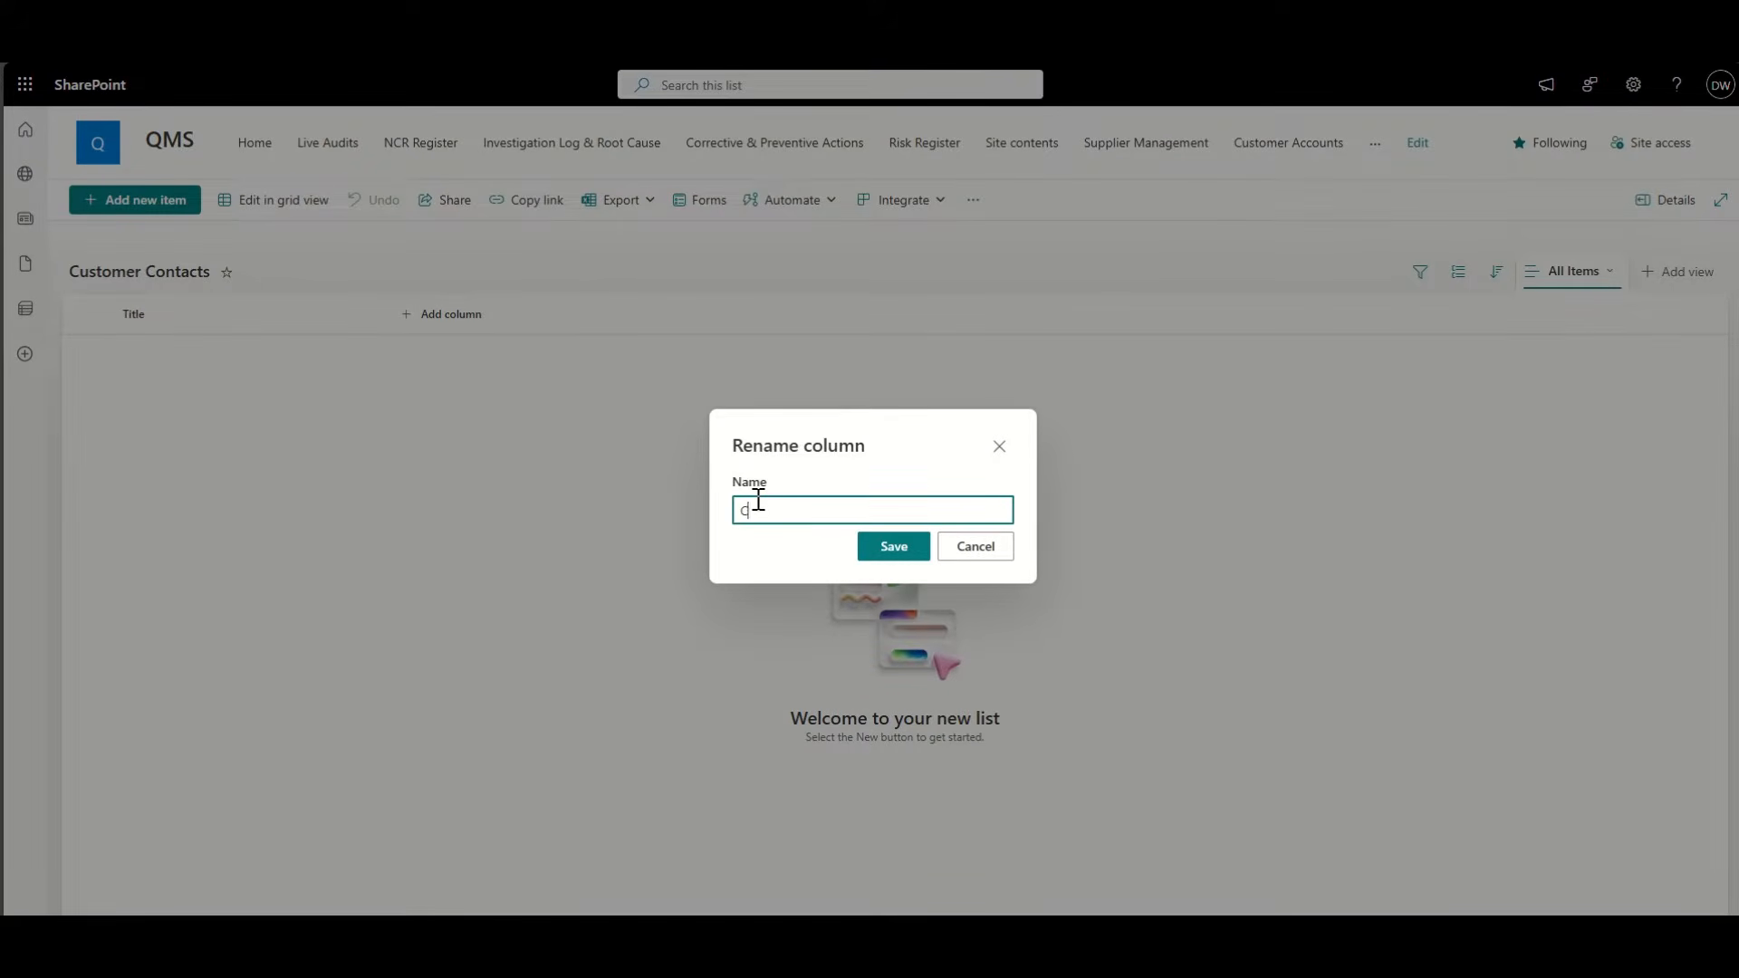
type("ontact Name")
left_click(862, 555)
Step: Add a lookup column named Company Name, then narrow the Contact Name column
left_click(451, 326)
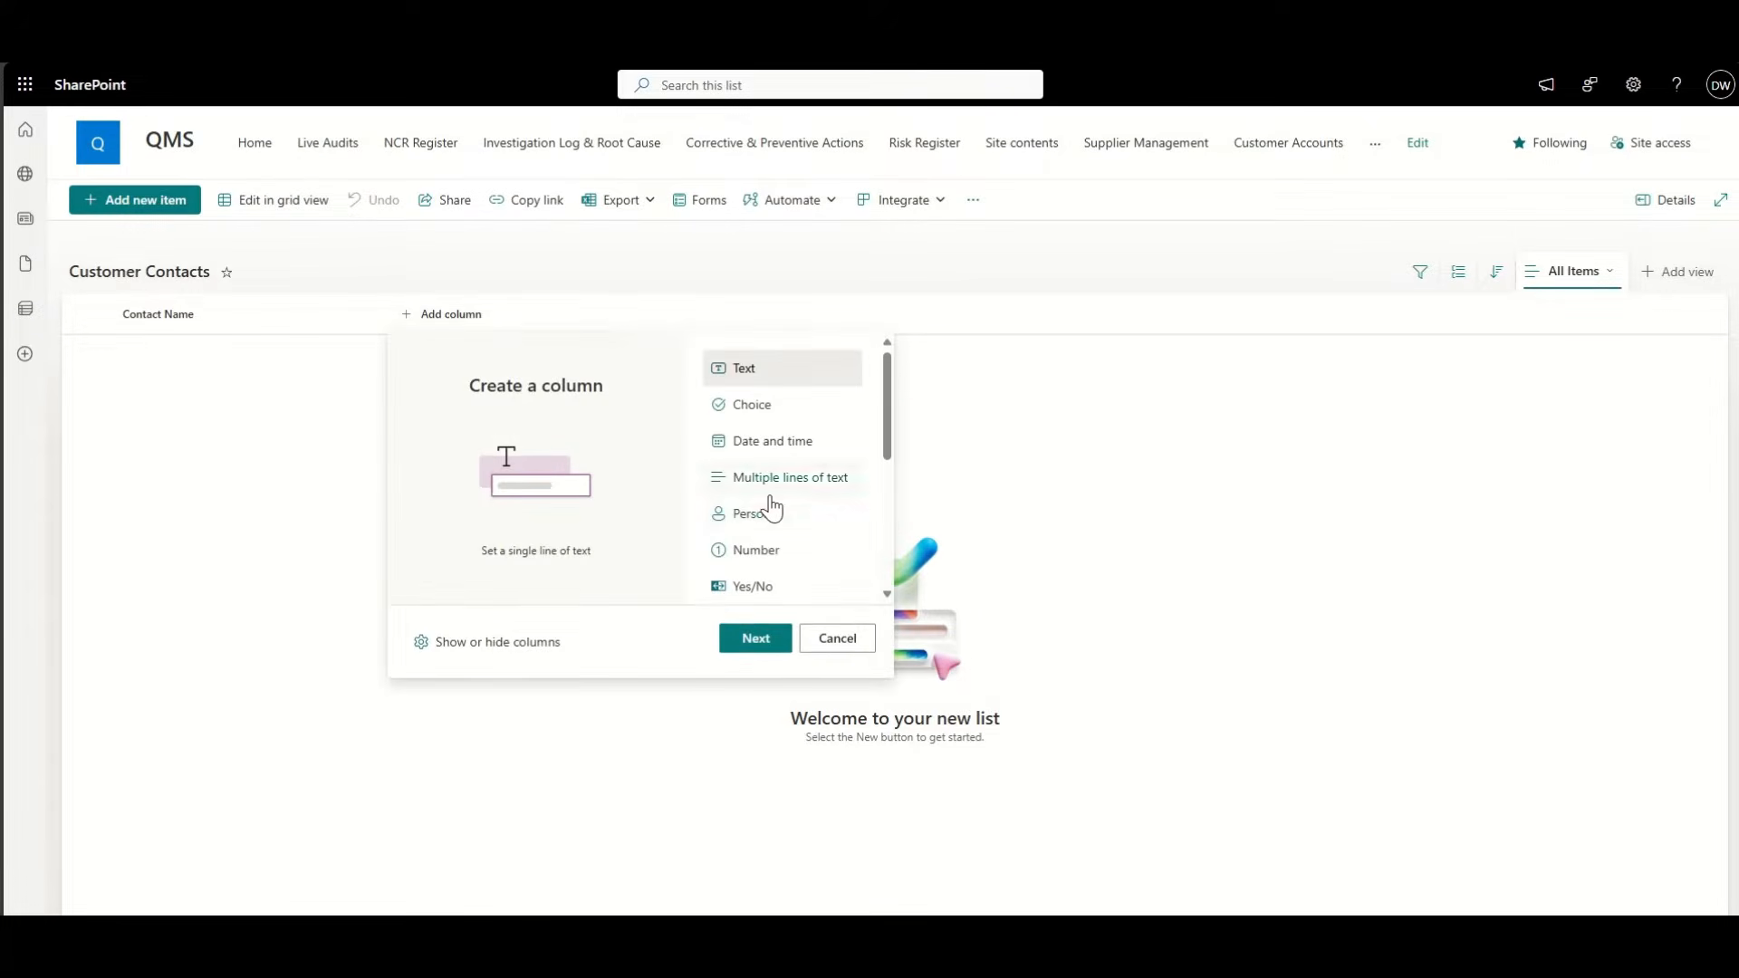
scroll(769, 504, "down", 3)
left_click(759, 638)
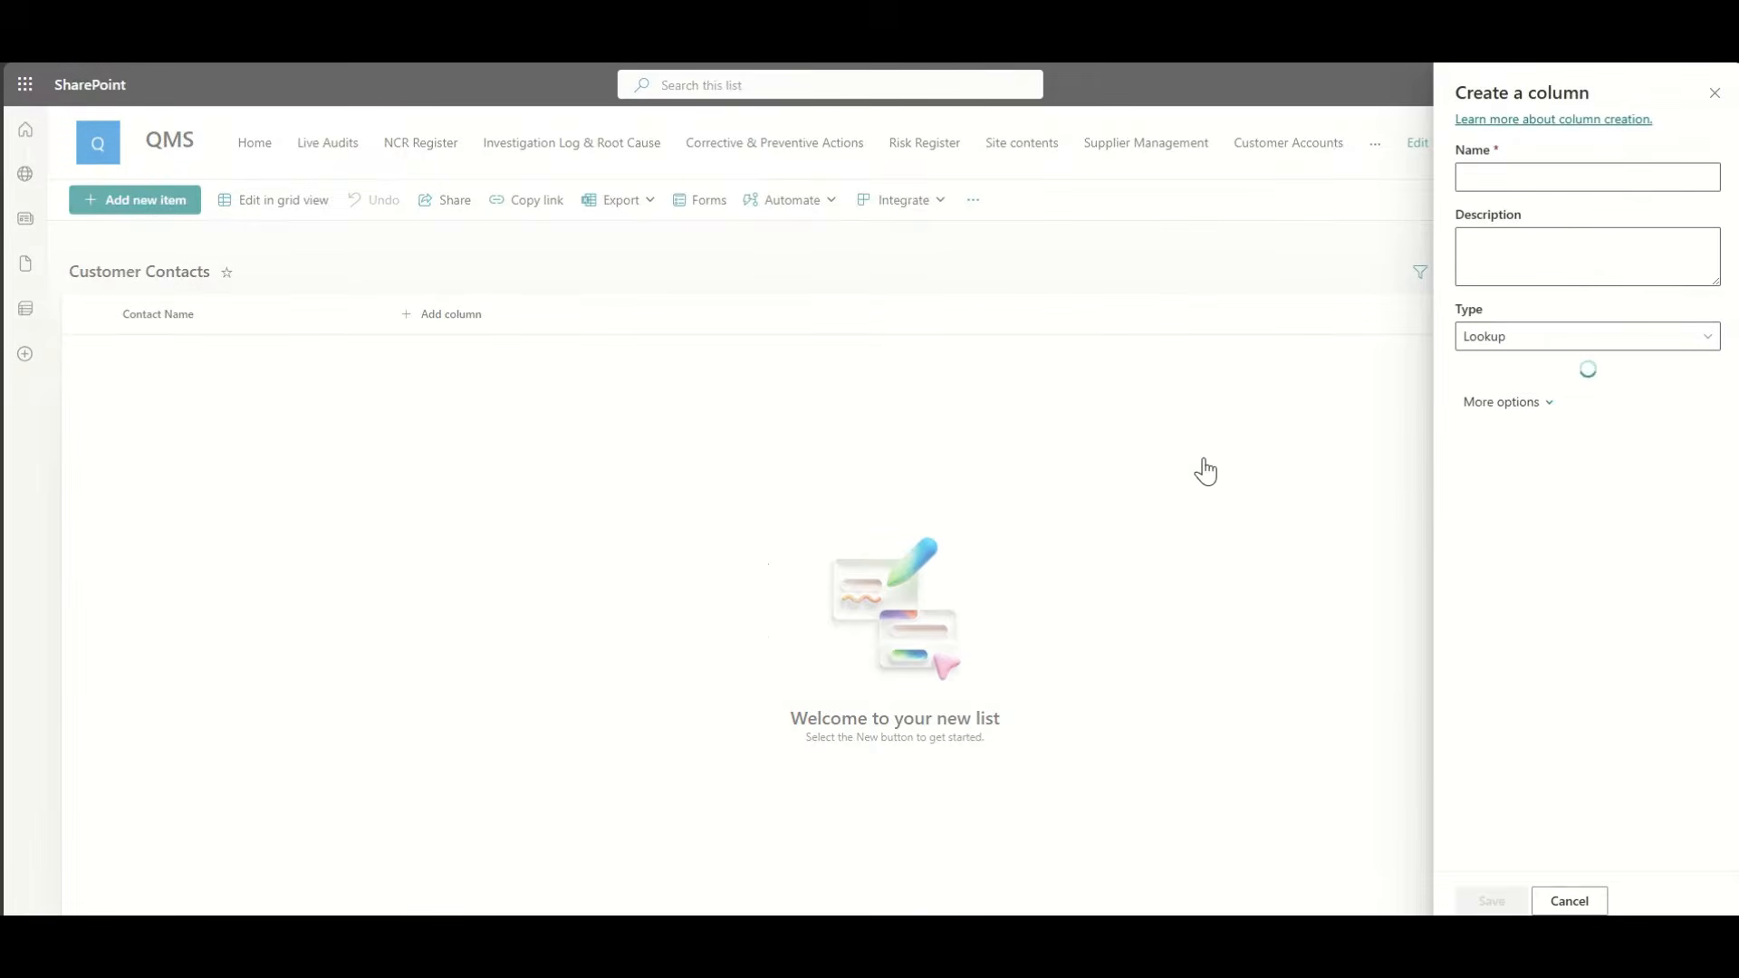
left_click(1538, 404)
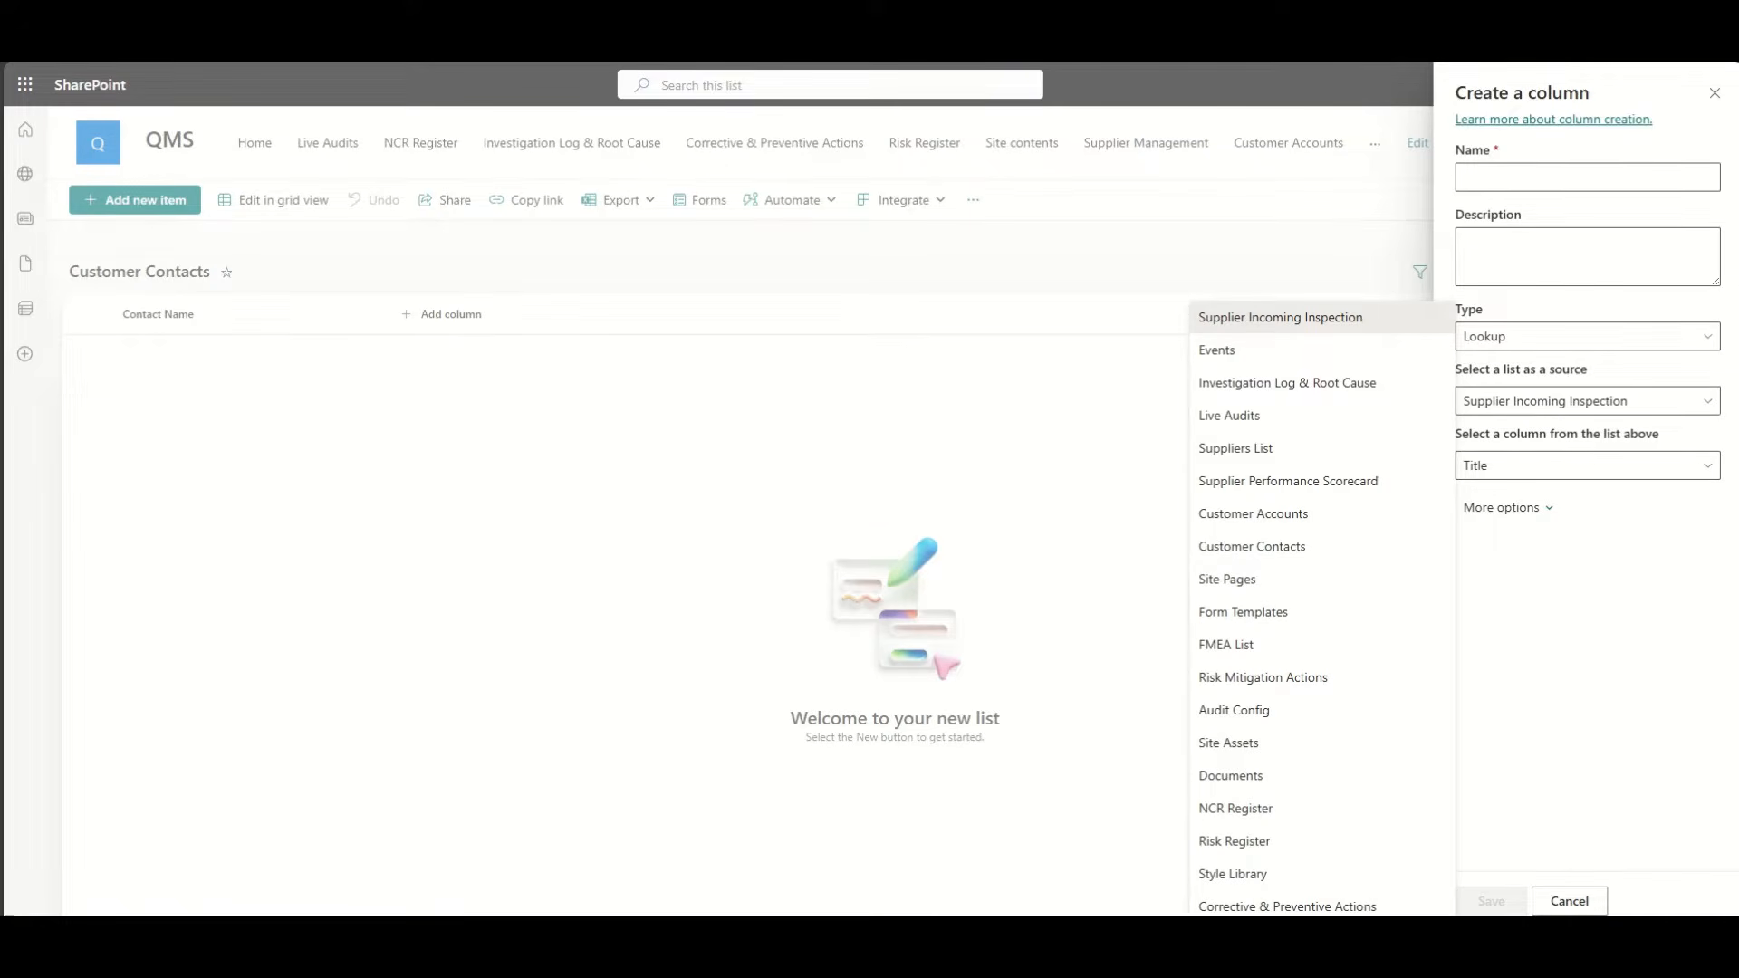
left_click(1305, 513)
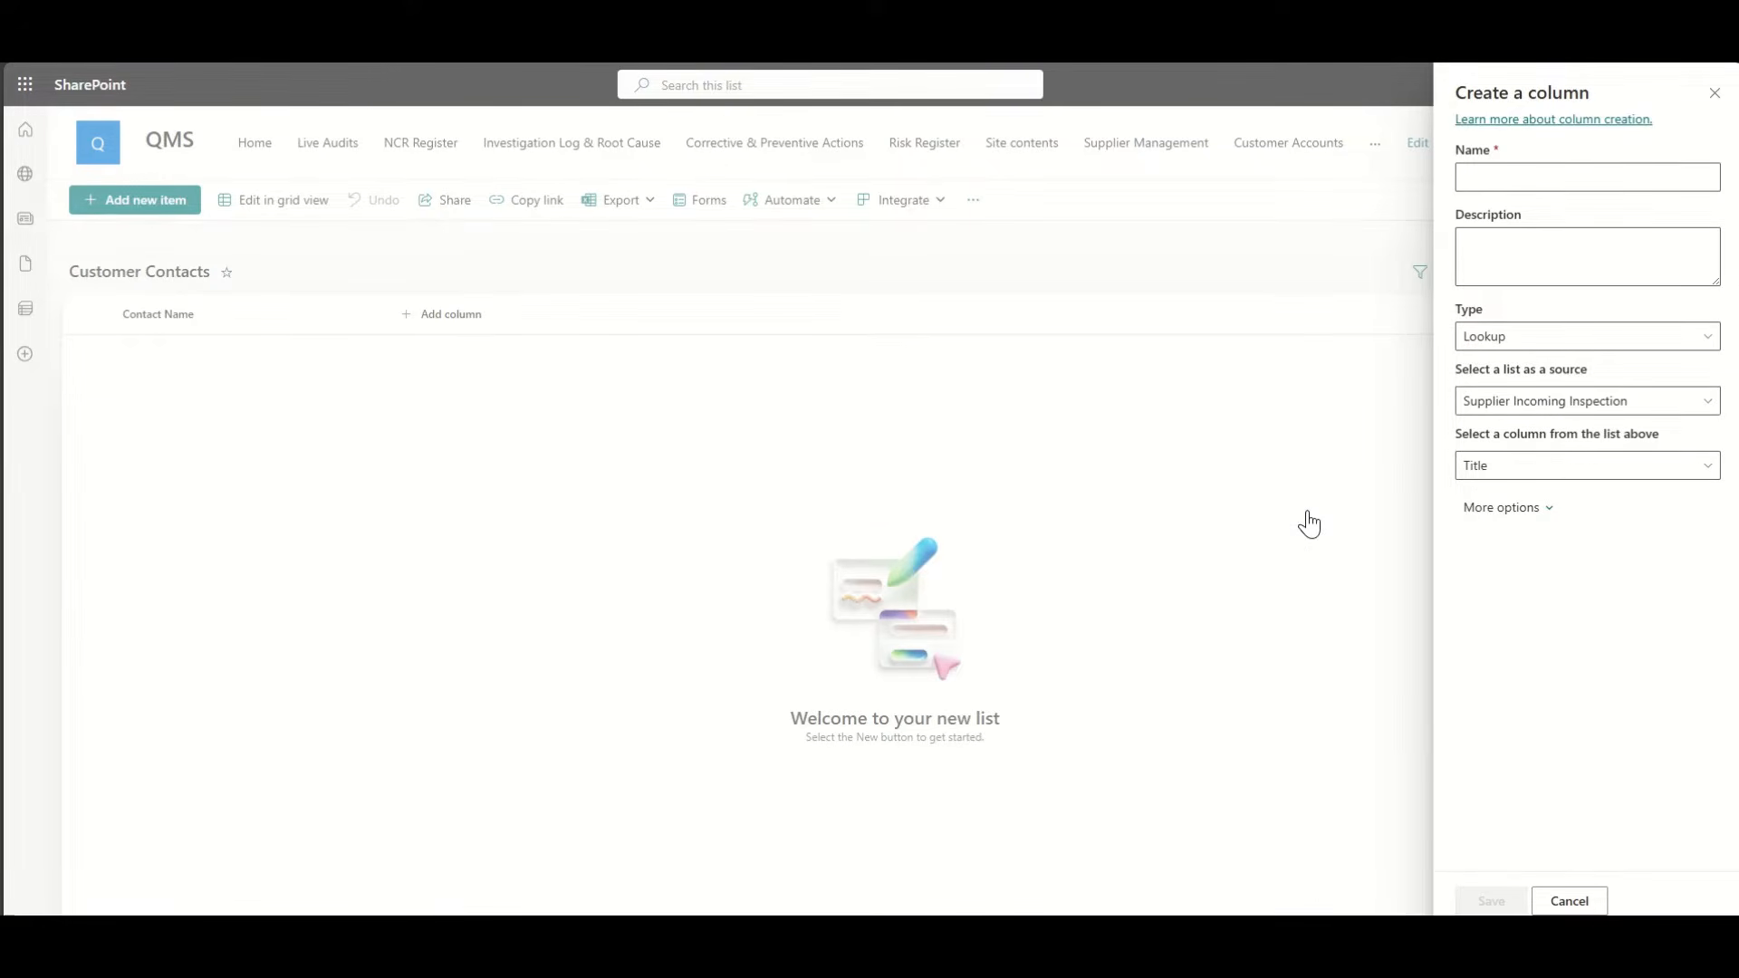
left_click(1517, 178)
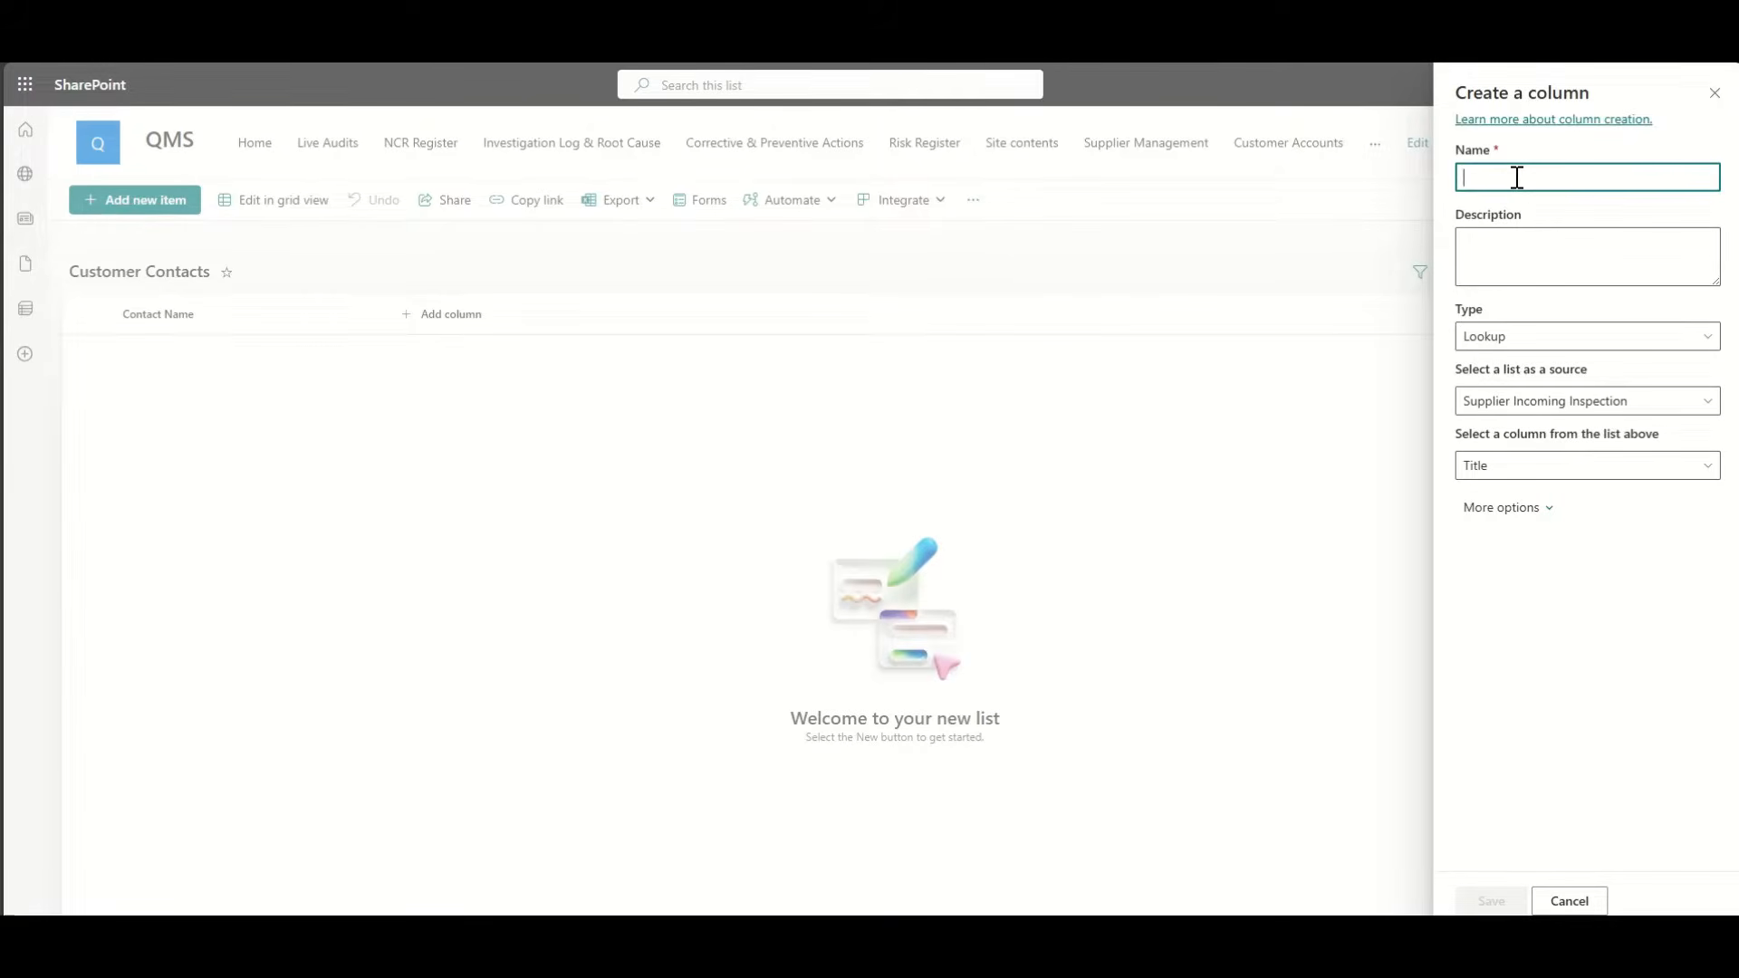
type("C")
key("BackSpace")
type("Company Name")
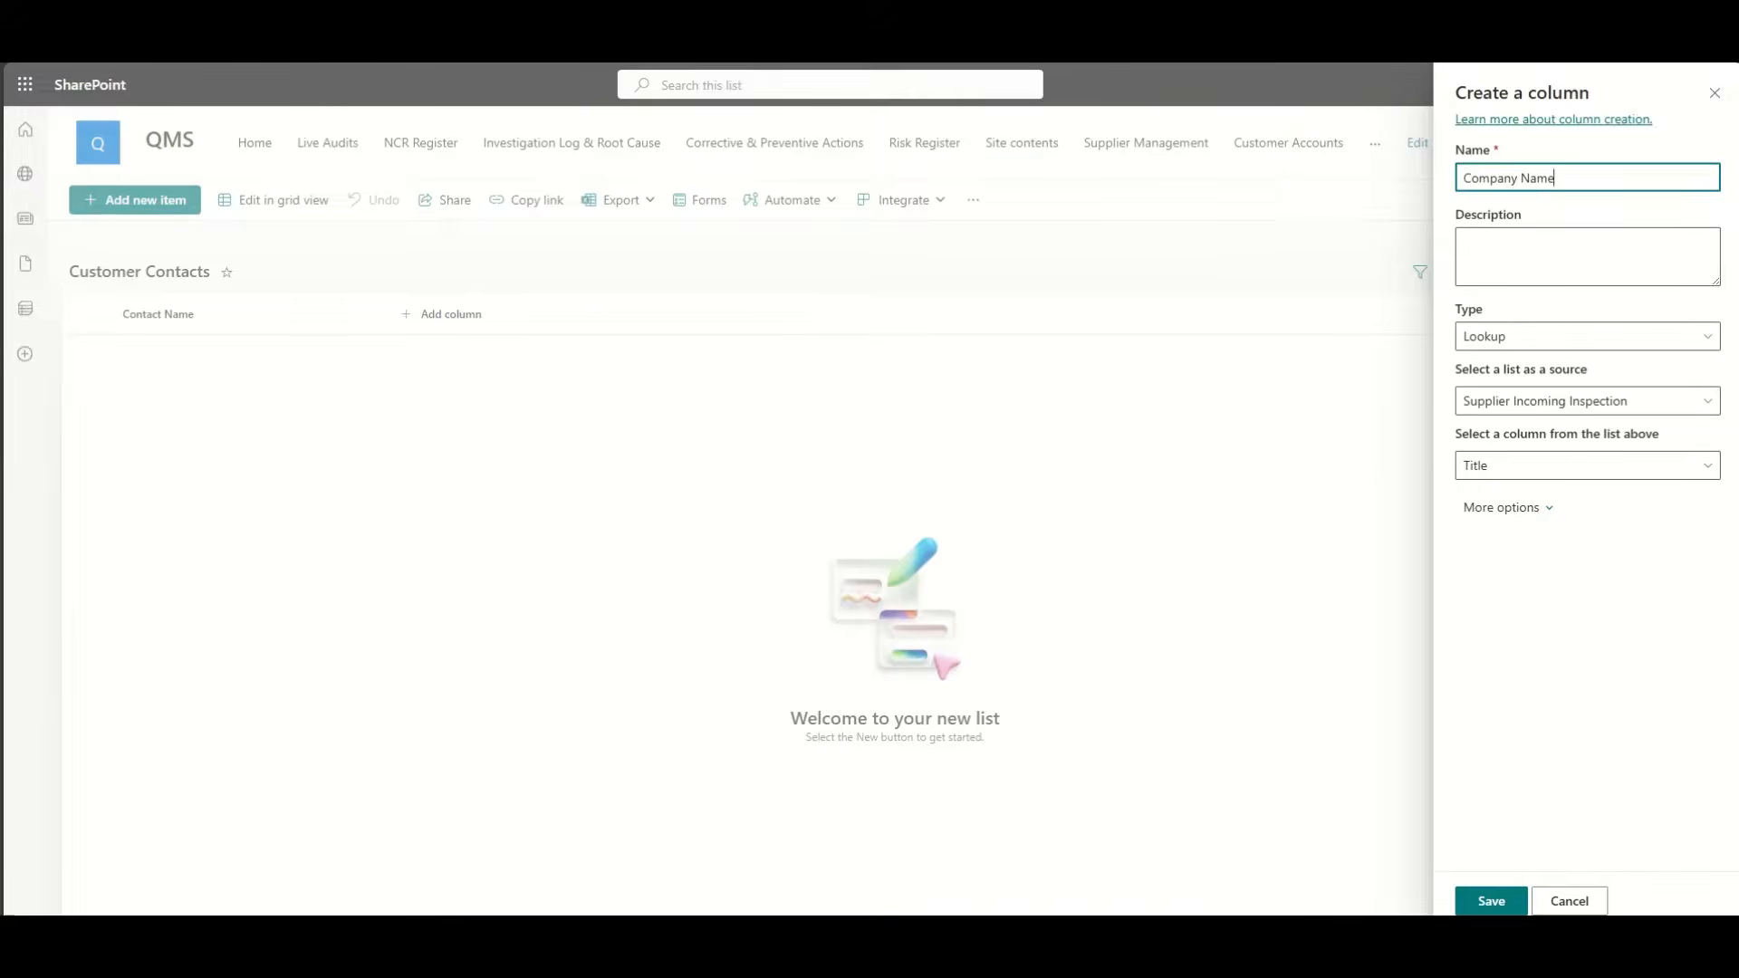
left_click(1493, 901)
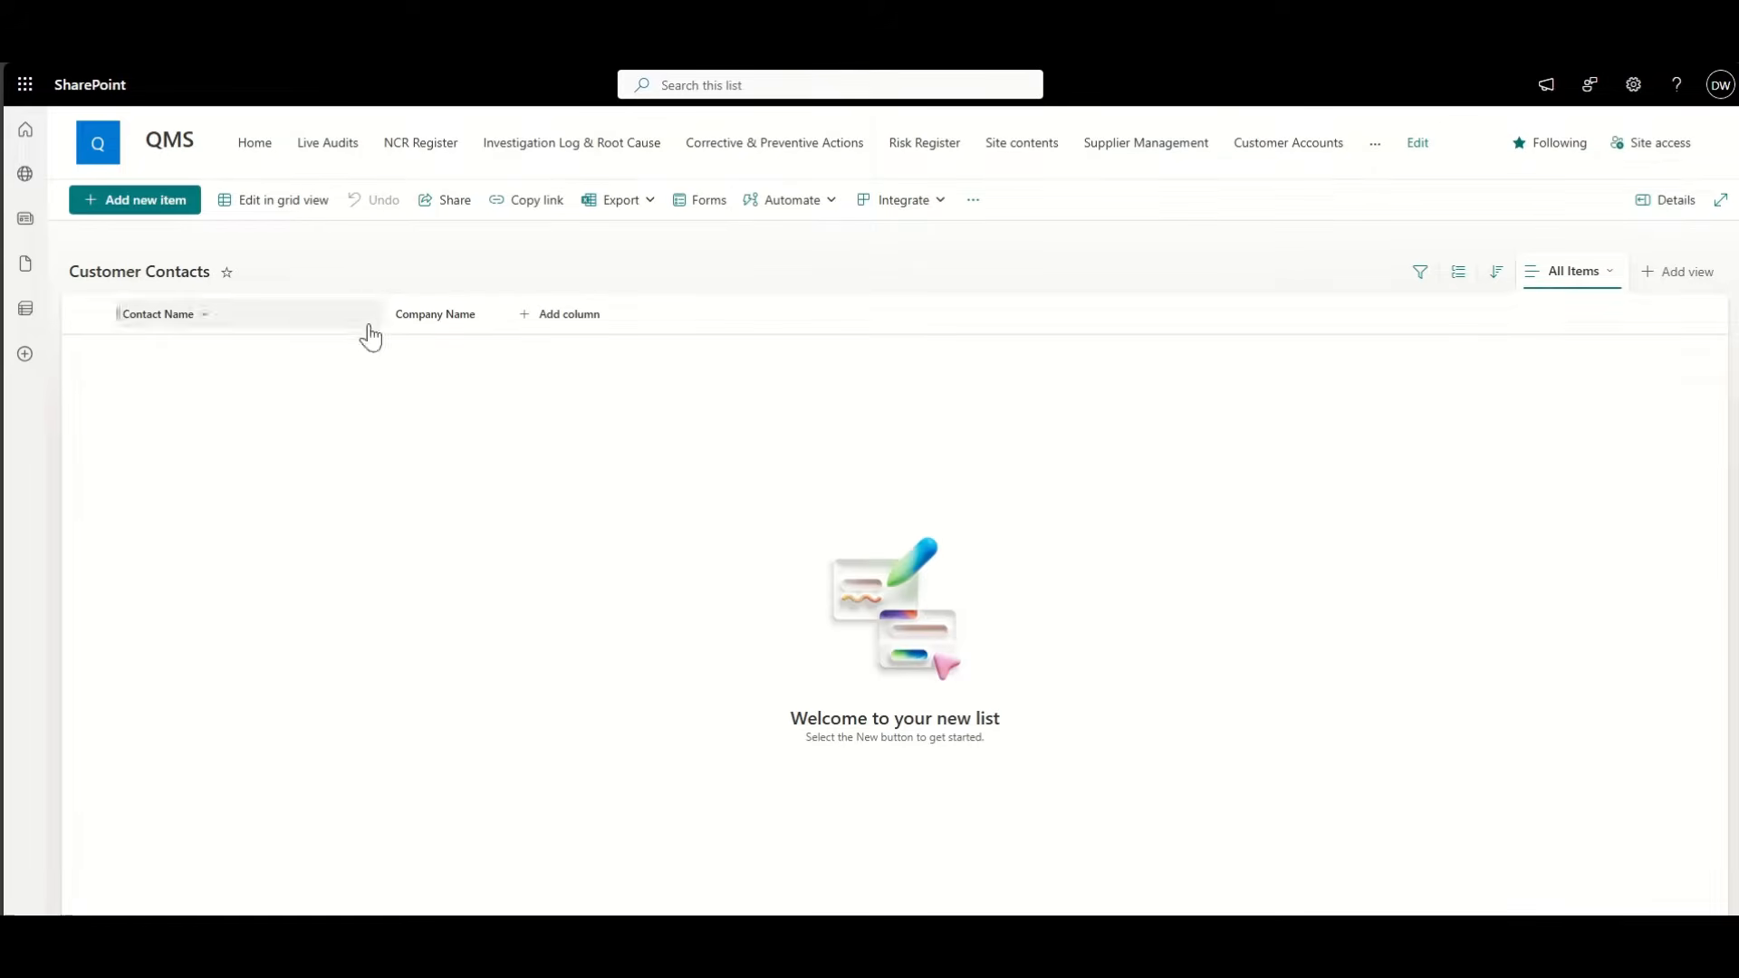
left_click_drag(381, 314, 263, 319)
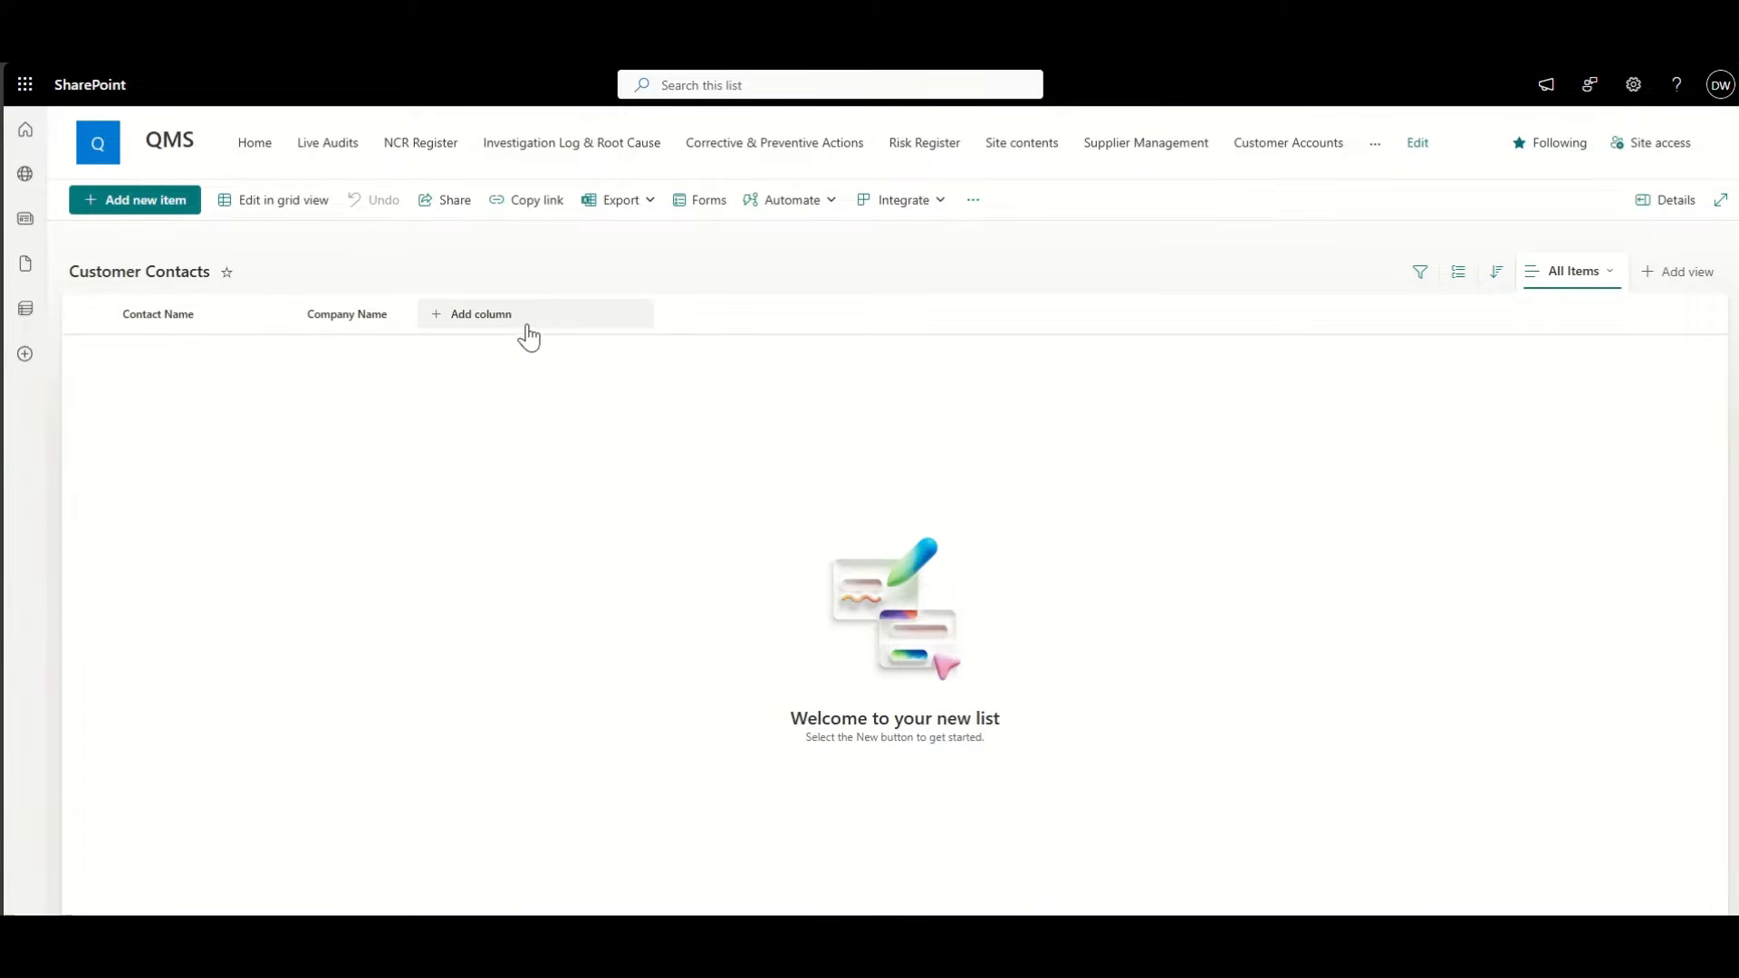
Step: Add a single line of text column named Job Title
left_click(487, 319)
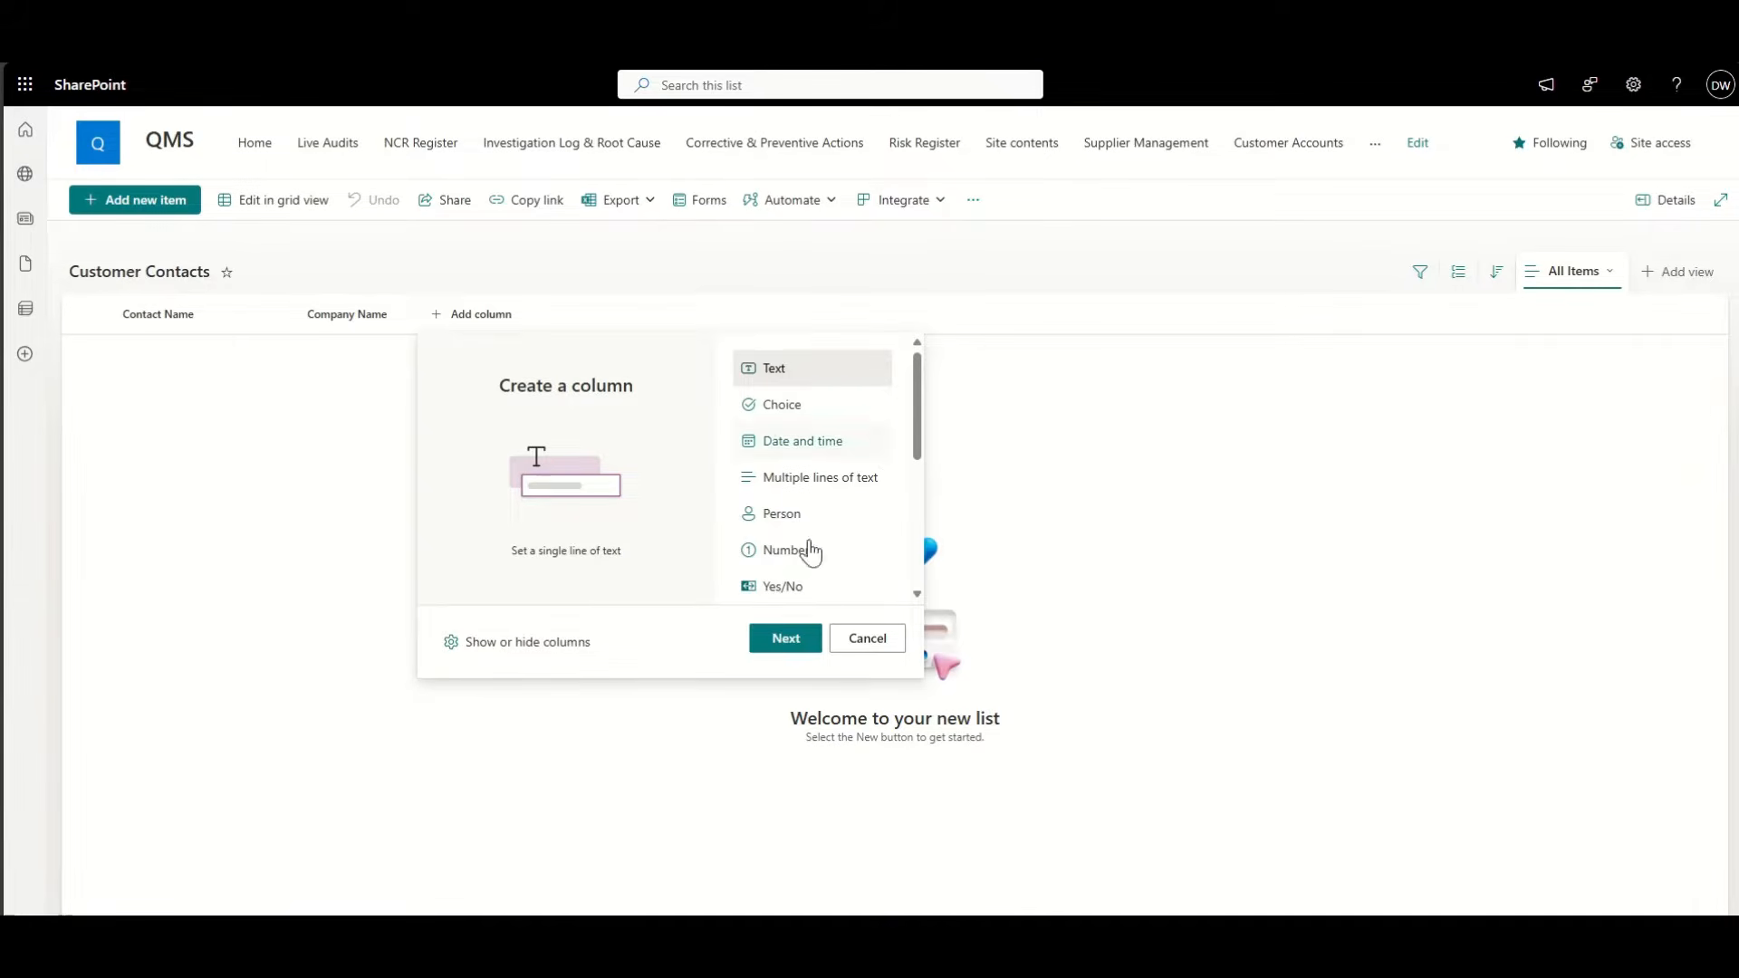
left_click(786, 638)
left_click(1491, 176)
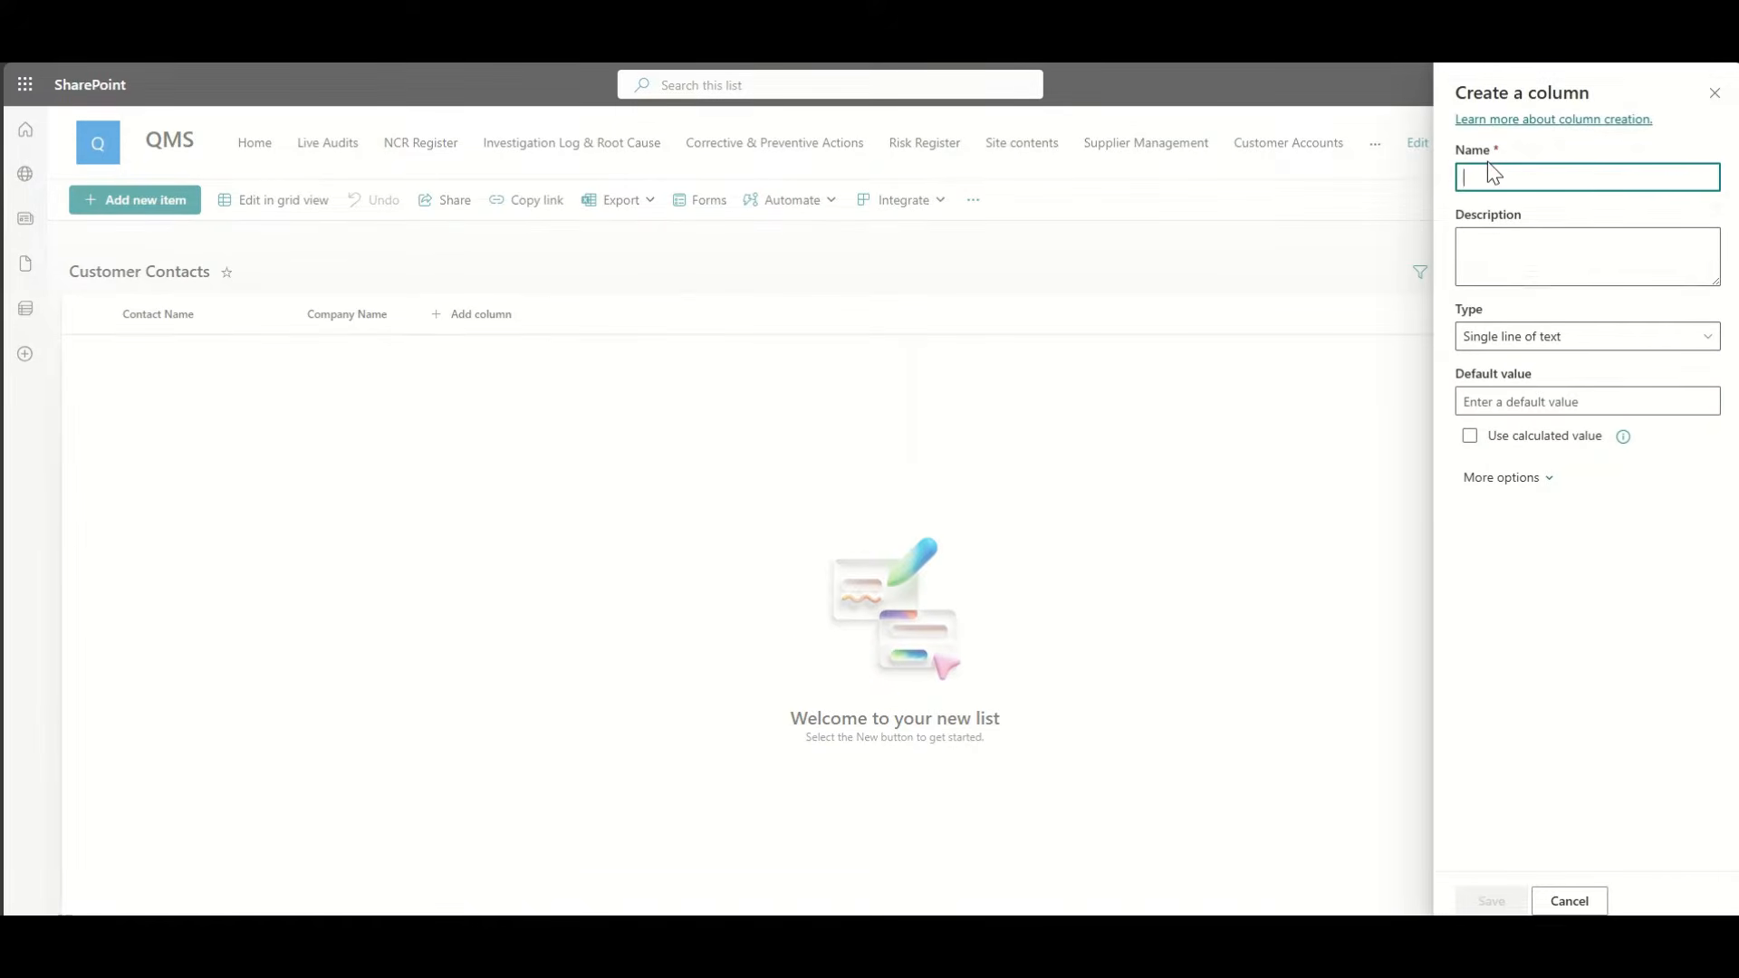
type("Job Title")
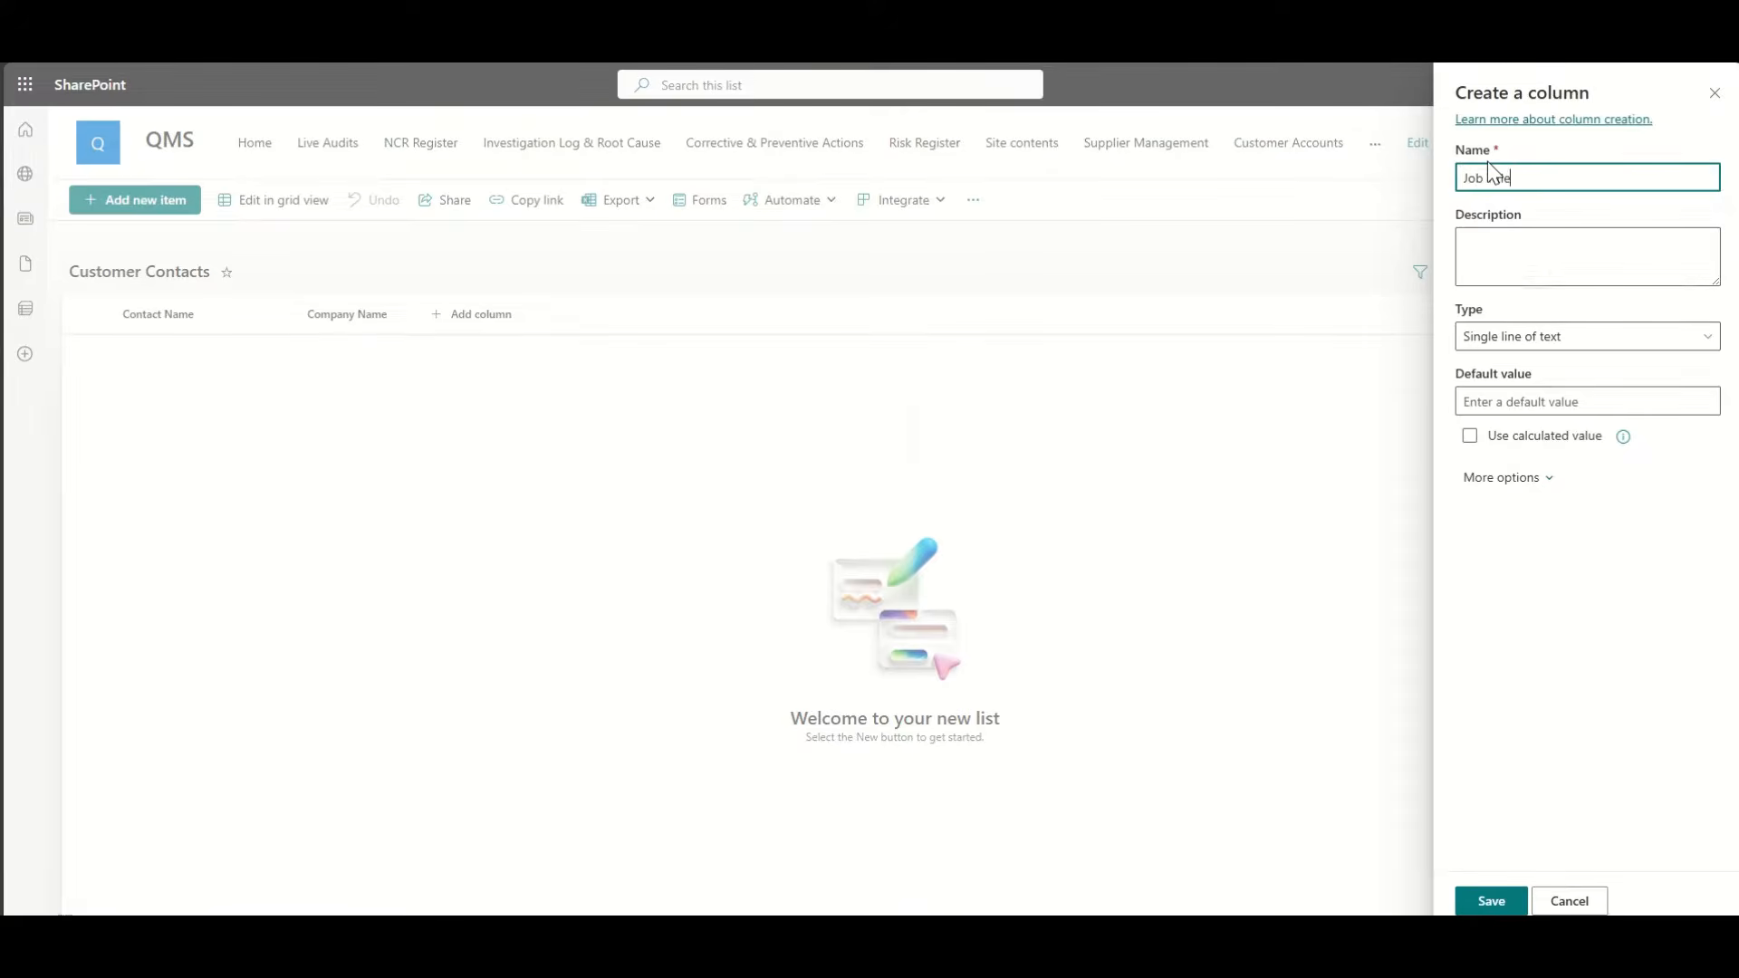
left_click(1488, 901)
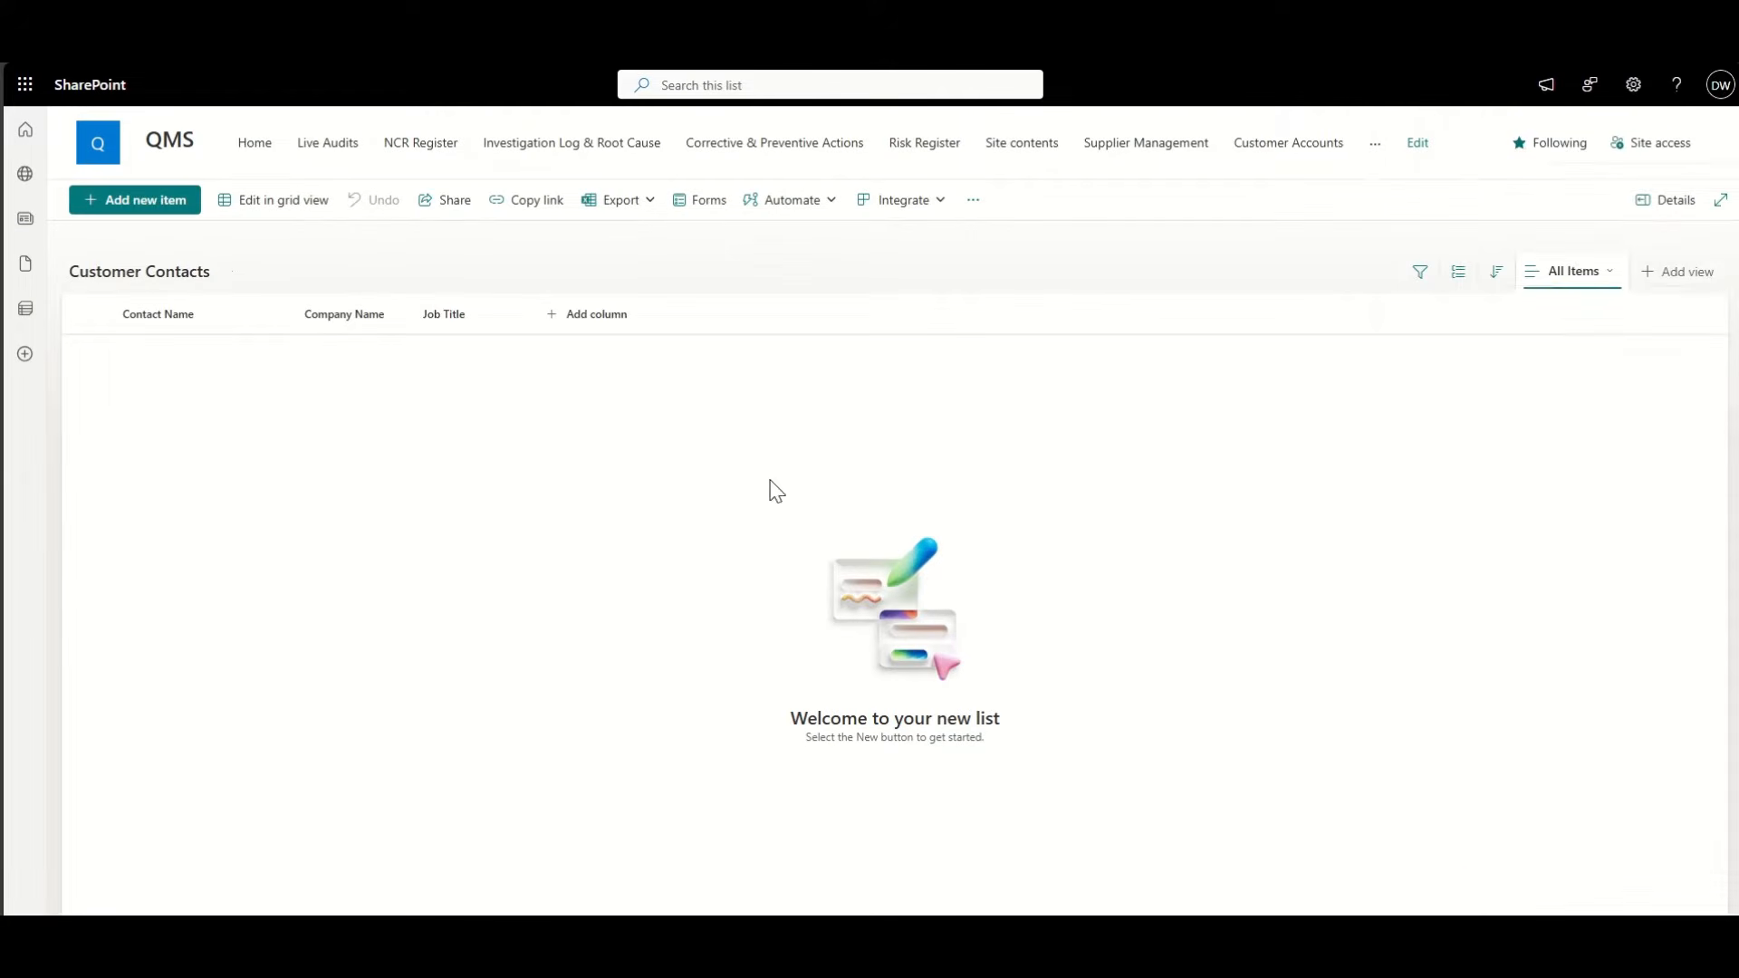
Step: Add a Yes/No column named Decision Maker with default value No
left_click(600, 317)
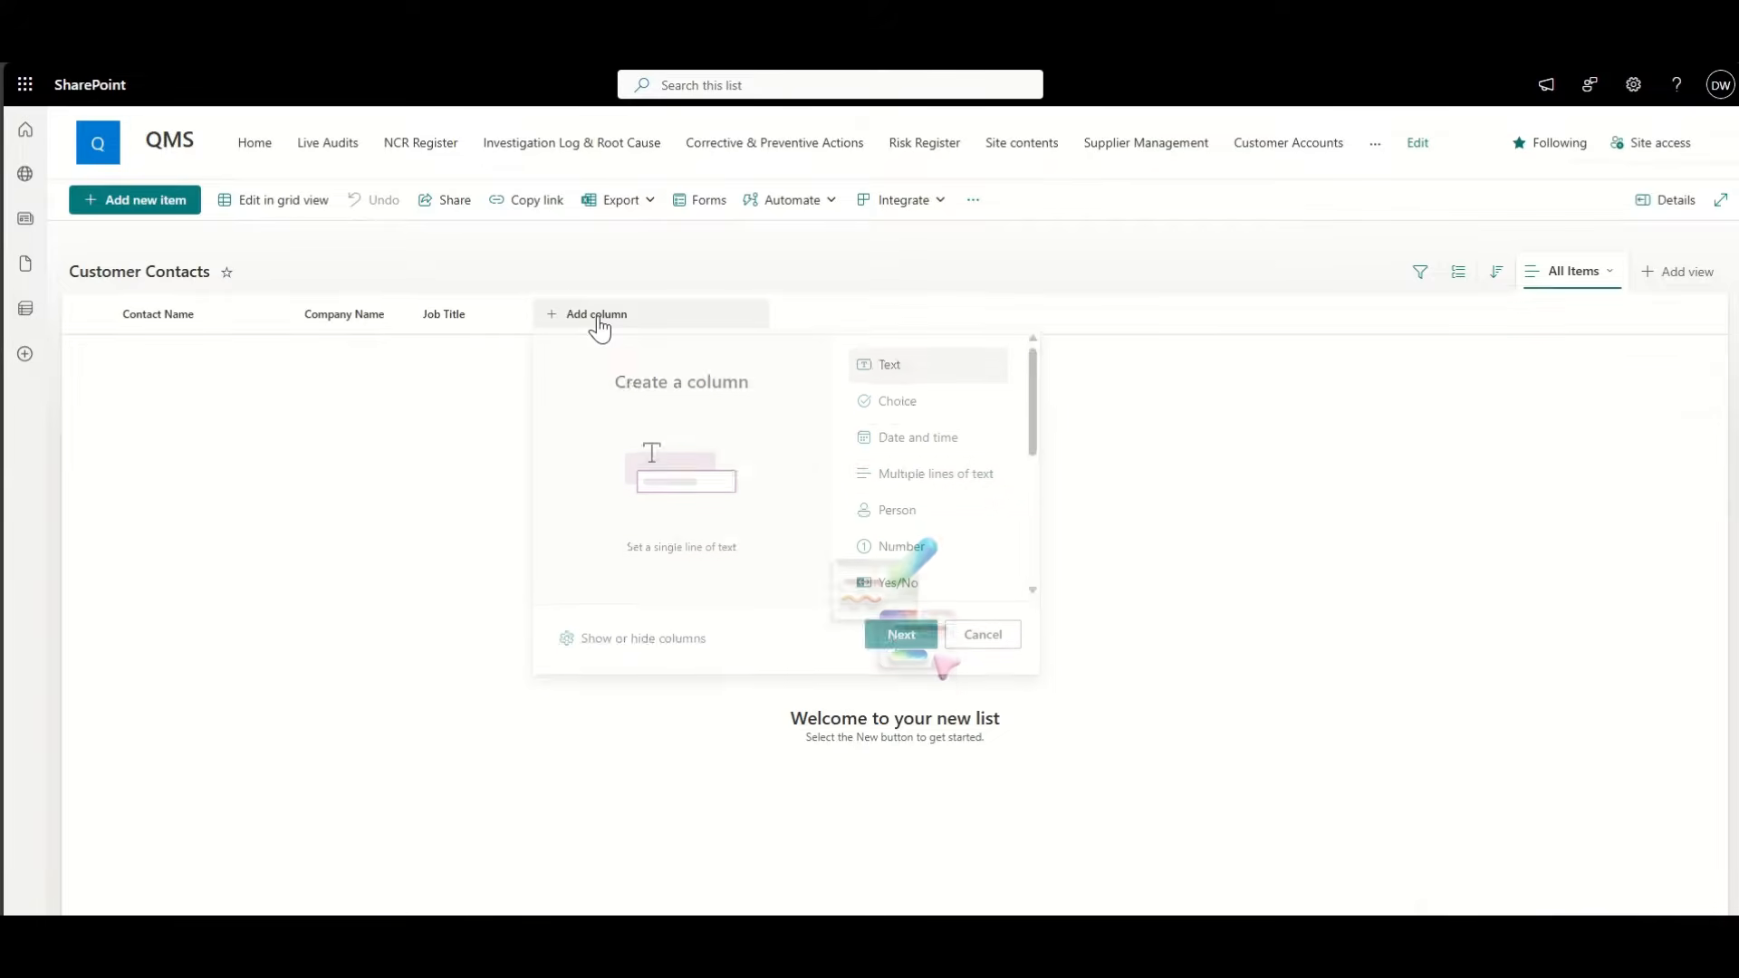
left_click(900, 586)
left_click(902, 637)
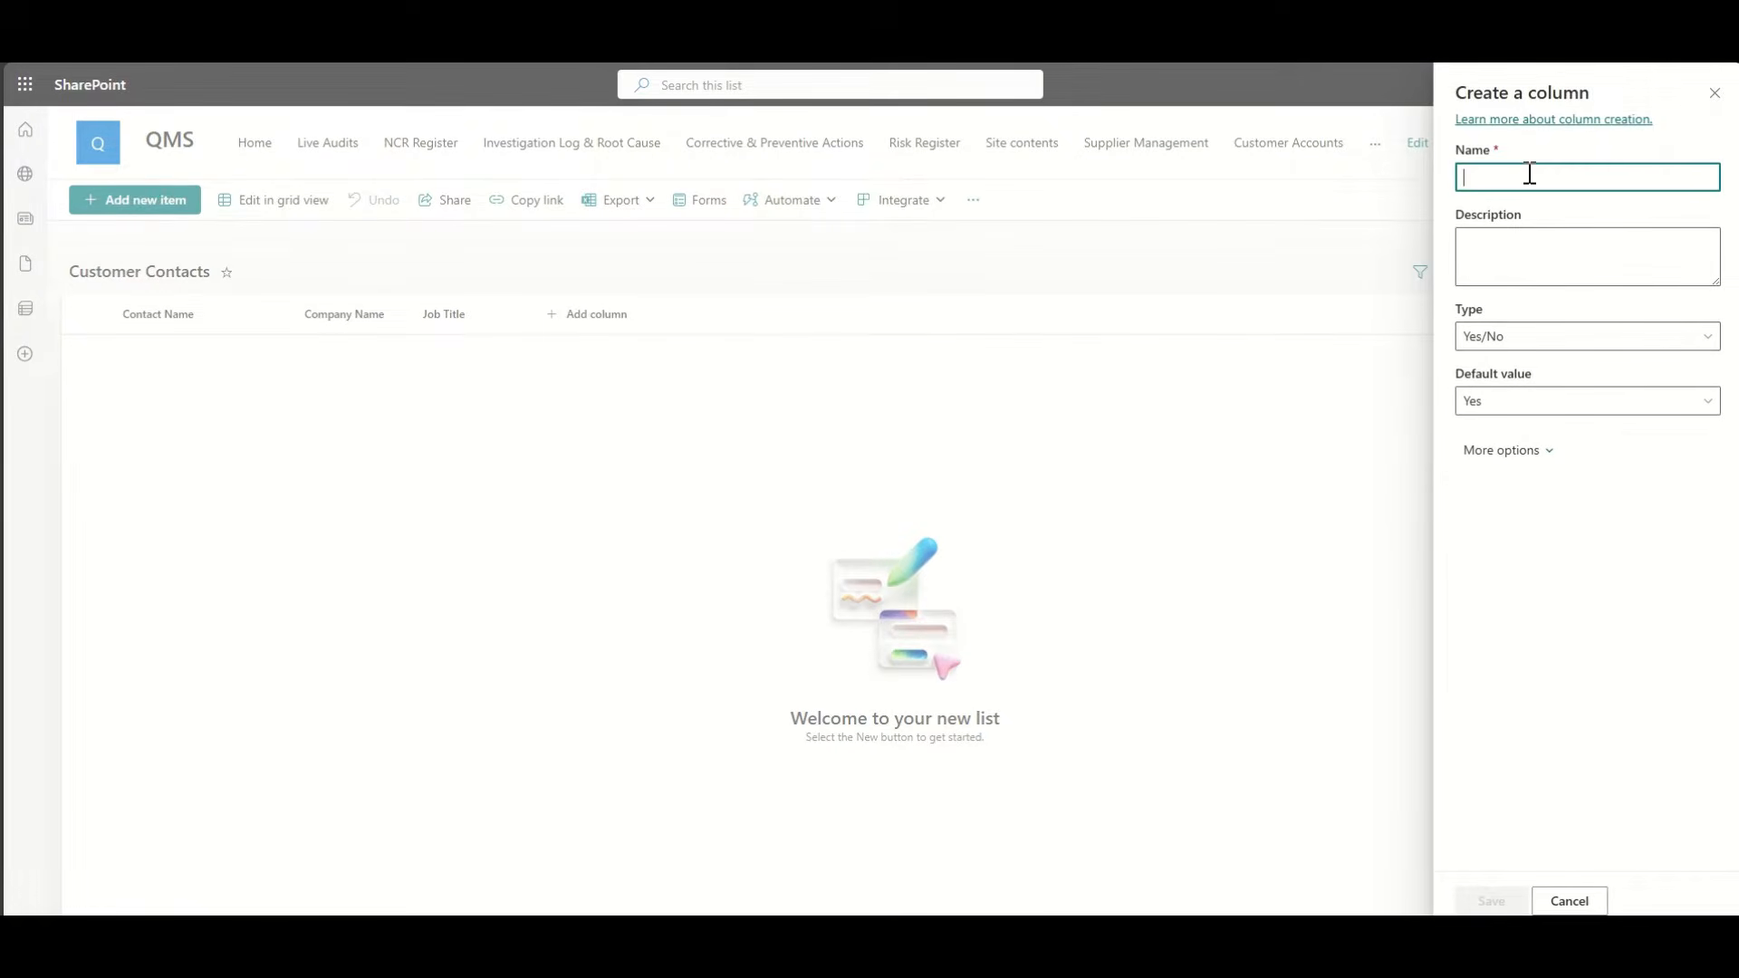
type("A")
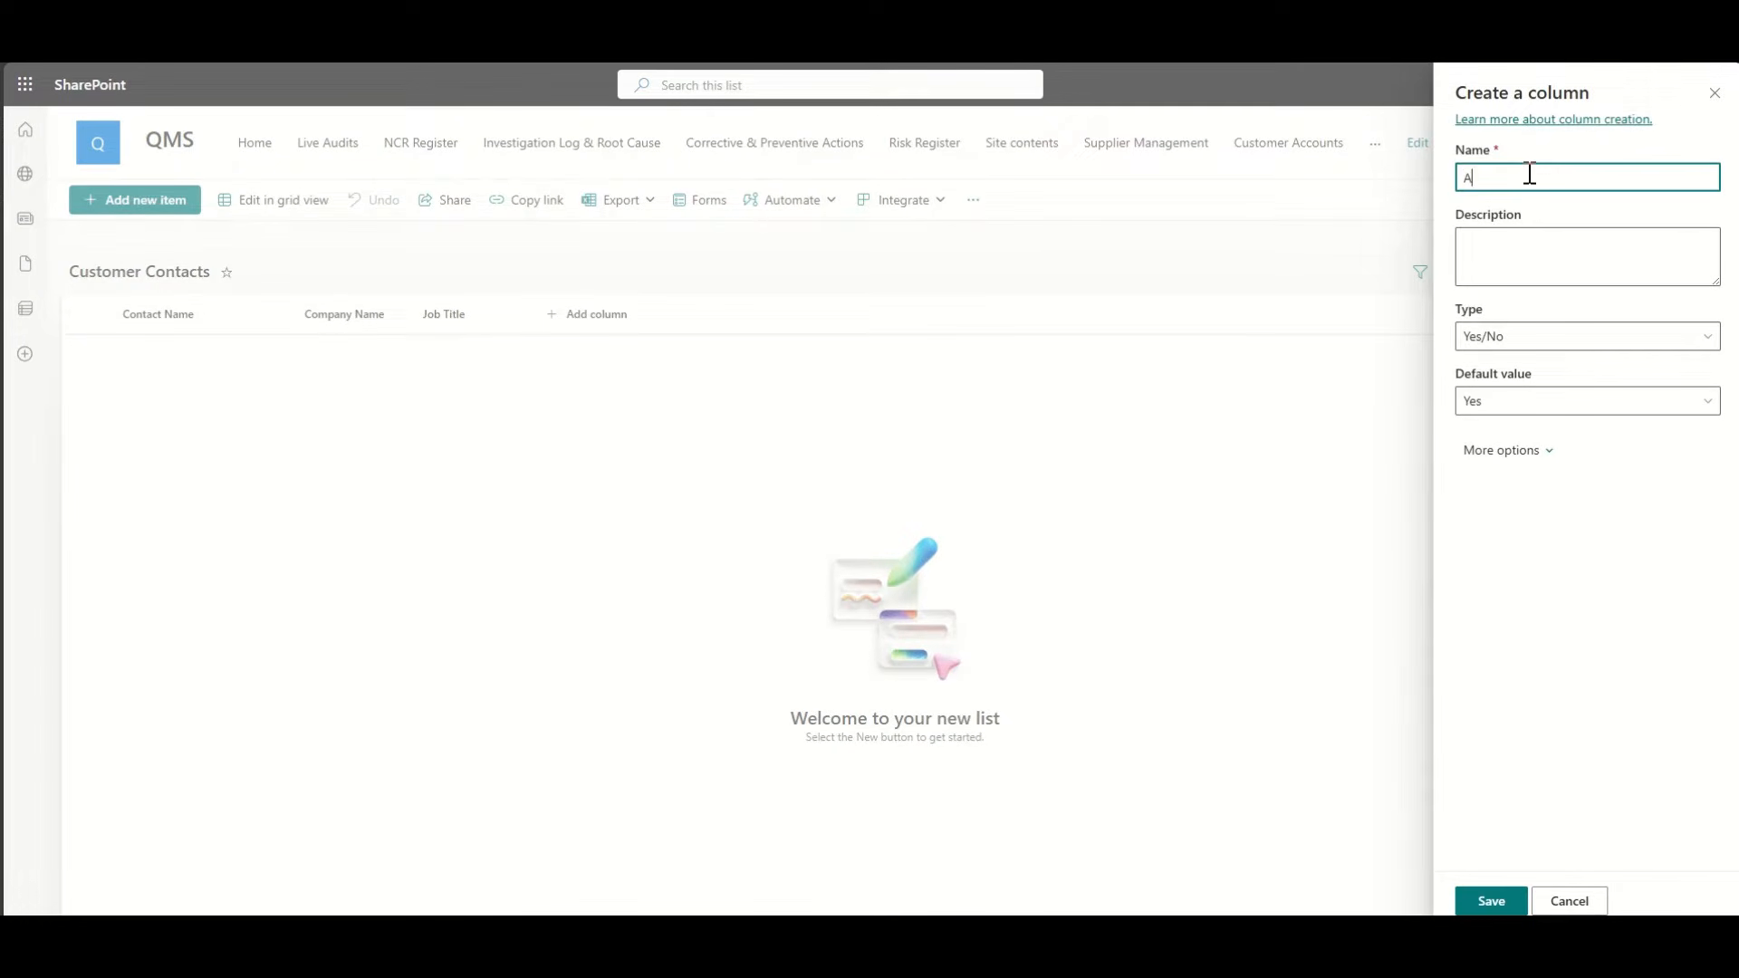
type("pprove Costs")
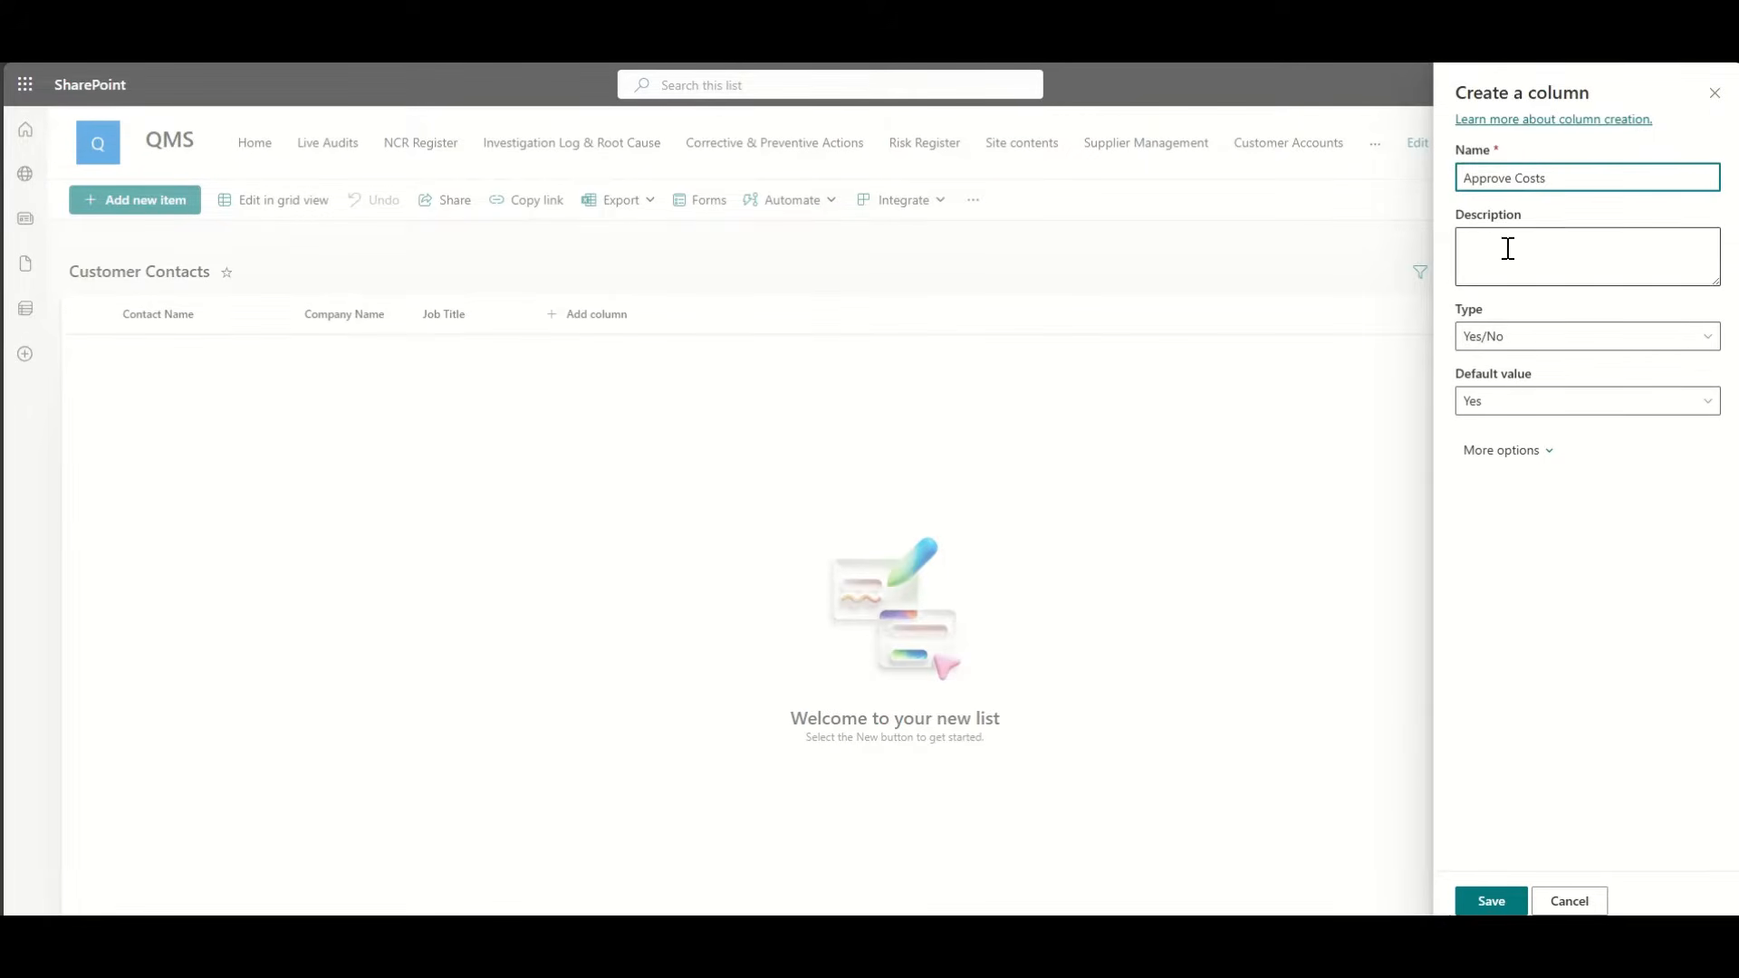
triple_click(1511, 174)
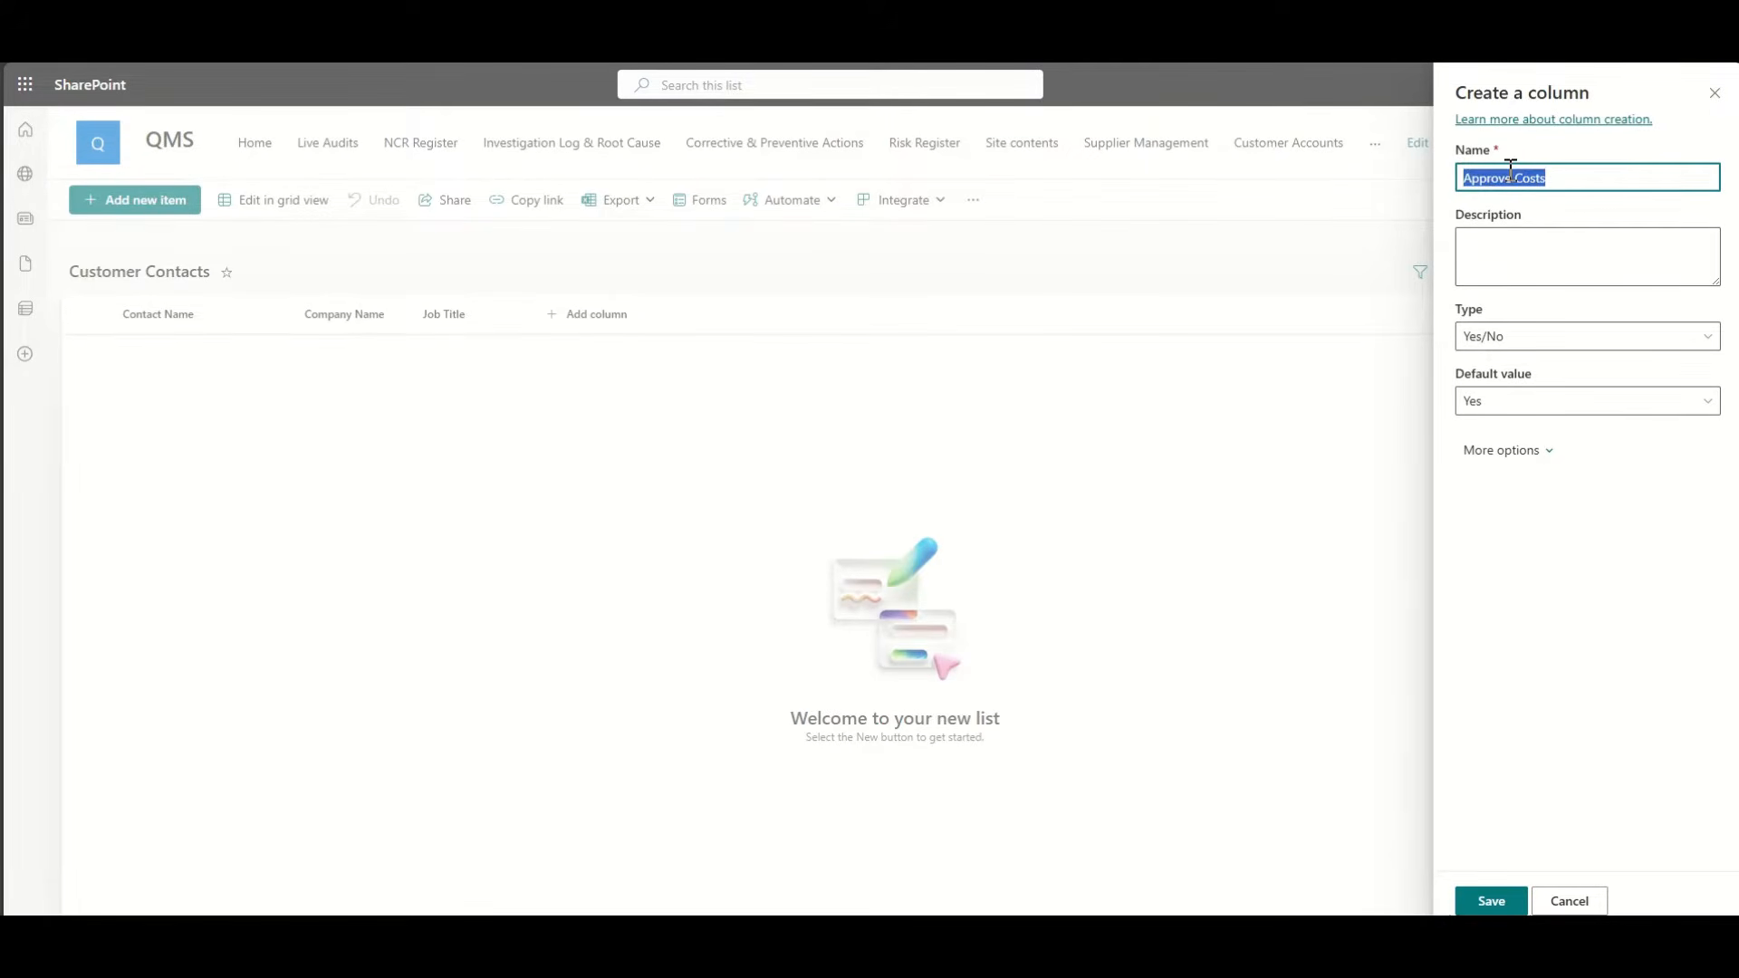
type("Decision Maker")
left_click(1513, 561)
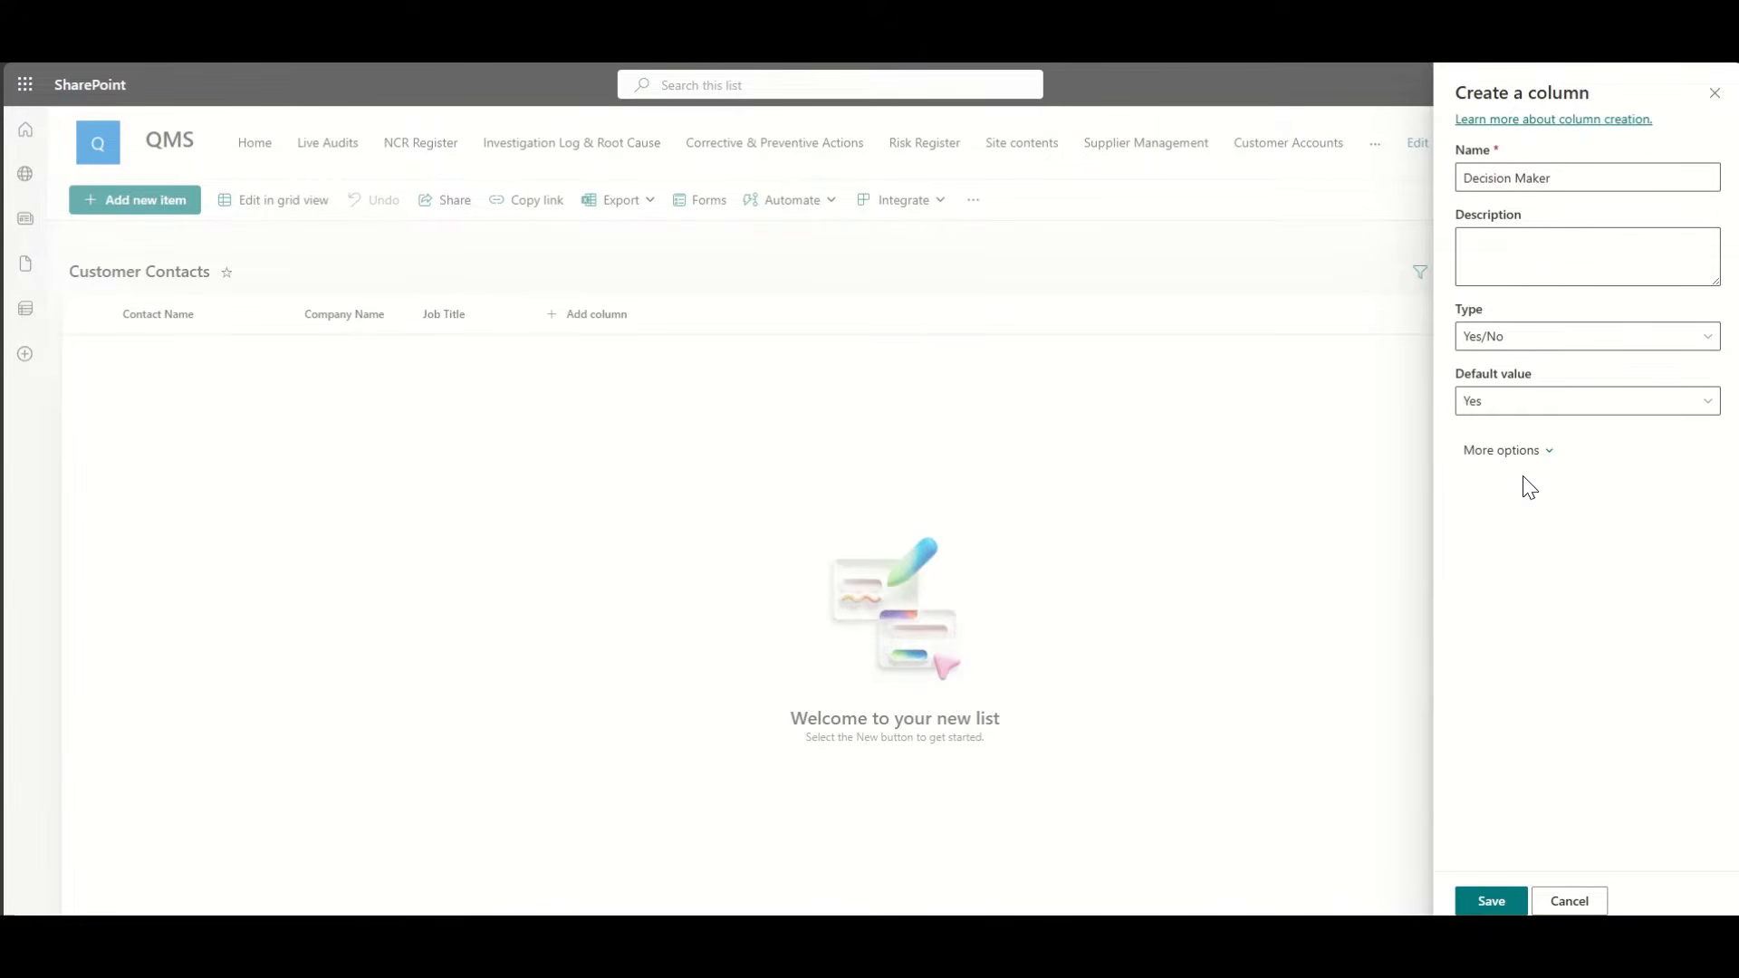
left_click(1525, 413)
left_click(1499, 471)
left_click(1492, 903)
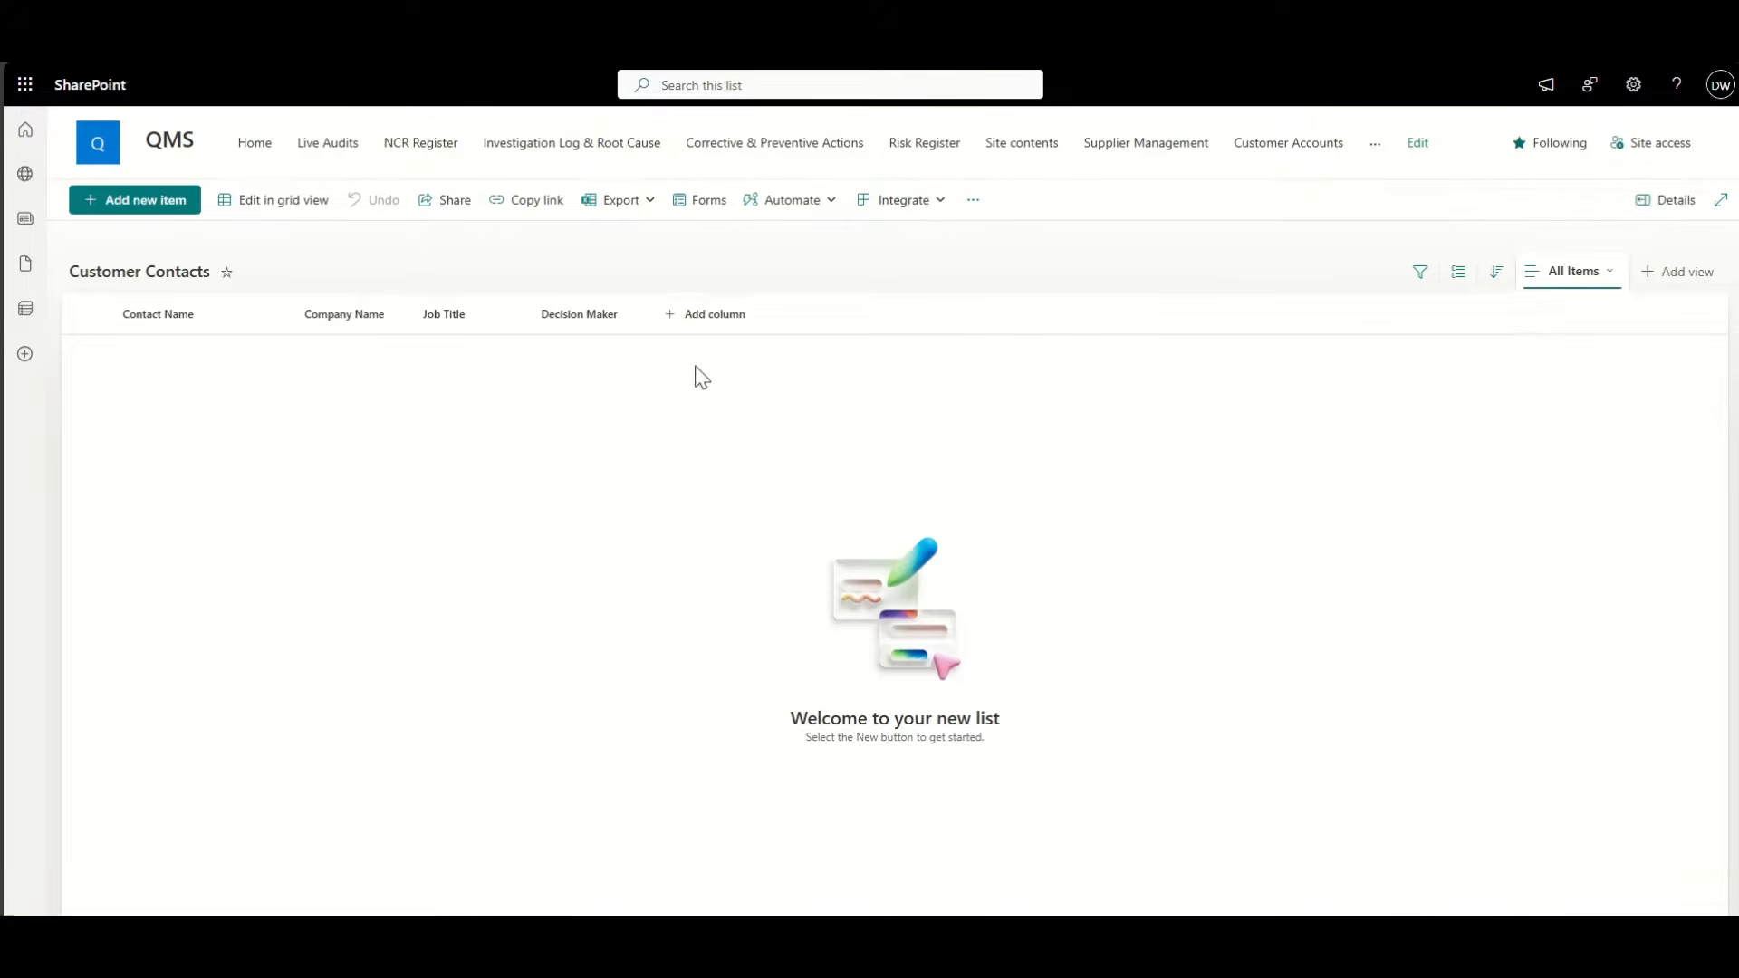
Step: Add a single line of text column named Phone
left_click(737, 319)
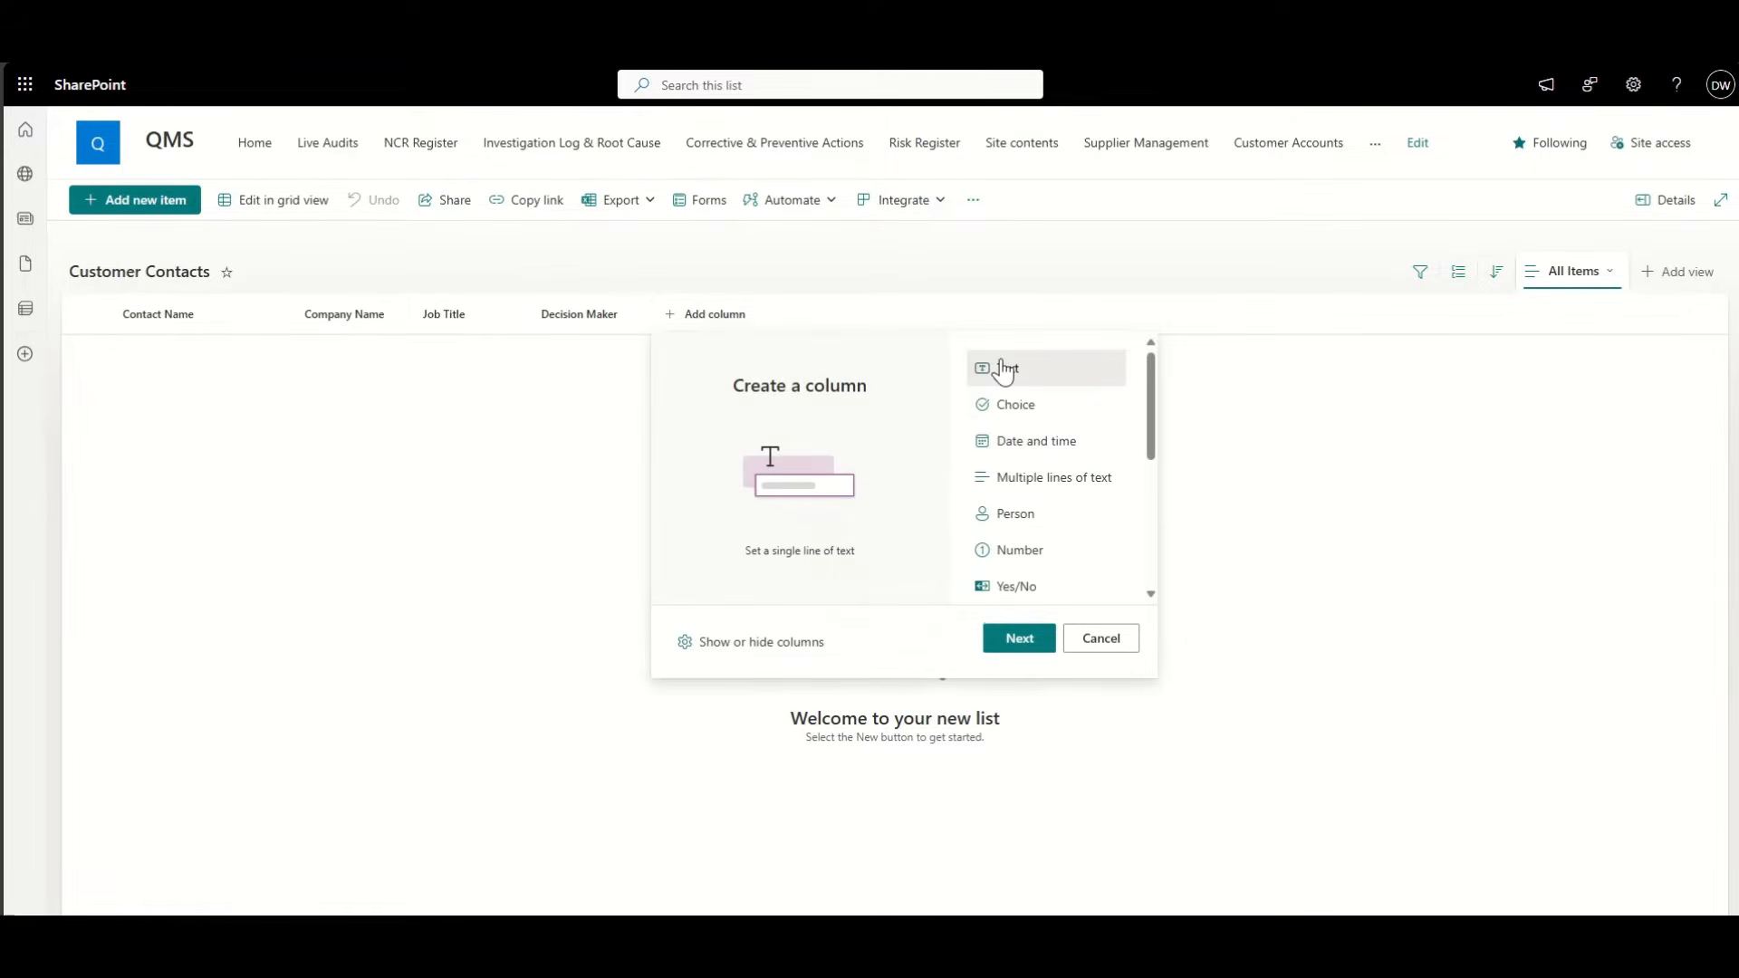
left_click(1008, 648)
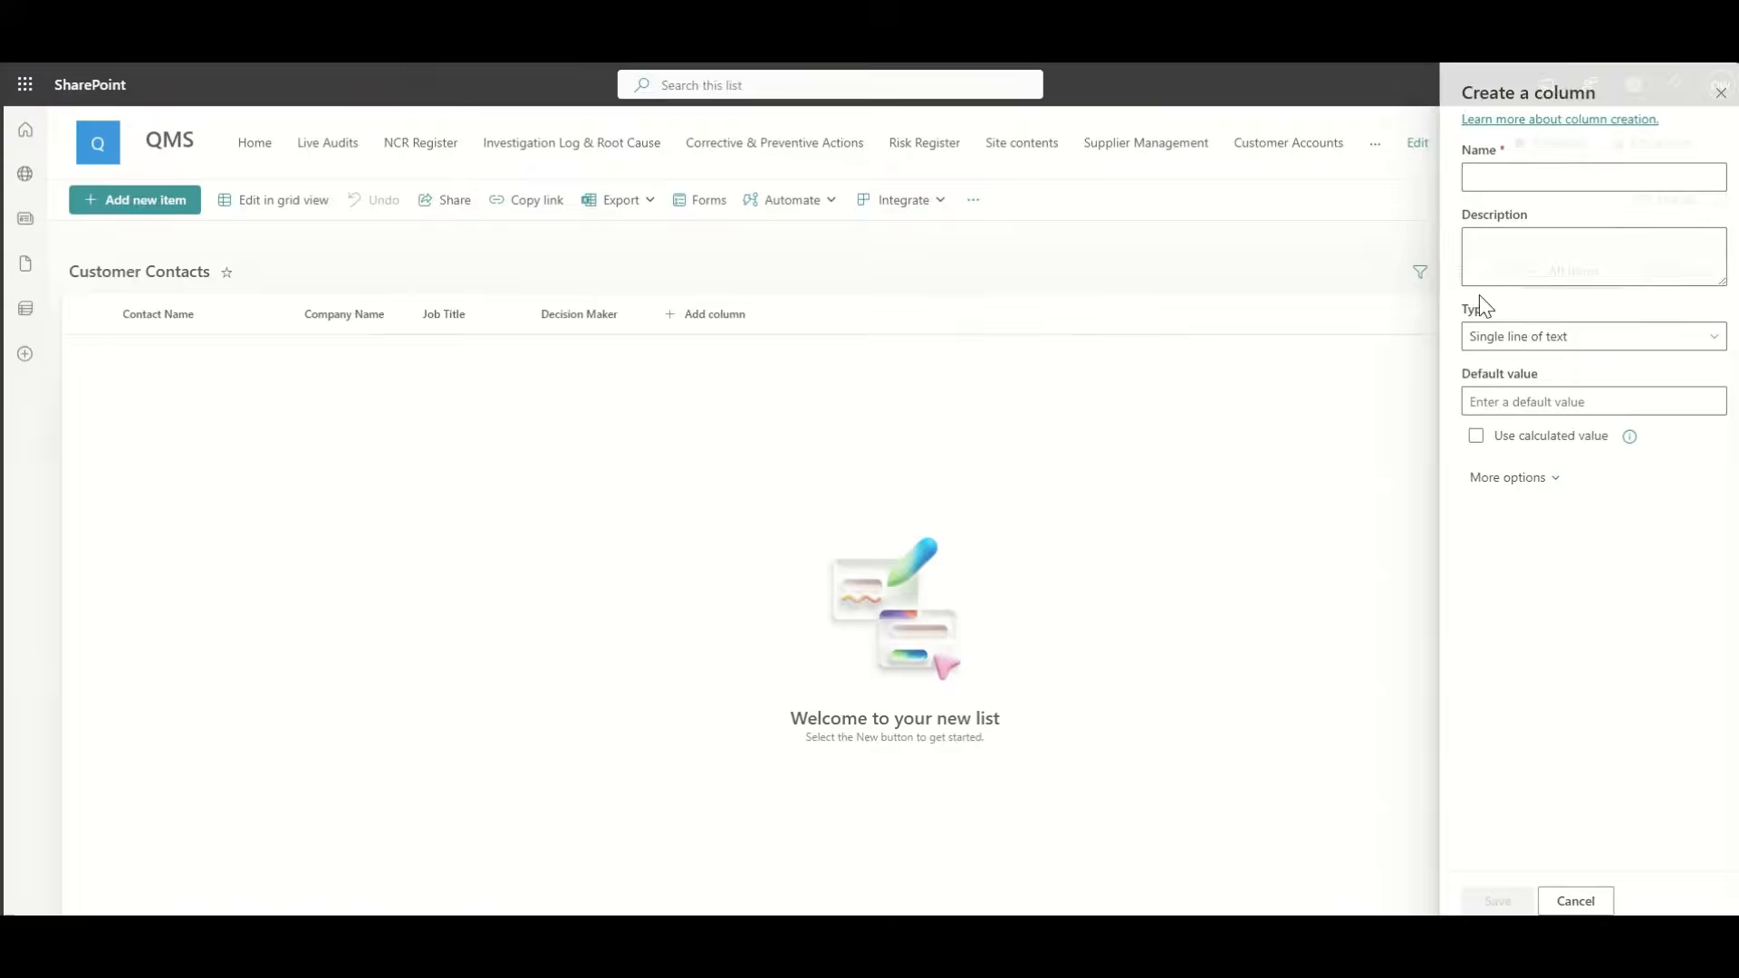
left_click(1521, 180)
type("Phone")
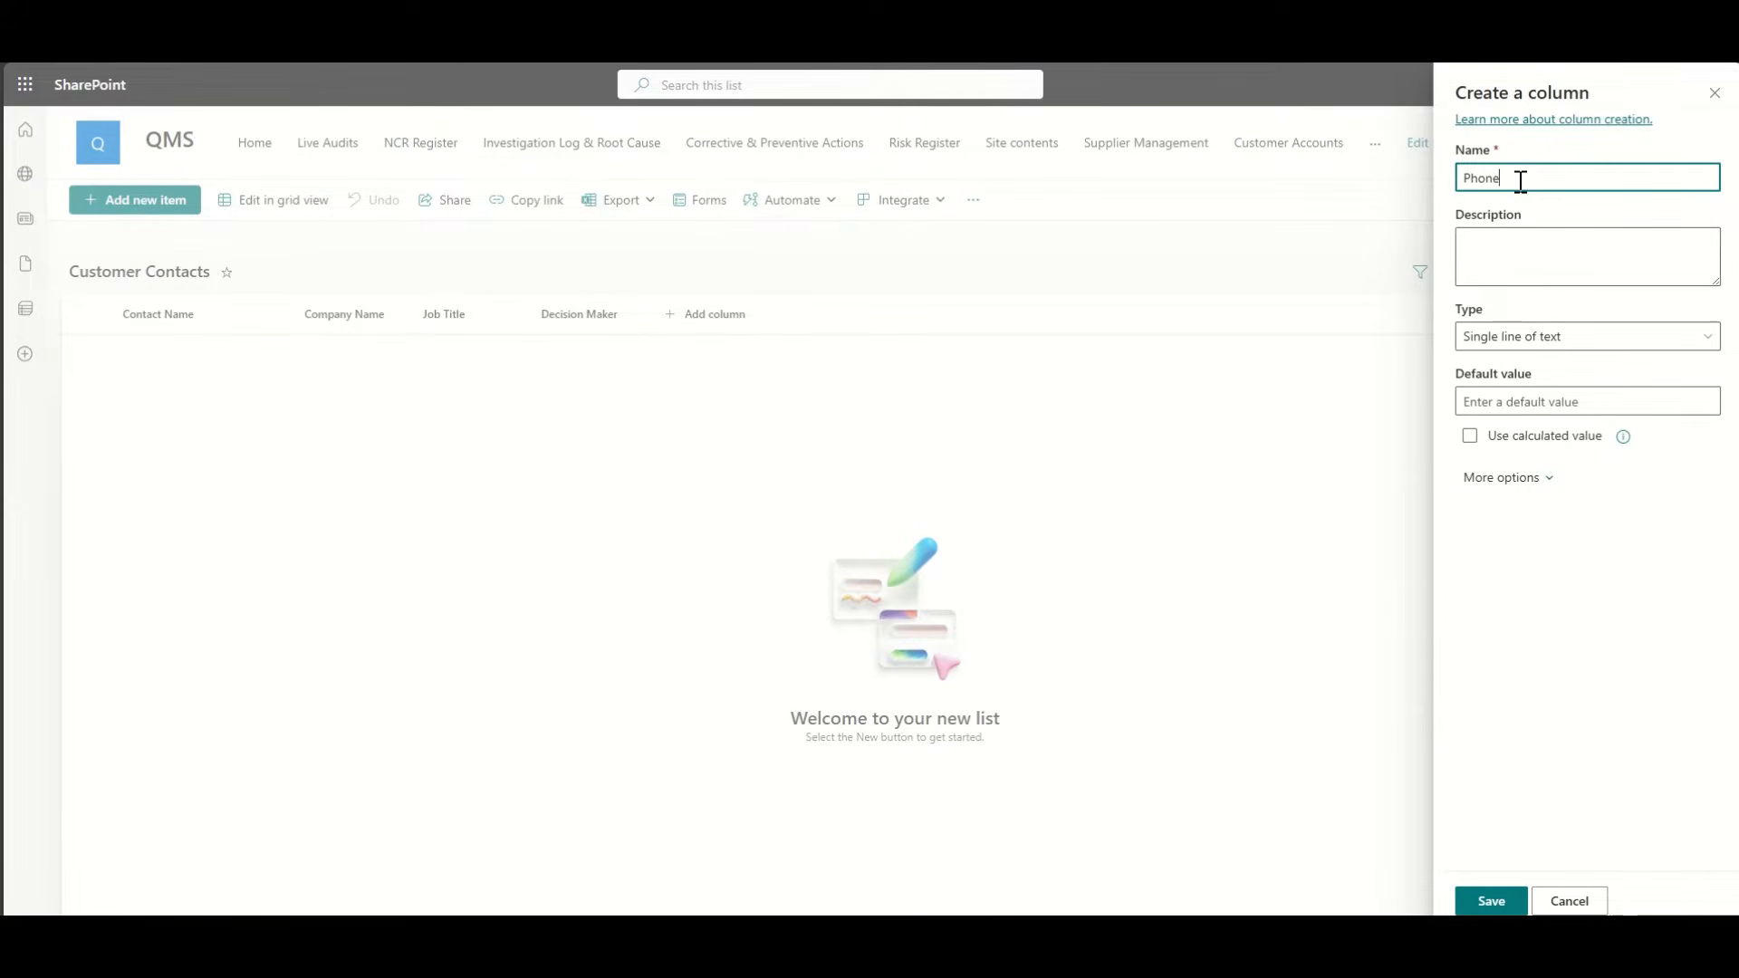
left_click(1491, 901)
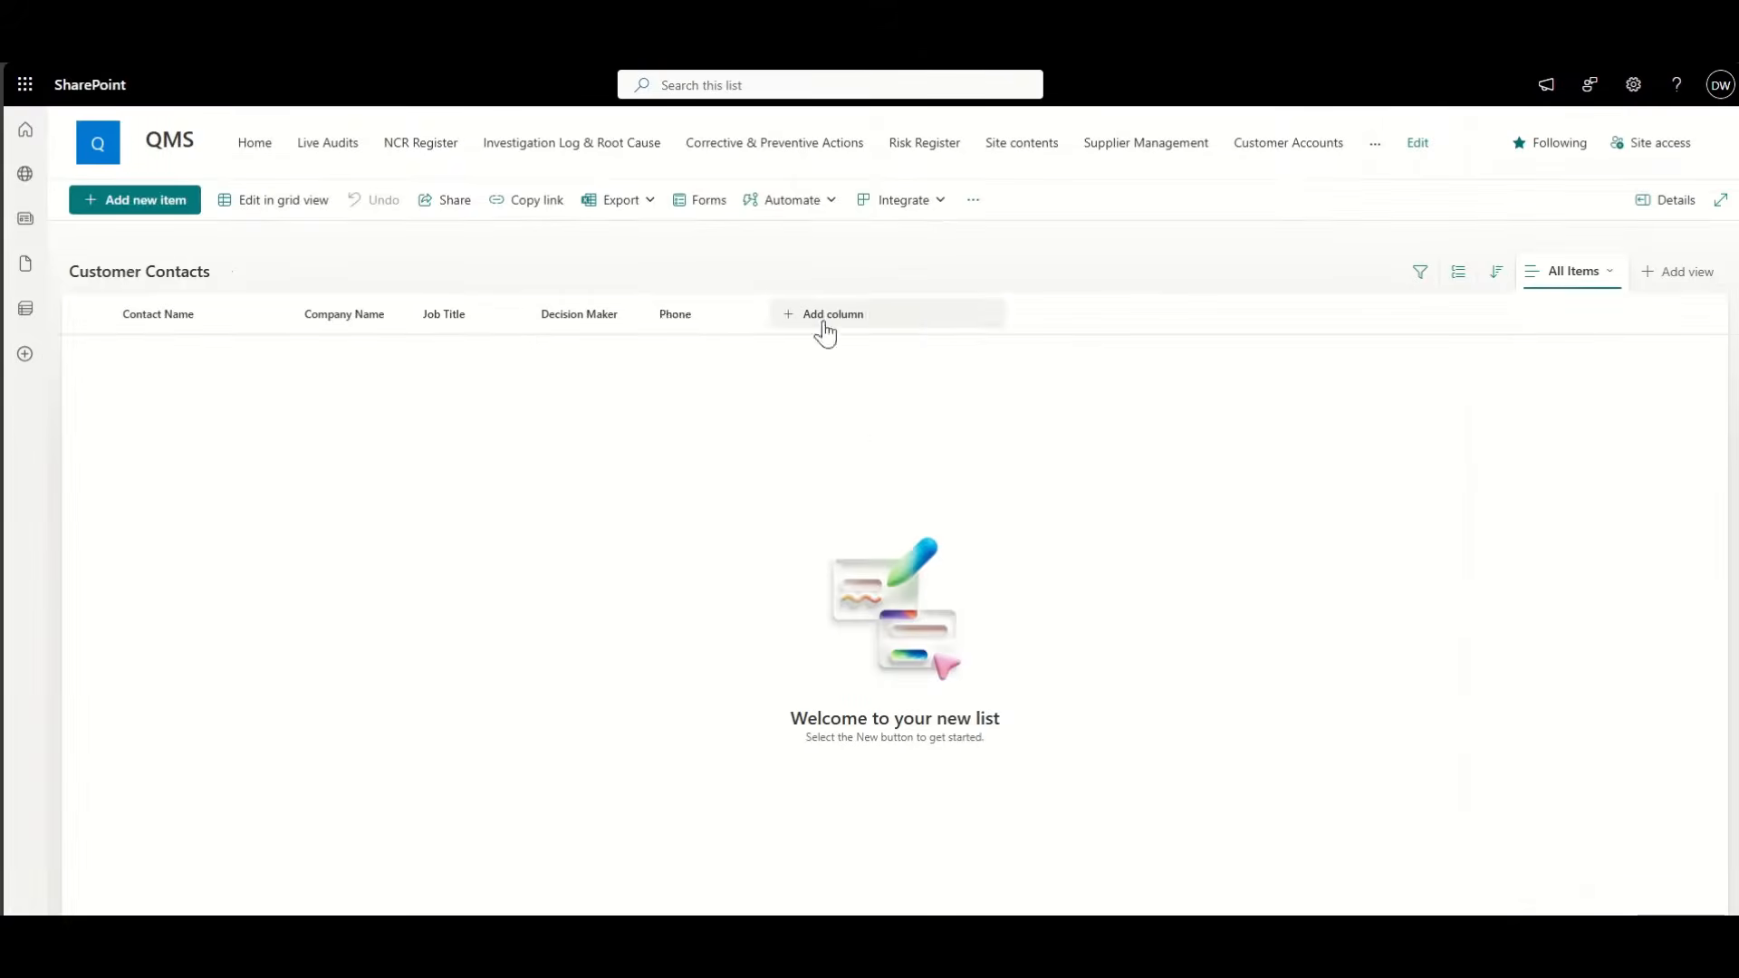
Step: Add a single line of text column named Email
left_click(856, 325)
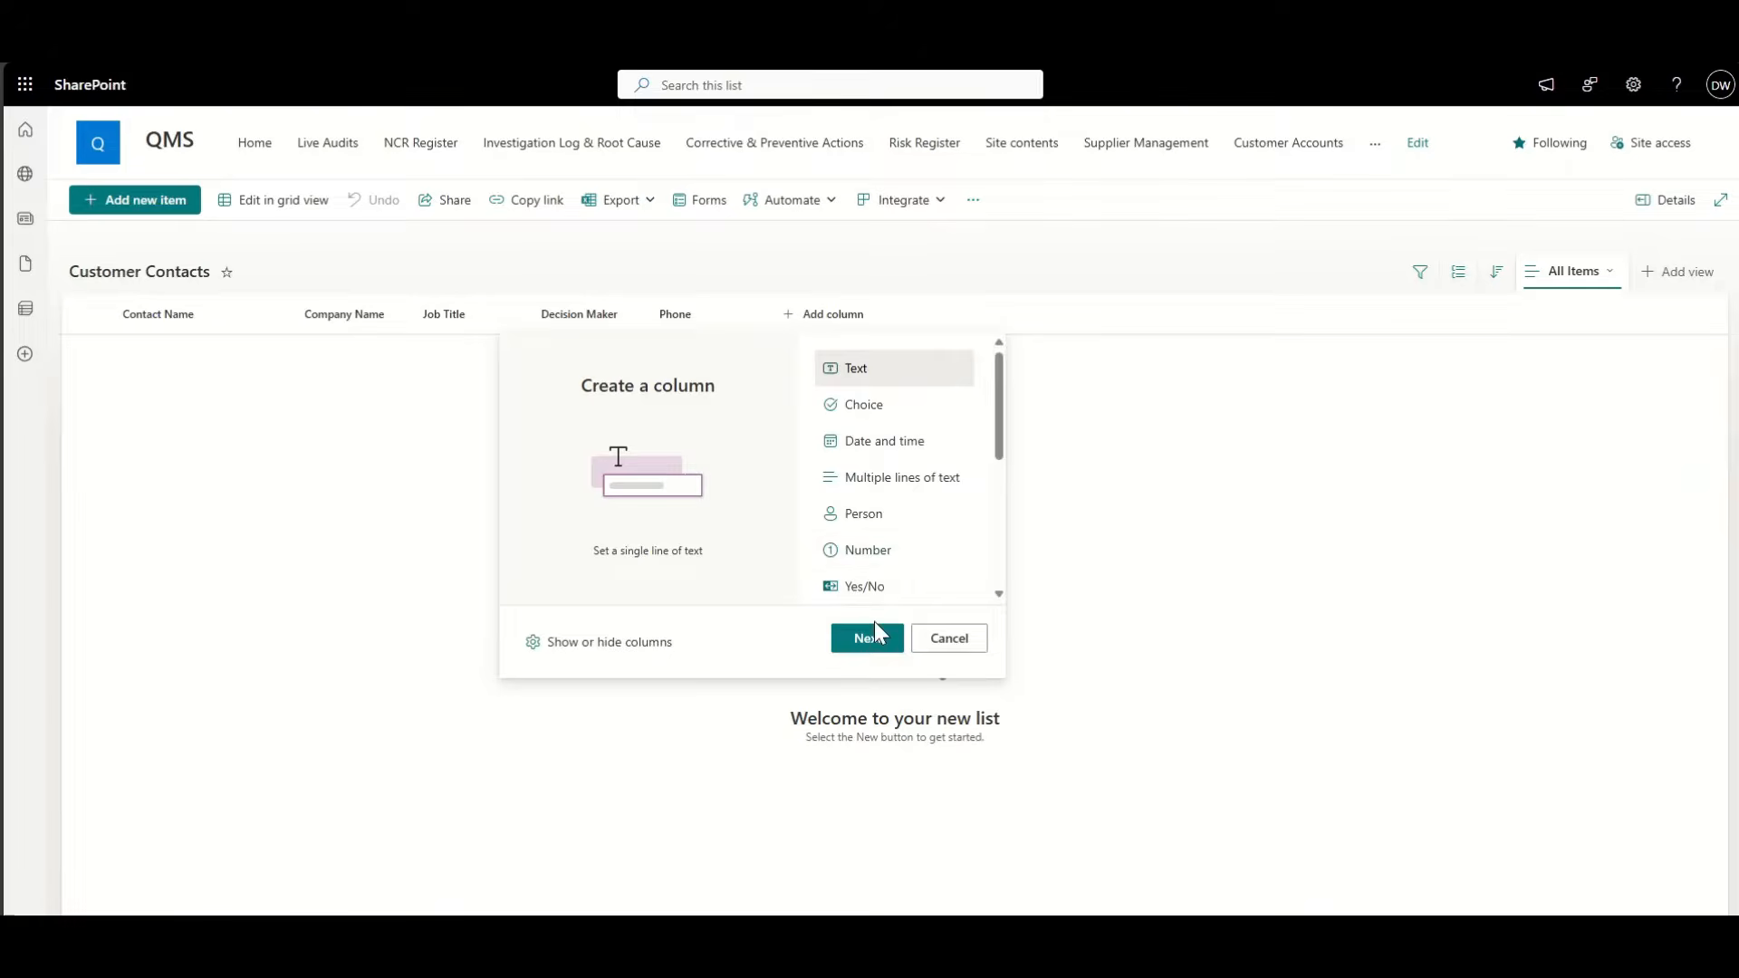
left_click(875, 623)
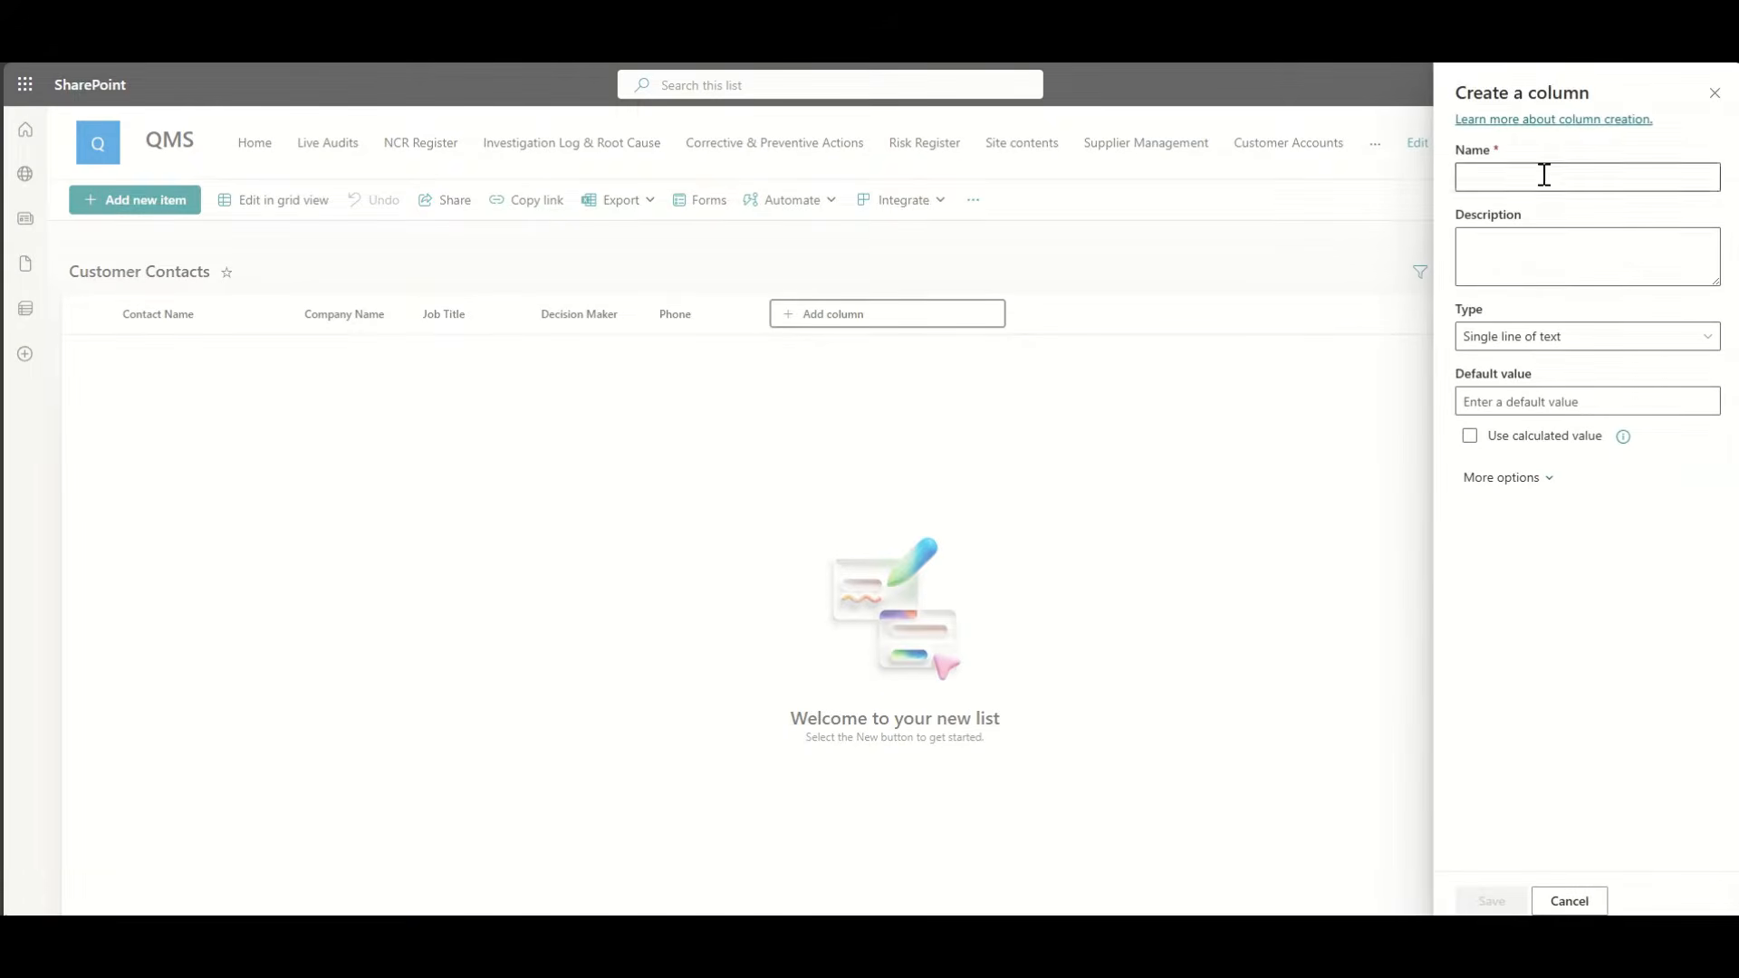
left_click(1545, 175)
type("Email")
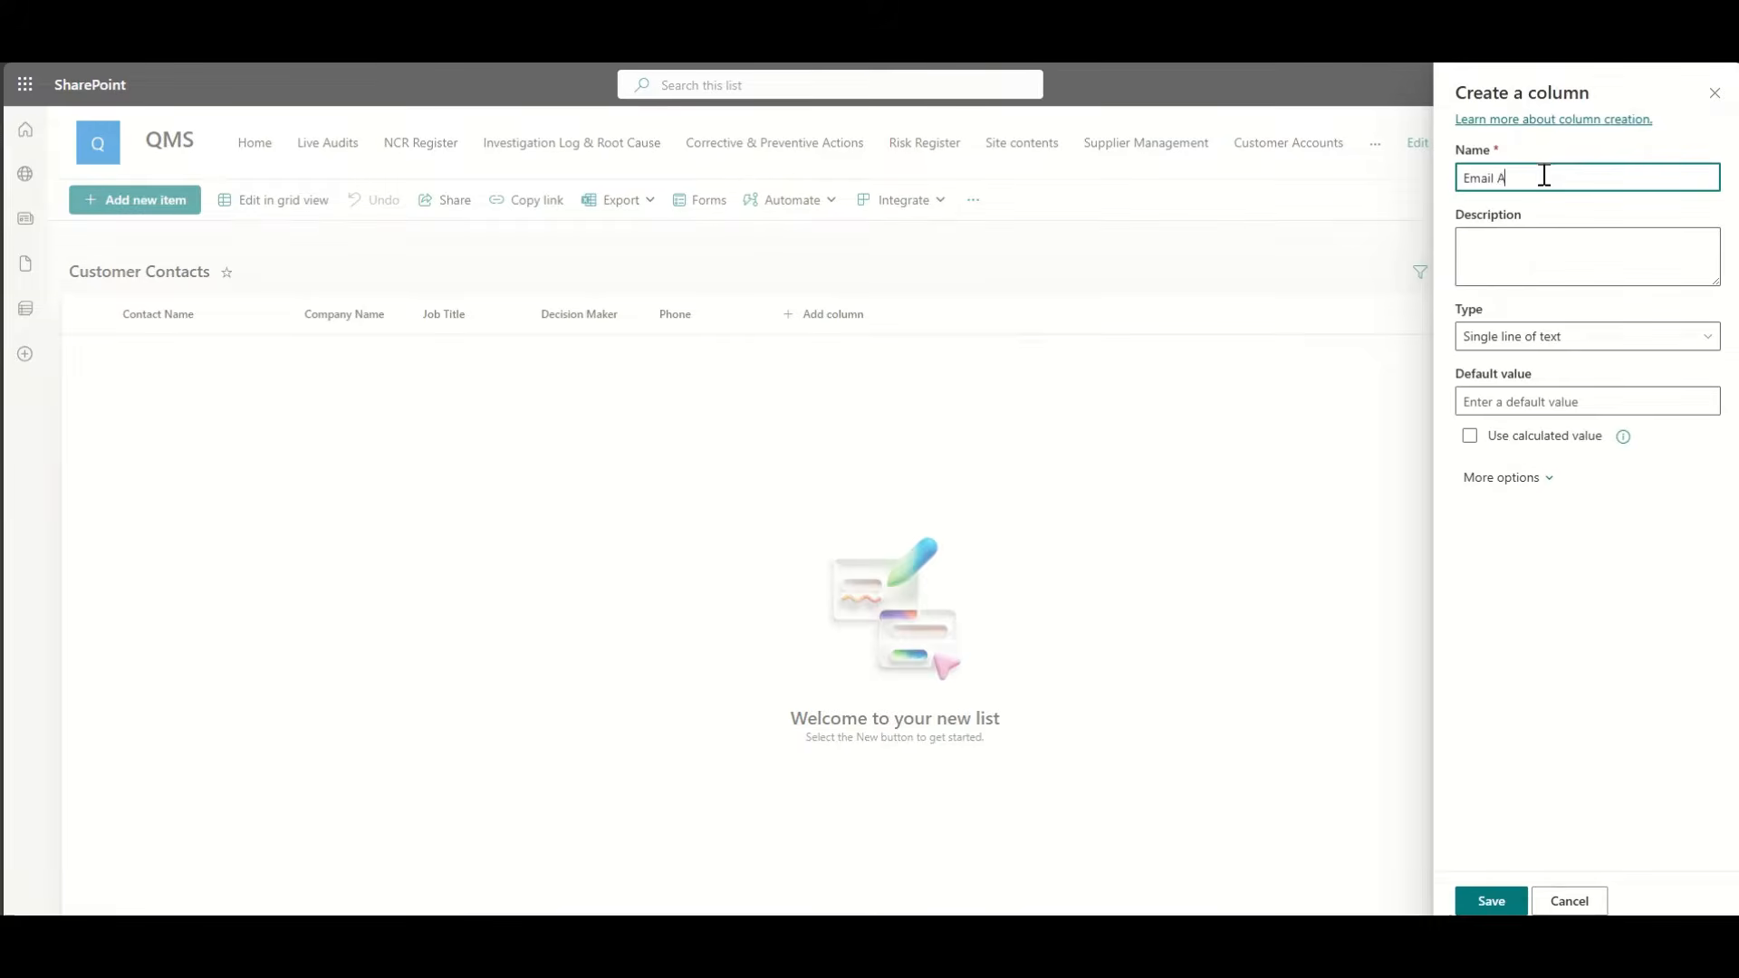
left_click(1492, 898)
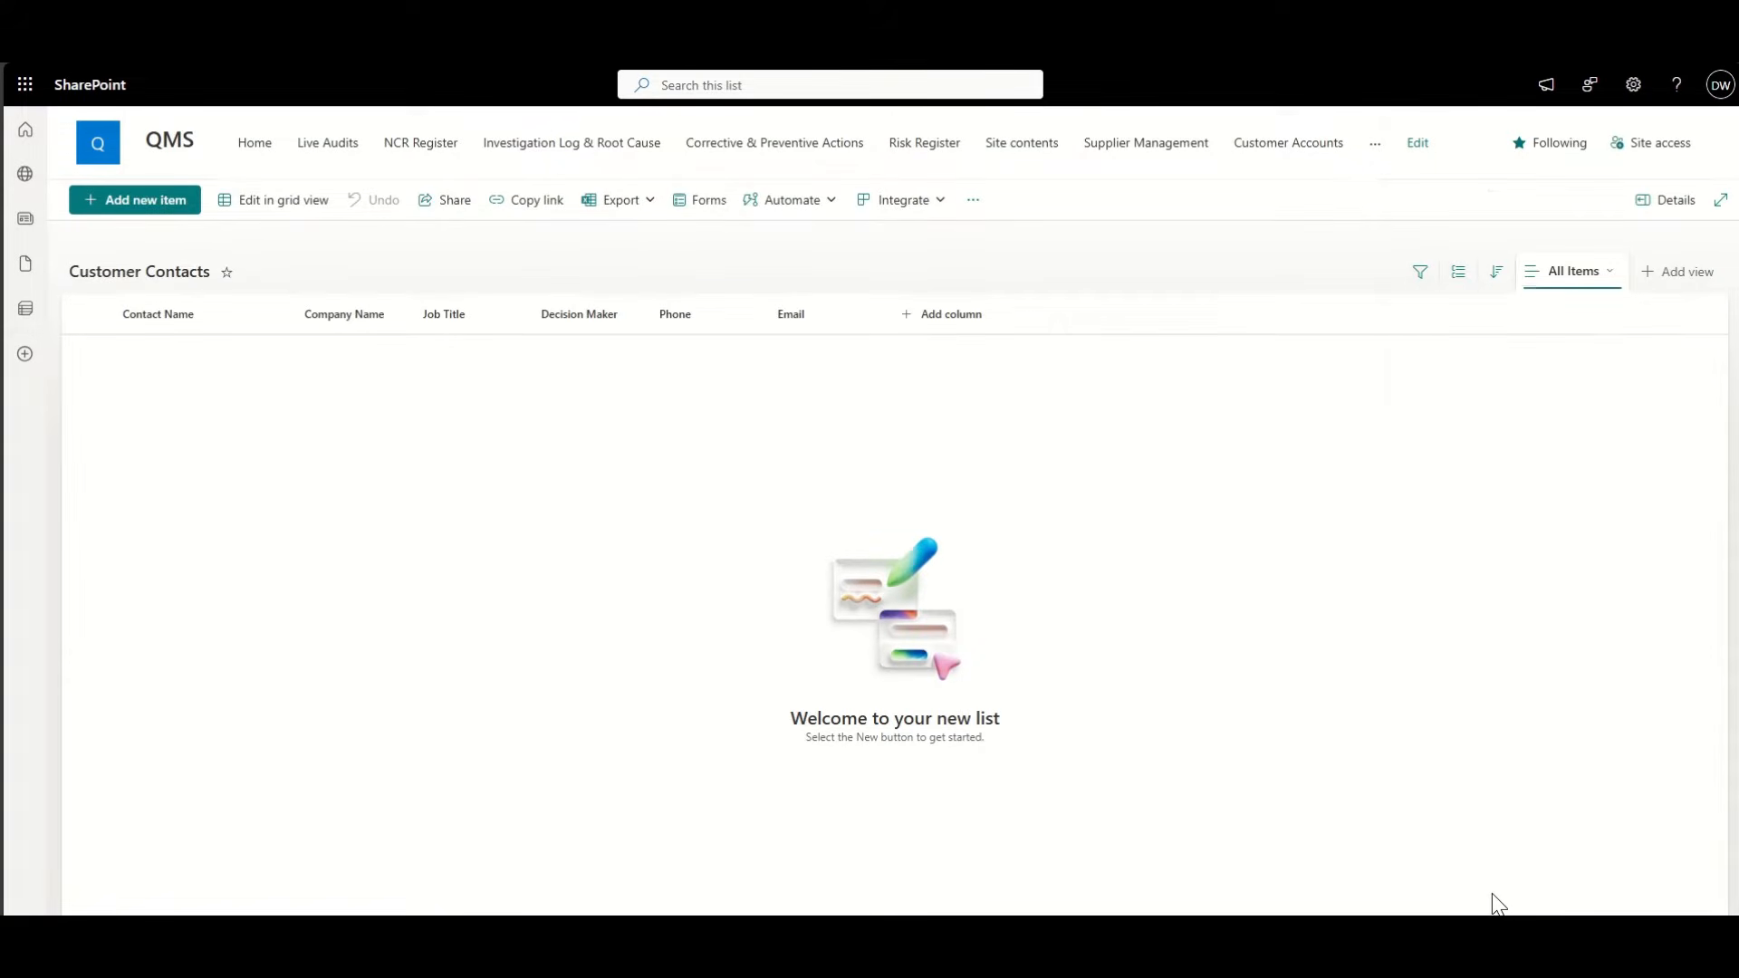
Step: Create a Choice column named Preferred Contact, correcting the misspelled name
left_click(942, 315)
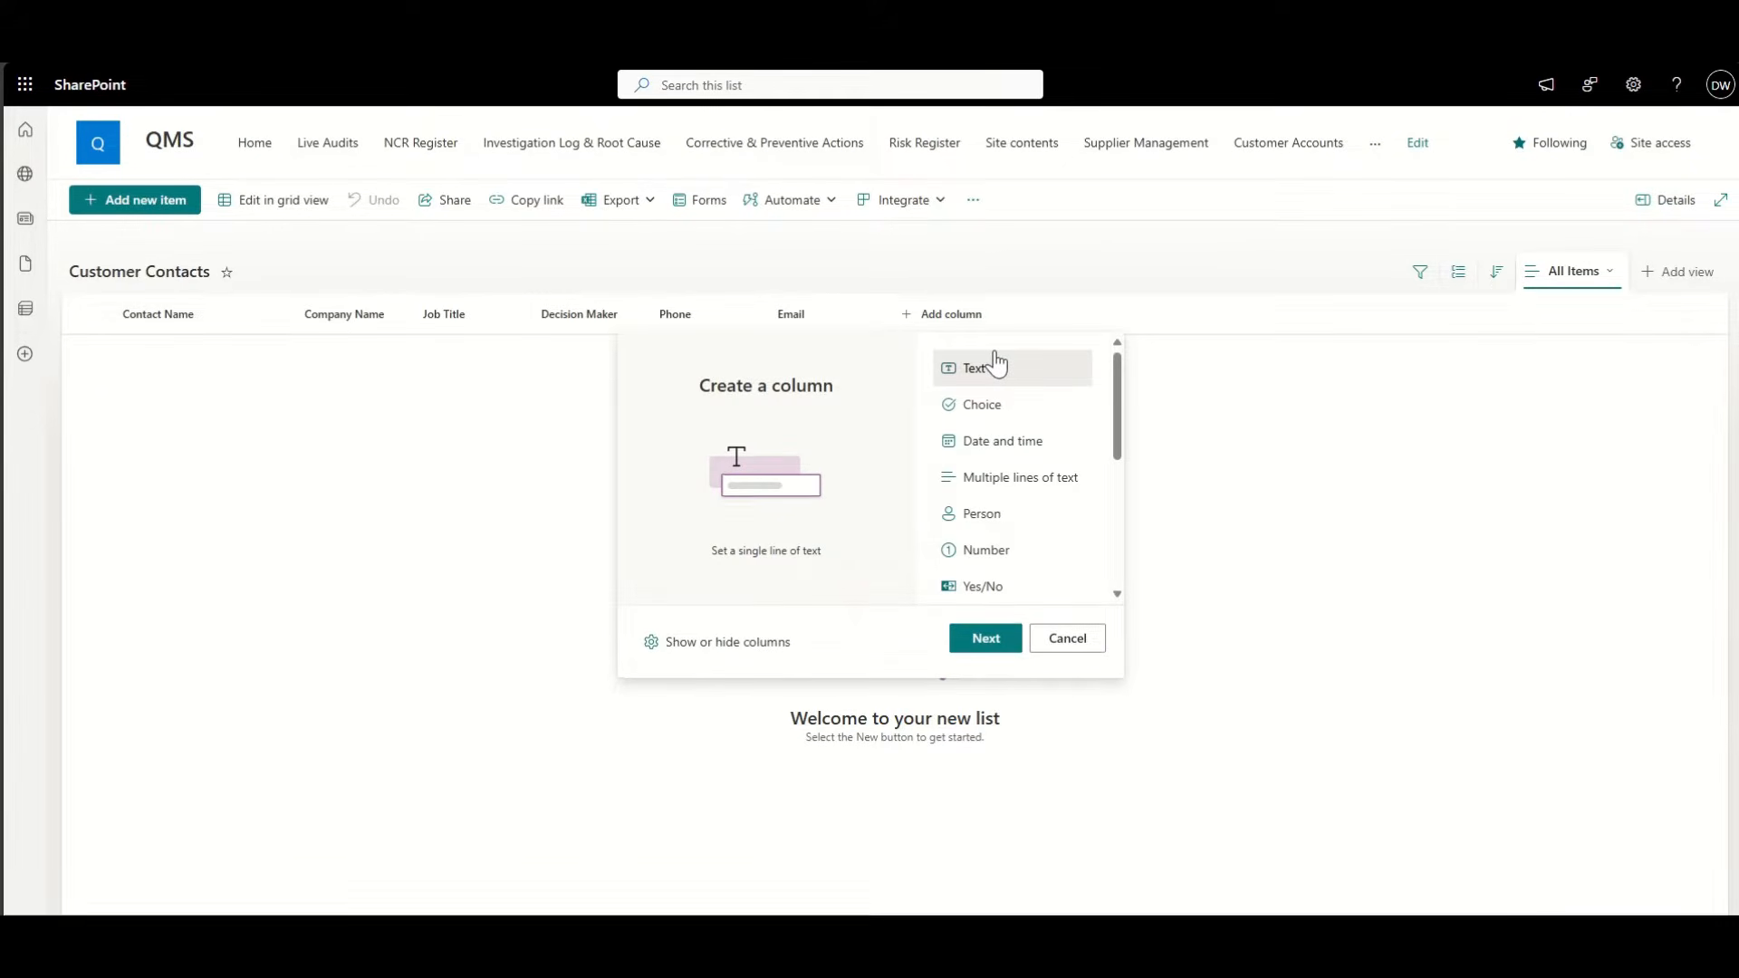
left_click(1044, 487)
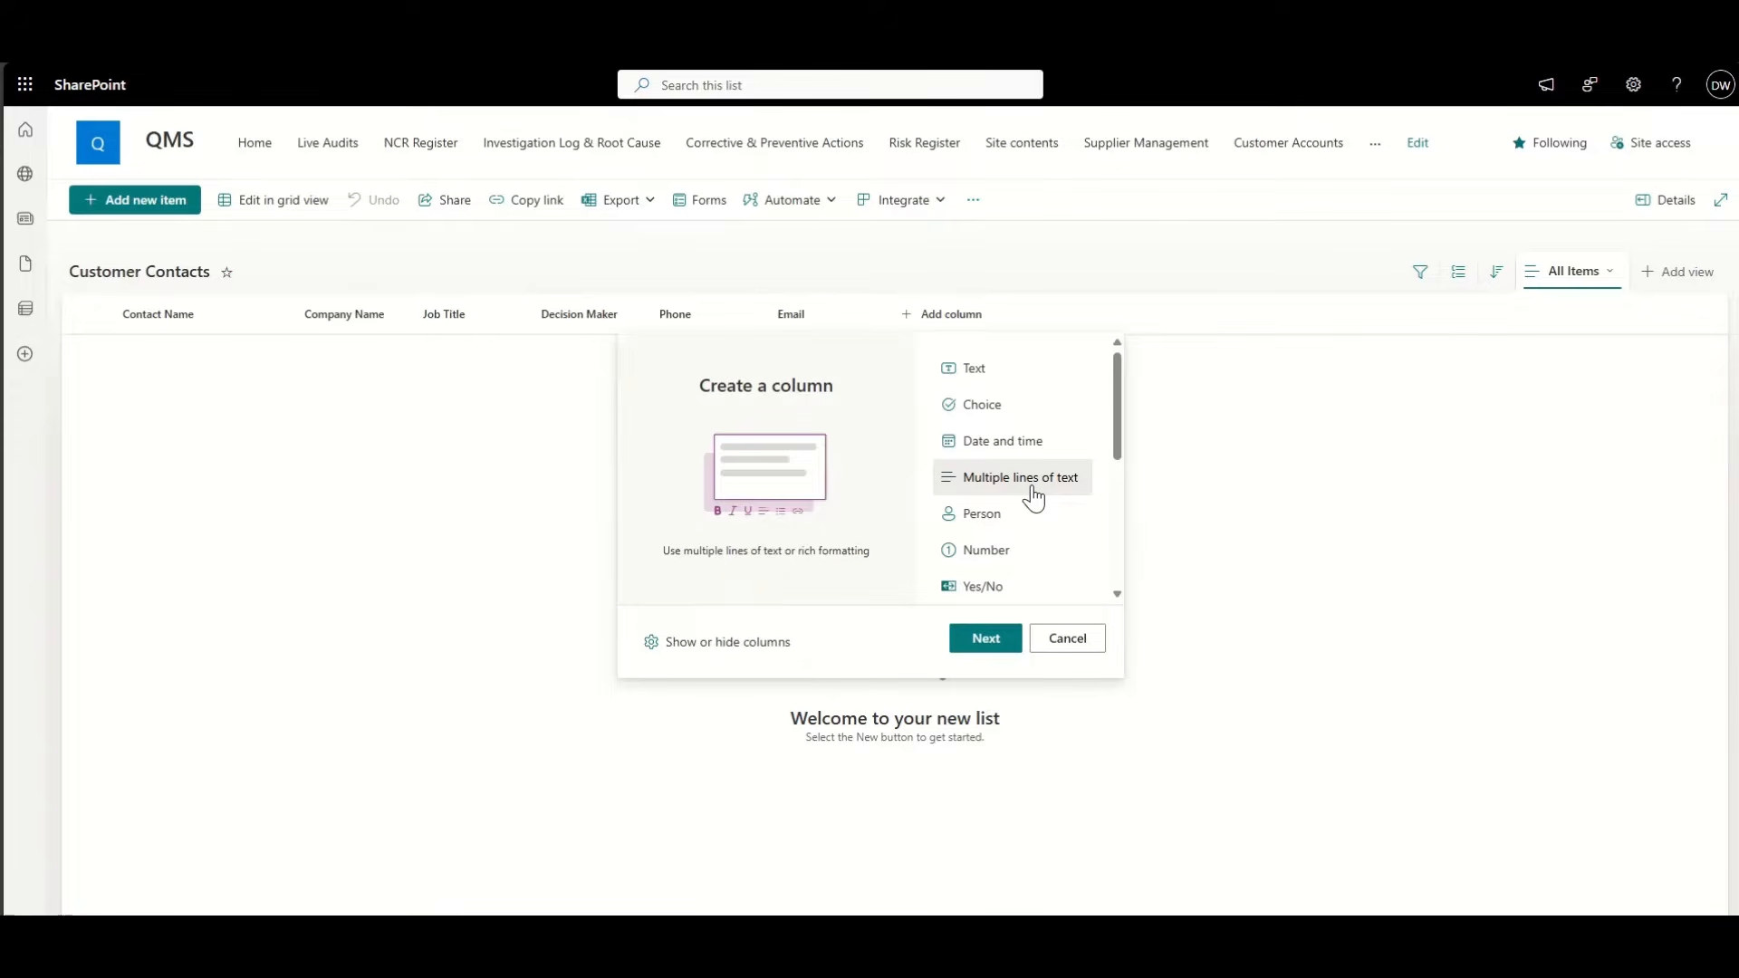
left_click(1008, 408)
left_click(996, 642)
left_click(1540, 181)
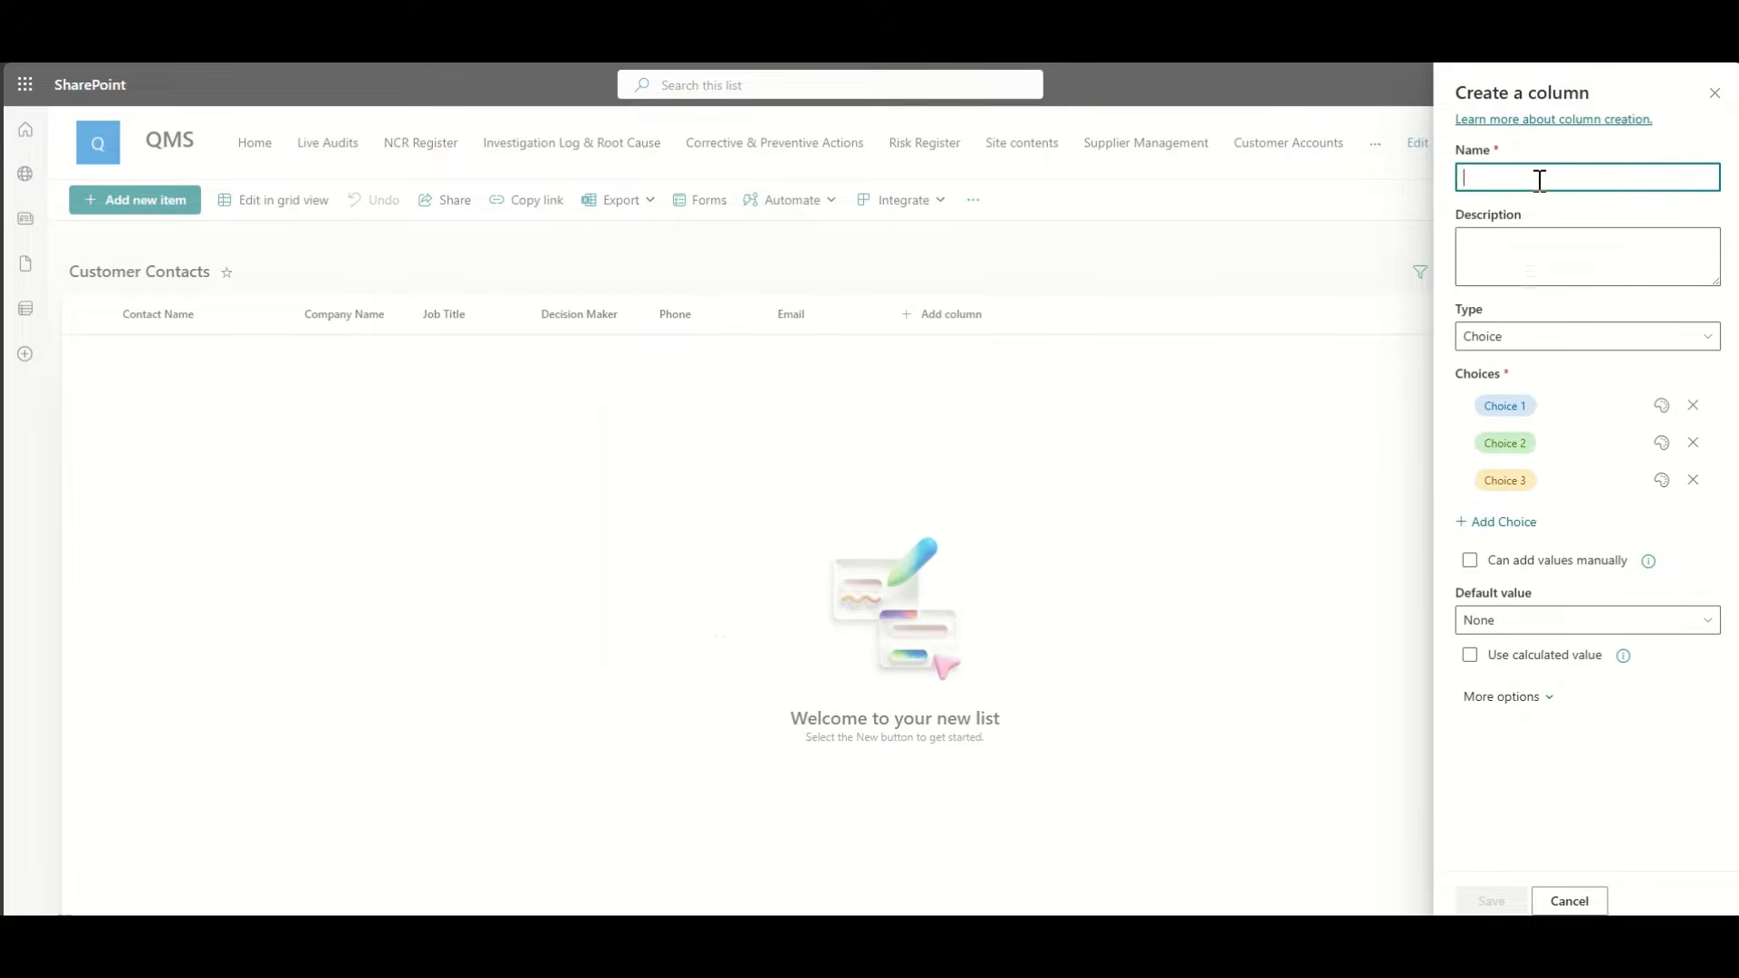
type("Preffere")
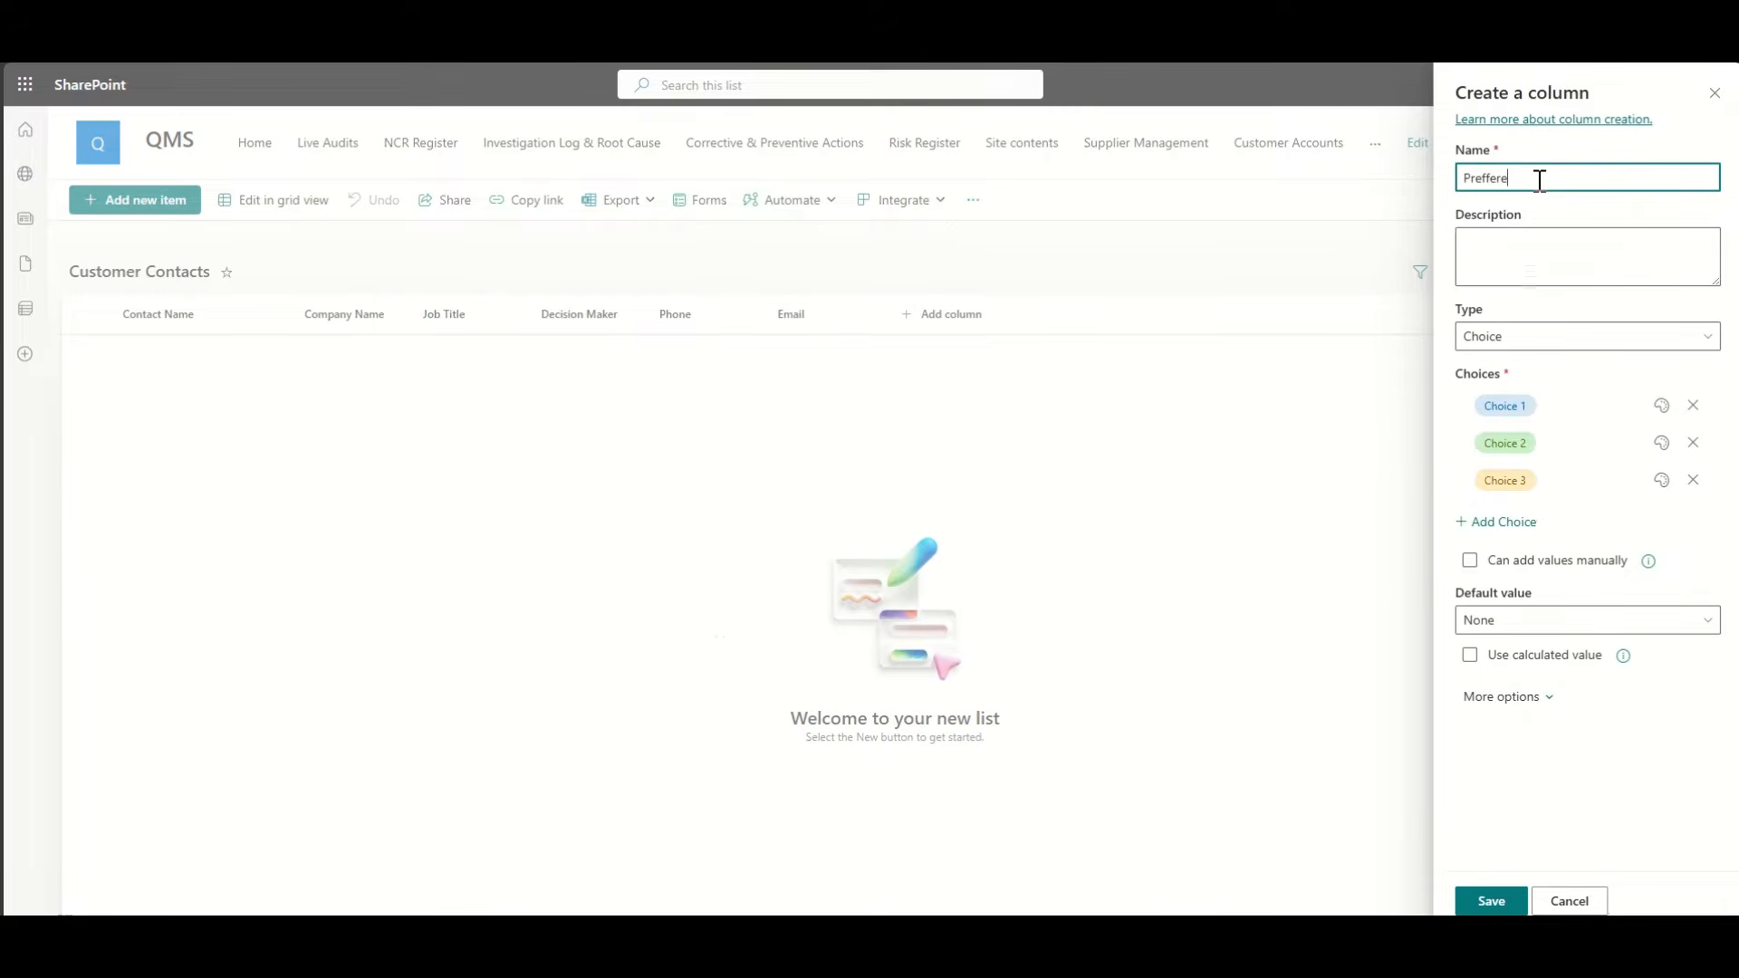
type("d Contact")
right_click(1475, 181)
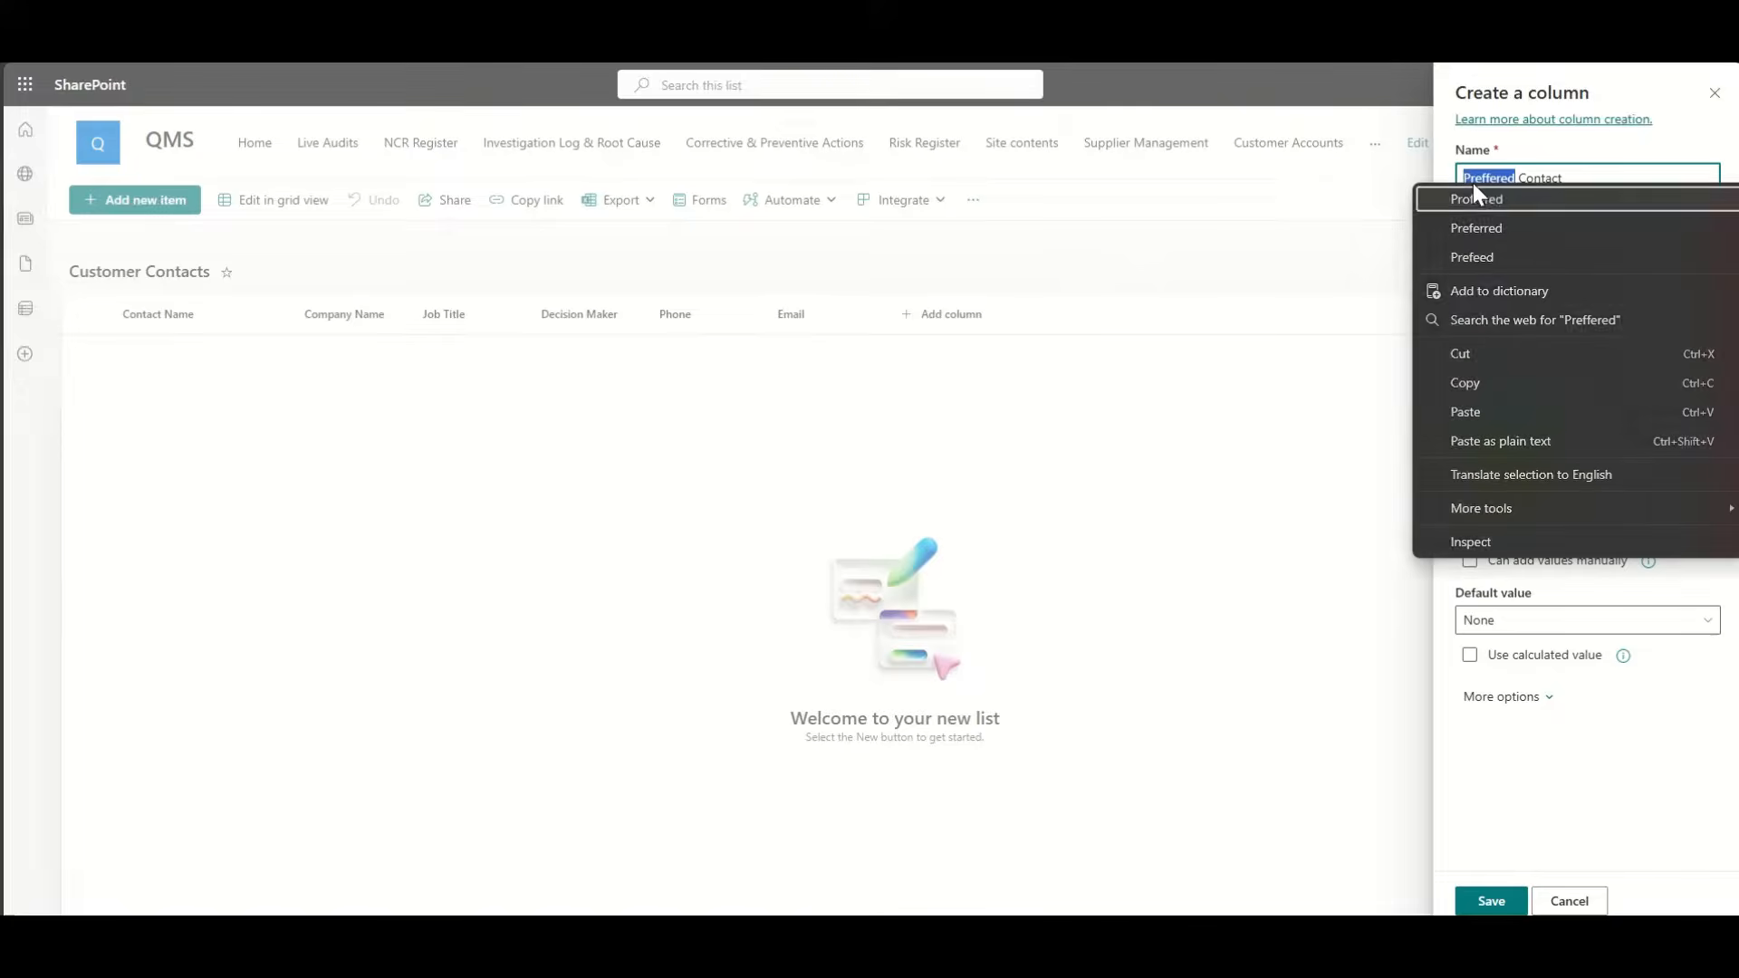
left_click(1508, 228)
Step: Set the choices to Email, Phone and Teams and save the column
left_click(1529, 402)
type("Email")
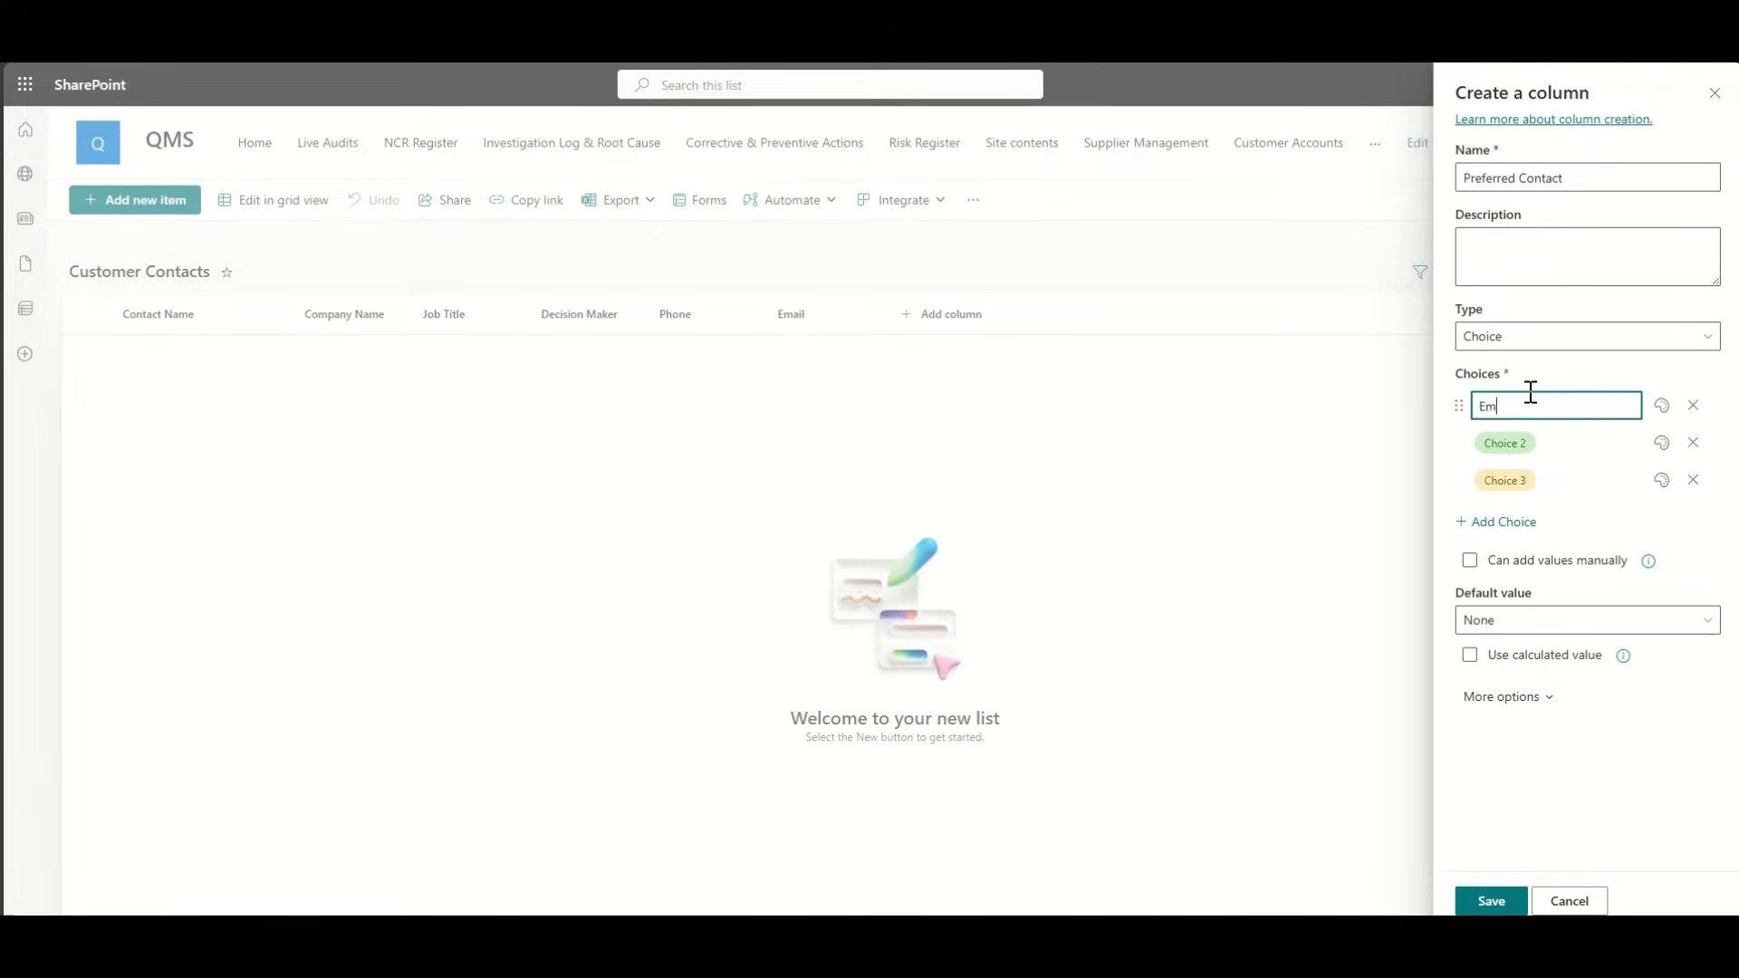
left_click(1549, 443)
type("Phone")
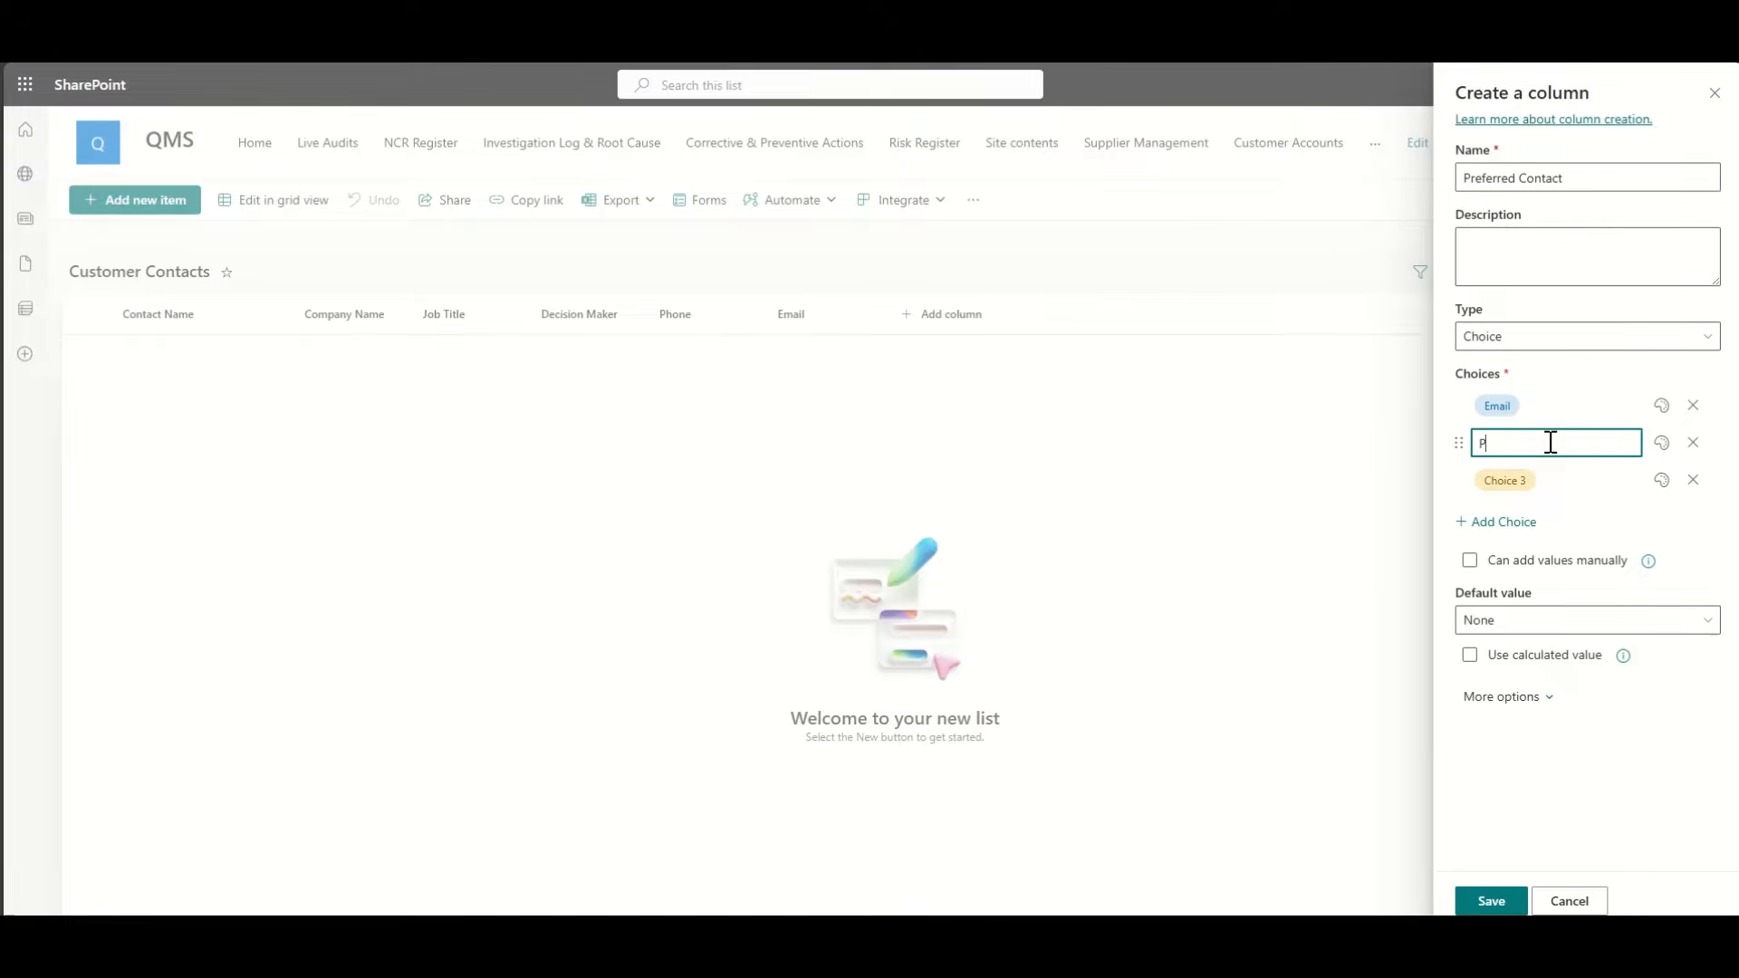
left_click(1560, 481)
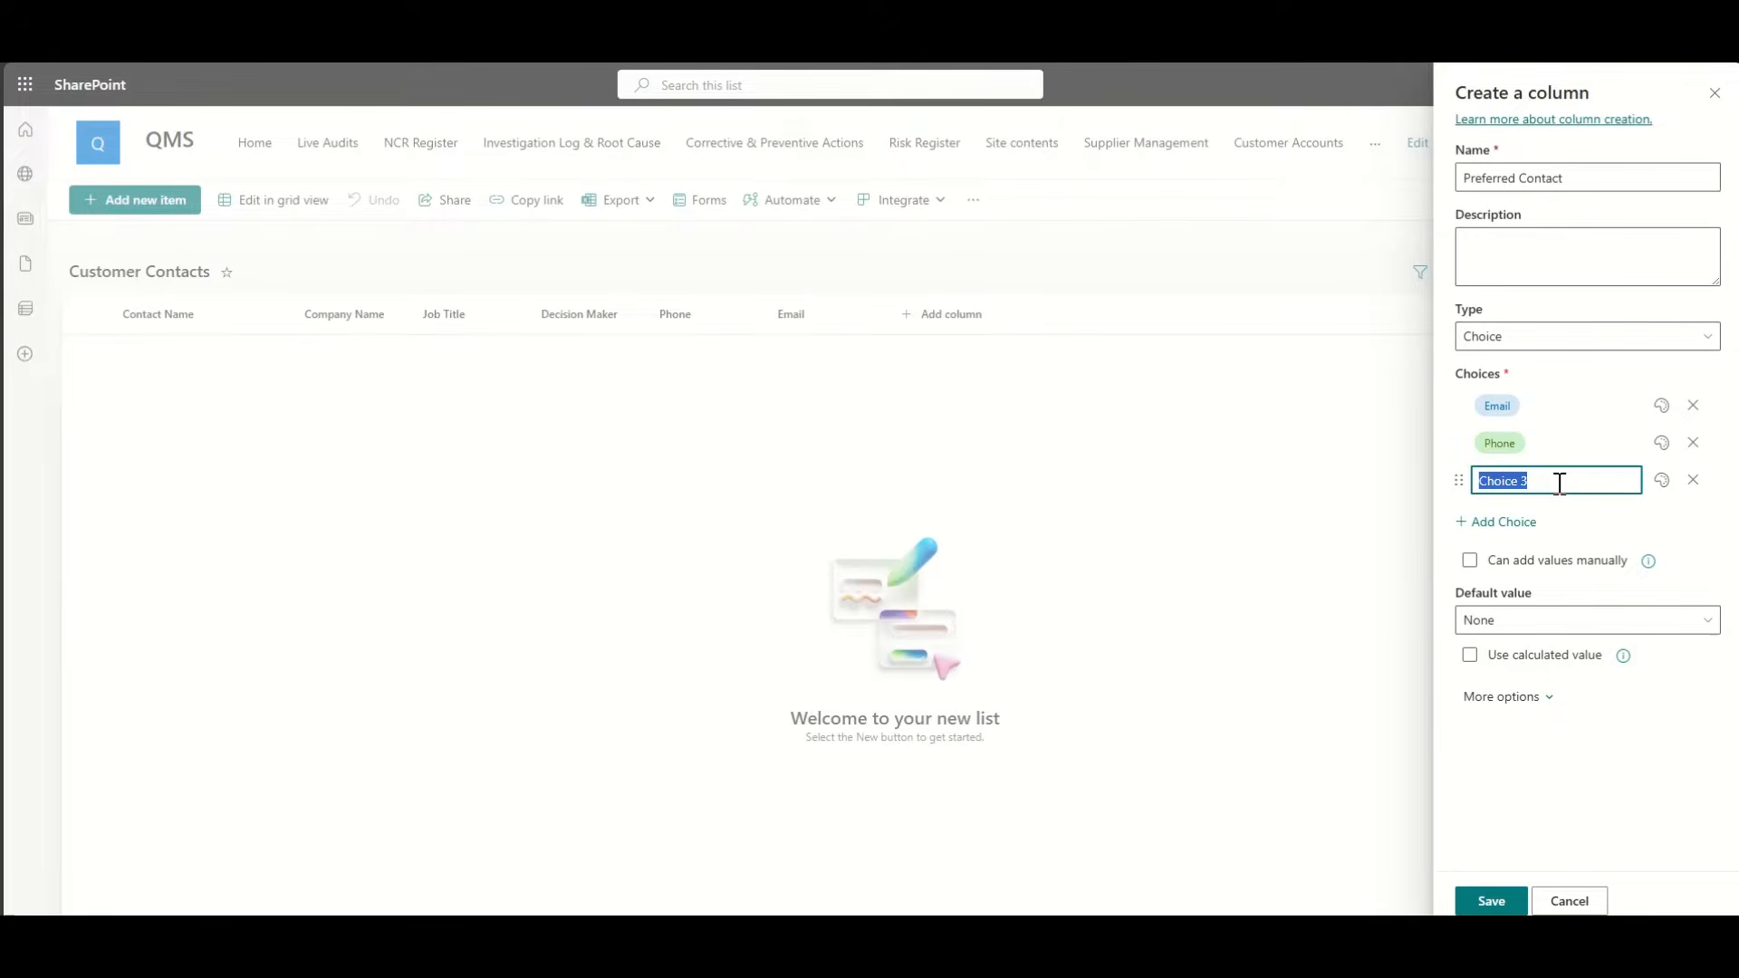
type("Text")
key("ctrl+a")
type("Teams")
left_click(1505, 849)
left_click(1493, 902)
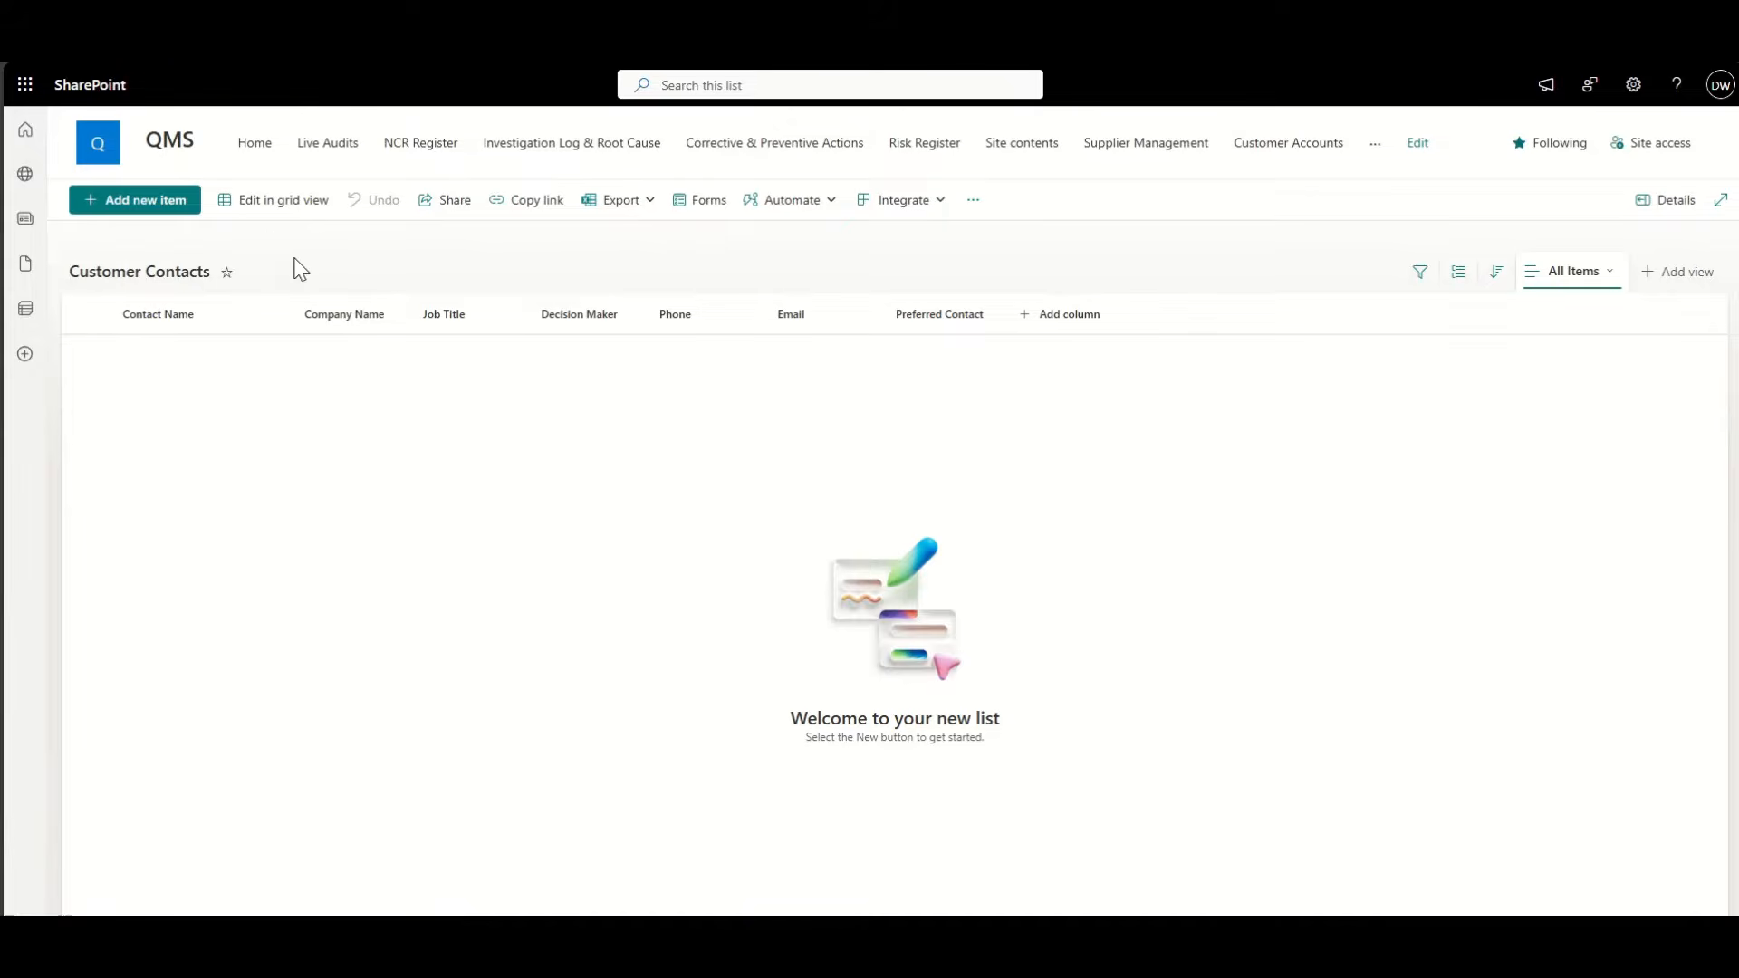
Step: Switch the Customer Contacts list to grid editing and open a new contact item form
left_click(287, 207)
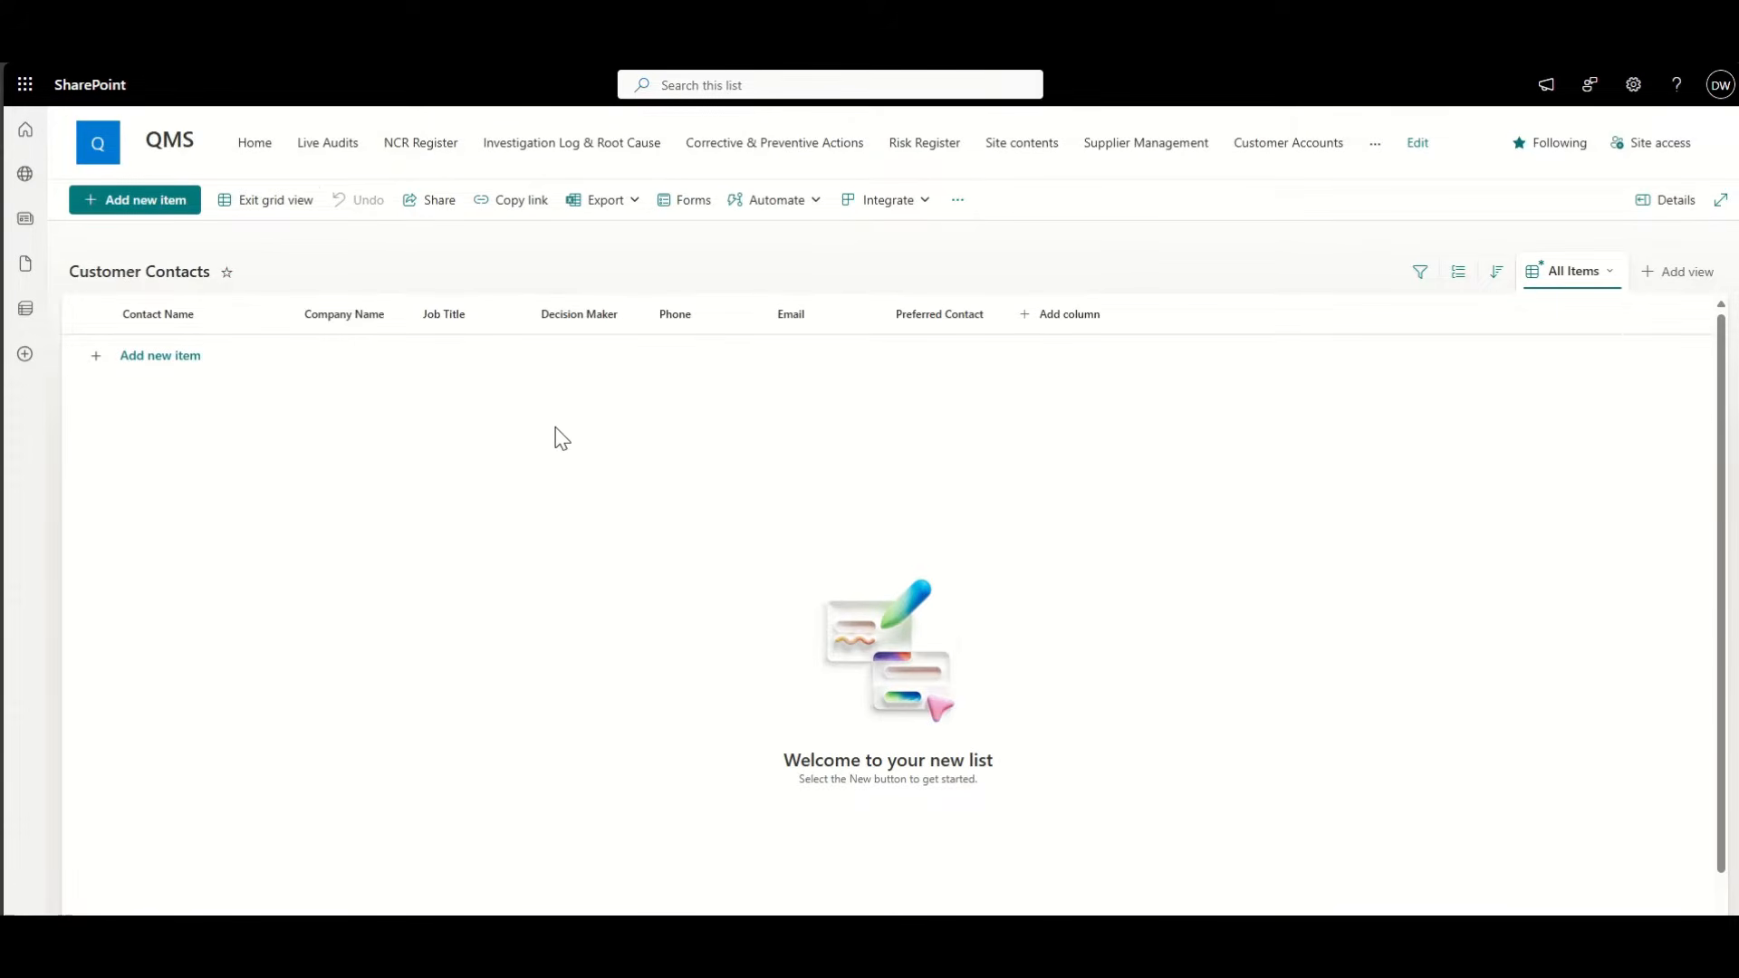
left_click(328, 367)
left_click(148, 200)
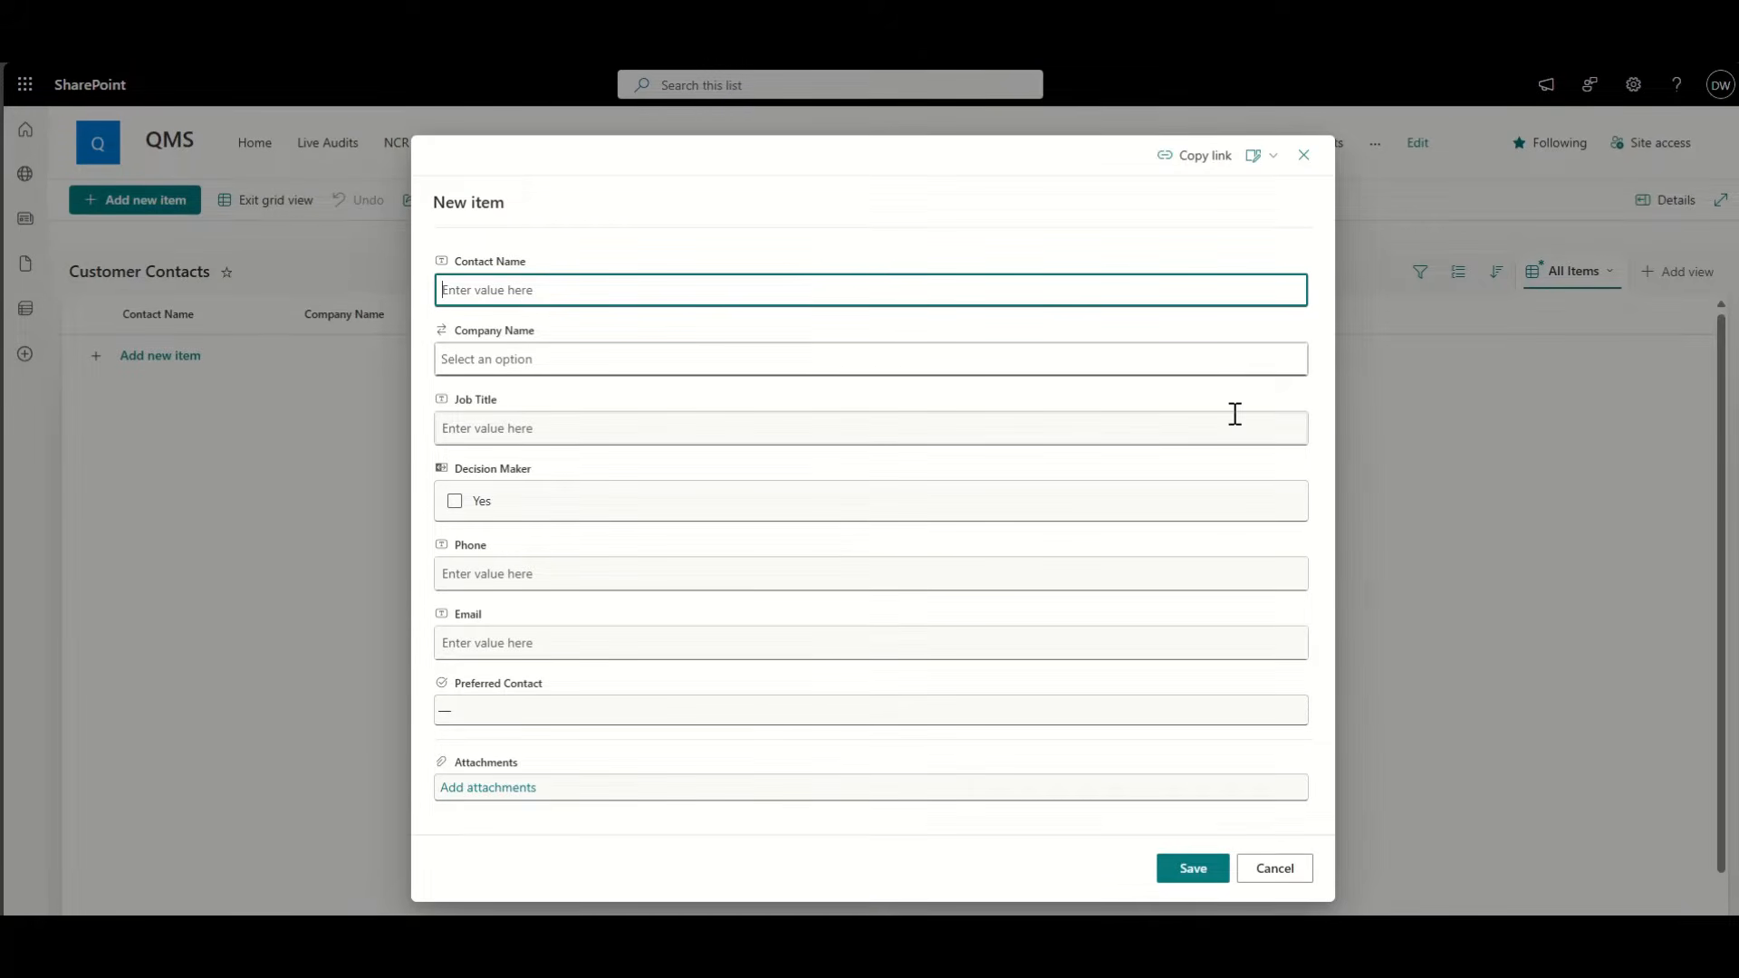
type("Joew")
left_click(529, 358)
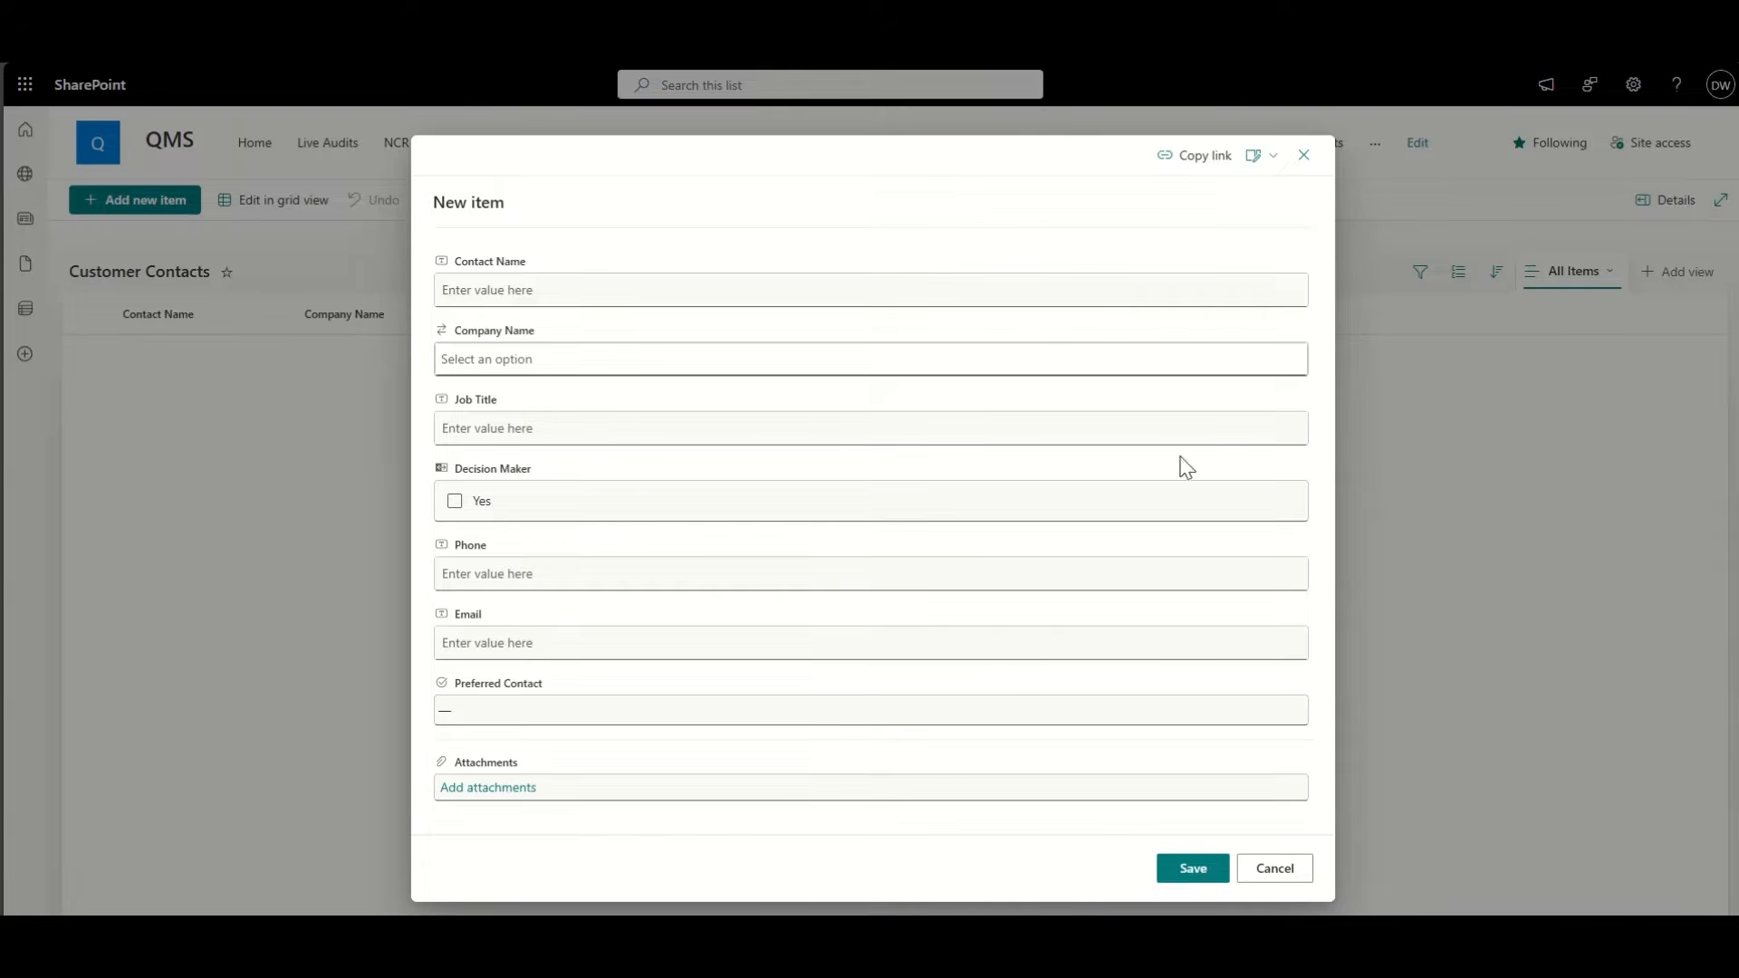
Step: Enter the contact's full name, company Apex Metals Ltd, job title Procurement Manager, and mark as decision maker
left_click(585, 281)
left_click(541, 359)
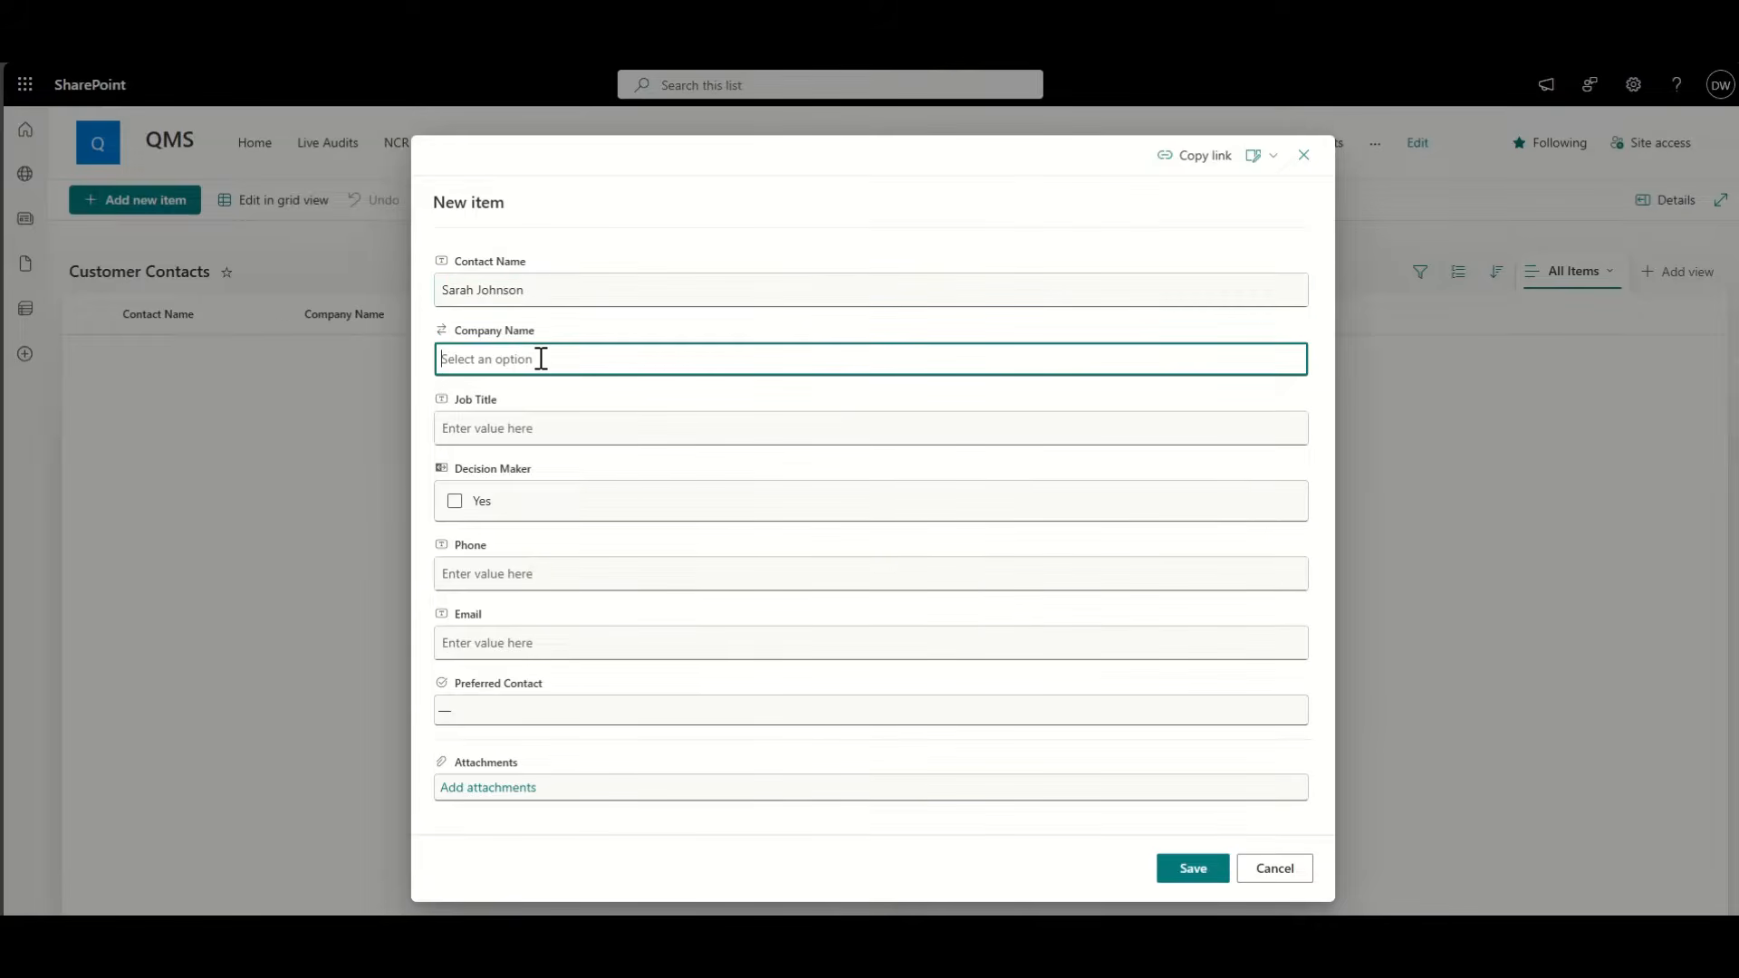
left_click(533, 394)
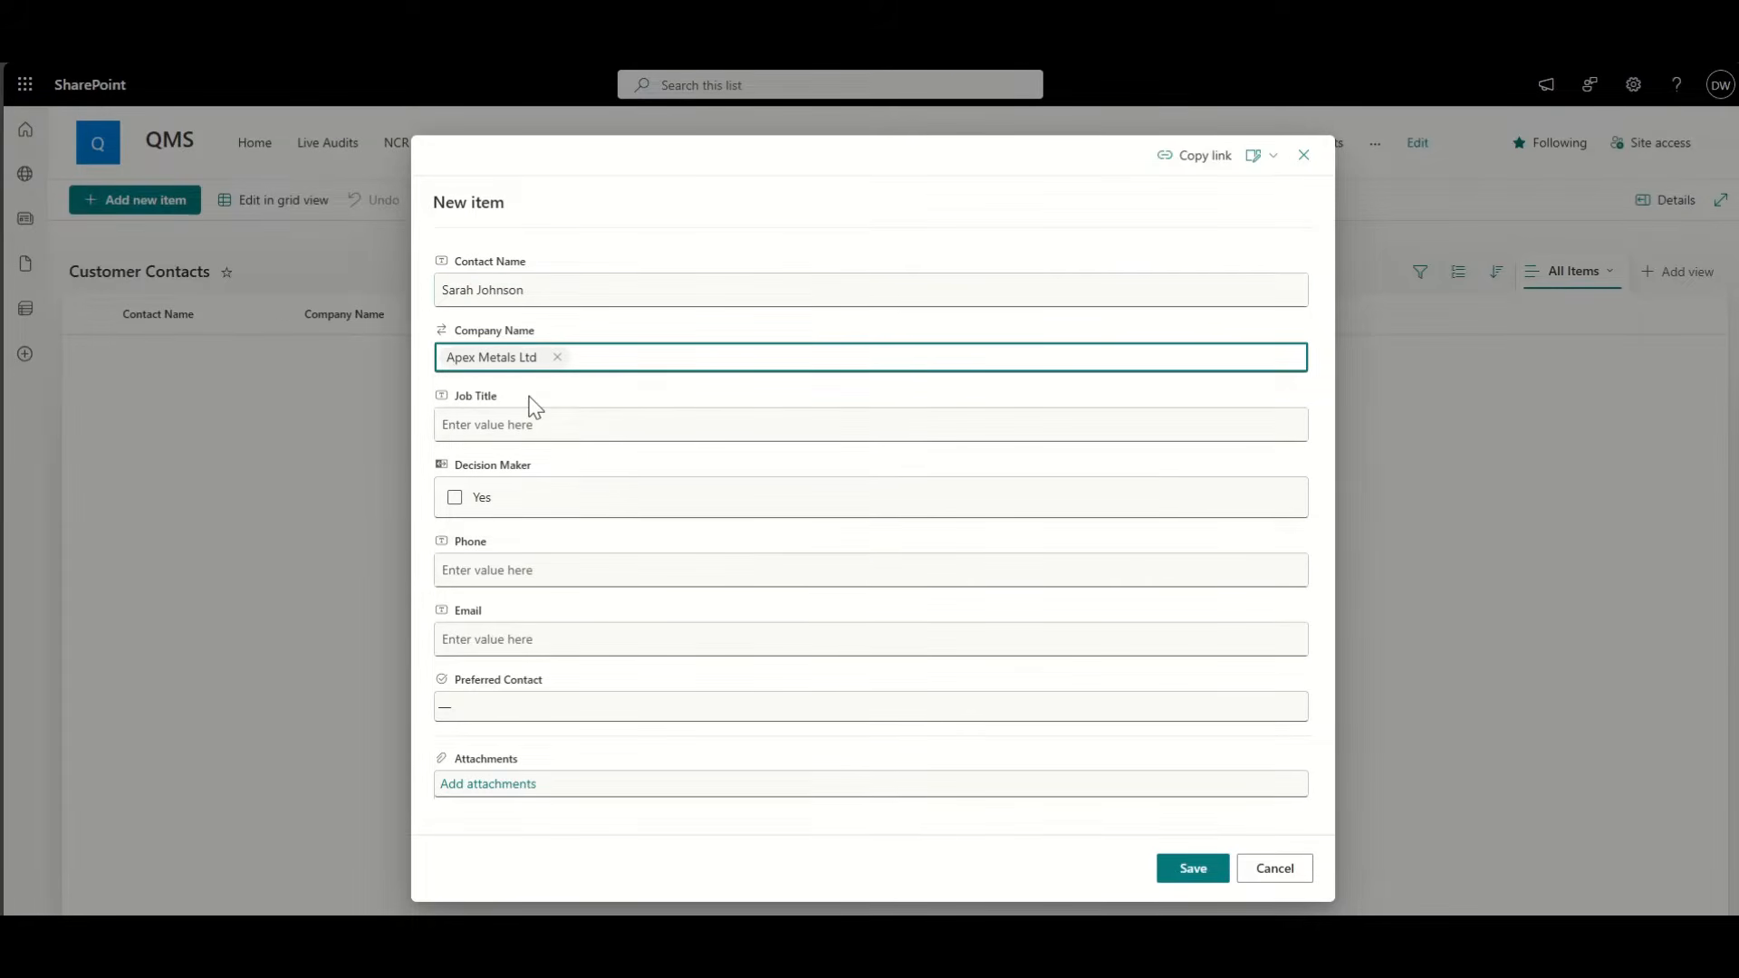
left_click(535, 424)
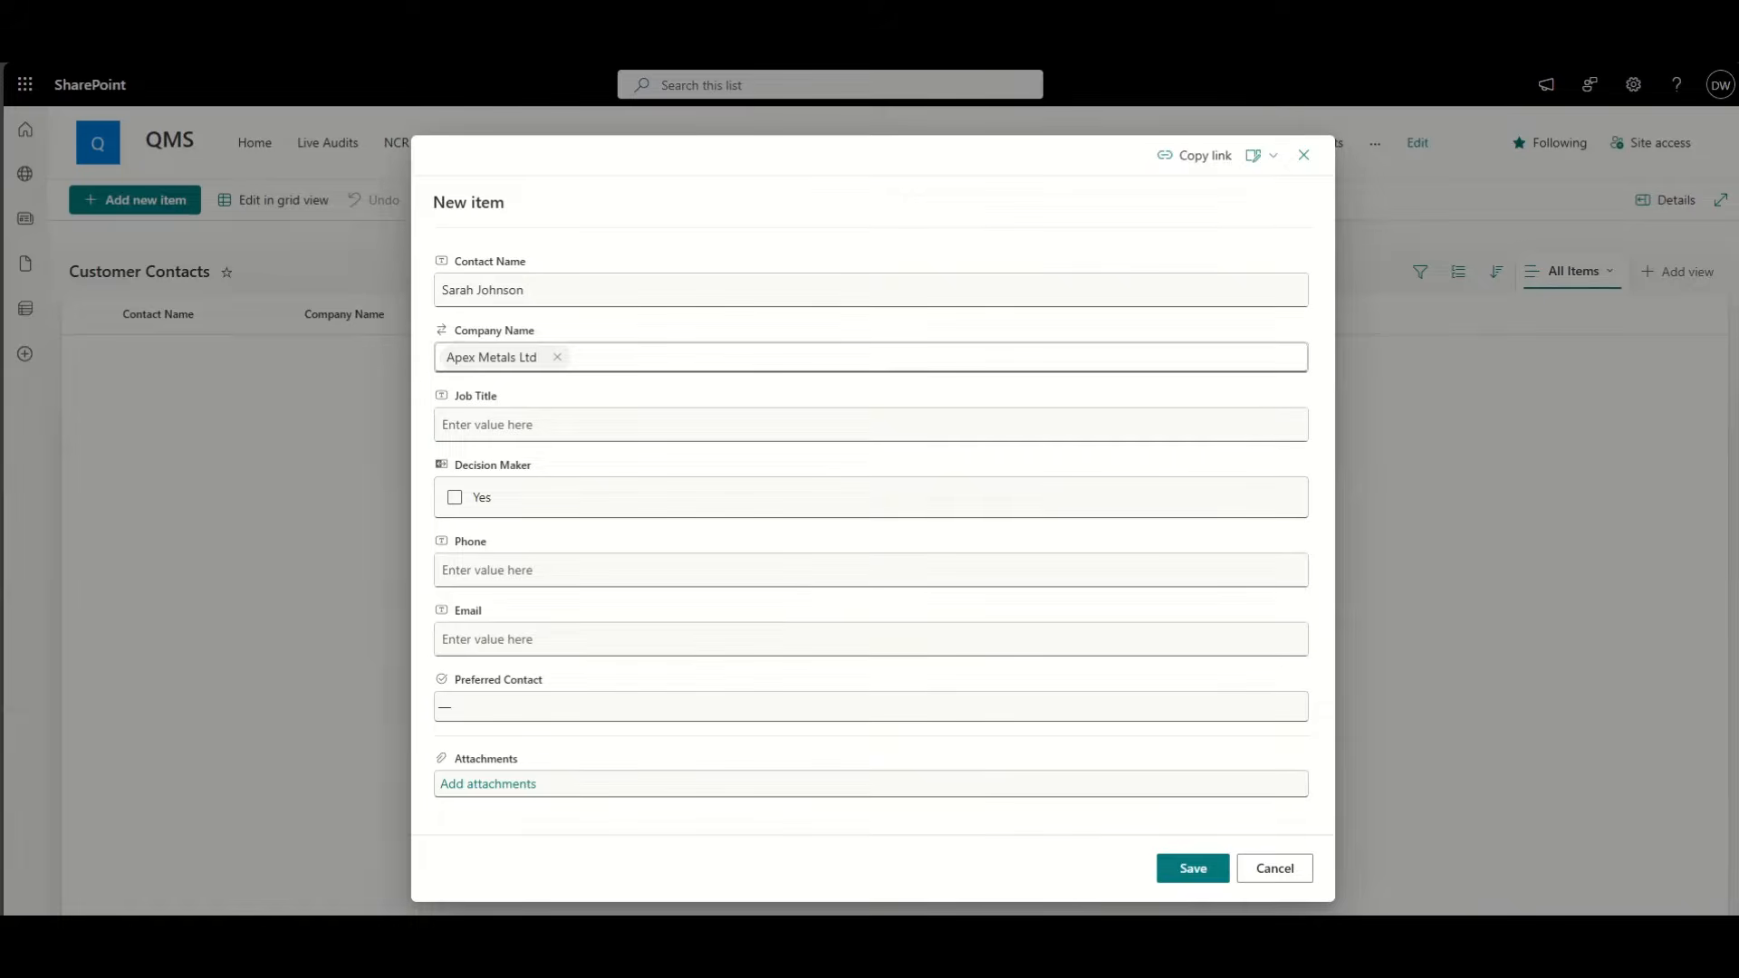
left_click(567, 421)
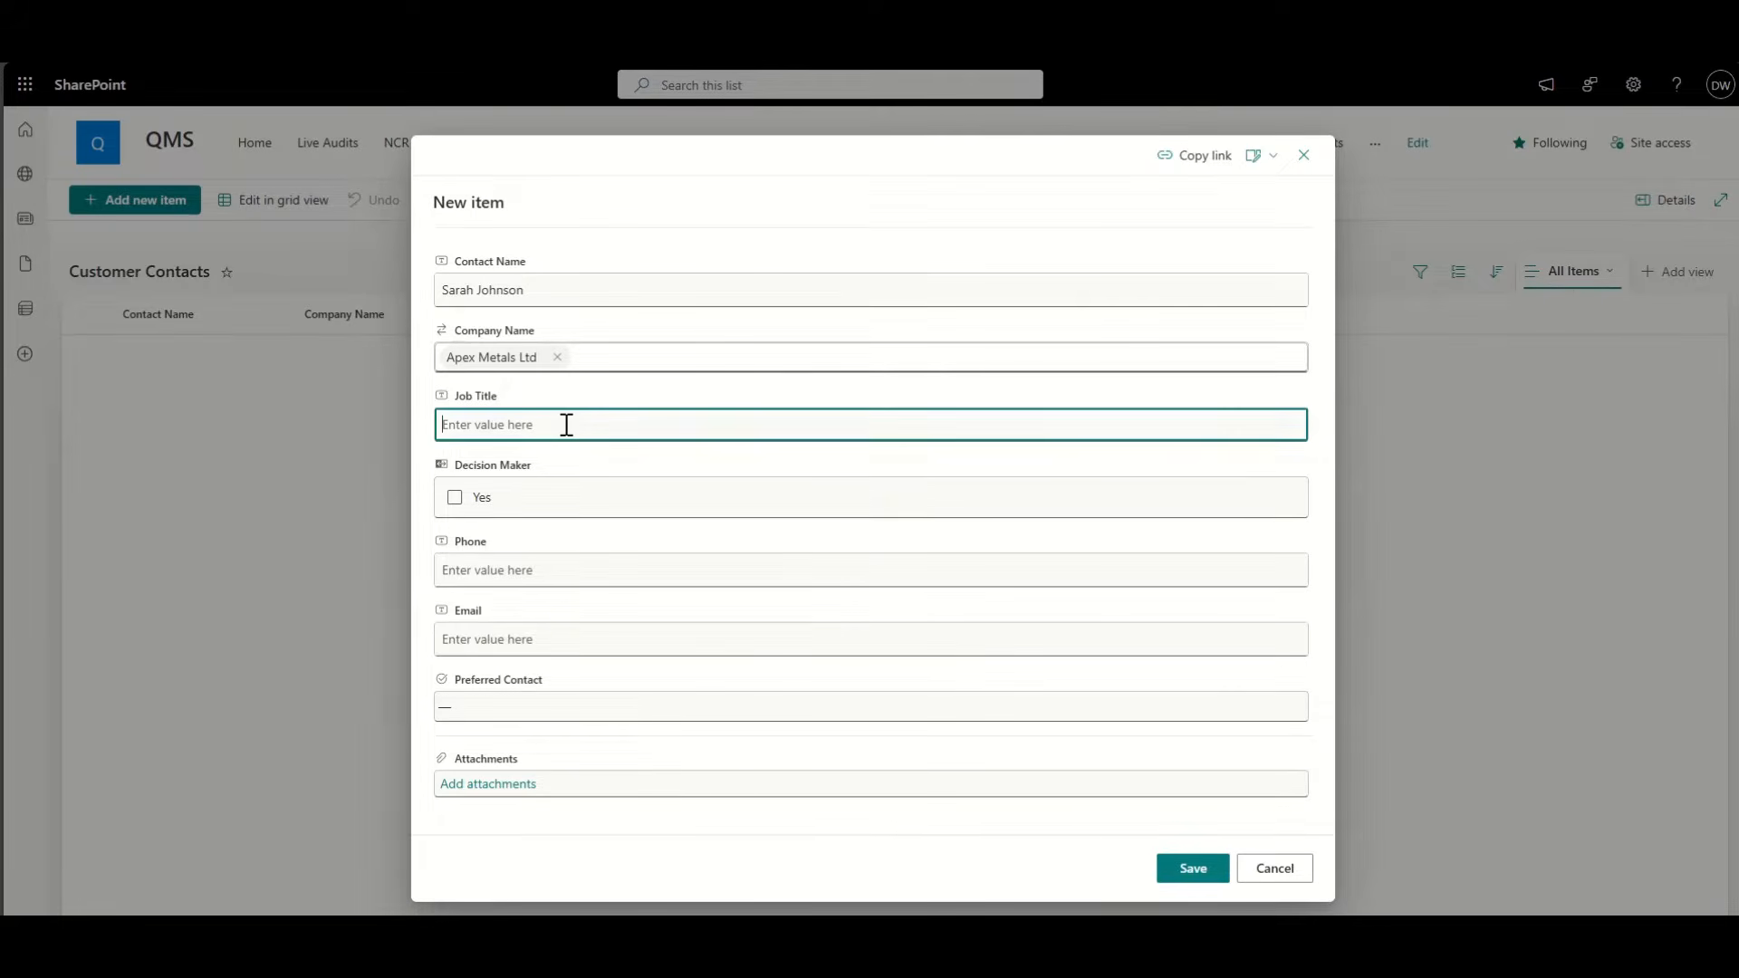
type("Procurement Manager")
left_click(455, 498)
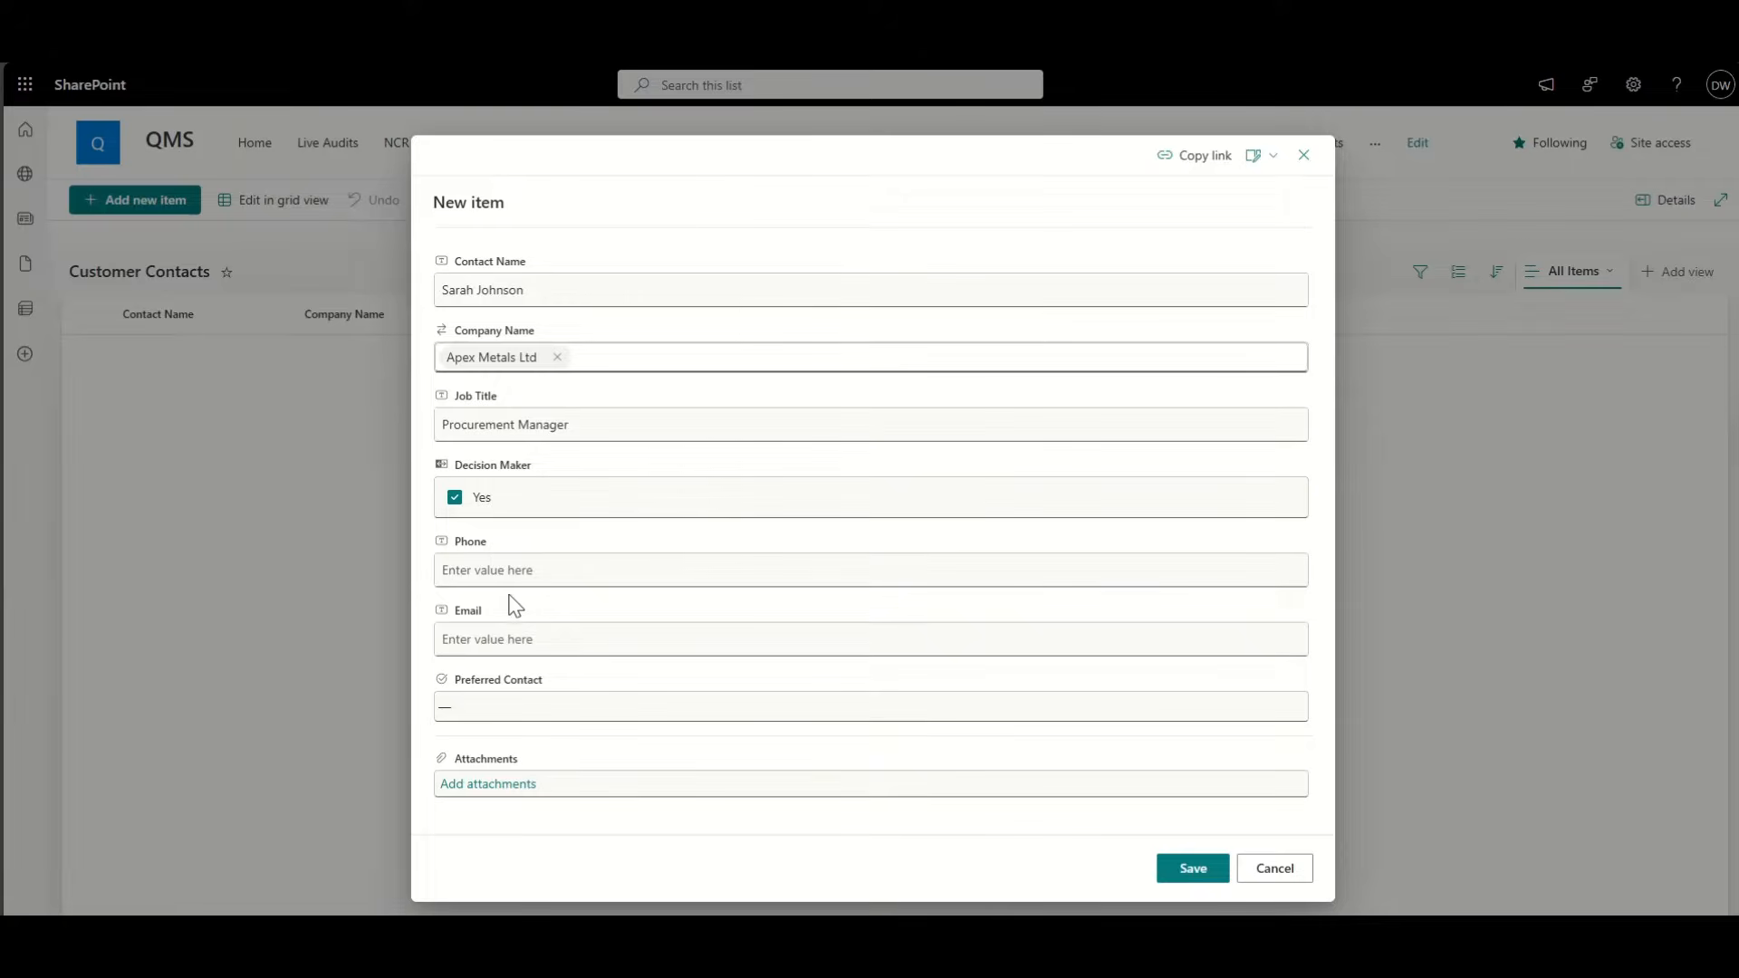
Step: Fill in the contact's phone number and e-mail, set preferred contact to Email, and save
left_click(532, 572)
type("+44 1234 567890")
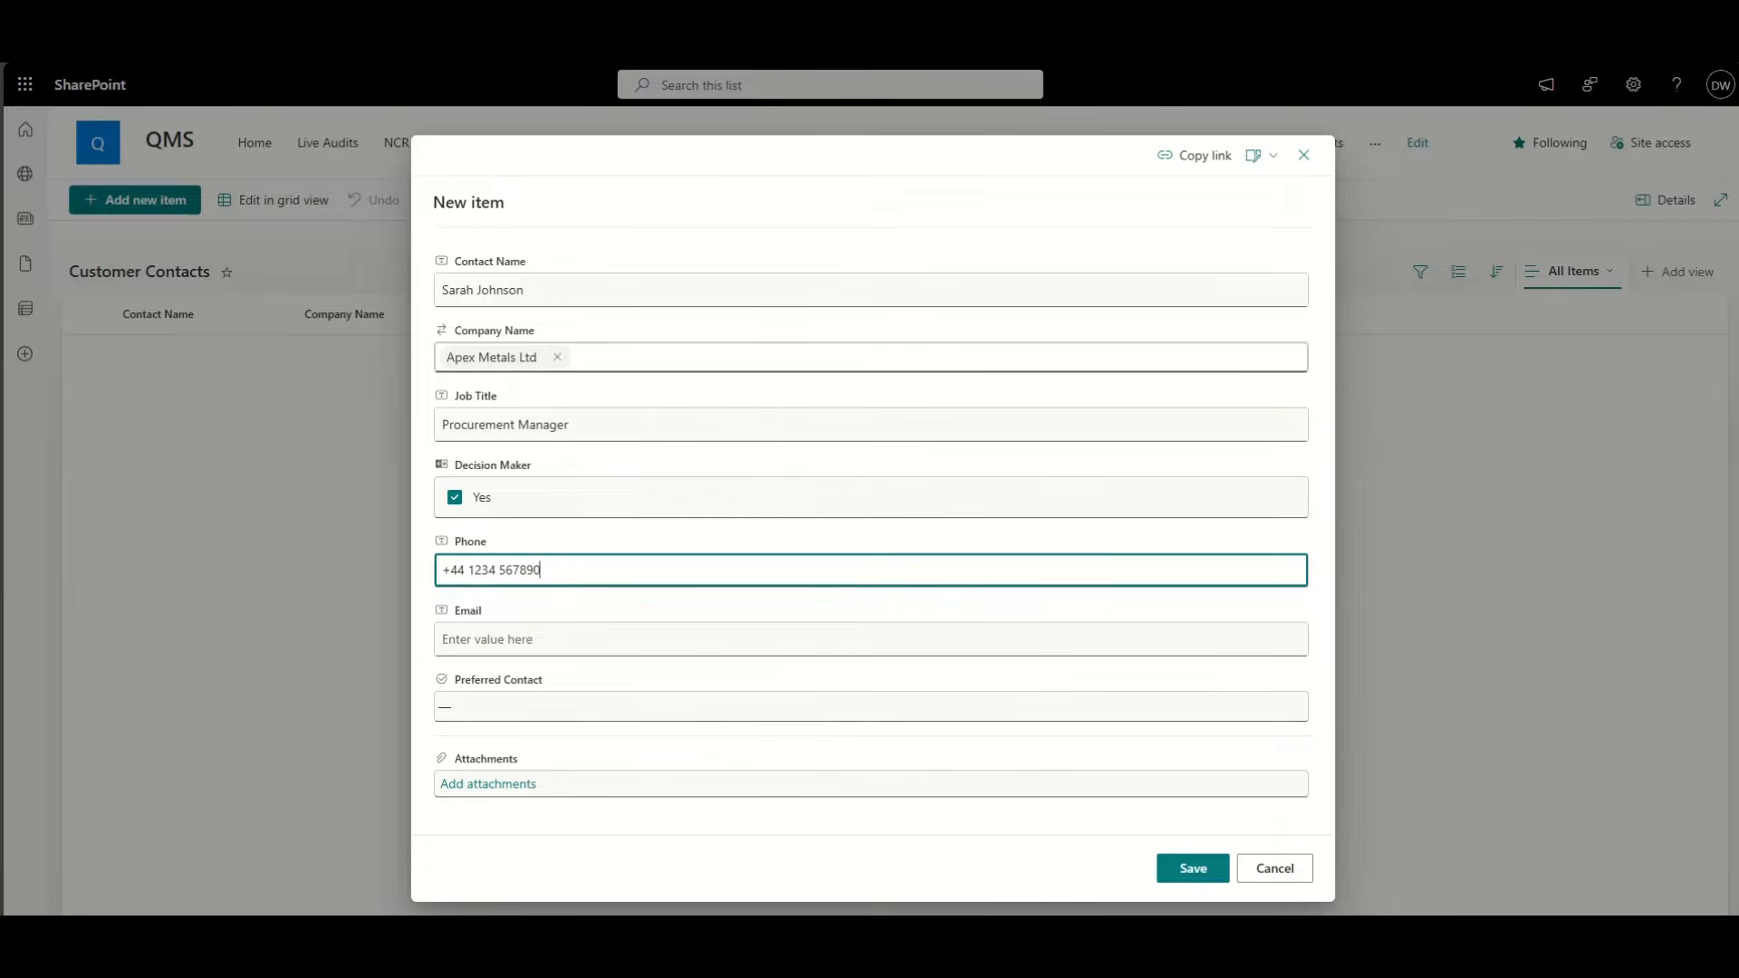
left_click(533, 639)
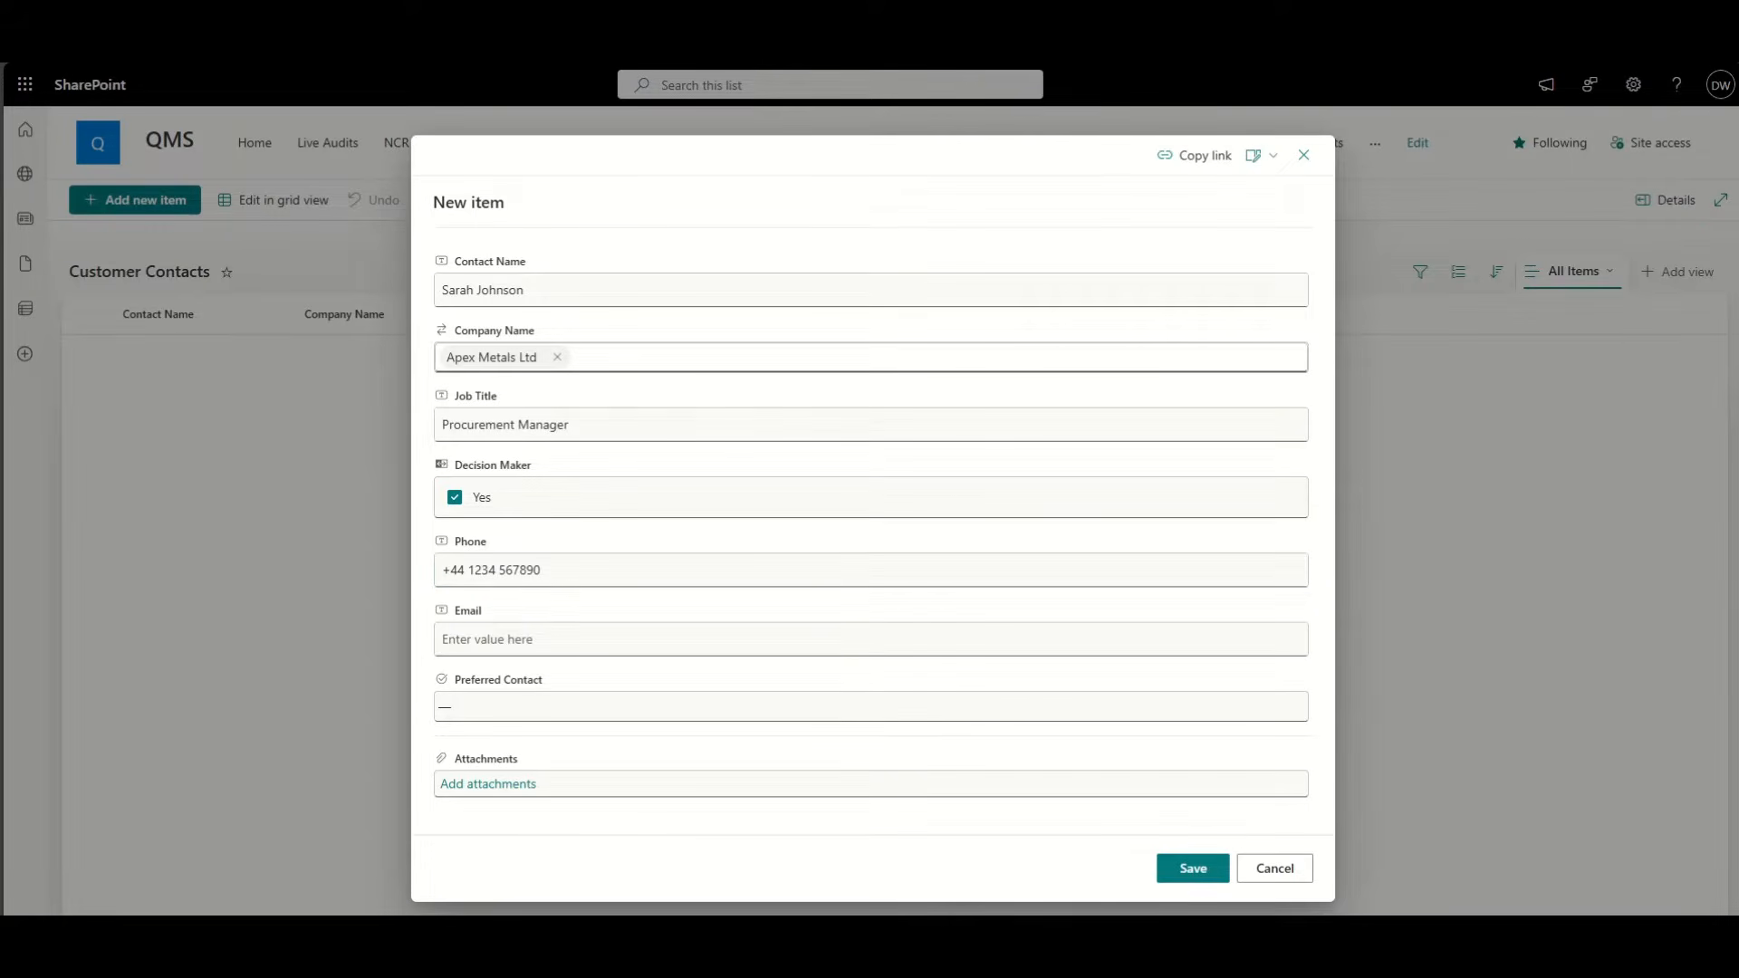
left_click(554, 634)
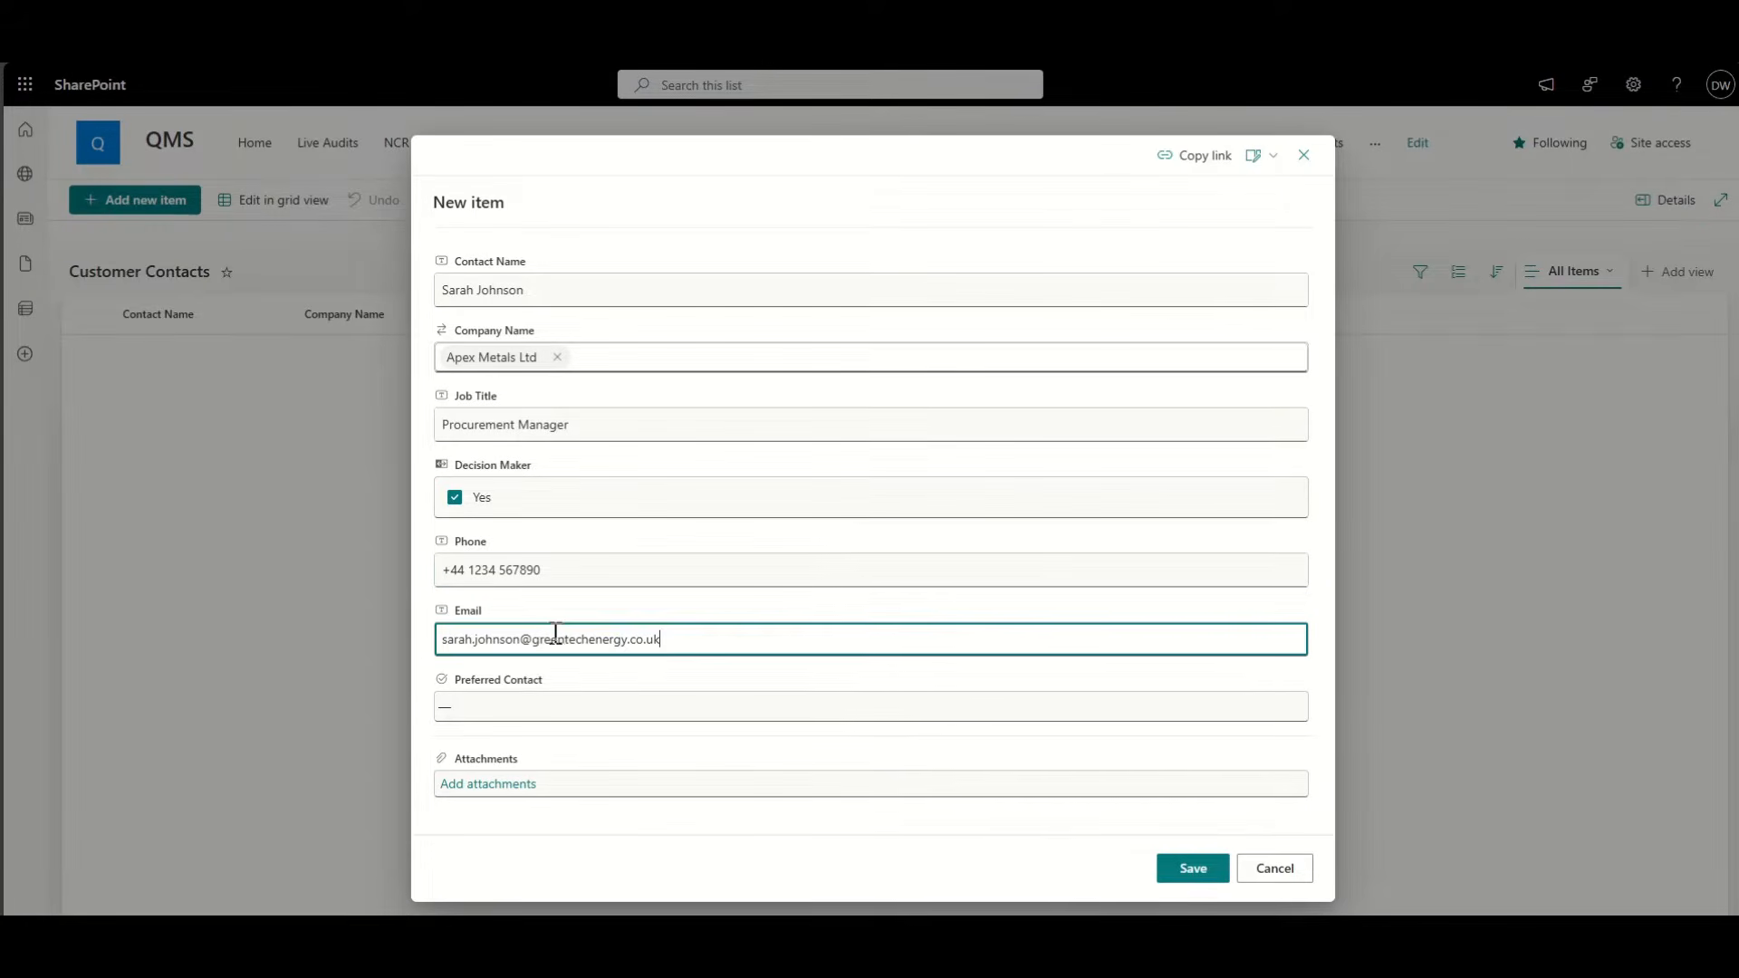
left_click(563, 707)
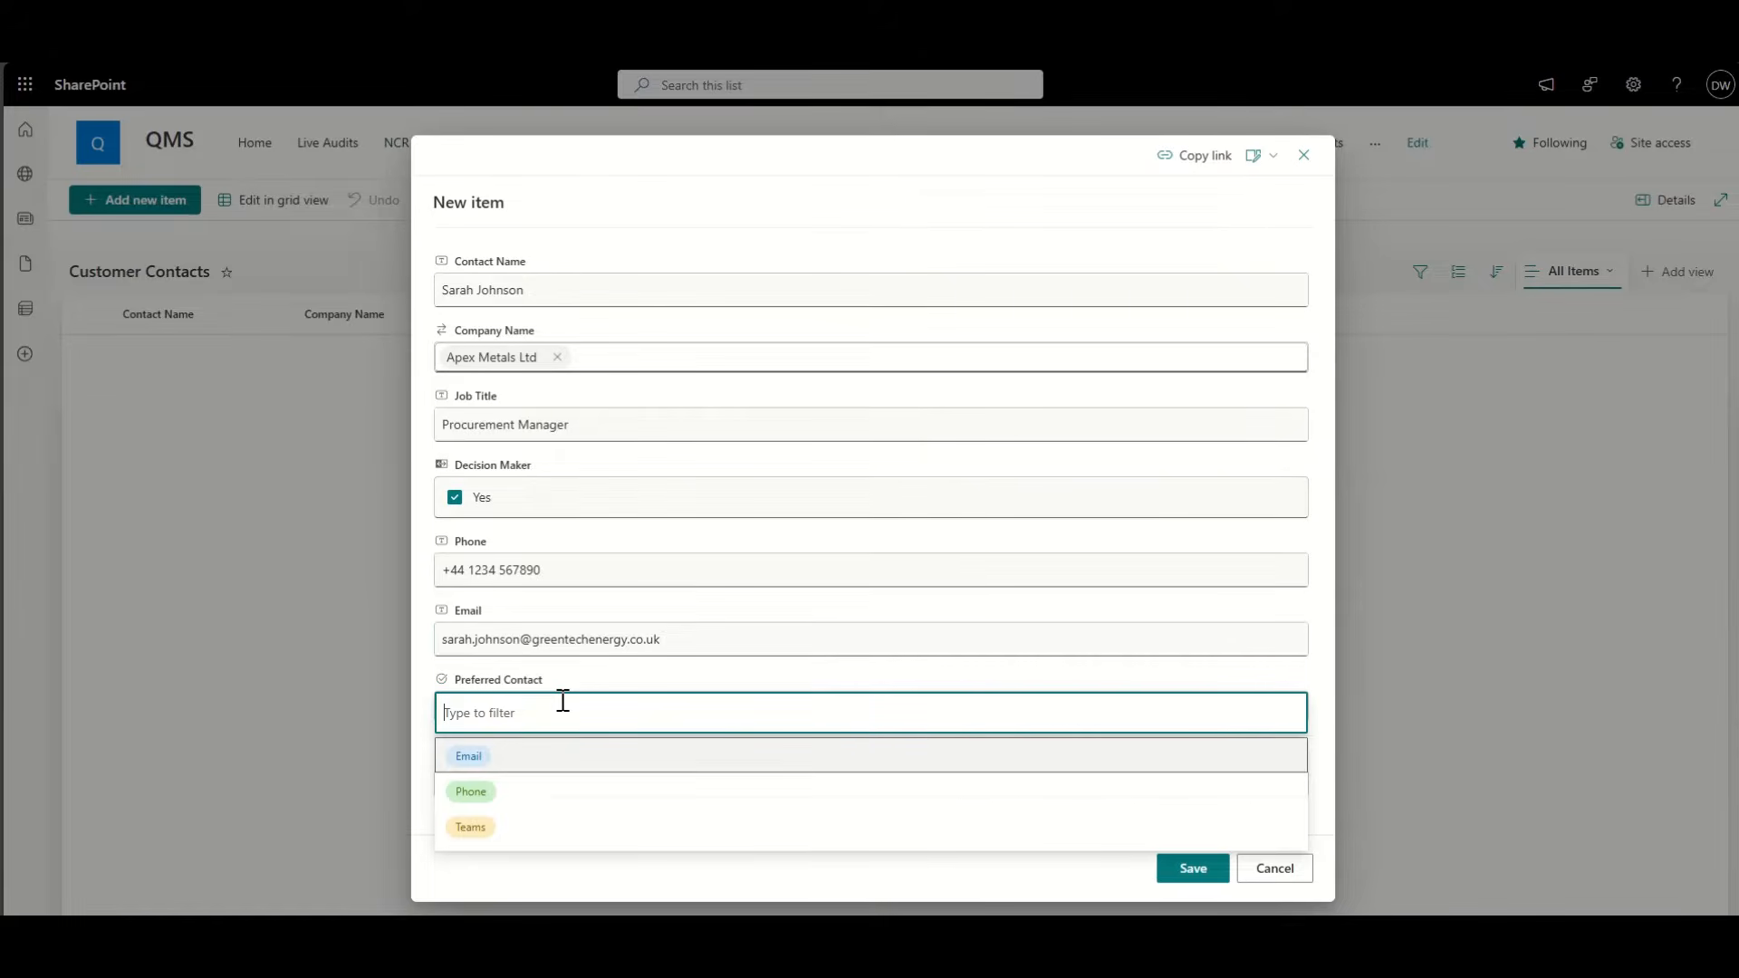
left_click(466, 757)
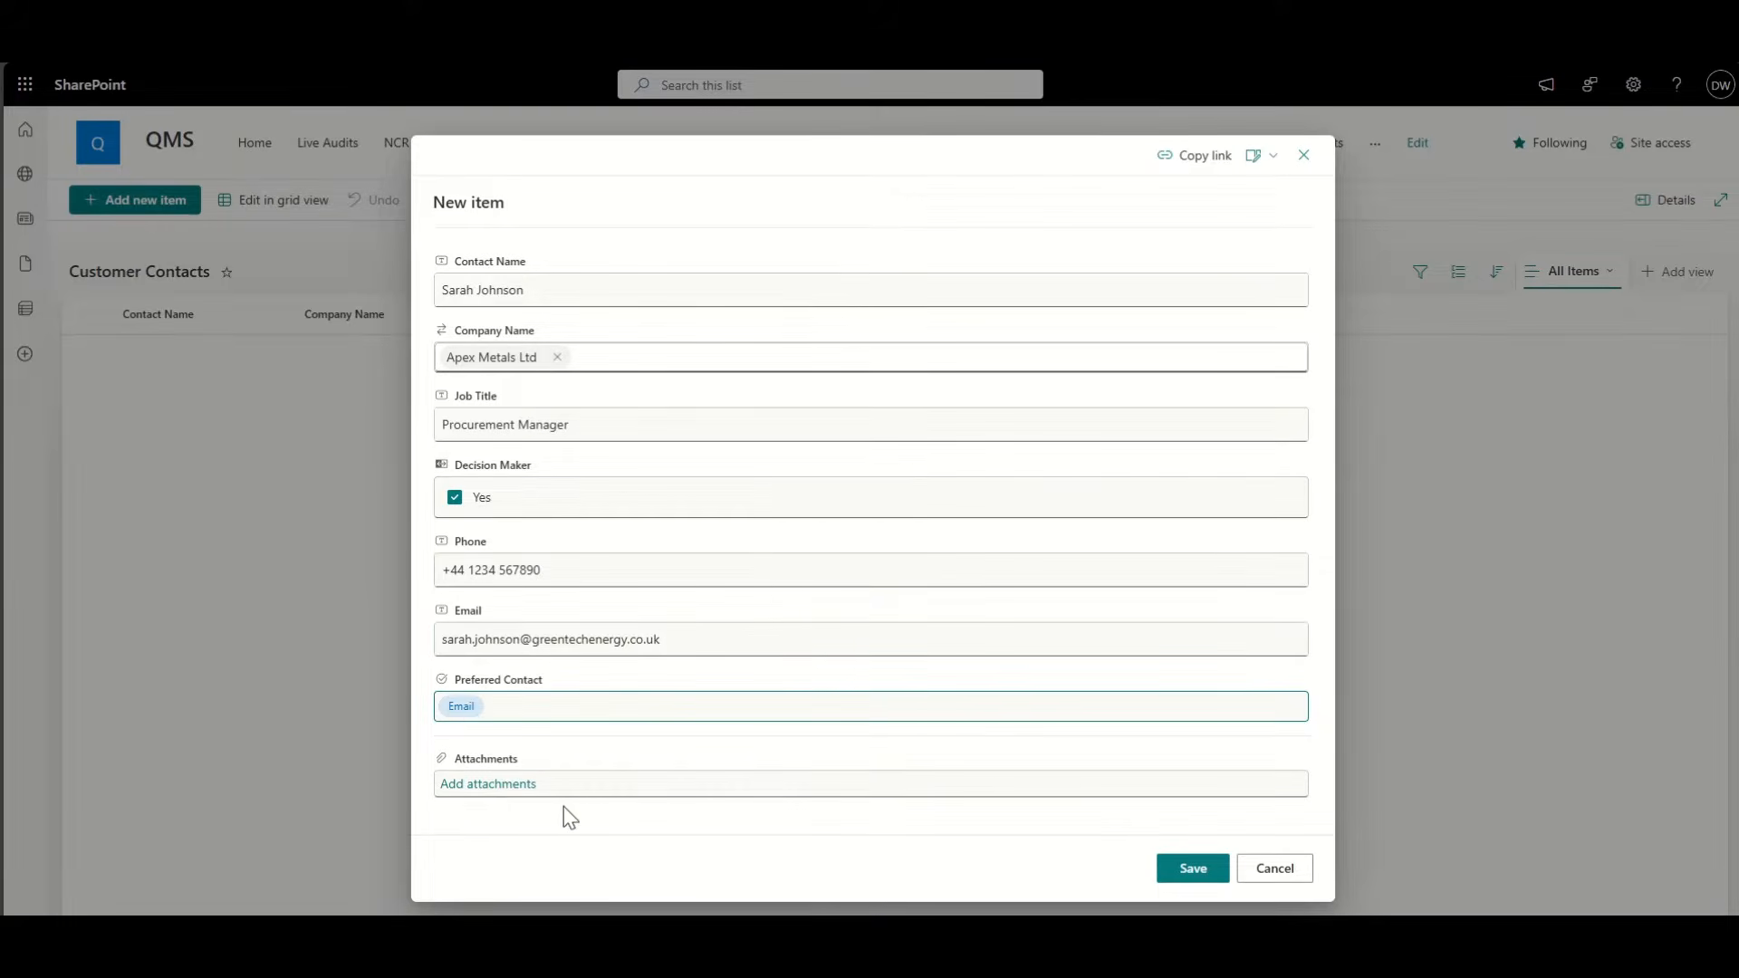
left_click(1212, 870)
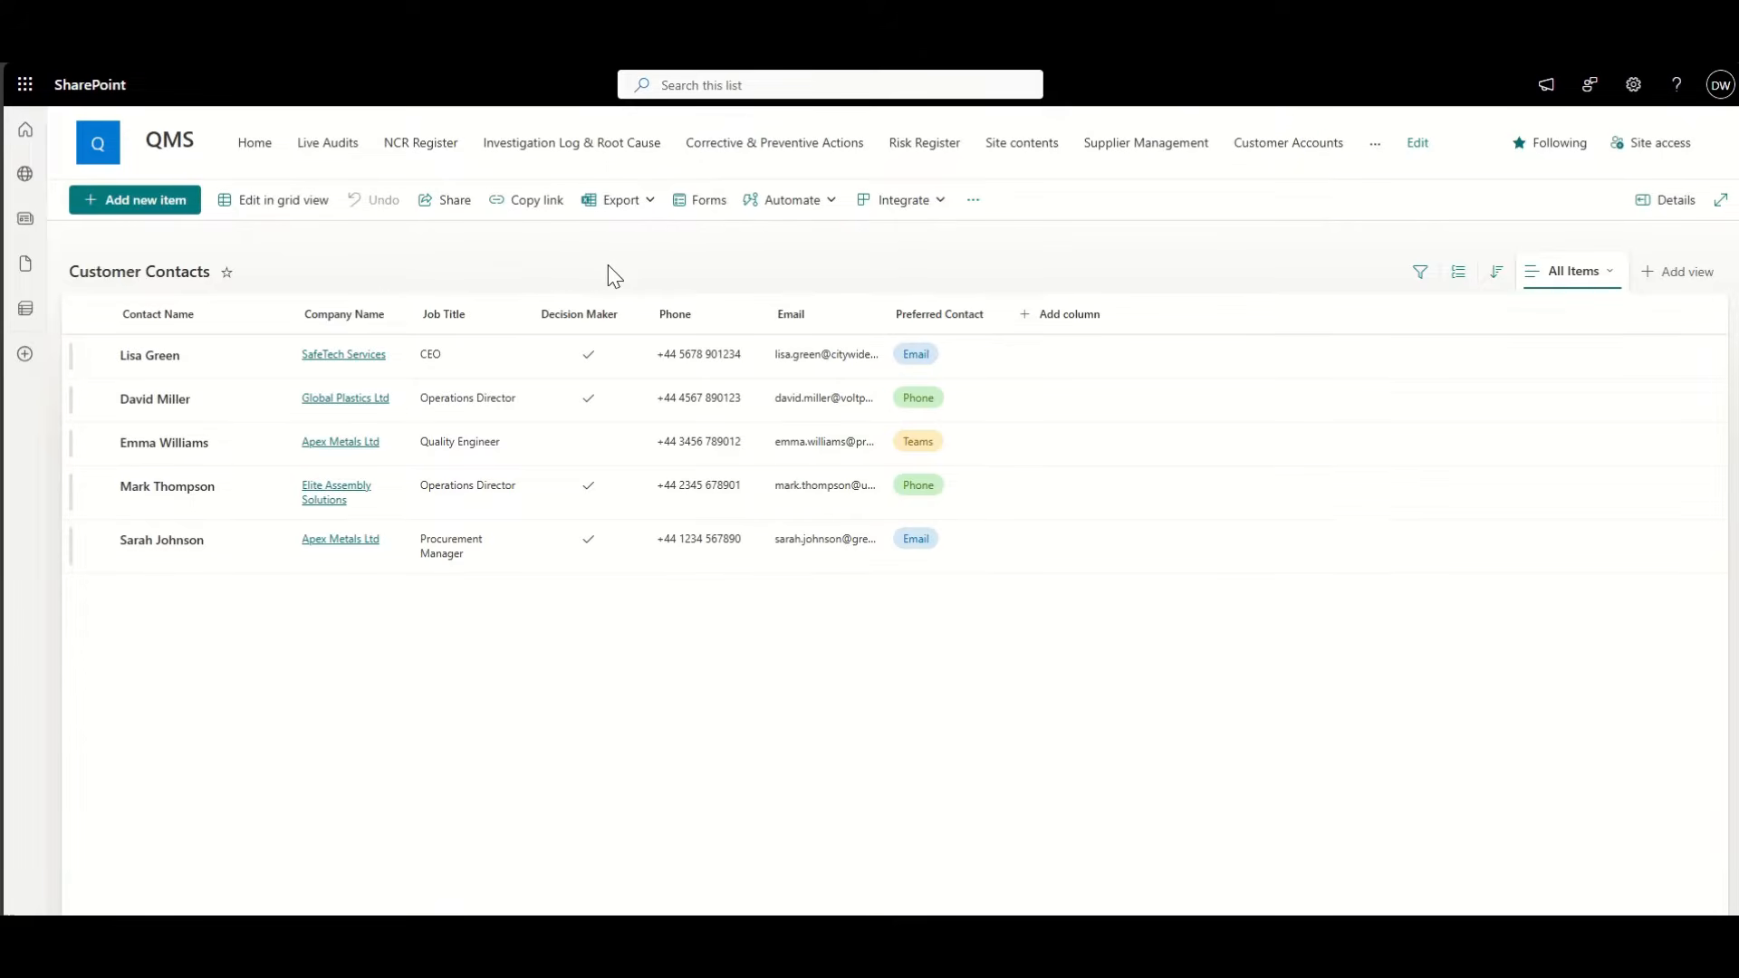
Step: Filter the Company Name column to Apex Metals Ltd only
left_click(382, 317)
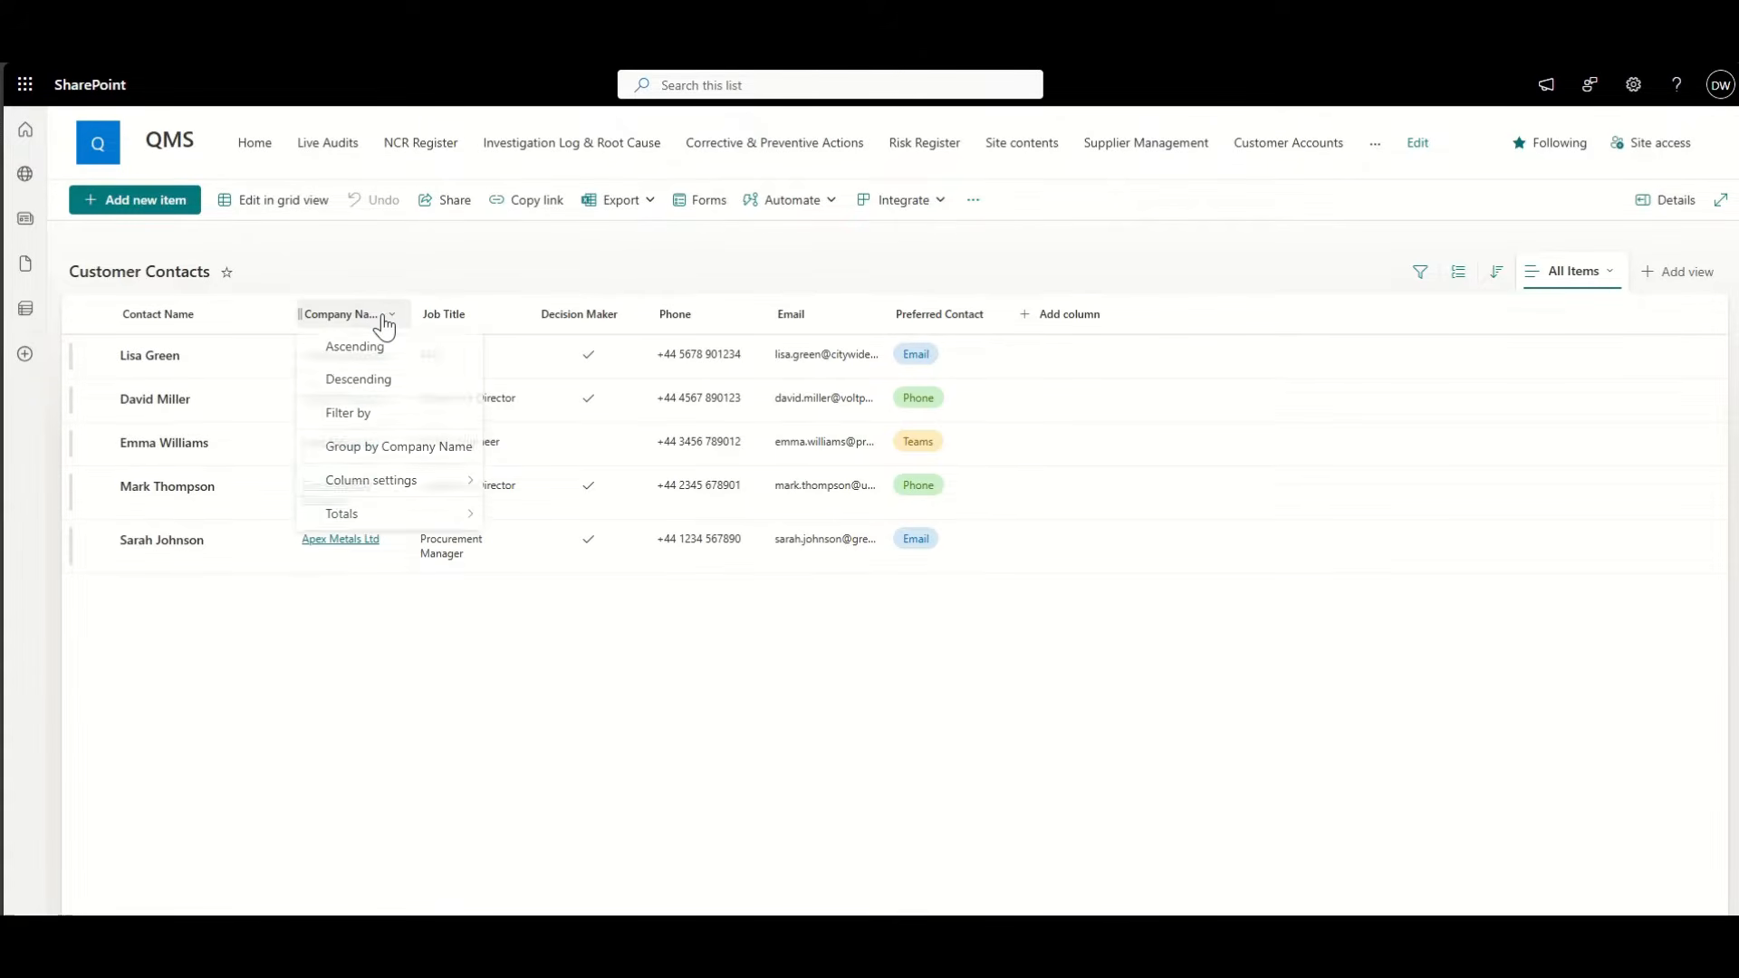
left_click(384, 416)
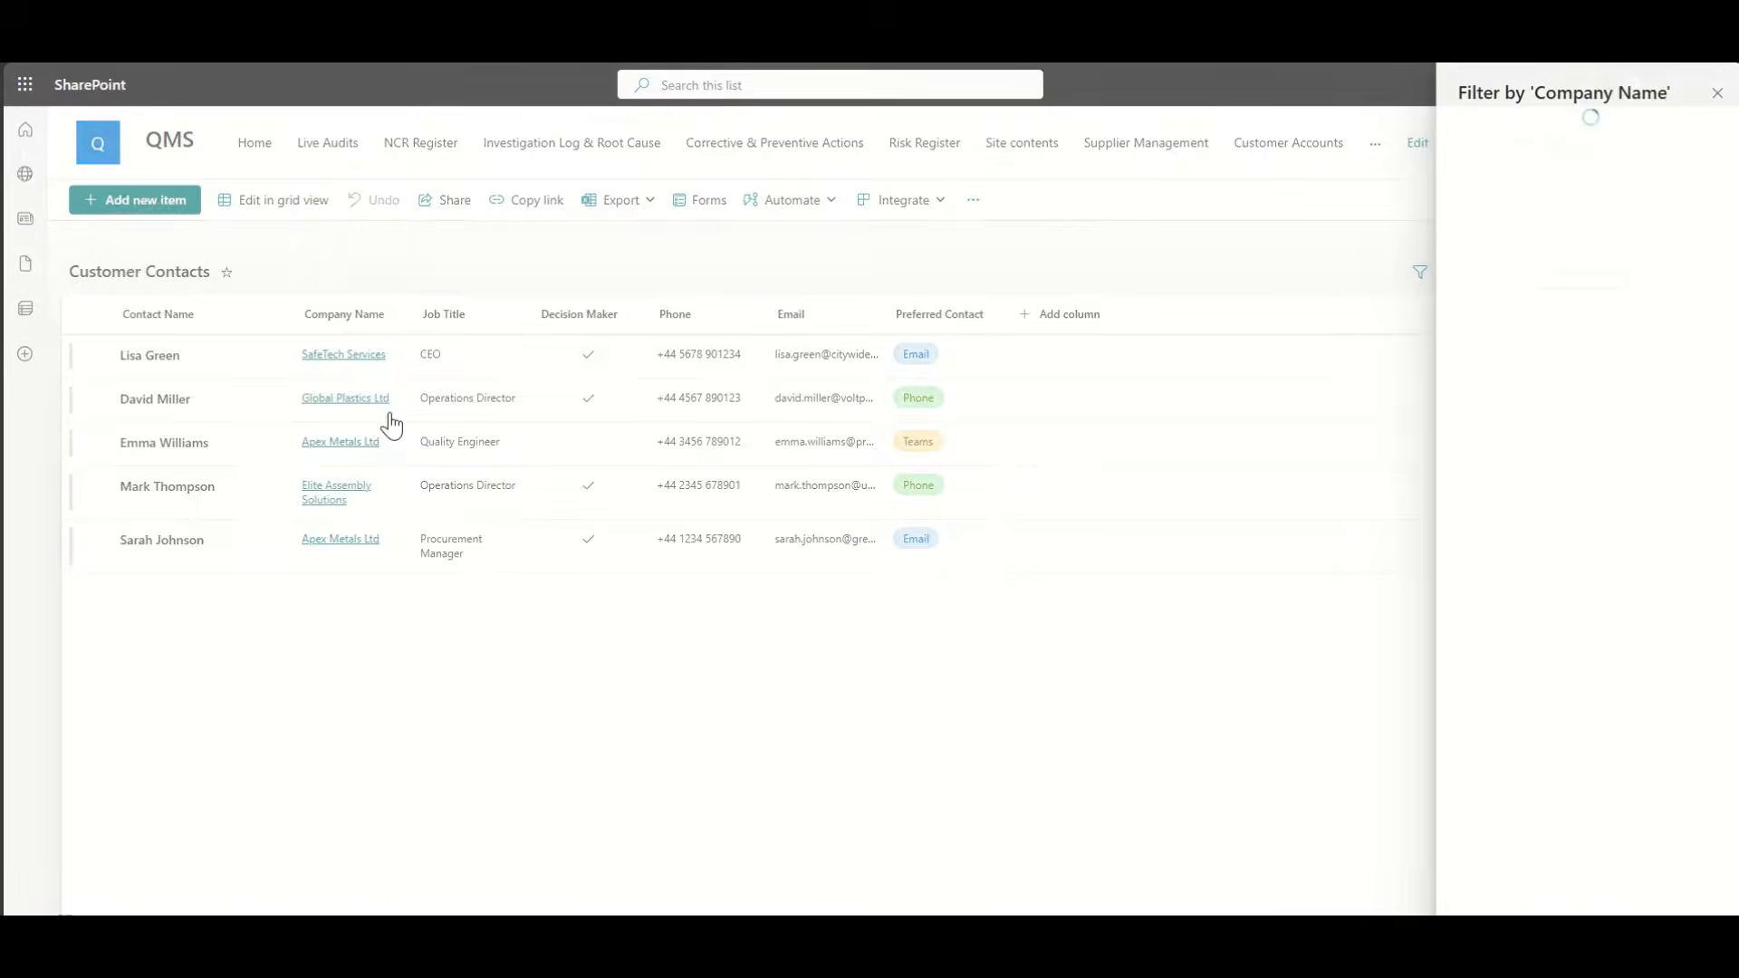
left_click(1470, 123)
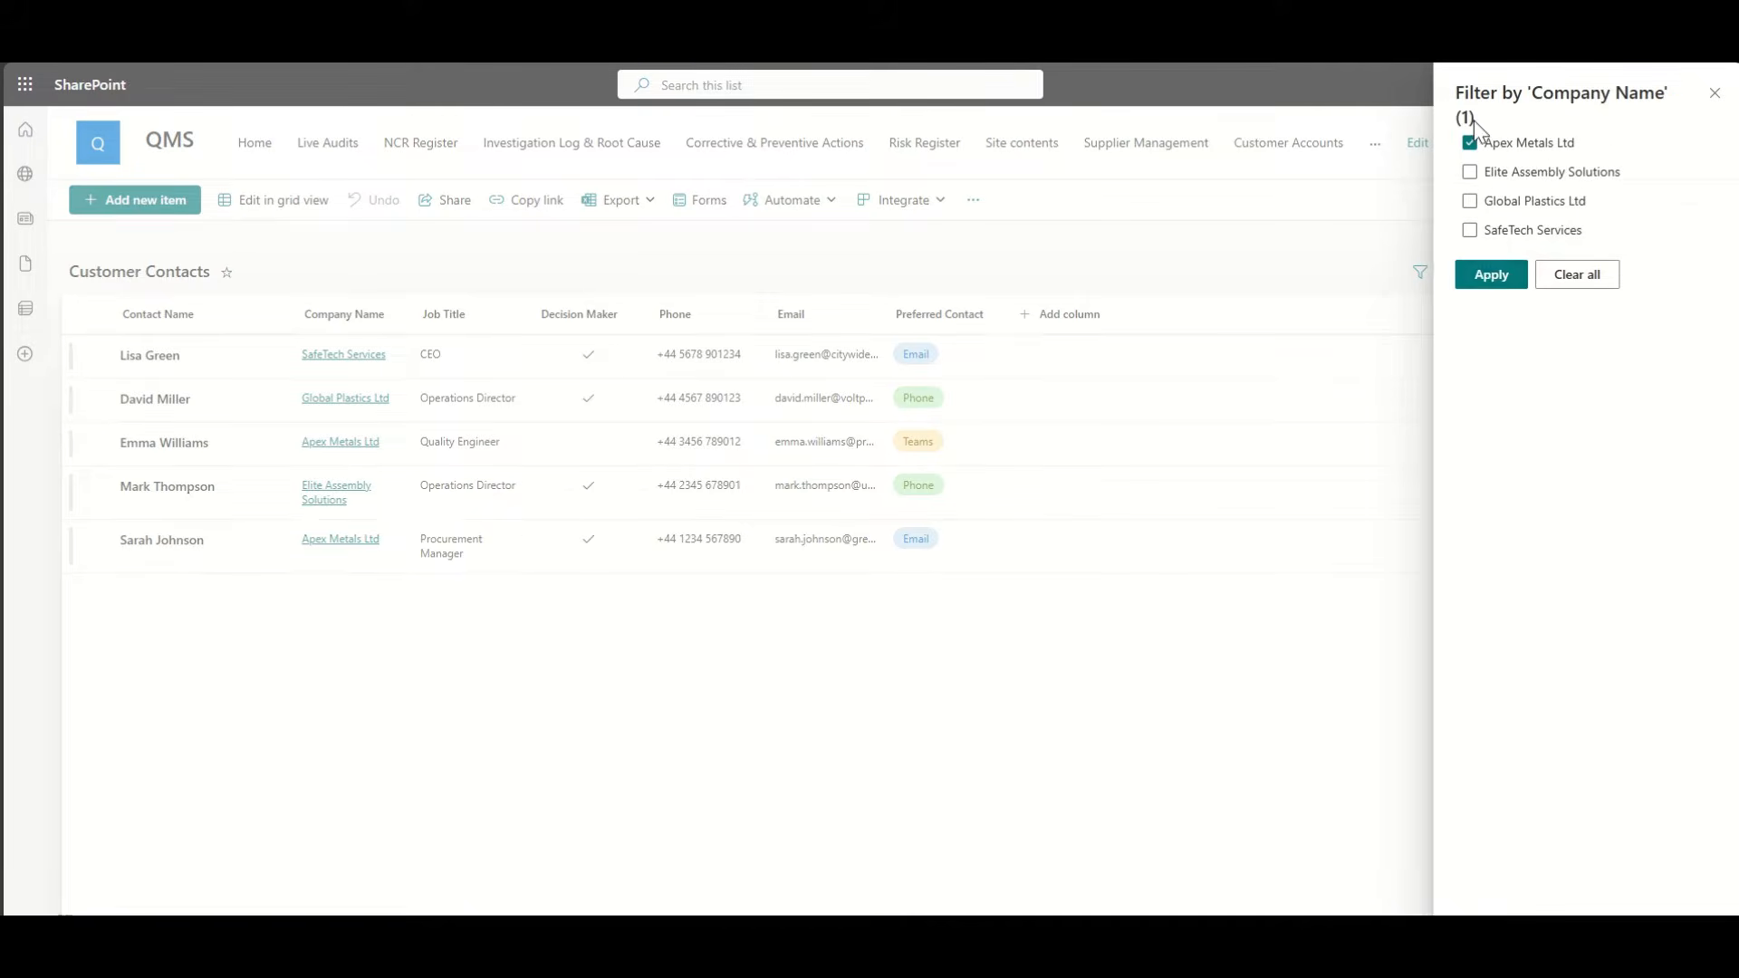
left_click(1489, 272)
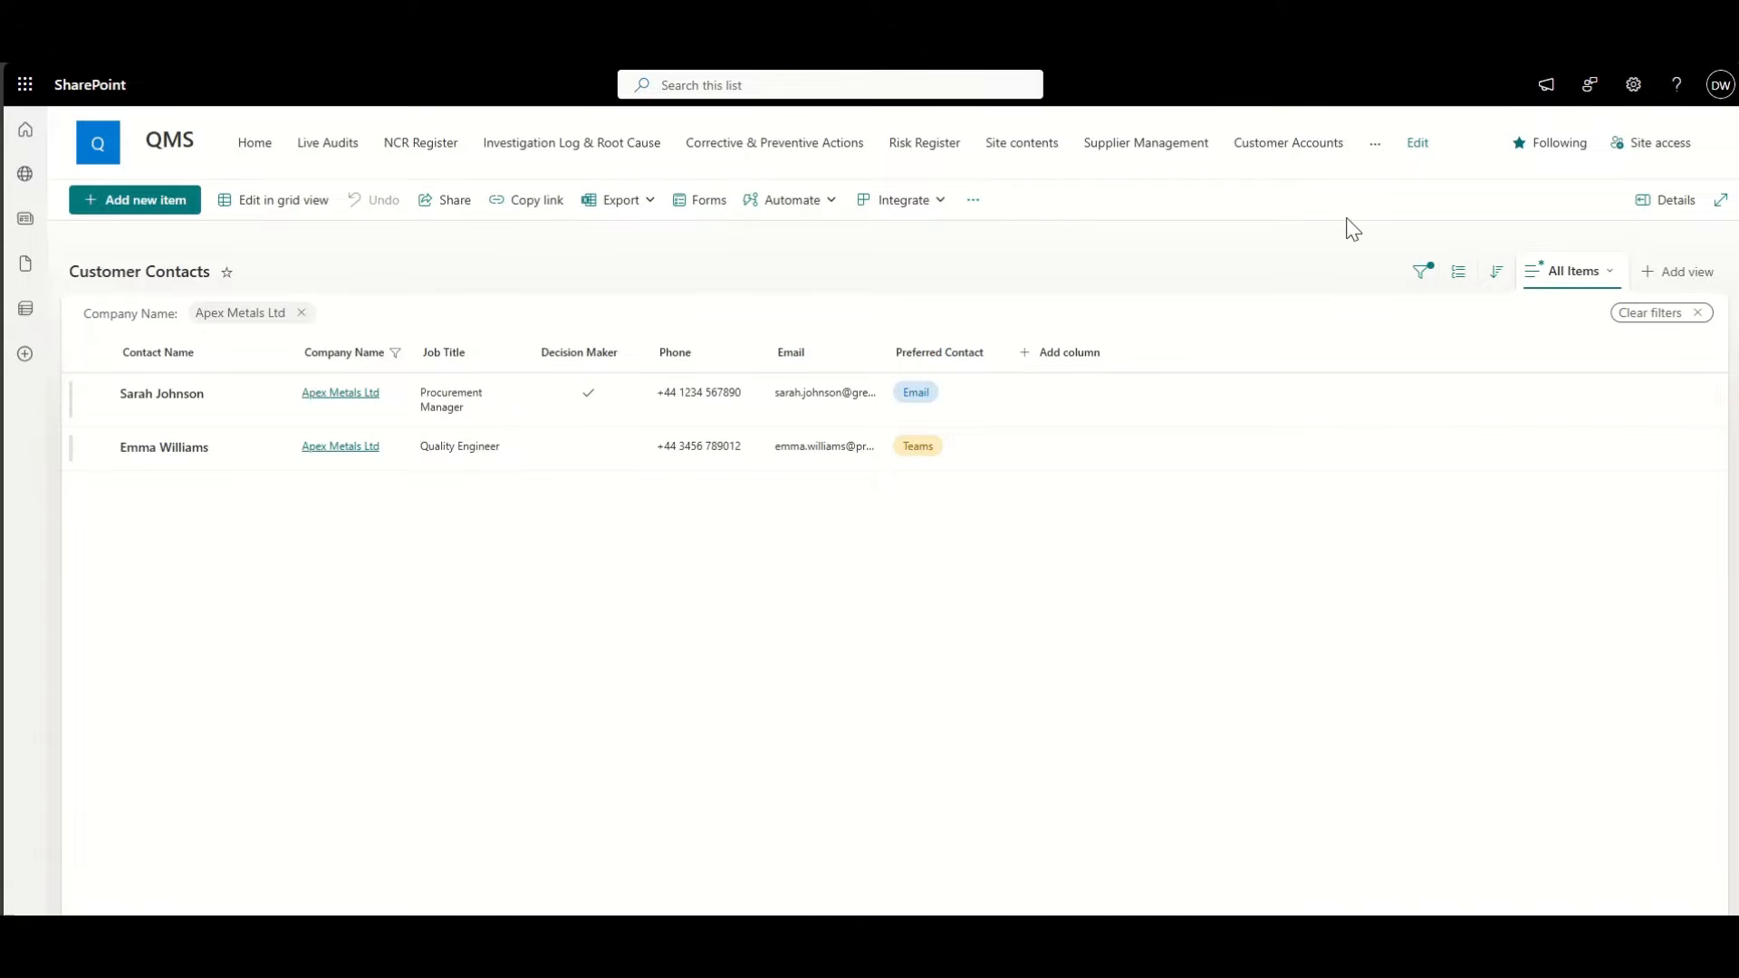
Step: From Site contents, start creating a new blank list
left_click(1032, 143)
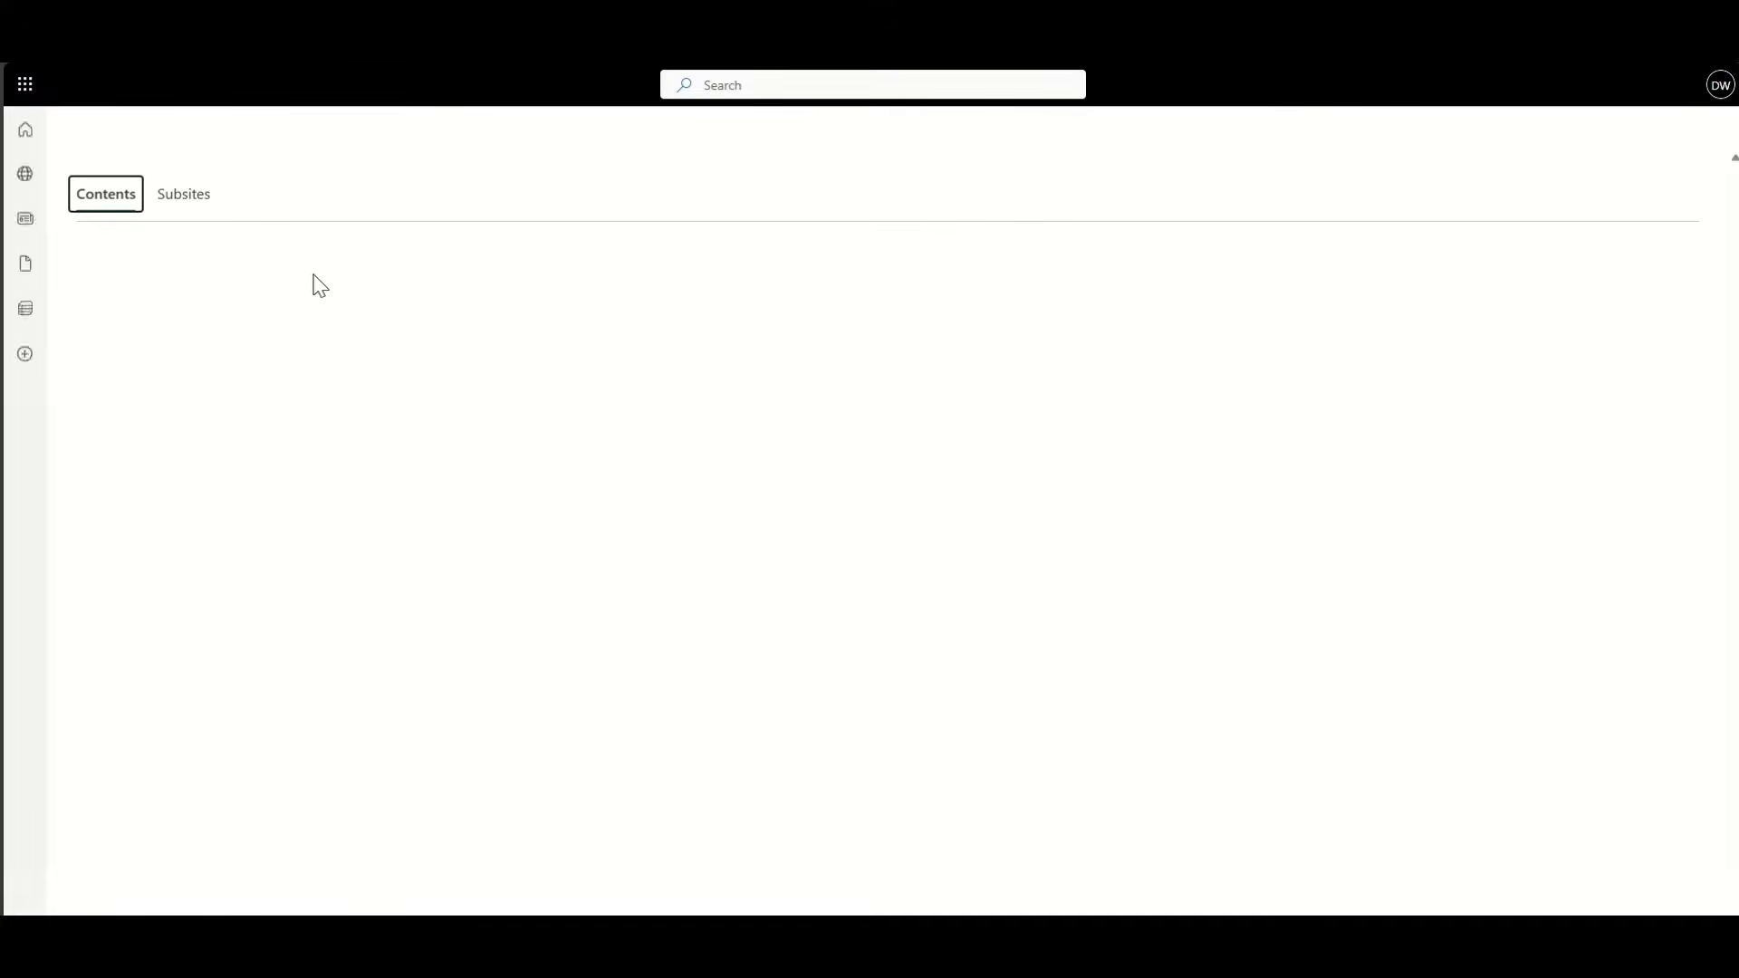
left_click(123, 201)
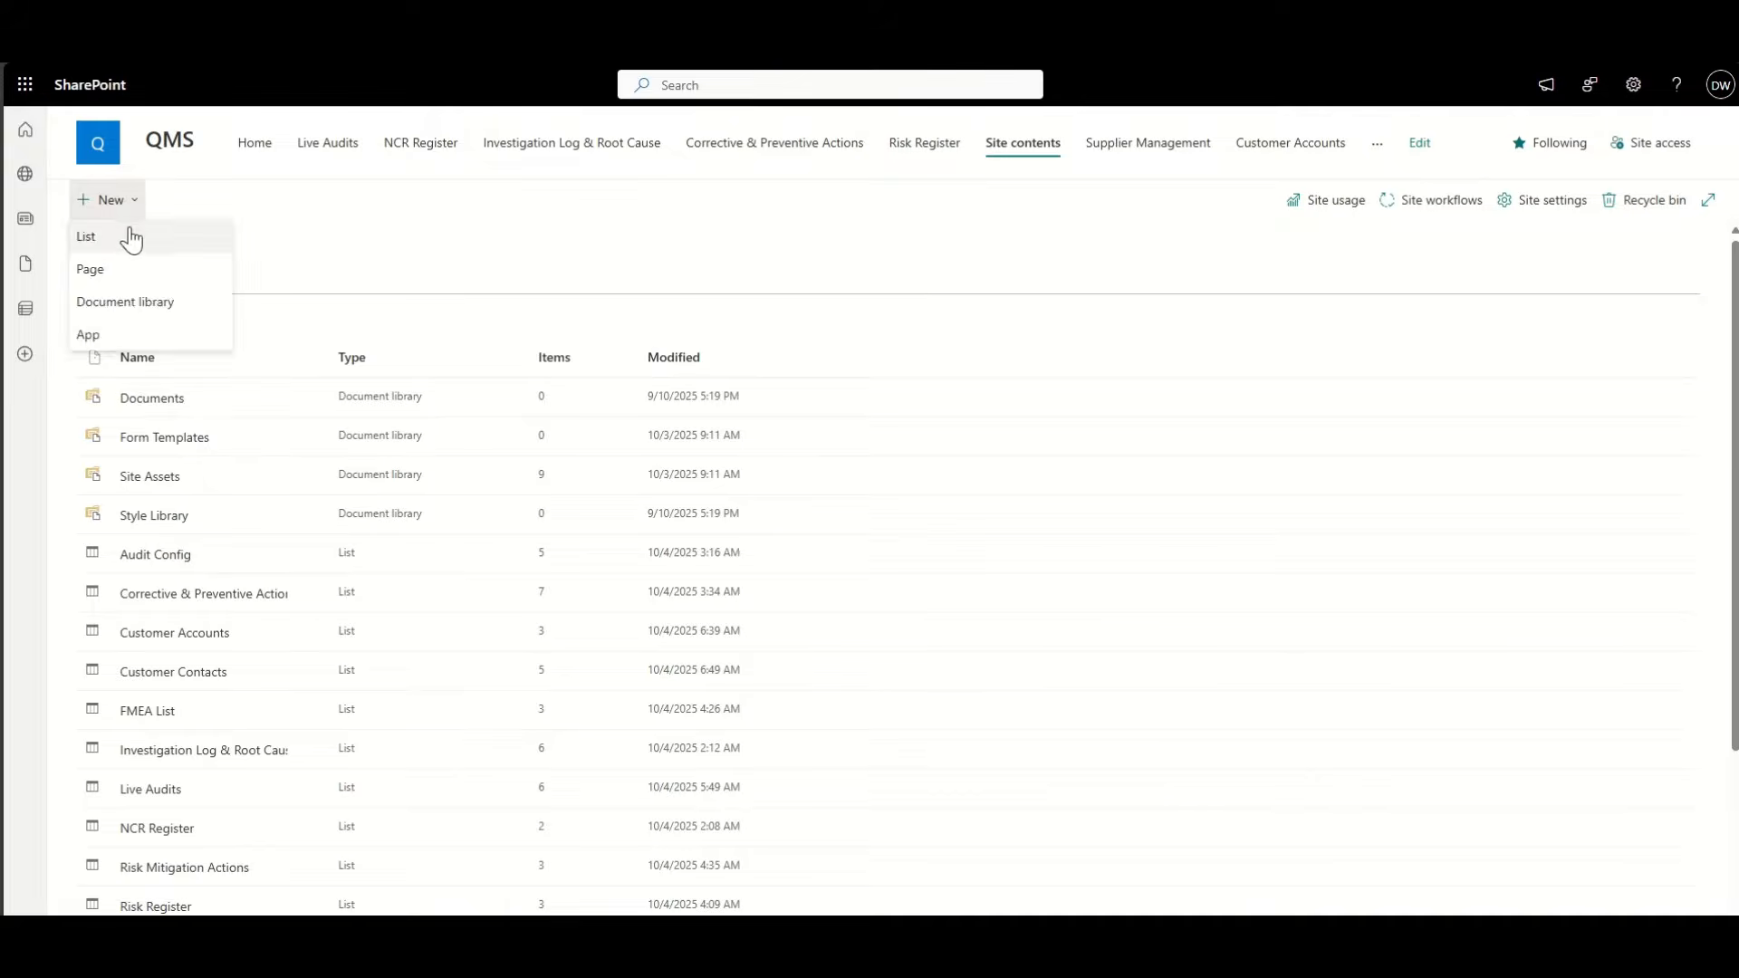
left_click(131, 238)
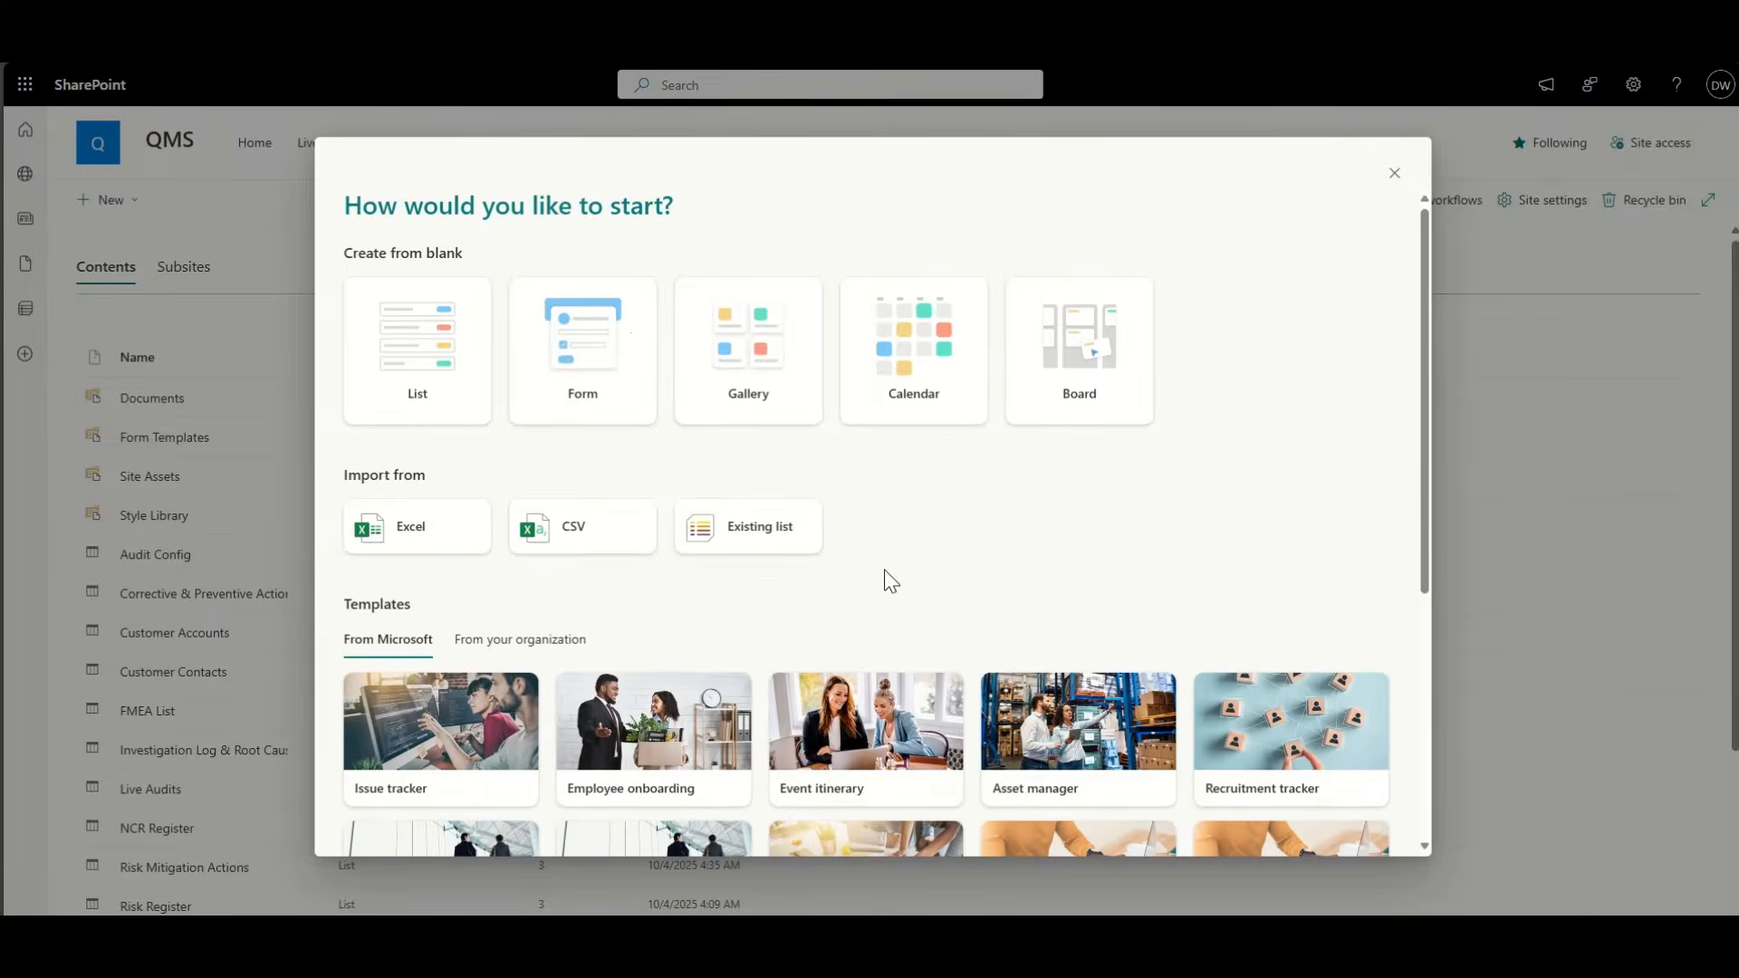
scroll(887, 580, "down", 2)
scroll(873, 486, "down", 2)
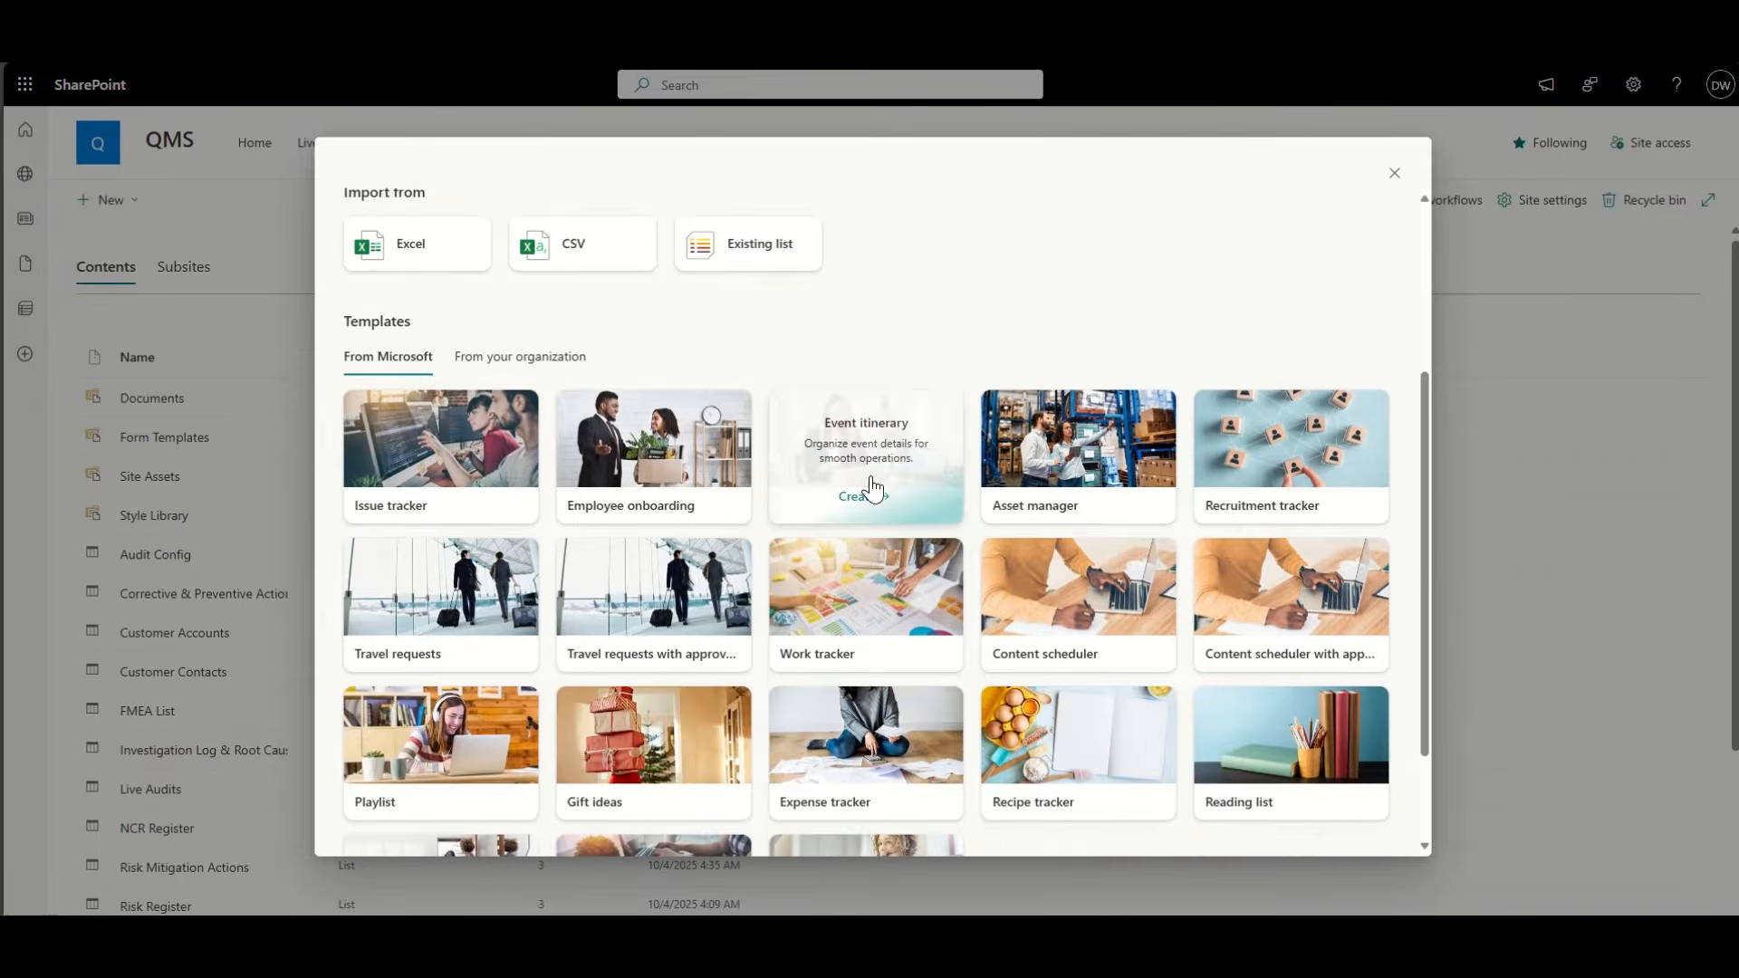
scroll(968, 338, "down", 2)
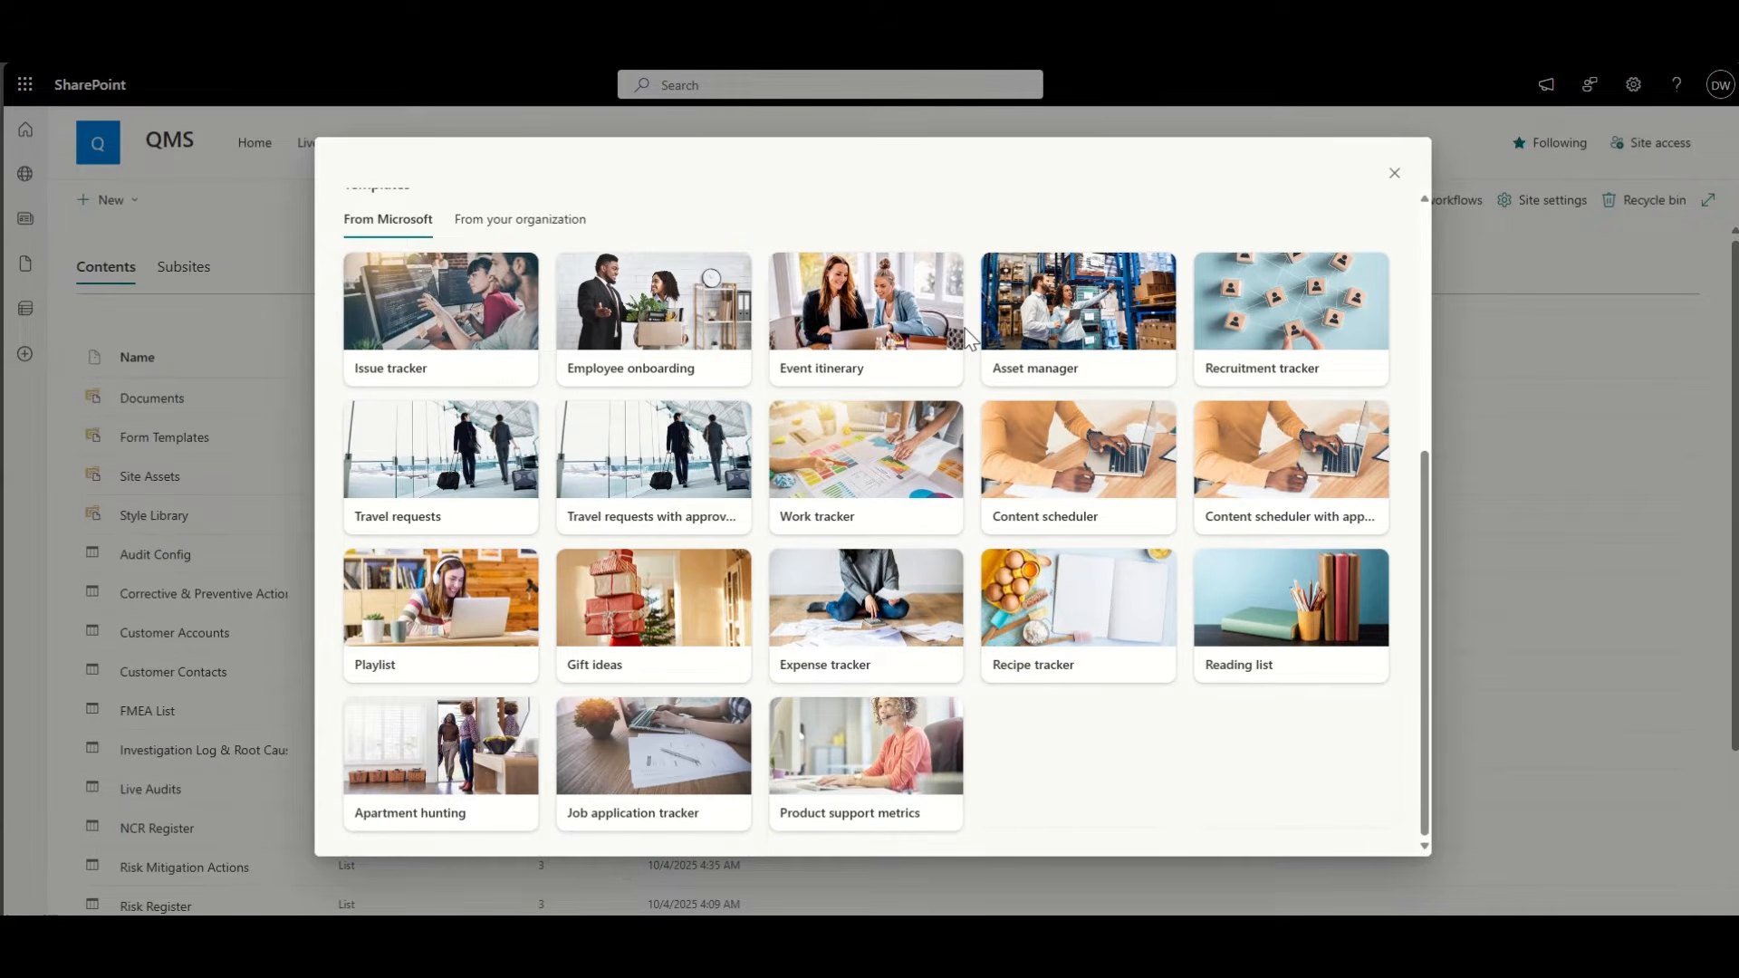
scroll(969, 338, "up", 5)
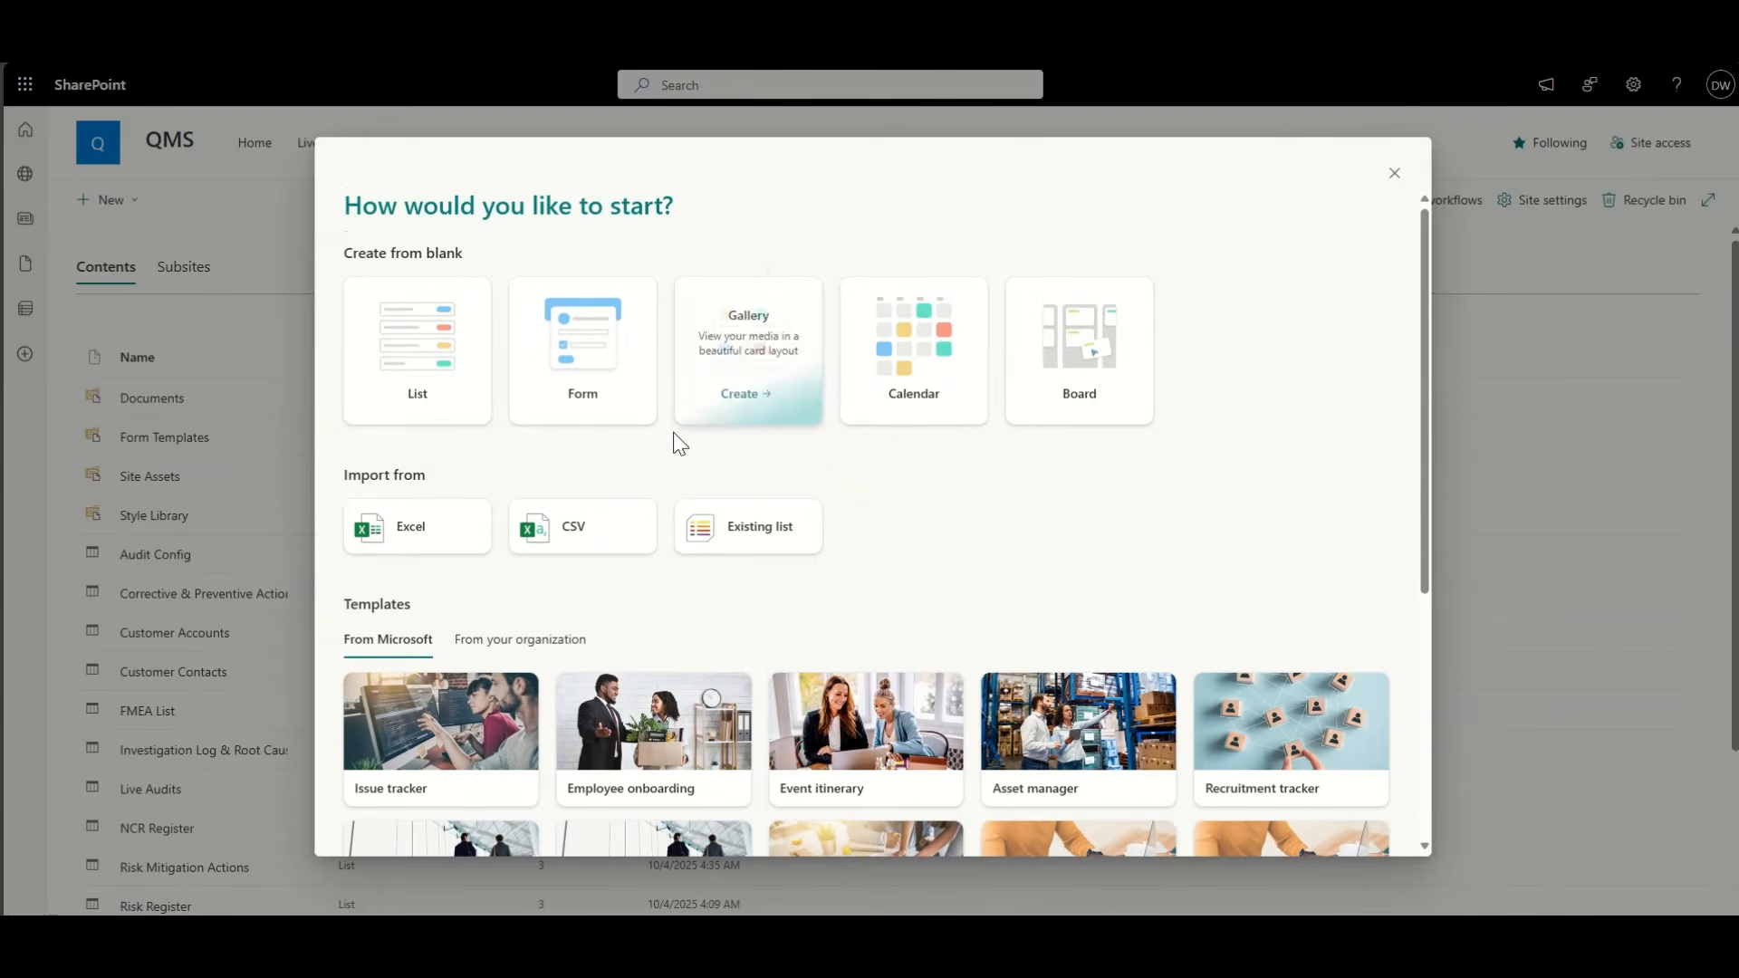
left_click(424, 349)
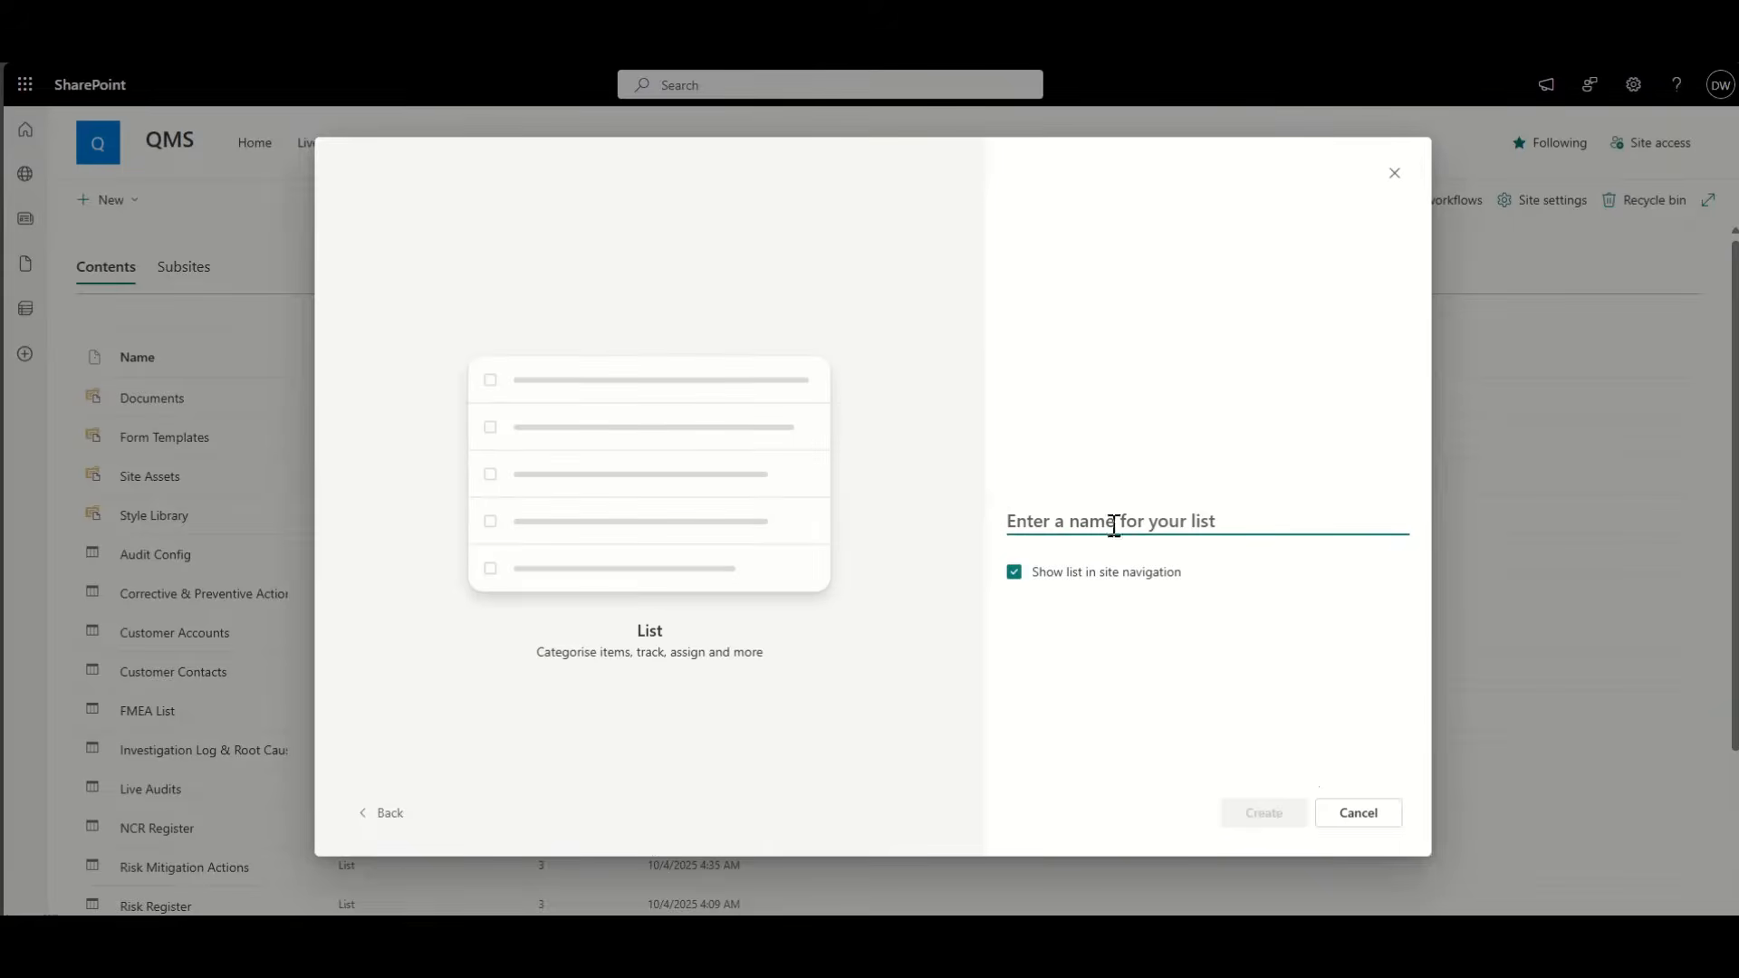
Step: Name the list 'Activities', correcting the misspelling, and create it
type("Activites")
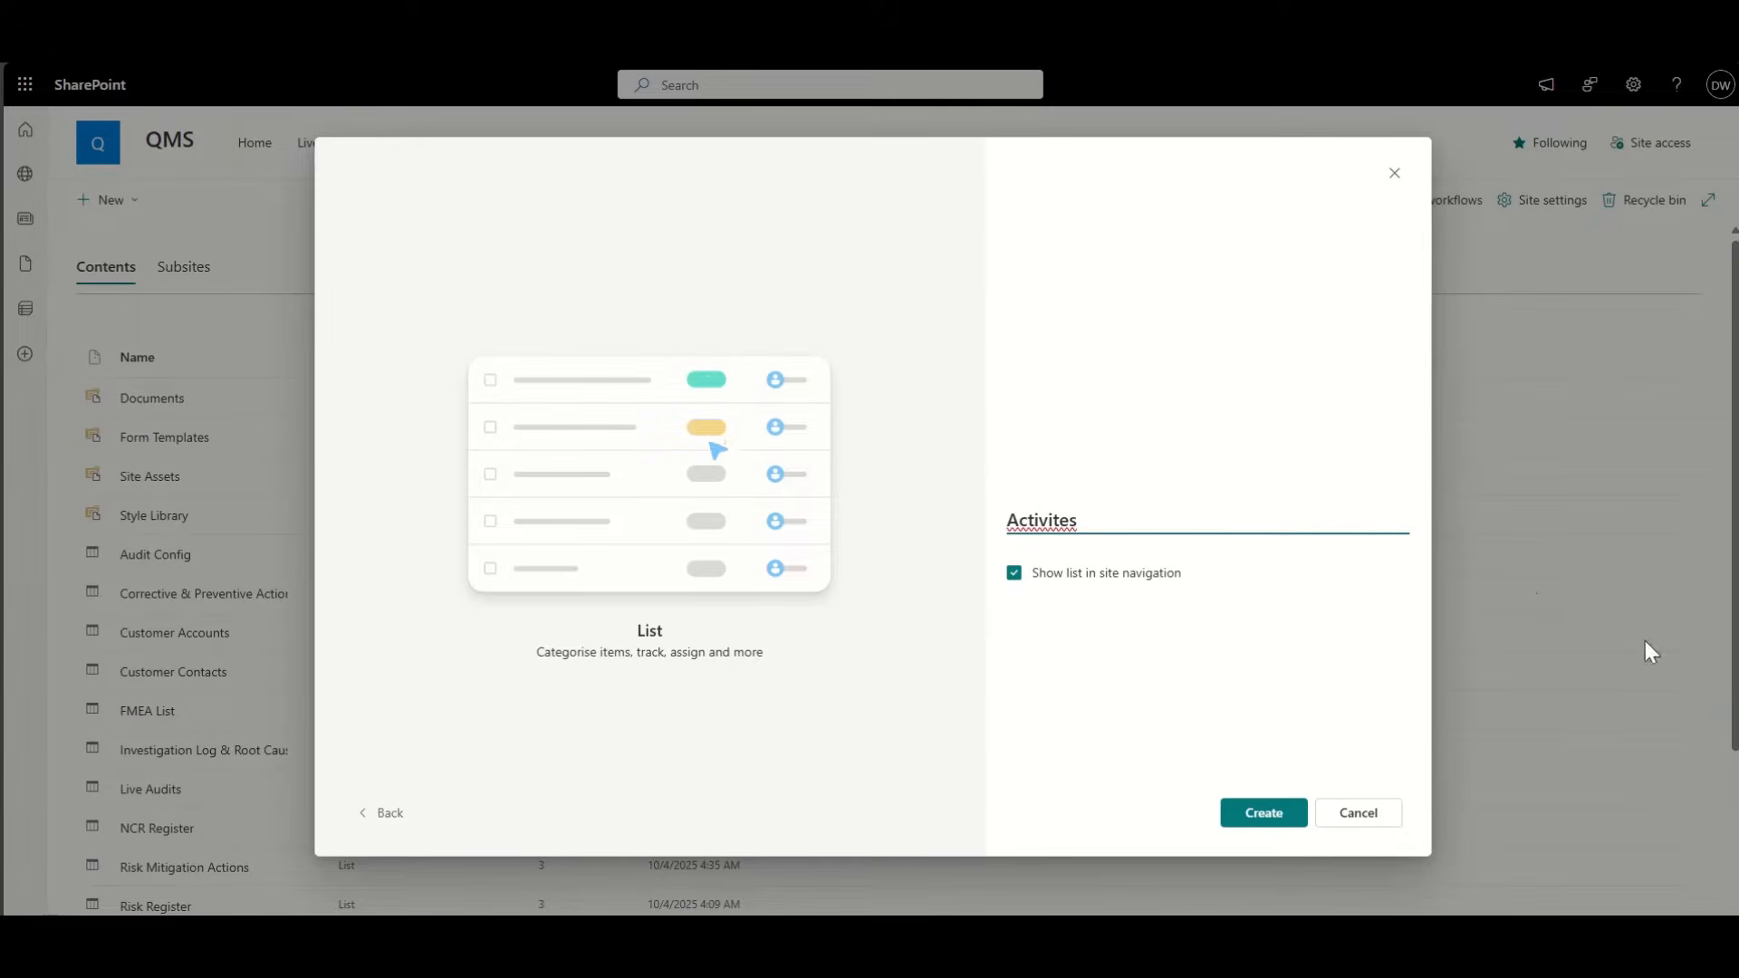
right_click(1056, 529)
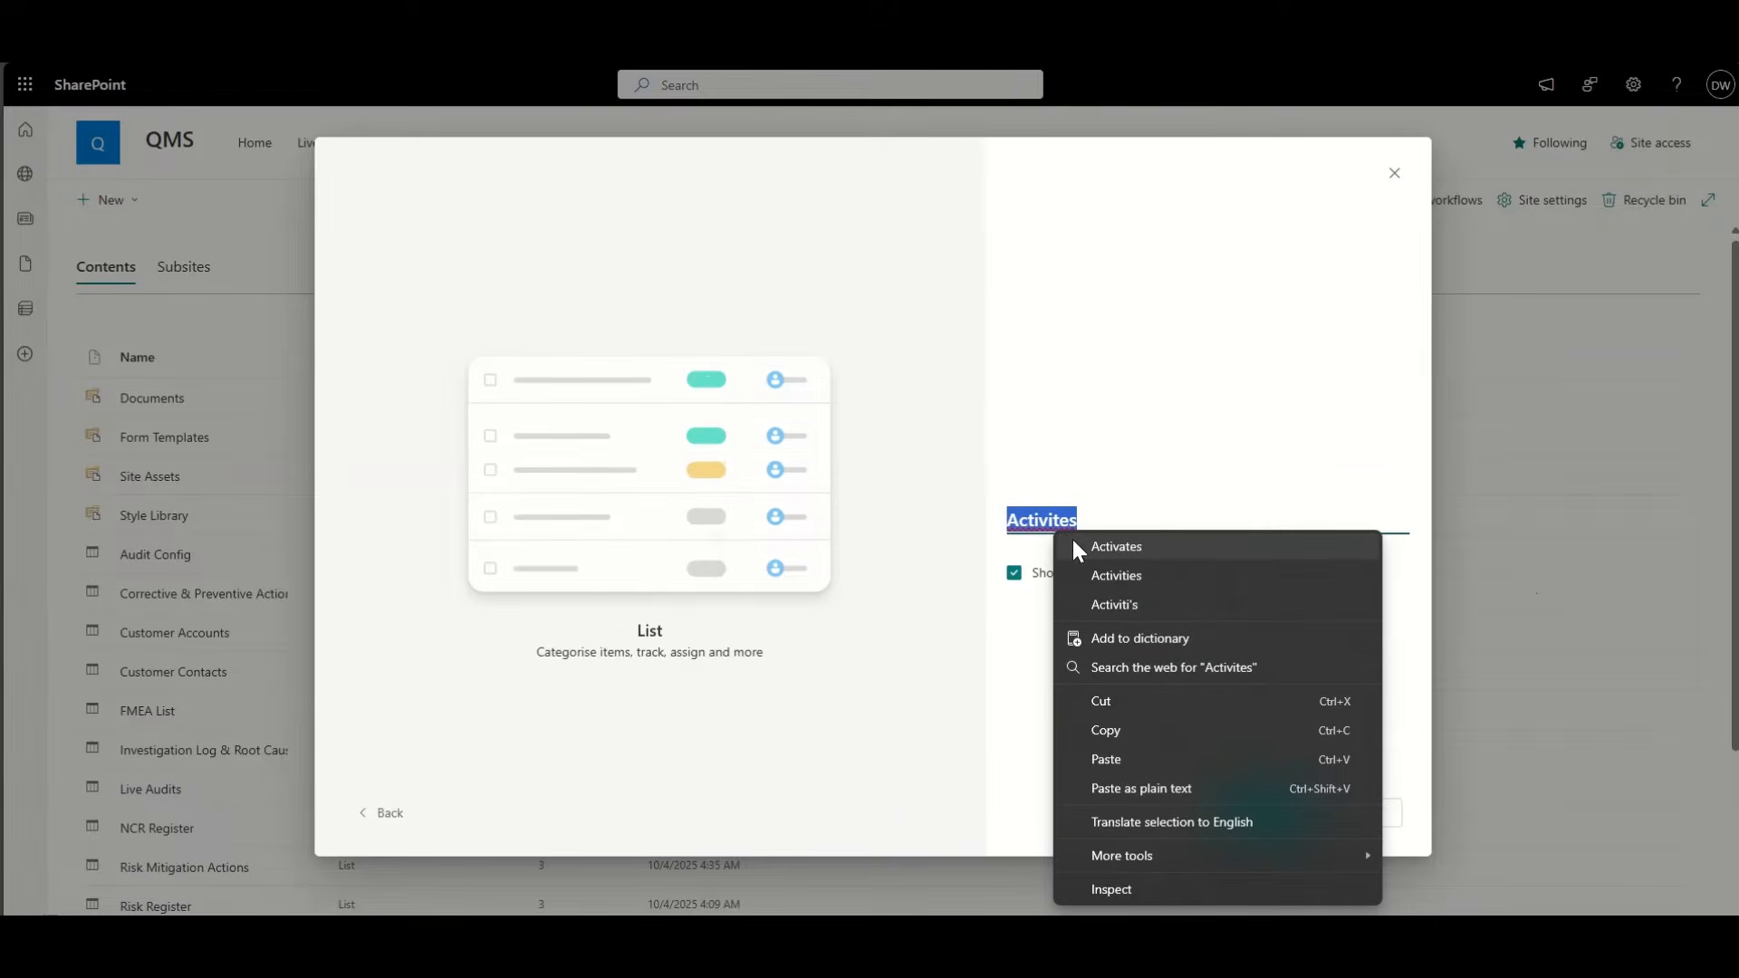
left_click(1100, 547)
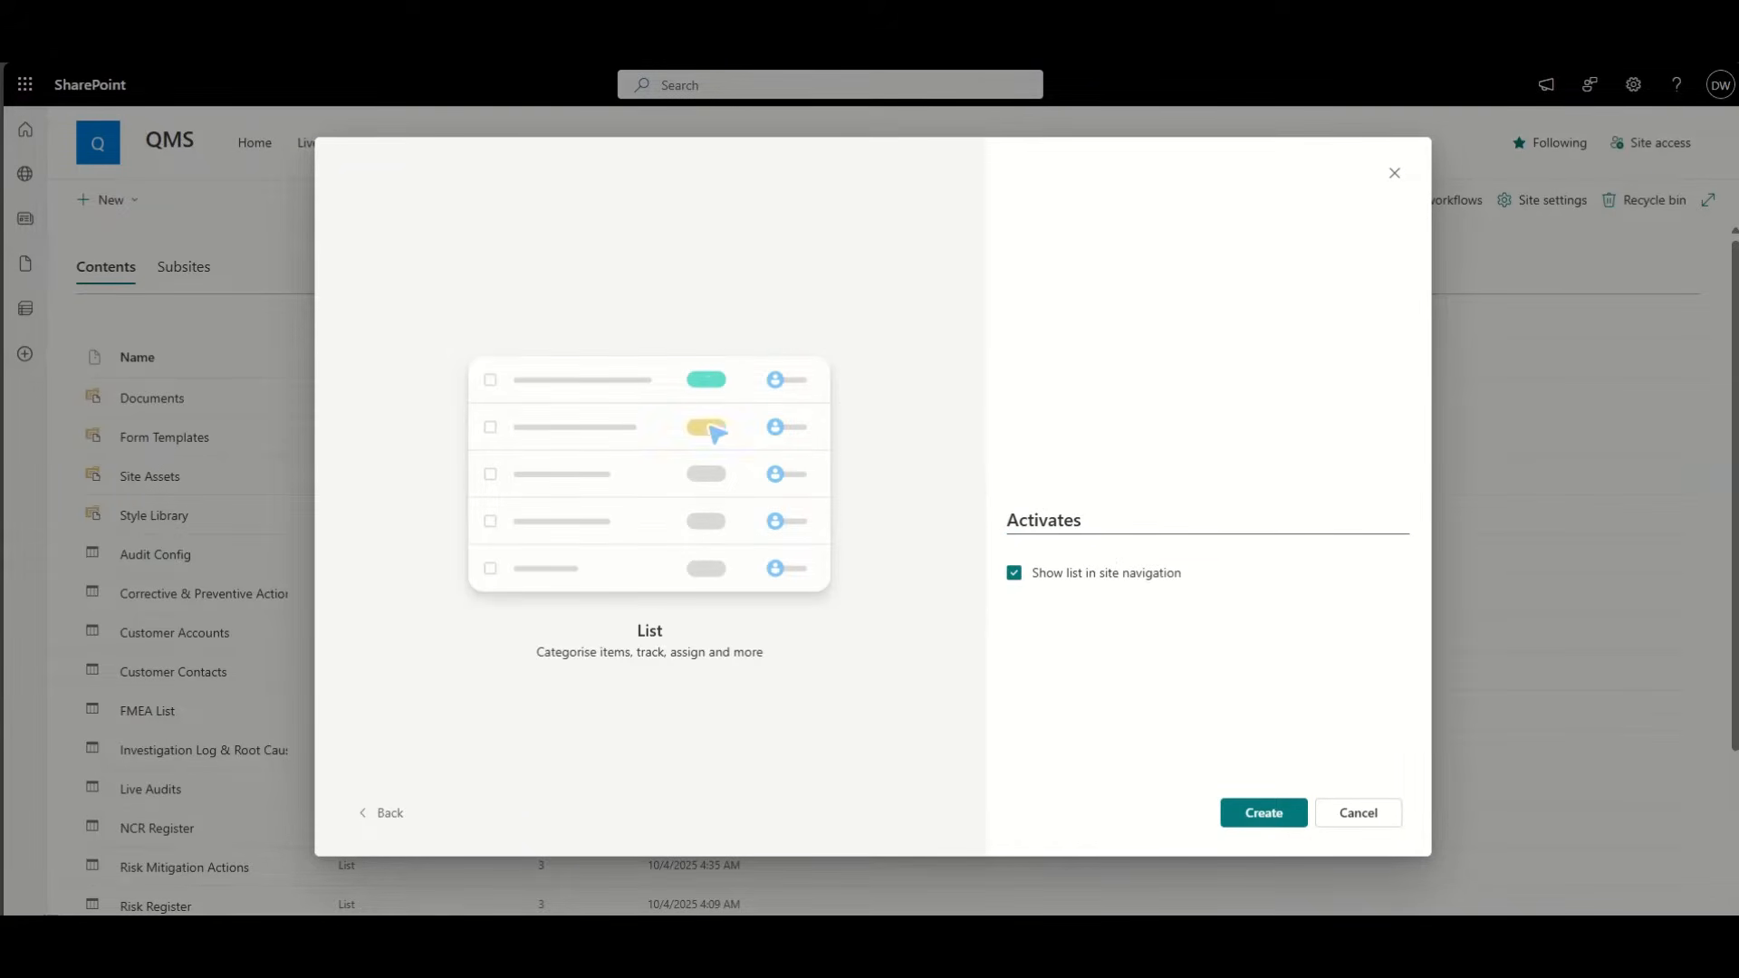
double_click(1058, 529)
type("Activities")
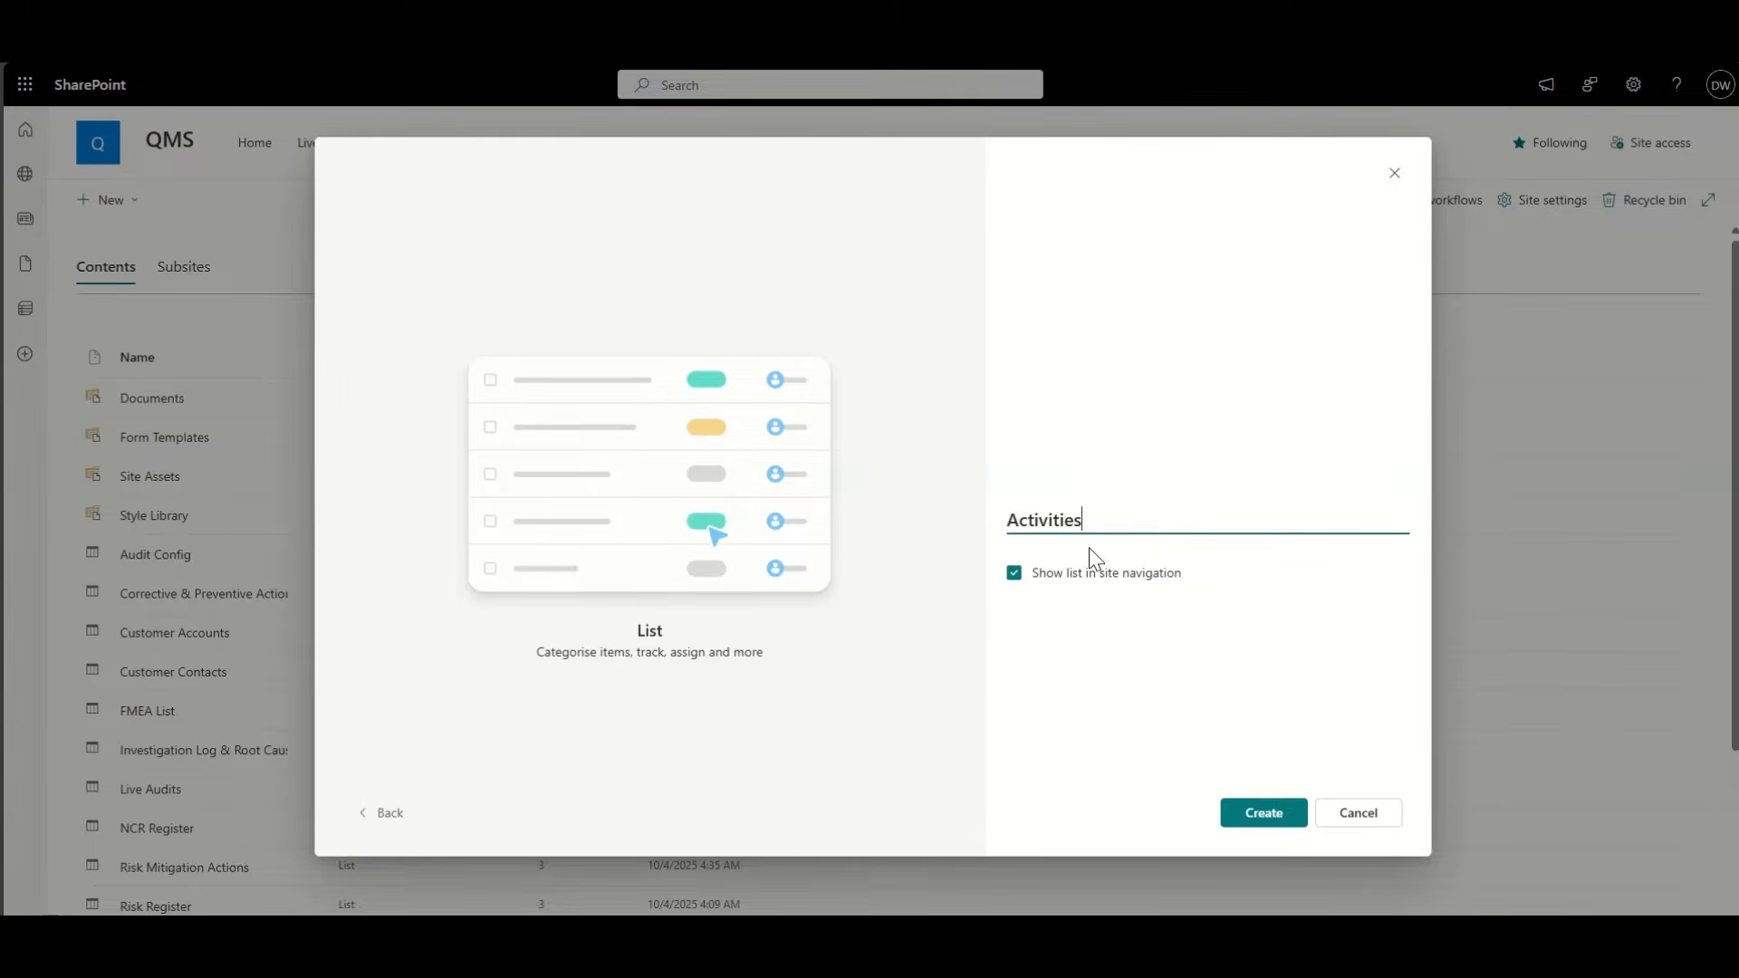
left_click(1278, 828)
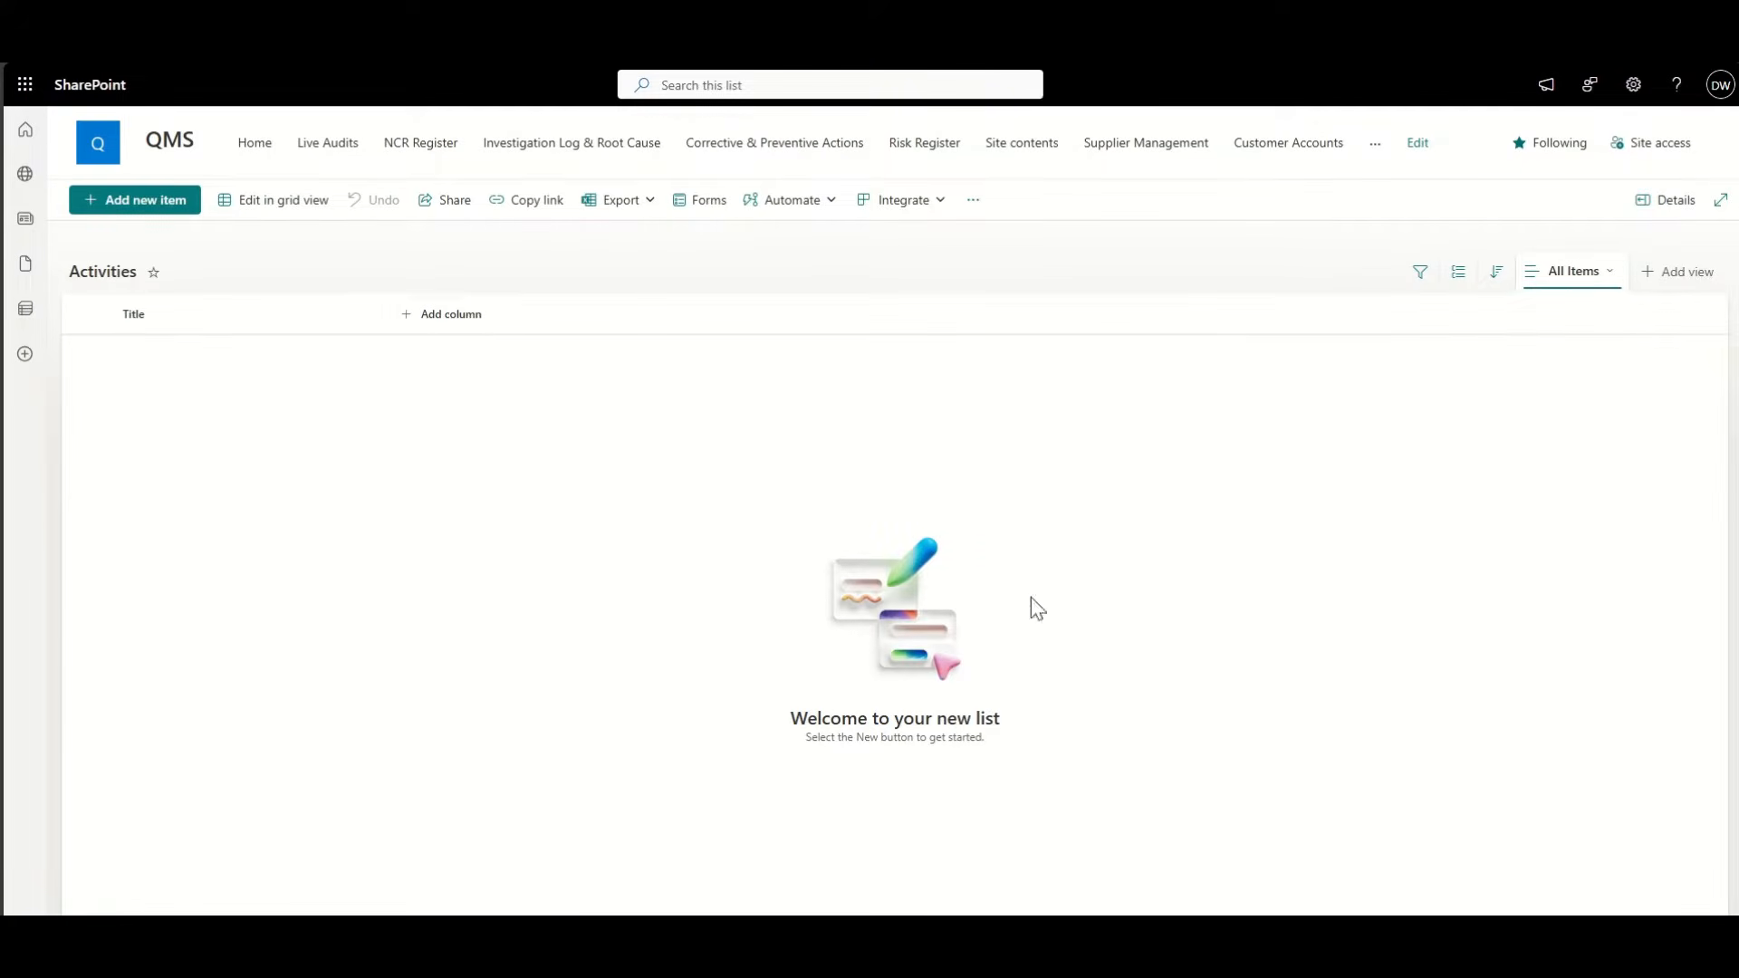
Step: Start a new Lookup column named 'Company Name' on the Activities list
left_click(447, 317)
scroll(717, 580, "down", 3)
left_click(770, 493)
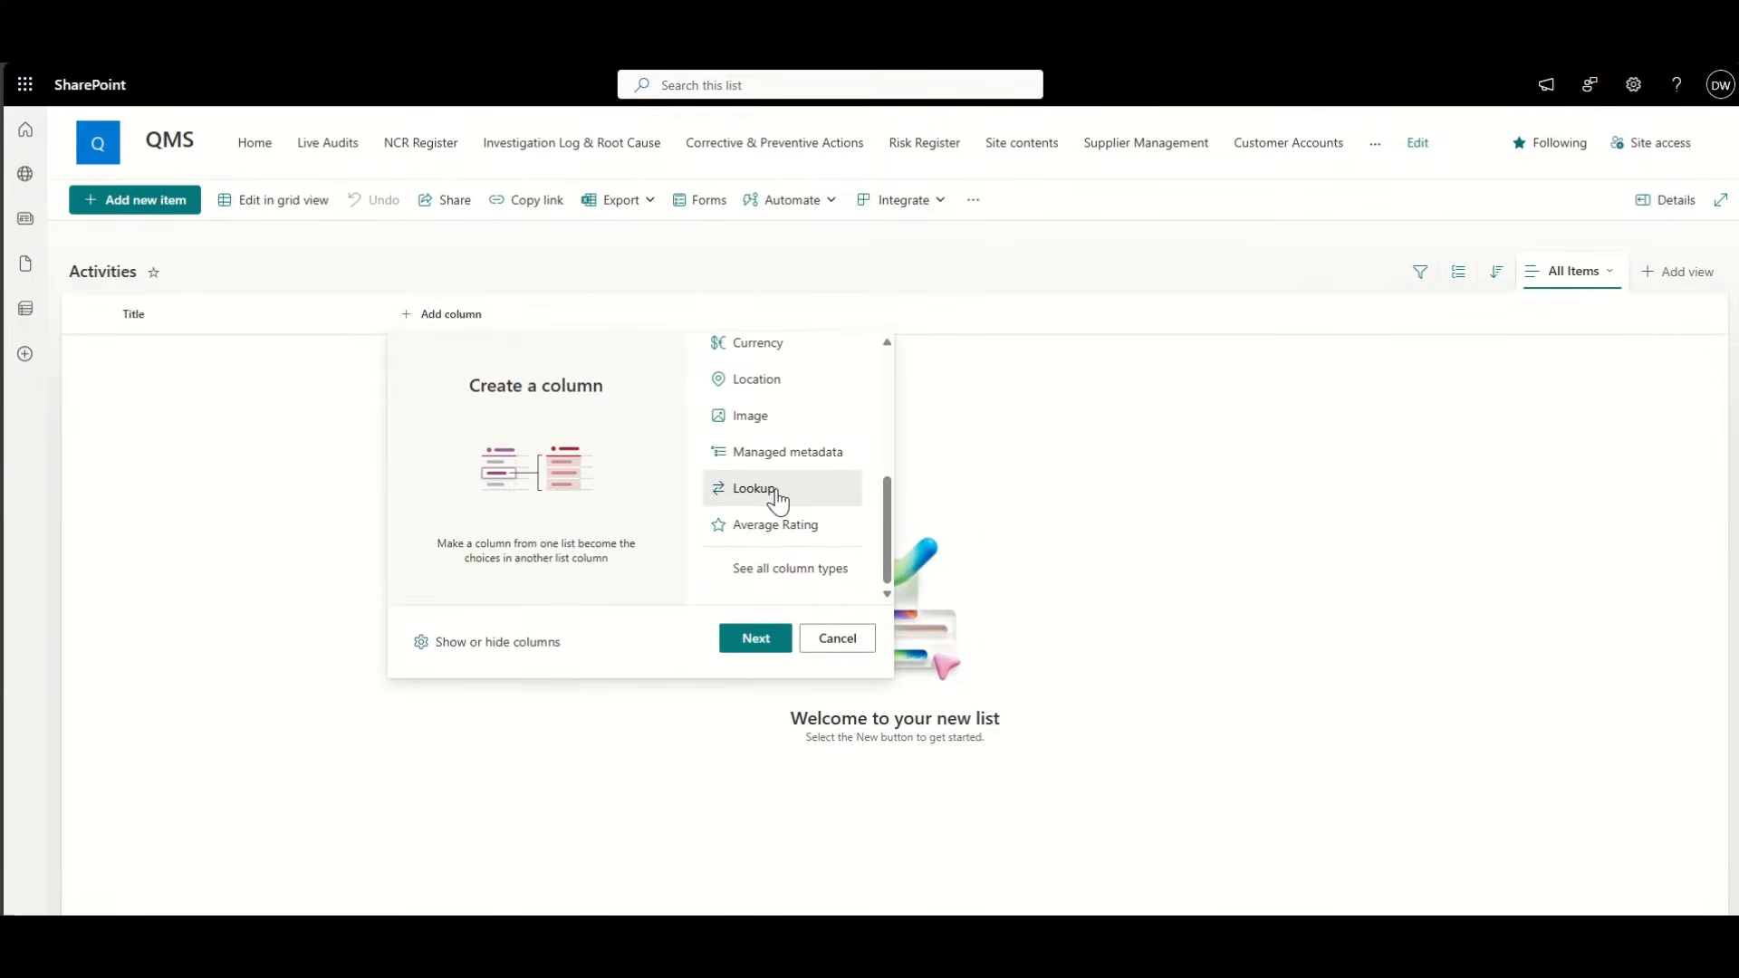
left_click(755, 638)
left_click(1495, 181)
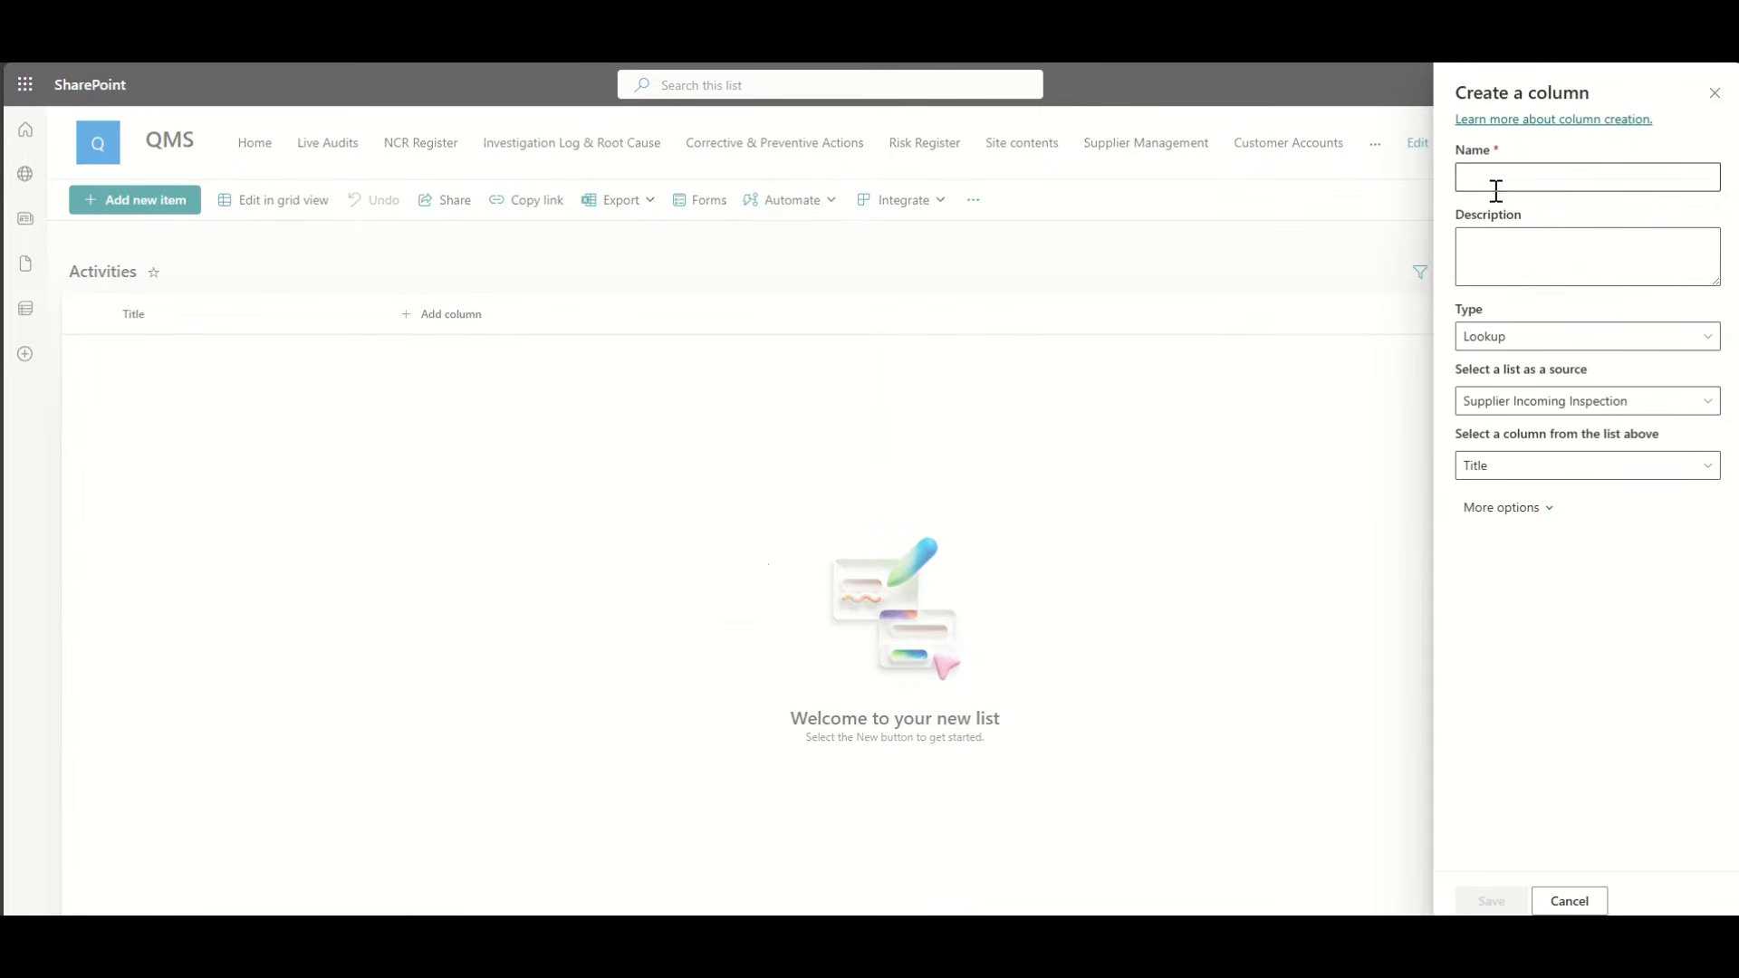
type("Compa")
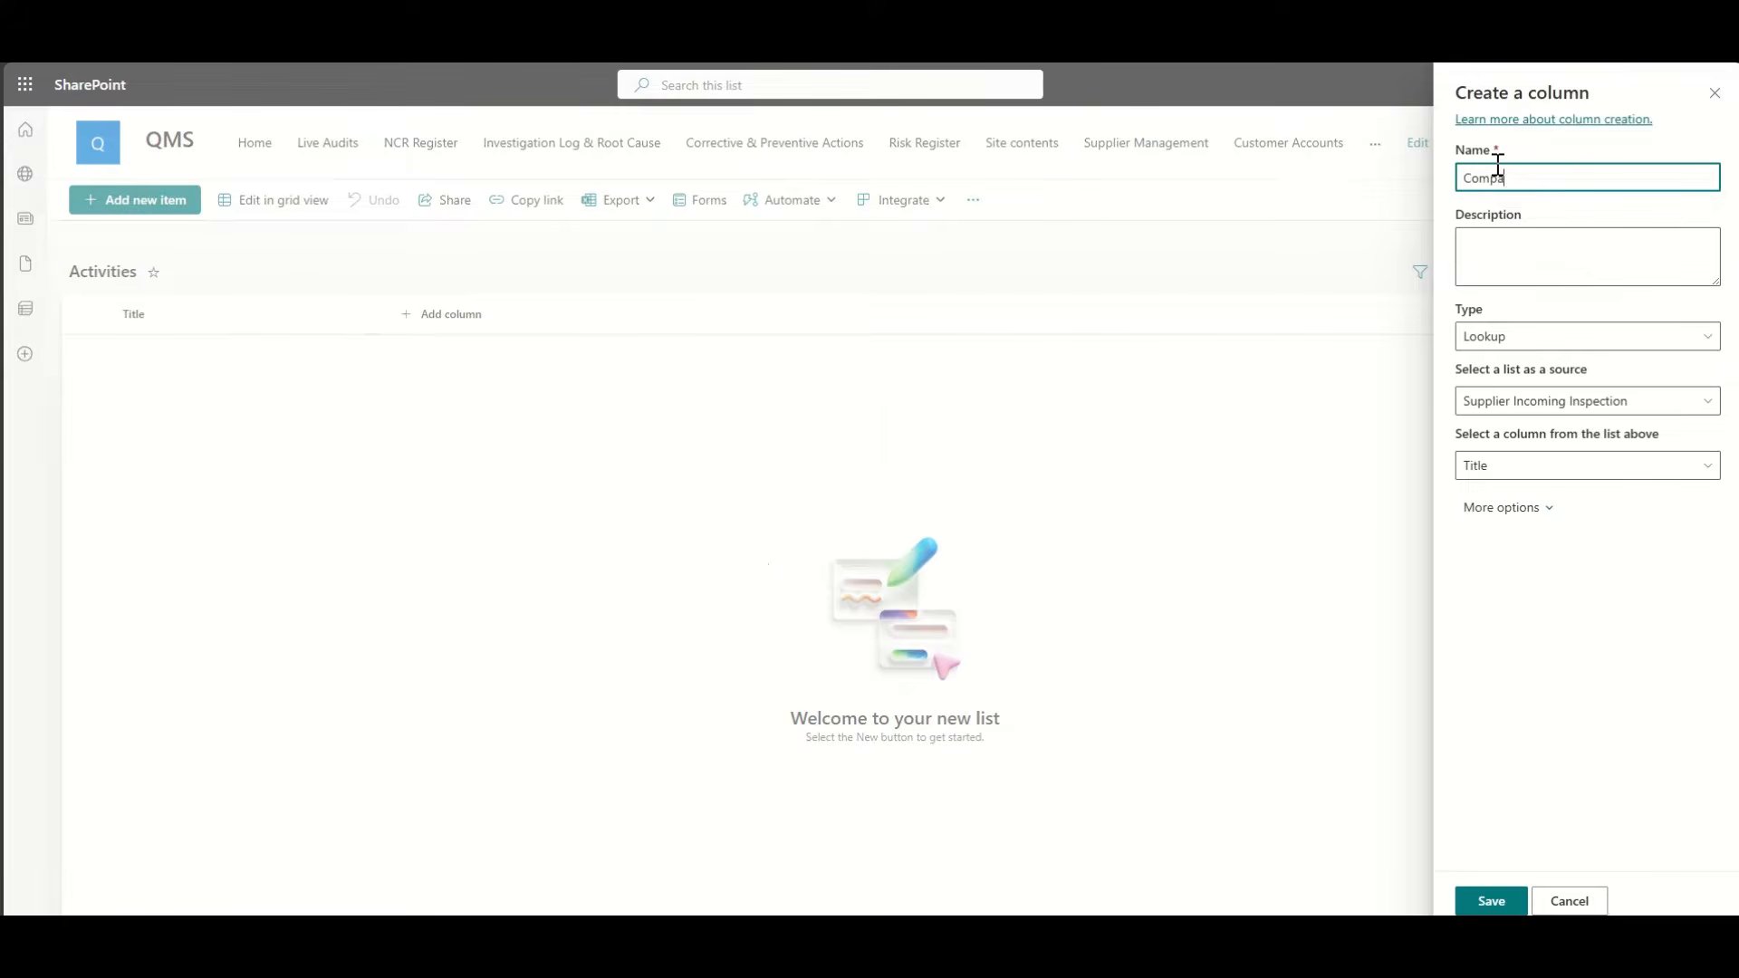
type("ny Name")
left_click(1517, 343)
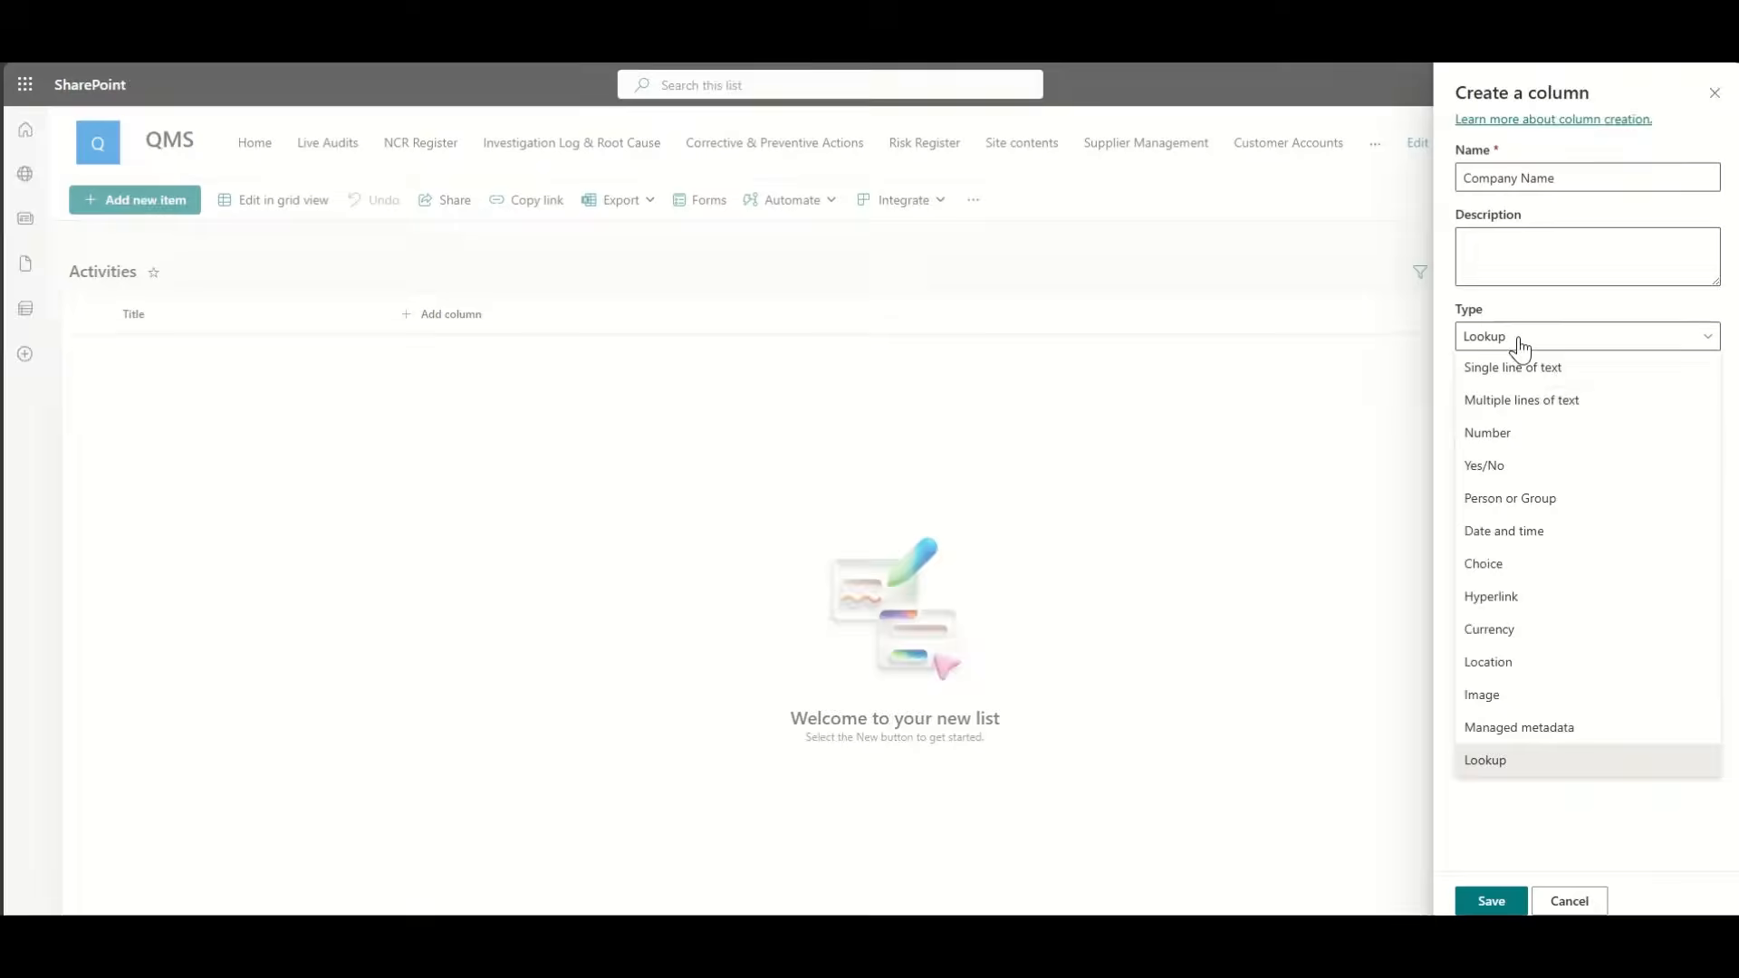
left_click(1520, 344)
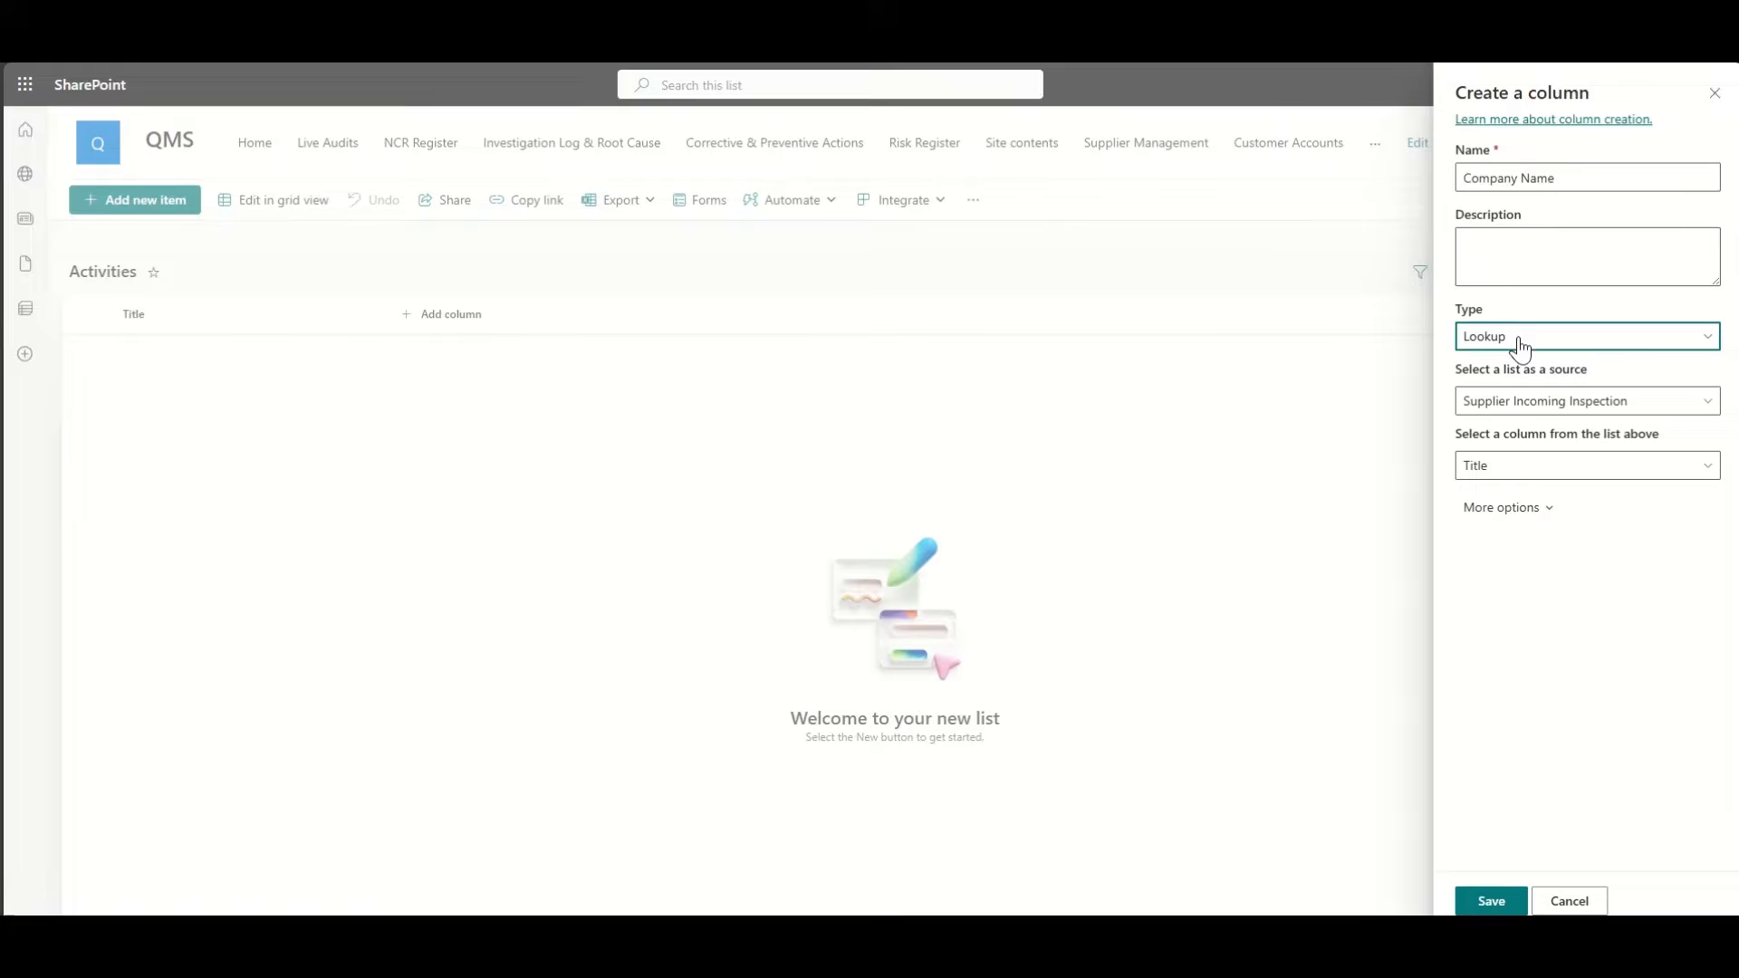
Step: Set the lookup source list to Customer Accounts and save the column
left_click(1519, 404)
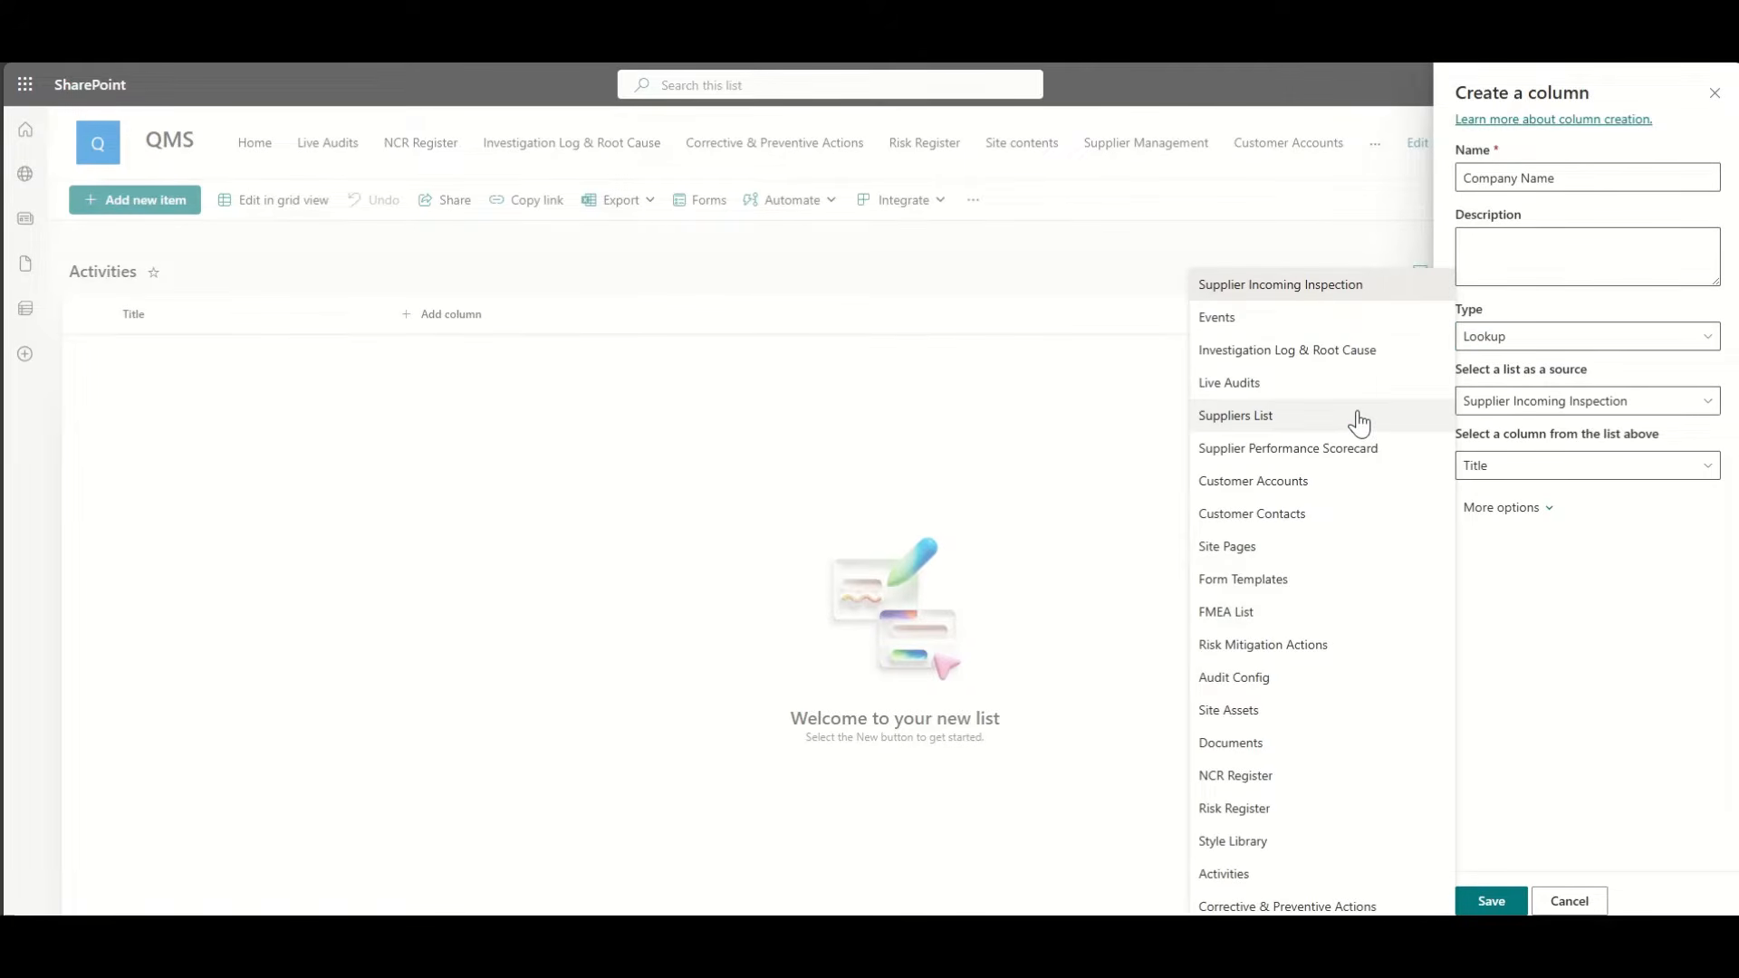
left_click(1311, 515)
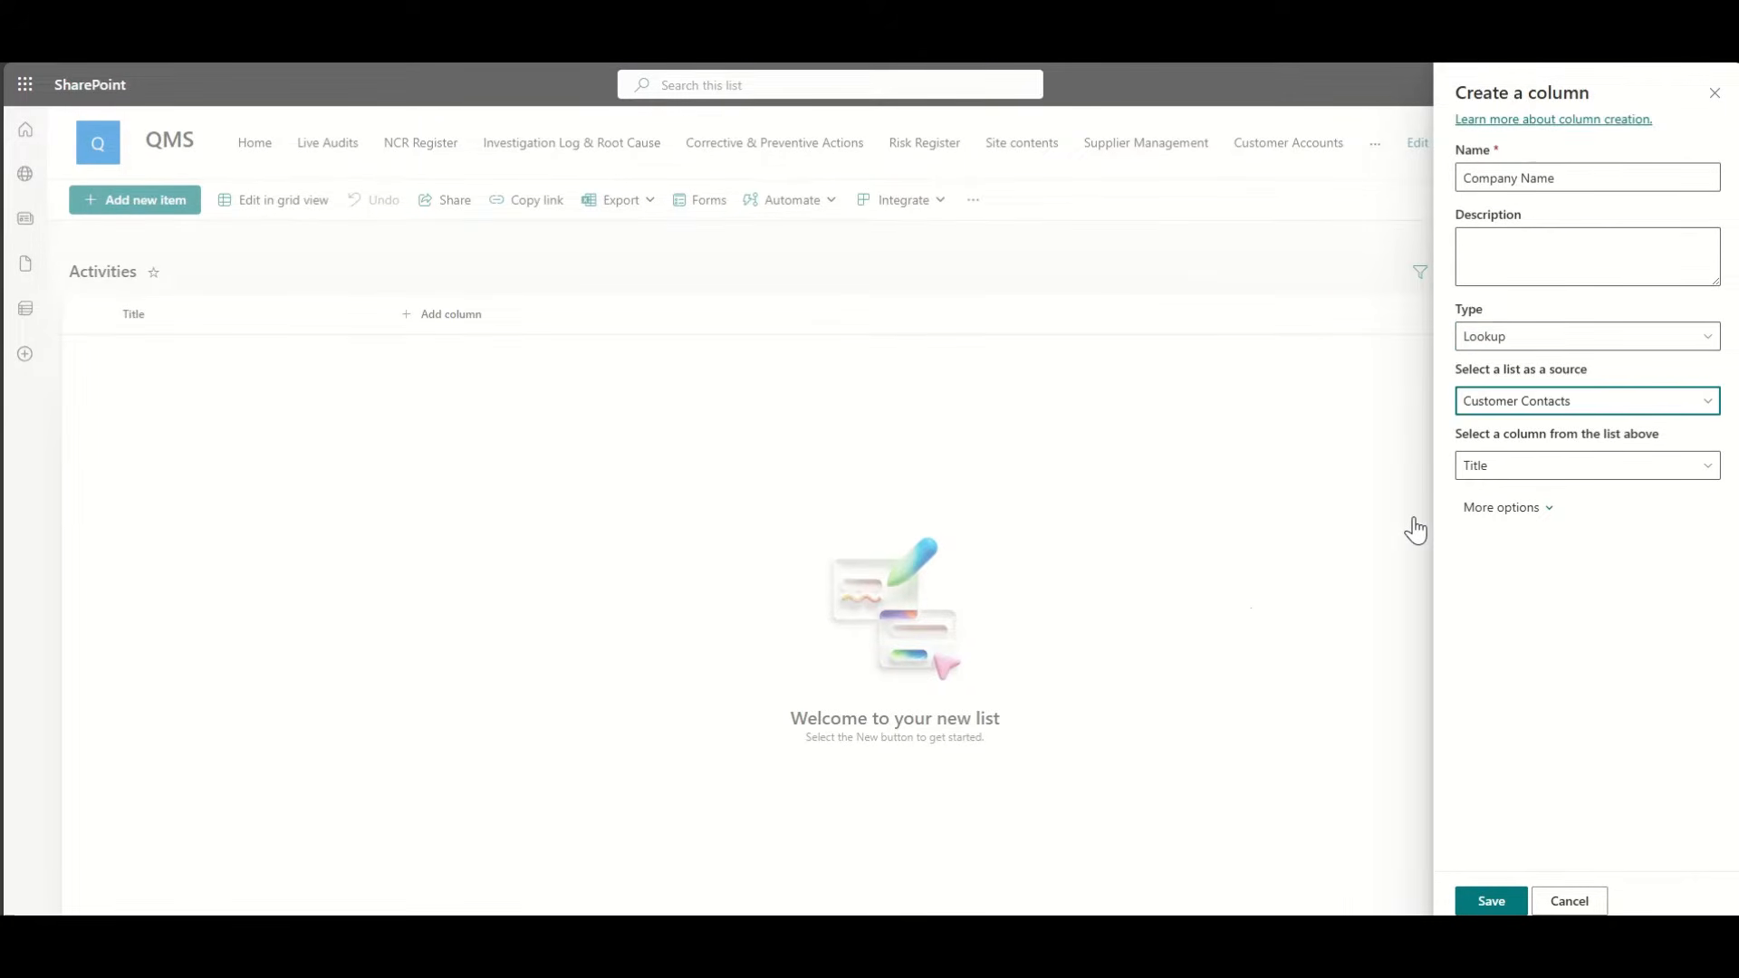
left_click(1555, 408)
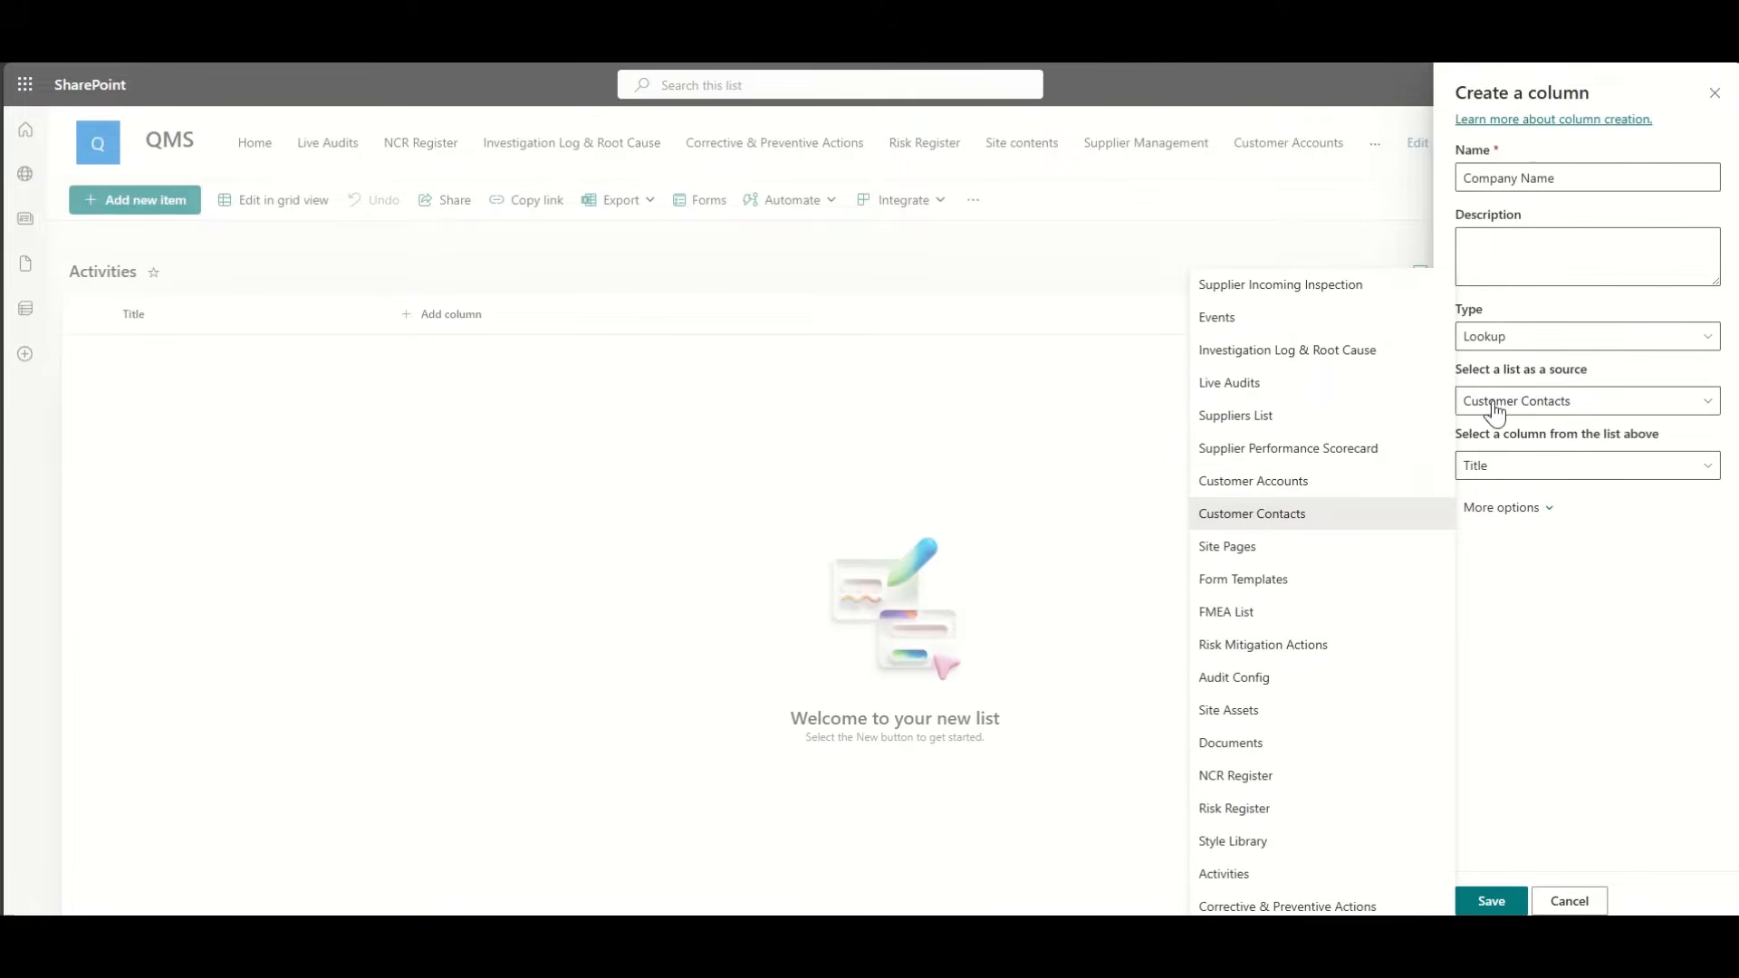
left_click(1322, 481)
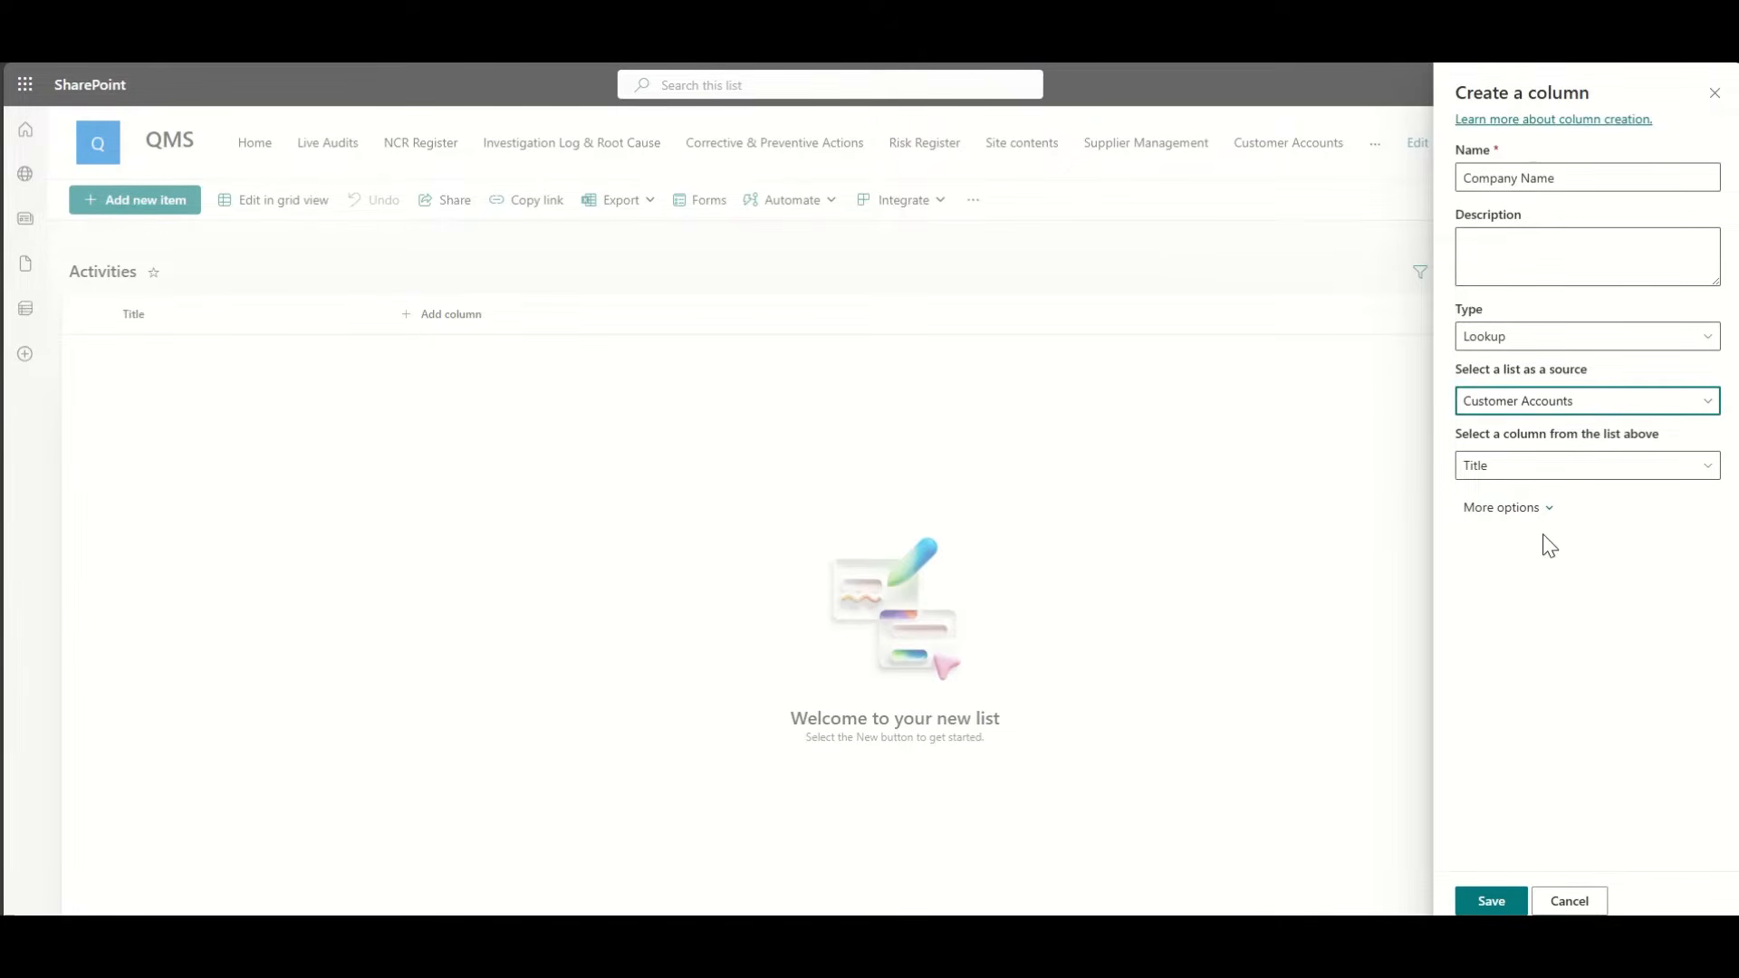
left_click(1491, 897)
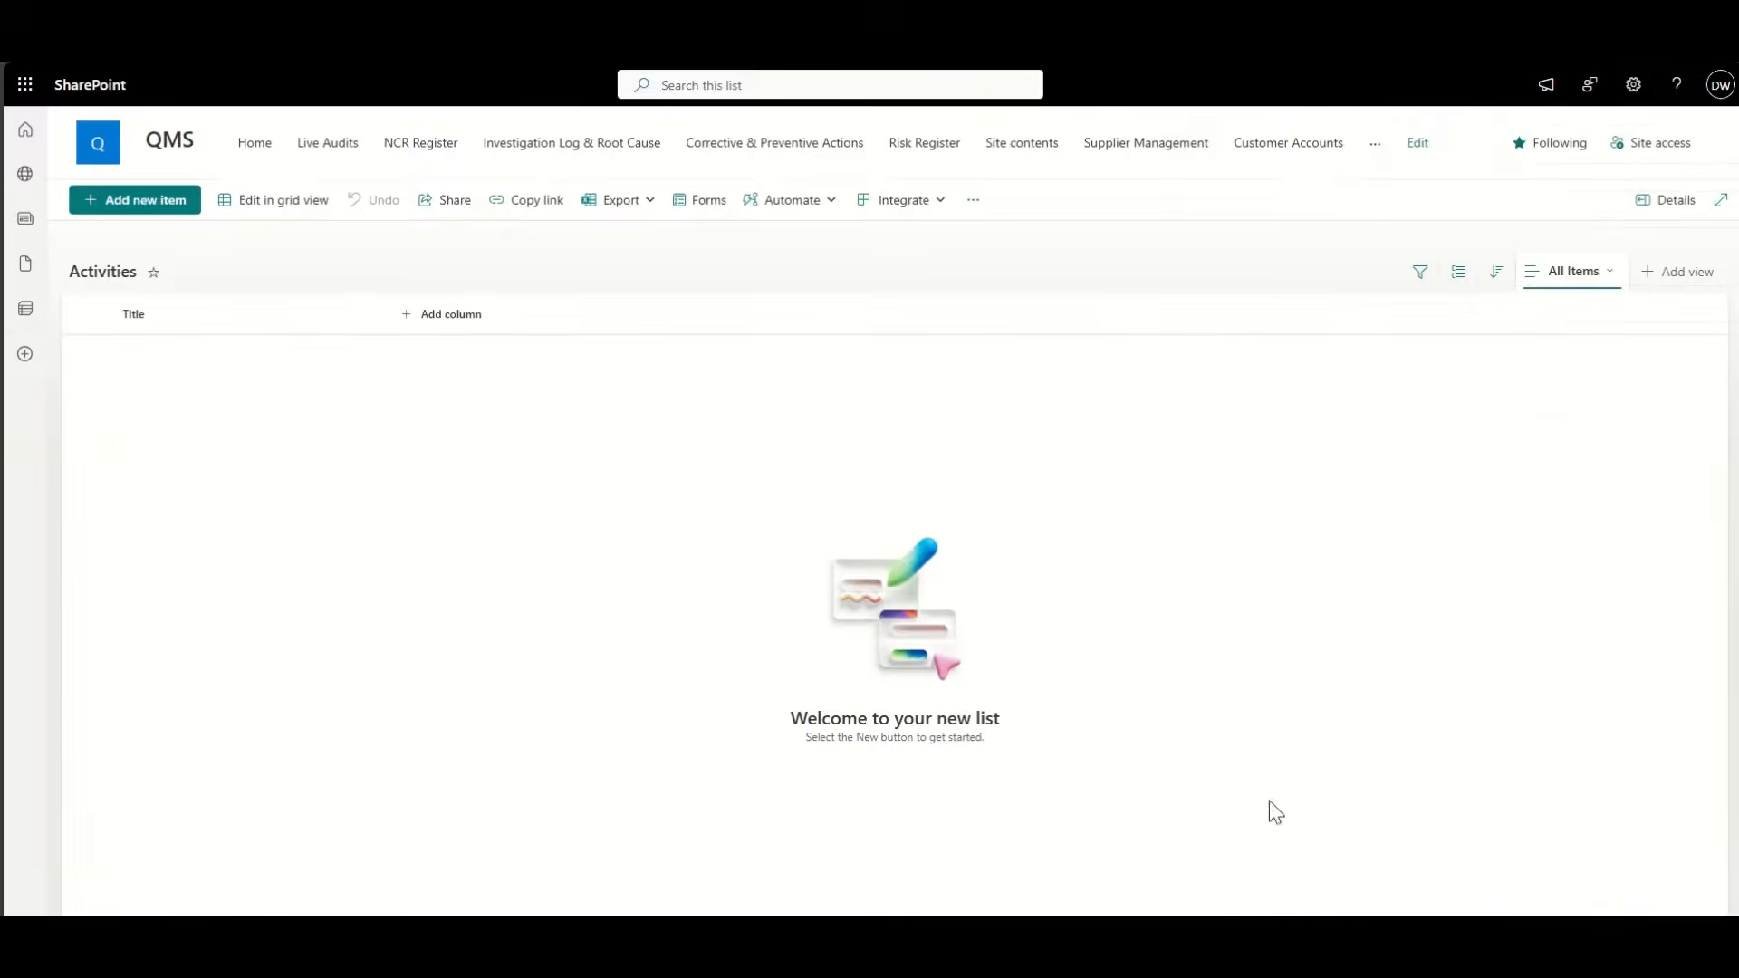
Step: Hide the Title column so the view shows only Company Name, then begin a new column
left_click(158, 318)
left_click(238, 491)
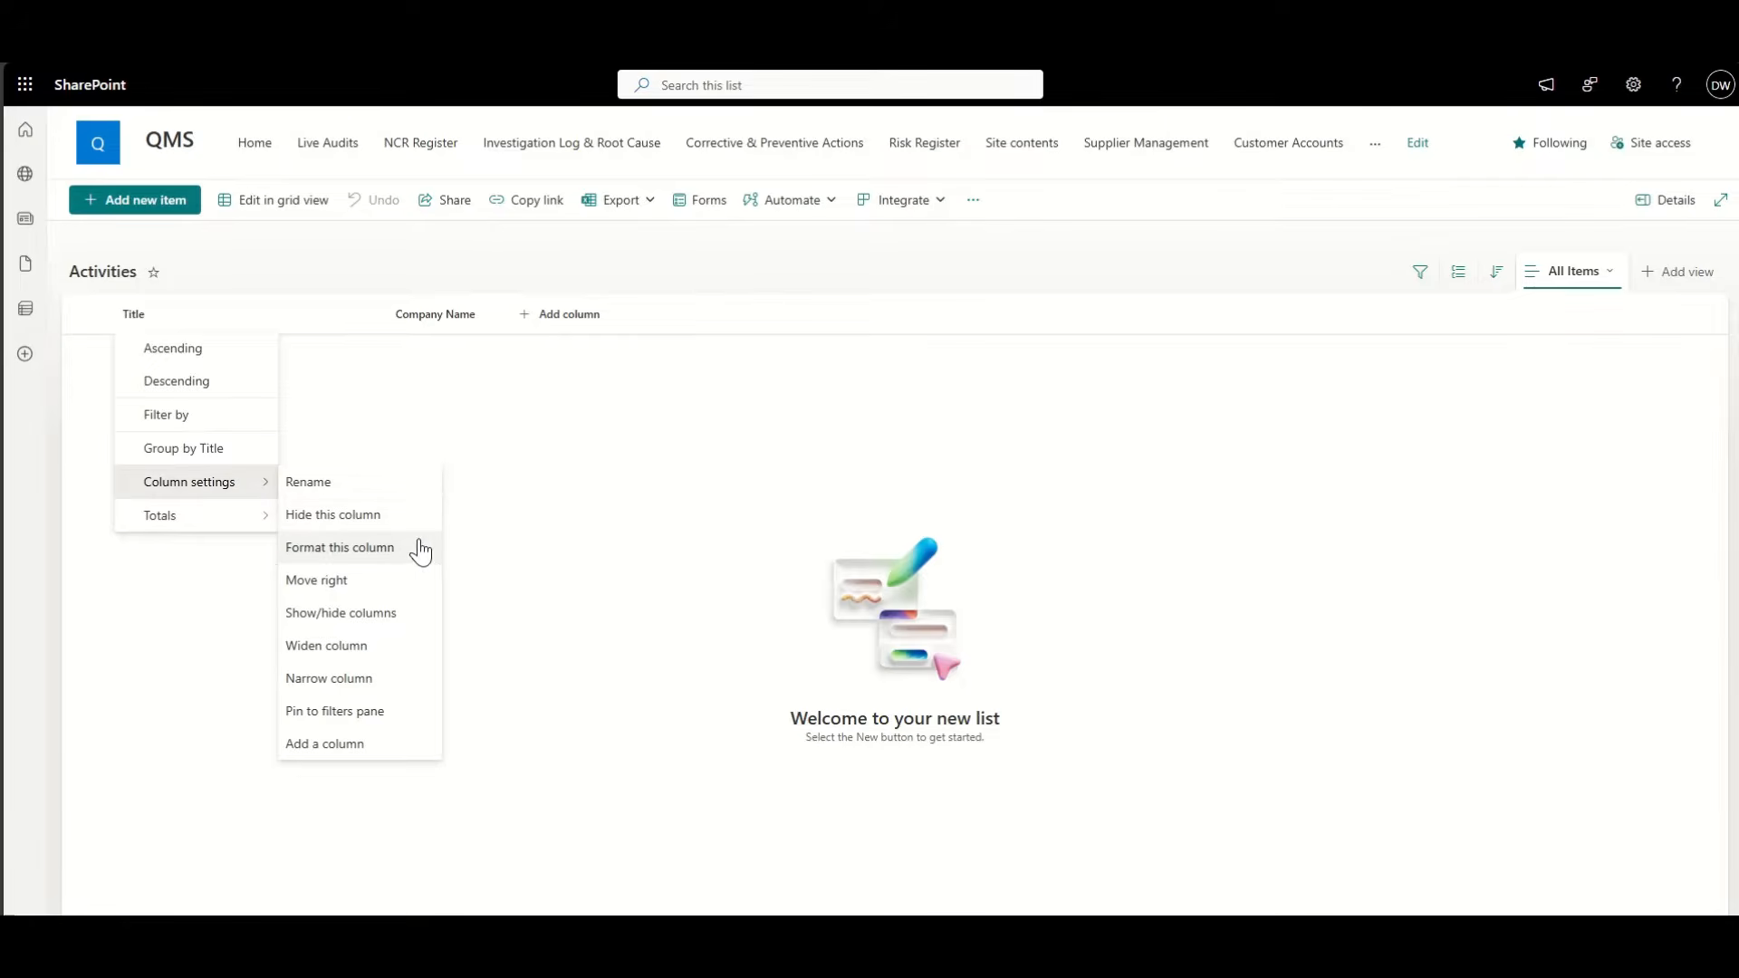
left_click(345, 614)
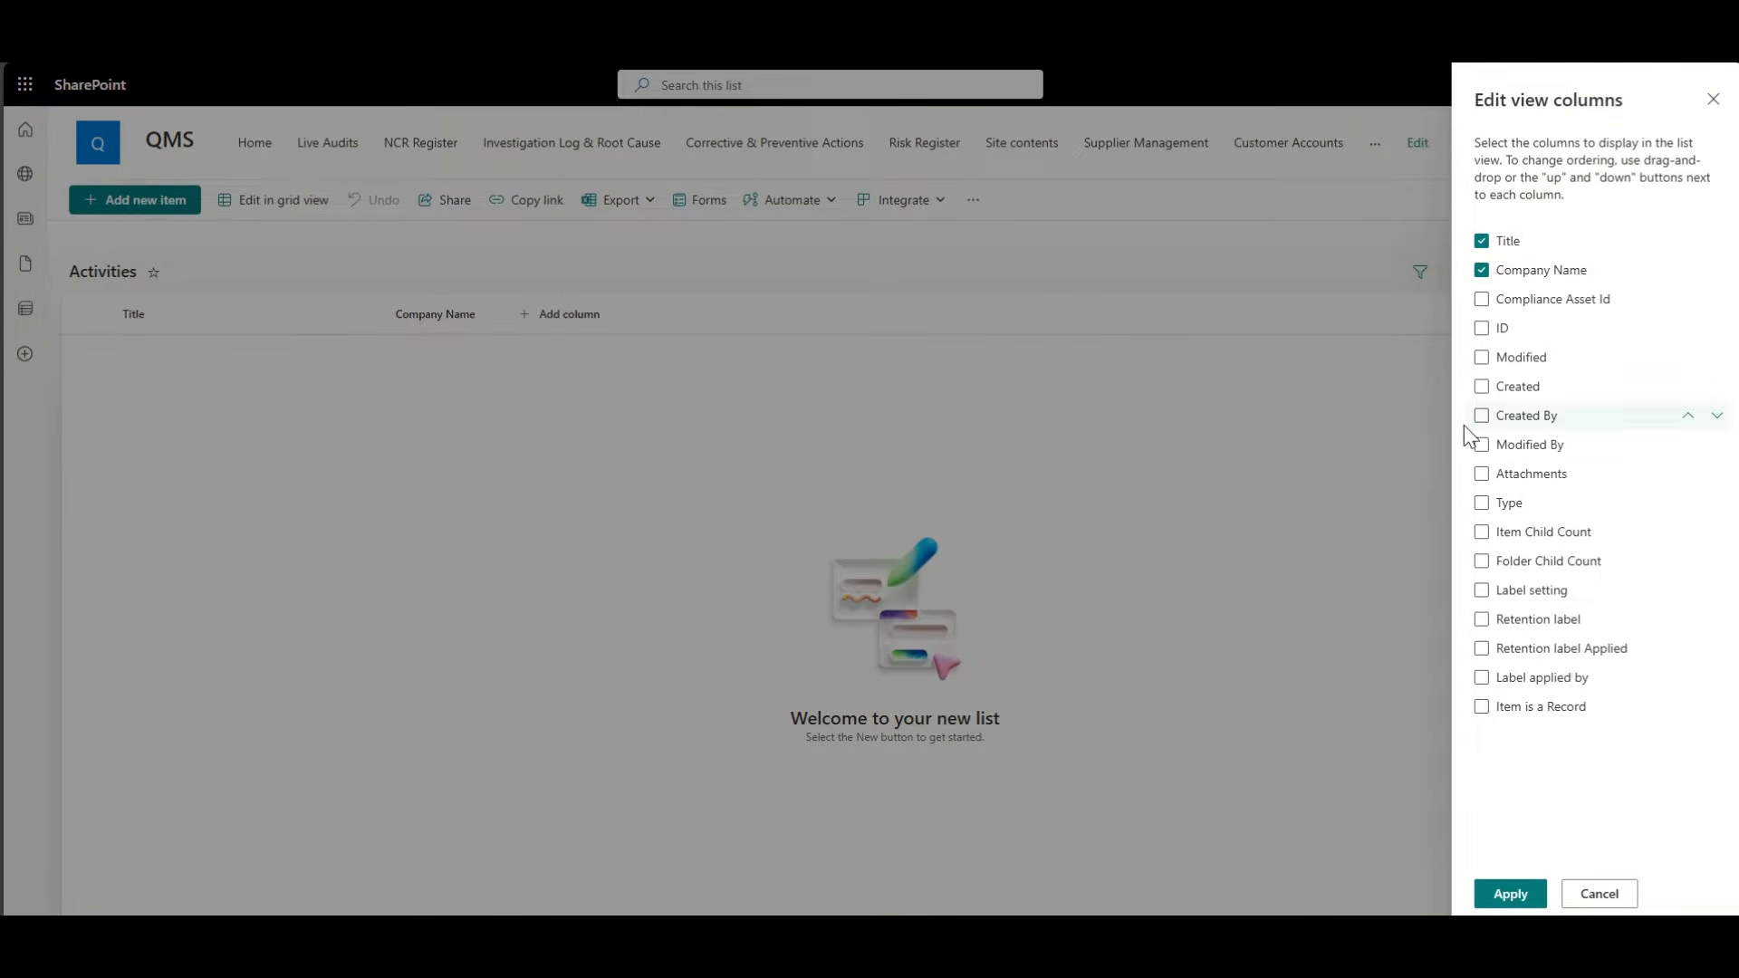
left_click(1490, 241)
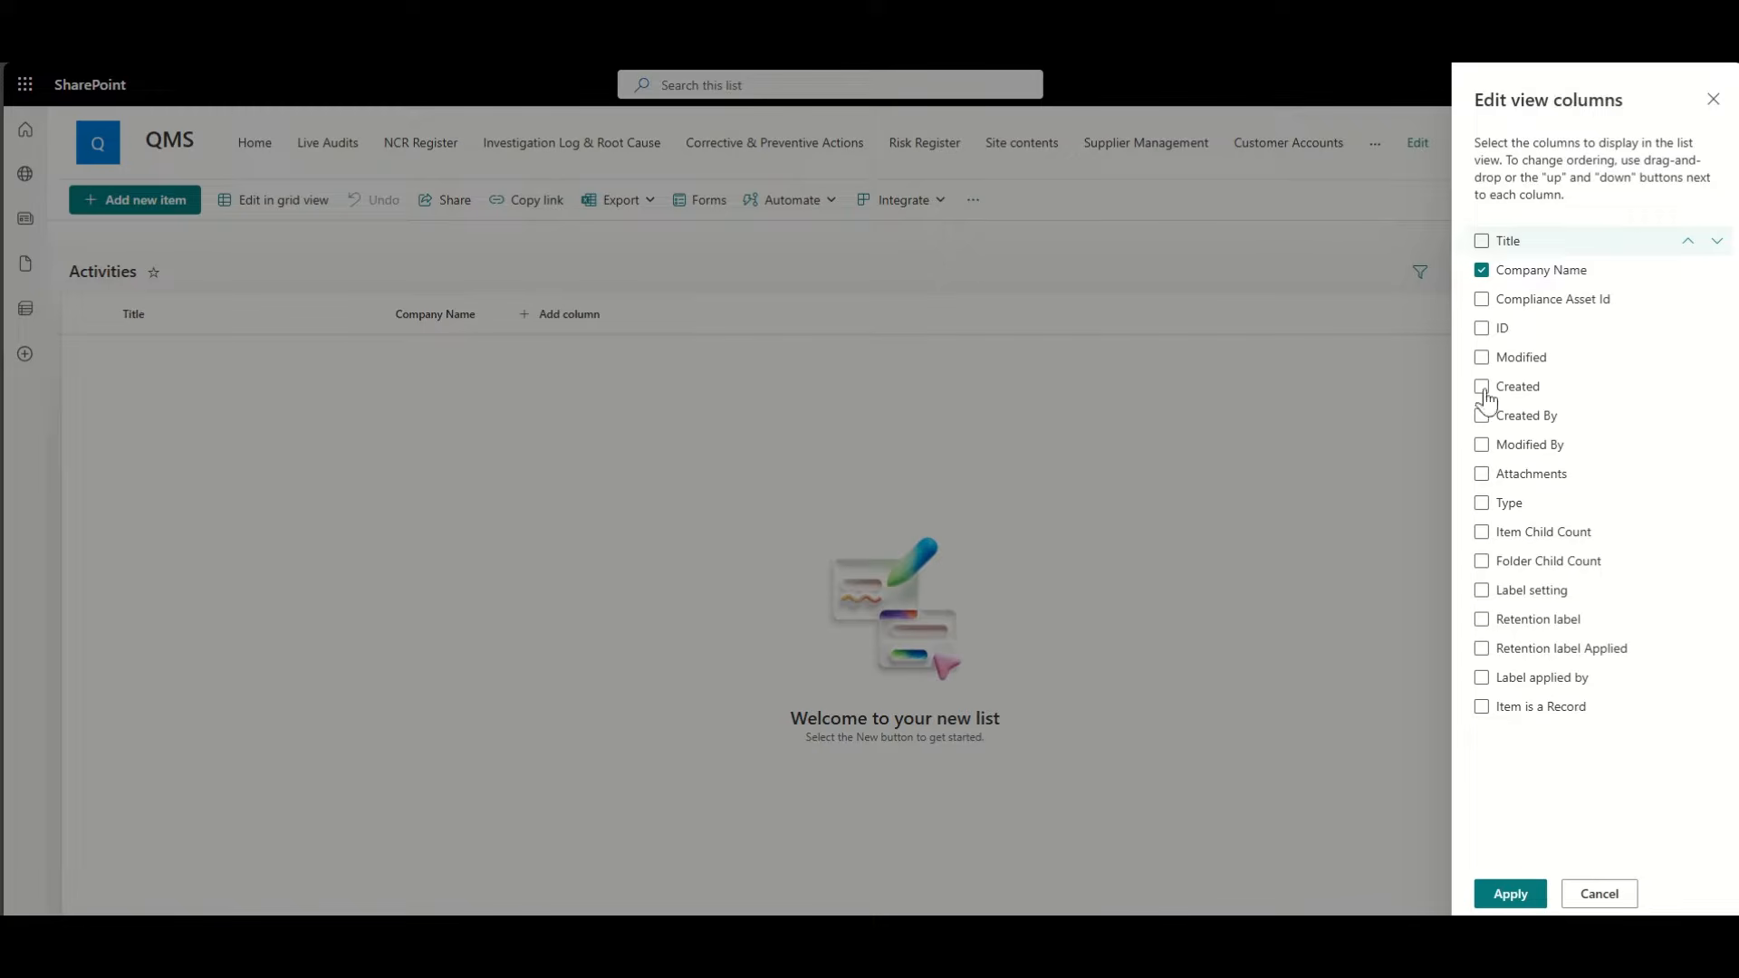
left_click(1510, 897)
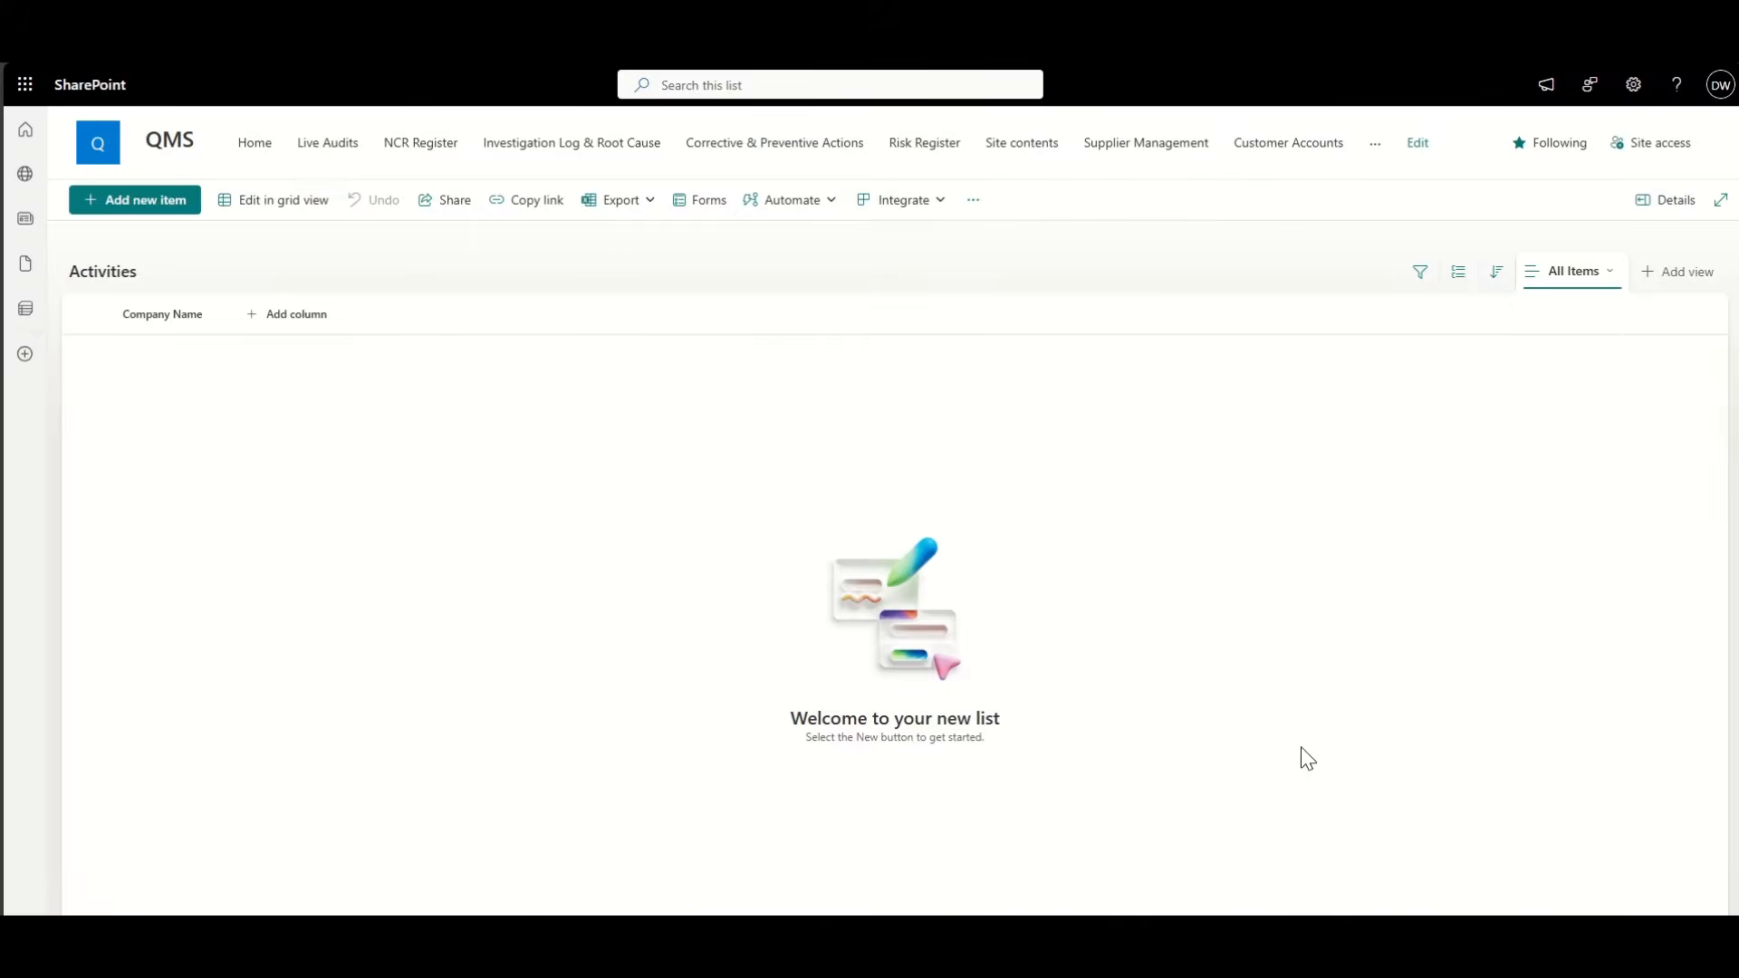
left_click(294, 317)
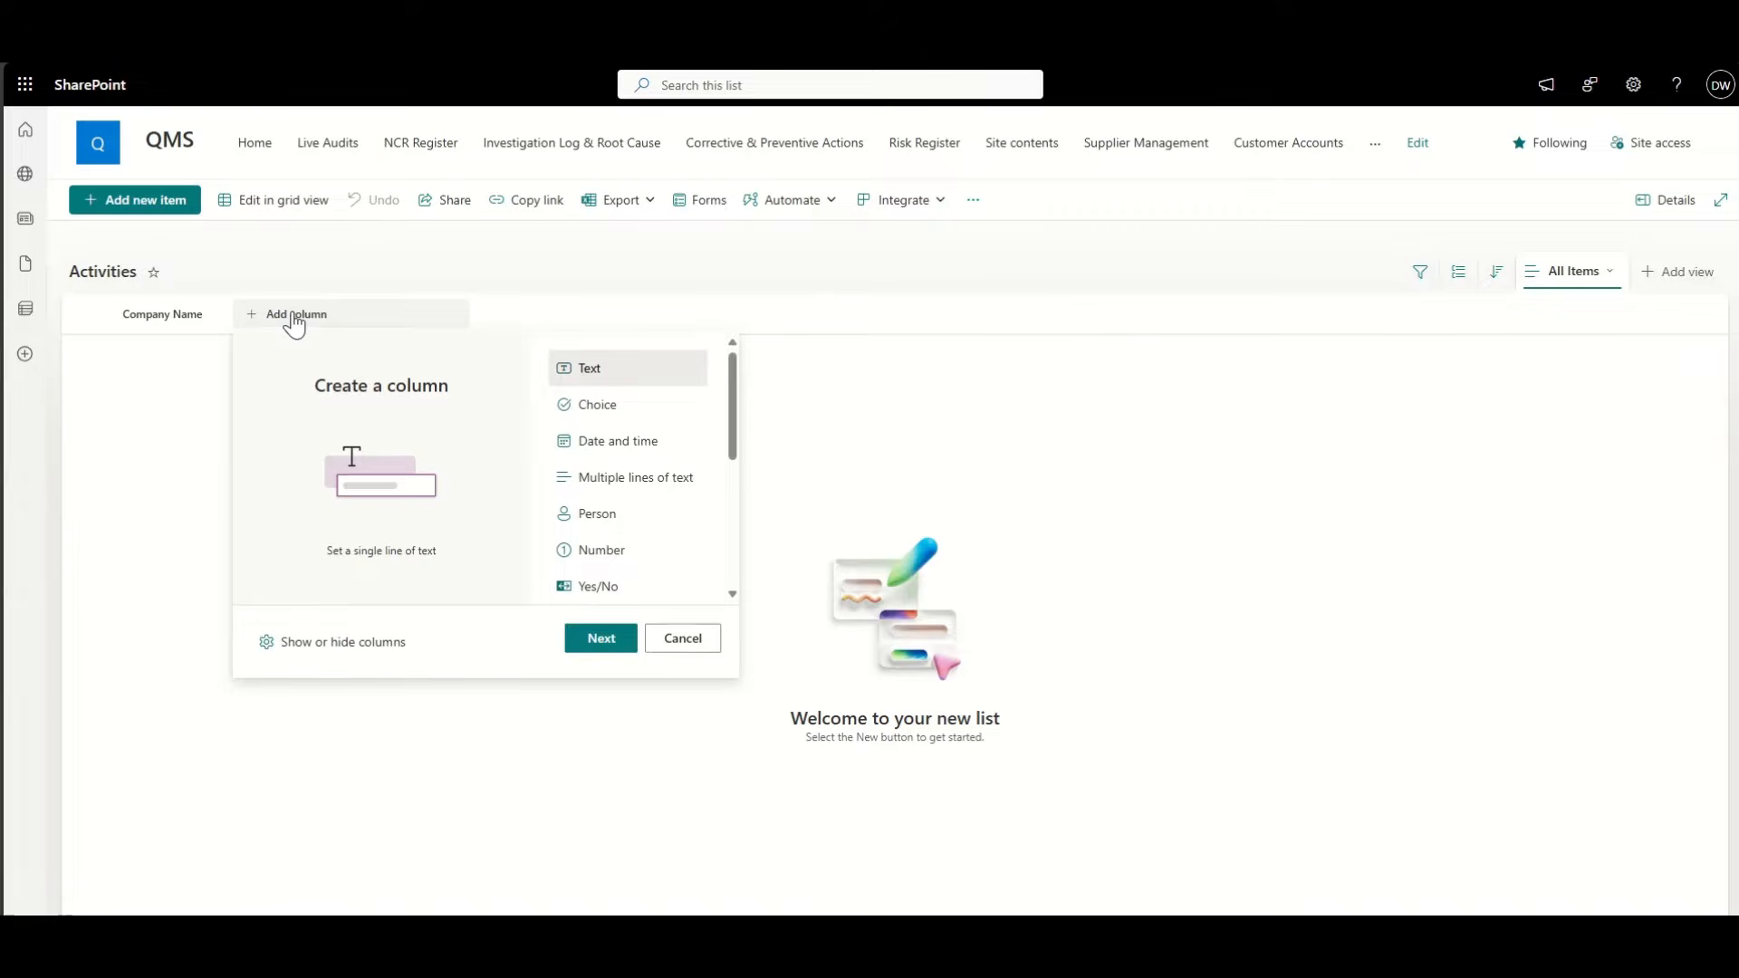
Step: Create a Lookup column named 'Contact' sourcing values from the Customer Contacts list
scroll(610, 509, "down", 3)
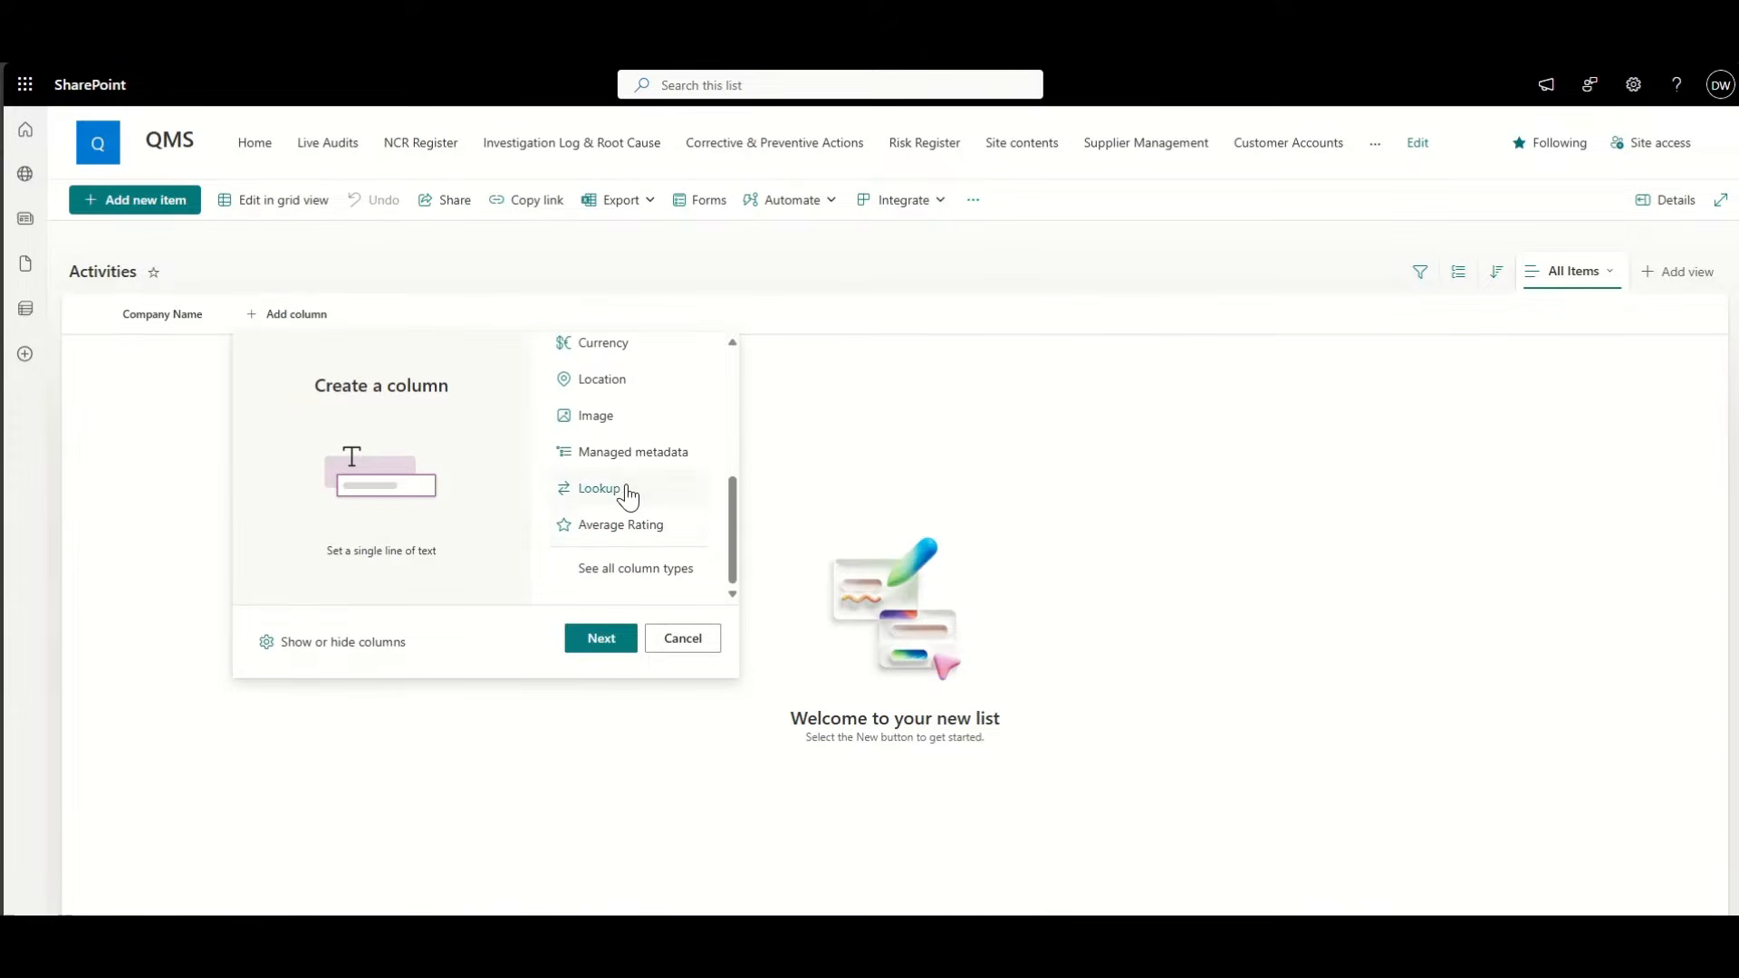
left_click(601, 489)
left_click(614, 639)
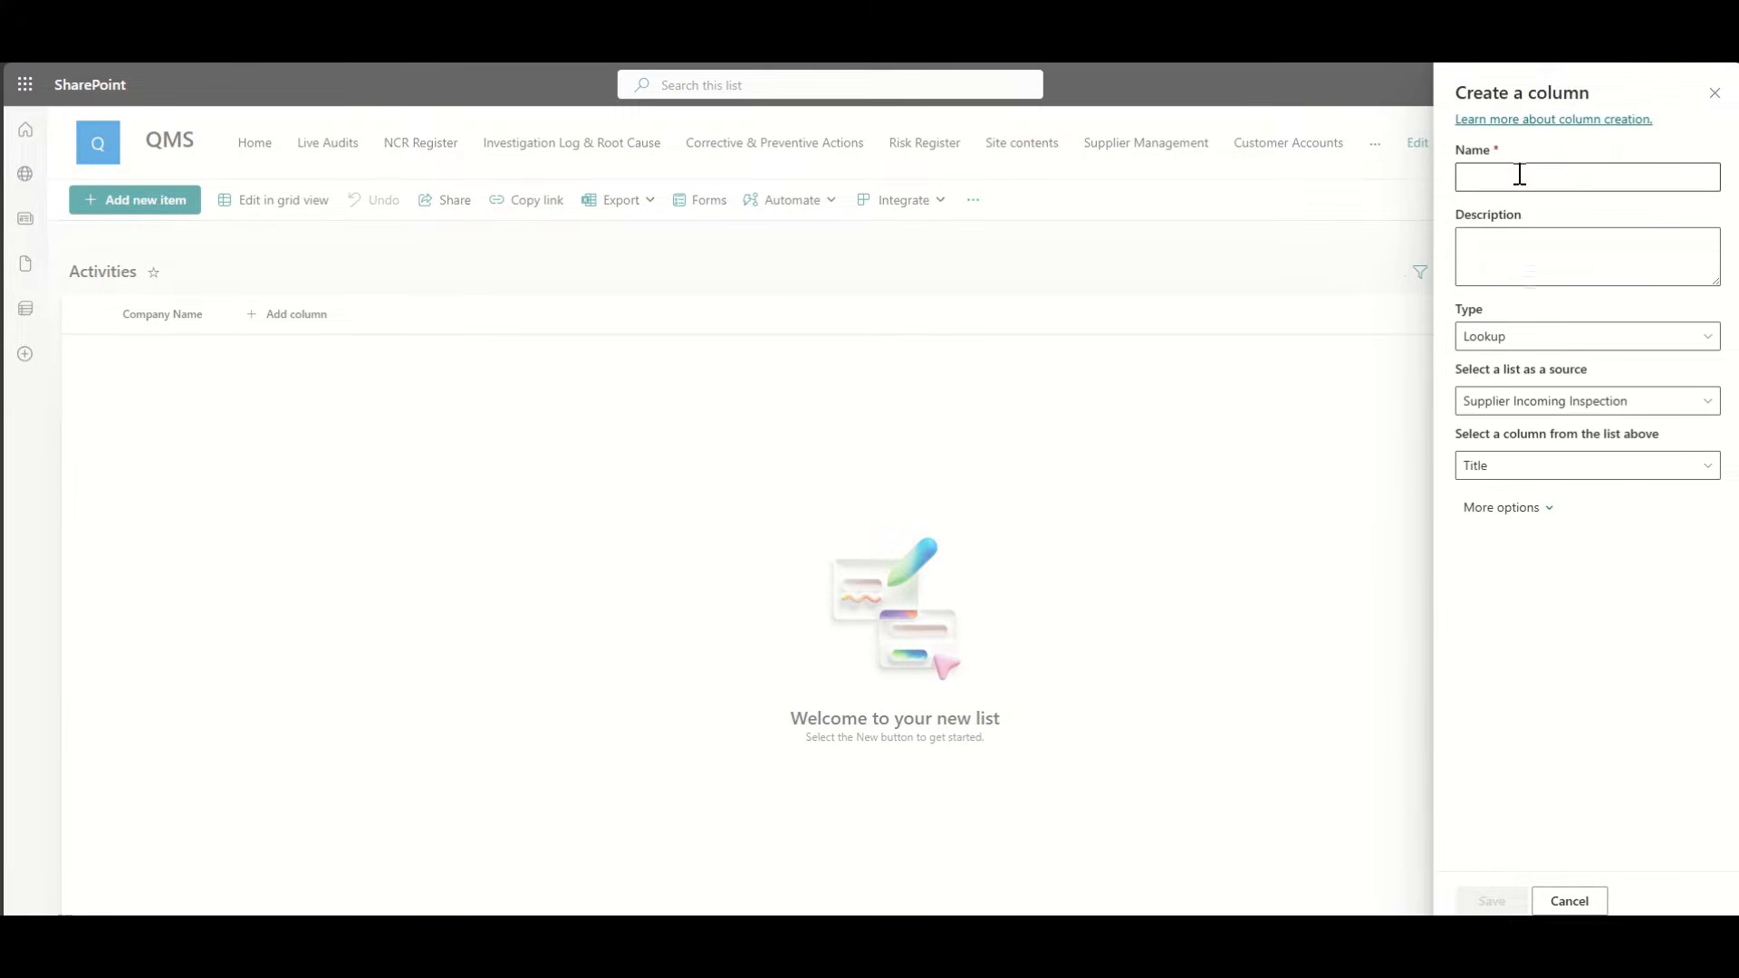
left_click(1522, 175)
type("Cont")
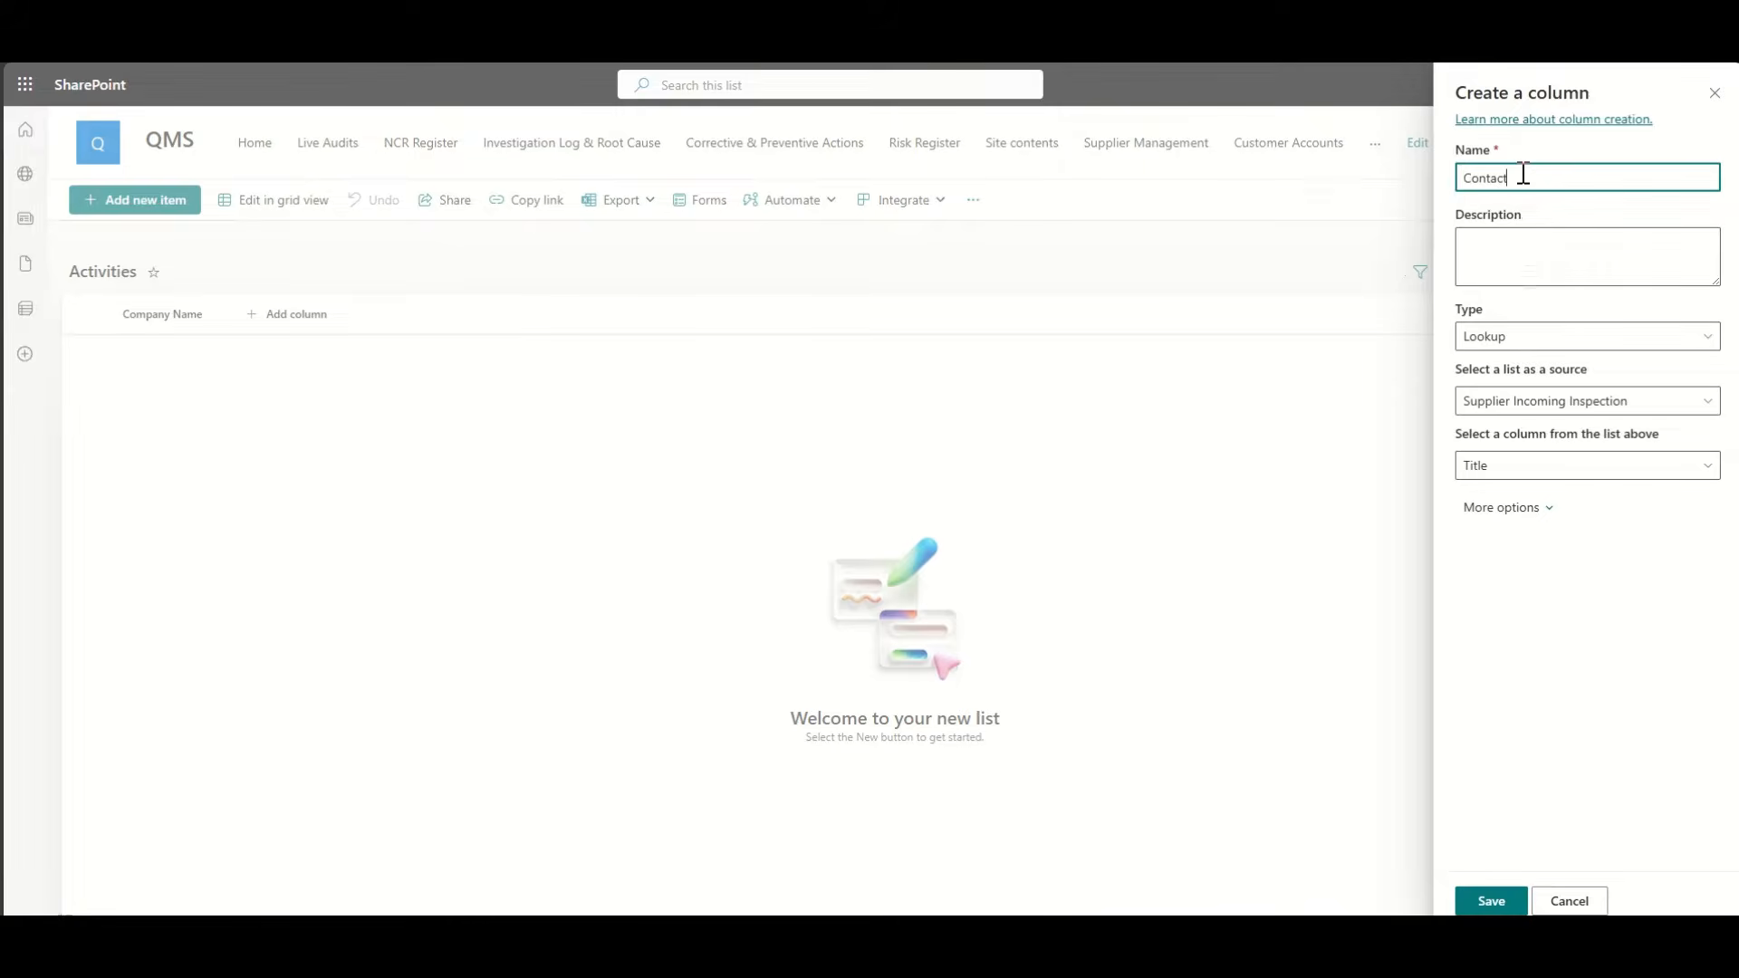
type("act")
left_click(1520, 401)
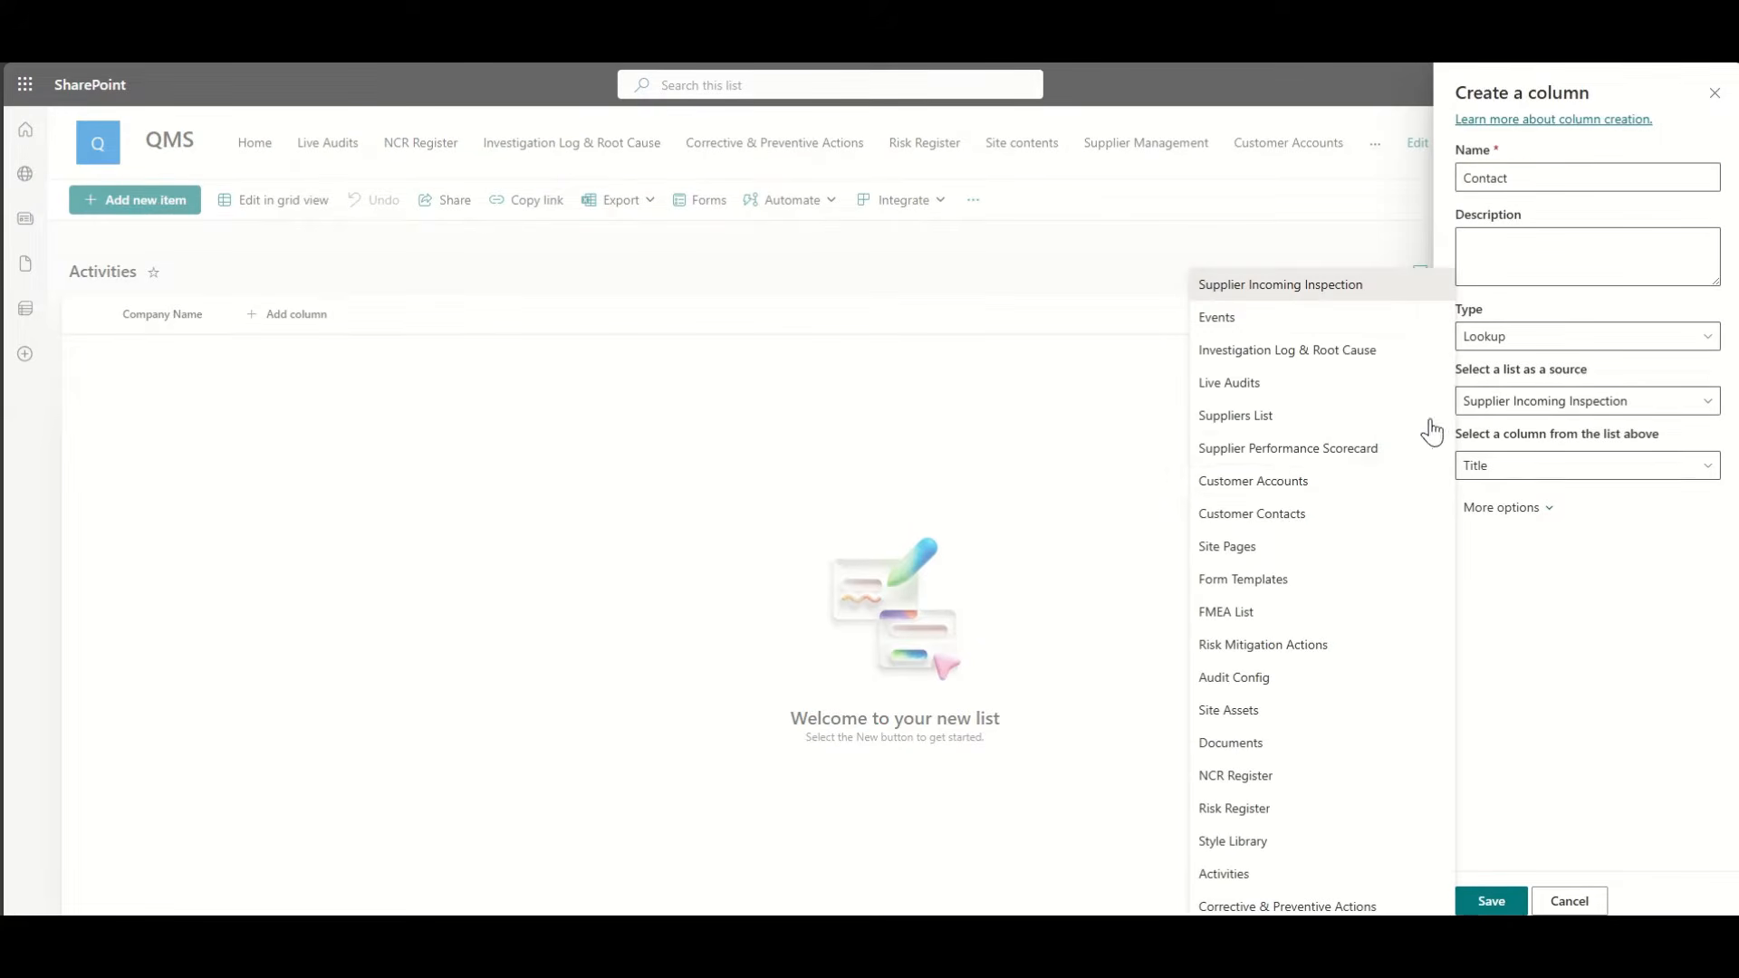
left_click(1290, 514)
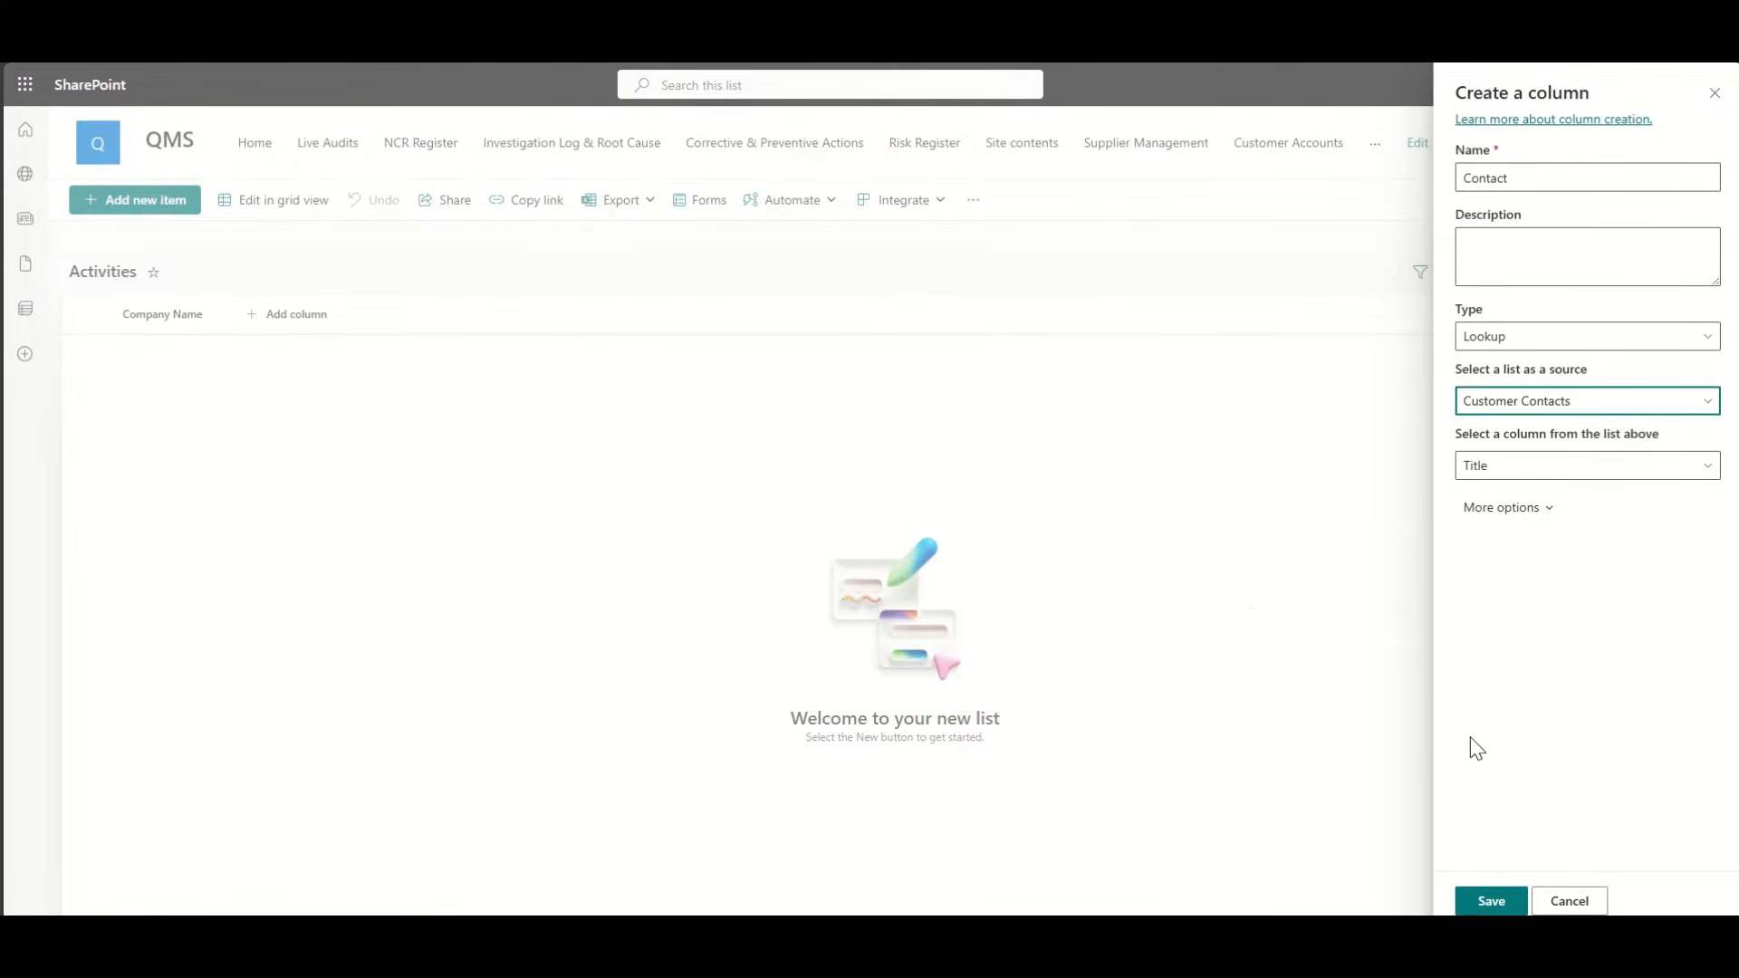
left_click(1551, 510)
scroll(1592, 609, "down", 2)
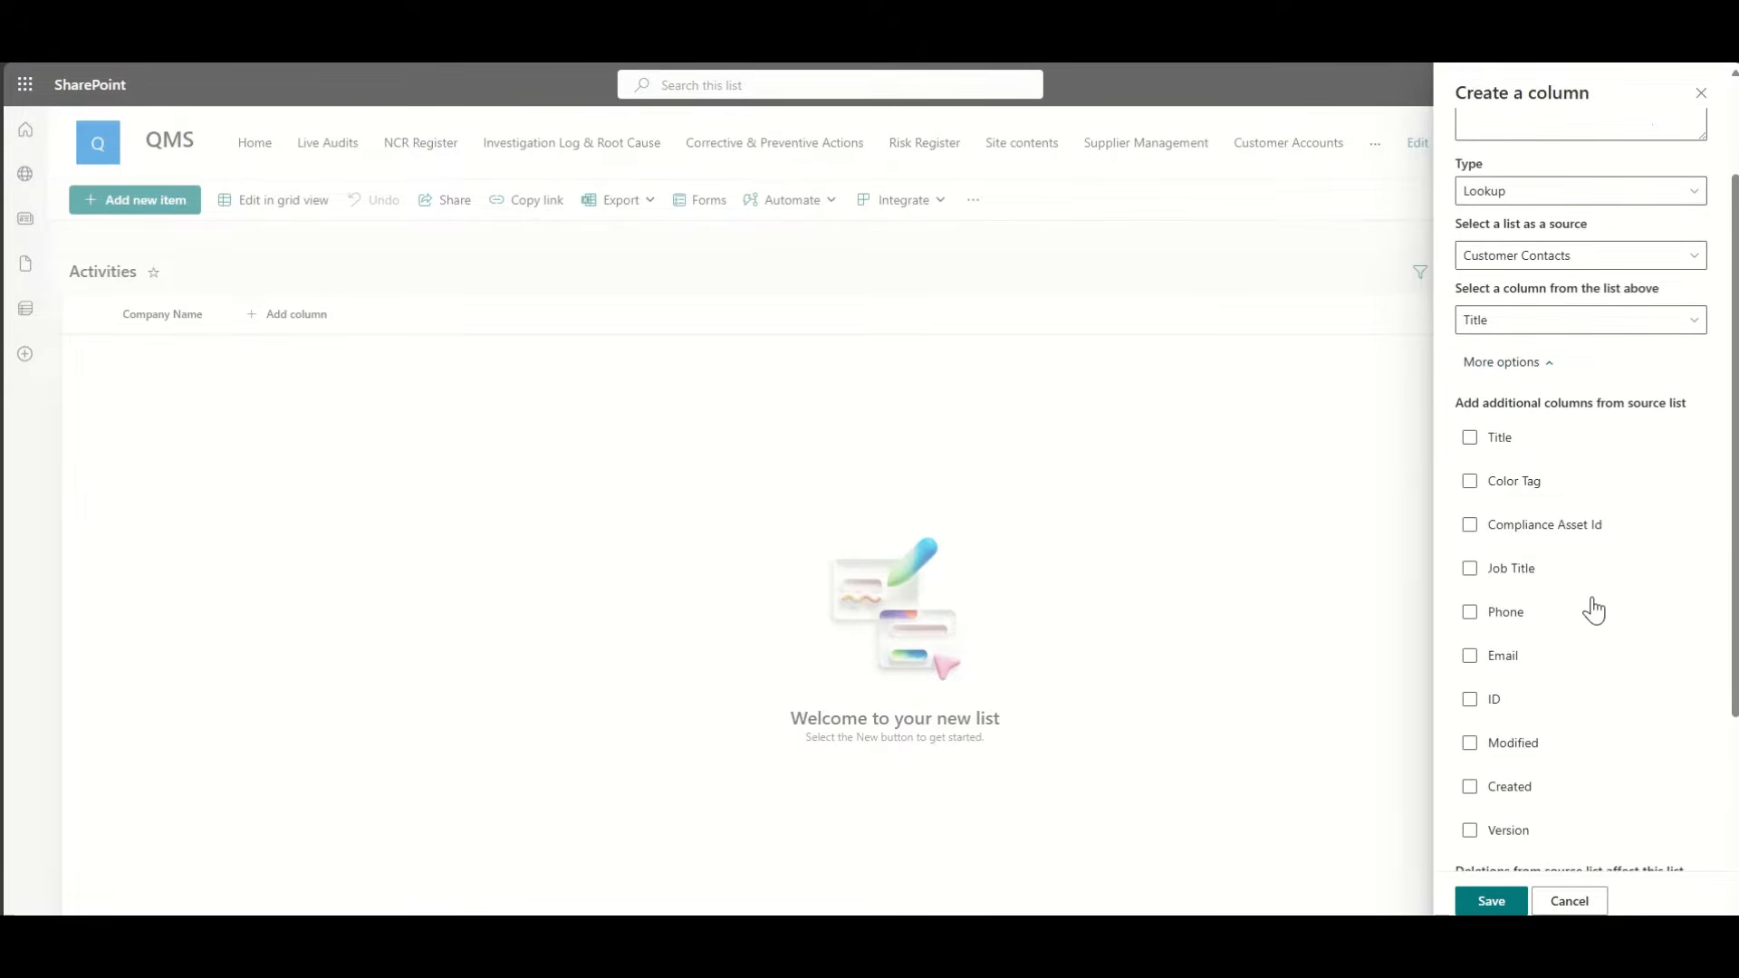
scroll(1594, 610, "down", 1)
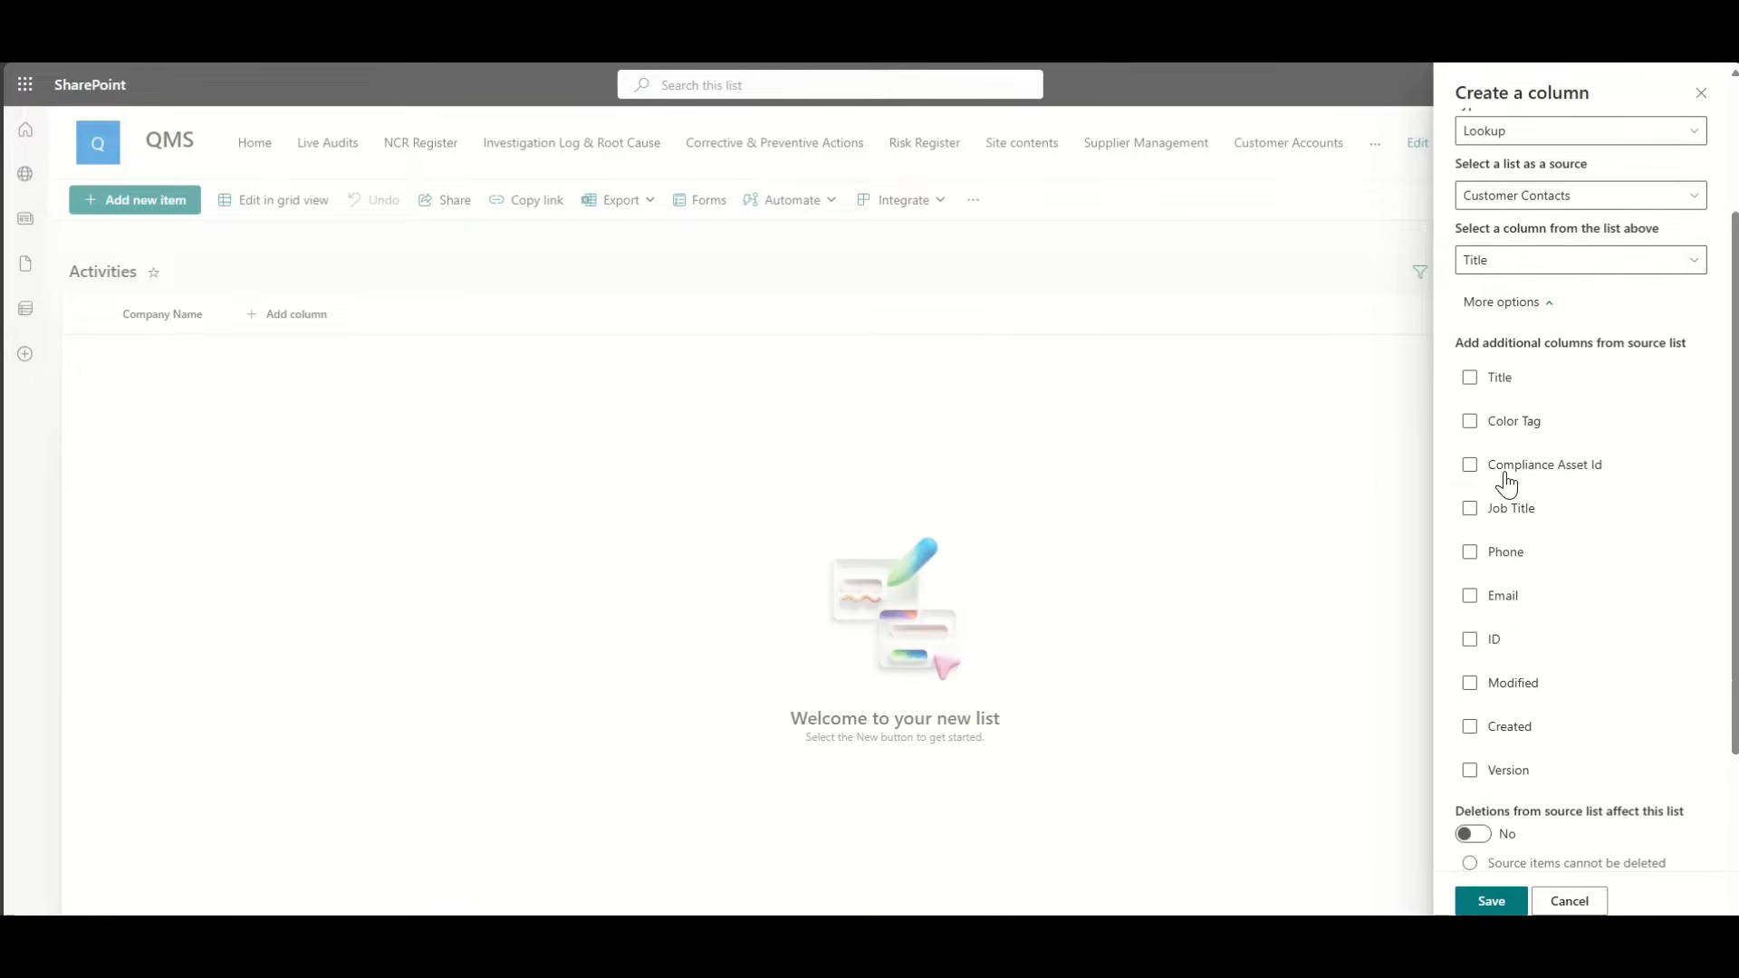
left_click(1492, 901)
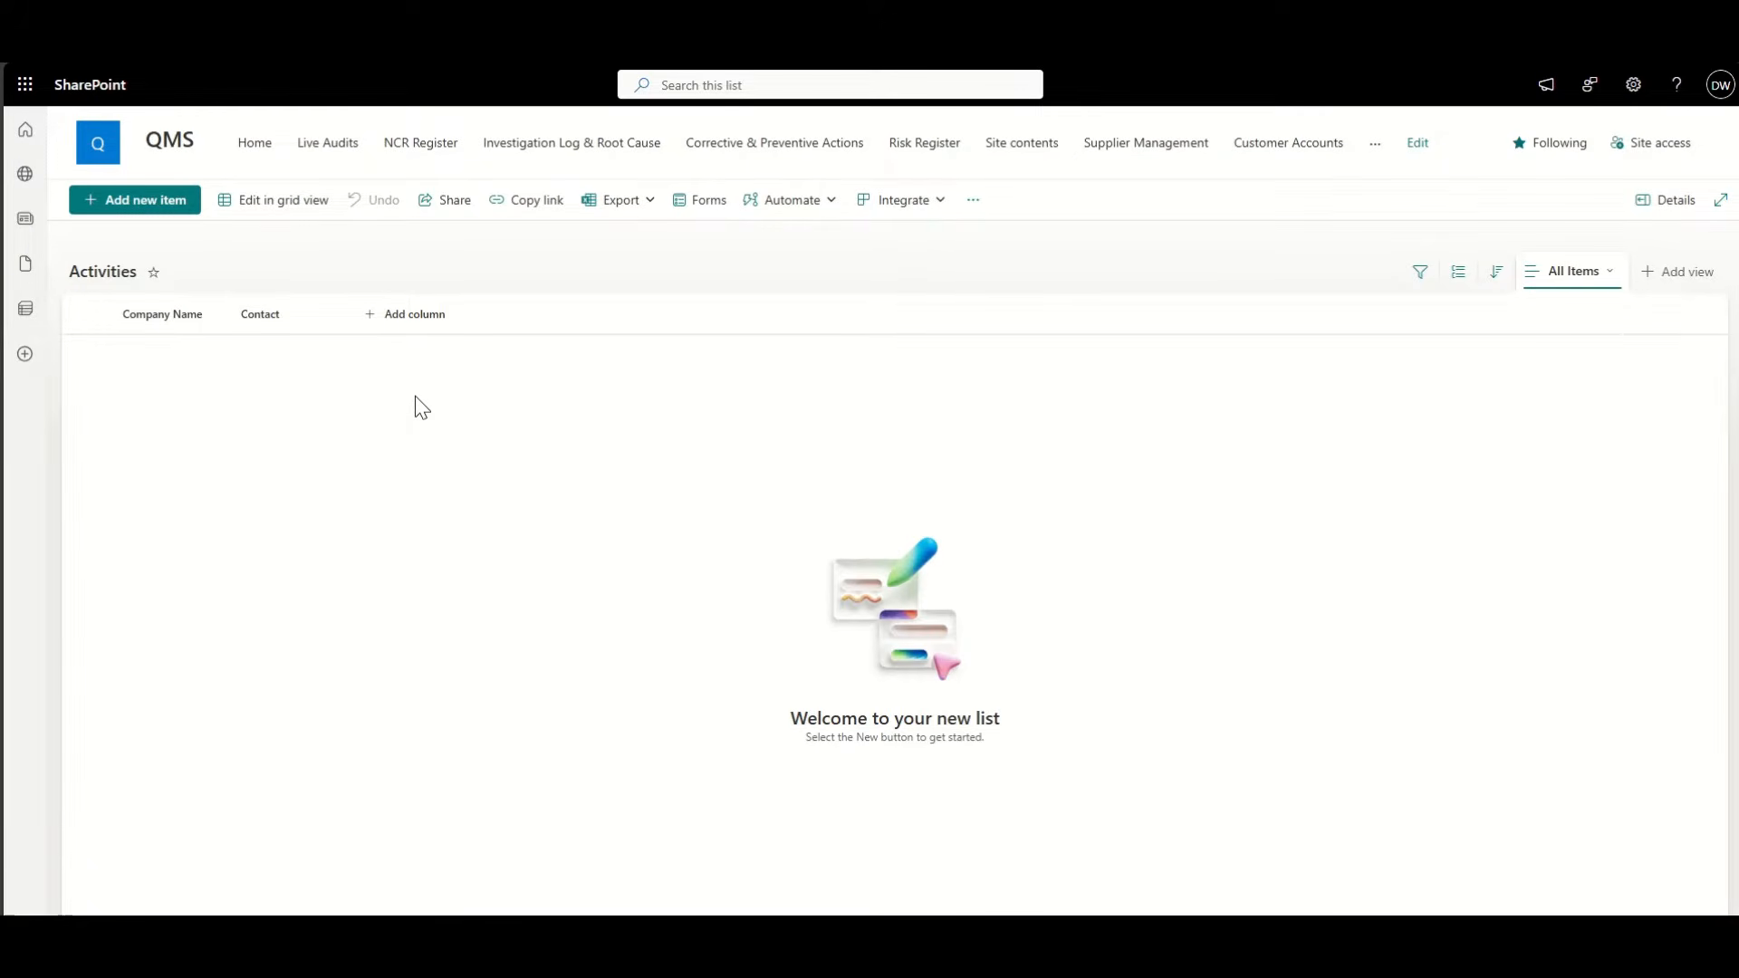
Step: Start a new Choice column, initially naming it 'Type'
left_click(417, 326)
left_click(721, 404)
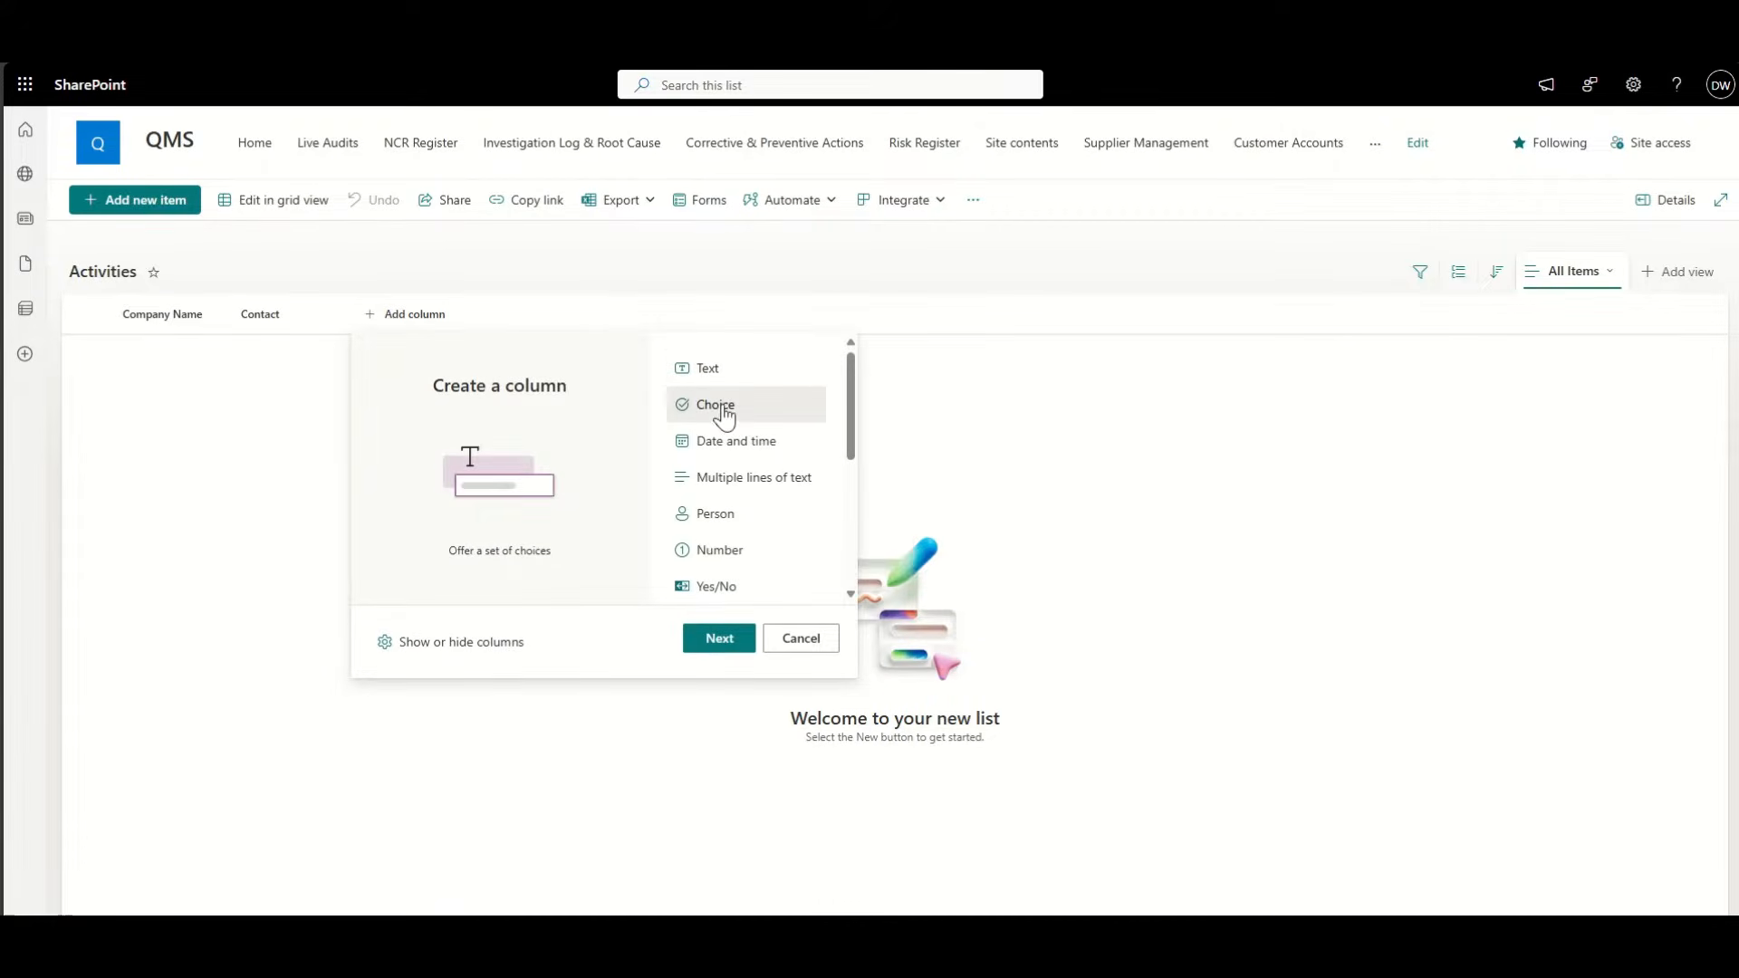
left_click(717, 643)
left_click(1494, 184)
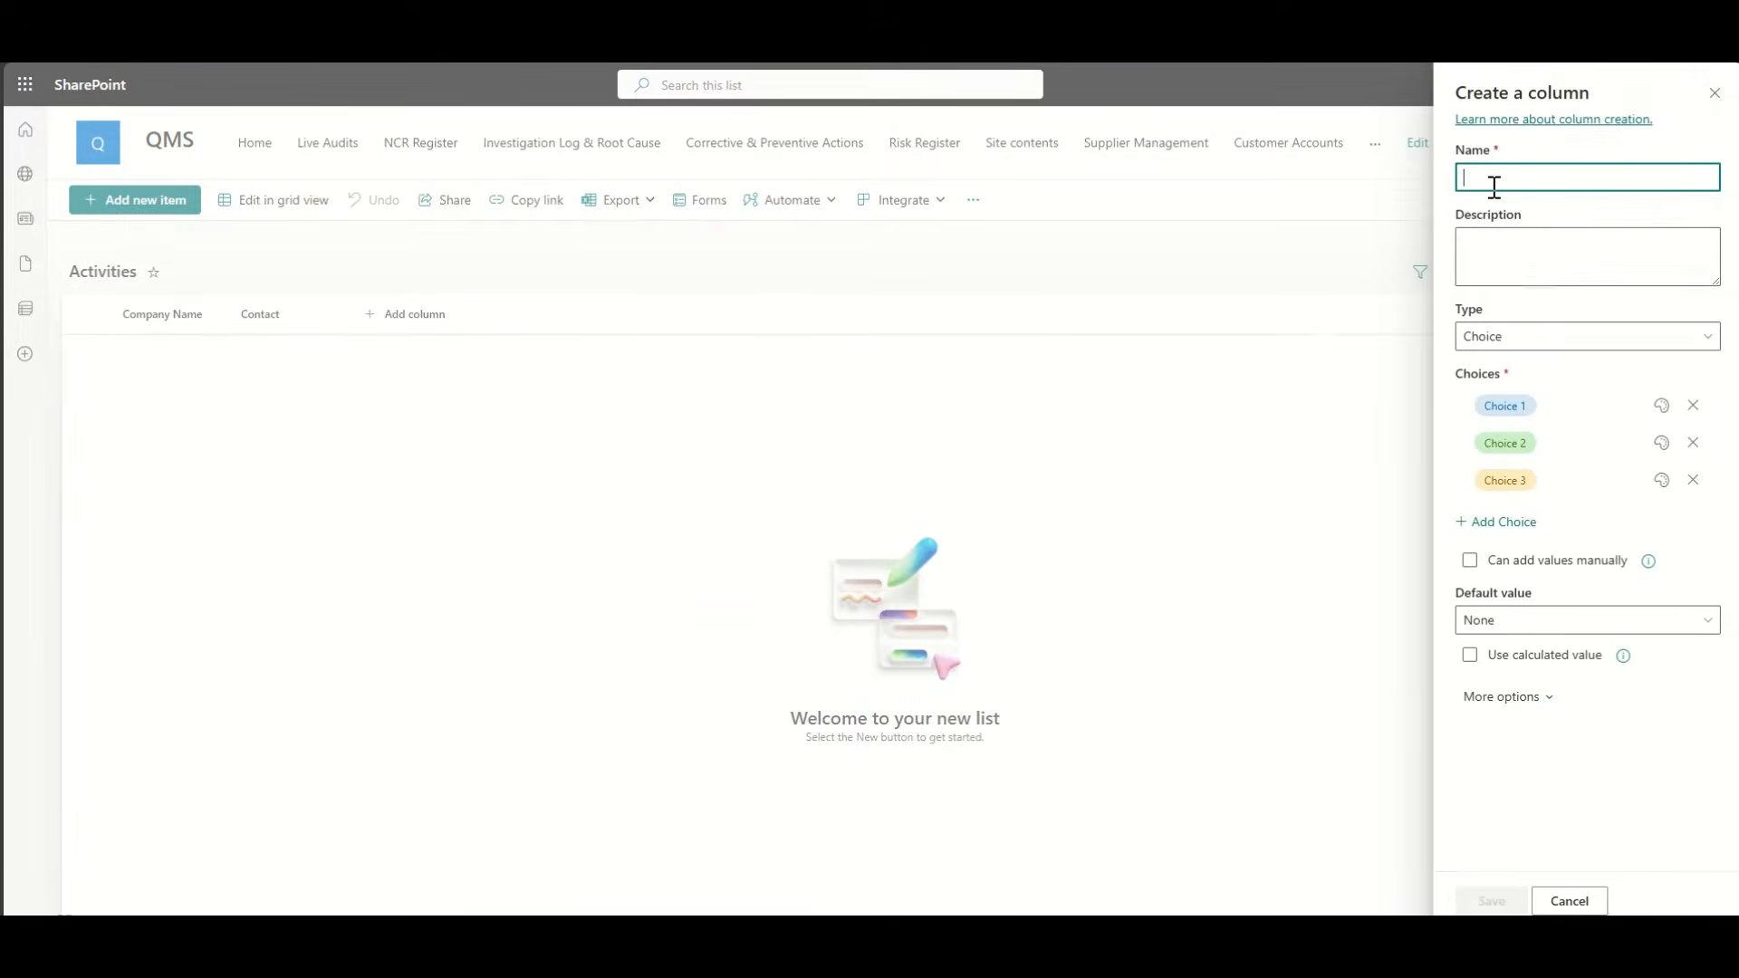
type("Type")
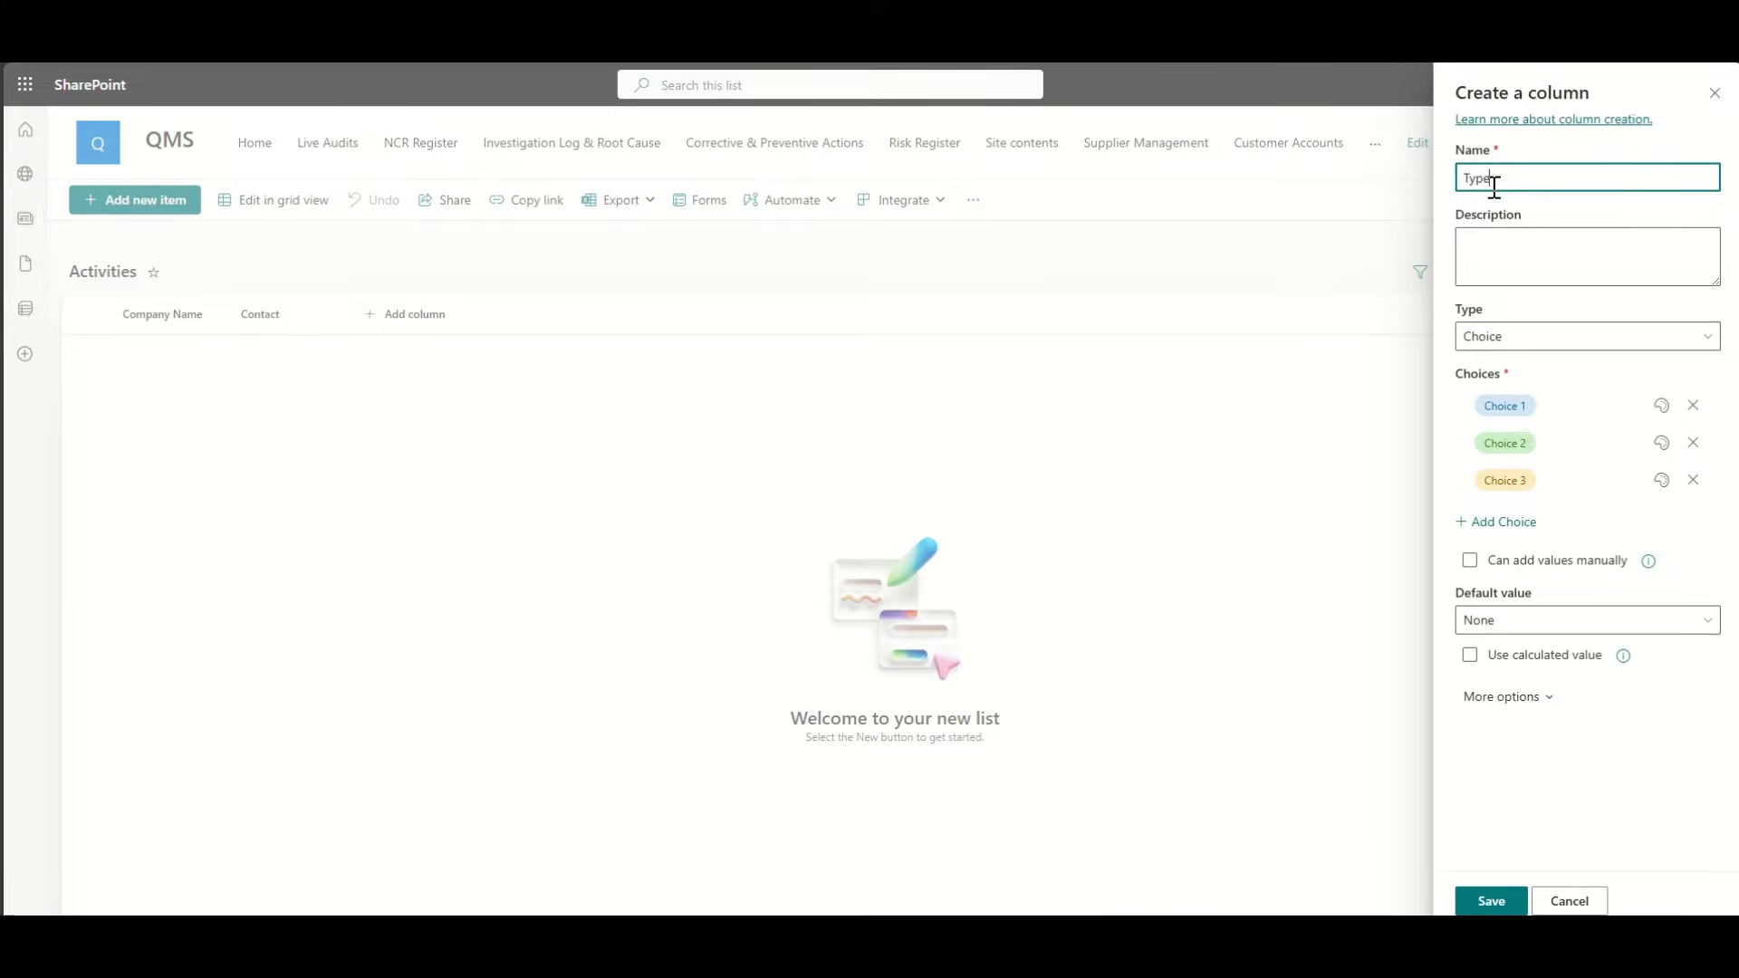
Step: Enter the choices Email, Teams, Phone Call and a fourth choice, Visit
left_click(1518, 405)
type("Email")
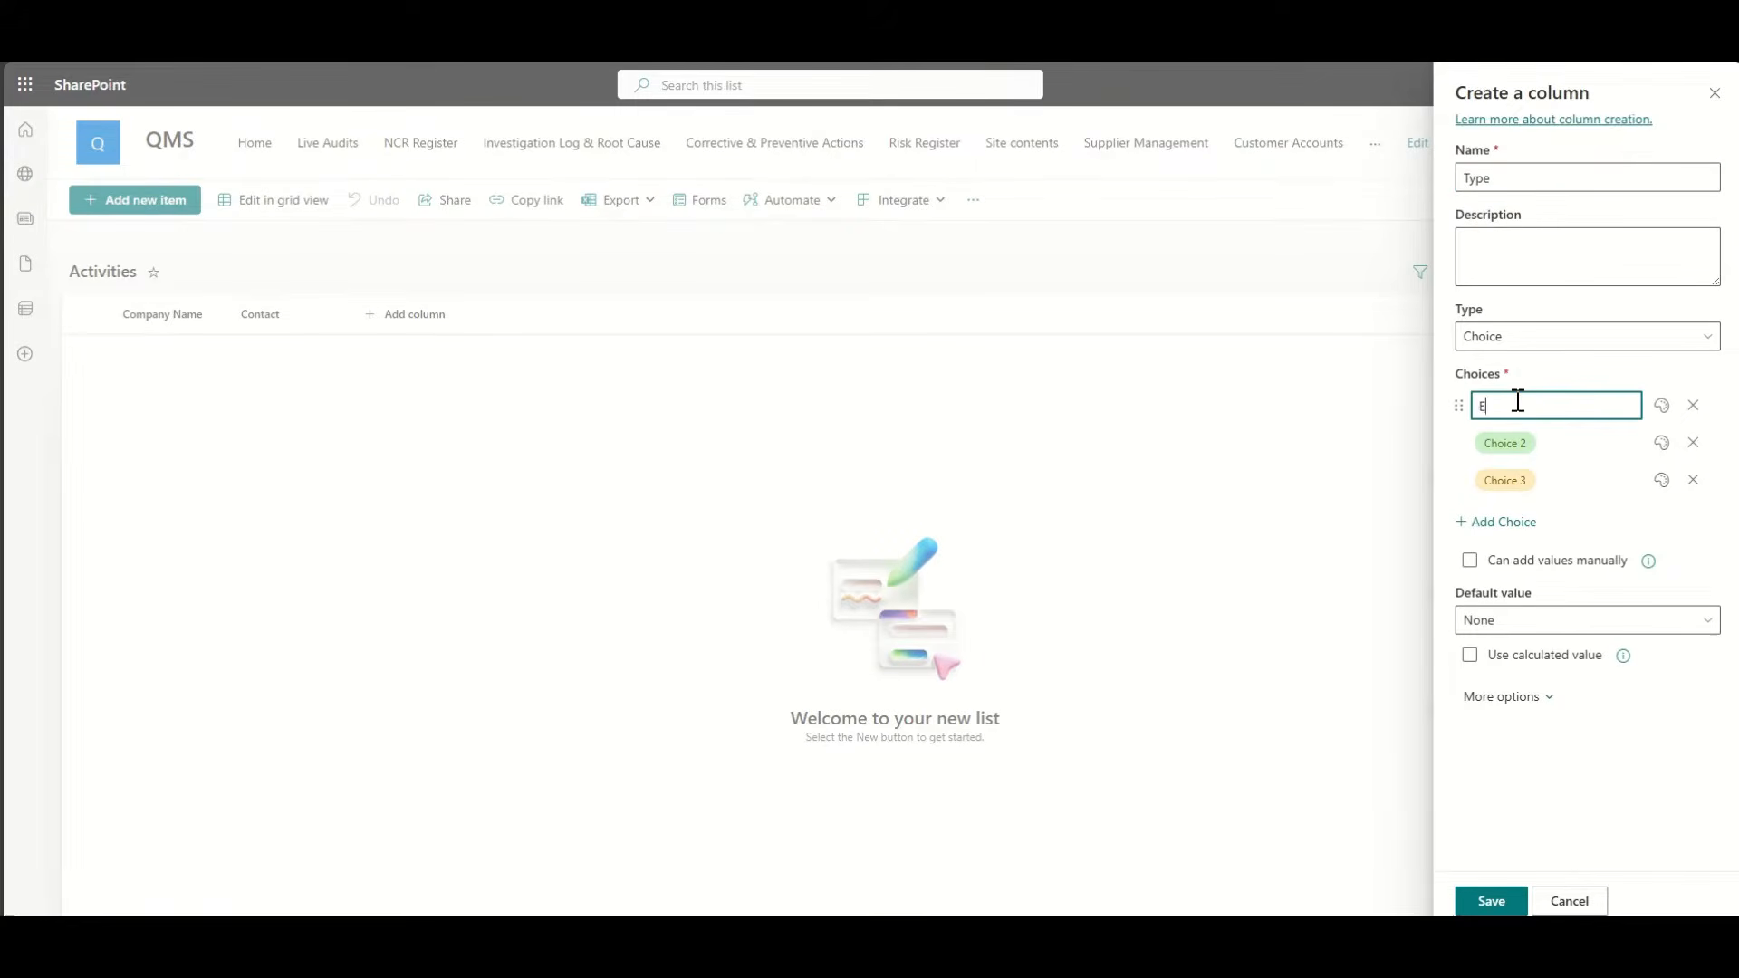
left_click(1540, 440)
type("T")
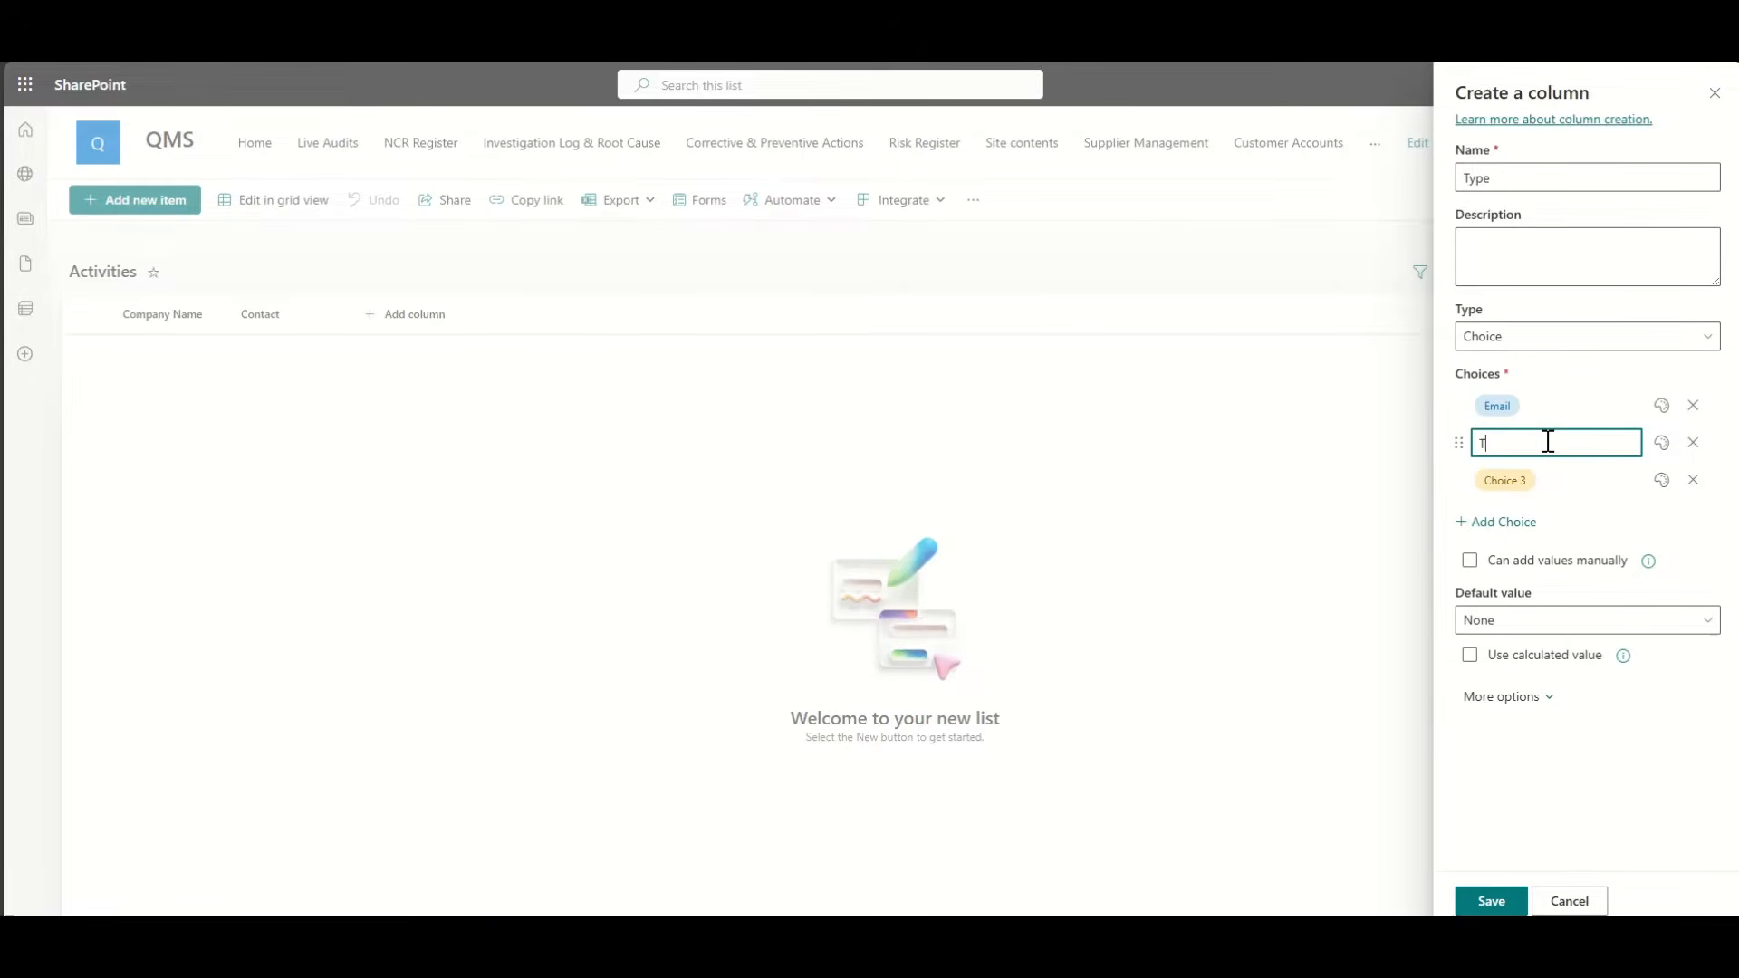
type("eams")
left_click(1562, 471)
type("Phone")
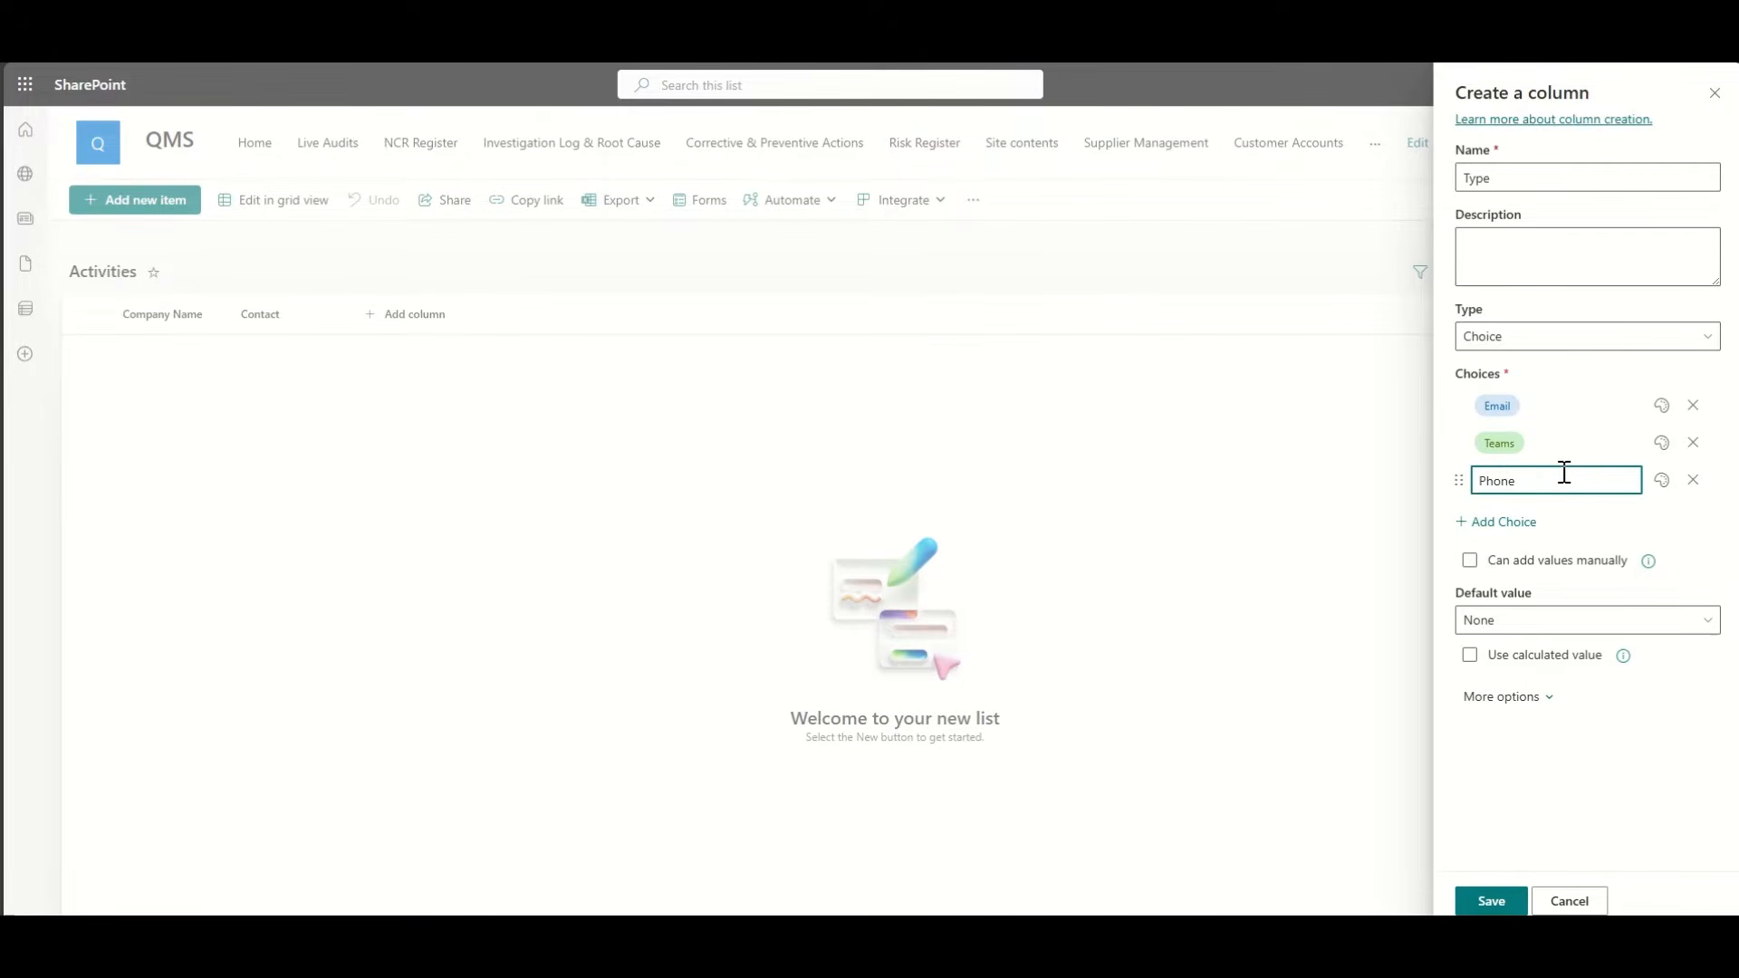
type(" Ca")
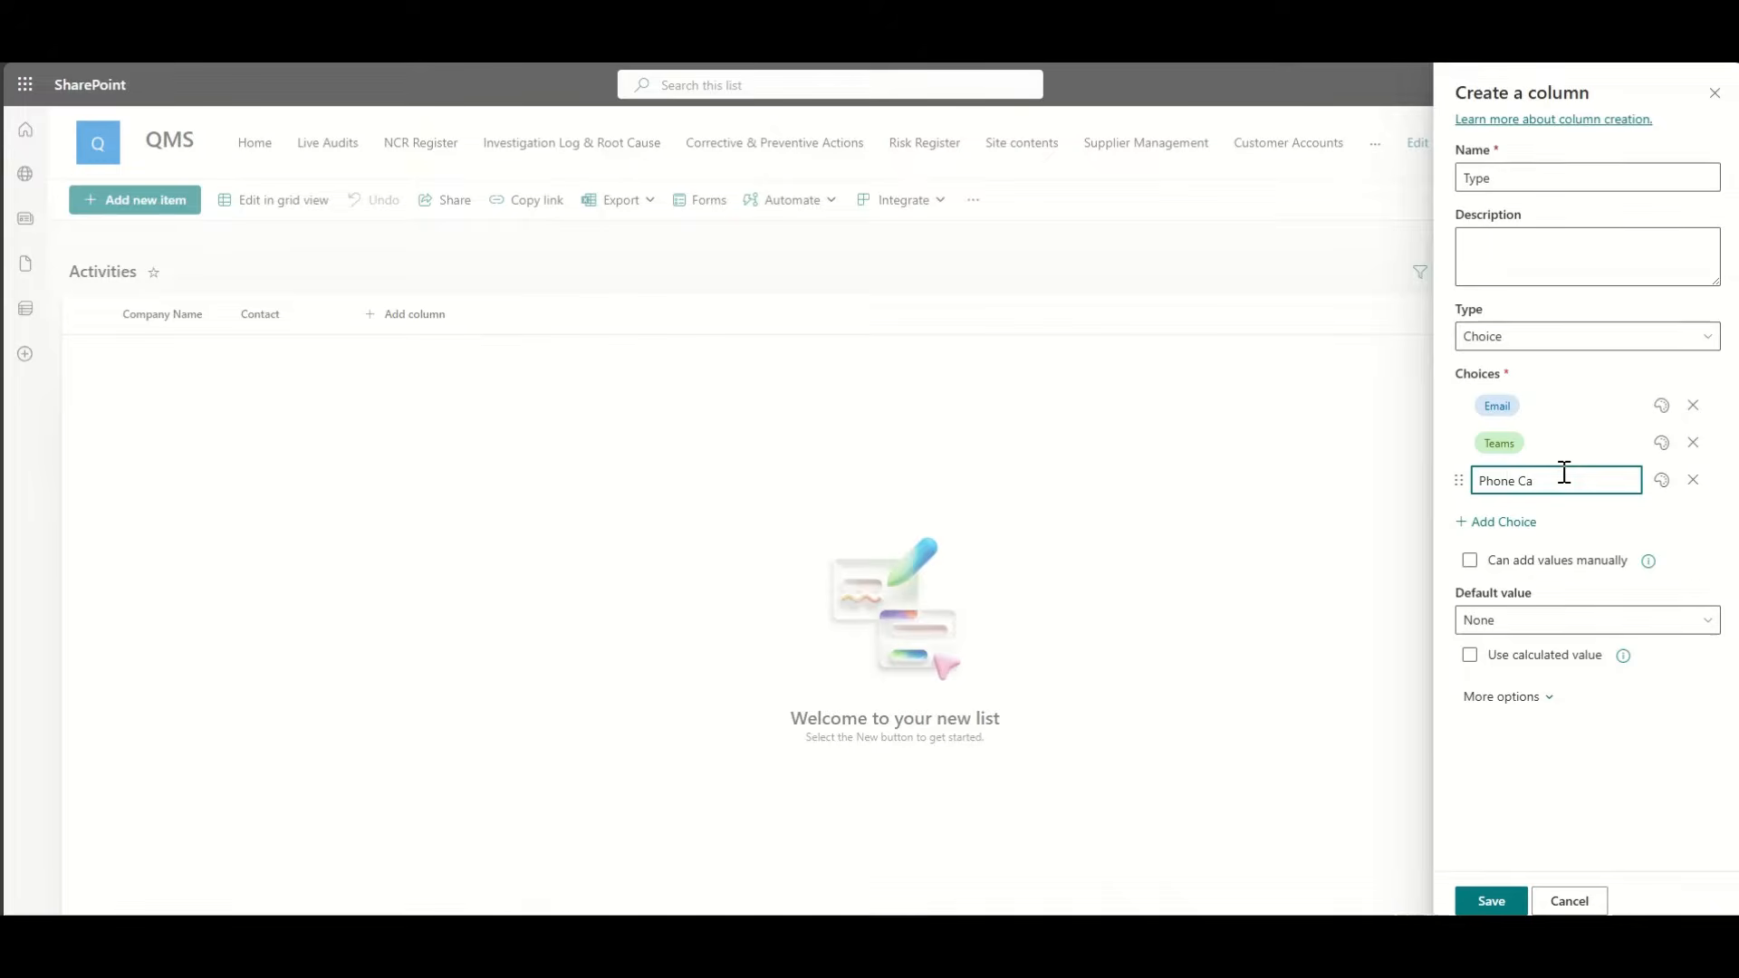
type("ll")
left_click(1518, 523)
left_click(1542, 520)
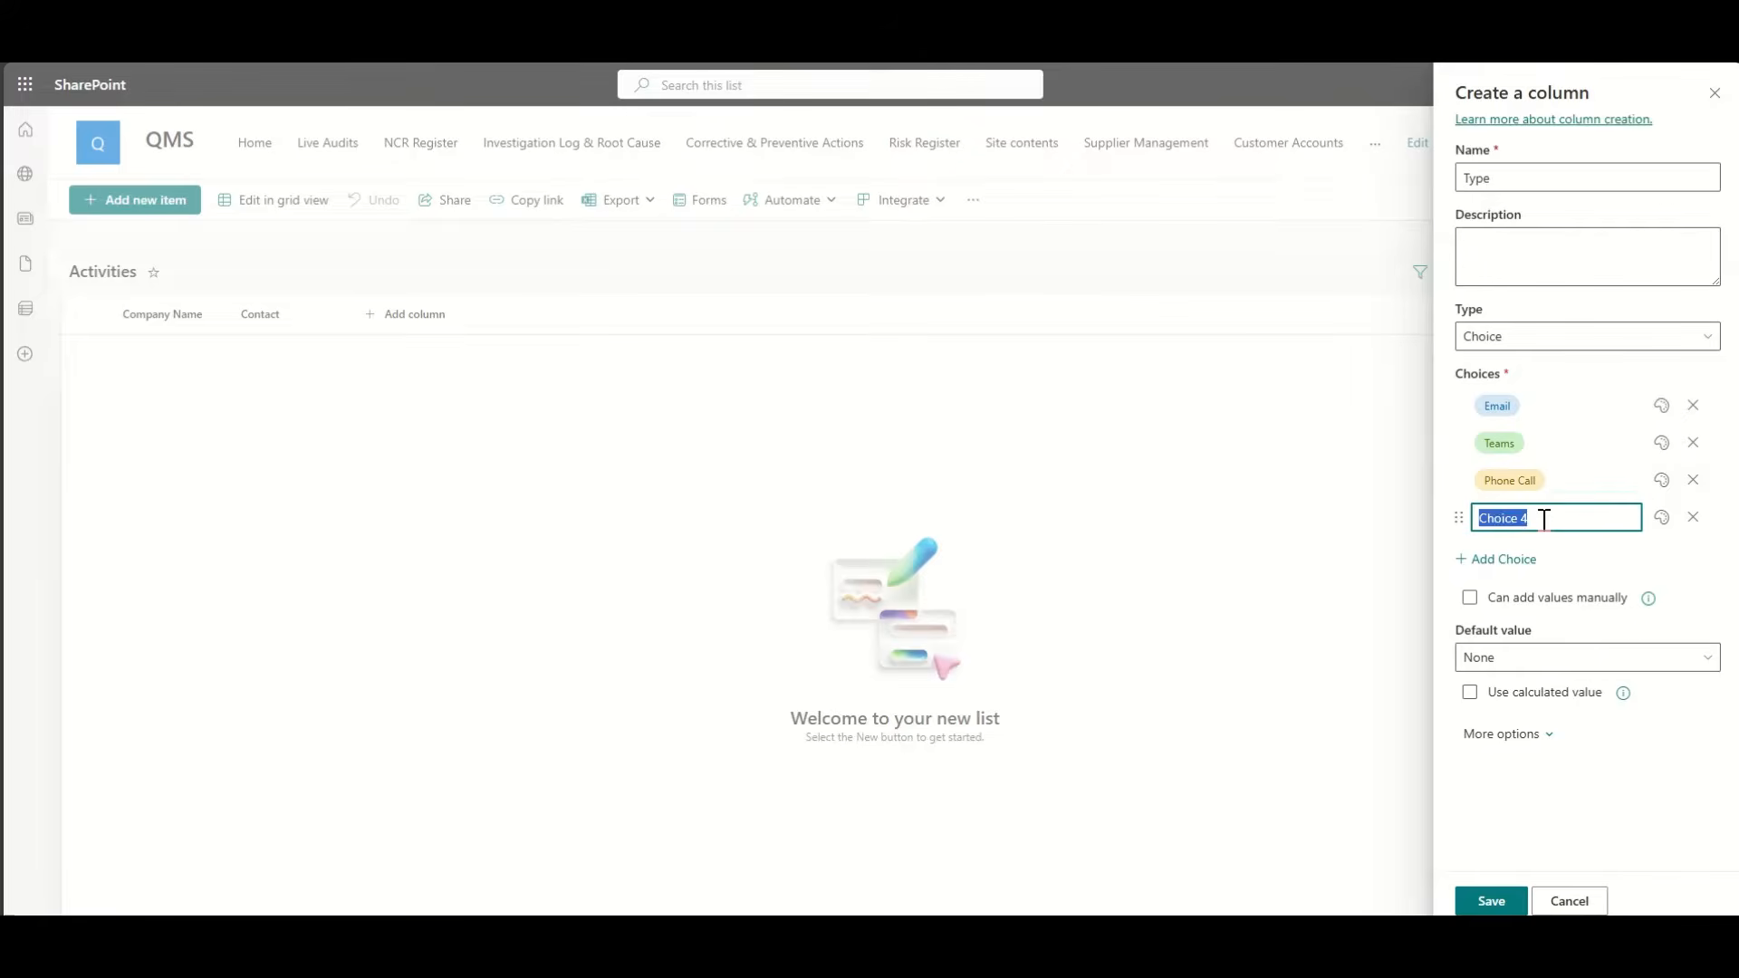
type("Visit")
Step: Colour the choices: Visit dark blue, Phone Call blue, Teams dark indigo
left_click(1662, 517)
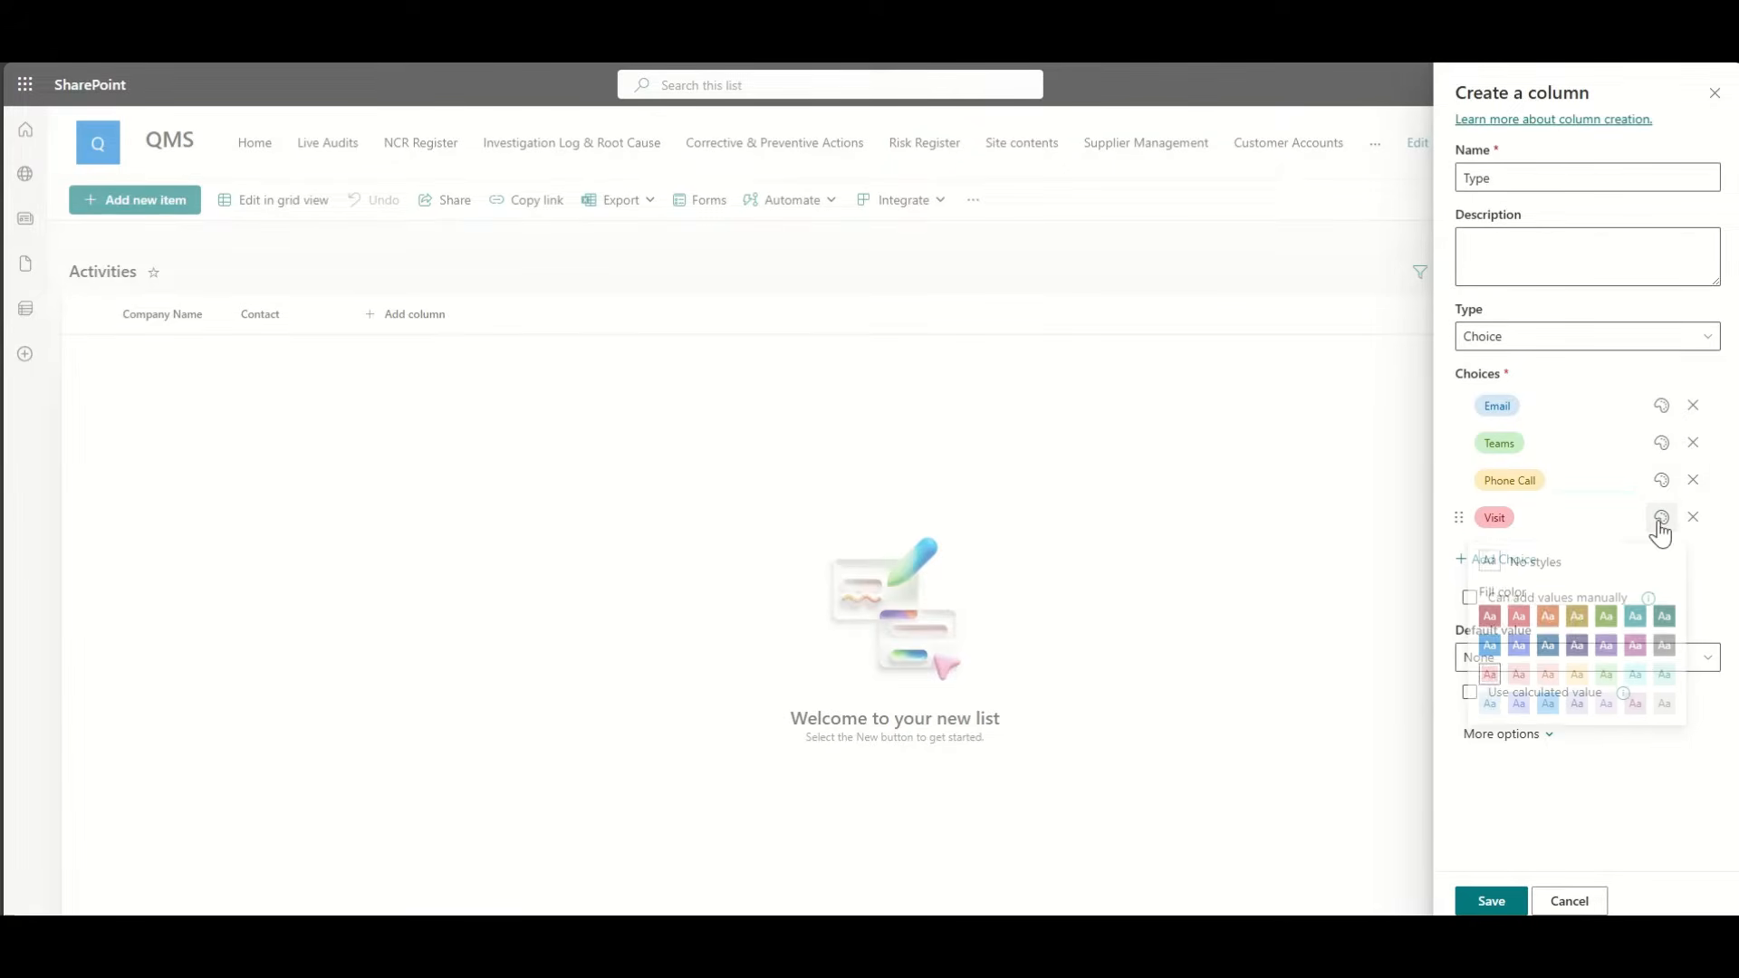
left_click(1549, 664)
left_click(1661, 480)
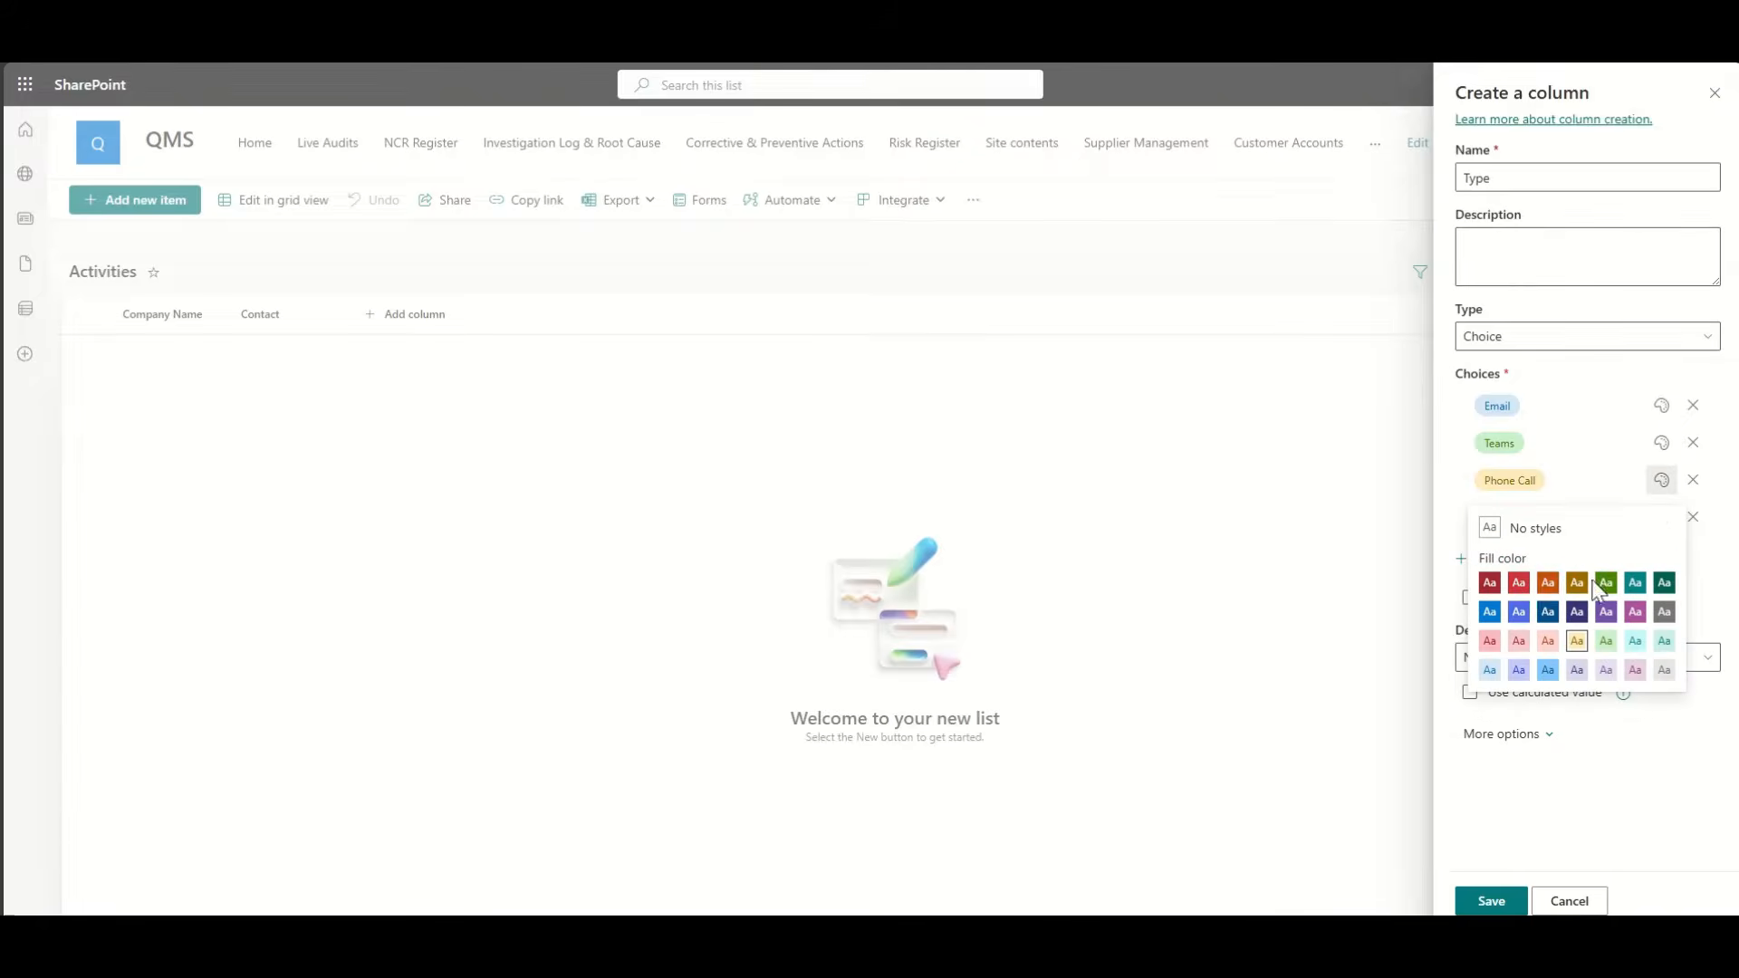
left_click(1490, 612)
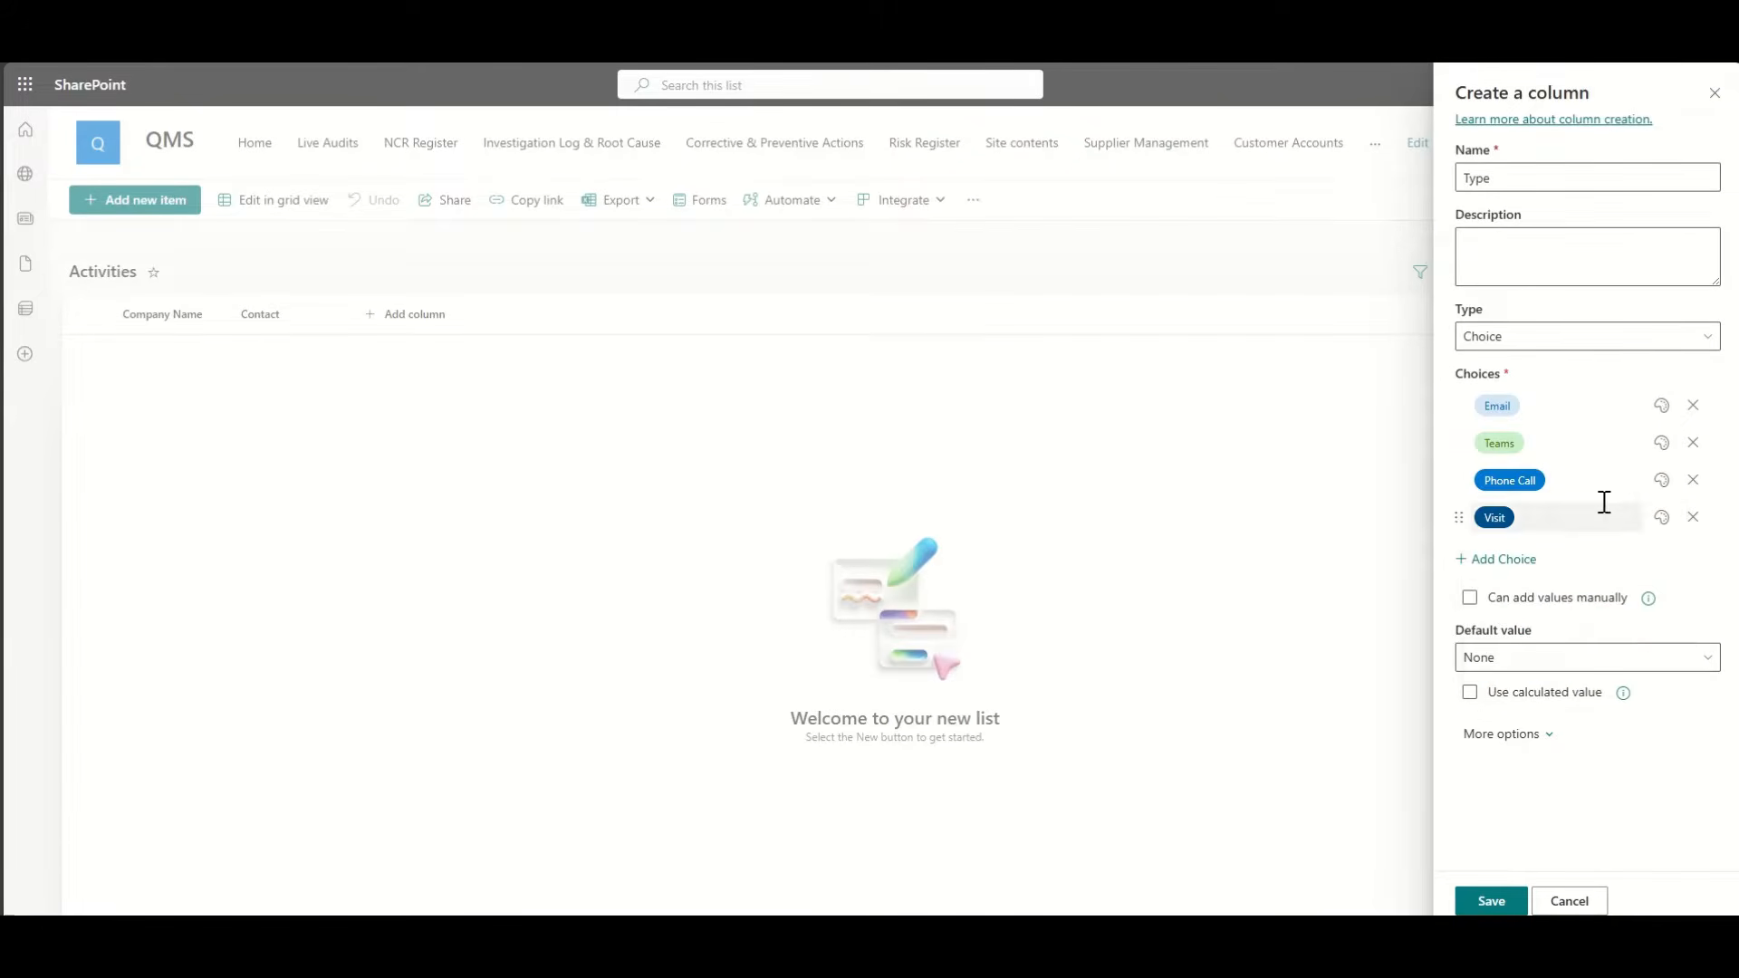
left_click(1661, 443)
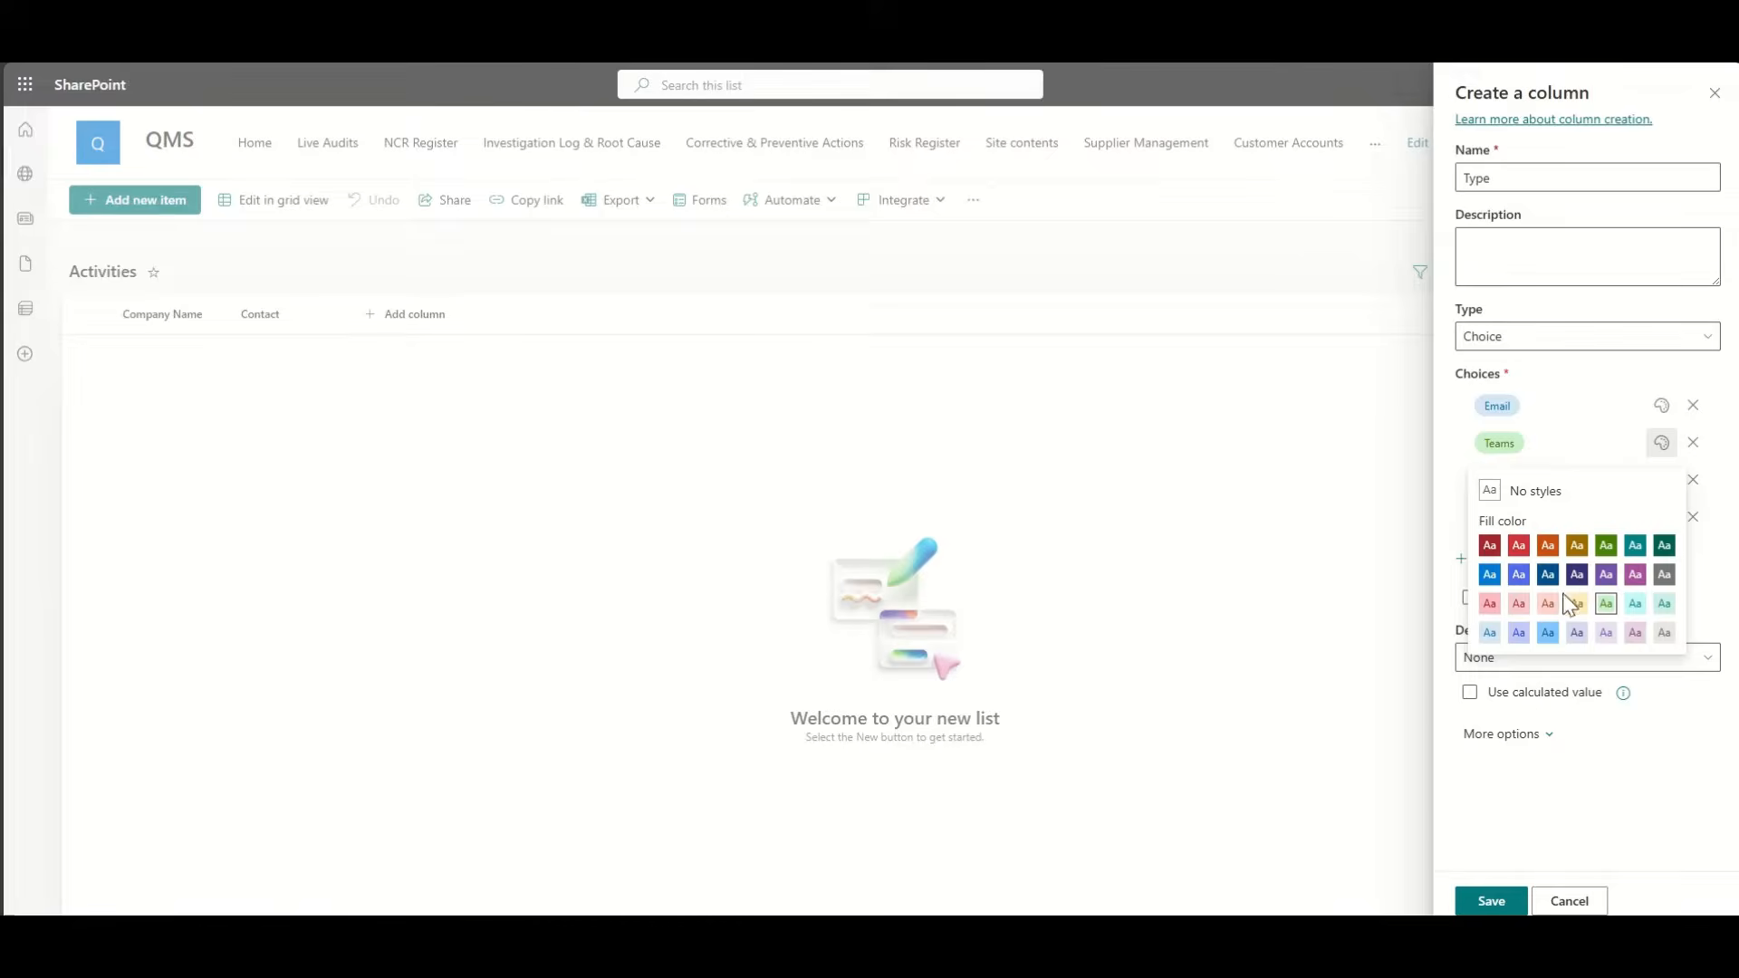
left_click(1577, 575)
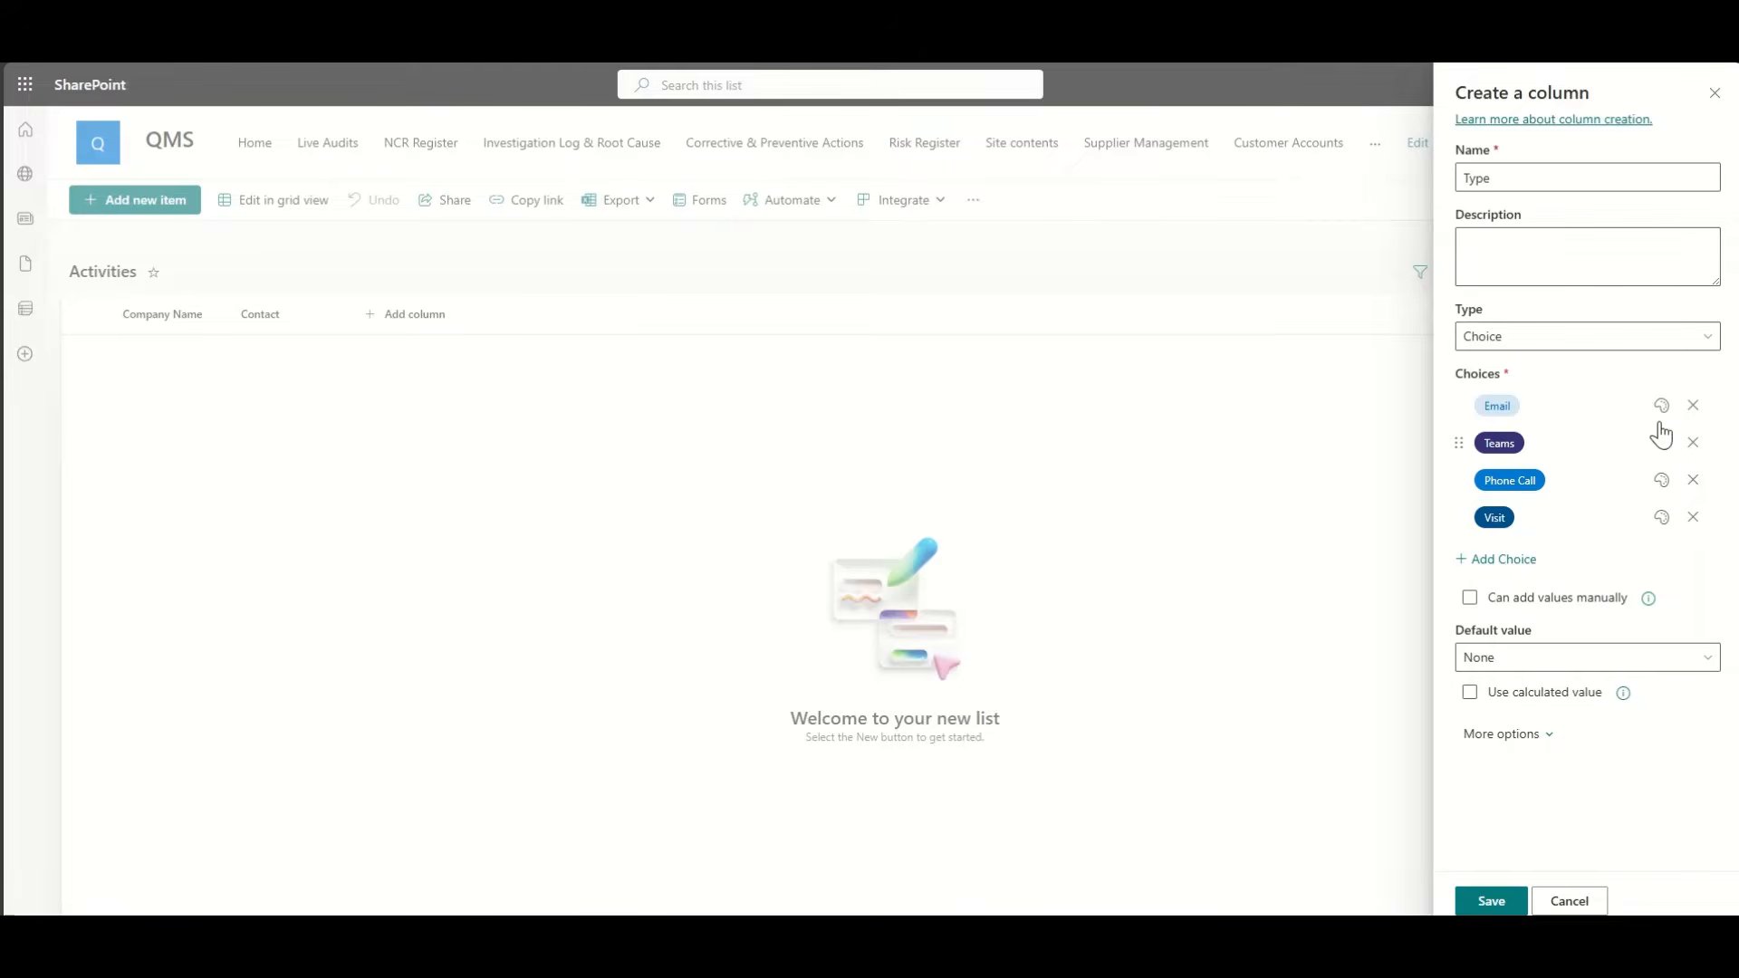
Step: Rename the duplicate column name to 'Activity' and save the column
left_click(1485, 902)
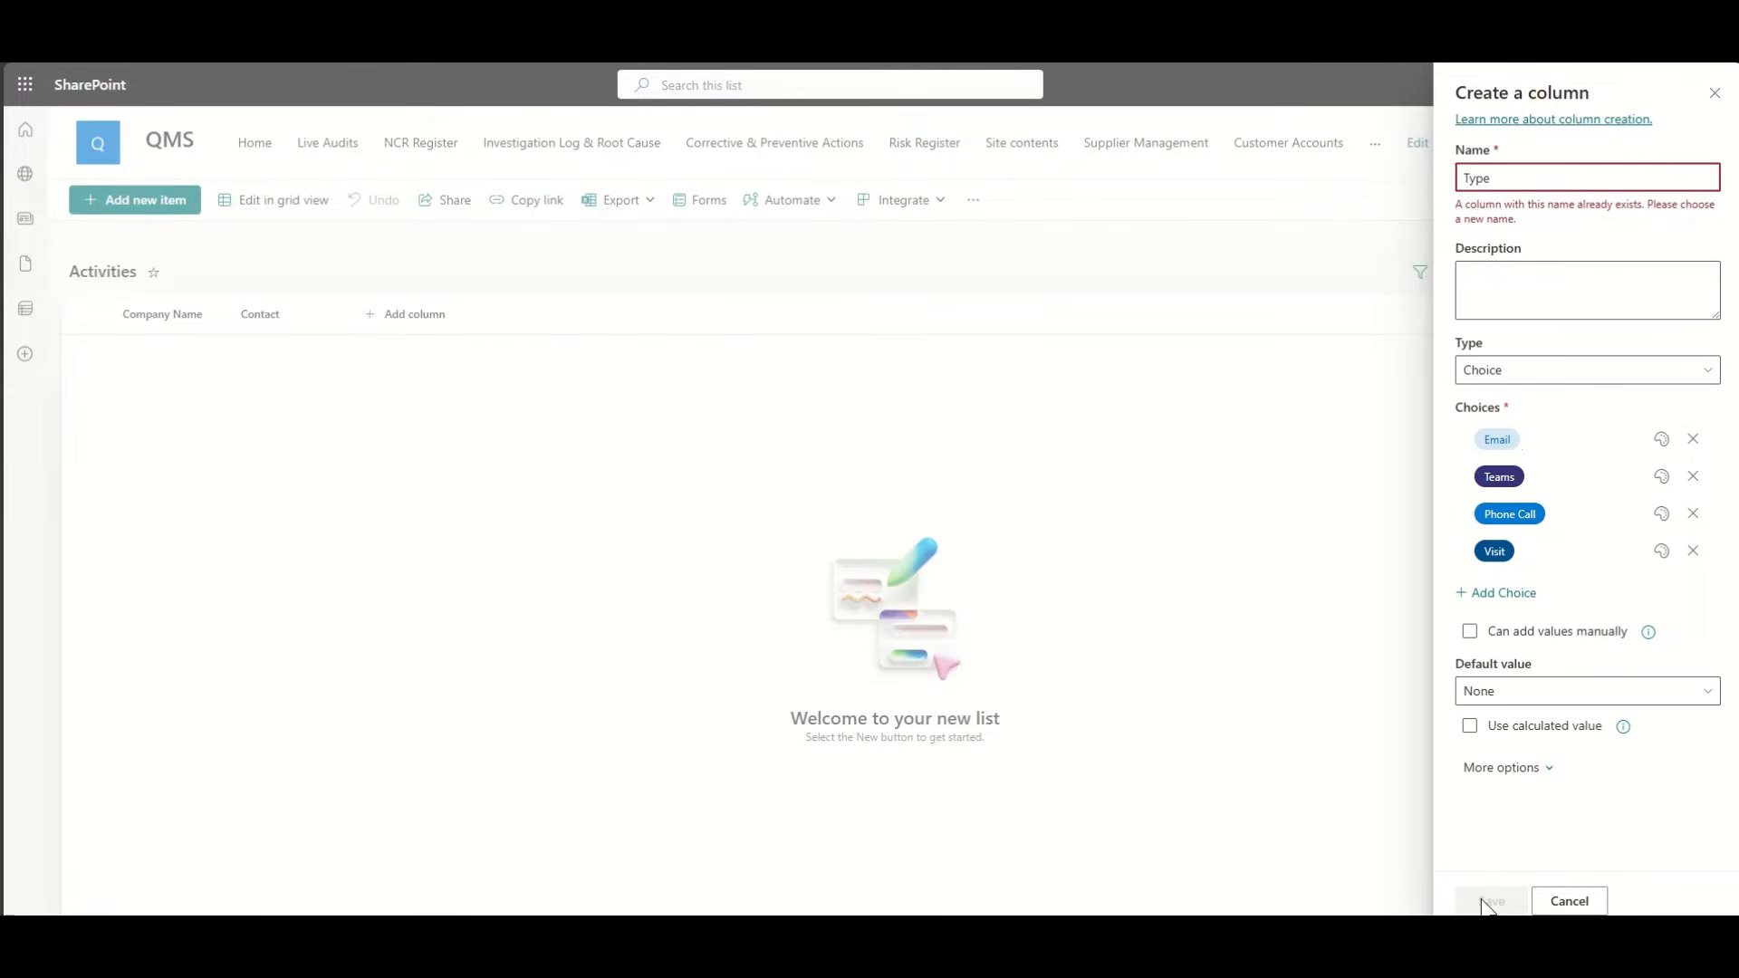
double_click(1467, 180)
type("Activity")
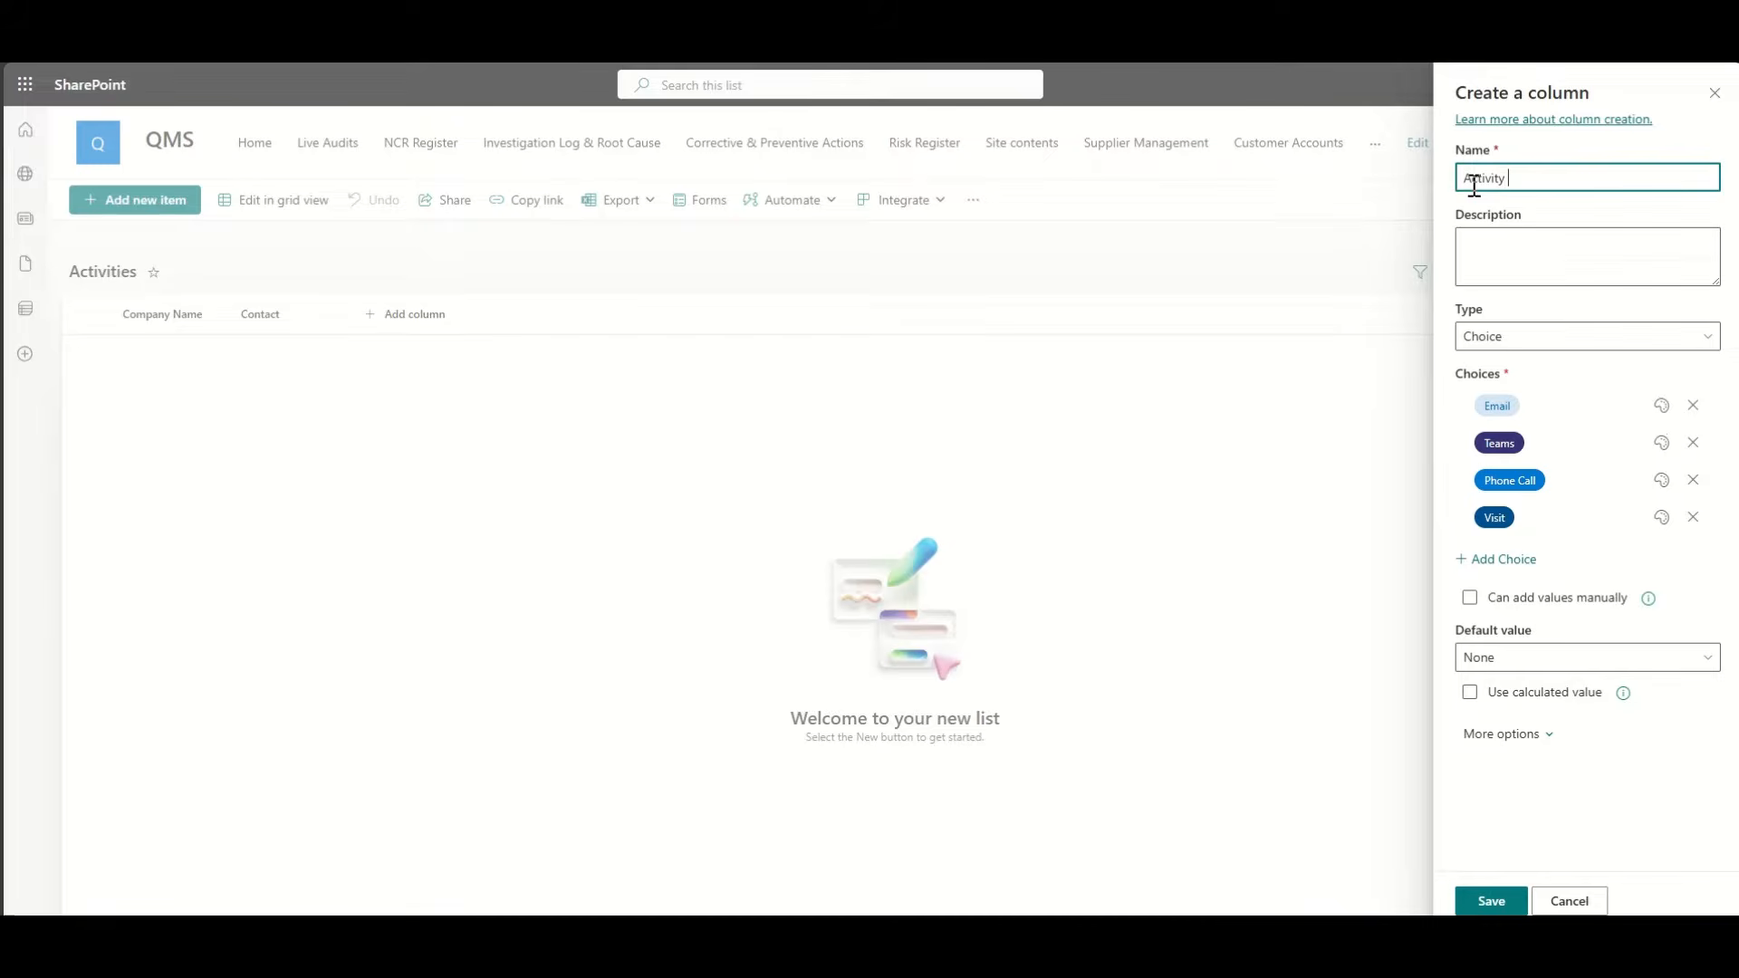
left_click(1484, 903)
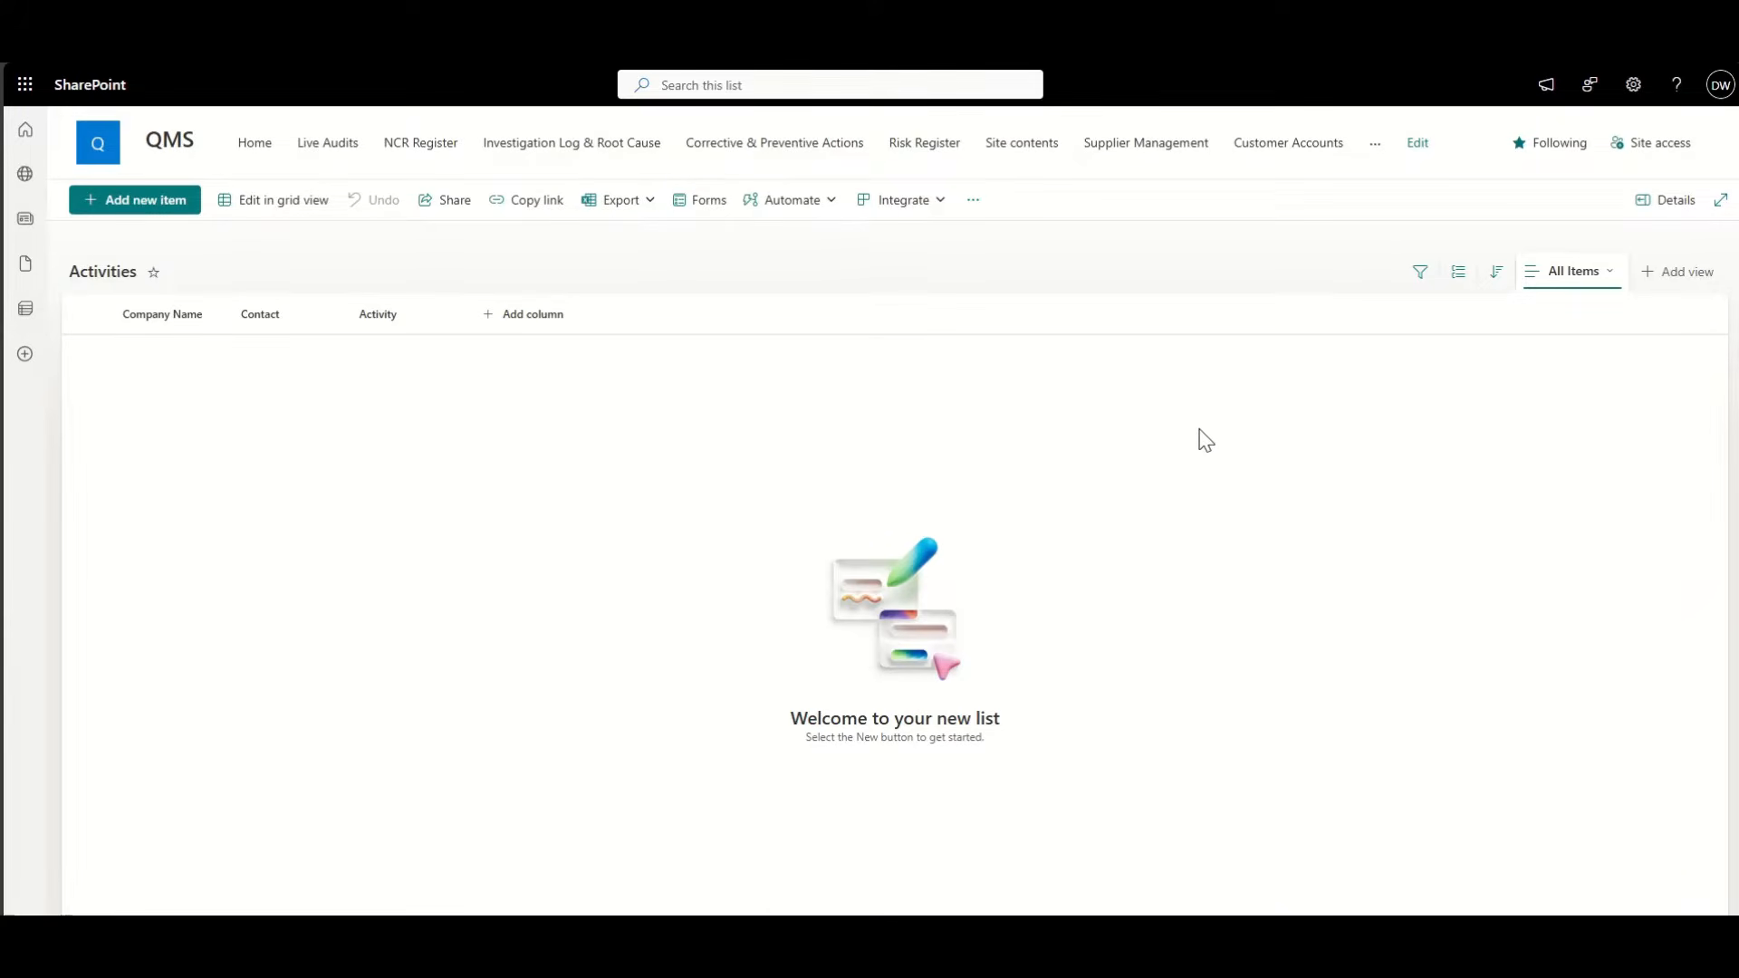
Step: Add a Multiple lines of text column named Purpose to the Activities list
left_click(535, 328)
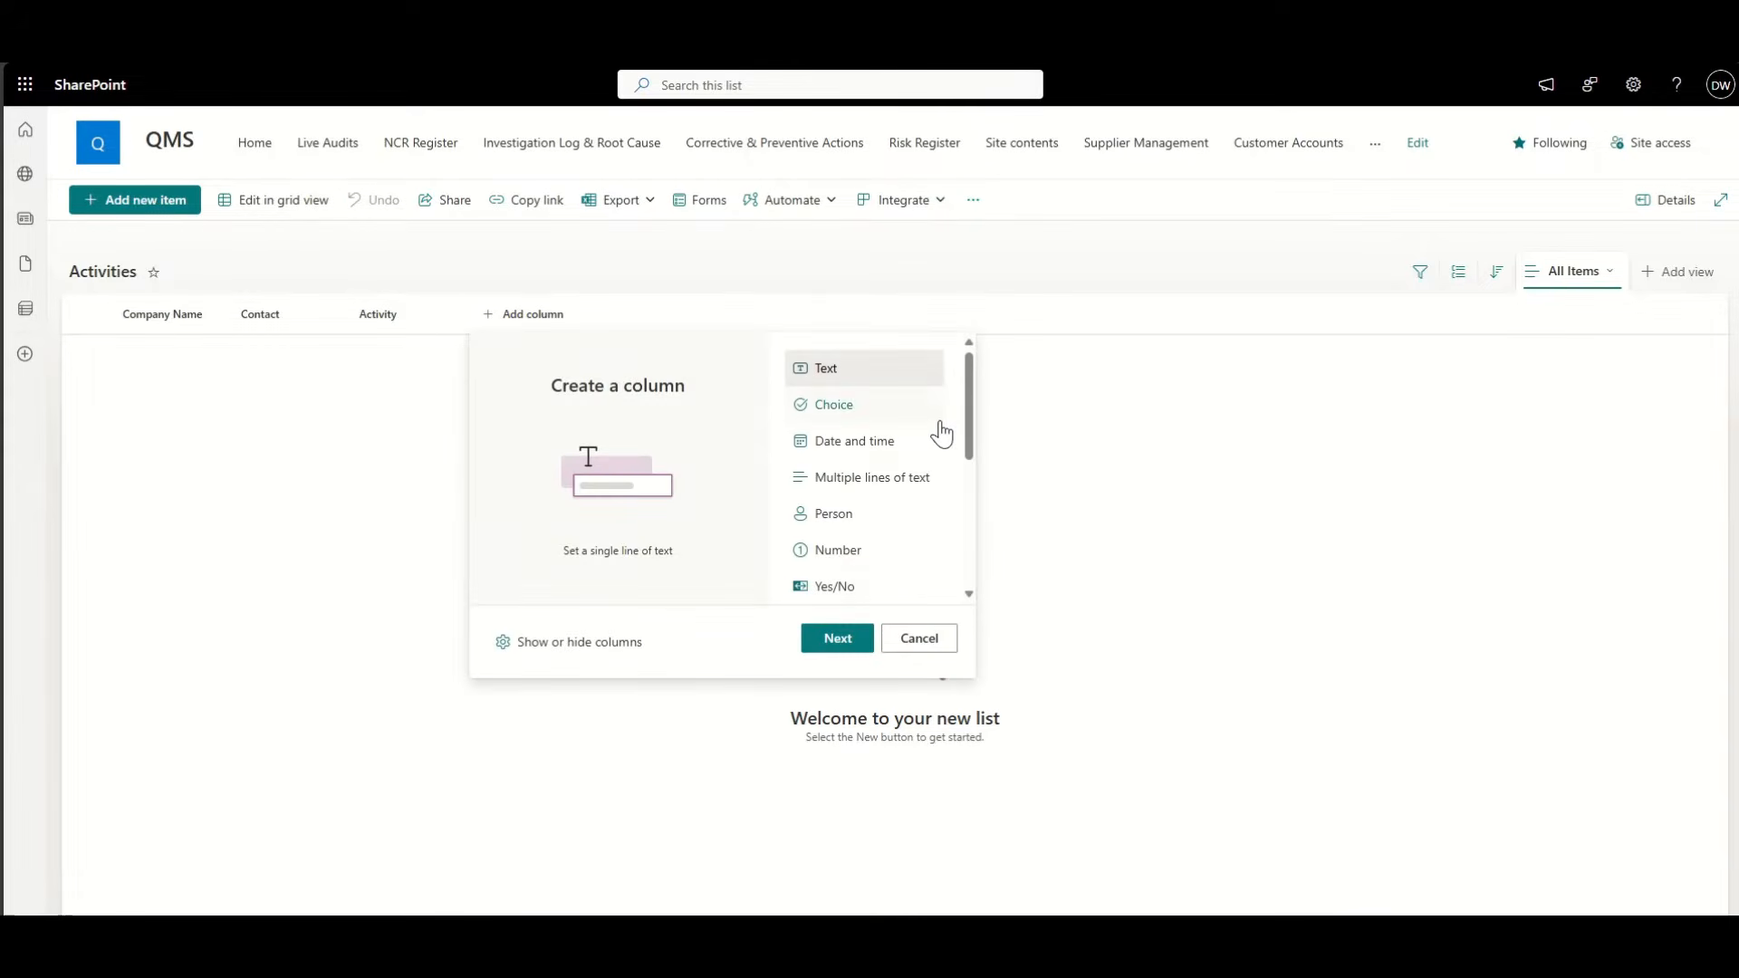
left_click(897, 408)
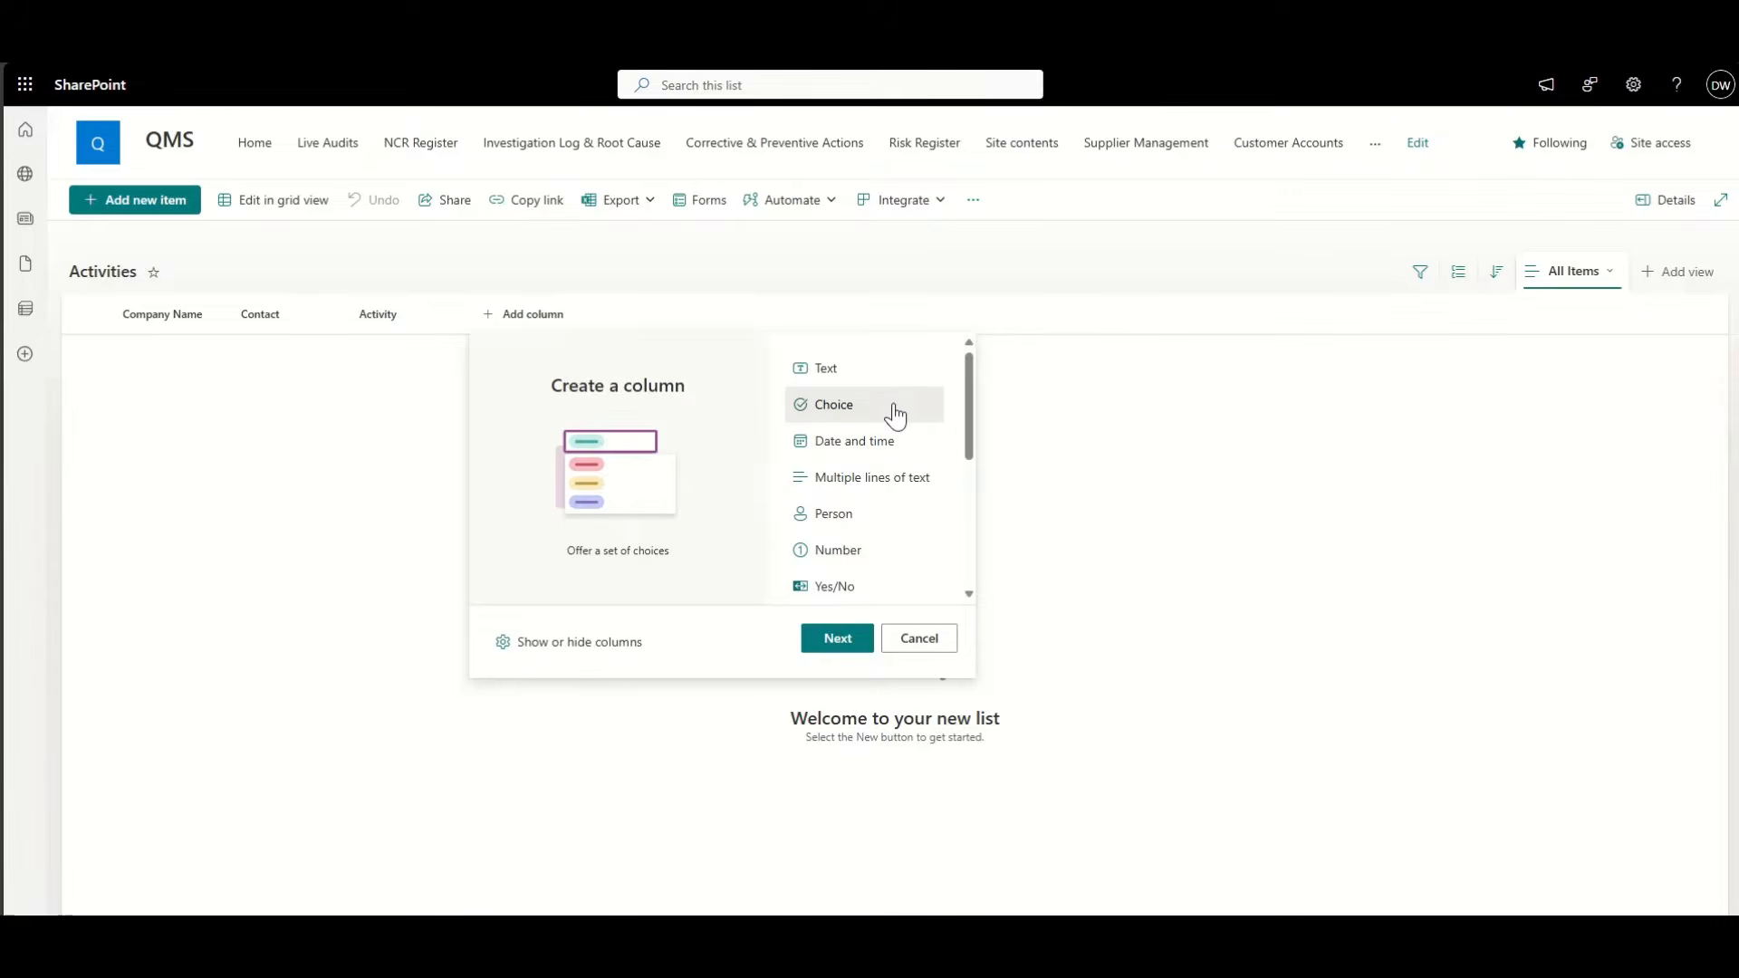
left_click(883, 495)
left_click(840, 640)
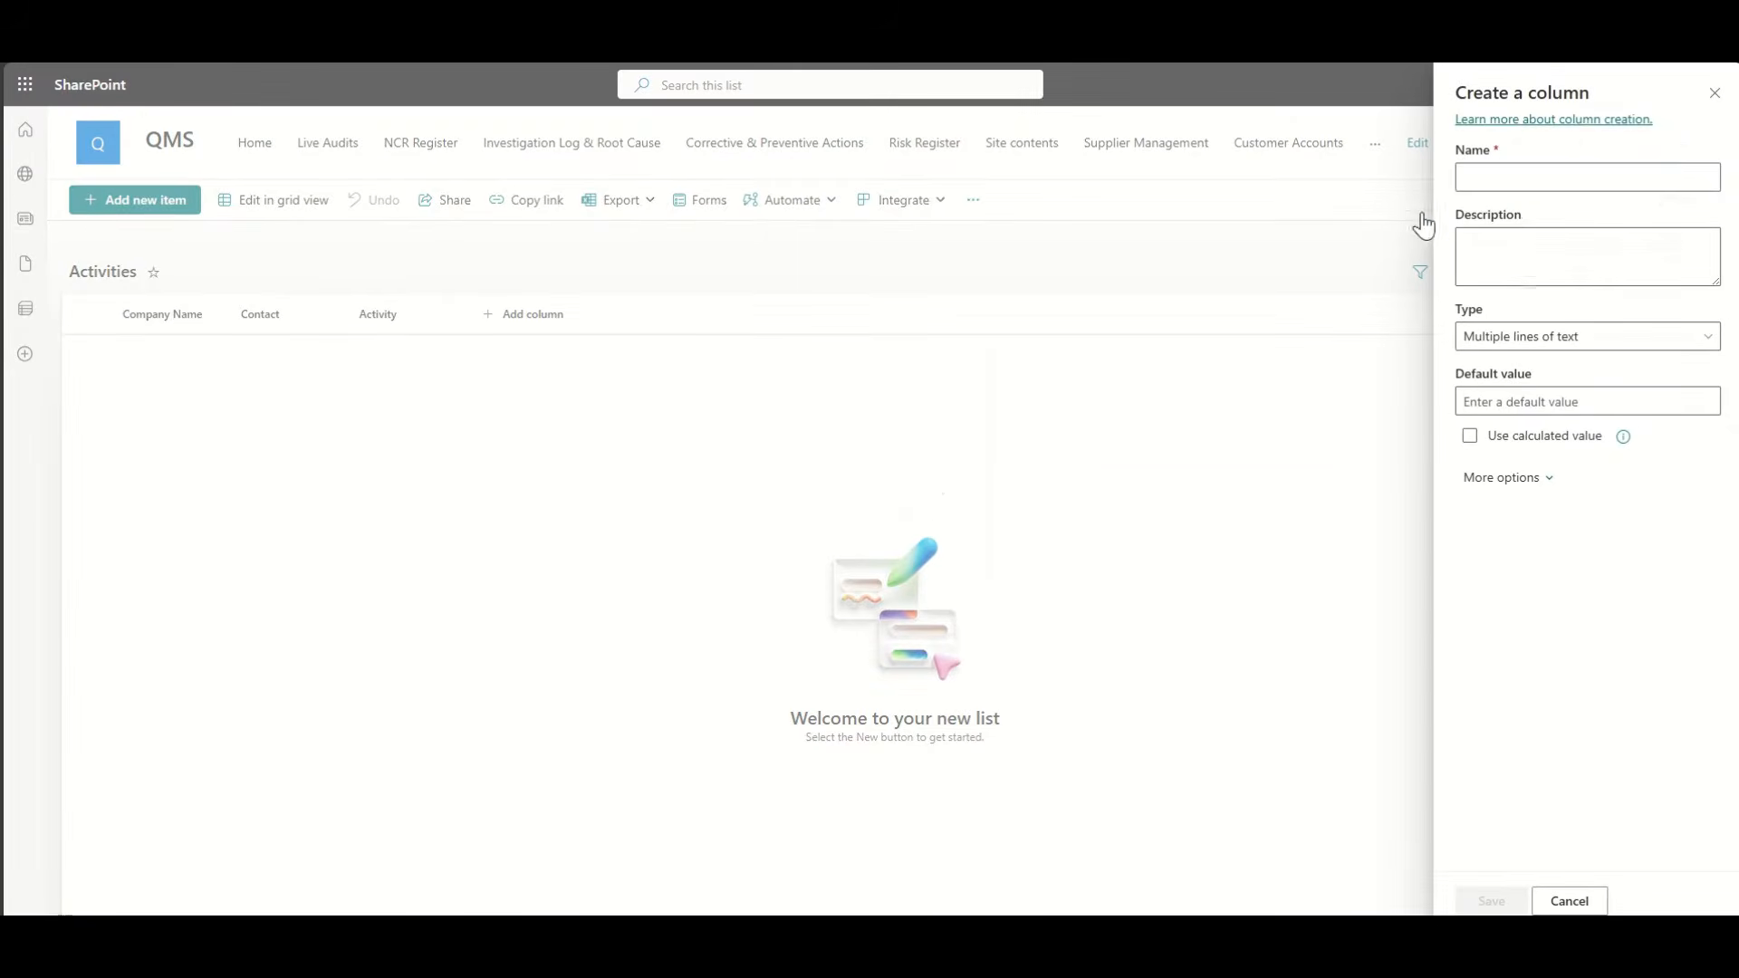
left_click(1493, 178)
type("Purp")
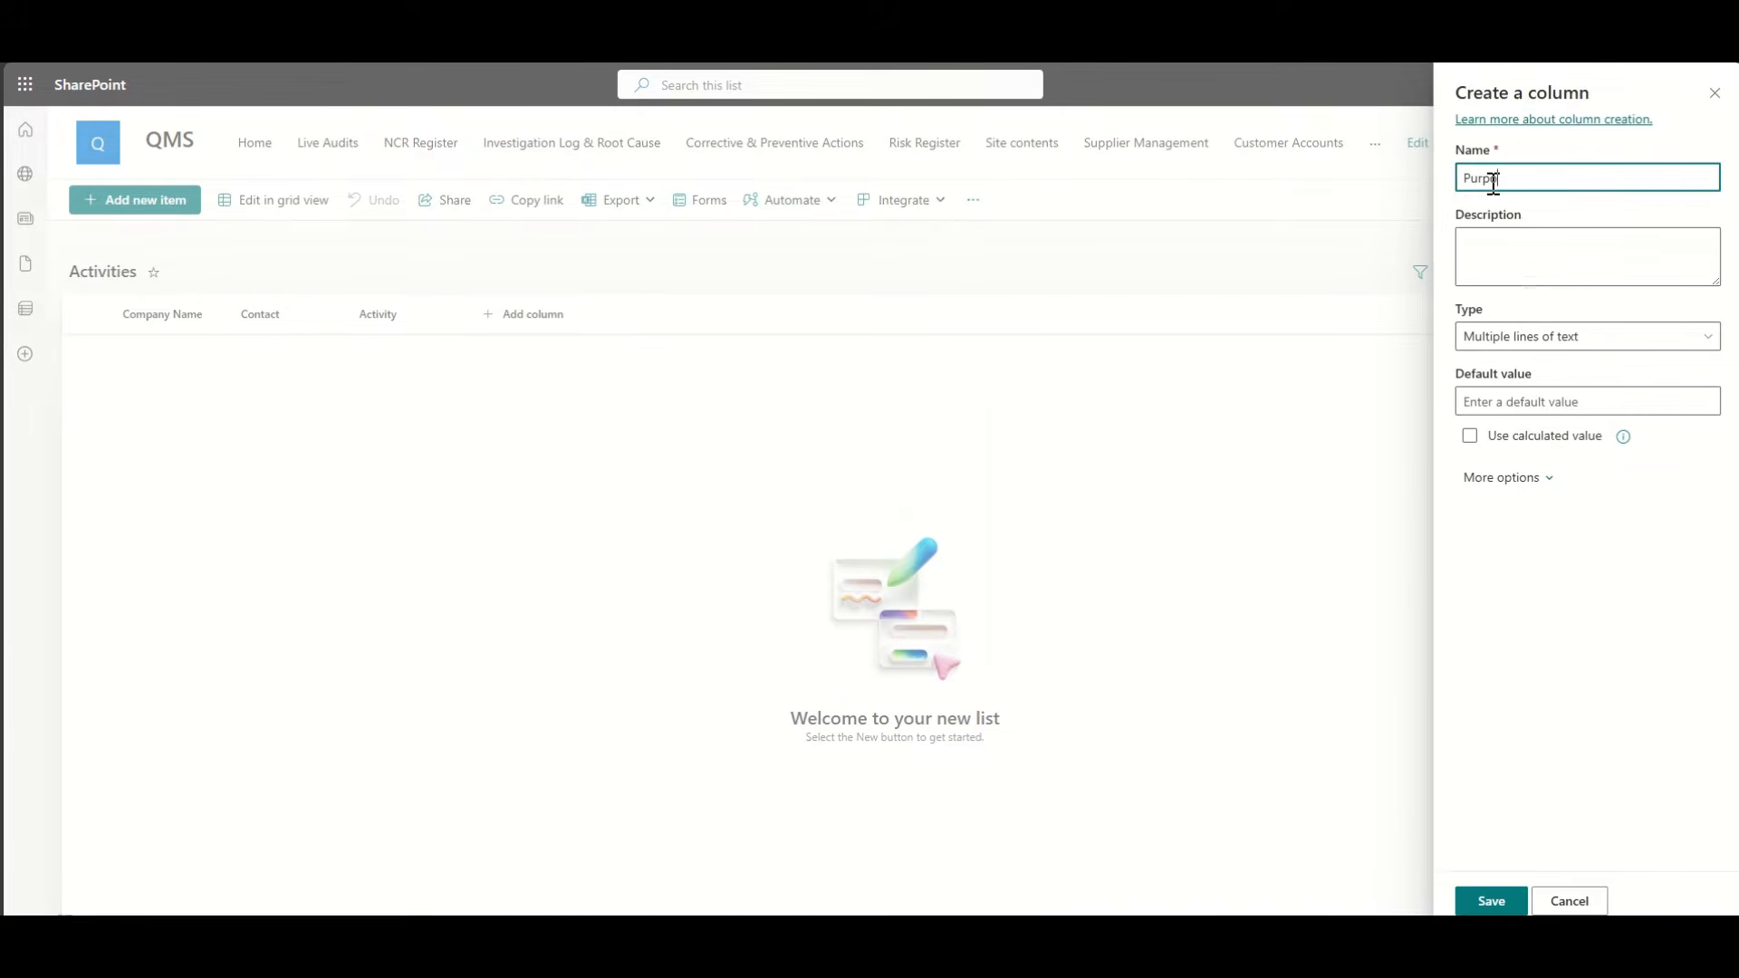
type("pose")
left_click(1487, 901)
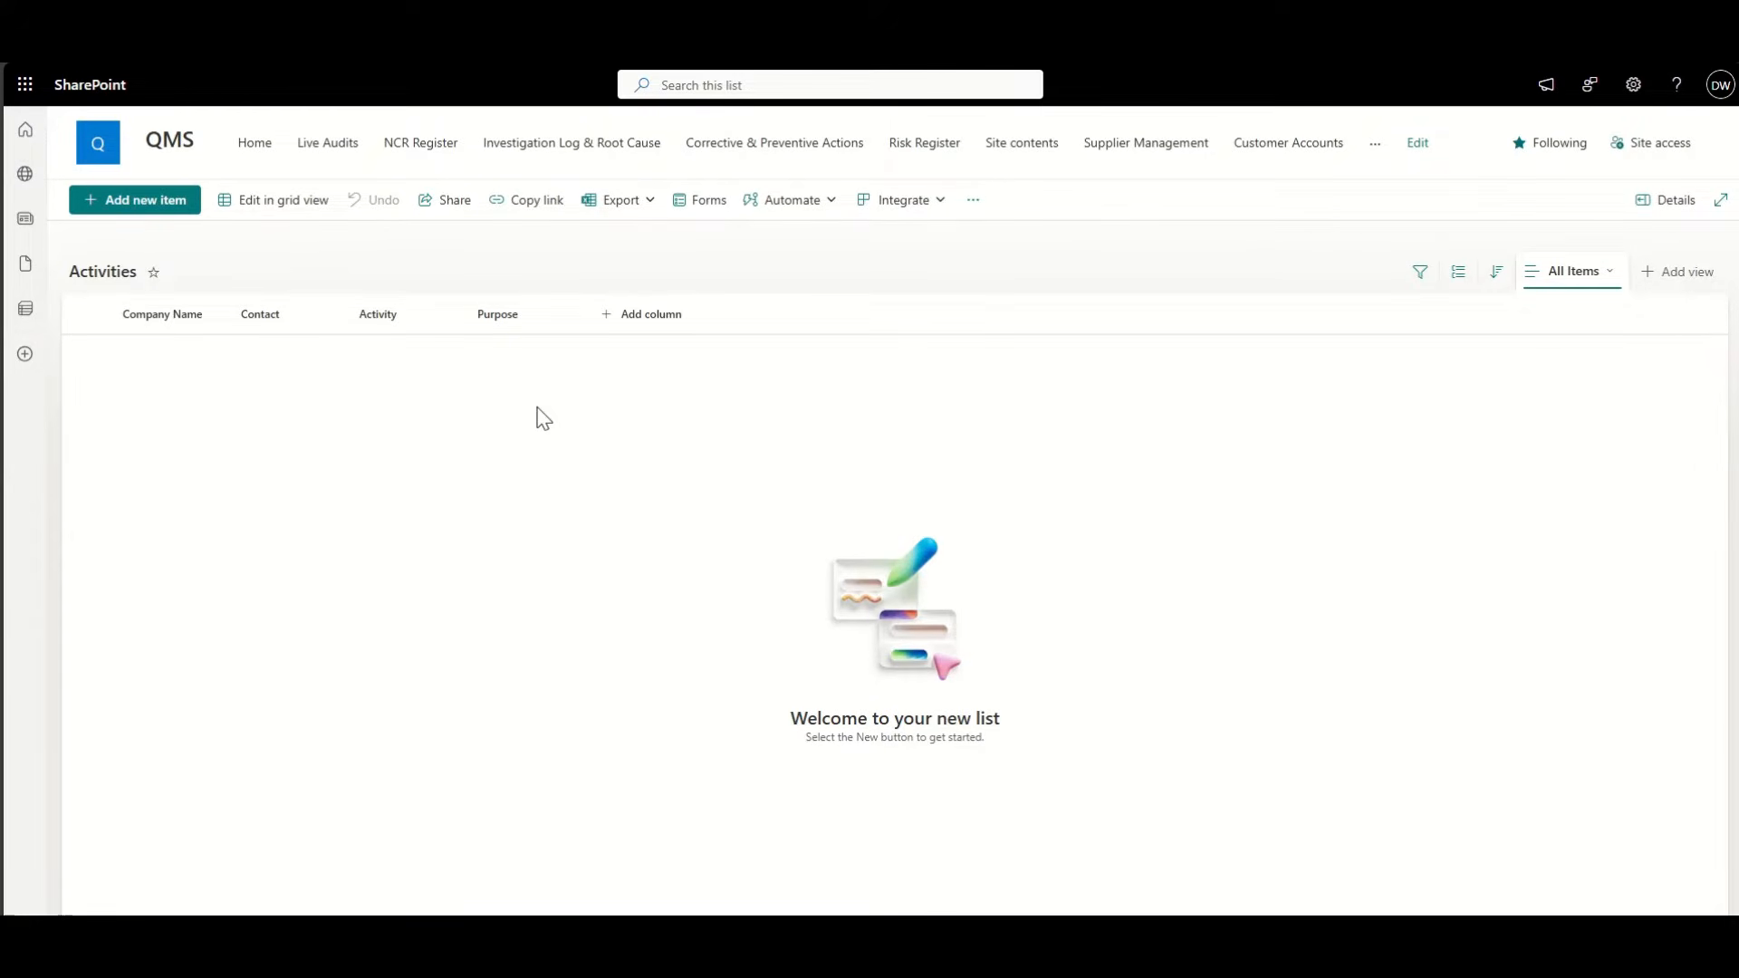
Step: Edit the All Items view to include the Created and Created By columns
left_click(1603, 274)
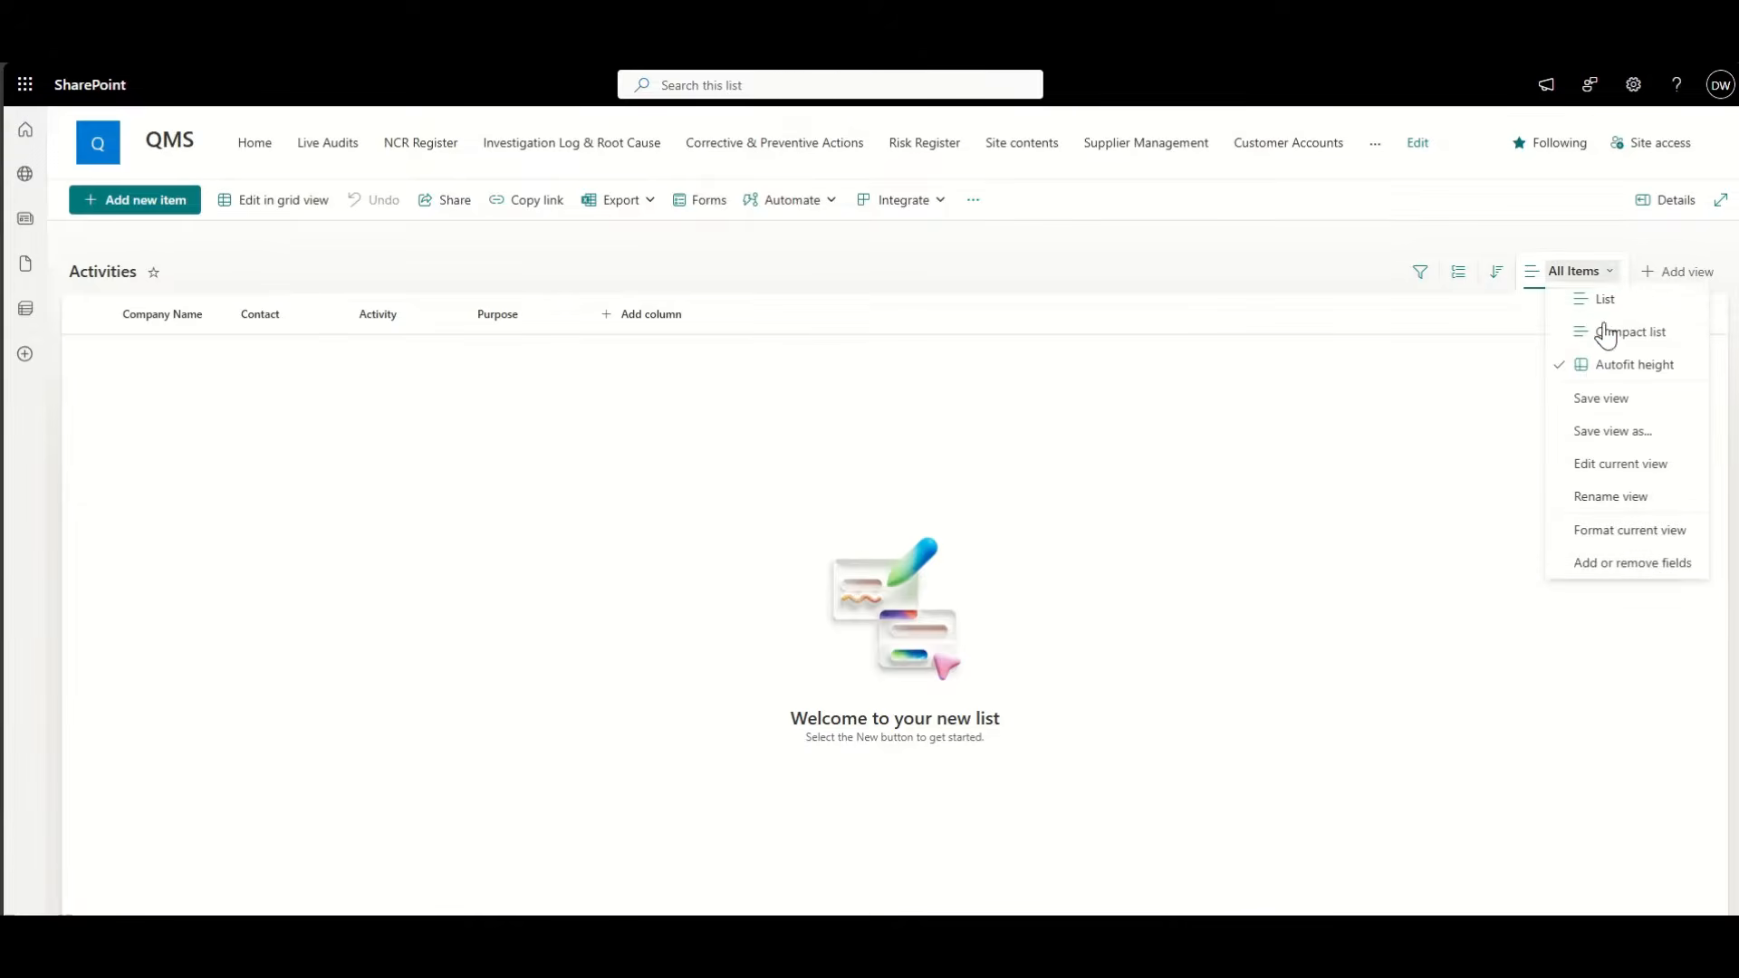
left_click(1625, 470)
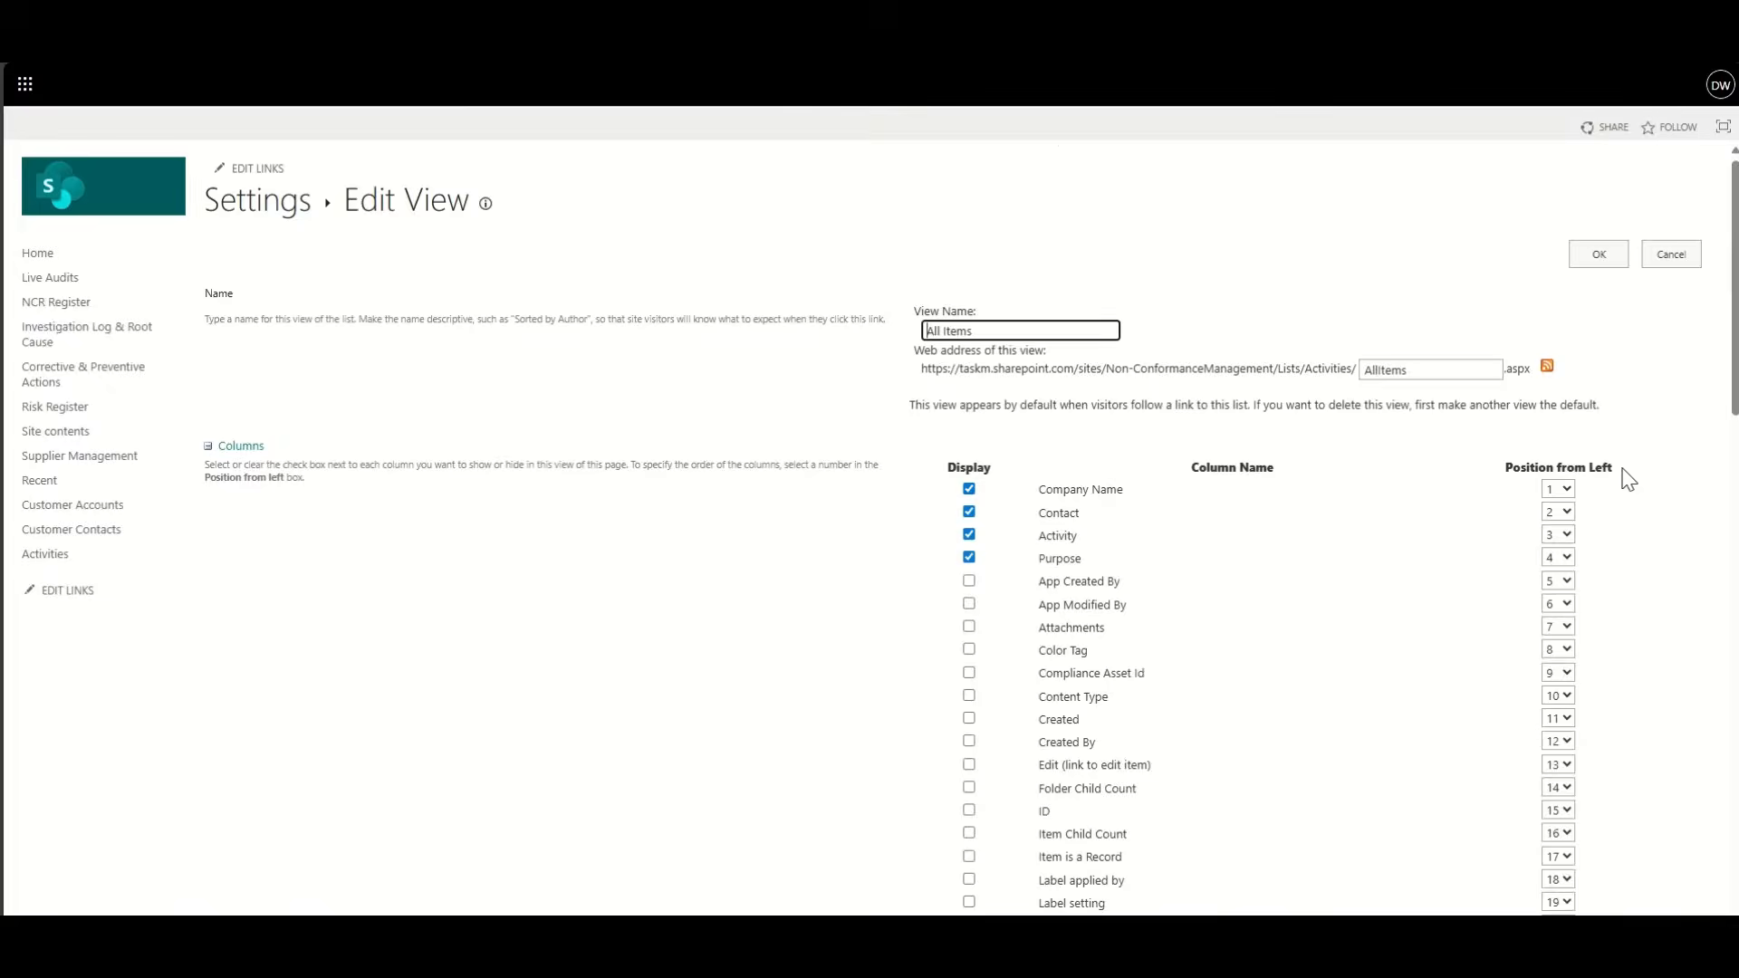
scroll(913, 666, "down", 1)
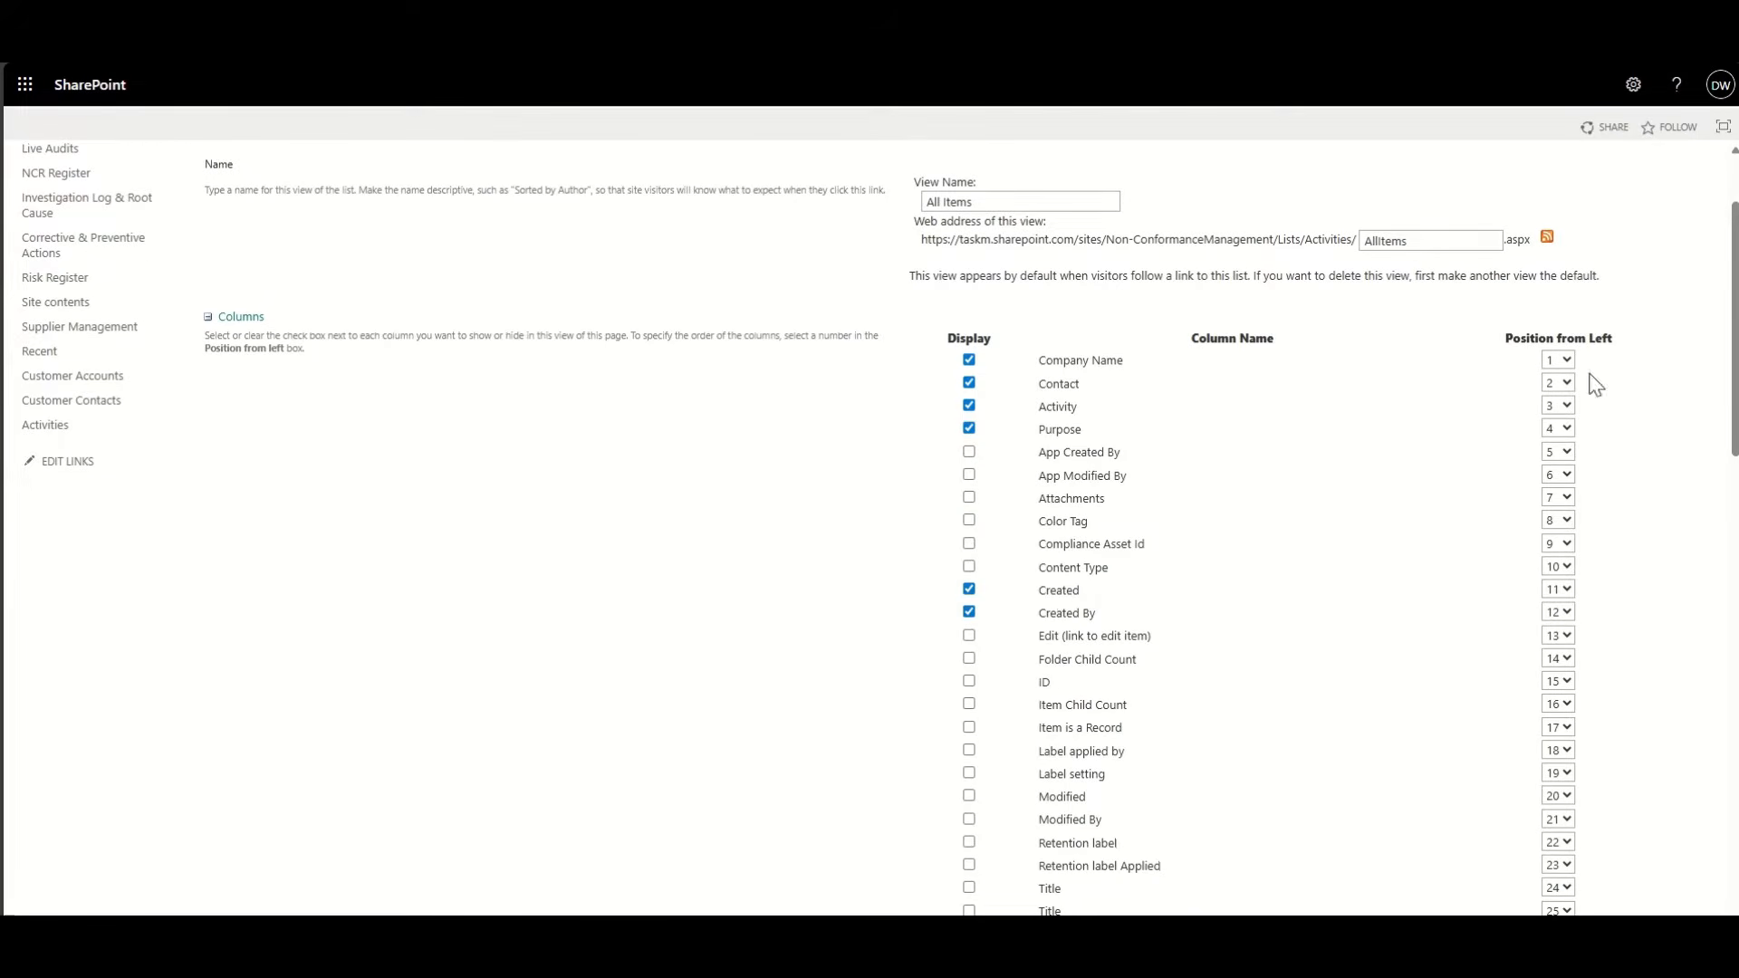
scroll(1581, 231, "up", 1)
left_click(1599, 265)
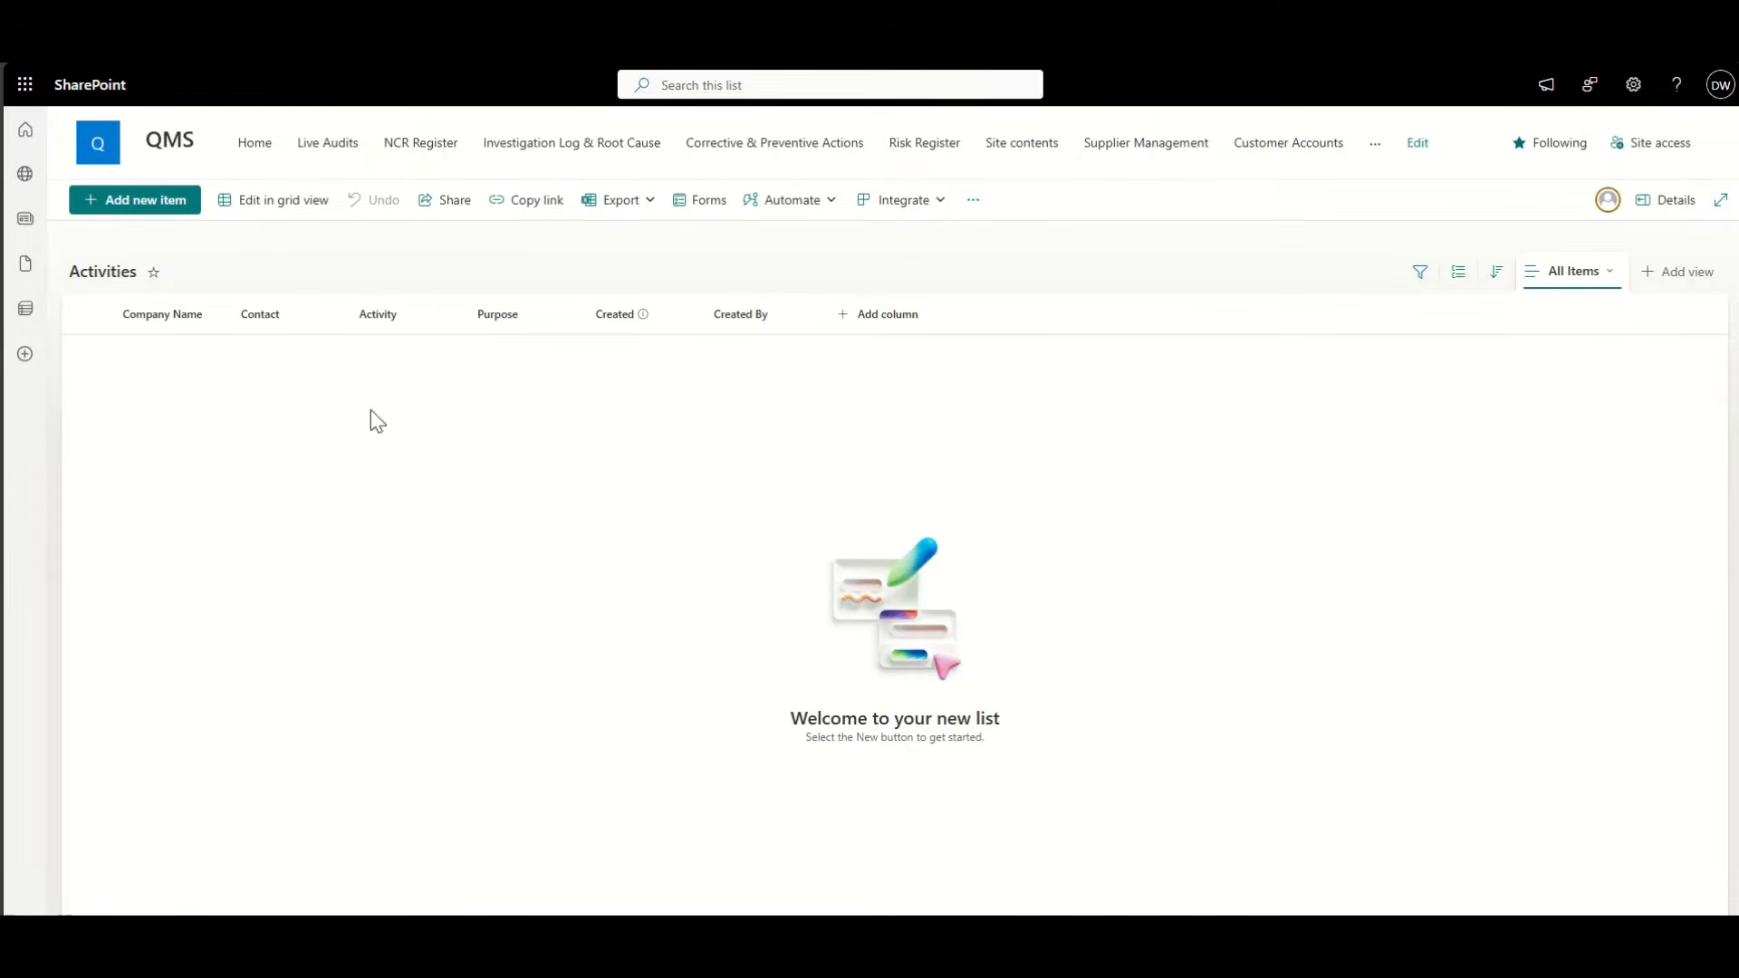
Step: Open a new activity item and remove Title from the form's columns
left_click(135, 204)
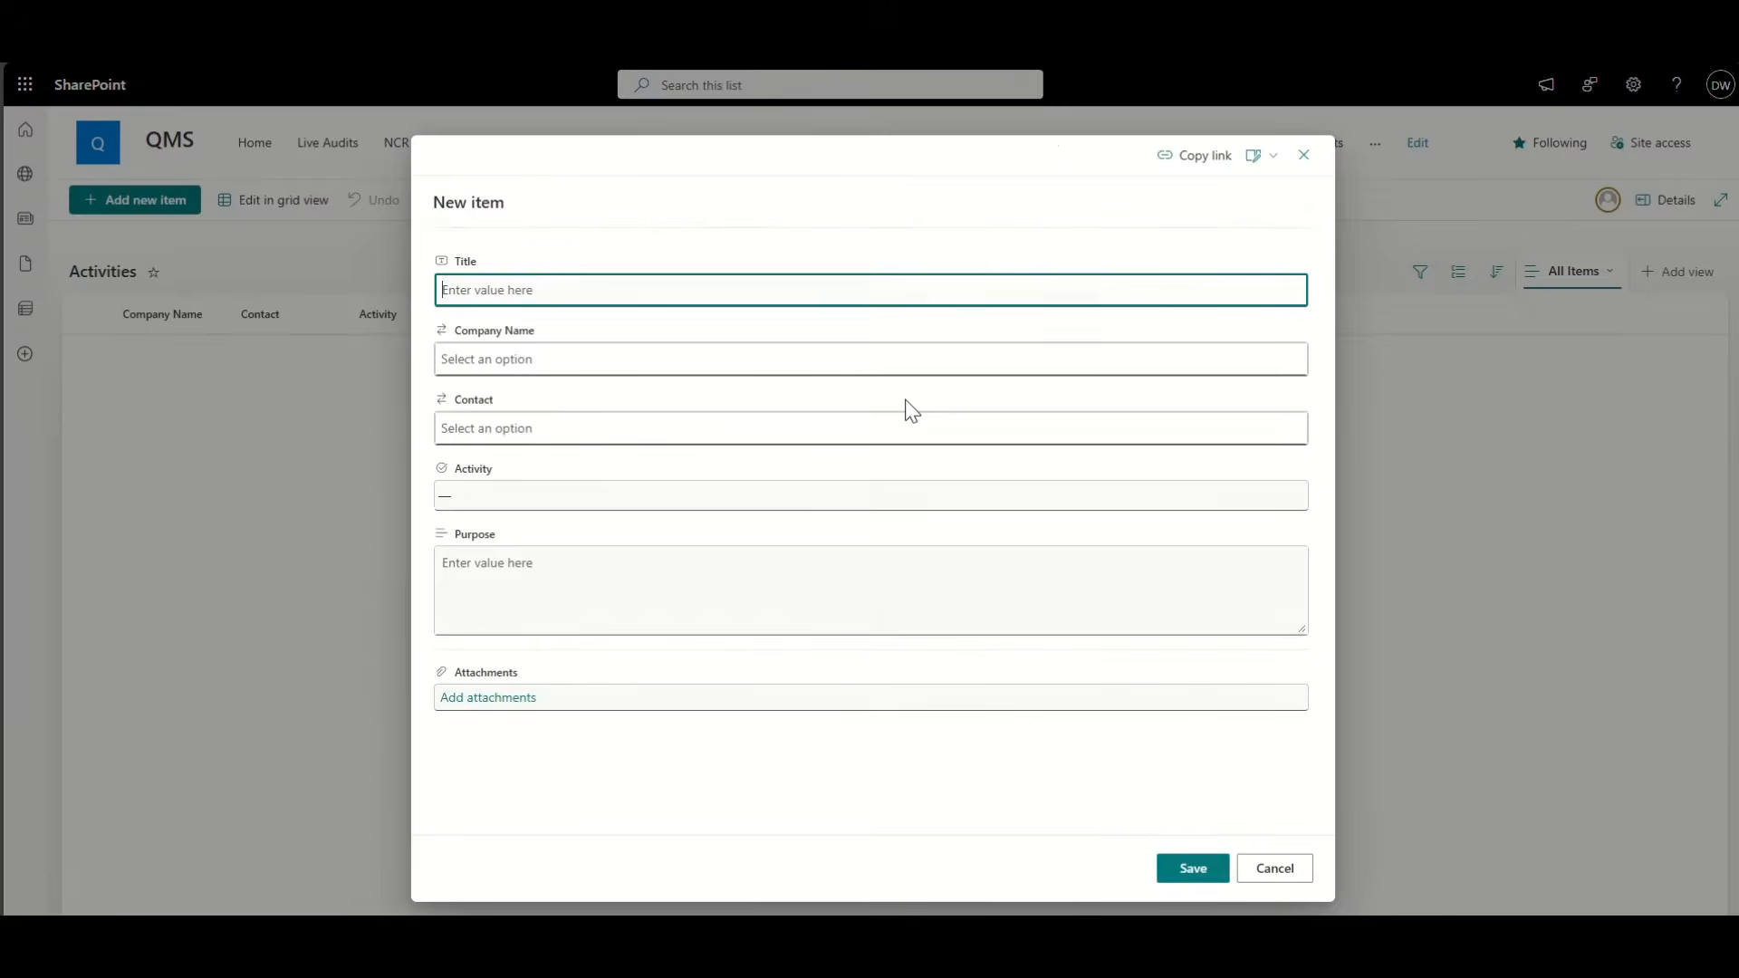
left_click(1264, 157)
left_click(1277, 185)
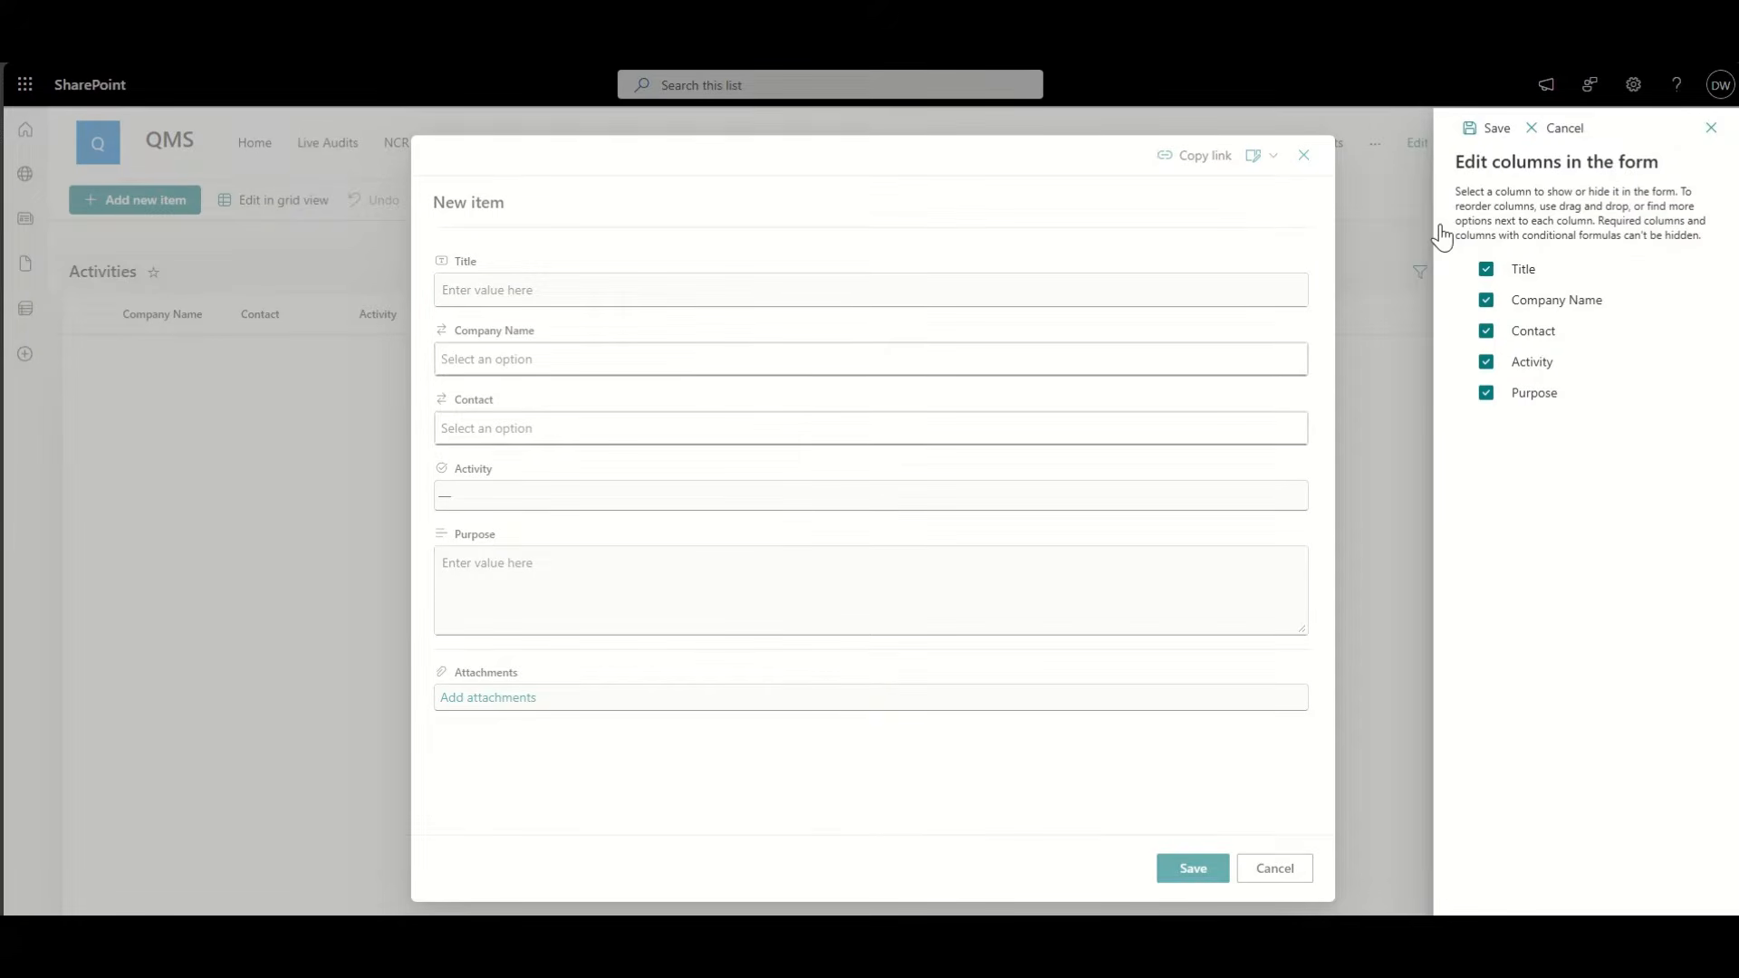
left_click(1486, 270)
left_click(1490, 130)
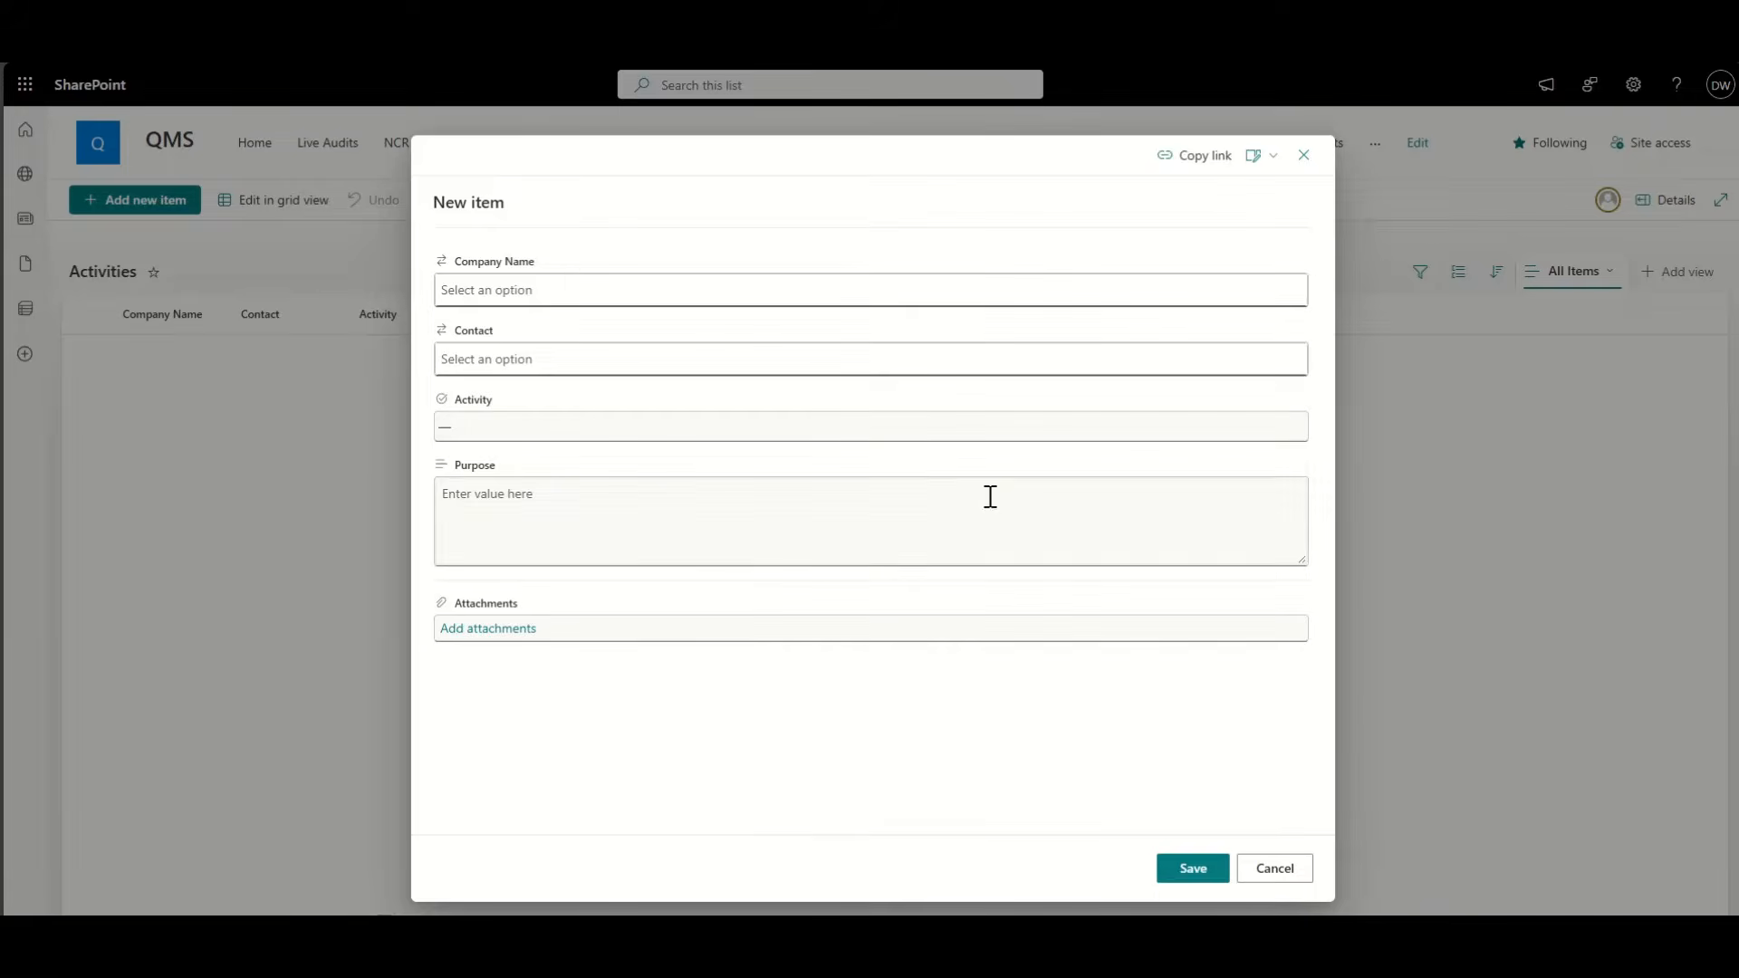
Step: Set company to GreenTech Energy Ltd, the first listed contact, and activity Phone Call
left_click(555, 290)
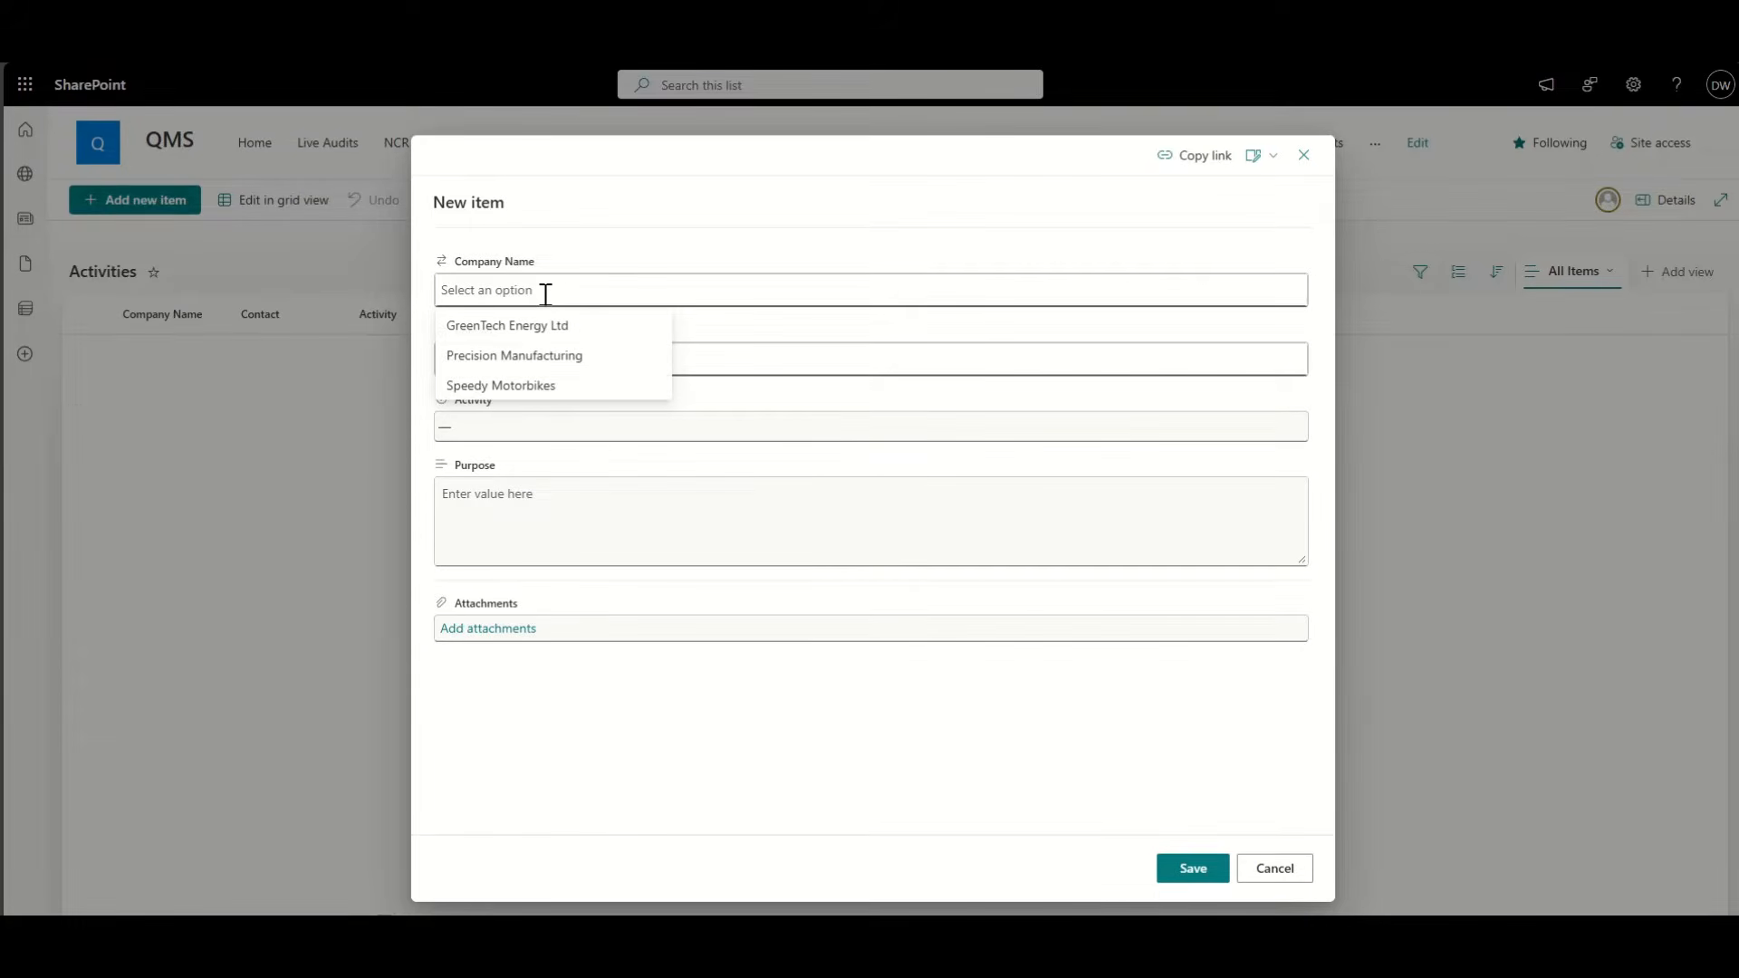
left_click(521, 333)
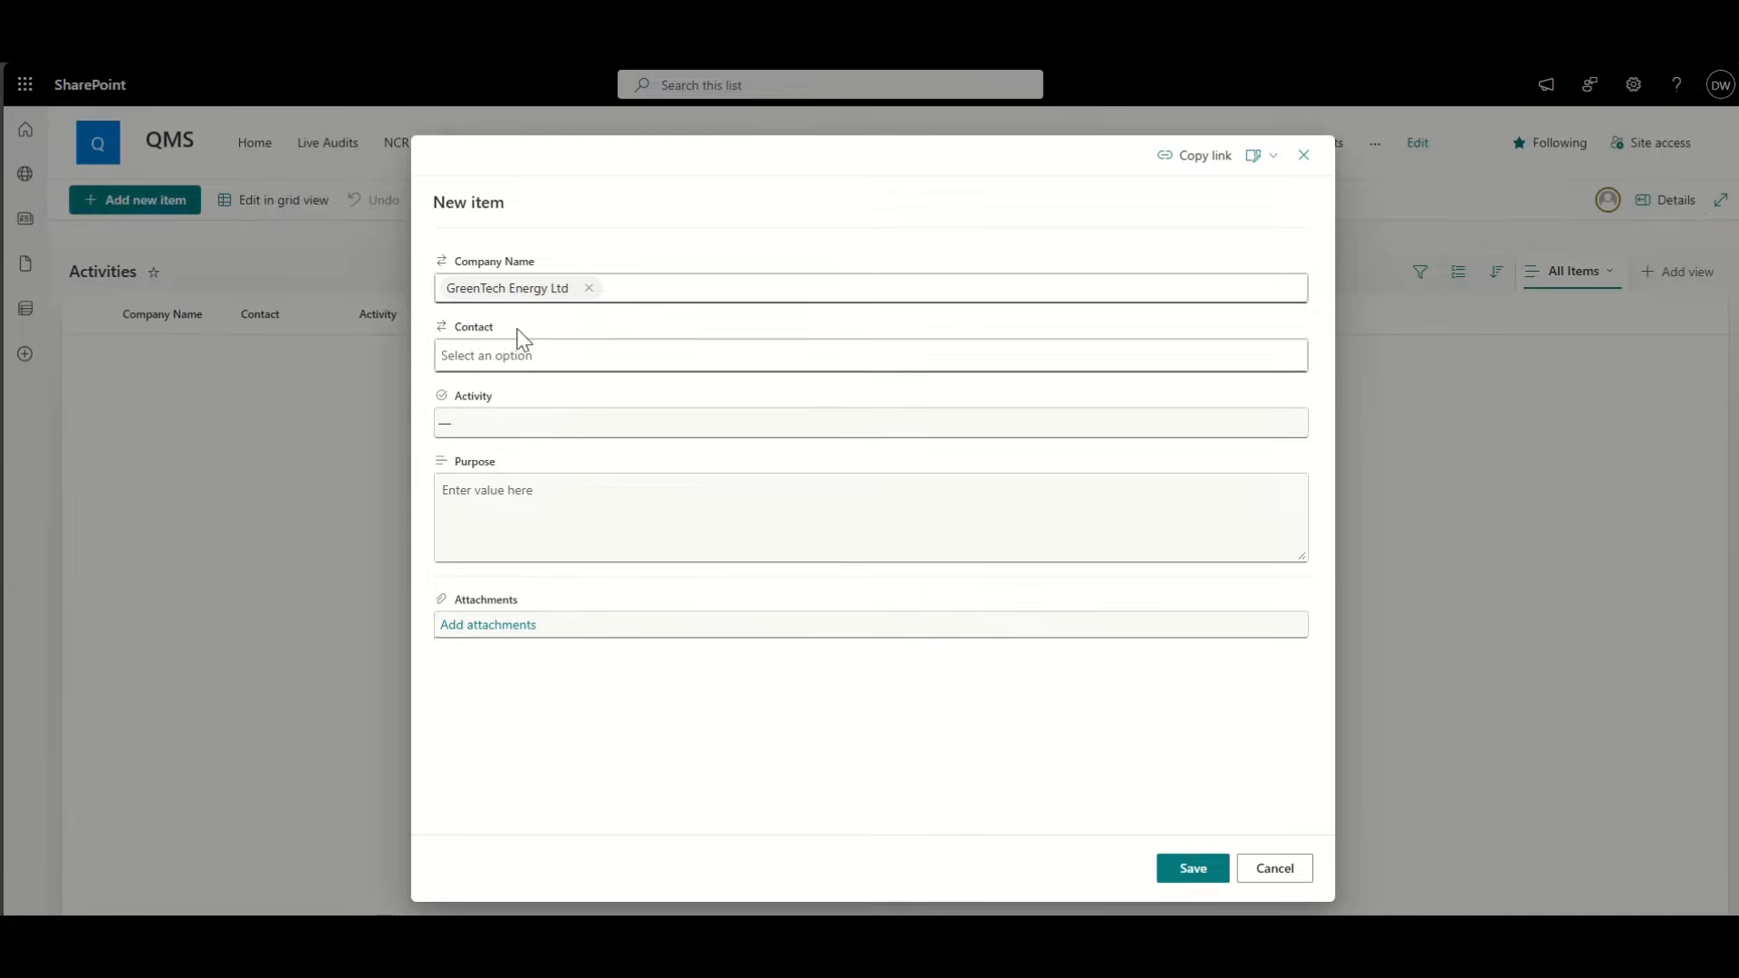
left_click(518, 355)
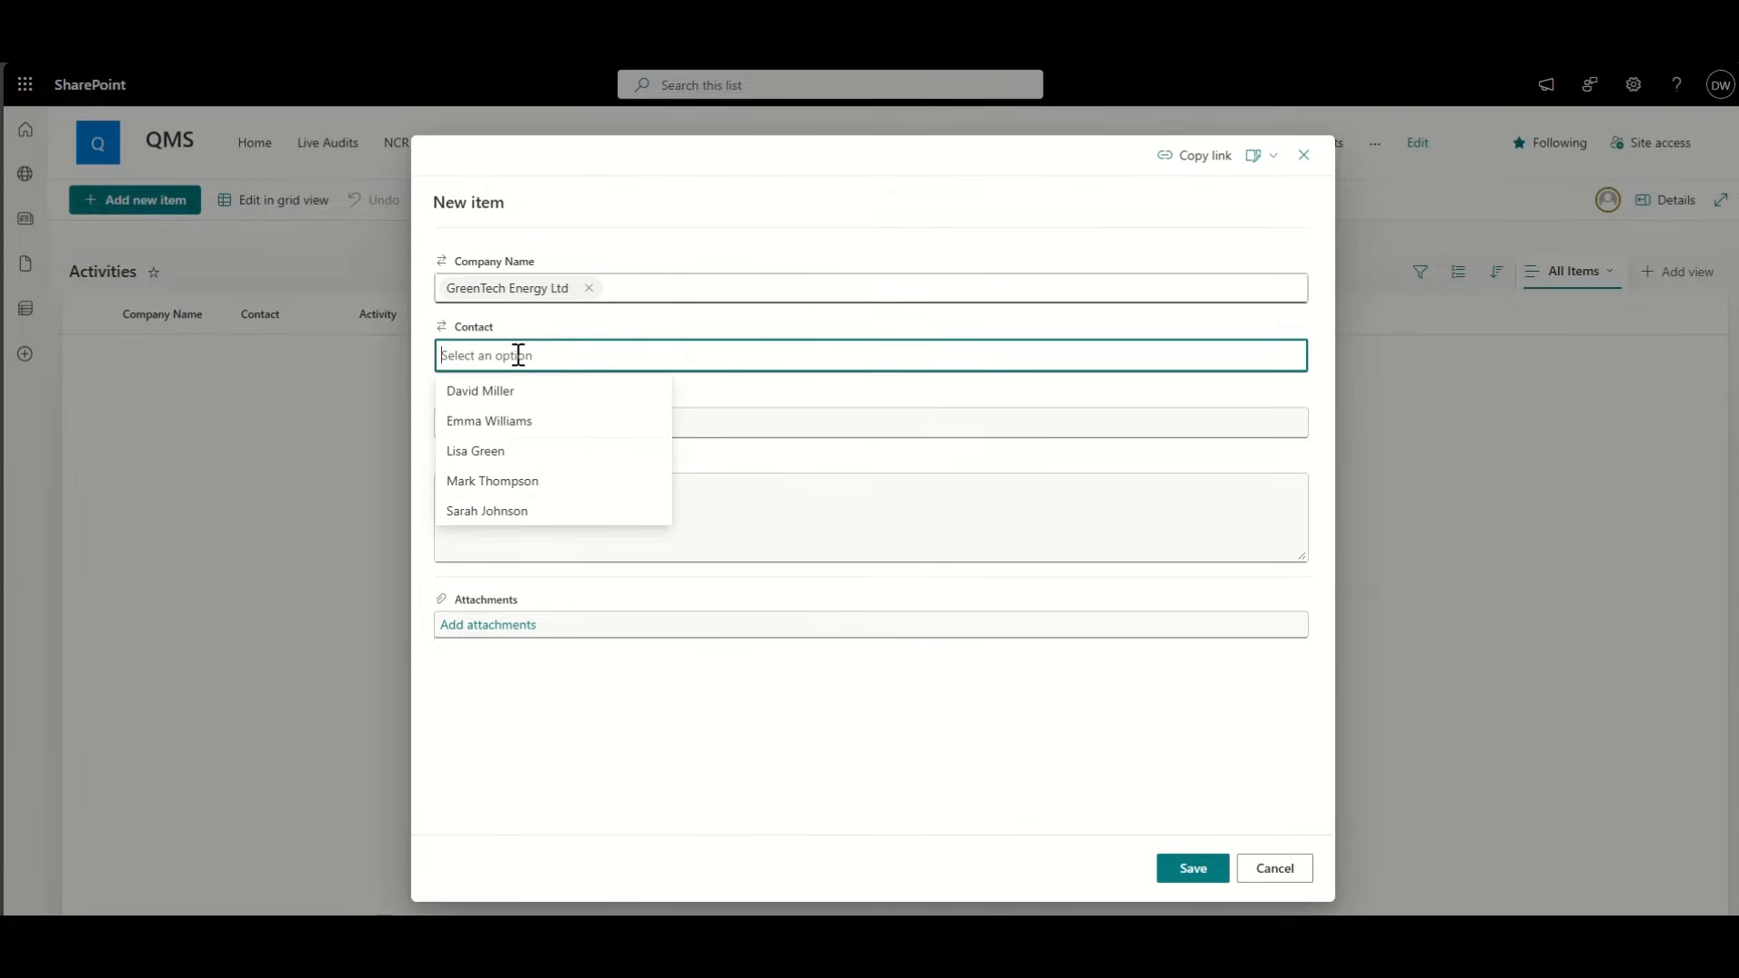
left_click(504, 398)
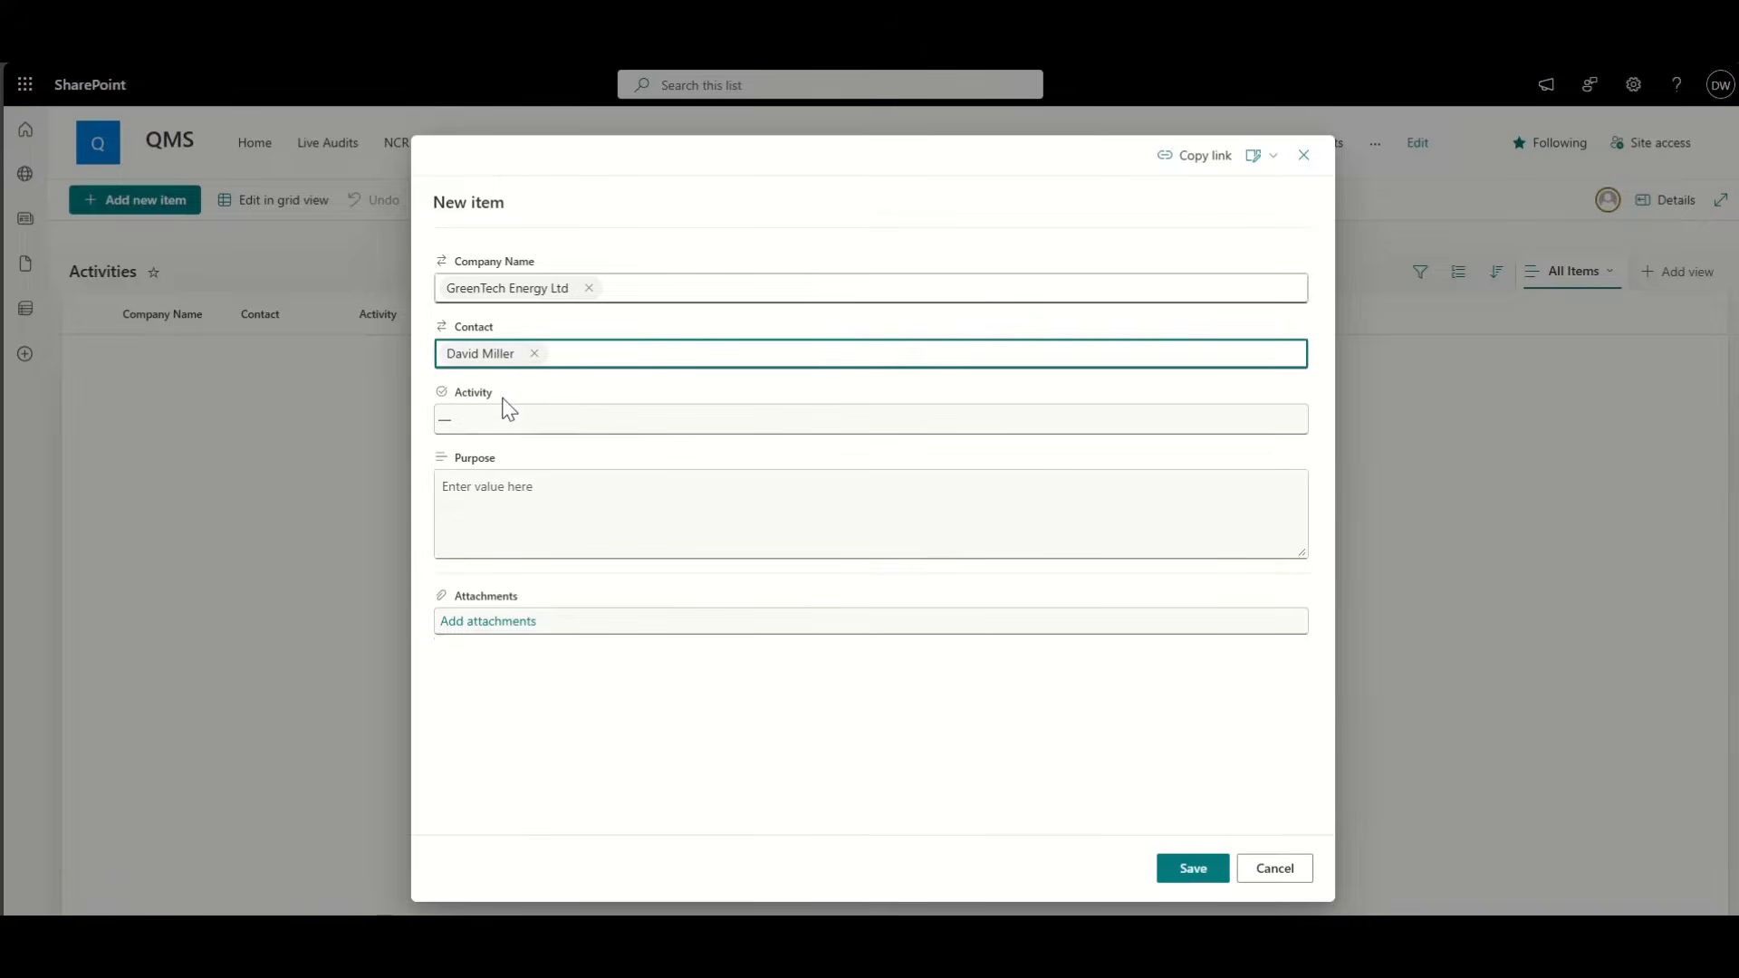
left_click(503, 420)
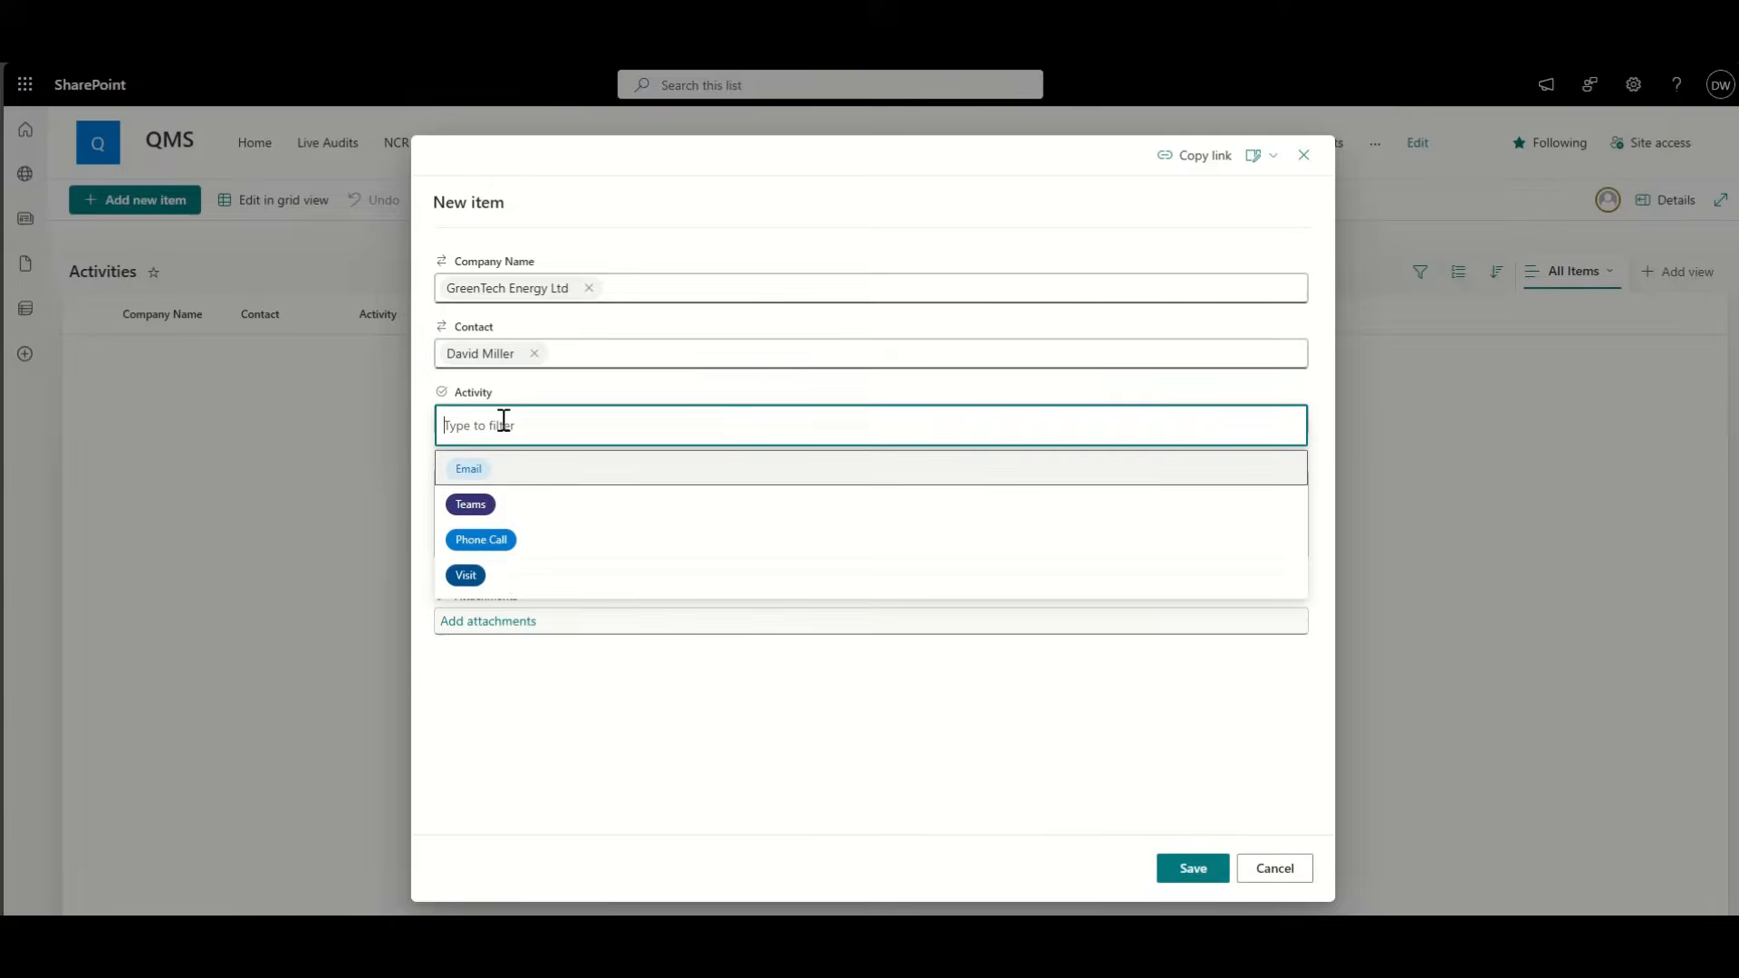
left_click(481, 541)
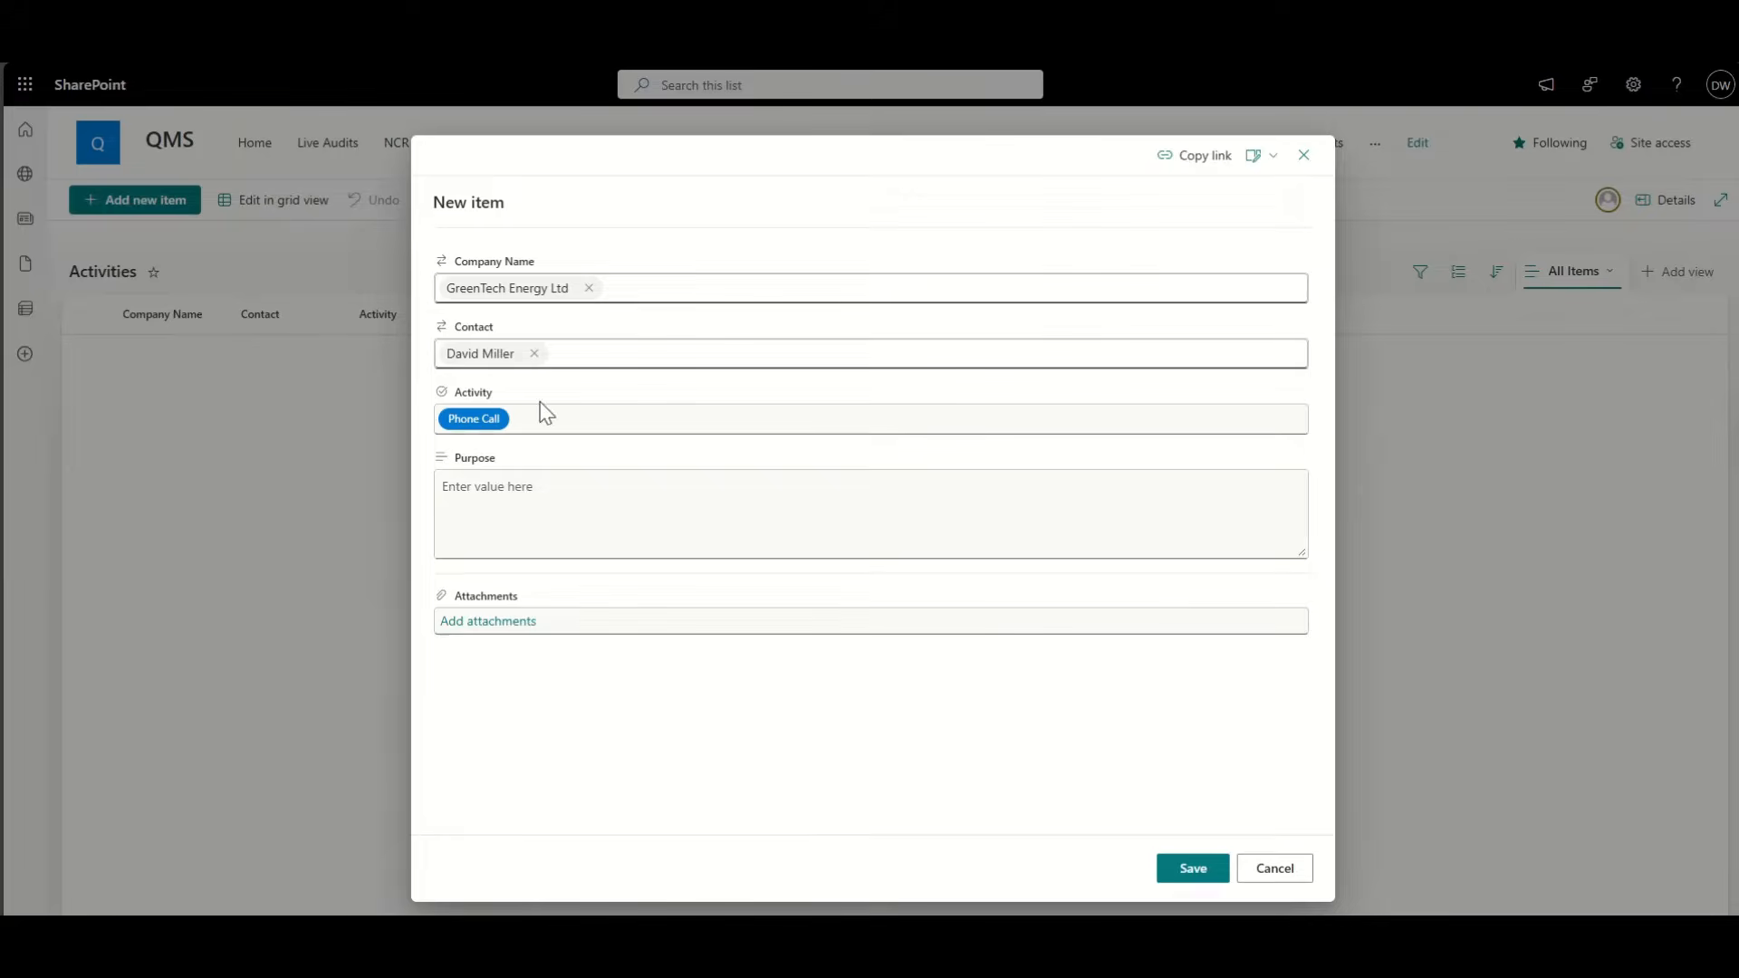
Step: Enter purpose 'Follow up call to discuss issues with a shipment.', save, and close the form
left_click(591, 536)
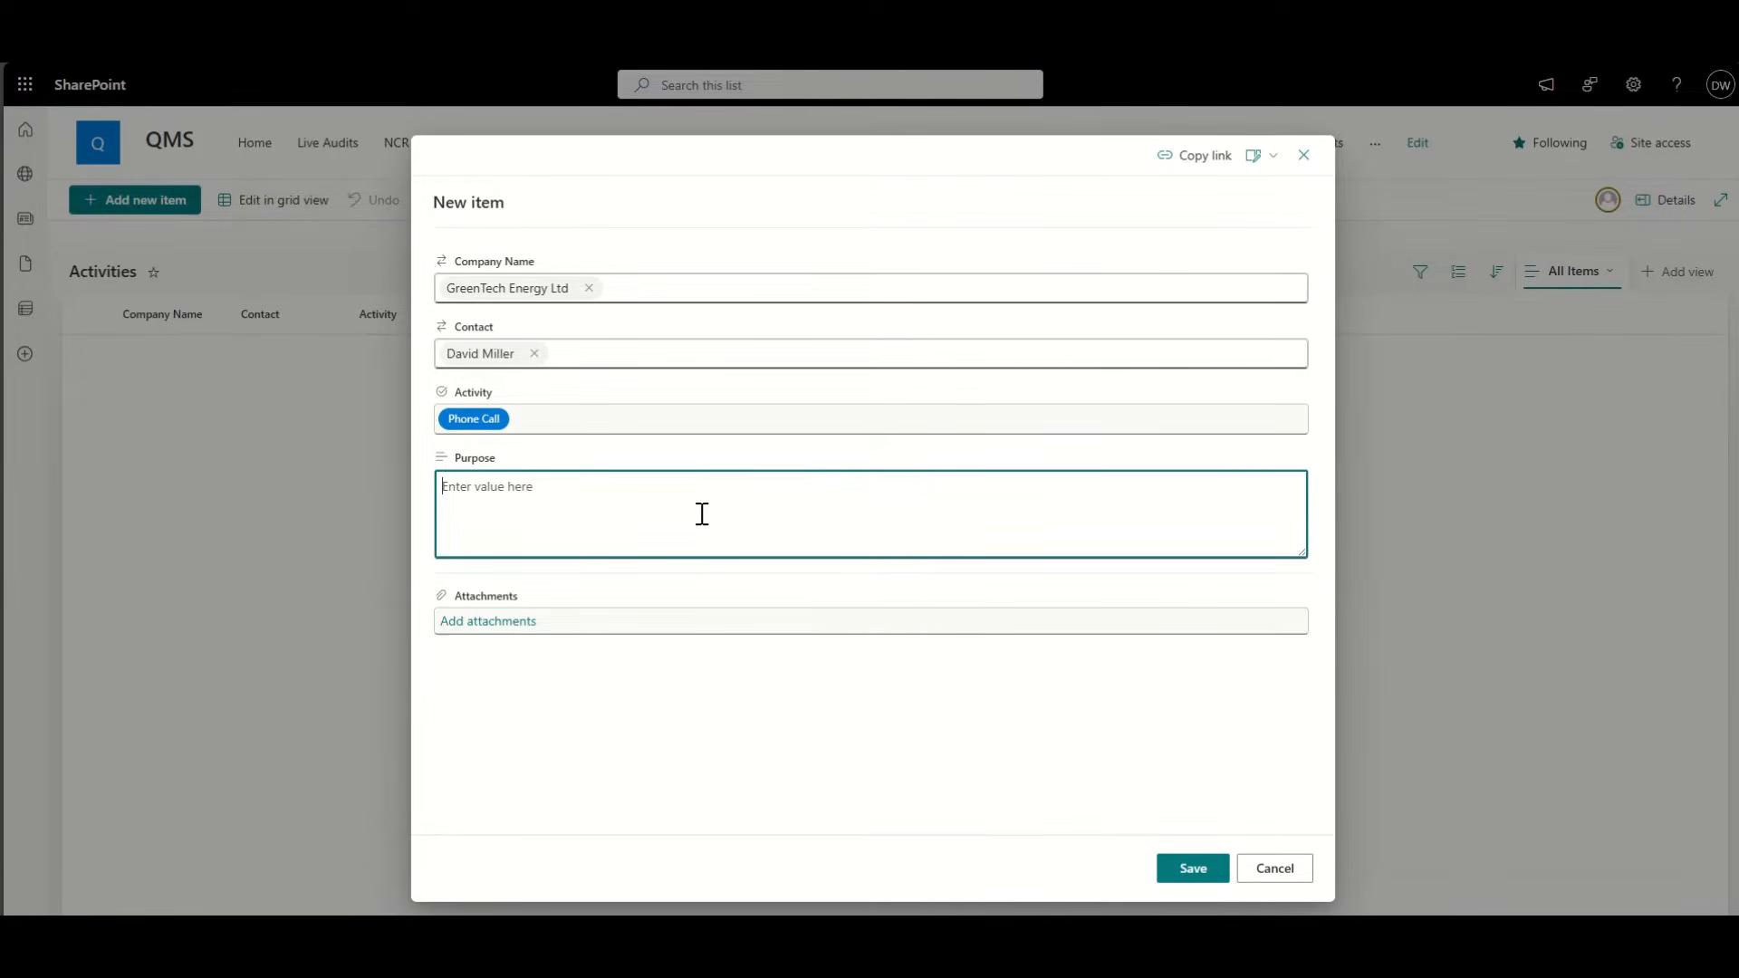
type("Follow up call to discuss issues with a ship")
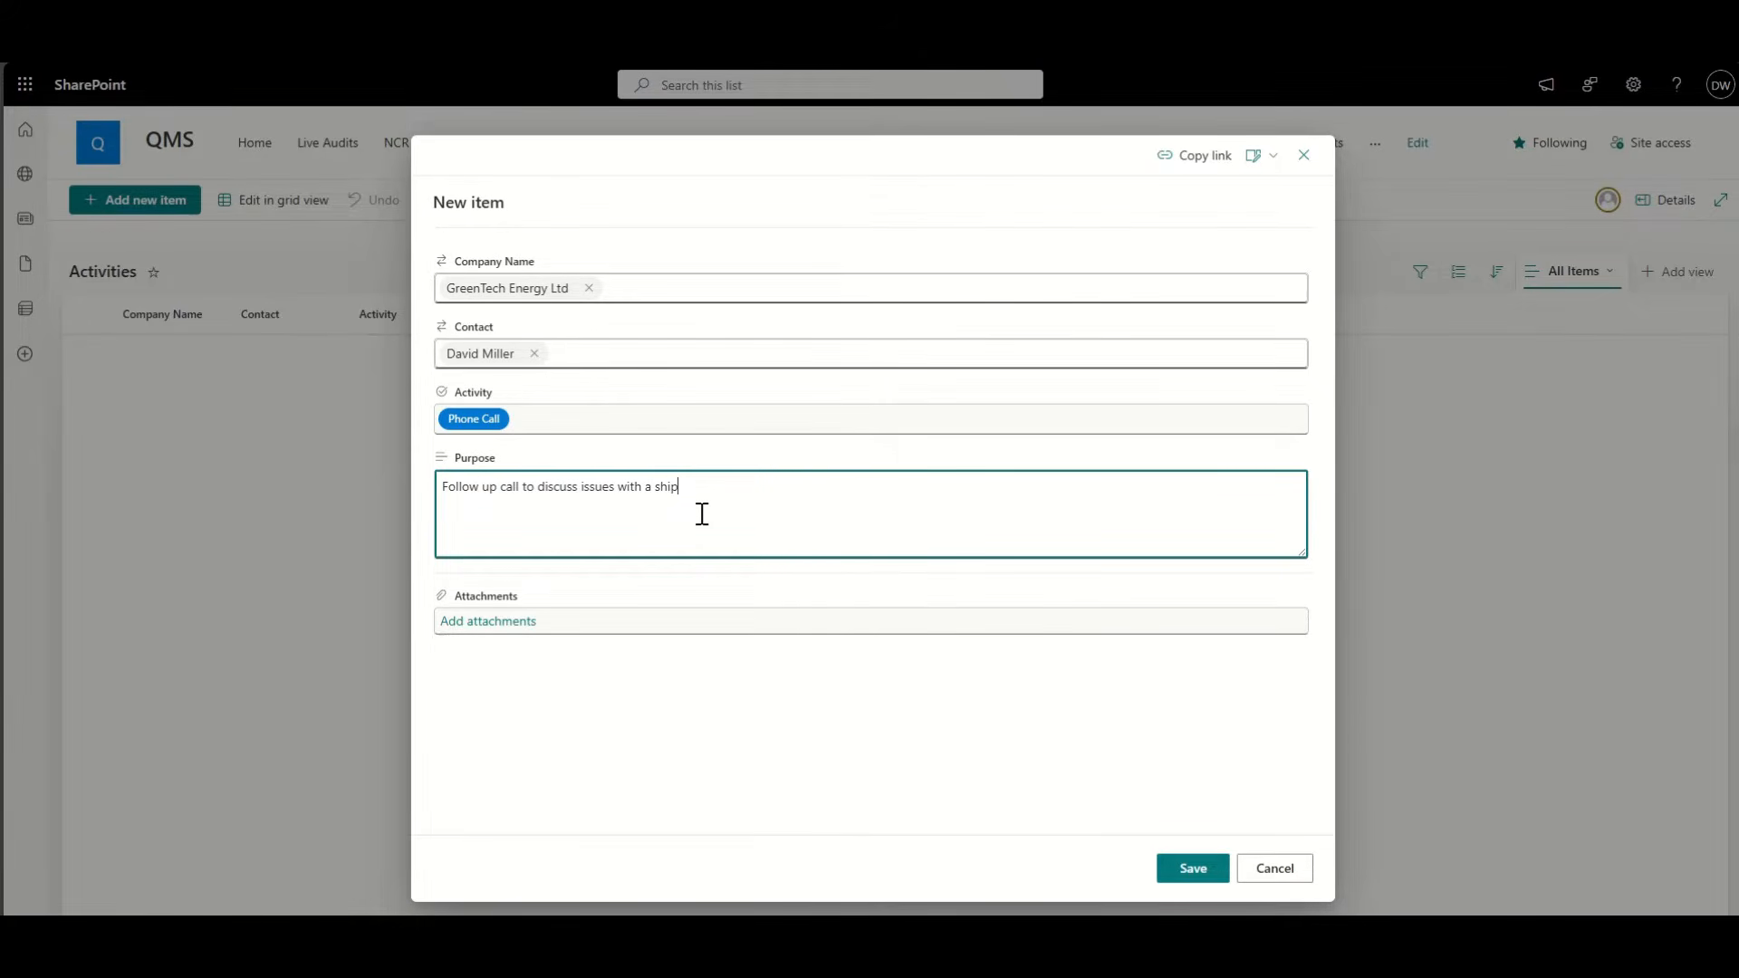
type("ment.")
left_click(1188, 870)
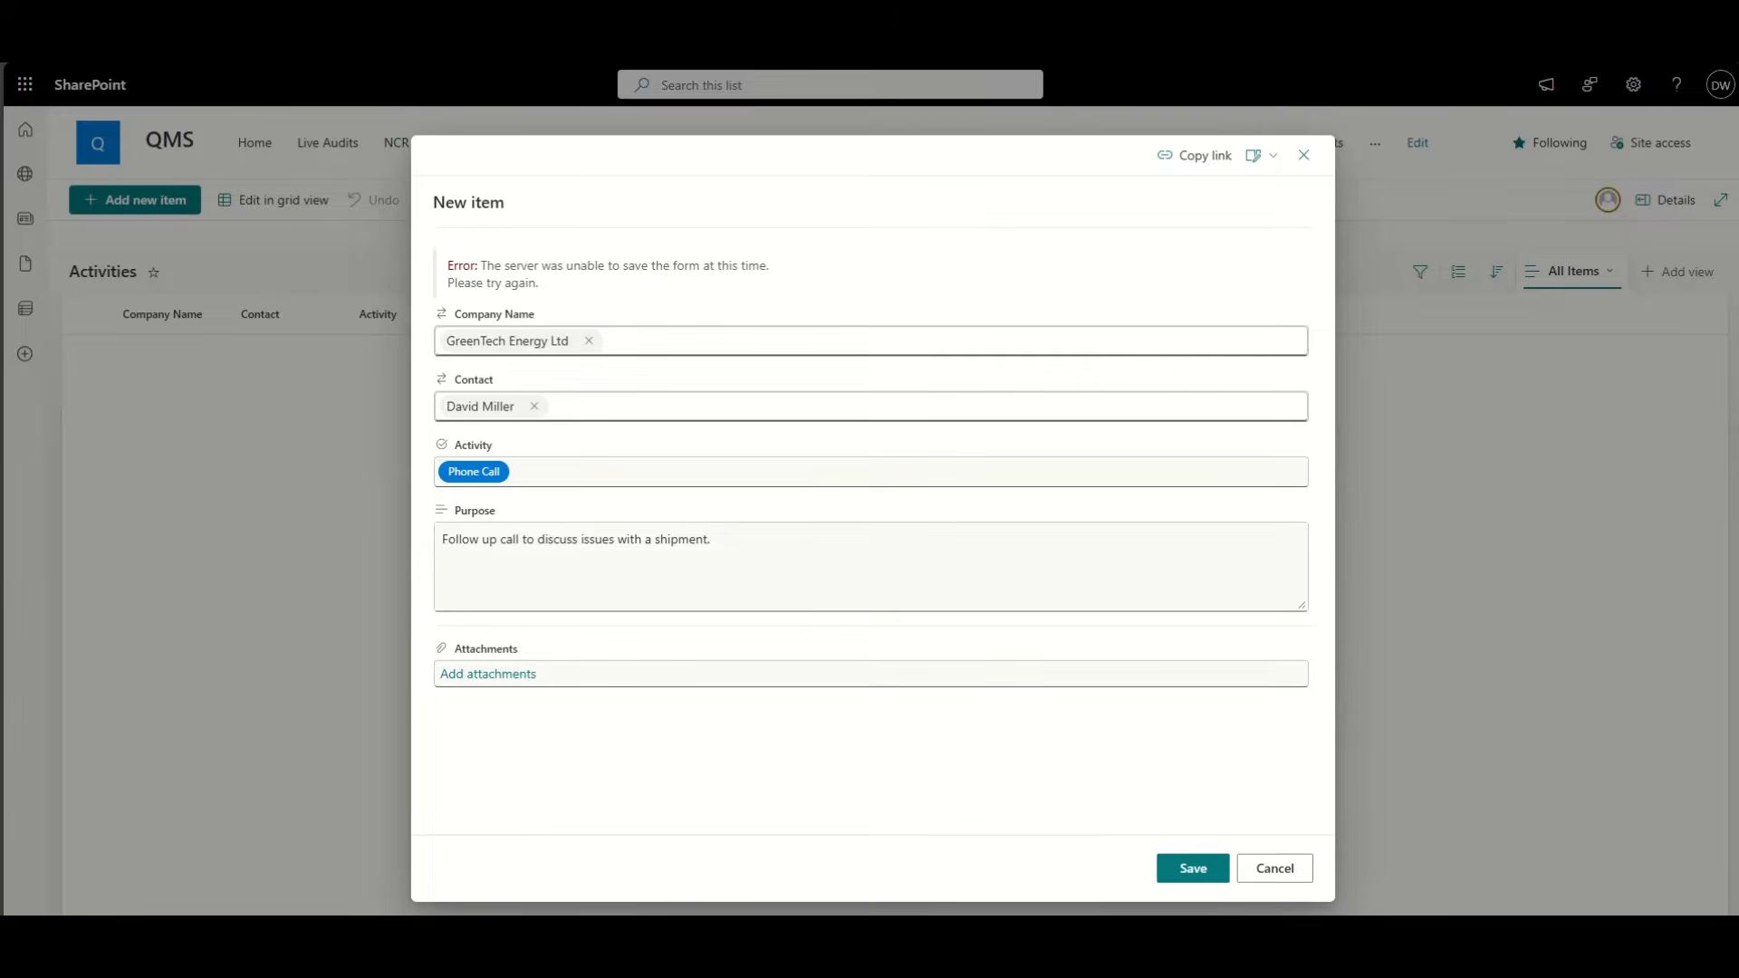
left_click(1214, 861)
triple_click(638, 556)
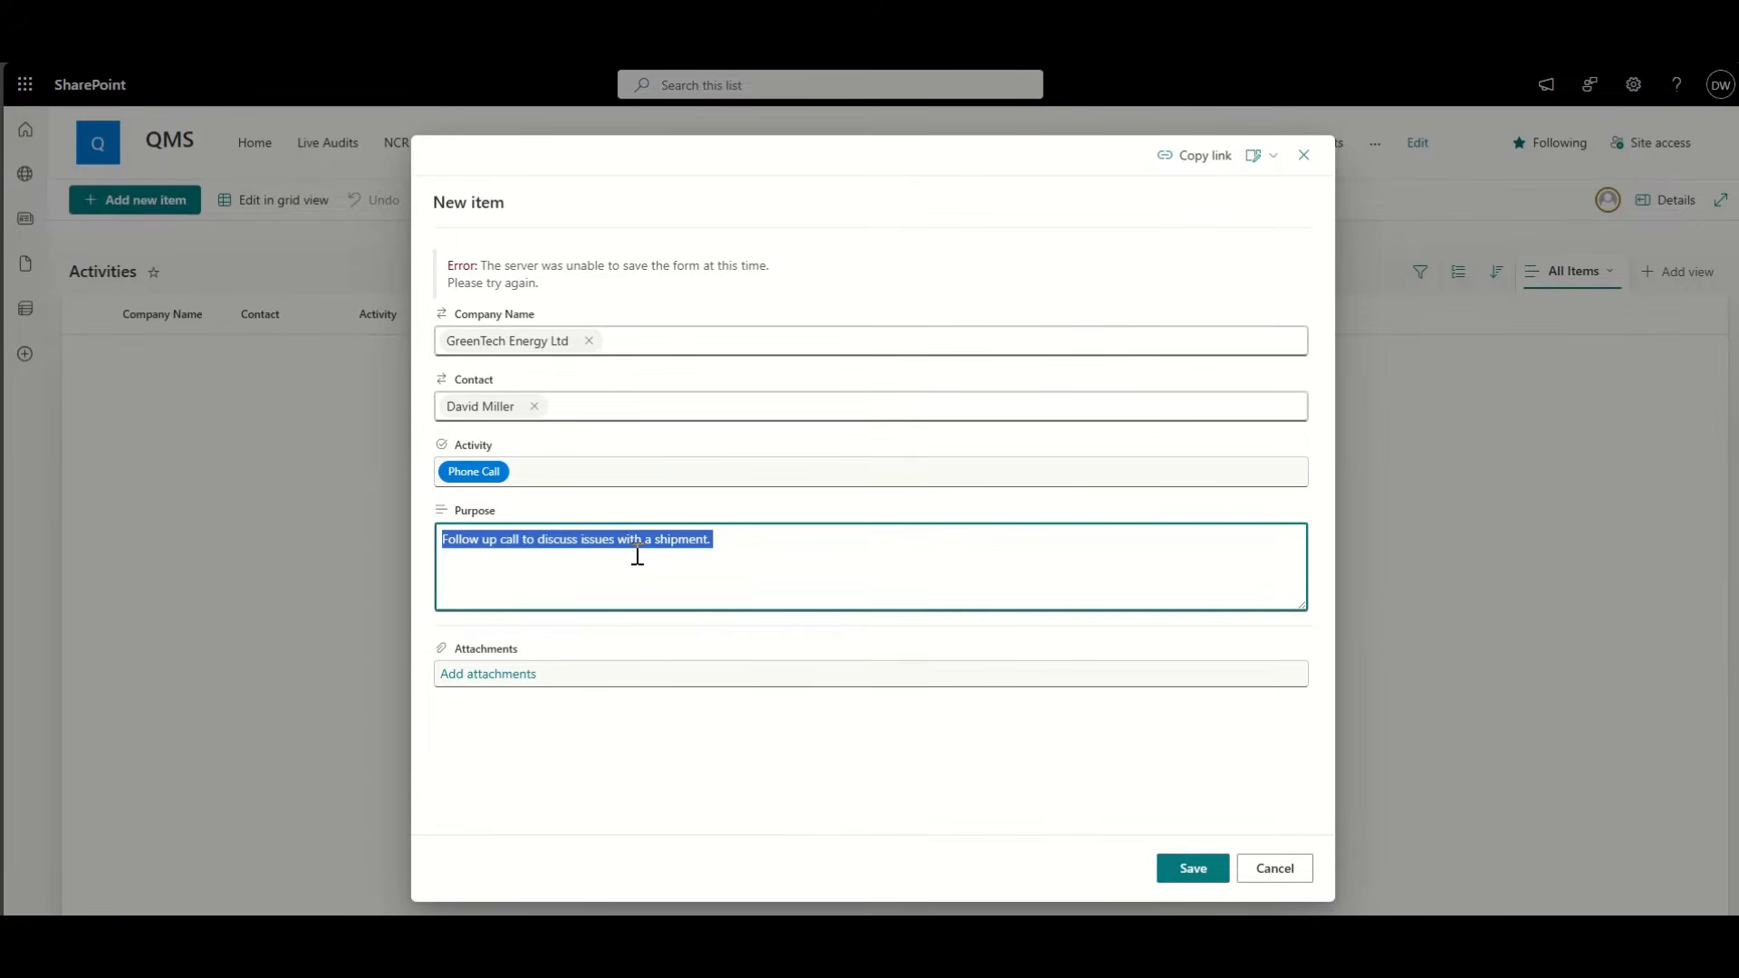
left_click(1304, 169)
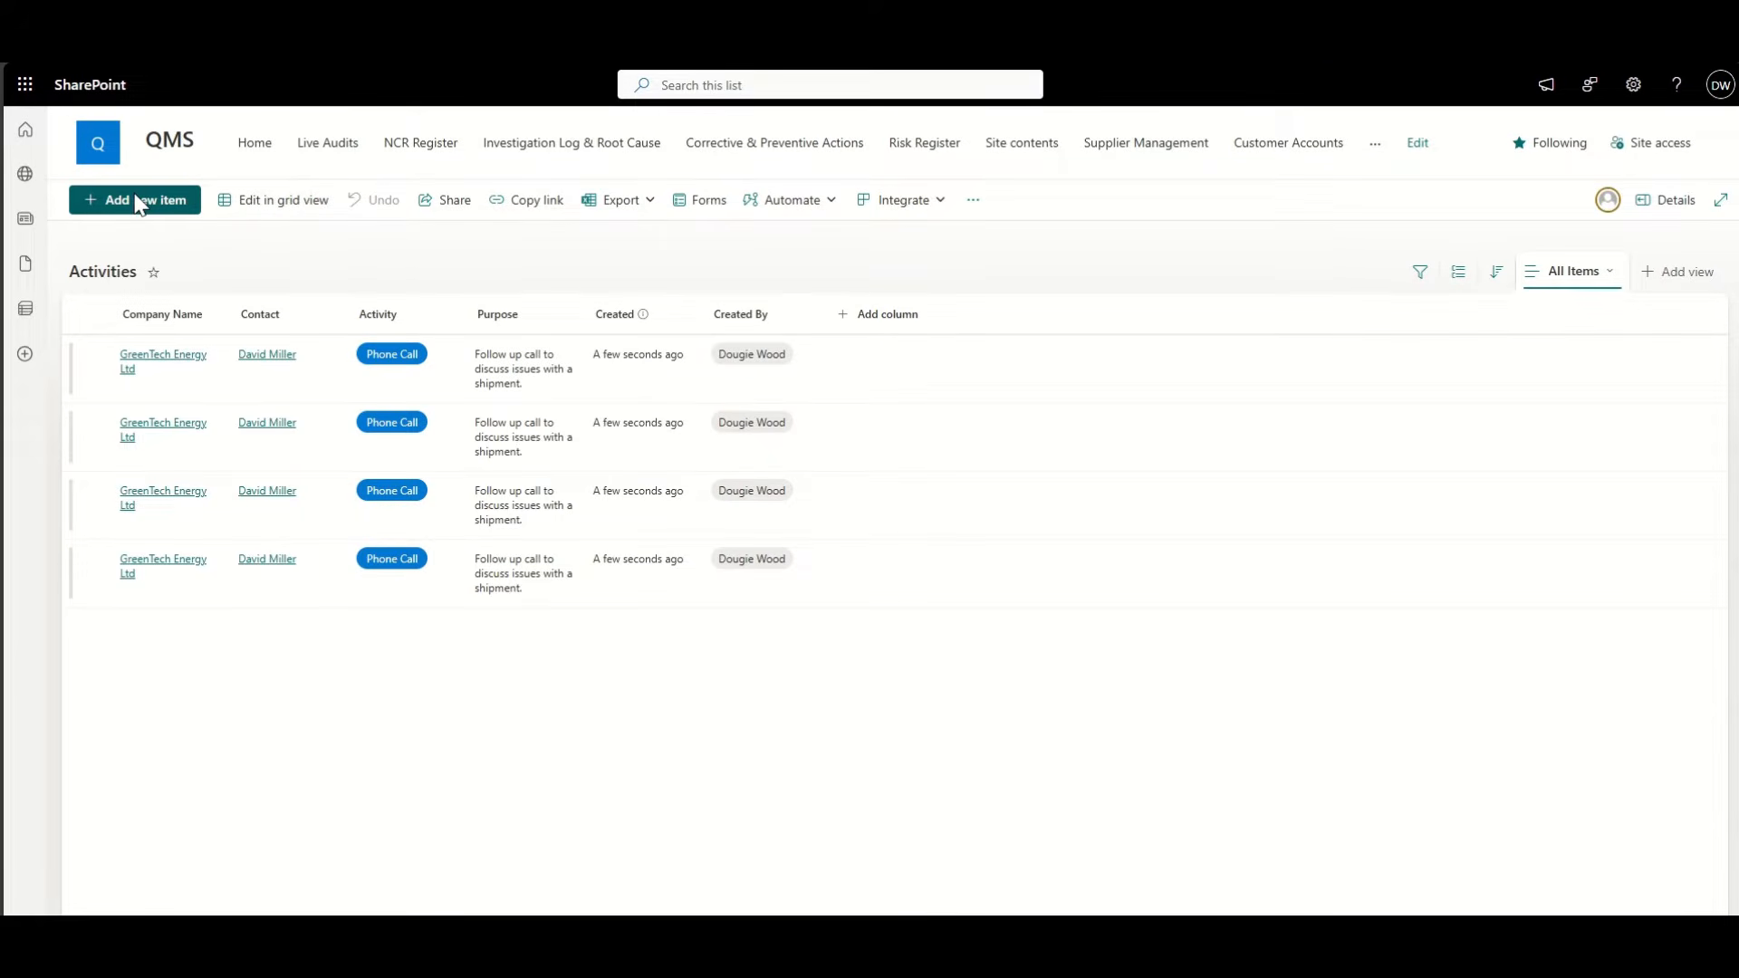
Step: Select the duplicate GreenTech phone-call rows 2–4 and delete them to the recycle bin
left_click_drag(135, 209, 316, 280)
left_click(357, 260)
left_click(96, 423)
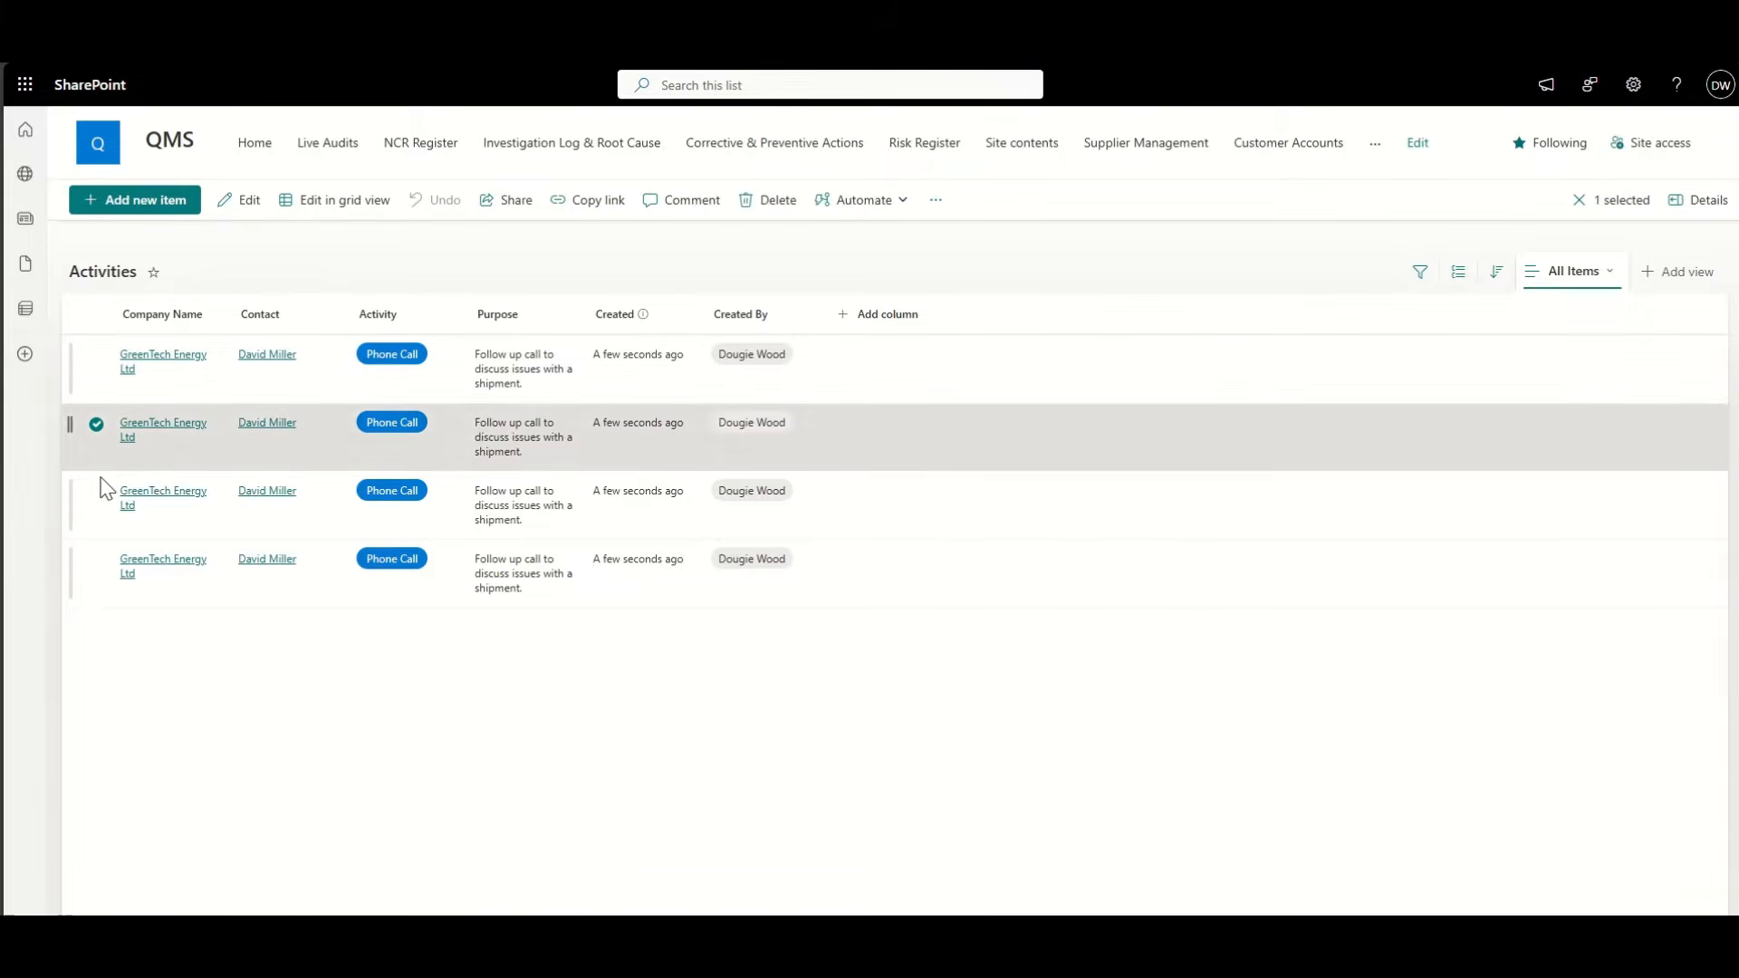
left_click(96, 492)
left_click(96, 560)
left_click(510, 201)
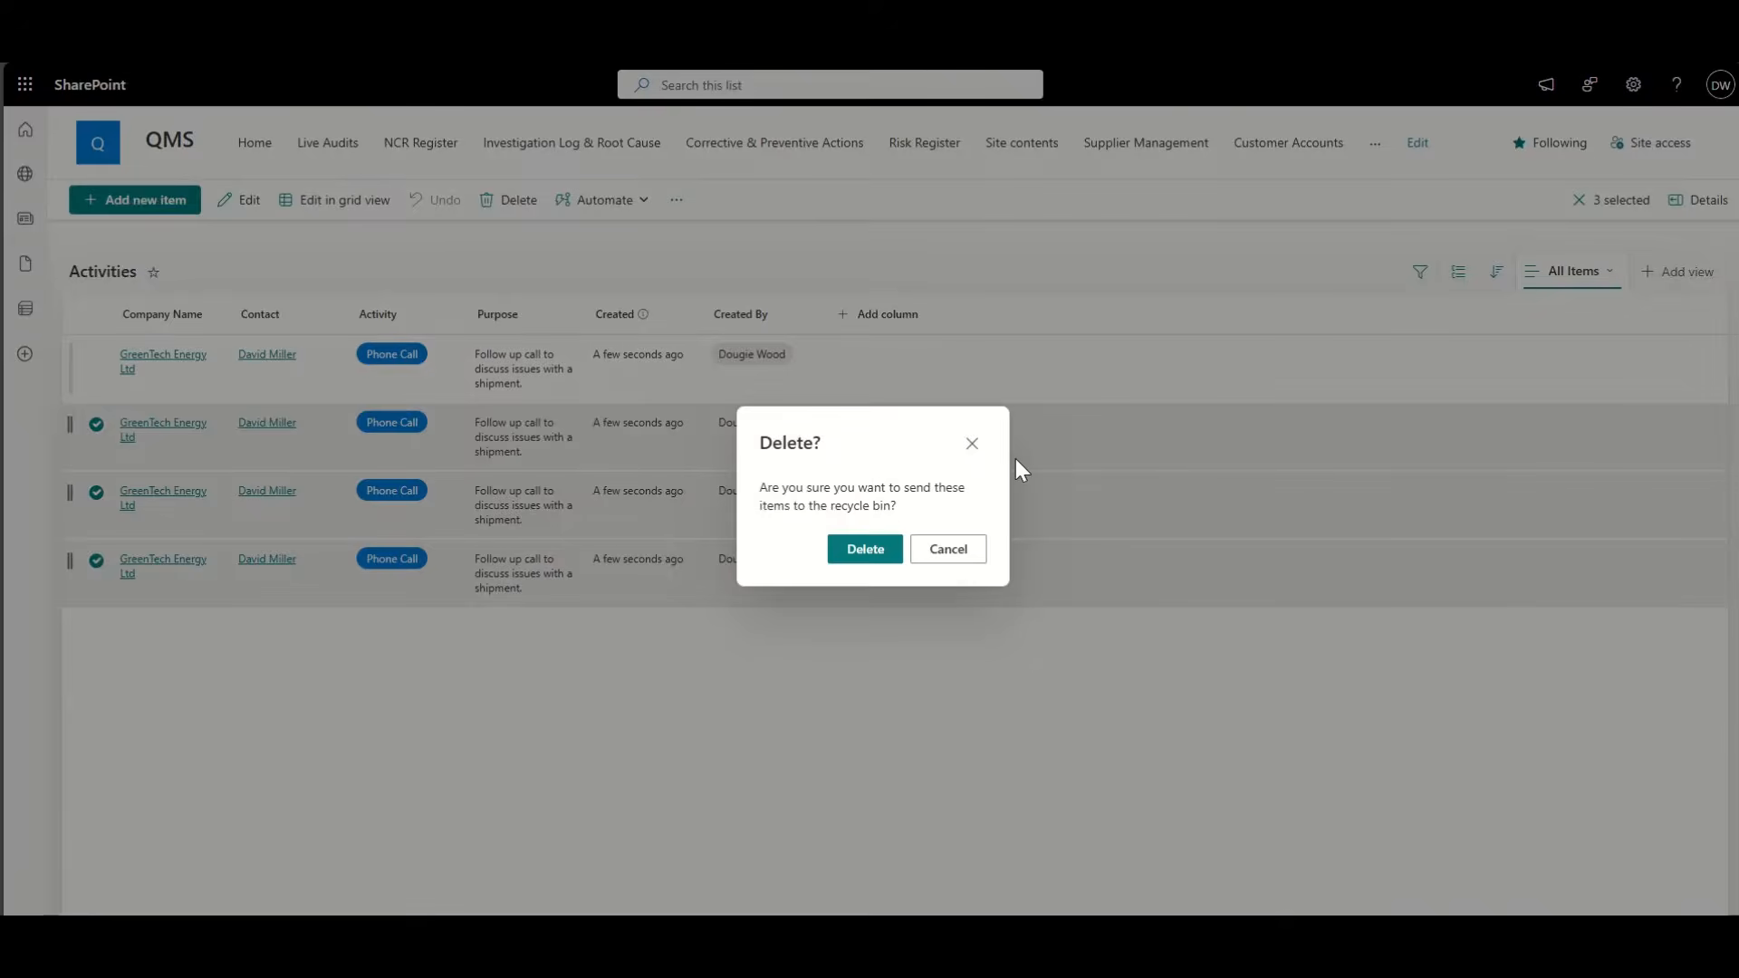
left_click(885, 547)
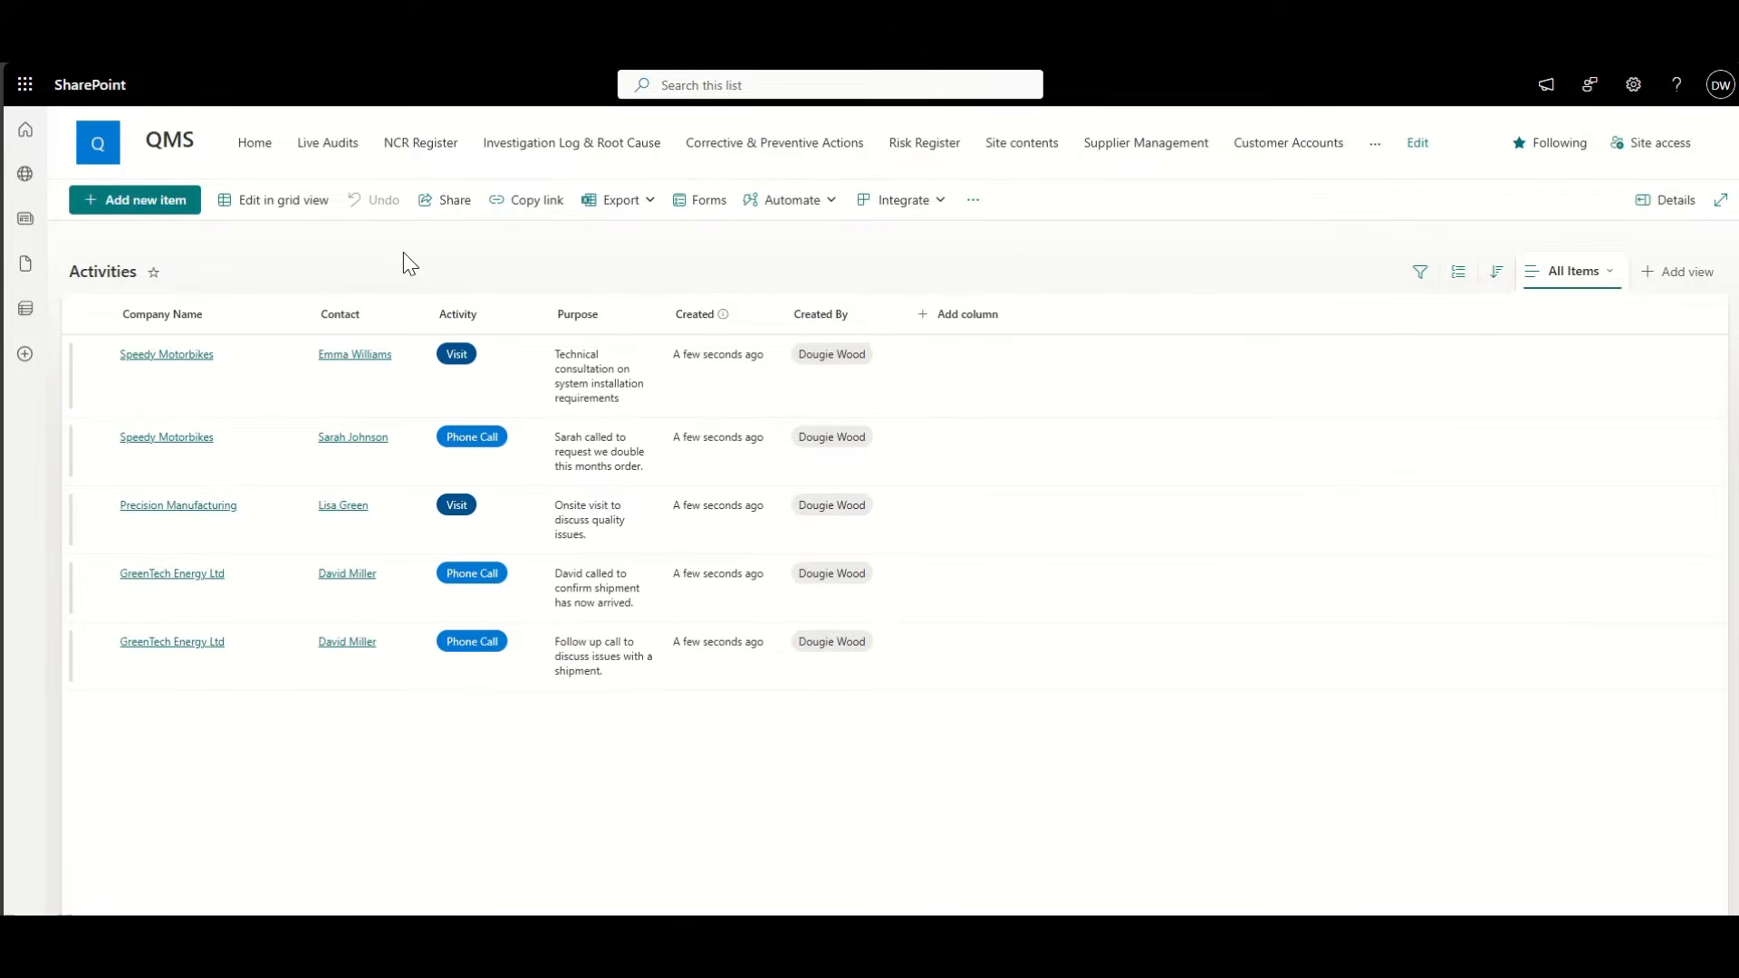
Step: Filter the Activities list by Company Name to GreenTech Energy Ltd, then clear that filter
left_click(225, 327)
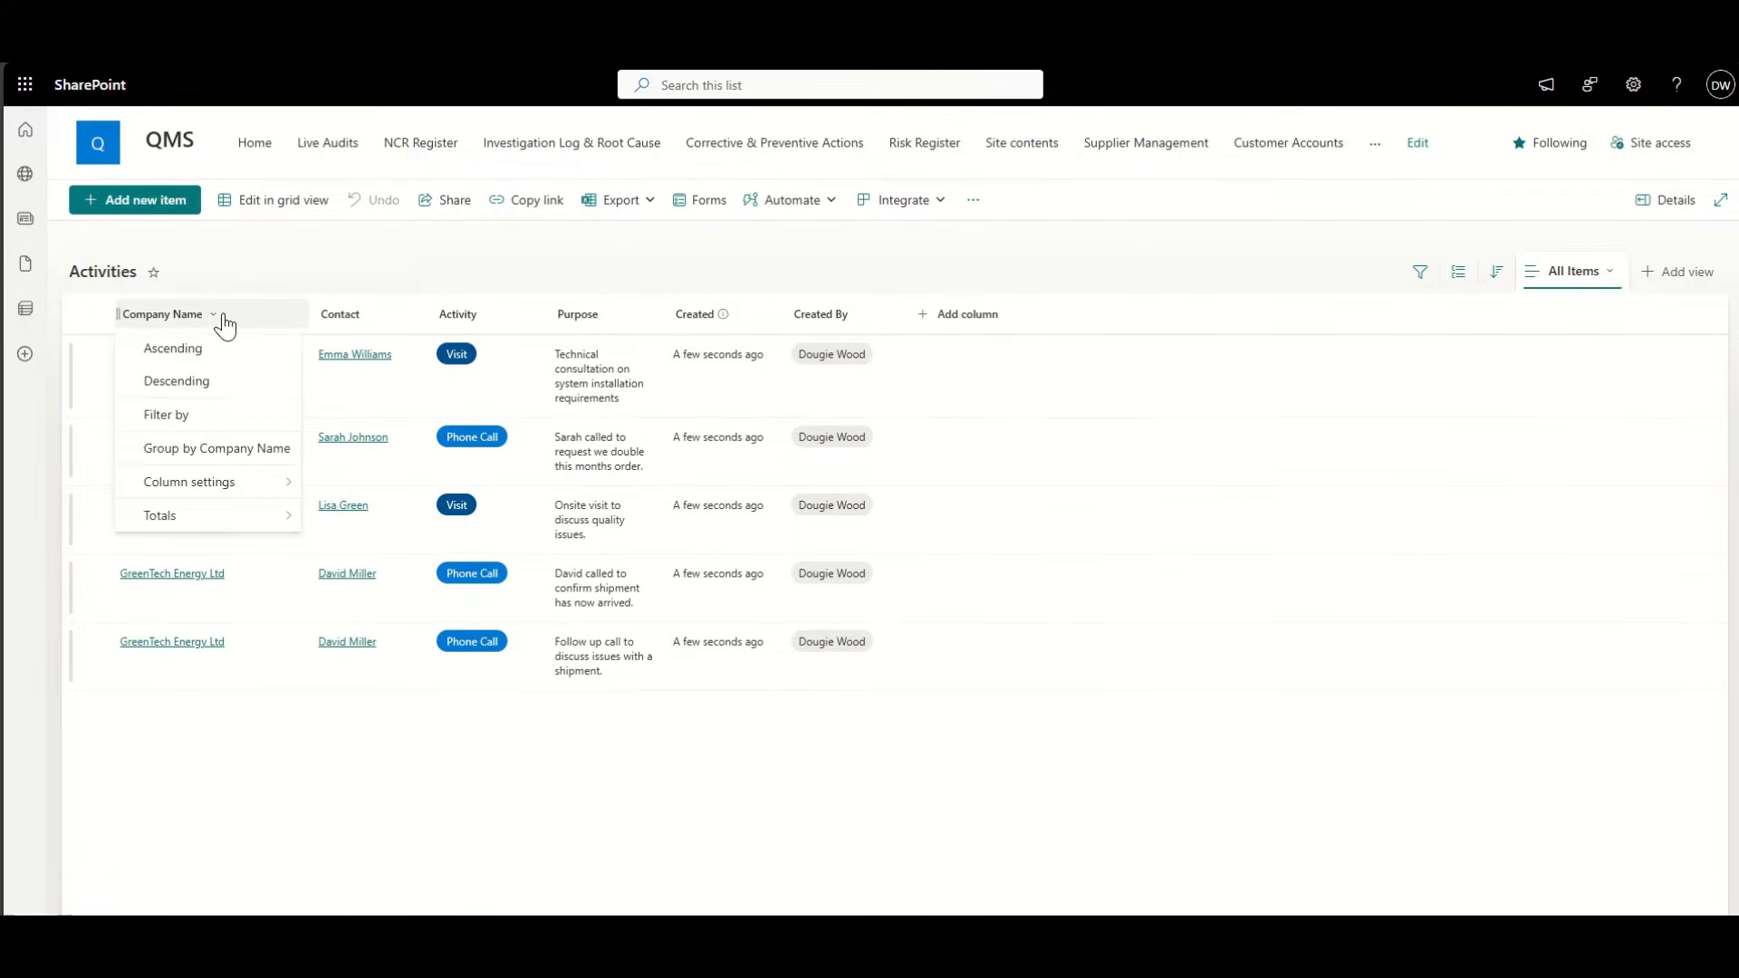
left_click(225, 411)
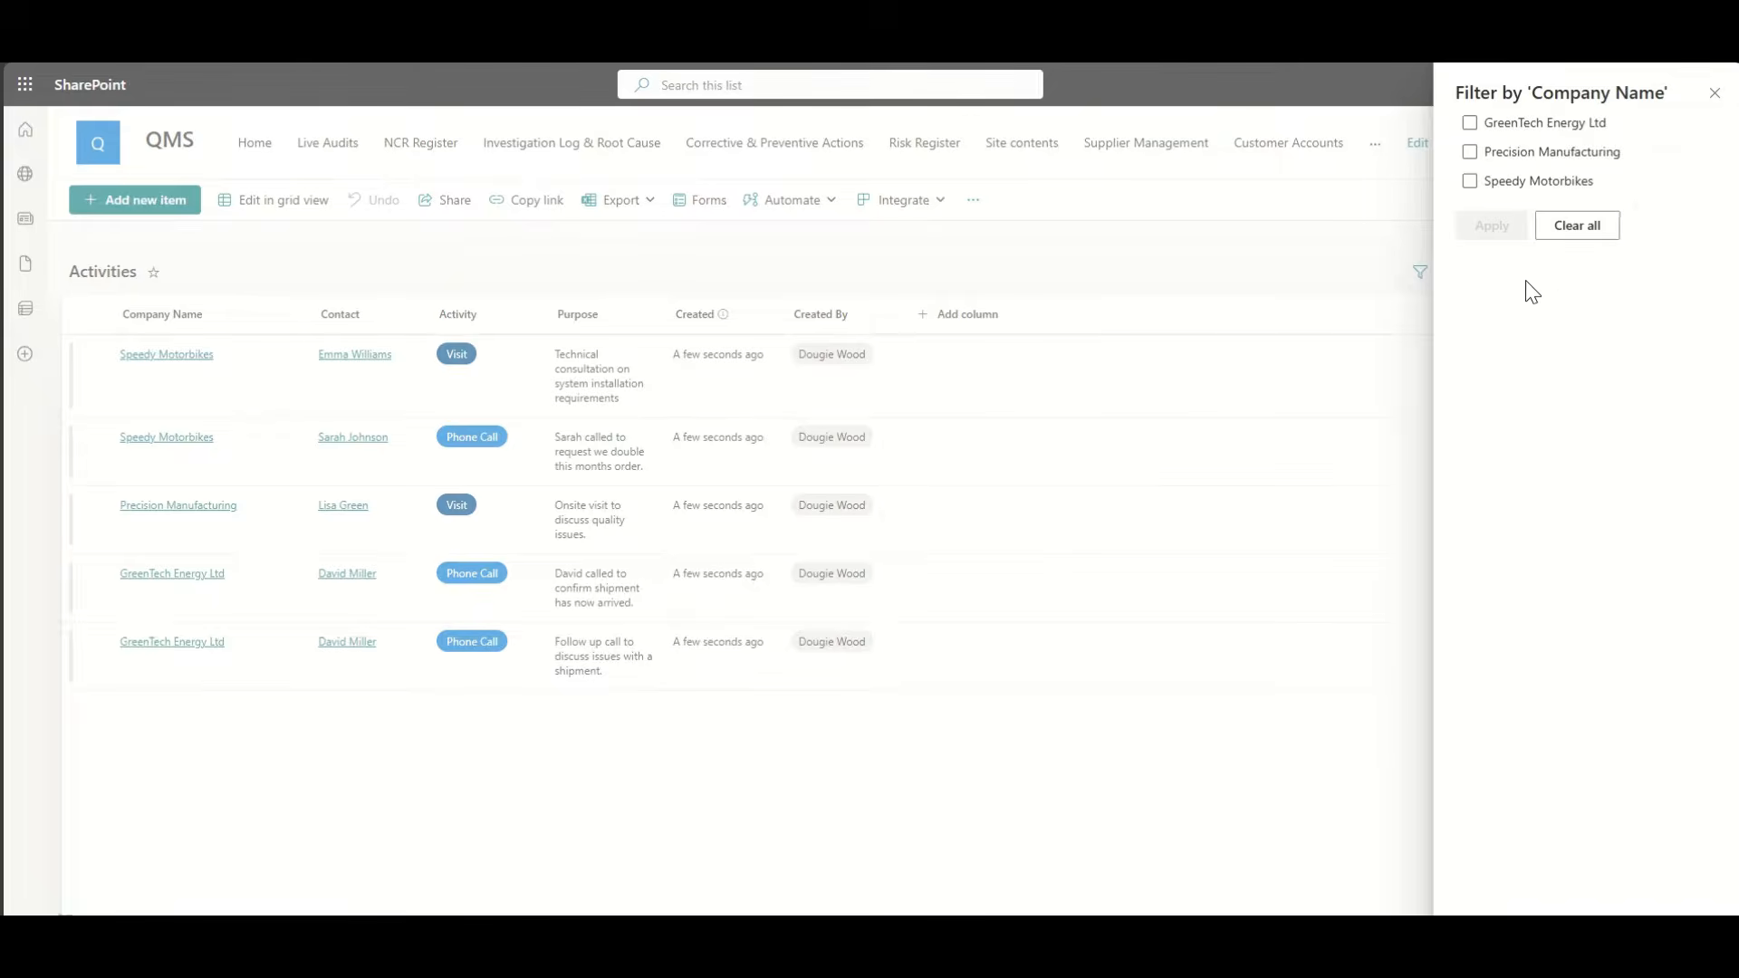
left_click(1469, 124)
left_click(1493, 241)
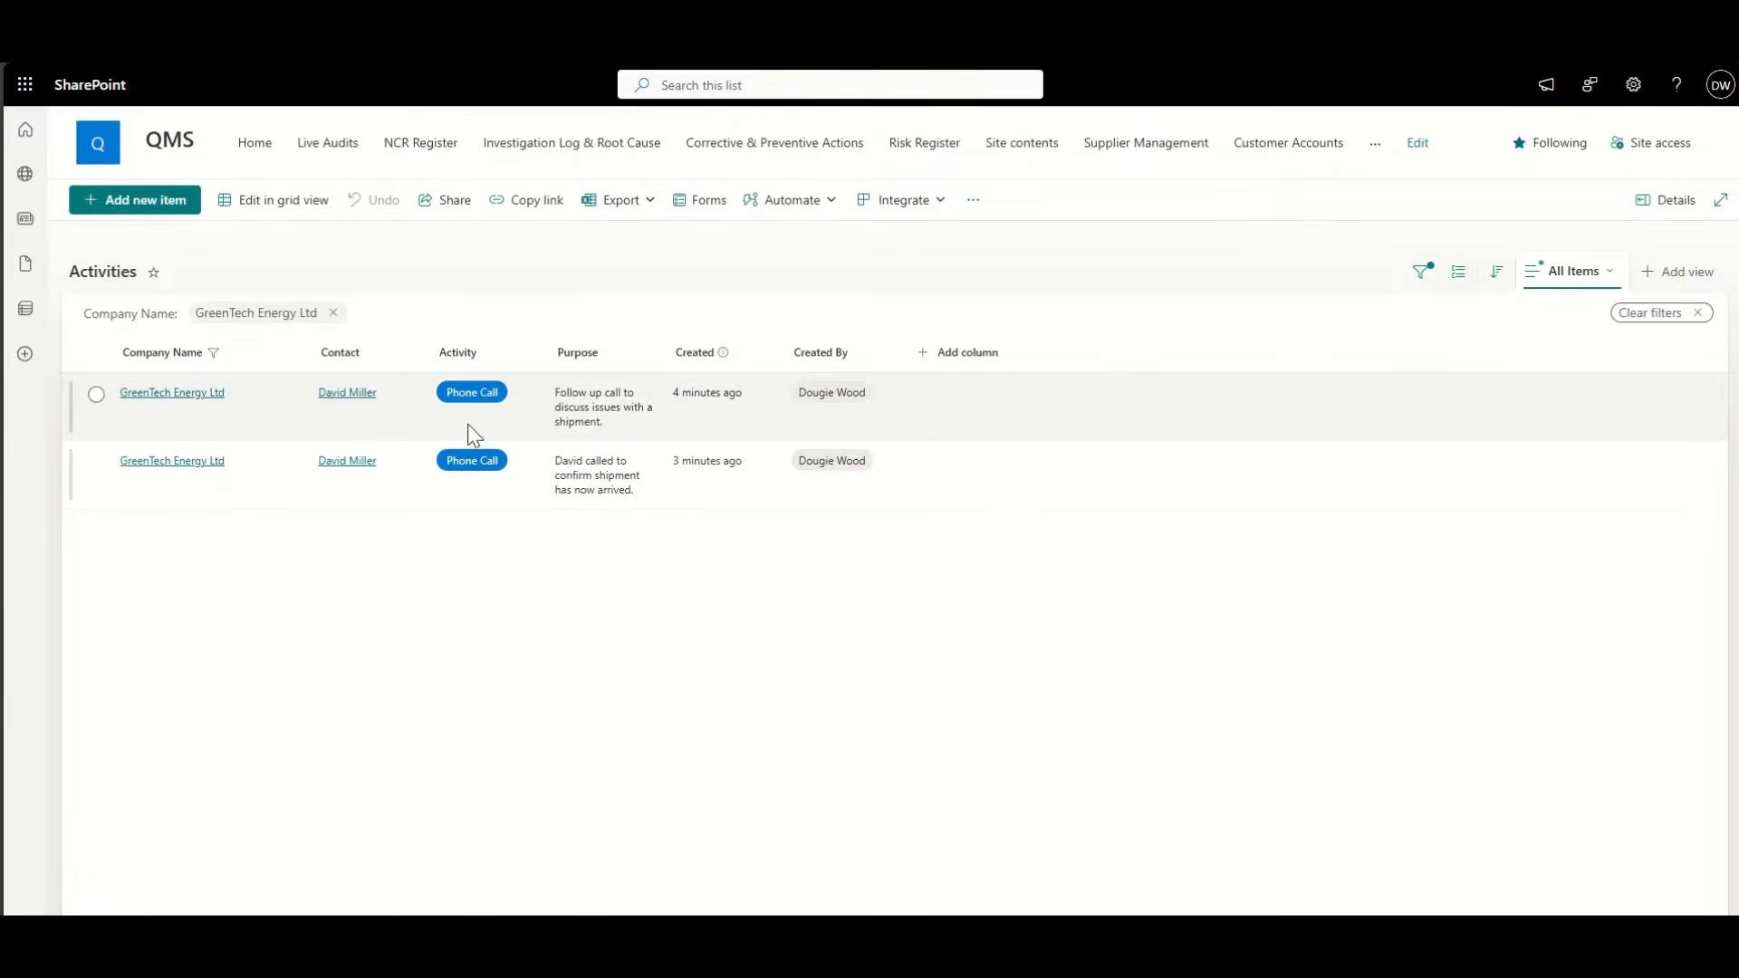
left_click(334, 313)
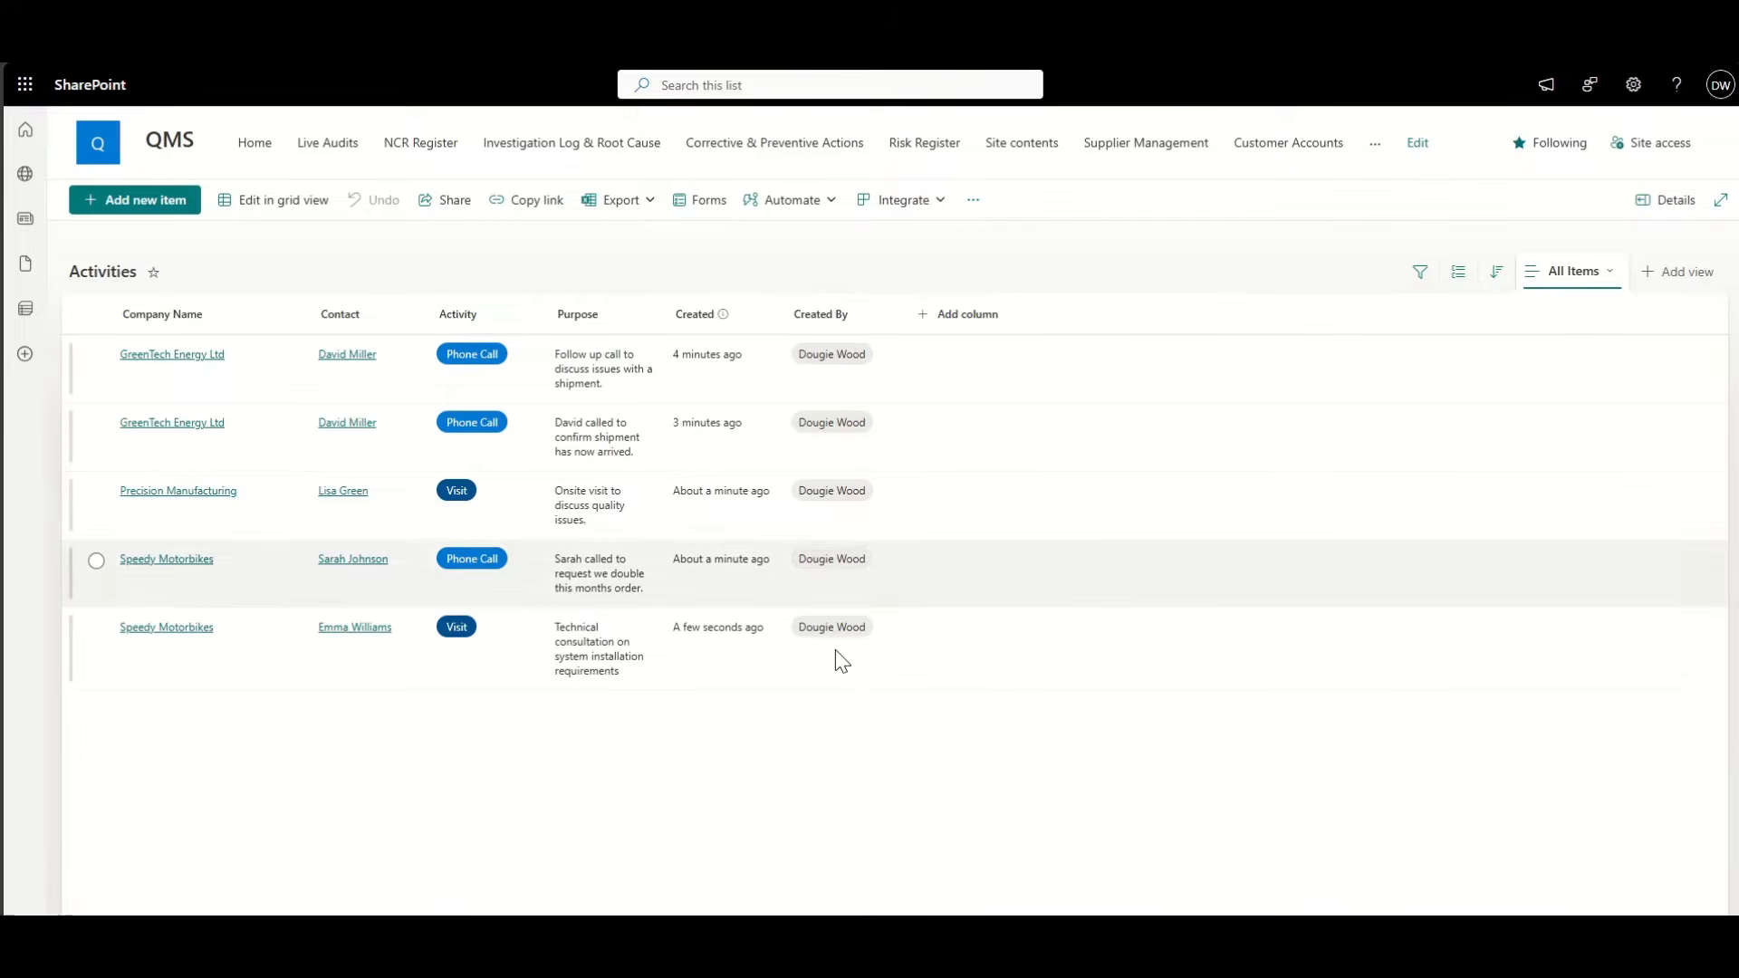
Step: Filter the list by its creator in the Created By column, then remove the filter
left_click(863, 321)
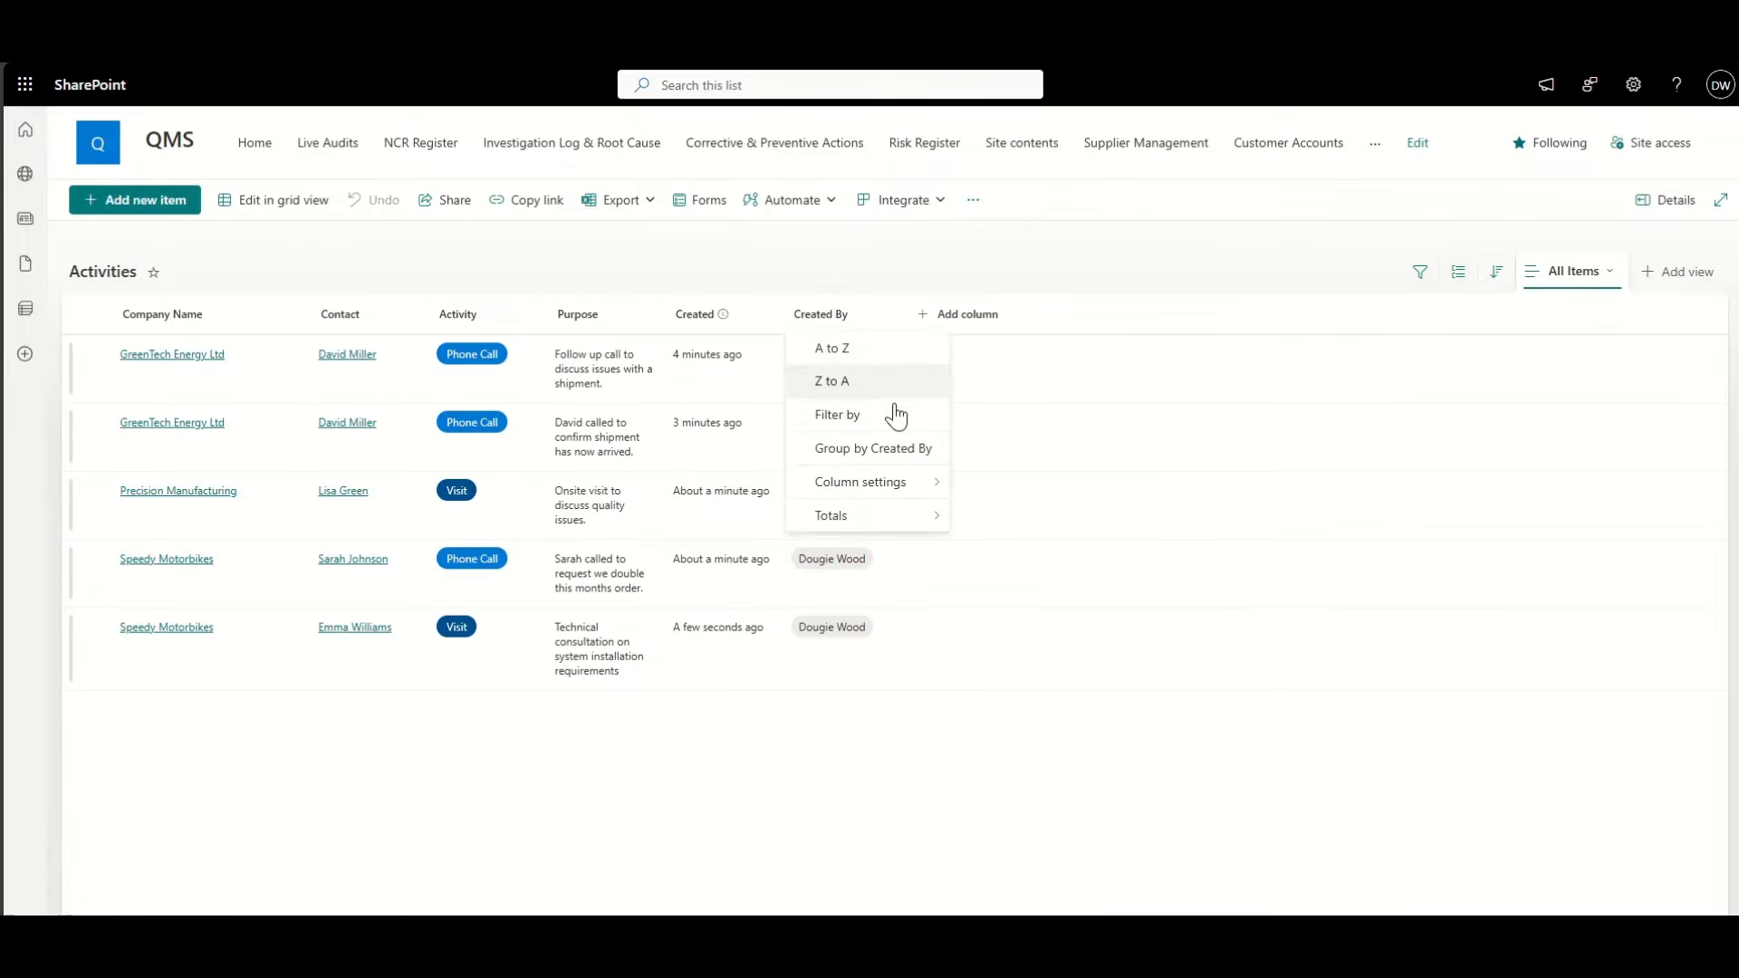
left_click(892, 414)
left_click(1470, 201)
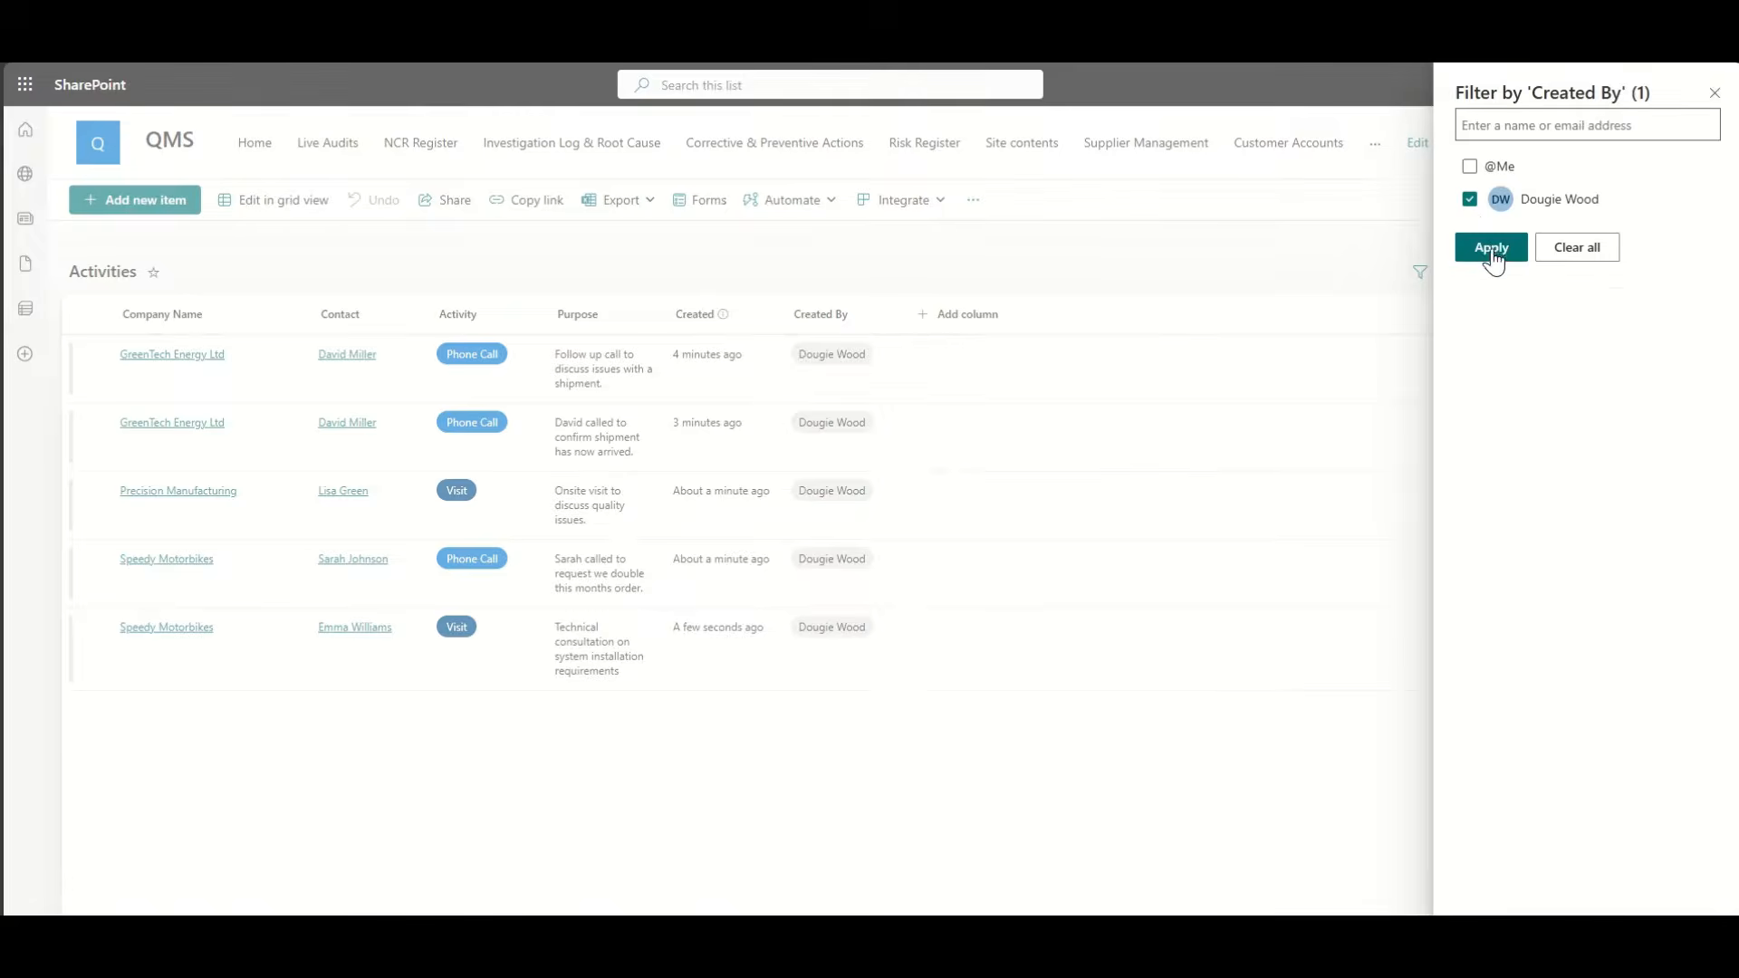
left_click(1492, 248)
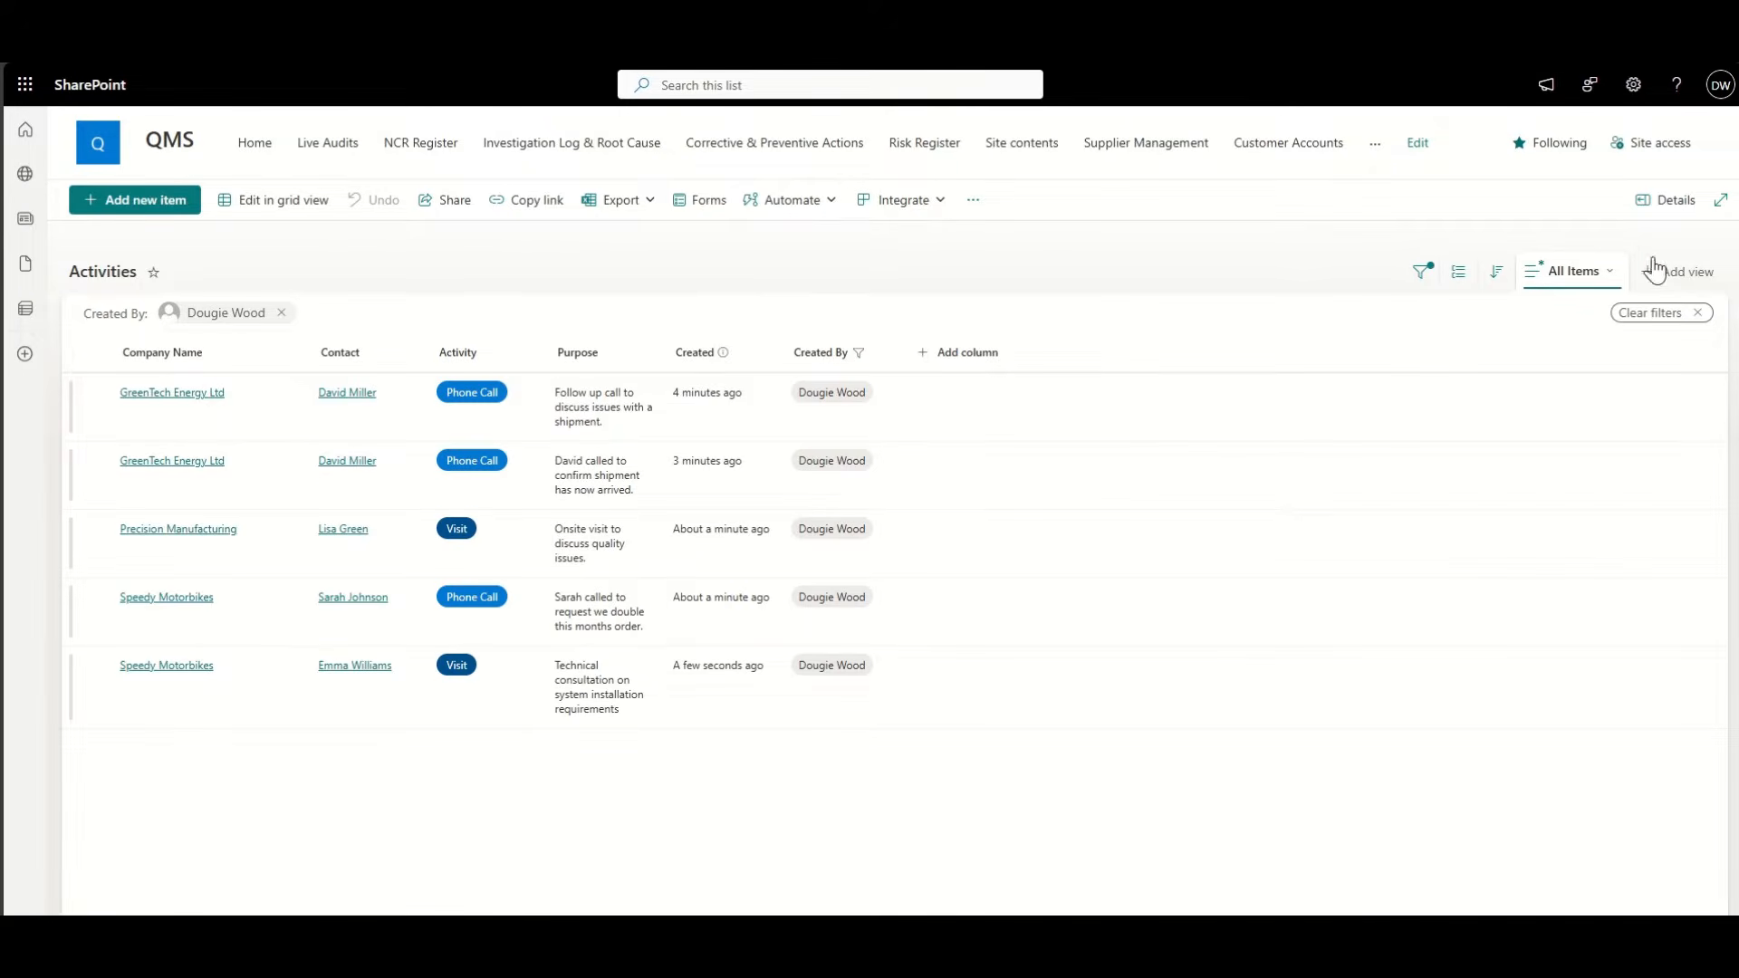
left_click(1700, 314)
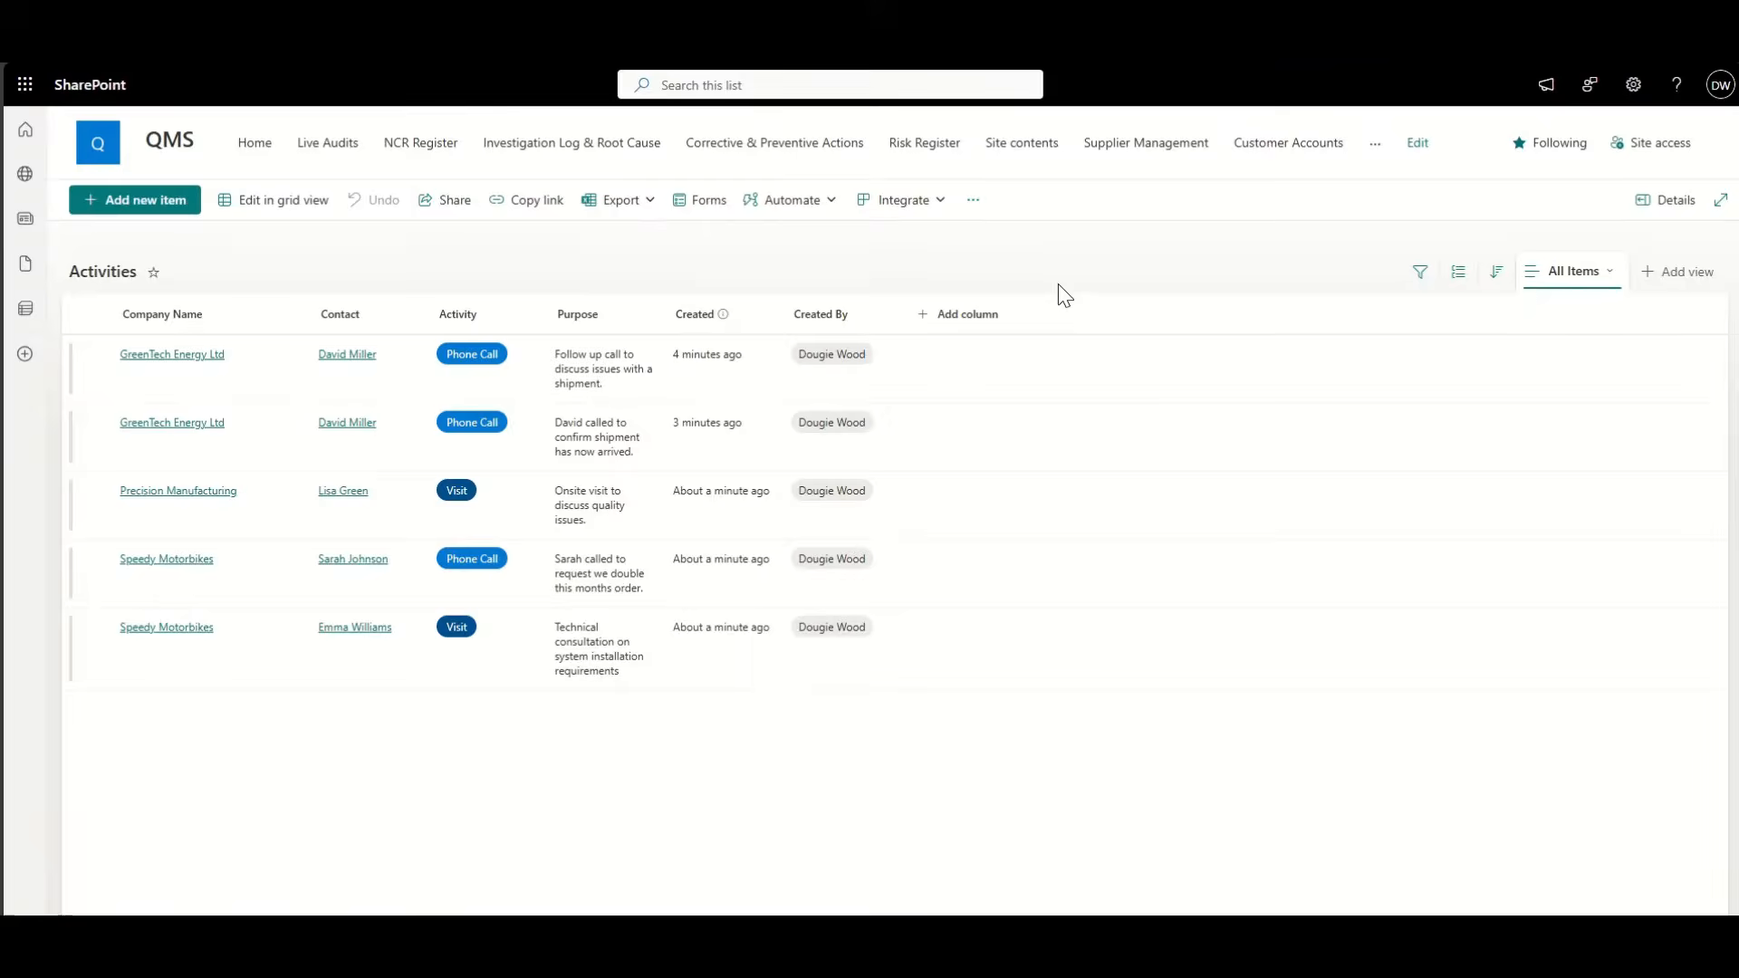
left_click(1024, 145)
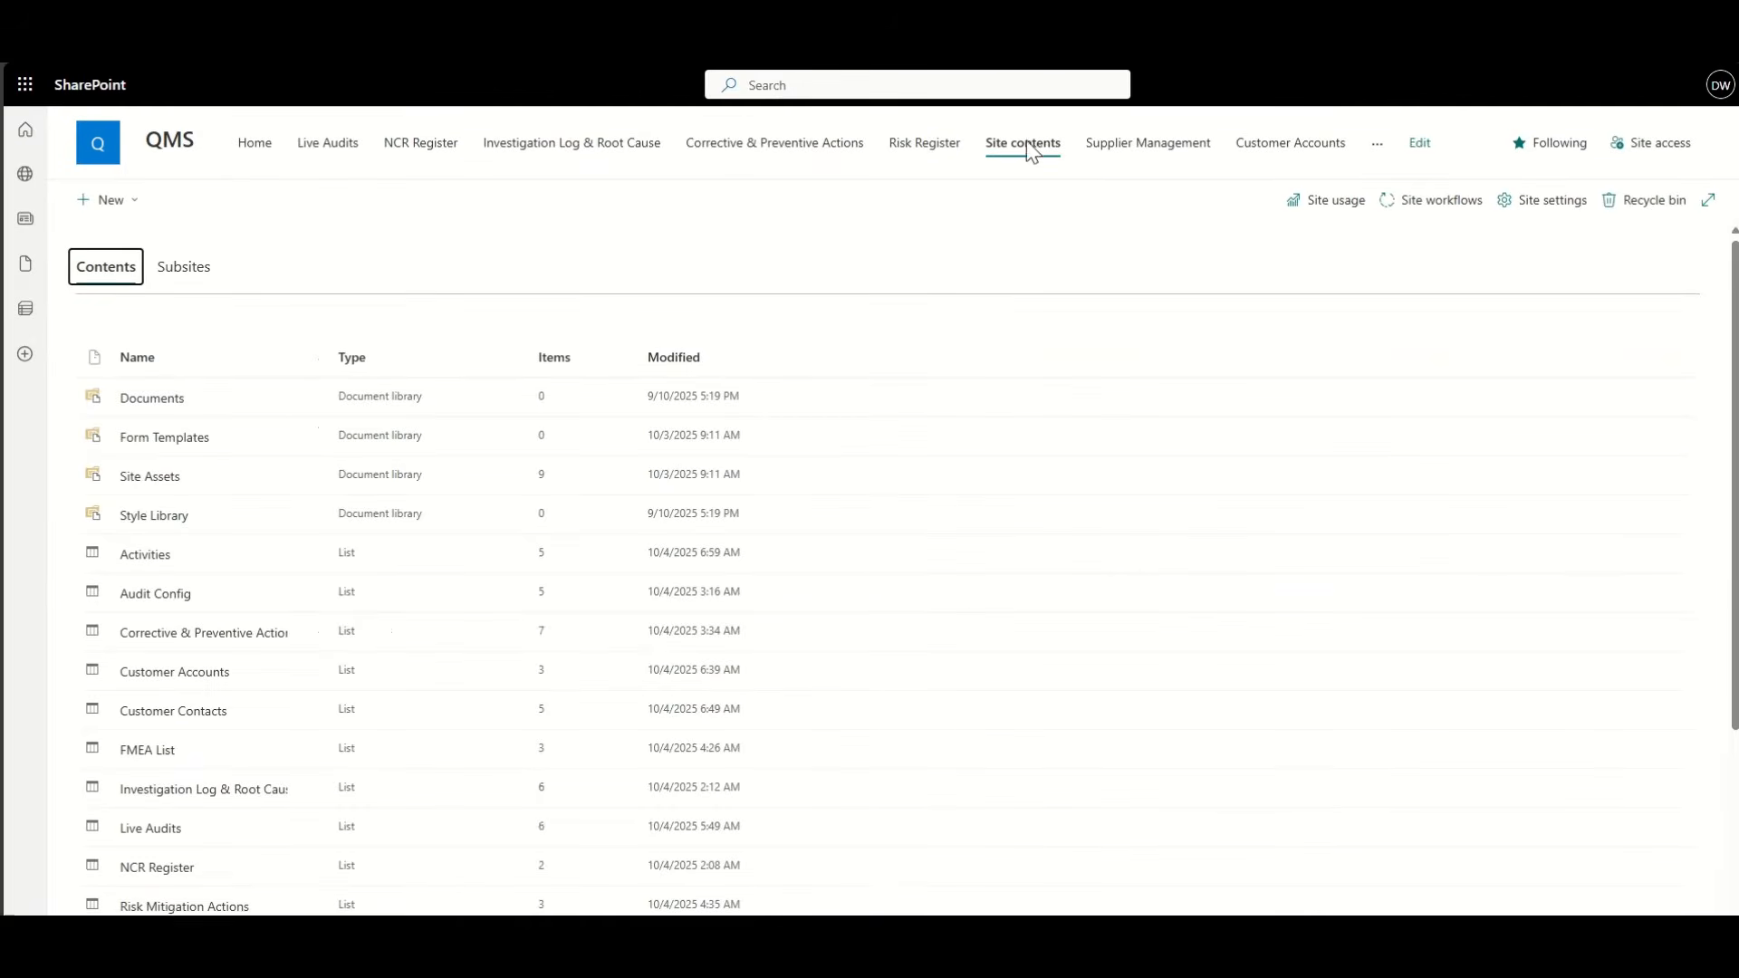
Step: Create a blank list titled 'Customer Tasks' from the site's New > List options
left_click(110, 201)
left_click(124, 228)
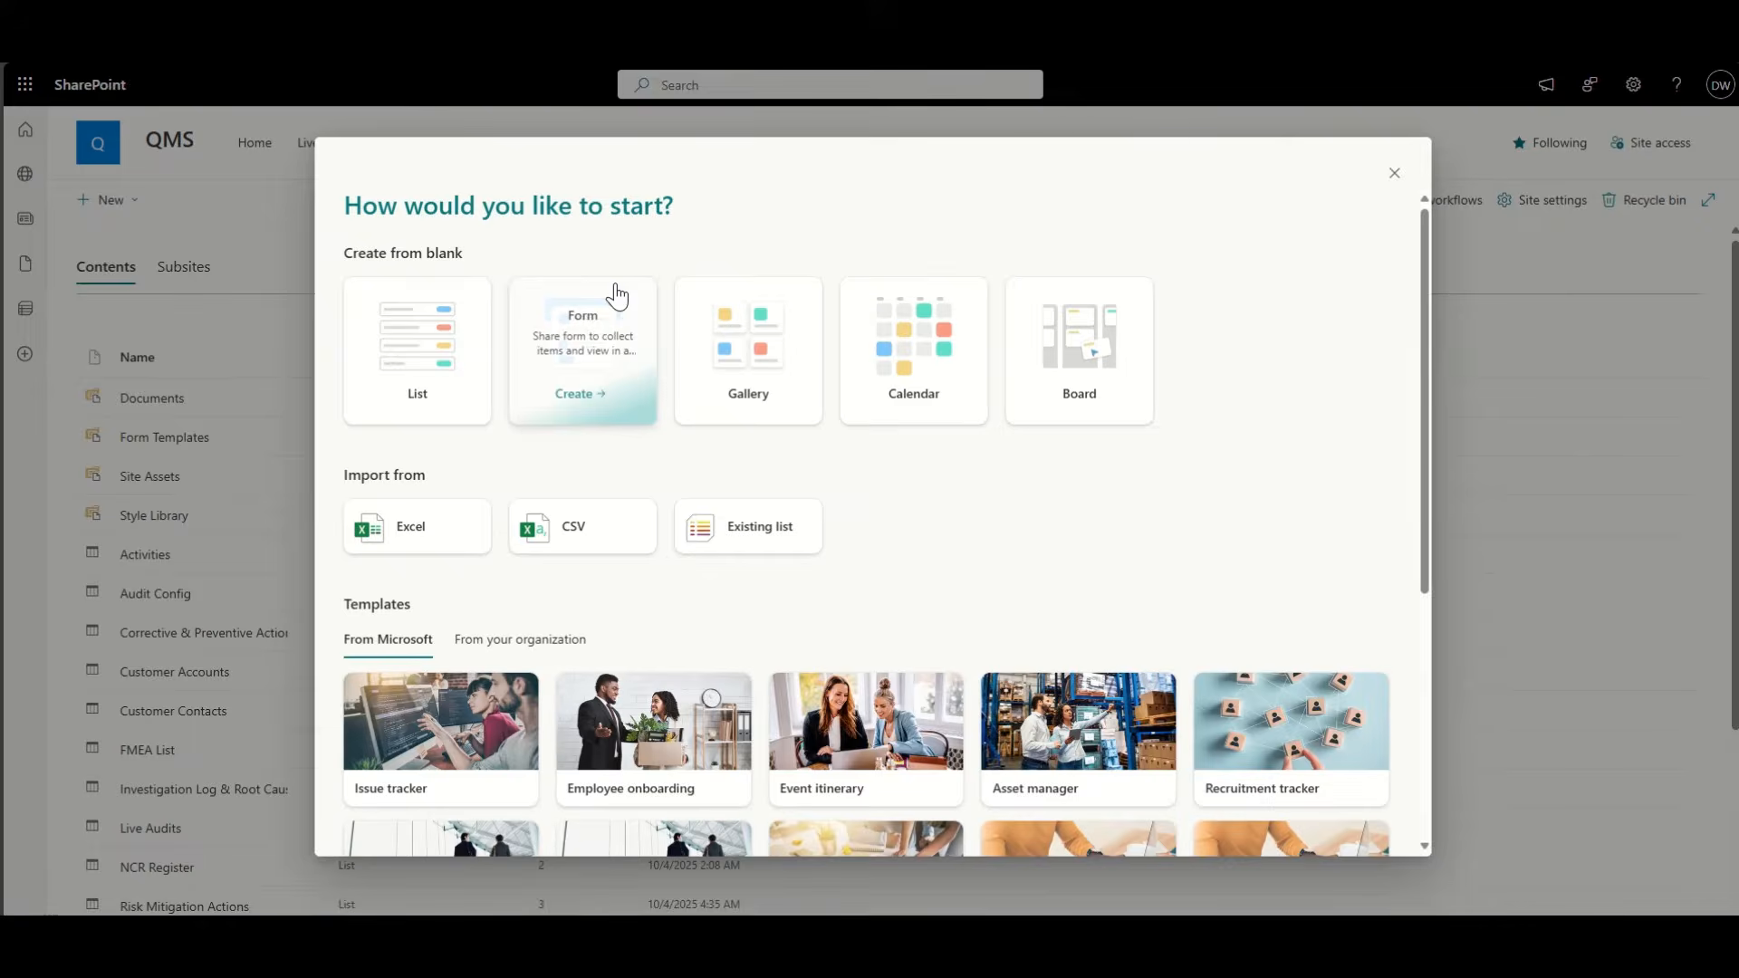
left_click(390, 371)
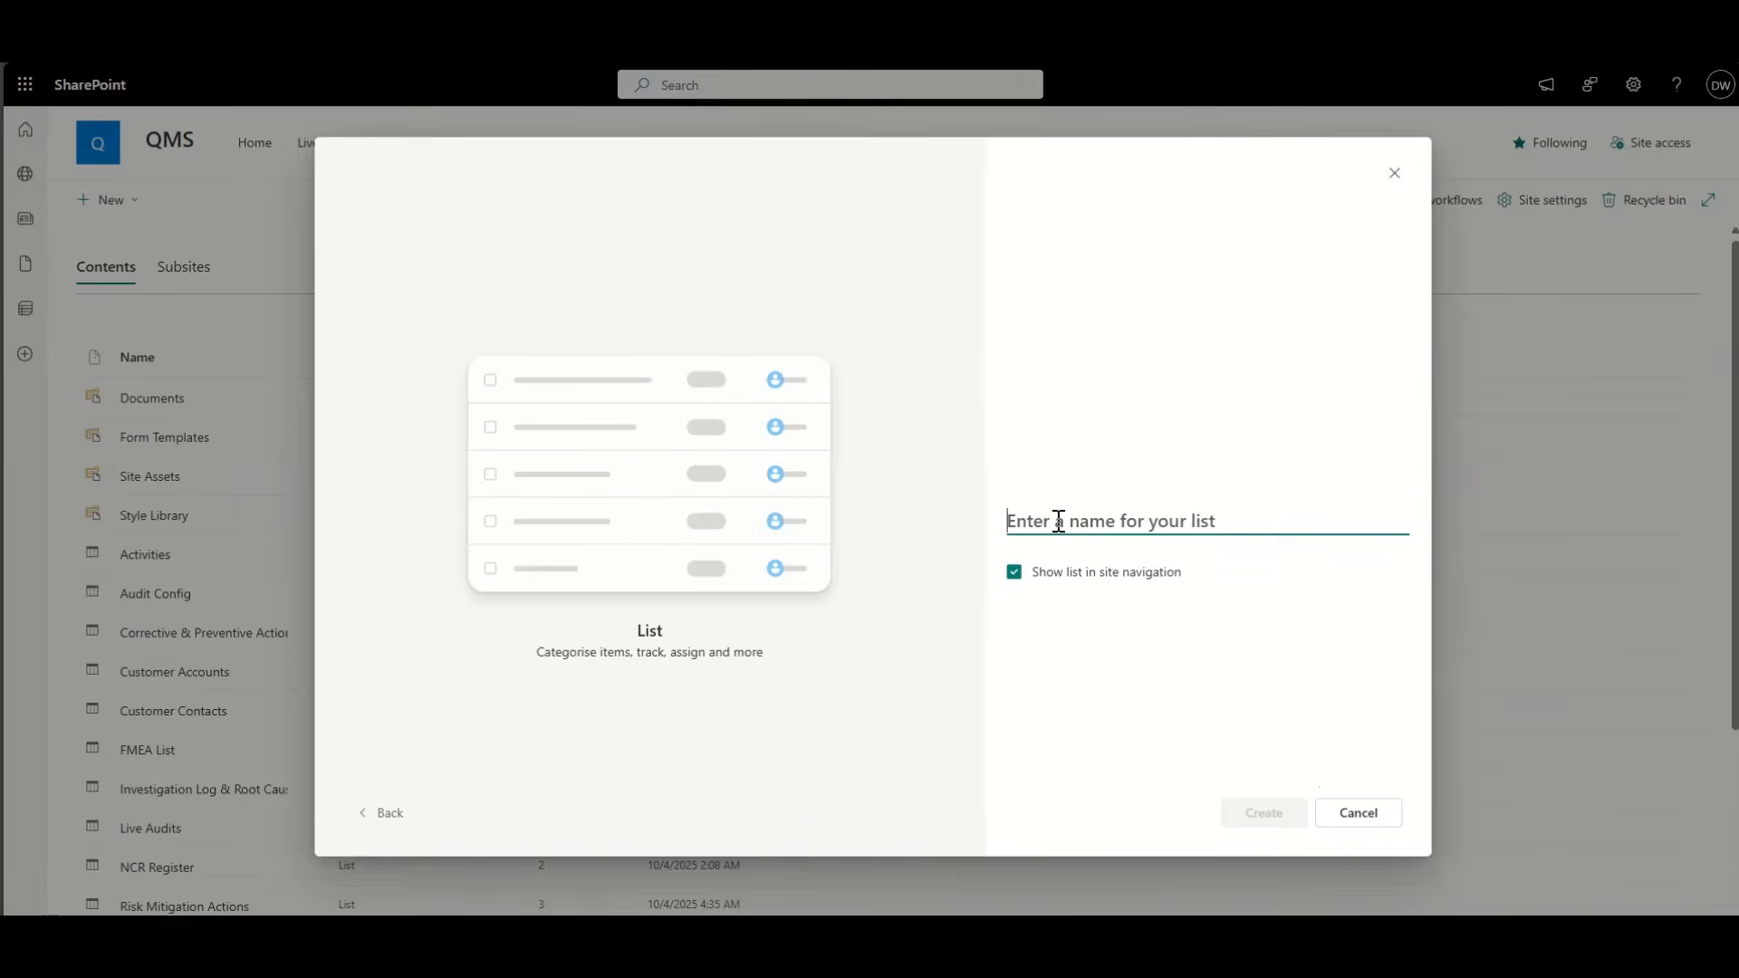
type("T")
key("BackSpace")
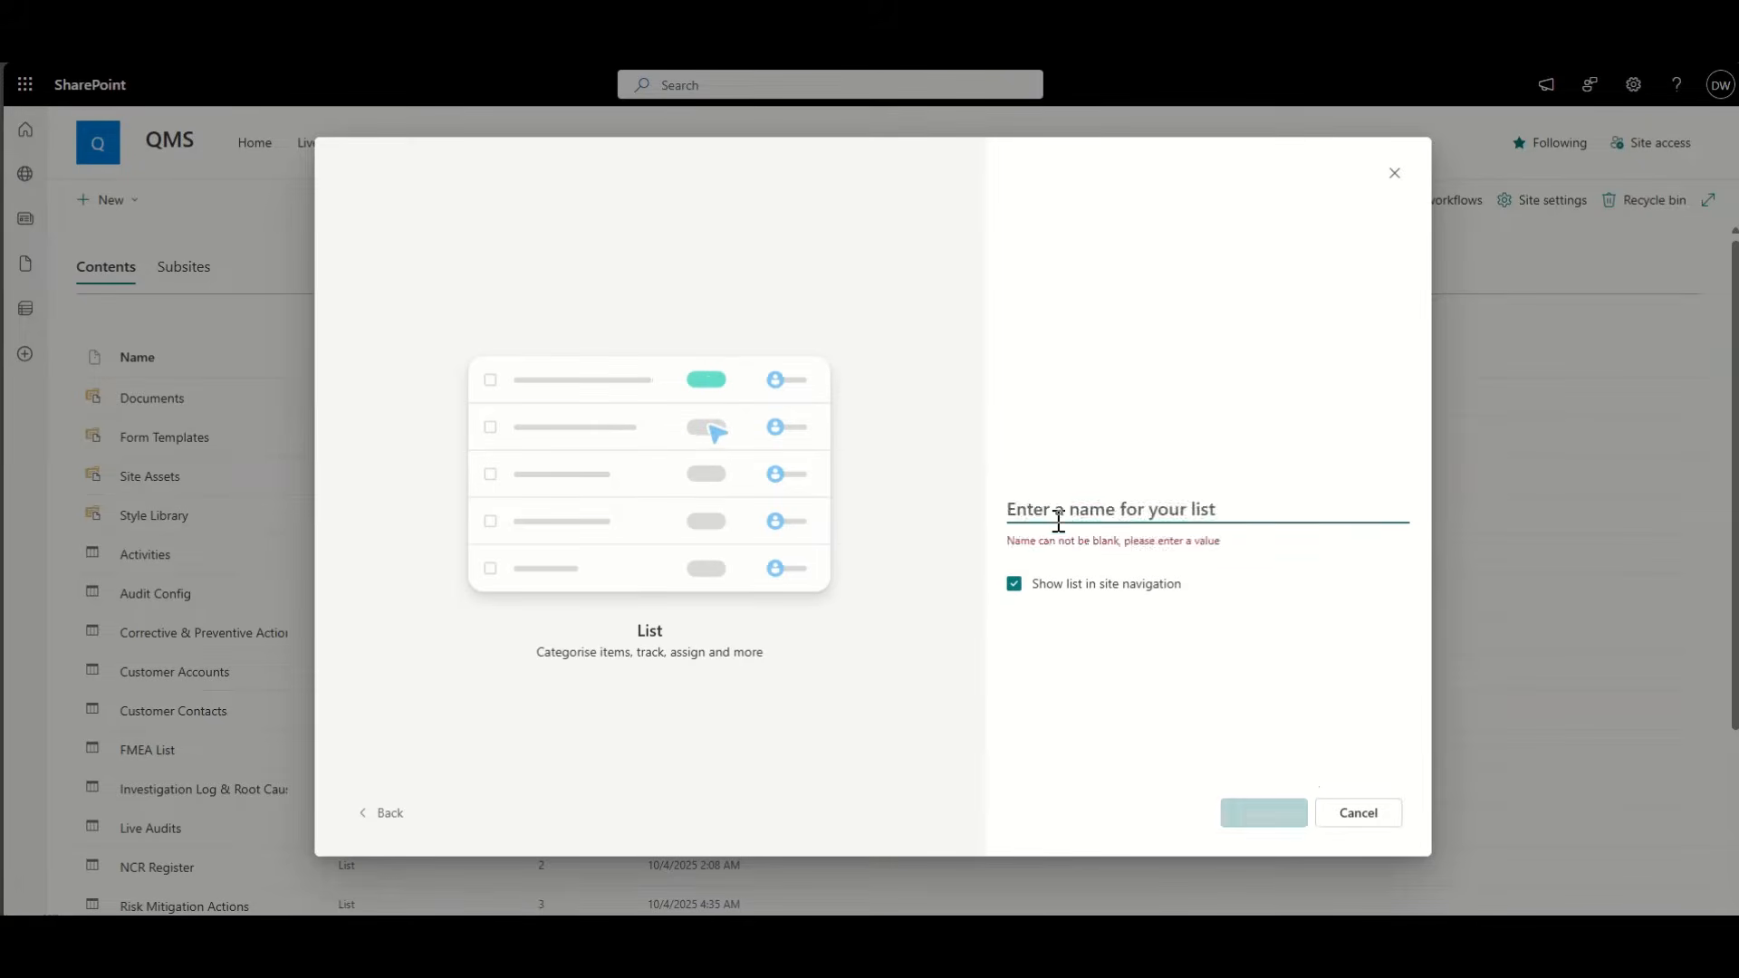
type("Customer Tasks")
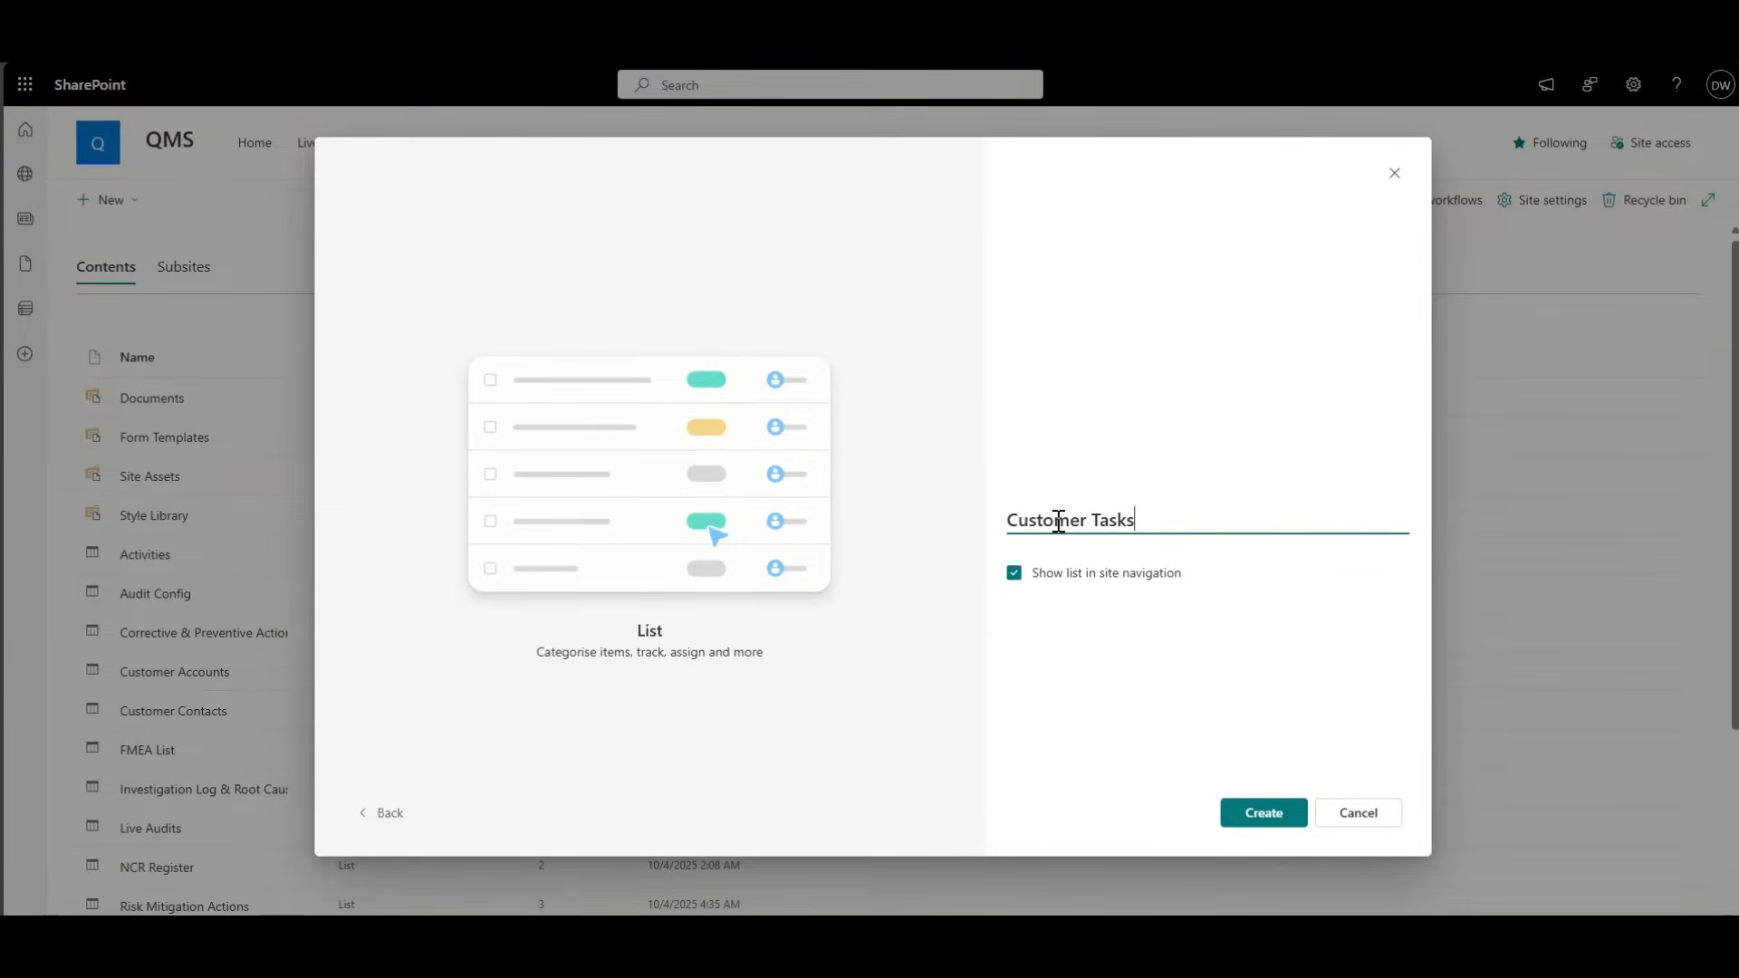
left_click(1264, 820)
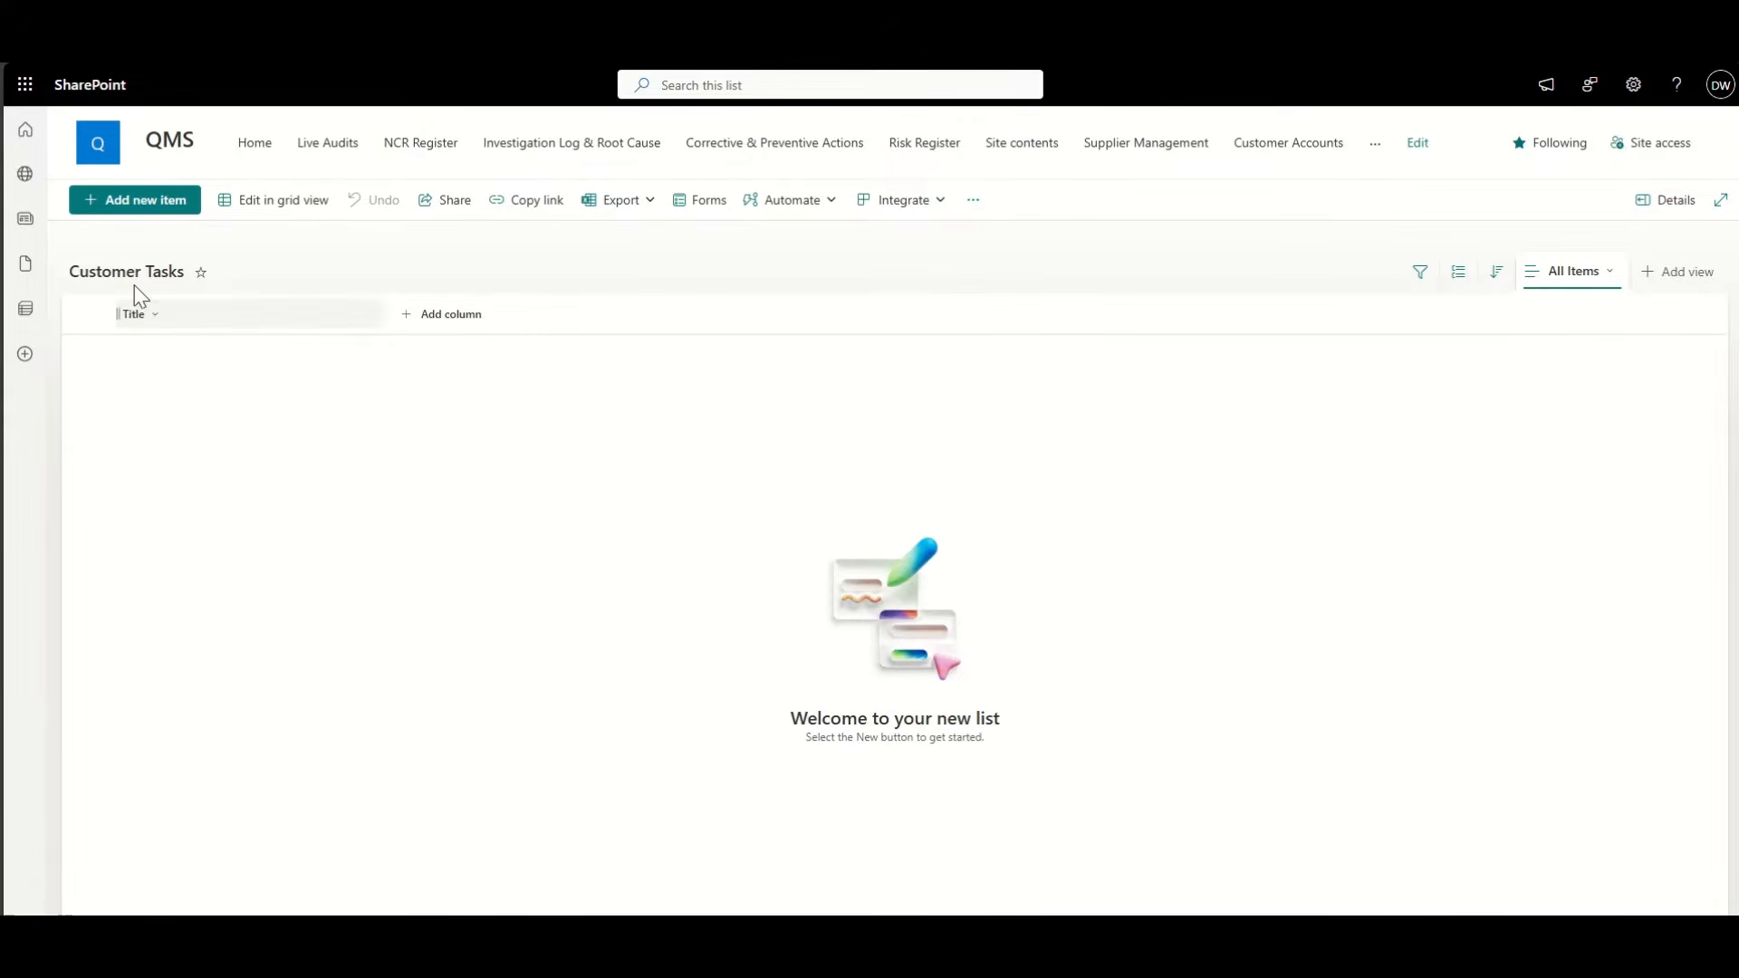
Step: Add a 'Company Name' lookup column pulling Title from the Customer Accounts list
left_click(471, 333)
scroll(725, 544, "down", 5)
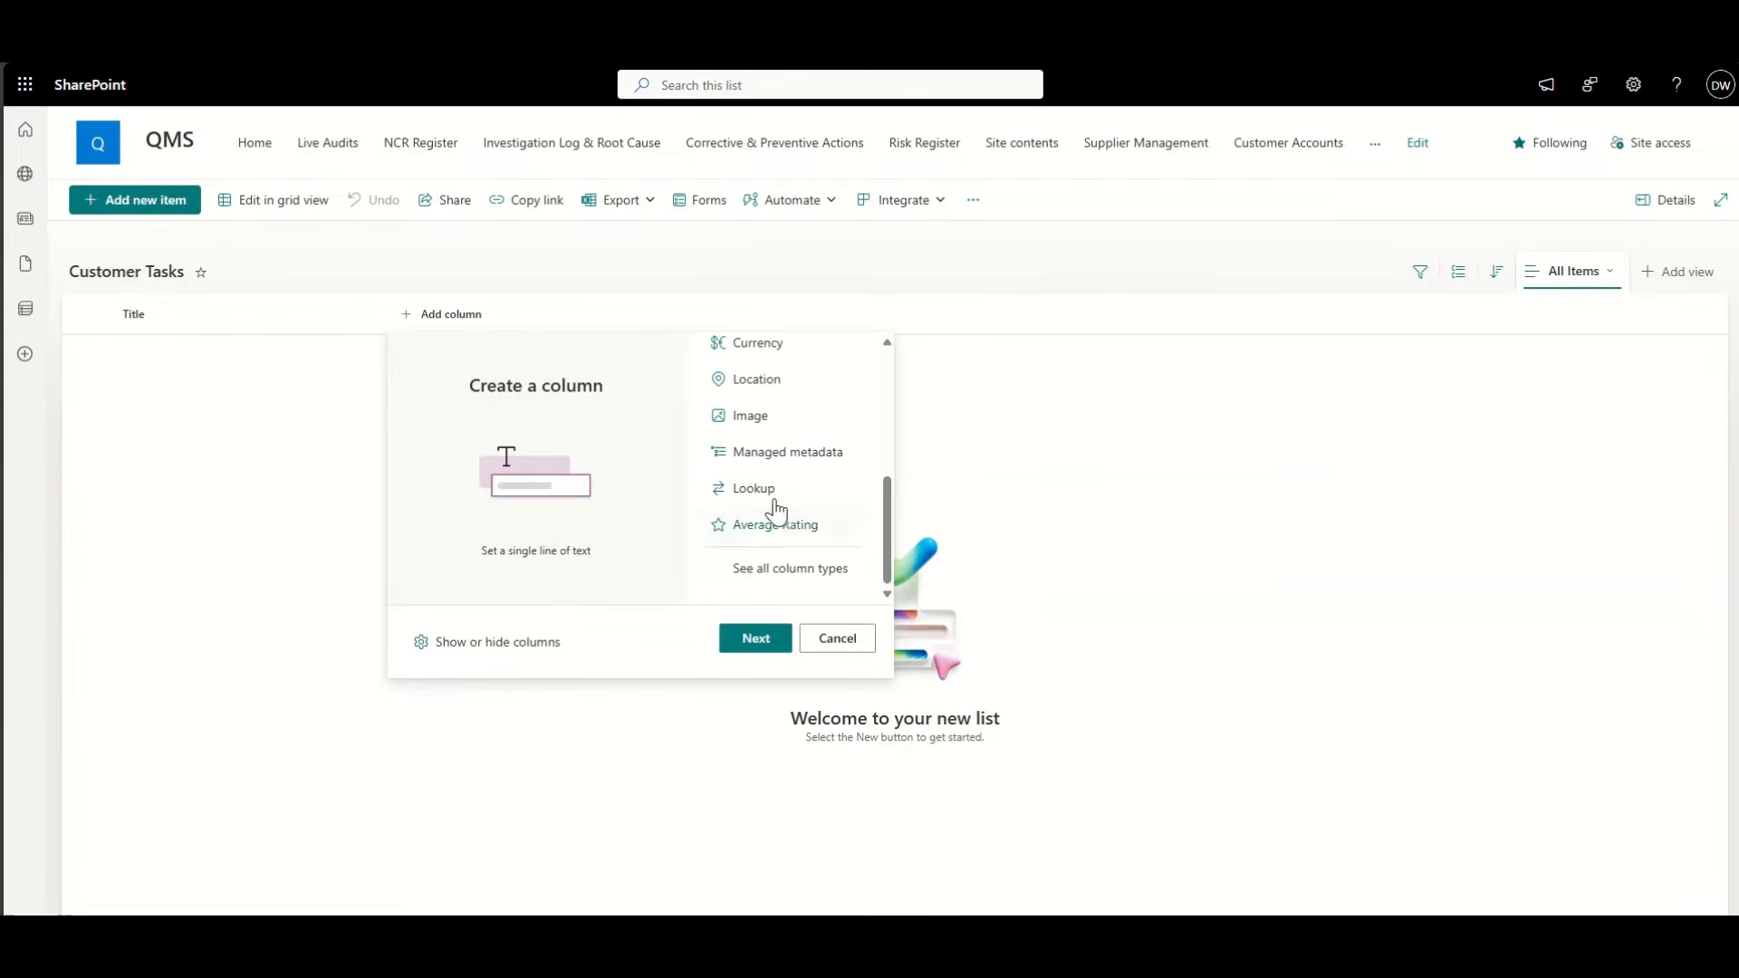
left_click(774, 497)
left_click(775, 637)
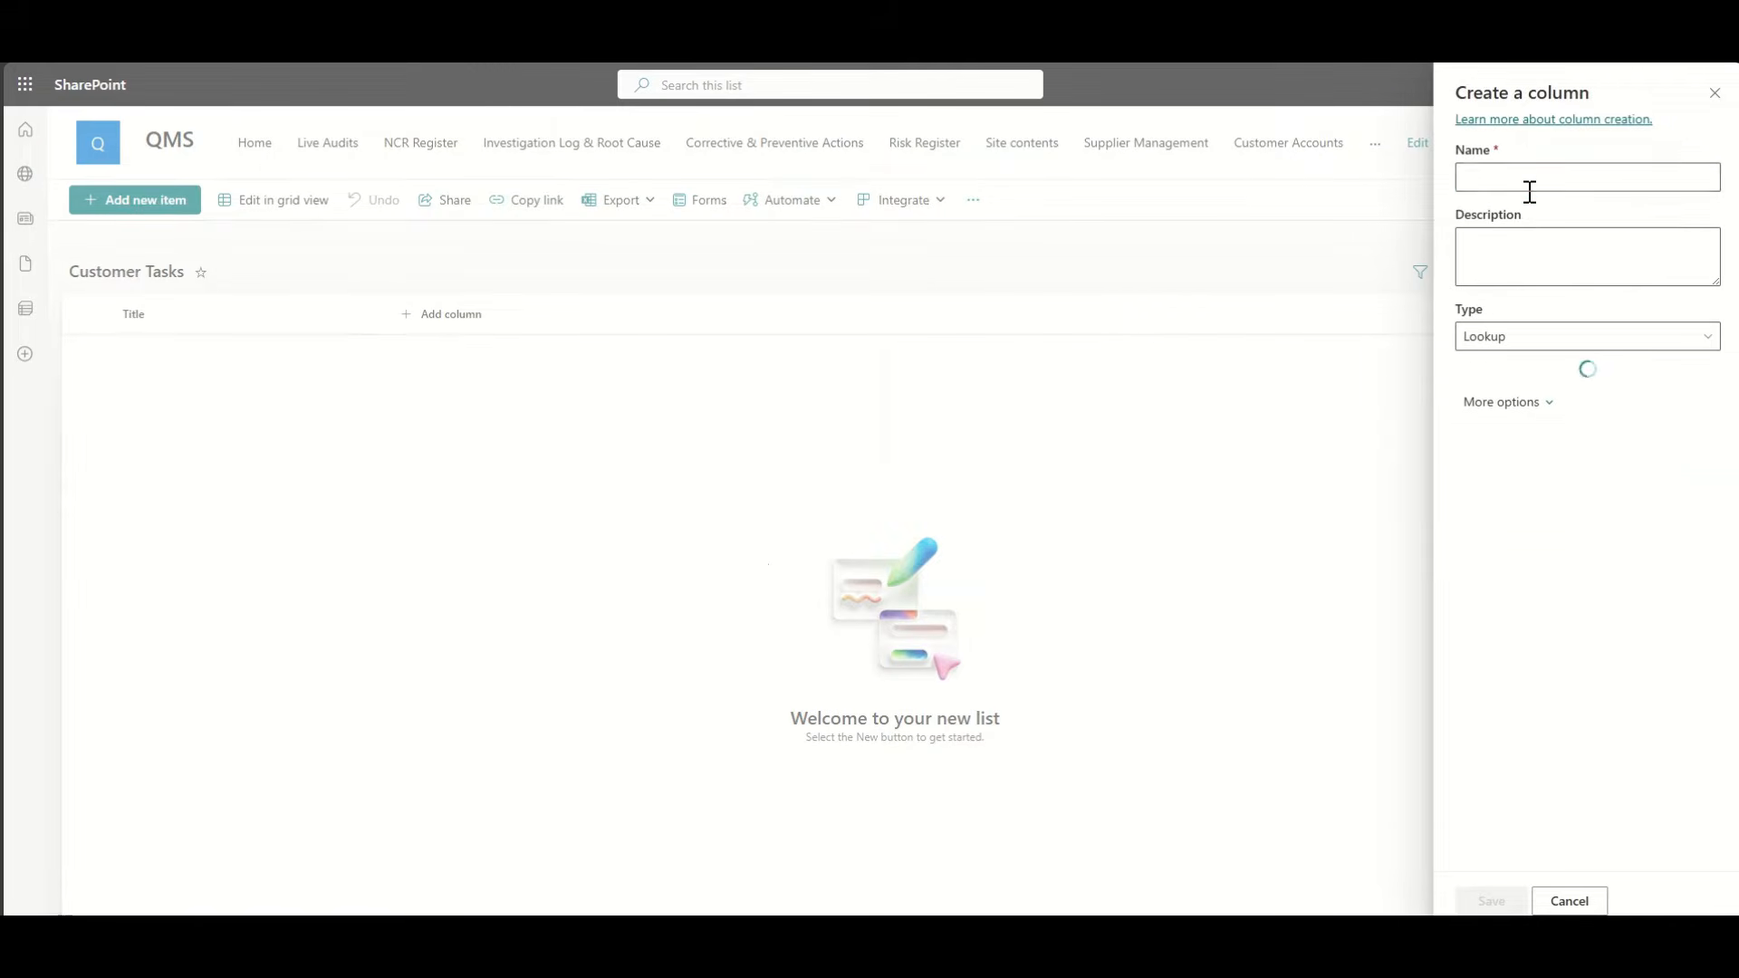
type("Company N")
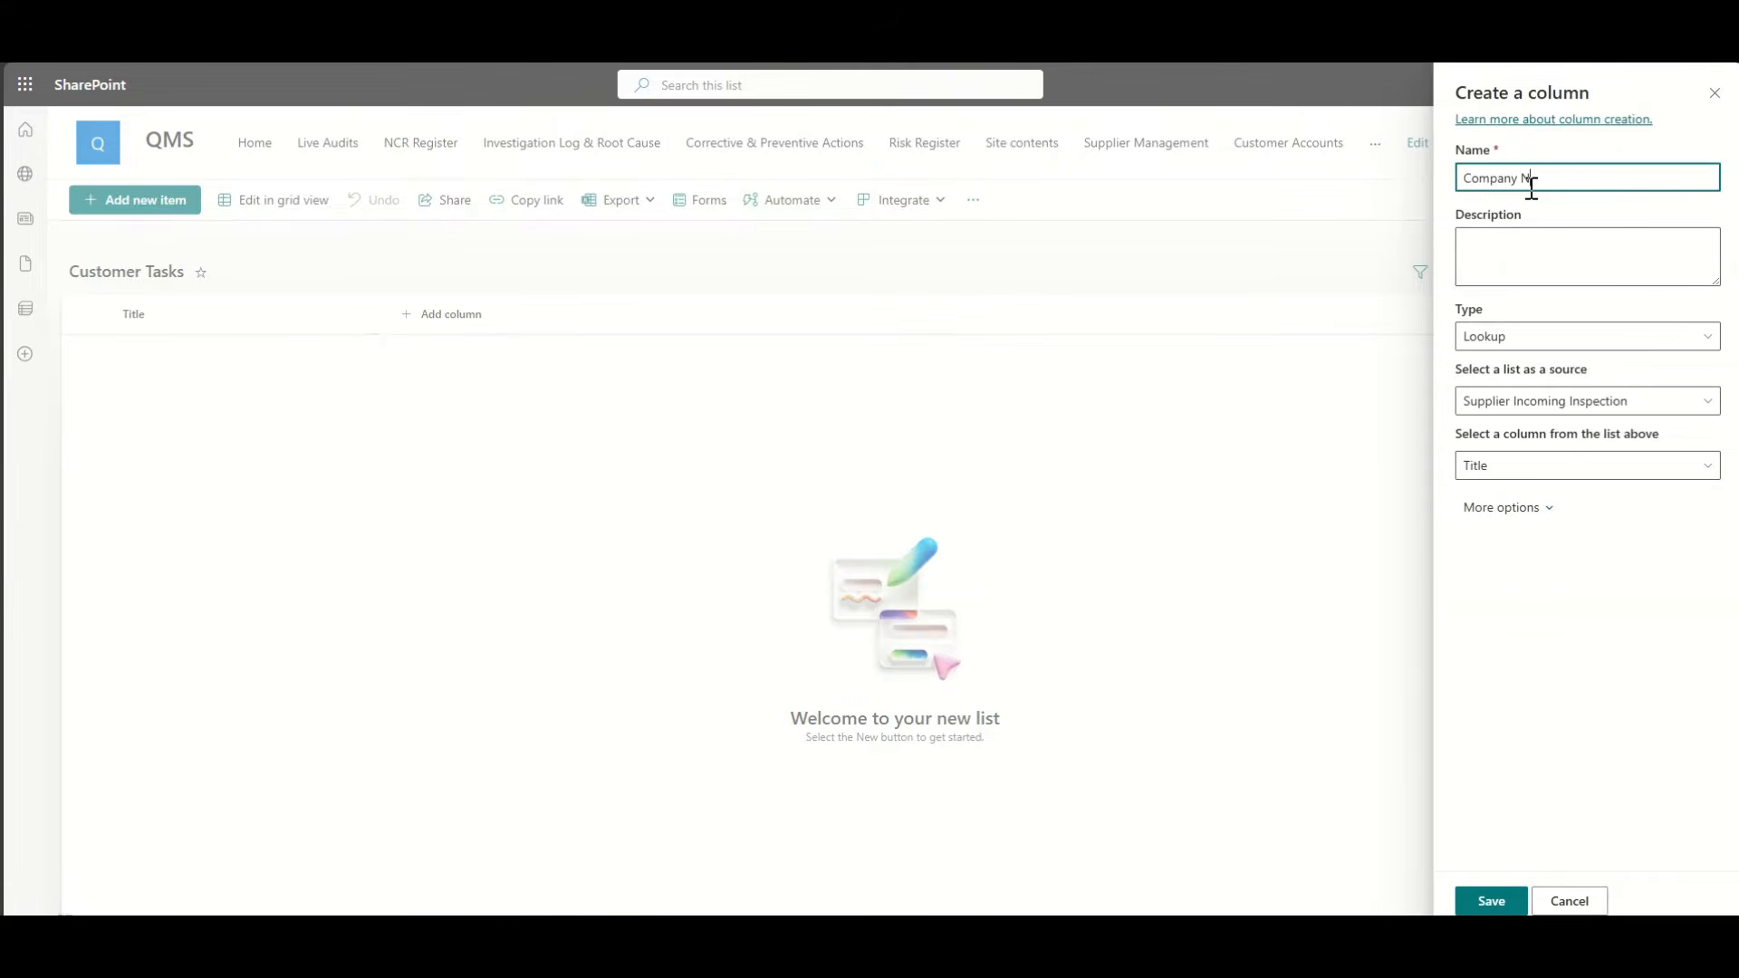
type("ame")
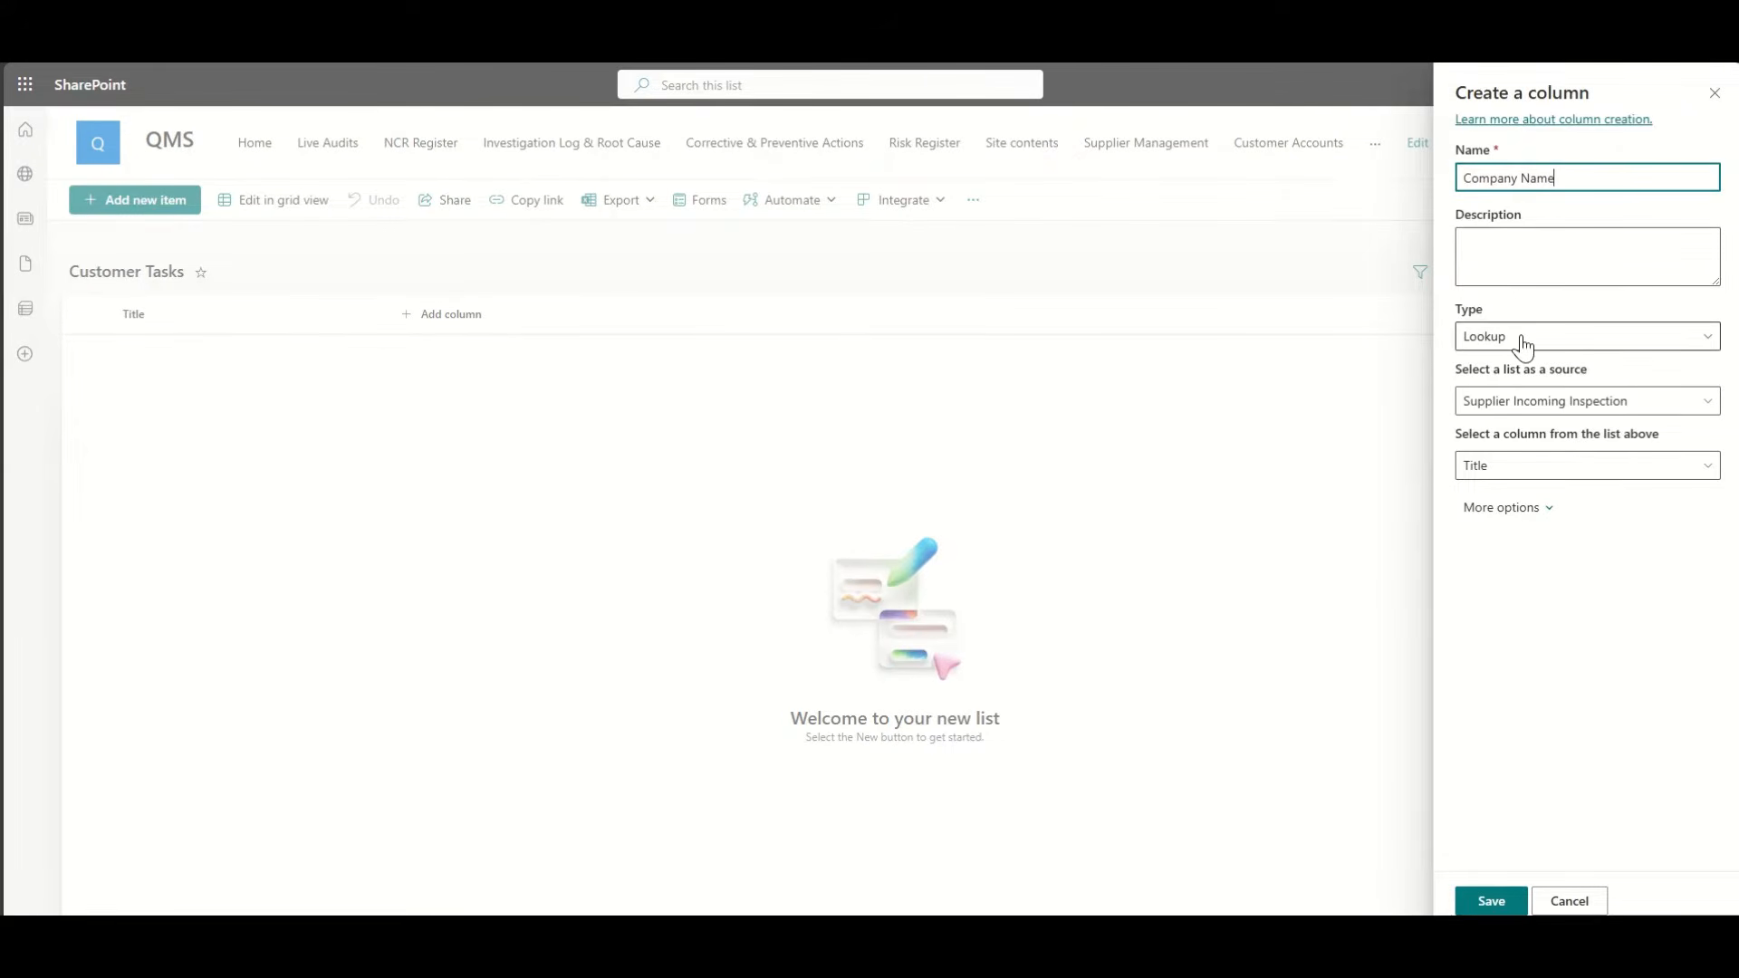
left_click(1522, 400)
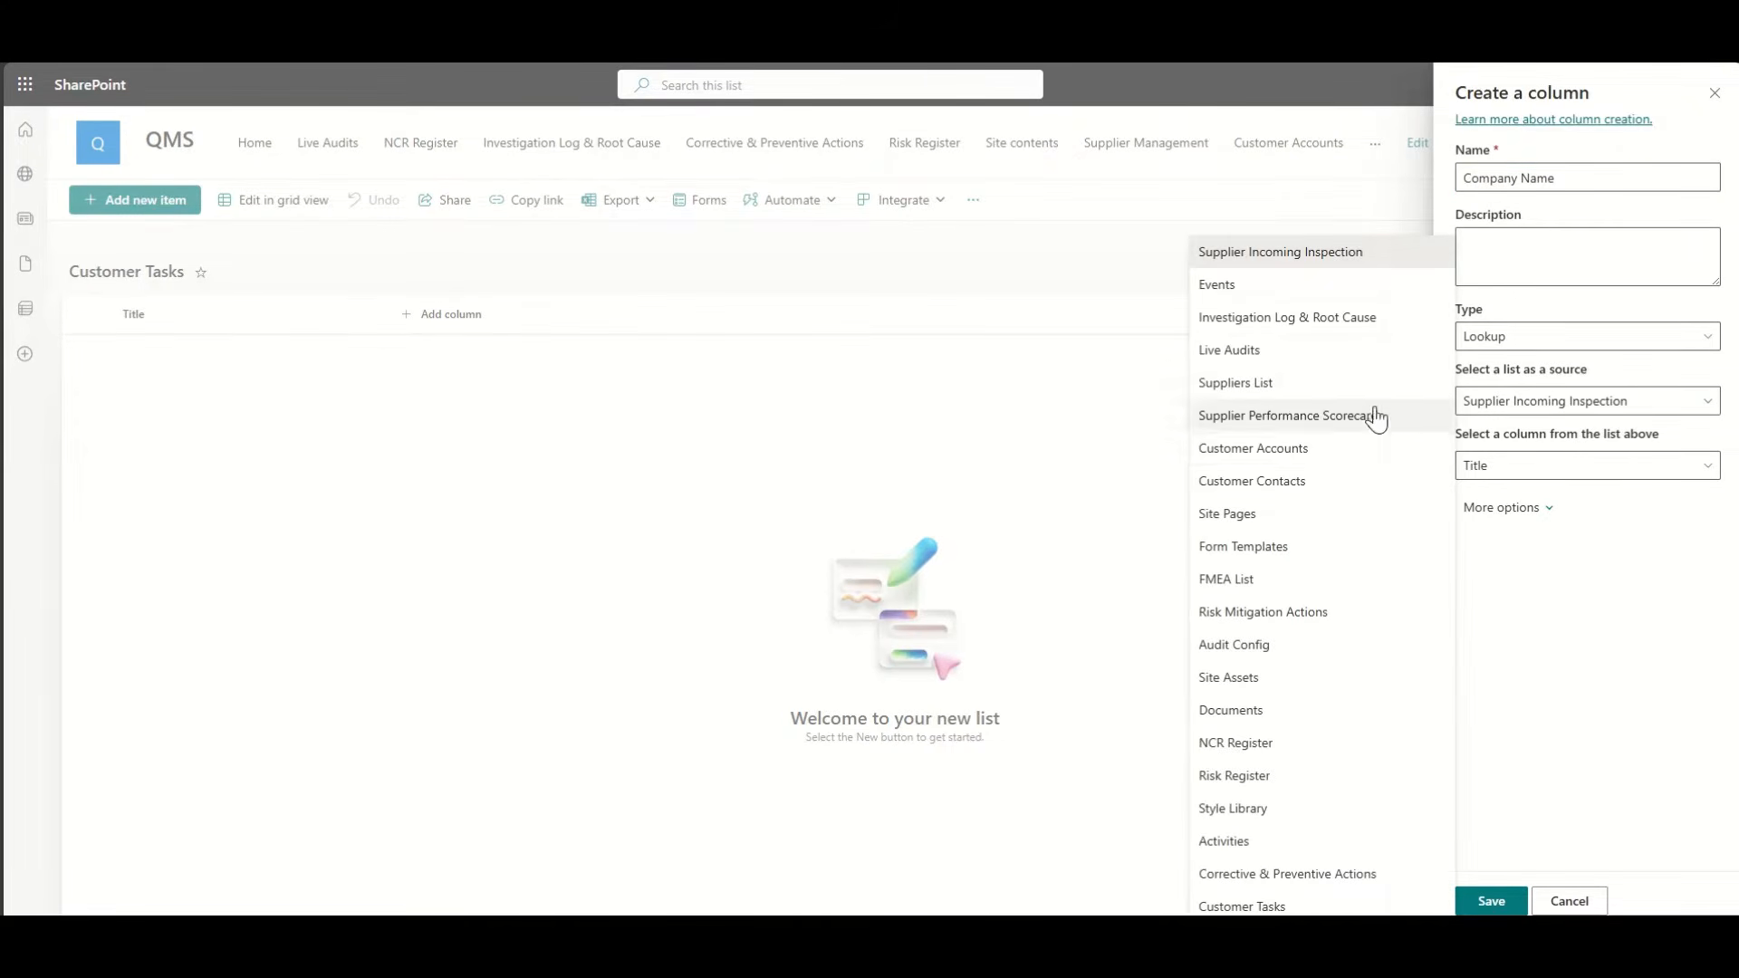
left_click(1332, 451)
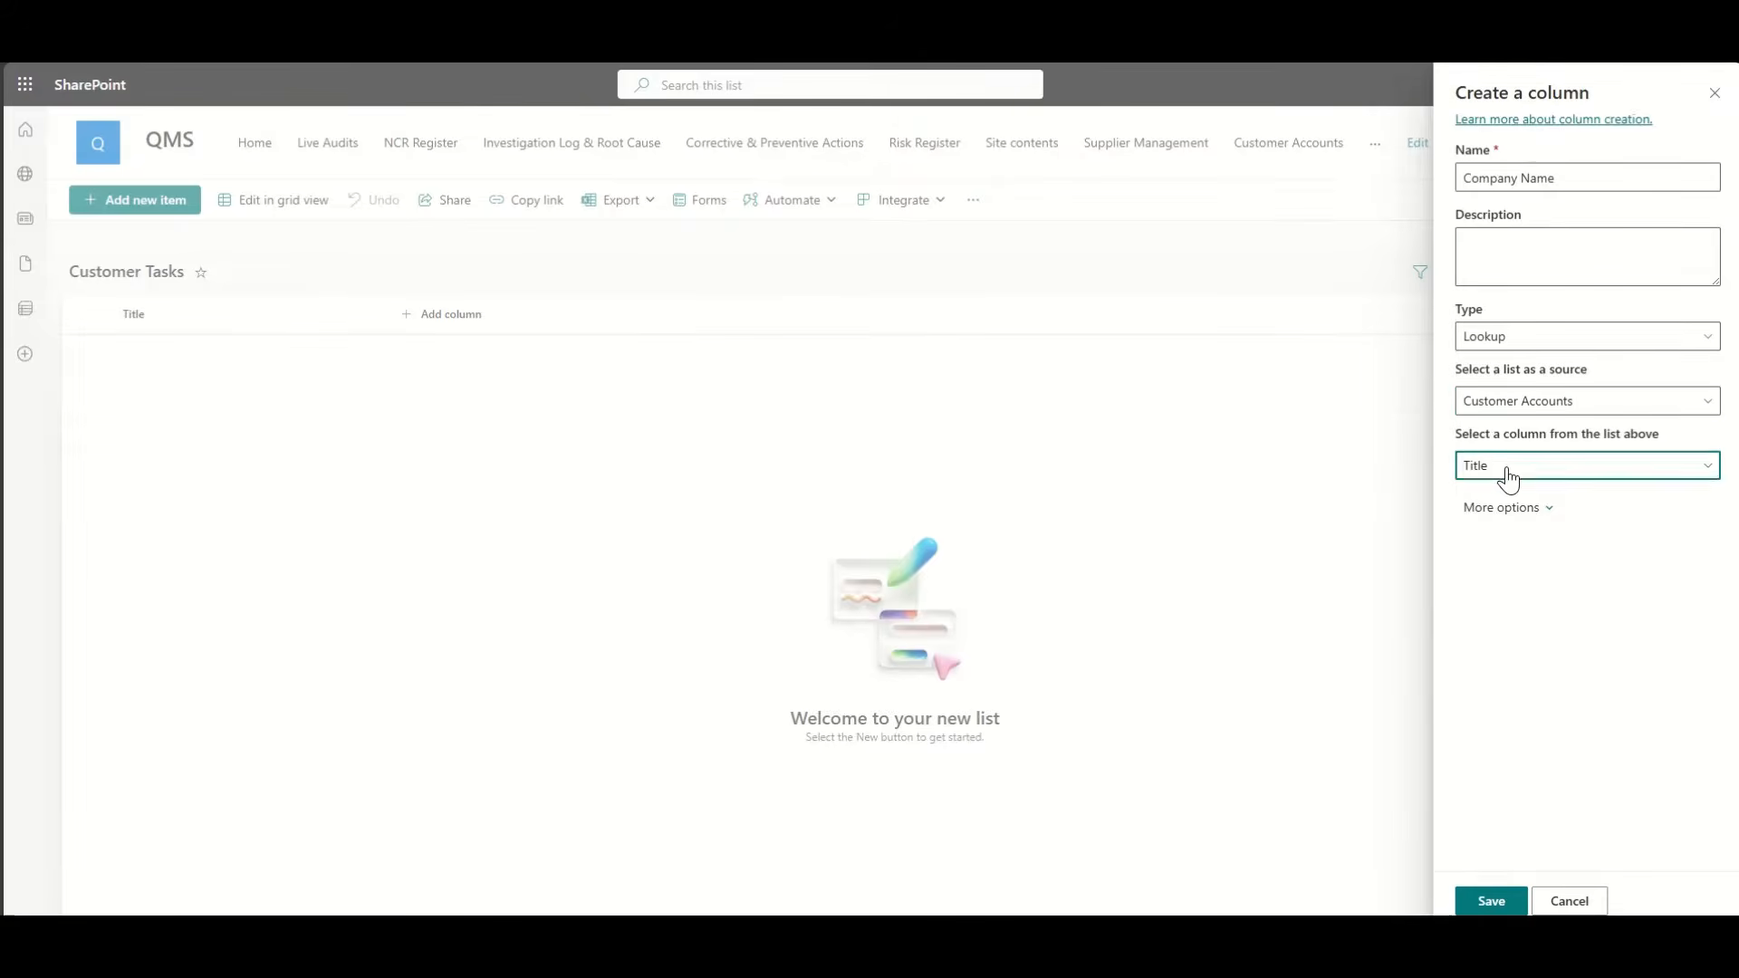
left_click(1508, 467)
left_click(1510, 471)
left_click(1487, 898)
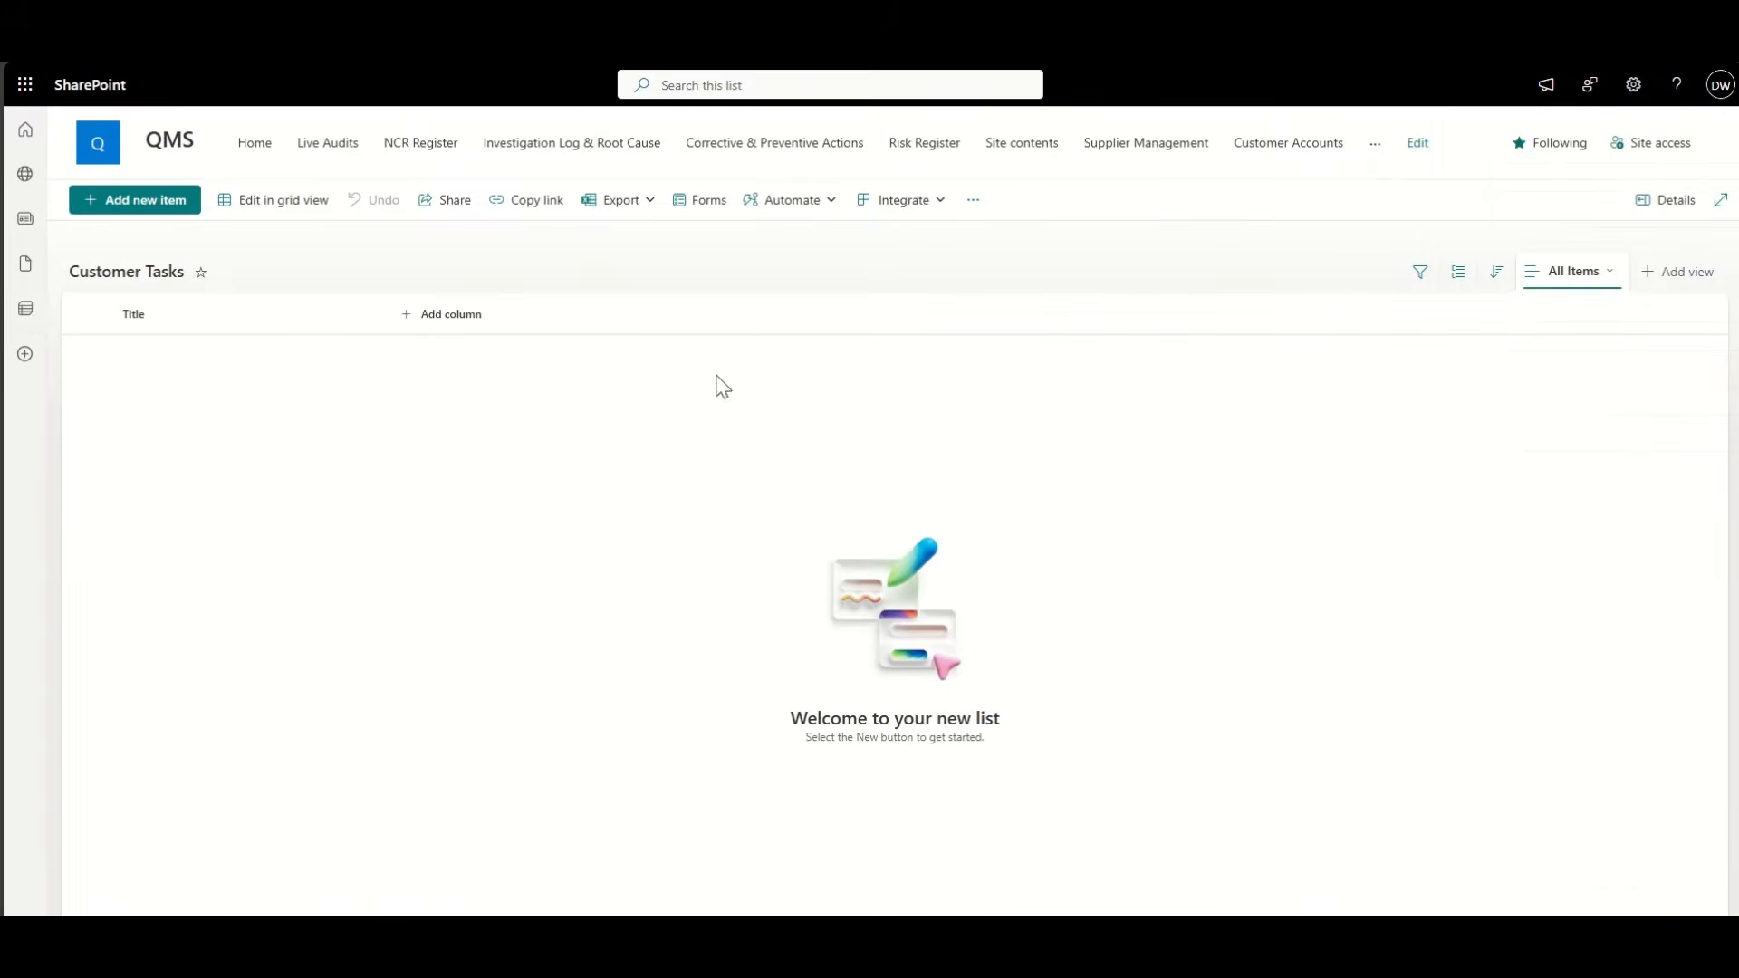
Step: Add a 'Customer Contact' lookup column sourced from the Customer Contacts list
left_click(594, 319)
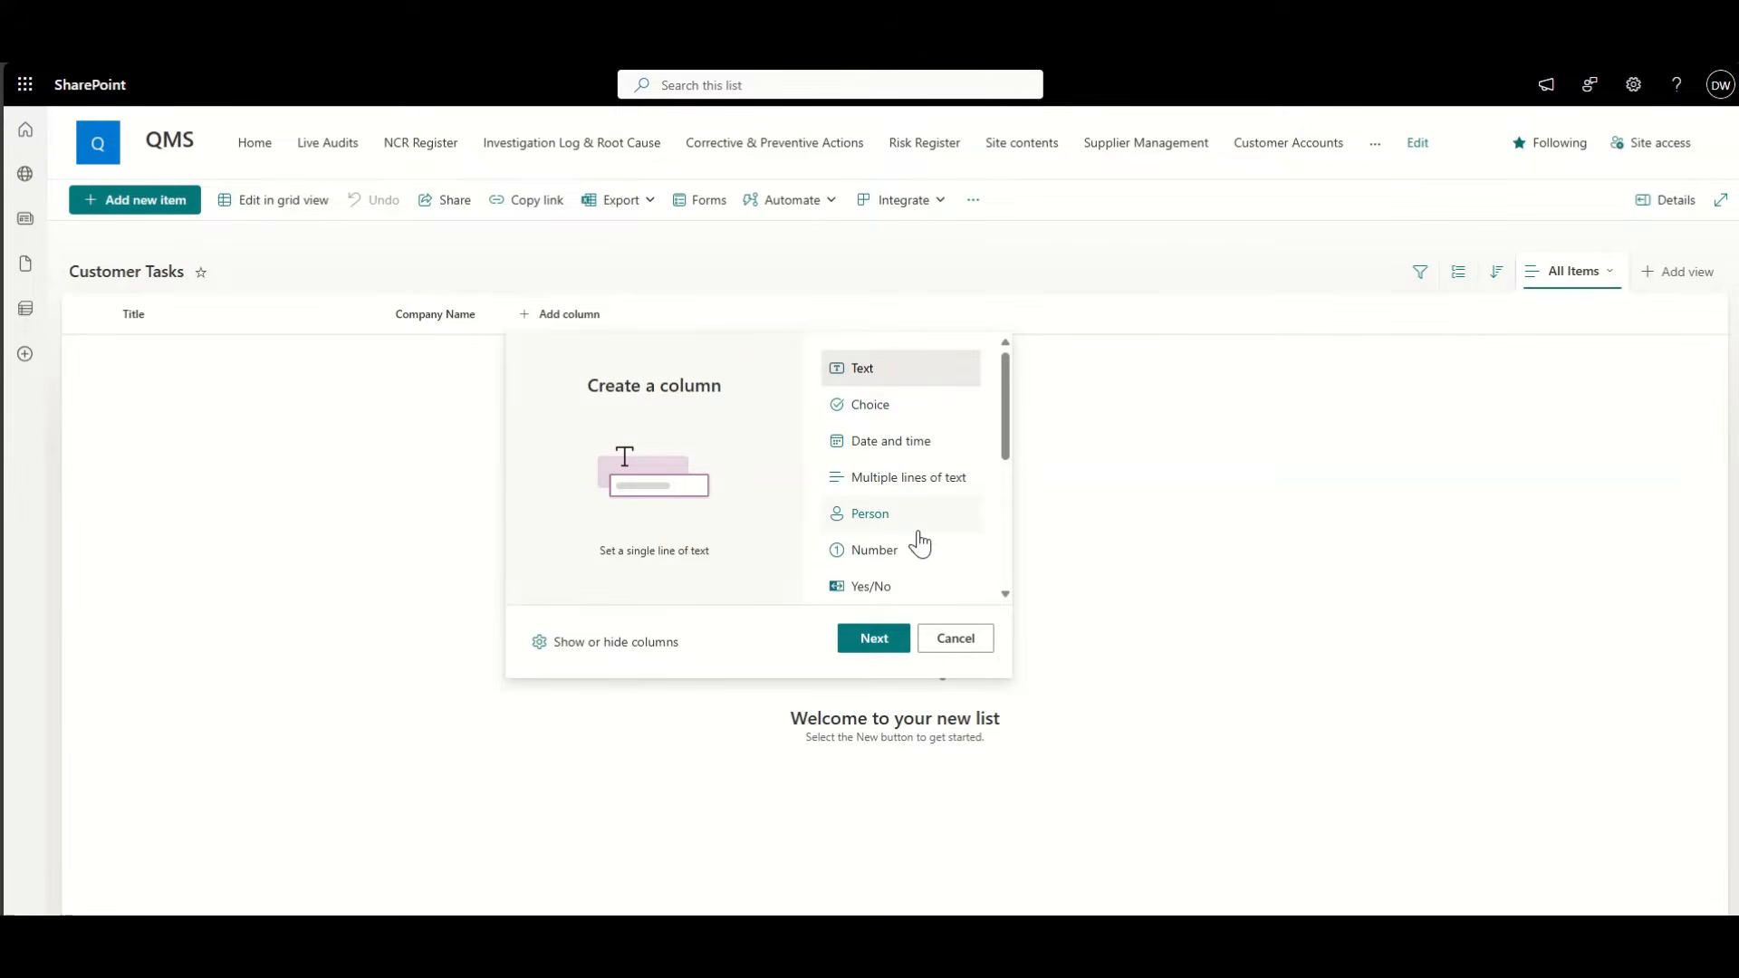
scroll(915, 535, "down", 3)
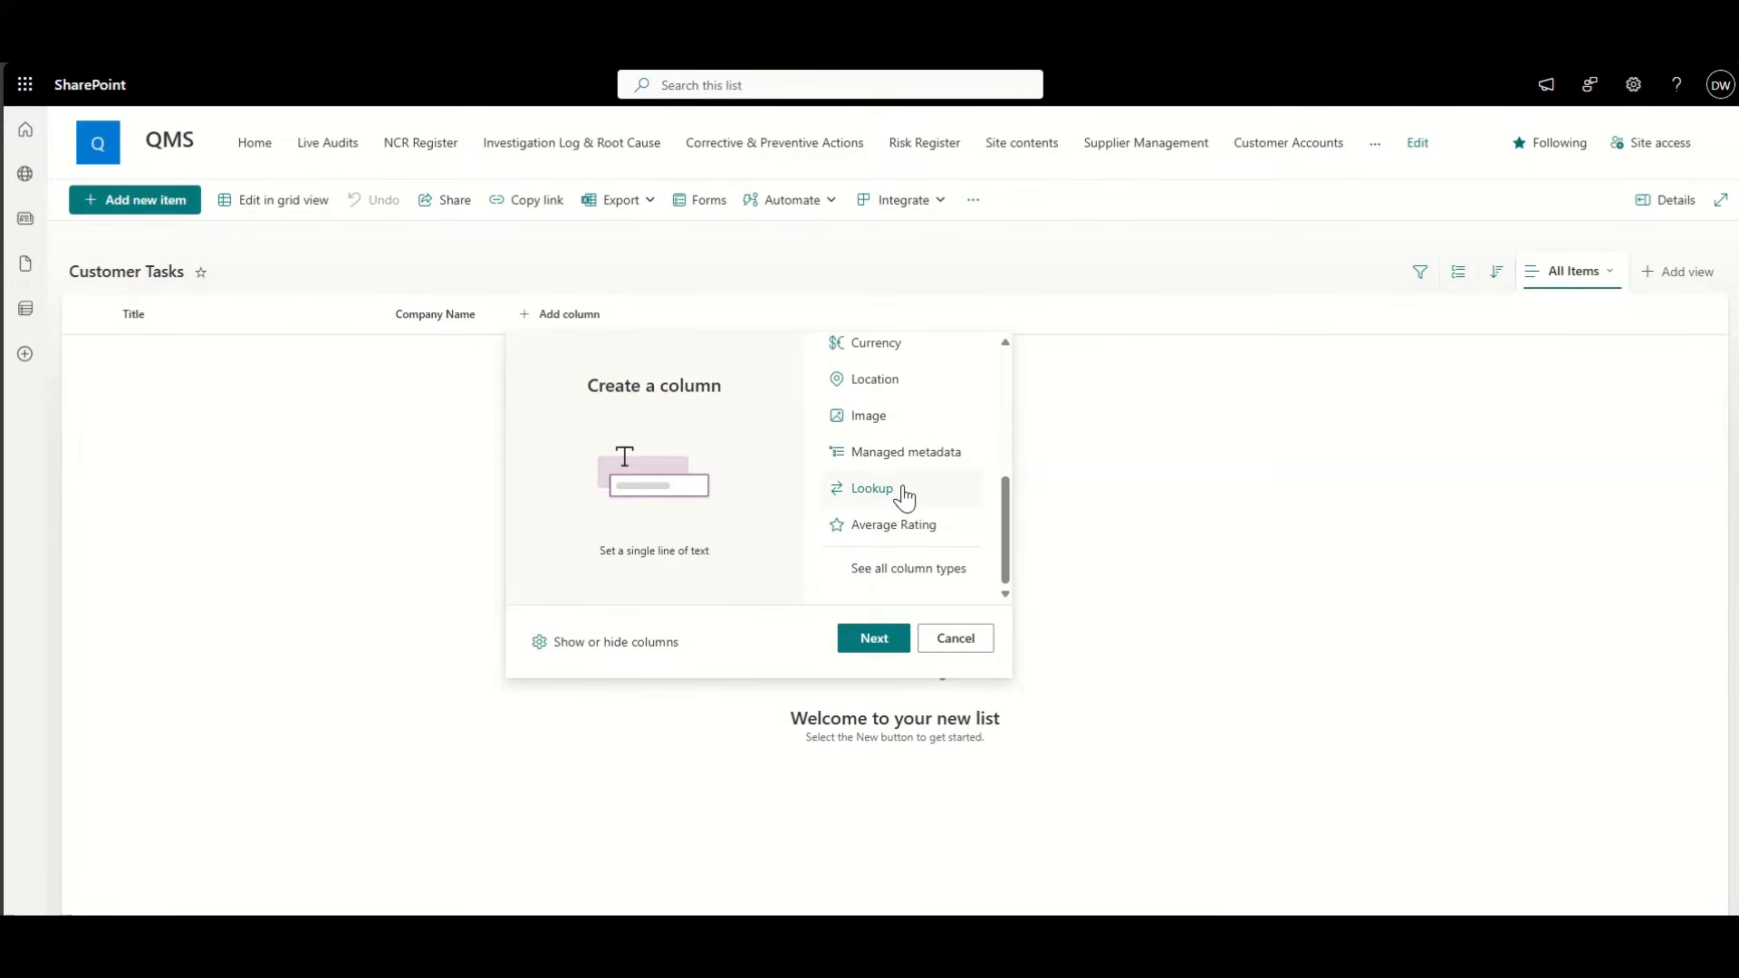
left_click(899, 491)
left_click(874, 639)
left_click(1506, 180)
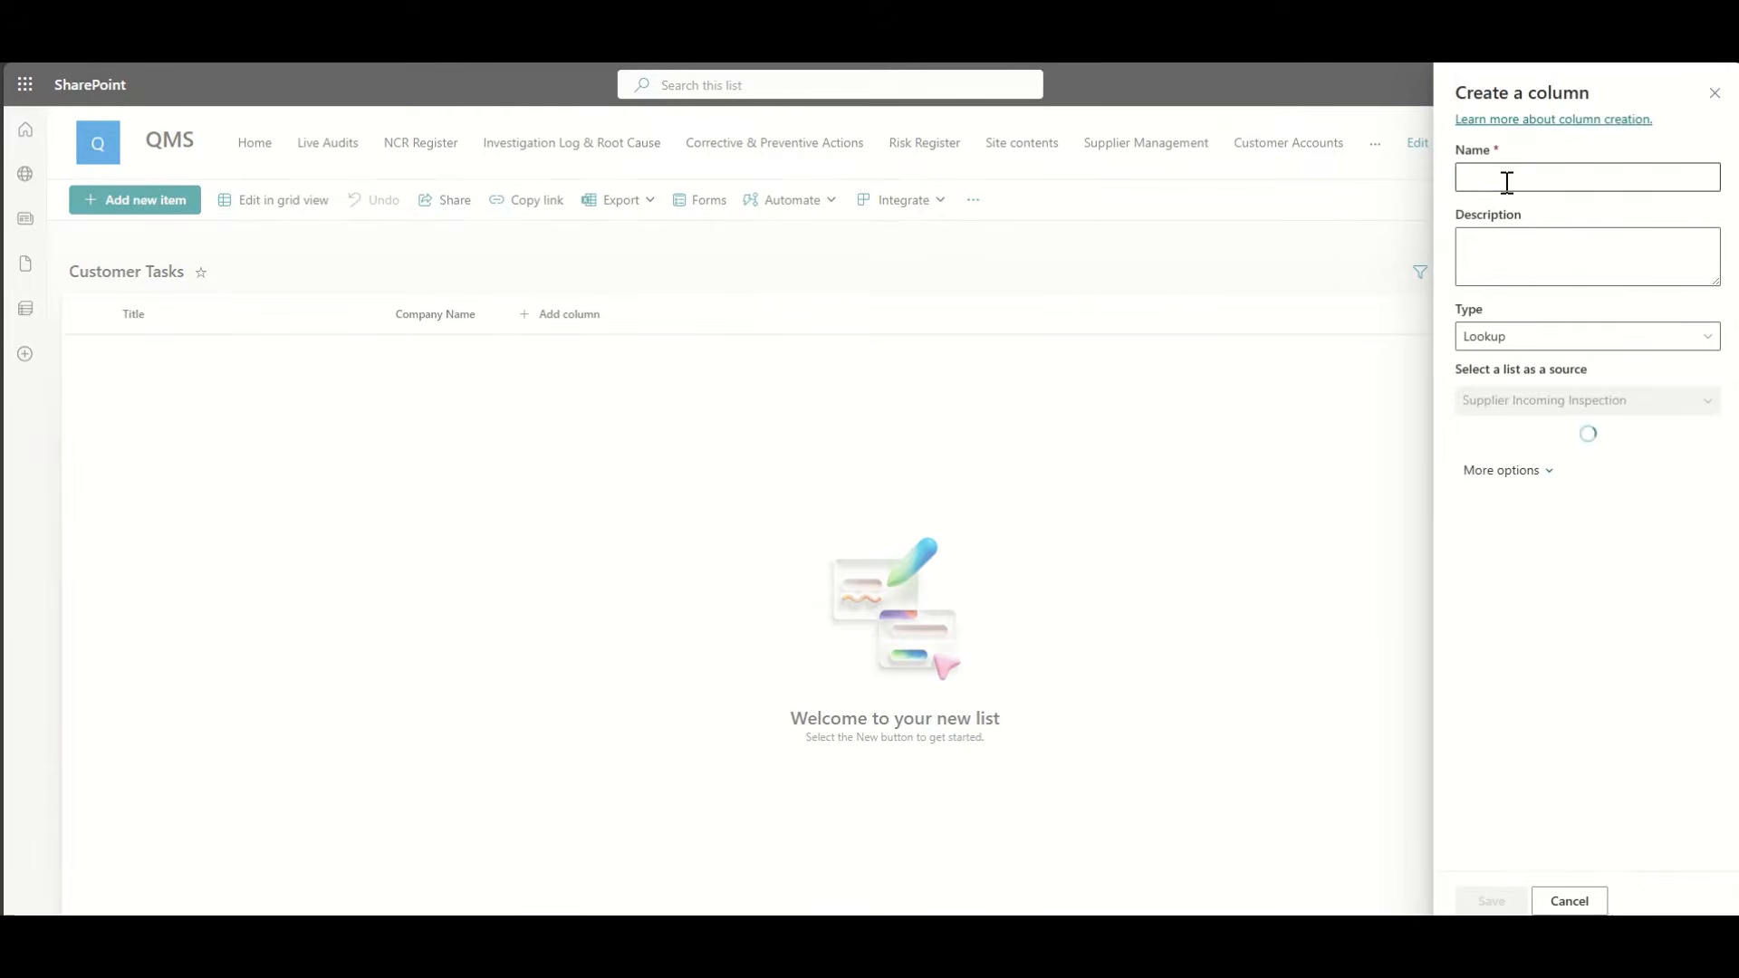
type("Contac")
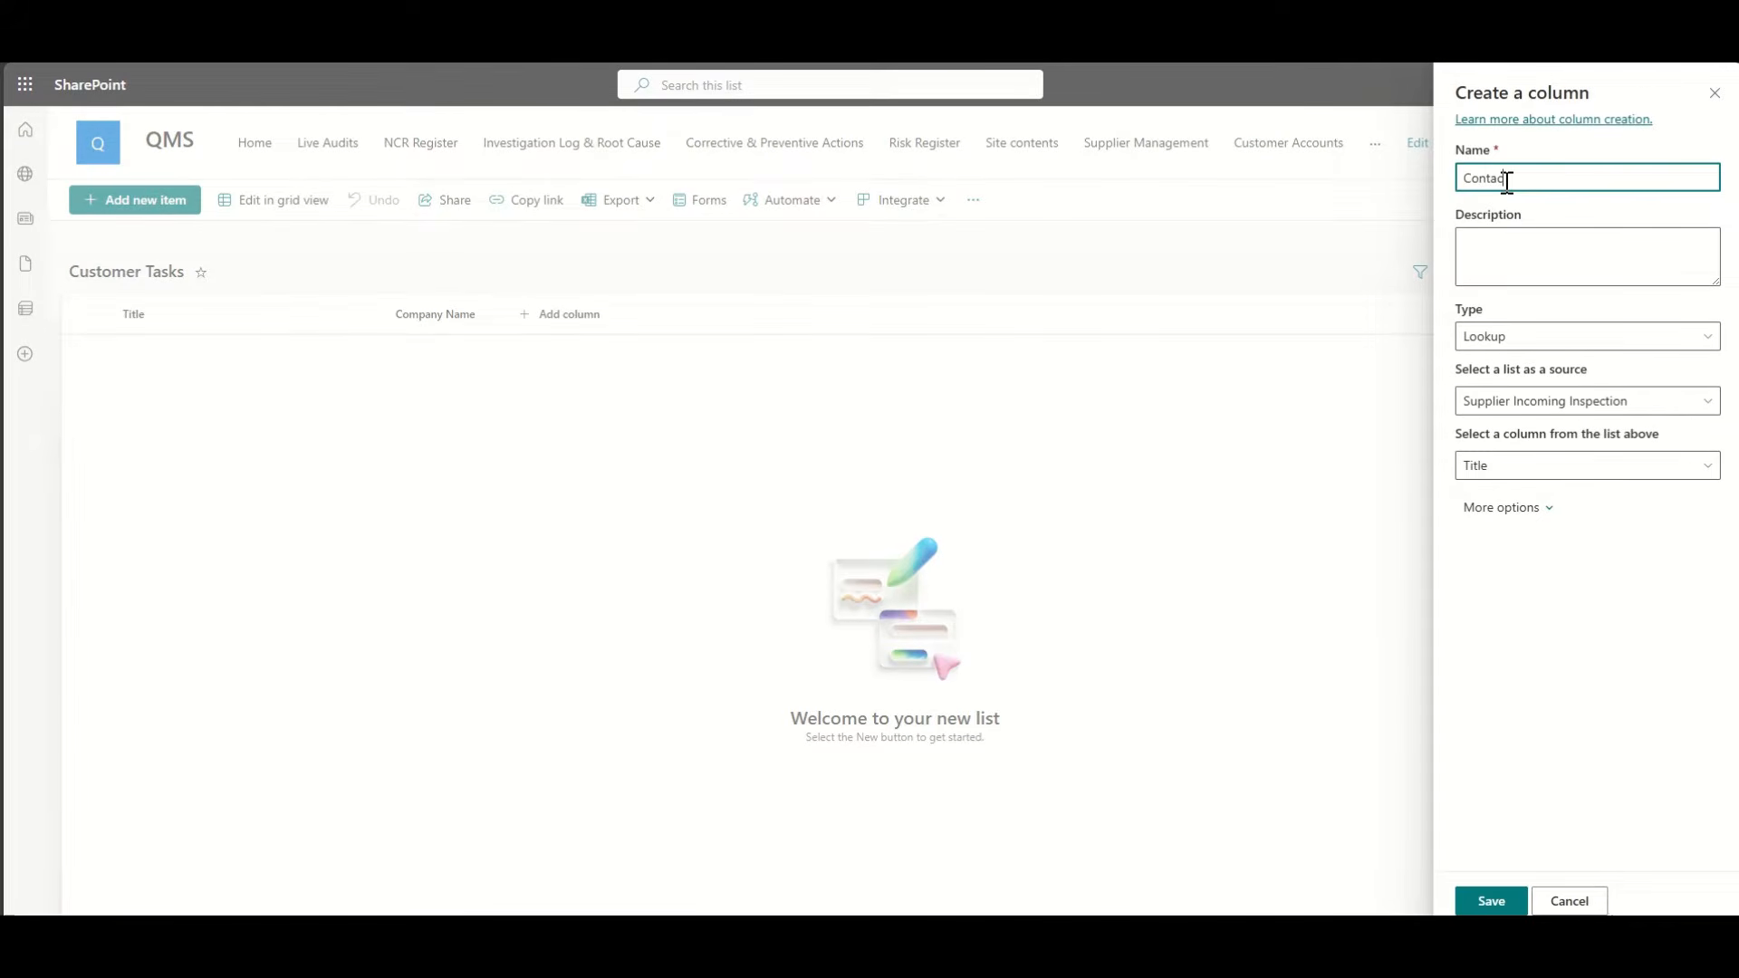
key("ctrl+a")
type("Customer Cont")
left_click(1514, 407)
left_click(1305, 499)
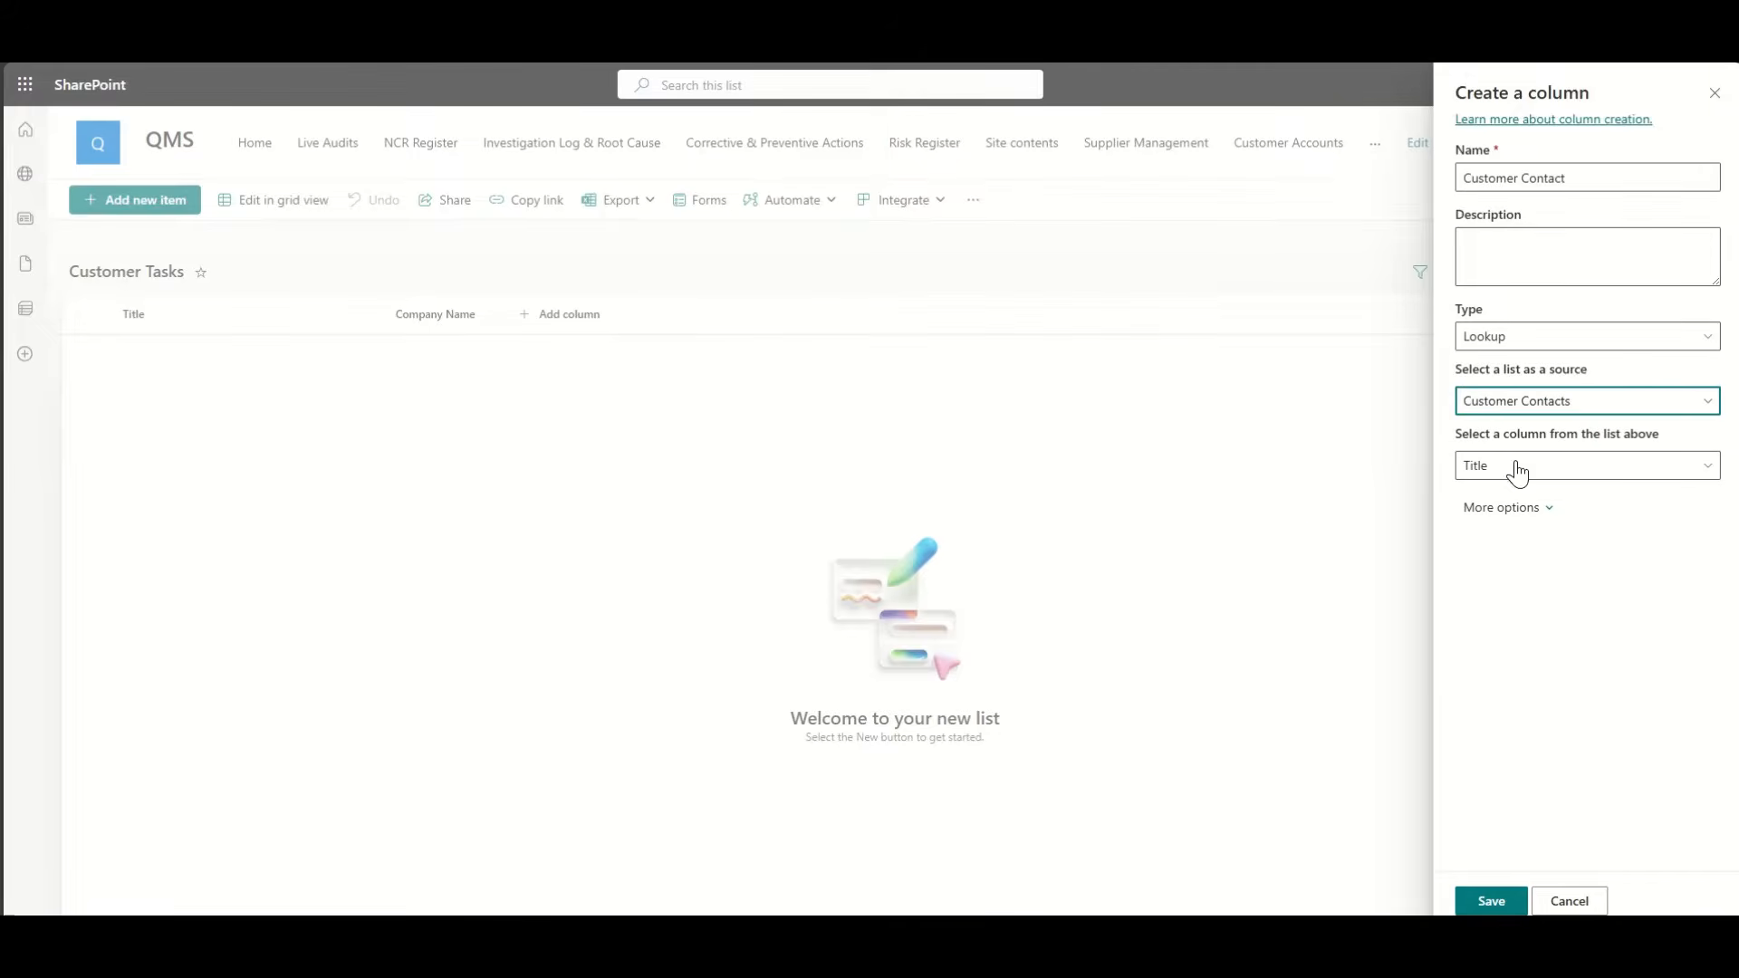
left_click(1492, 902)
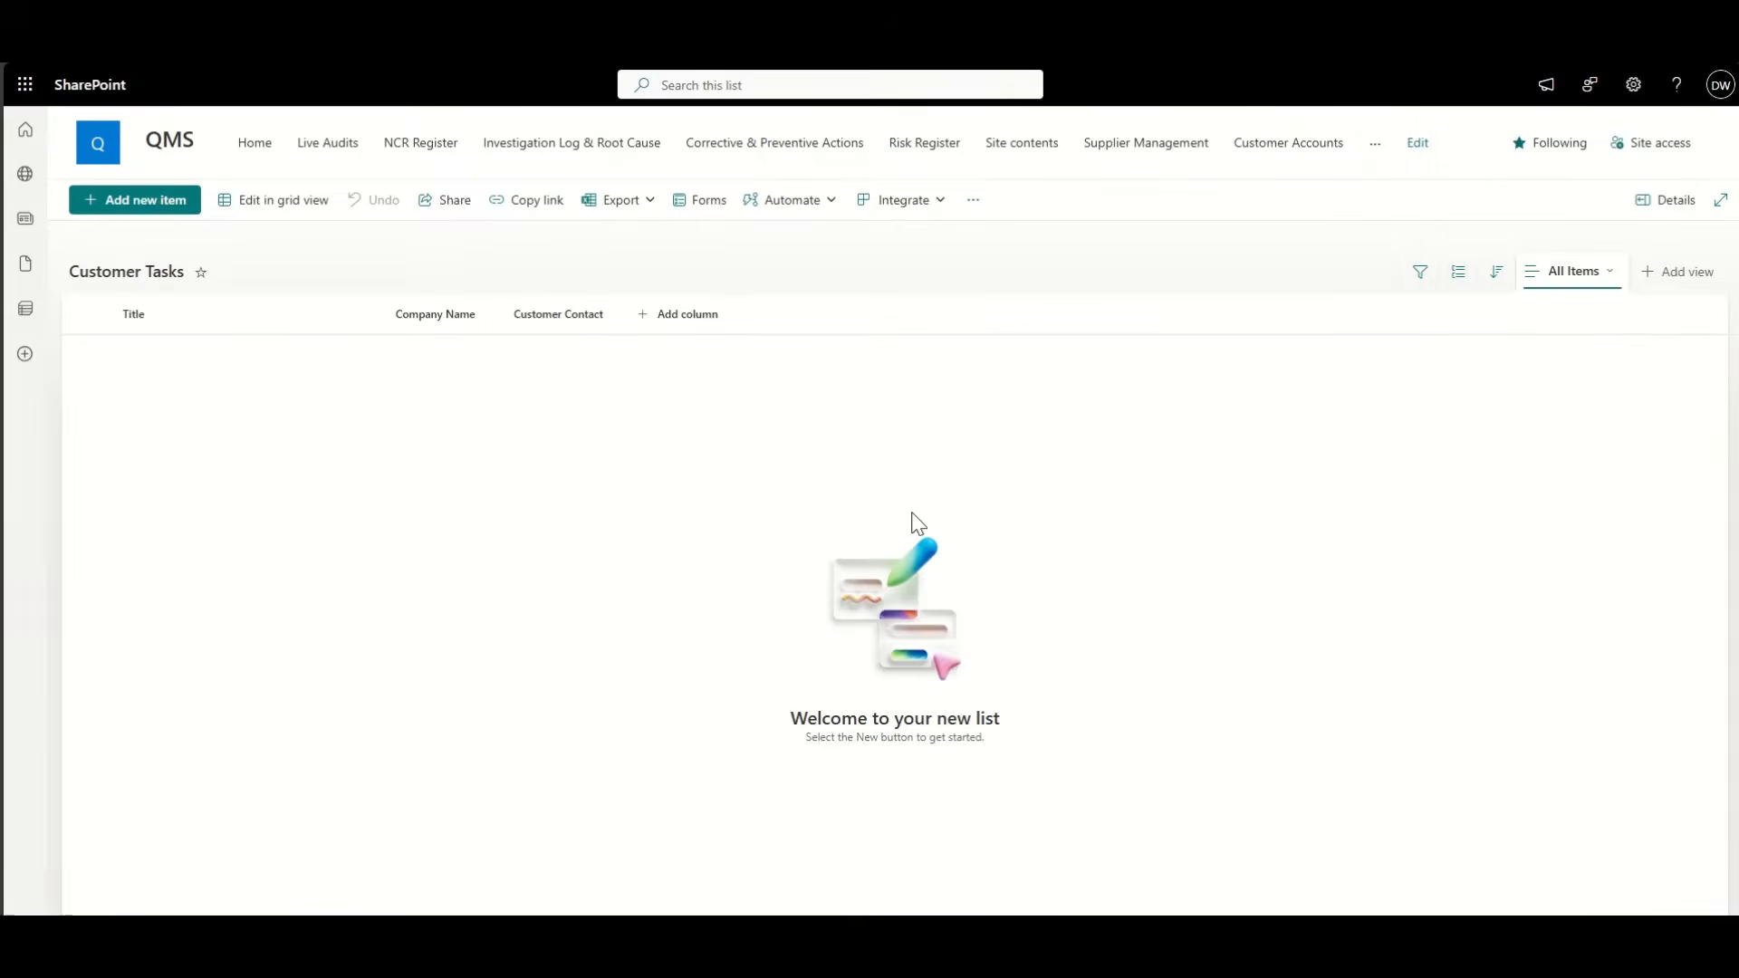
Step: Add an 'Assigned To' person column with profile photos shown
left_click(703, 331)
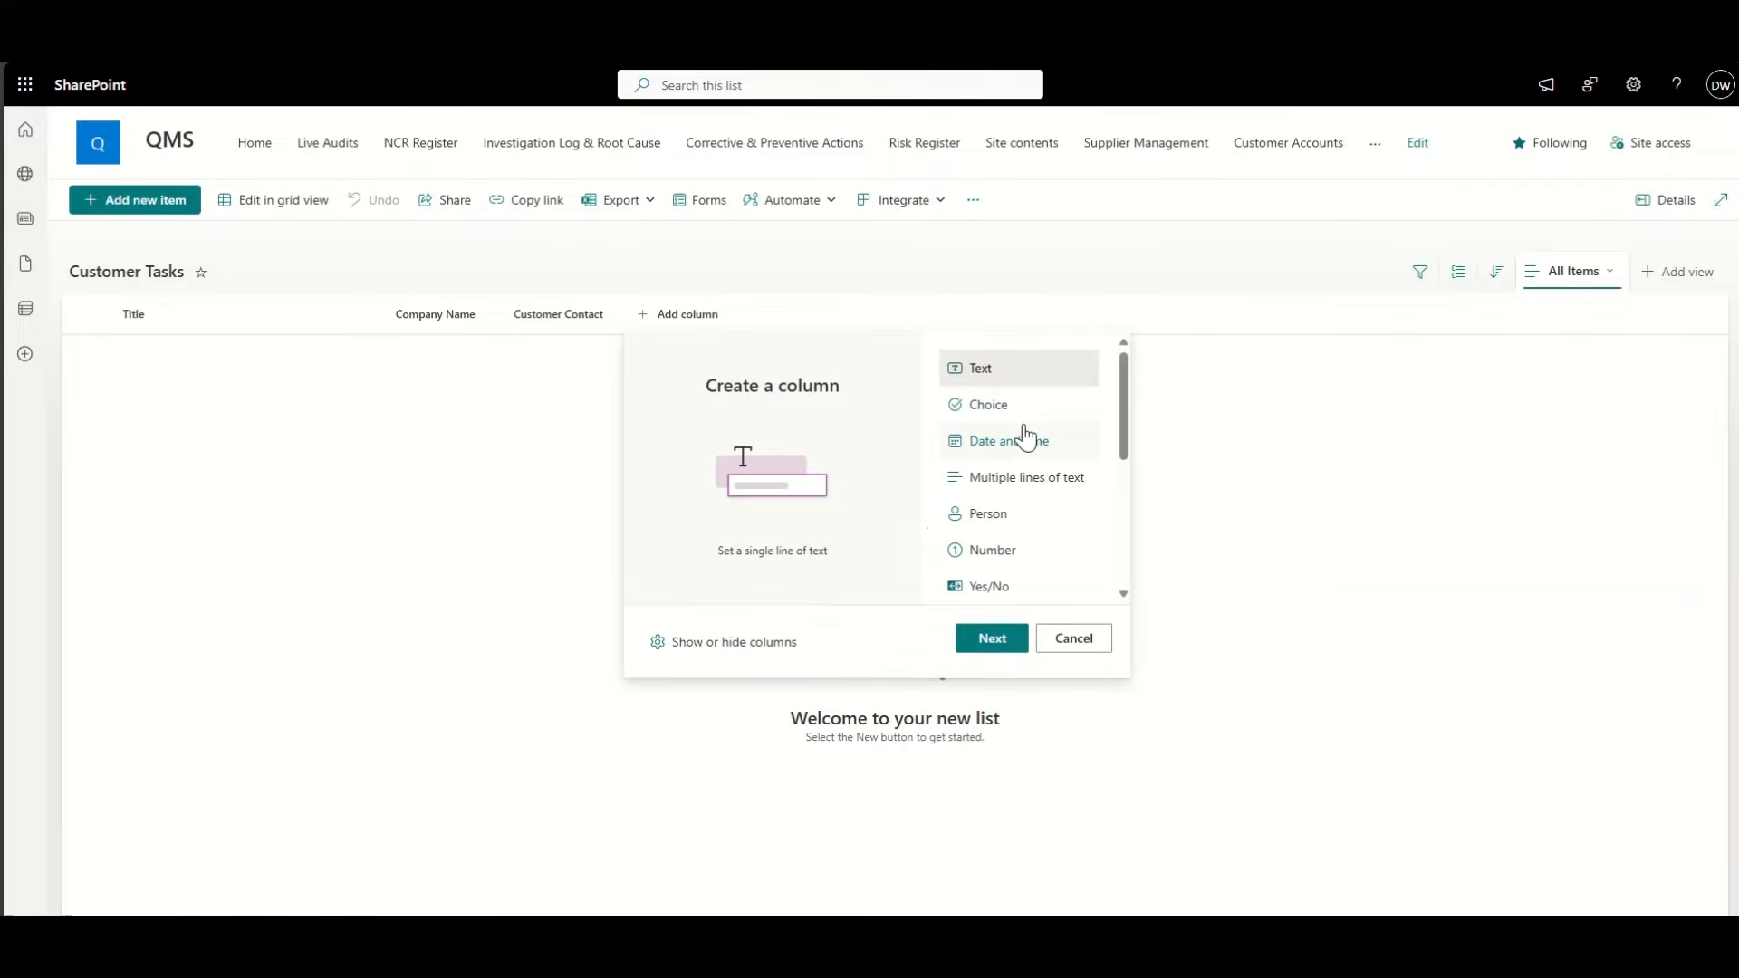
left_click(1013, 514)
left_click(992, 638)
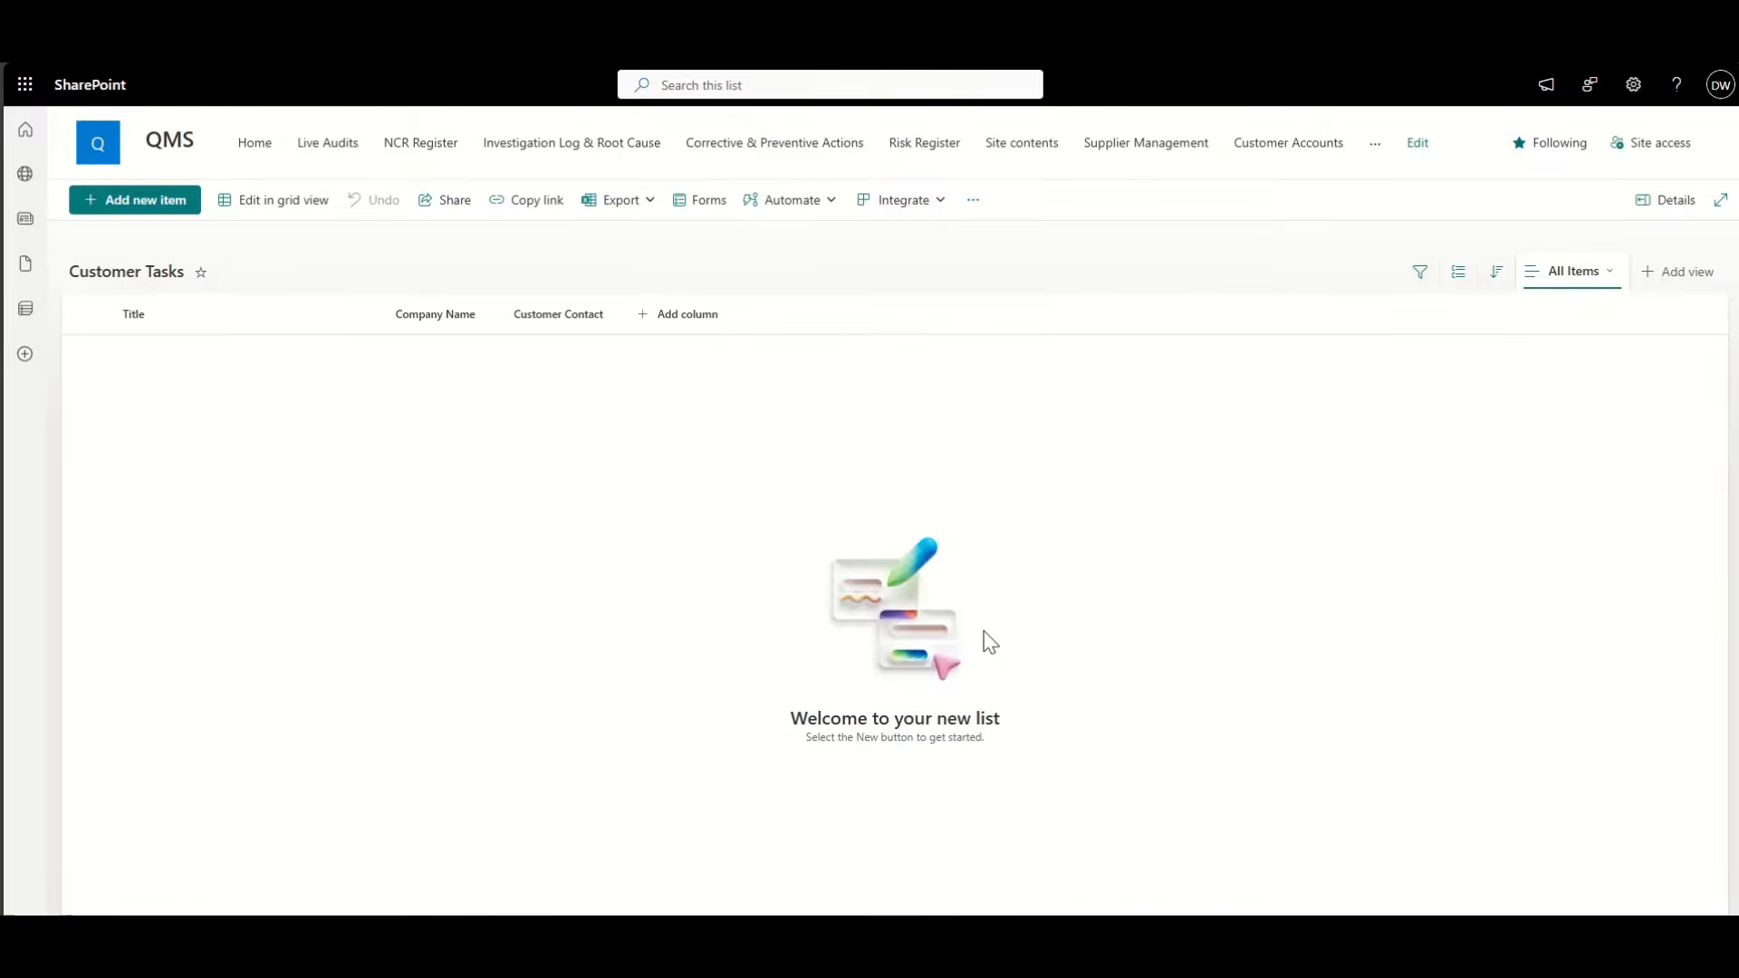
left_click(1505, 178)
type("Assigned To")
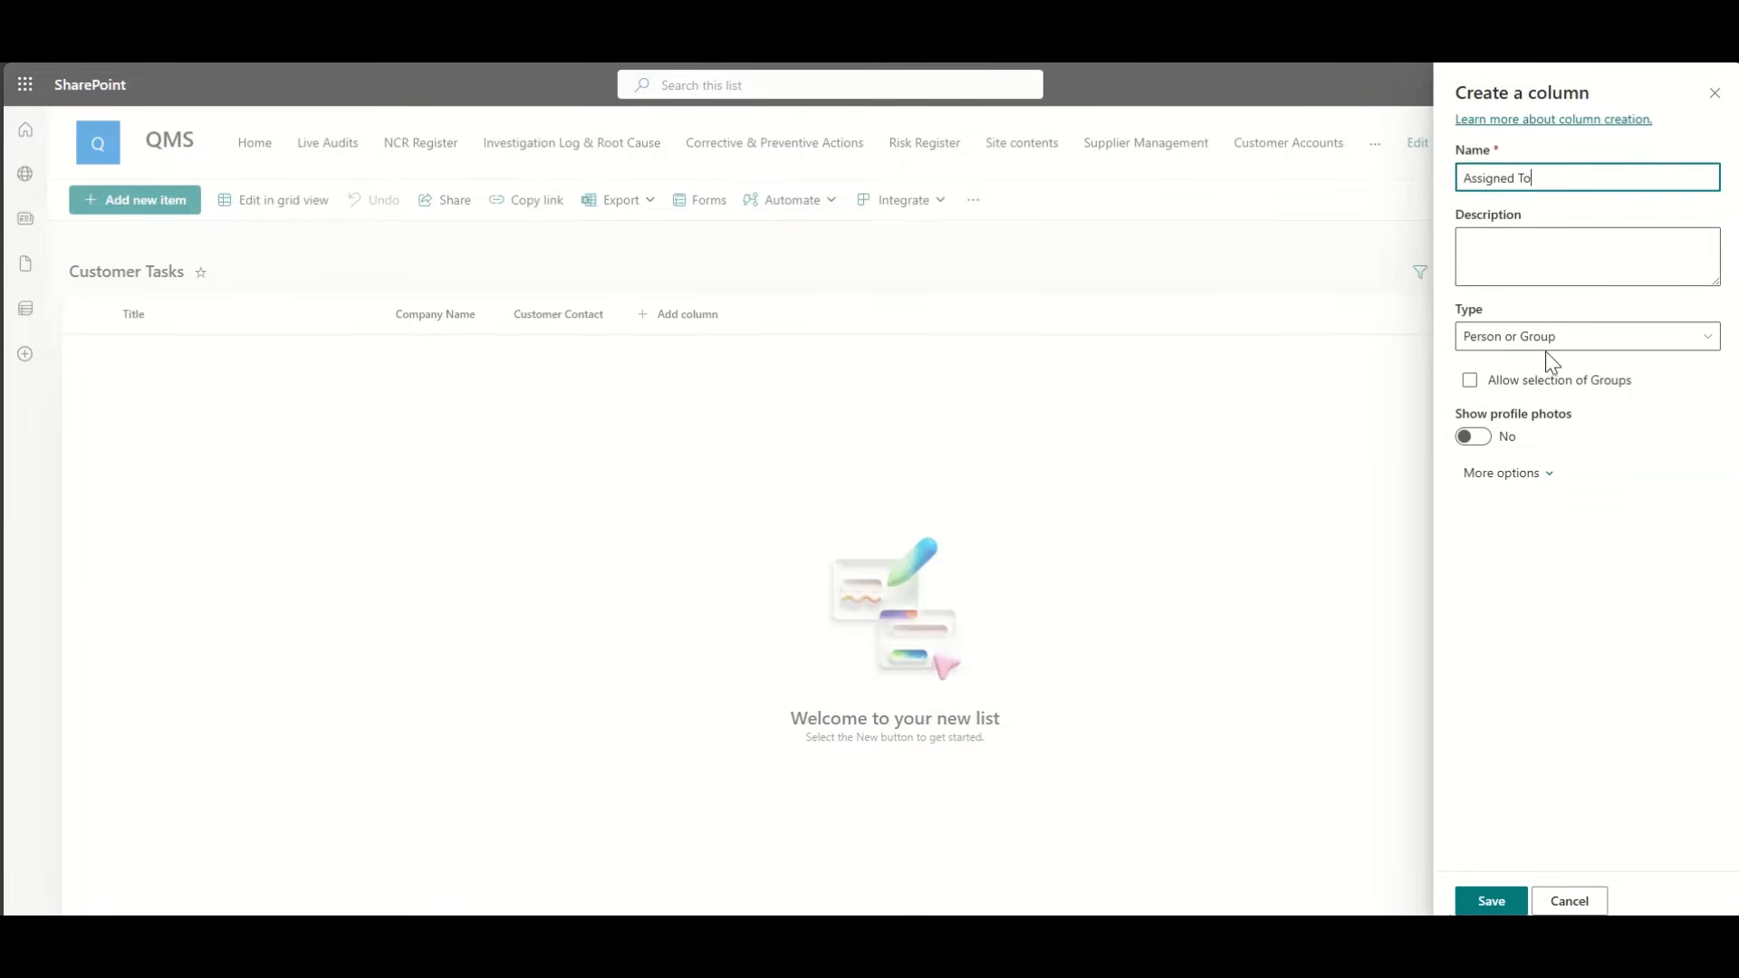
left_click(1473, 436)
left_click(1491, 906)
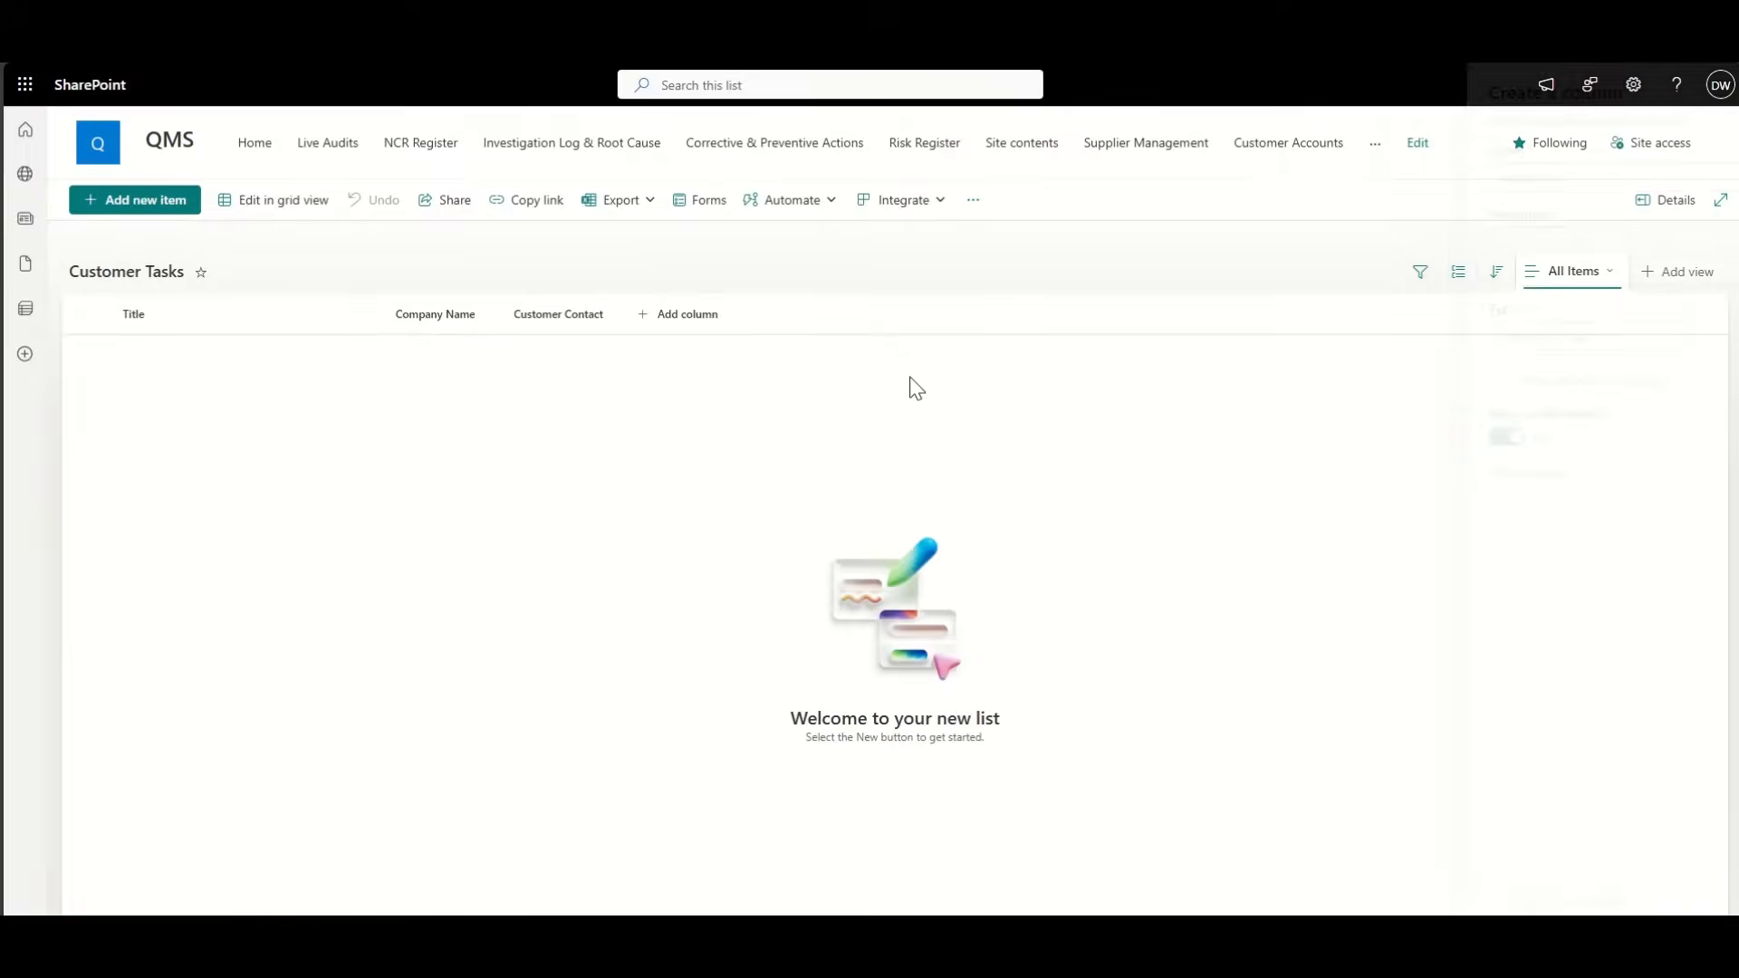
Step: Add a 'Description' multiple-lines-of-text column
left_click(826, 317)
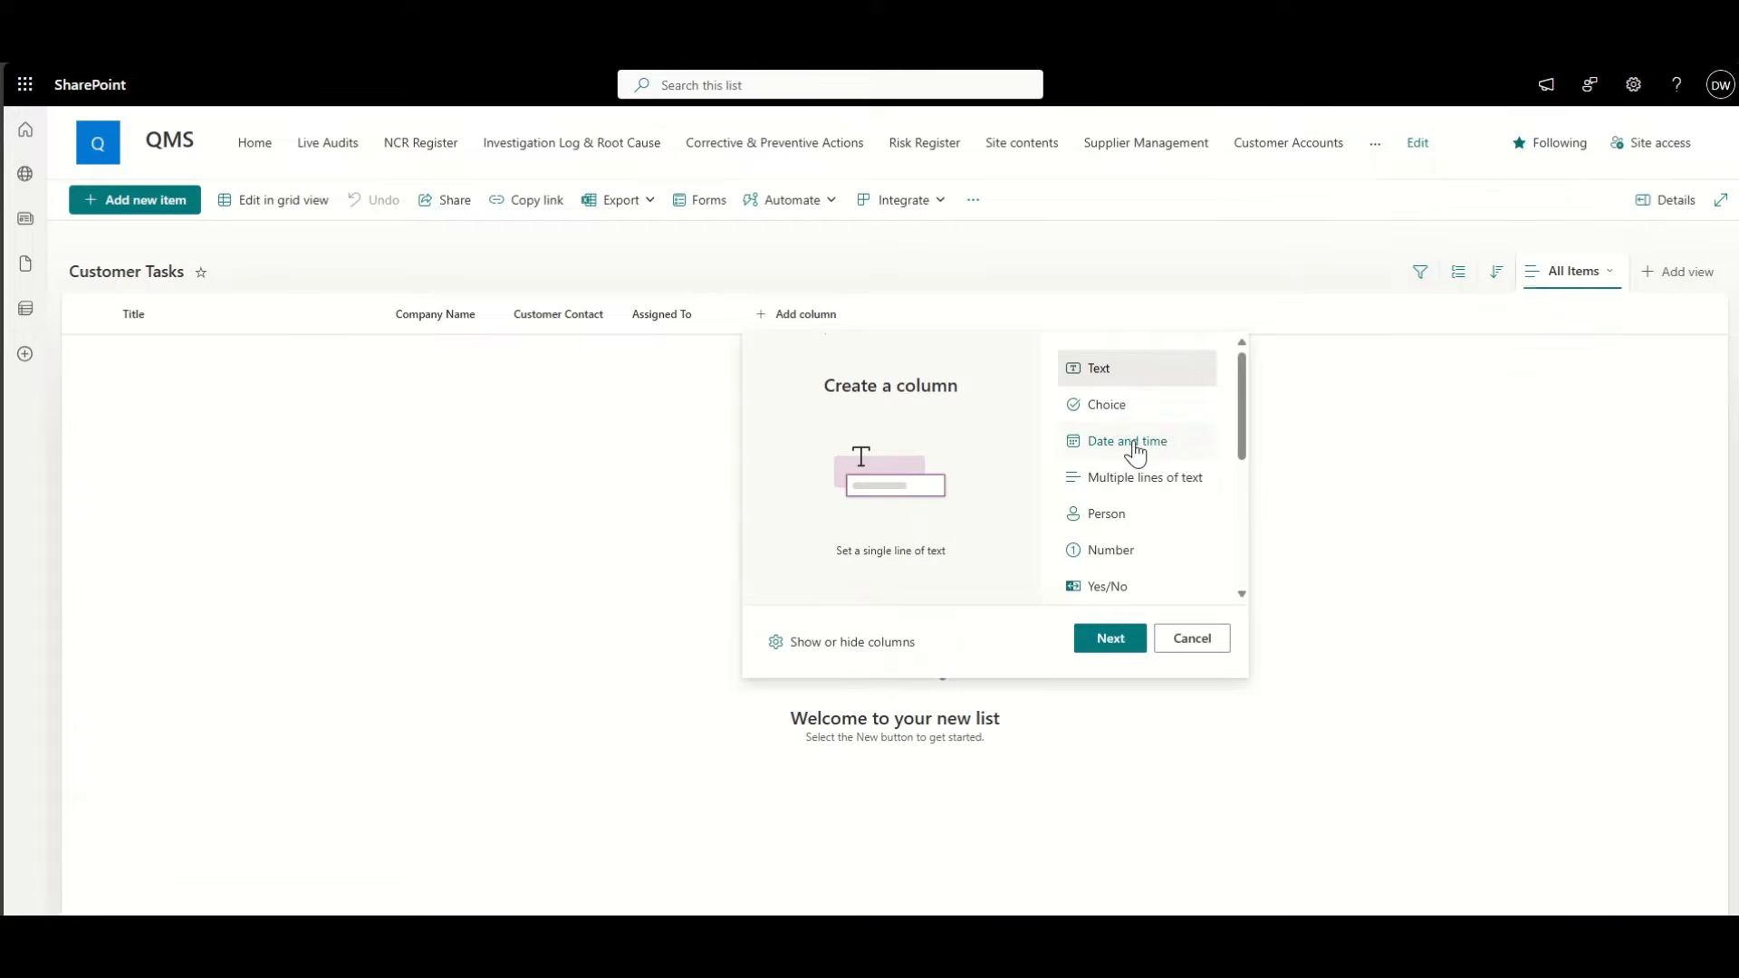
left_click(1135, 485)
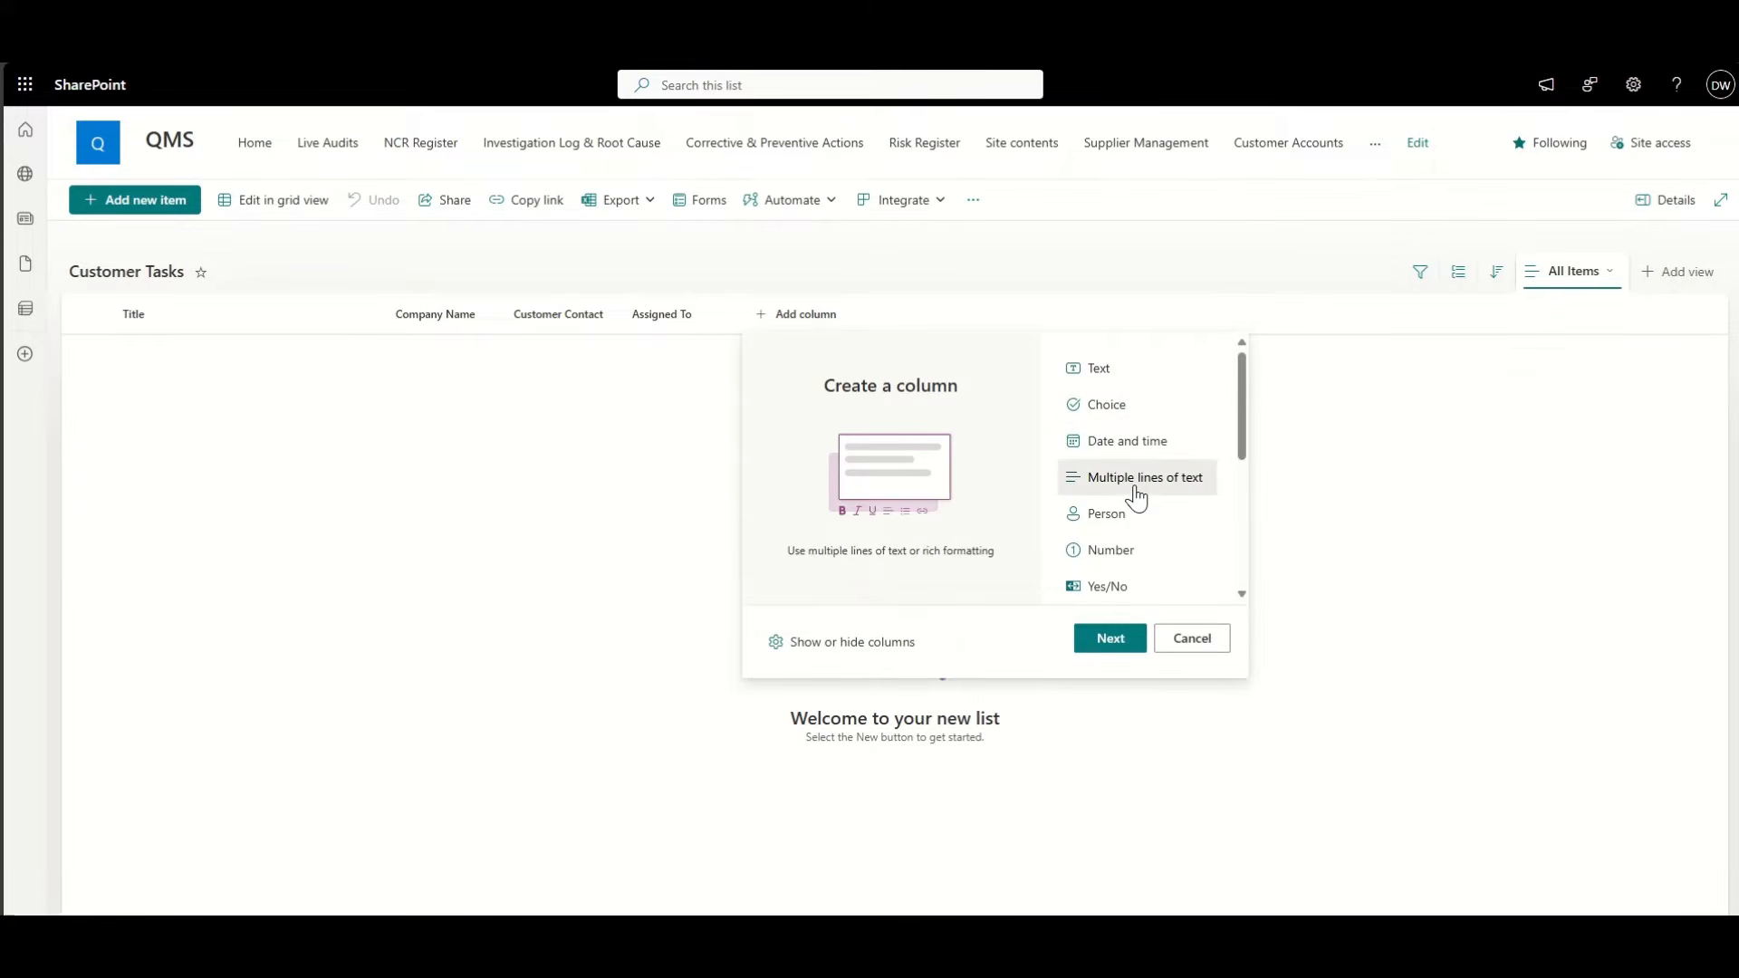
left_click(1112, 643)
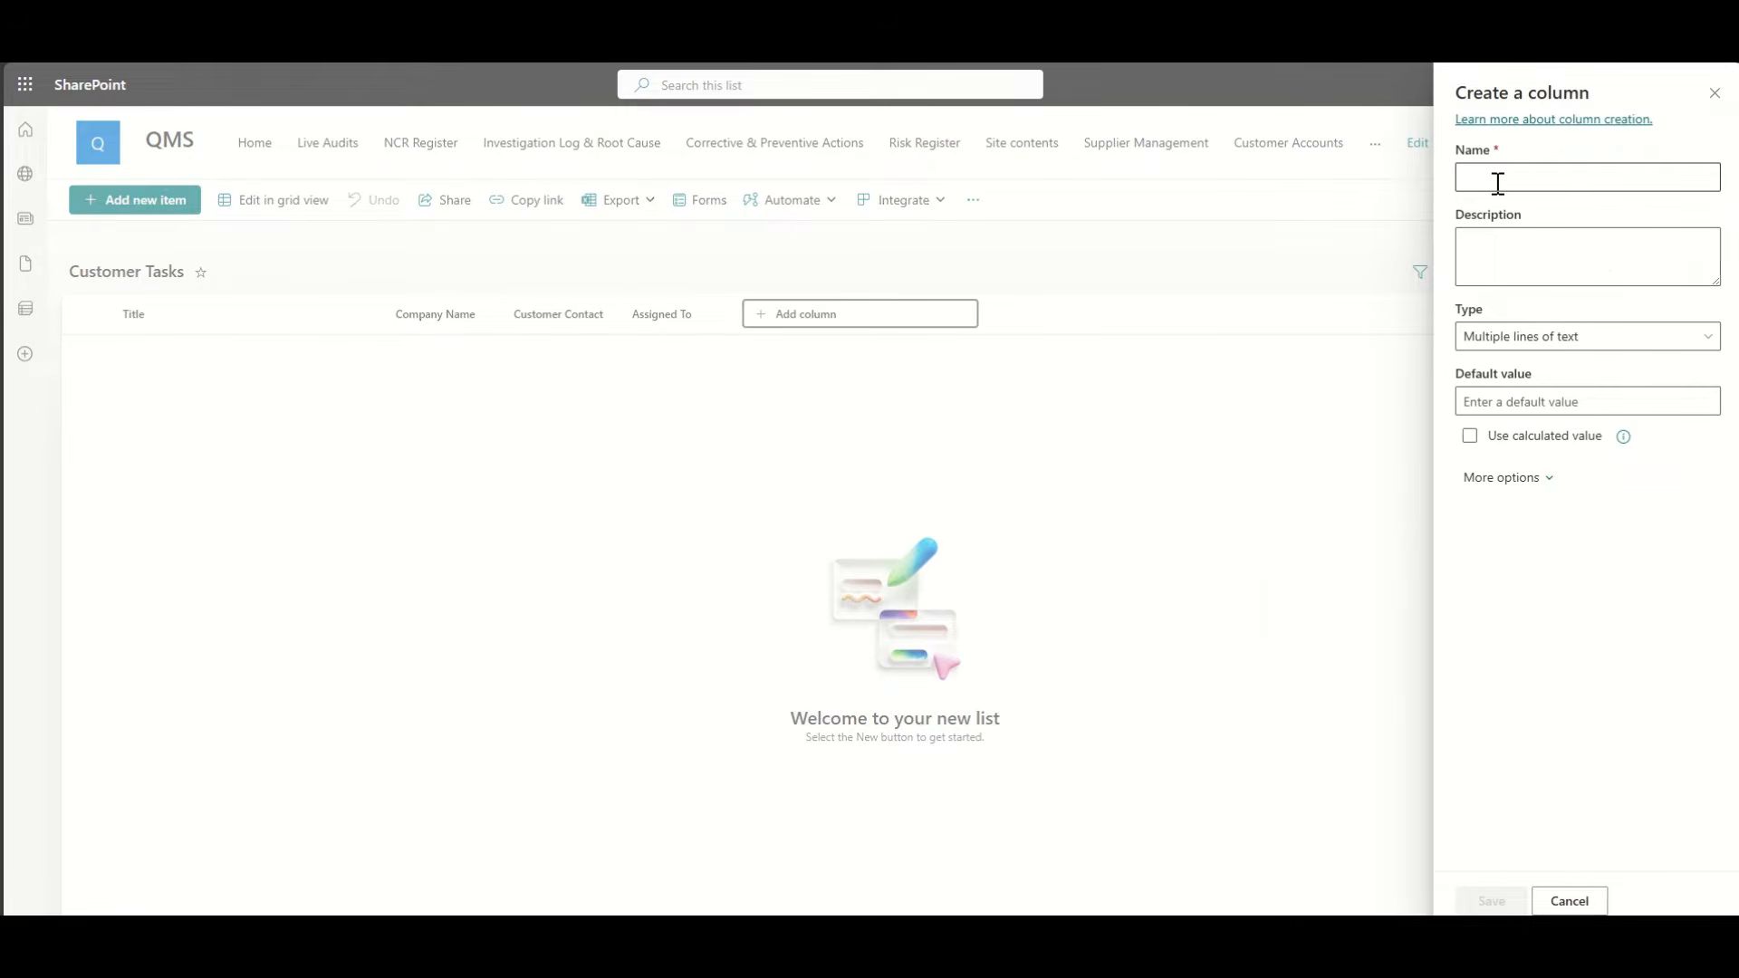
left_click(1498, 184)
type("Description")
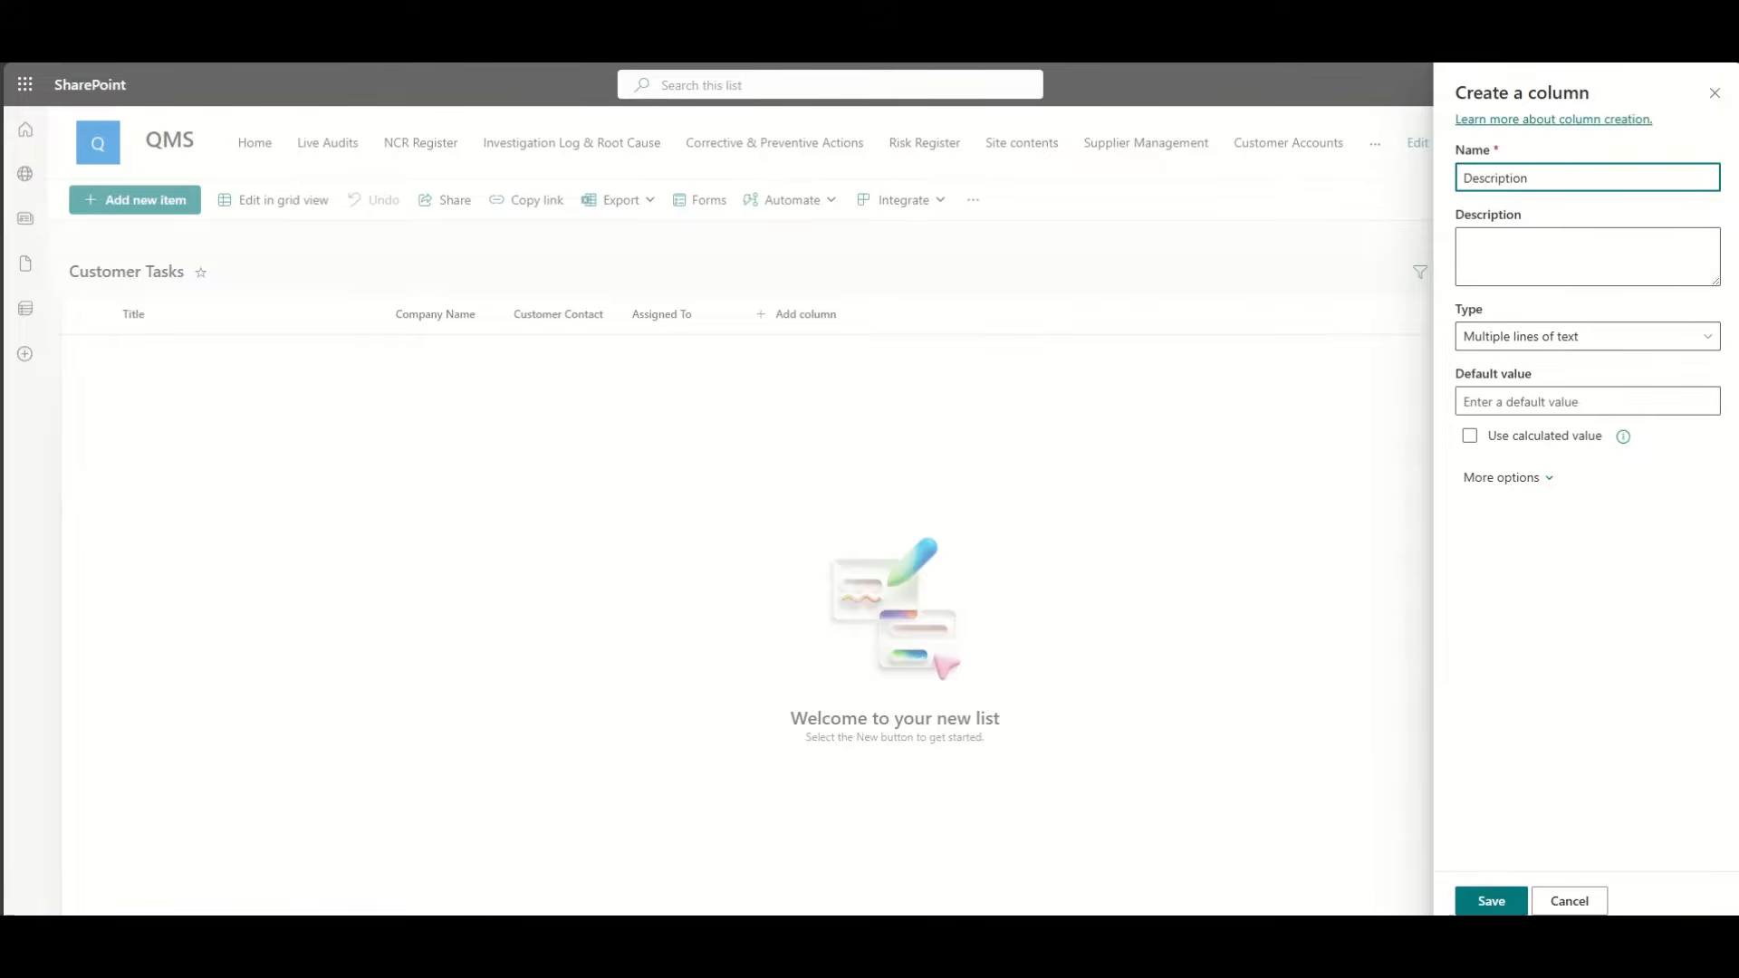
left_click(1491, 900)
left_click(927, 324)
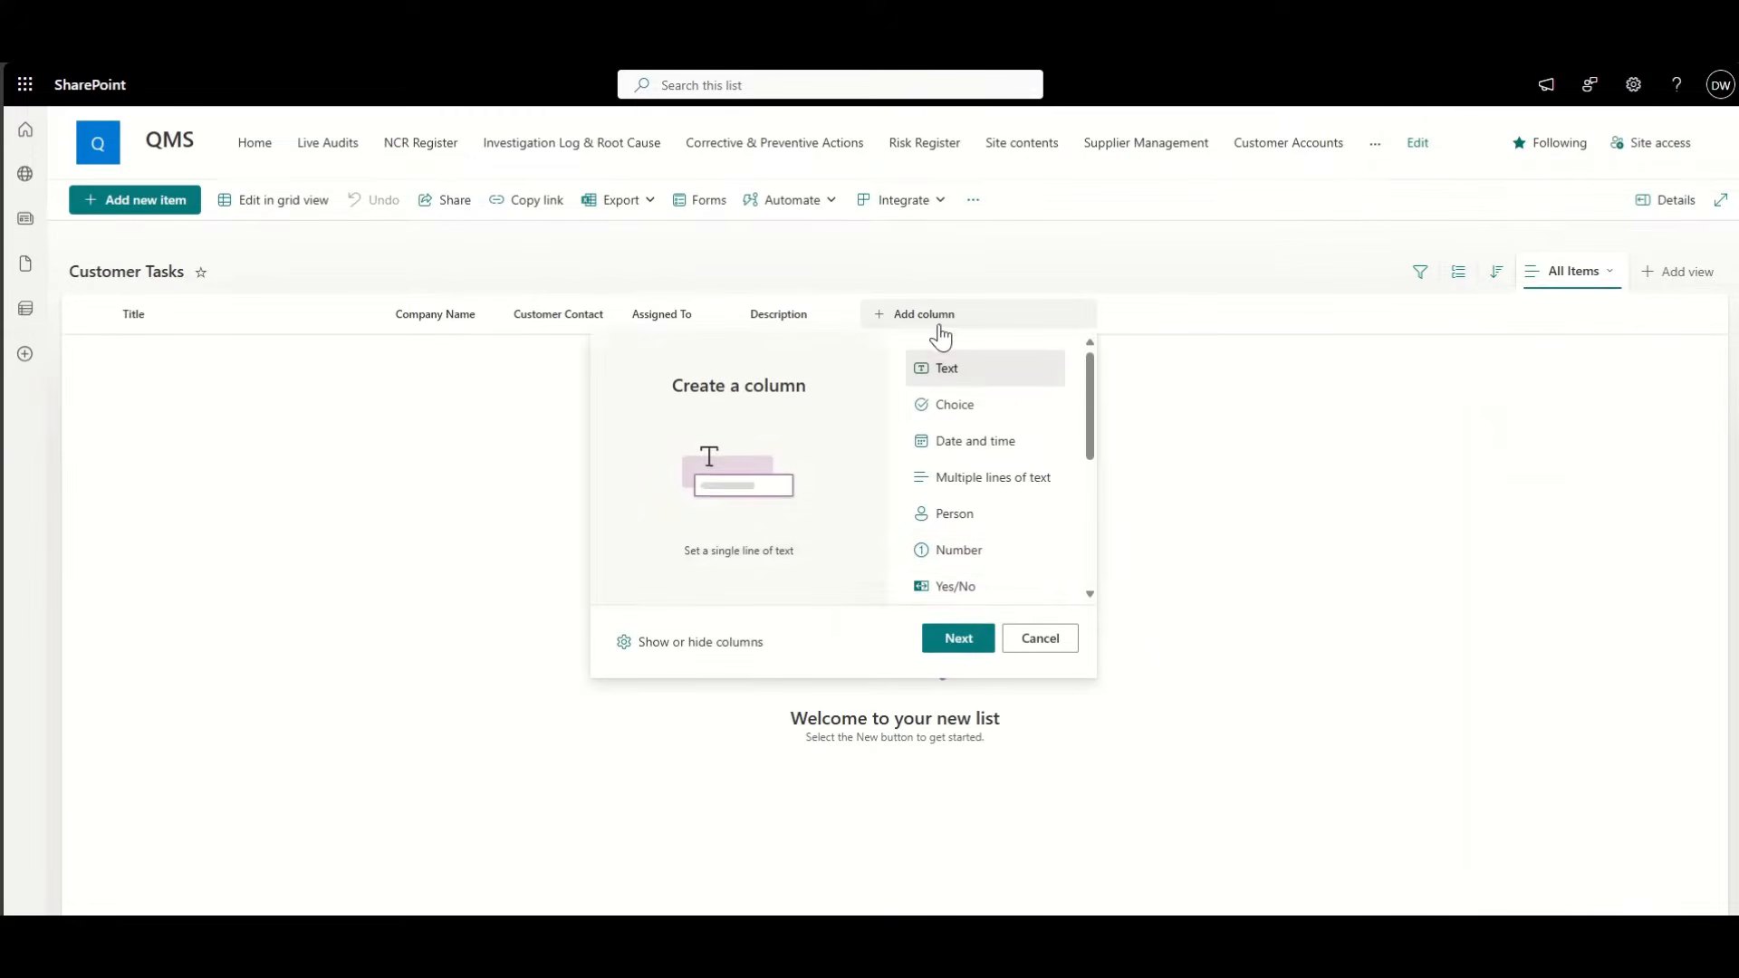
Step: Create a 'Status' choice column with choices Not Started, In Progress and Complete
left_click(965, 404)
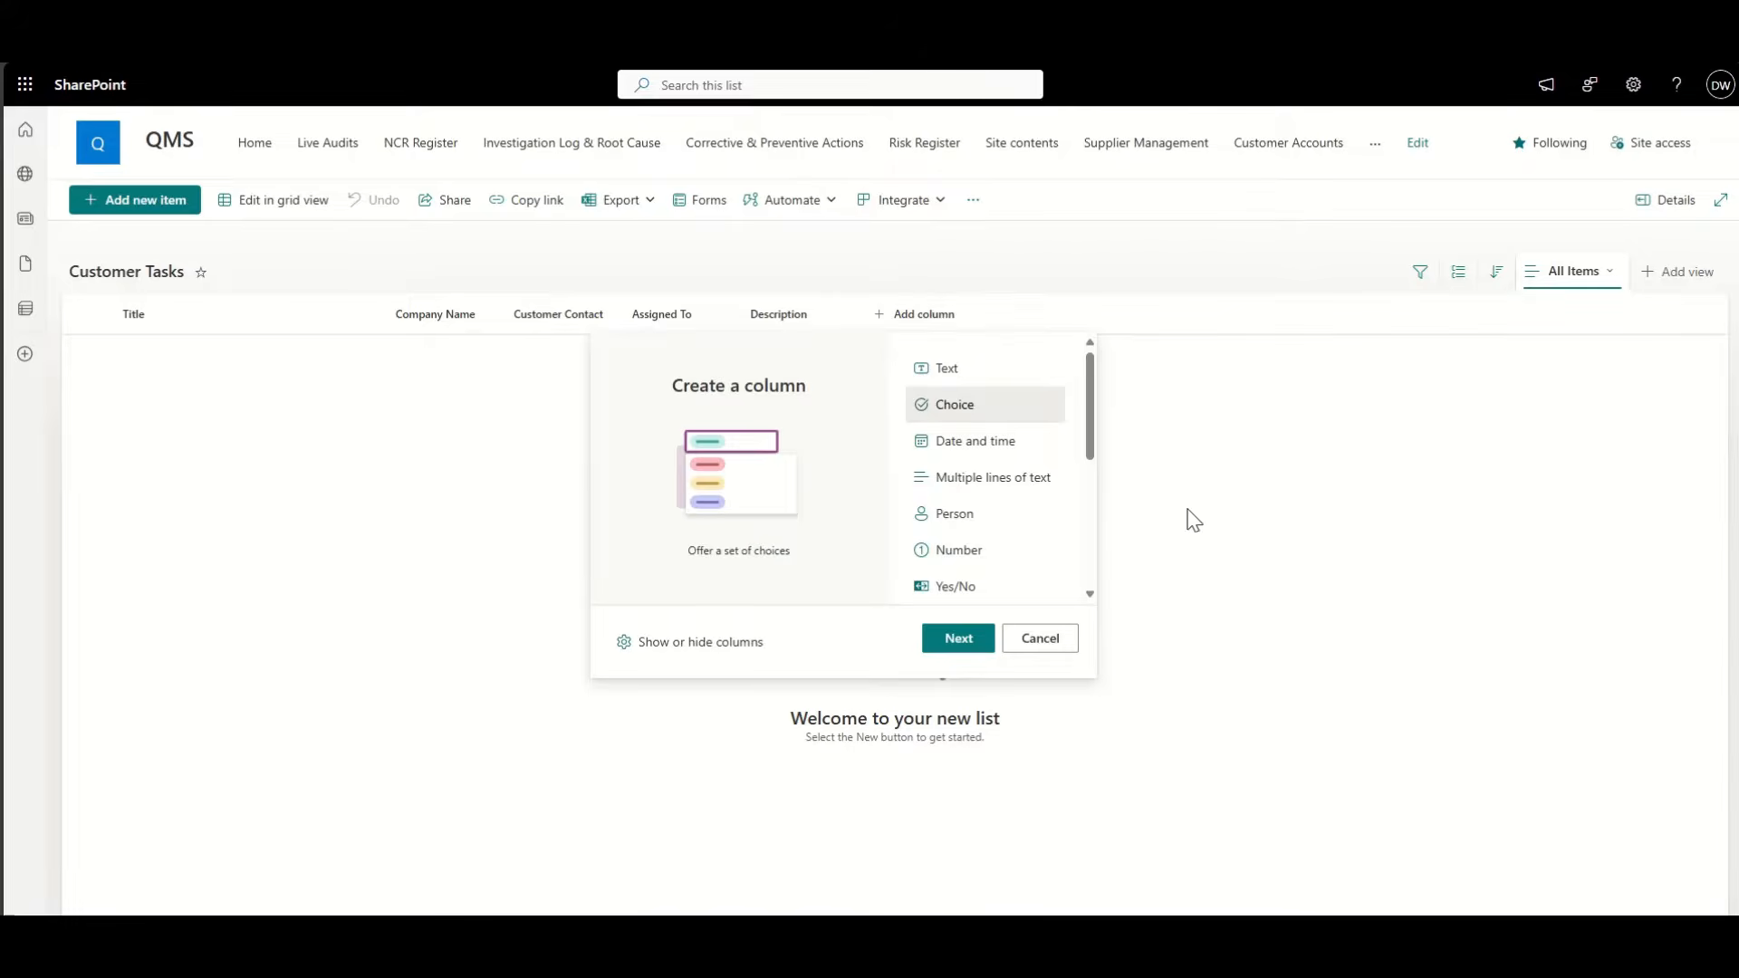
left_click(960, 639)
left_click(1523, 174)
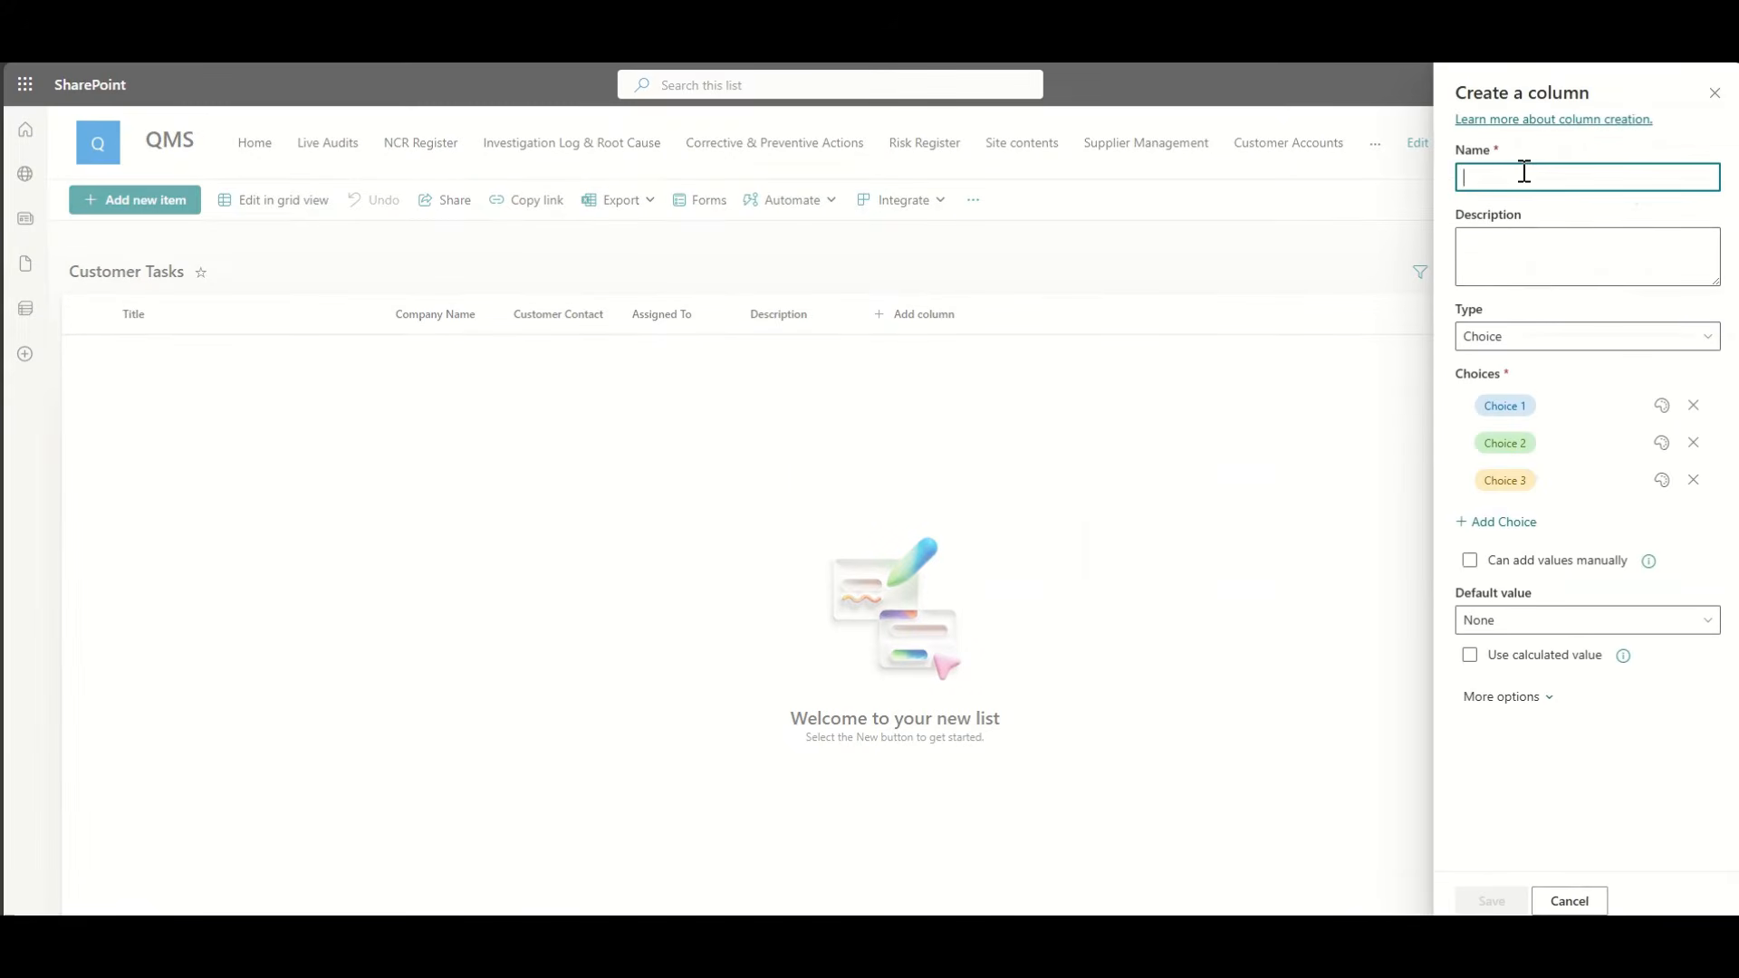
type("Status")
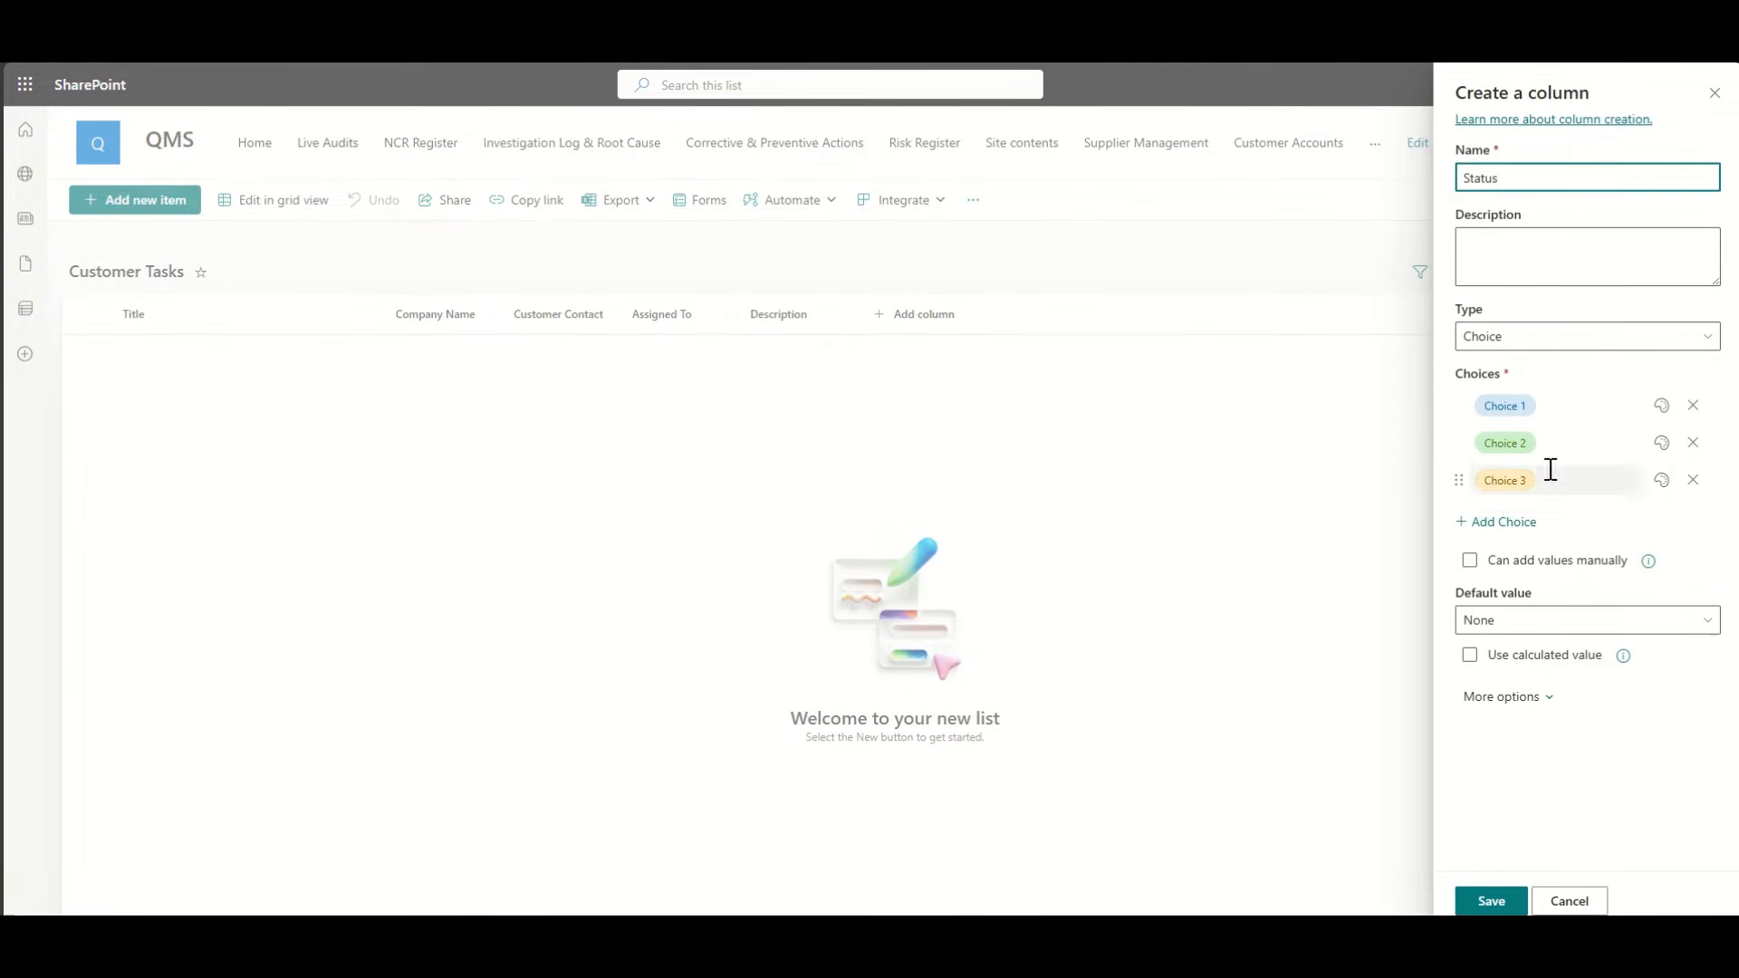
left_click(1585, 405)
type("Not Started")
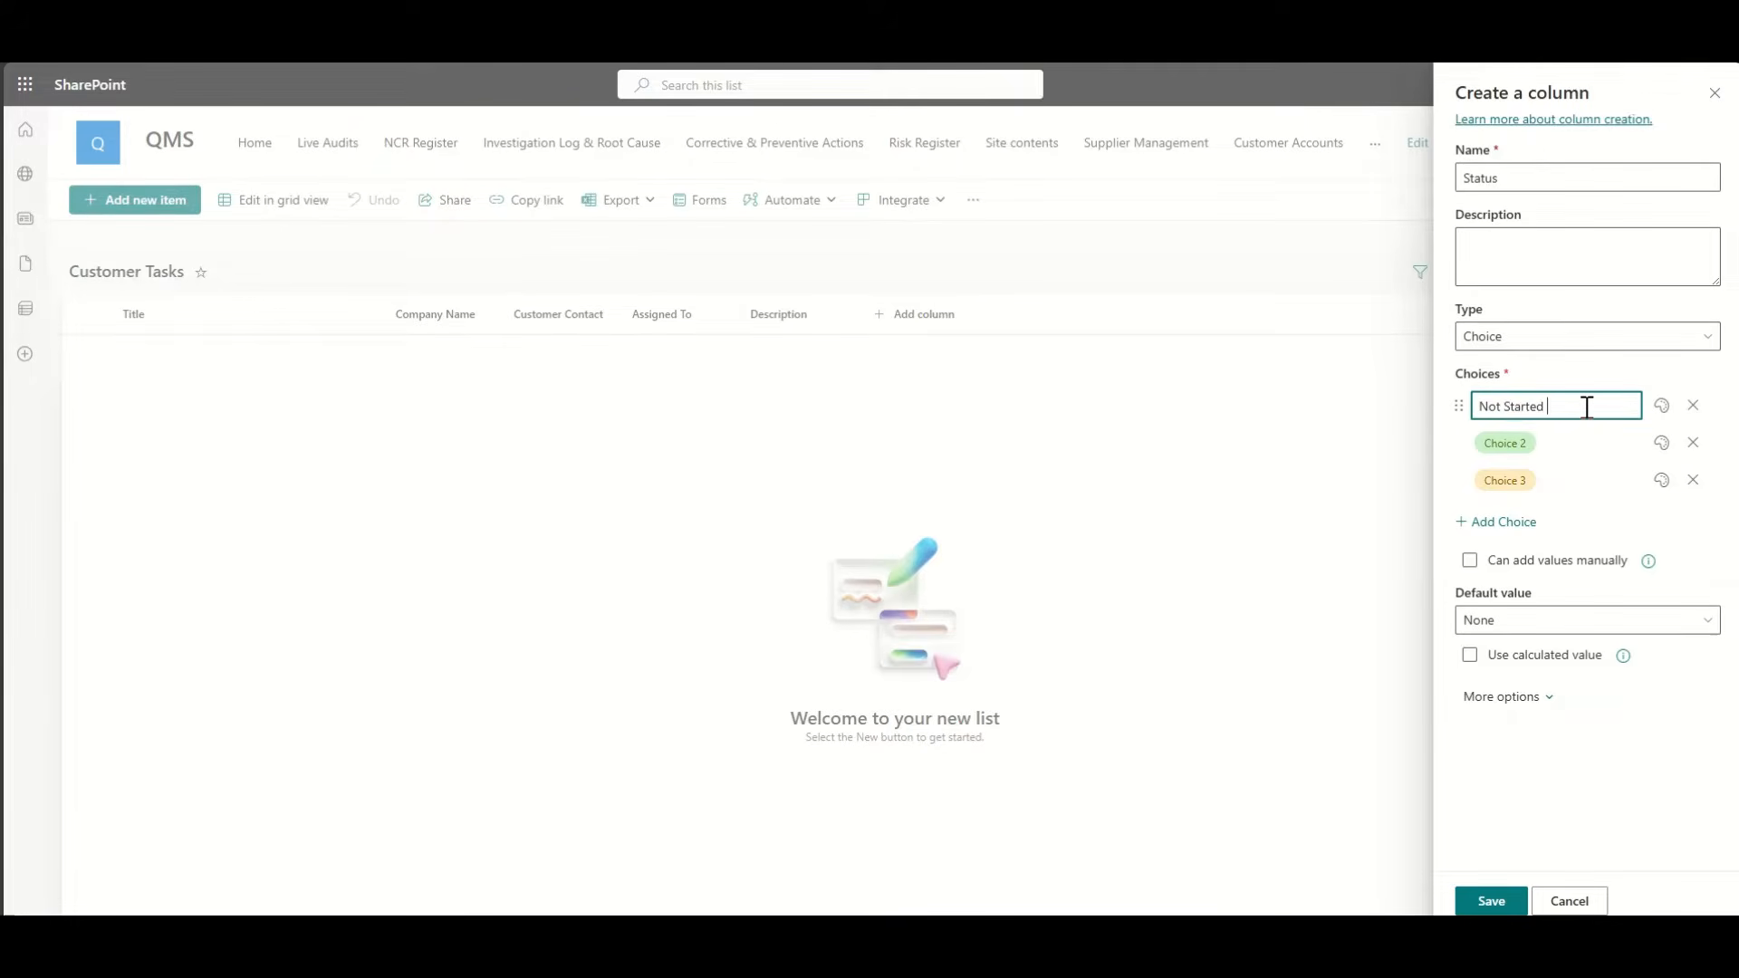
left_click(1564, 468)
left_click(1558, 443)
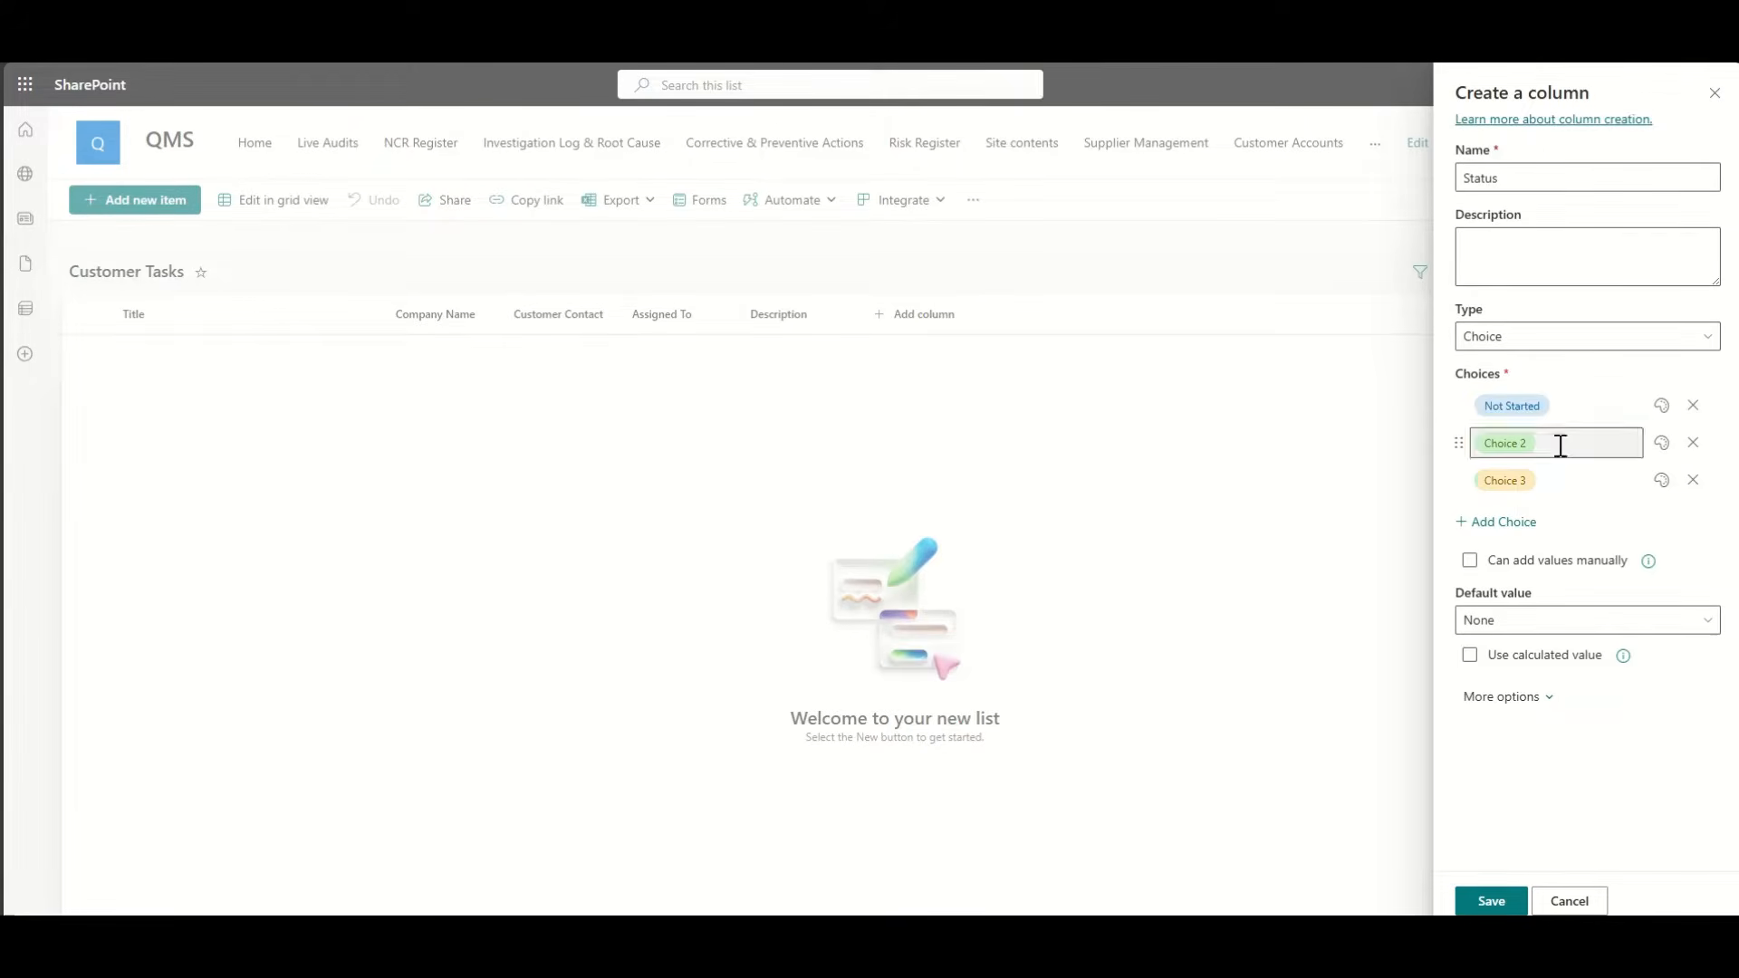
type("In Progress")
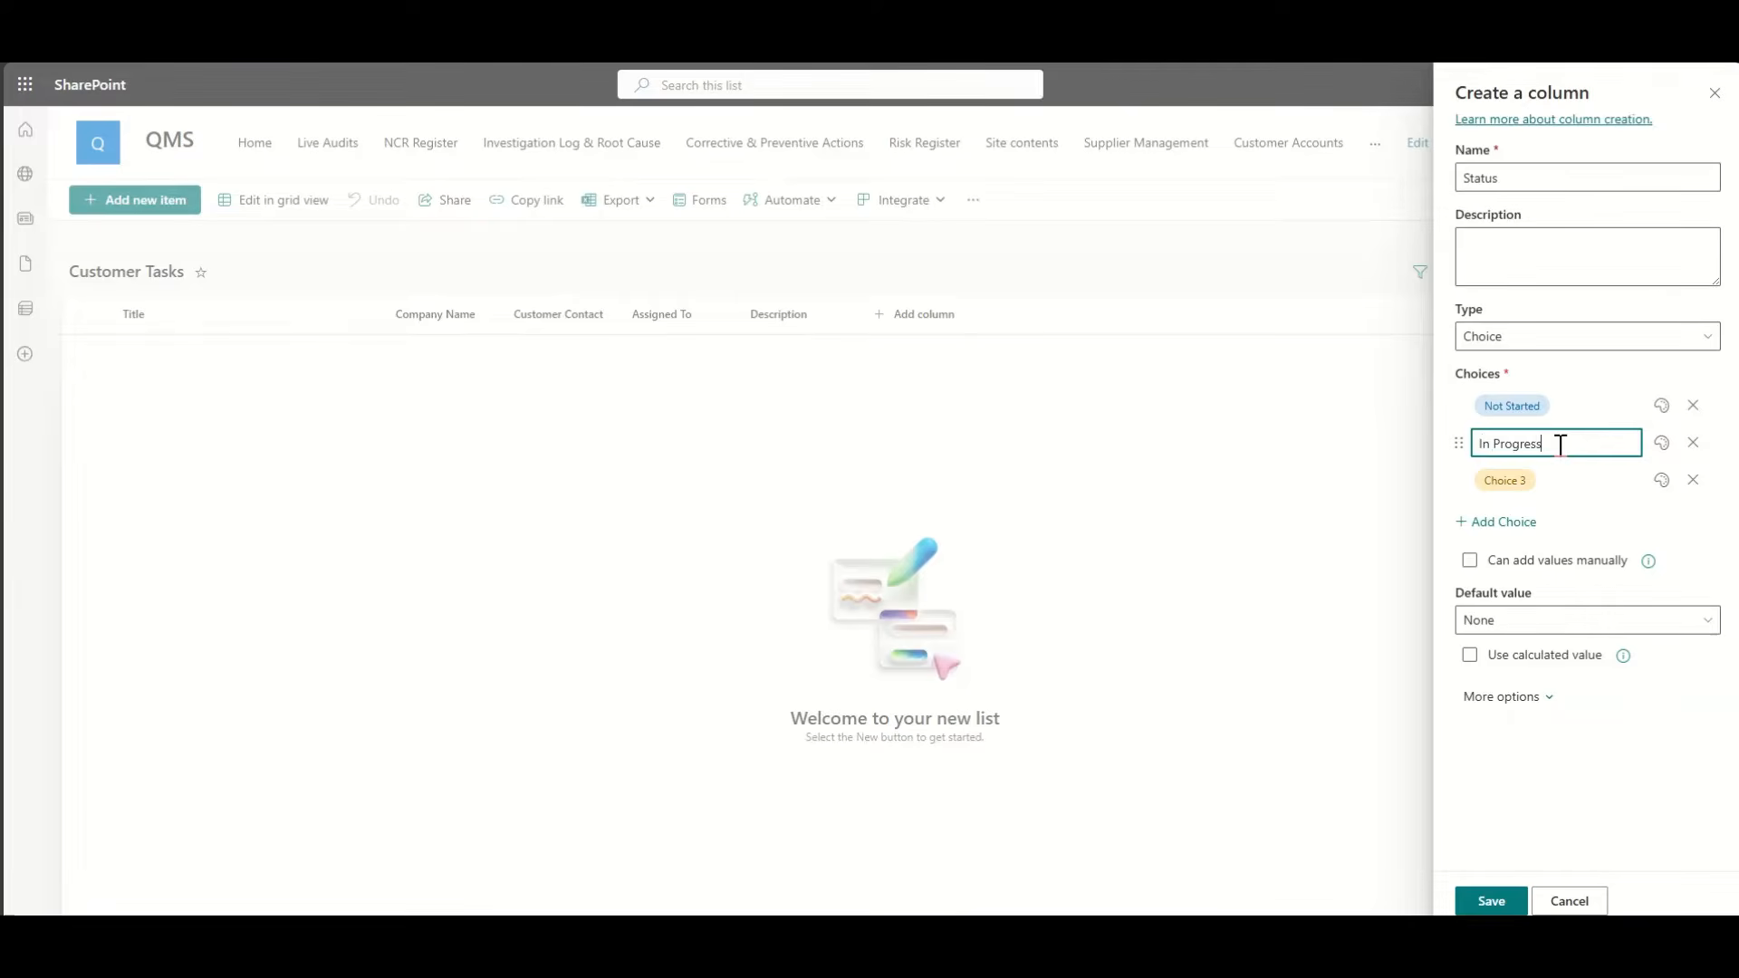
left_click(1558, 478)
type("Complet")
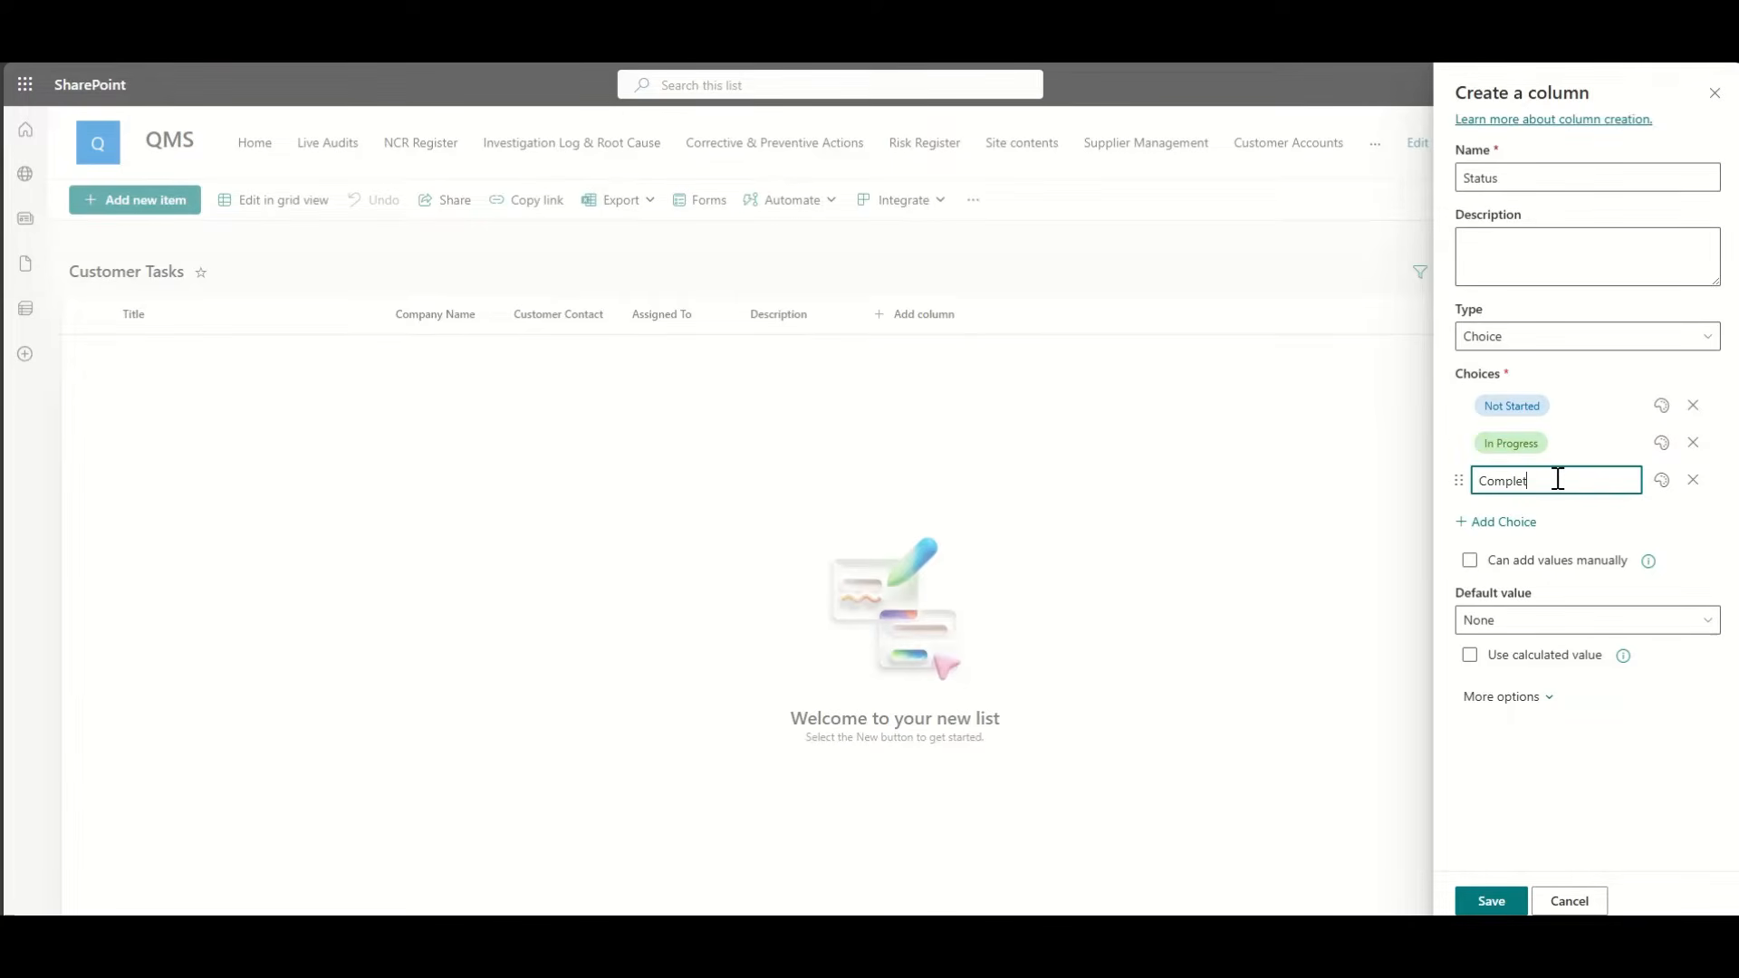
type("e")
Step: Color the choices red, orange and green, default to Not Started, and save the column
left_click(1661, 405)
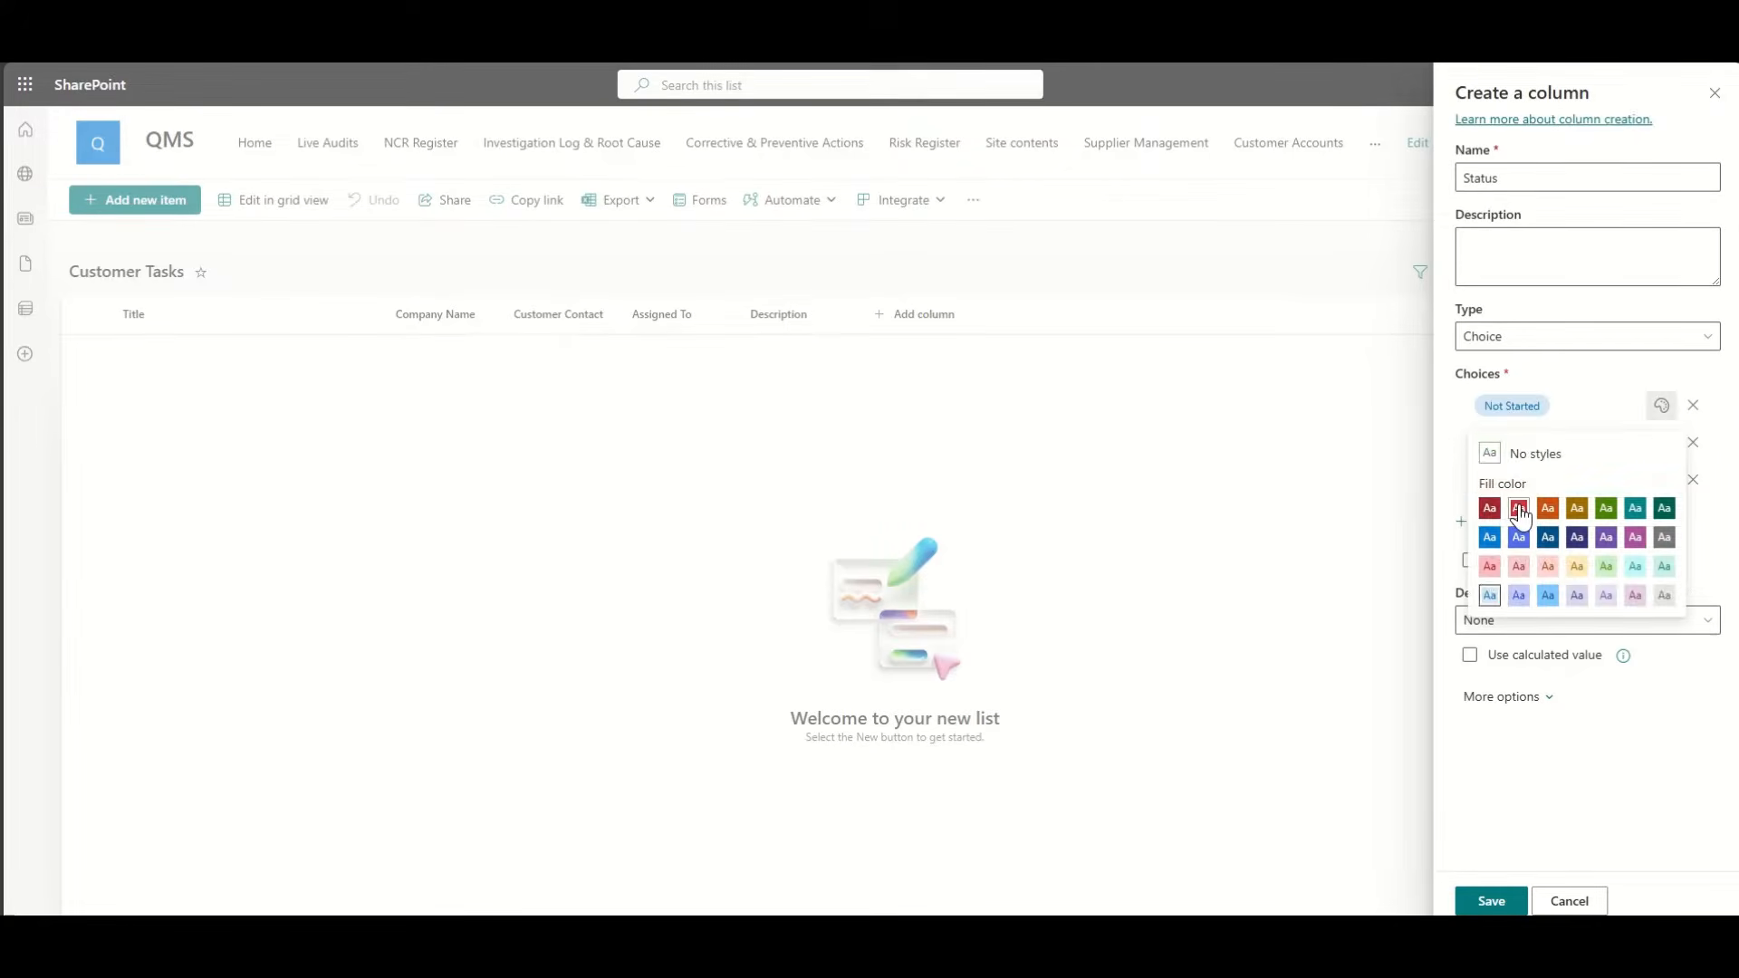
left_click(1520, 508)
left_click(1662, 442)
left_click(1548, 545)
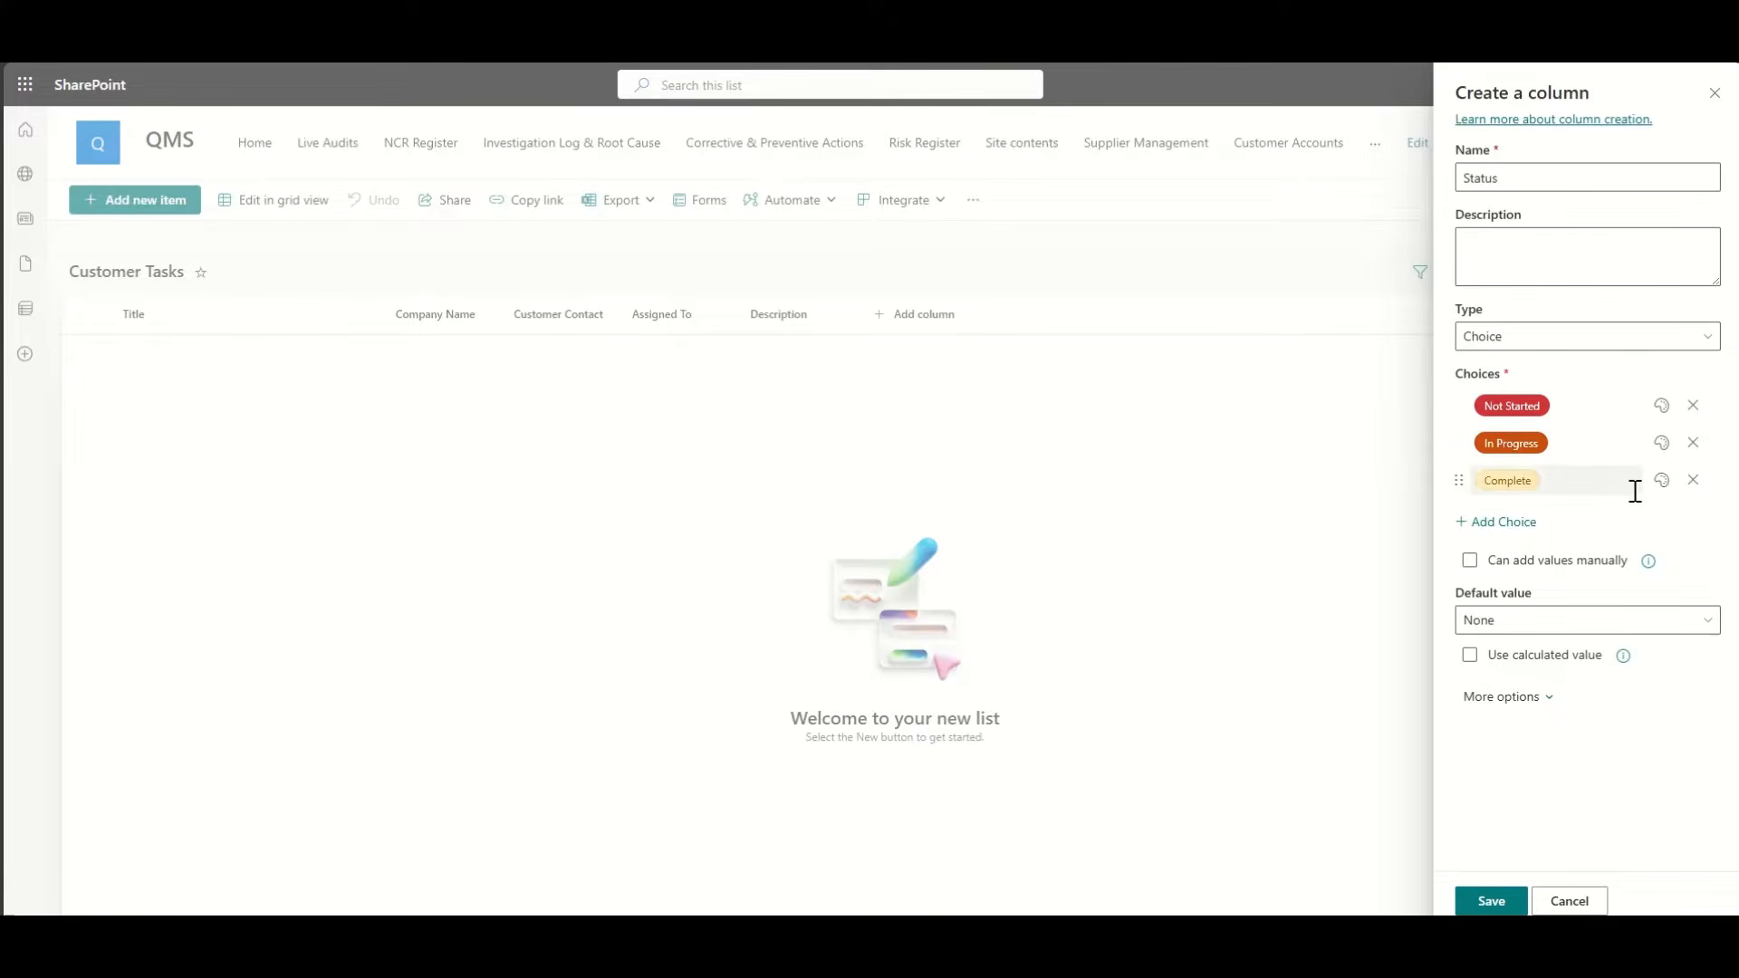
left_click(1661, 480)
left_click(1605, 640)
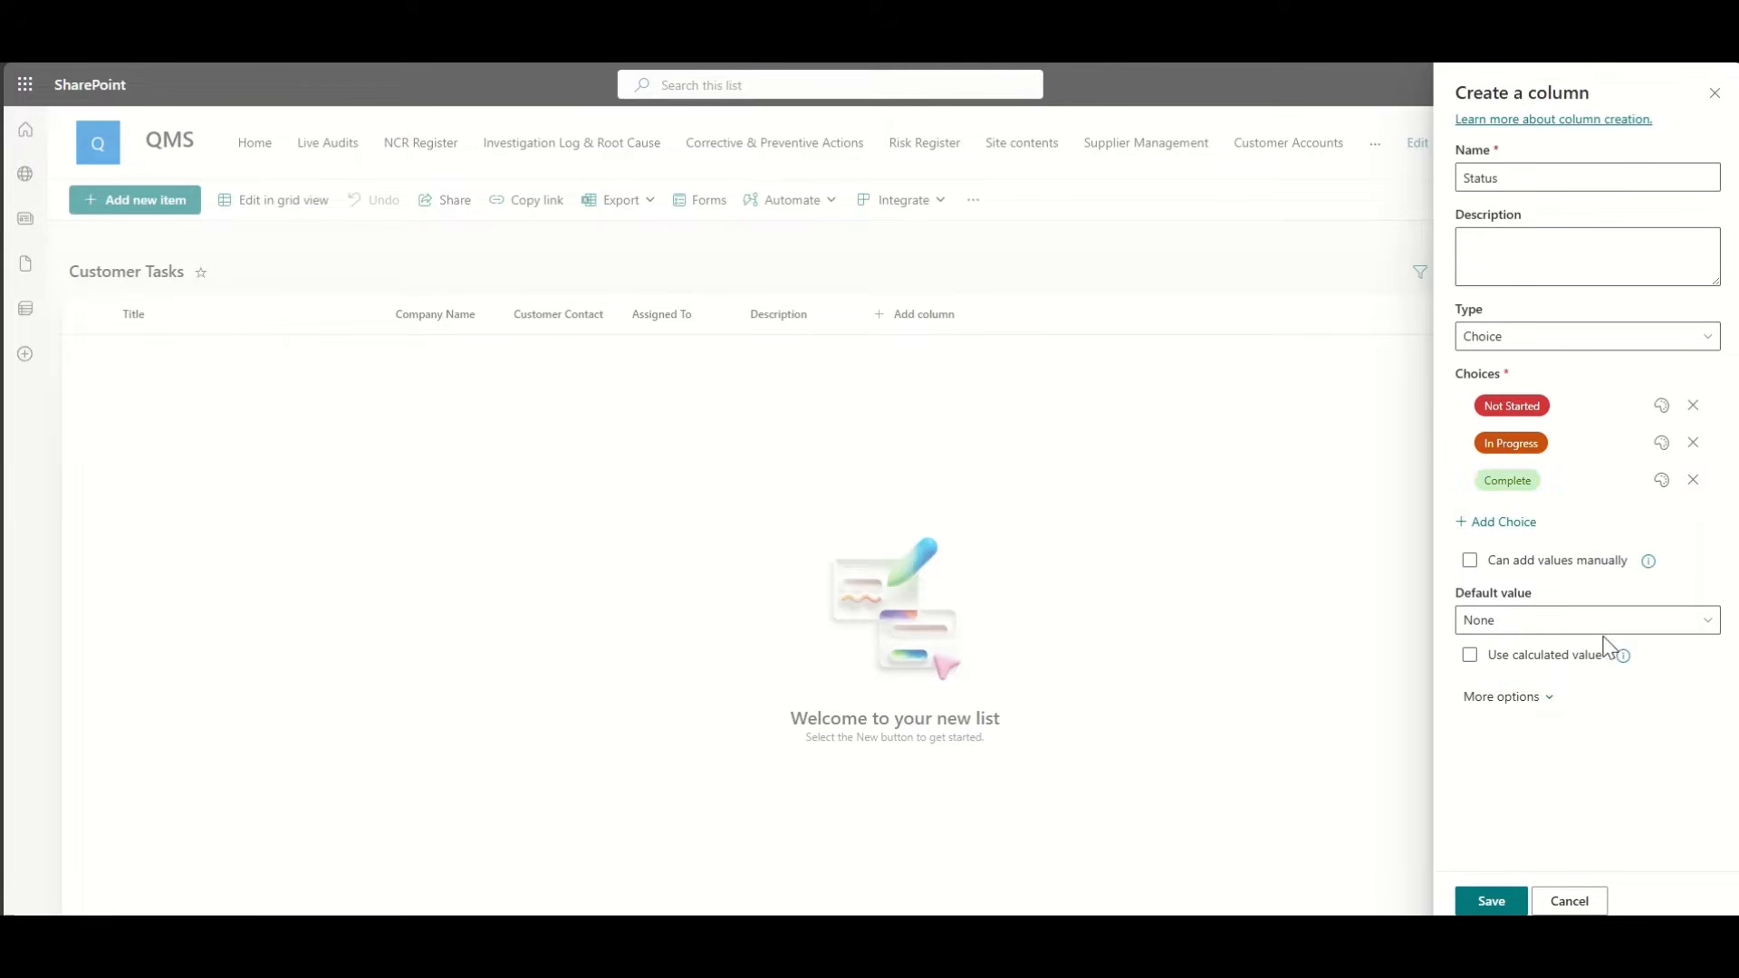
left_click(1524, 624)
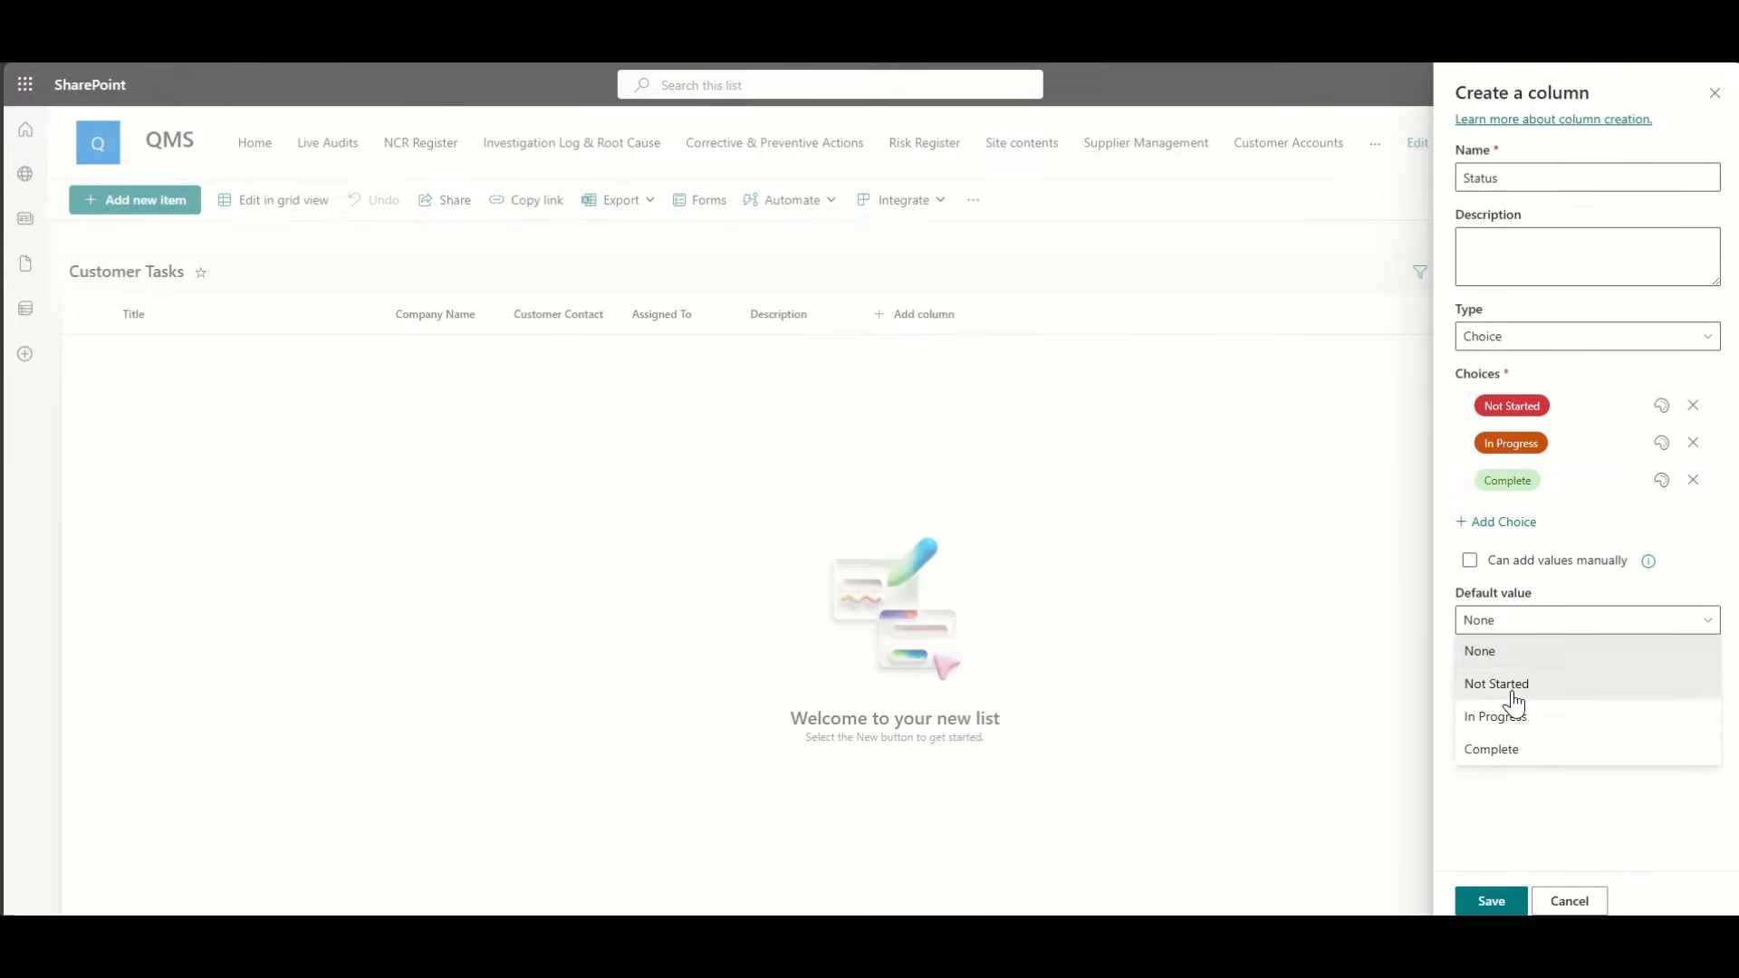
left_click(1508, 683)
left_click(1490, 900)
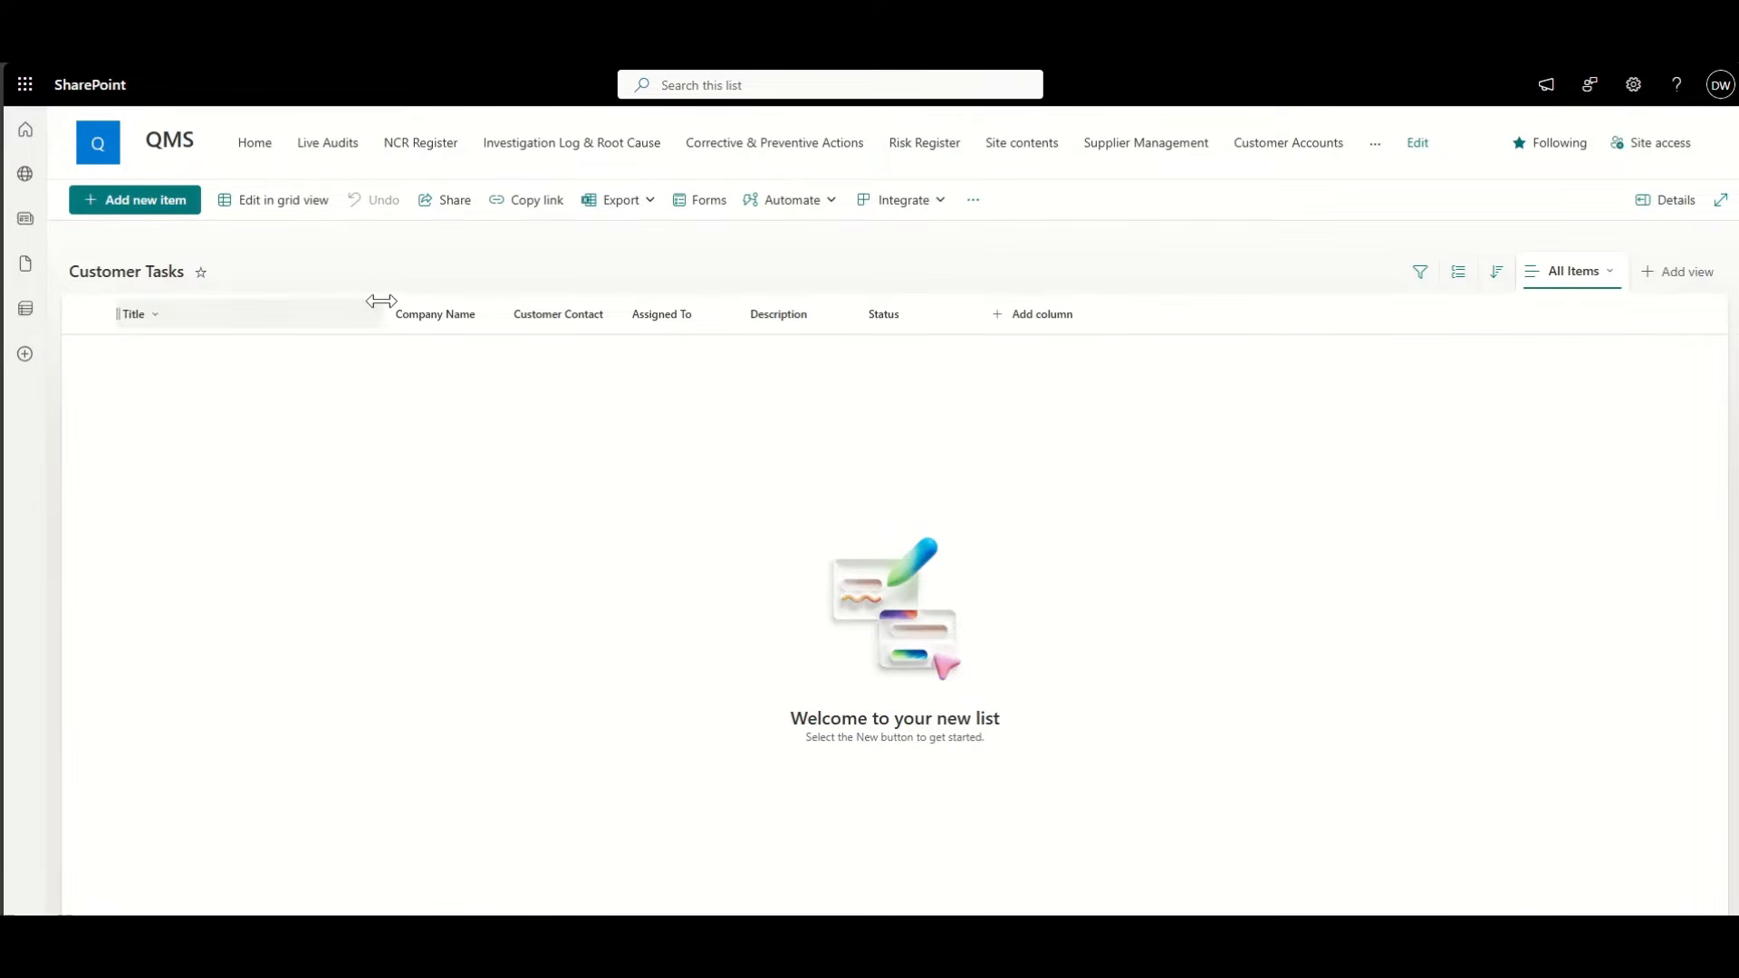
Step: Drag the Title column narrower, then open and close the views menu
left_click_drag(382, 300, 260, 300)
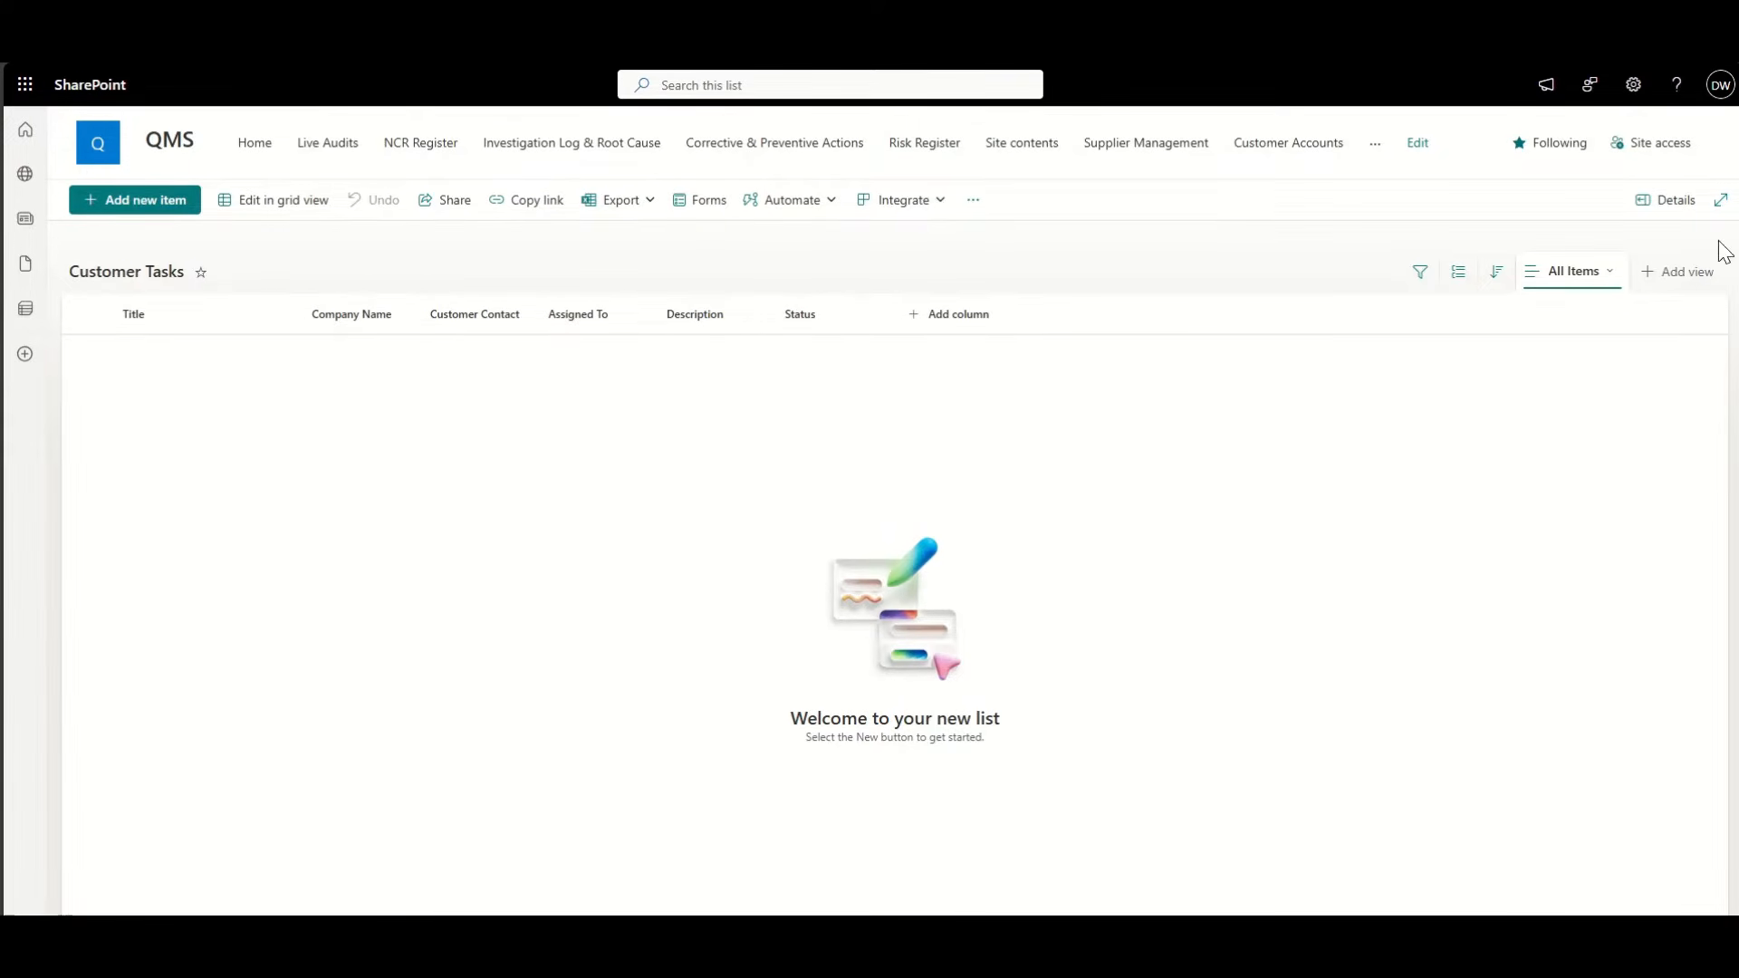
left_click(1573, 274)
left_click(1296, 446)
Step: Add a Date and time column named 'Due Date' to Customer Tasks
left_click(943, 317)
left_click(1010, 442)
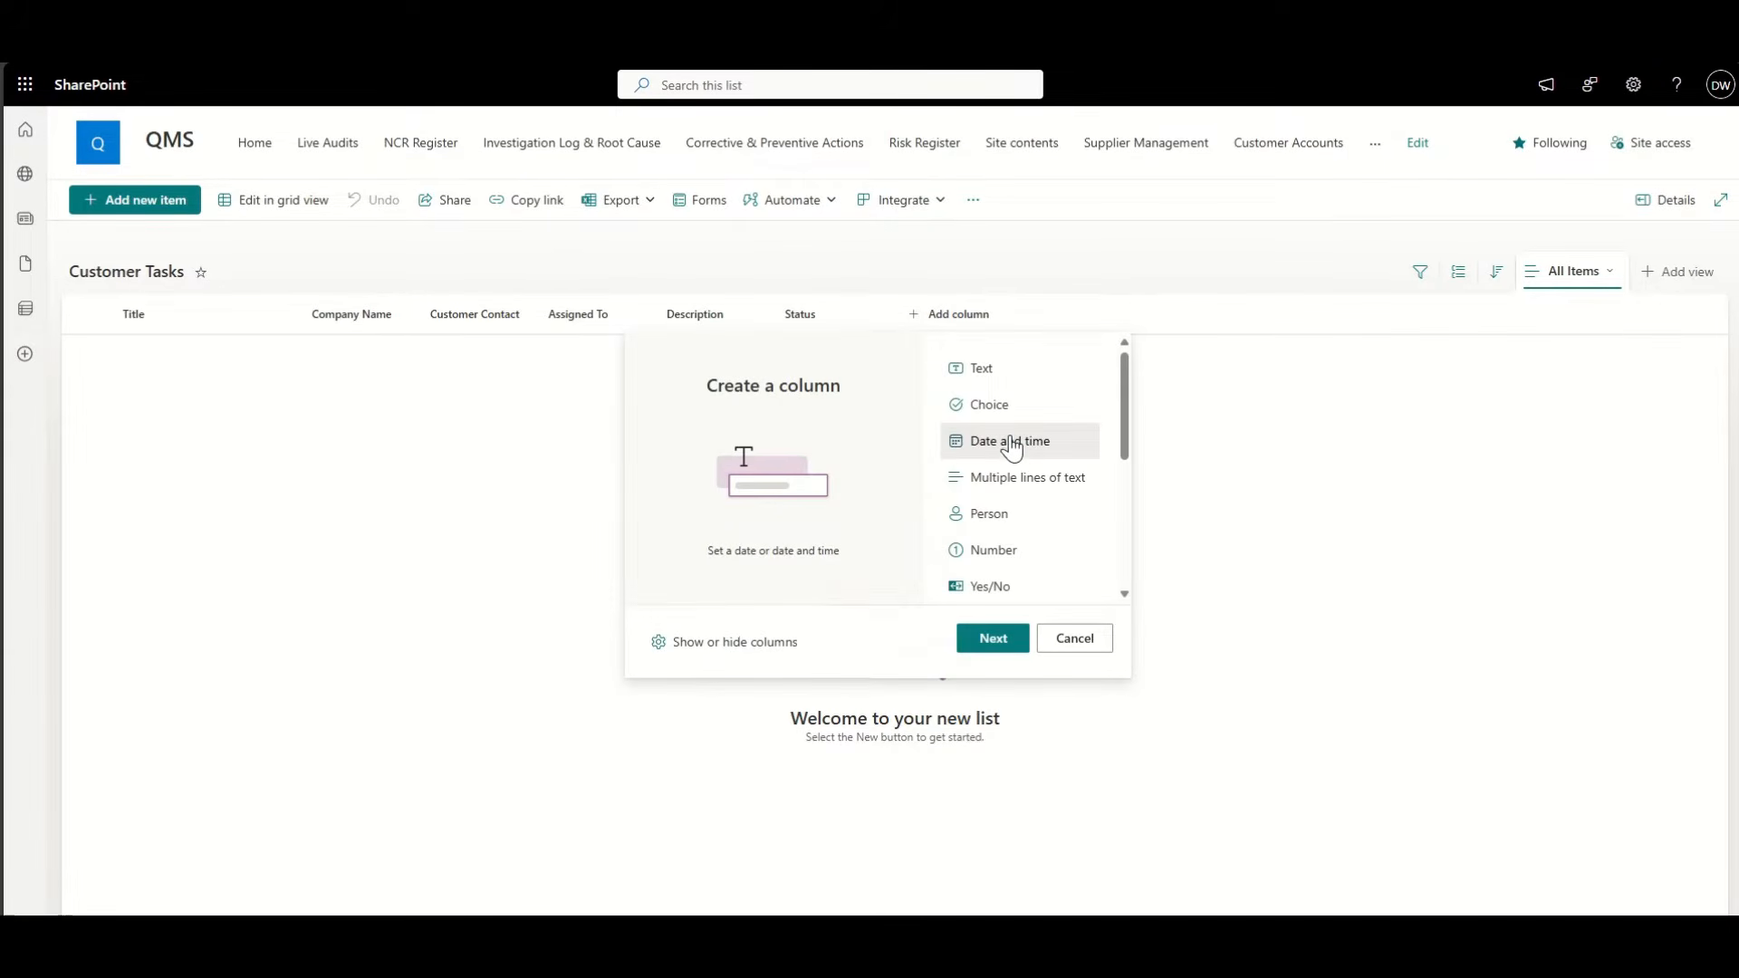
left_click(993, 639)
left_click(1511, 178)
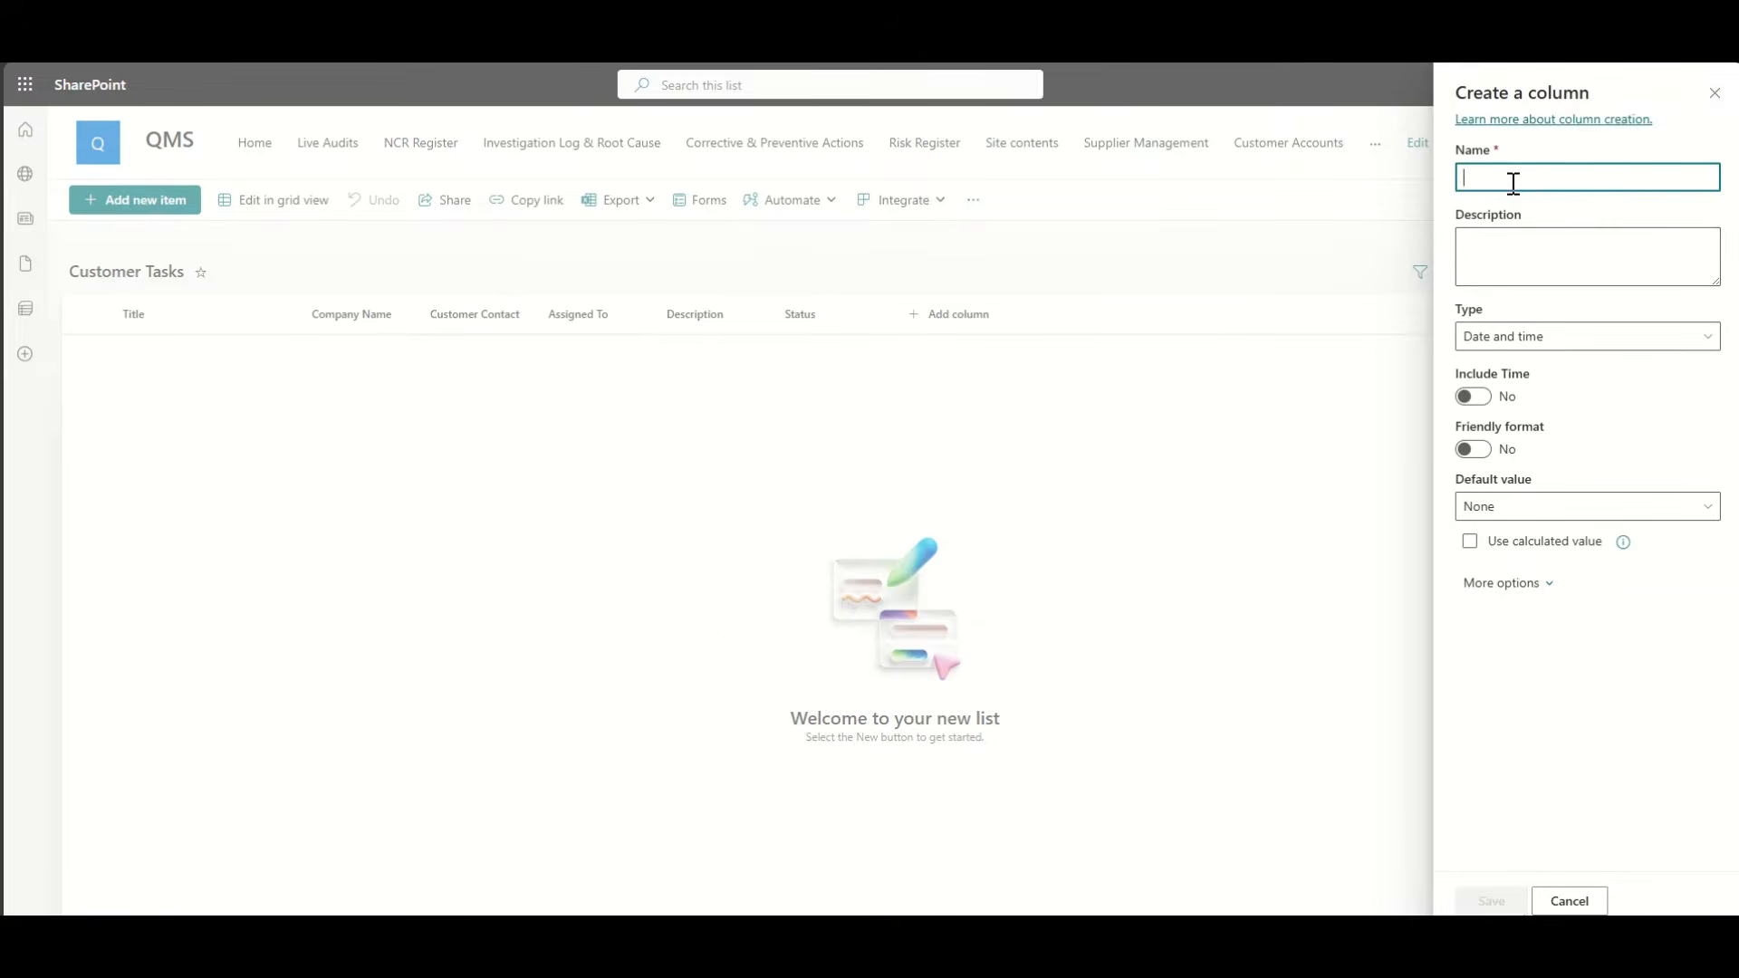
type("Due Date")
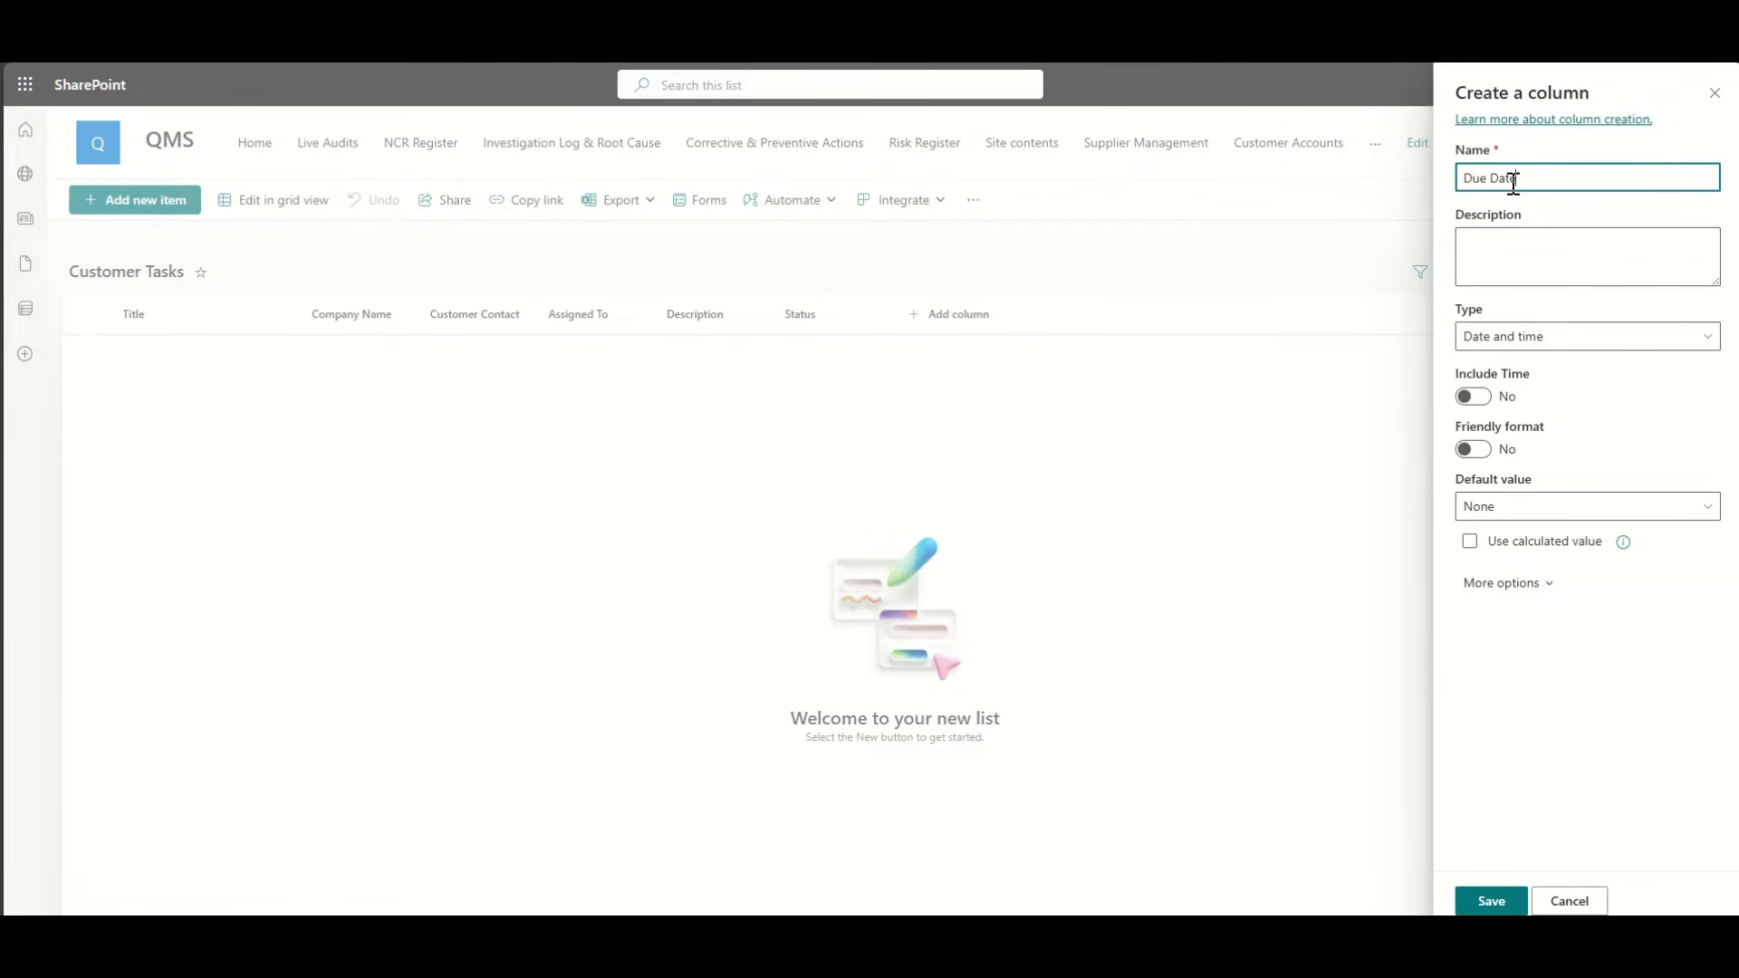
left_click(1492, 902)
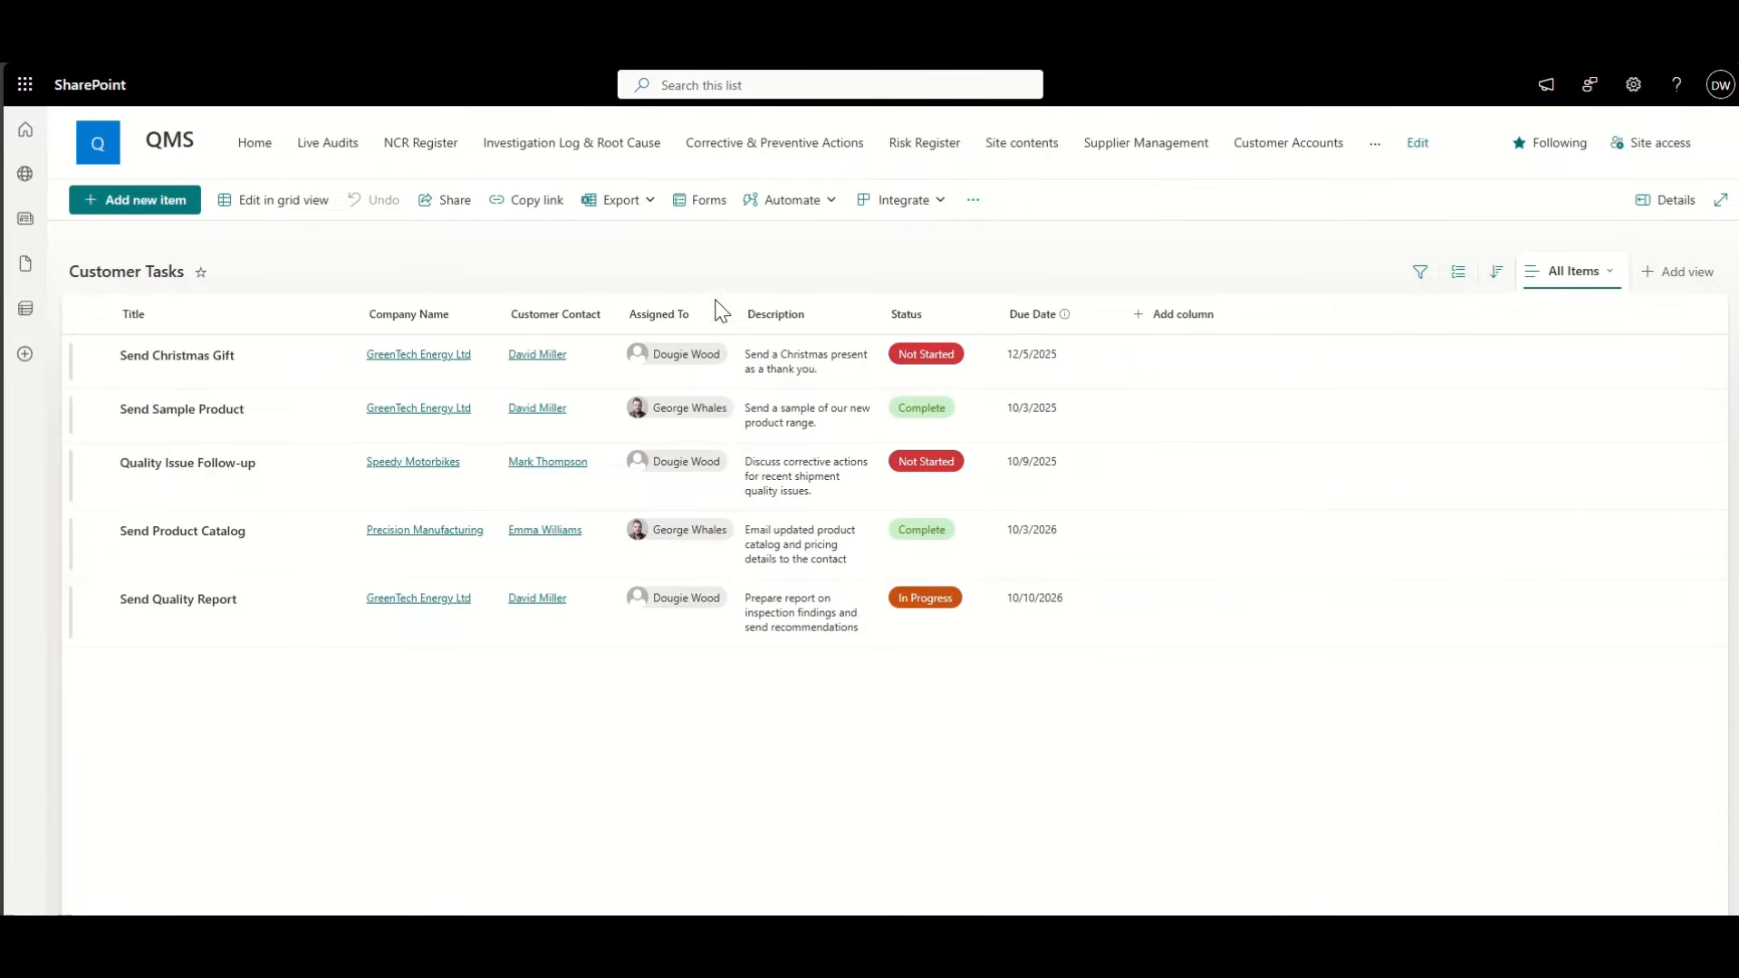
left_click(713, 324)
left_click(690, 414)
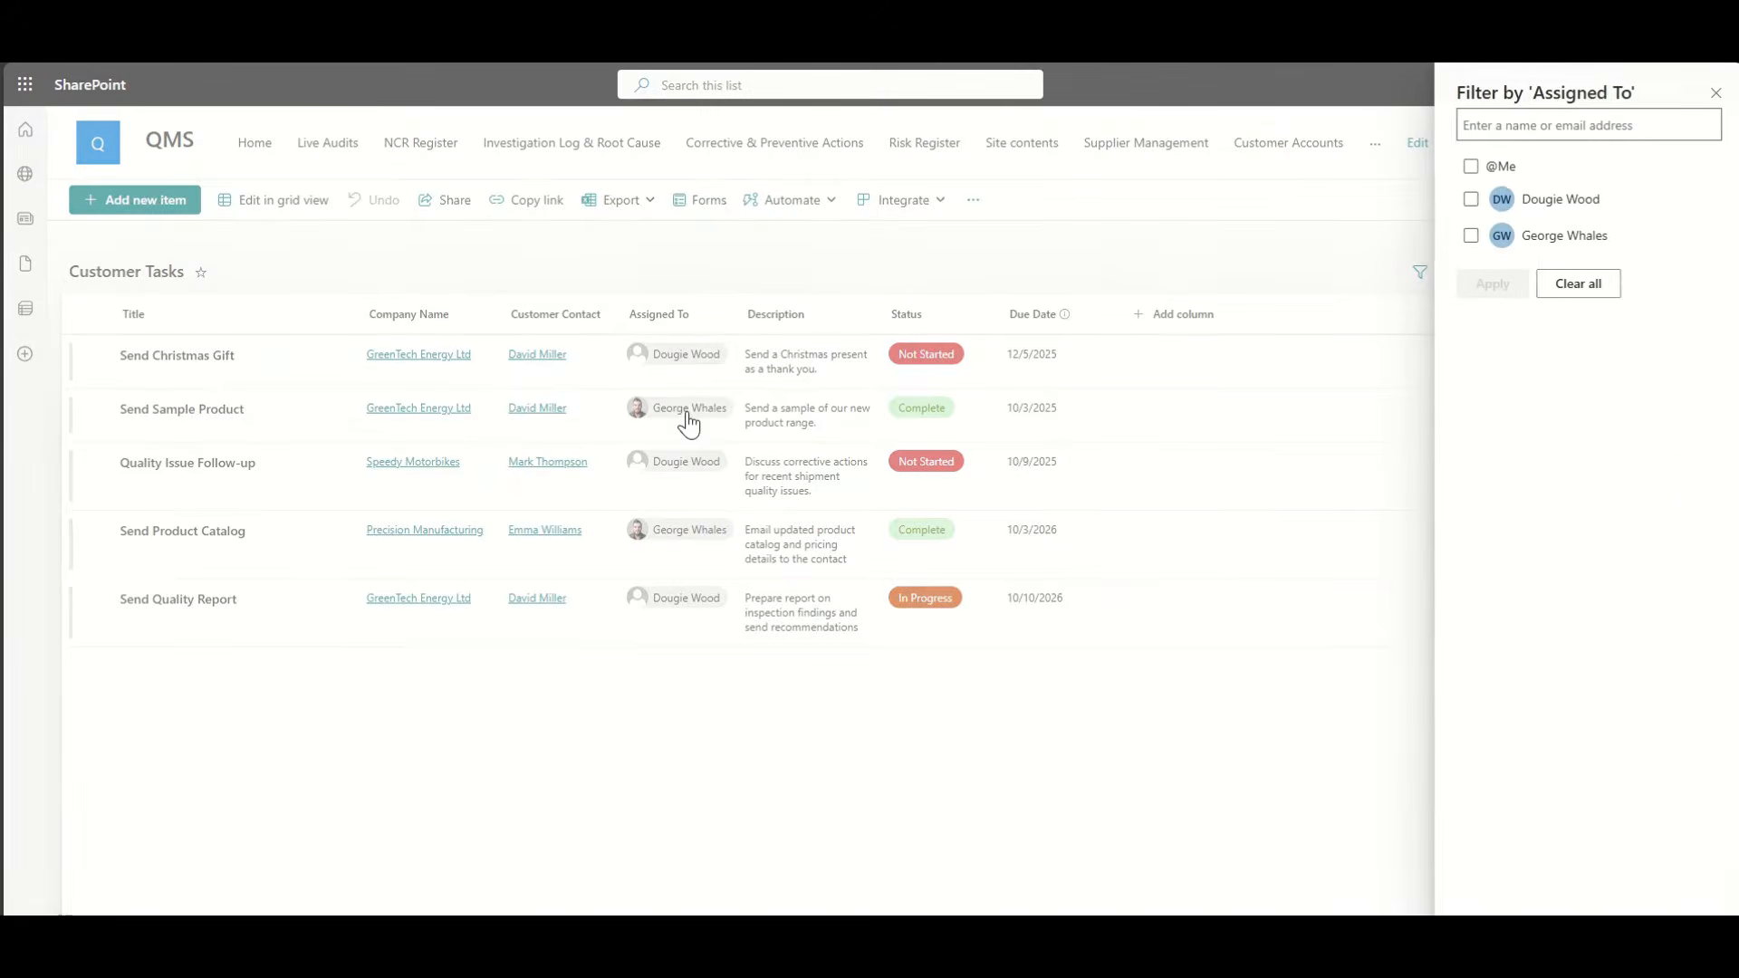
left_click(1469, 167)
left_click(1482, 288)
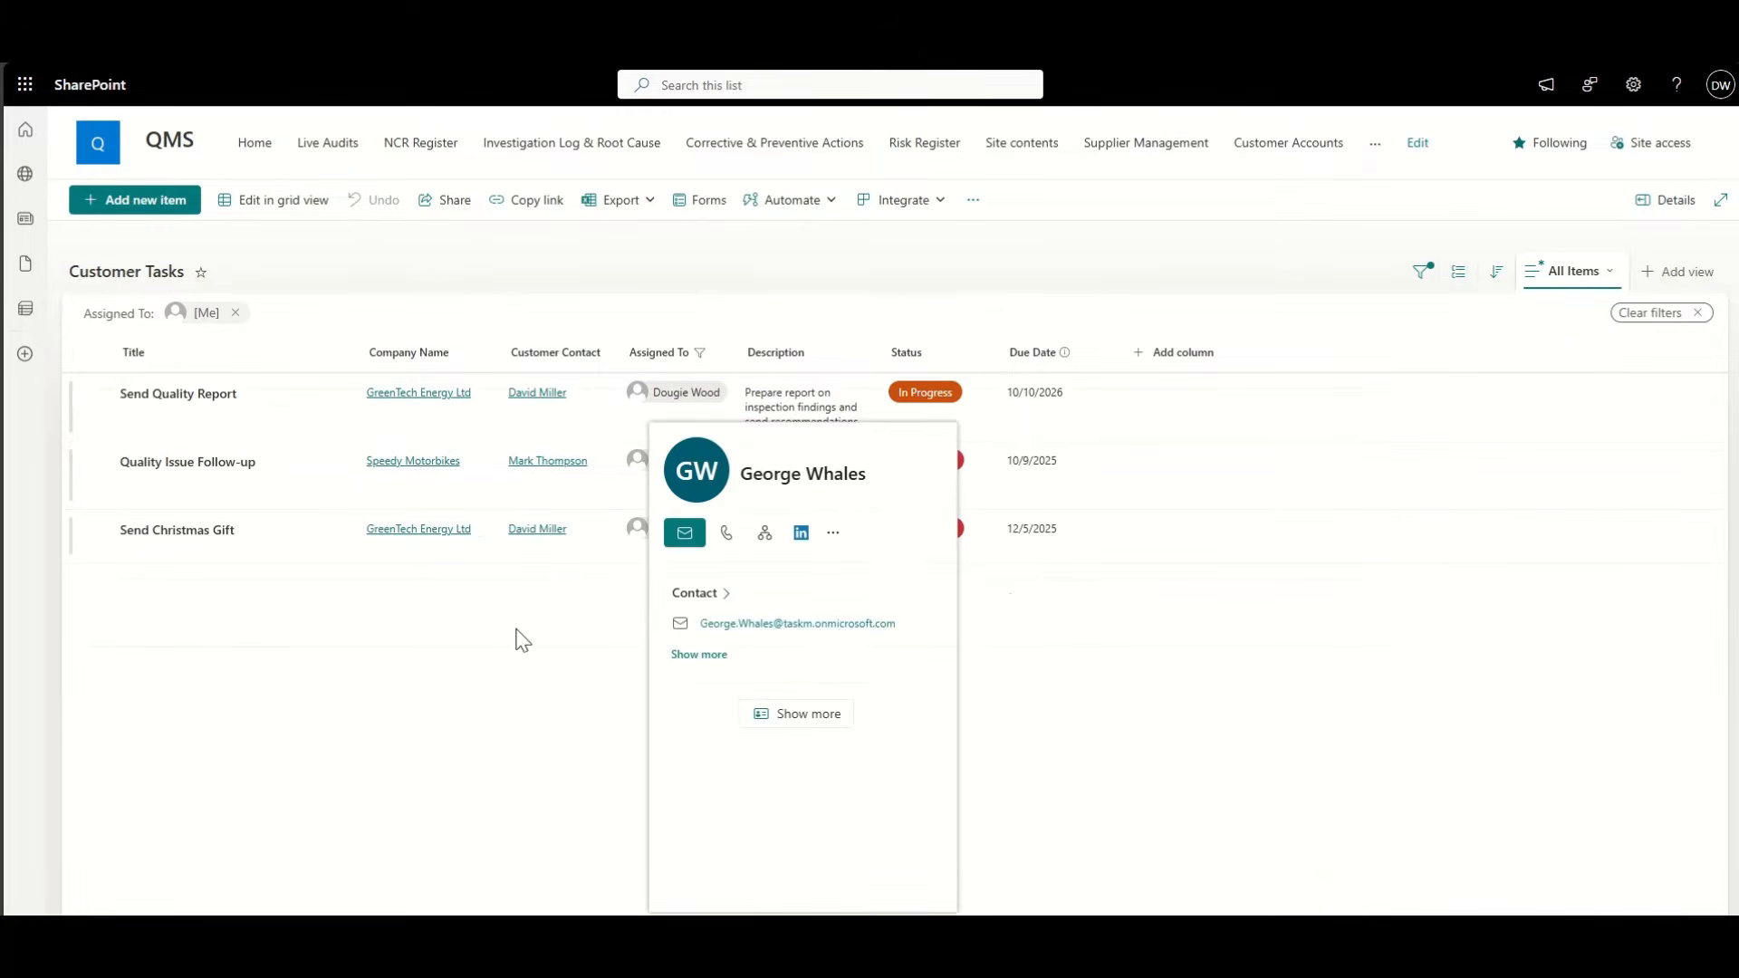
left_click(1696, 314)
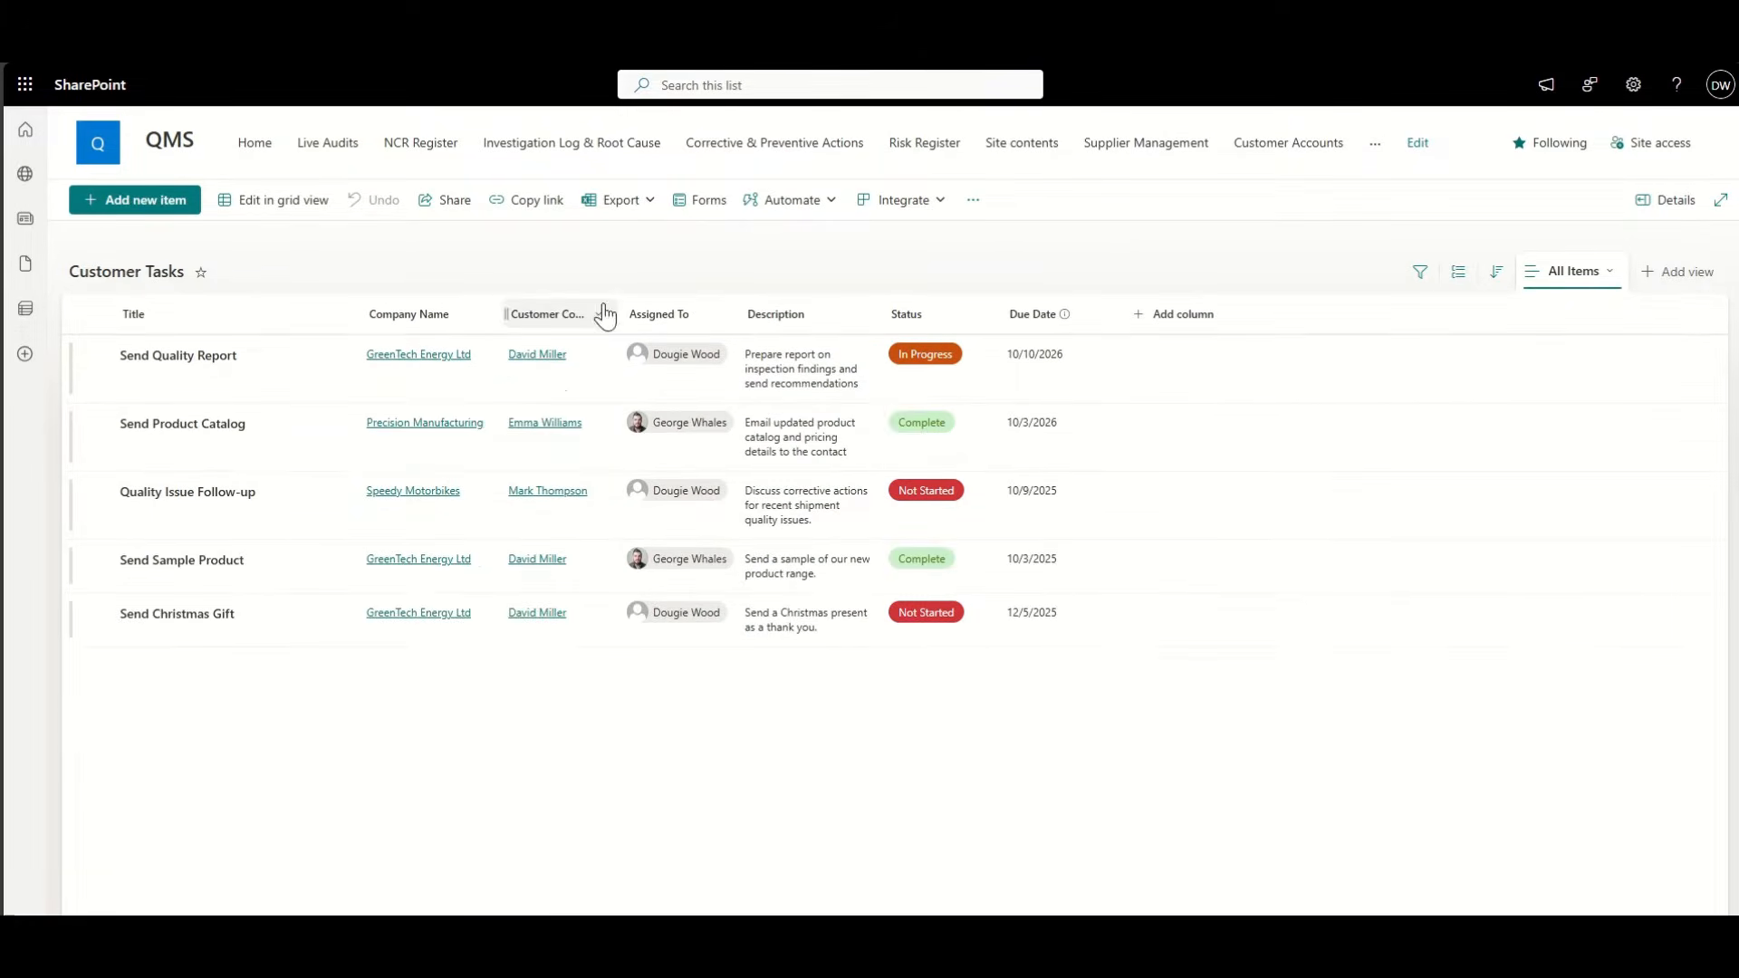
left_click(457, 323)
left_click(464, 417)
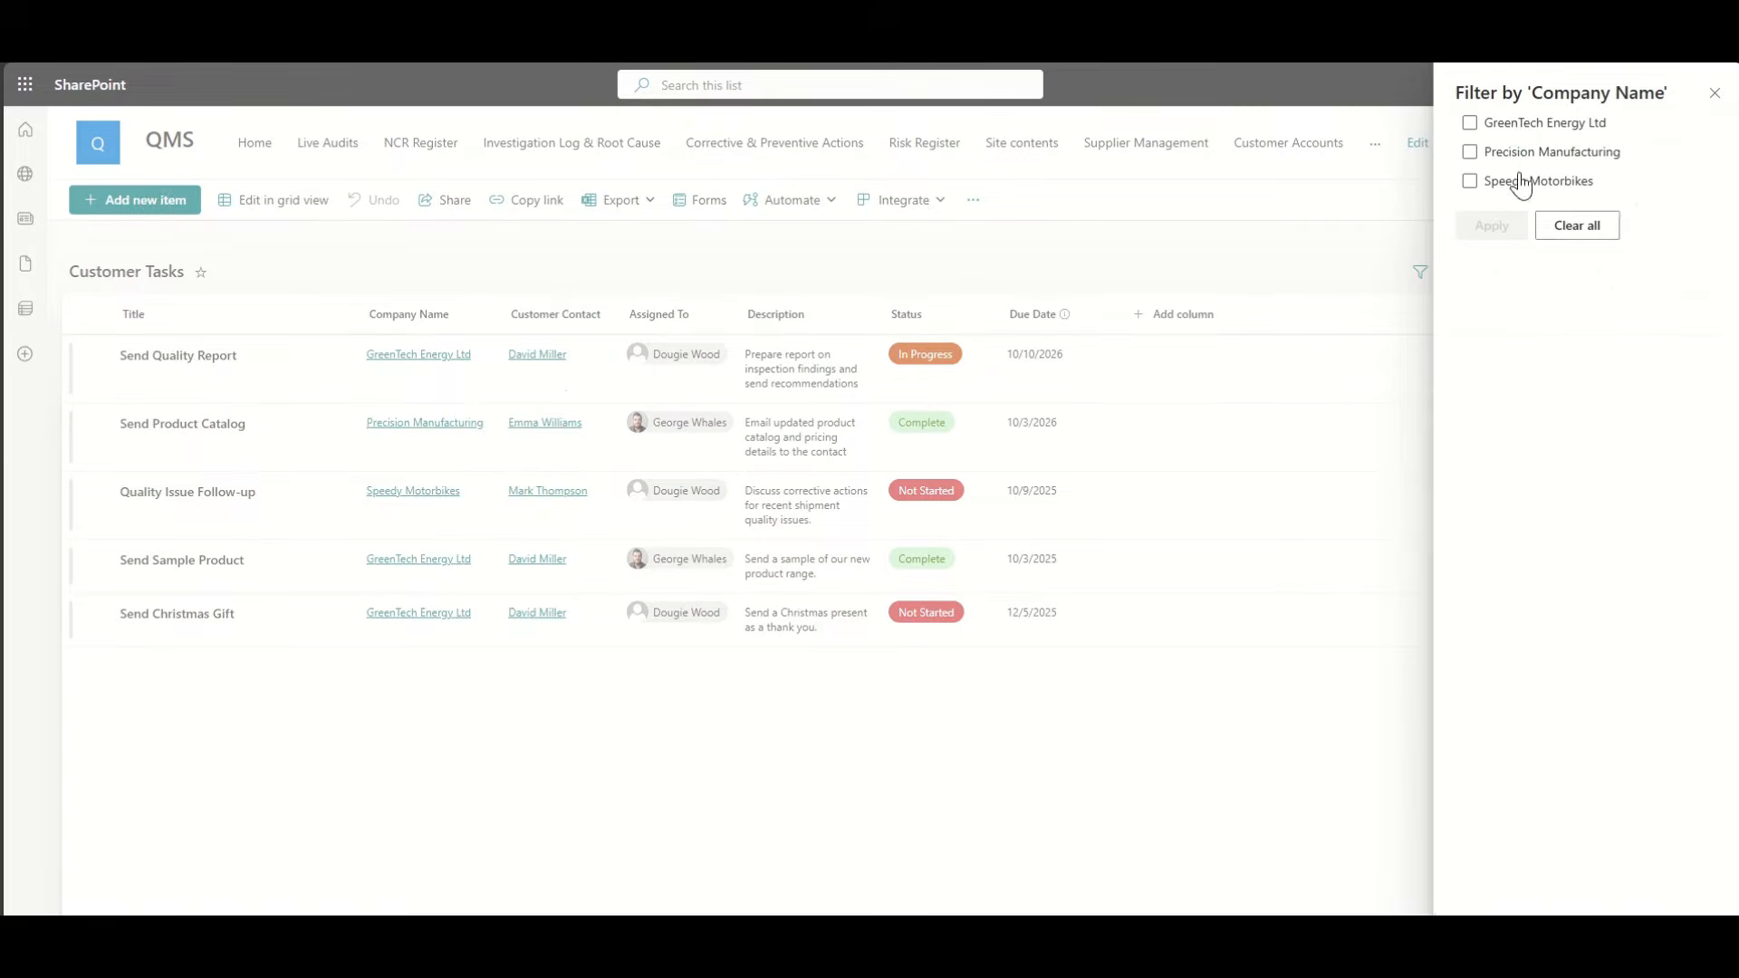
left_click(1513, 143)
left_click(1493, 245)
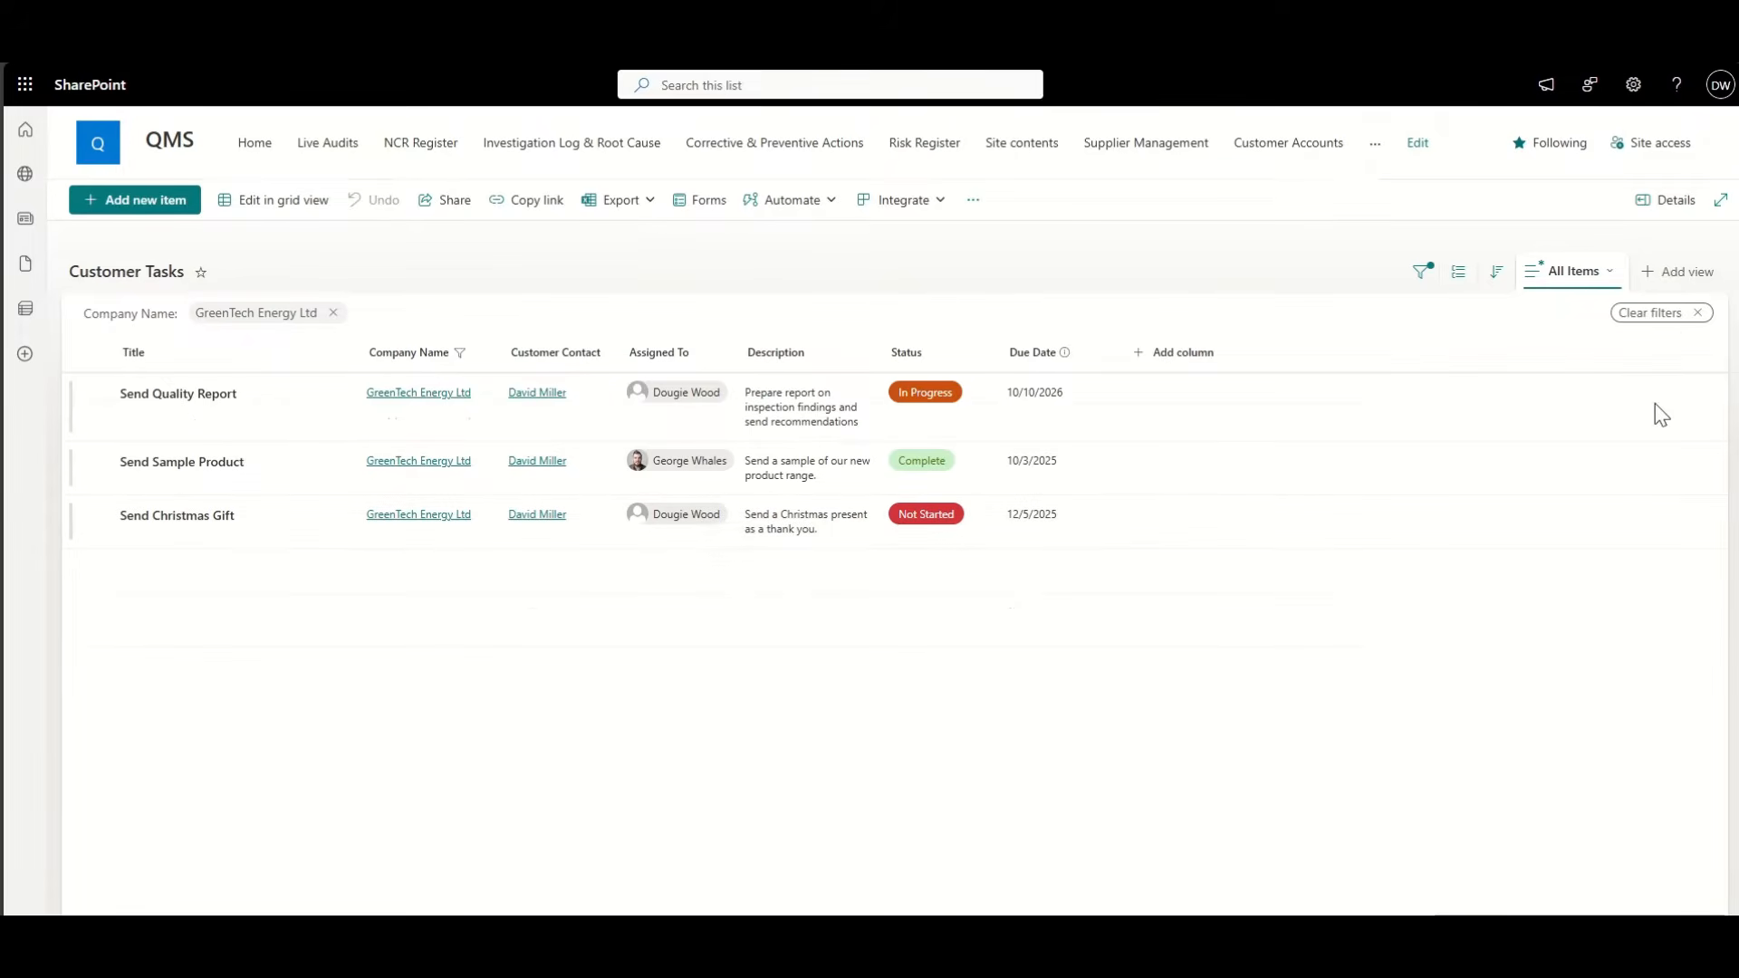
left_click(1697, 314)
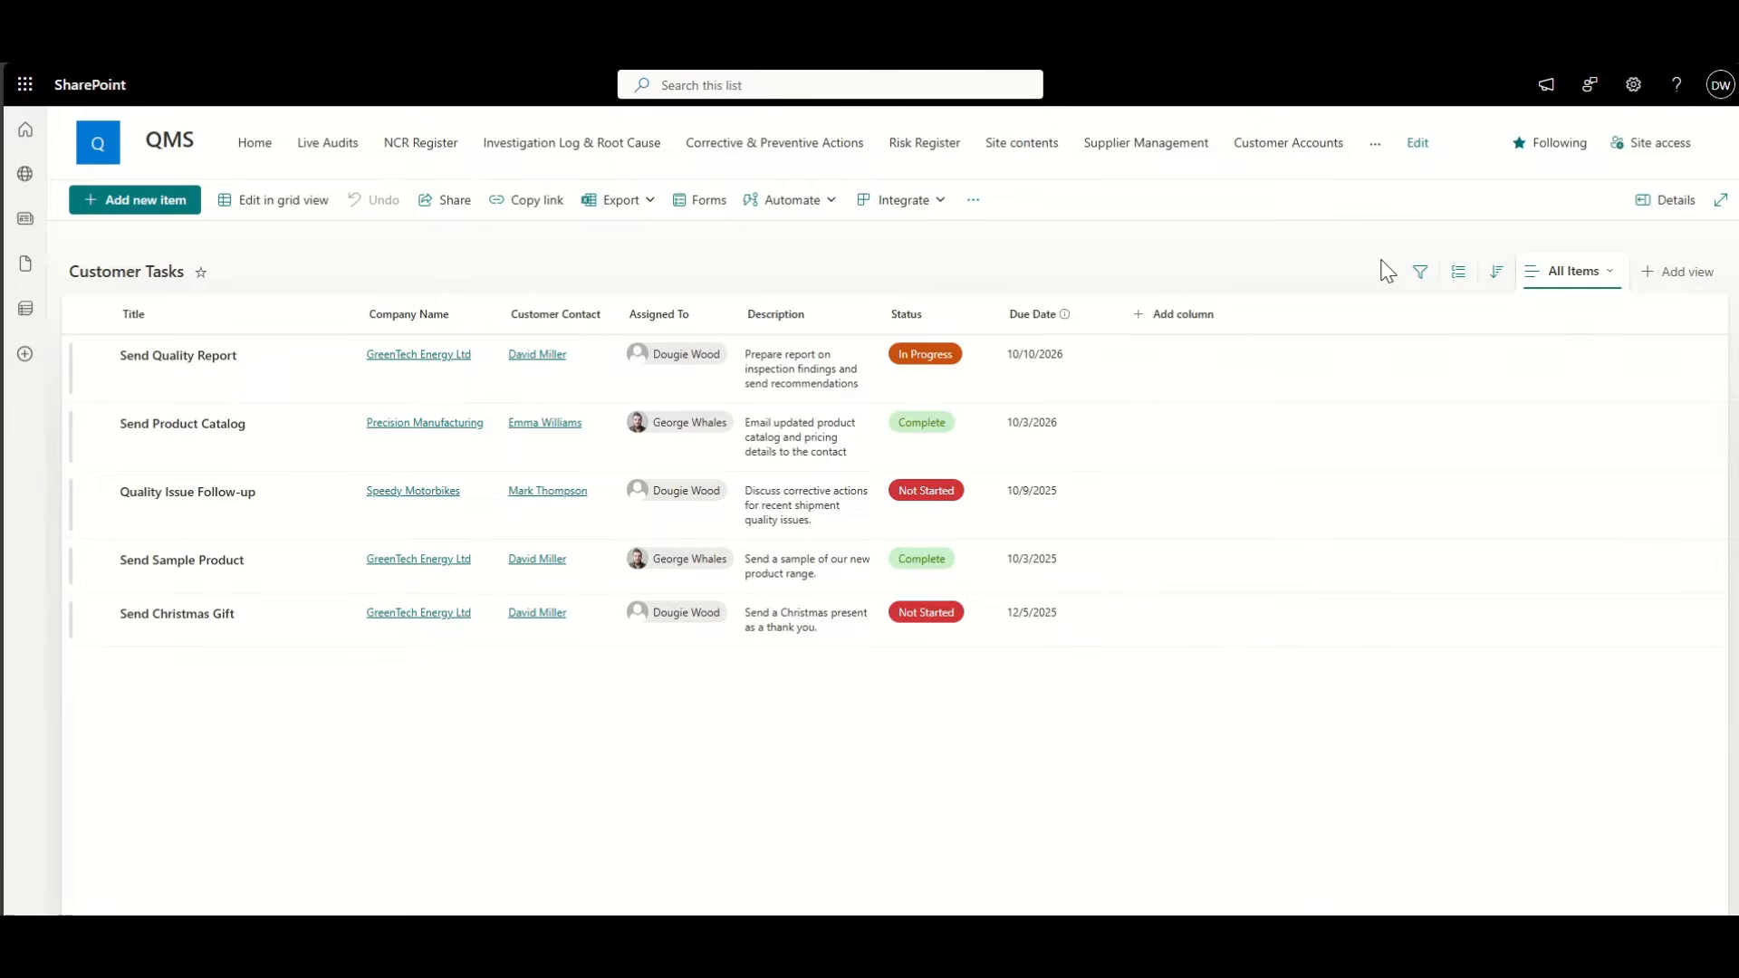
left_click(1033, 152)
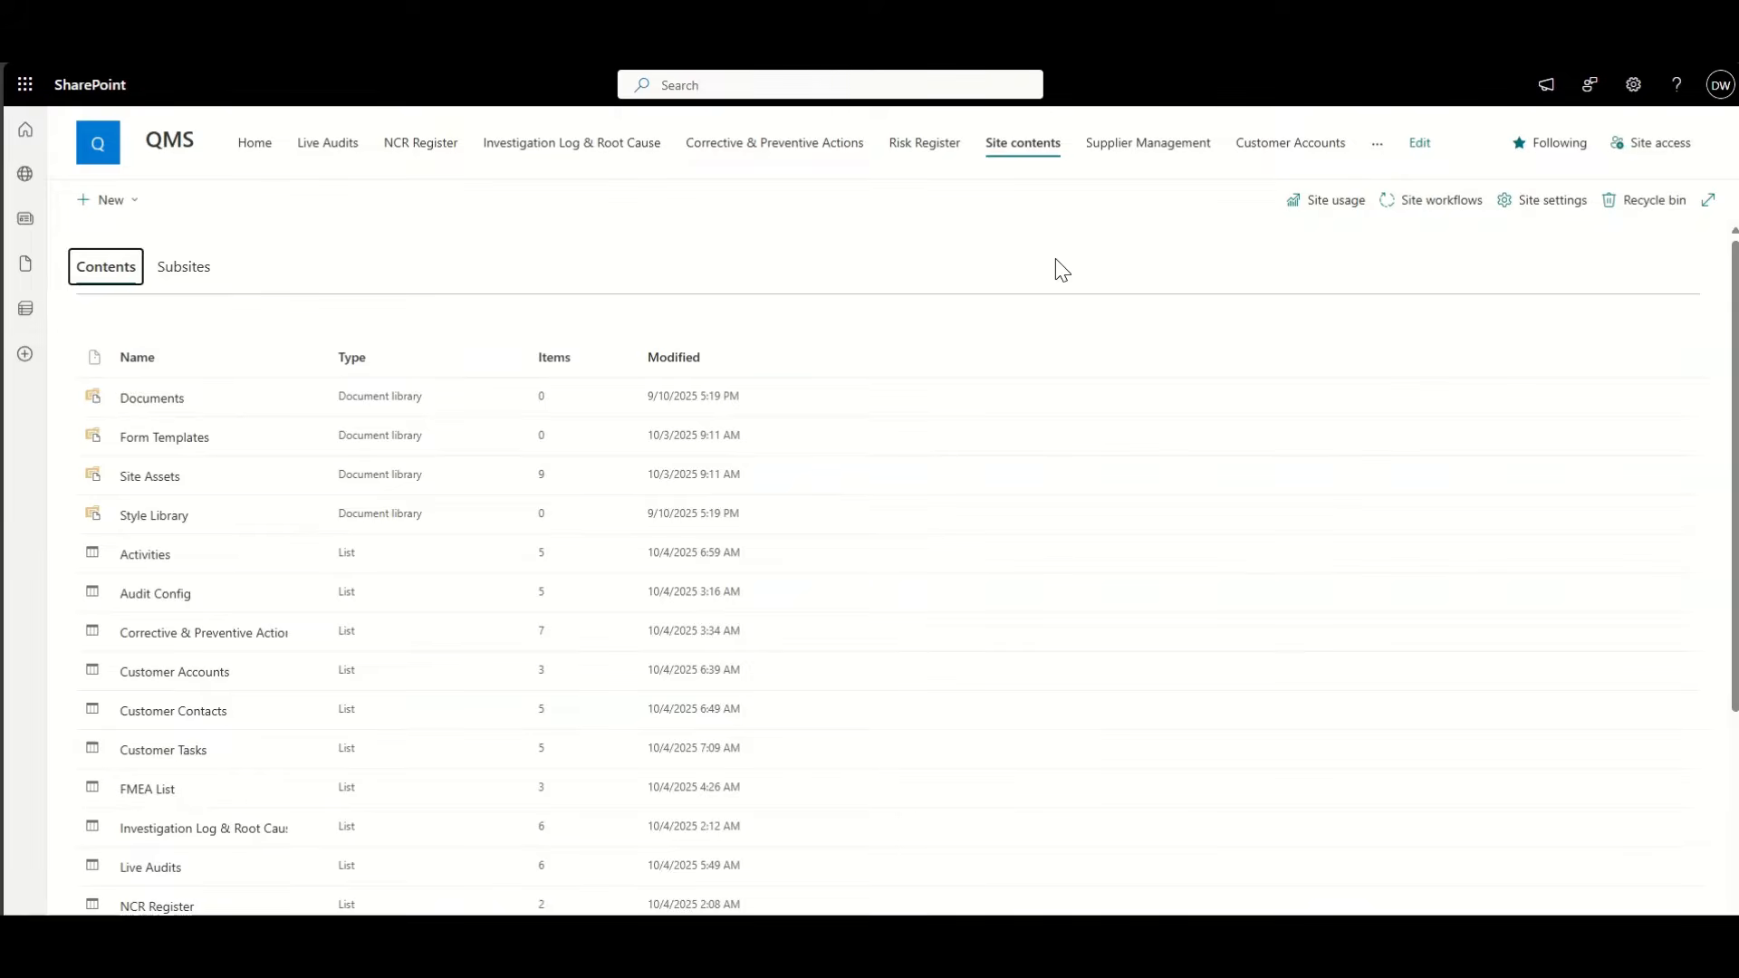
Step: Create a blank list titled 'Products' from the site's New > List options
left_click(136, 198)
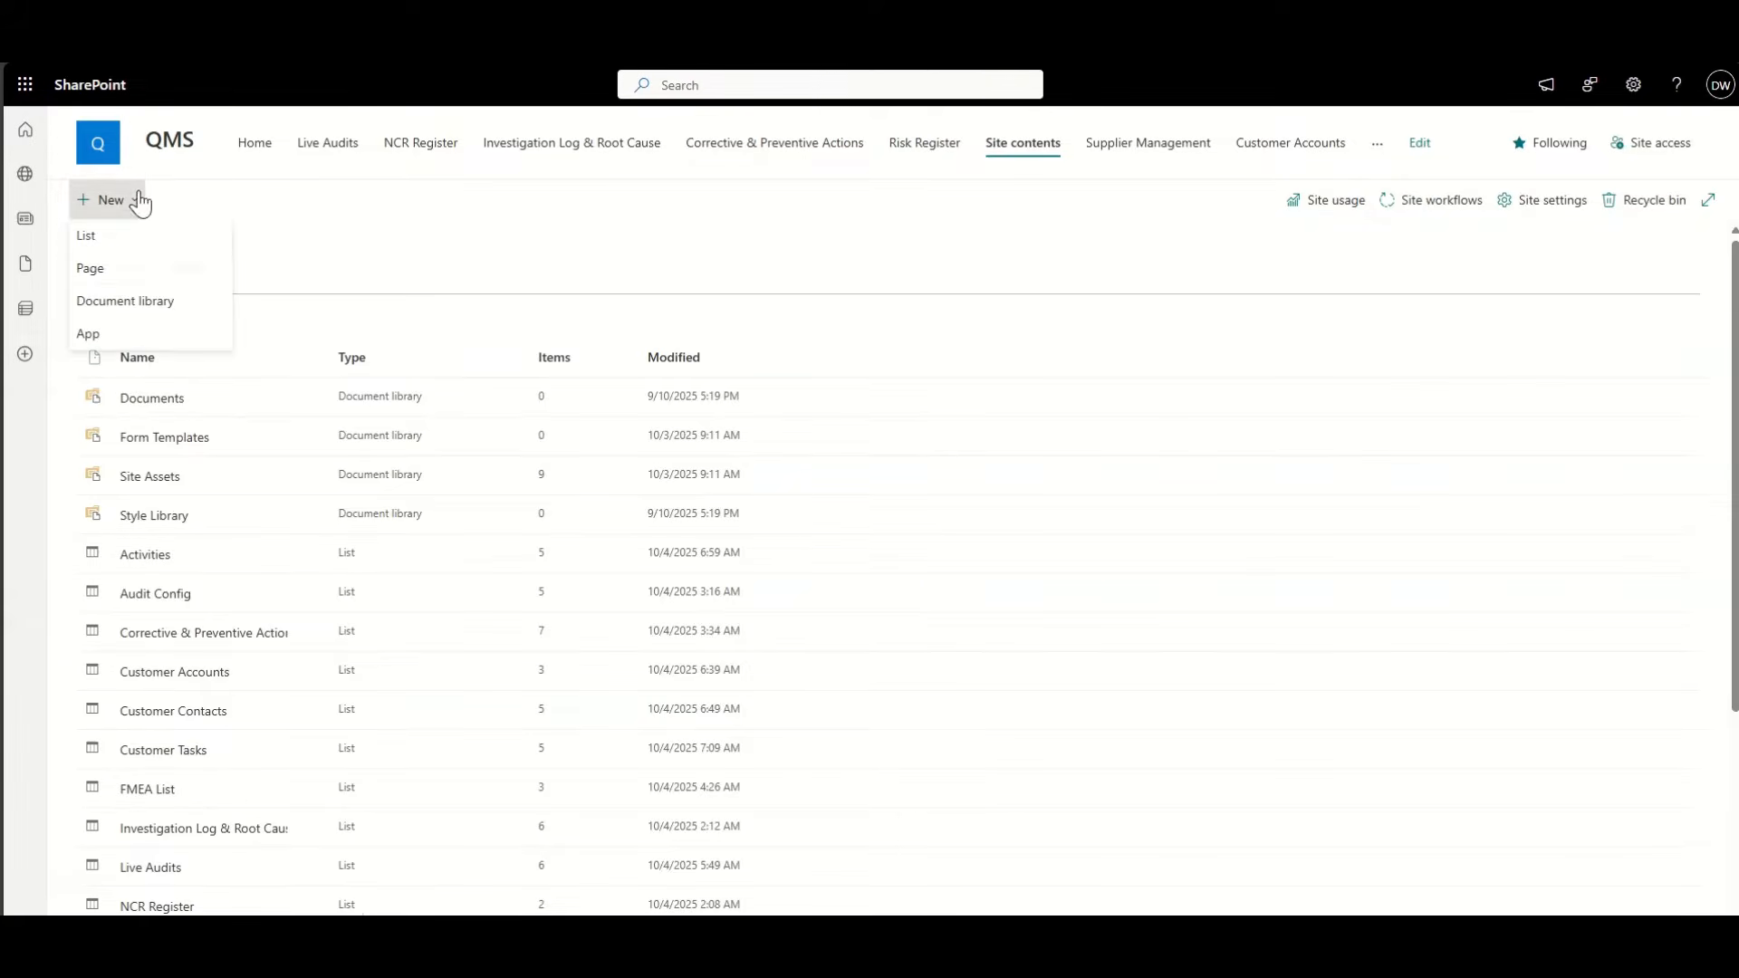
left_click(138, 233)
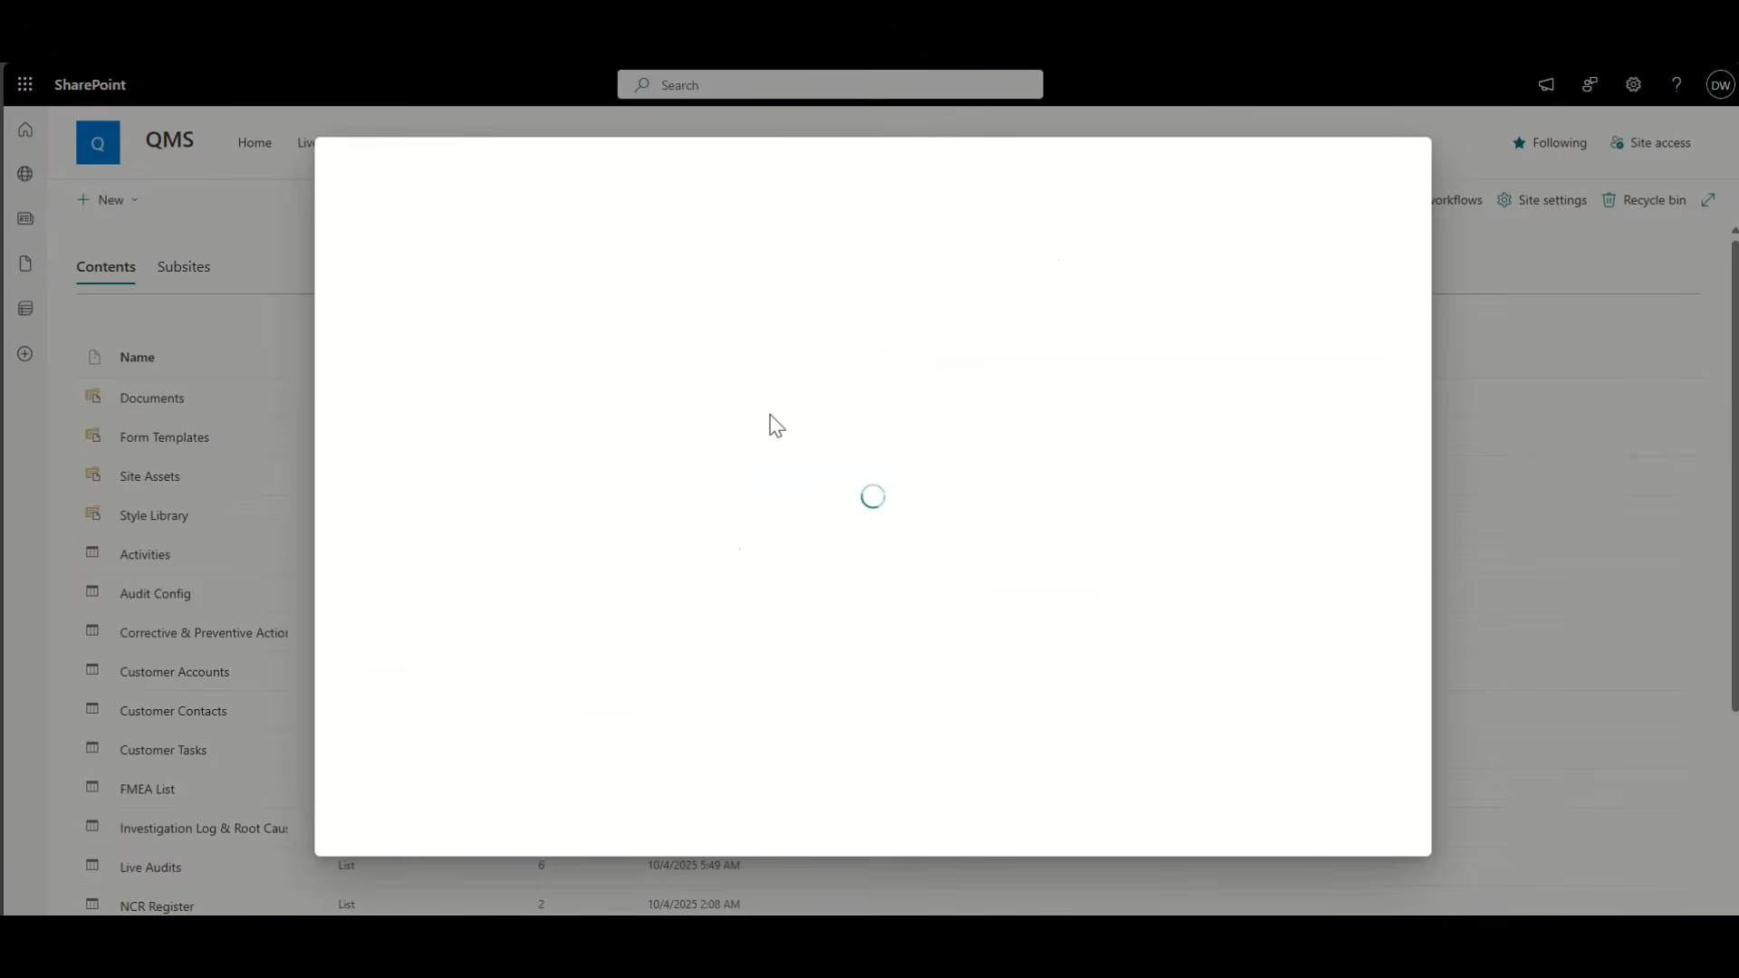
left_click(387, 338)
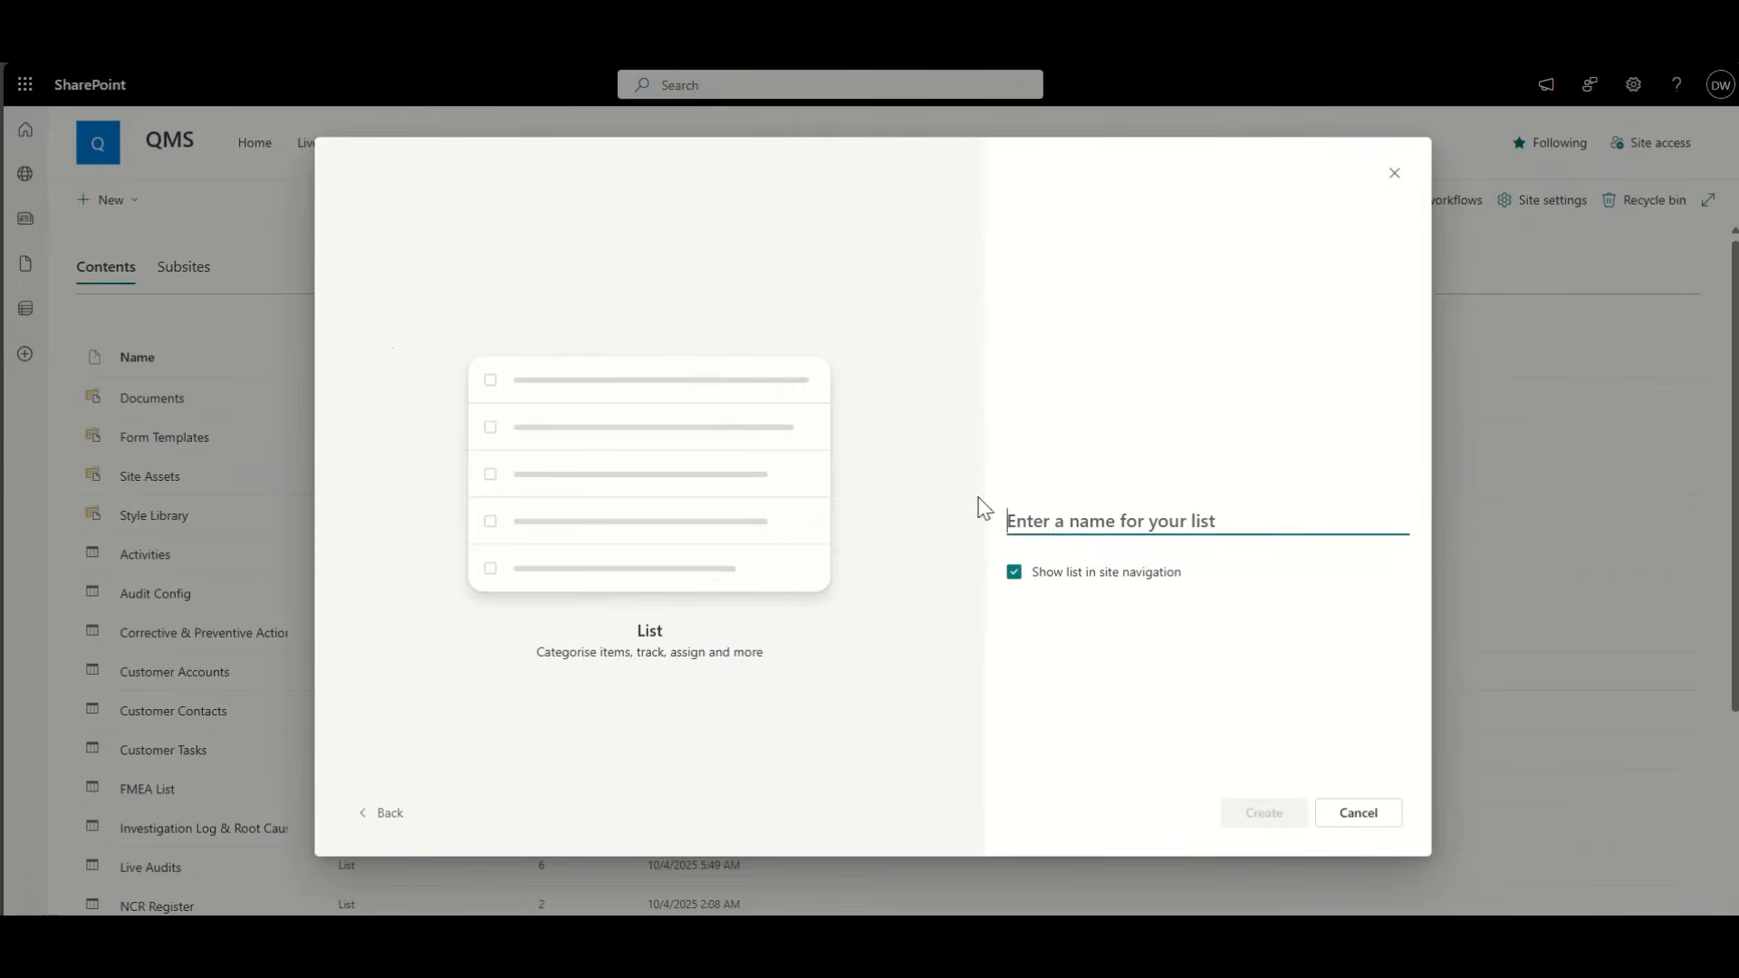
type("Products")
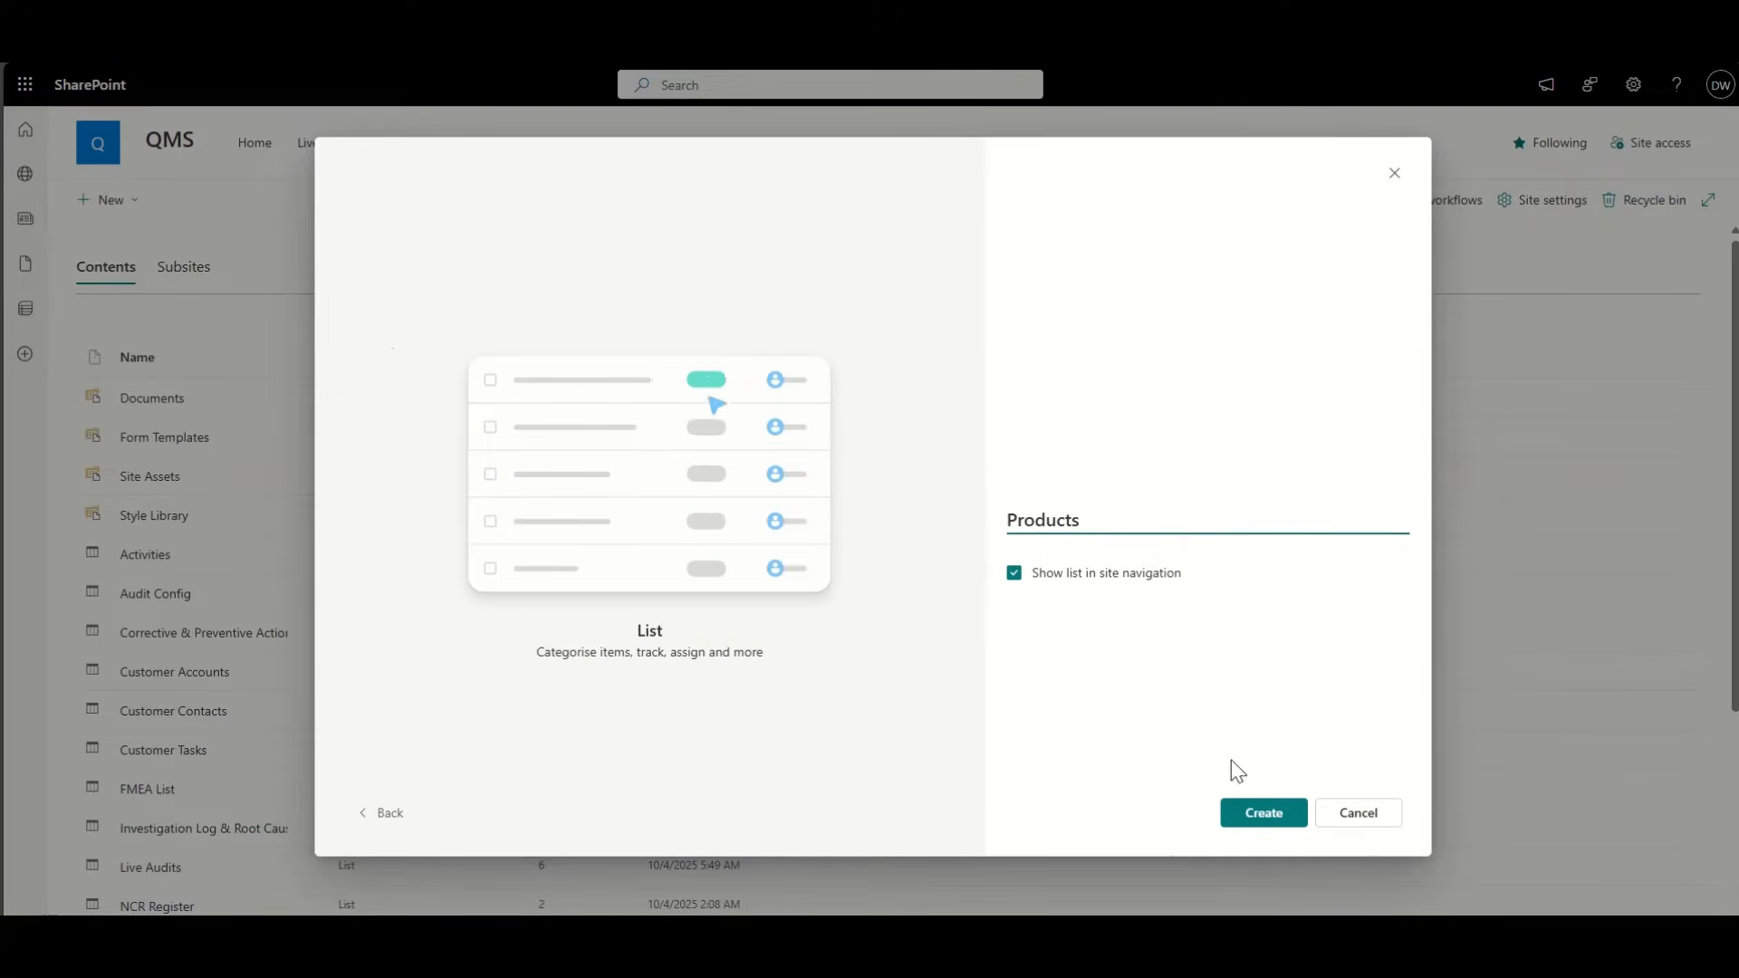
left_click(1262, 814)
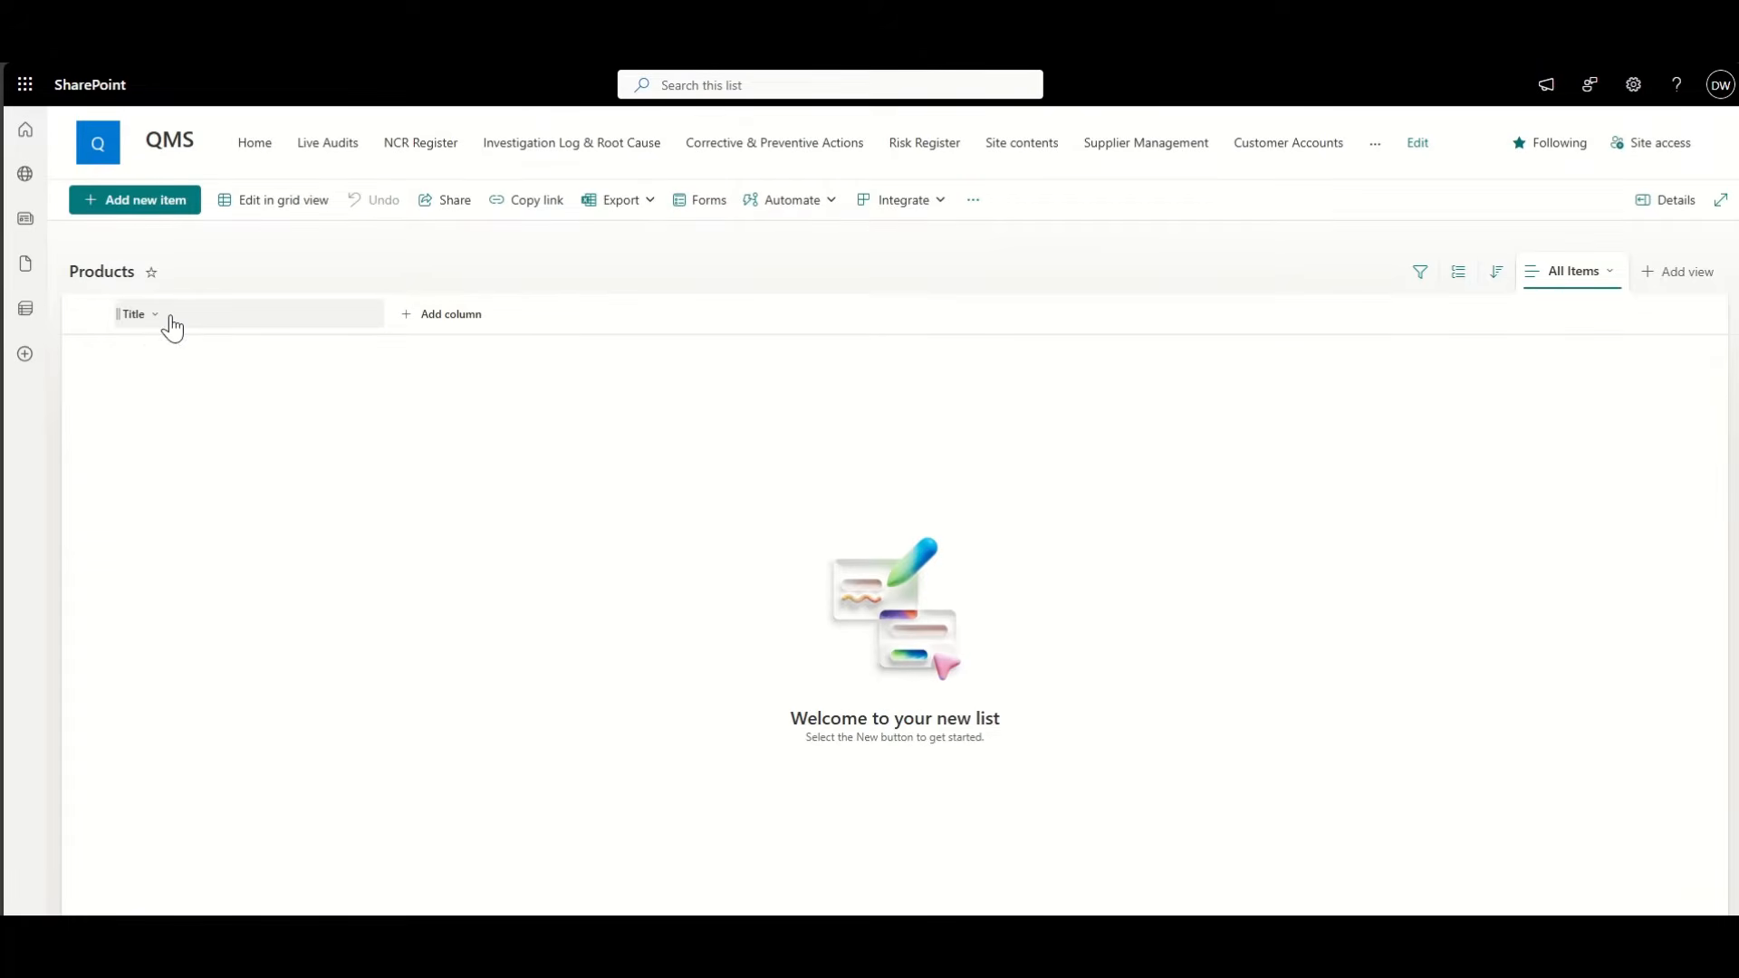
Step: Rename the Title column header to 'Product Name' through its column settings
left_click(171, 318)
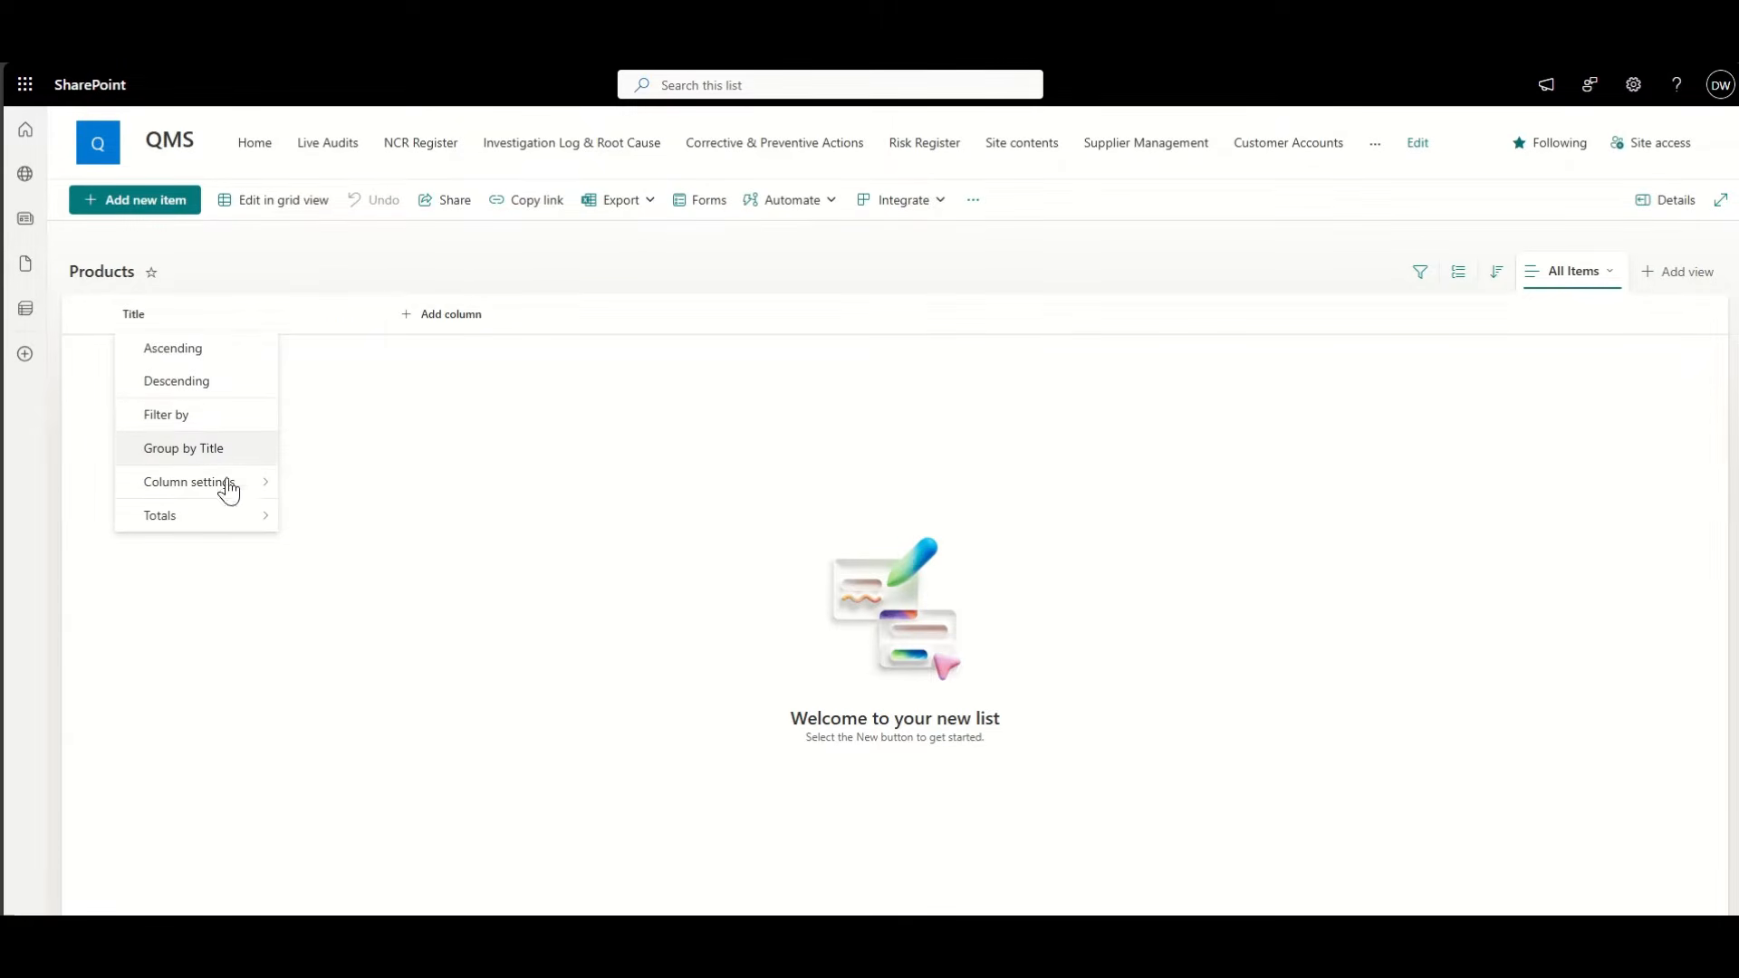
mouse_move(225, 491)
left_click(318, 481)
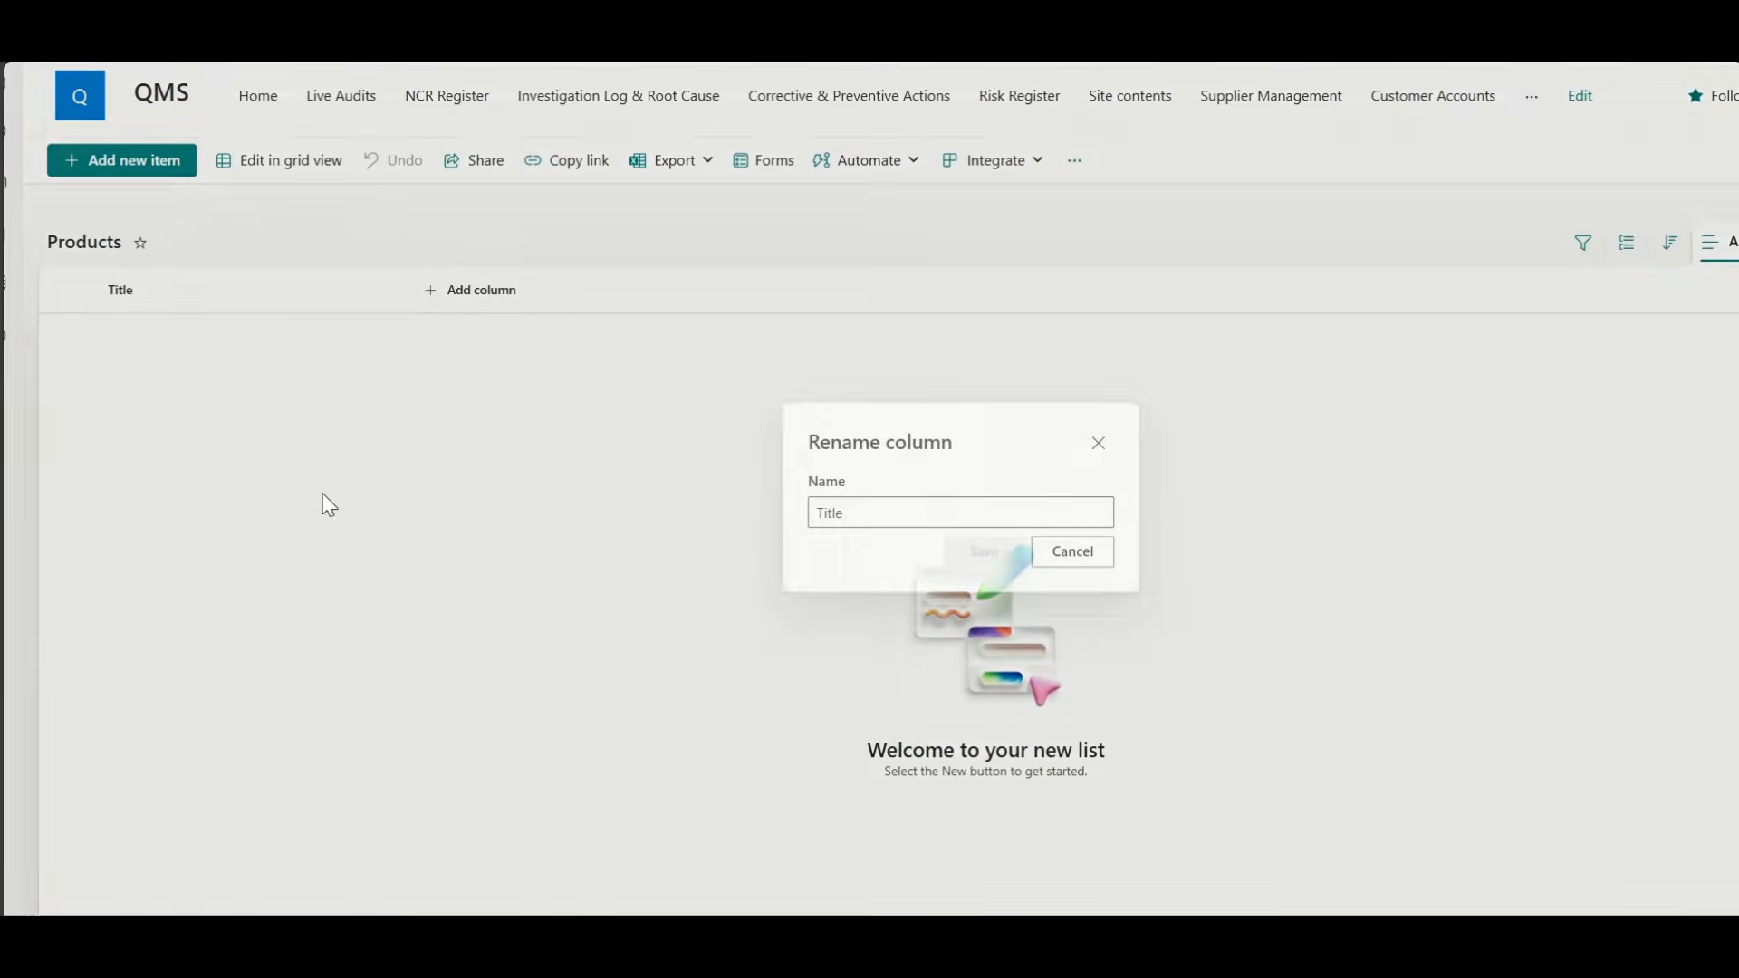
double_click(752, 504)
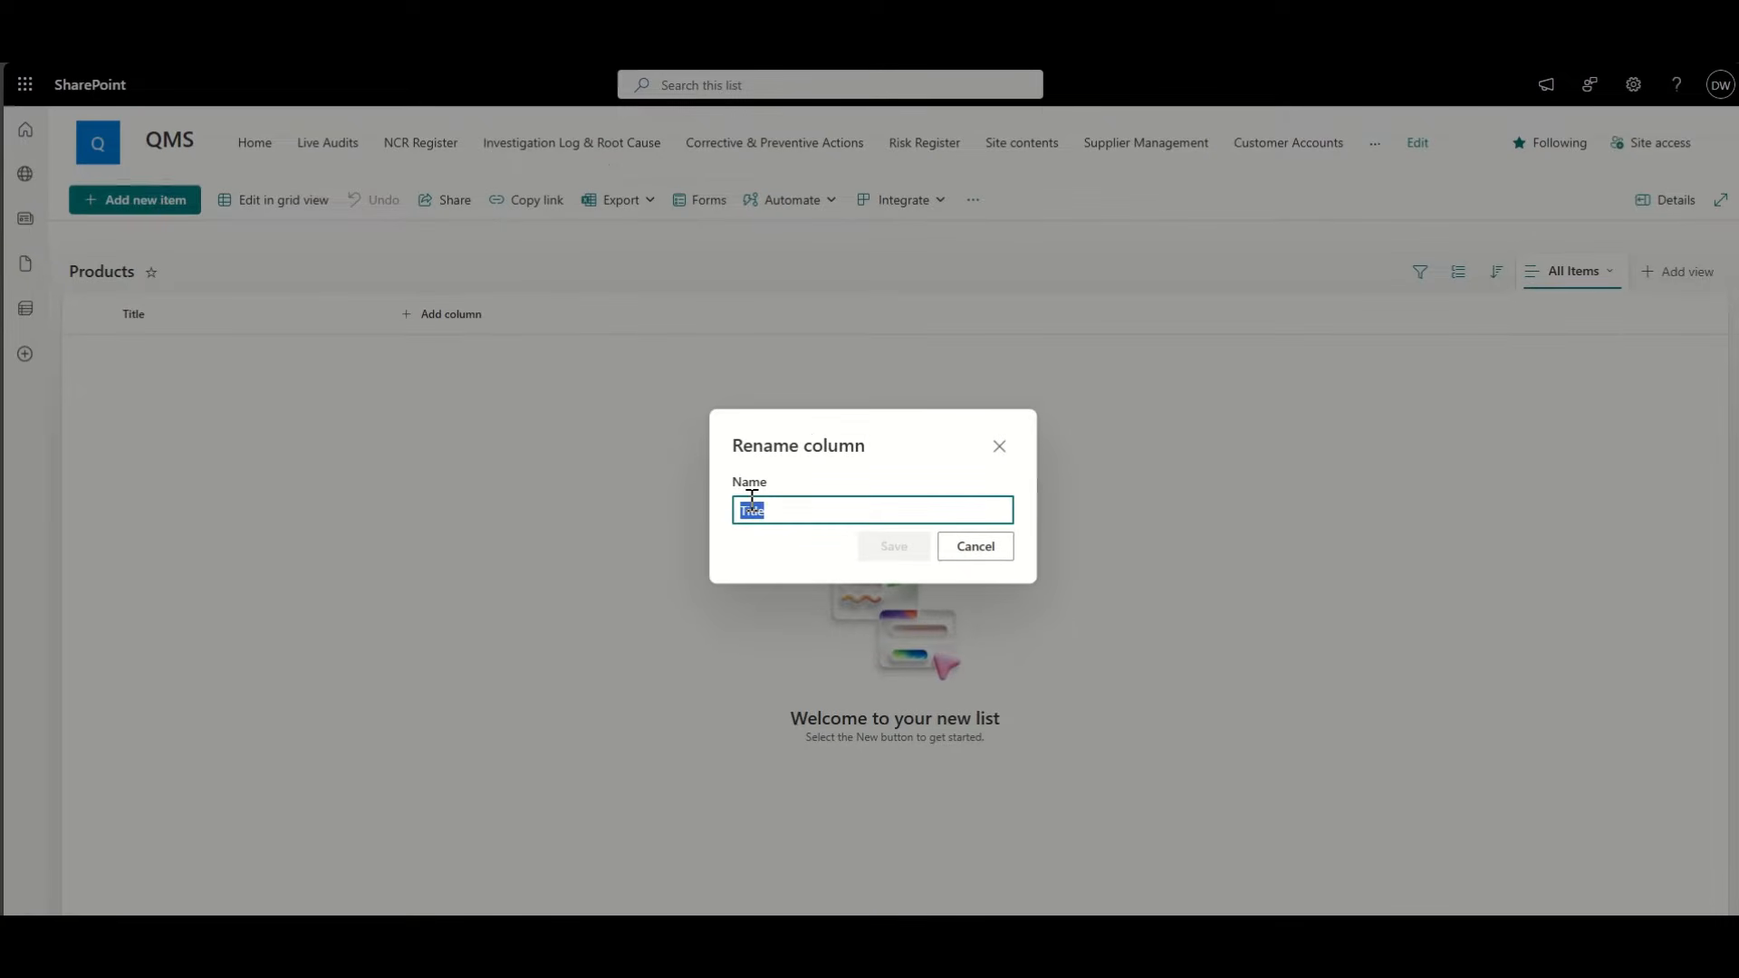
type("Product Name")
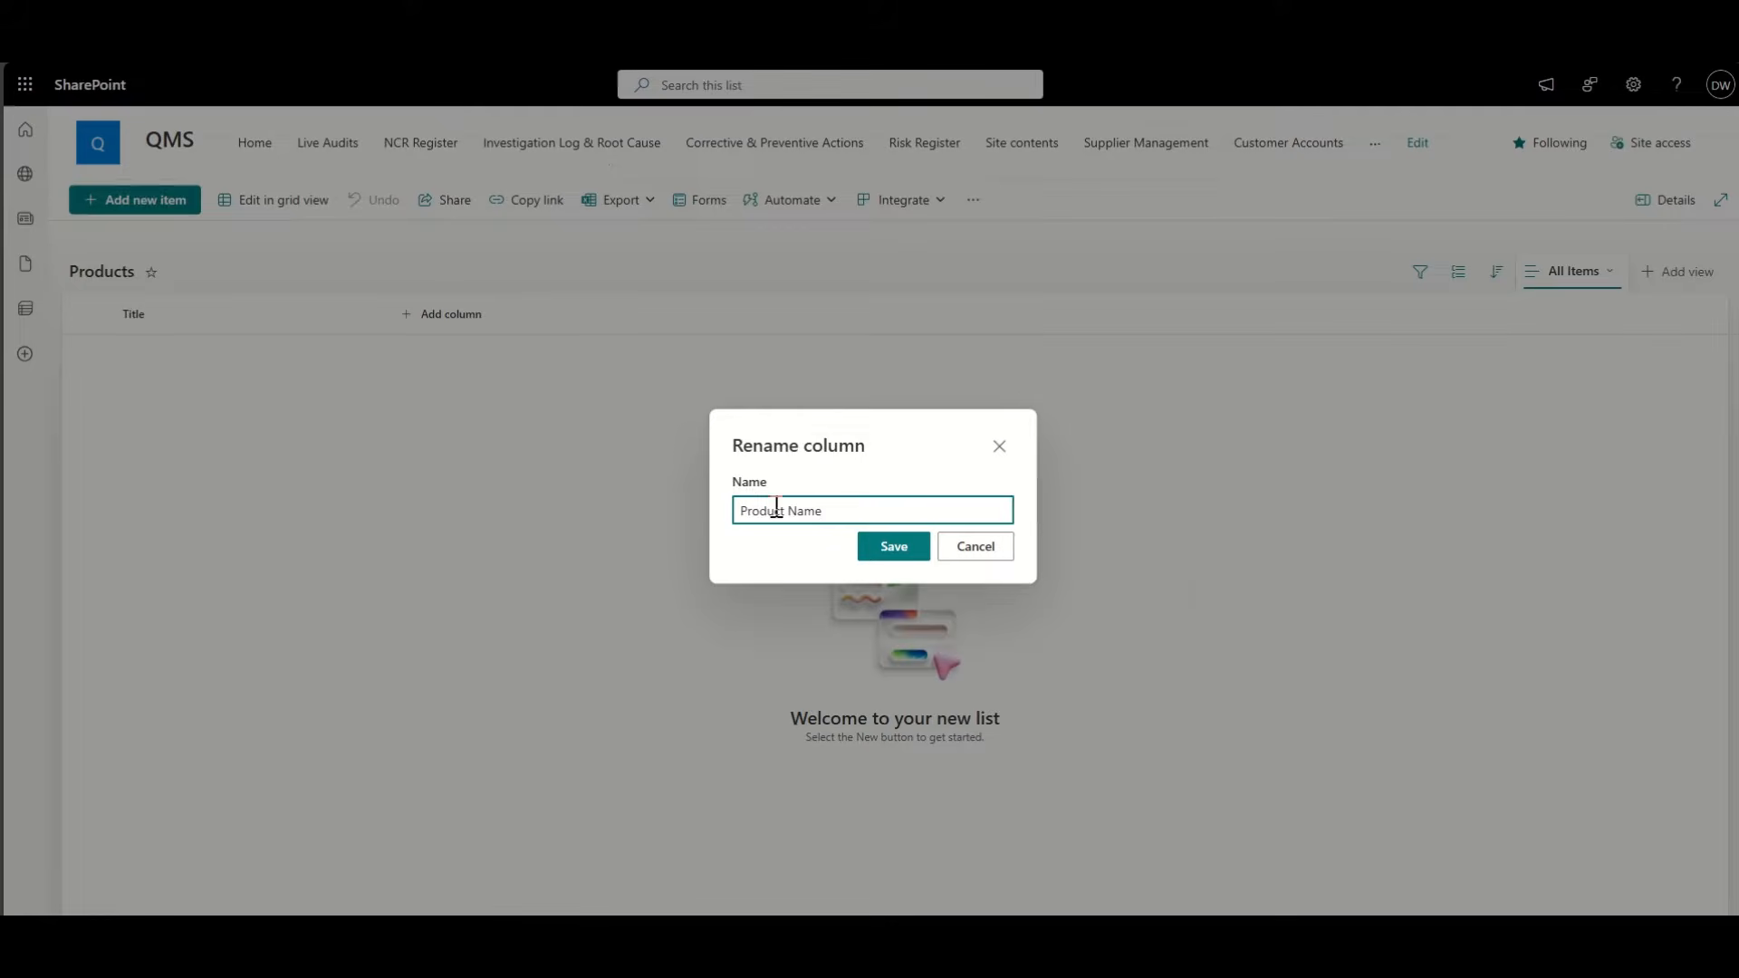
left_click(913, 559)
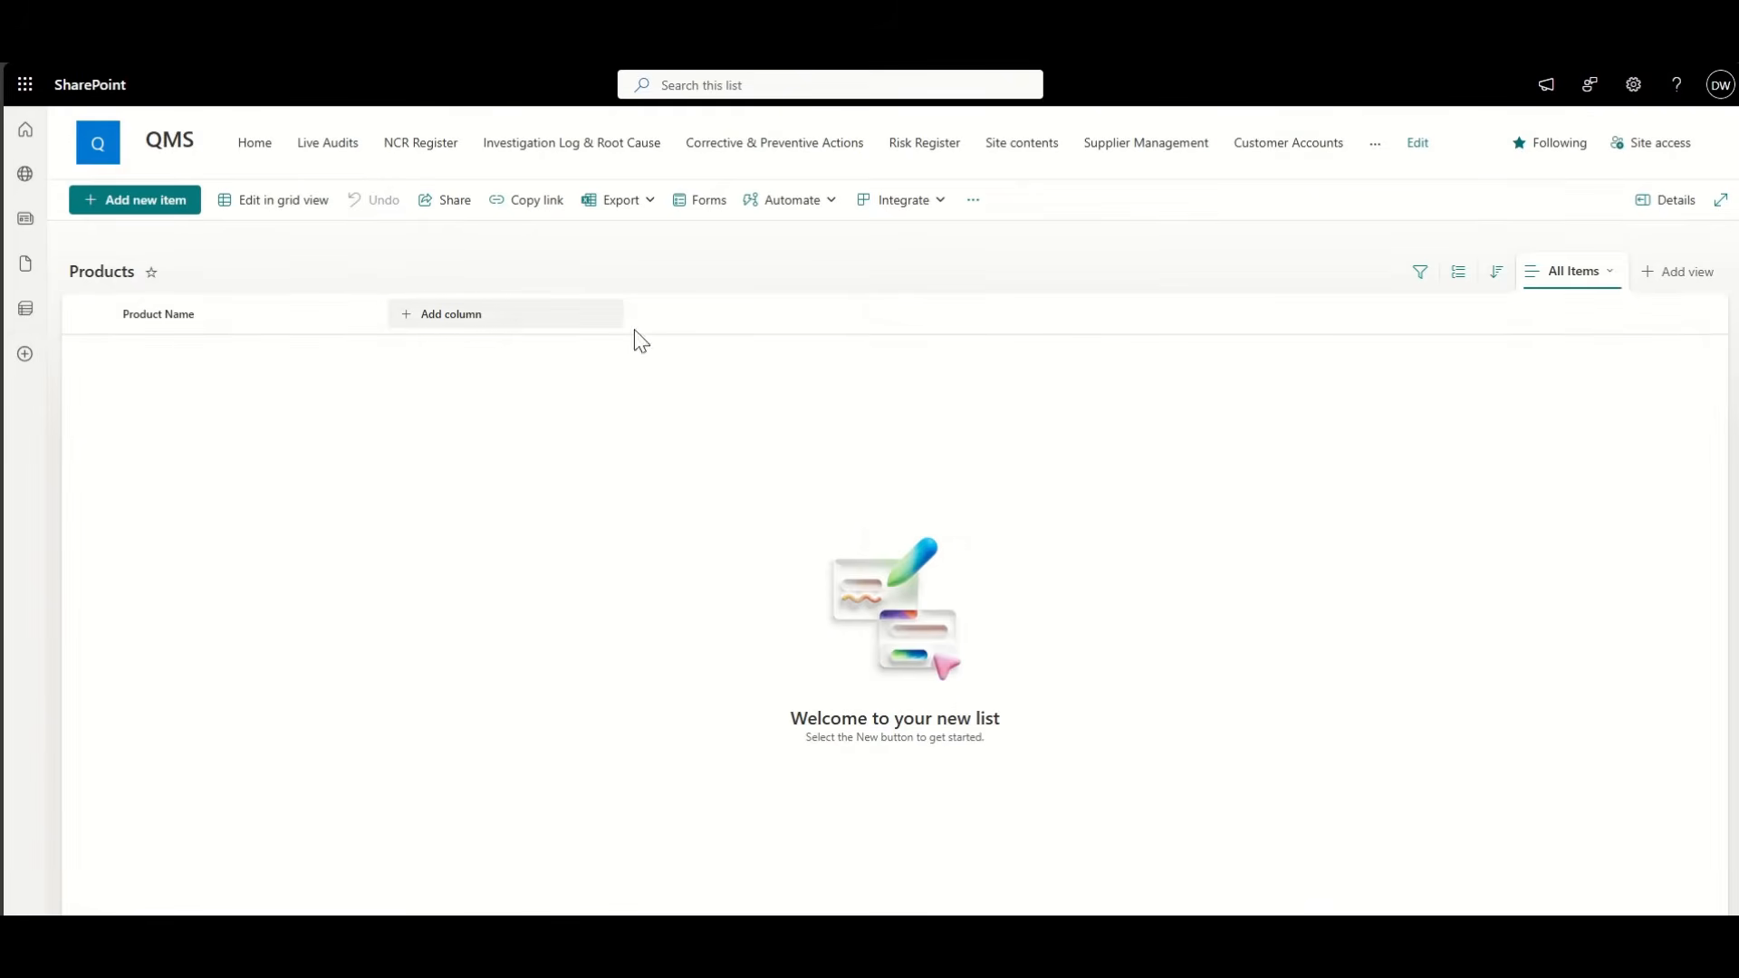
Step: Edit the All Items view to display the ID column at position 1, before Product Name
left_click(1602, 275)
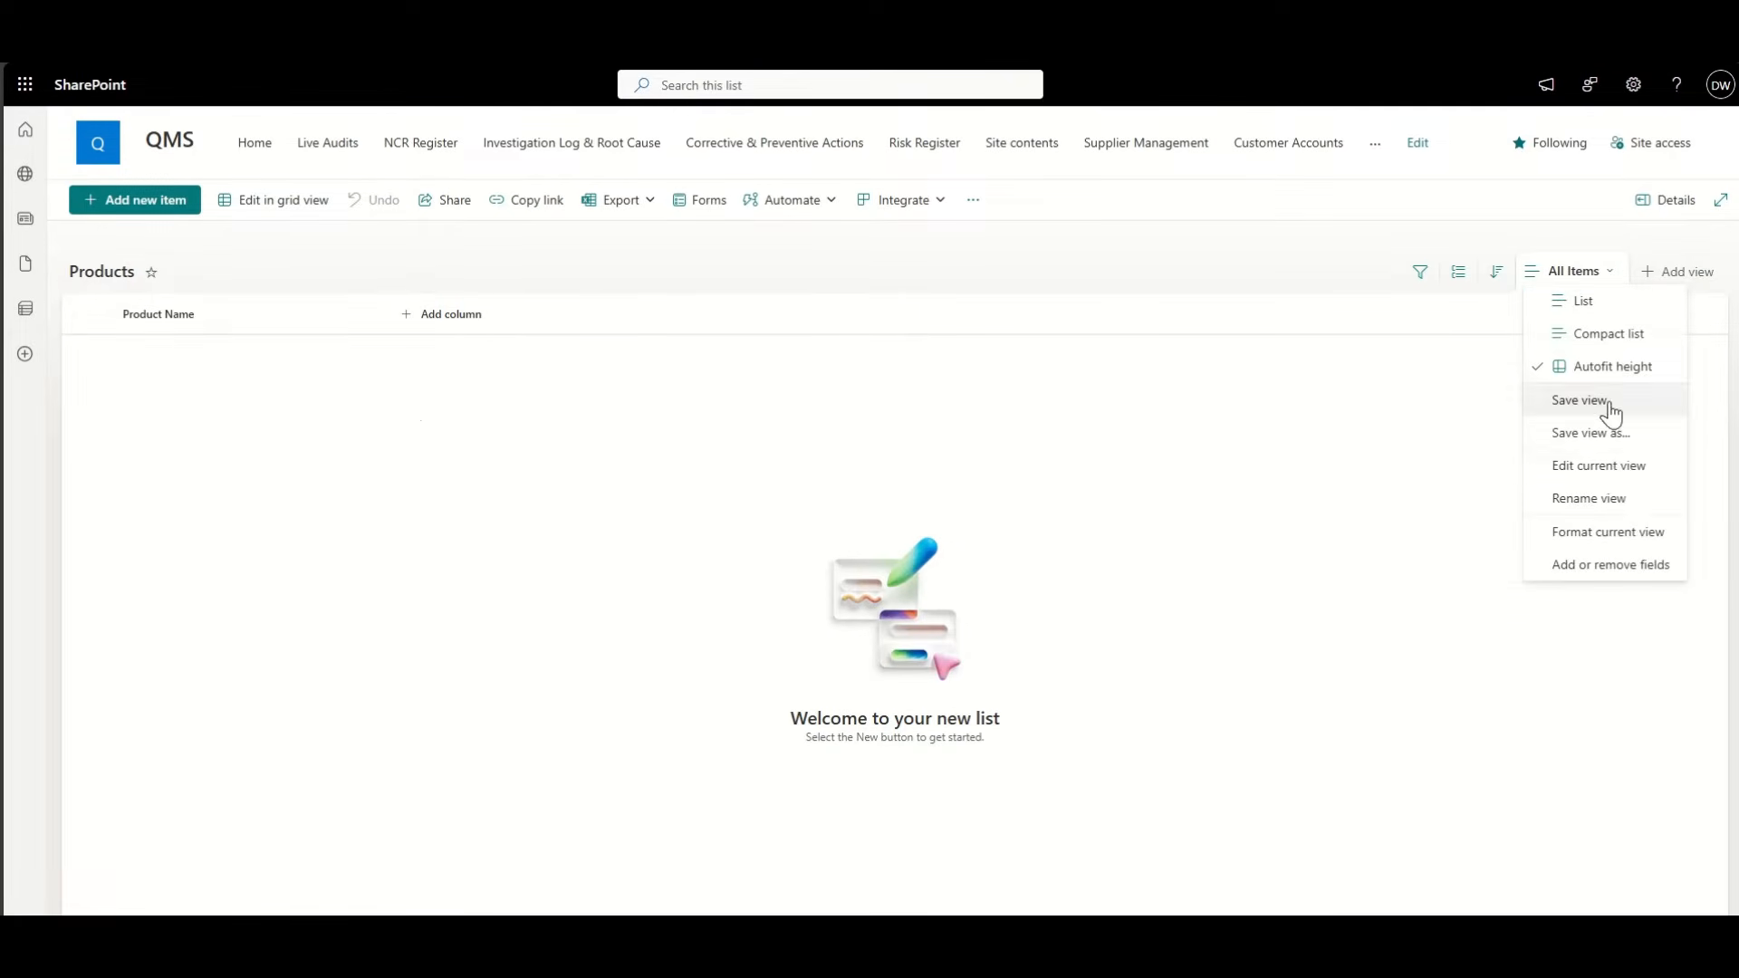
left_click(1599, 465)
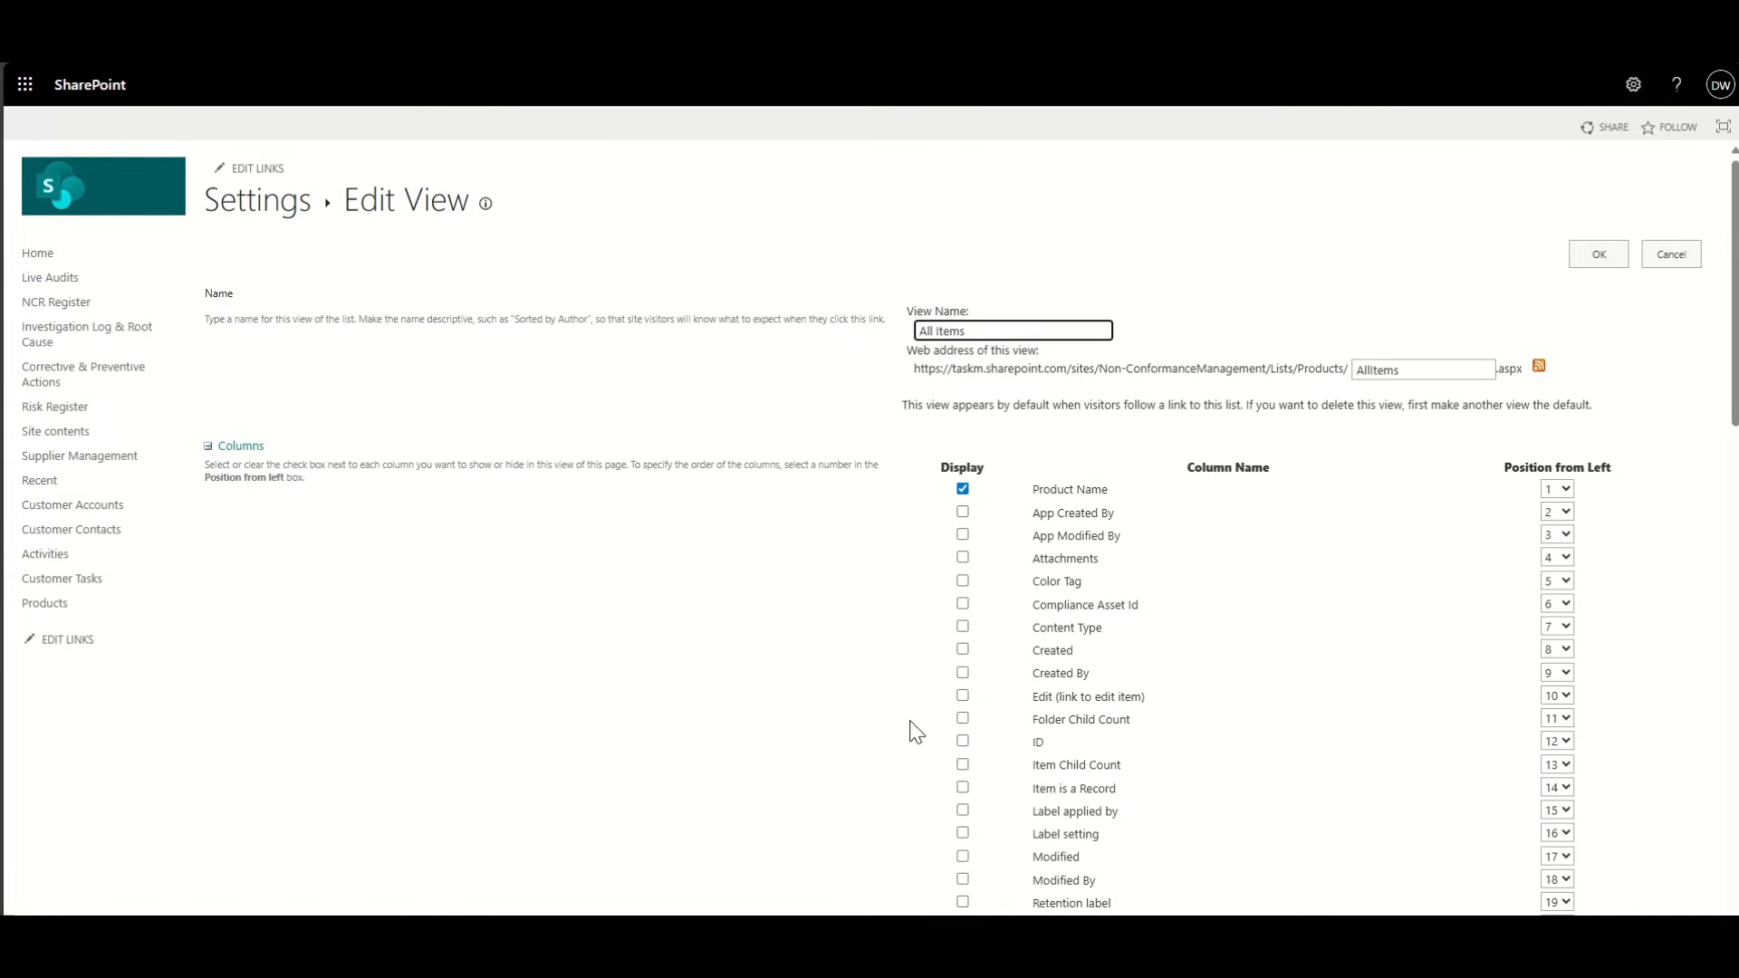
left_click(962, 740)
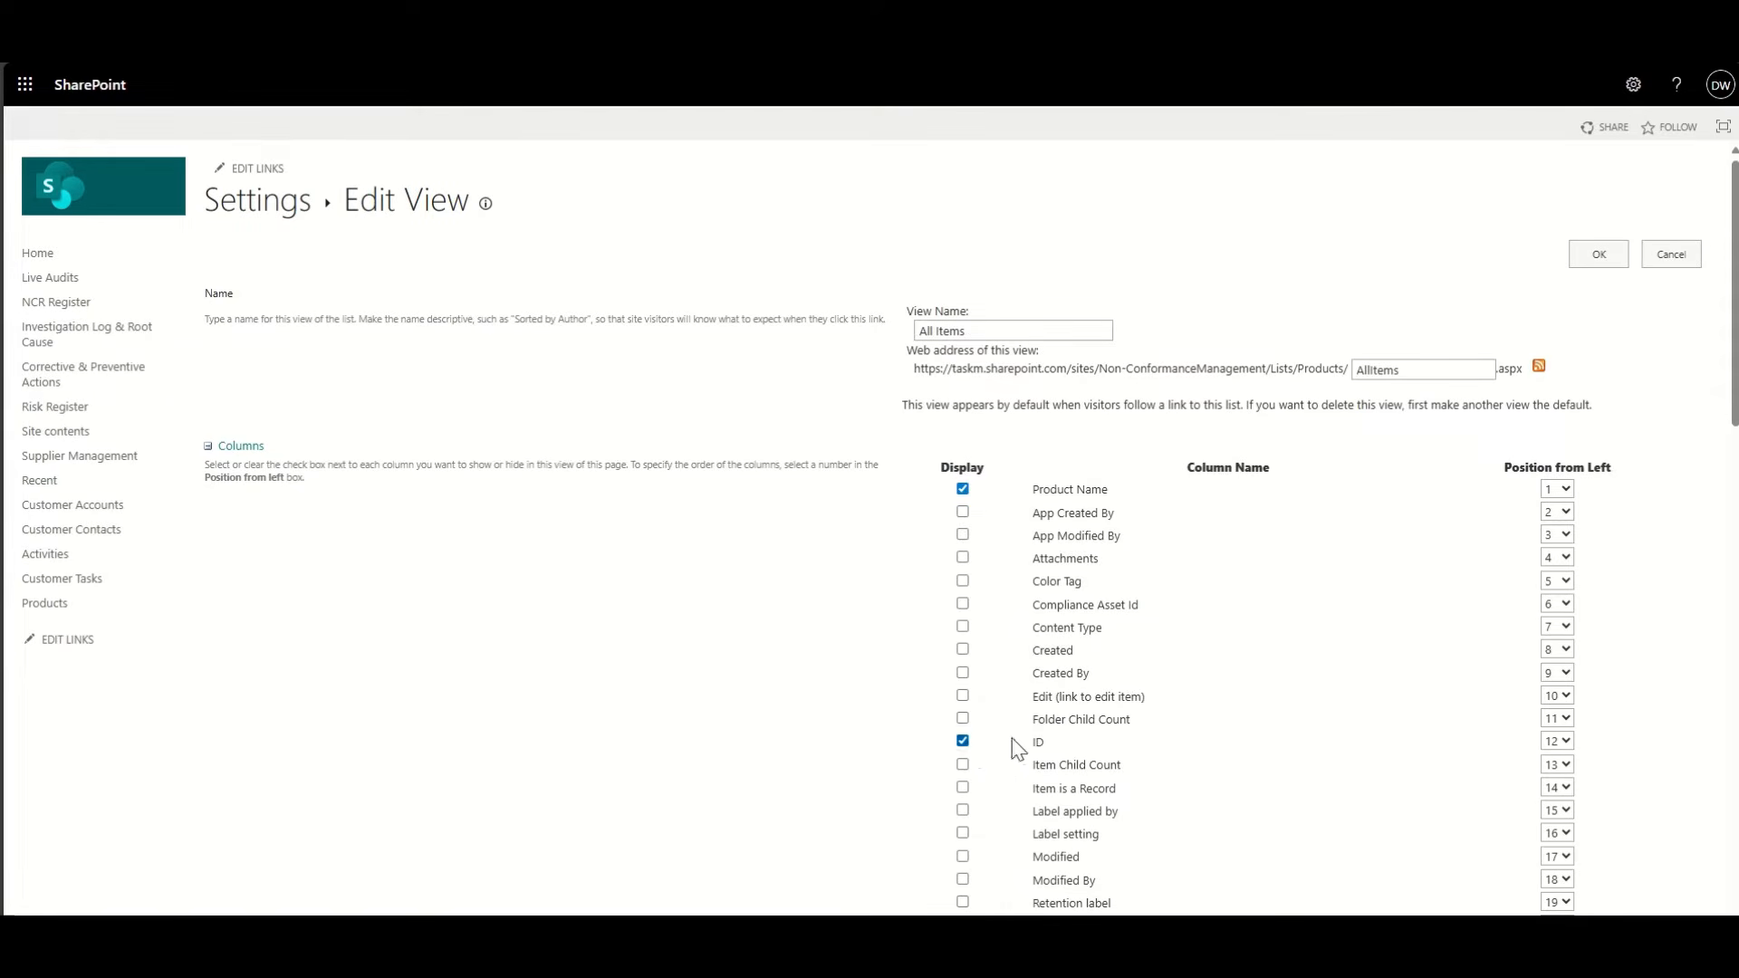
left_click(1557, 741)
left_click(1545, 280)
left_click(1599, 254)
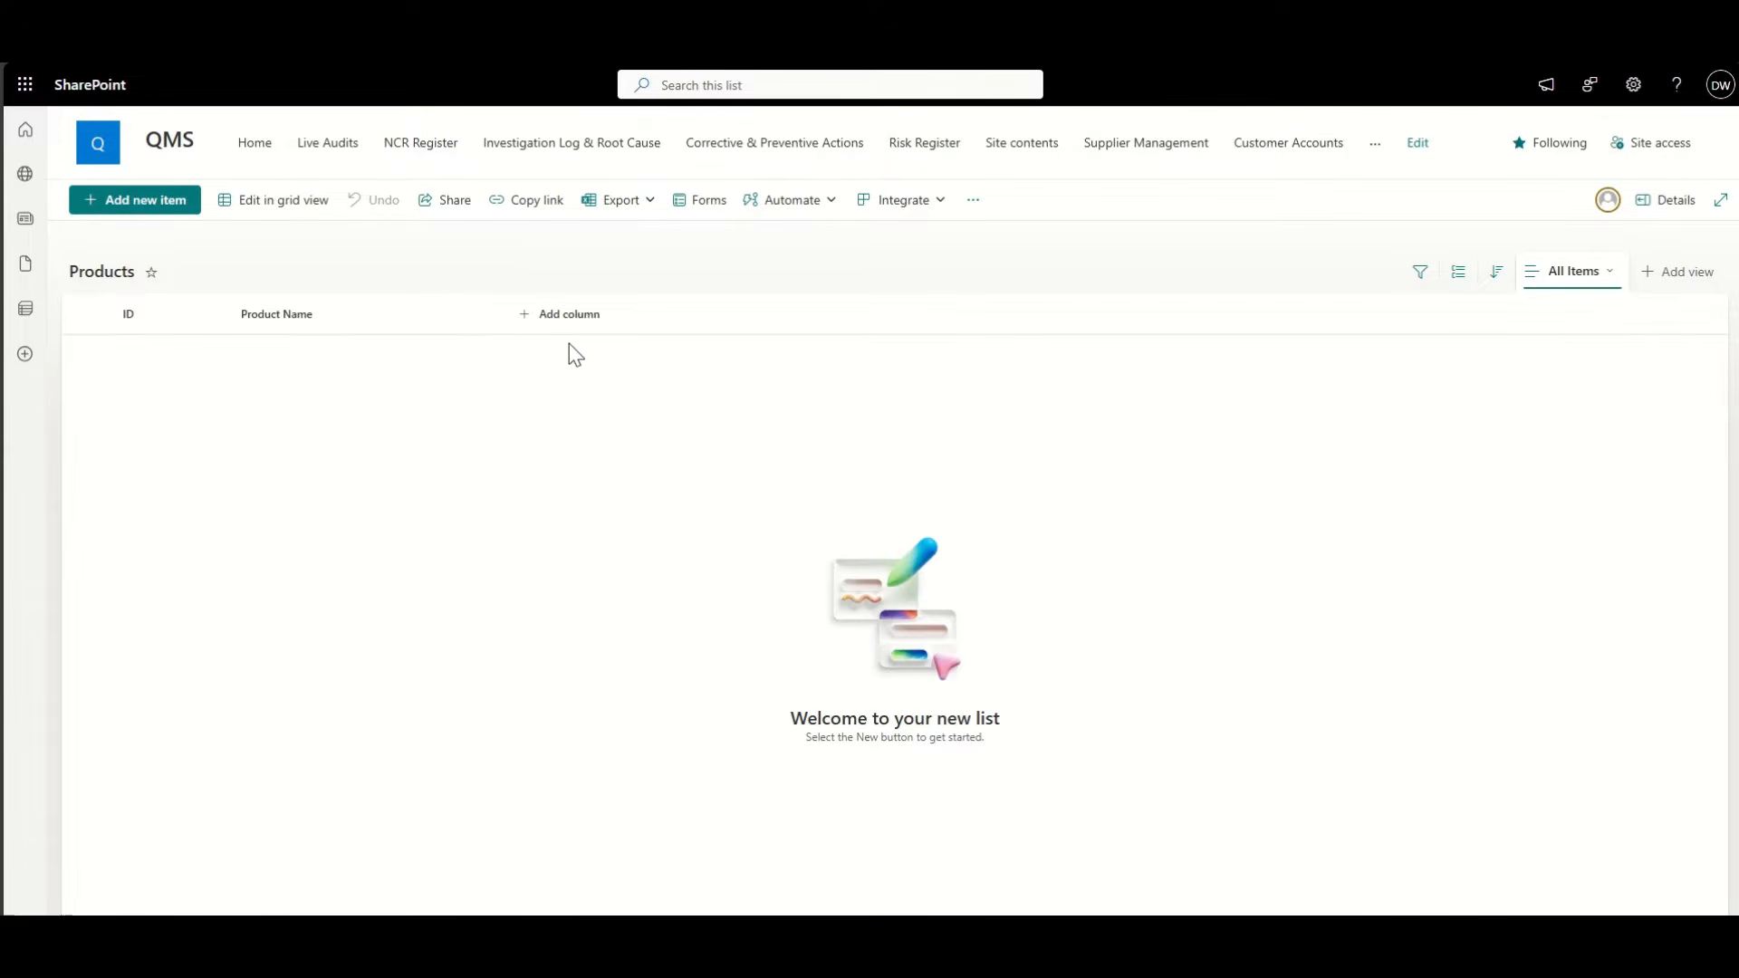
Step: Create a Category choice column with the choices Raw Material, Component and Service
left_click(571, 315)
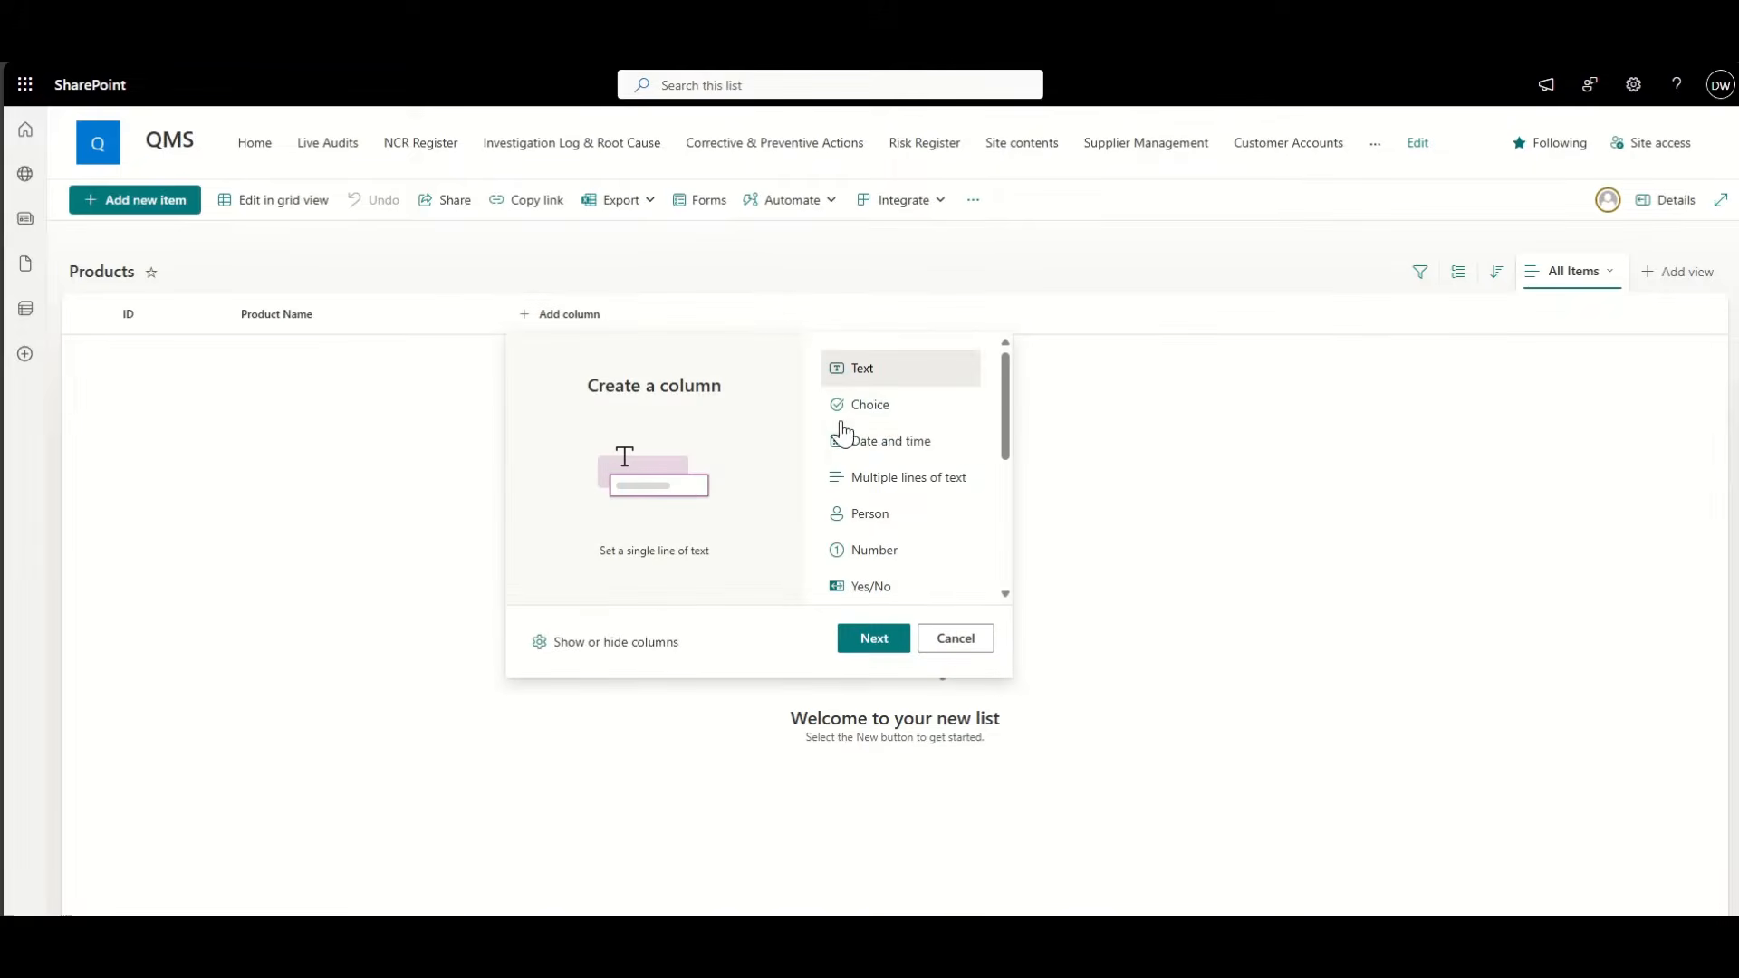
left_click(920, 417)
left_click(873, 639)
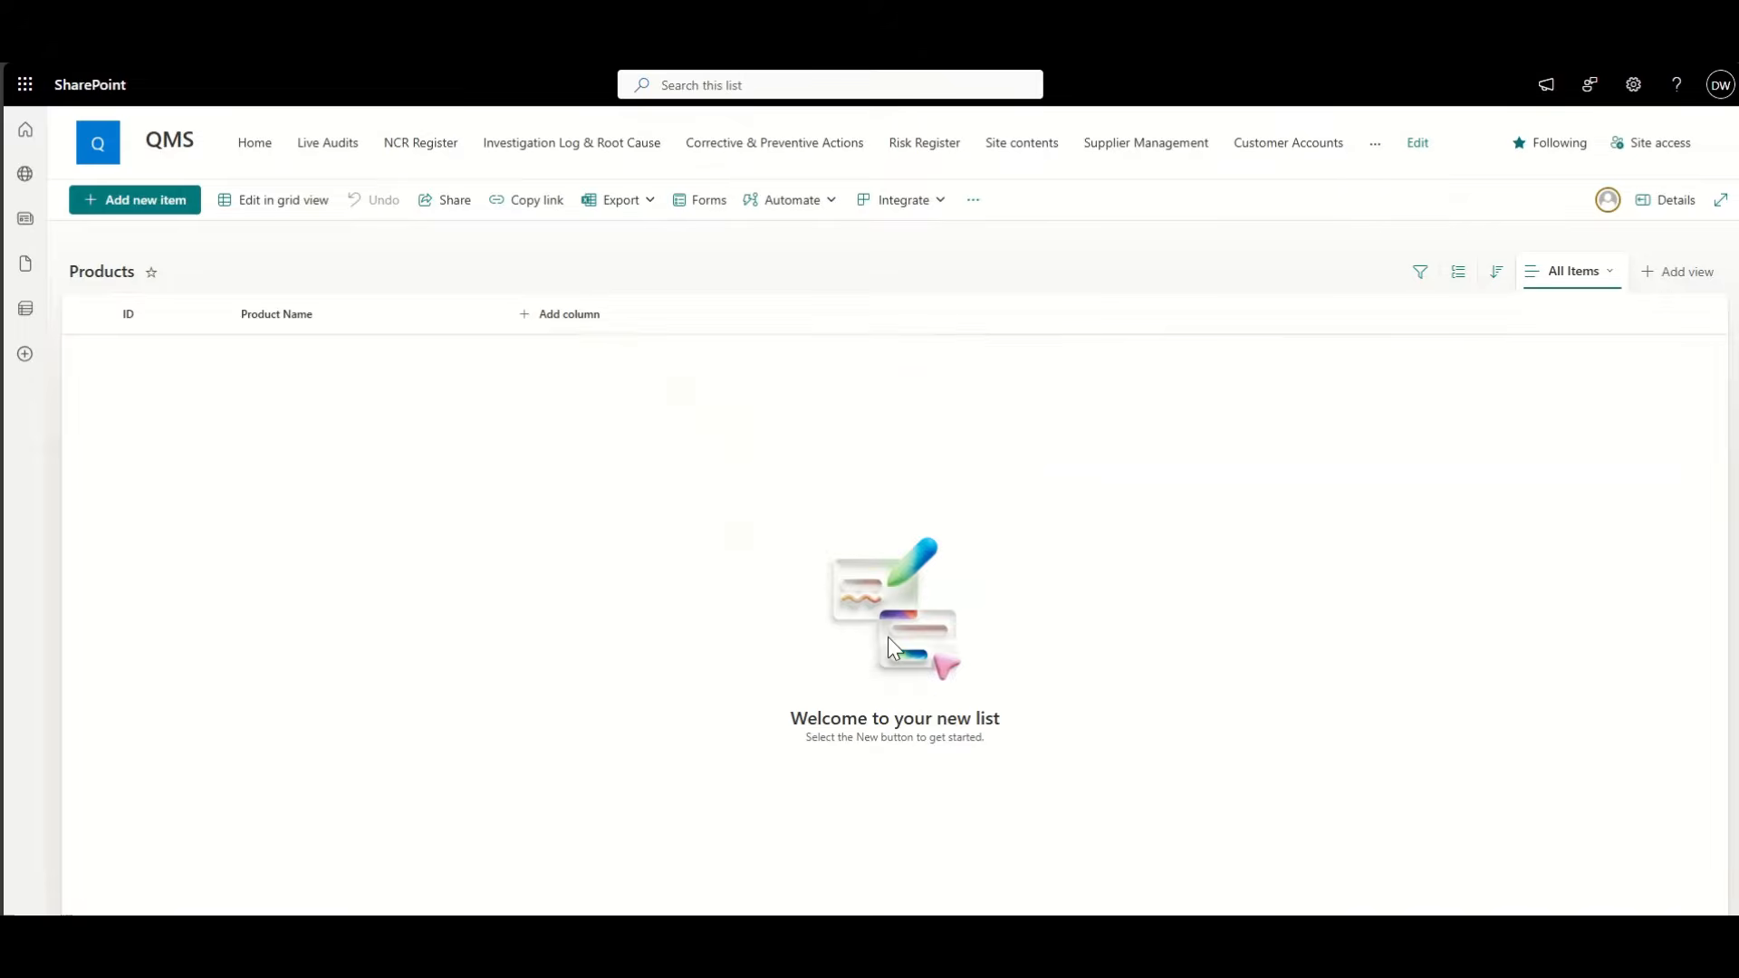
left_click(1523, 174)
type("Category")
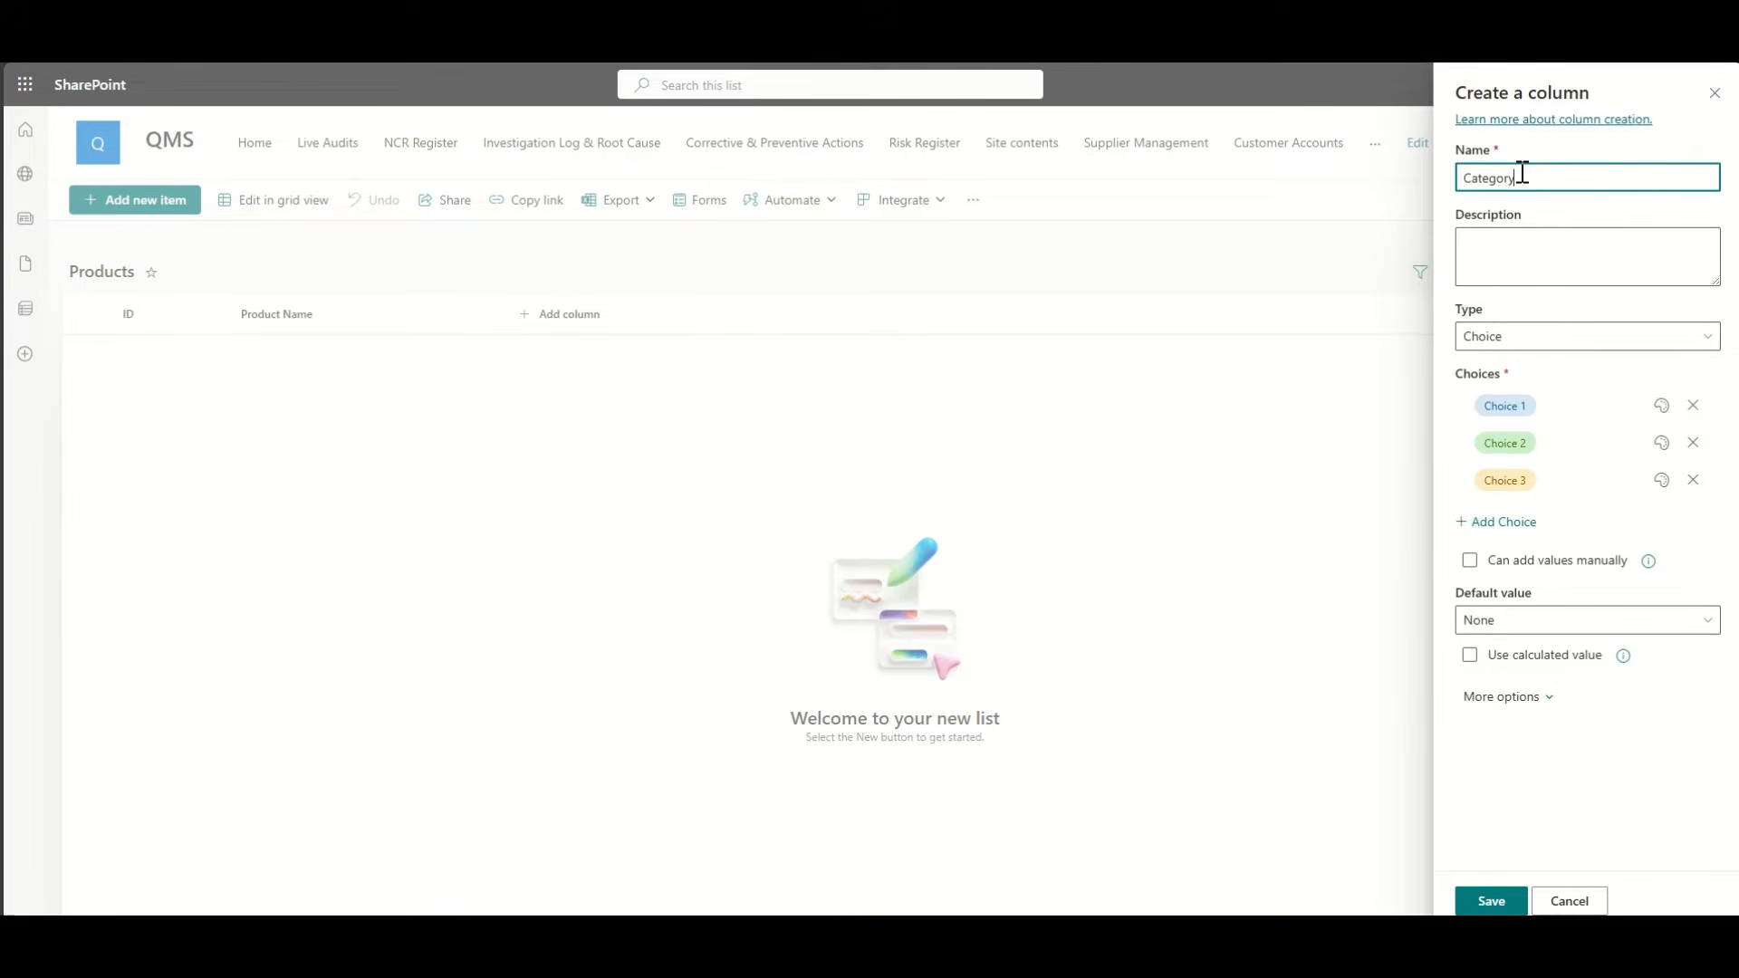
left_click(1561, 405)
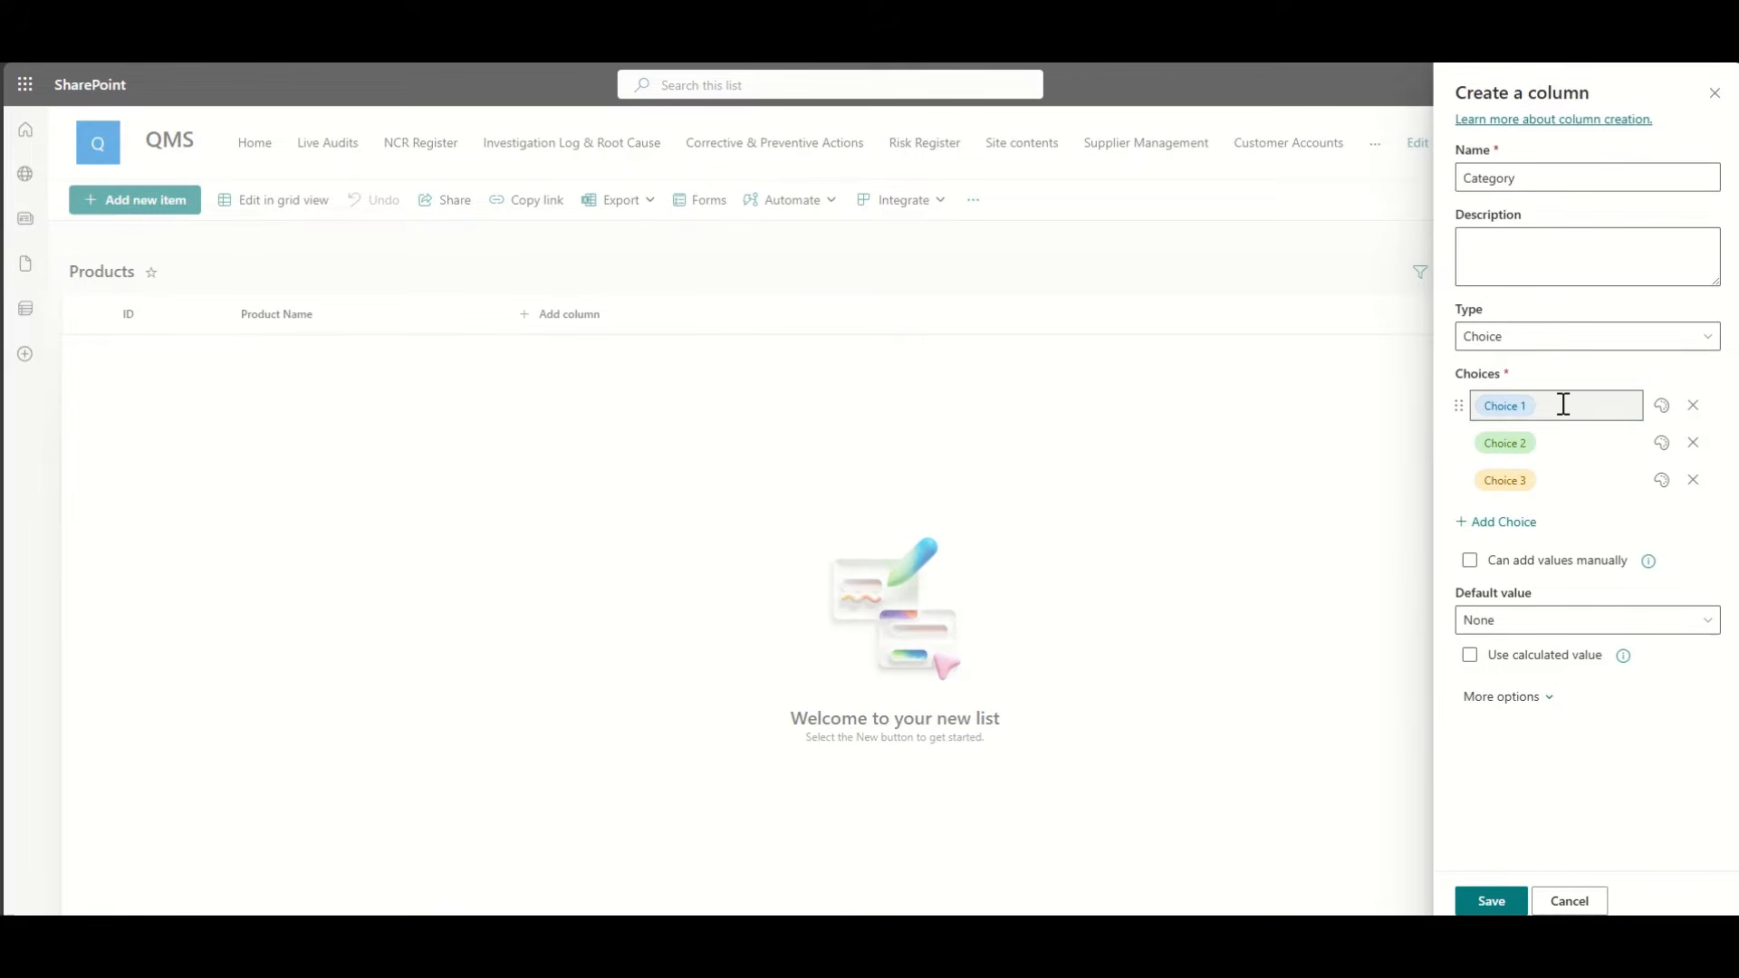
type("Raw Material")
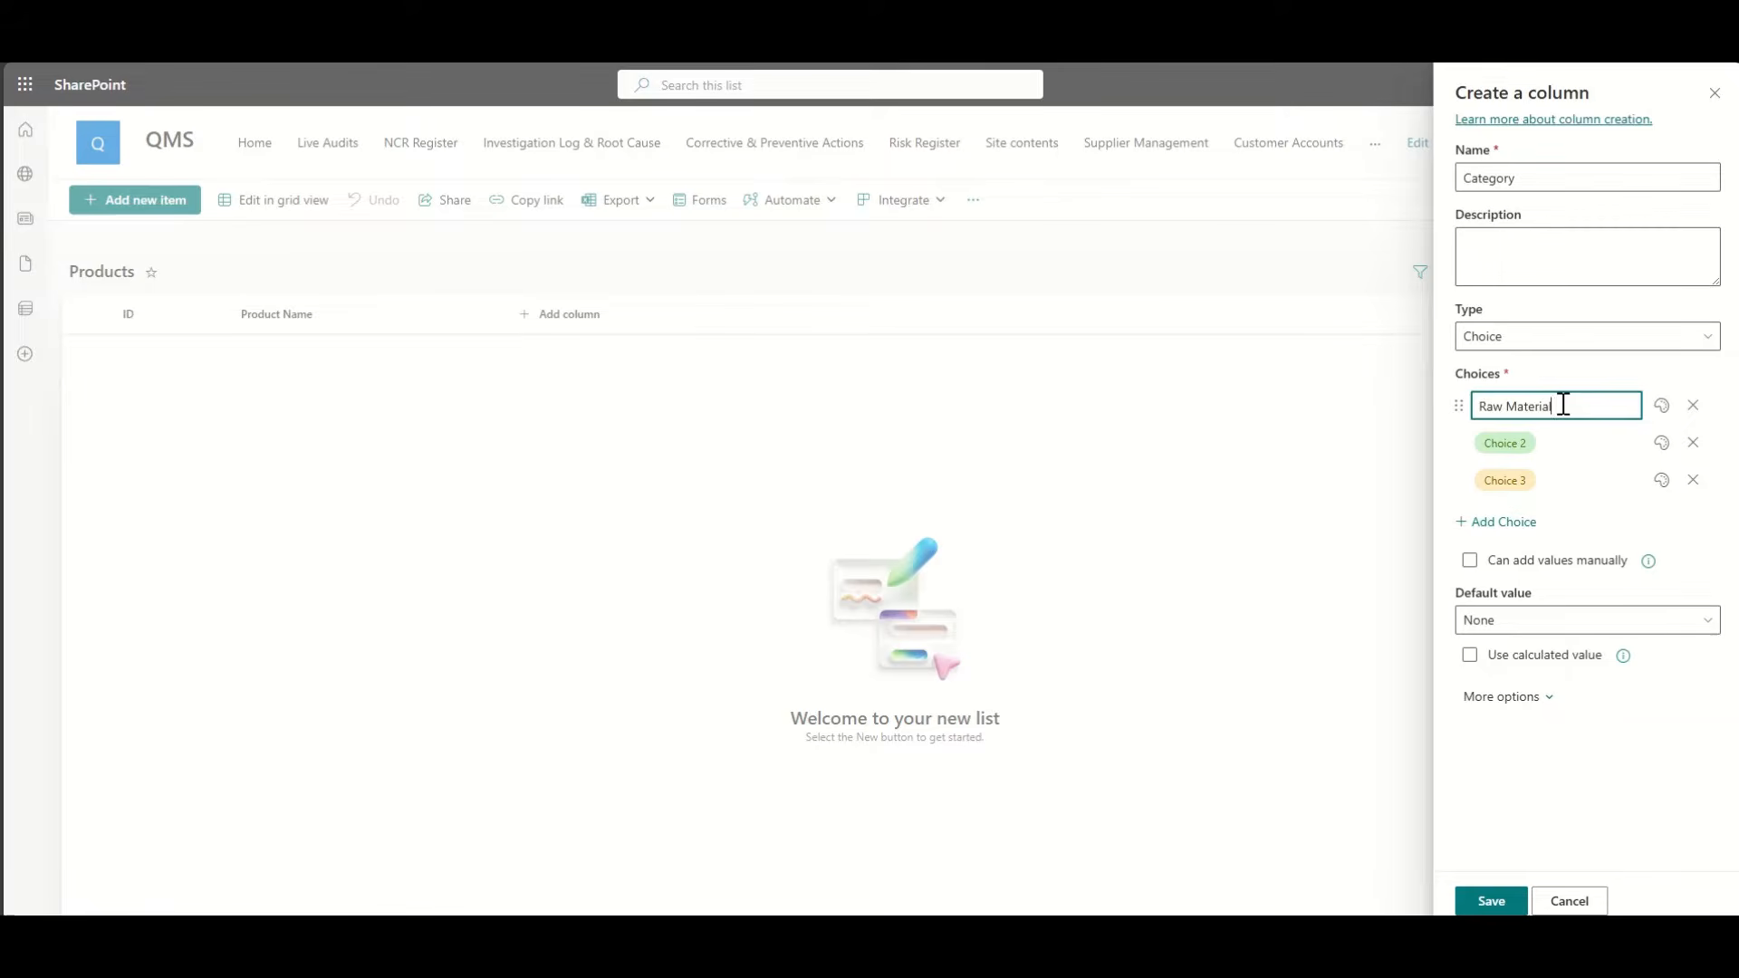
left_click(1543, 444)
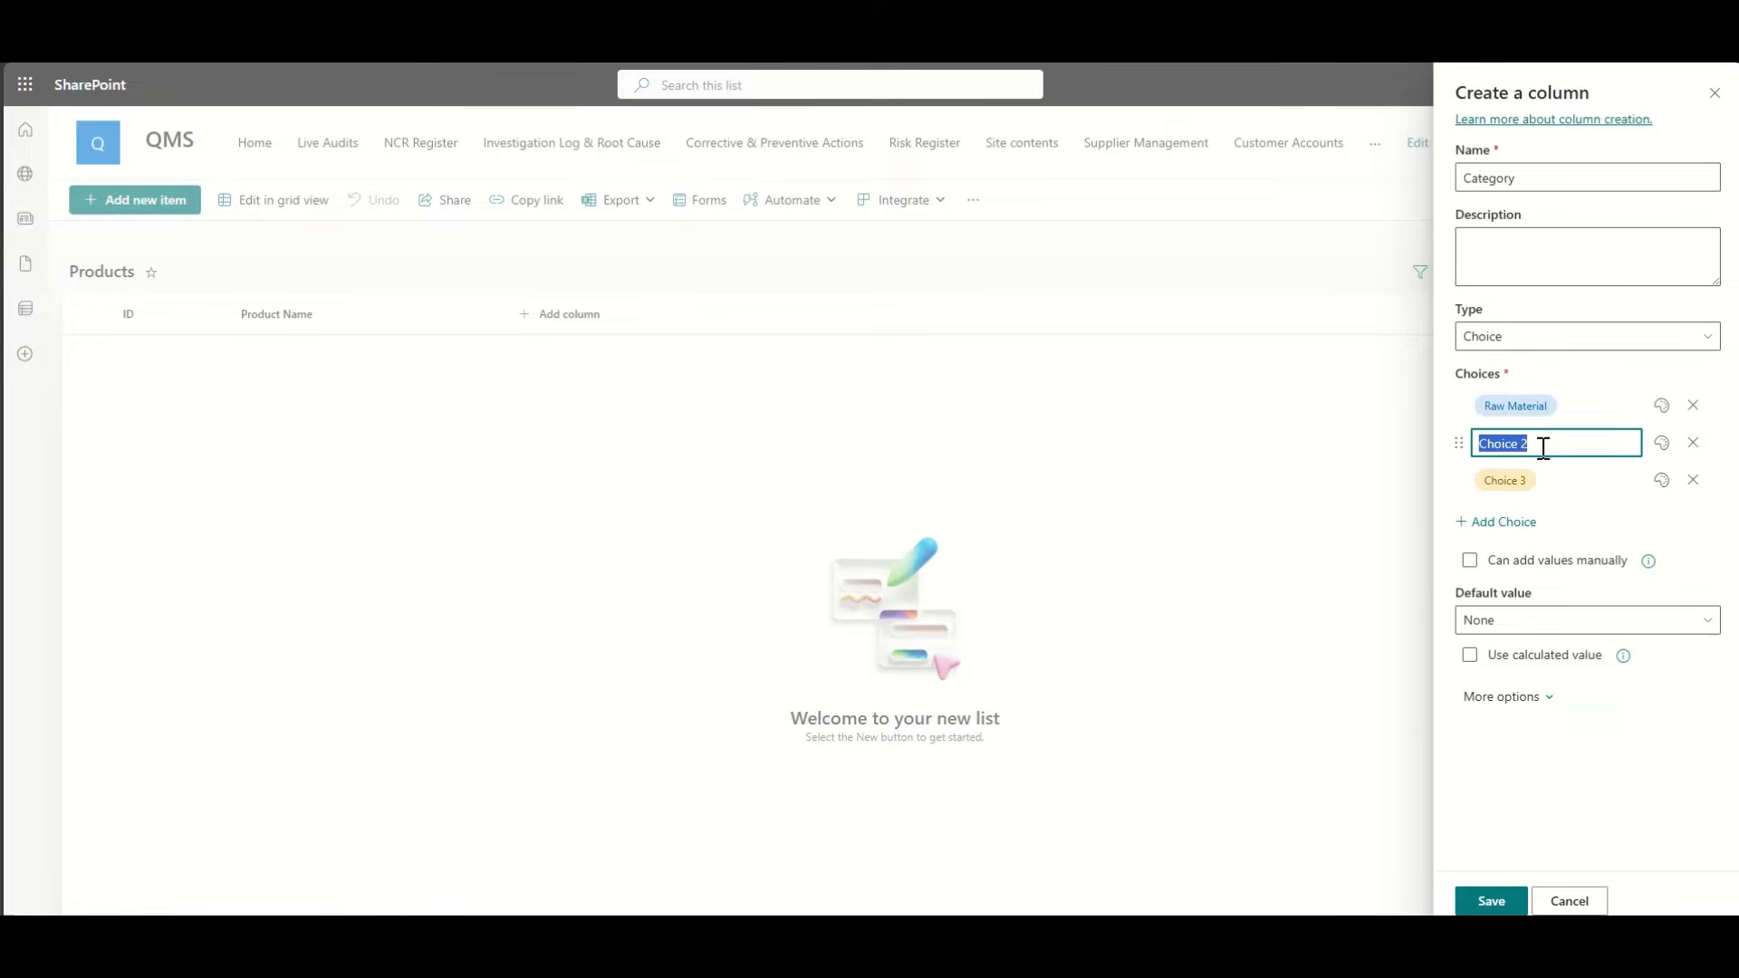
type("Component")
left_click(1551, 480)
type("S")
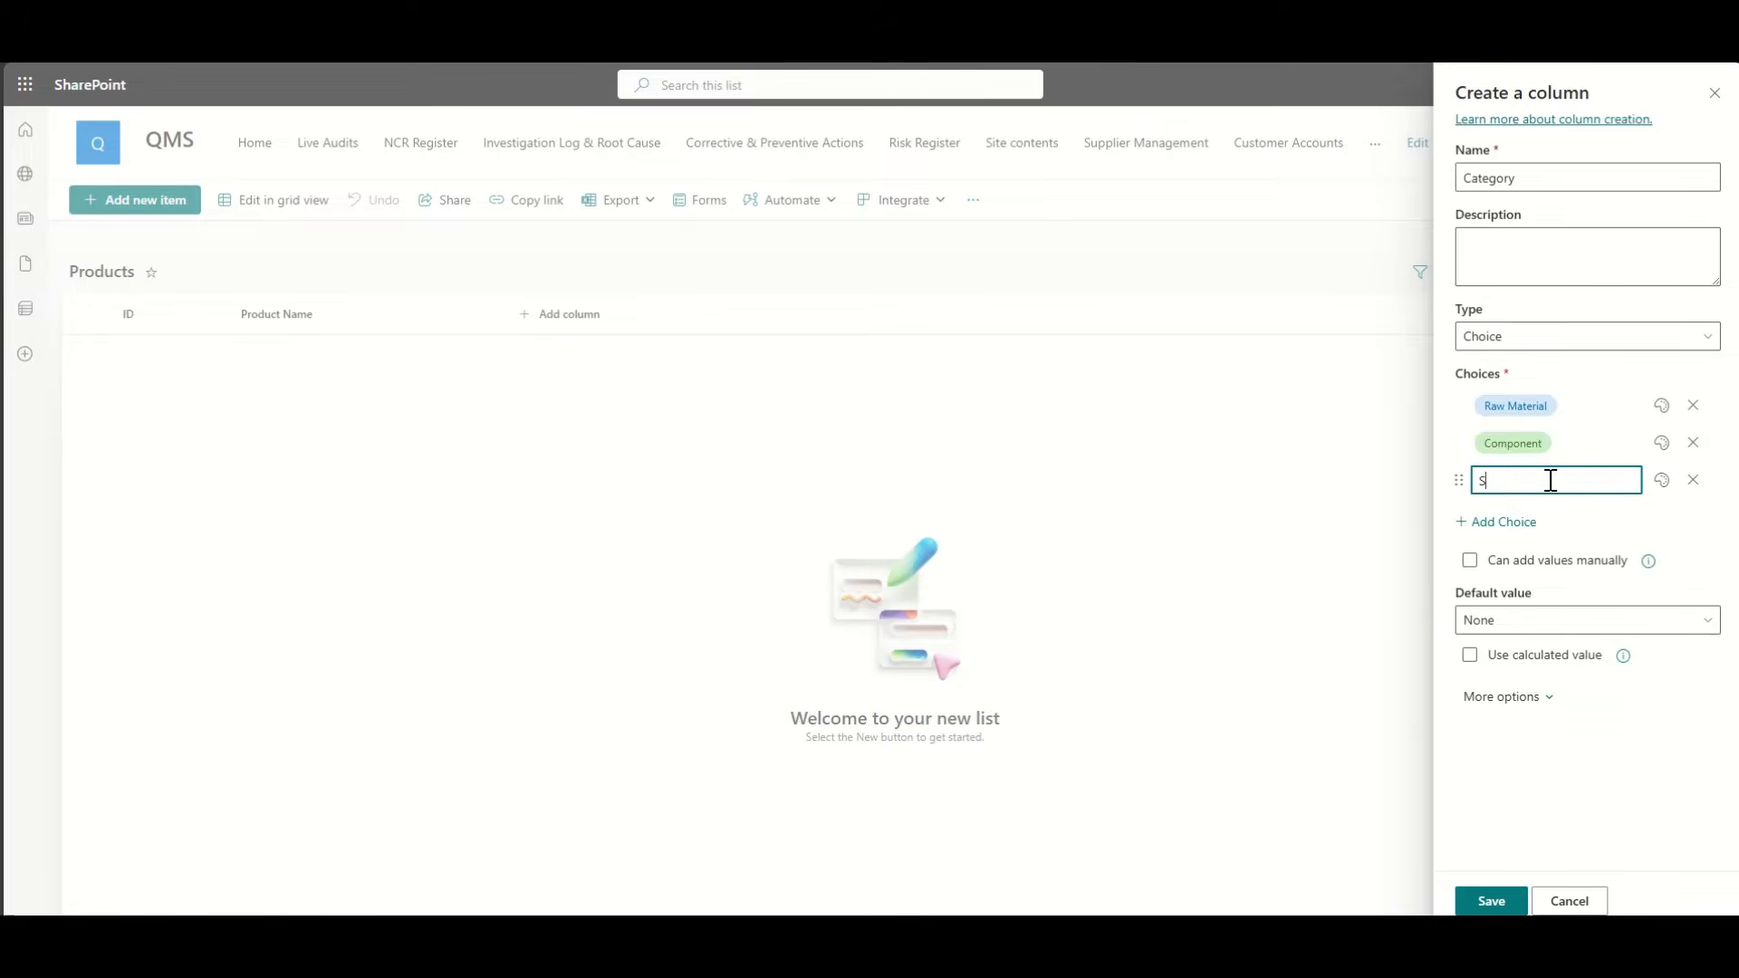
type("ervice")
left_click(1493, 902)
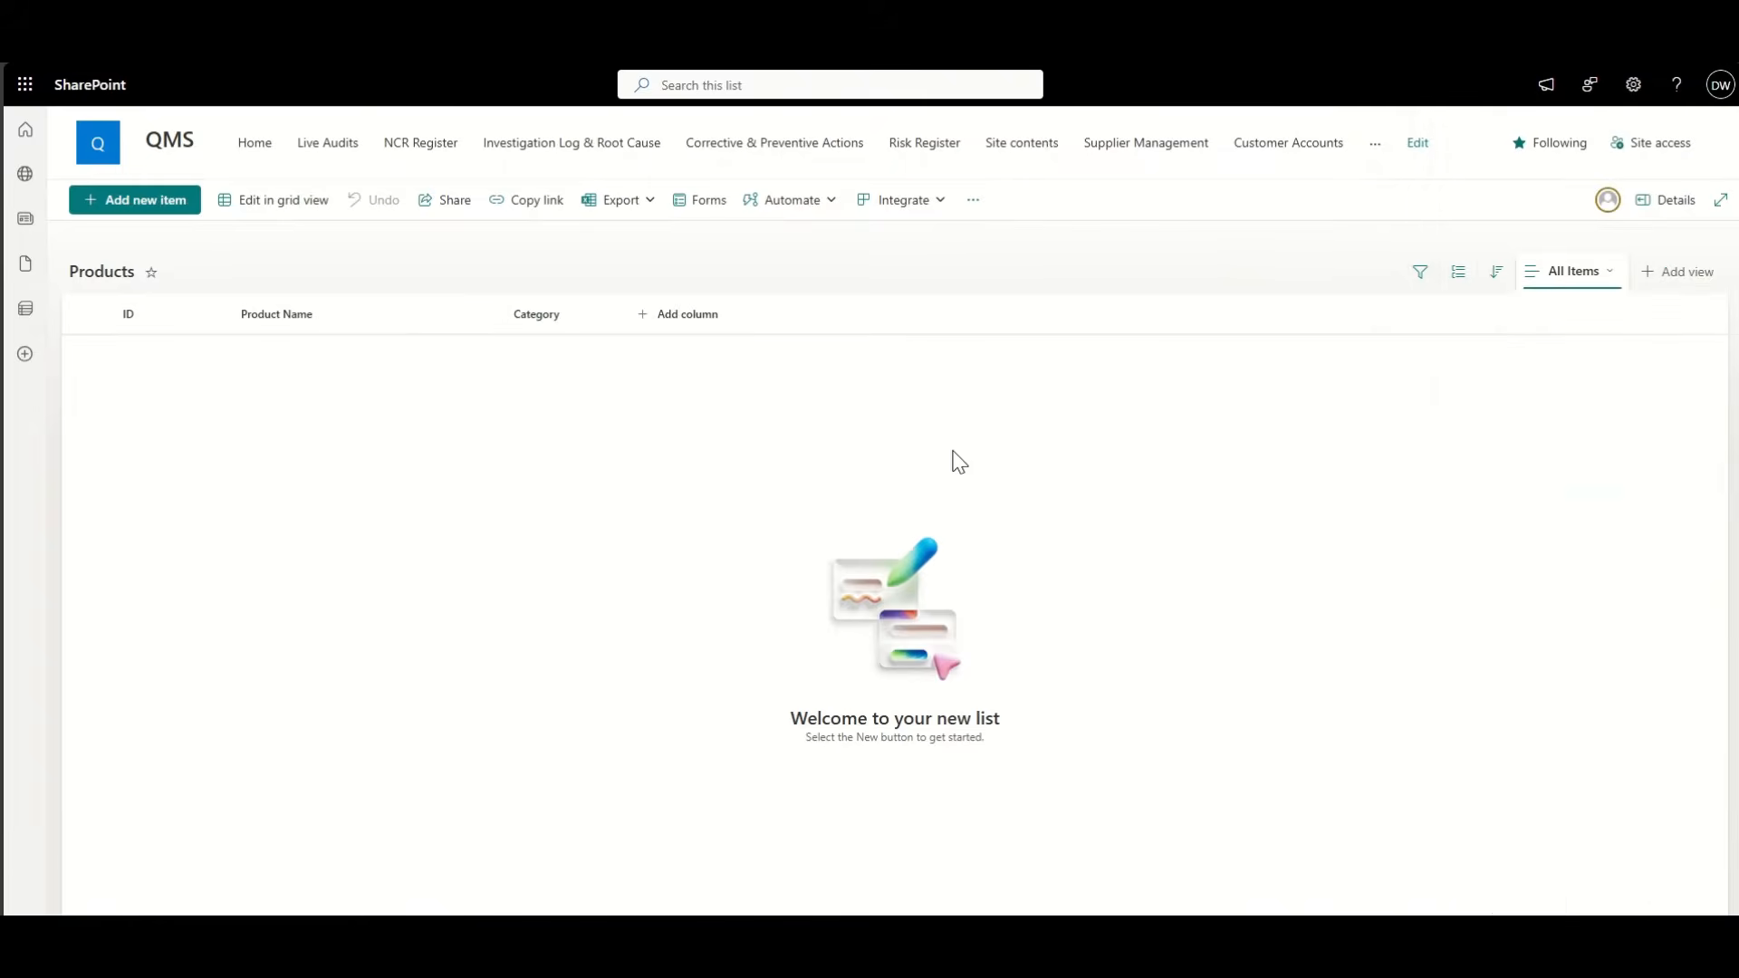
Step: Add a multiple-lines-of-text column named Description of Product
left_click(696, 319)
left_click(1058, 476)
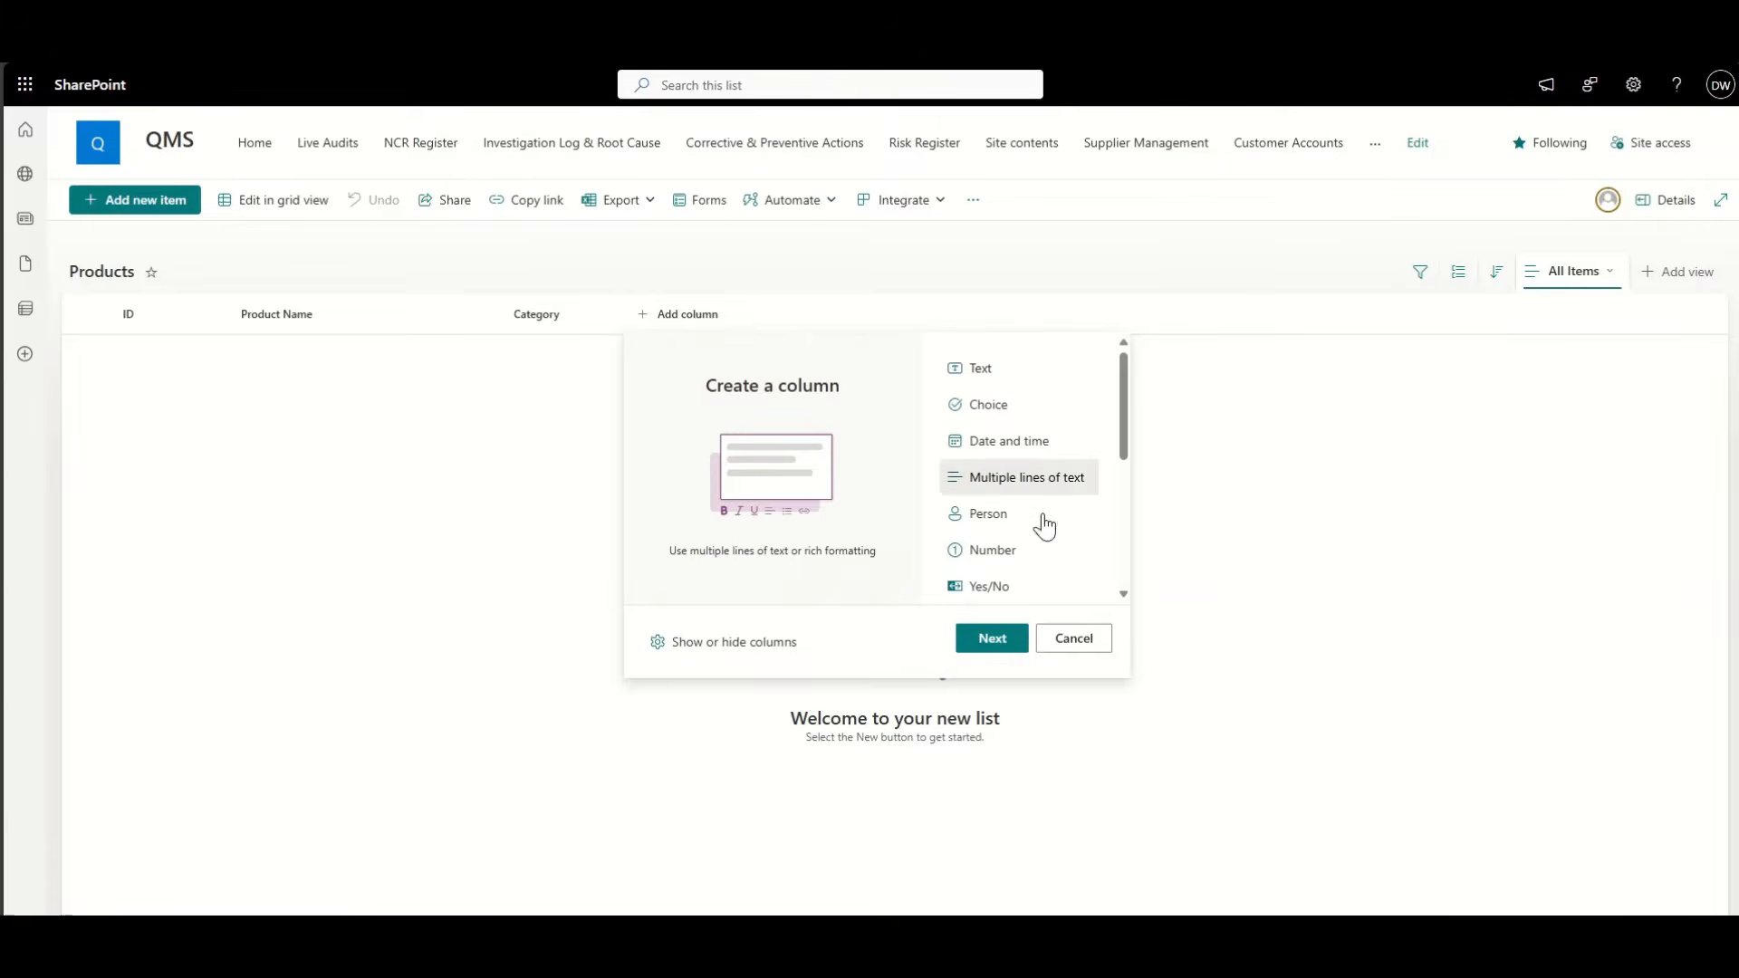
left_click(992, 638)
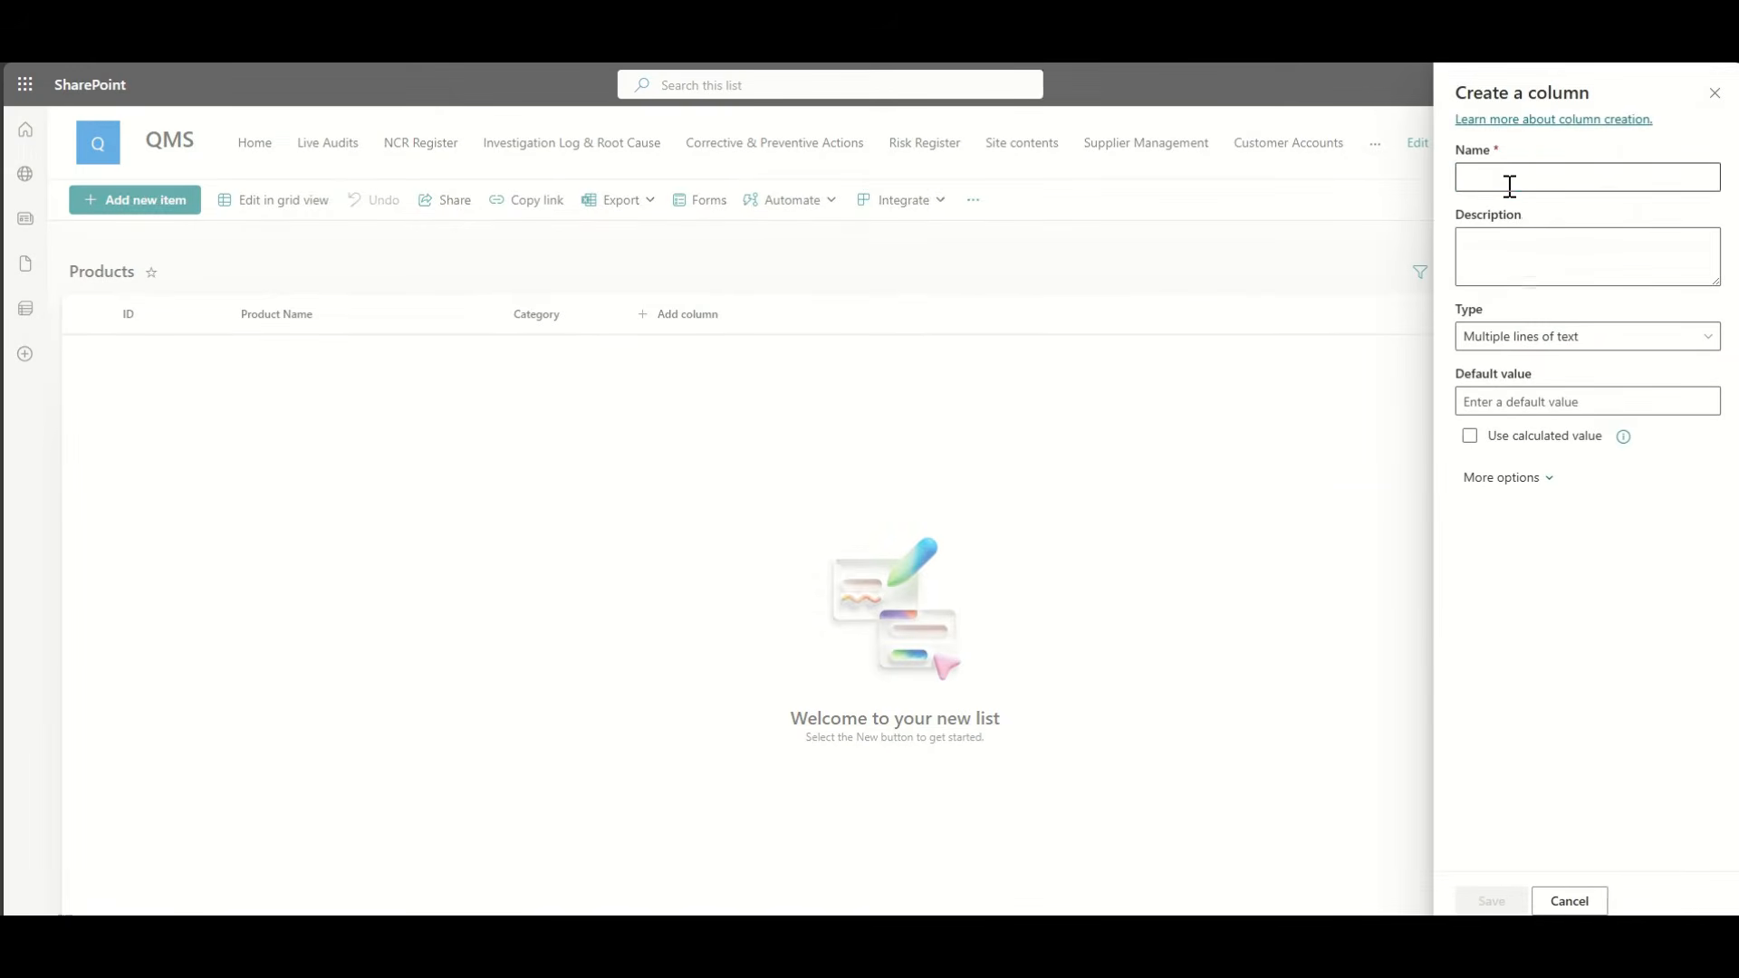
left_click(1508, 182)
type("Descri")
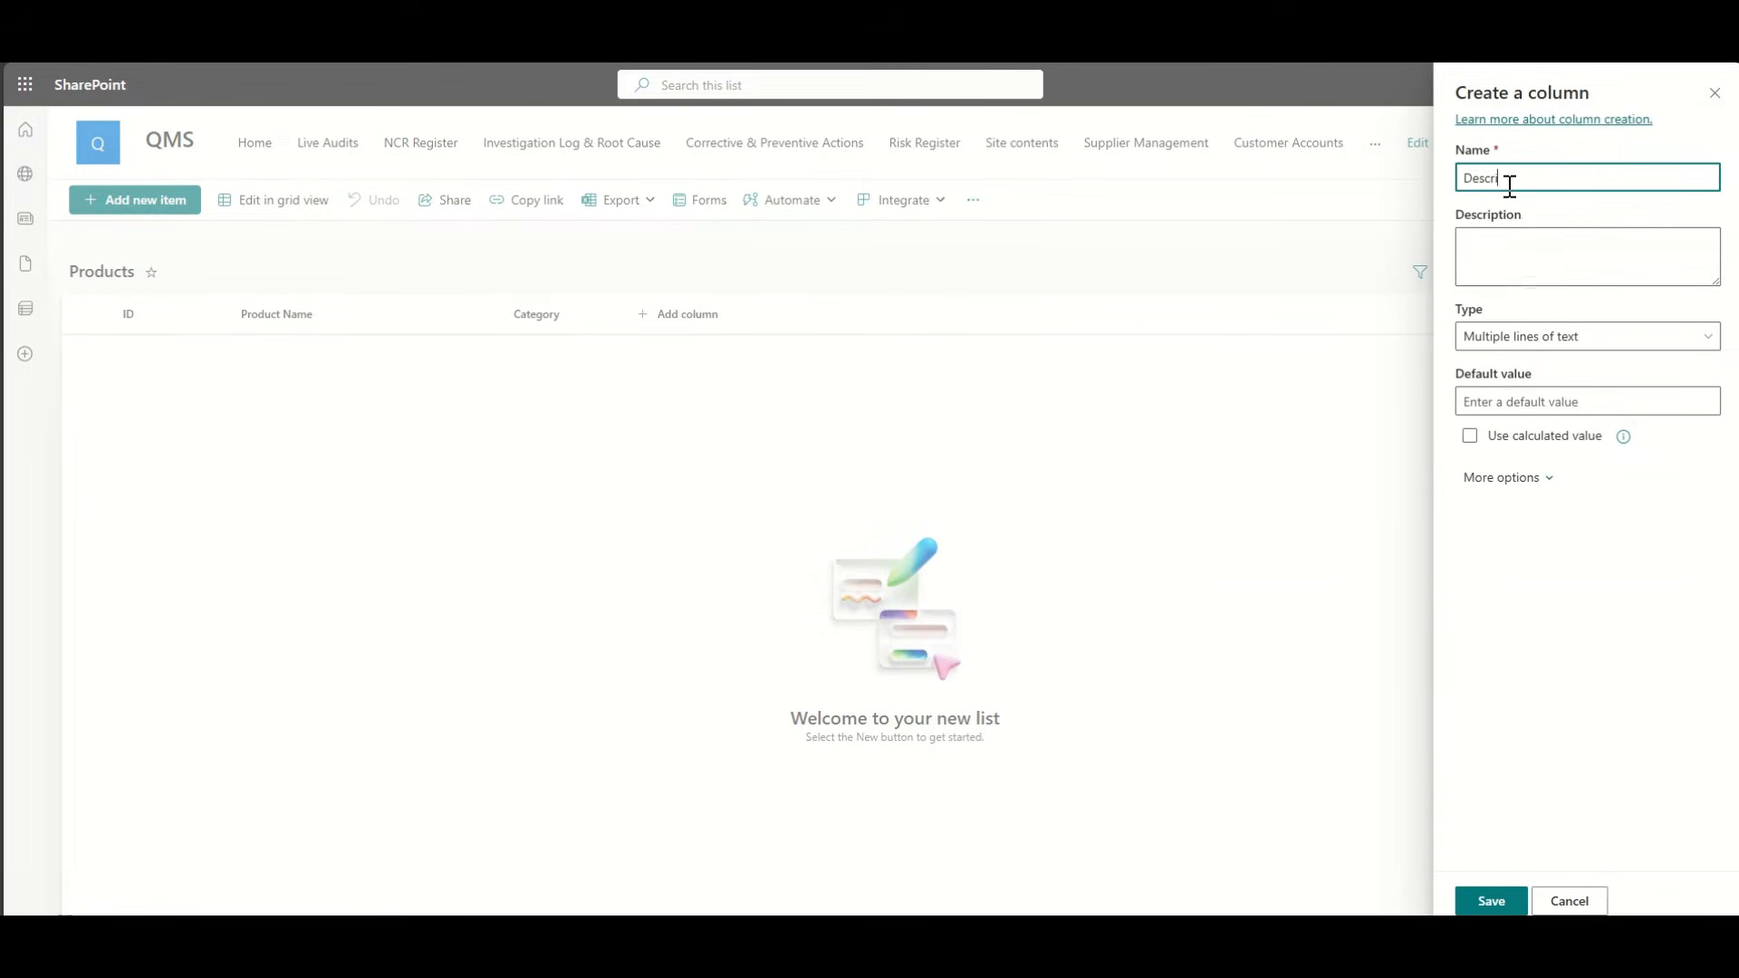
type("ption of Product")
left_click(1491, 901)
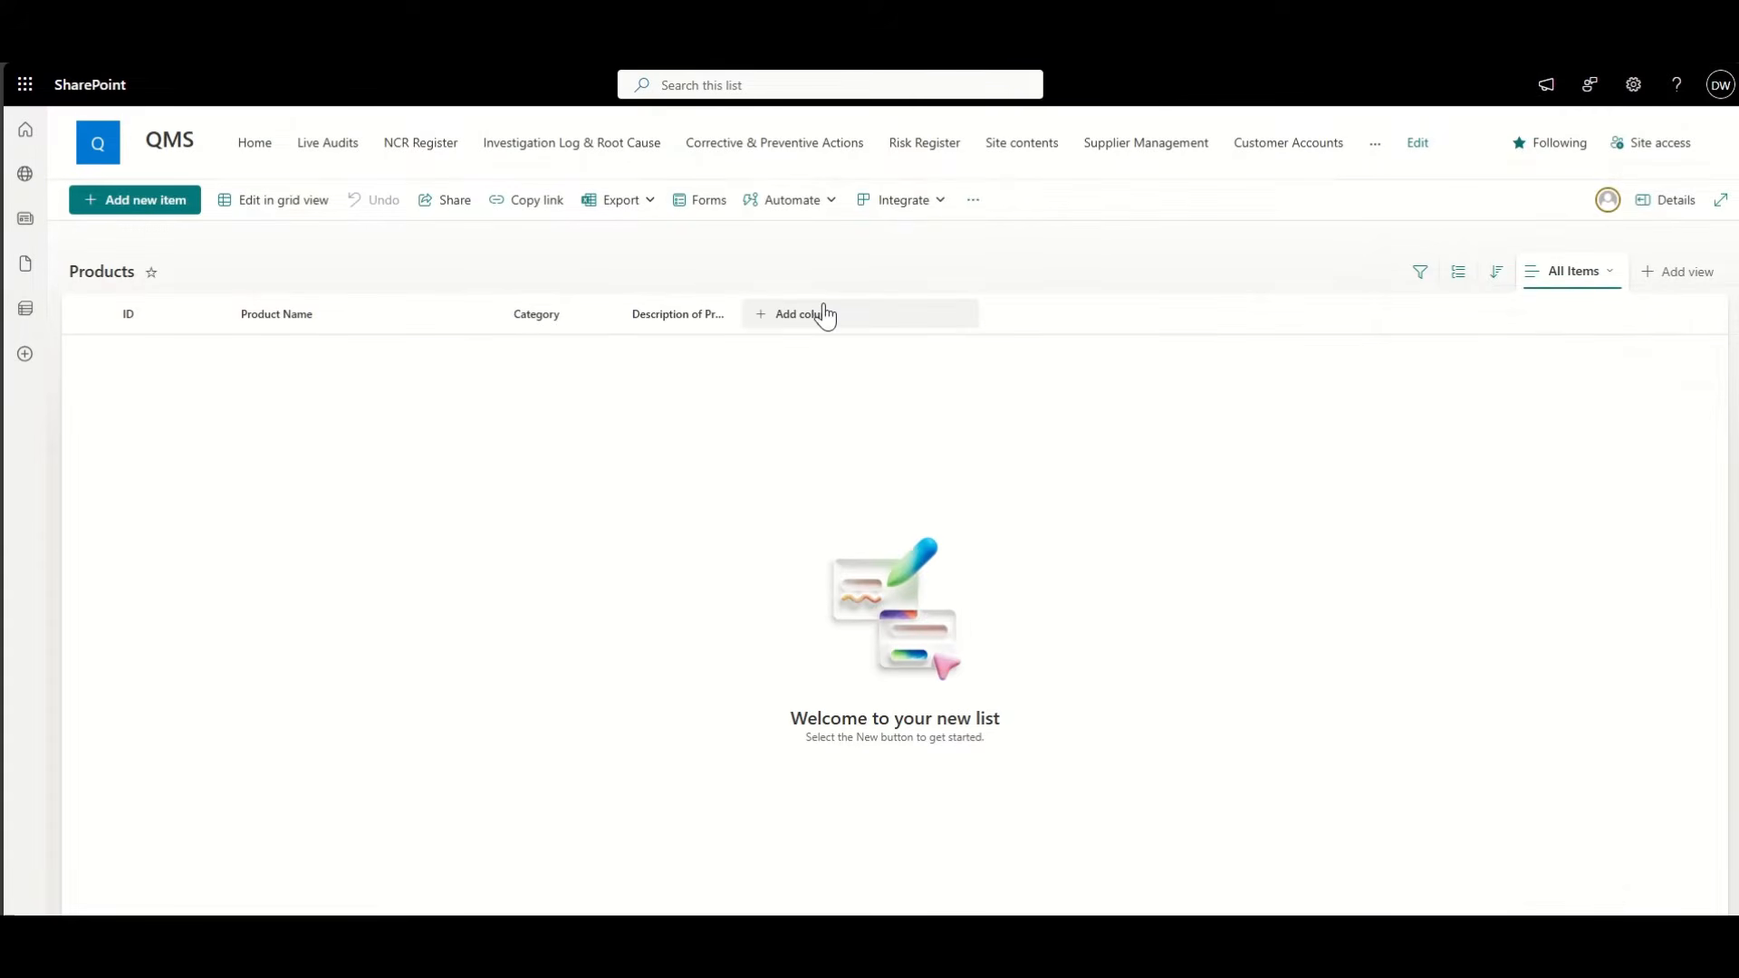
Step: Add a Product Owner person column with profile photos shown
left_click(819, 313)
left_click(1135, 415)
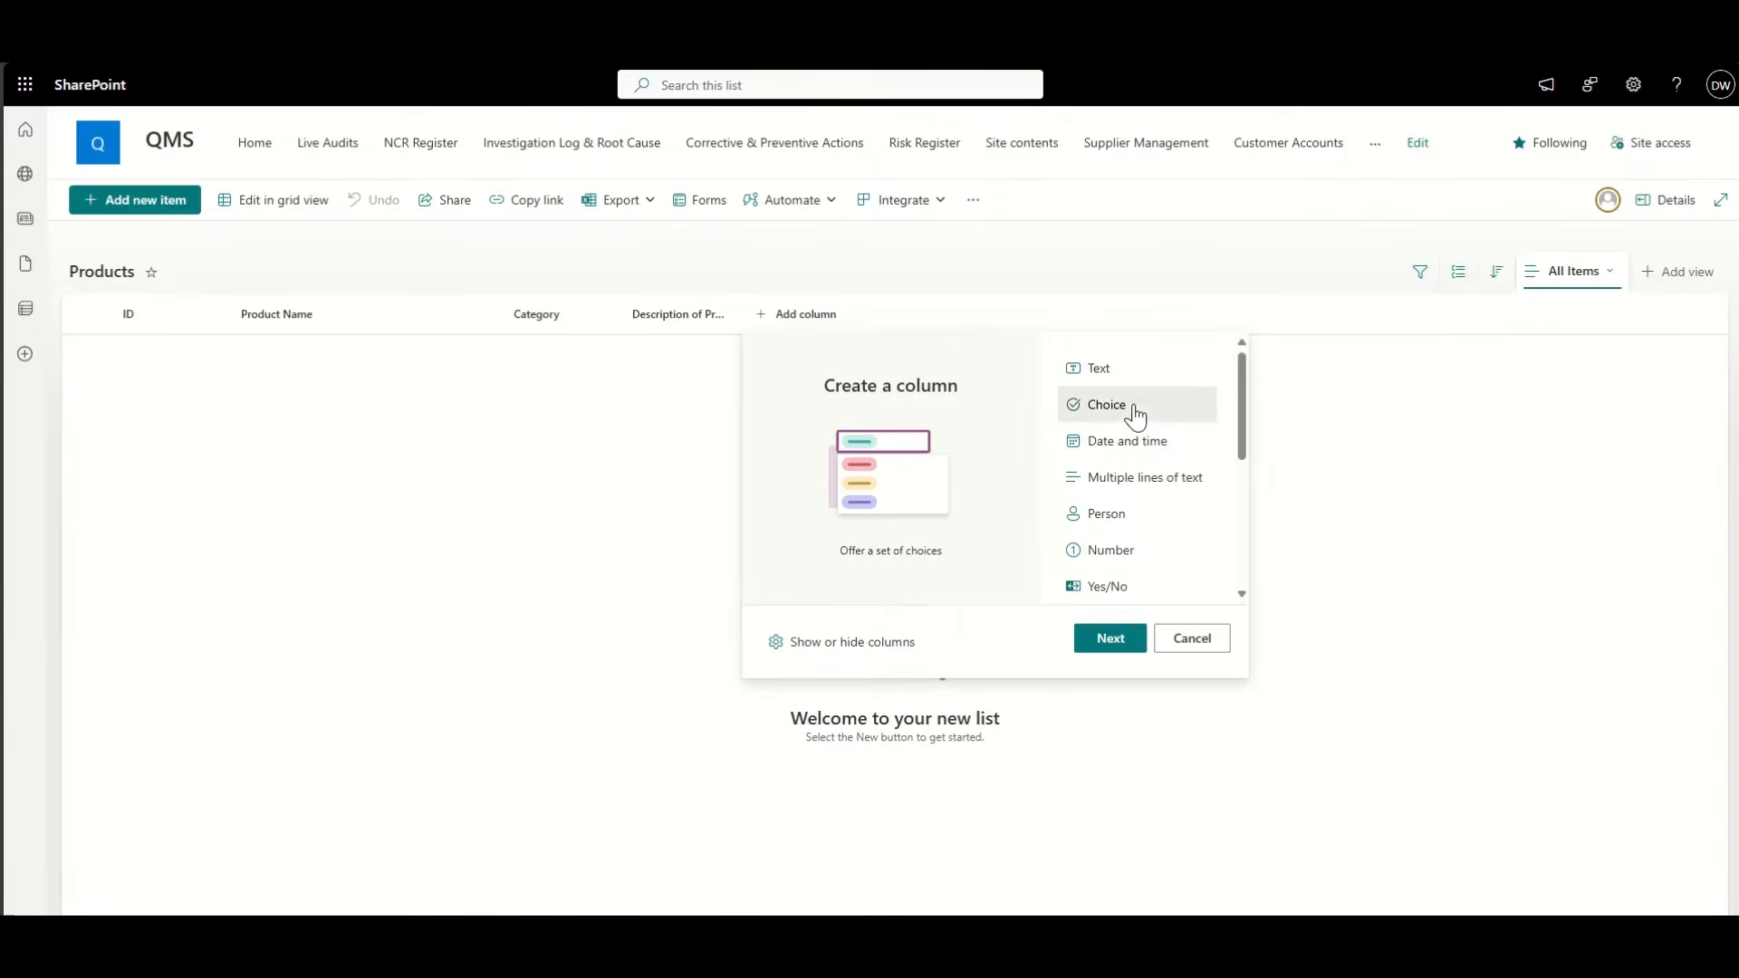
left_click(1137, 518)
left_click(1111, 639)
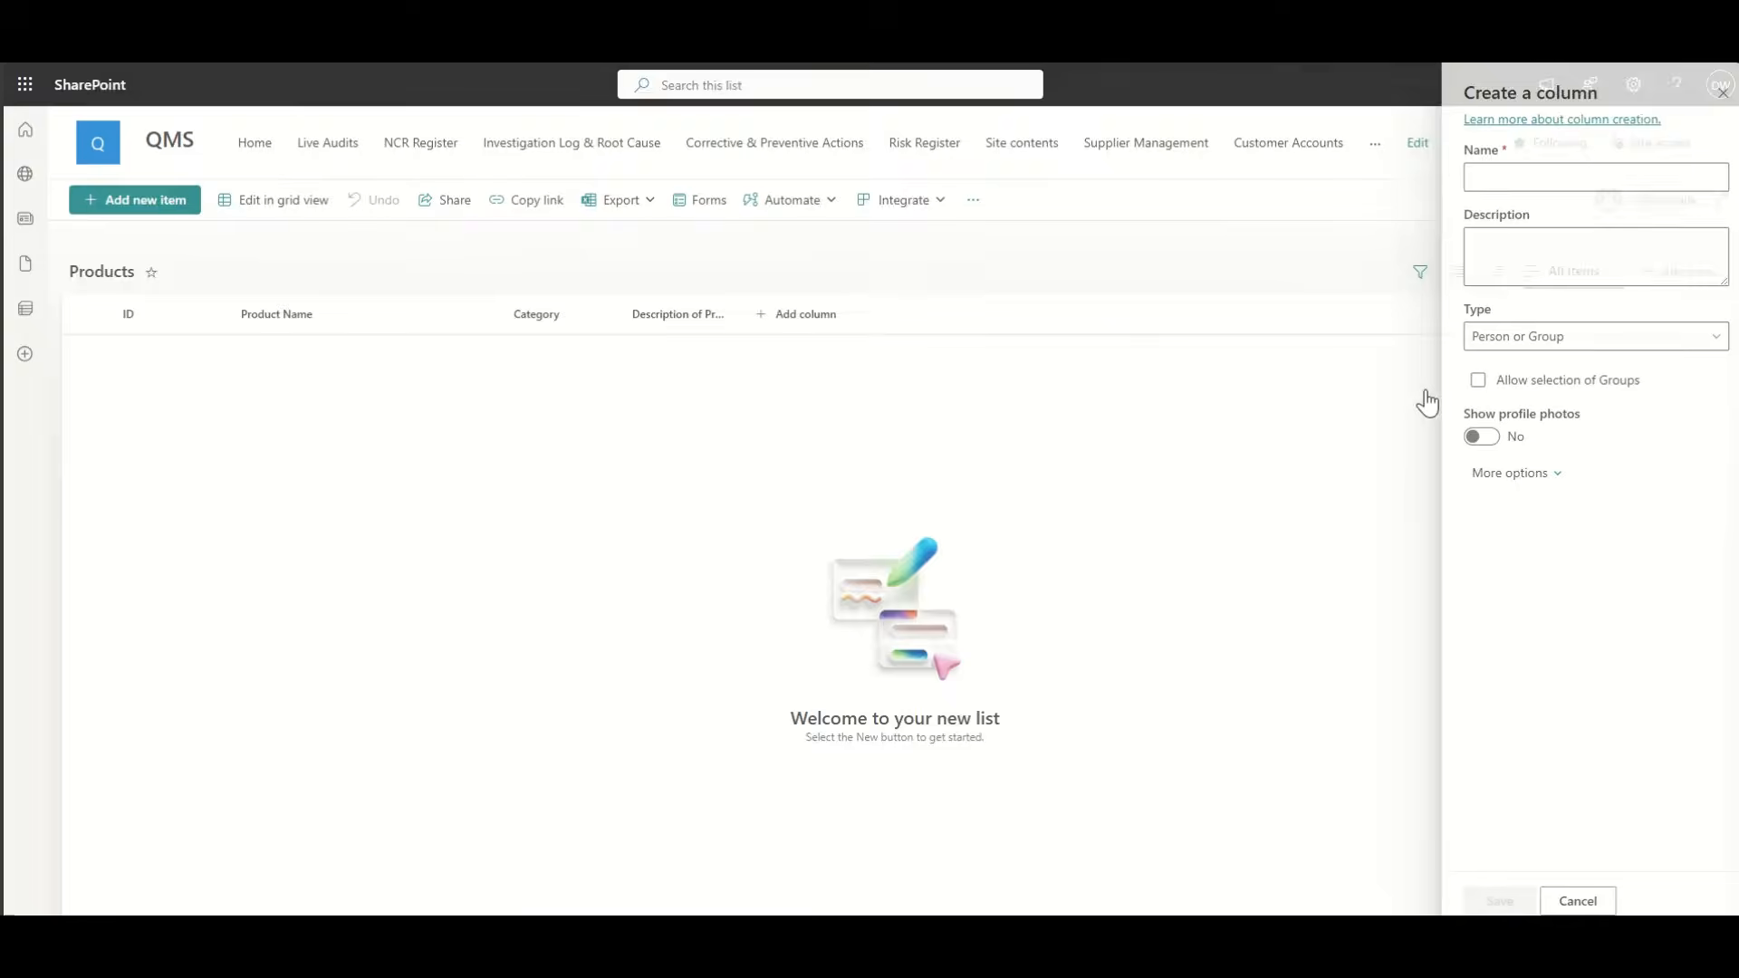
left_click(1514, 178)
type("Product Owner")
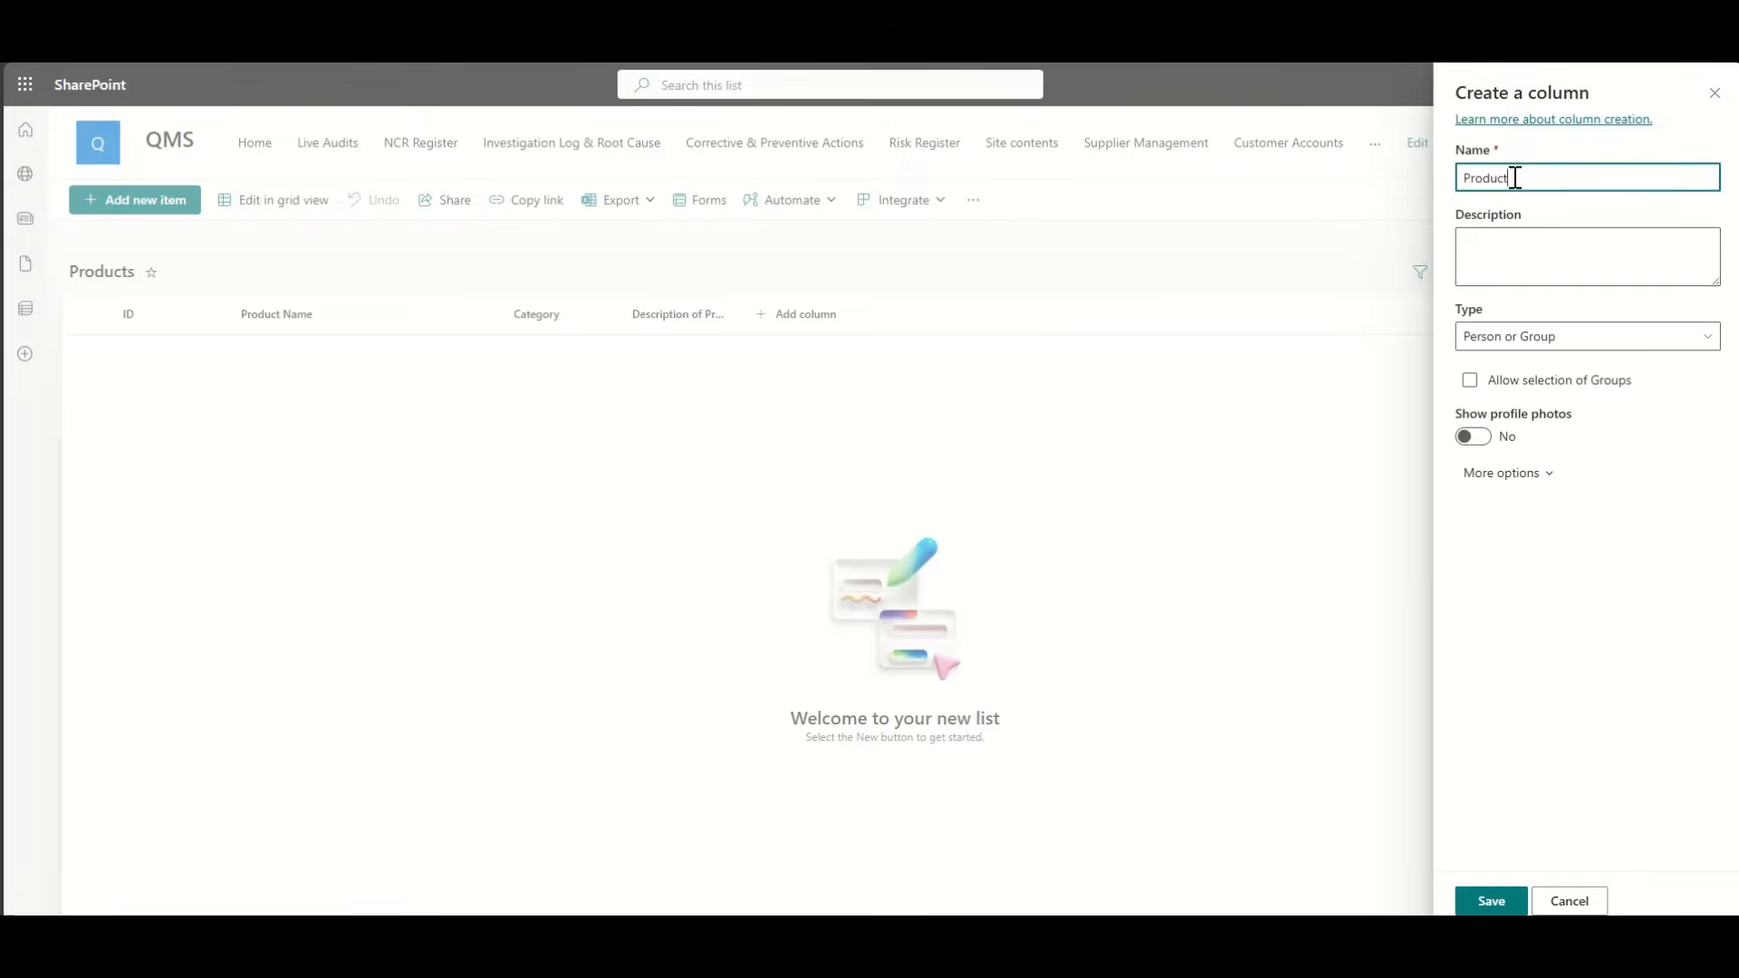
left_click(1477, 436)
left_click(1491, 900)
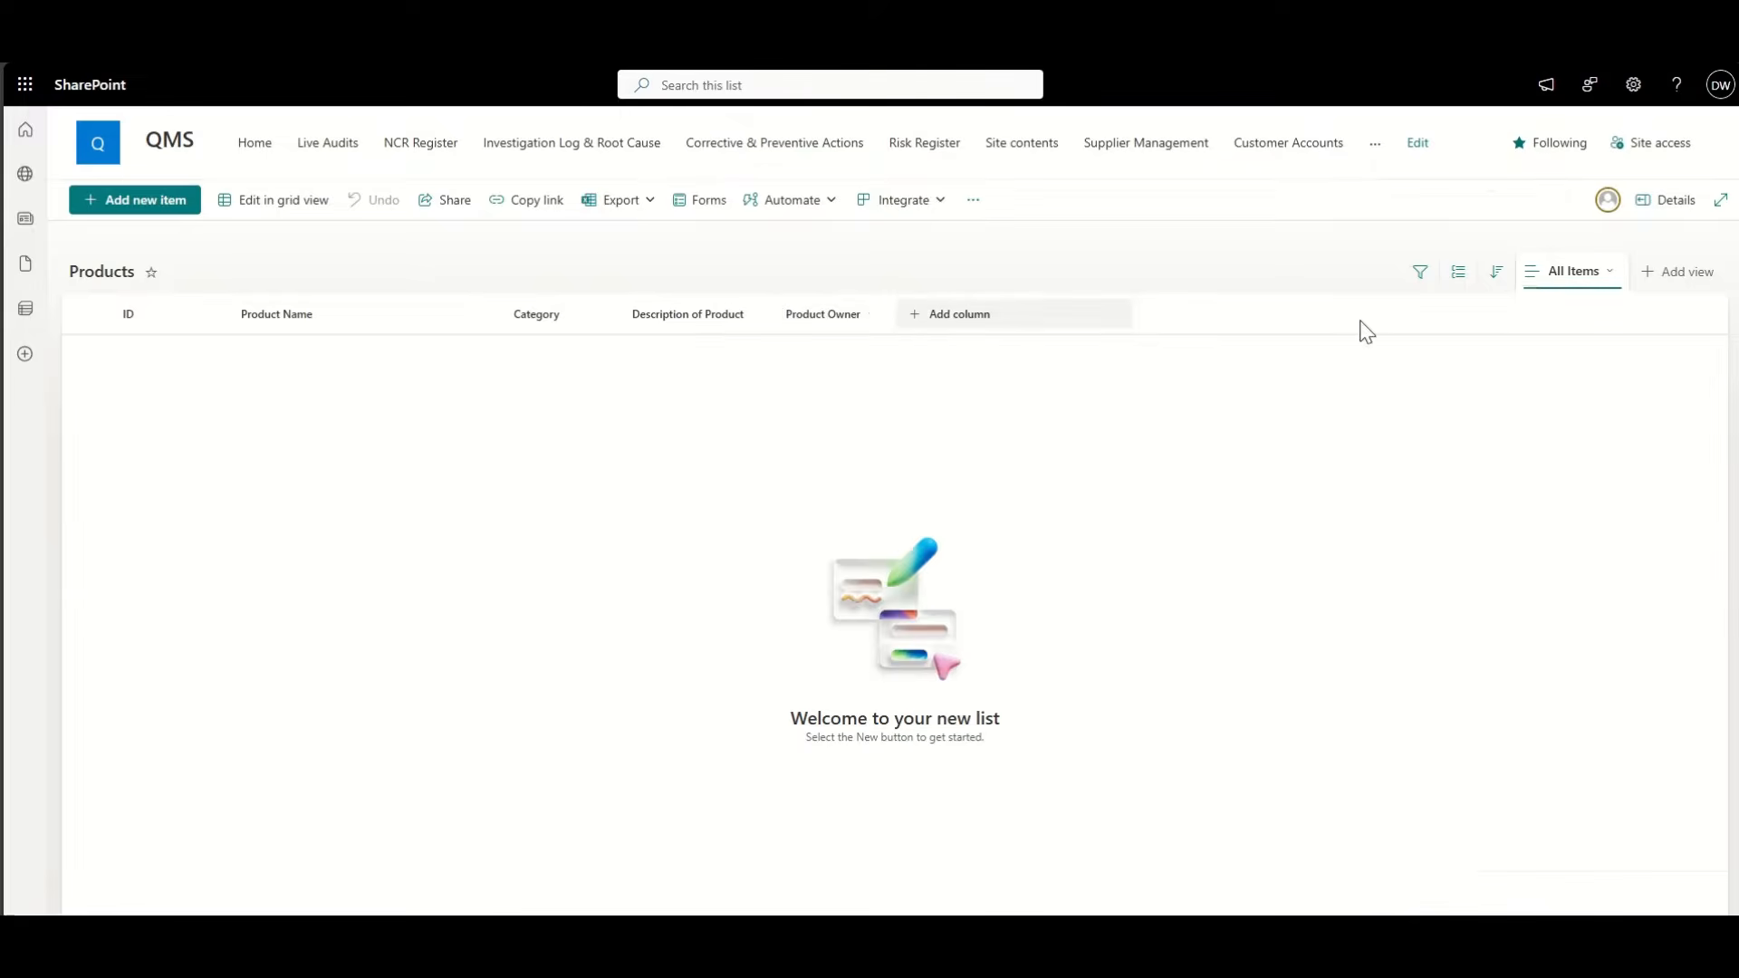
left_click(1582, 274)
left_click(1609, 419)
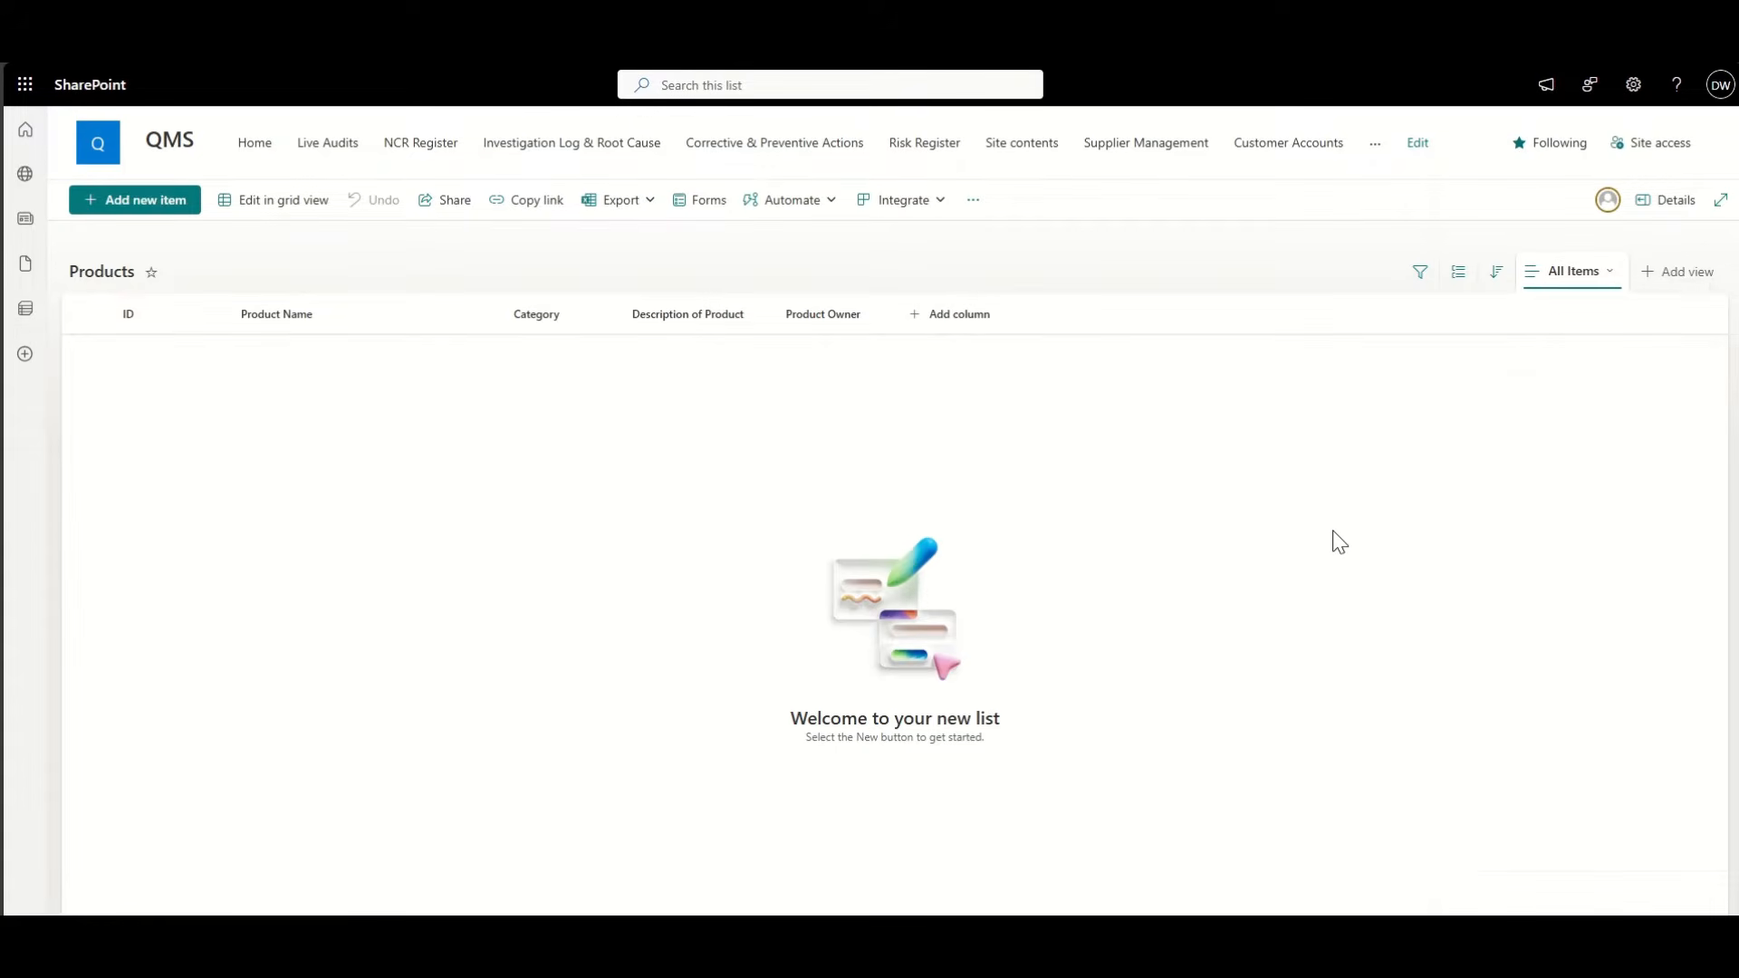
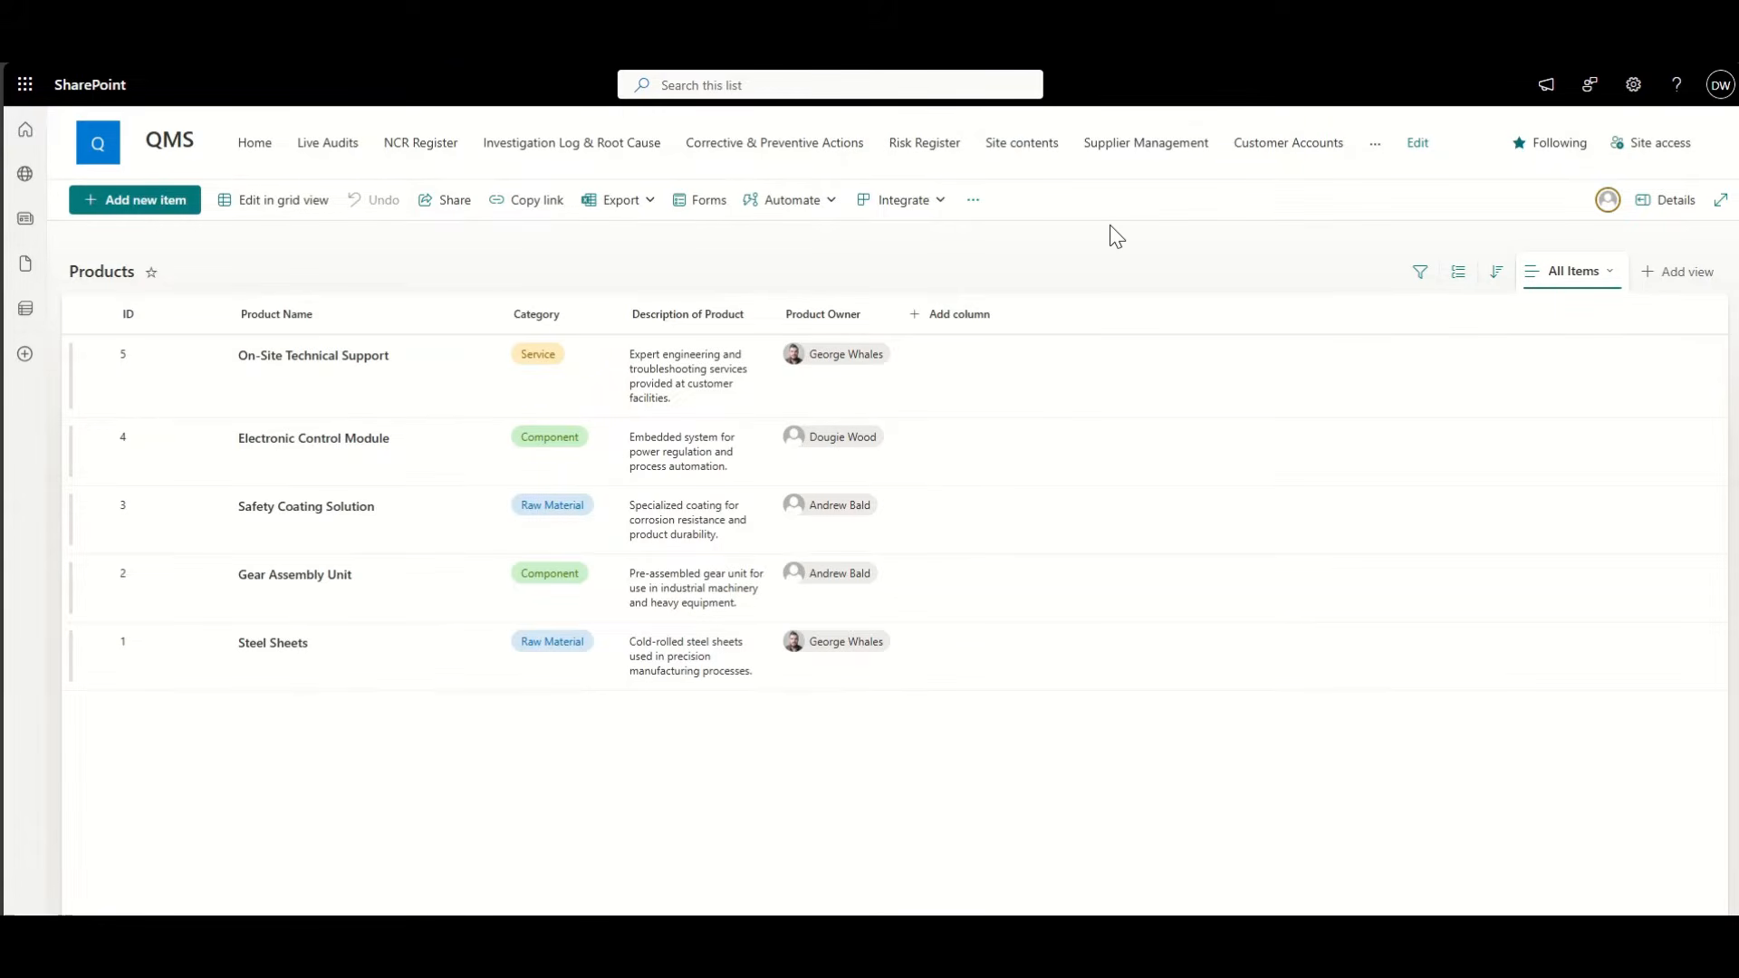
Step: In Customer Accounts, start a Products lookup column, then discard it unsaved
left_click(1274, 144)
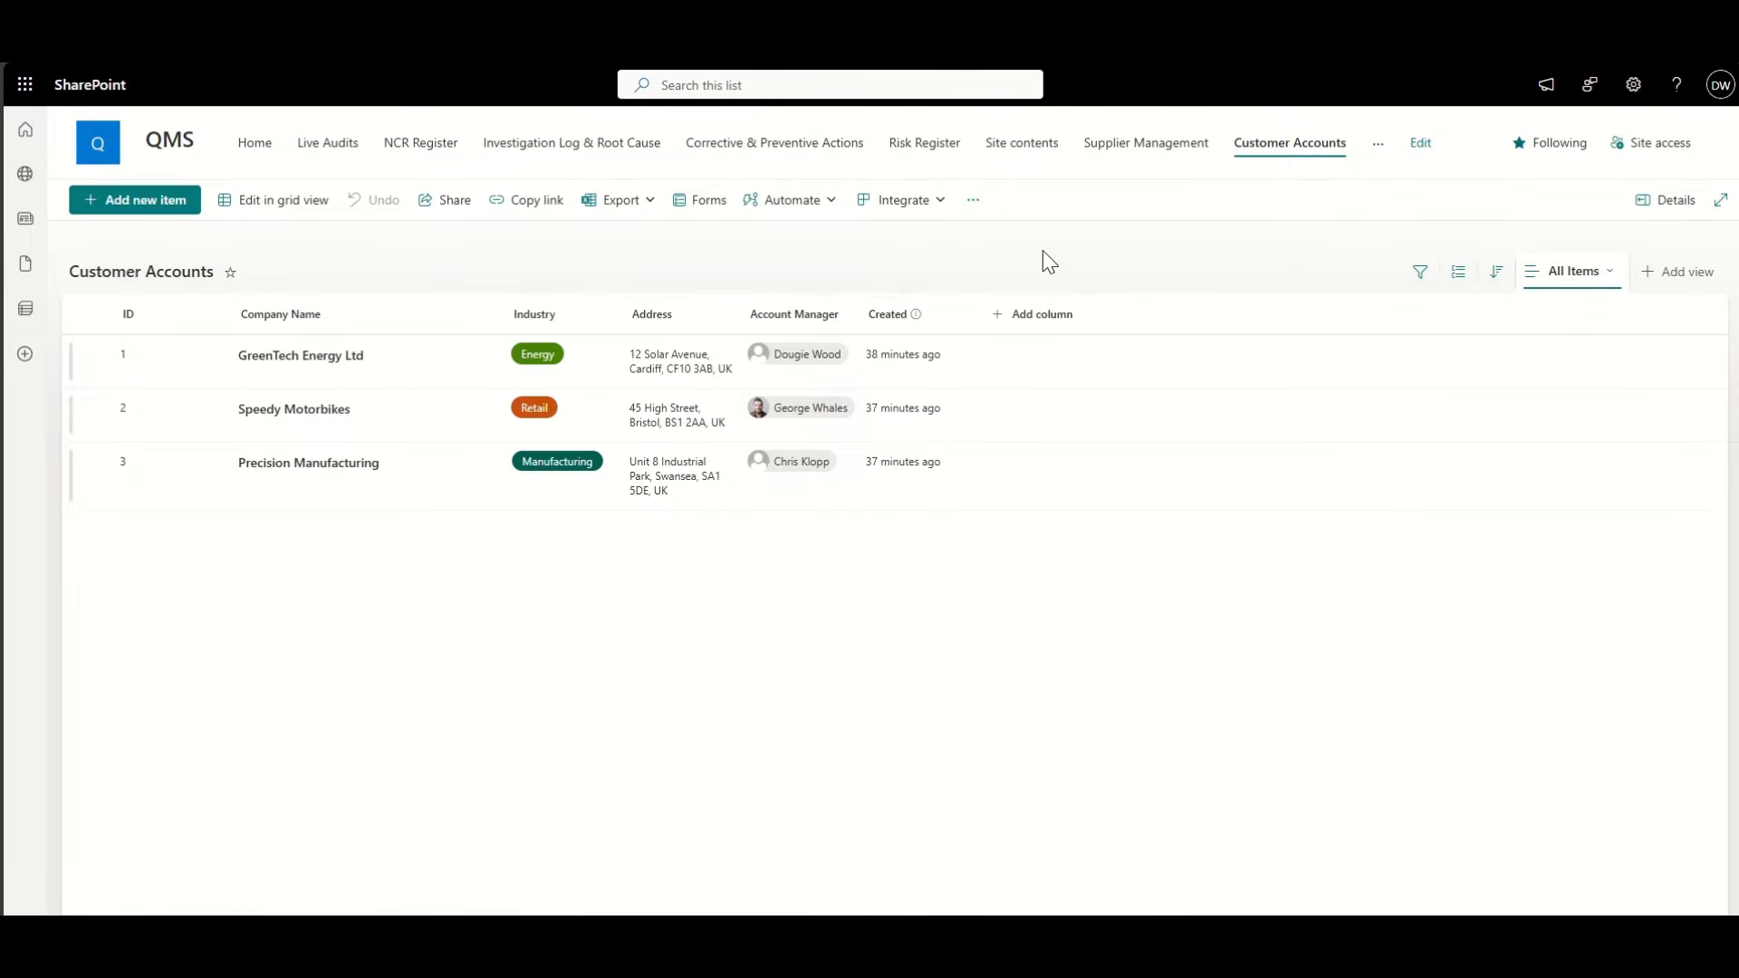
left_click(1035, 319)
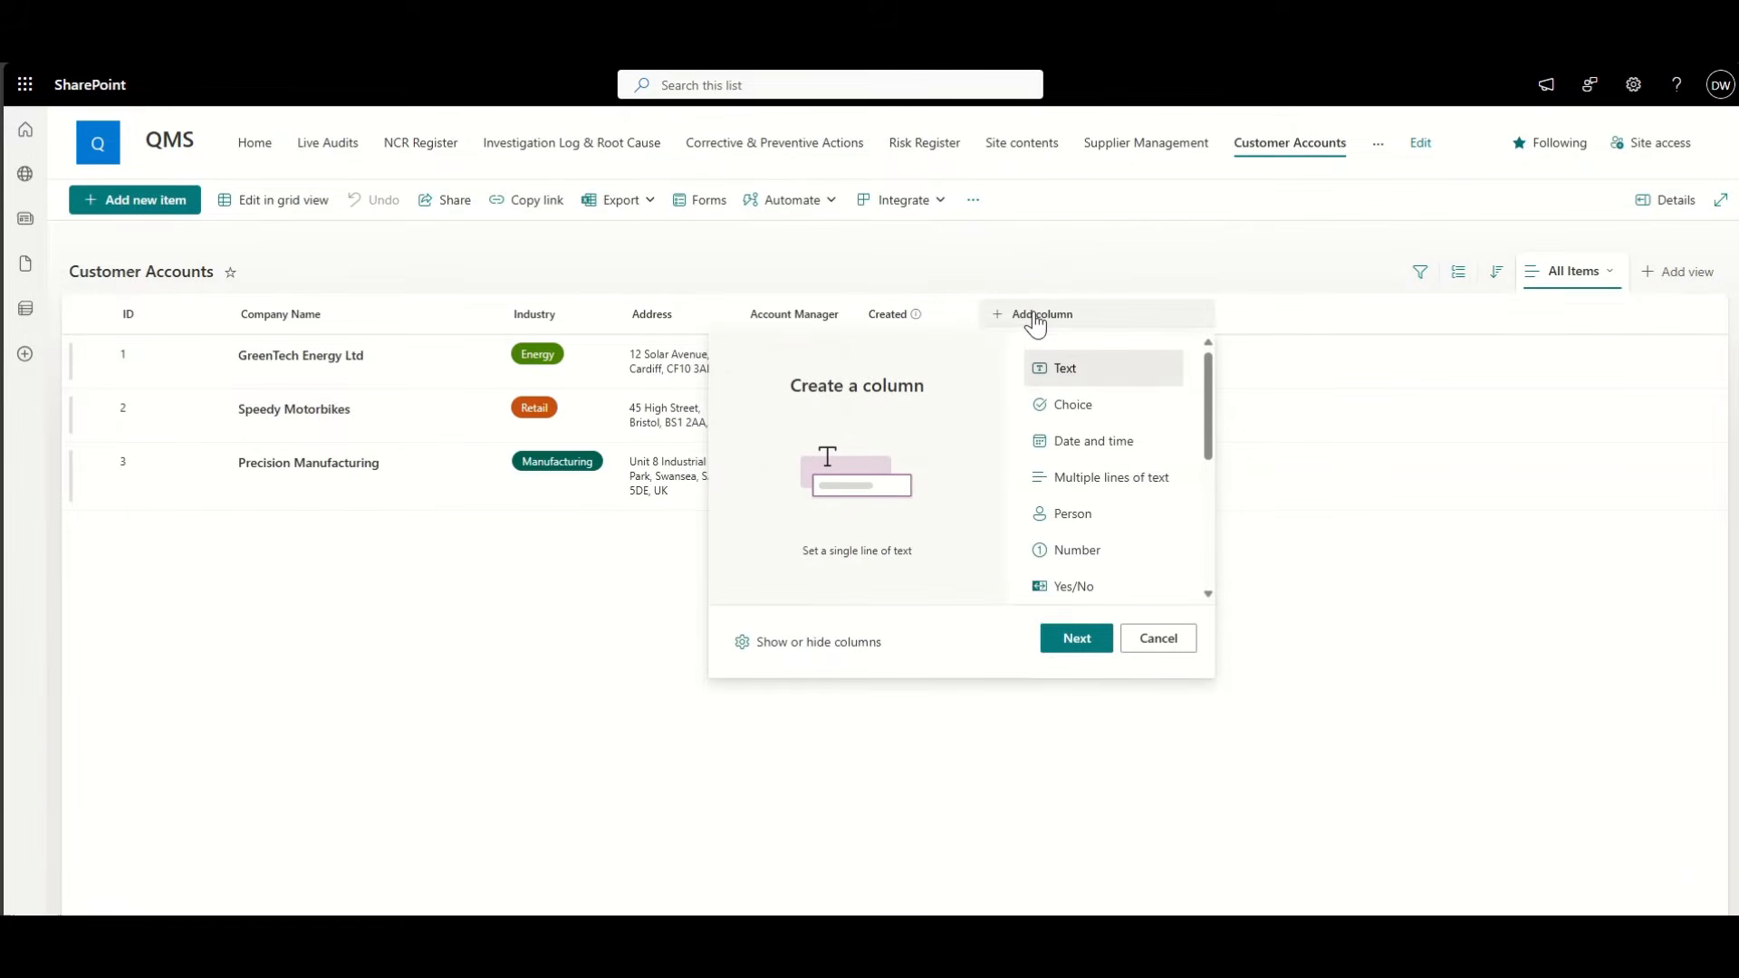
scroll(1100, 453, "down", 3)
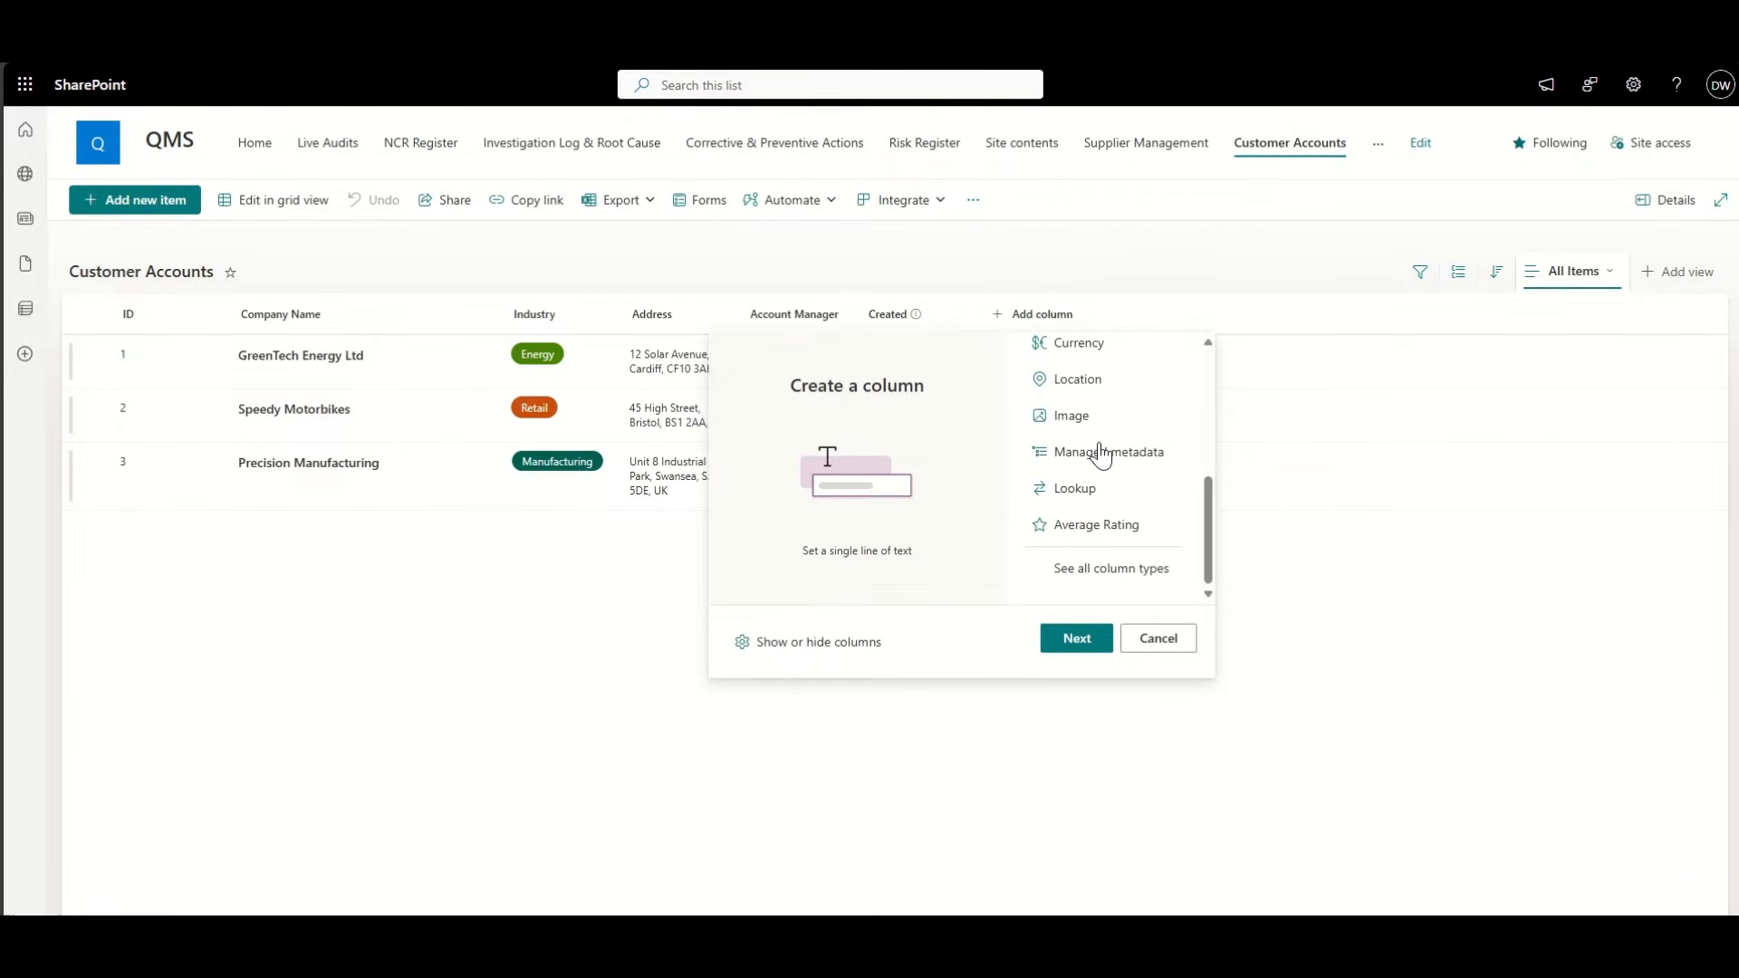
left_click(1123, 497)
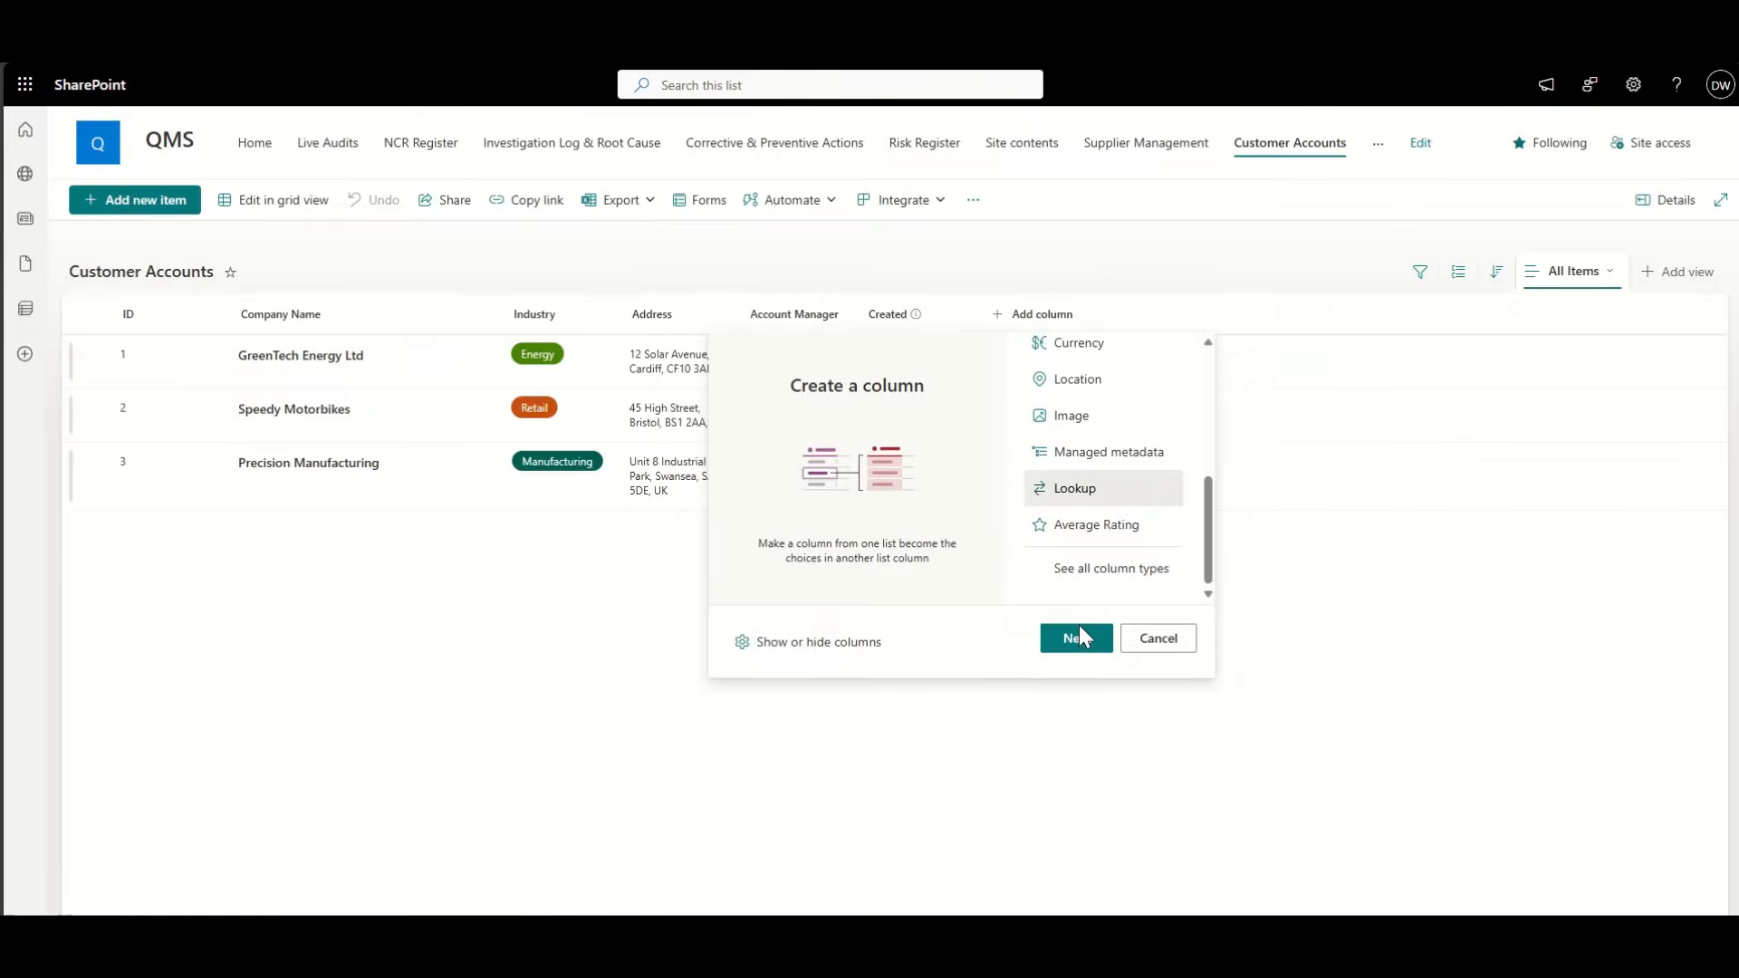
left_click(1078, 636)
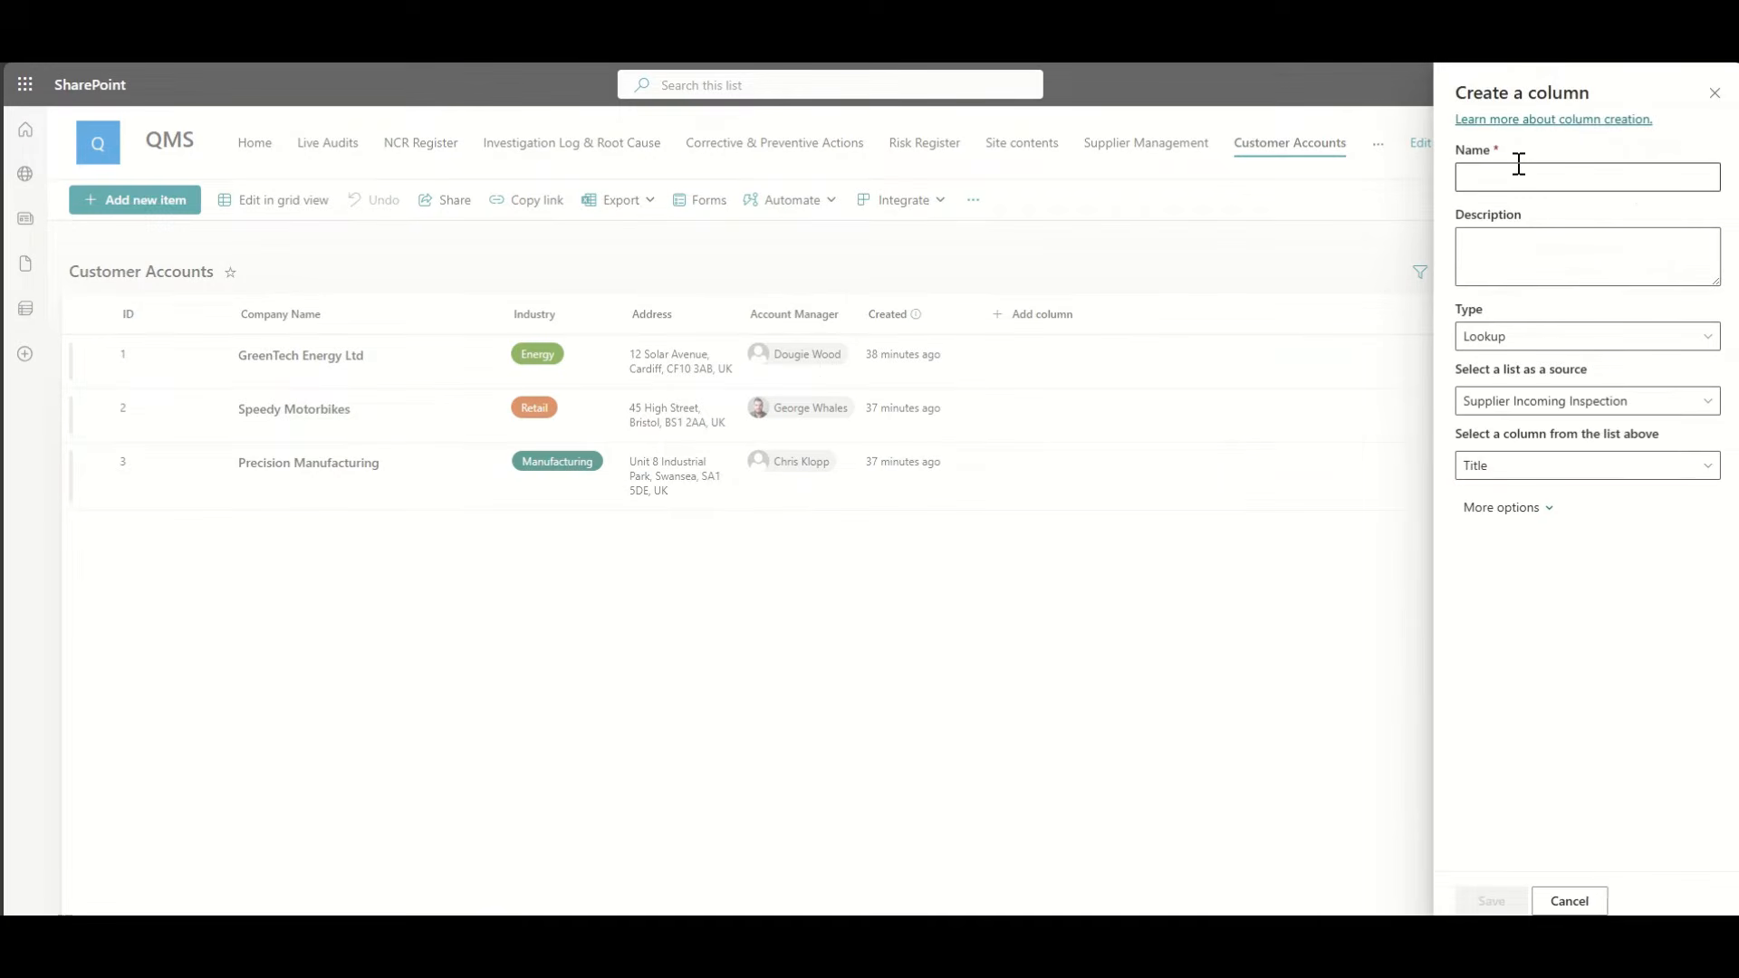
left_click(1519, 177)
type("Products")
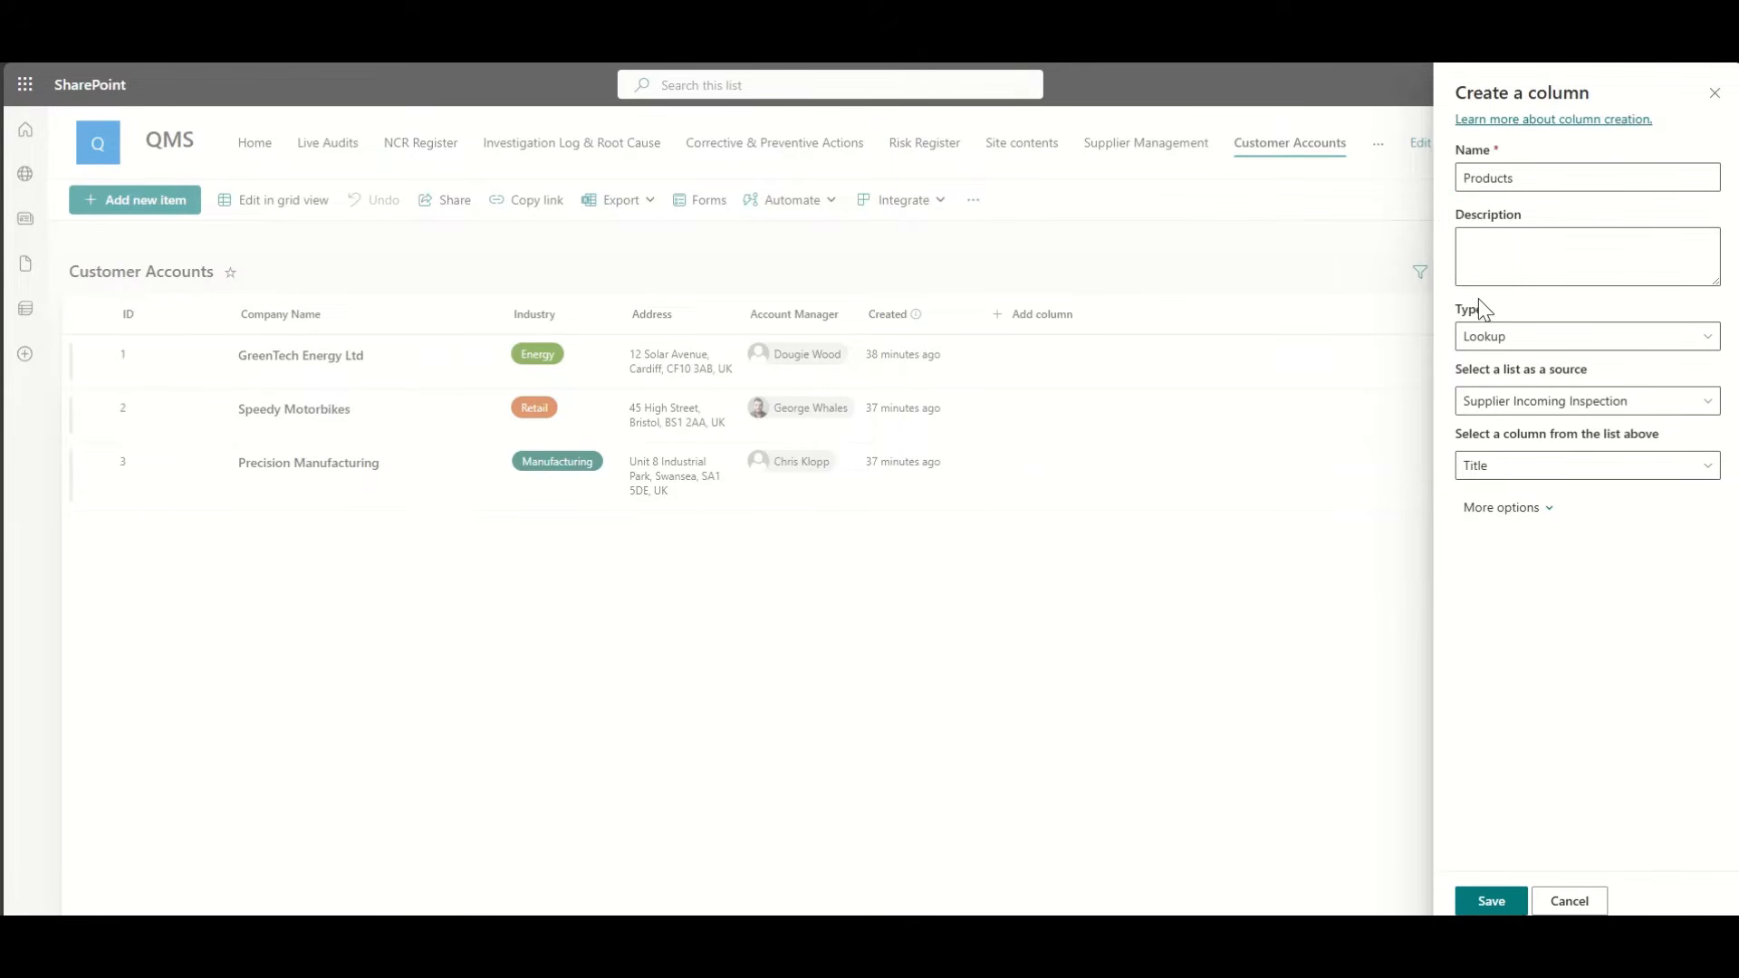
left_click(1715, 94)
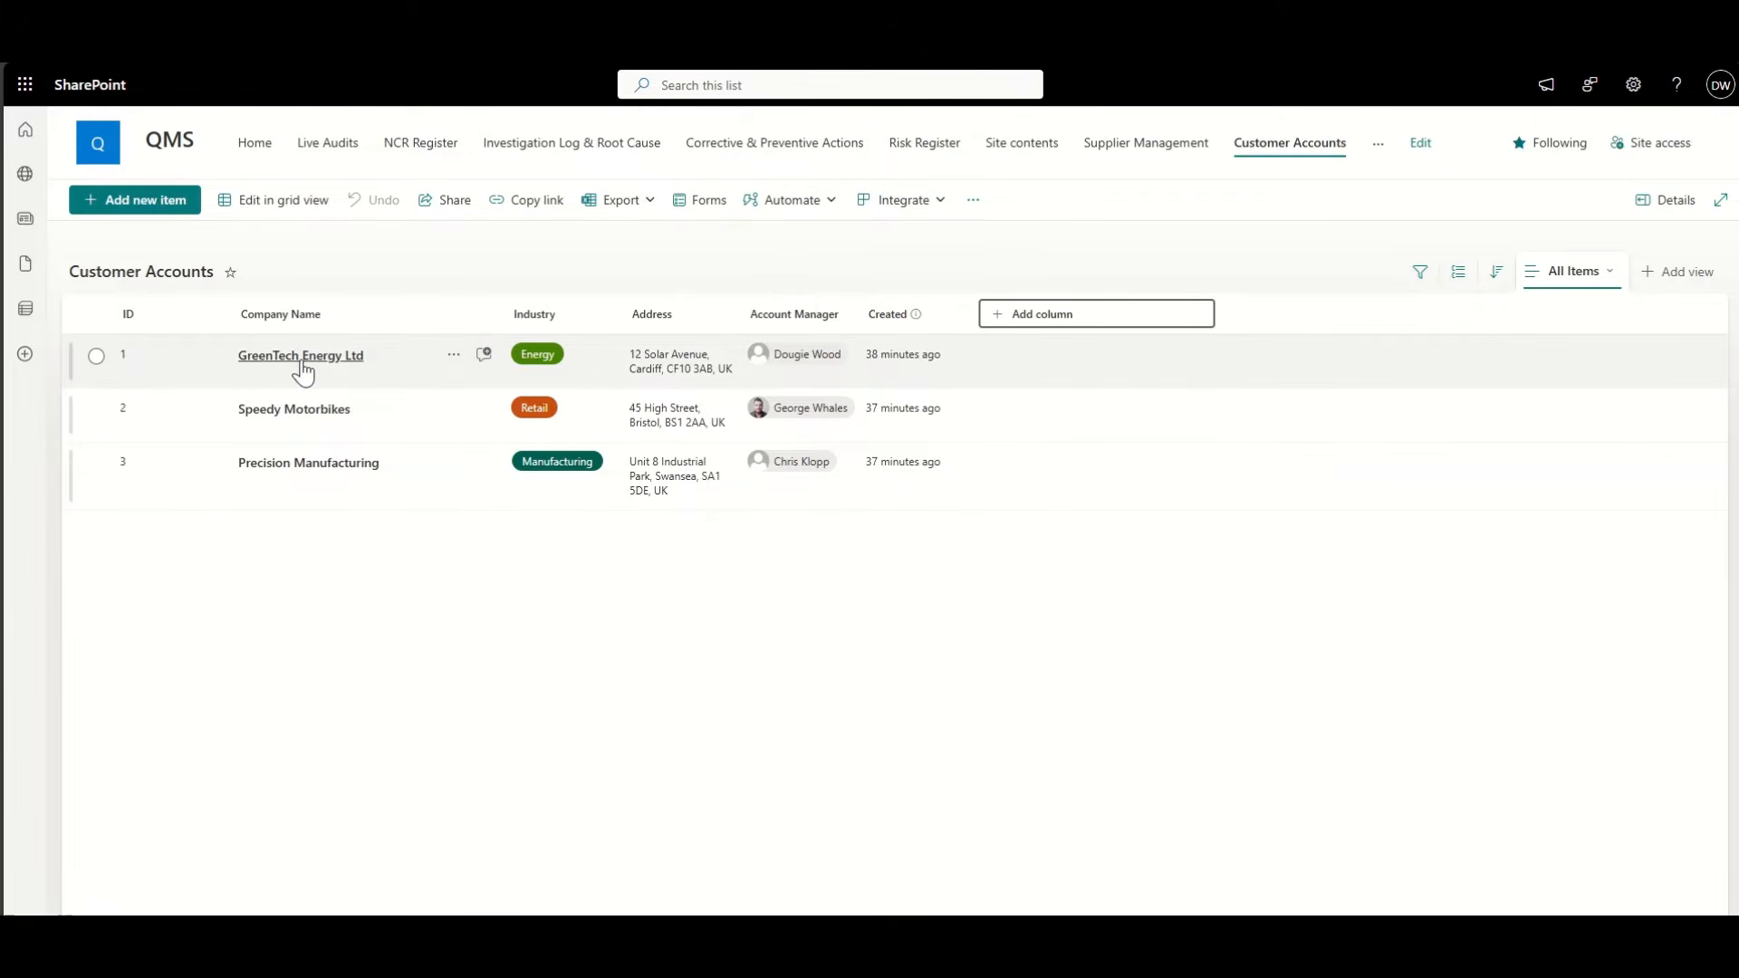
left_click(1163, 251)
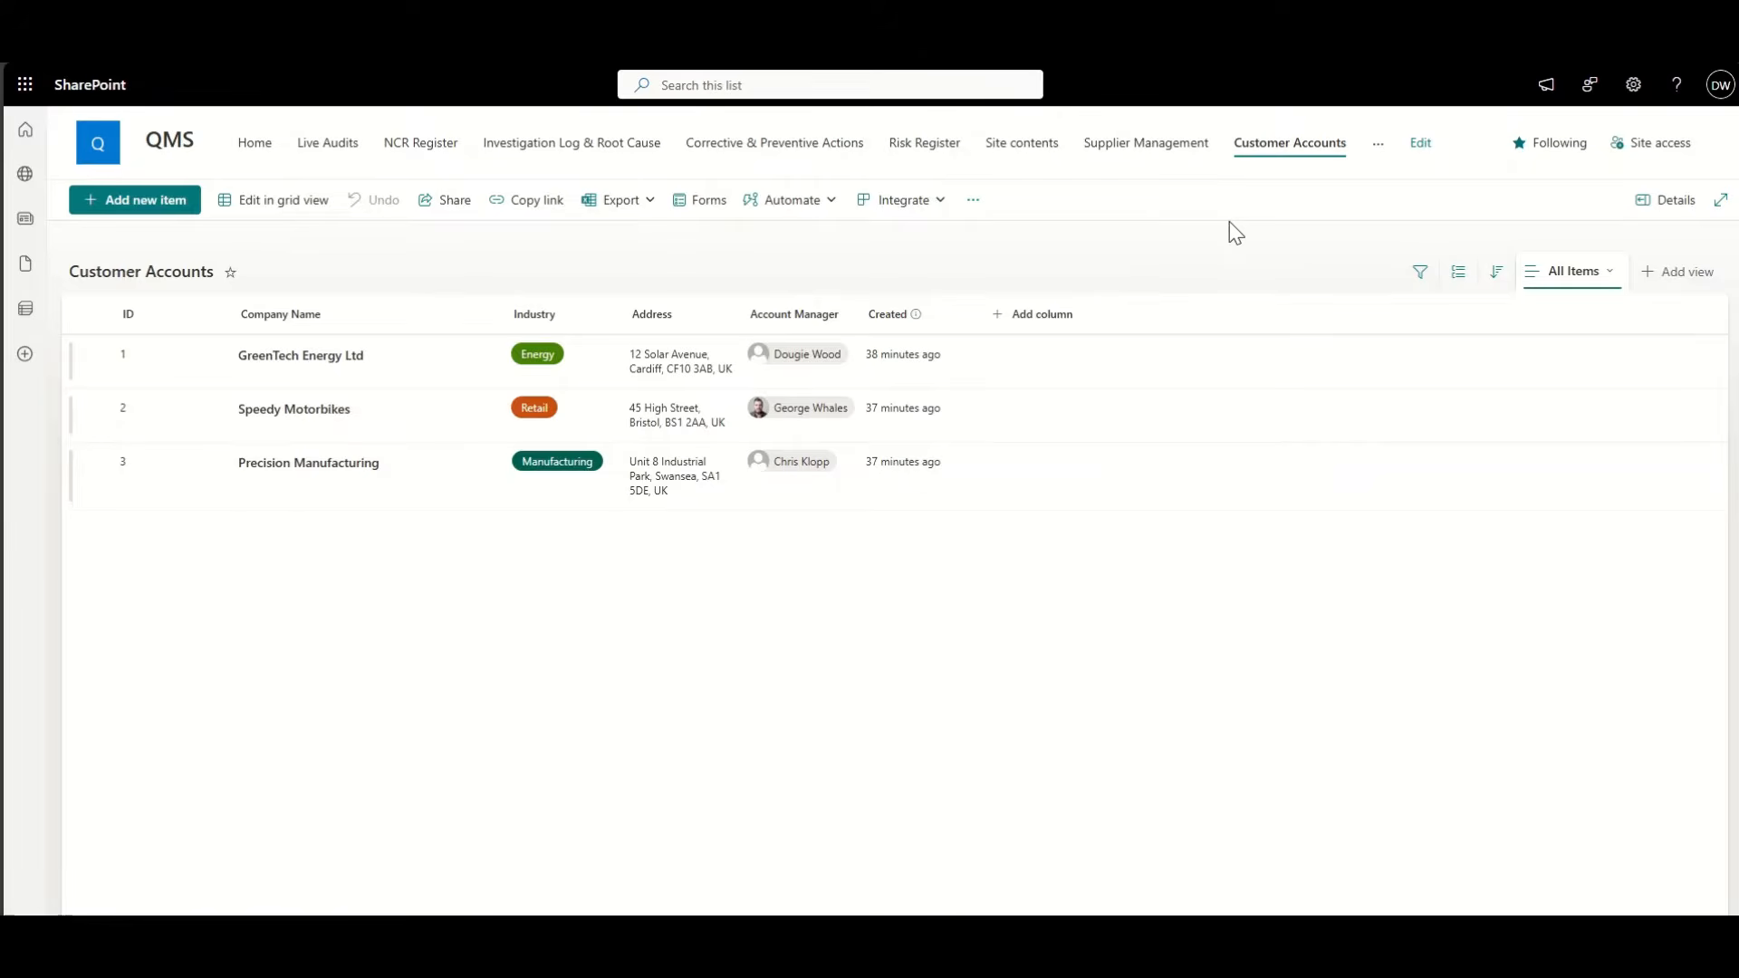
Step: From Site contents, create a blank list named Orders
left_click(1029, 144)
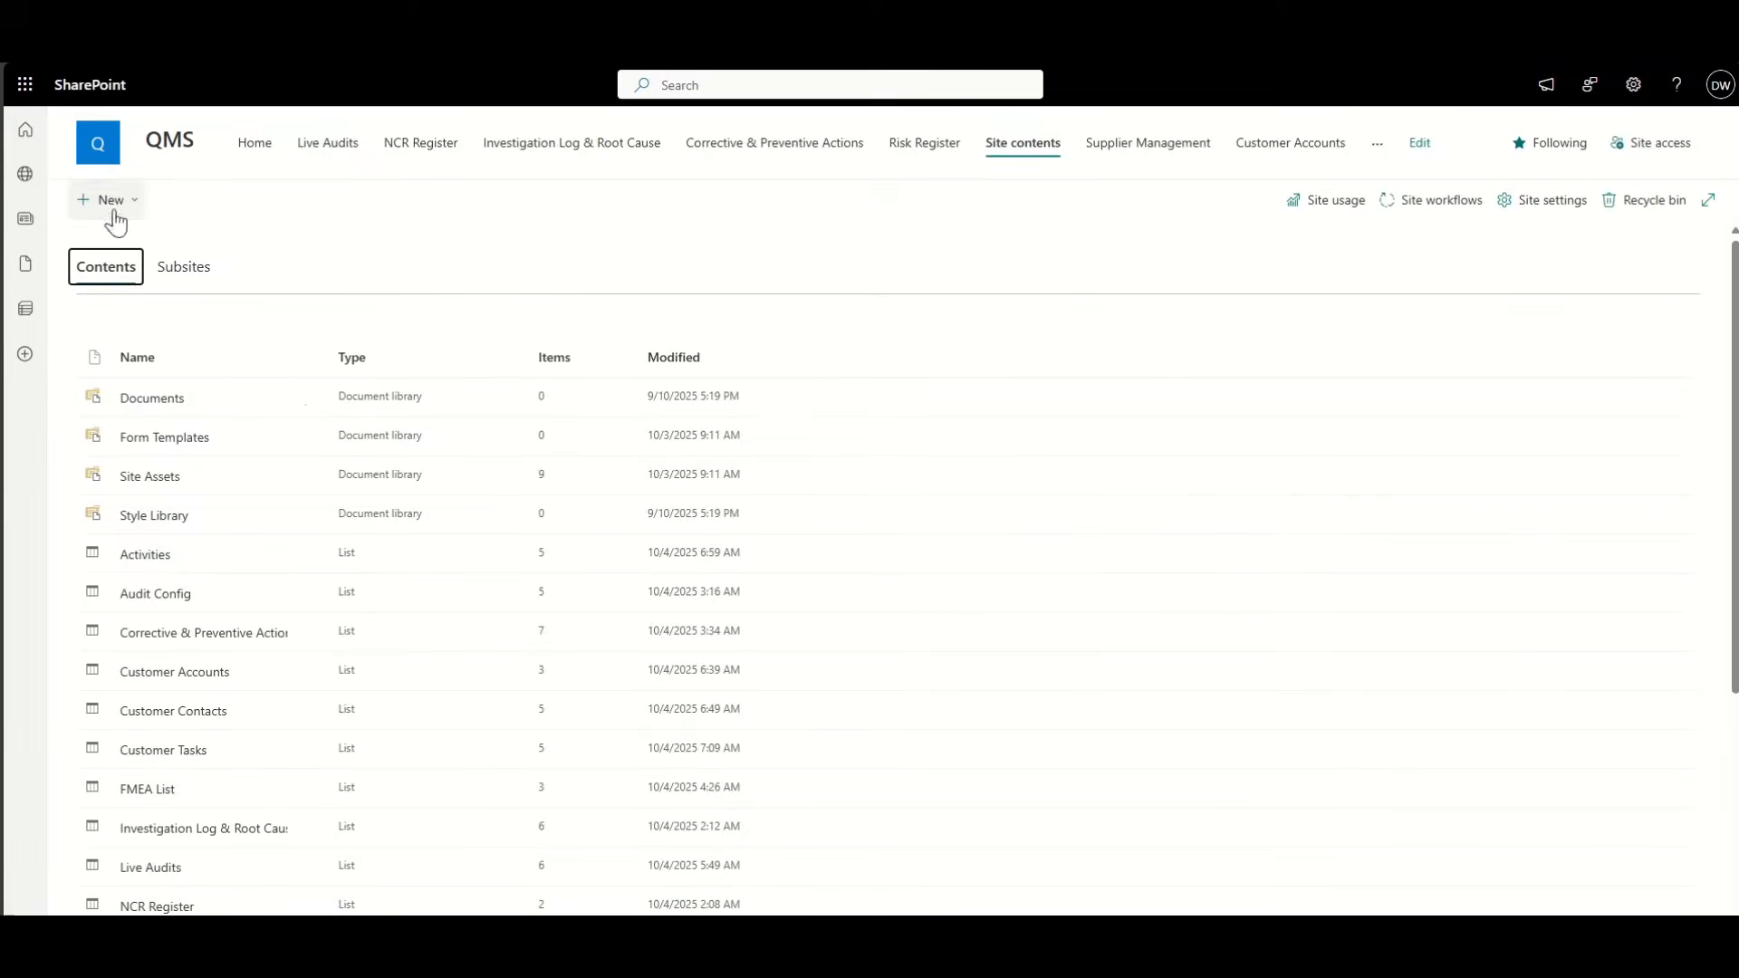
left_click(114, 213)
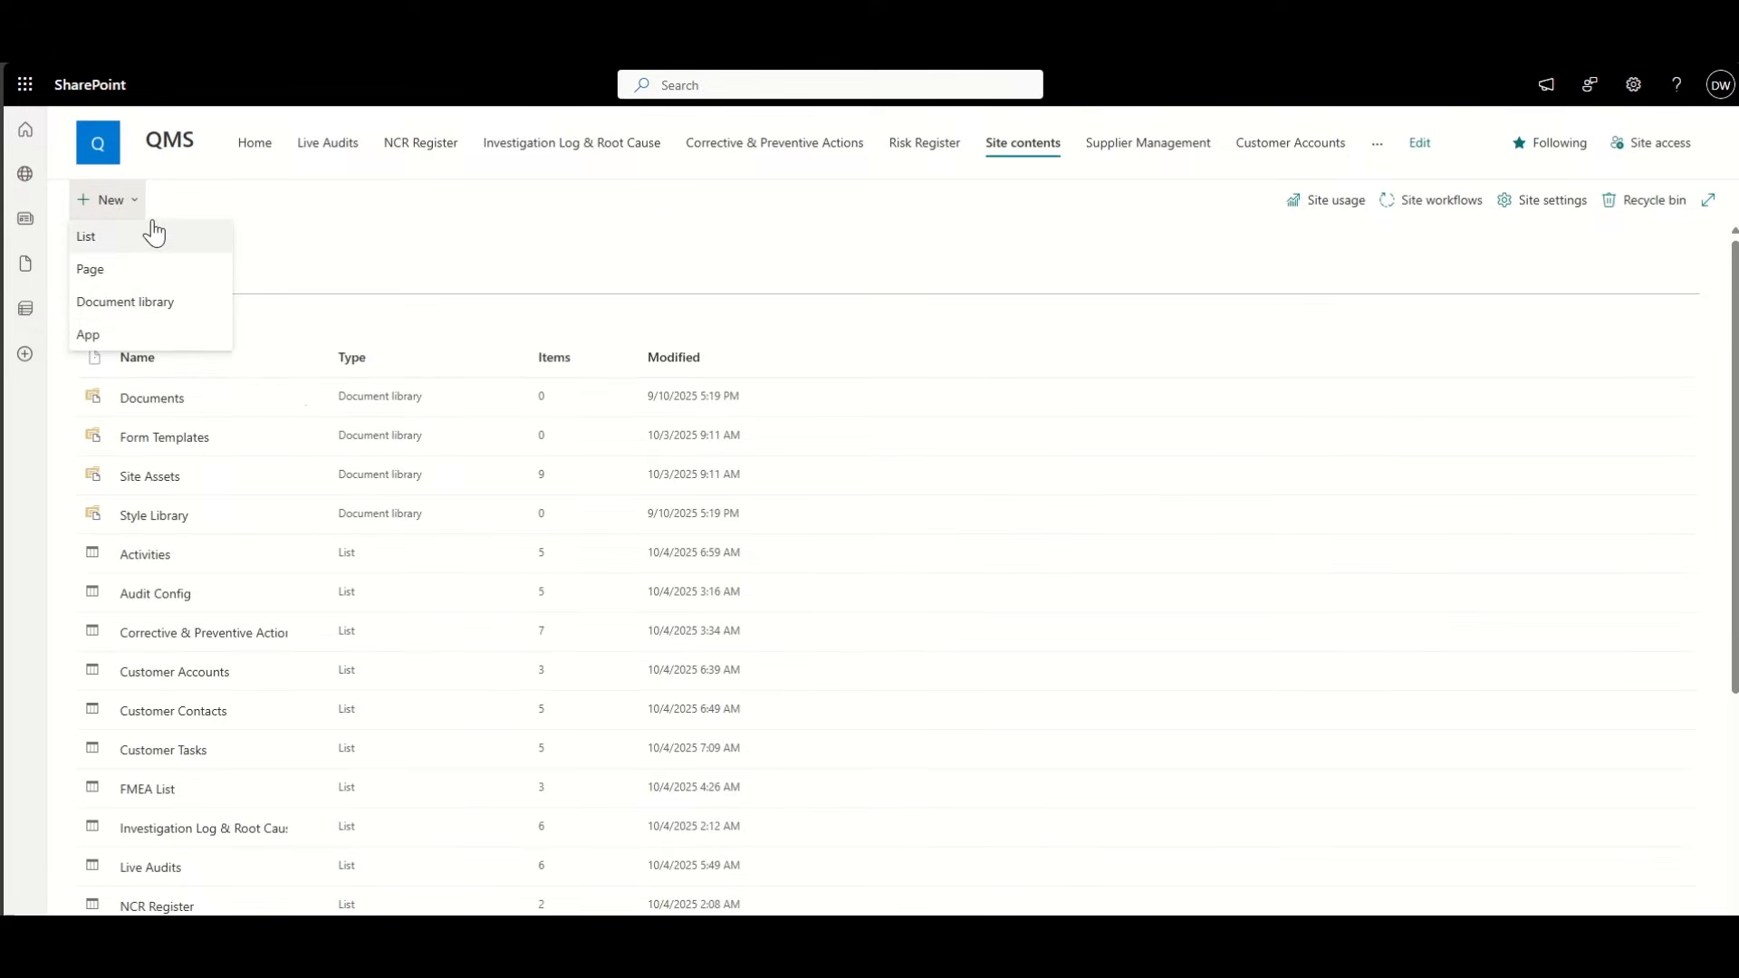
left_click(145, 238)
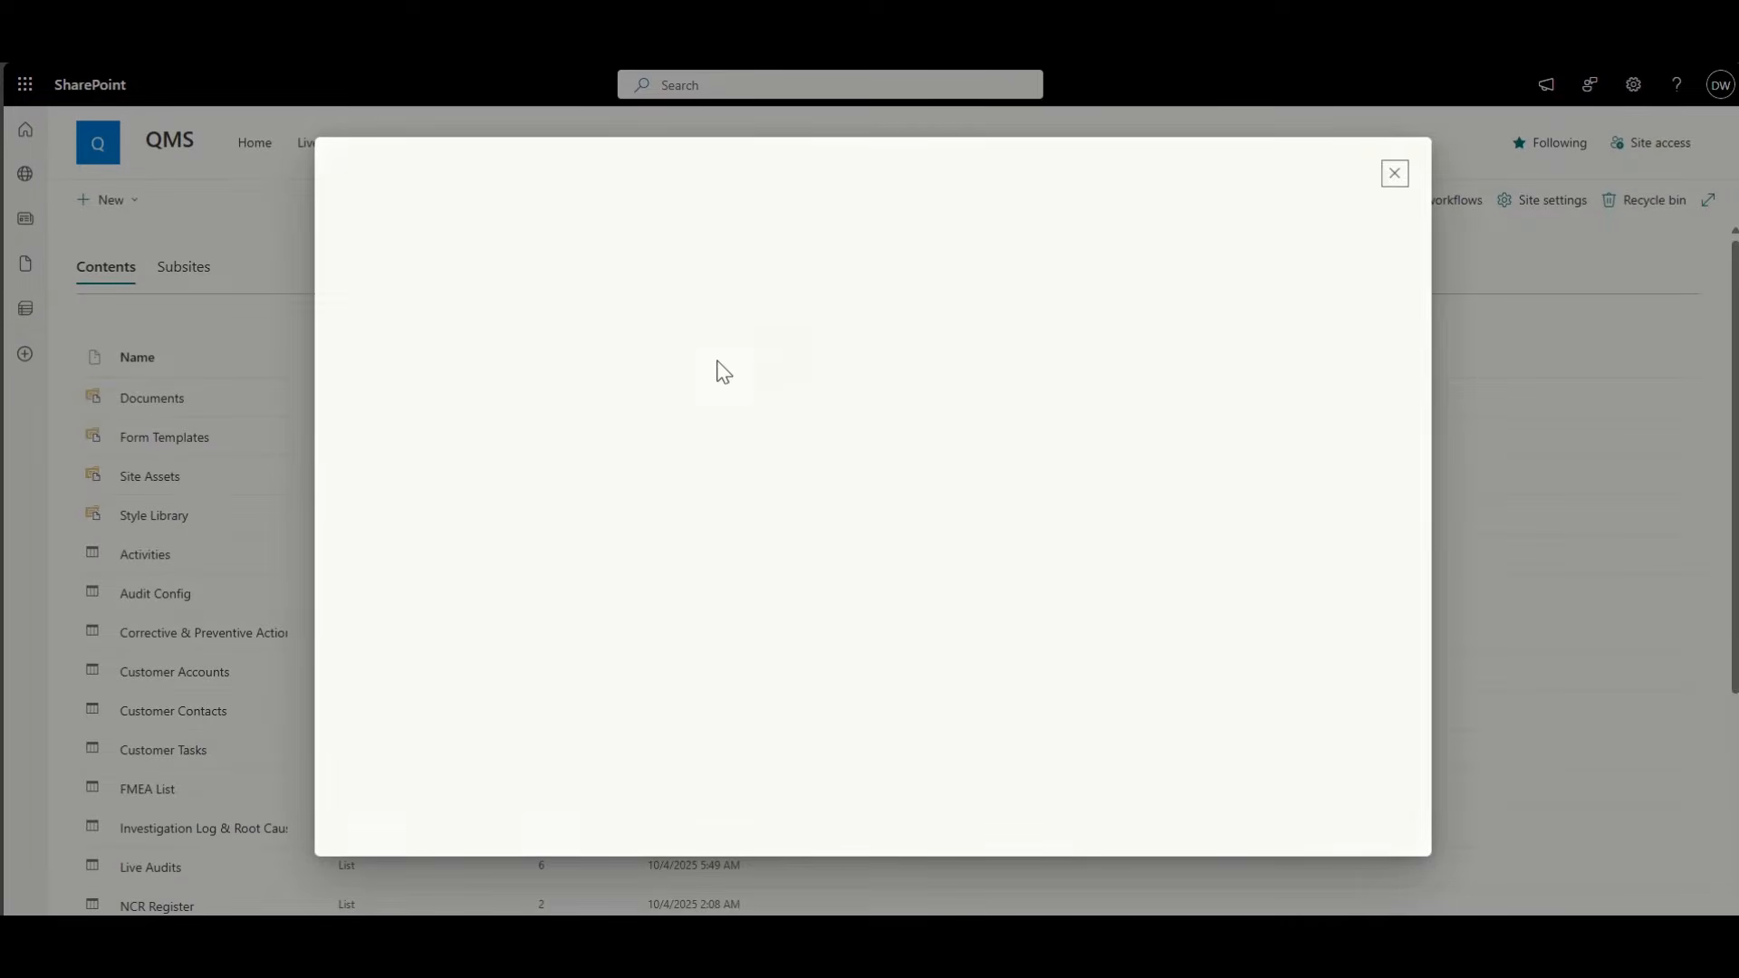
left_click(363, 358)
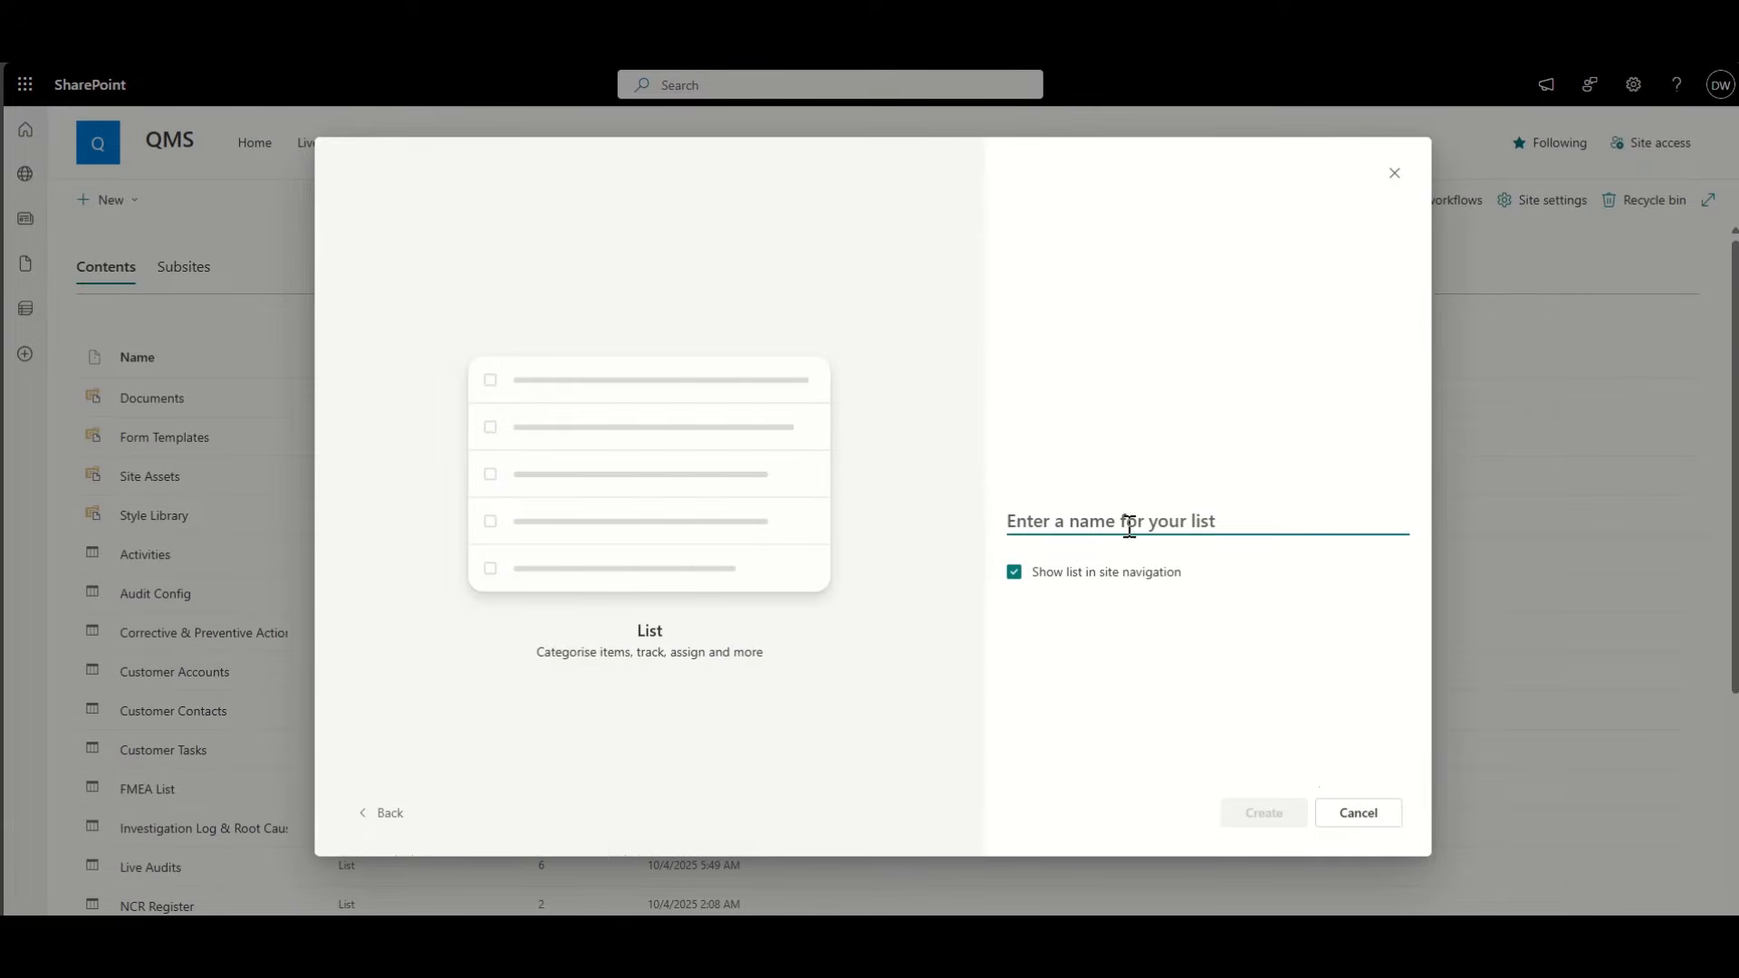
type("o")
key("BackSpace")
type("o")
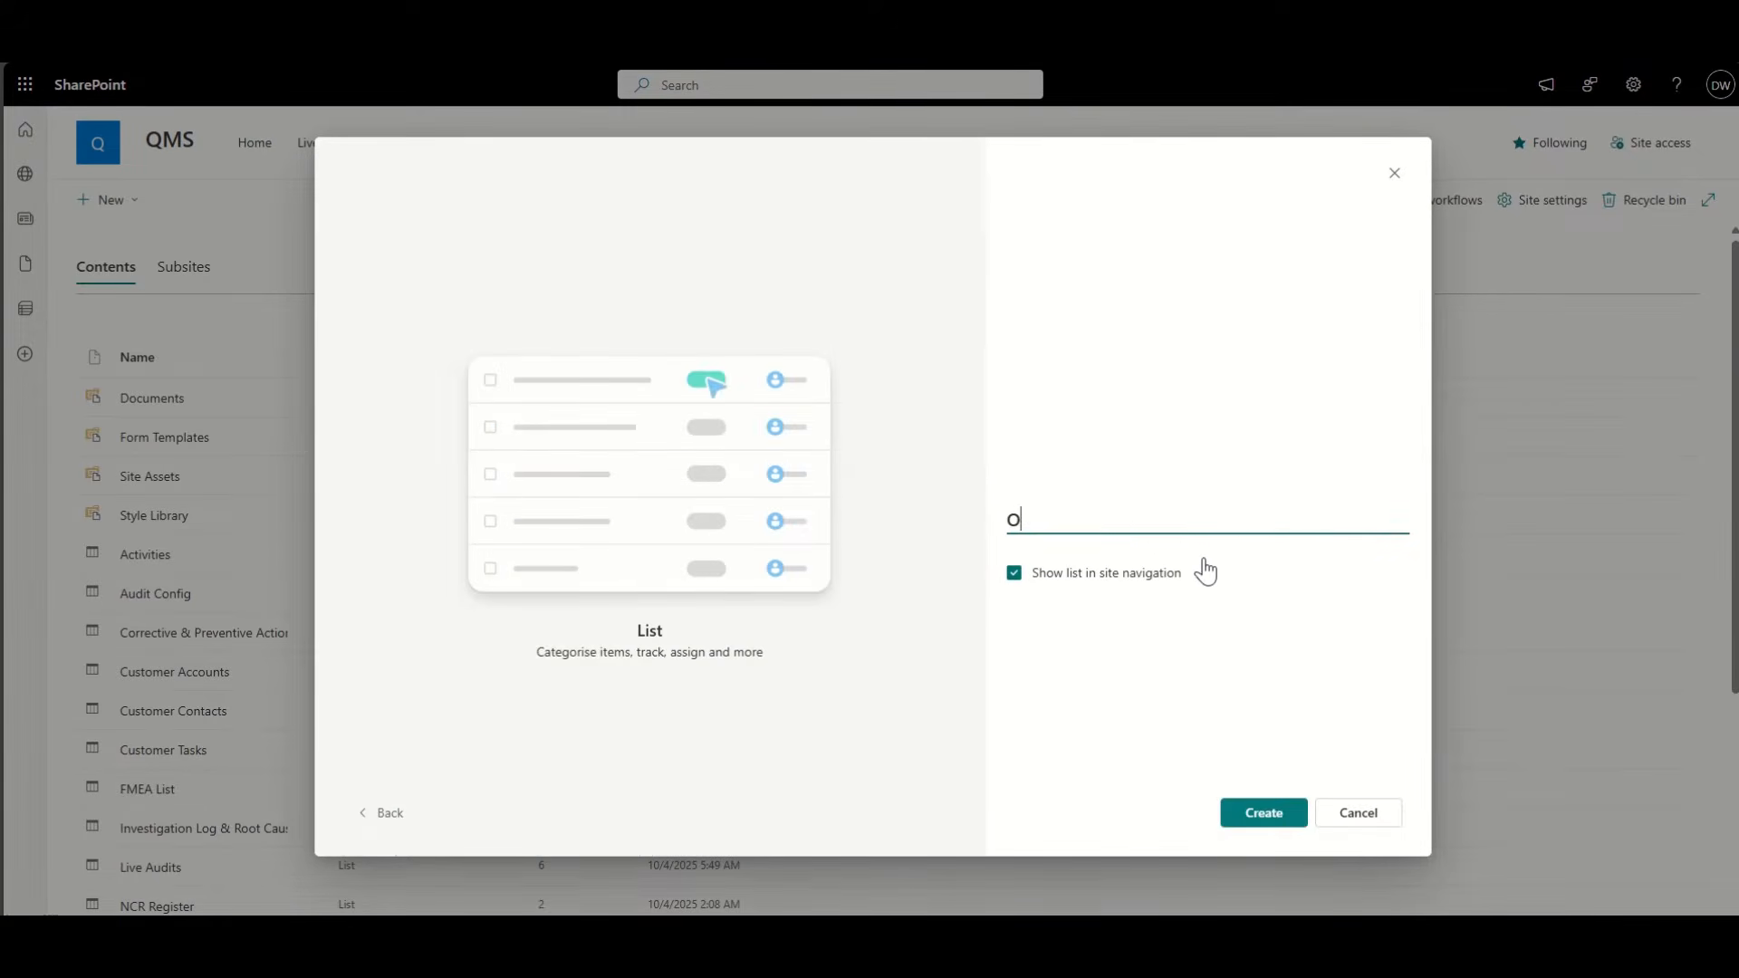
type("rders")
left_click(1253, 802)
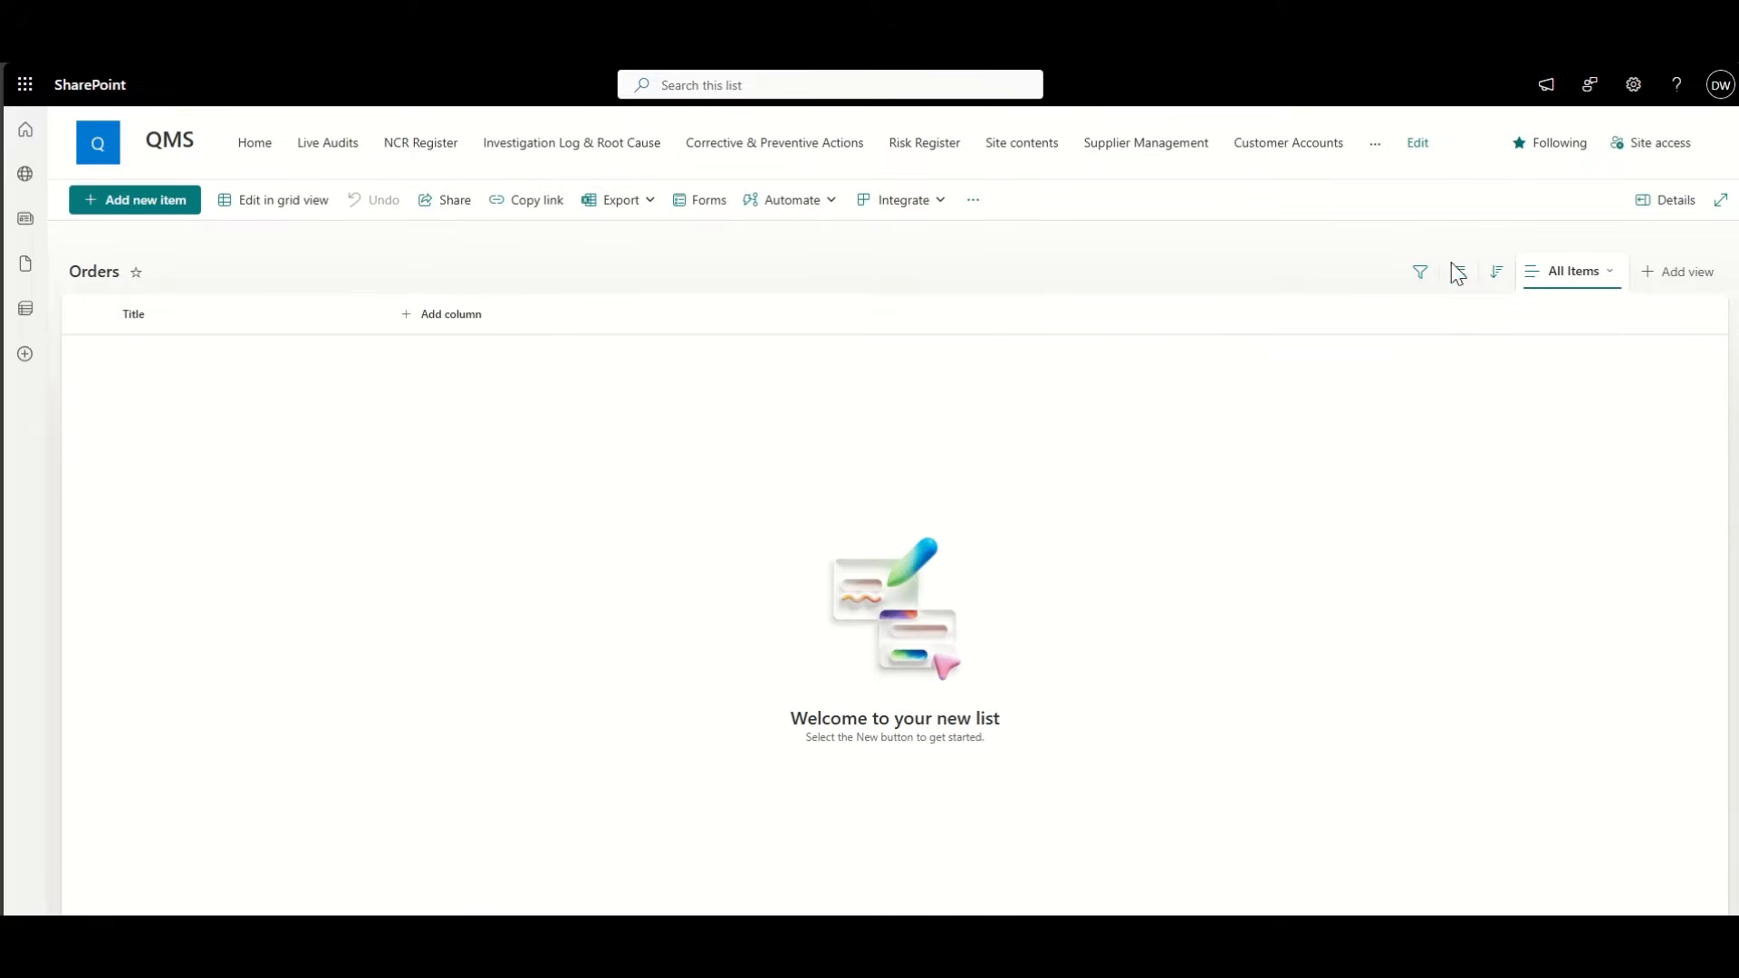
Step: Hide the Title column and add the ID column to the All Items view
left_click(152, 313)
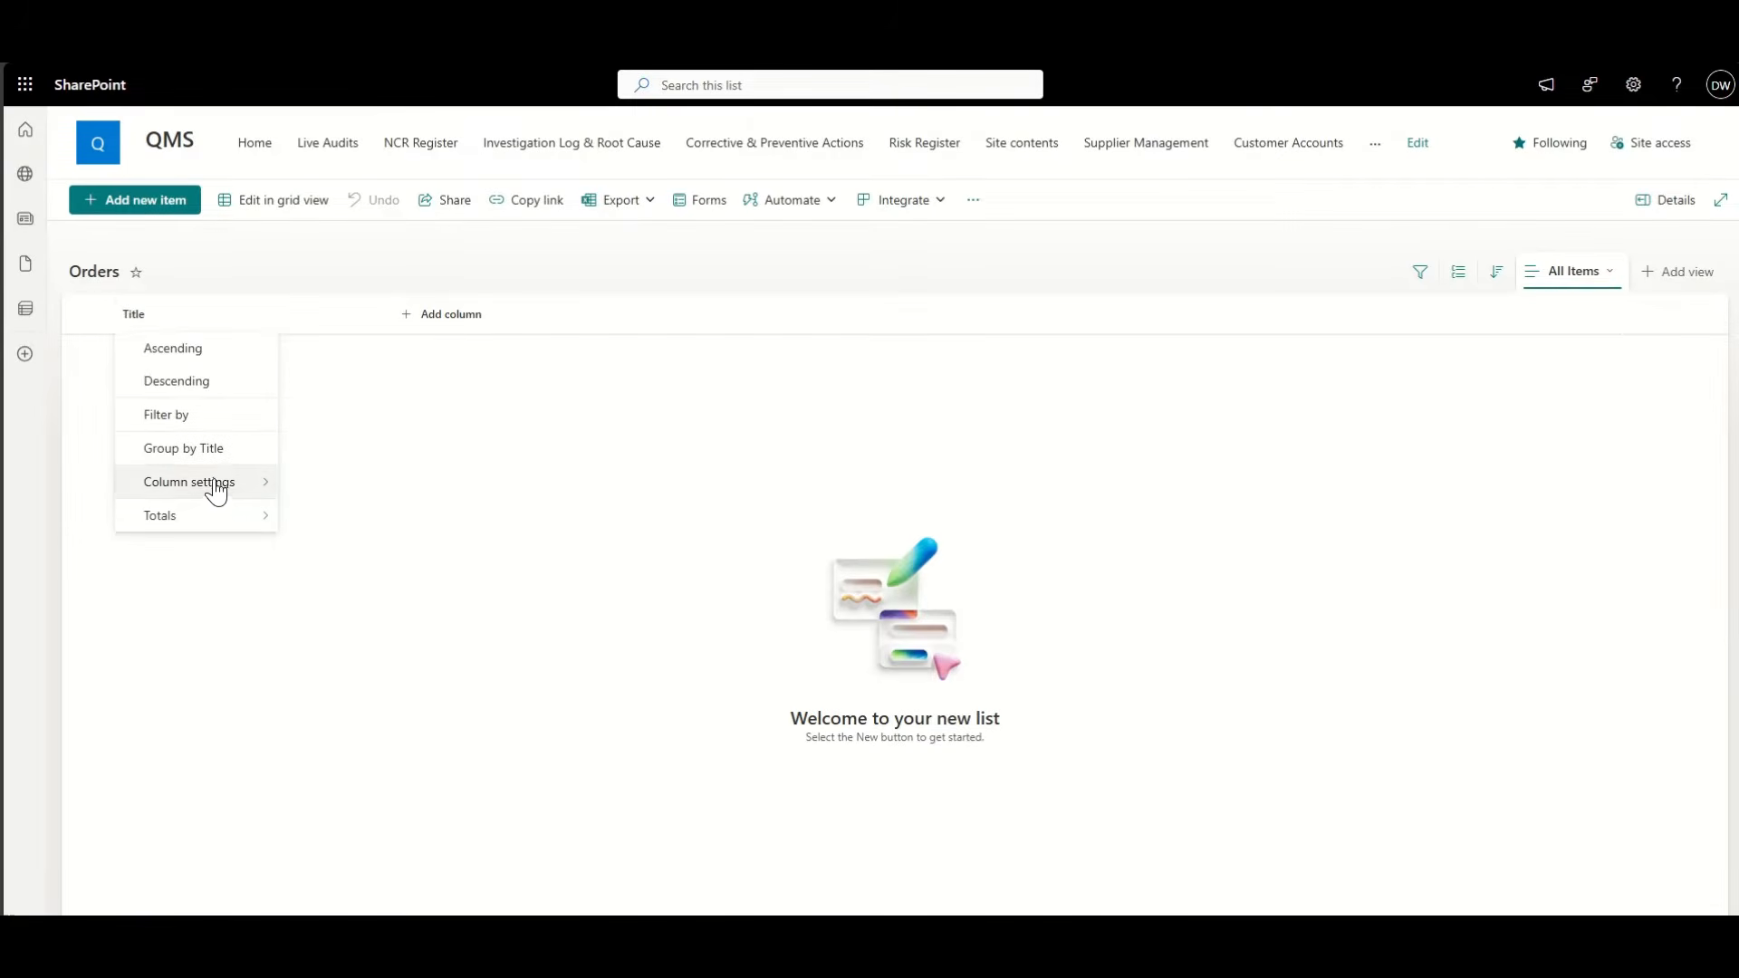
mouse_move(216, 490)
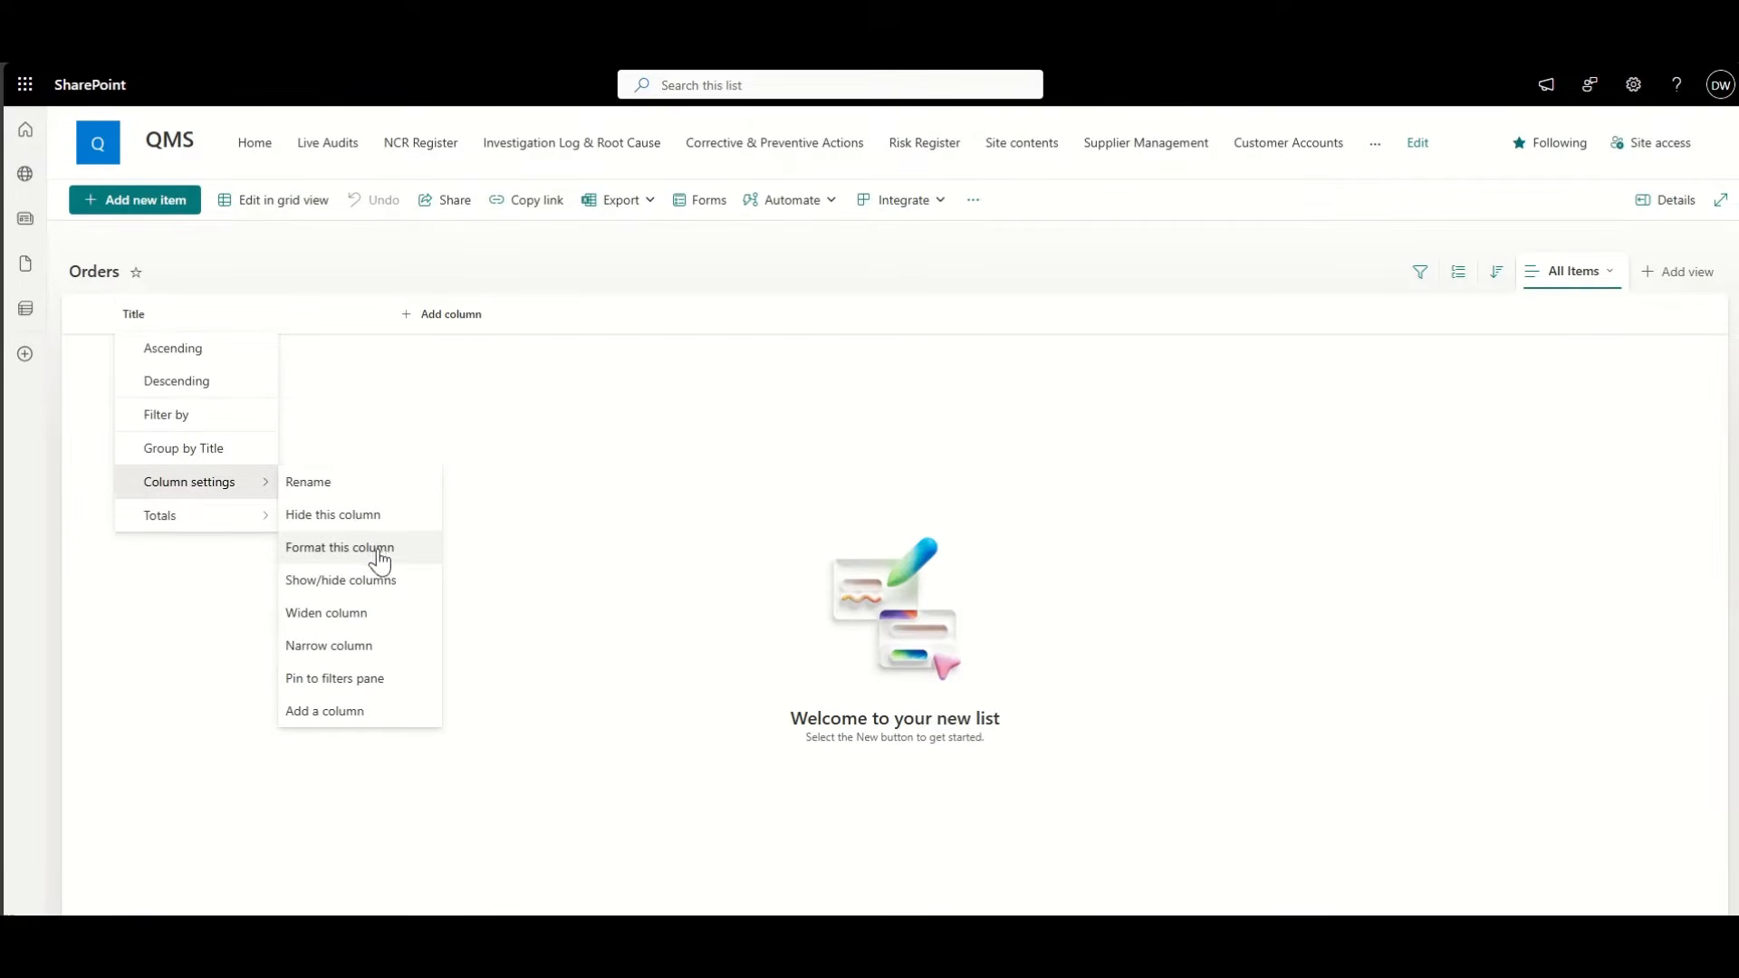
left_click(390, 515)
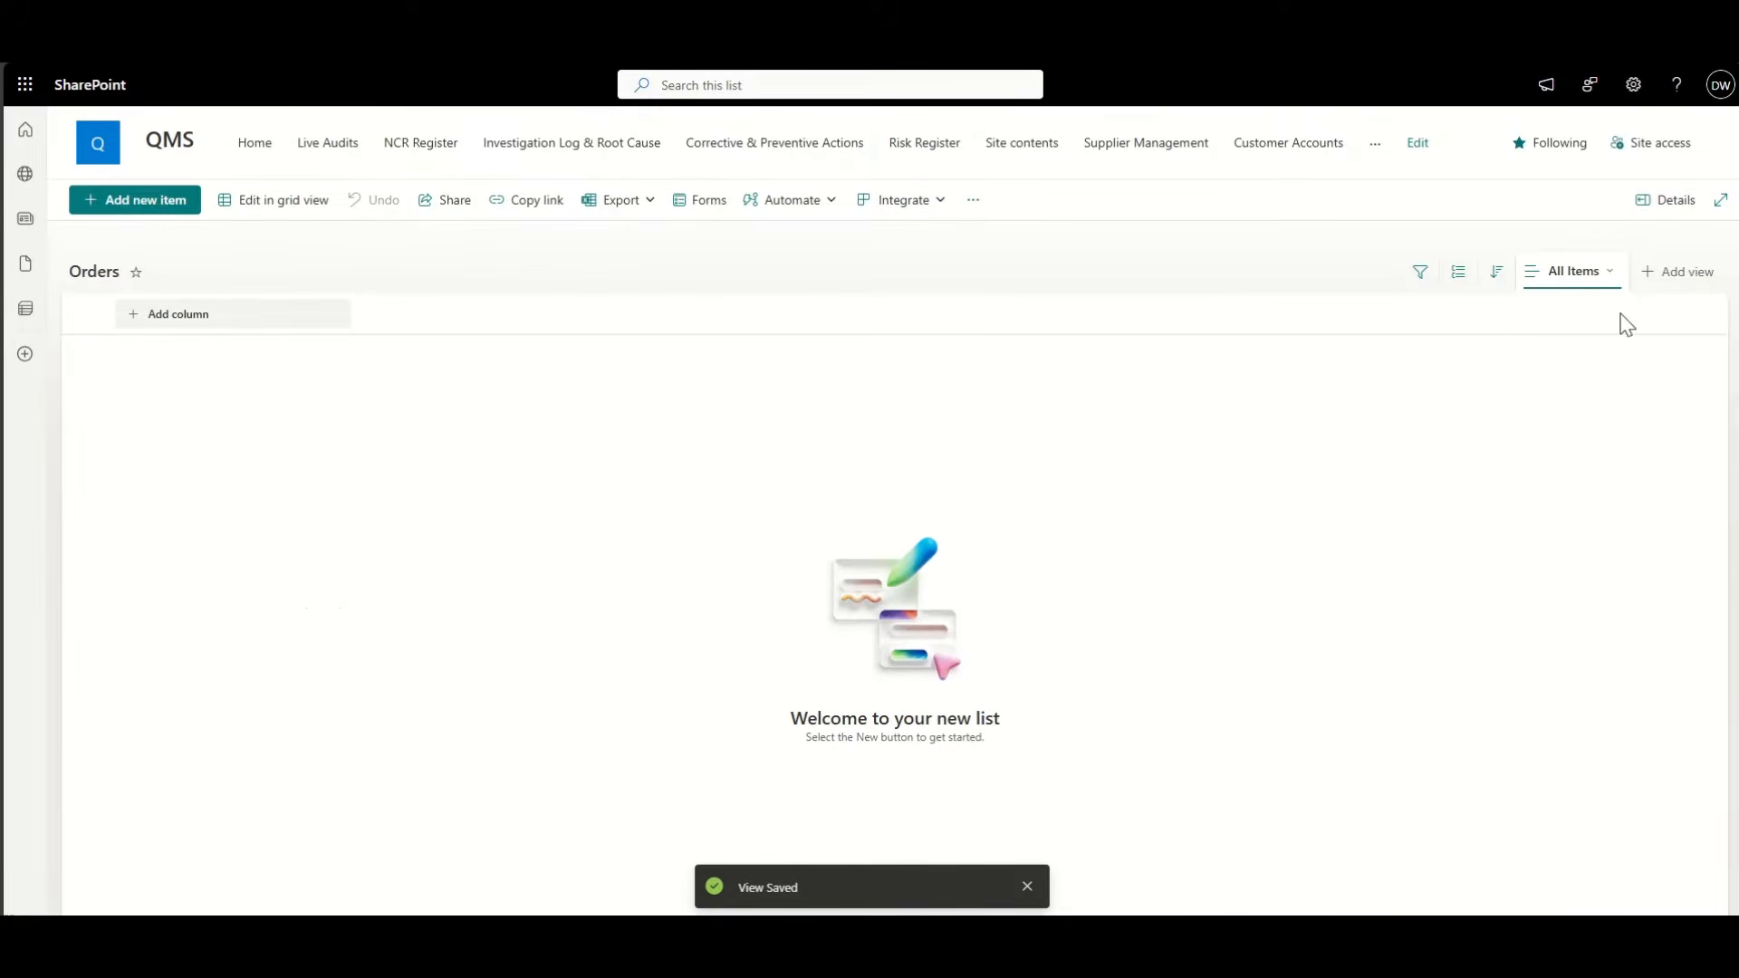
left_click(1603, 274)
left_click(1627, 466)
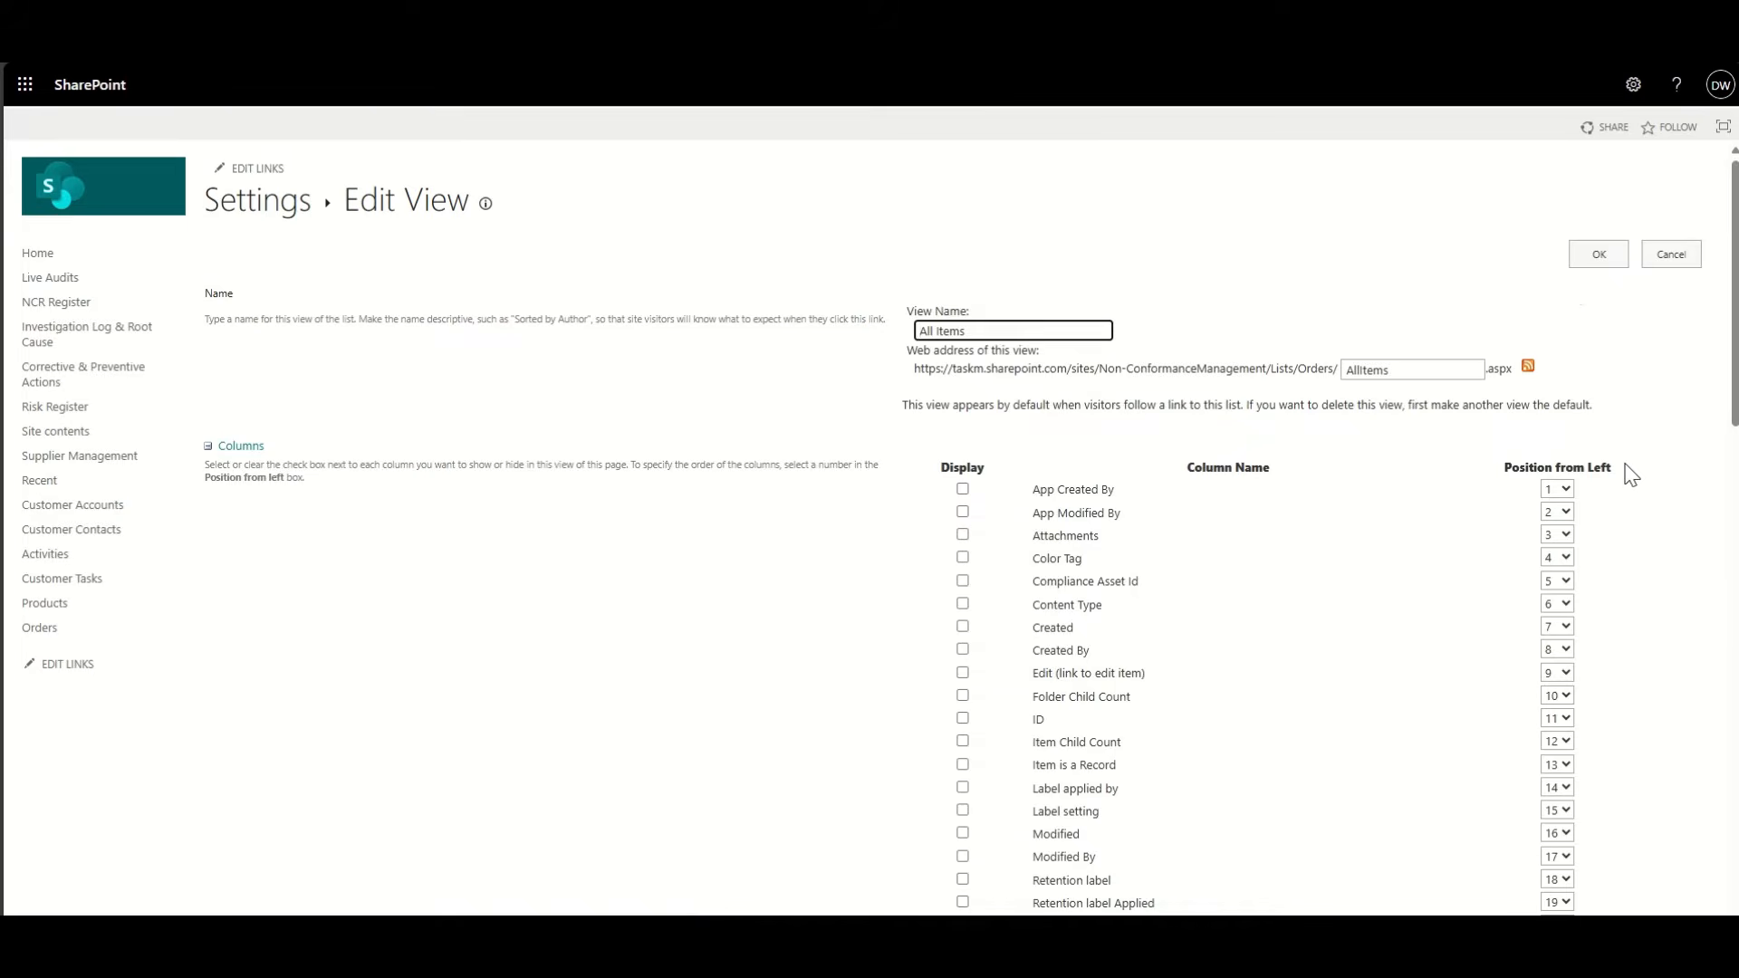
left_click(1038, 719)
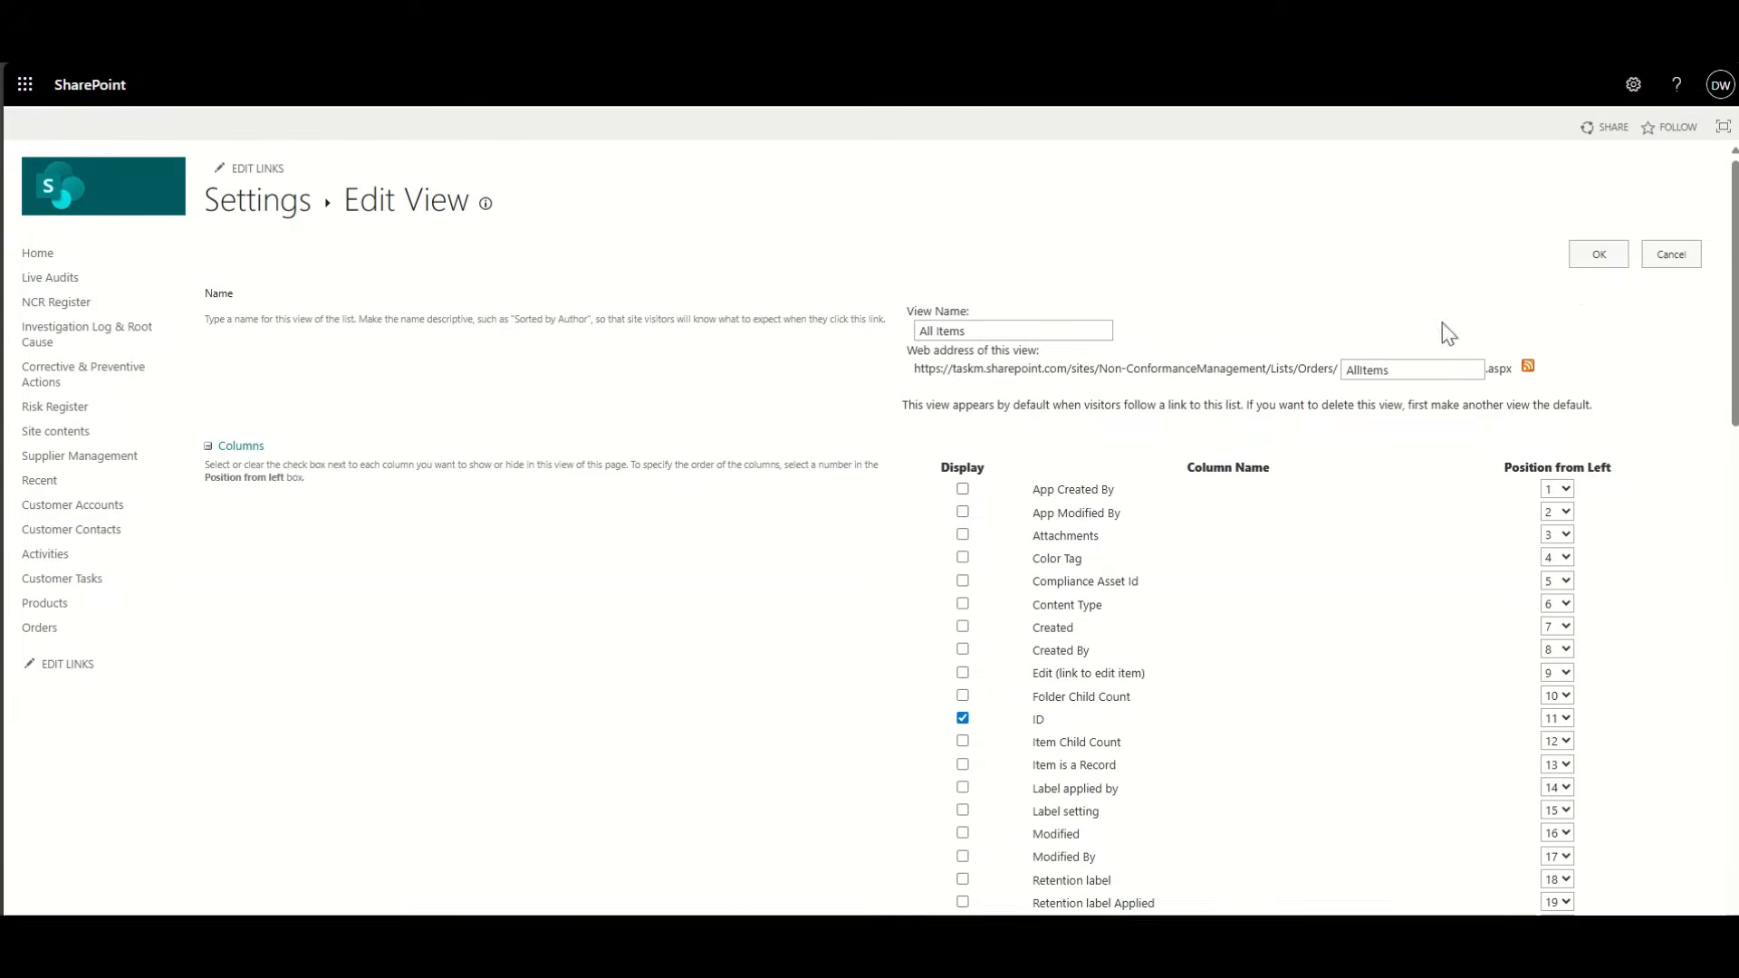
left_click(1596, 256)
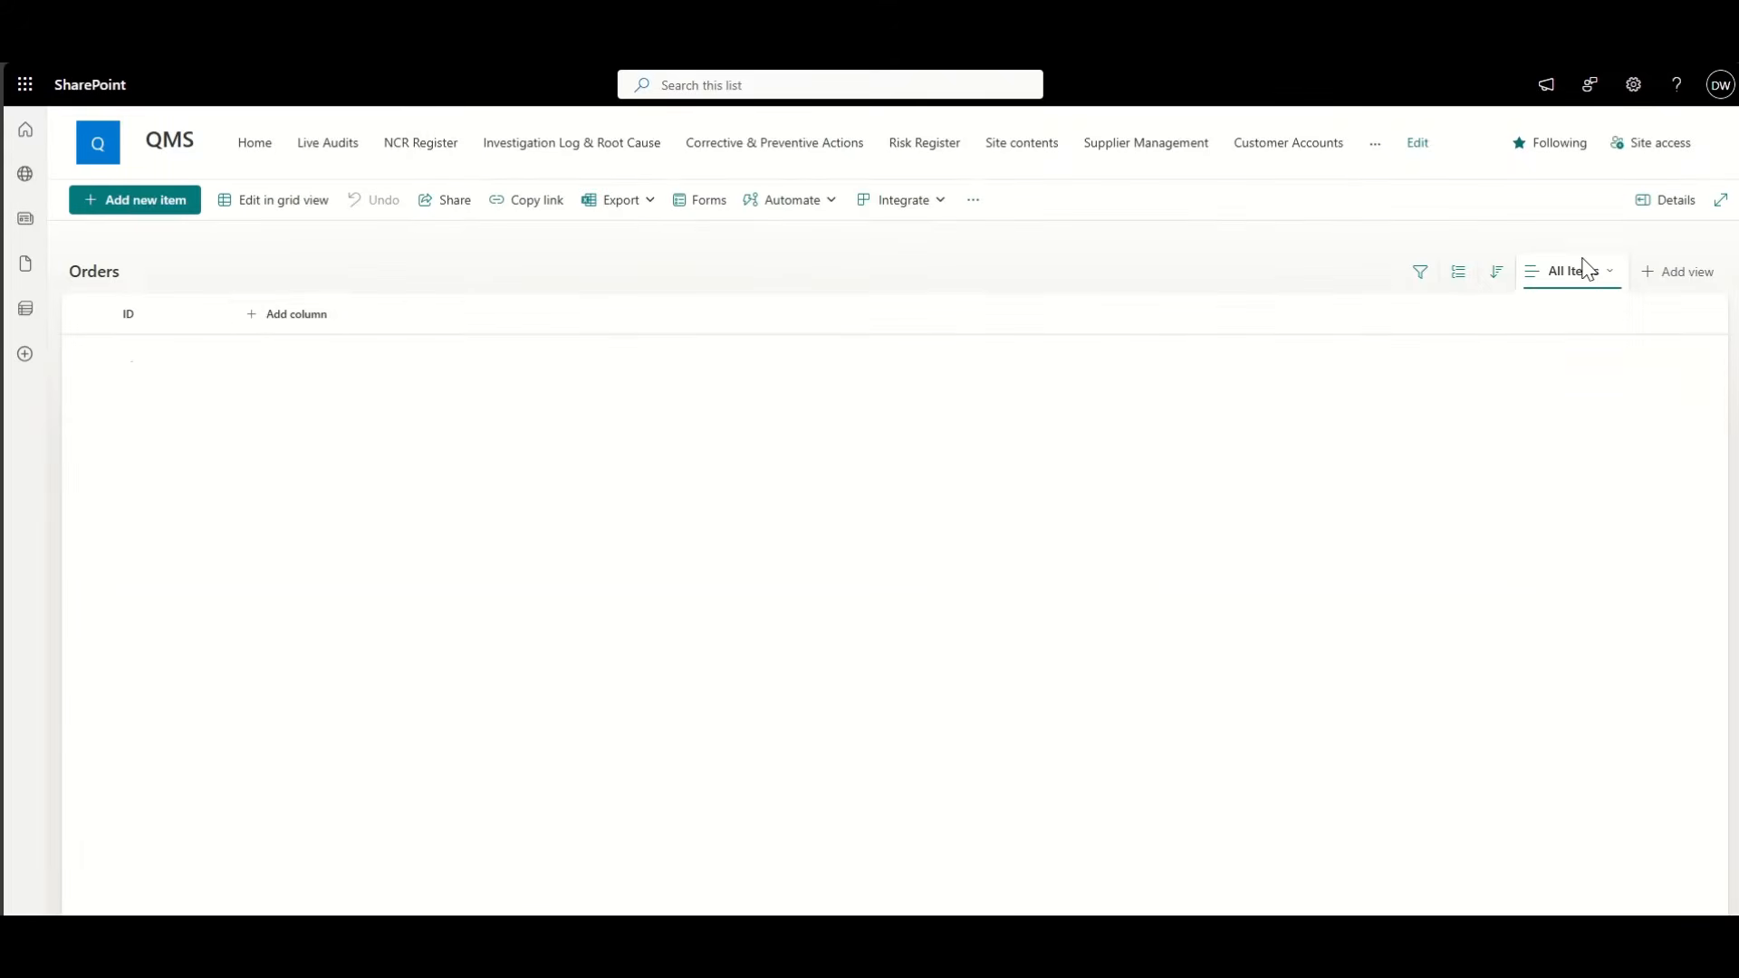
Step: Start a new lookup column on Orders and name it Company Name
left_click(308, 315)
scroll(602, 508, "down", 5)
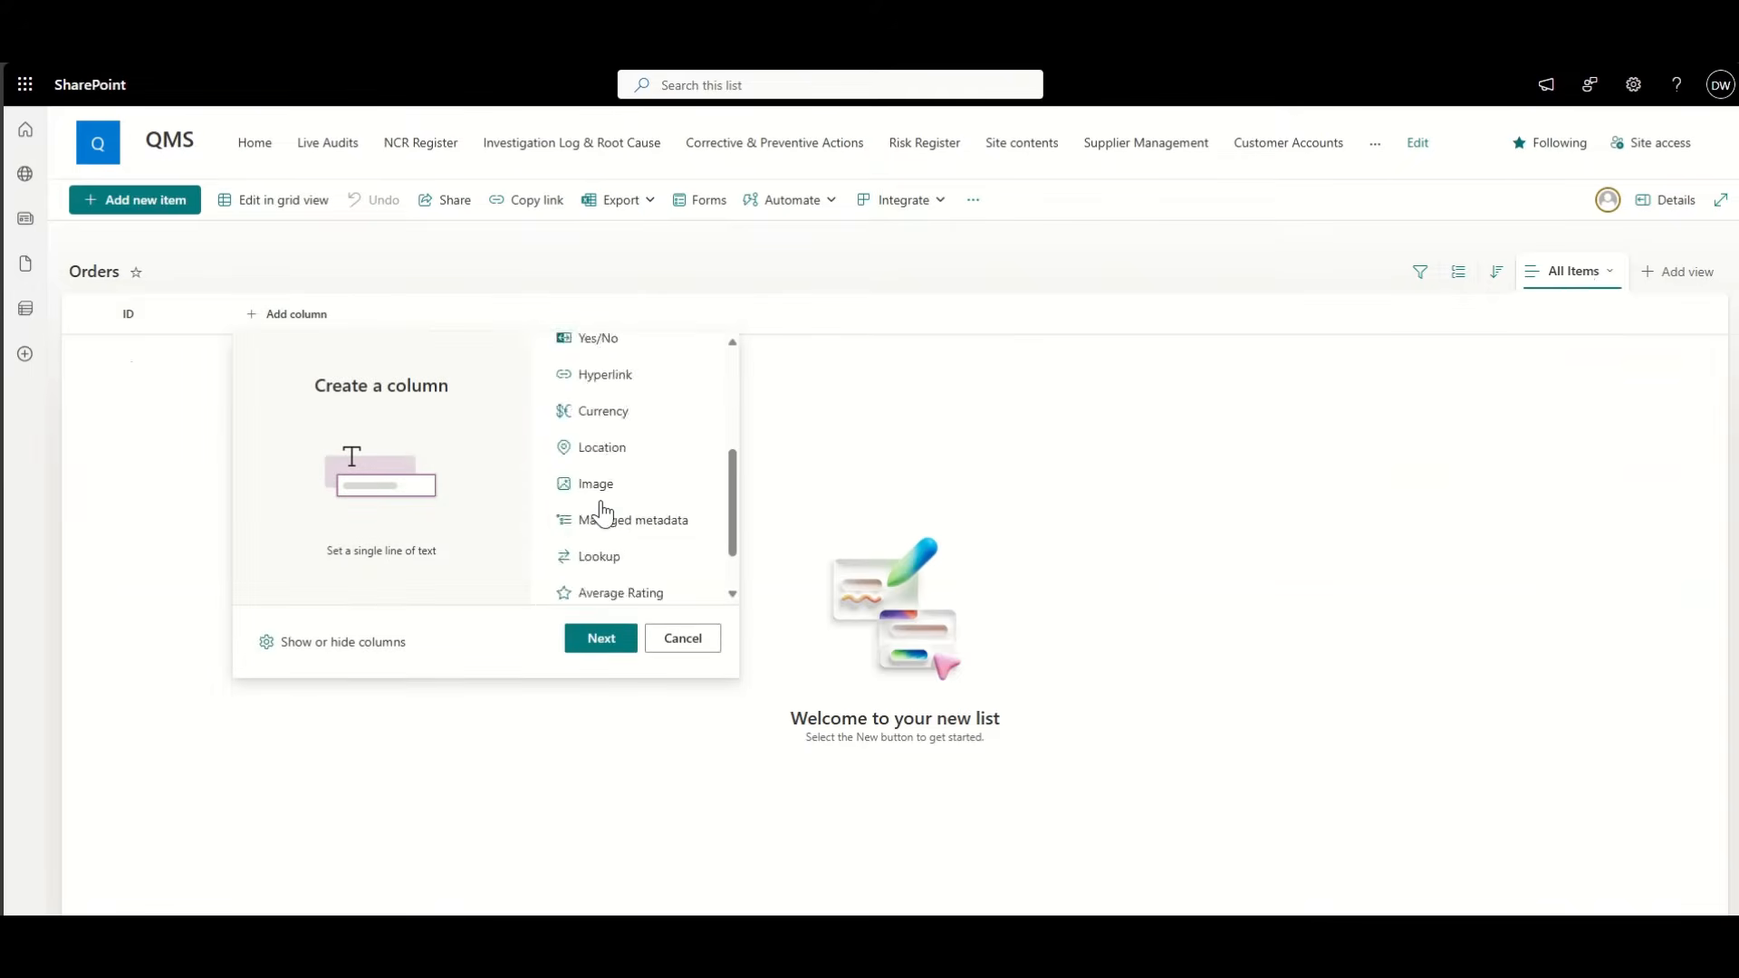
left_click(600, 490)
left_click(602, 639)
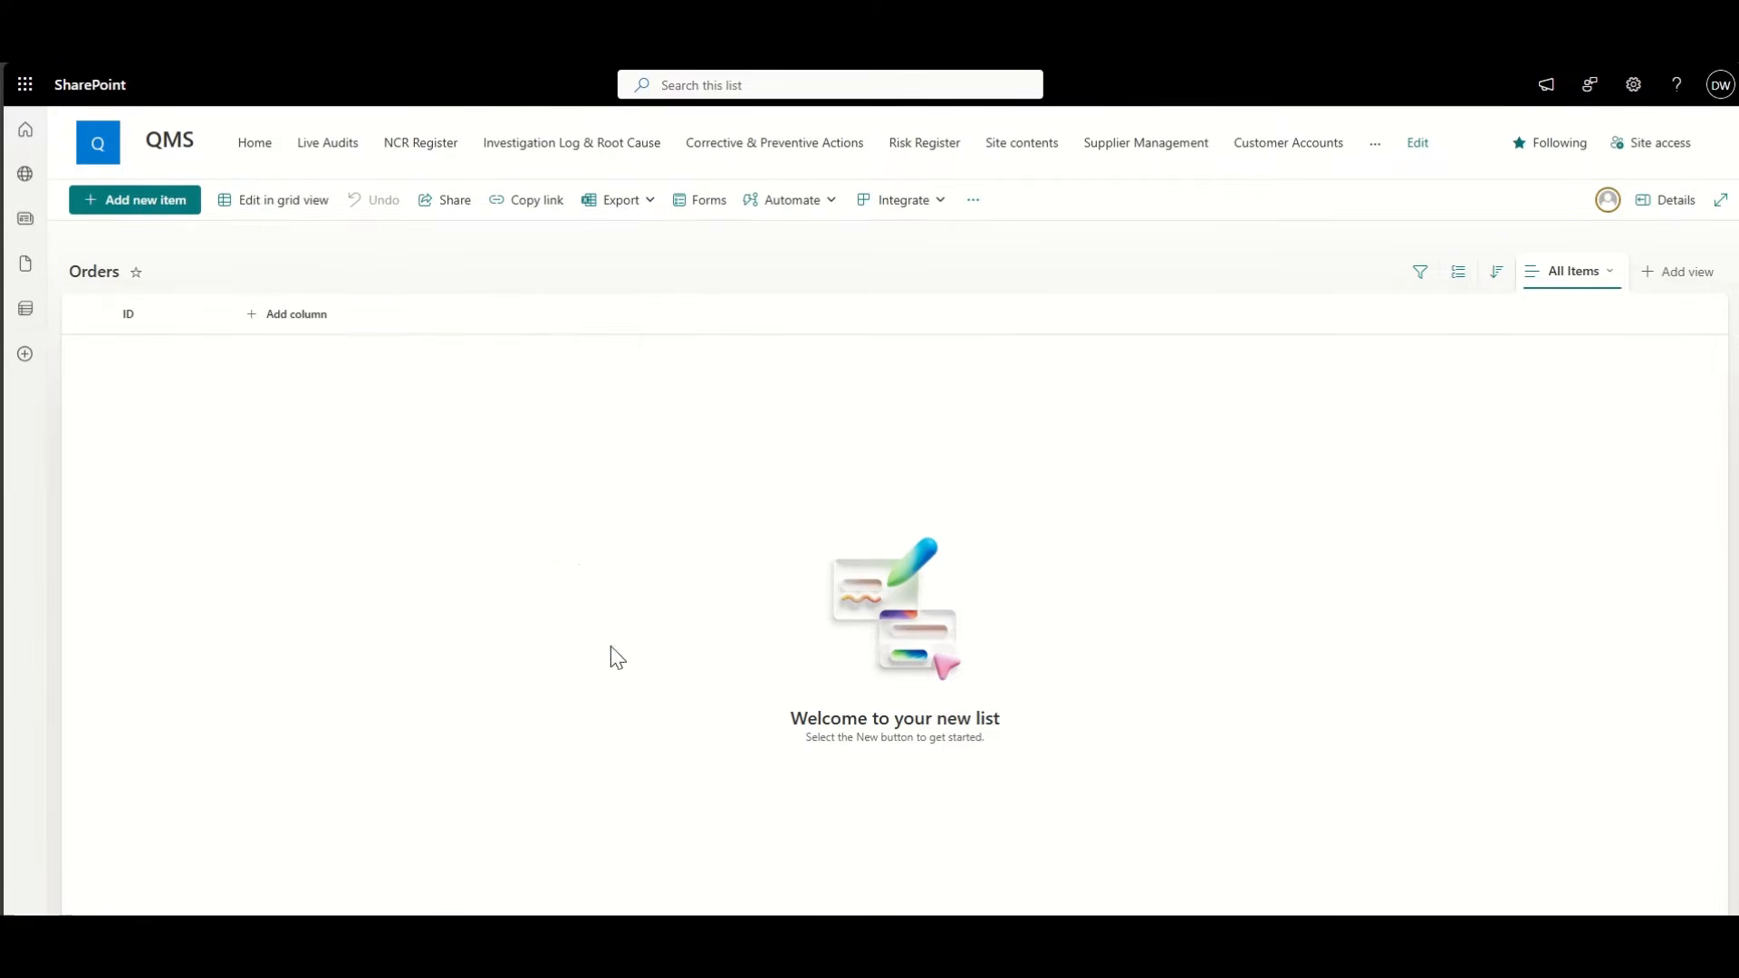
left_click(1531, 186)
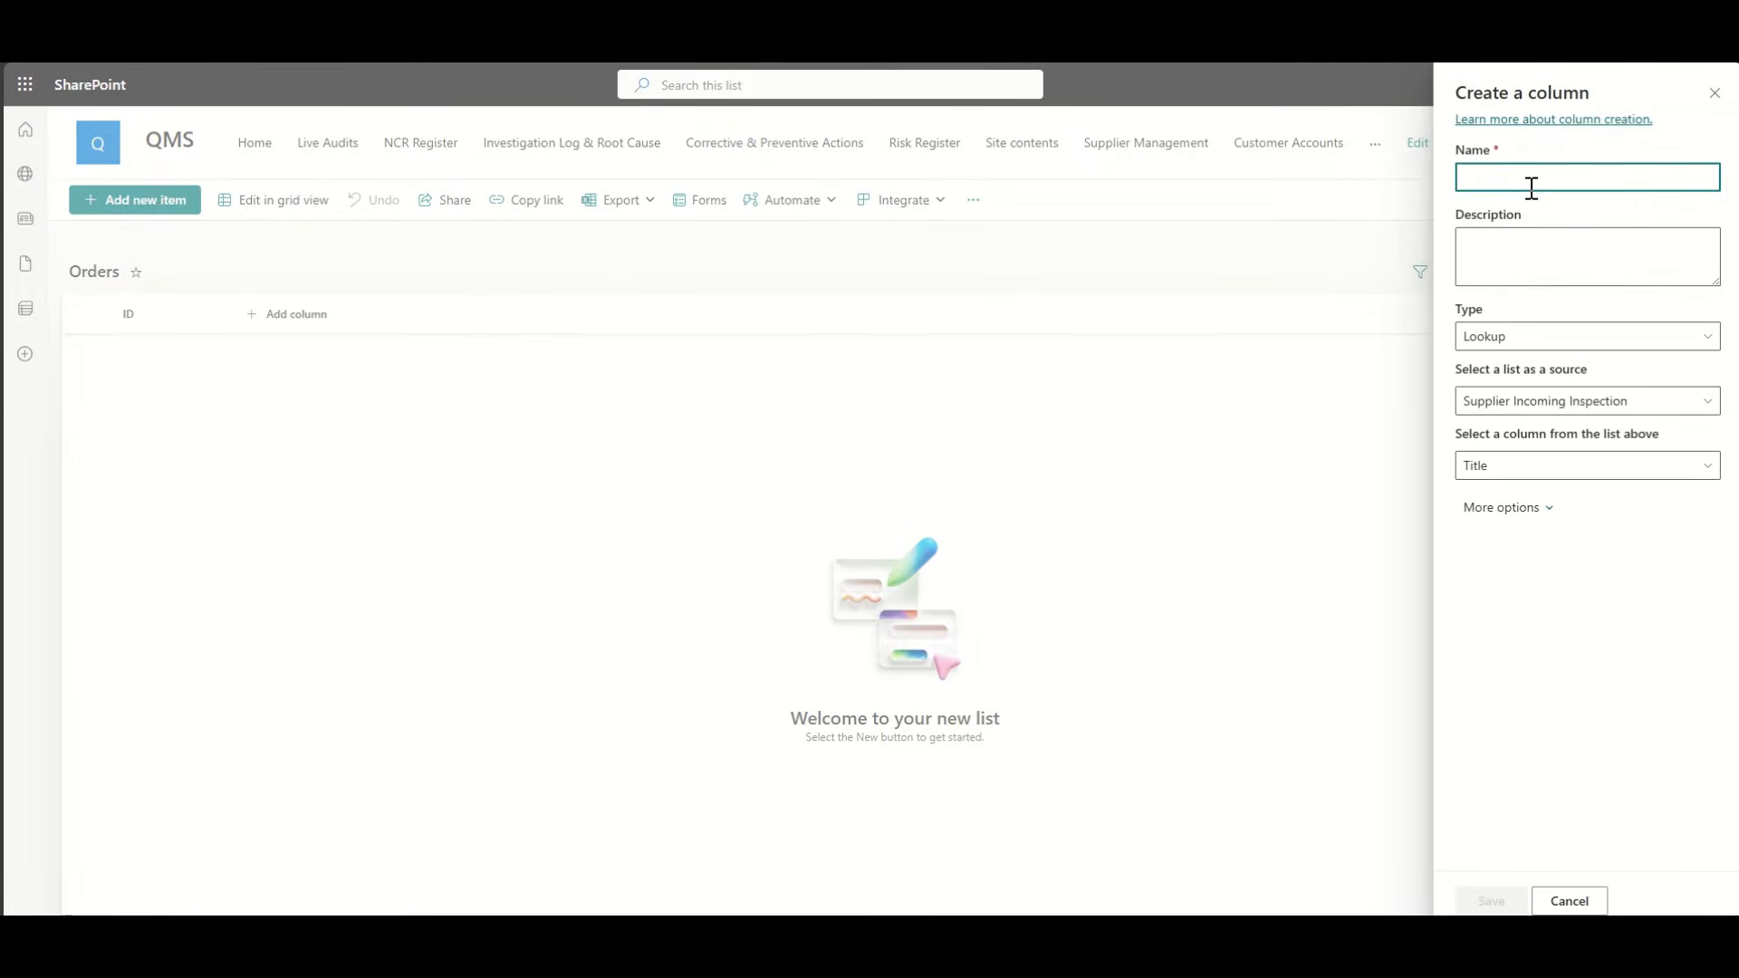
type("Cu")
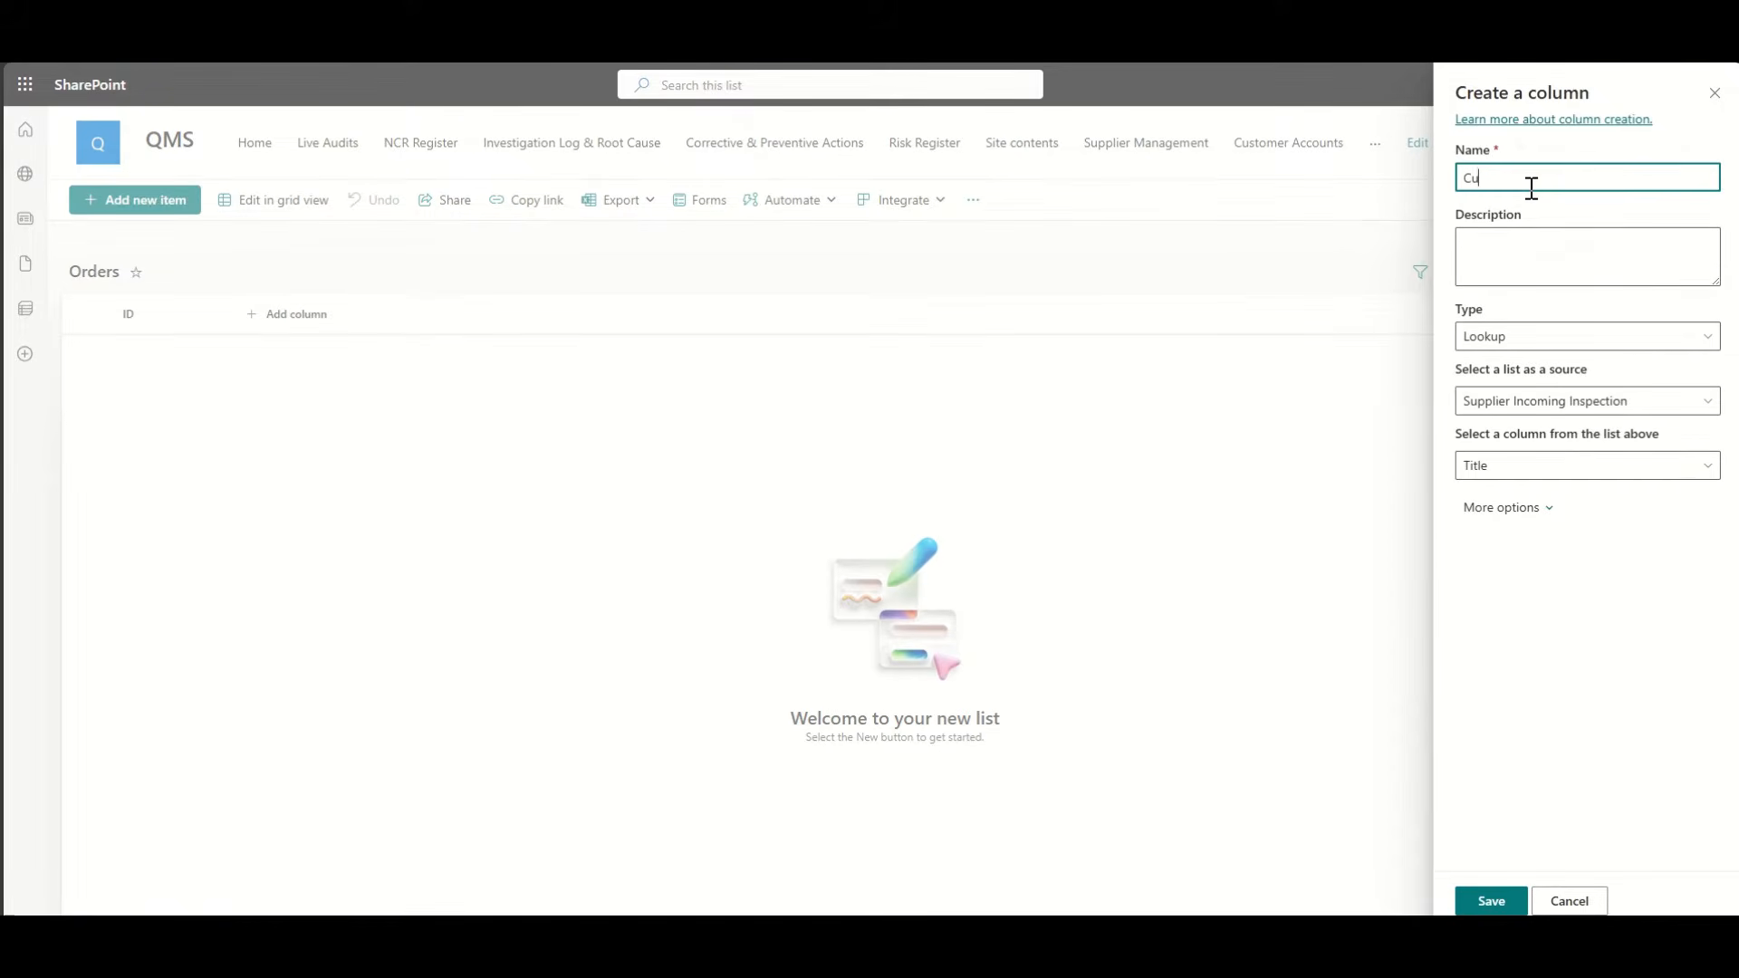
type("stomer Name")
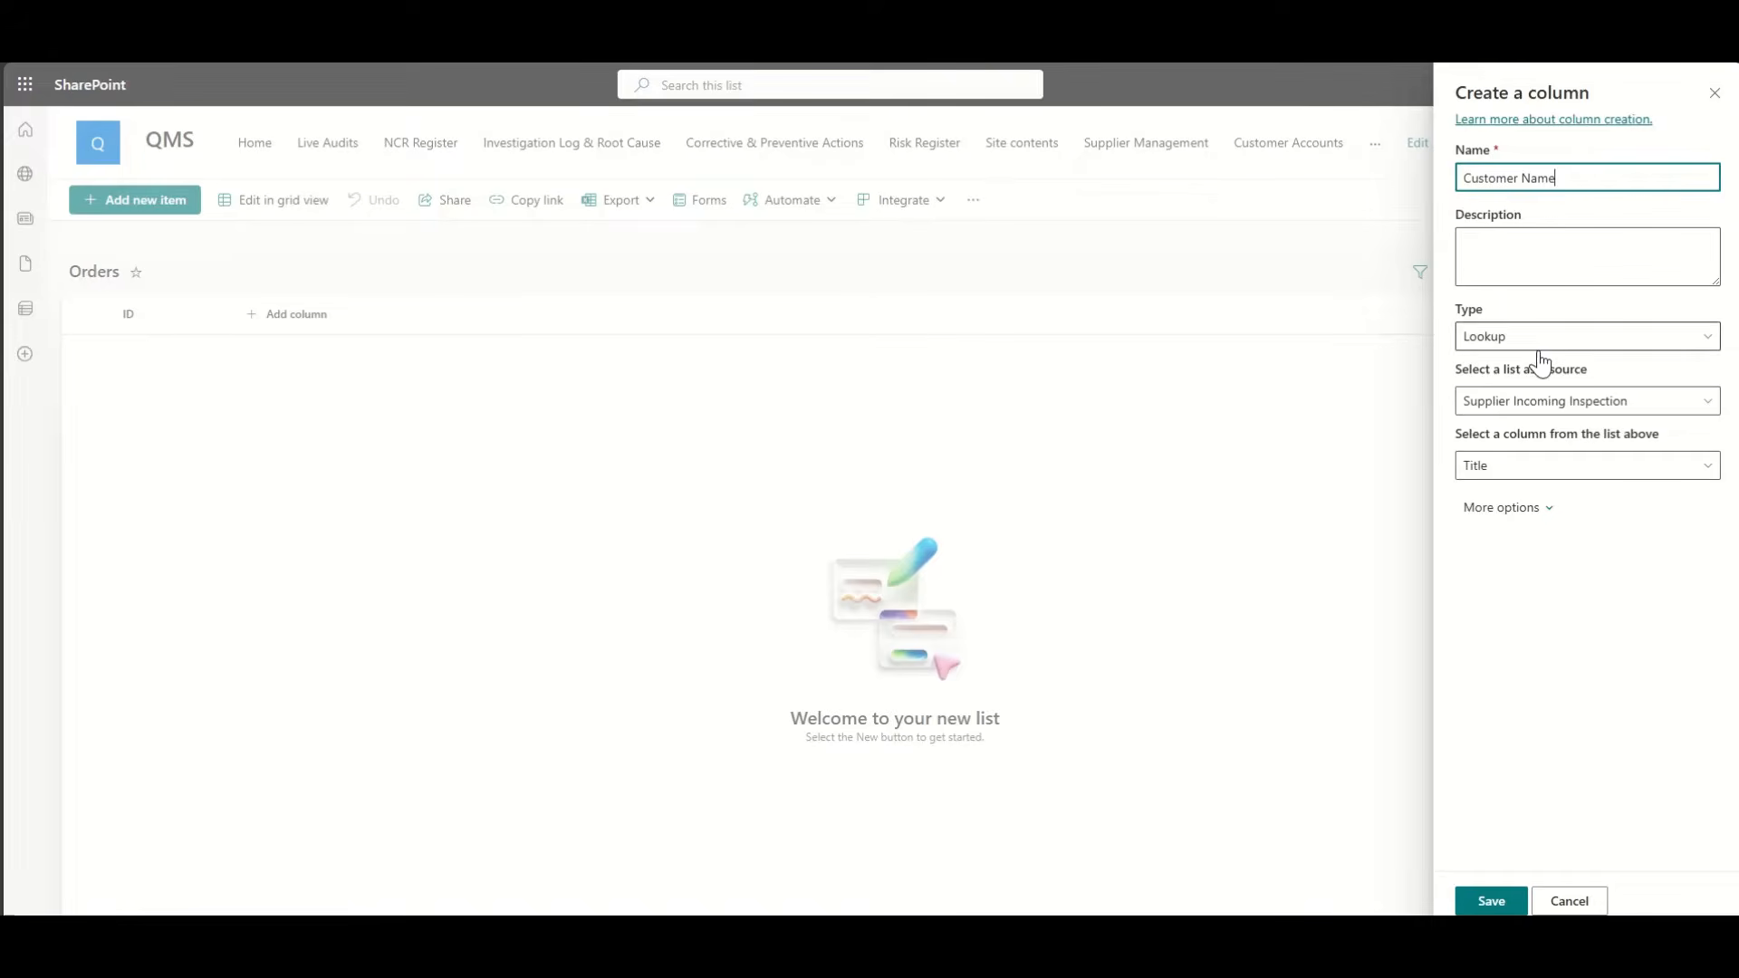
double_click(1493, 178)
type("Company")
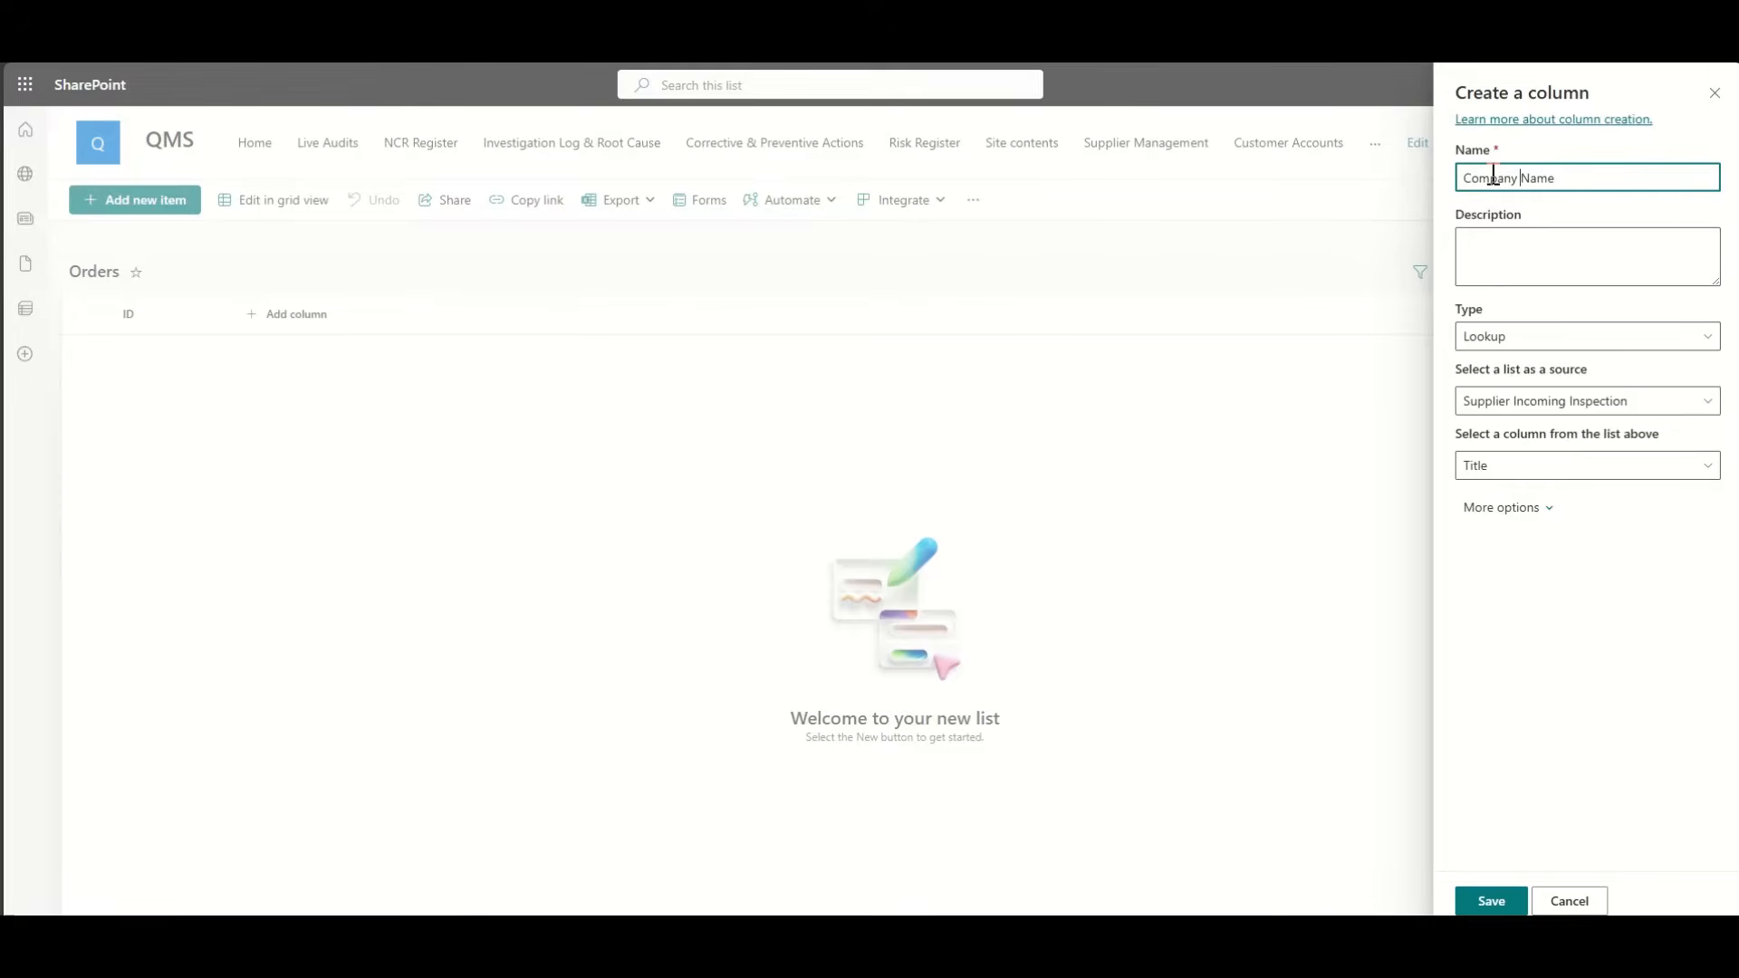
Step: Source the lookup from the Customer Accounts list's Title column and save it
left_click(1518, 410)
left_click(1323, 417)
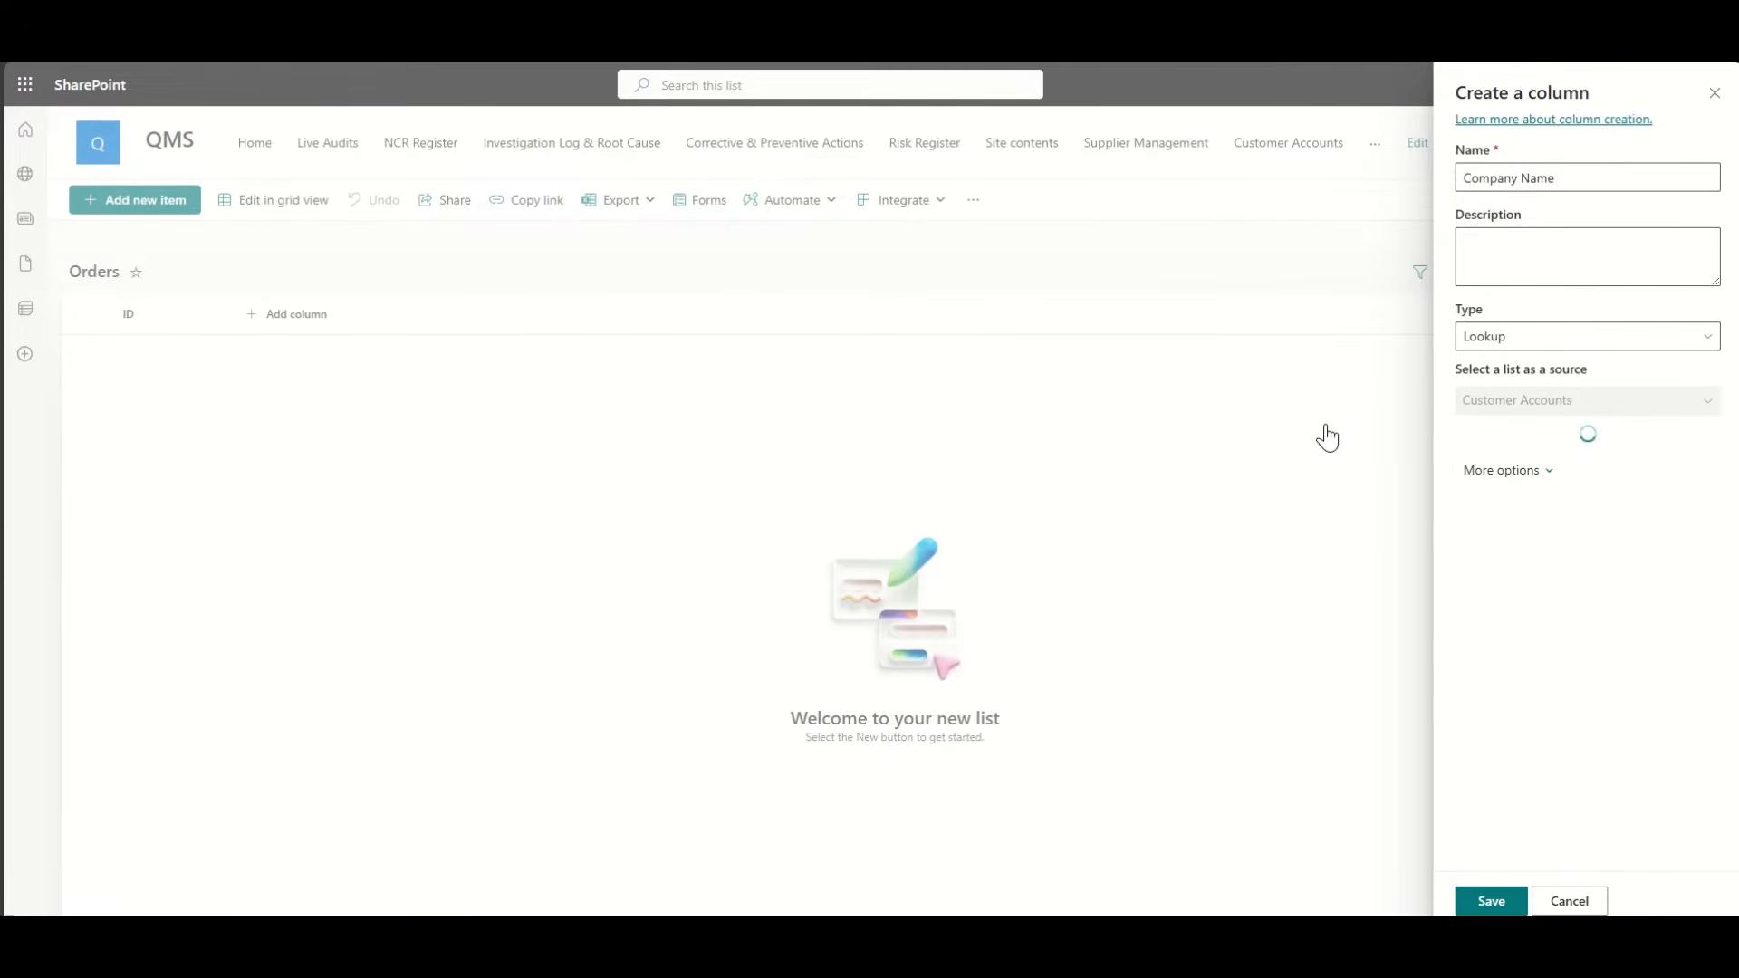
left_click(1540, 465)
left_click(1541, 489)
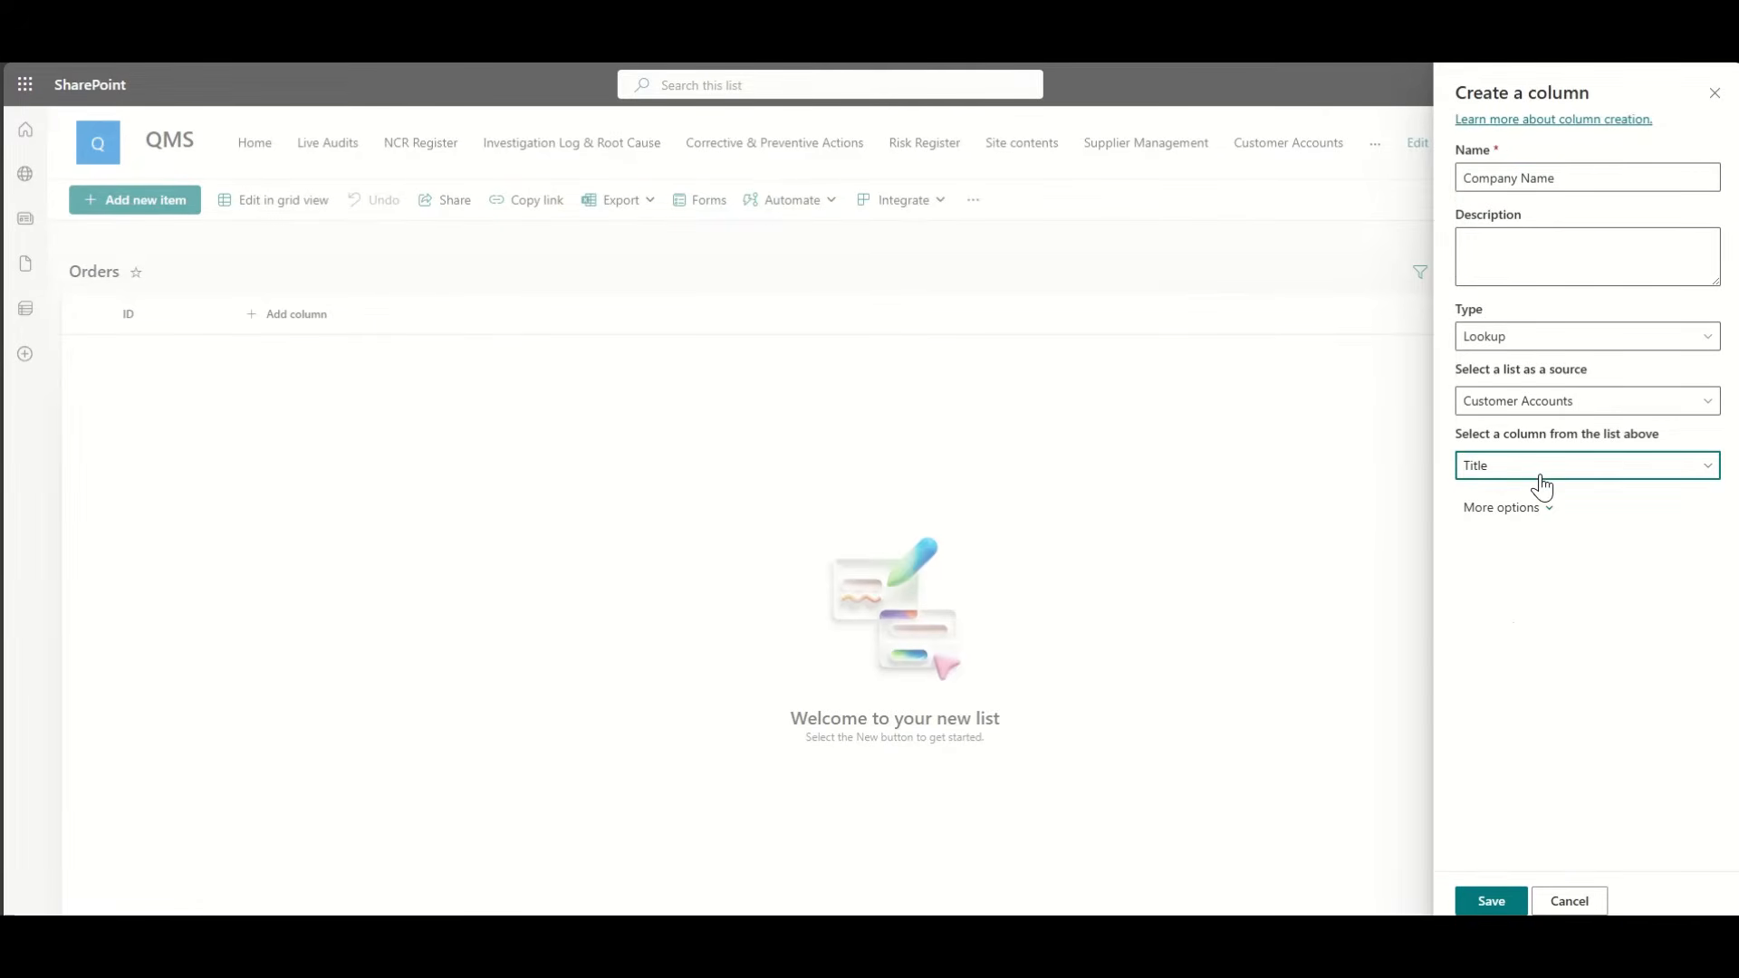
left_click(1491, 901)
left_click(404, 317)
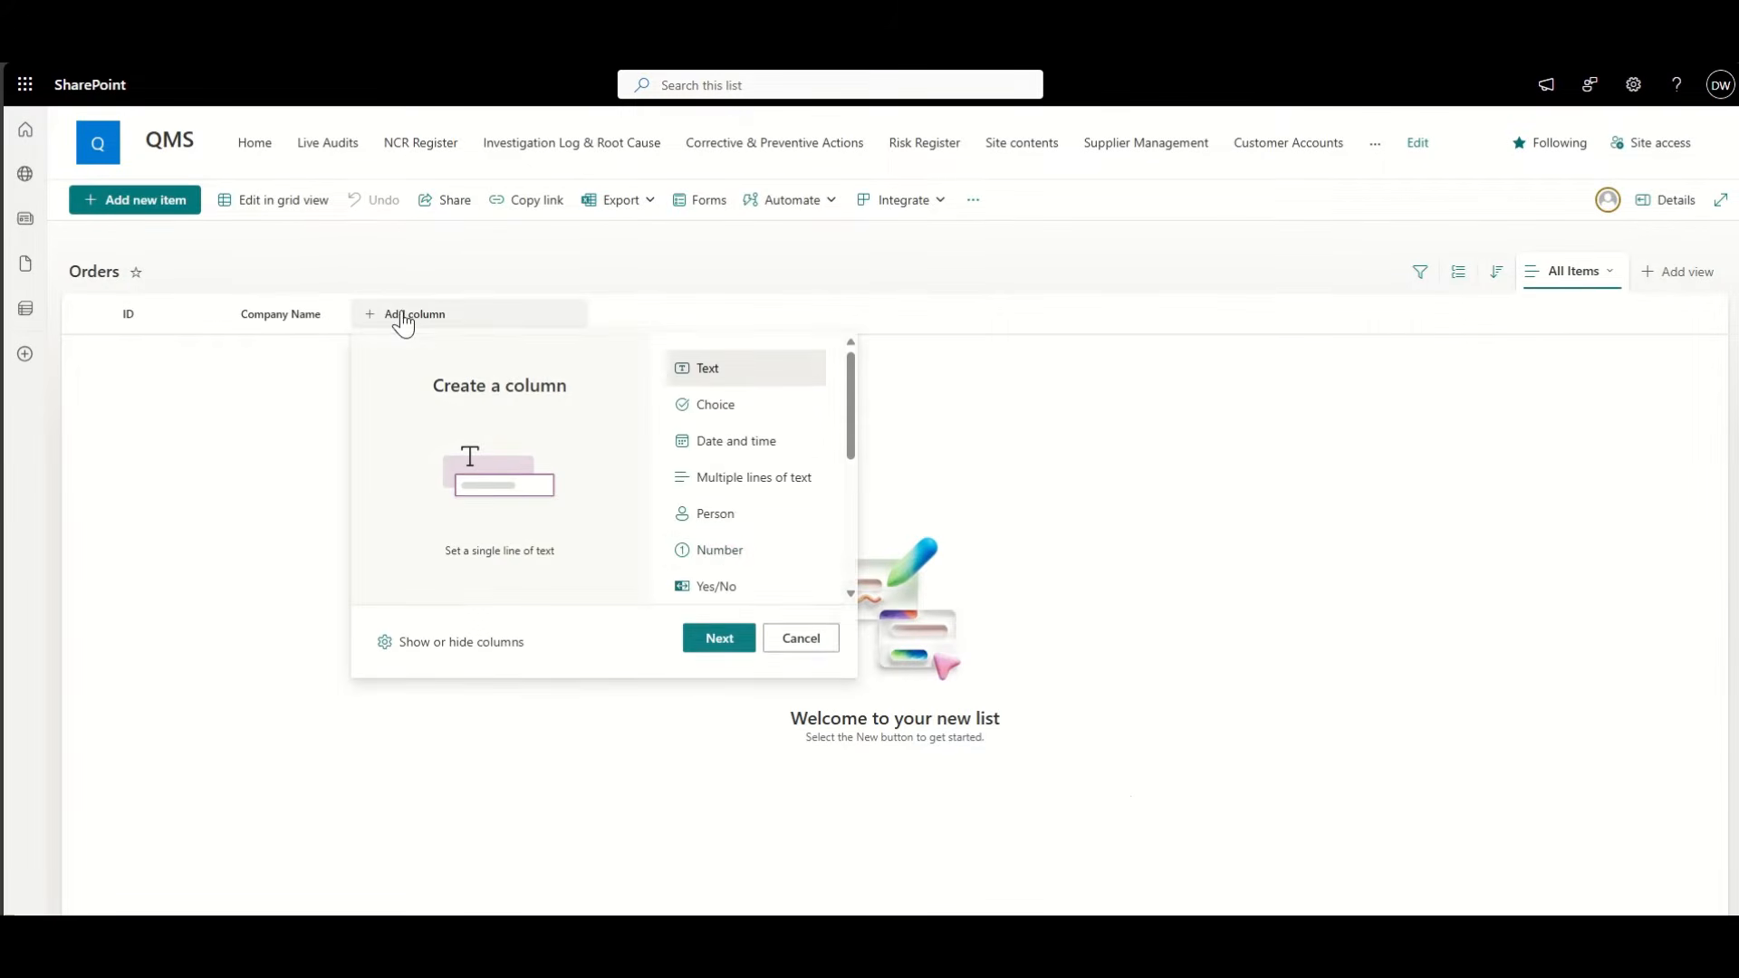
Step: Add a lookup column named Products with the Products list as its source
scroll(738, 516, "down", 3)
left_click(741, 487)
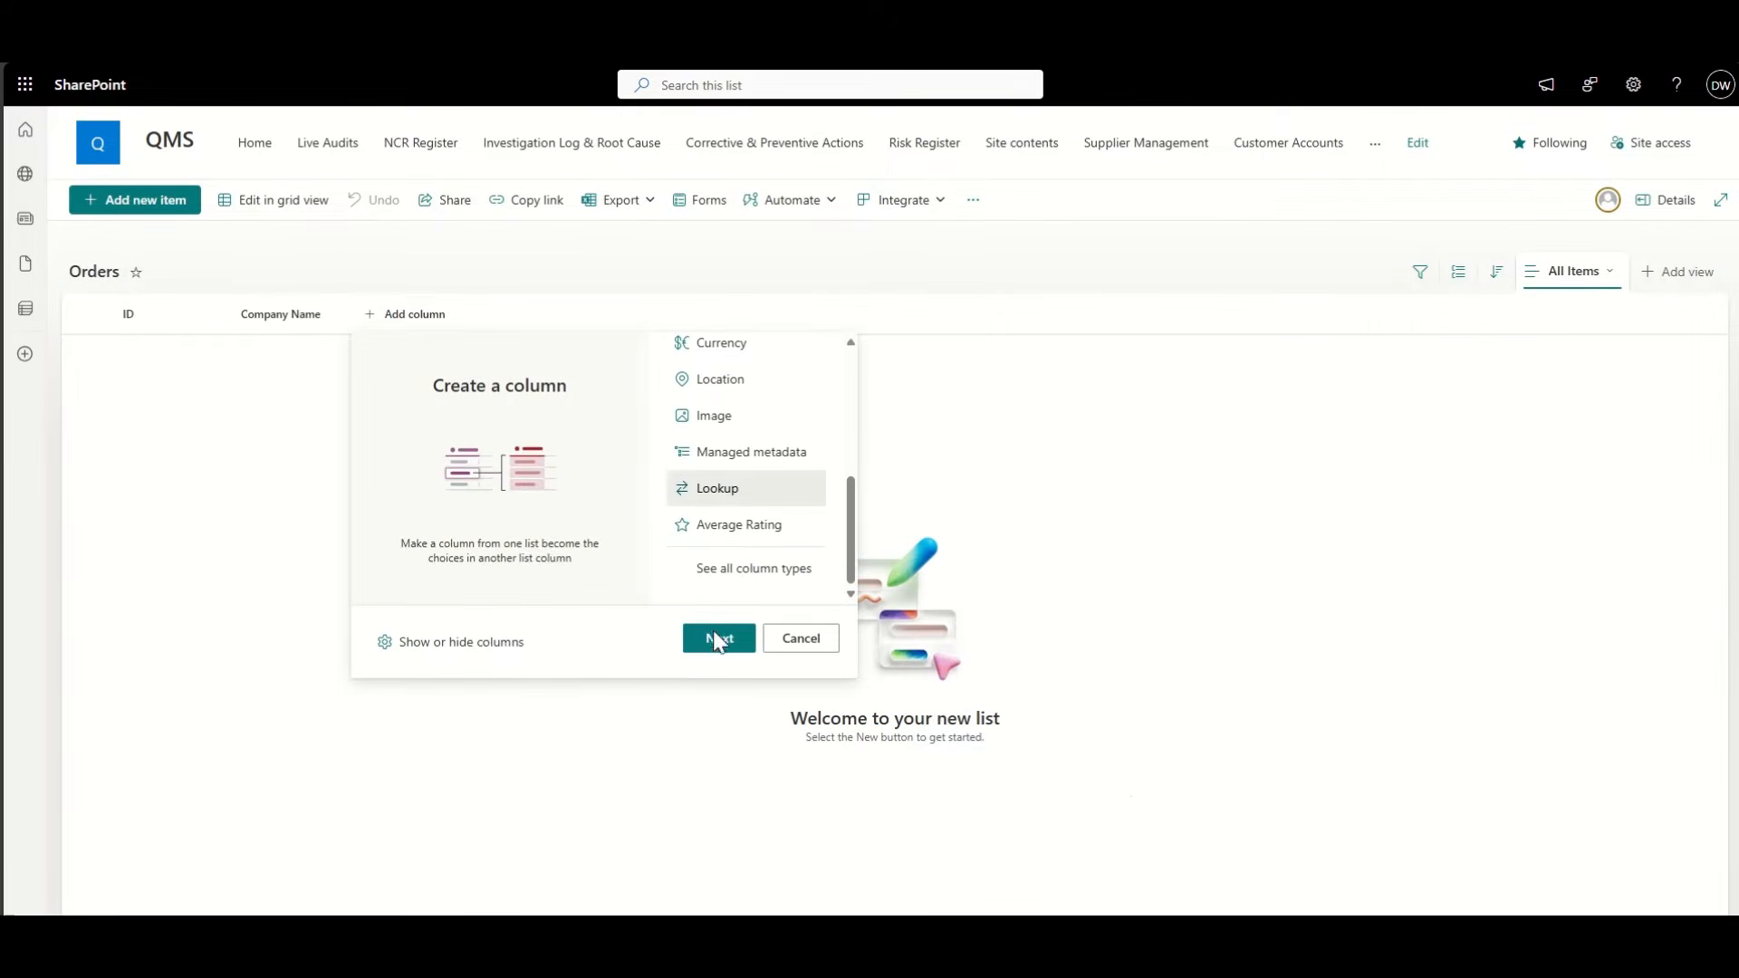
left_click(719, 639)
left_click(1535, 170)
type("p")
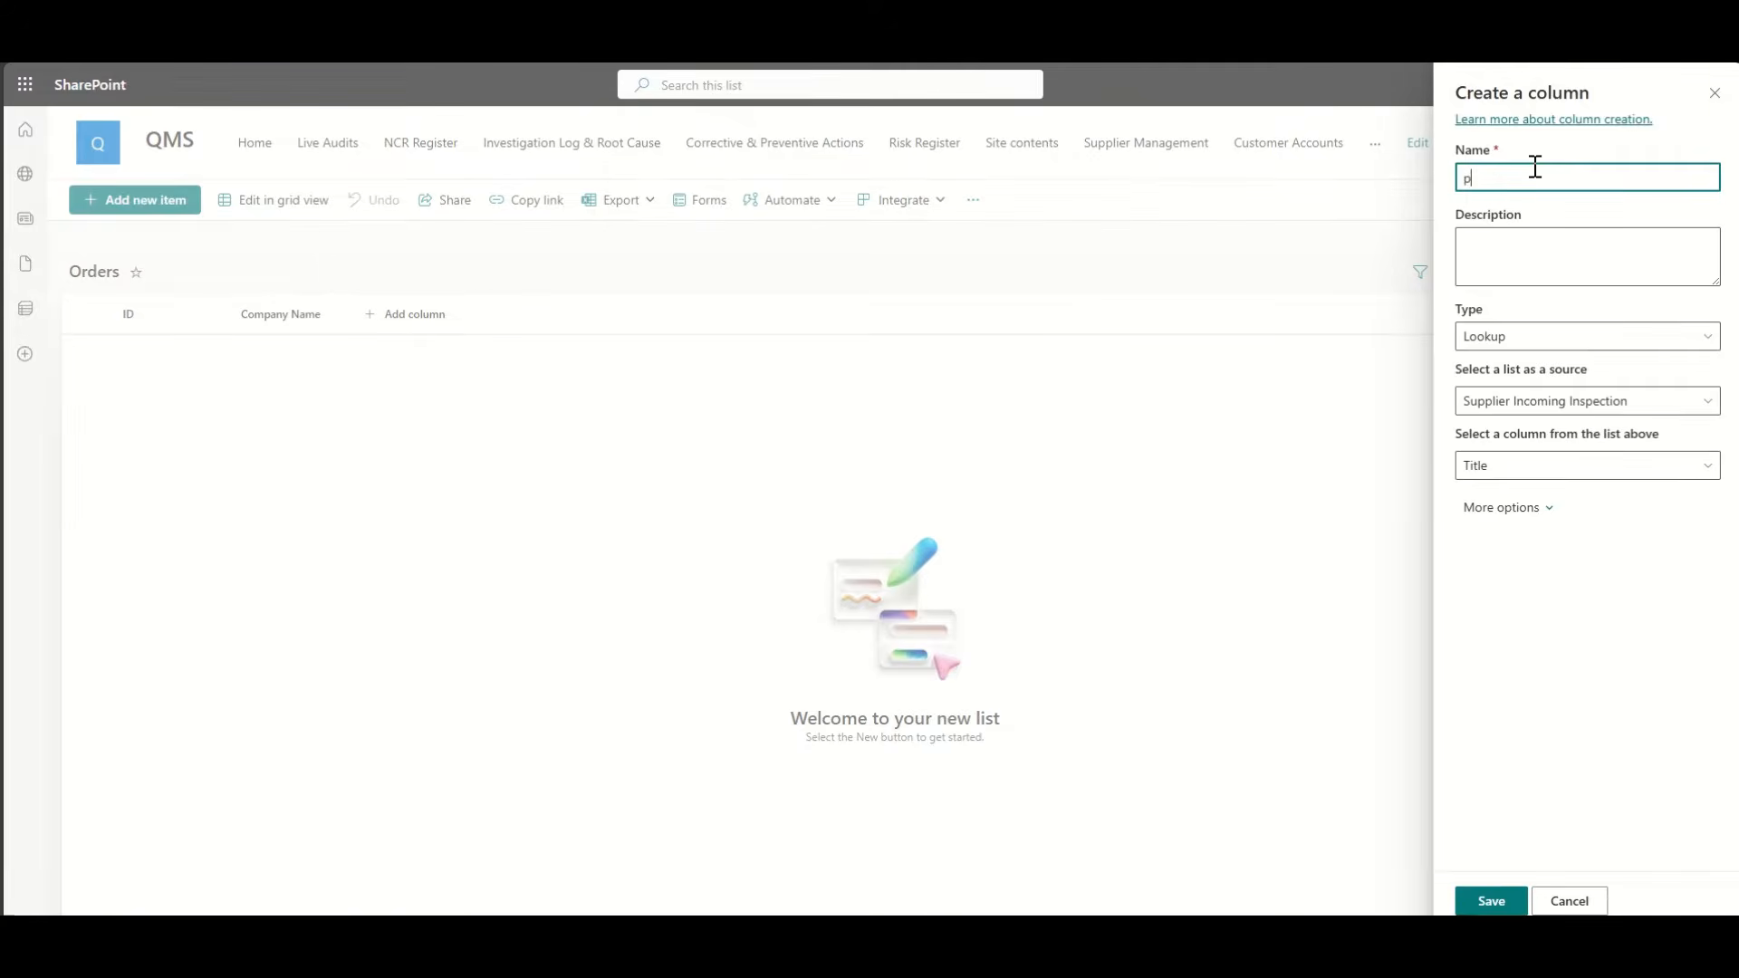
type("roducts")
left_click(1531, 406)
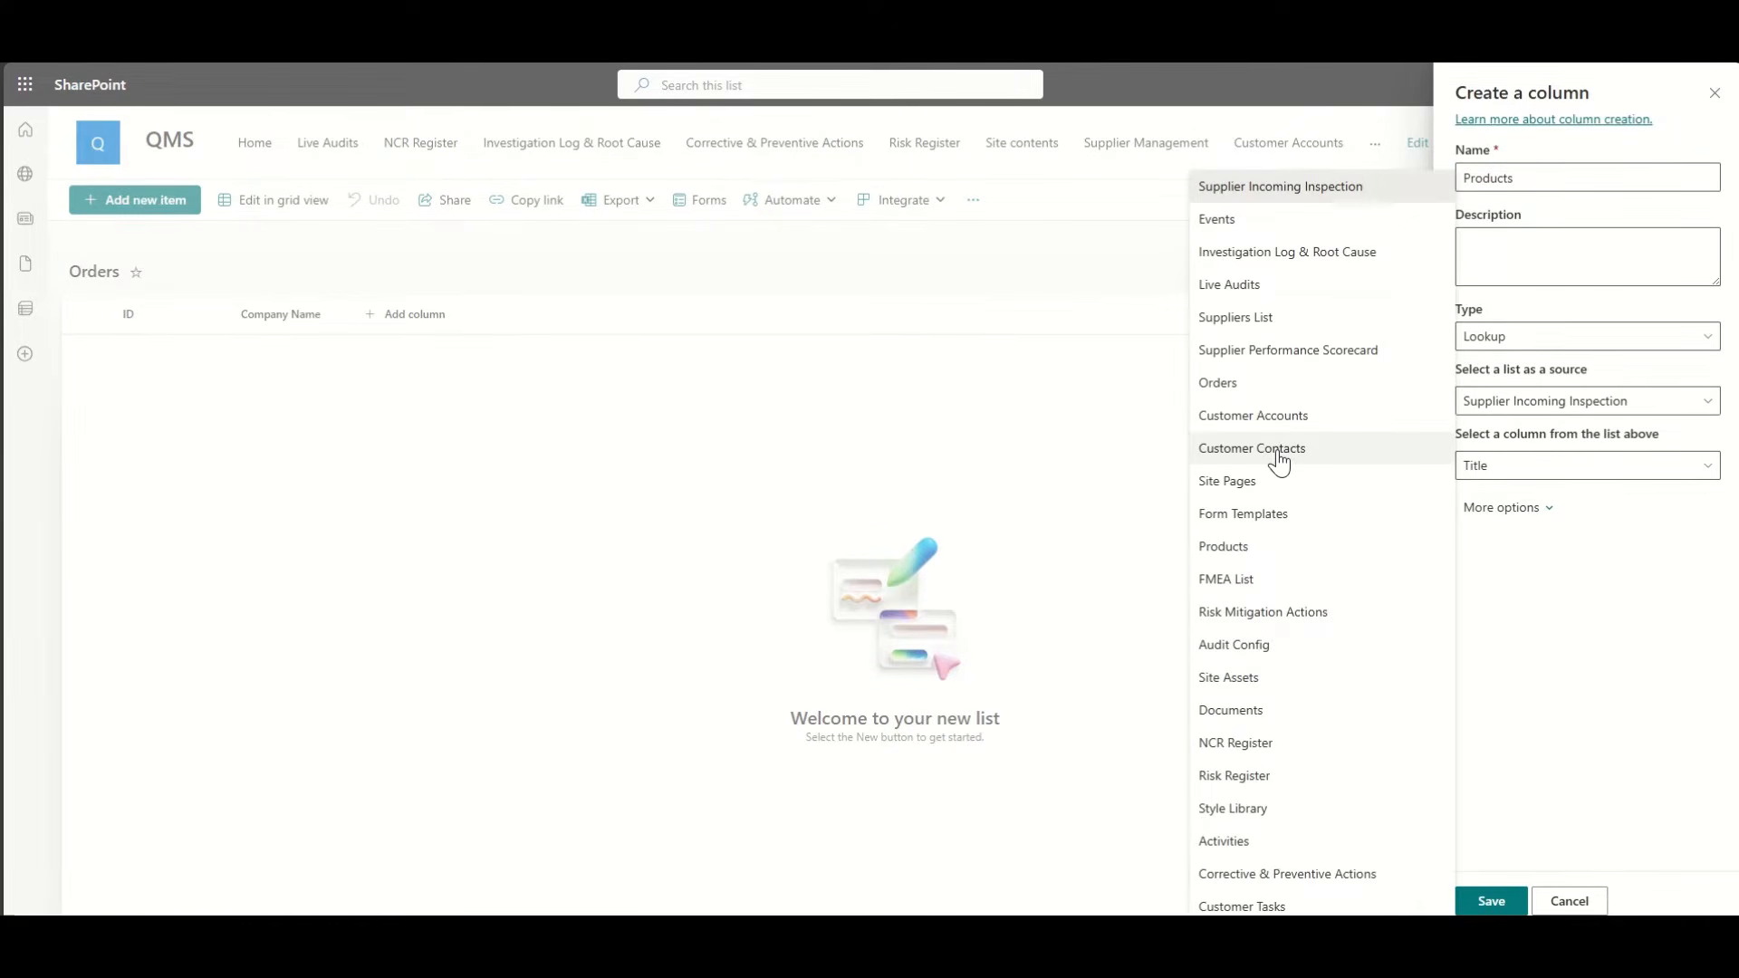
left_click(1236, 548)
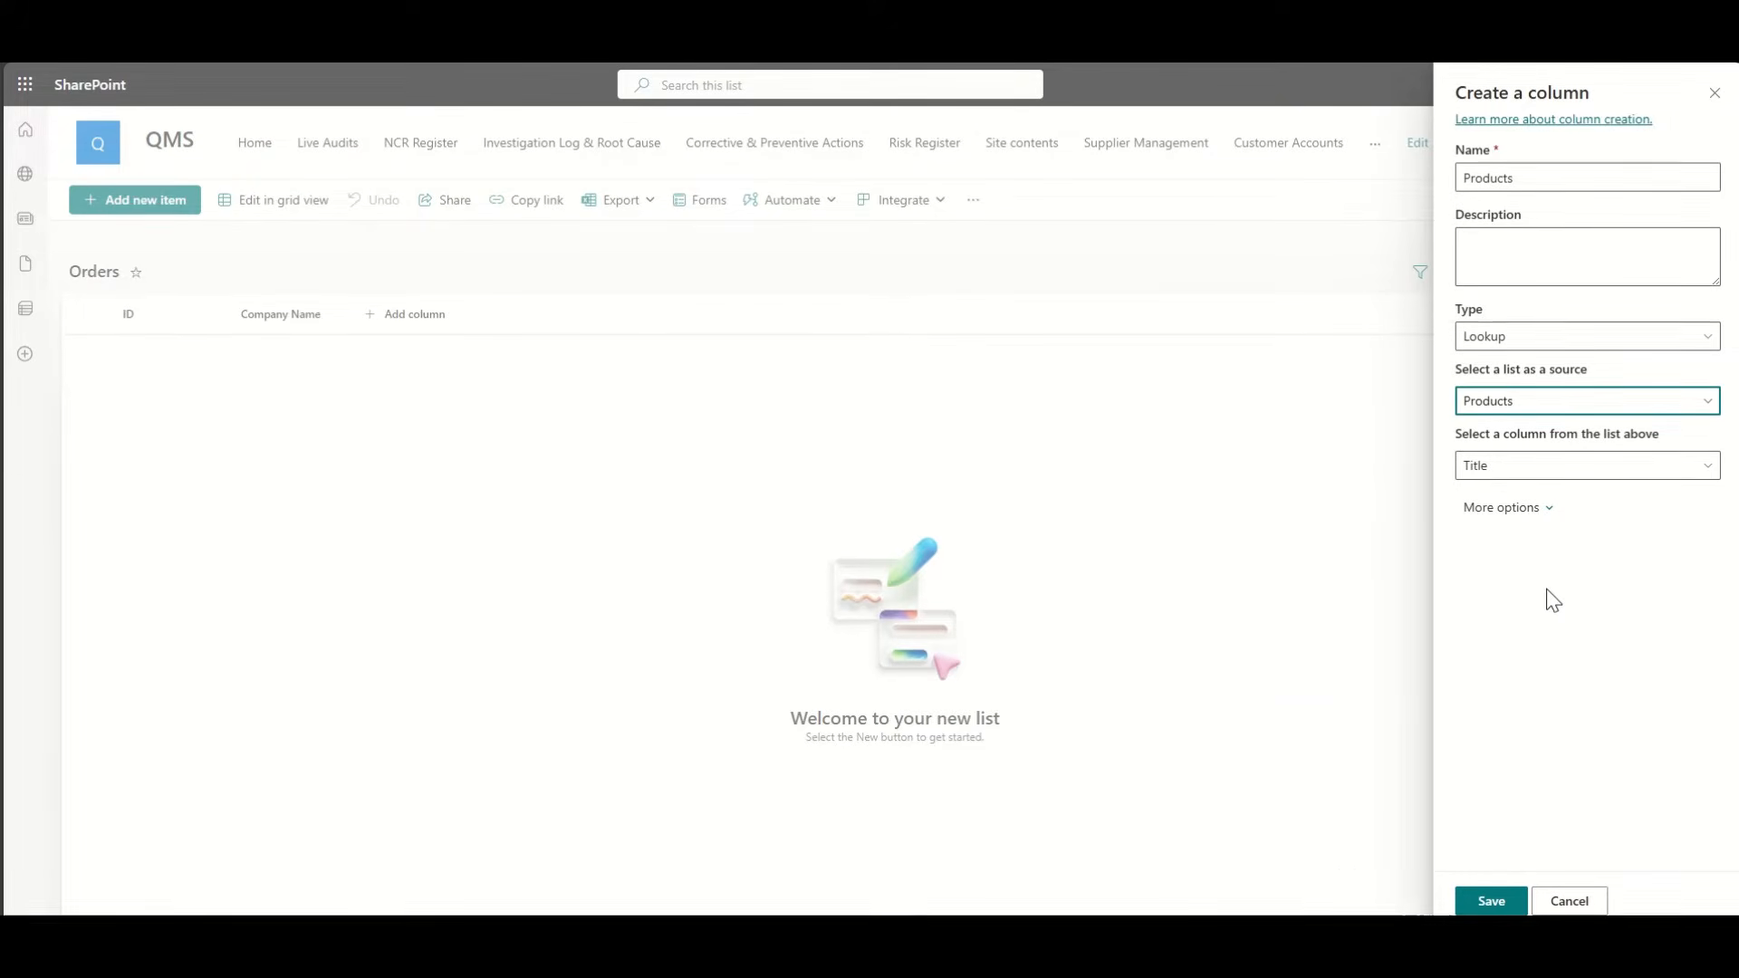
left_click(1491, 901)
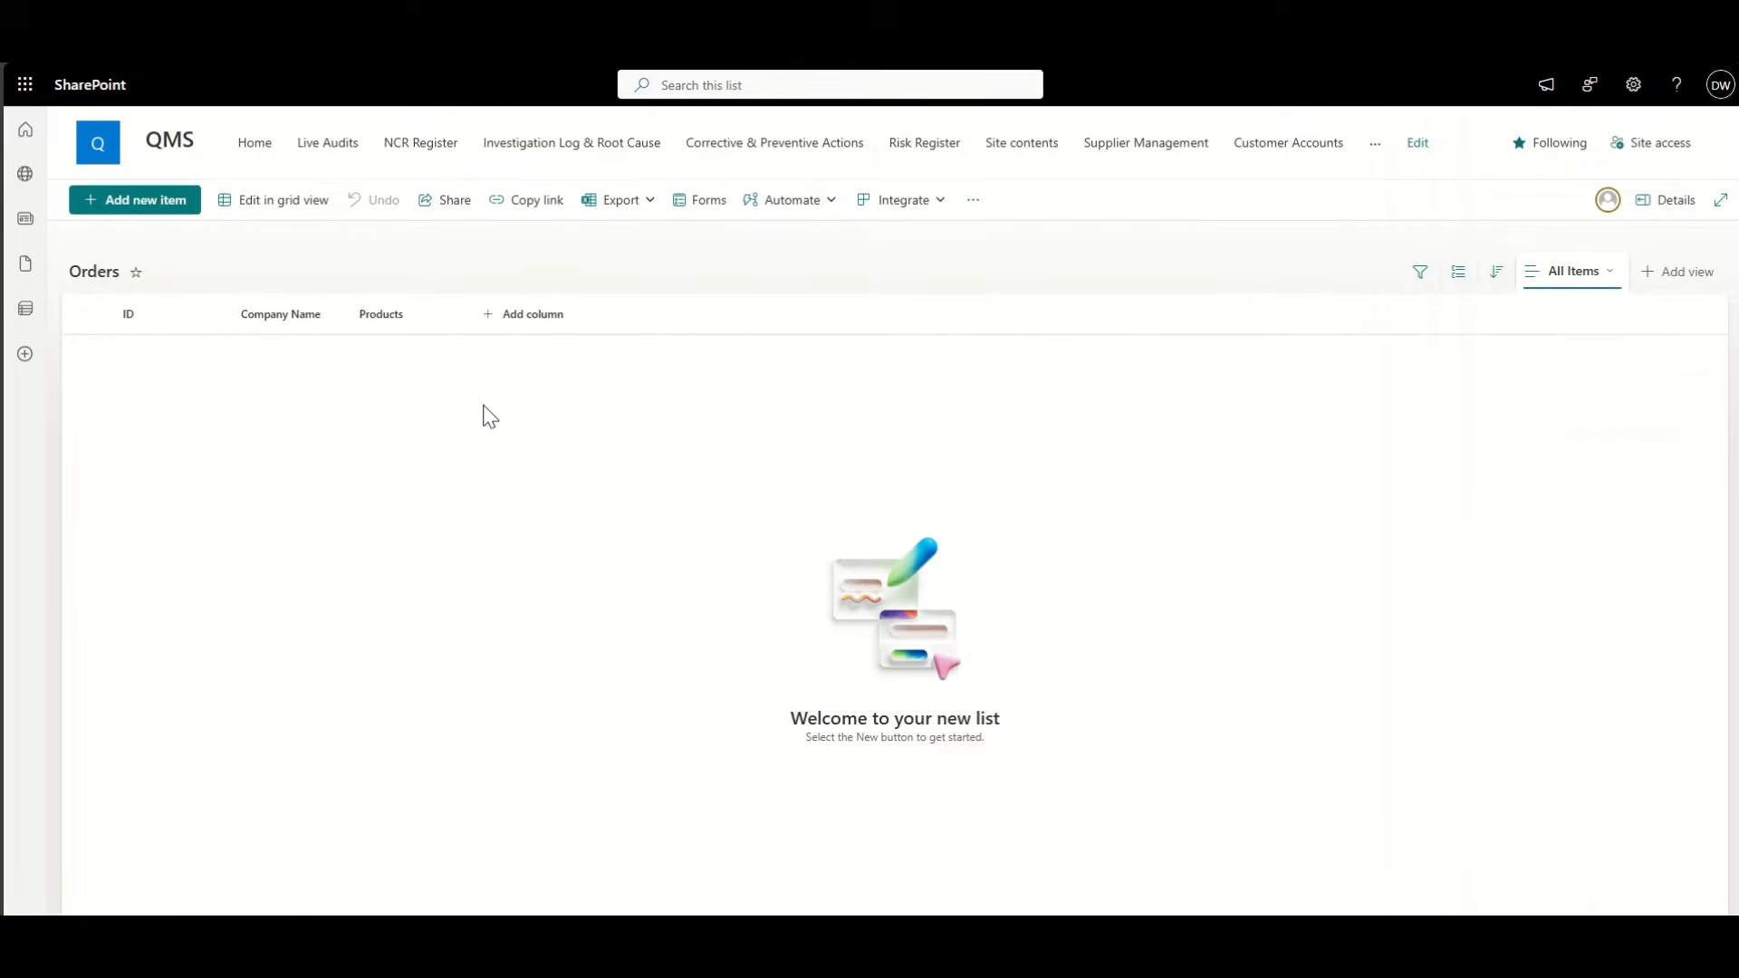
left_click(172, 207)
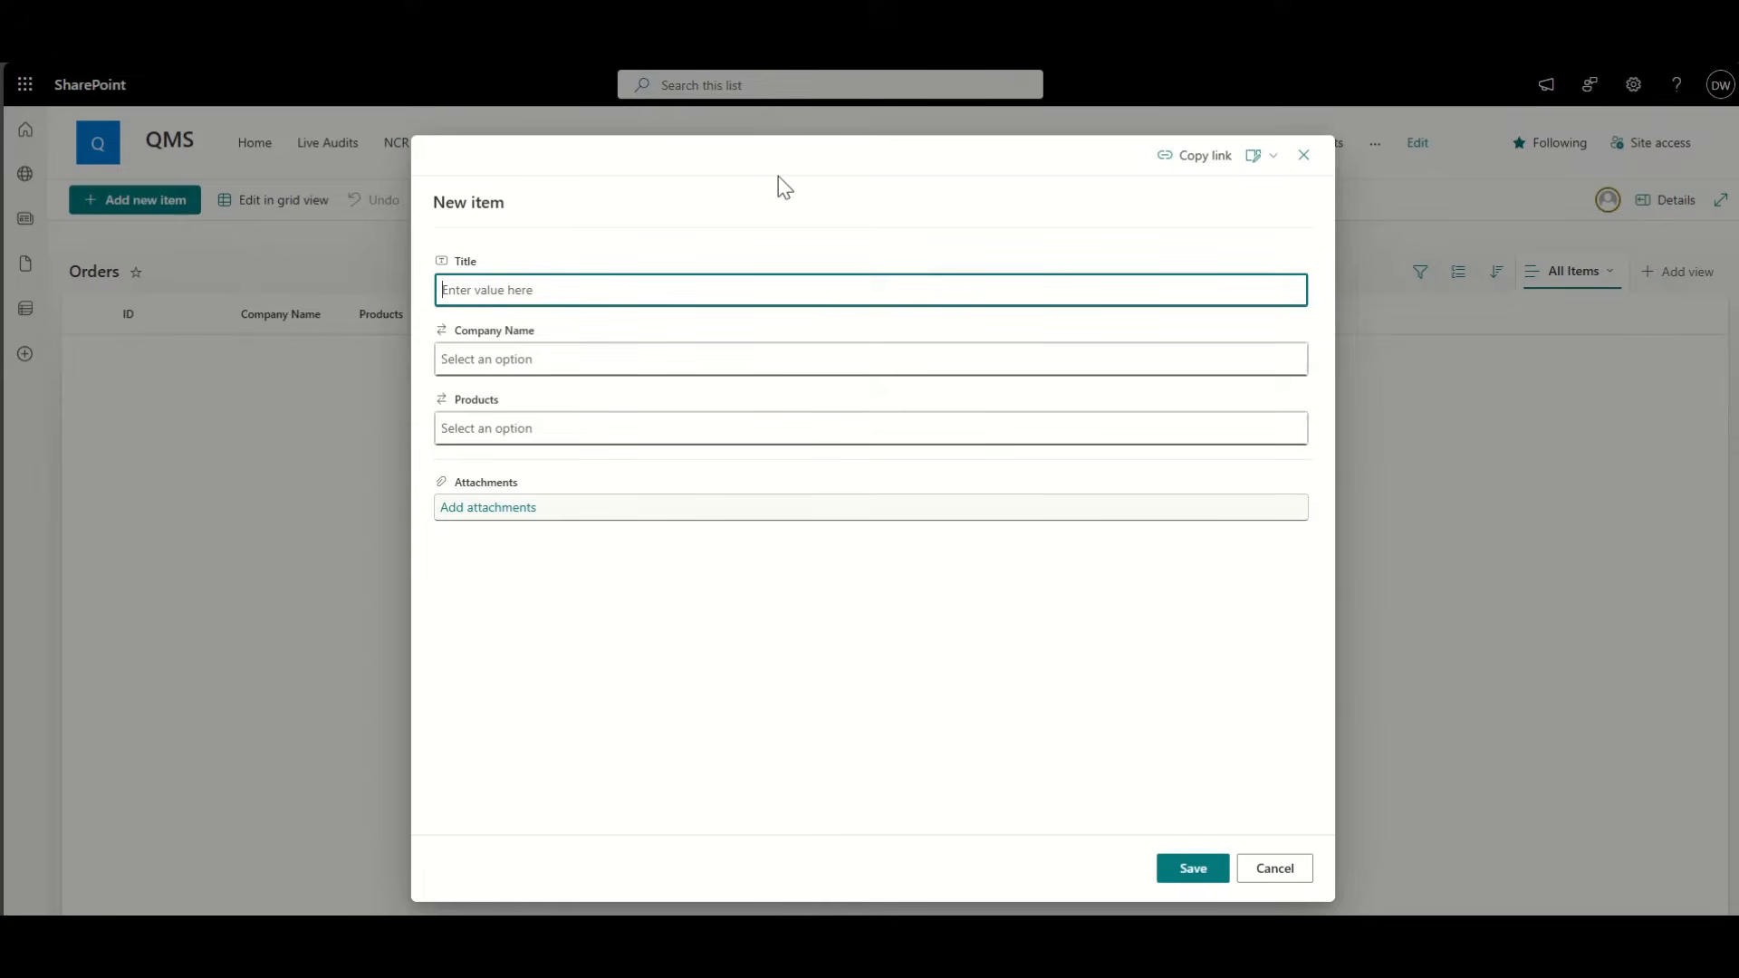
Step: Remove the Title field from the Orders new-item form
left_click(1262, 161)
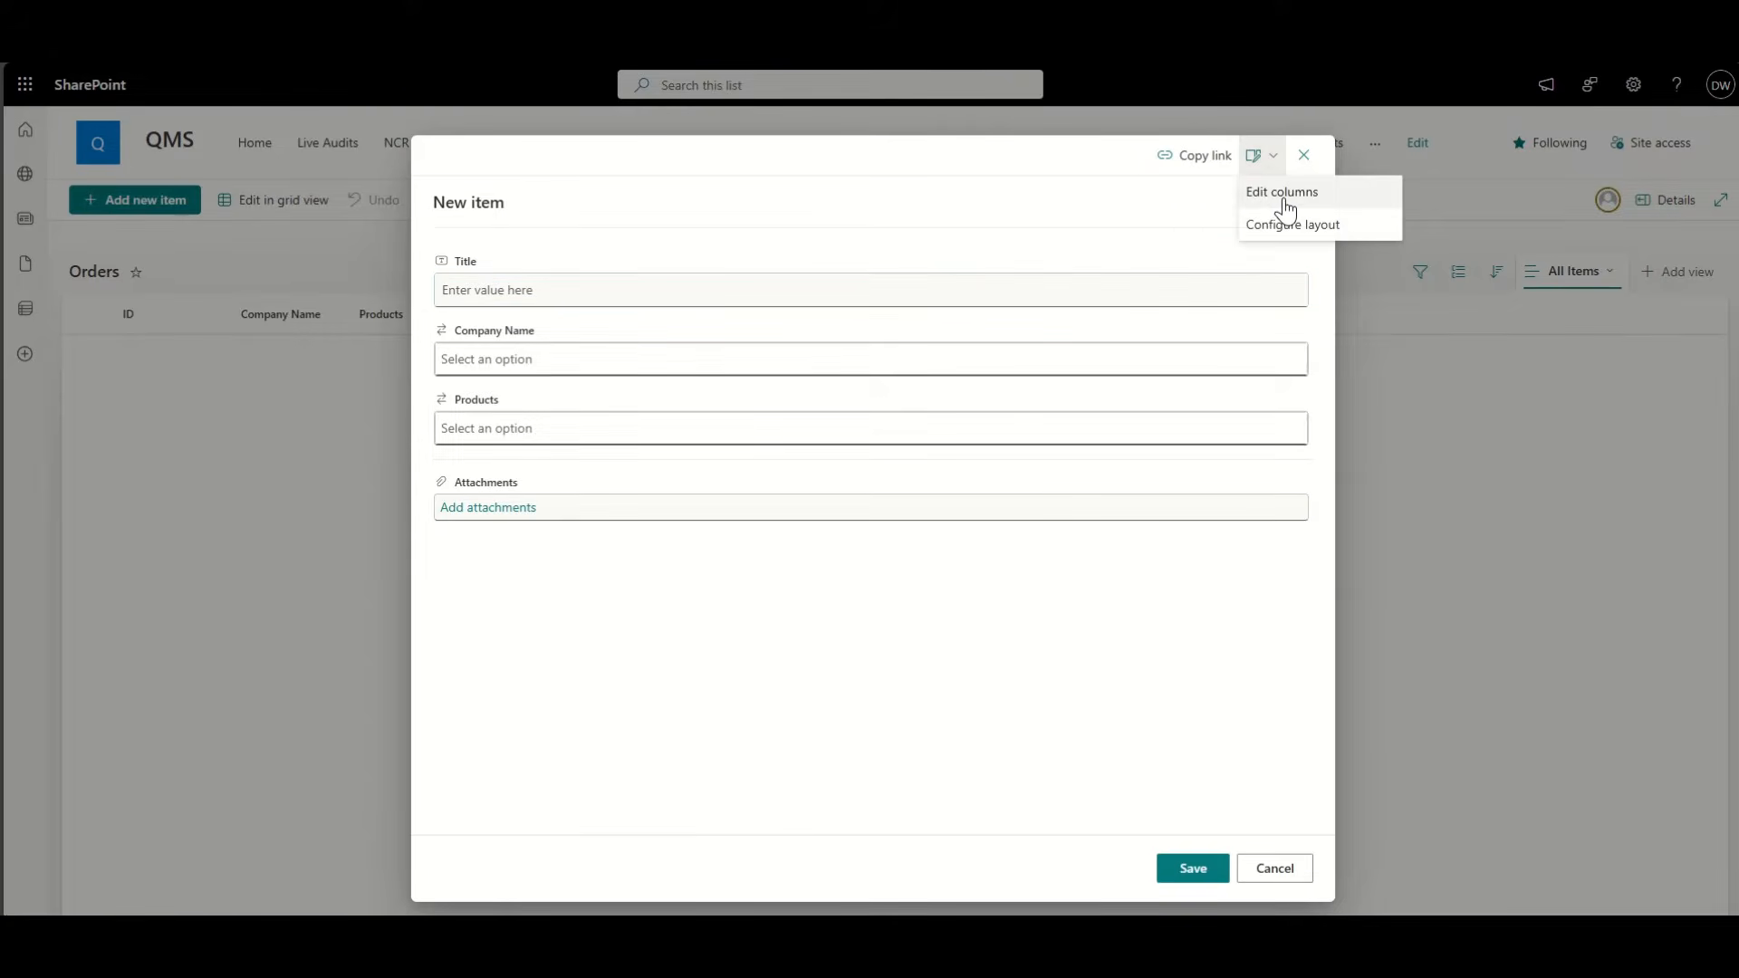
left_click(1271, 195)
left_click(1483, 270)
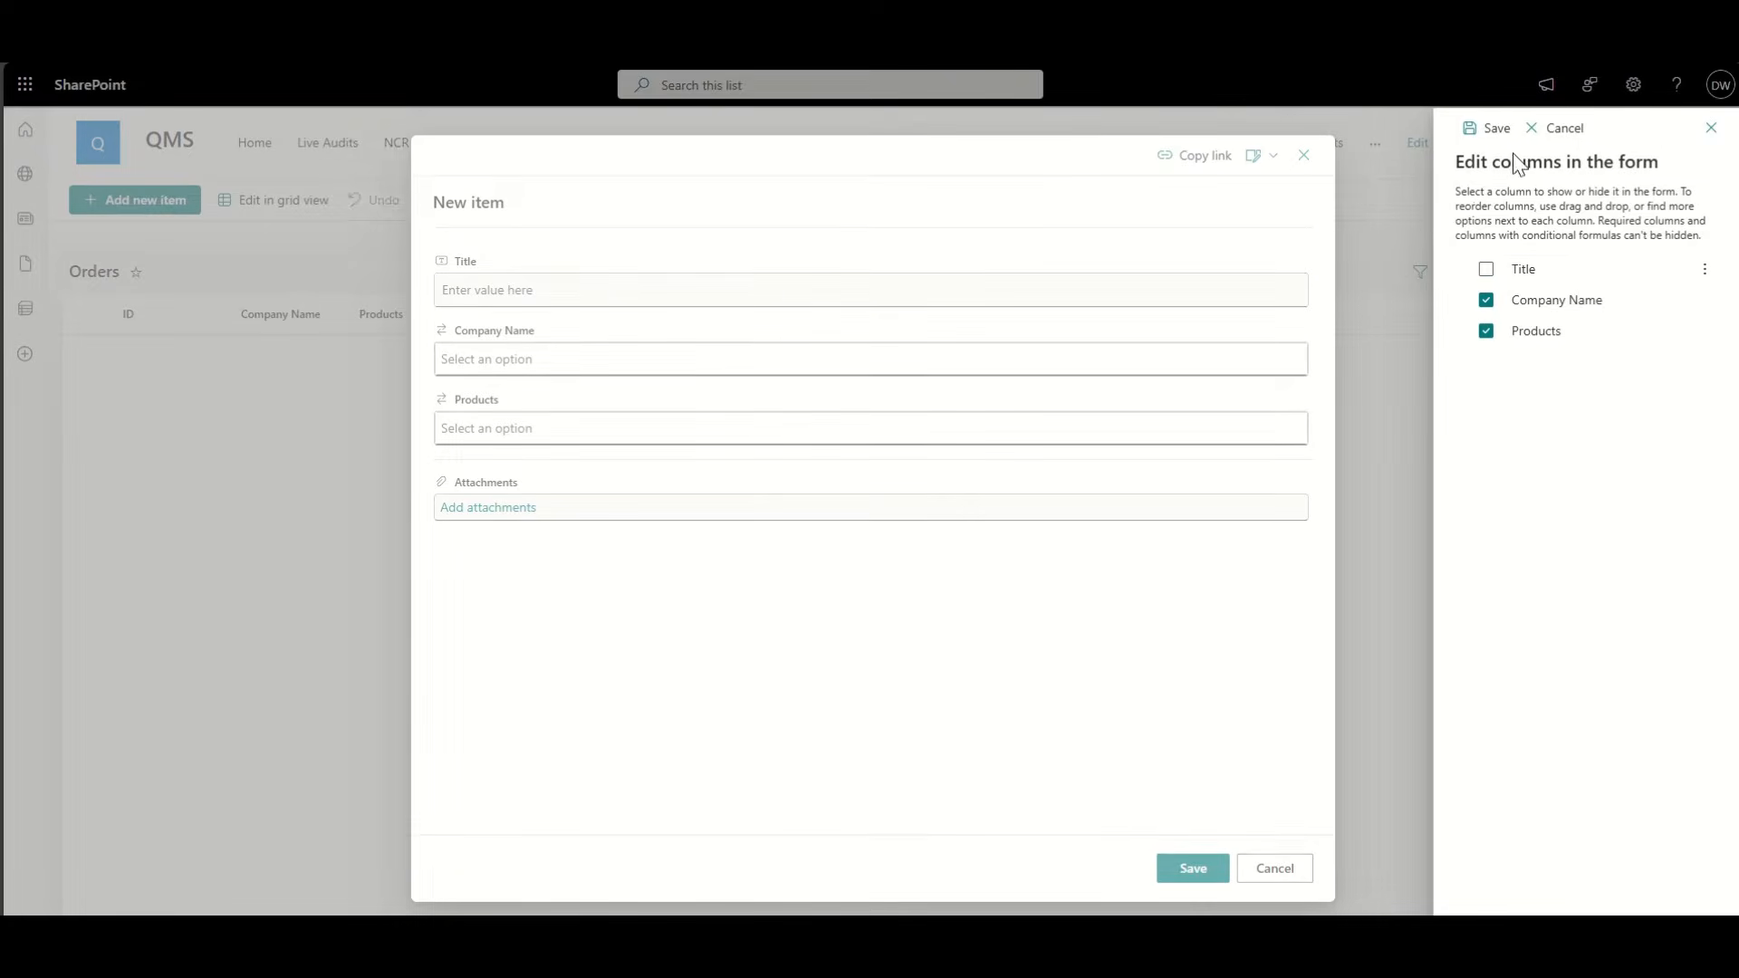
left_click(1494, 126)
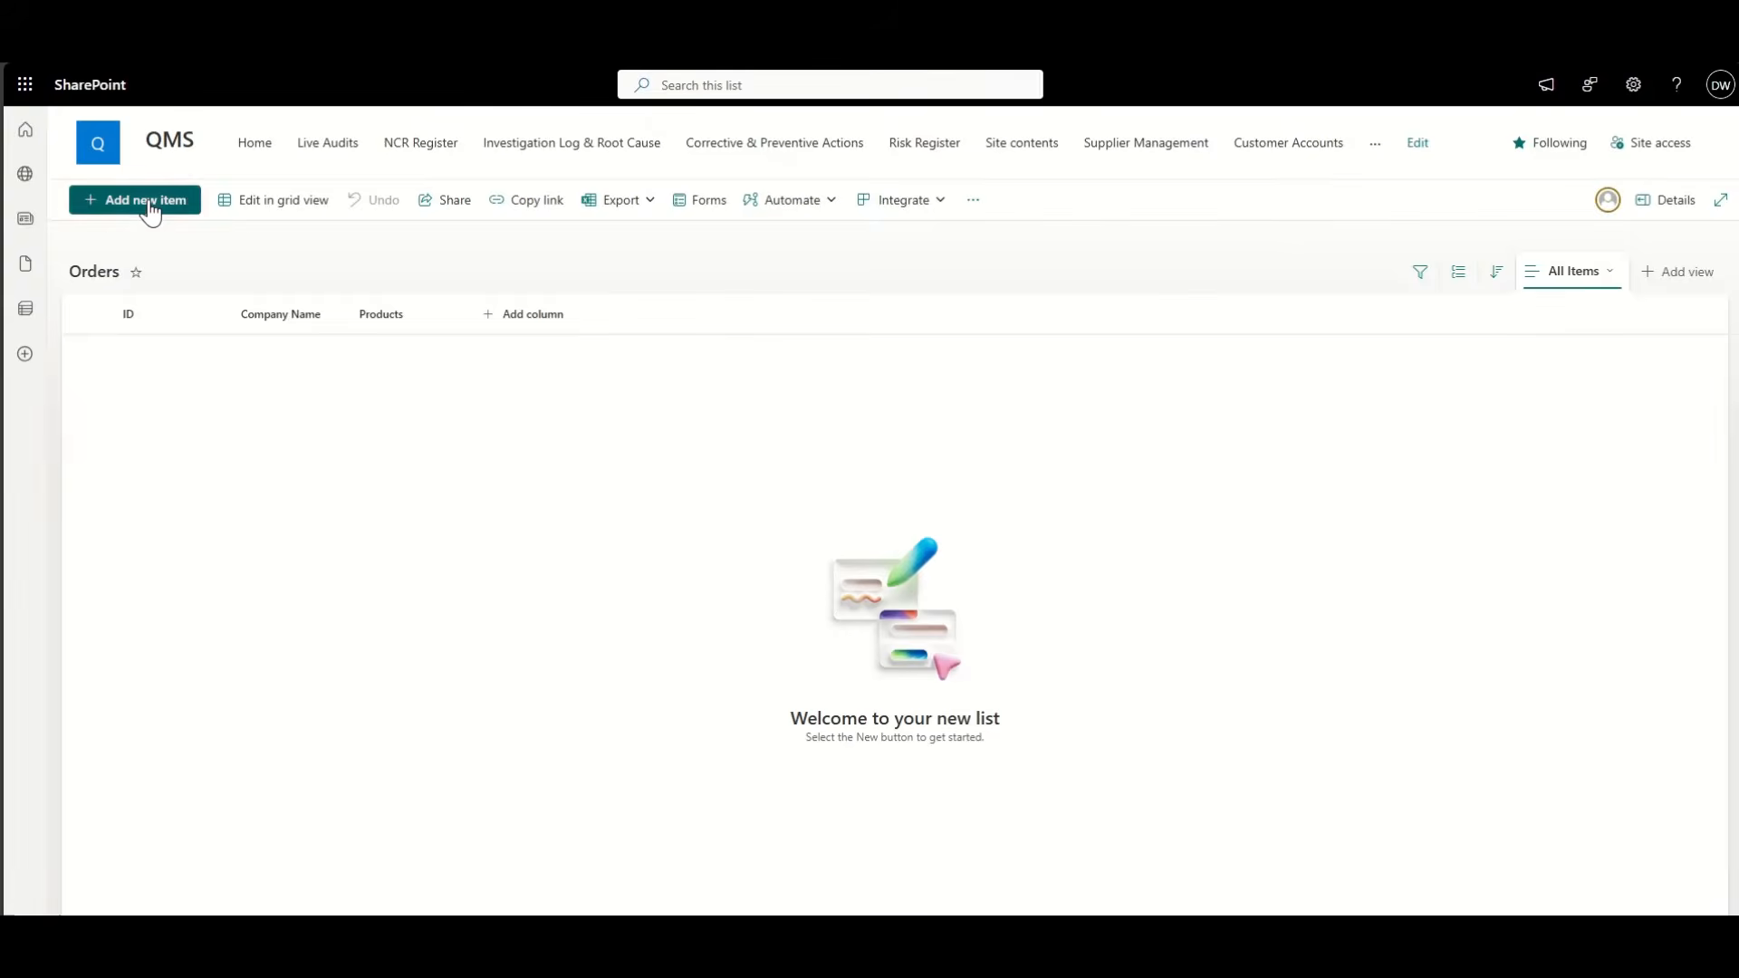
Step: Add three GreenTech Energy Ltd orders: Electronic Control Module, Gear Assembly Unit and Steel Sheets
left_click(147, 200)
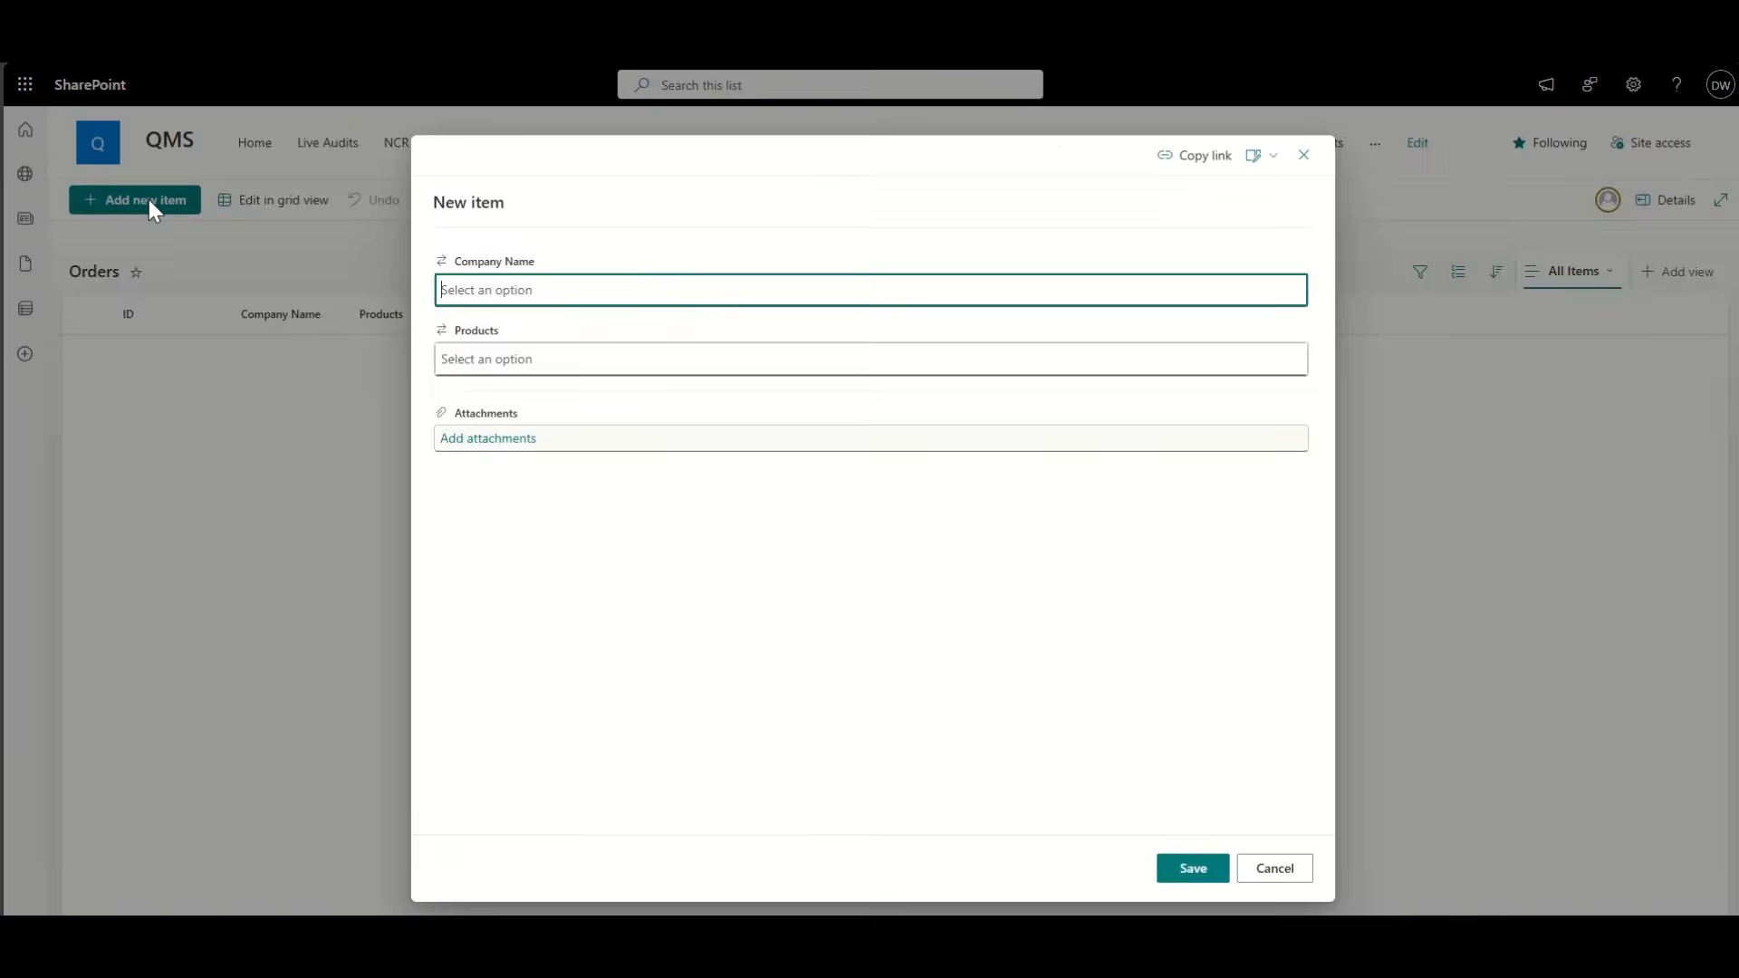
left_click(515, 326)
left_click(520, 361)
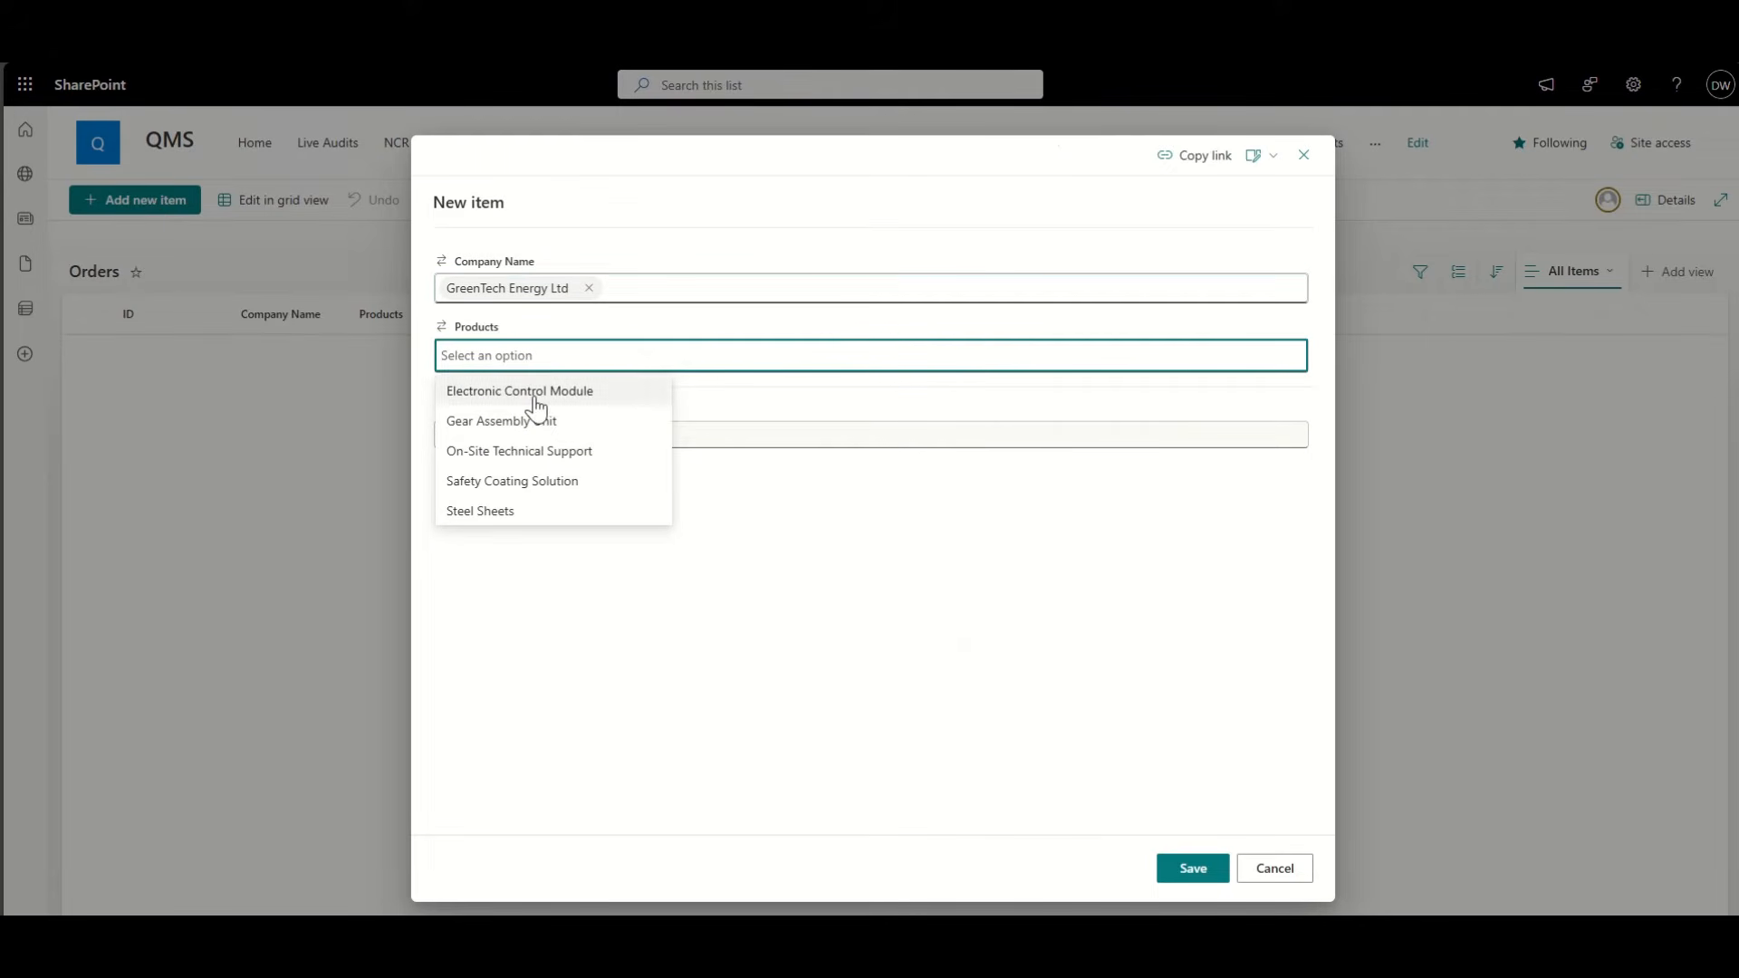
left_click(513, 392)
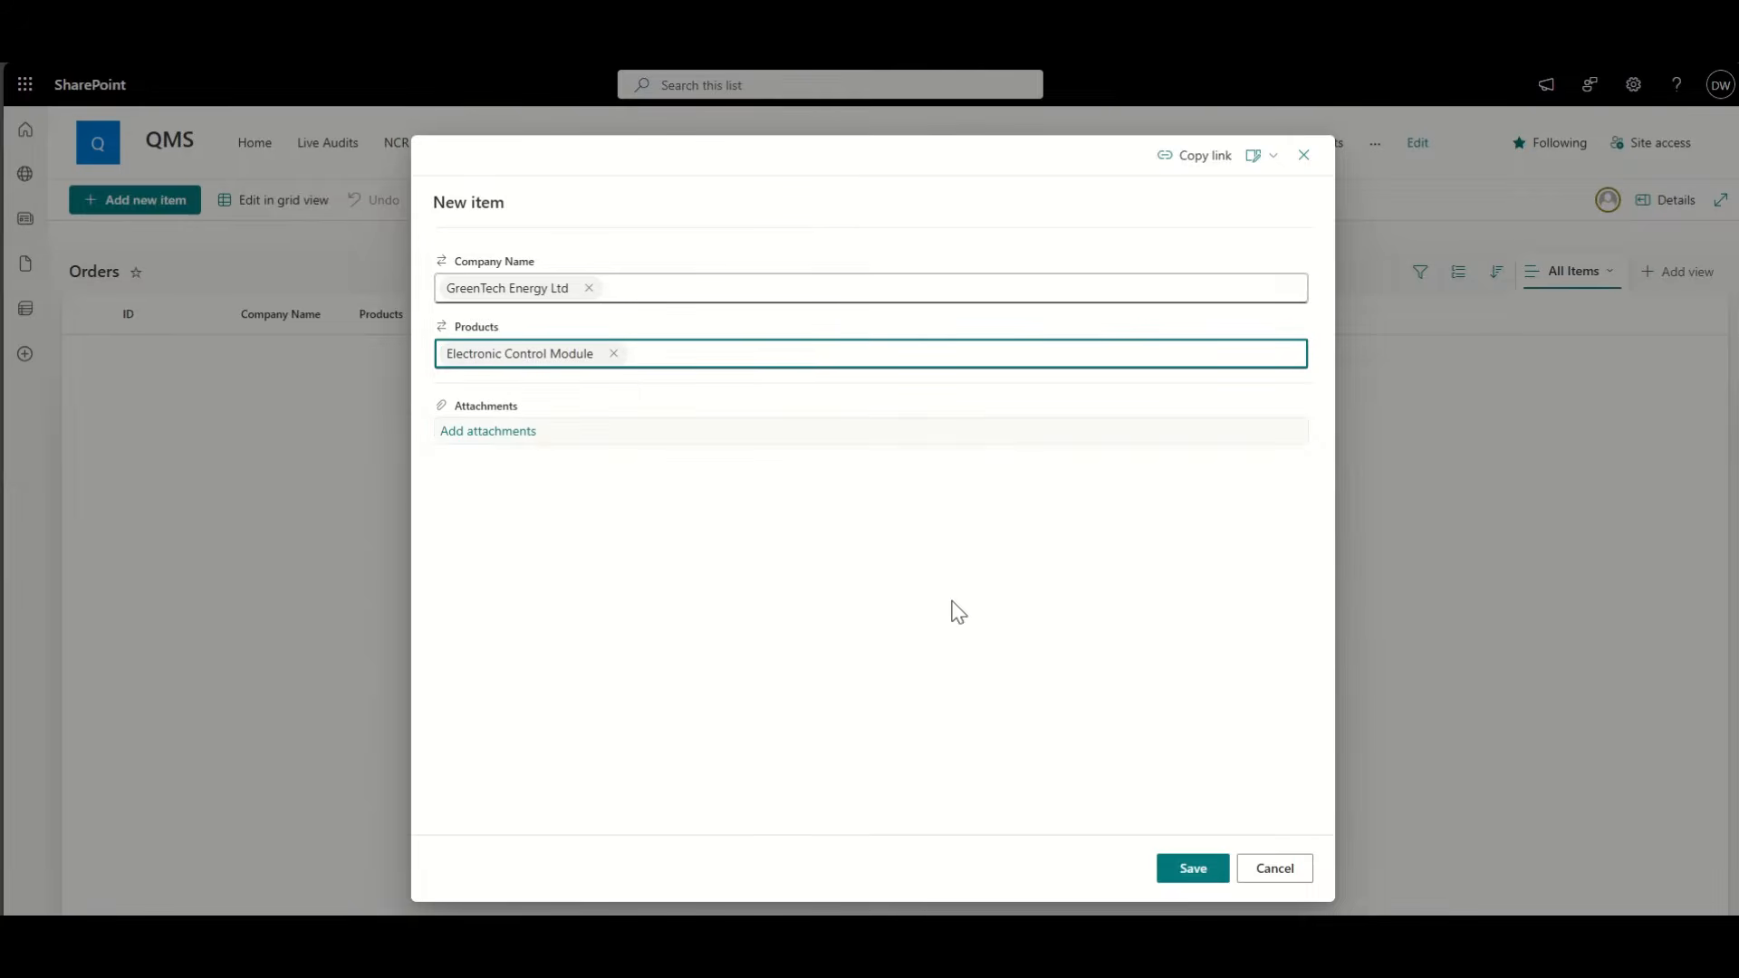
left_click(1192, 868)
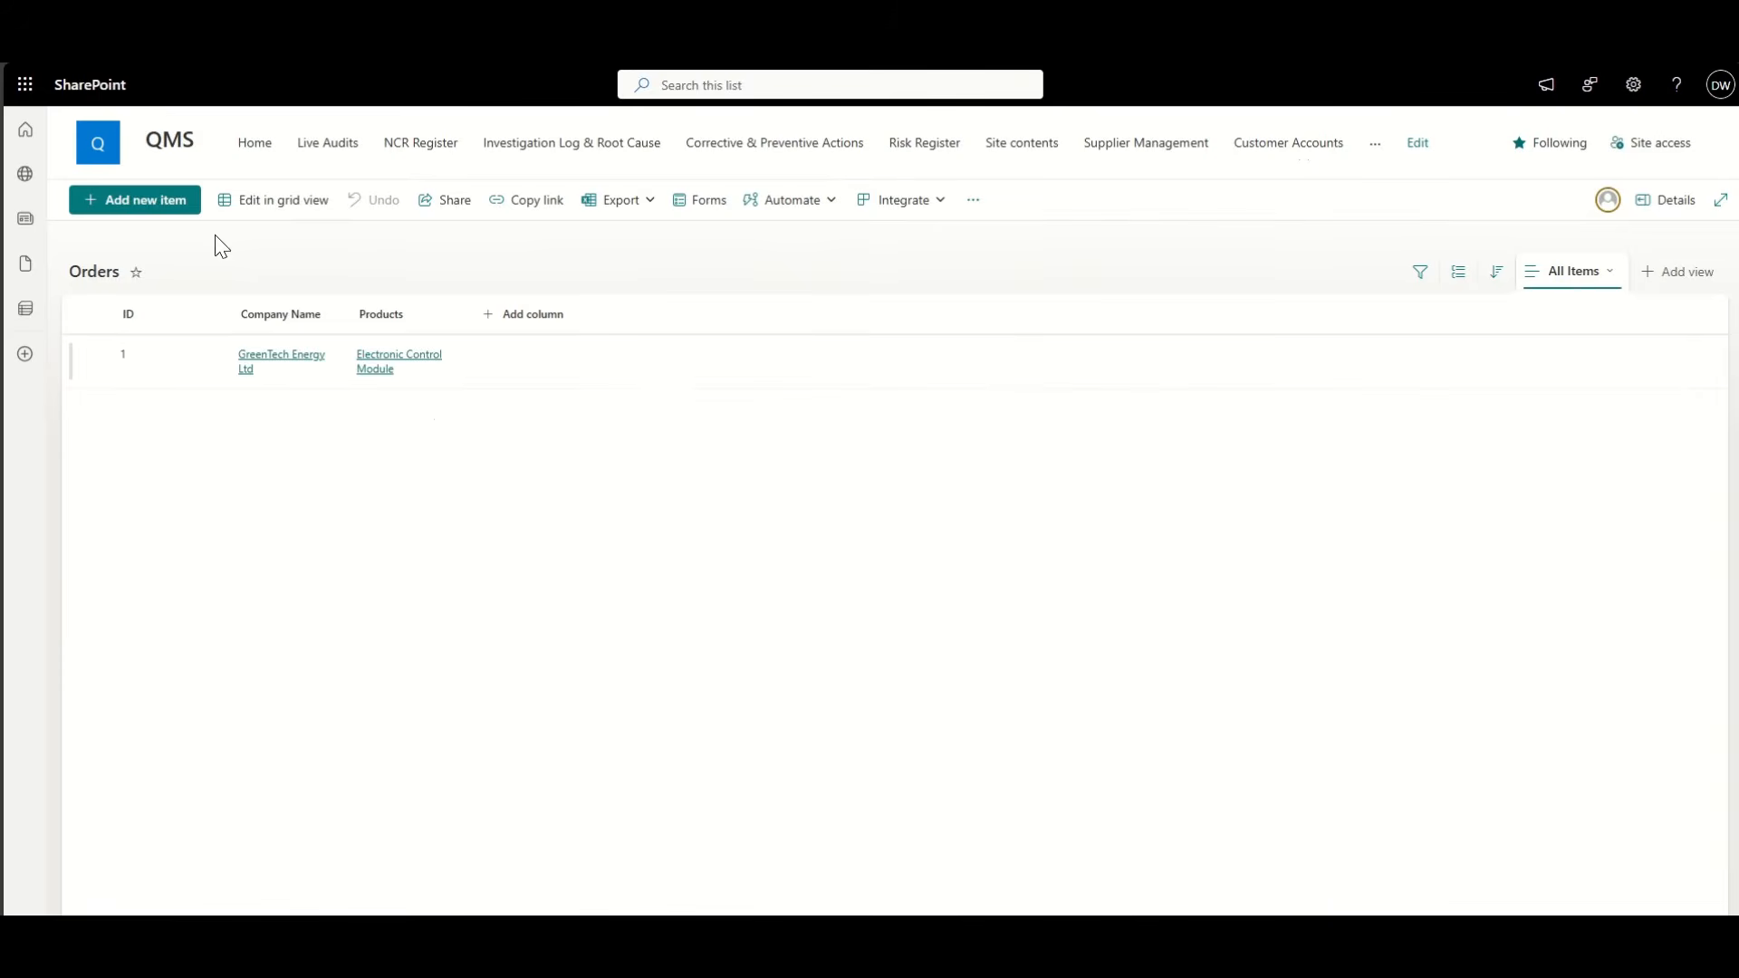
left_click(168, 203)
left_click(563, 328)
left_click(535, 356)
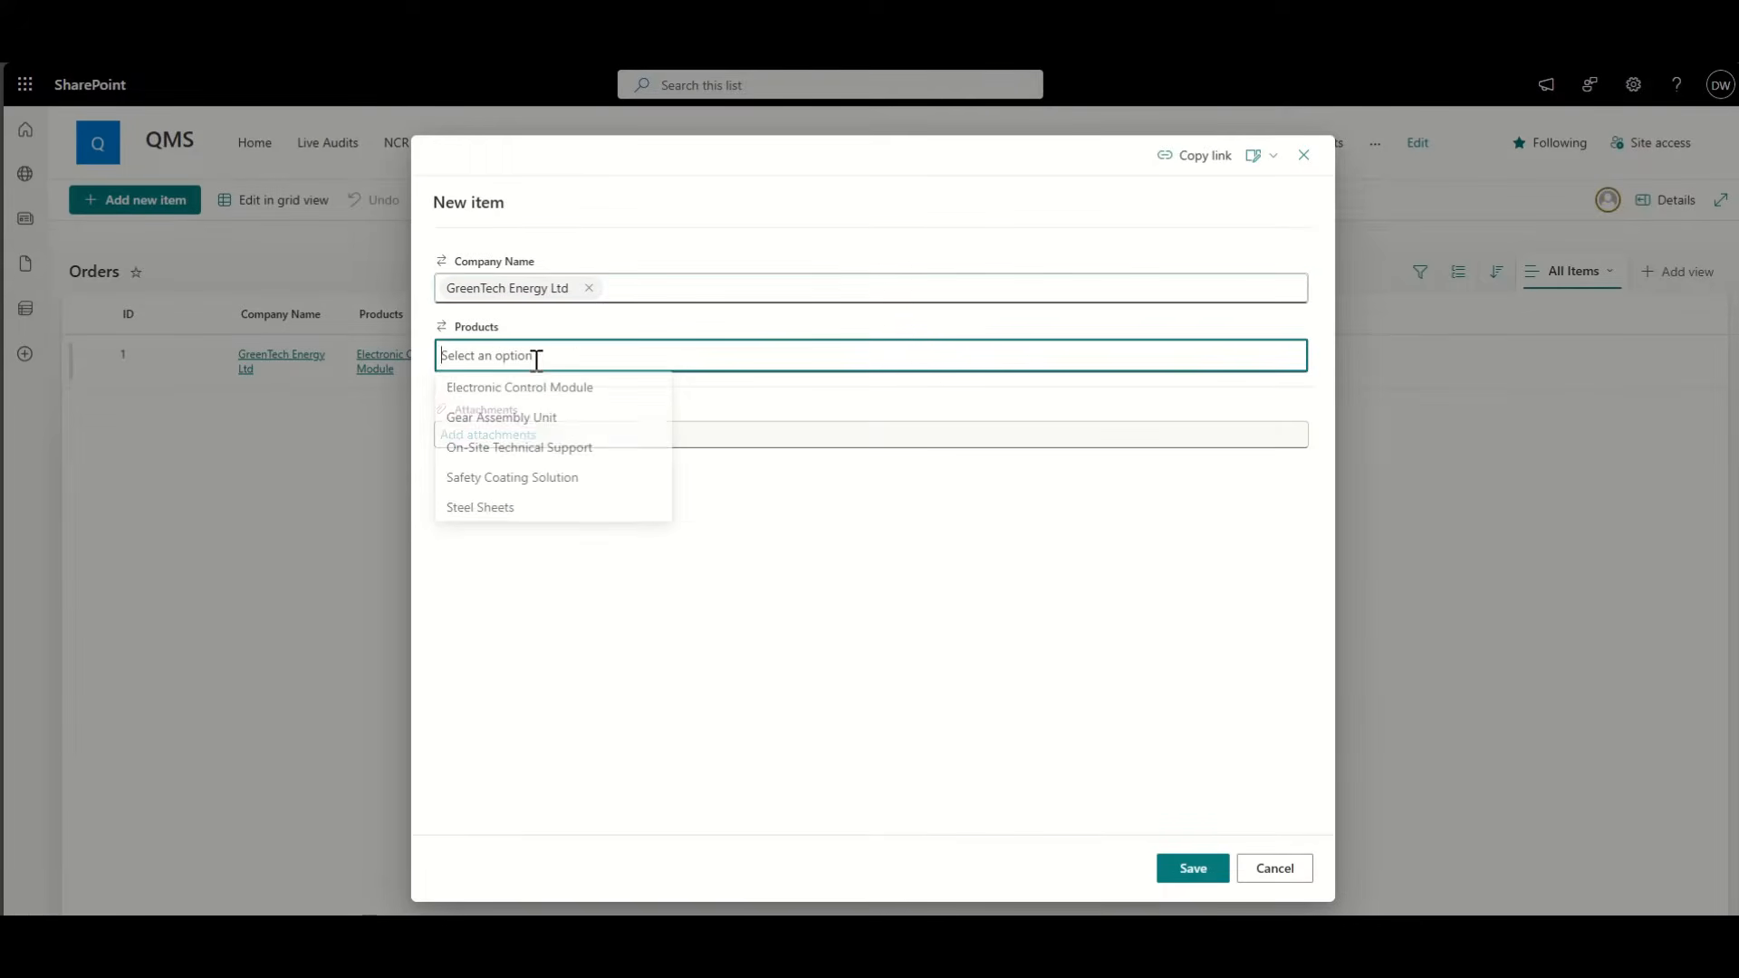
left_click(531, 419)
left_click(1192, 868)
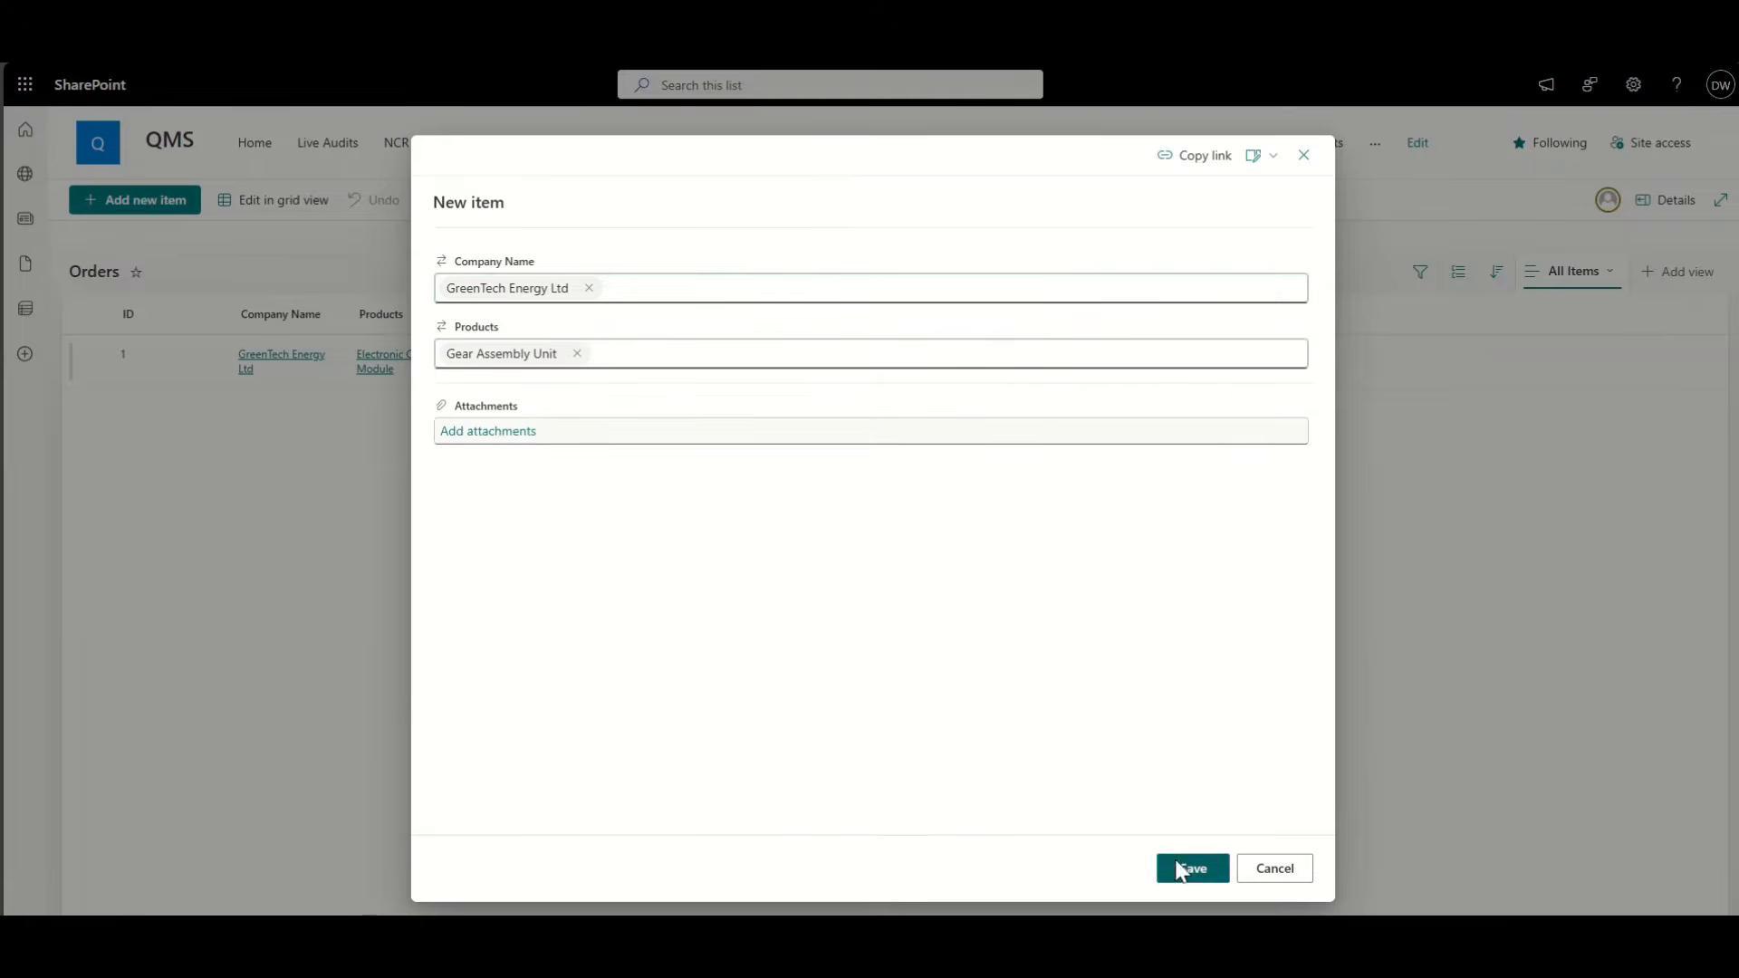
left_click(120, 221)
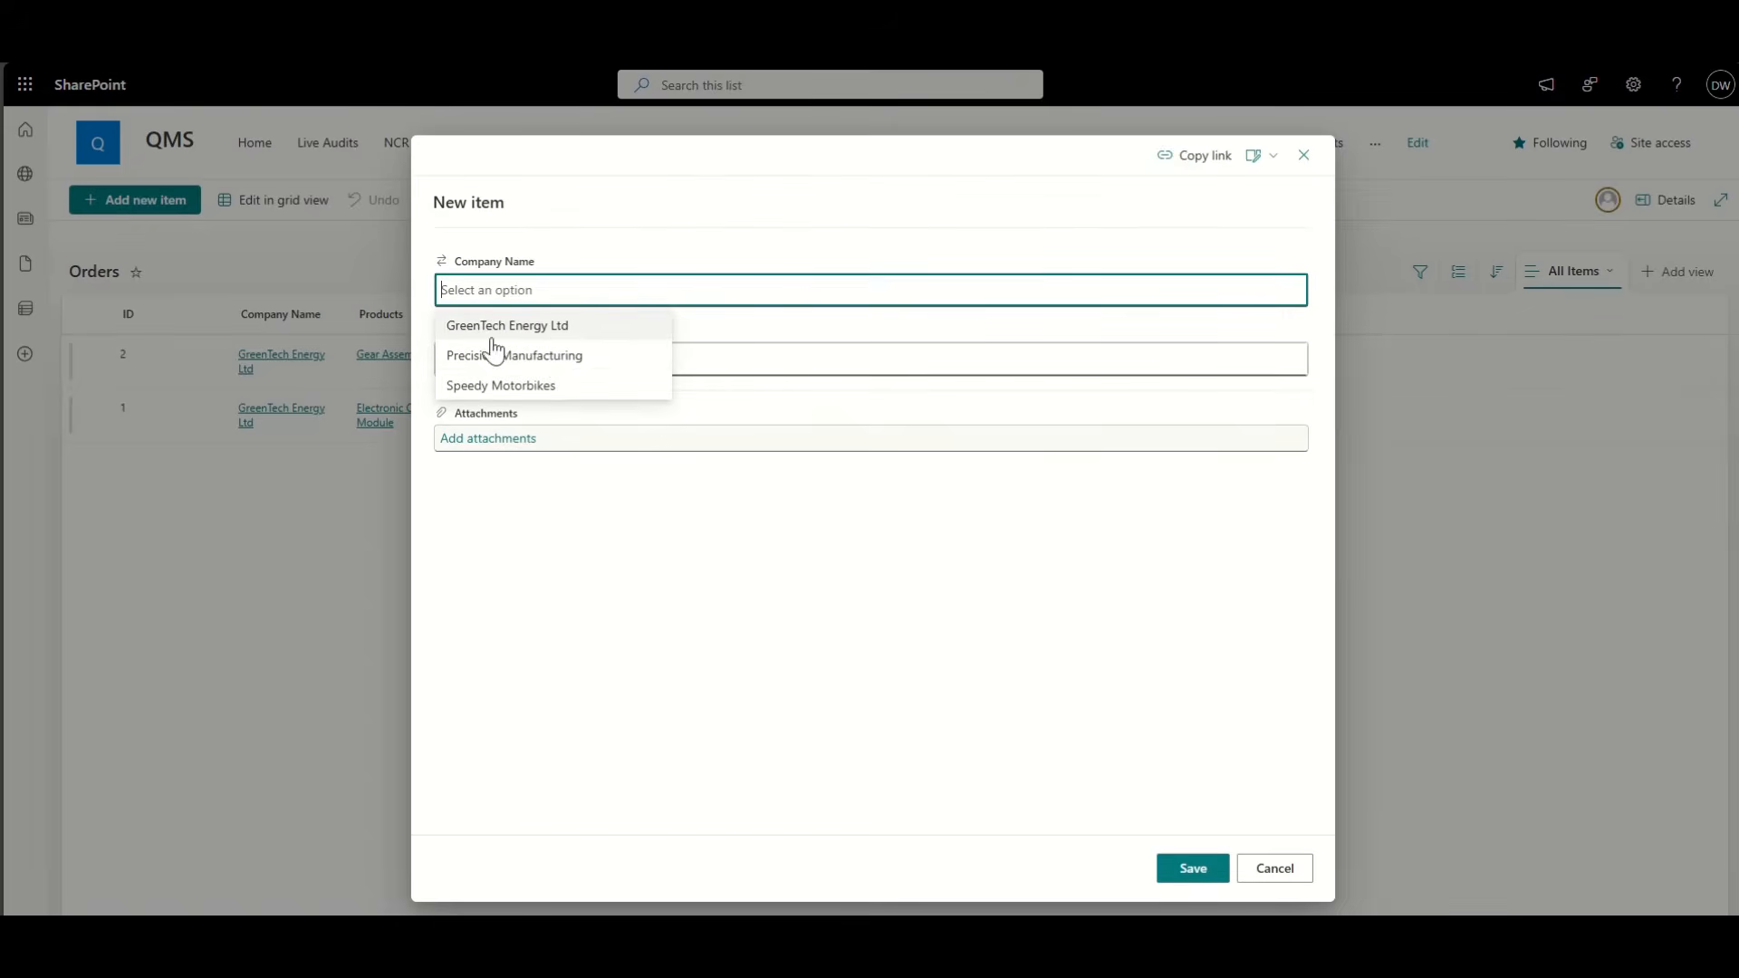
left_click(540, 330)
left_click(539, 353)
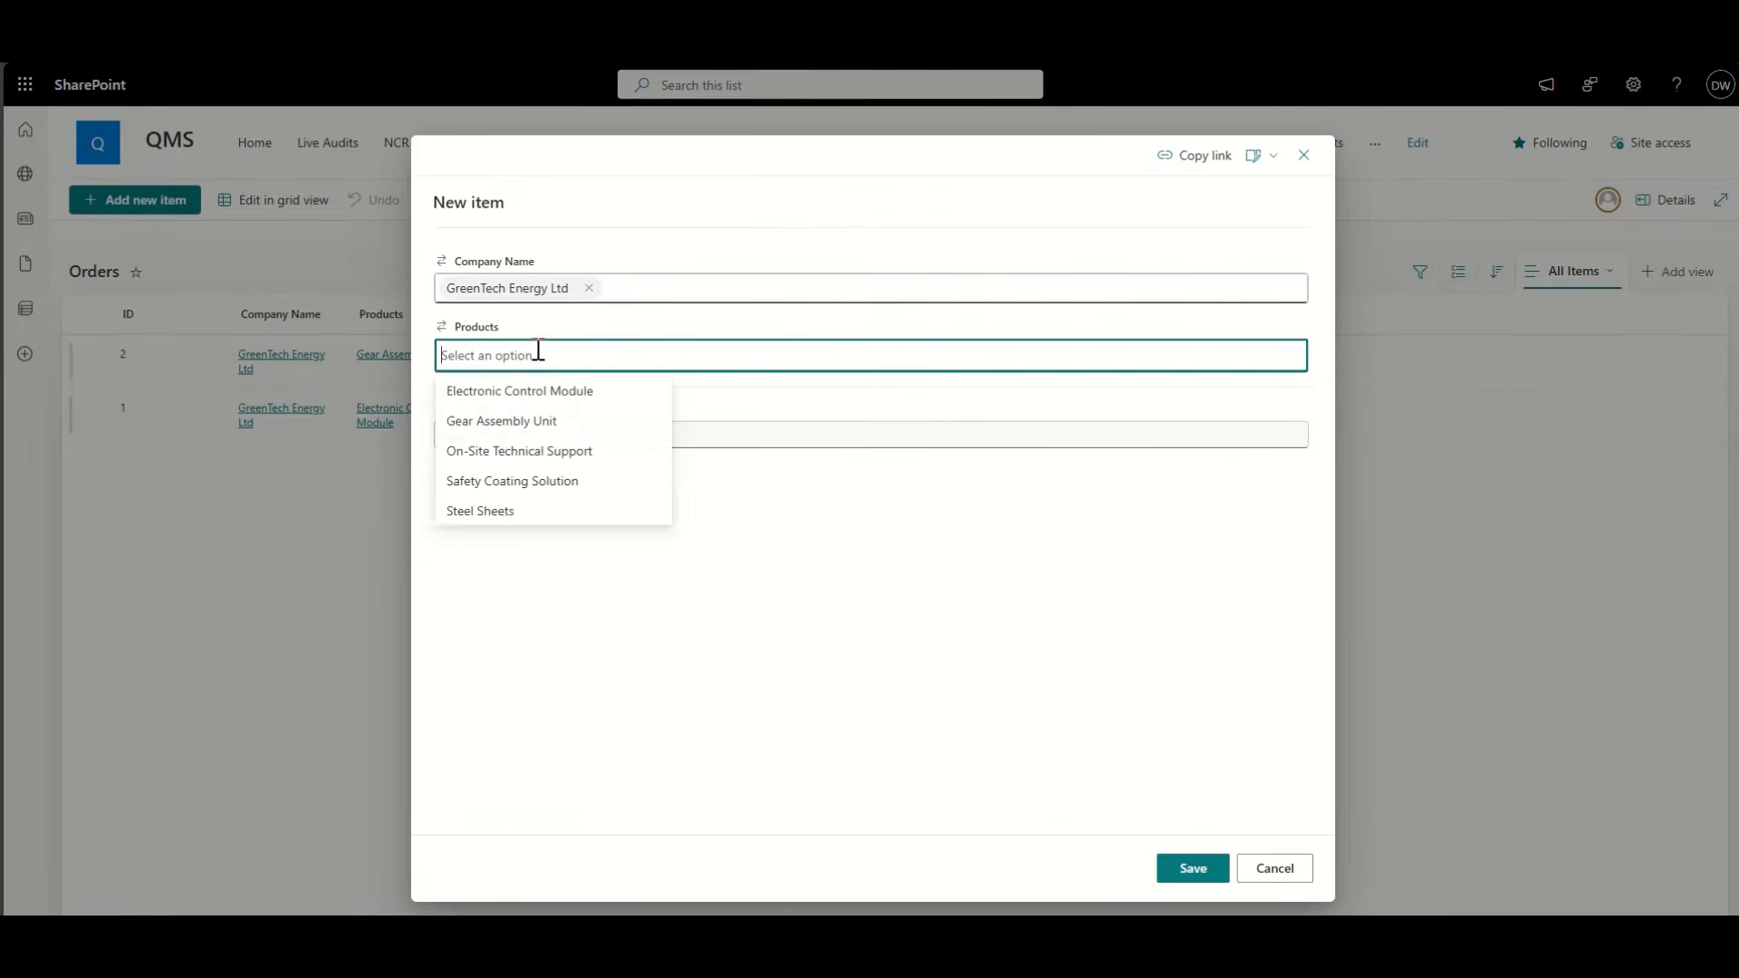
left_click(517, 510)
left_click(1193, 869)
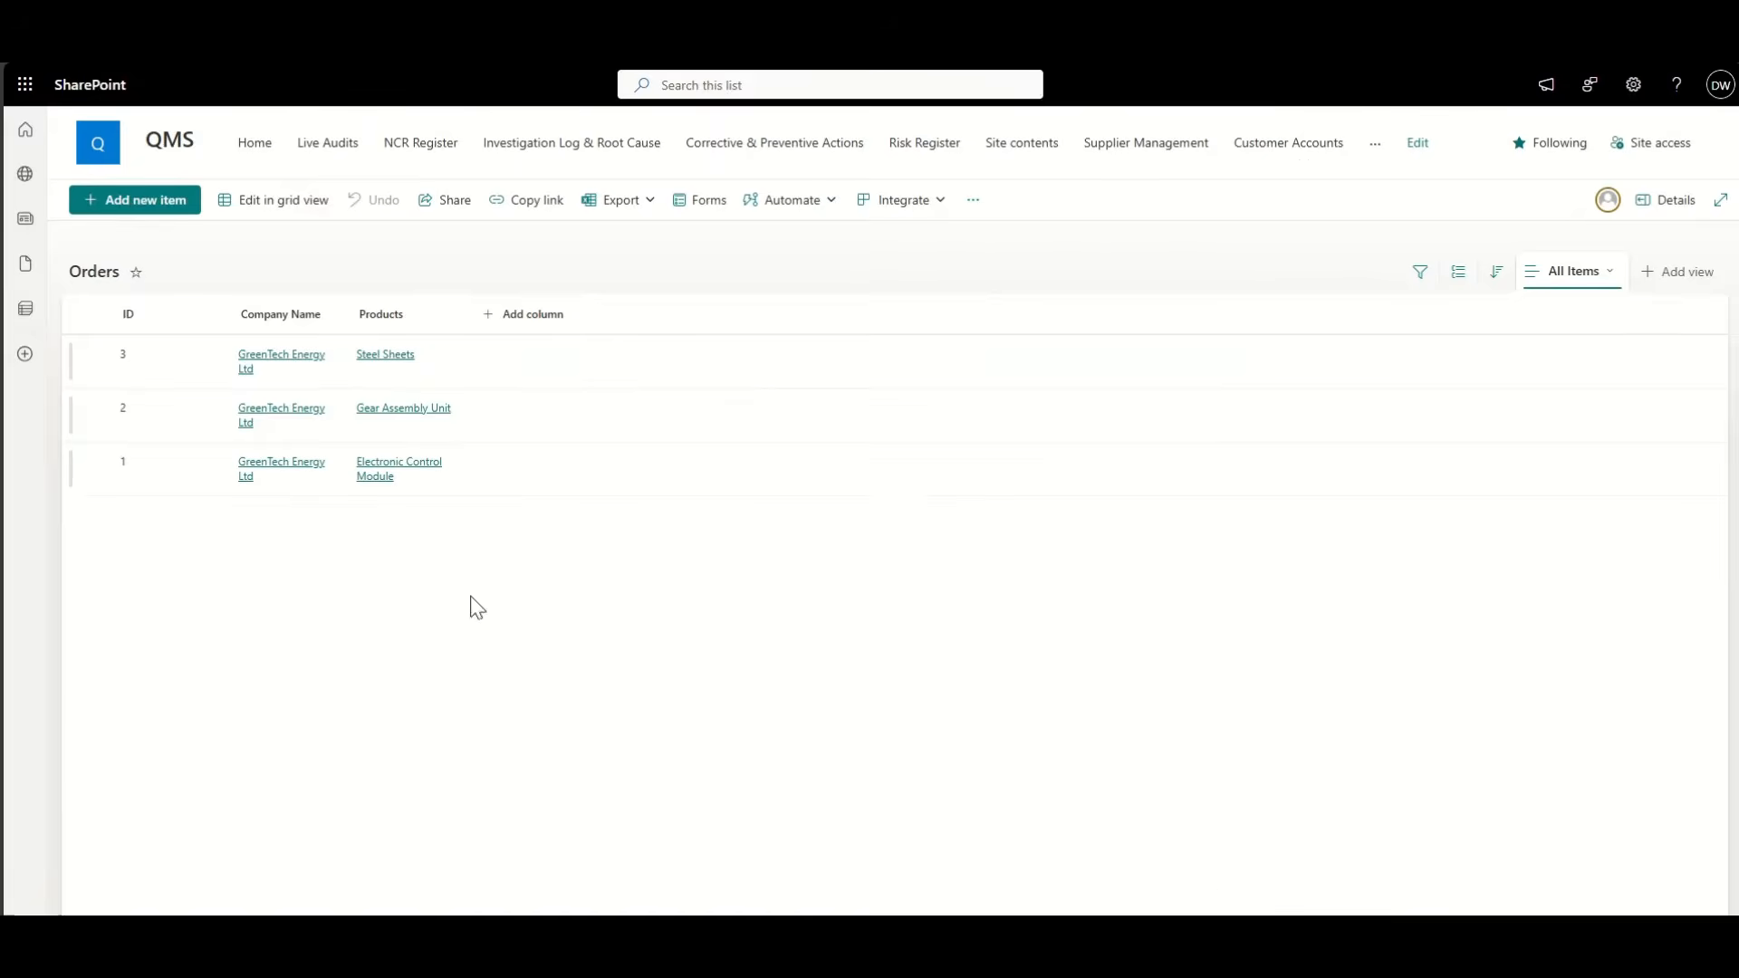
Step: Add orders for Precision Manufacturing (Electronic Control Module) and Speedy Motorbikes (Safety Coating Solution)
left_click(127, 205)
left_click(512, 288)
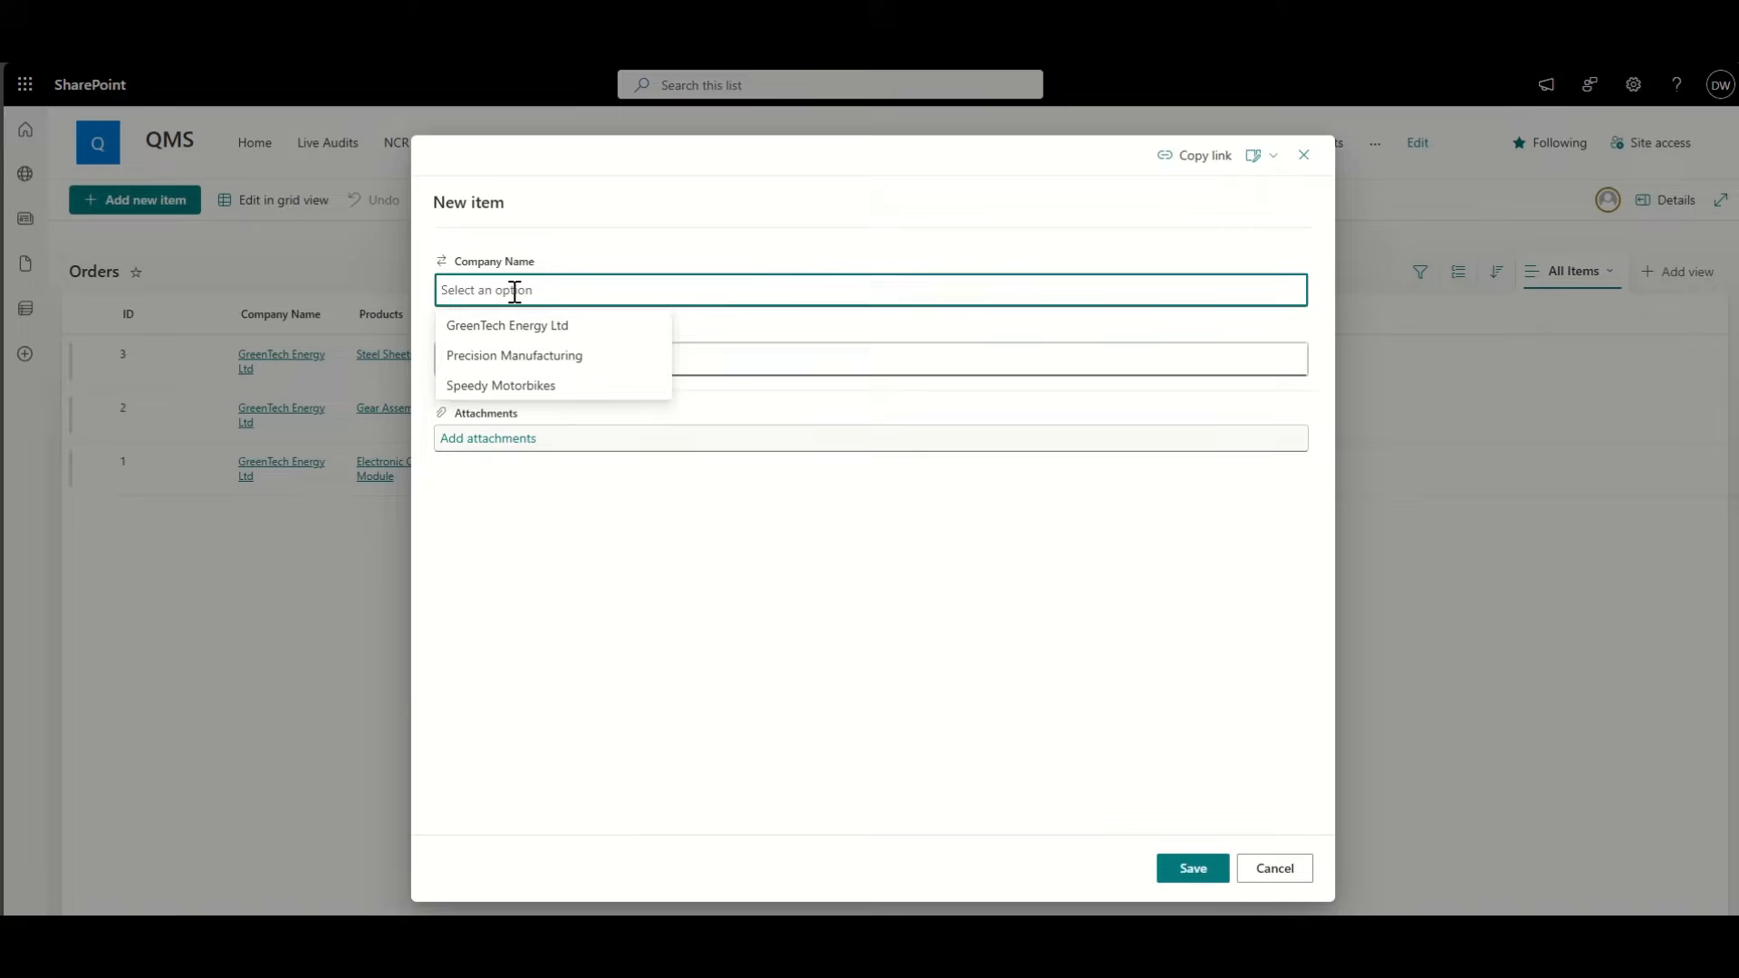
left_click(522, 354)
left_click(559, 355)
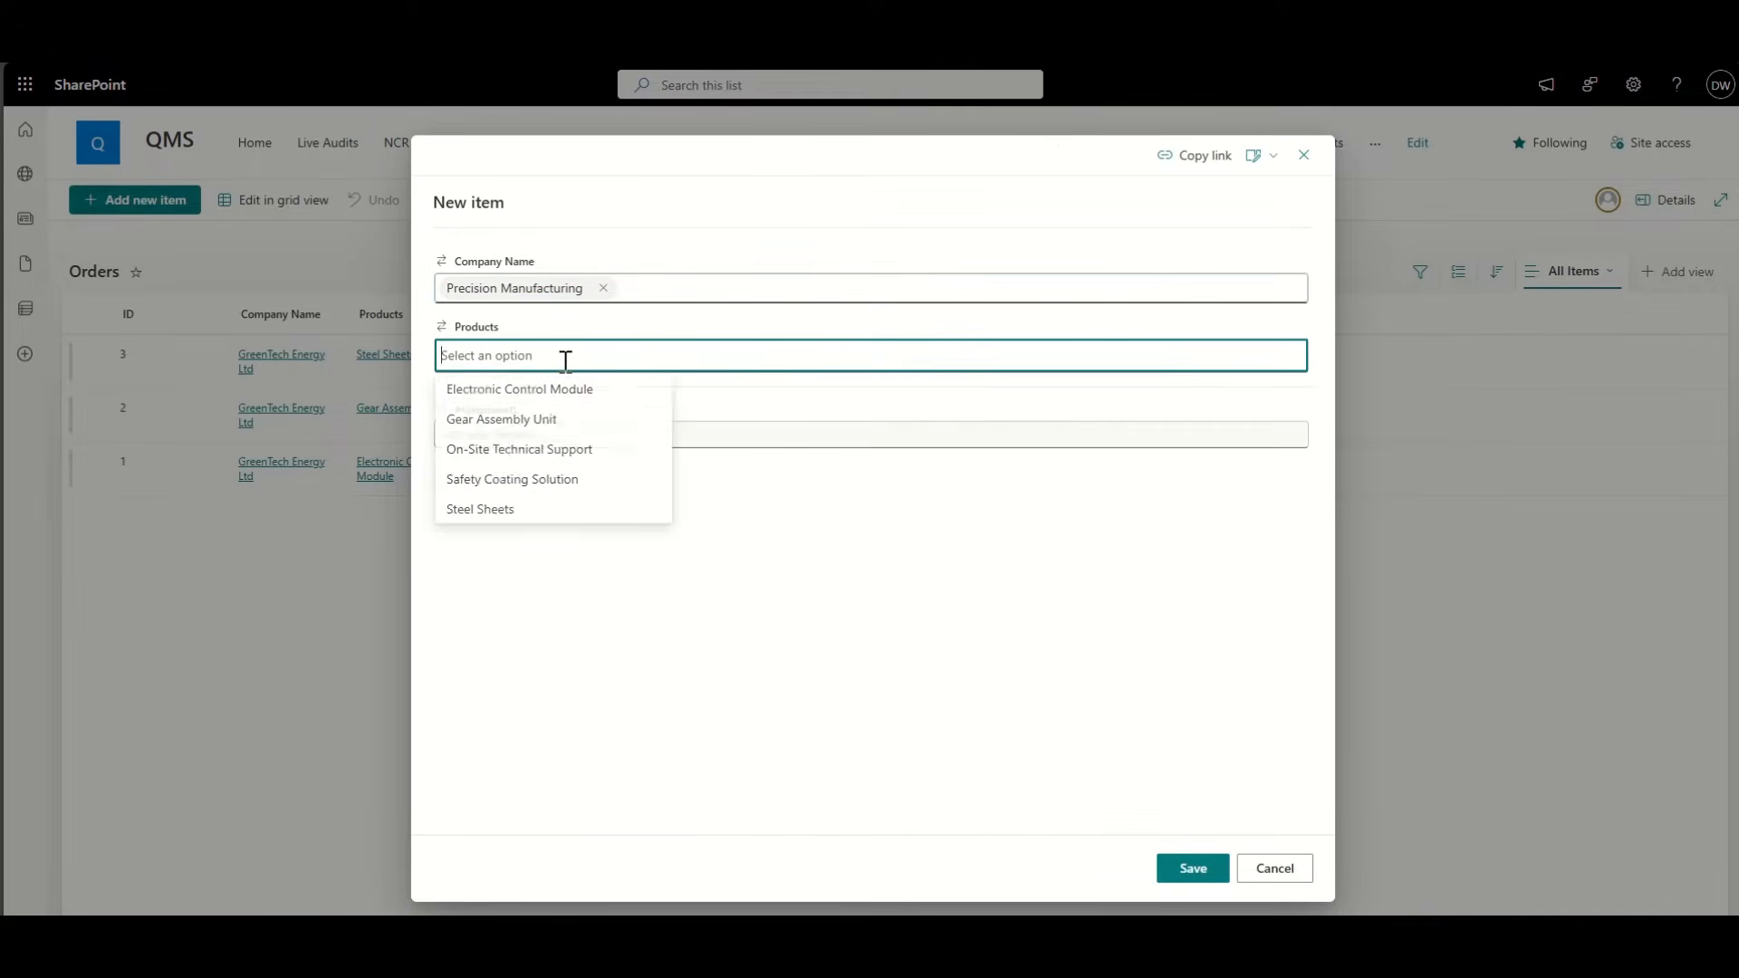
left_click(561, 393)
left_click(1193, 870)
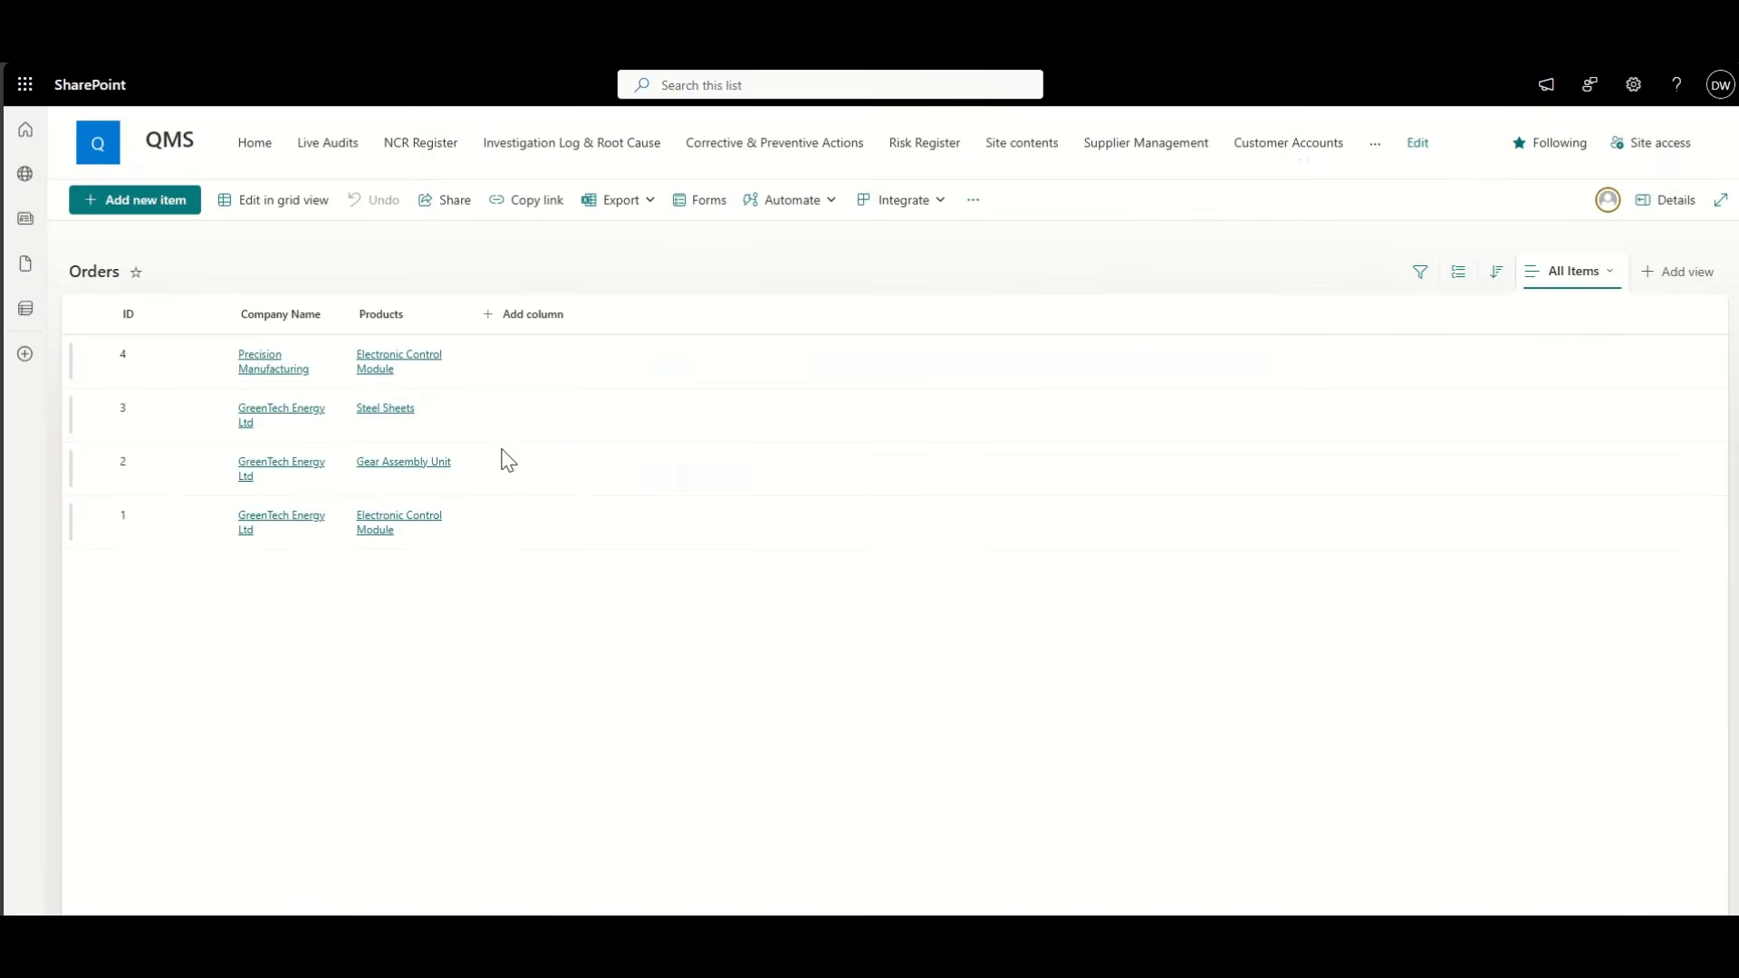
left_click(136, 201)
left_click(496, 287)
left_click(524, 385)
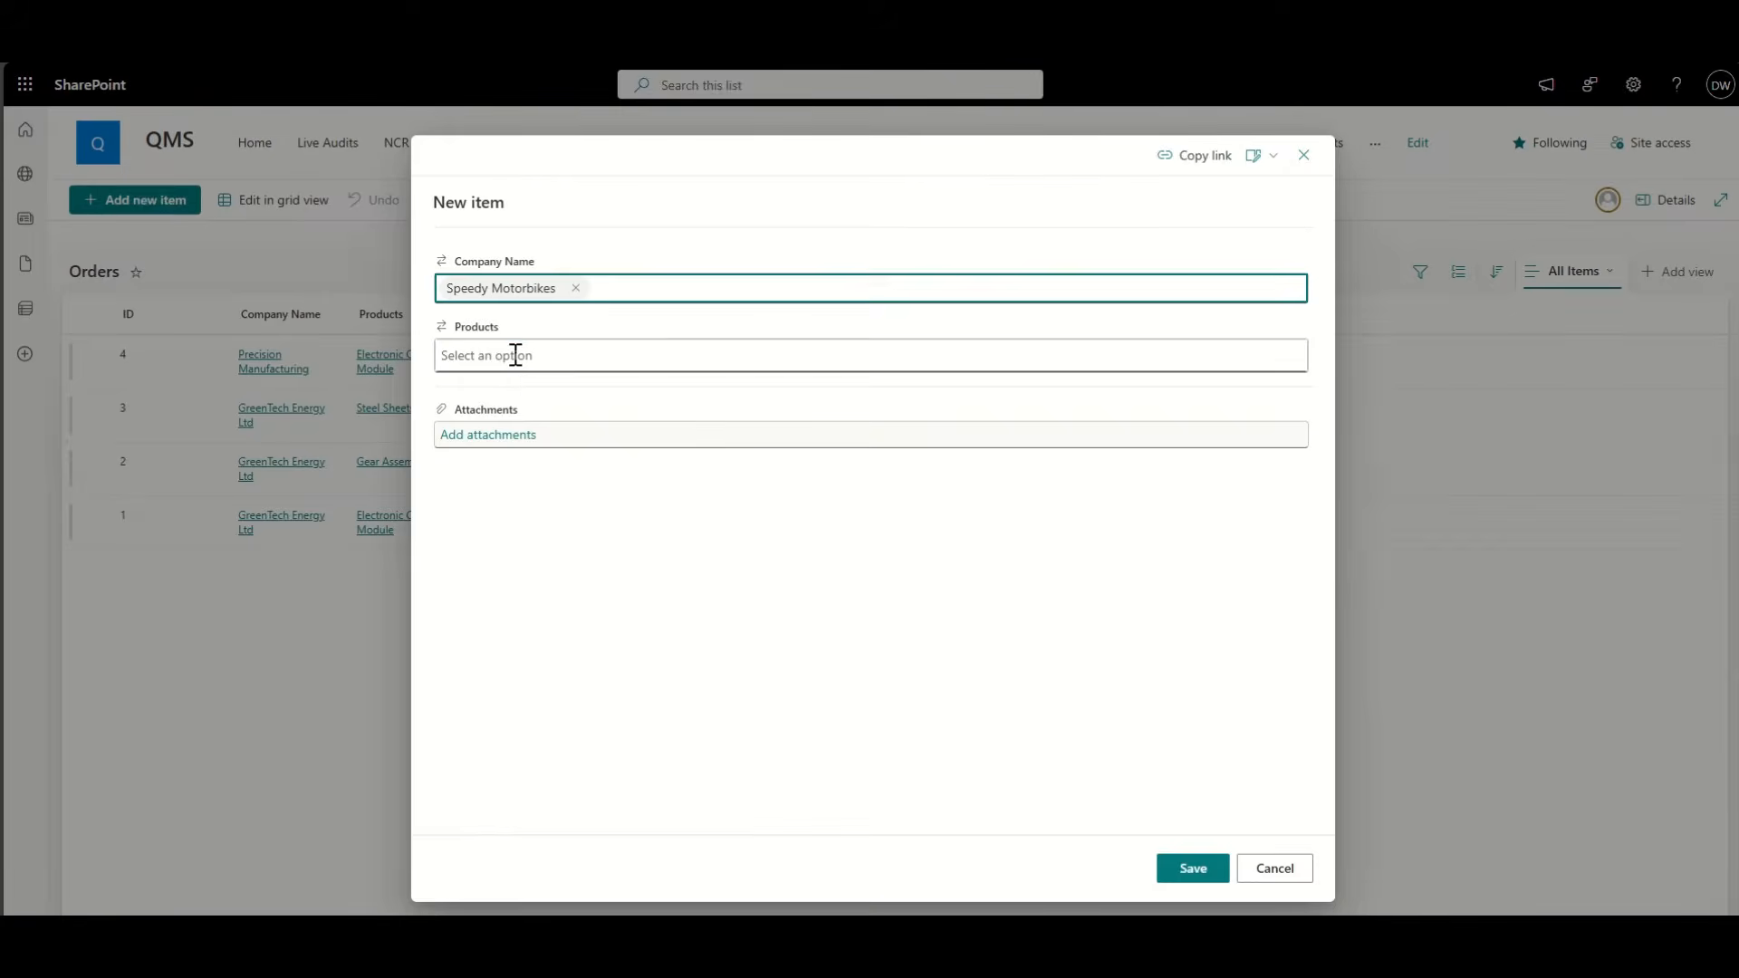
left_click(513, 354)
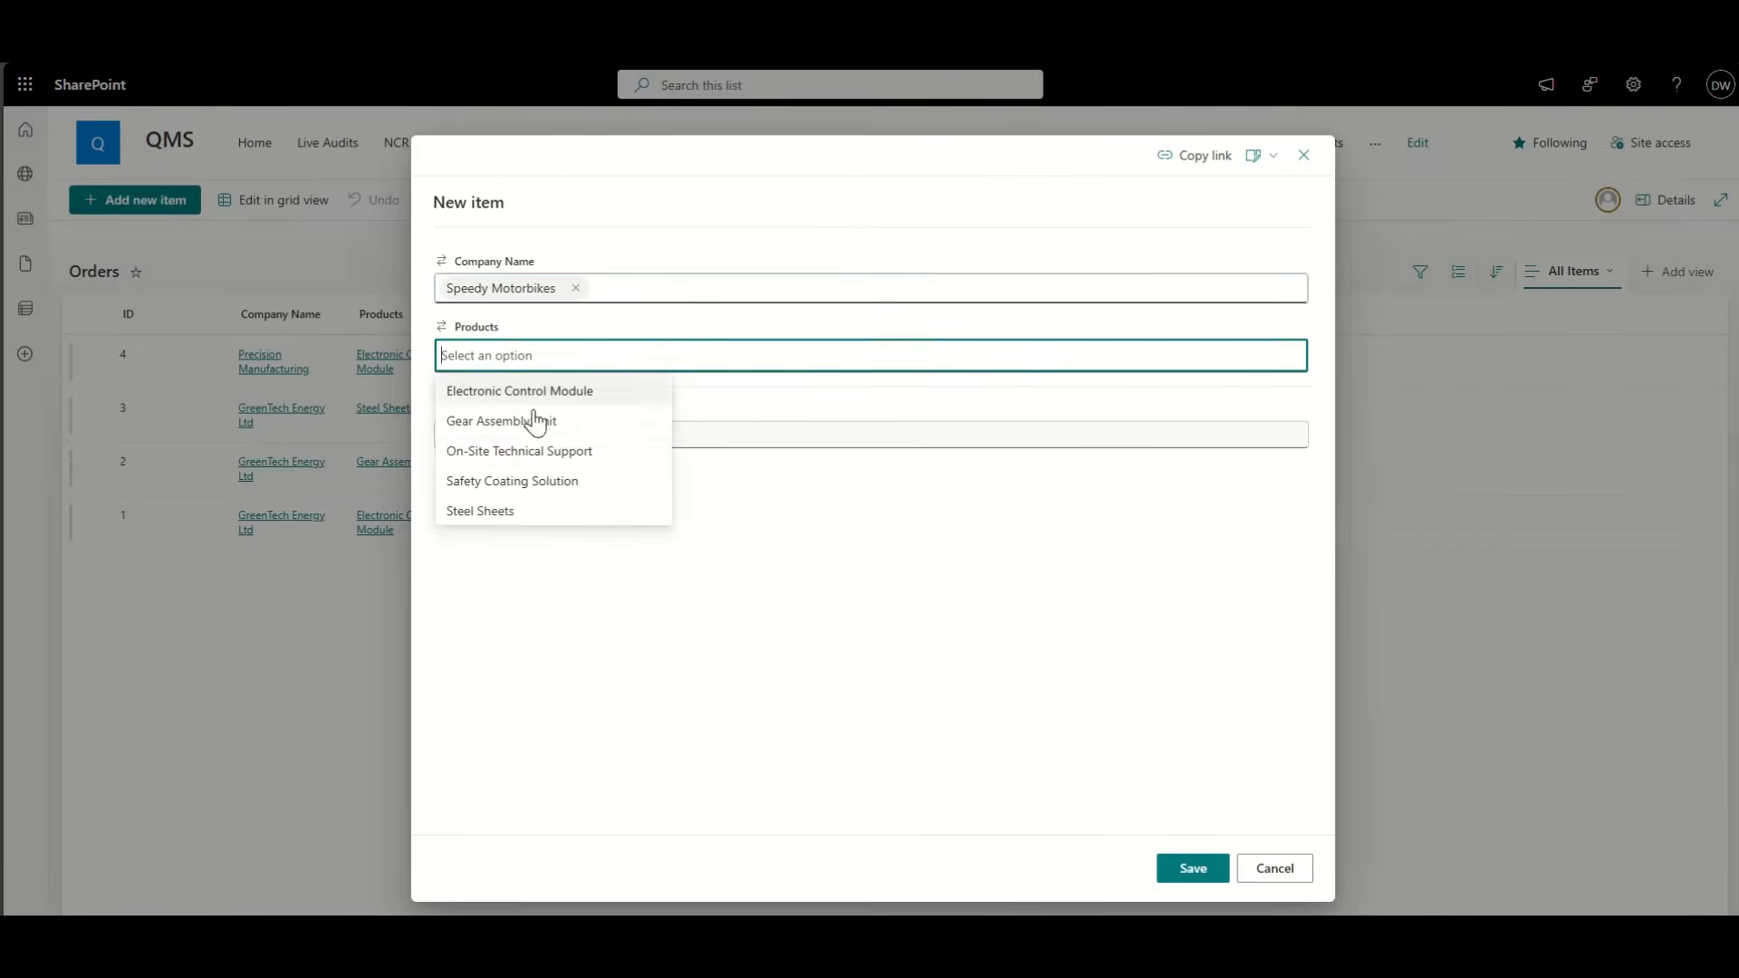
left_click(552, 482)
left_click(1193, 869)
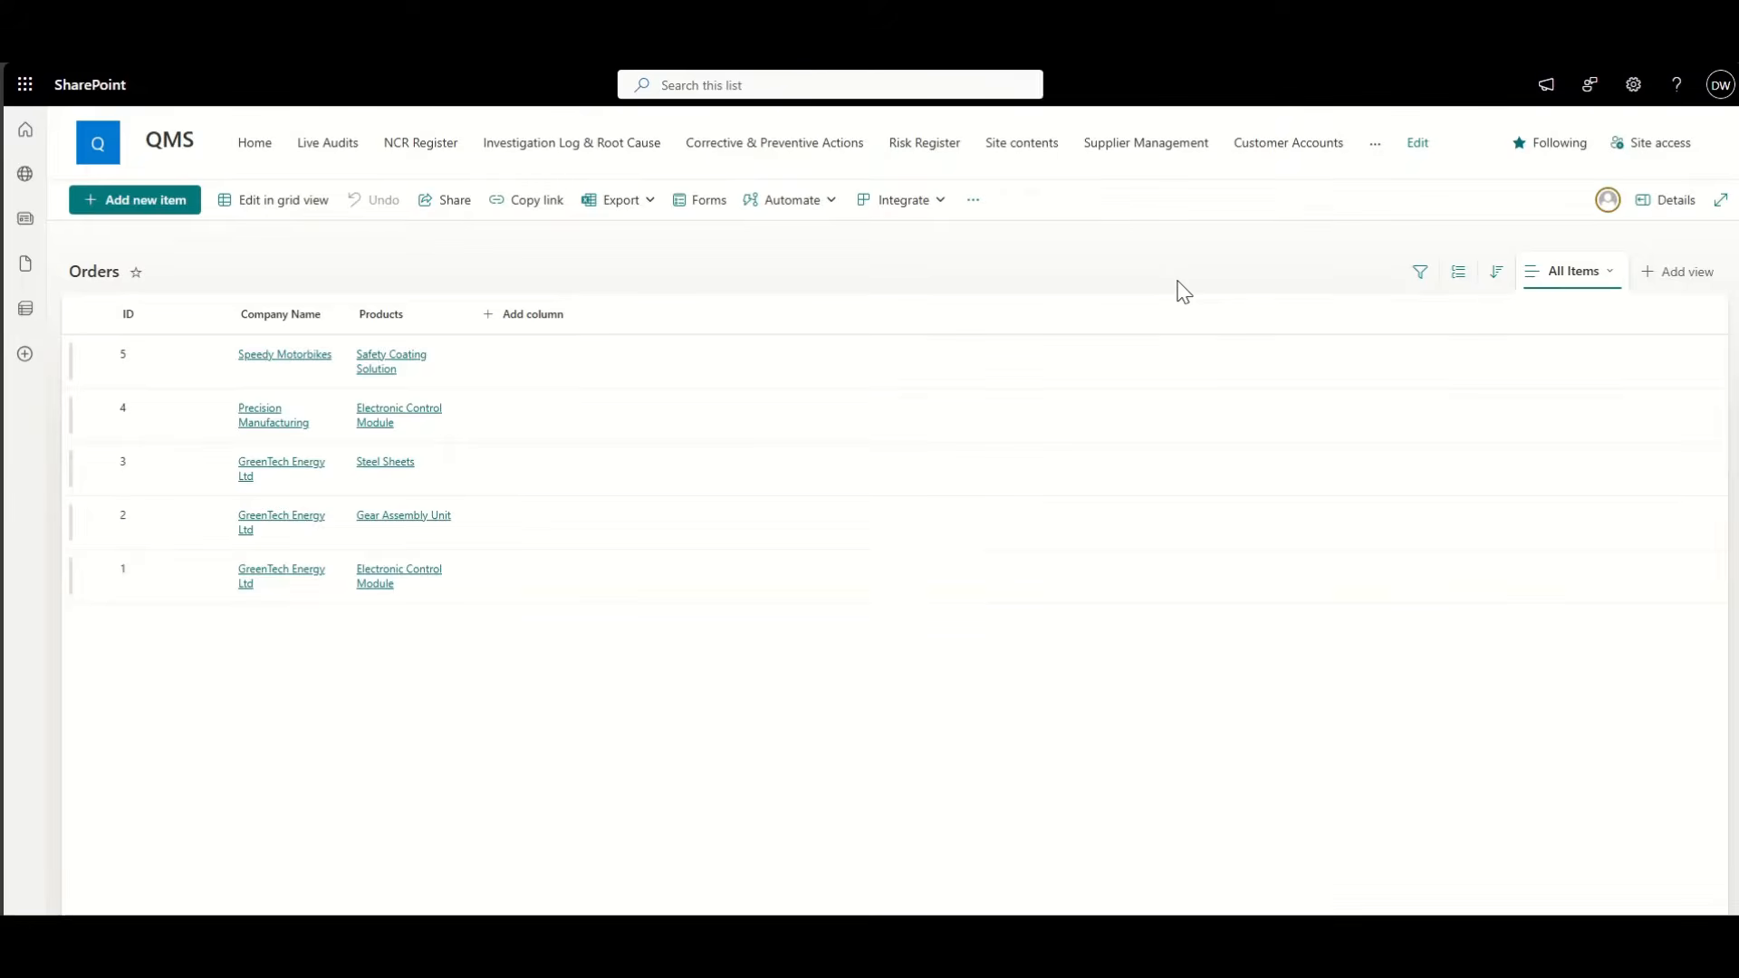
Step: From the QMS home page, create a new page from the blank template
left_click(113, 145)
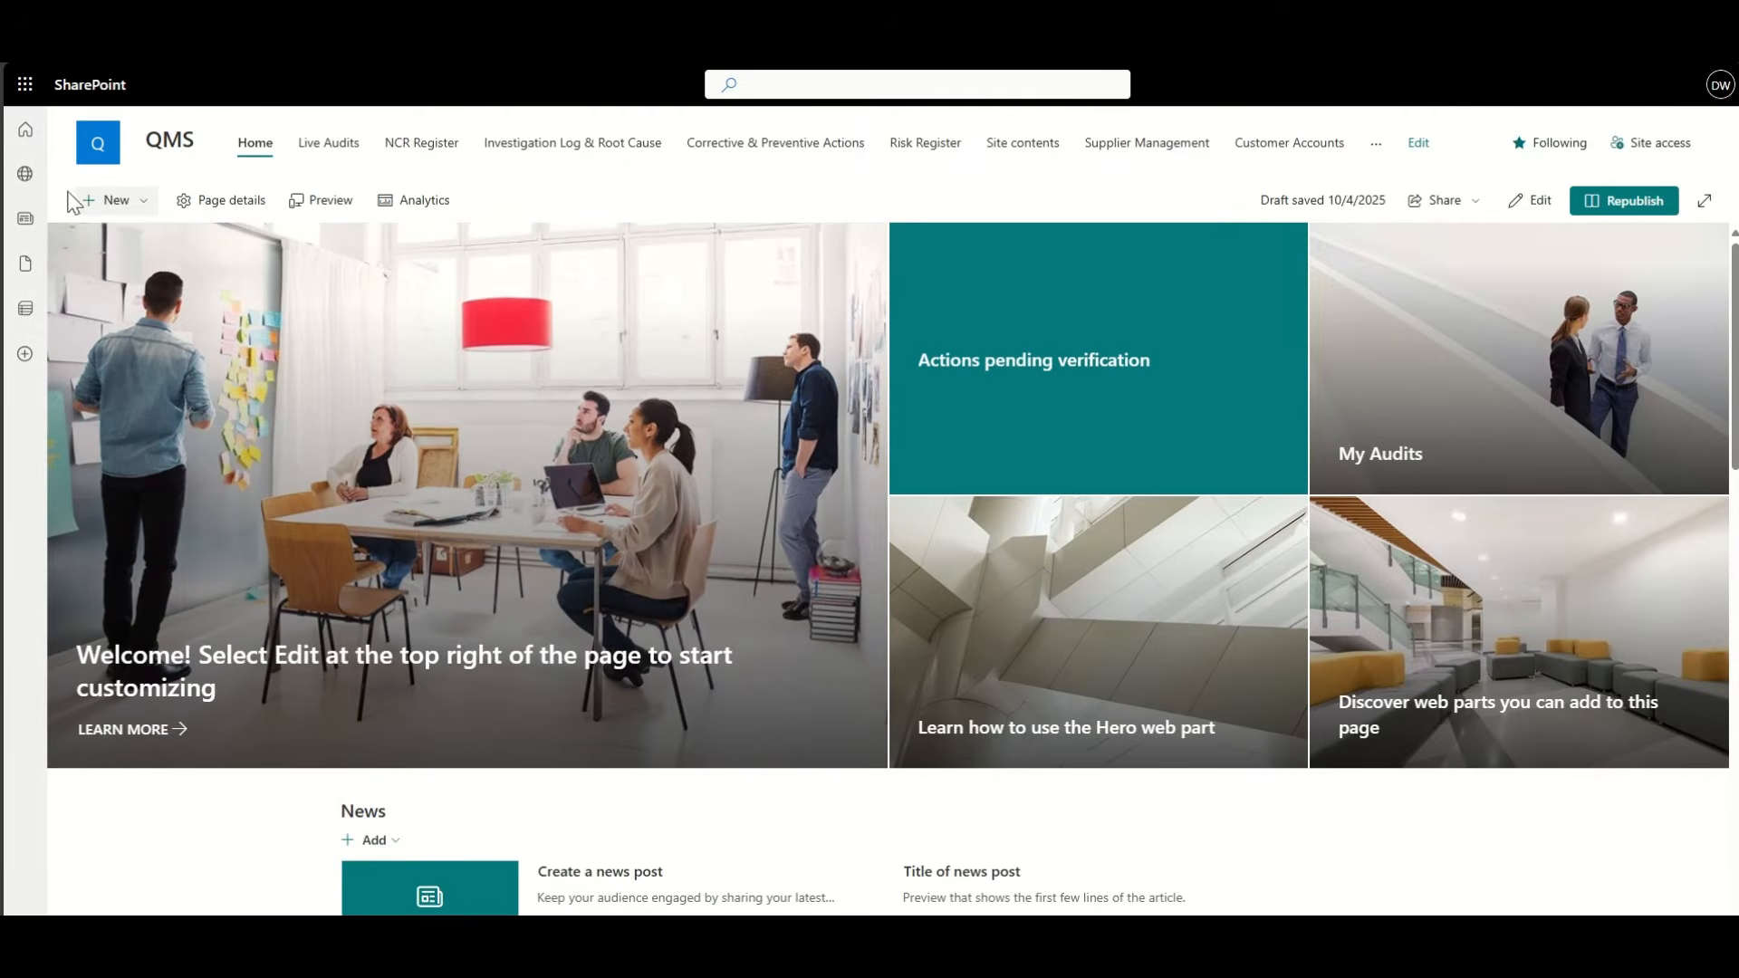
left_click(109, 200)
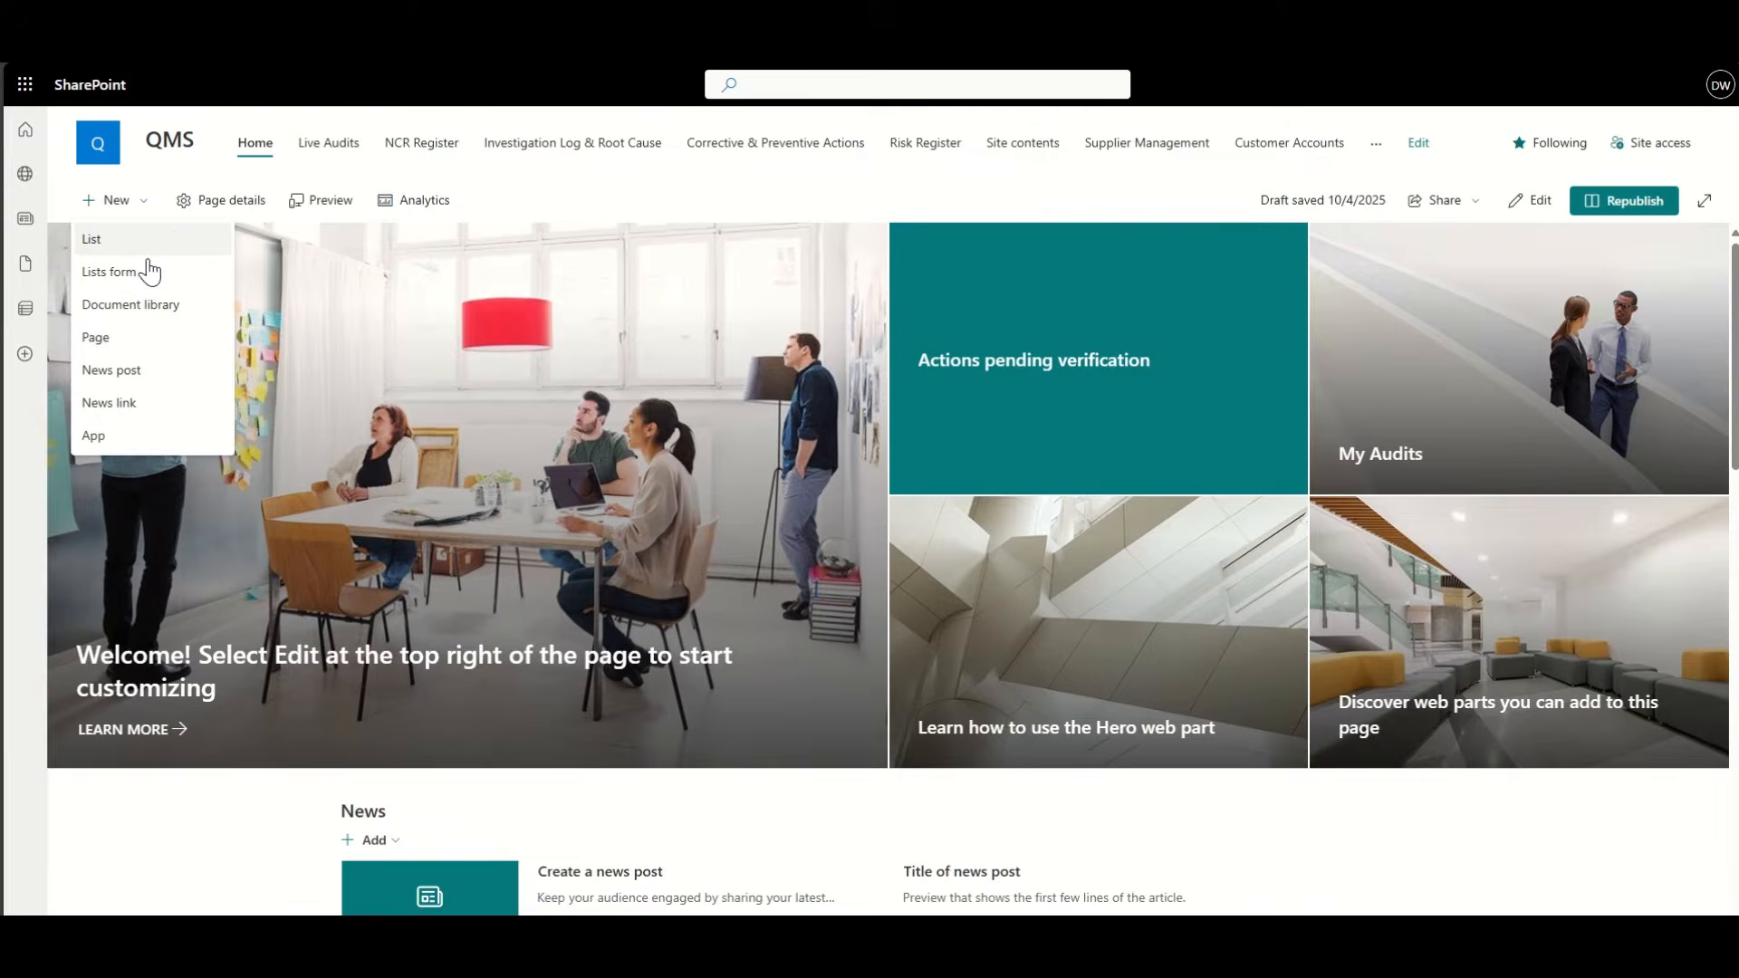
left_click(100, 337)
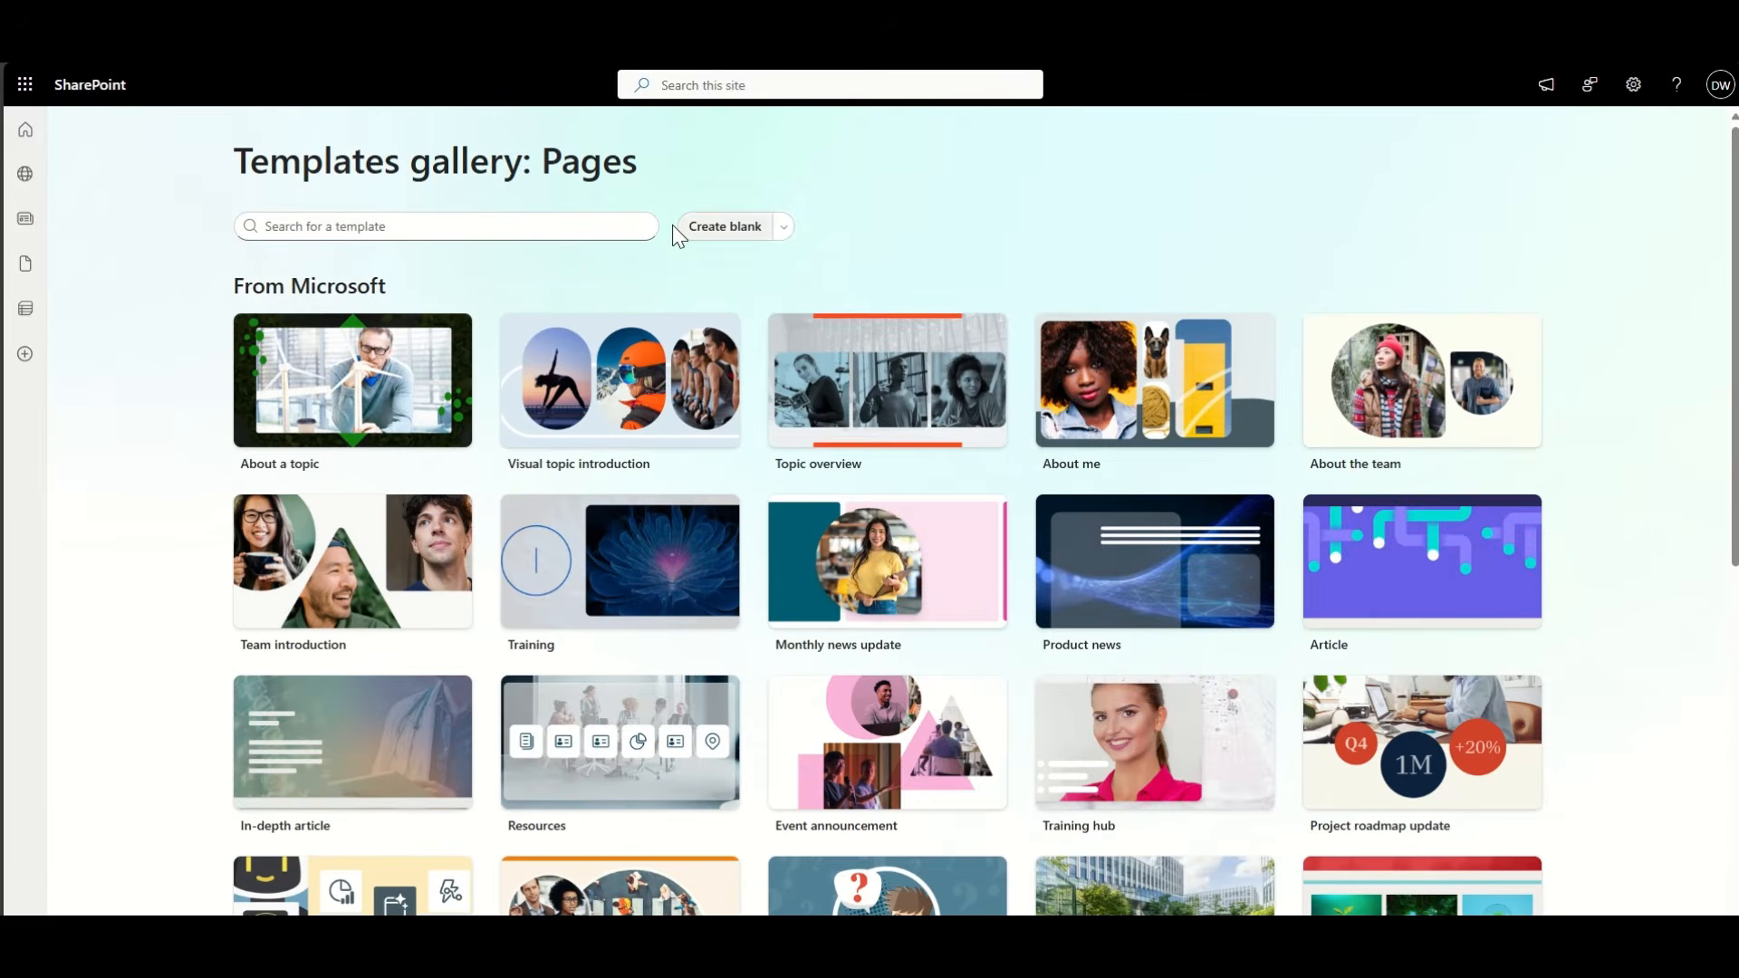
left_click(721, 226)
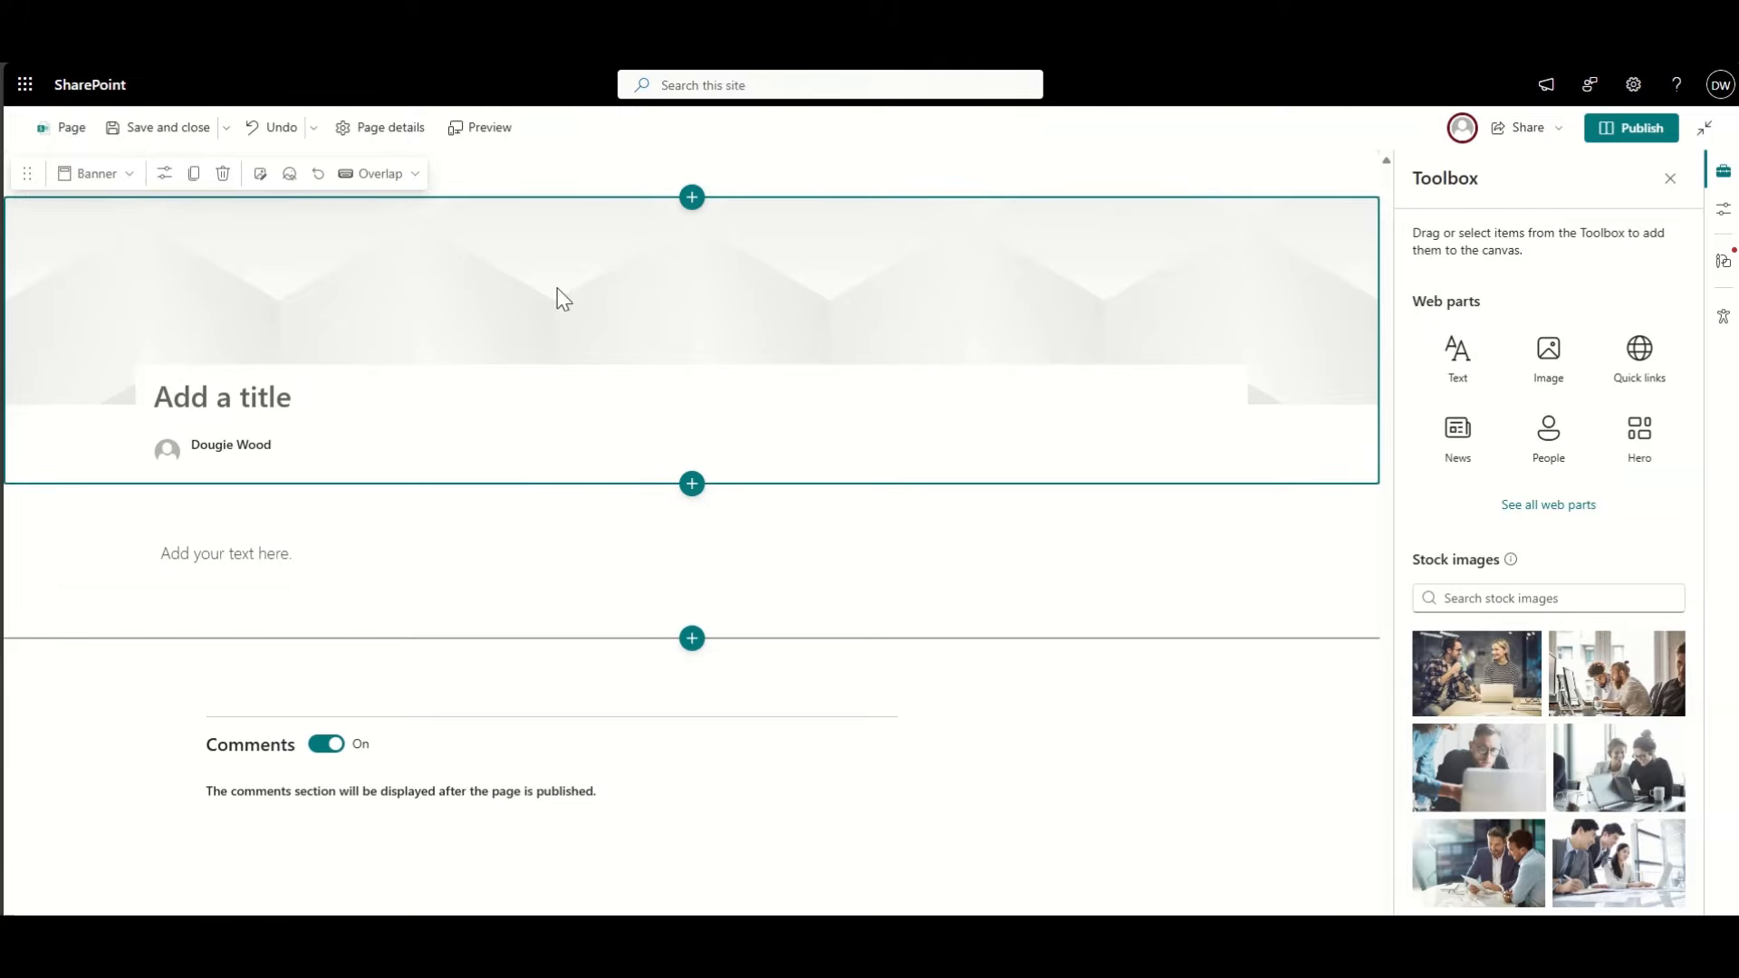
Step: Give the page a Plain title area titled CRM, without author or text section
left_click(164, 173)
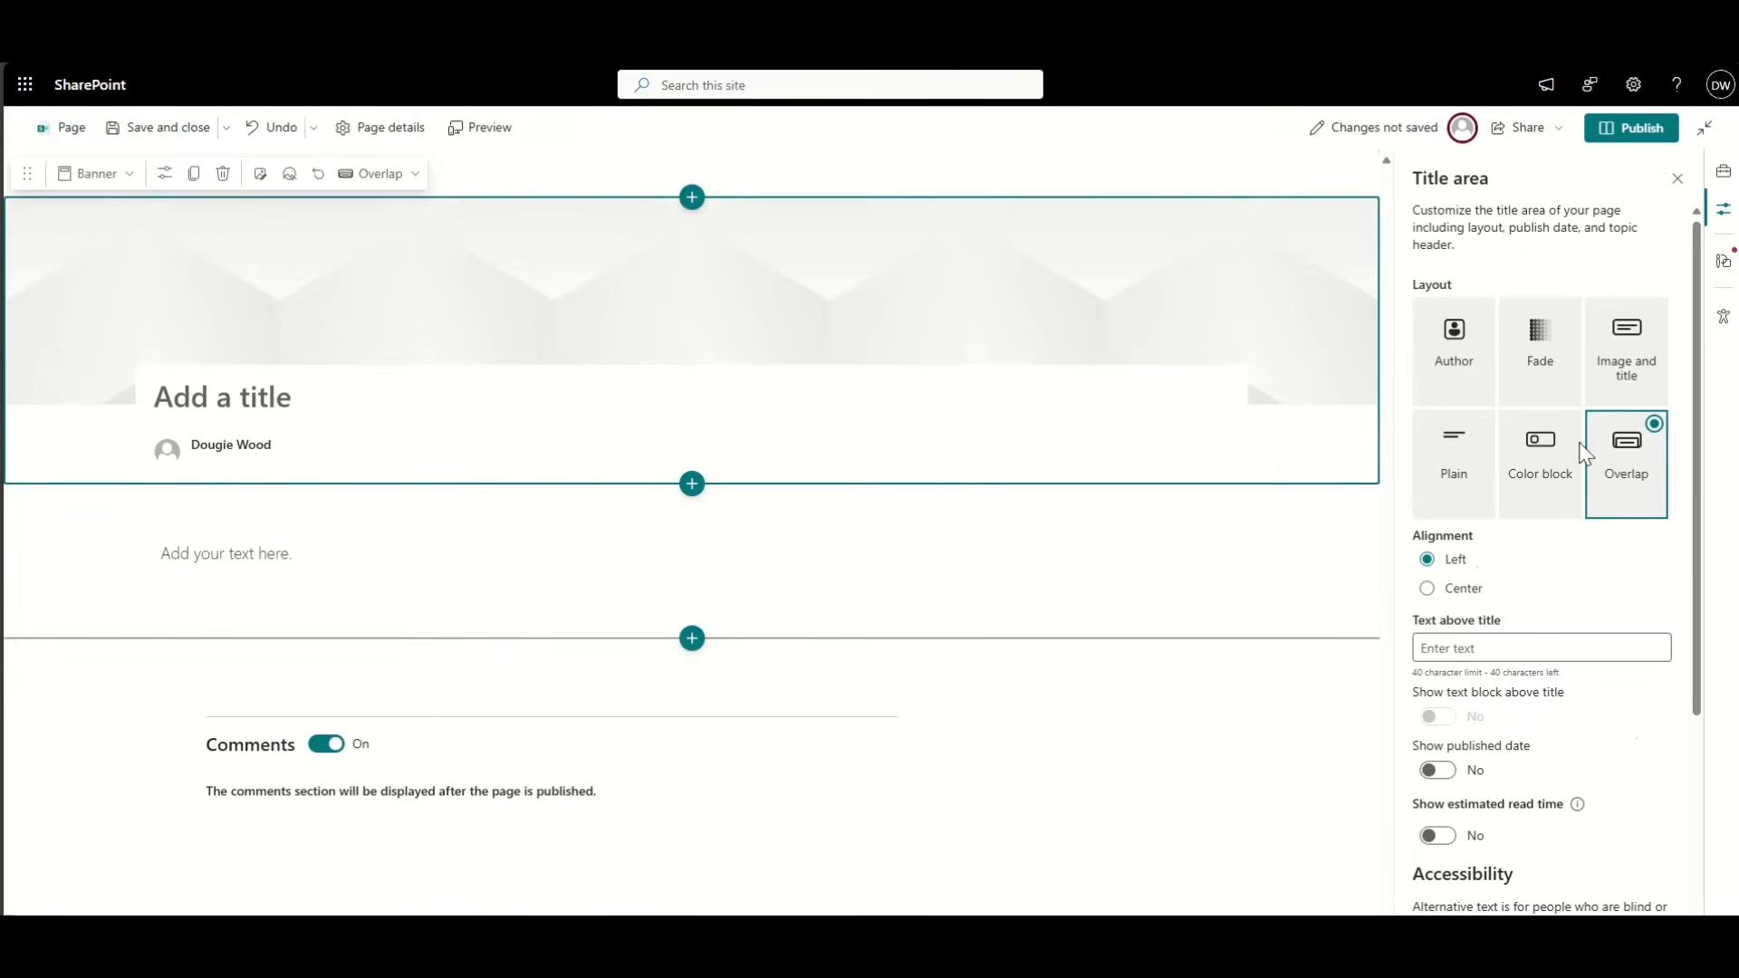
left_click(1466, 493)
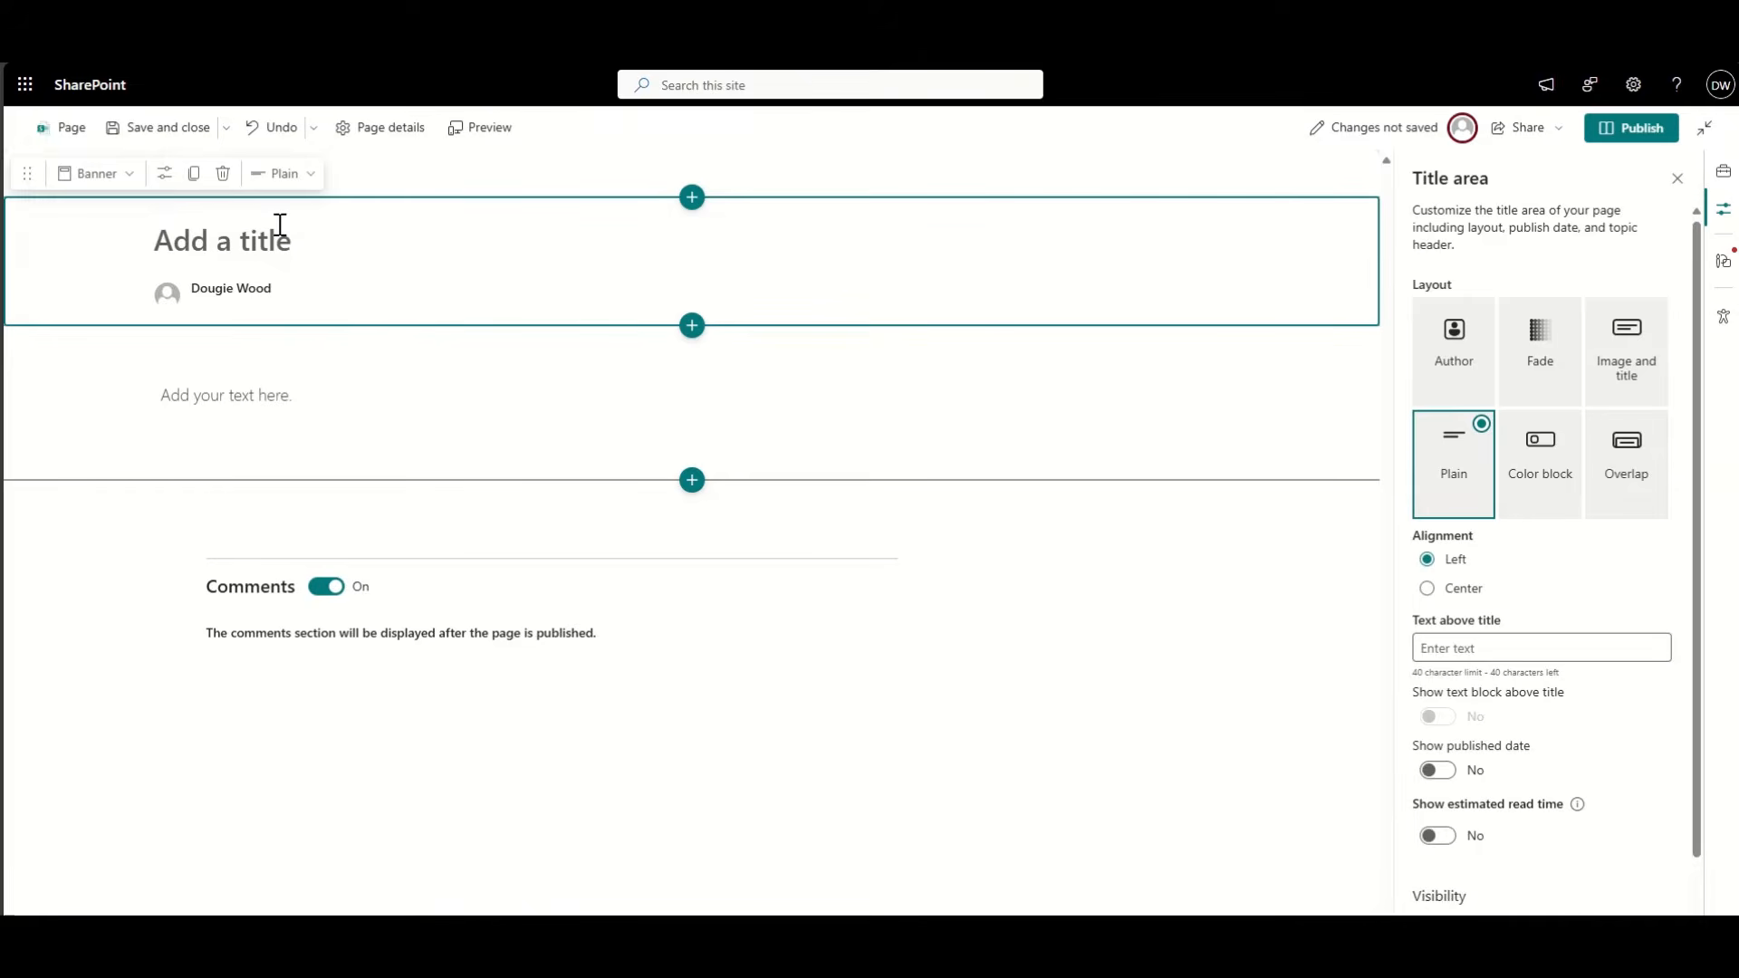
type("CRM")
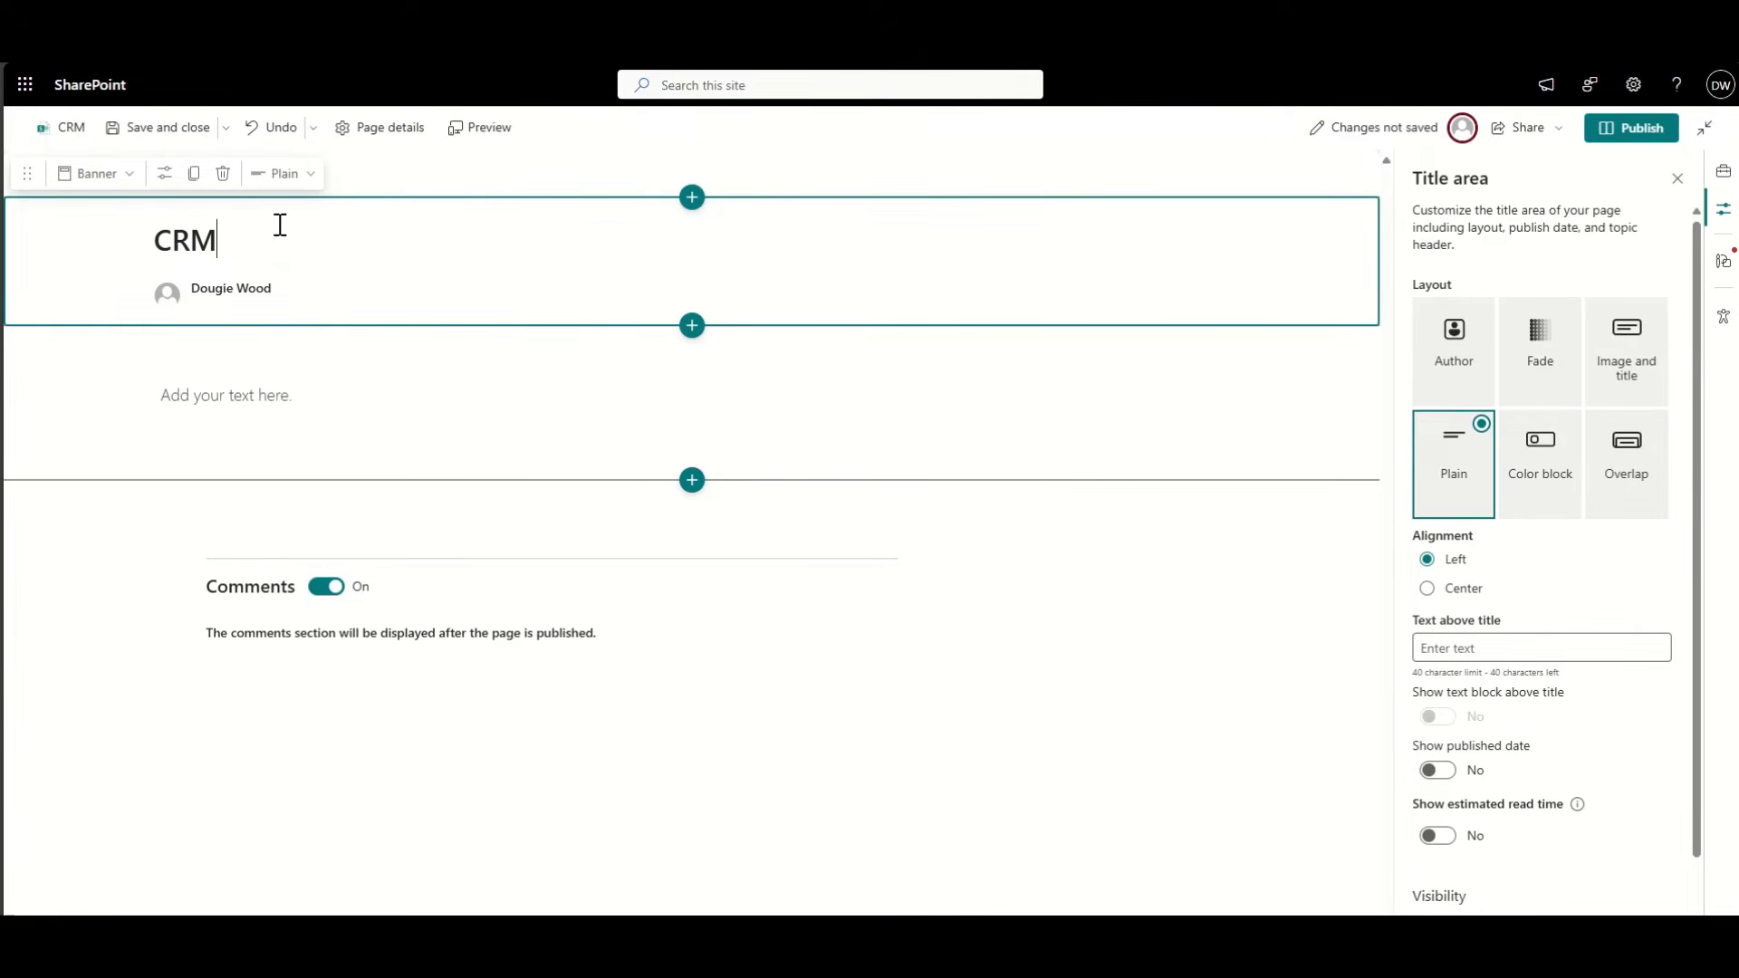
left_click(292, 293)
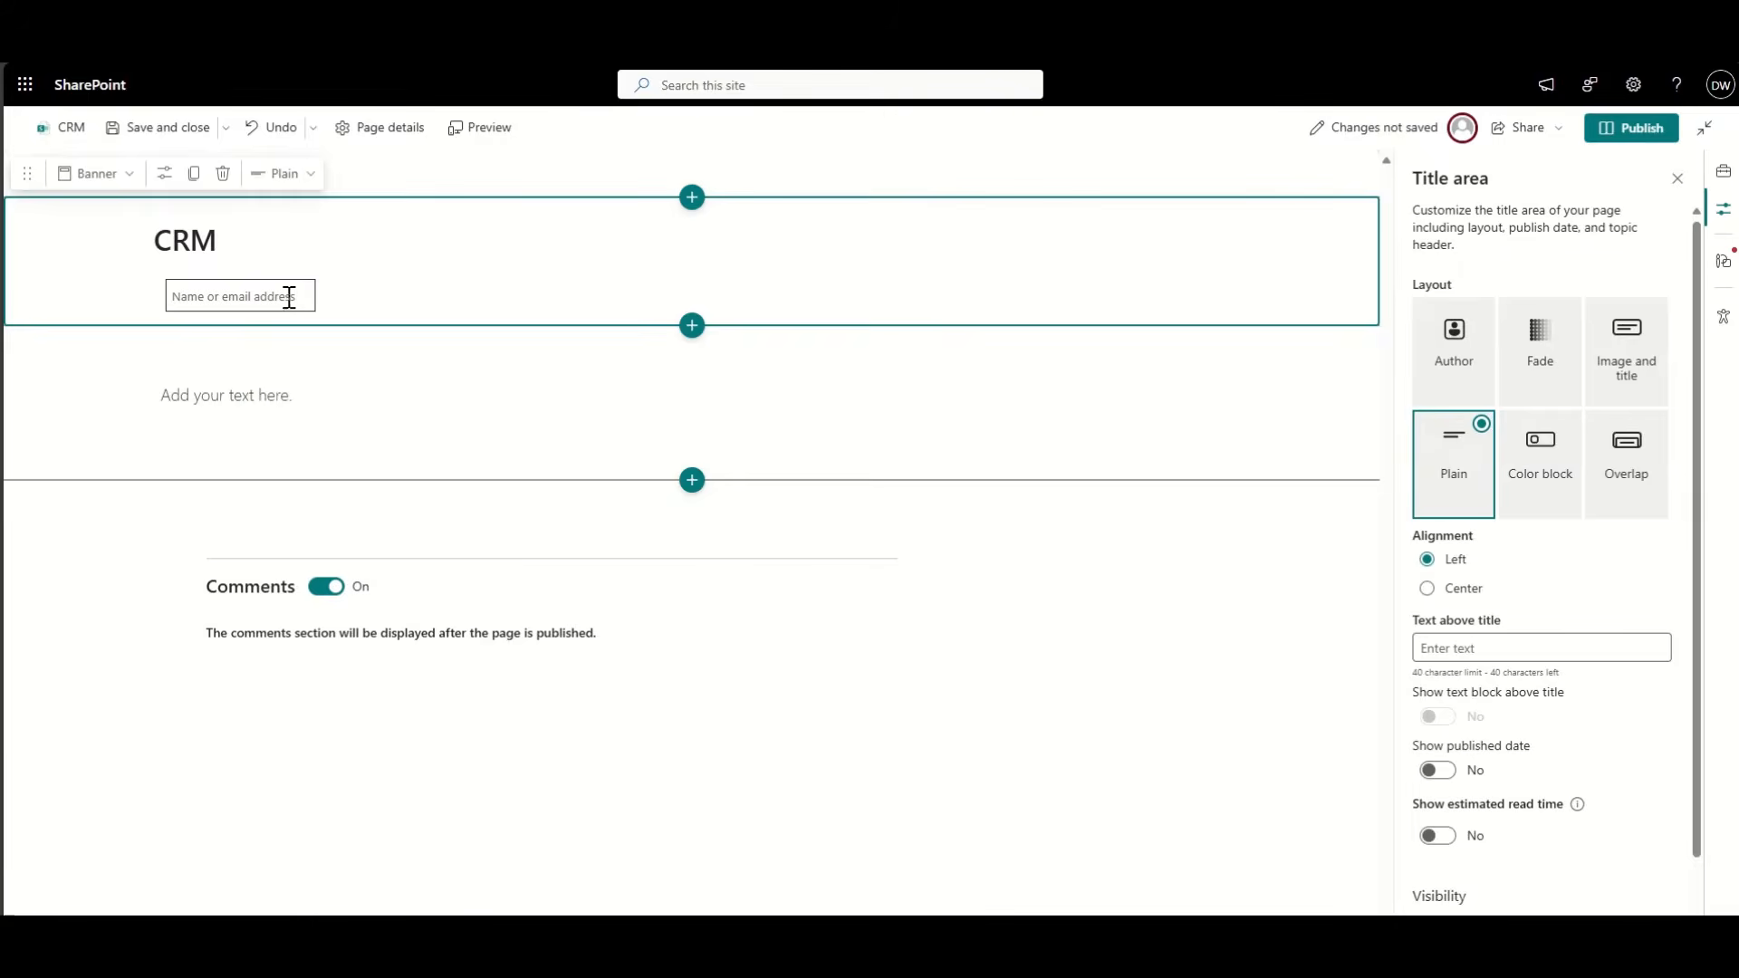
left_click(97, 390)
left_click(129, 348)
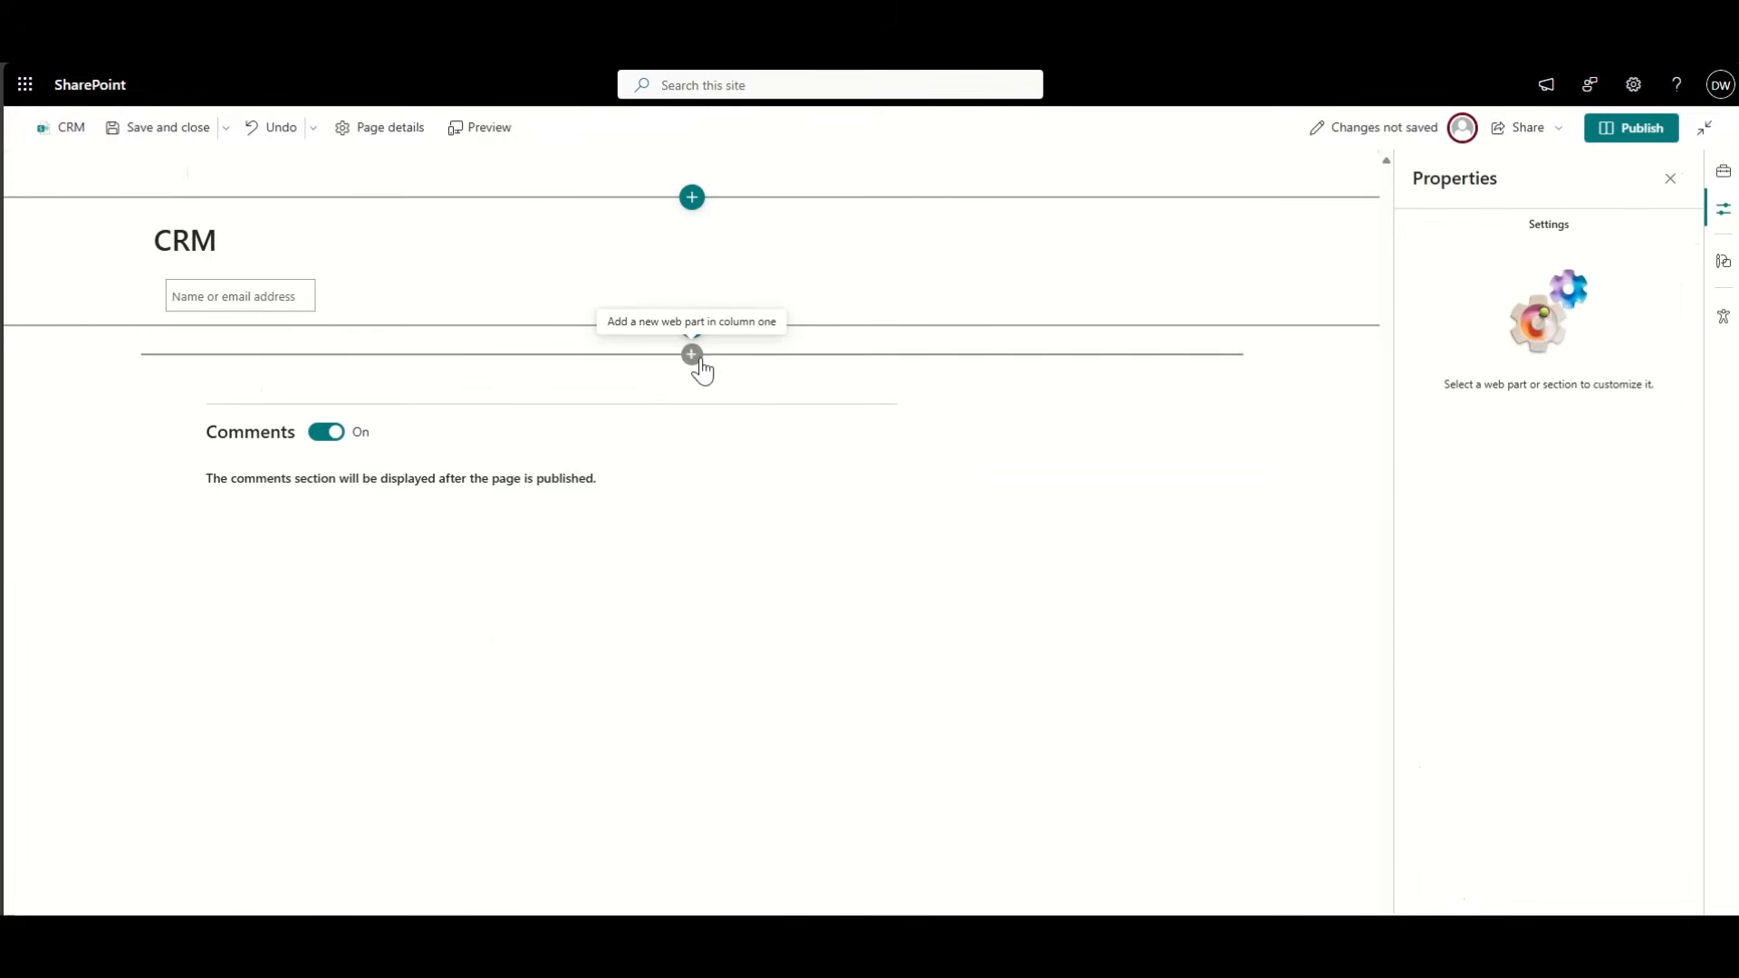
Step: Insert a List web part showing Customer Accounts below the title
left_click(692, 355)
left_click(677, 408)
type("list")
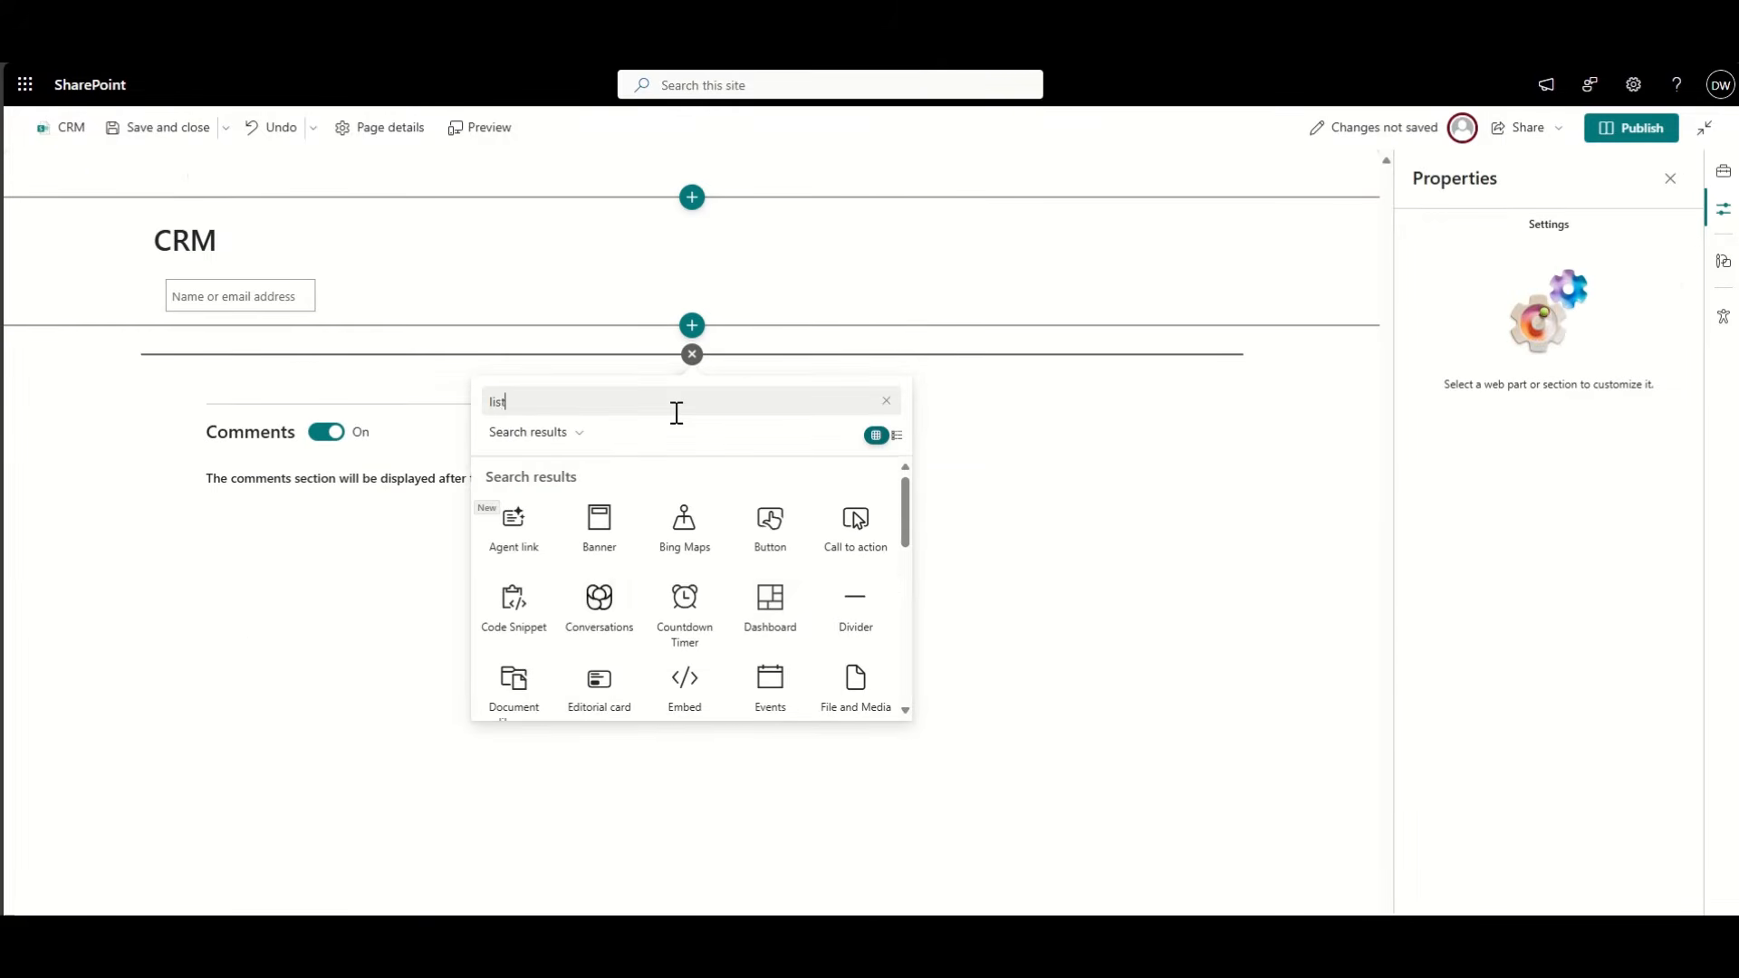
left_click(518, 537)
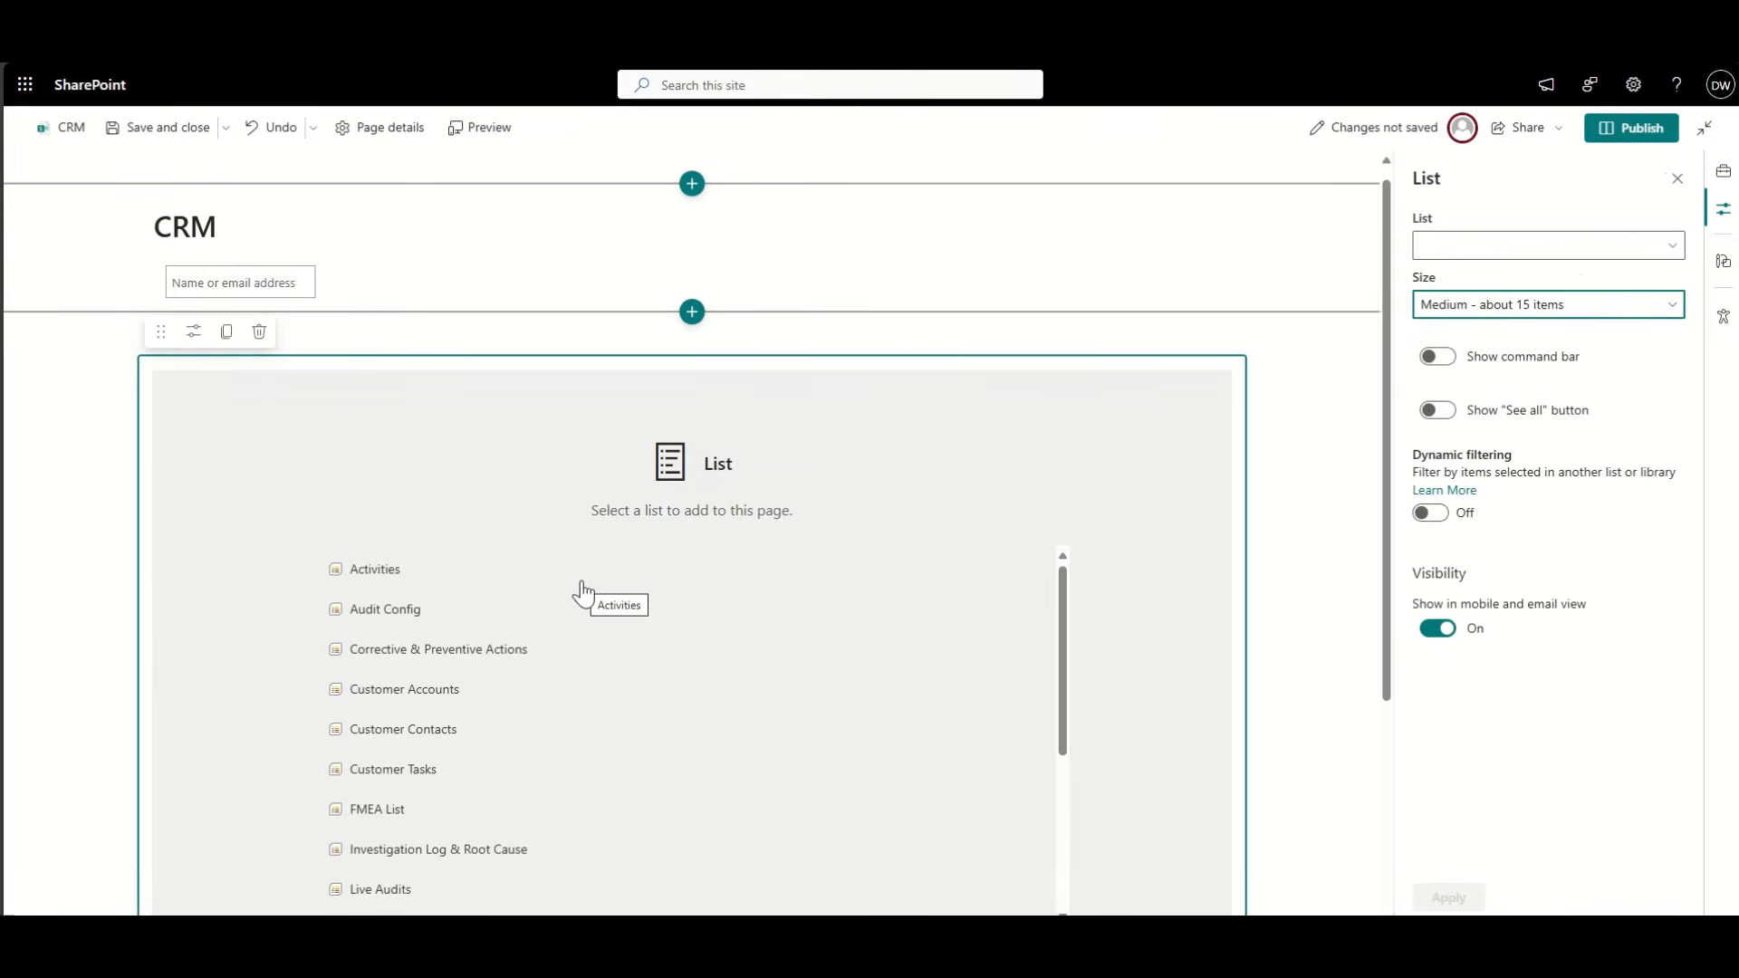
scroll(582, 593, "down", 1)
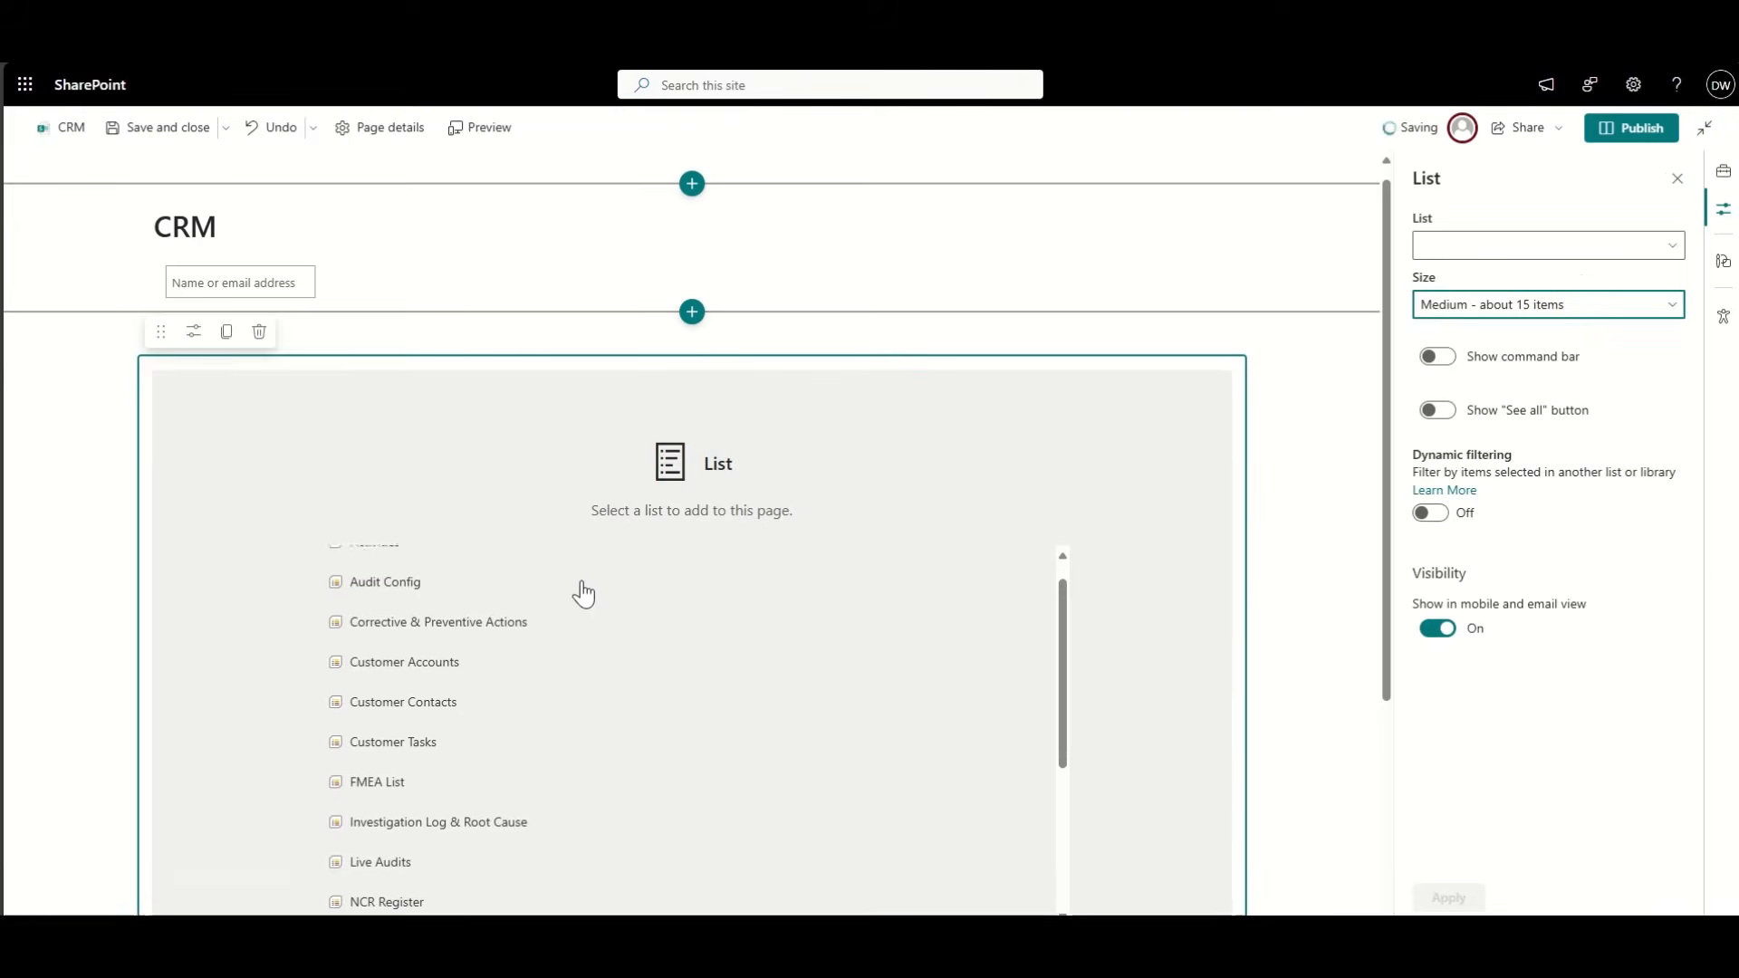
left_click(450, 649)
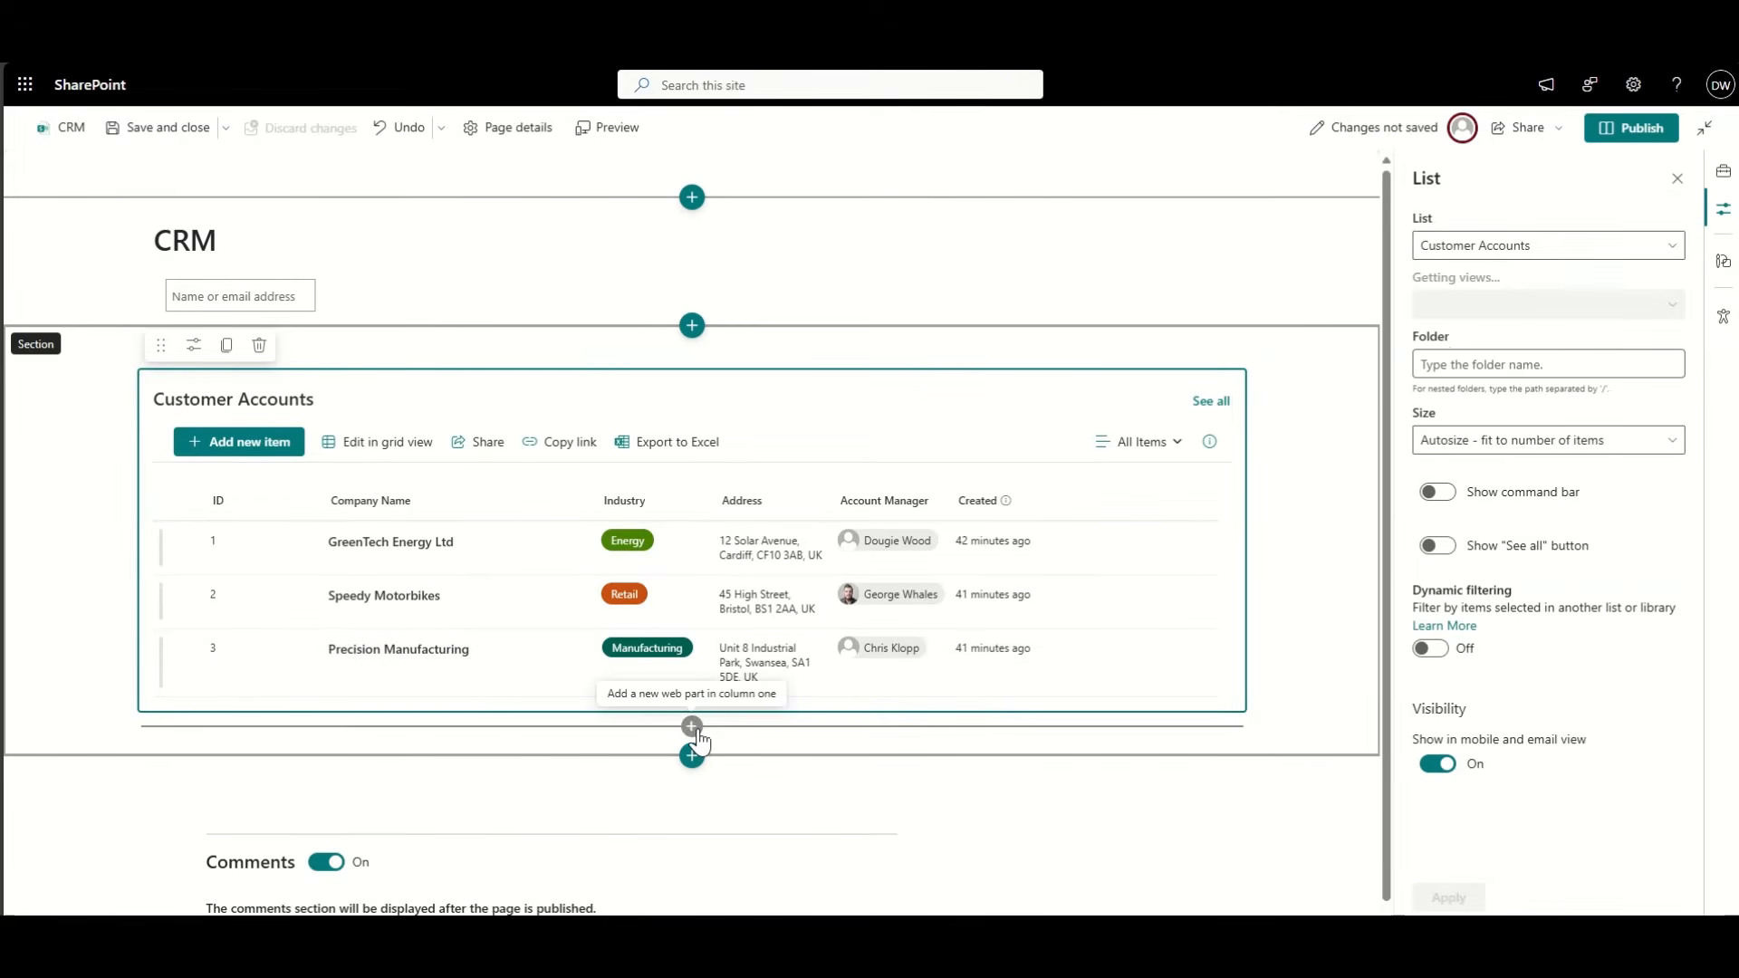
left_click(693, 727)
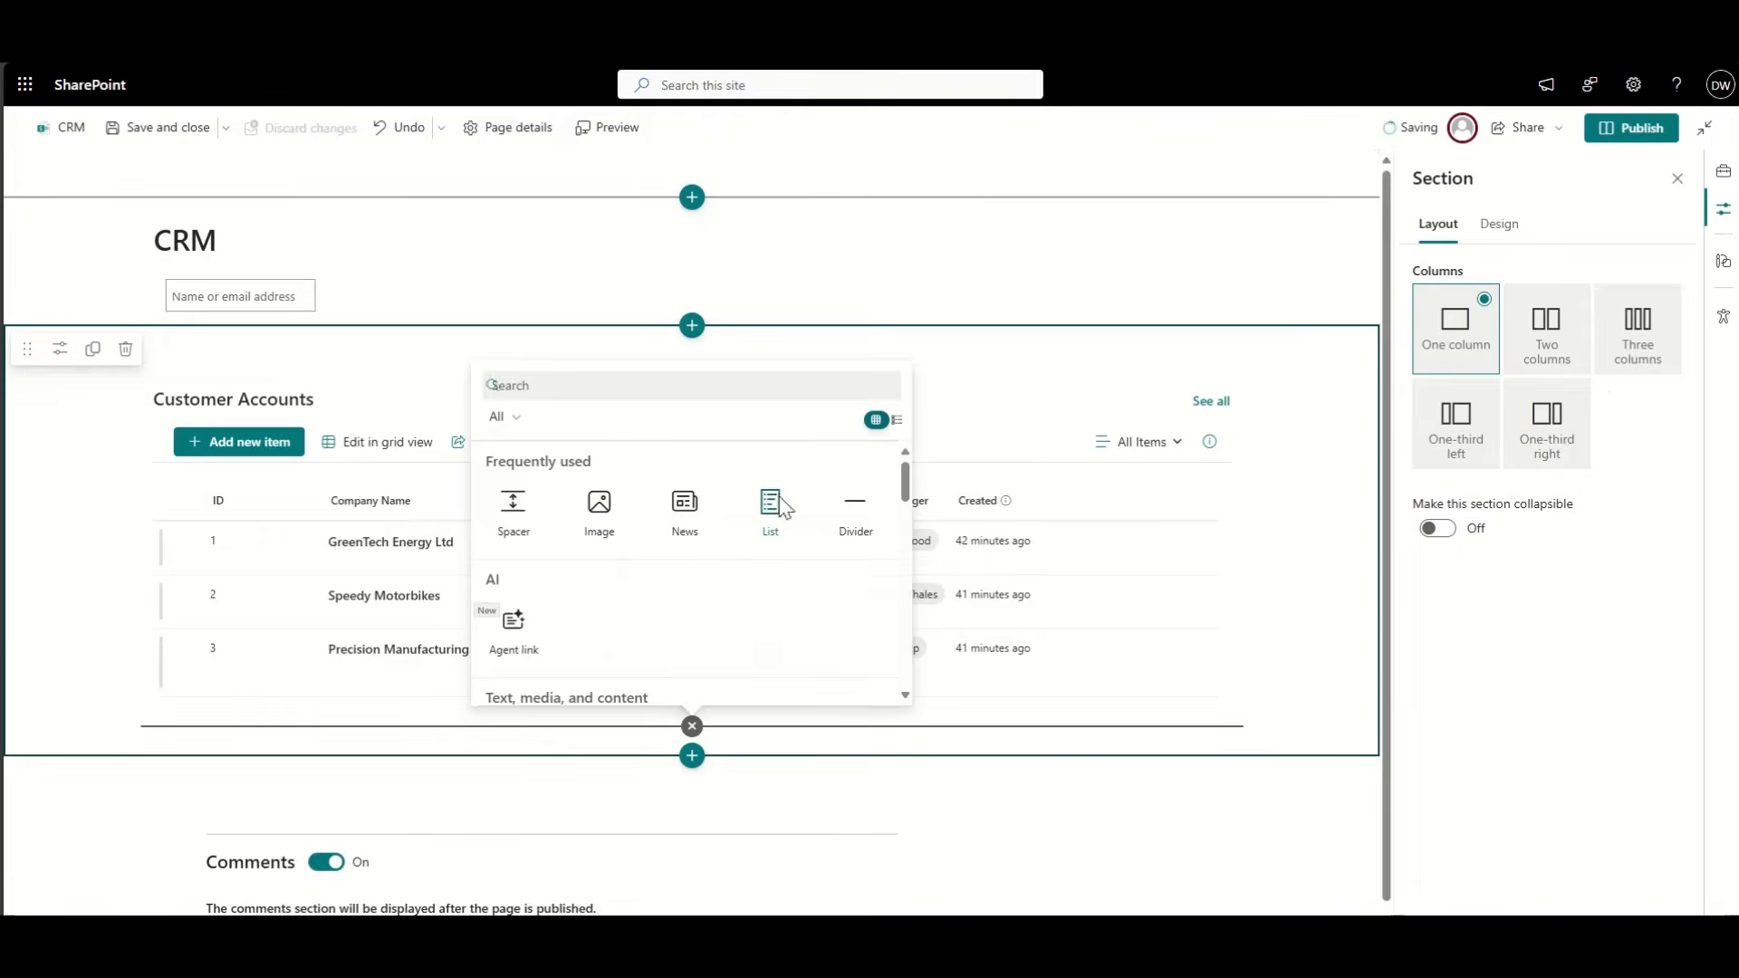
Step: Insert a List web part showing Customer Contacts below Customer Accounts
left_click(771, 504)
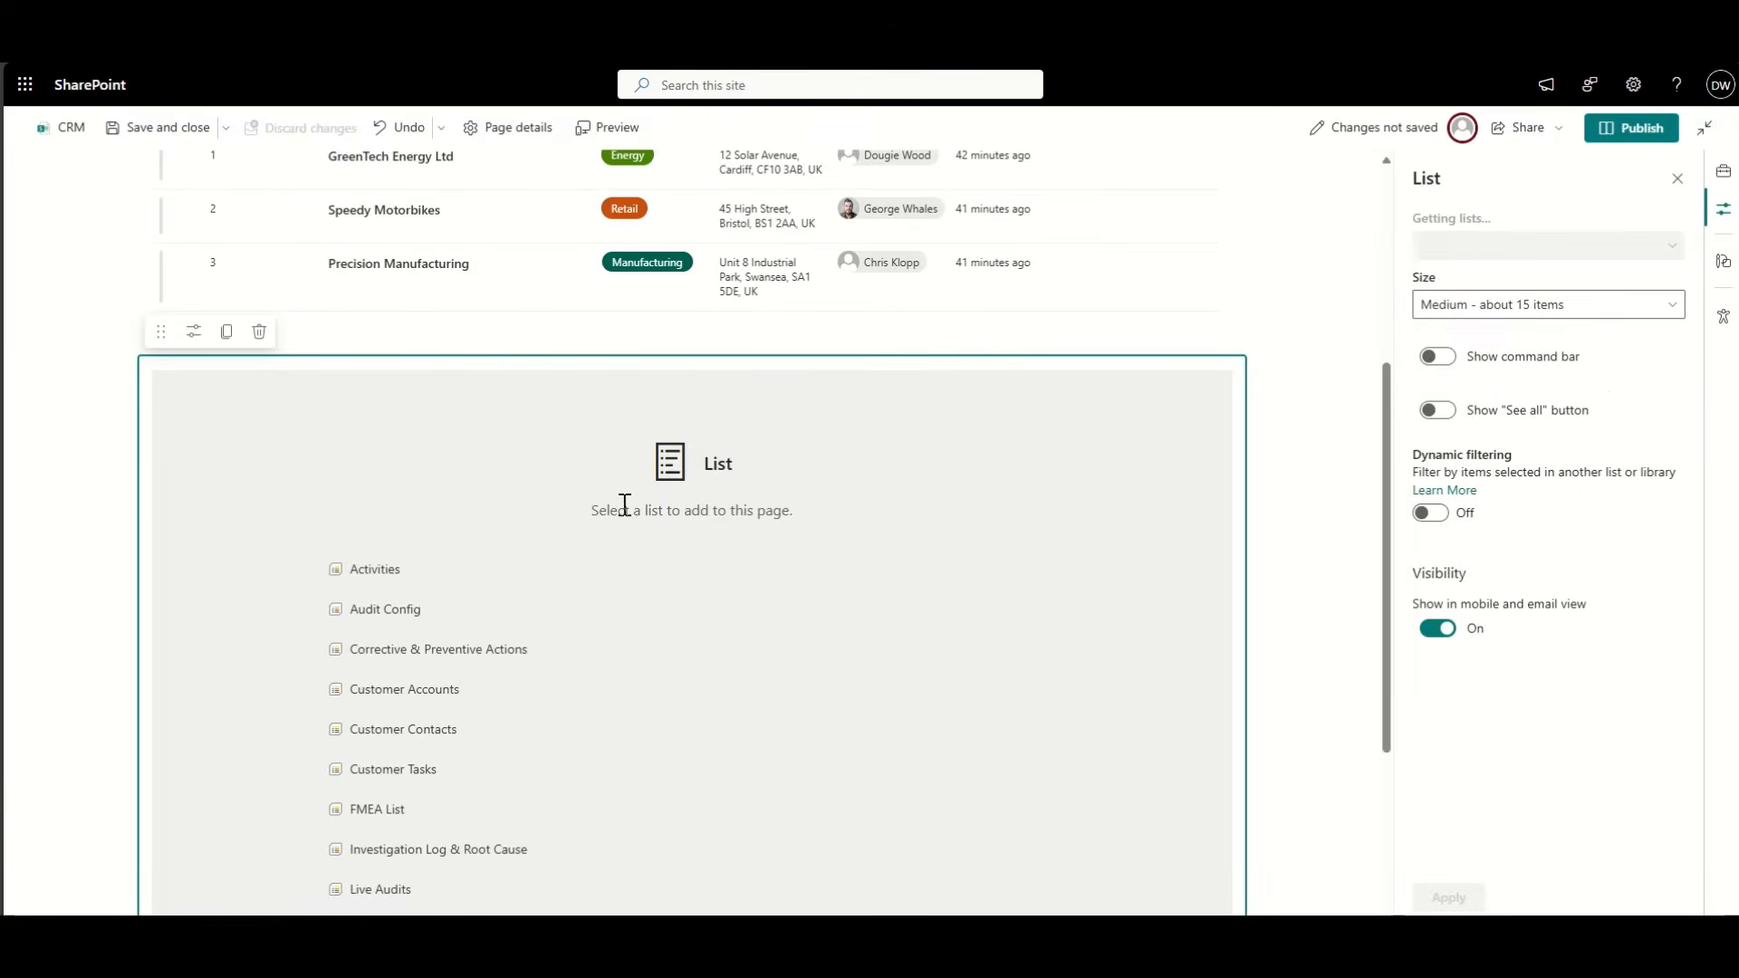
left_click(440, 735)
scroll(652, 726, "down", 3)
right_click(672, 719)
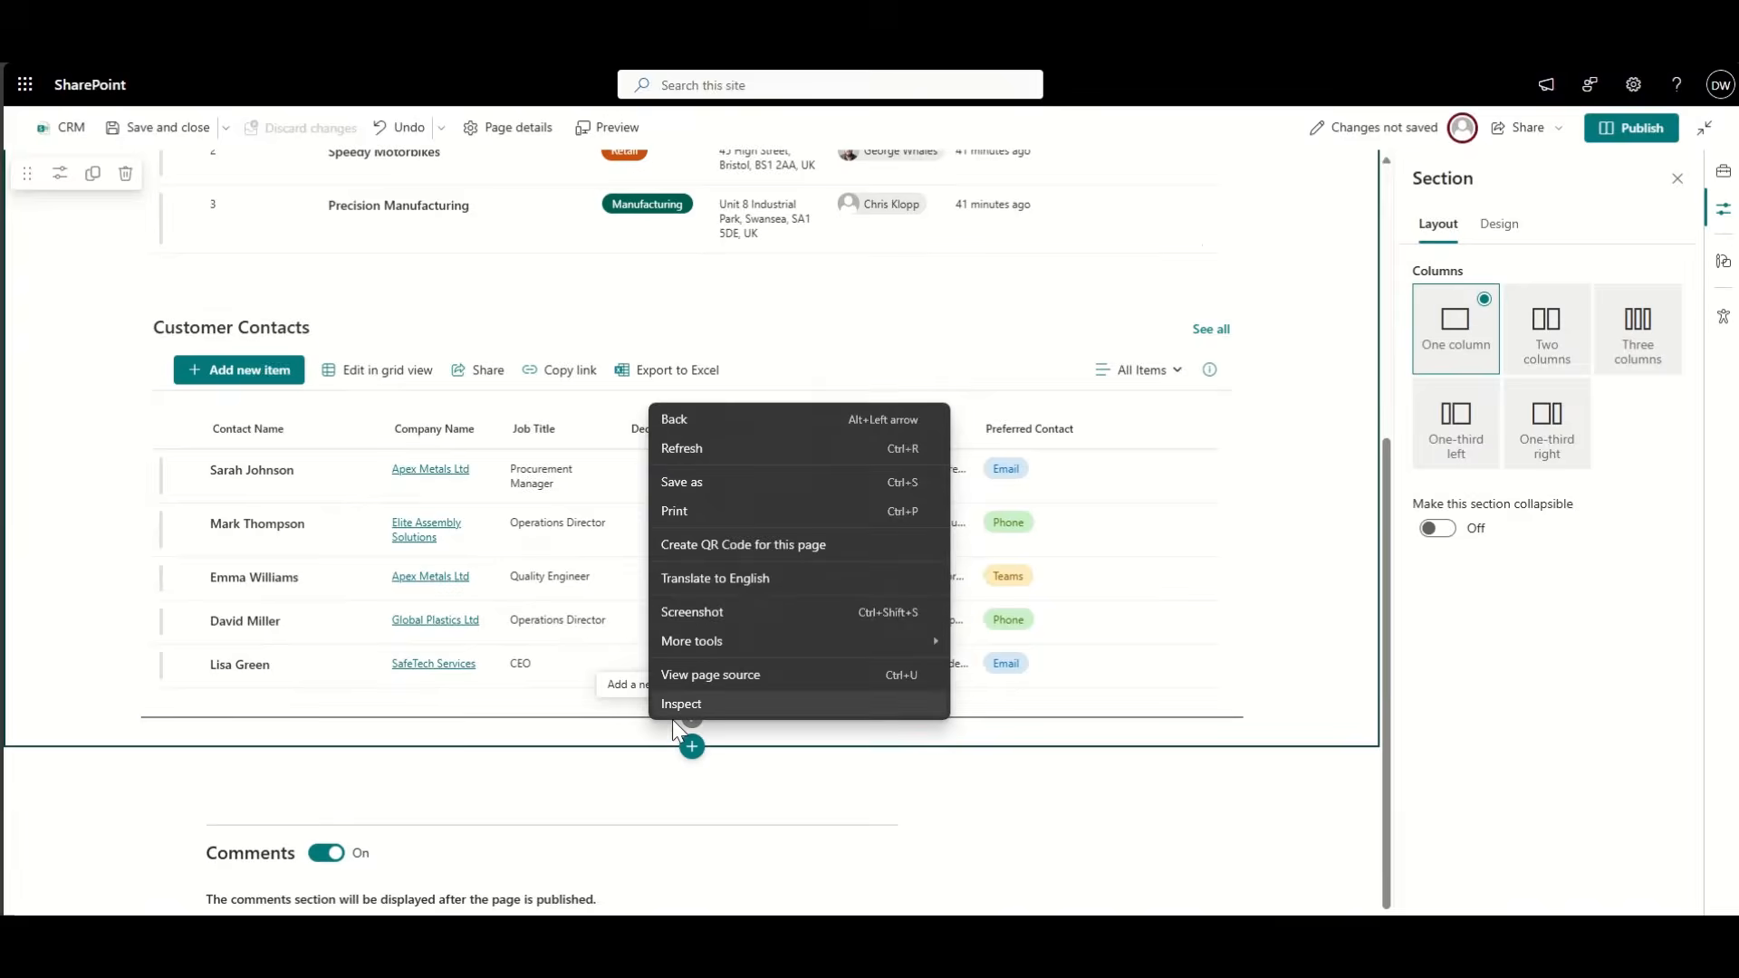
left_click(661, 714)
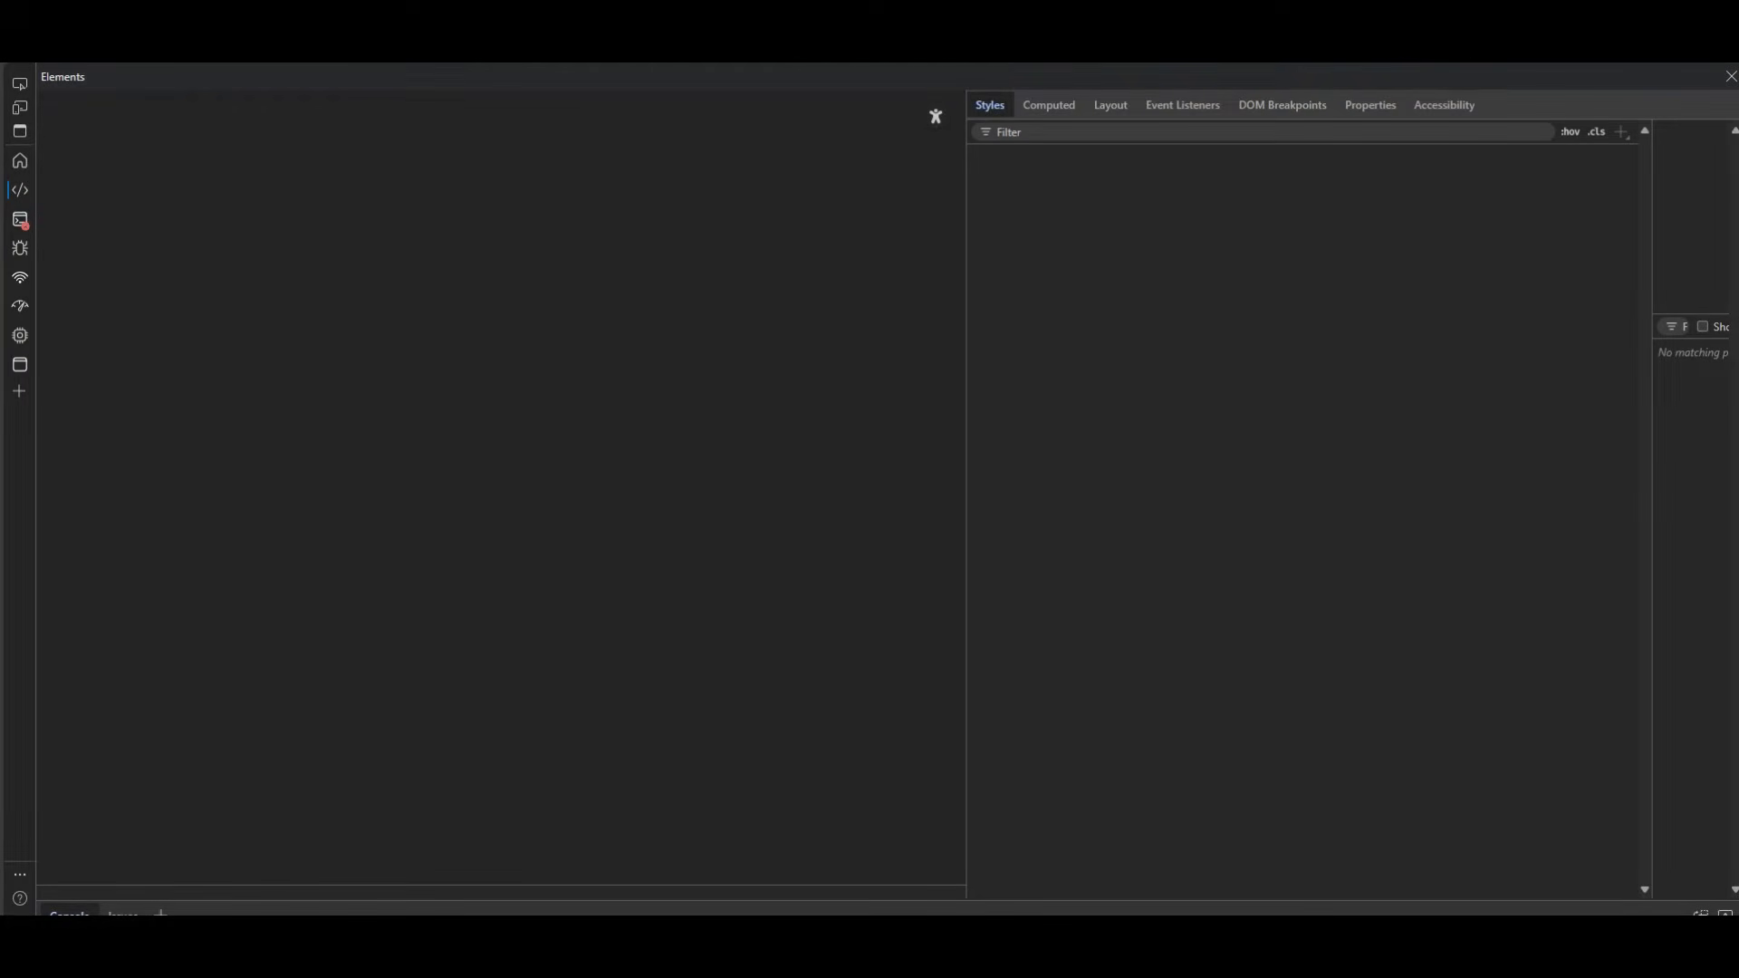
left_click(1732, 76)
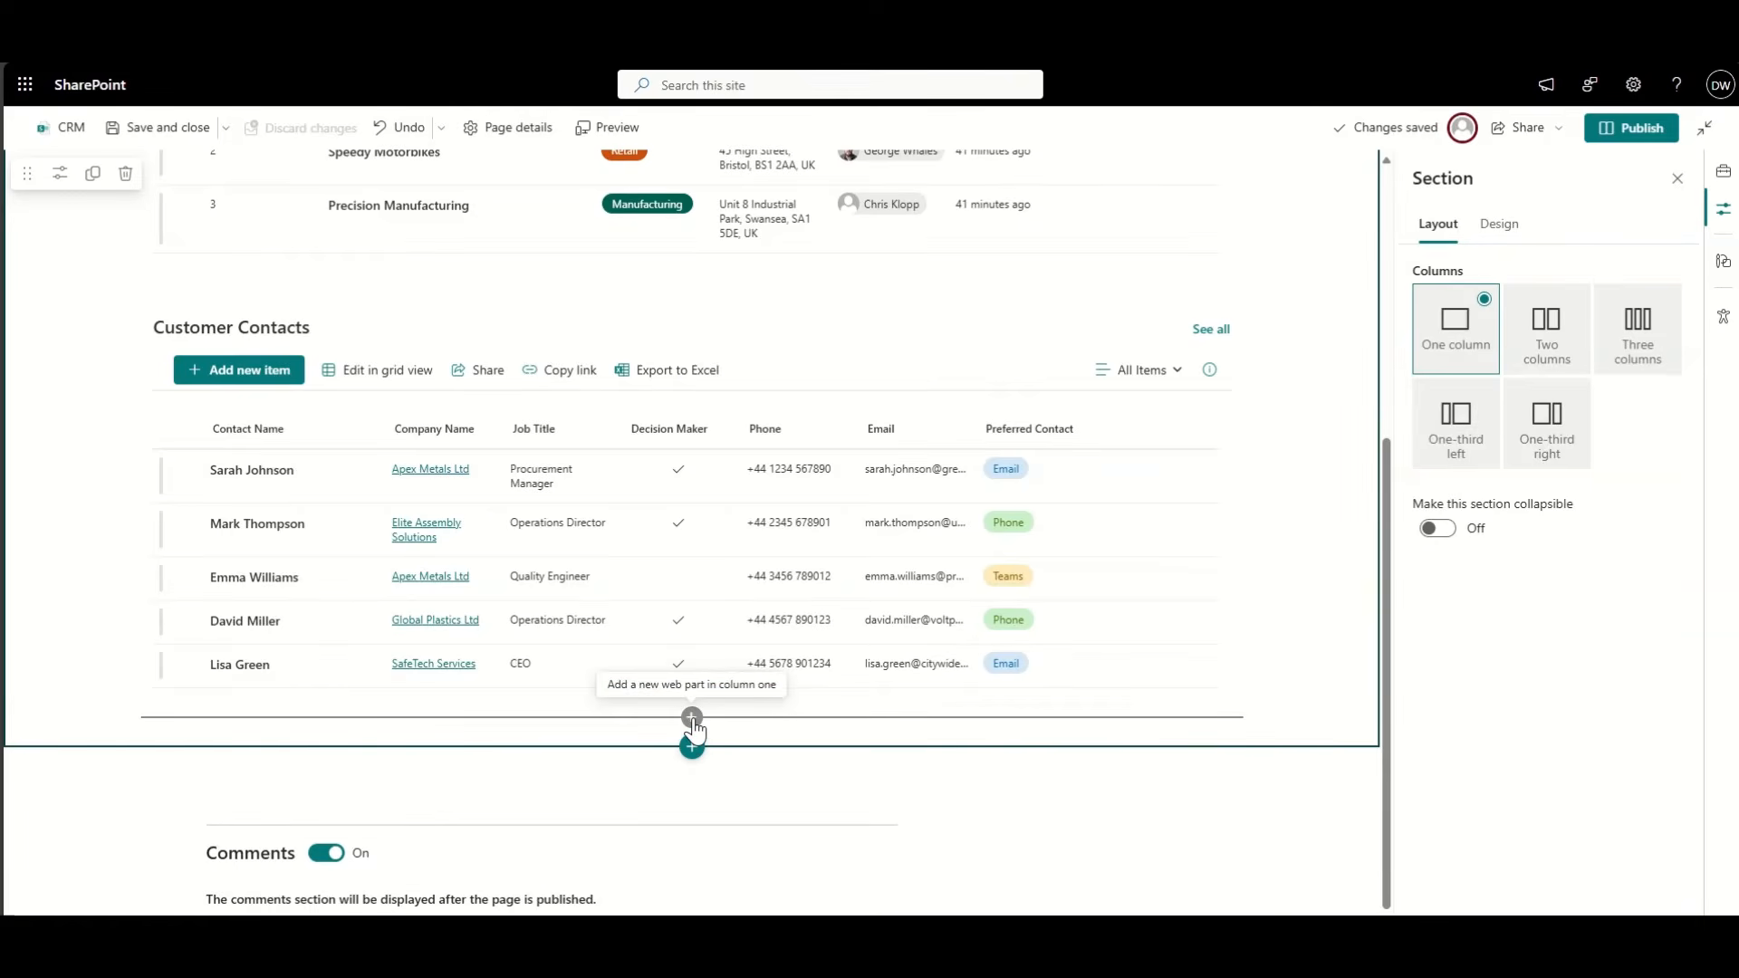
Step: Insert a List web part showing Customer Tasks below Customer Contacts
left_click(693, 720)
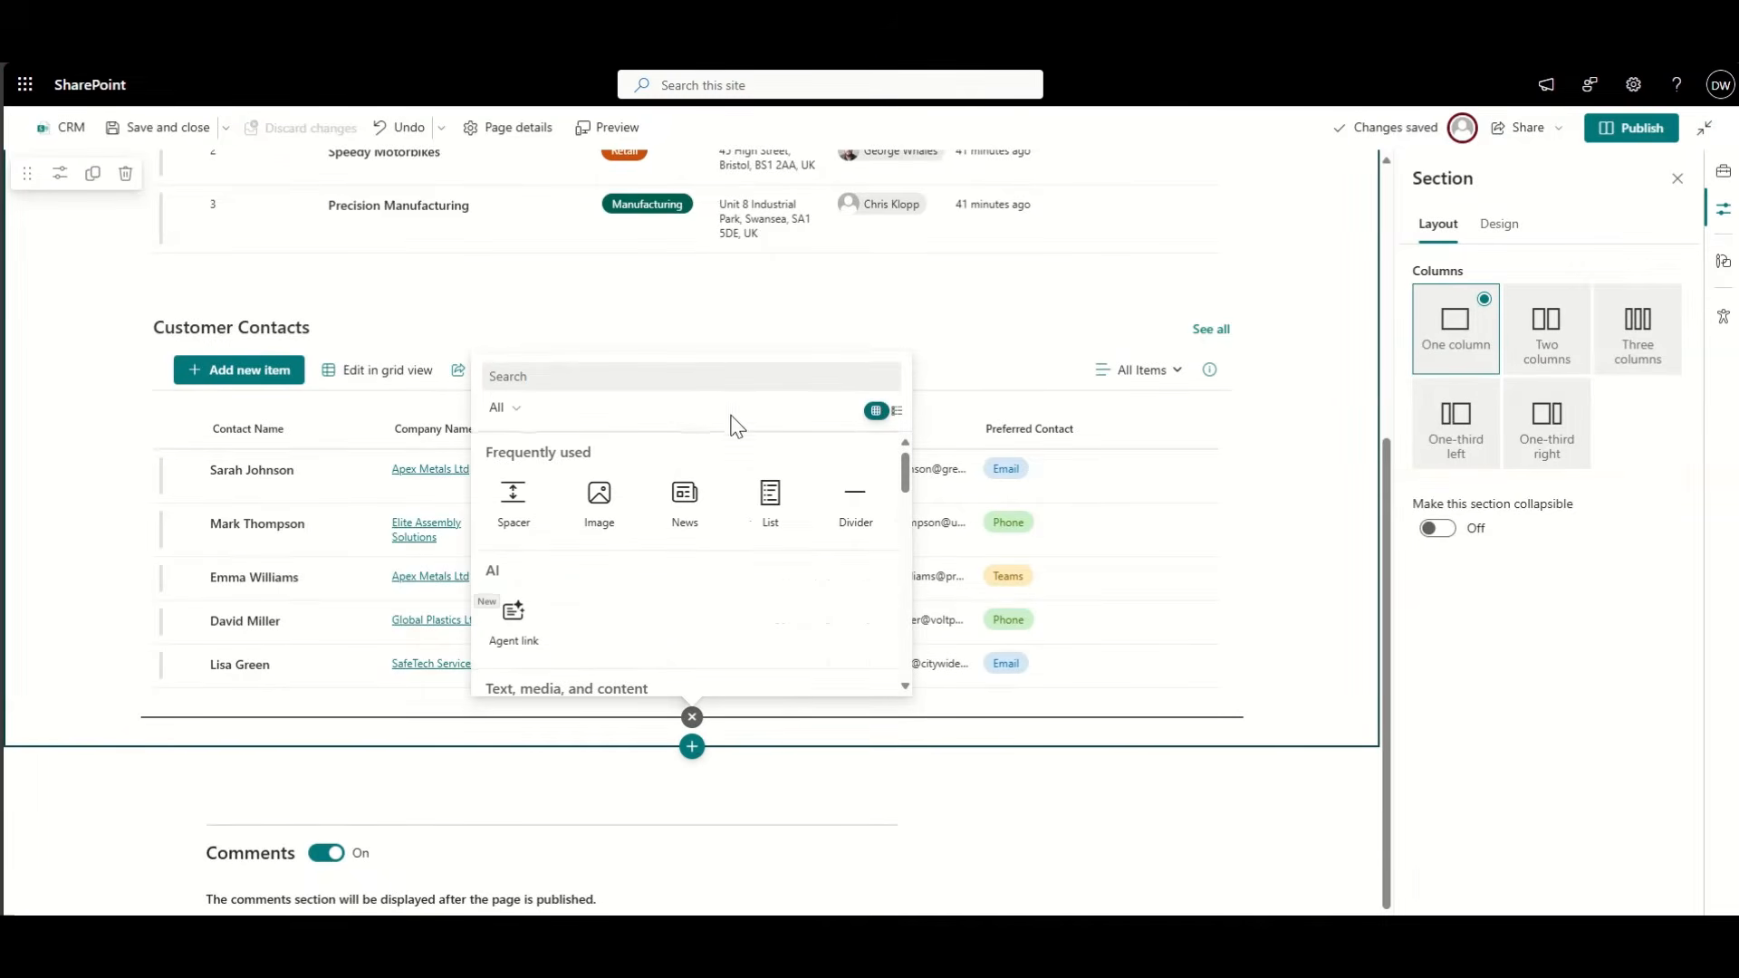
left_click(770, 496)
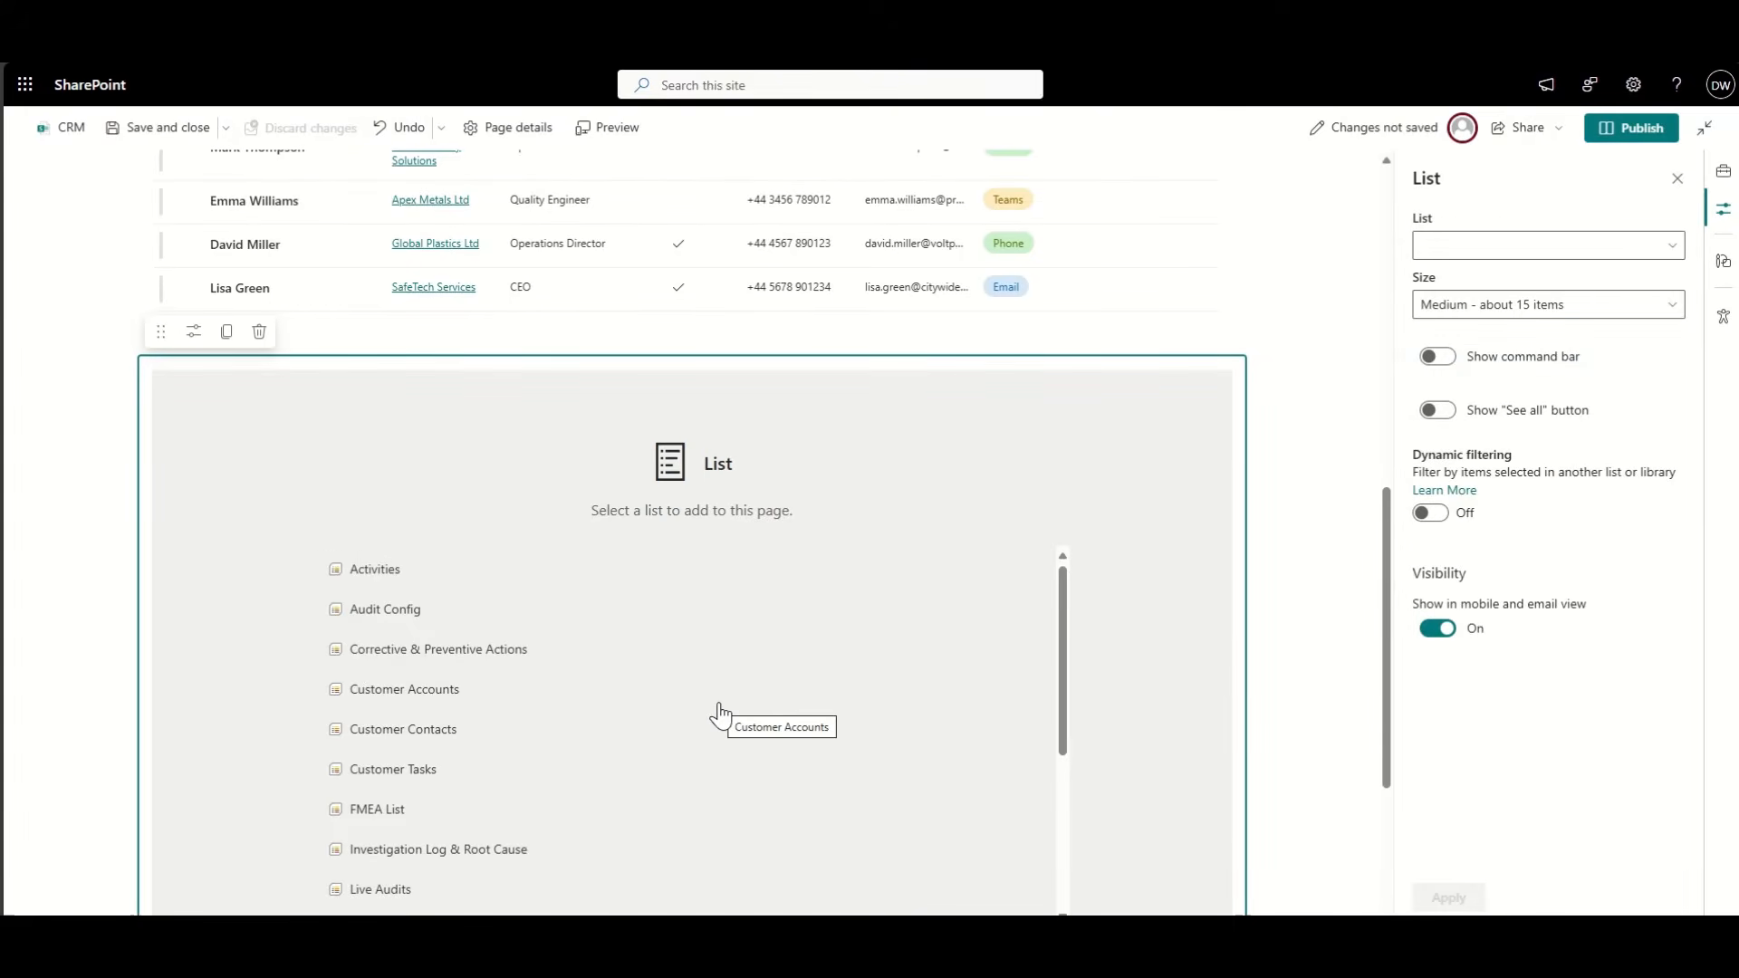
left_click(420, 770)
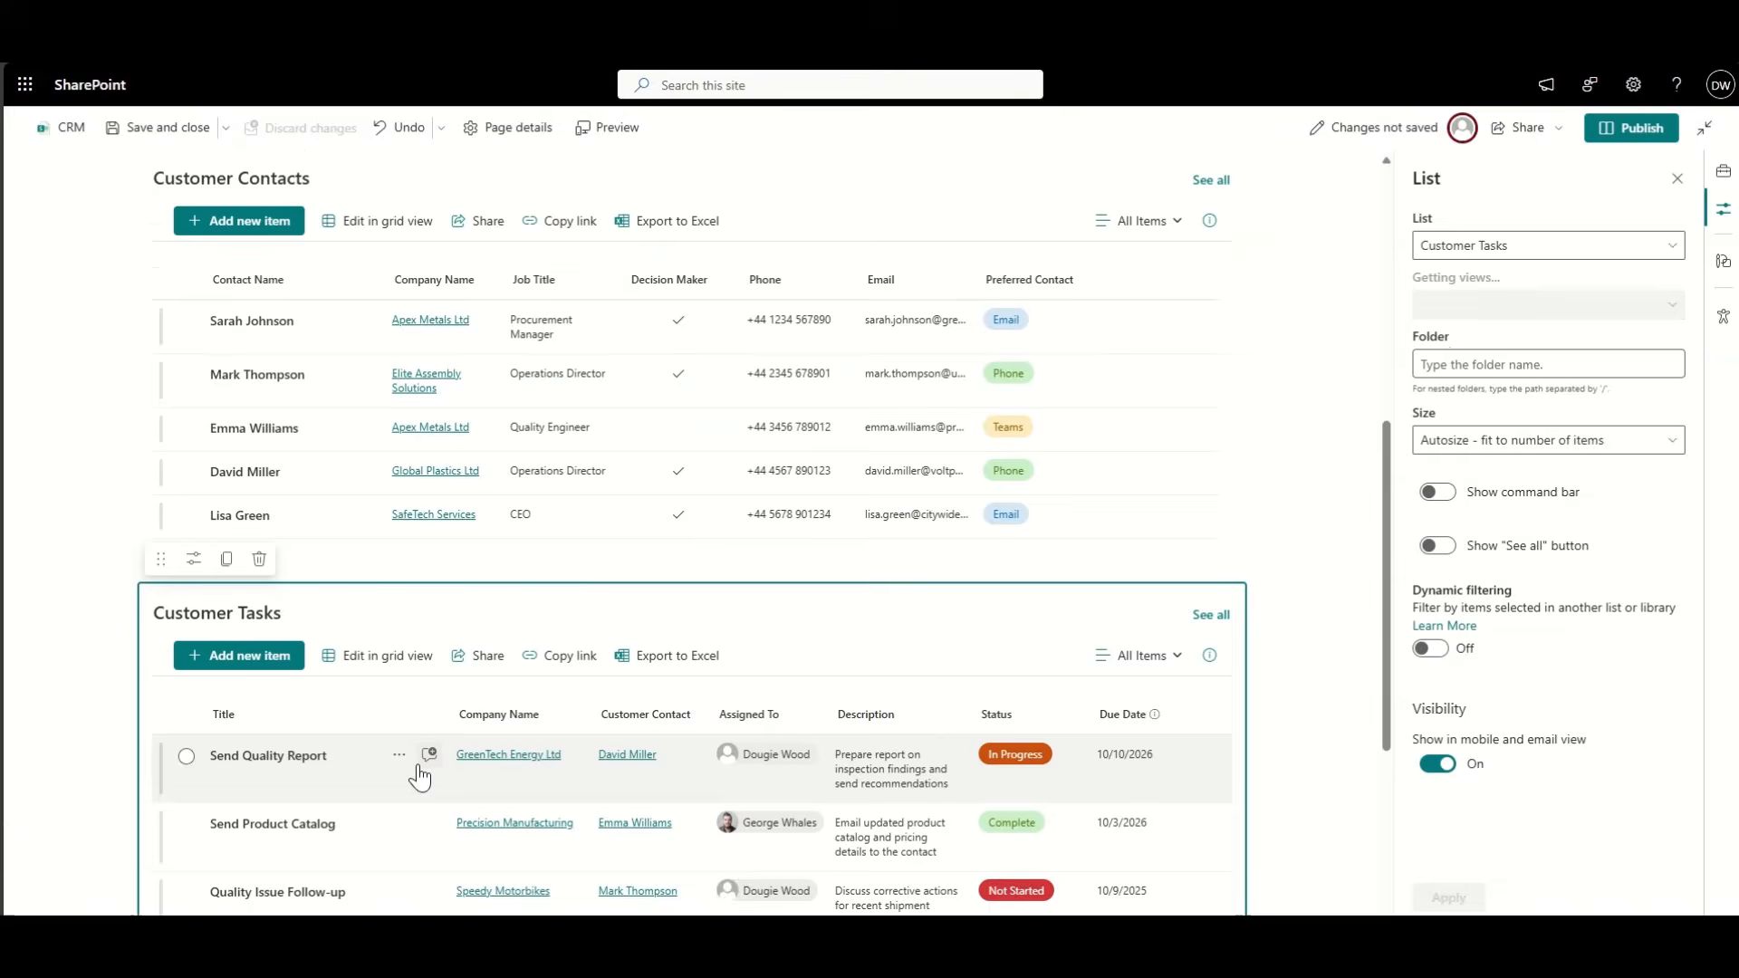
scroll(602, 653, "down", 4)
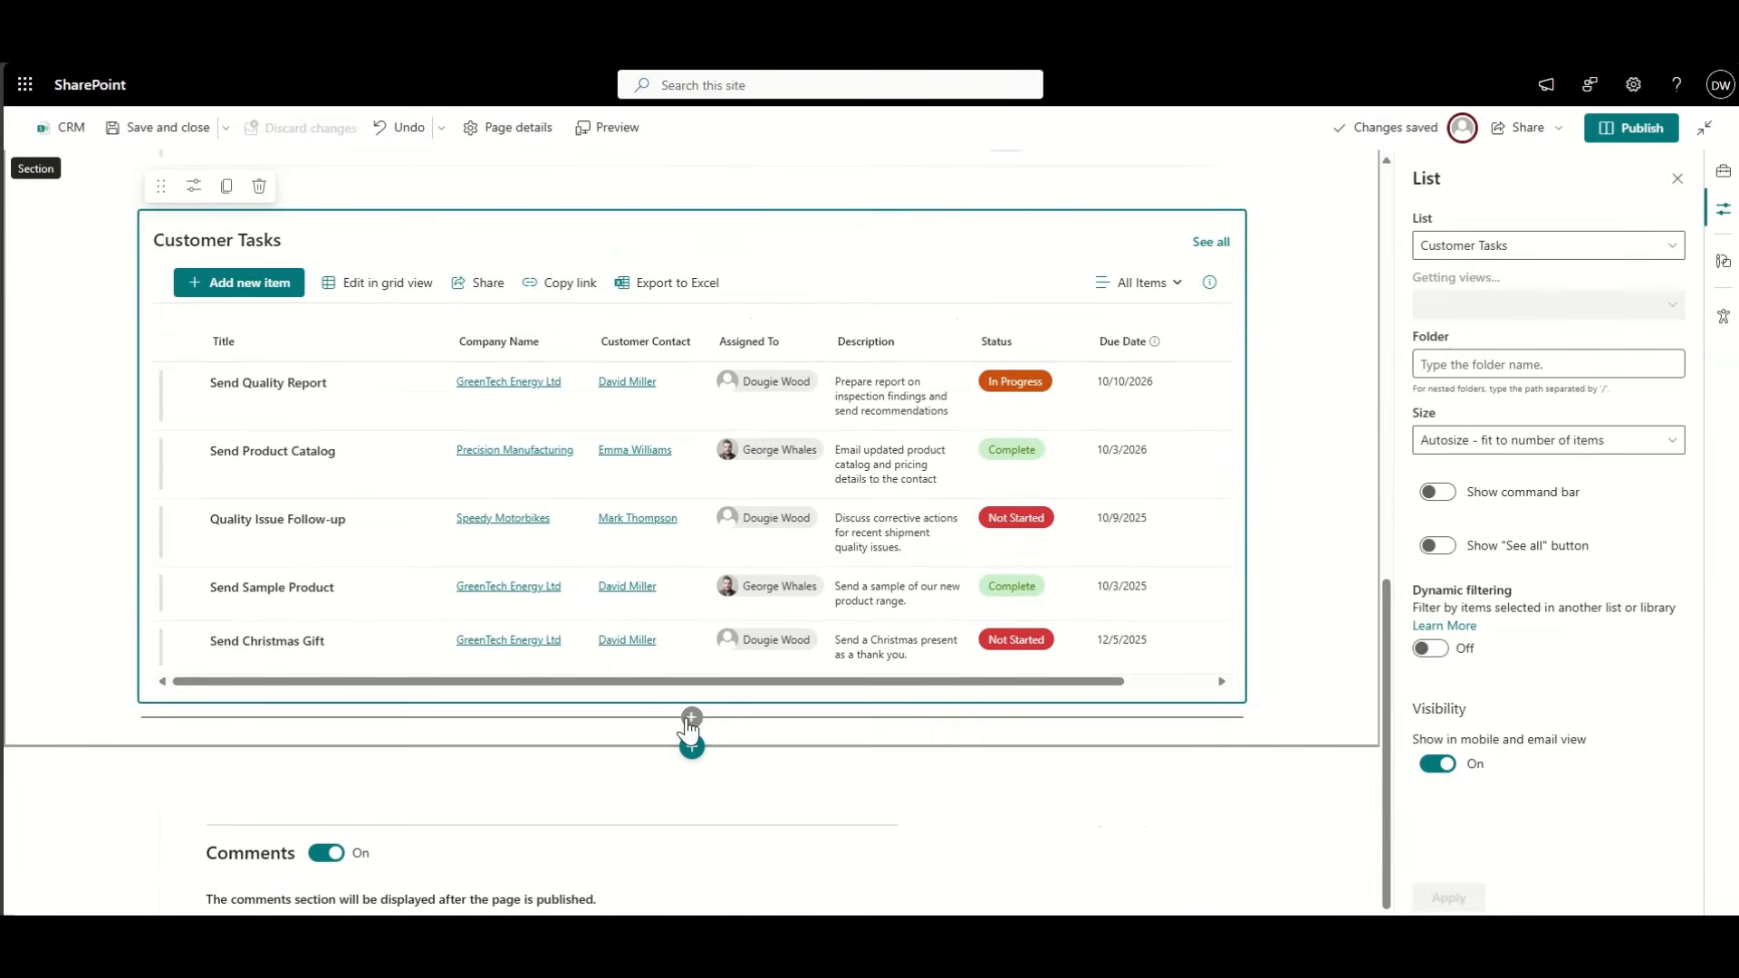
Step: Add a Products list web part below Customer Tasks, then delete it
left_click(692, 718)
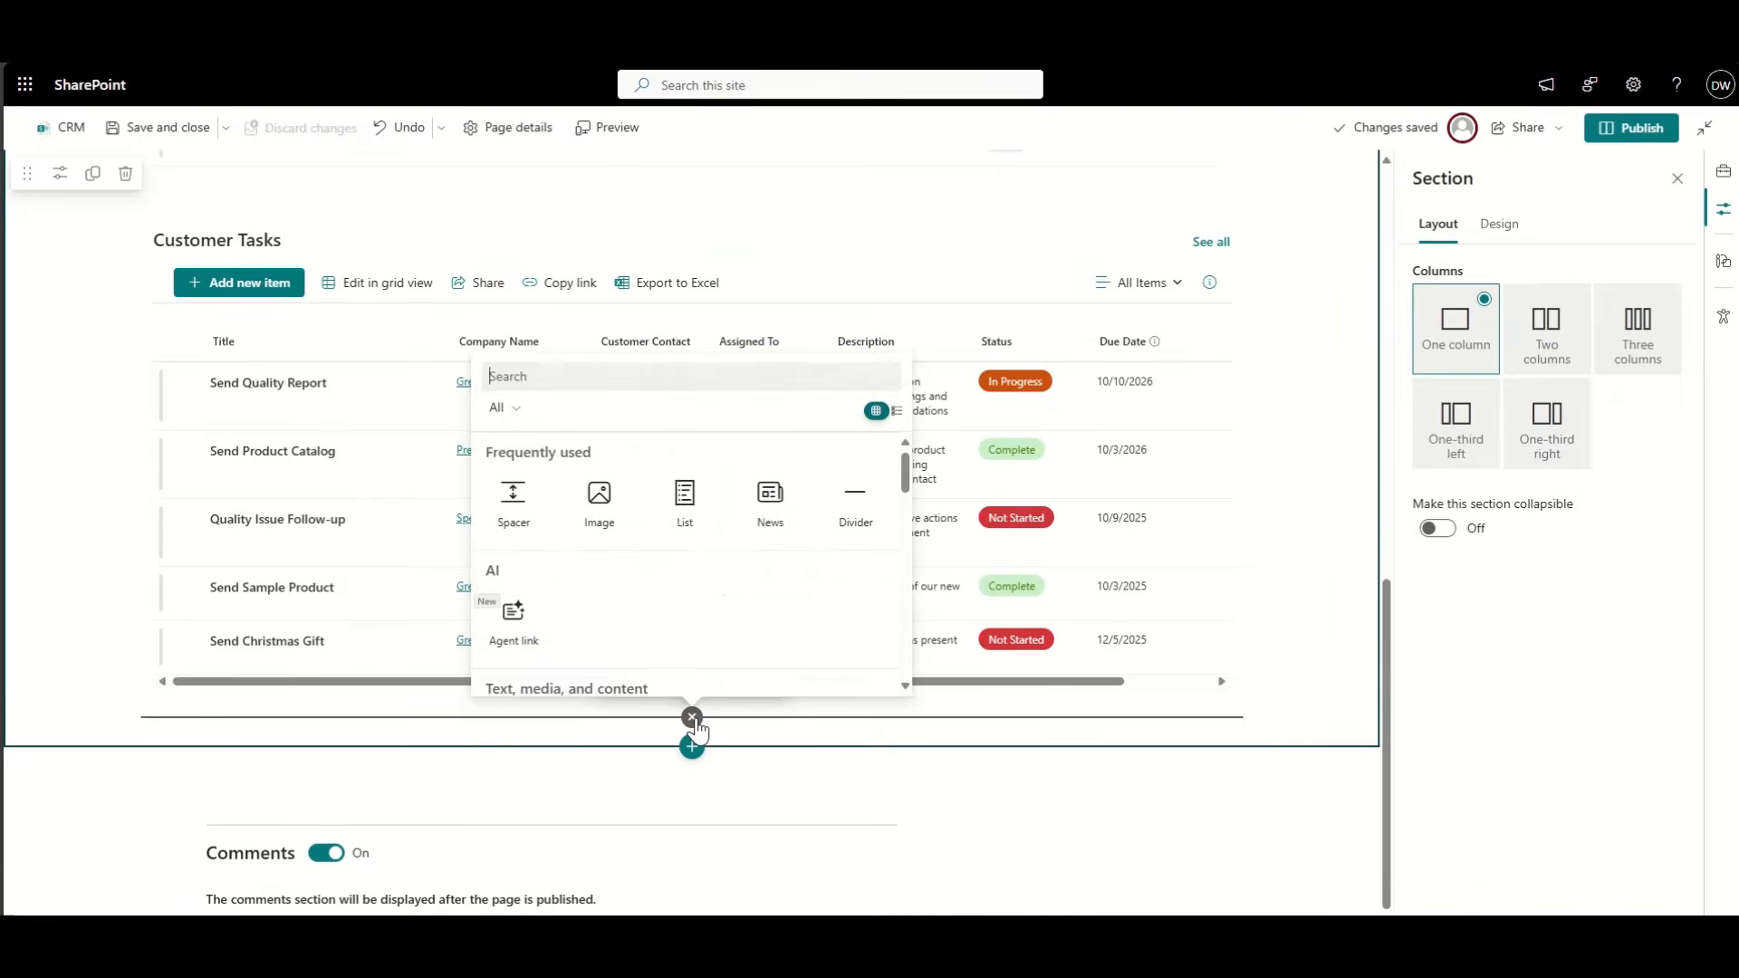
left_click(684, 509)
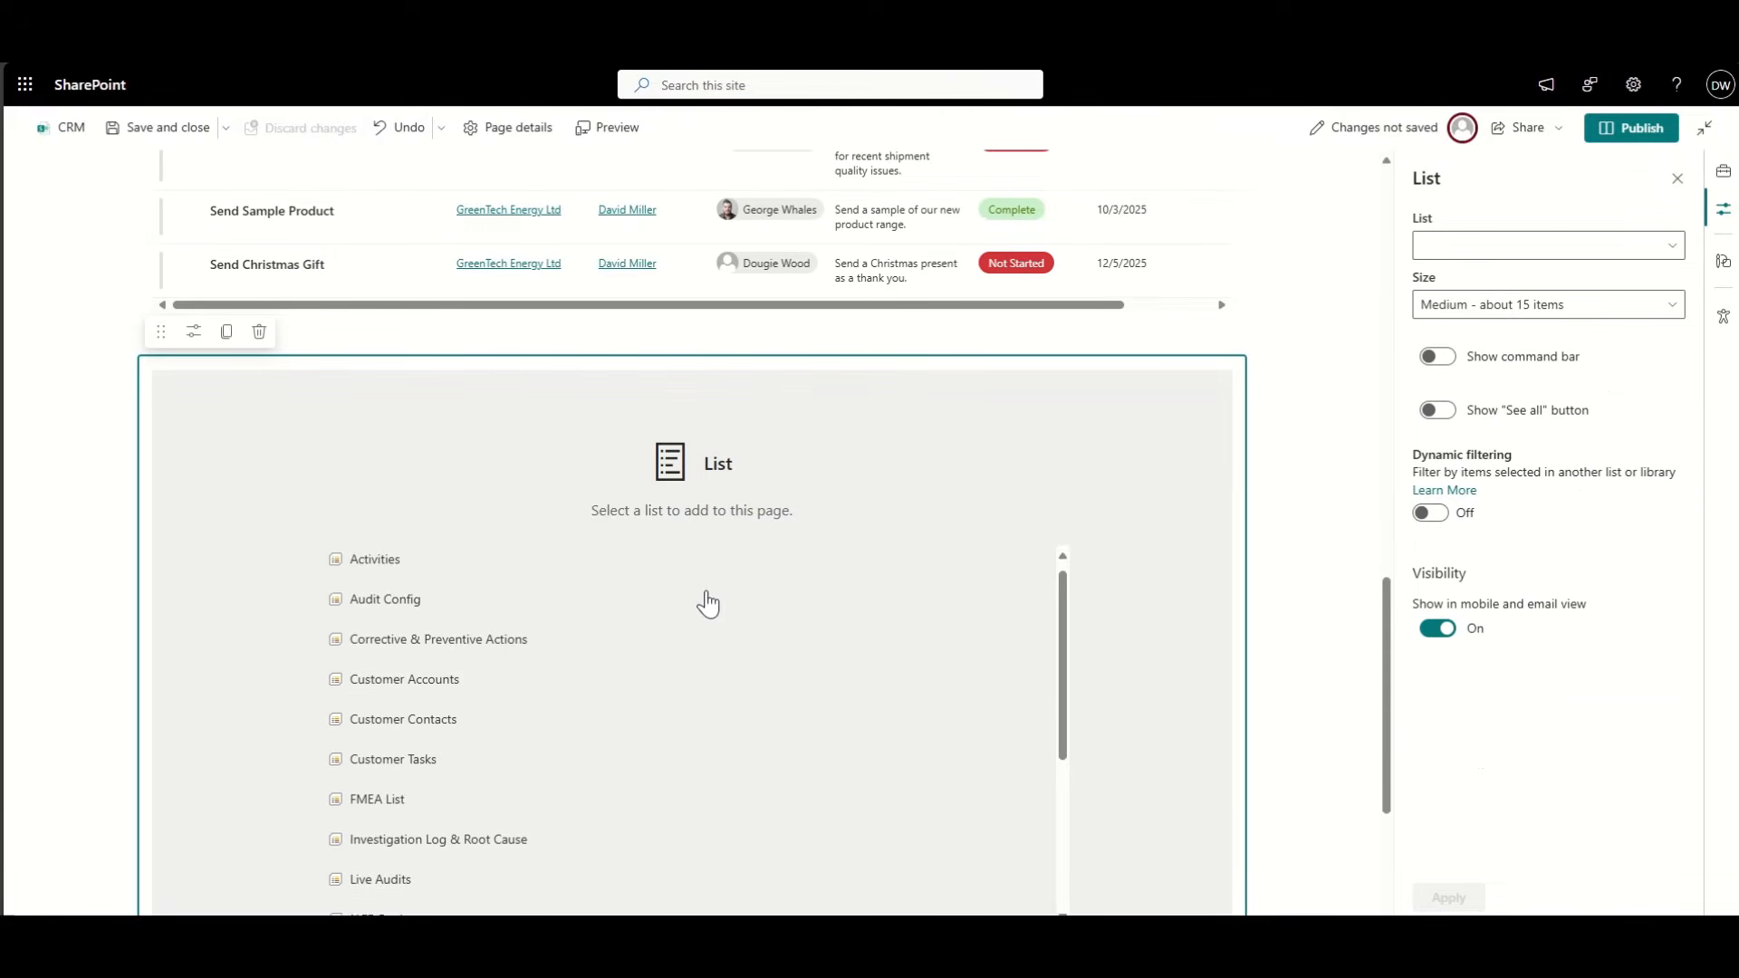
scroll(709, 604, "down", 3)
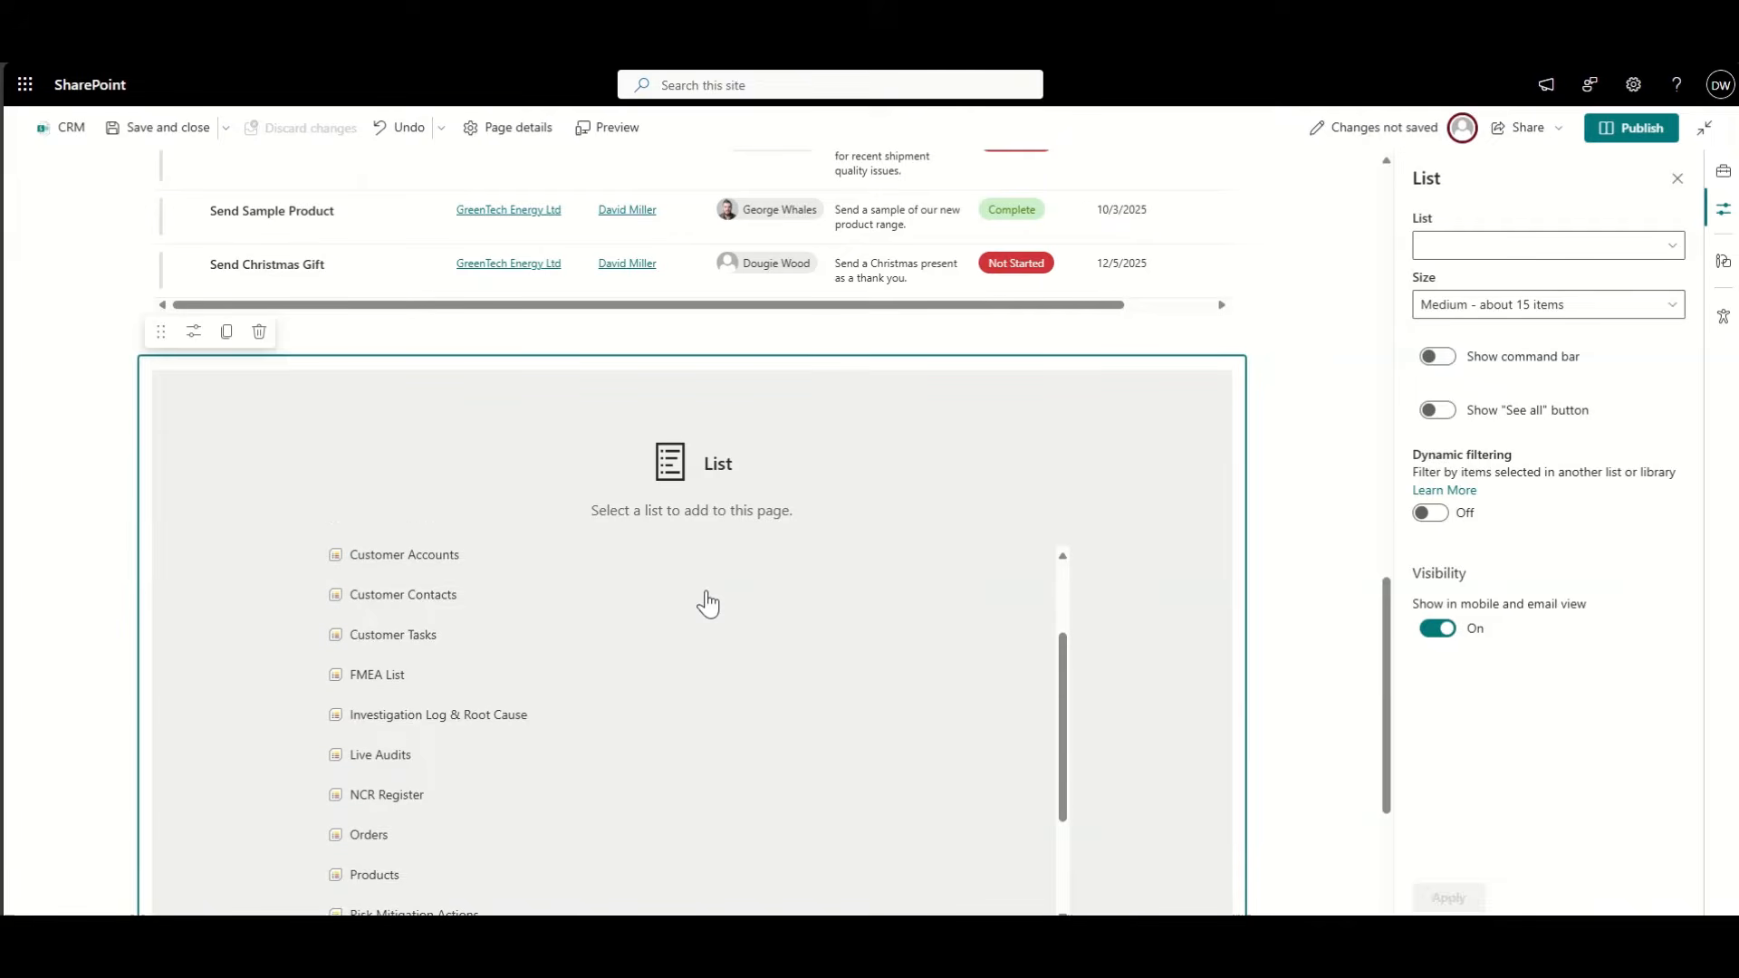
scroll(709, 604, "down", 2)
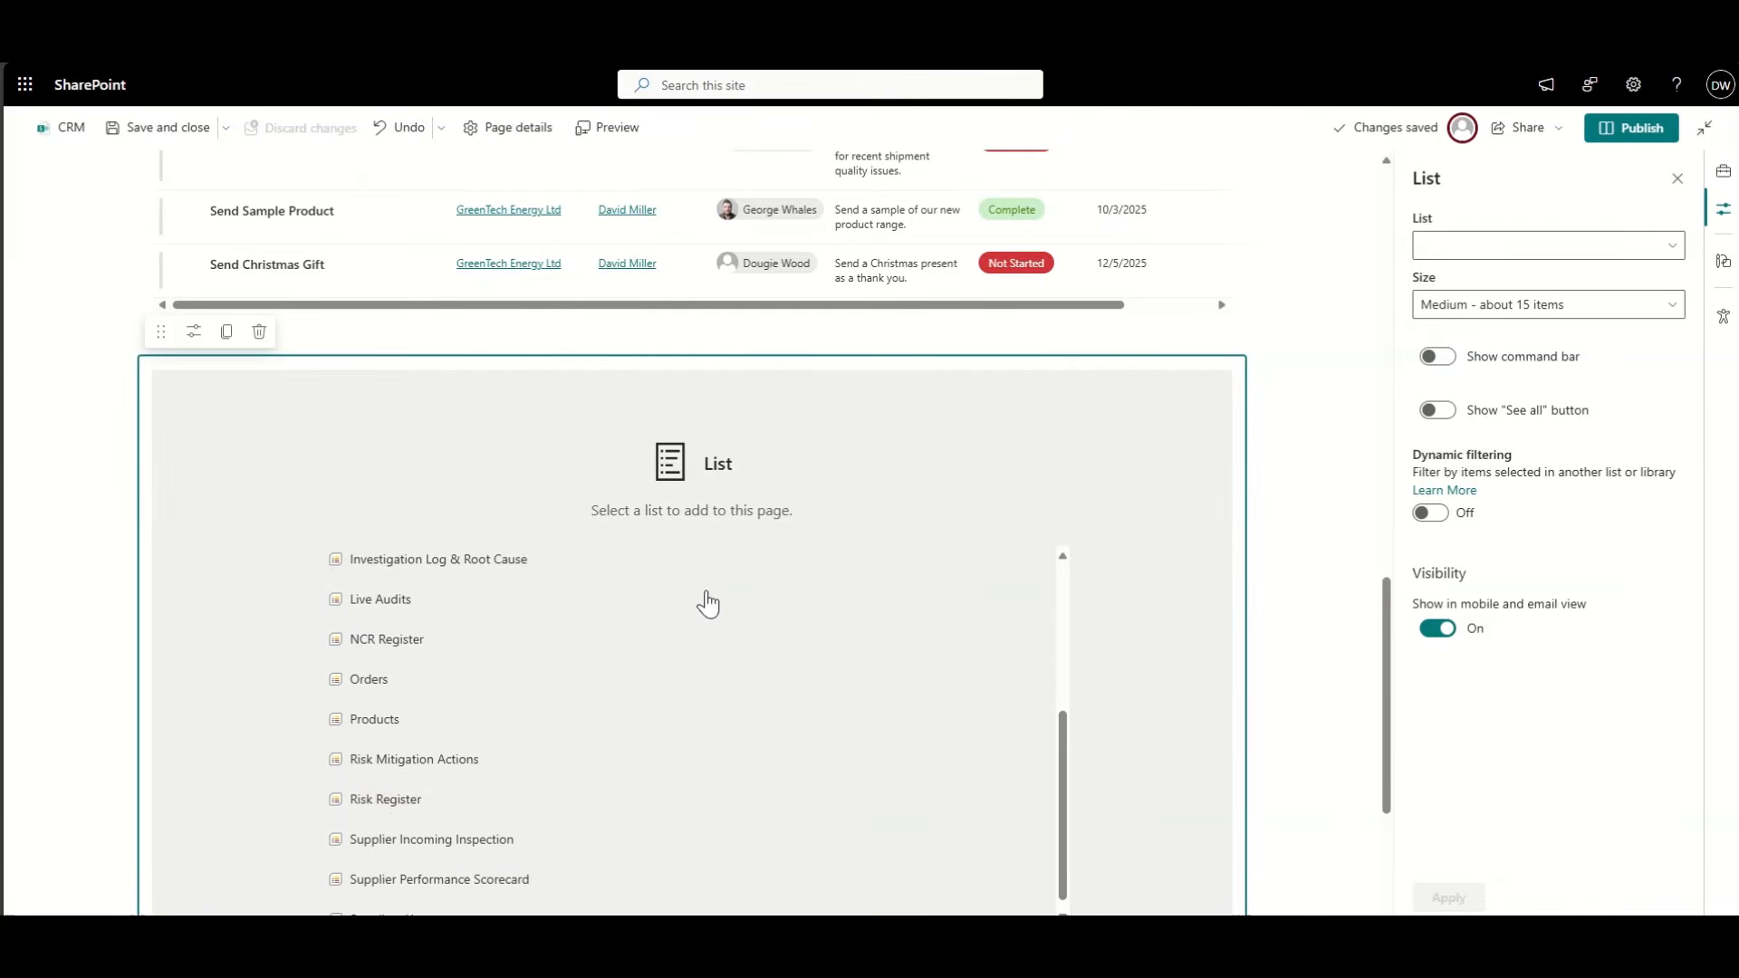
left_click(391, 725)
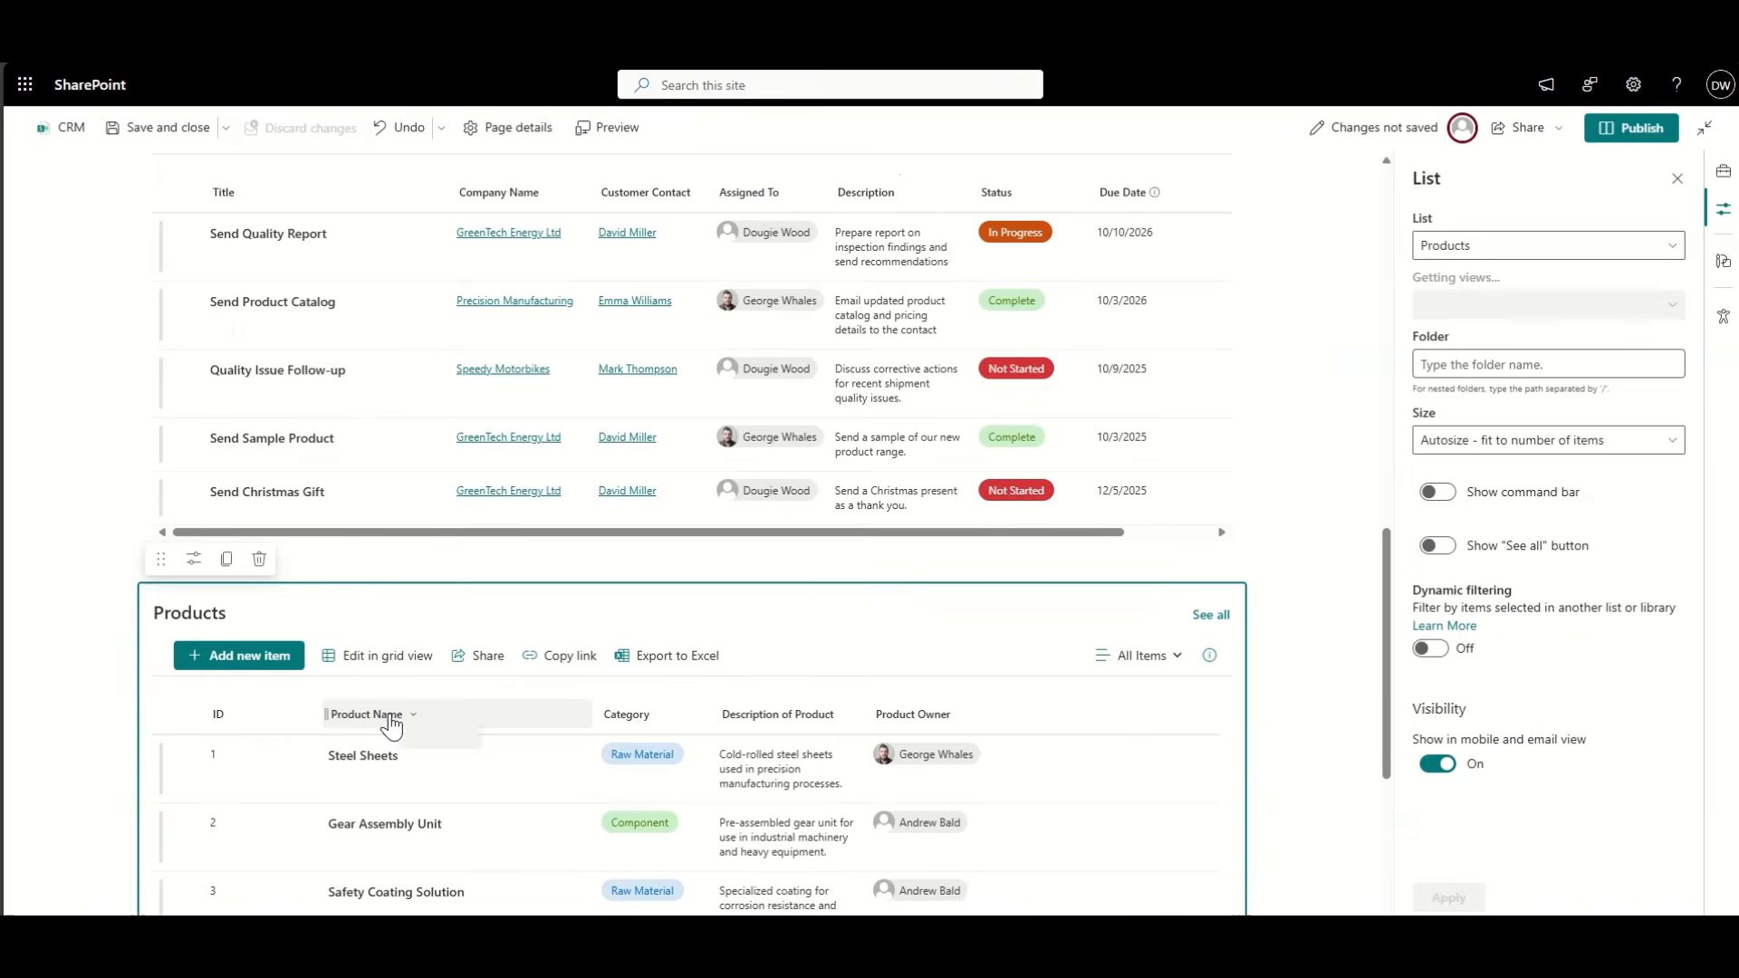
scroll(930, 691, "down", 2)
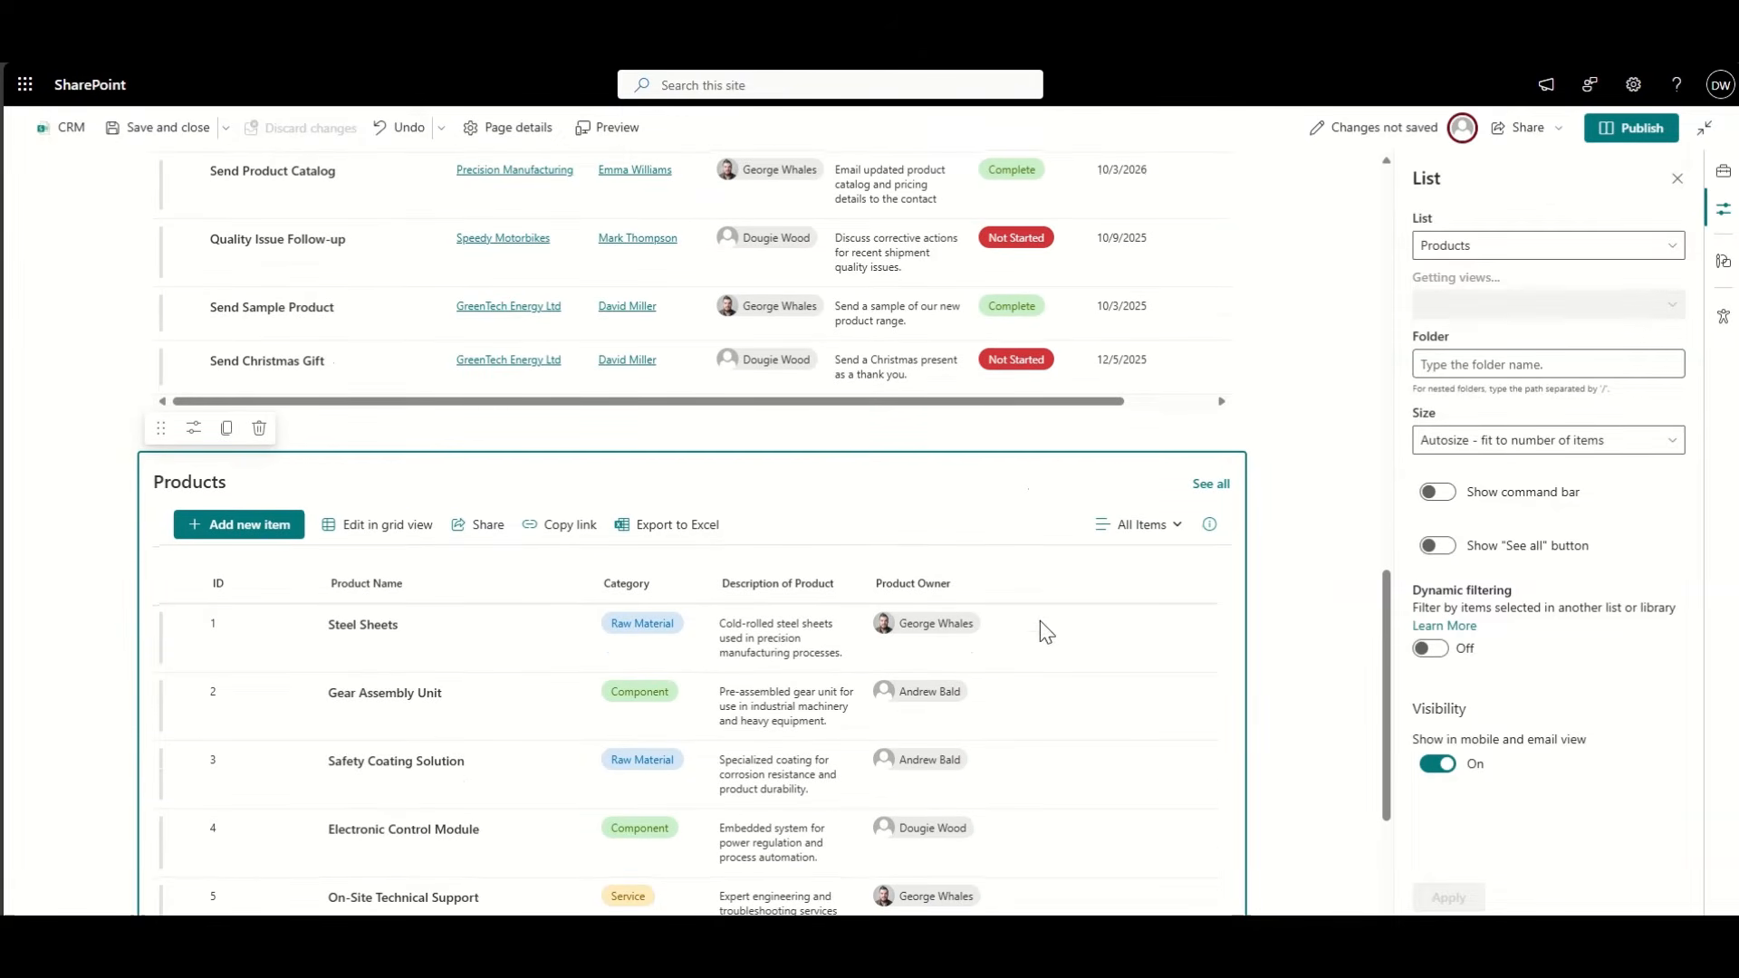
left_click(259, 428)
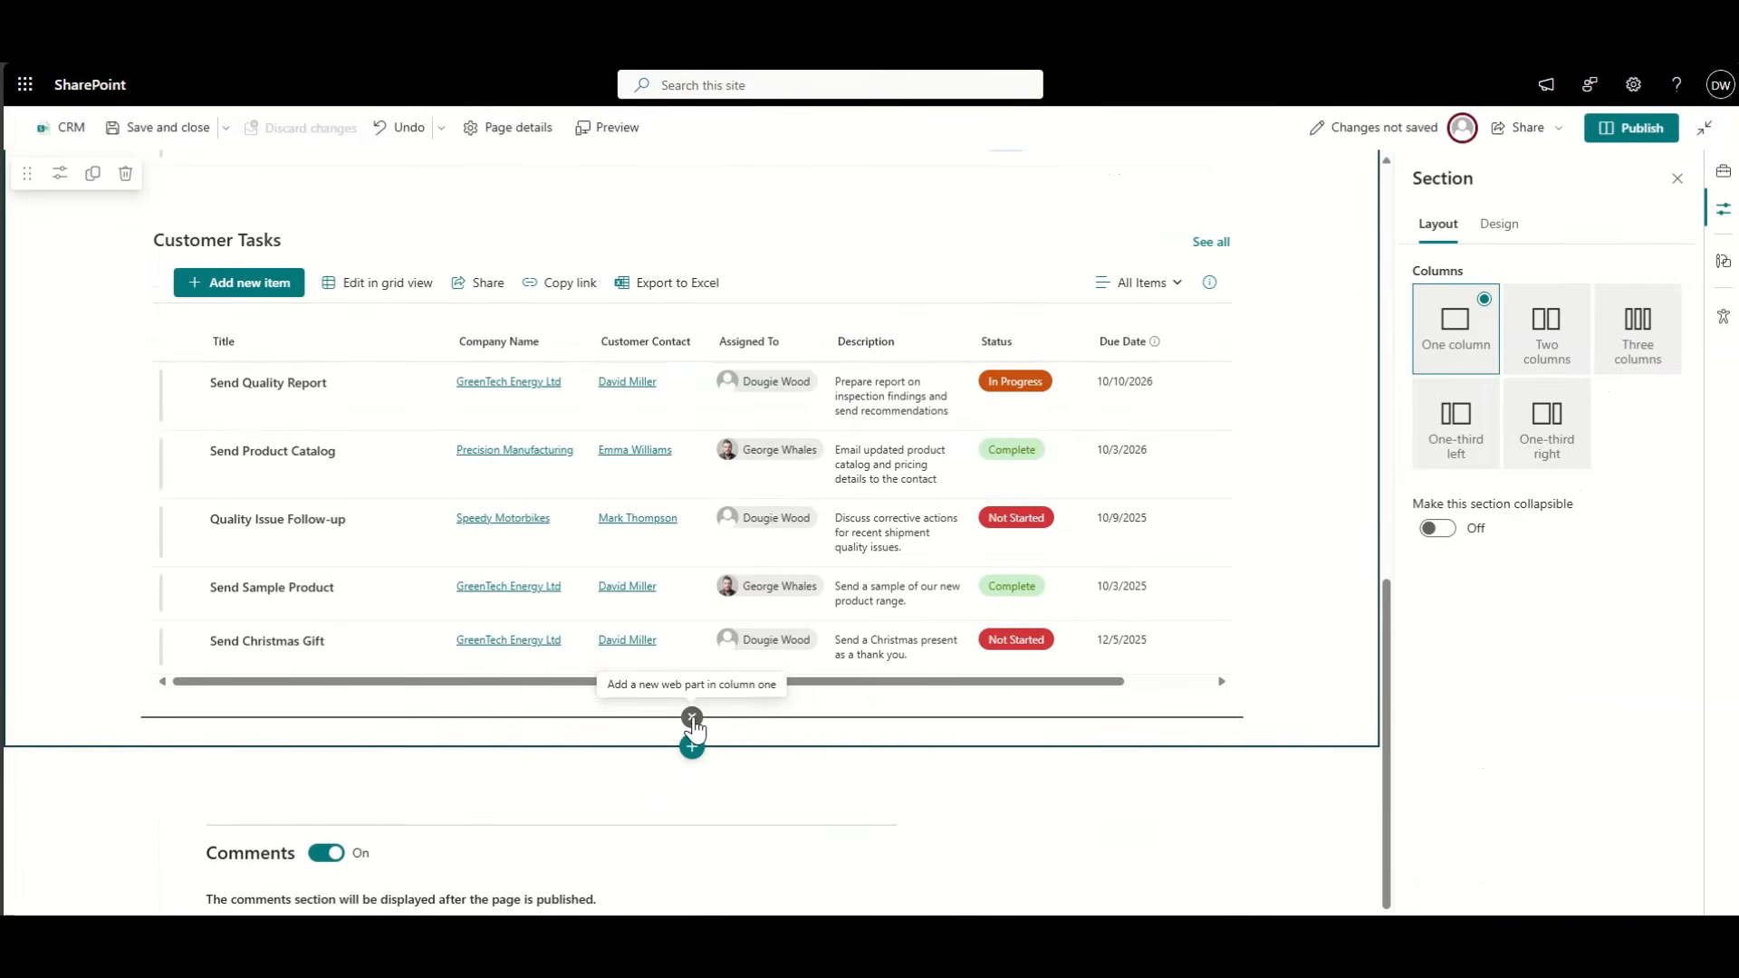
Step: Insert a List web part showing Orders below Customer Tasks
left_click(692, 718)
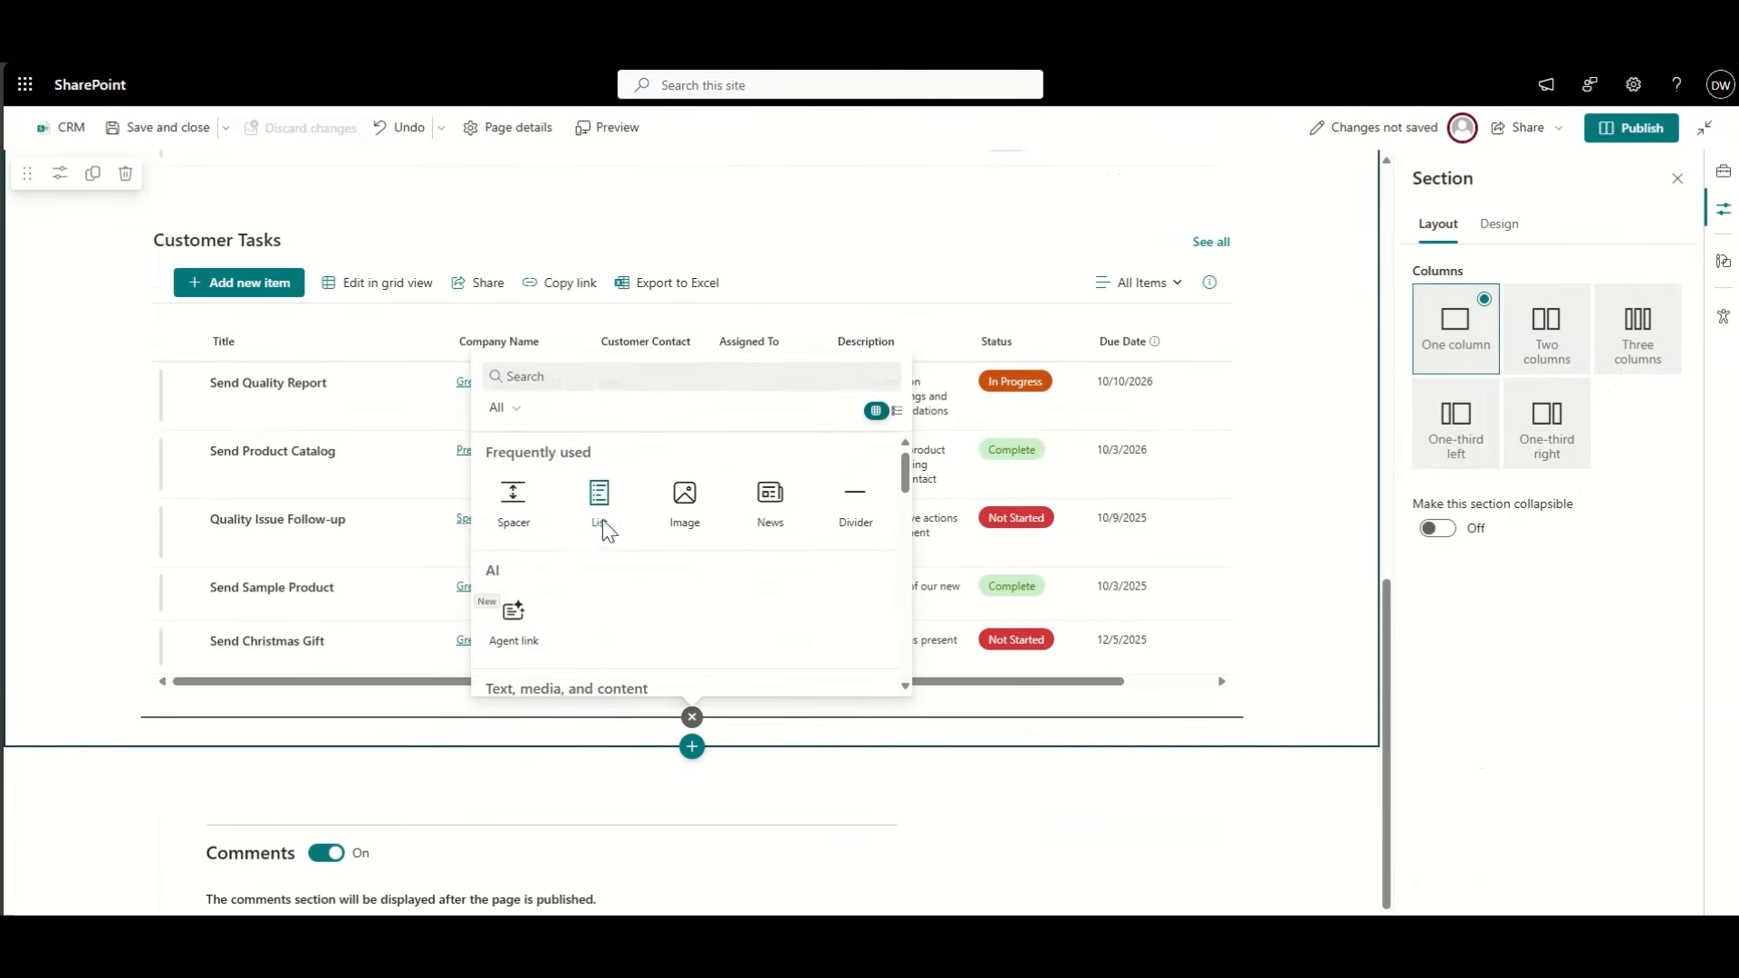
left_click(600, 499)
scroll(466, 750, "down", 2)
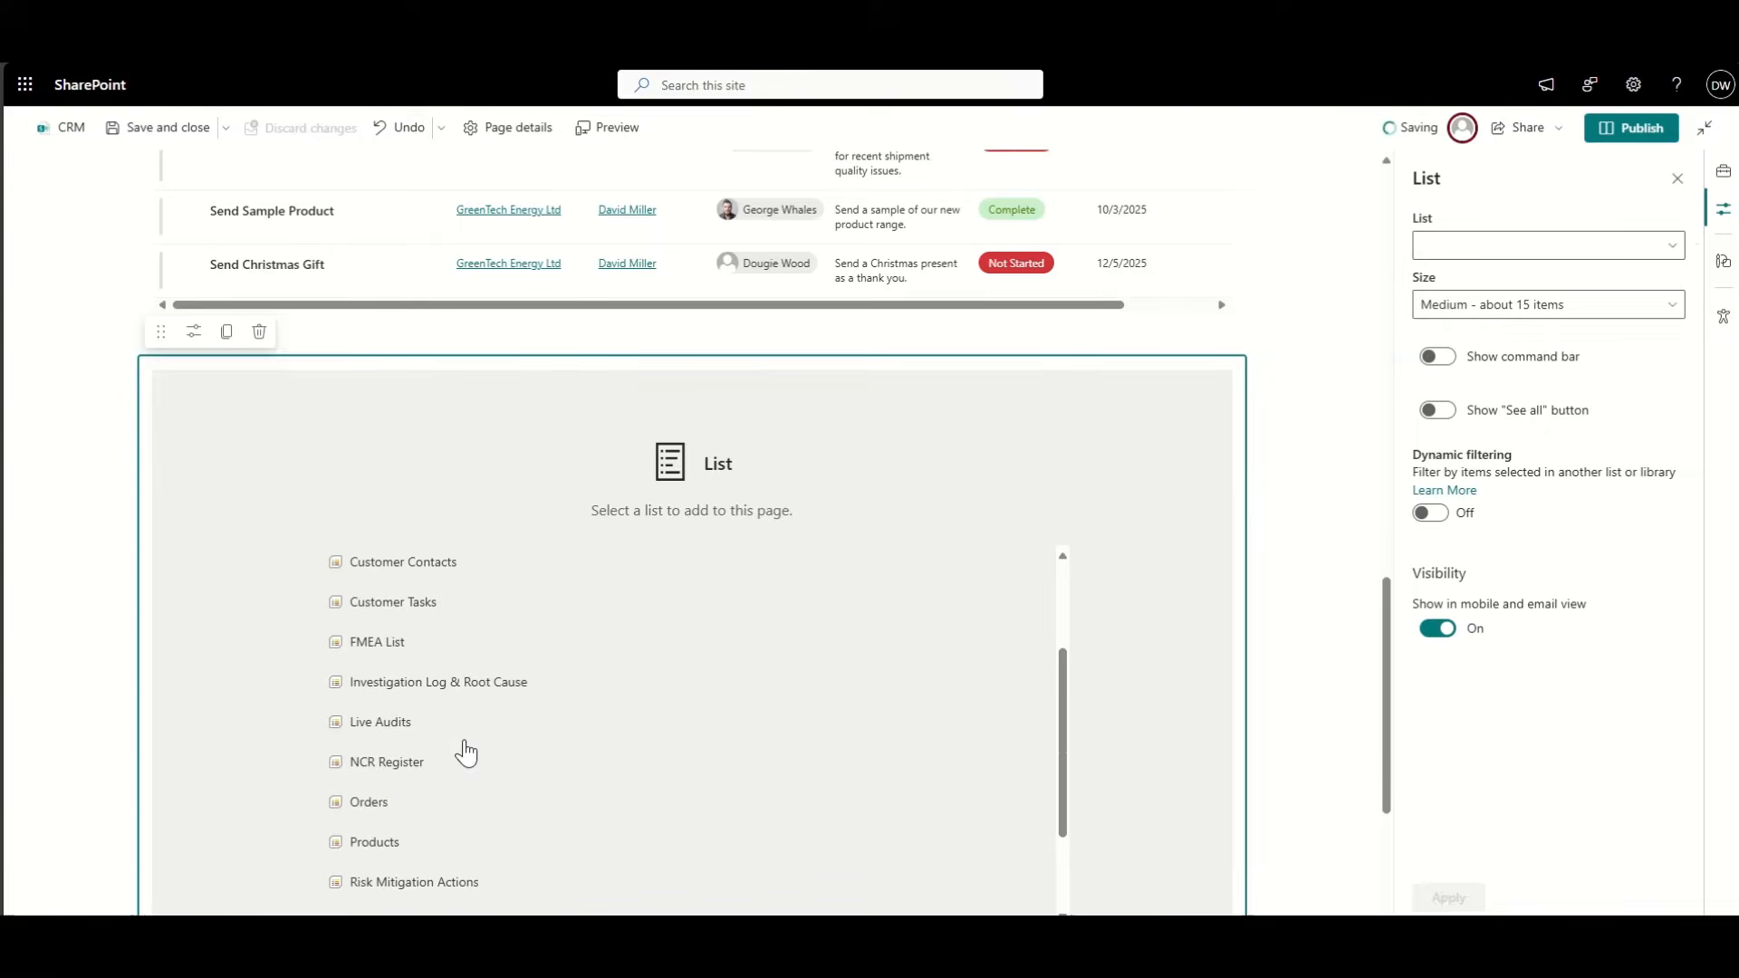
left_click(390, 801)
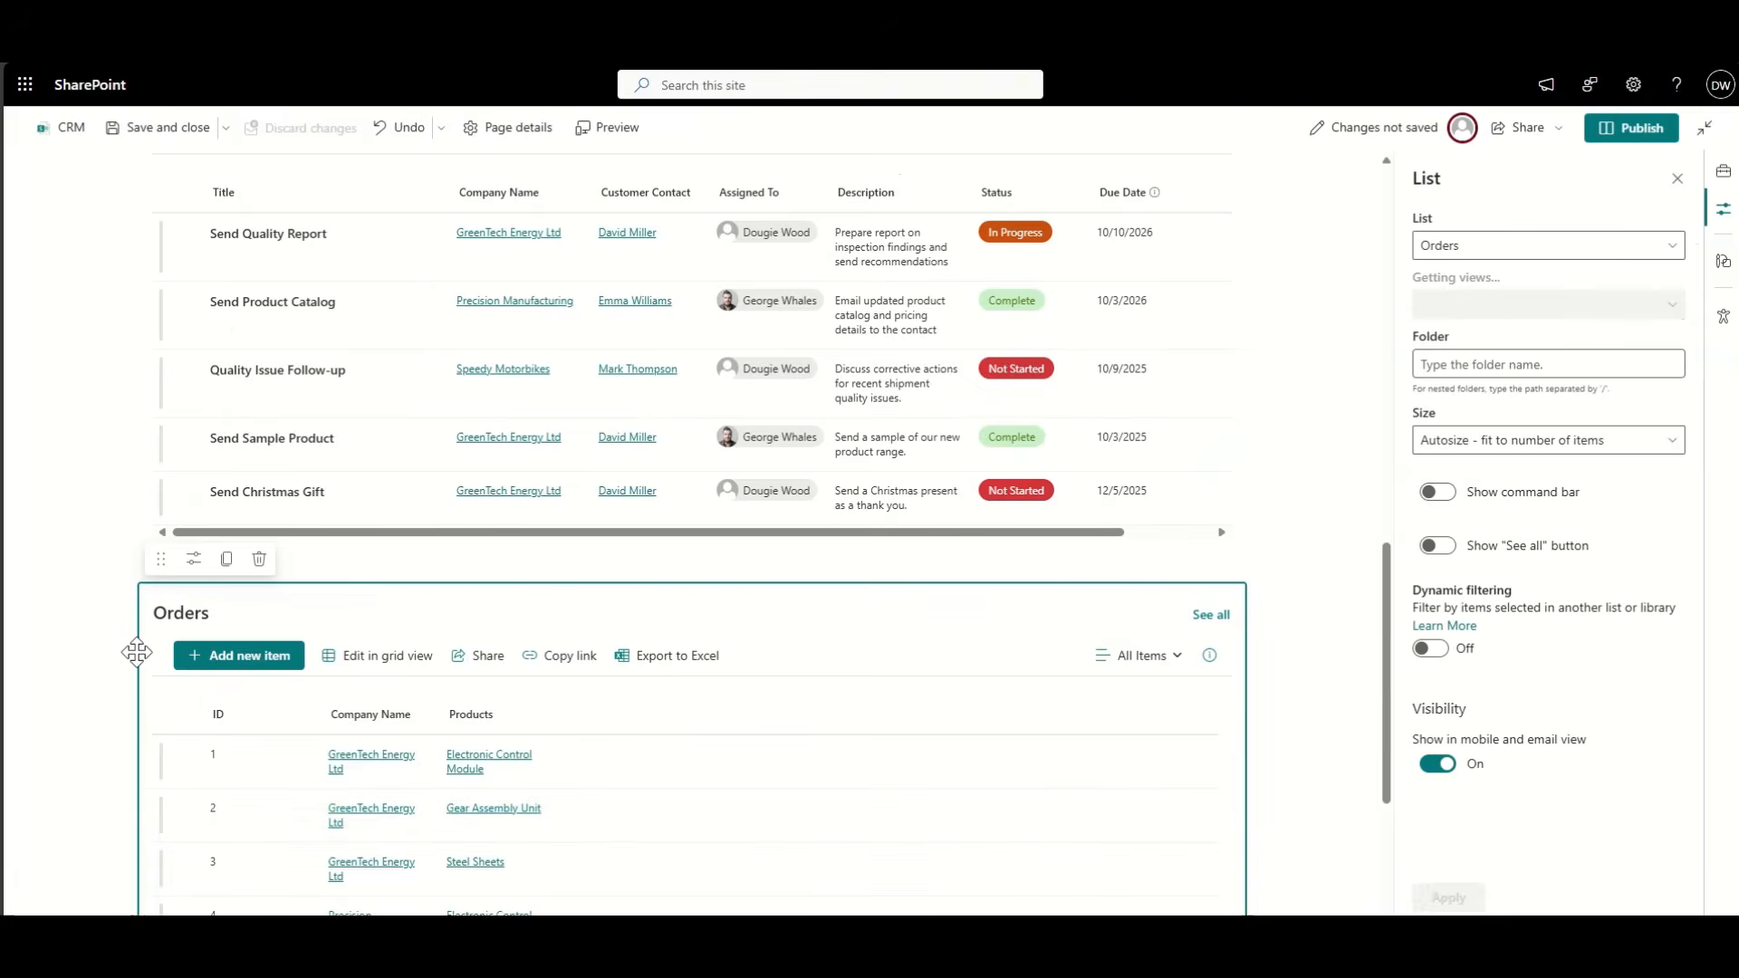
scroll(141, 647, "down", 3)
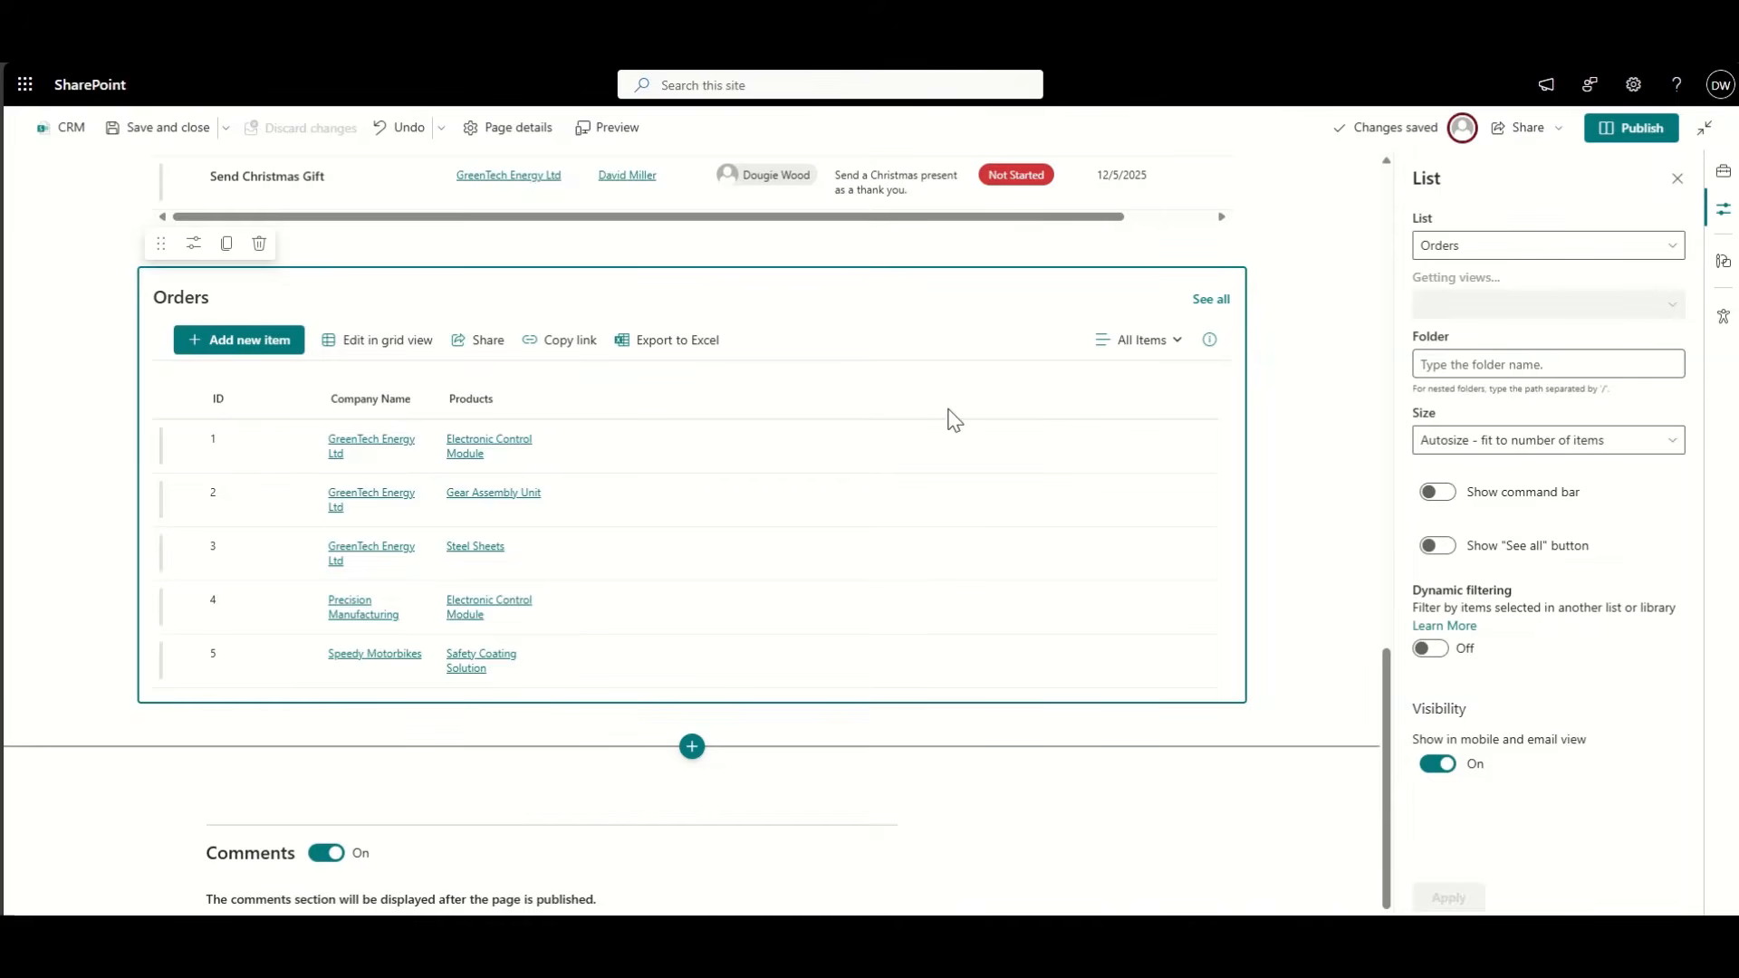
scroll(953, 418, "up", 20)
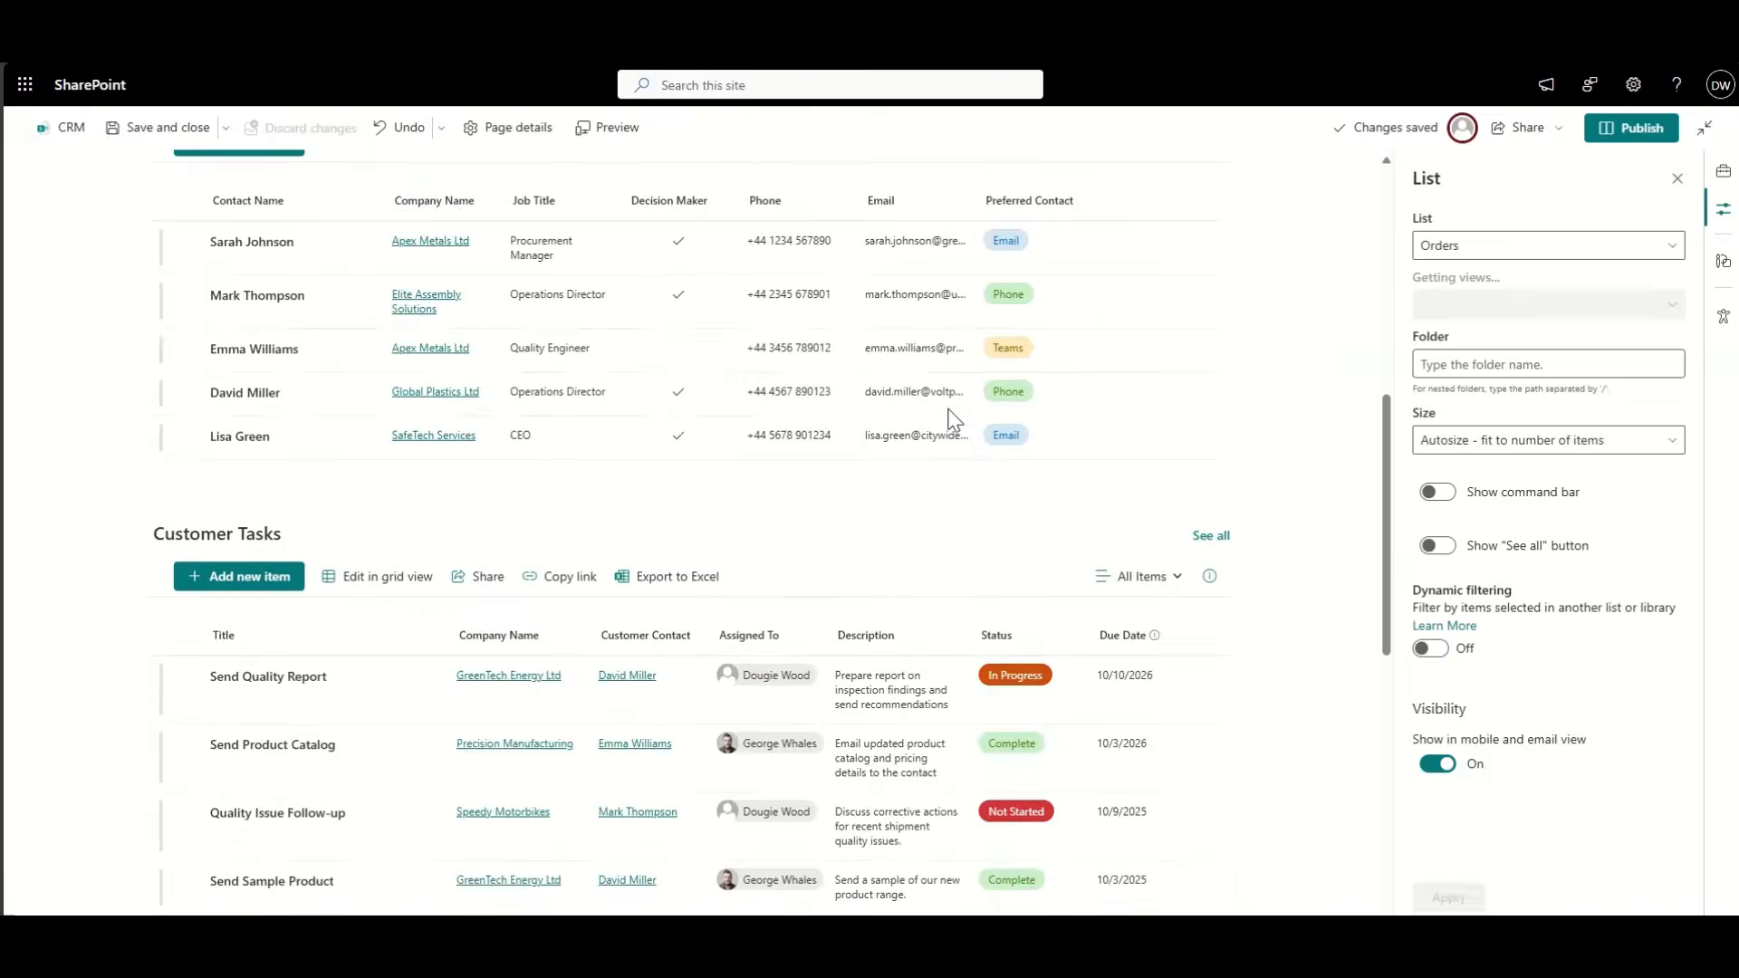
scroll(942, 426, "down", 8)
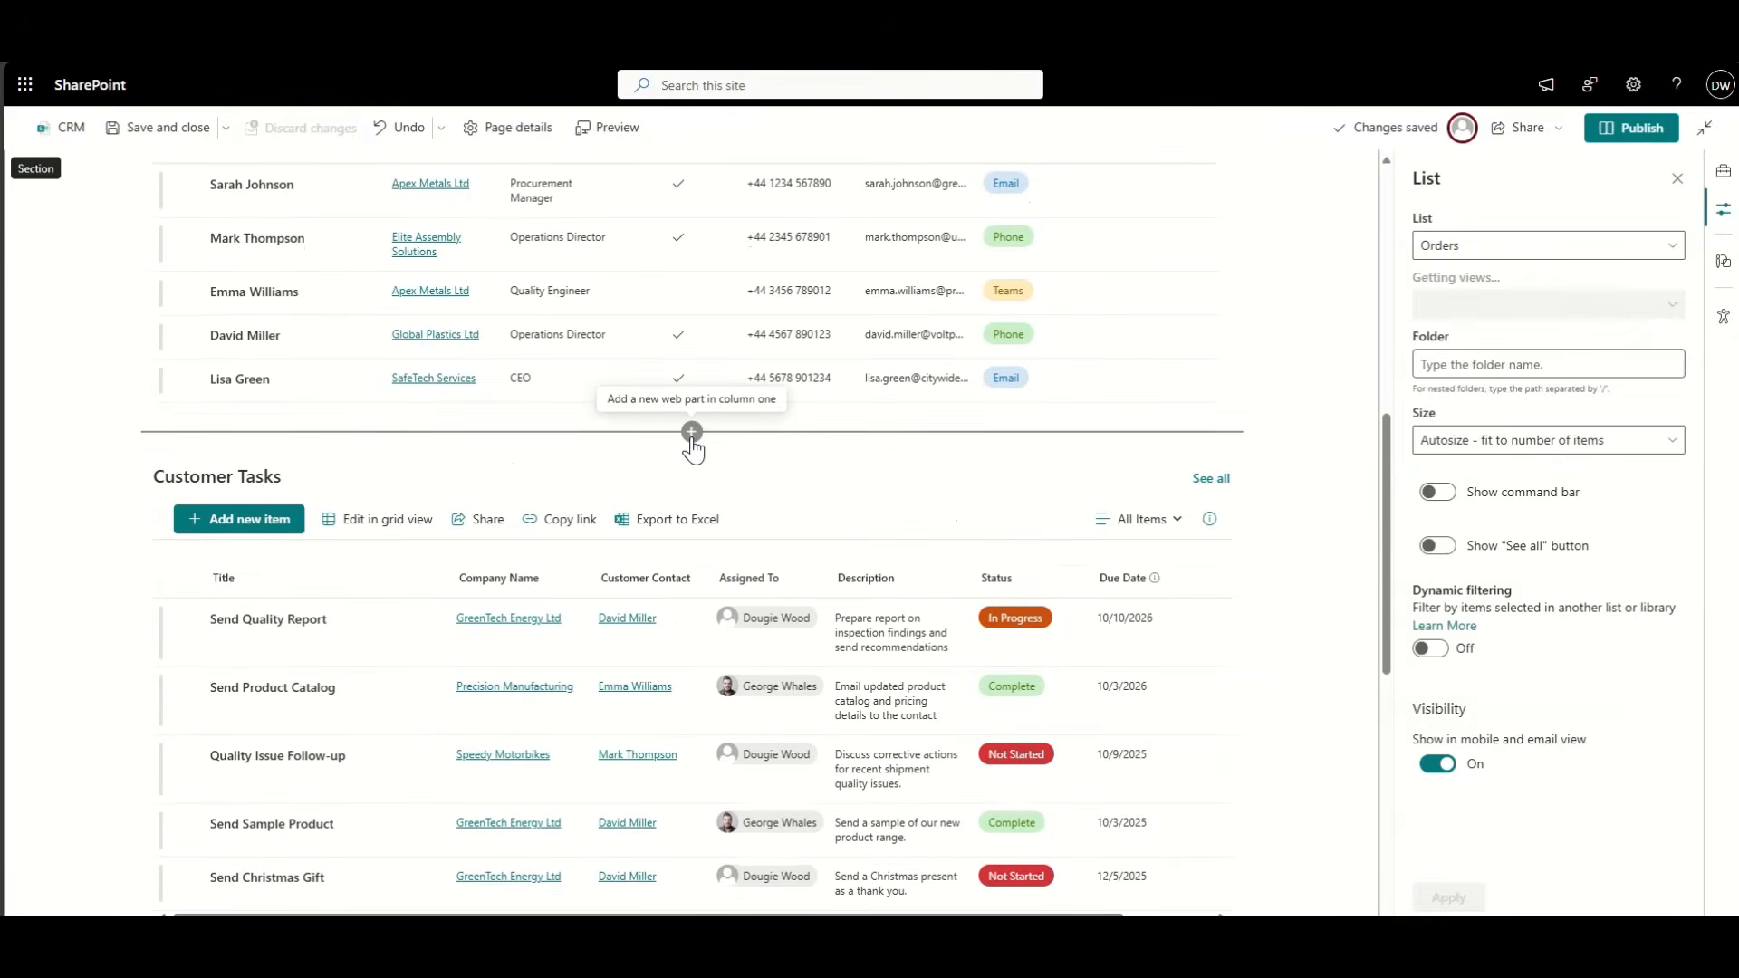
Step: Insert an Activities list web part above Customer Tasks and scroll through to check the layout
left_click(692, 431)
left_click(600, 598)
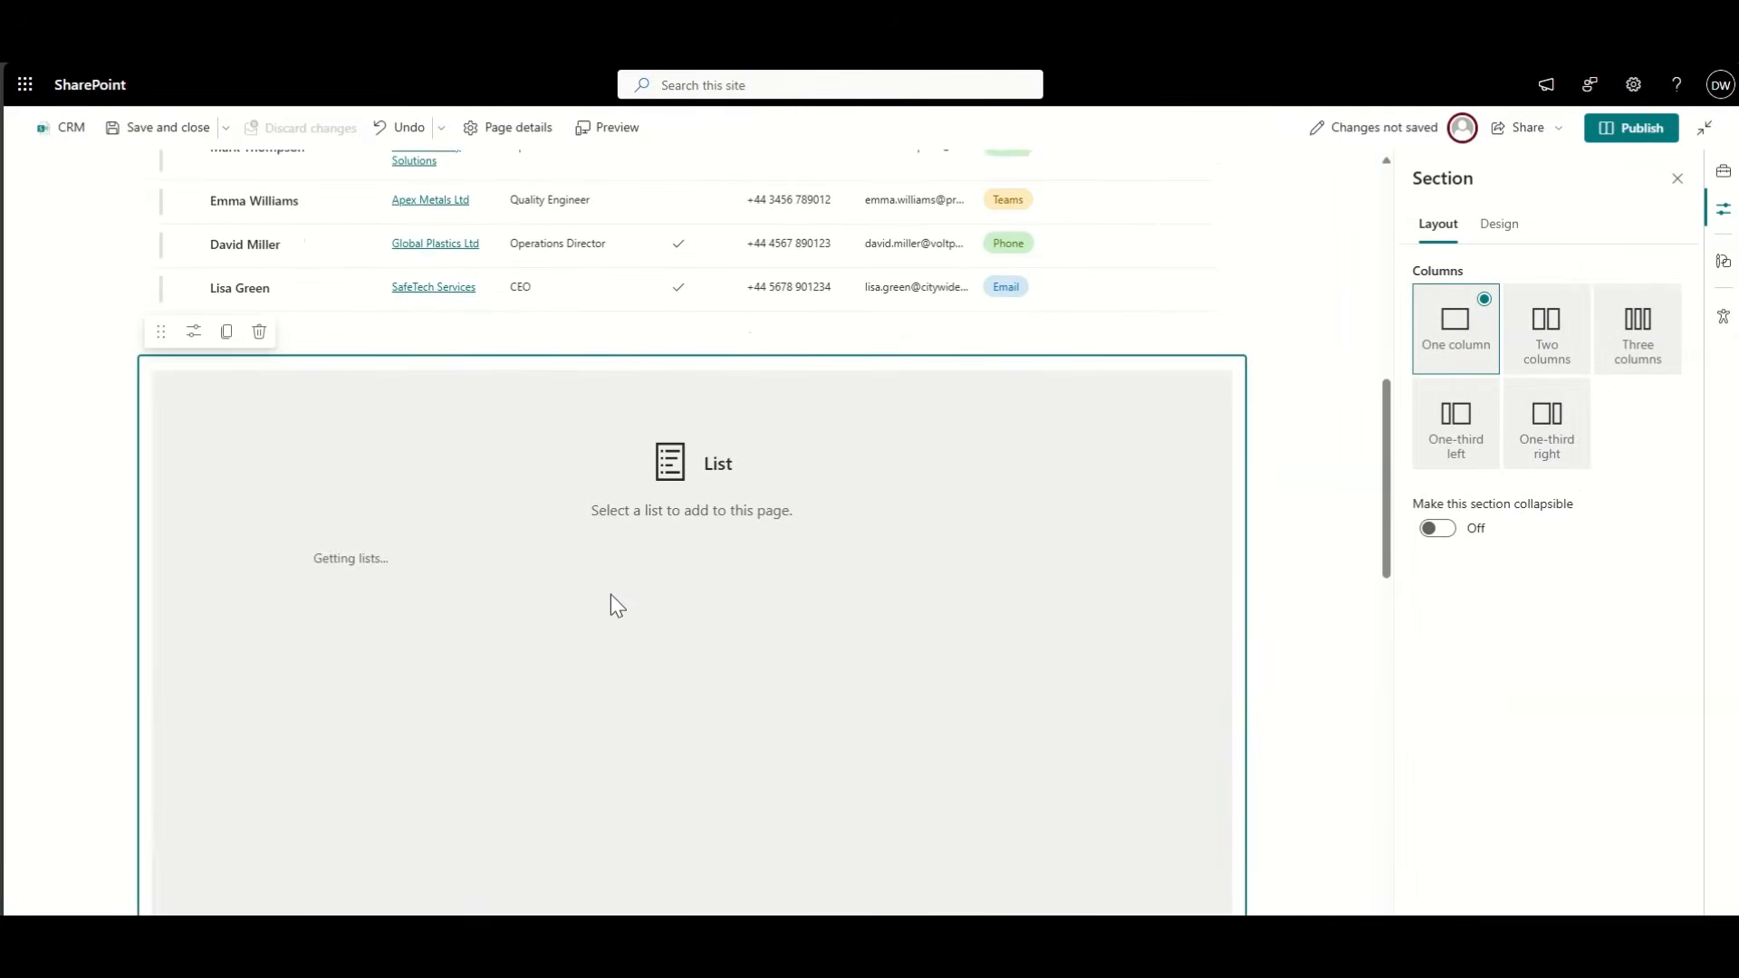
left_click(381, 578)
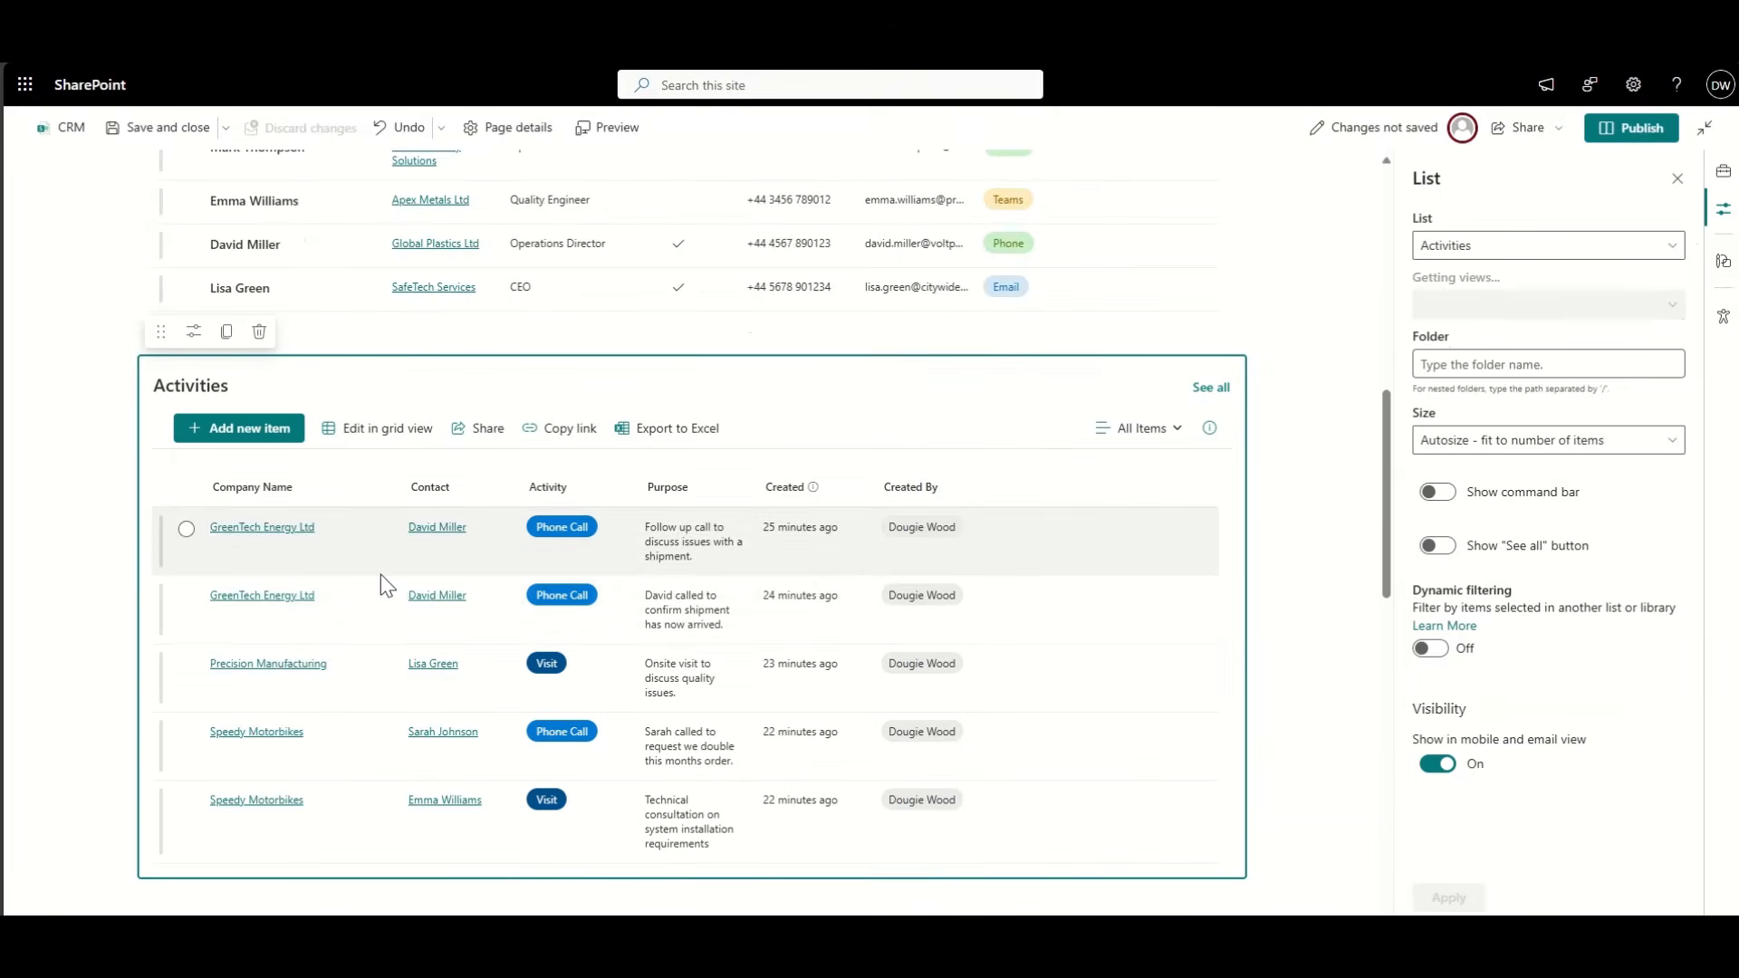
scroll(284, 664, "down", 3)
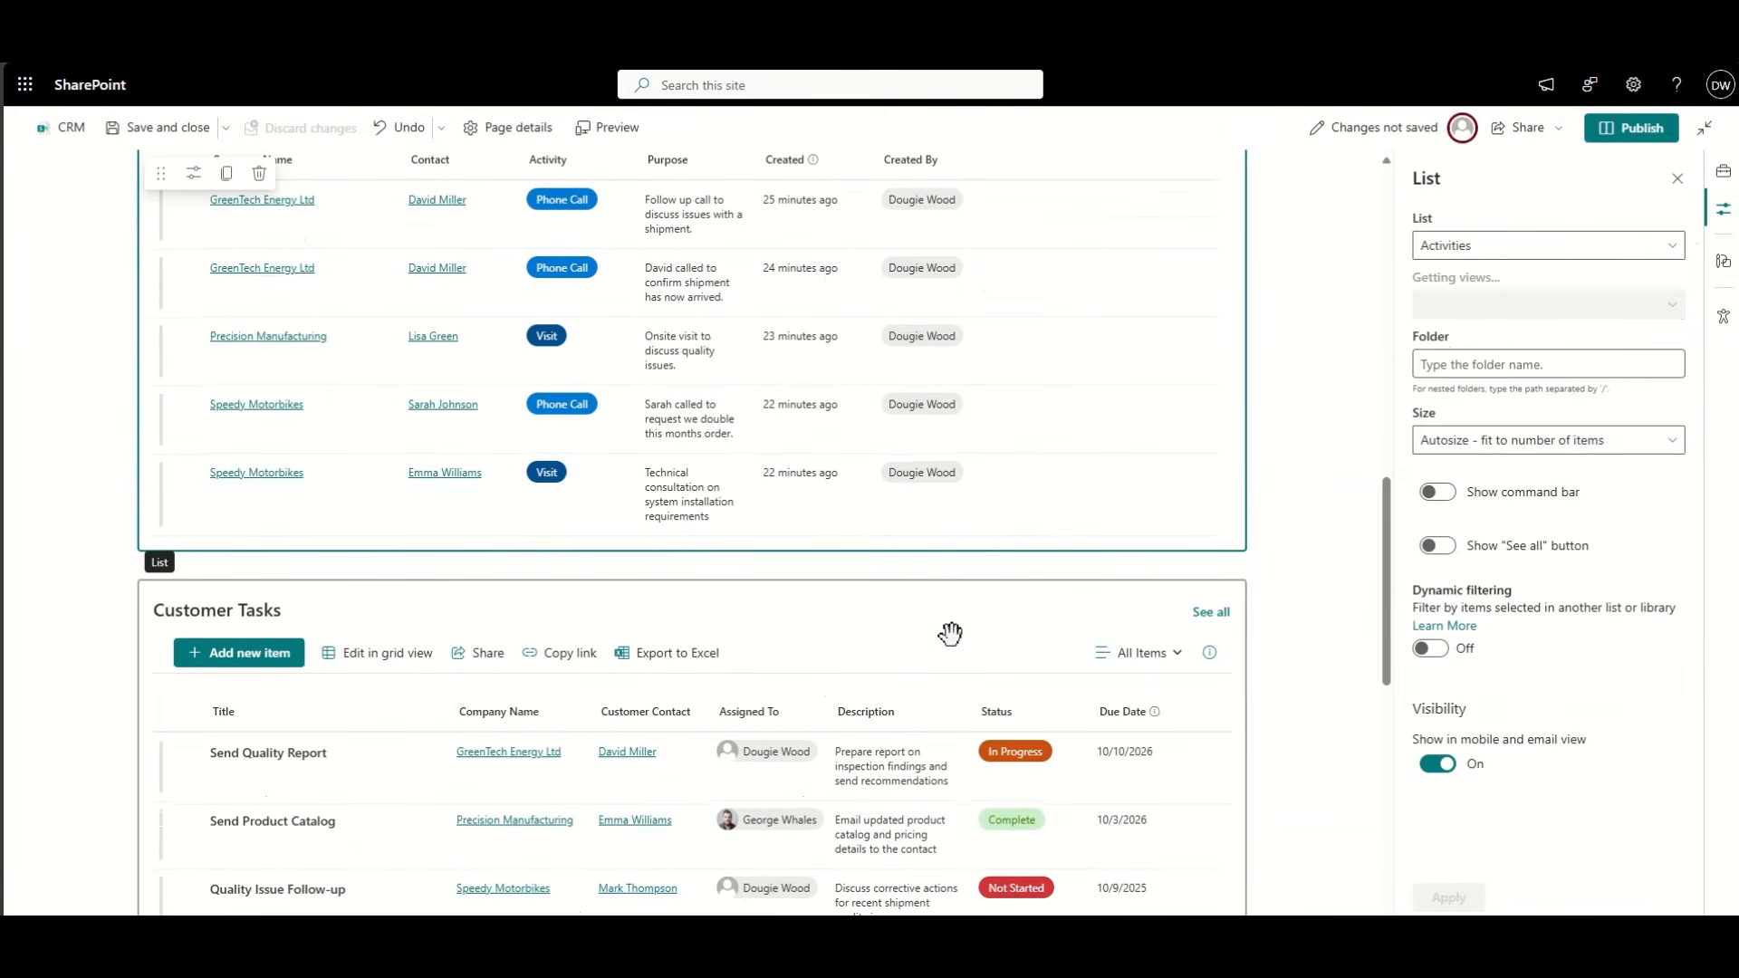
scroll(1019, 592, "down", 3)
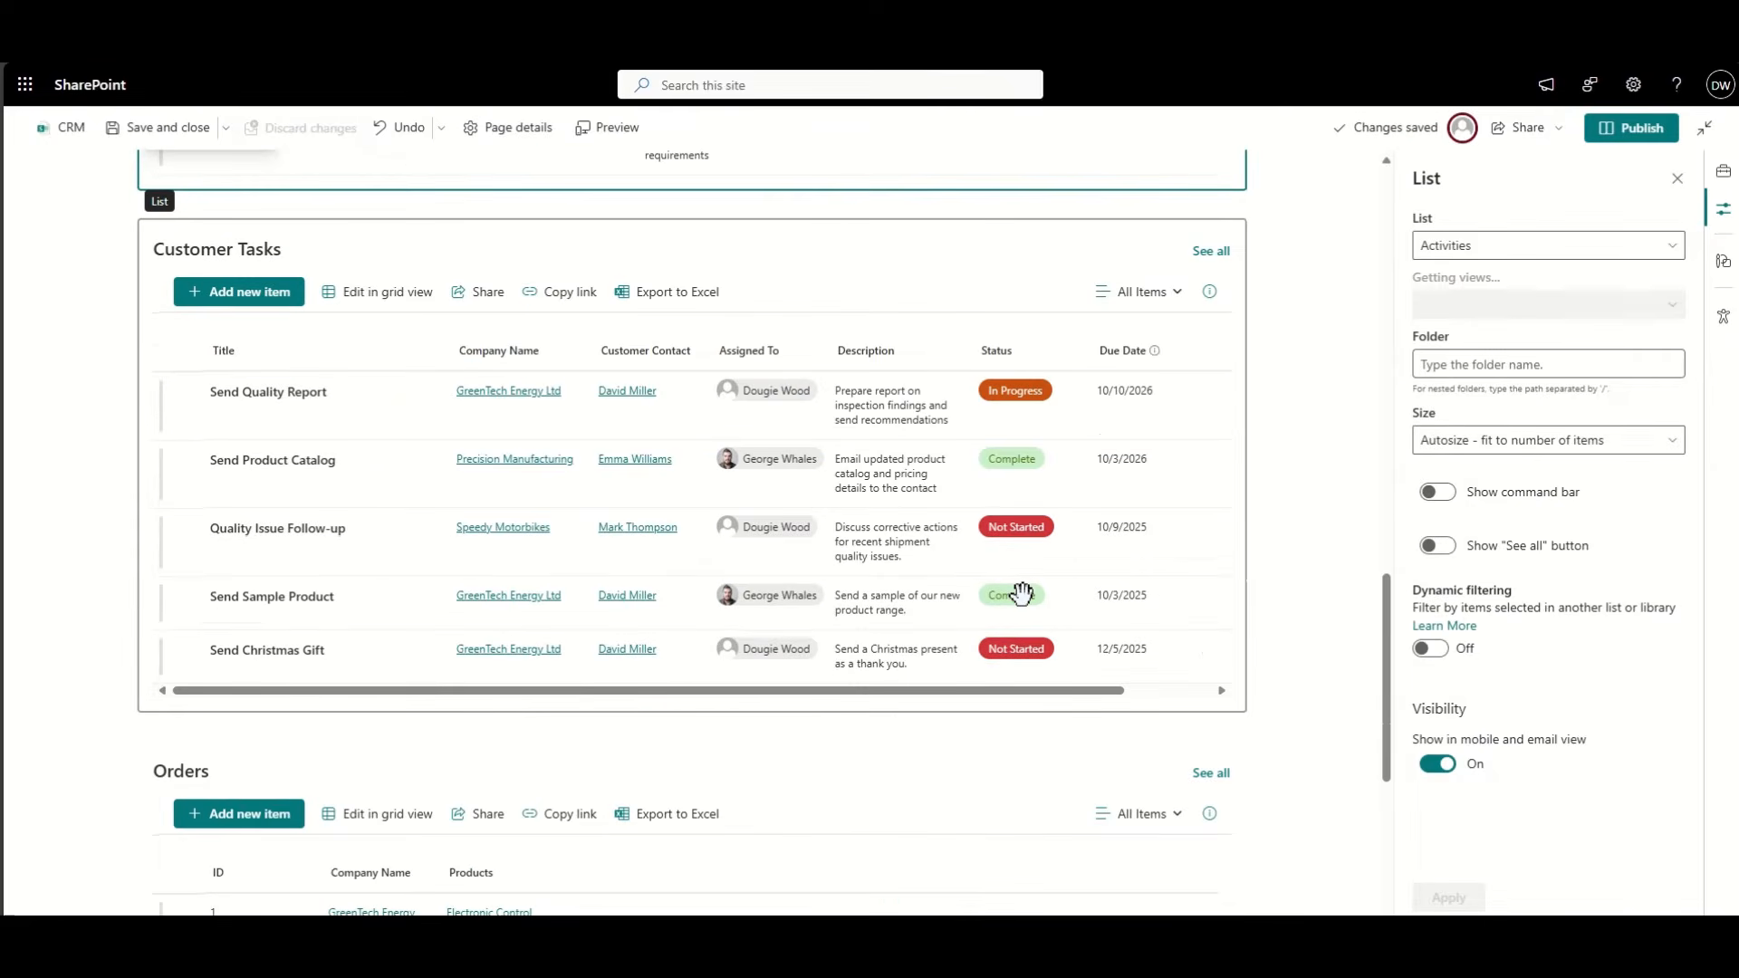
scroll(1021, 594, "down", 3)
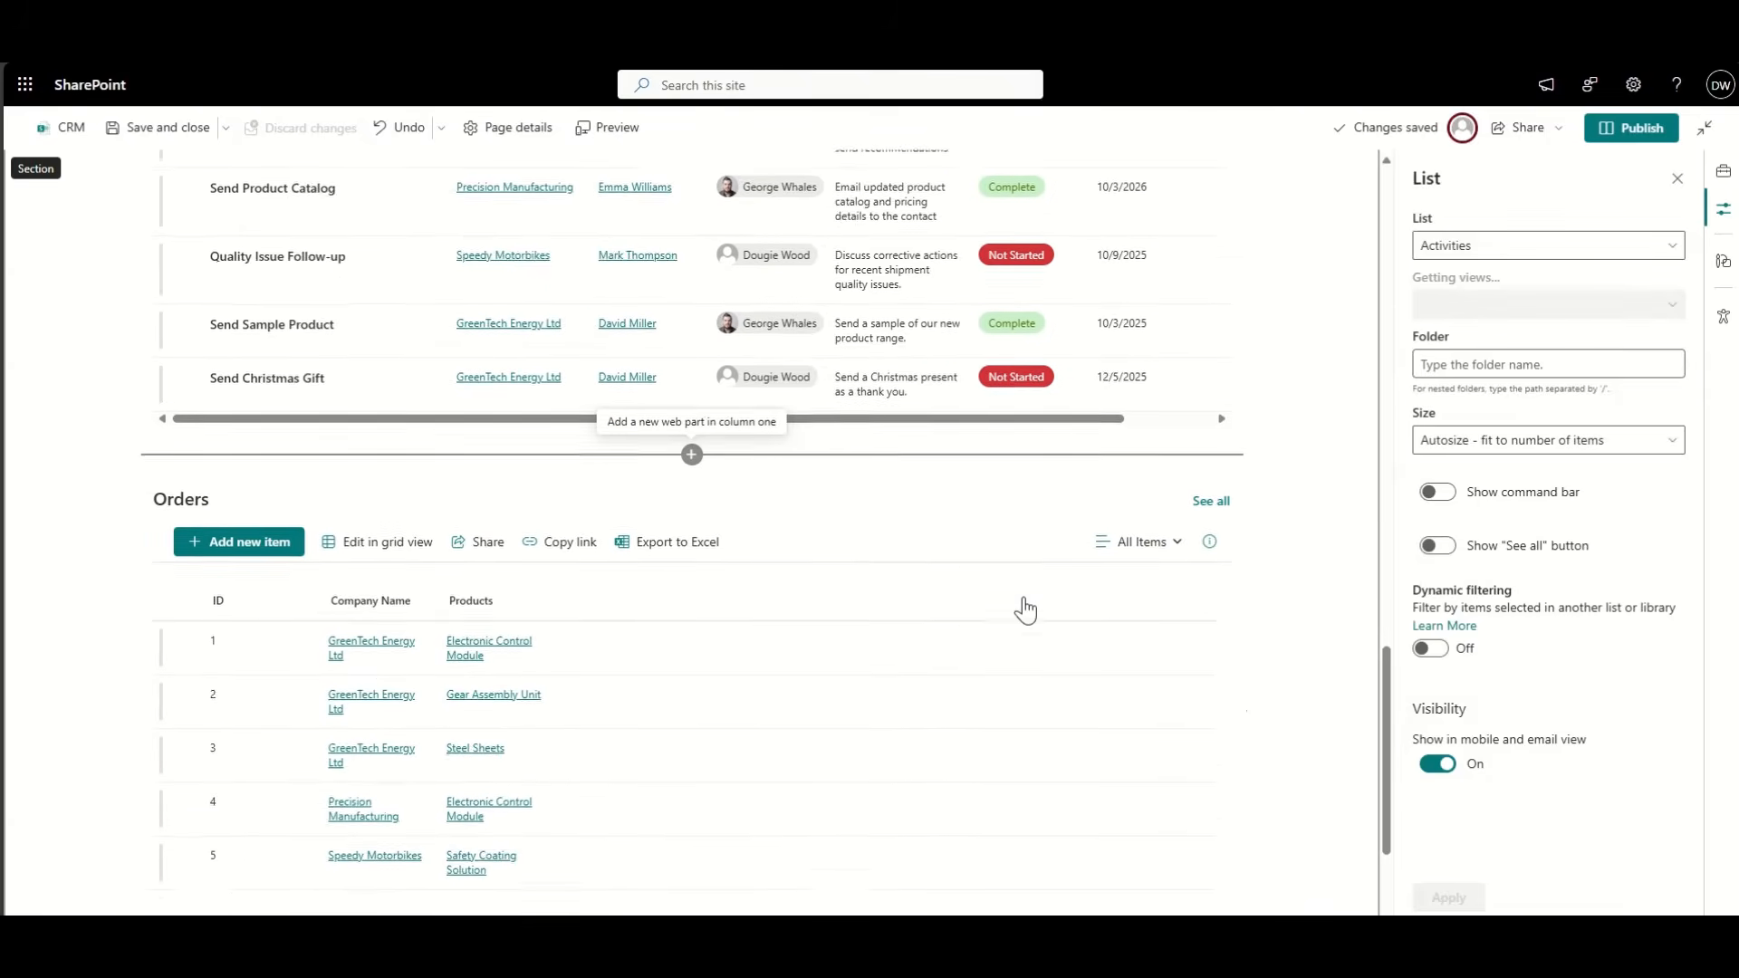
scroll(1022, 593, "down", 1)
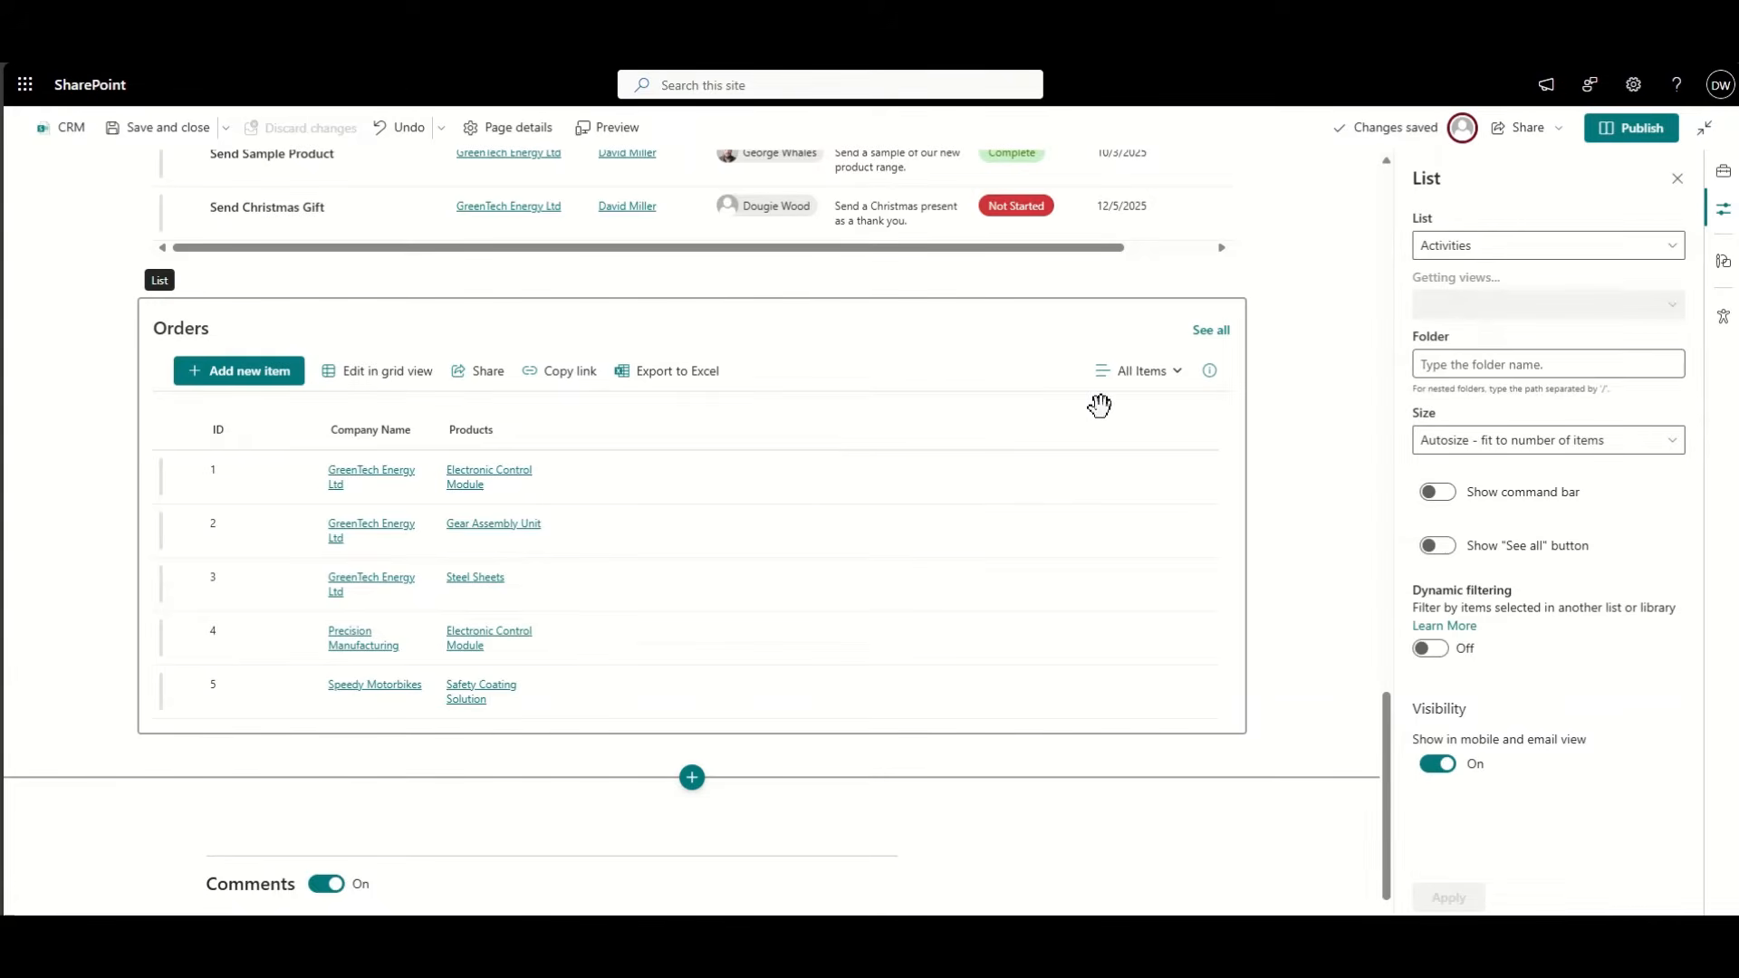
scroll(1337, 442, "up", 15)
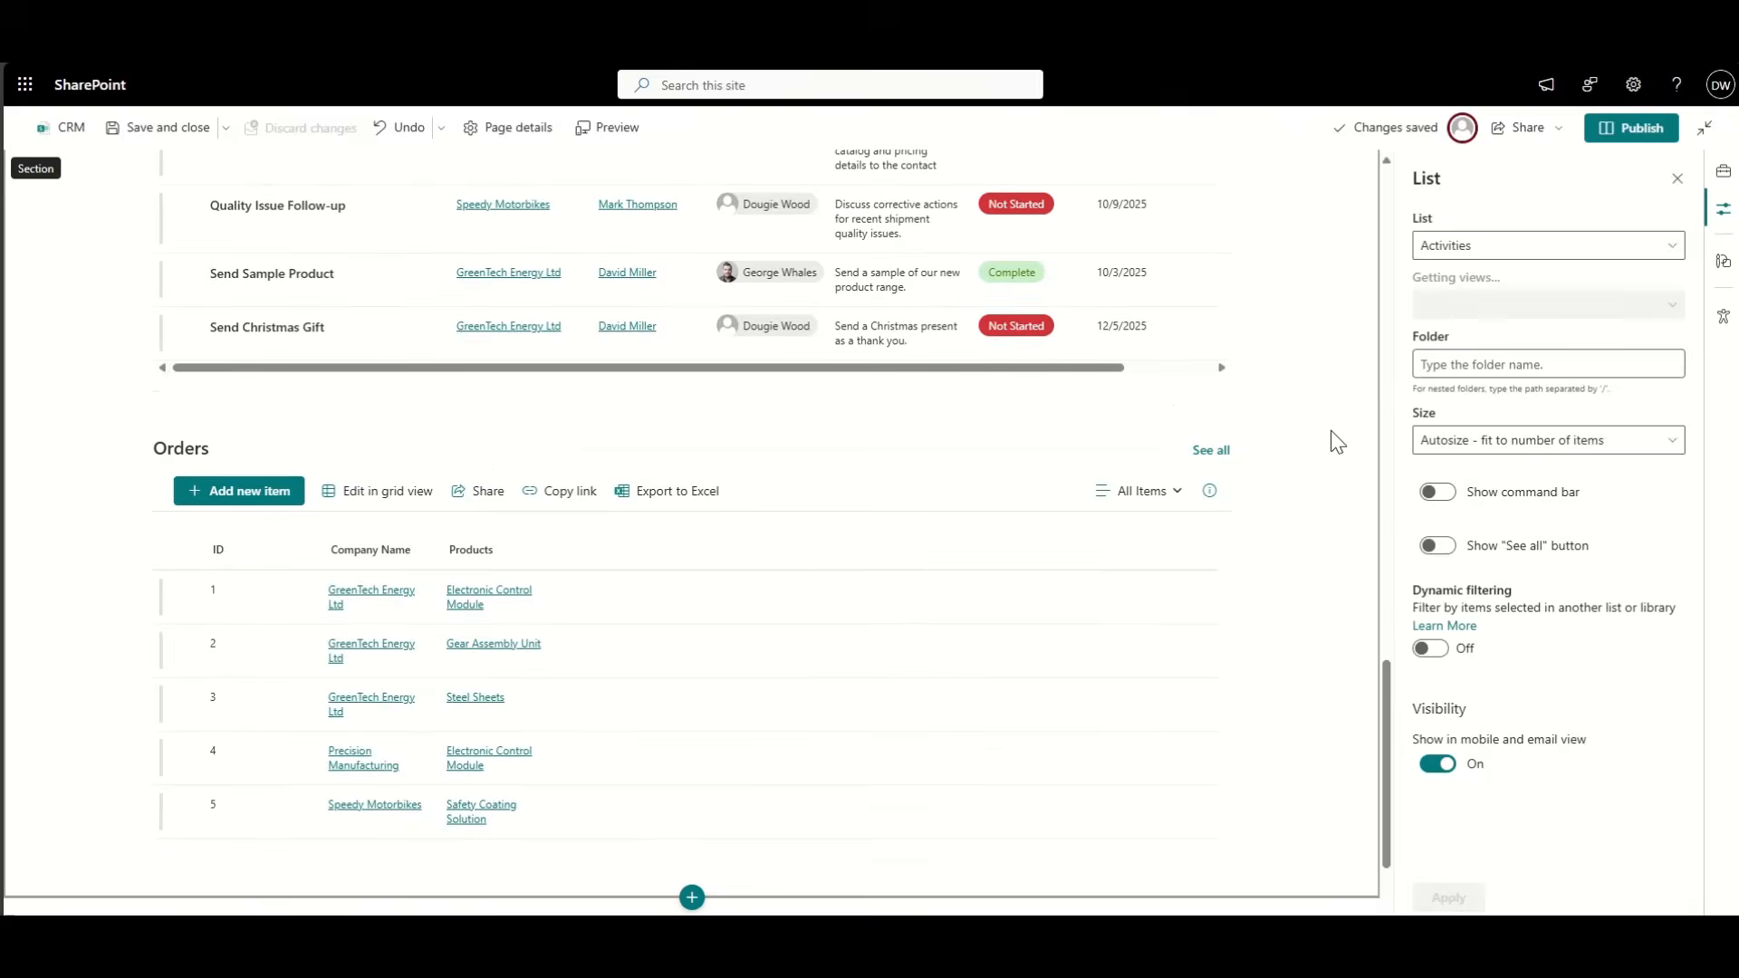
scroll(1337, 442, "up", 2)
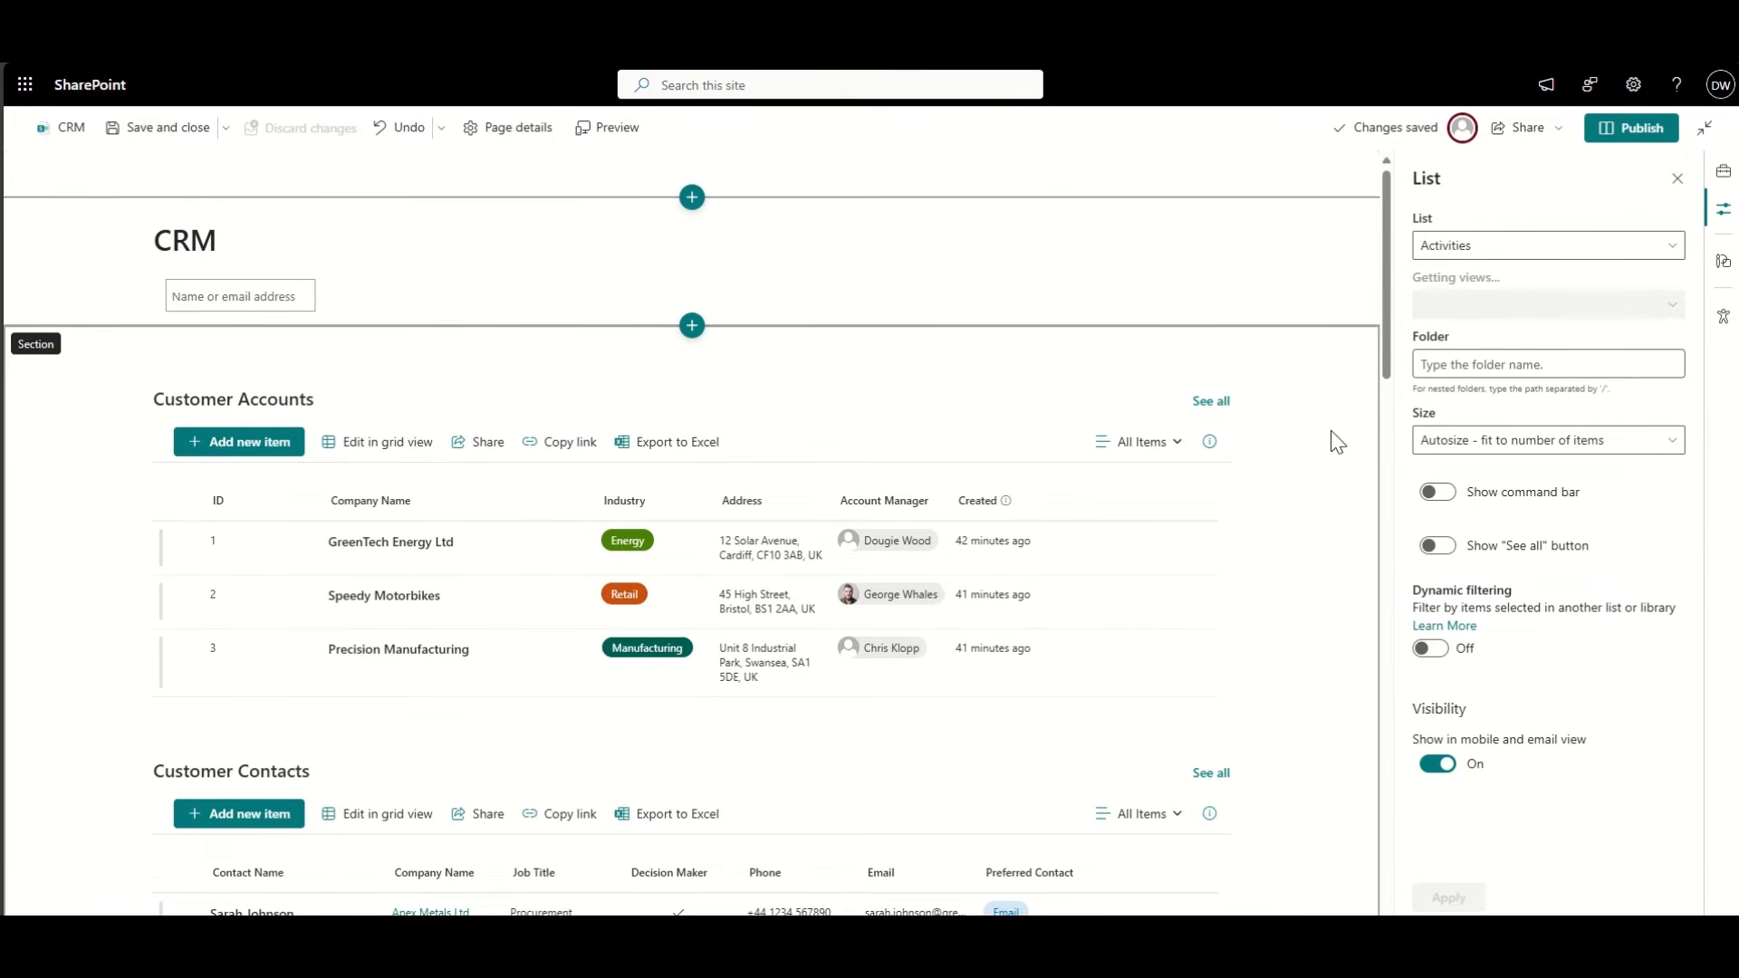
Step: Select and then clear GreenTech Energy Ltd in Customer Accounts, then open the Customer Contacts web part settings
scroll(1338, 442, "down", 1)
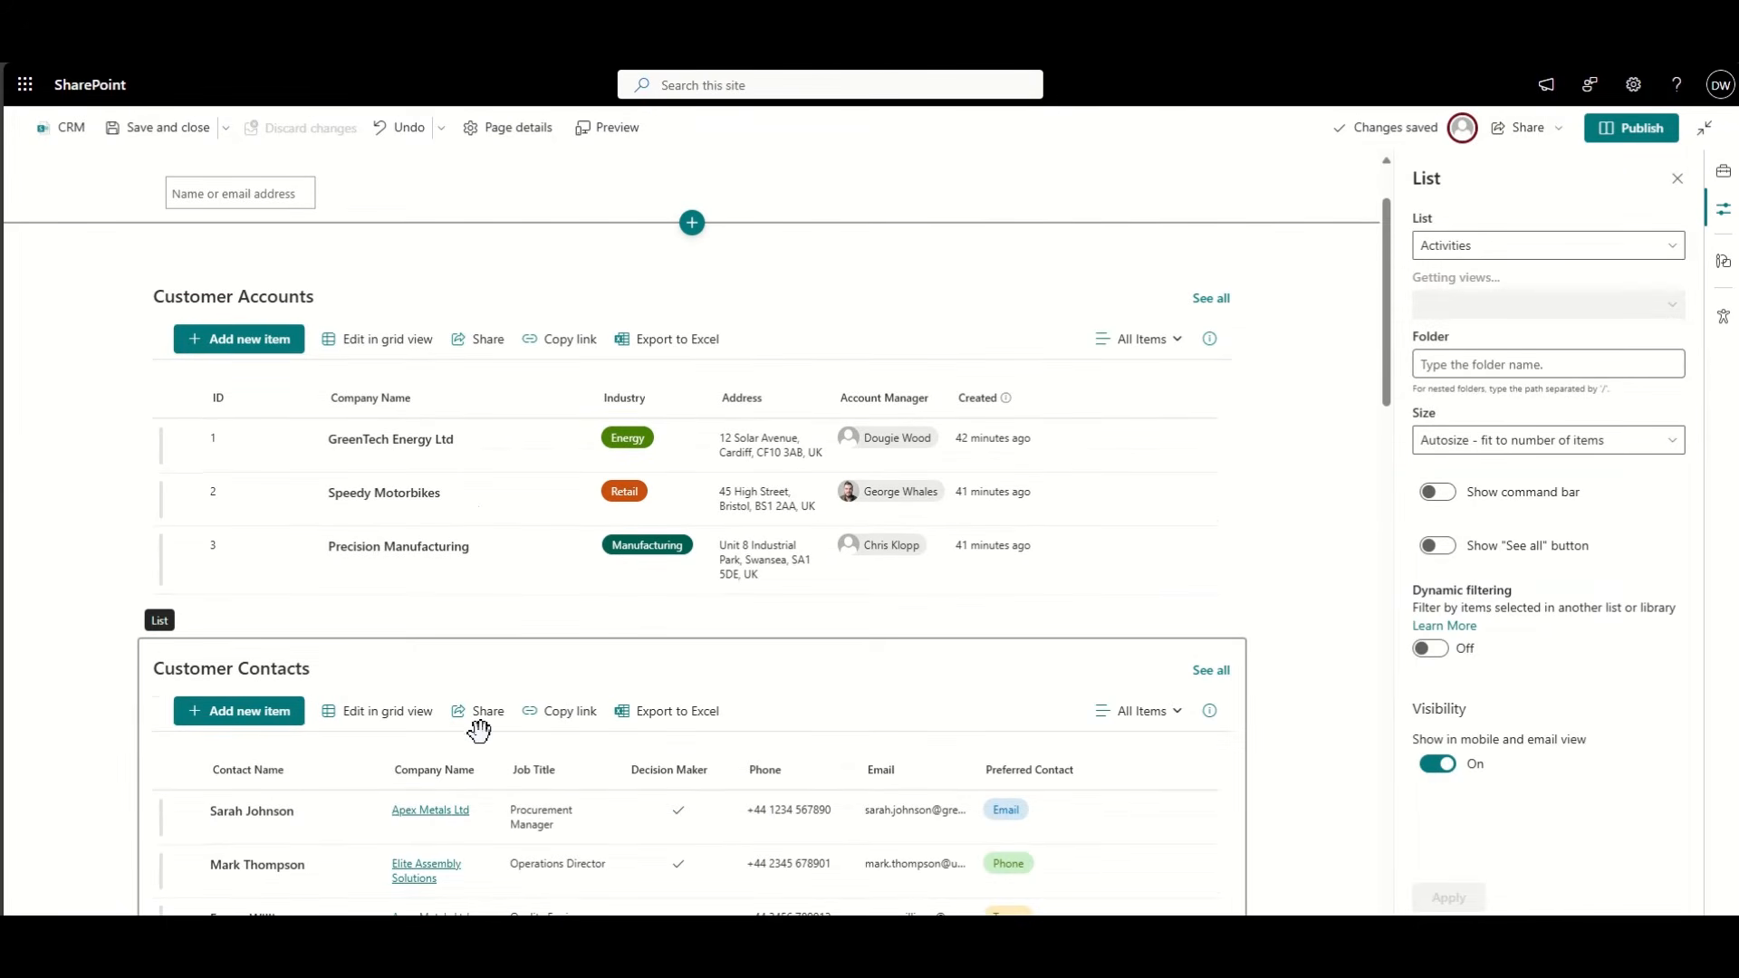
scroll(462, 707, "down", 1)
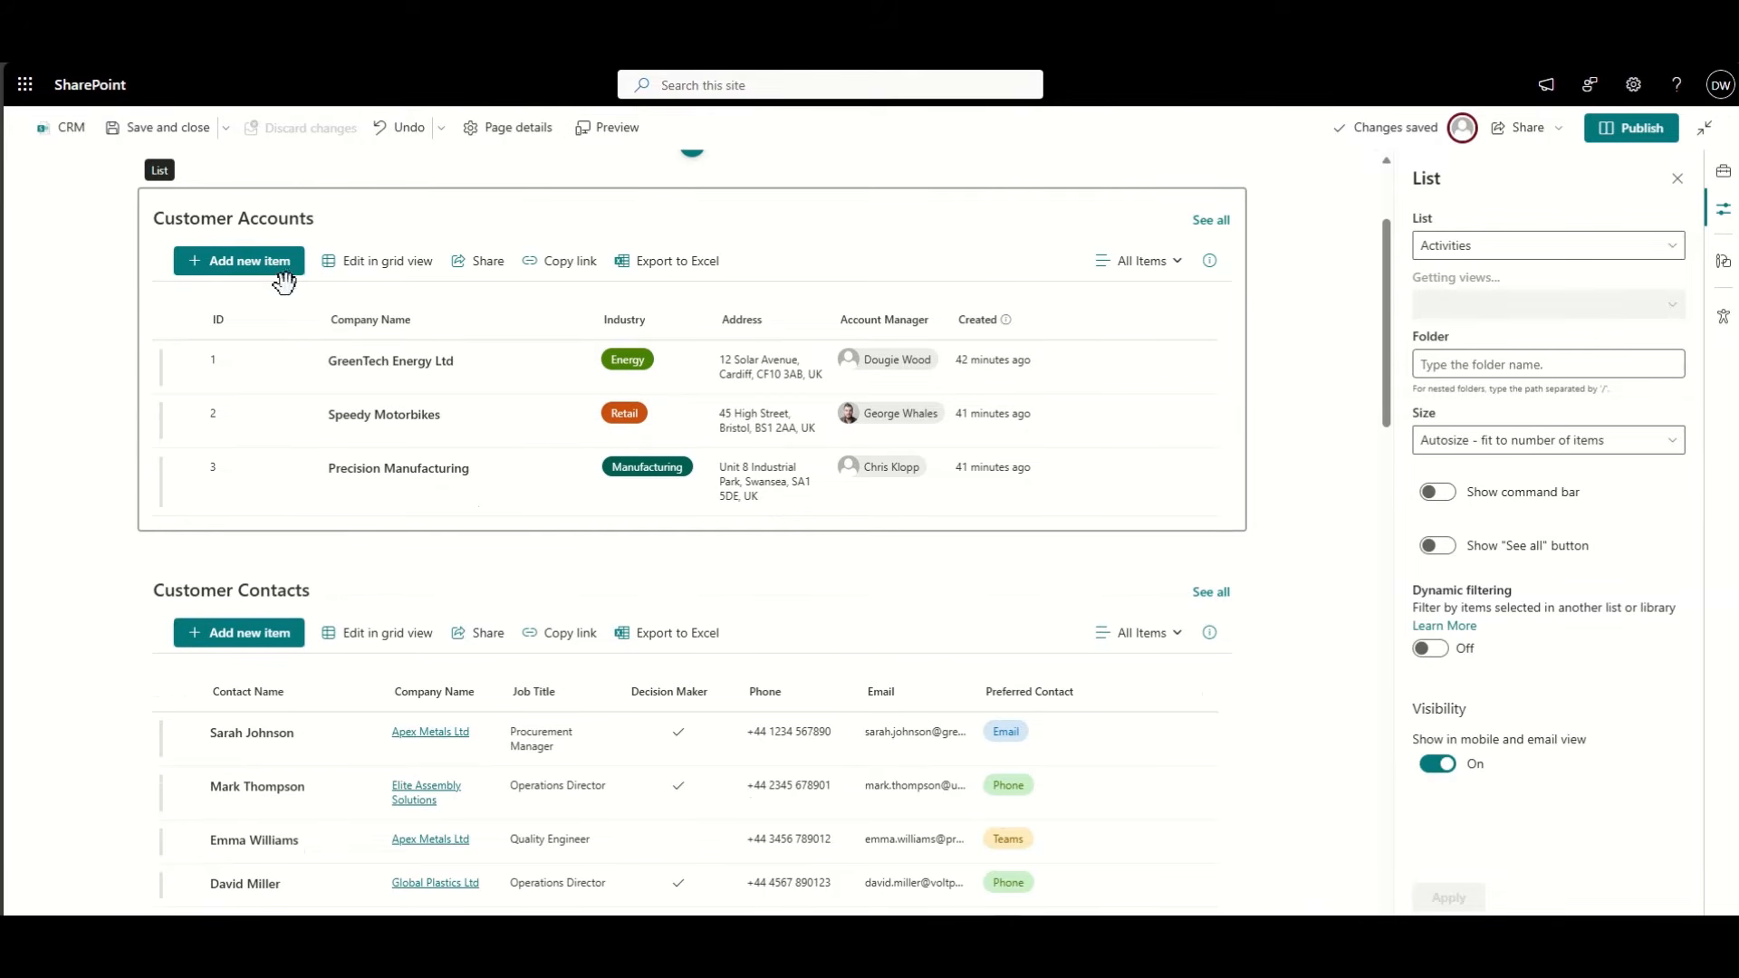
left_click(189, 363)
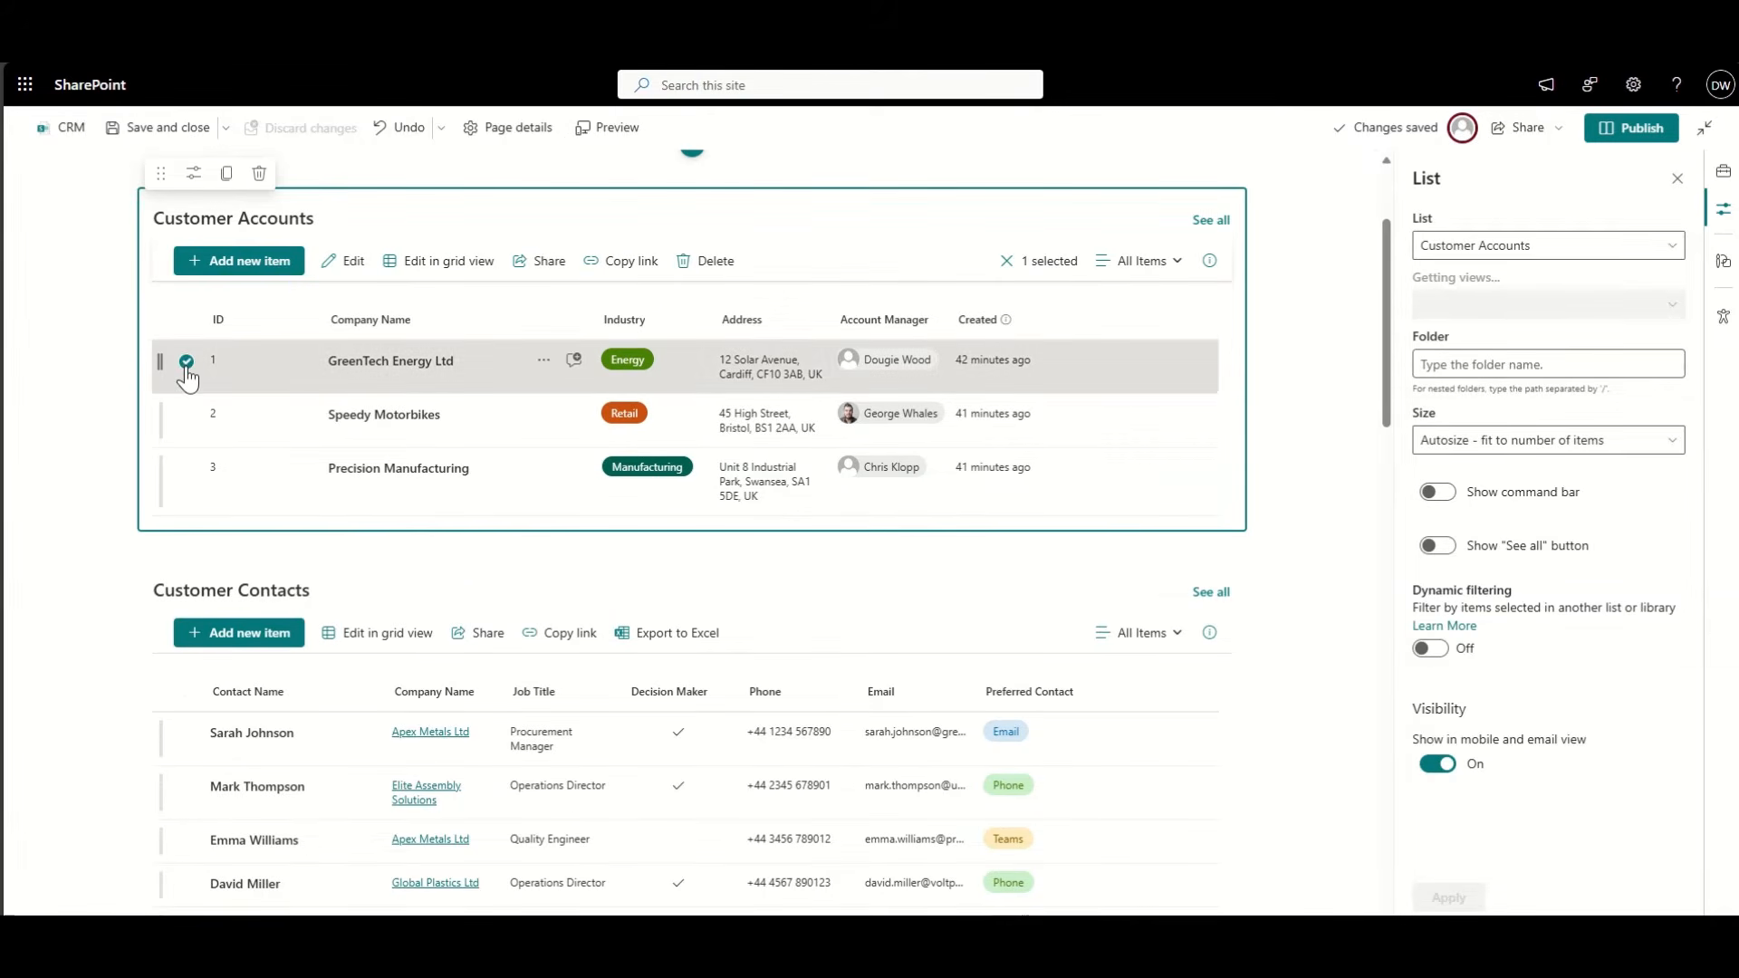
scroll(305, 385, "down", 3)
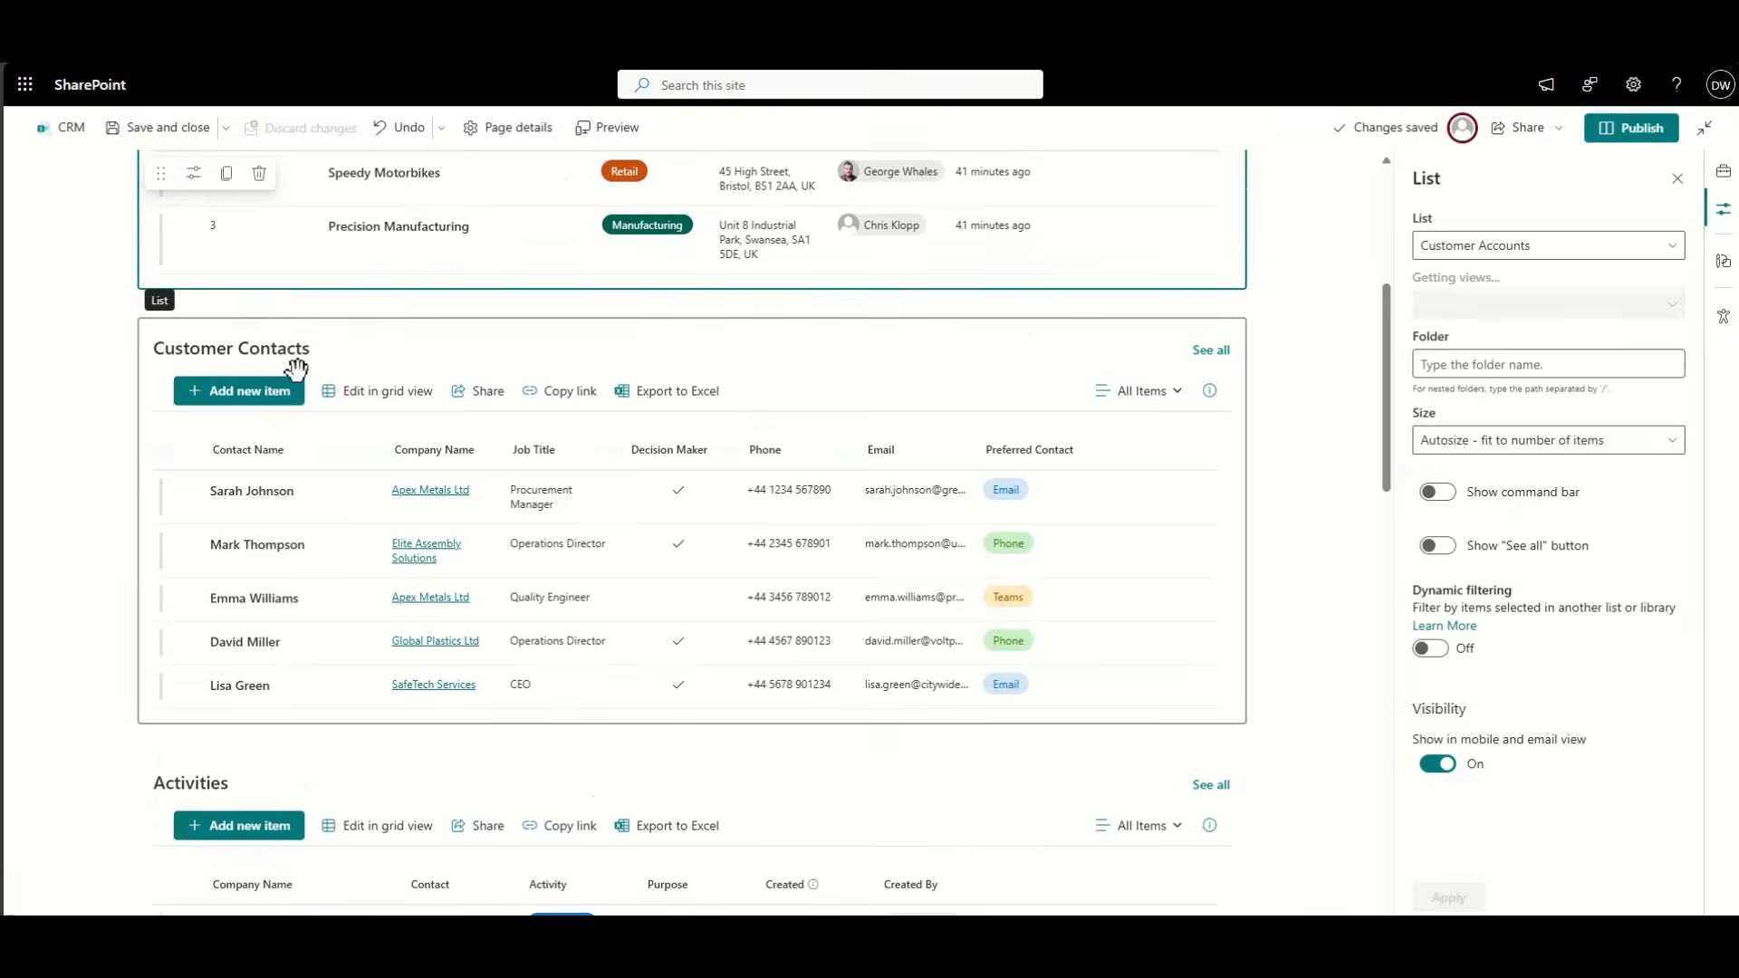
scroll(264, 597, "down", 15)
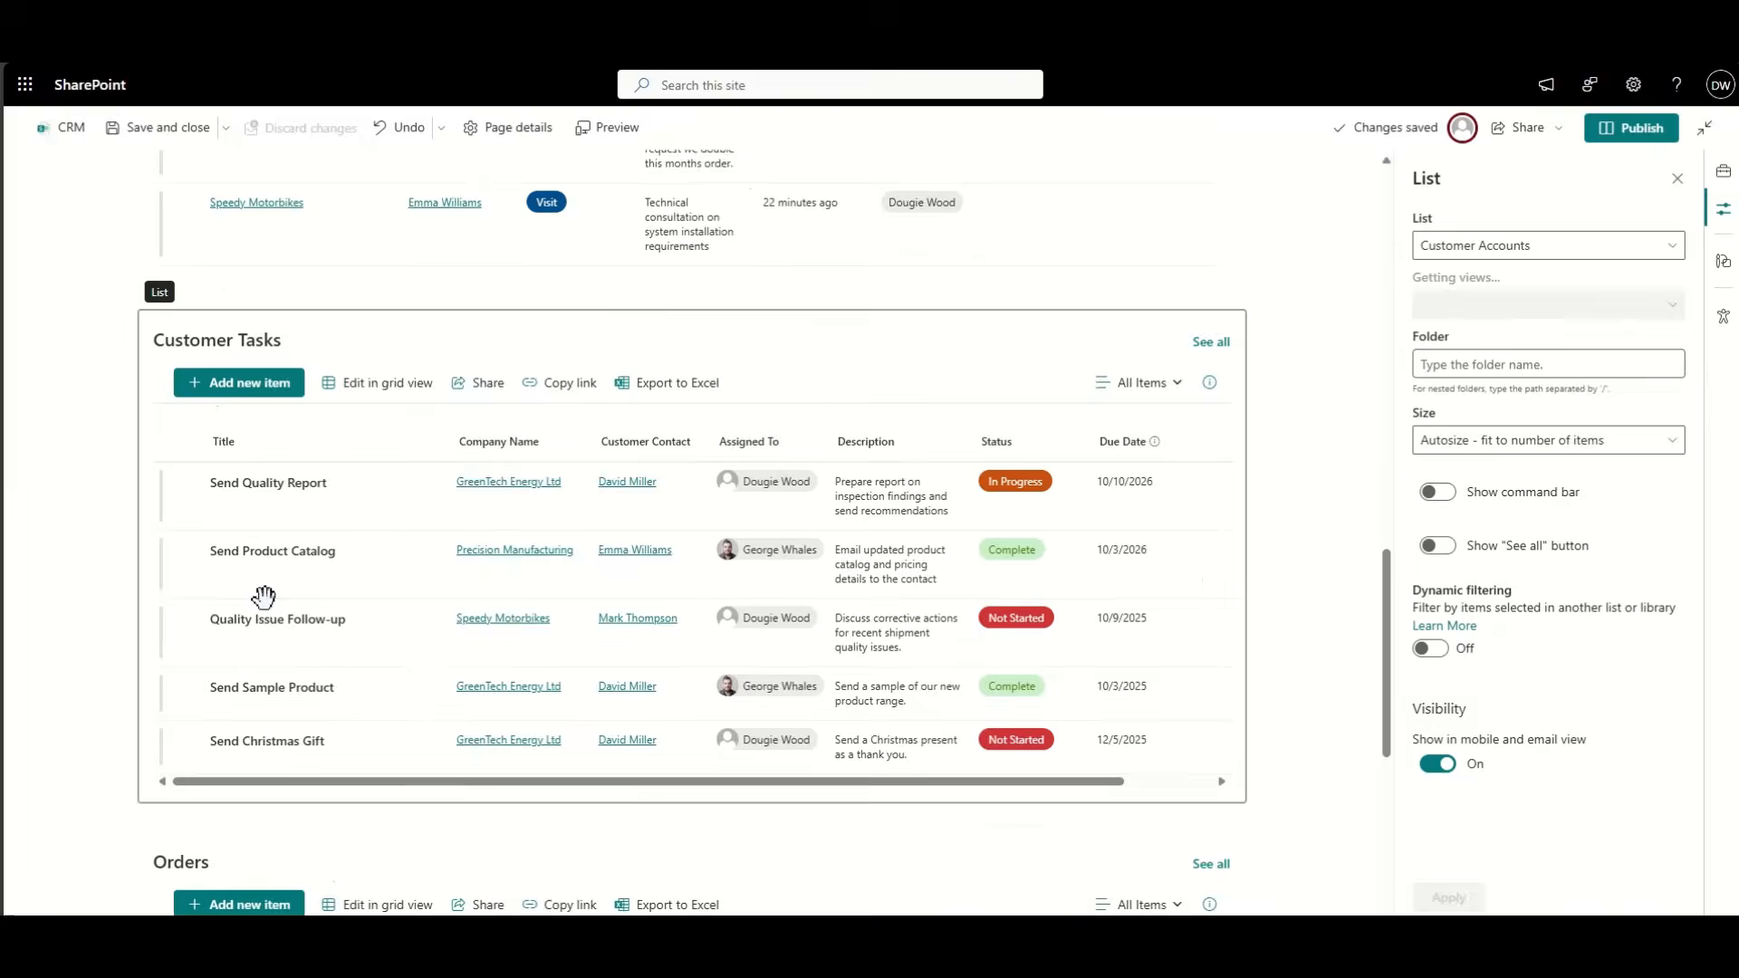
scroll(263, 596, "up", 18)
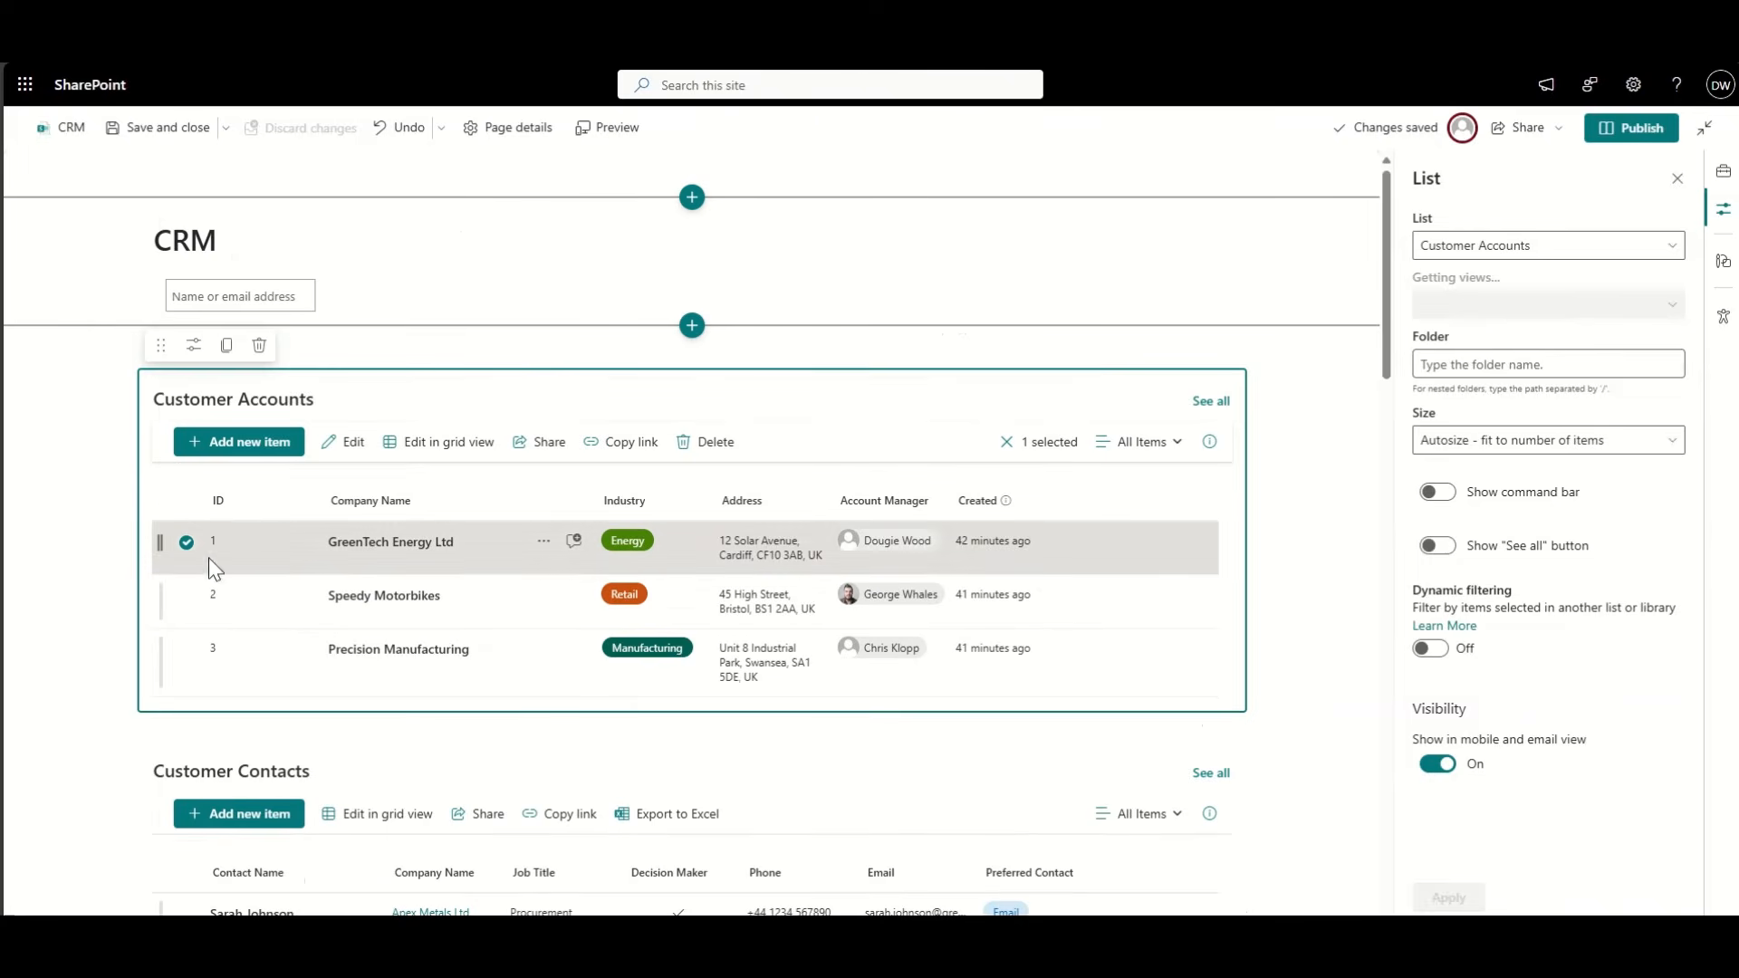
left_click(186, 547)
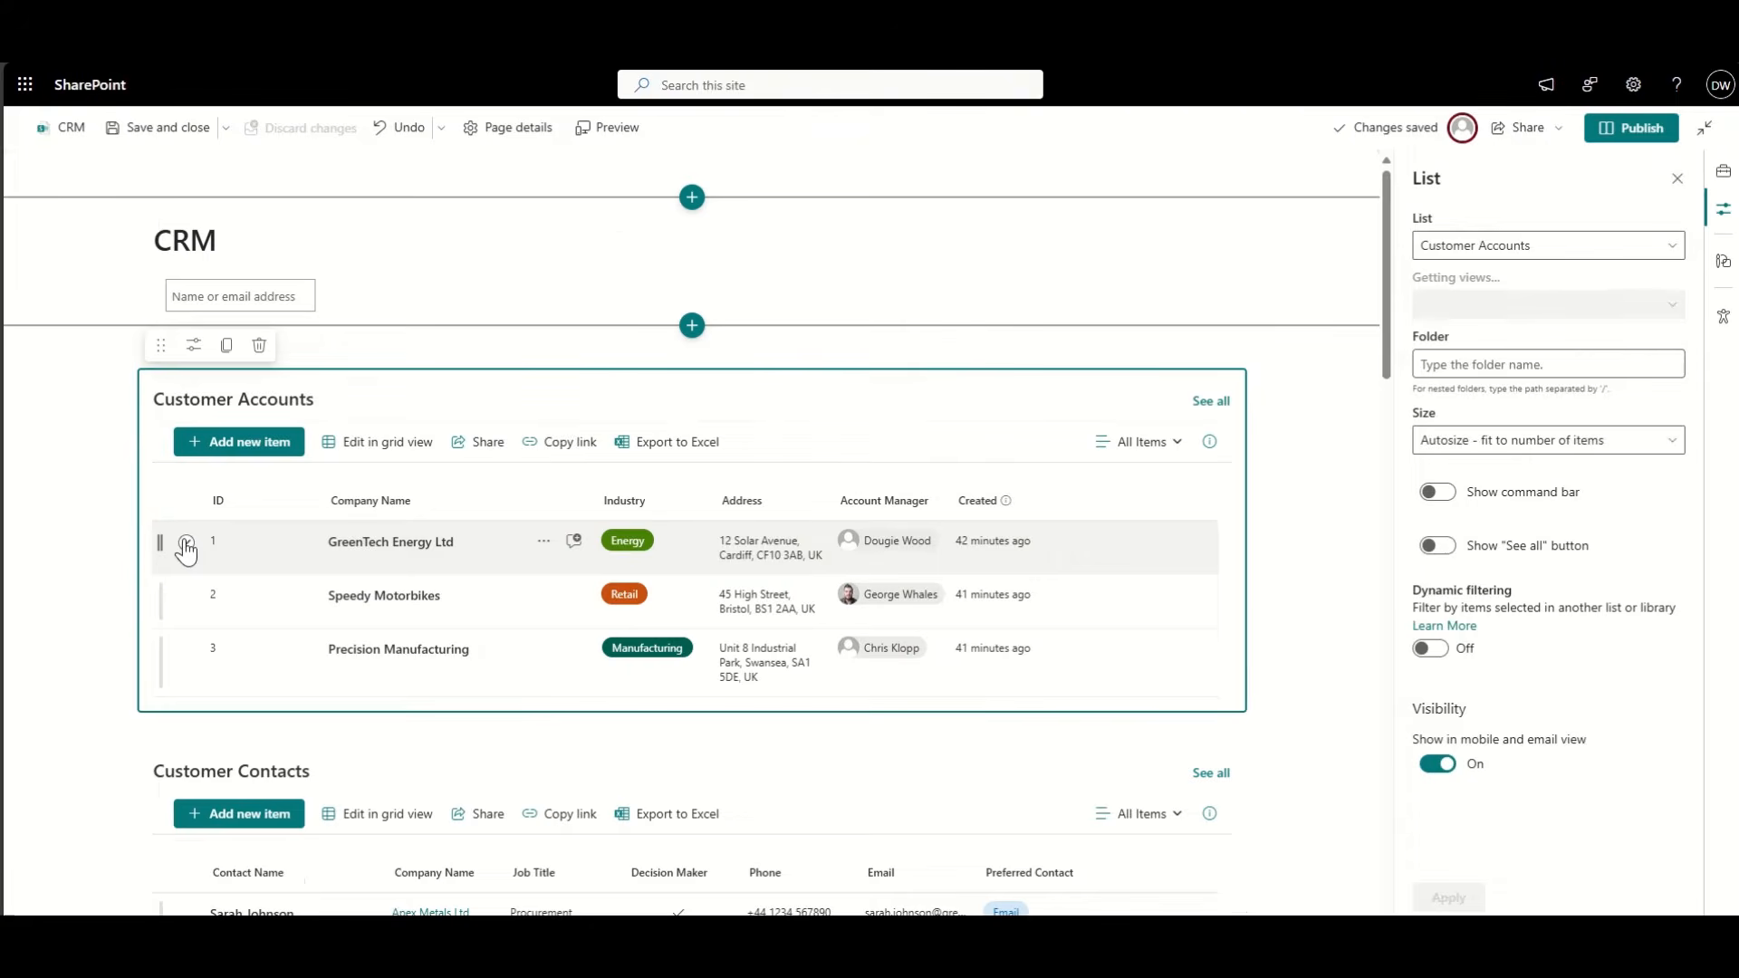
scroll(217, 563, "down", 2)
left_click(388, 533)
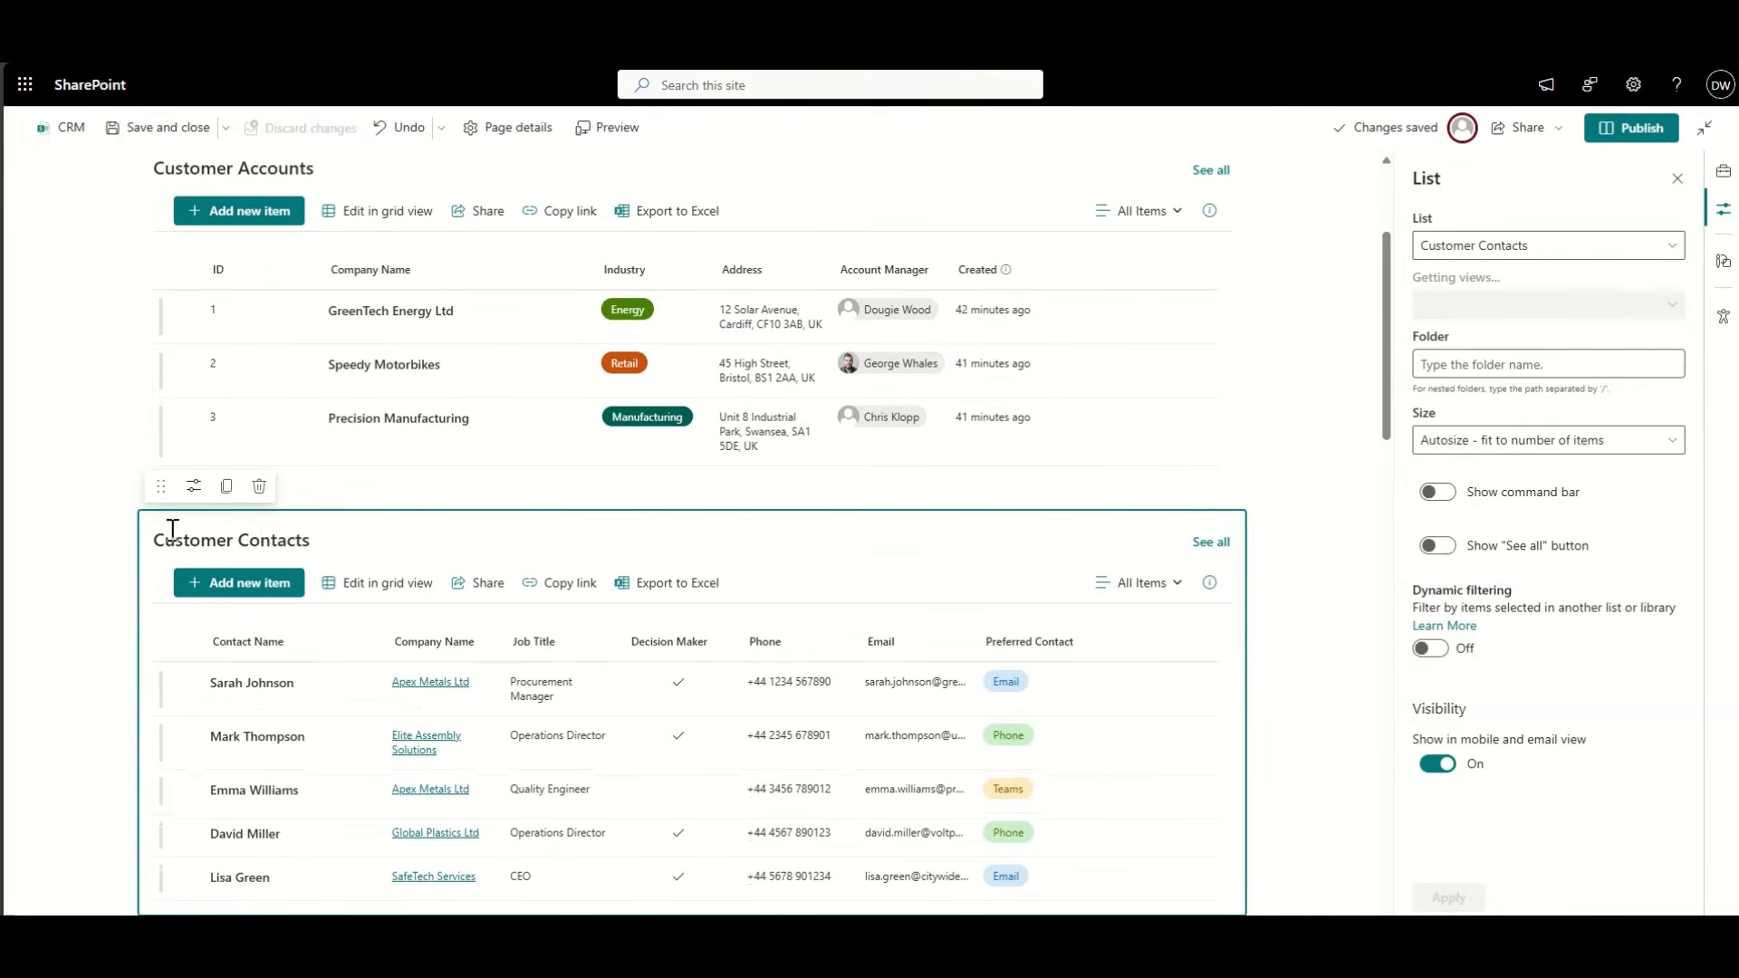
Step: Turn on dynamic filtering for Customer Contacts by Company Name, sourced from Customer Accounts' Company Name, and apply
left_click(1431, 649)
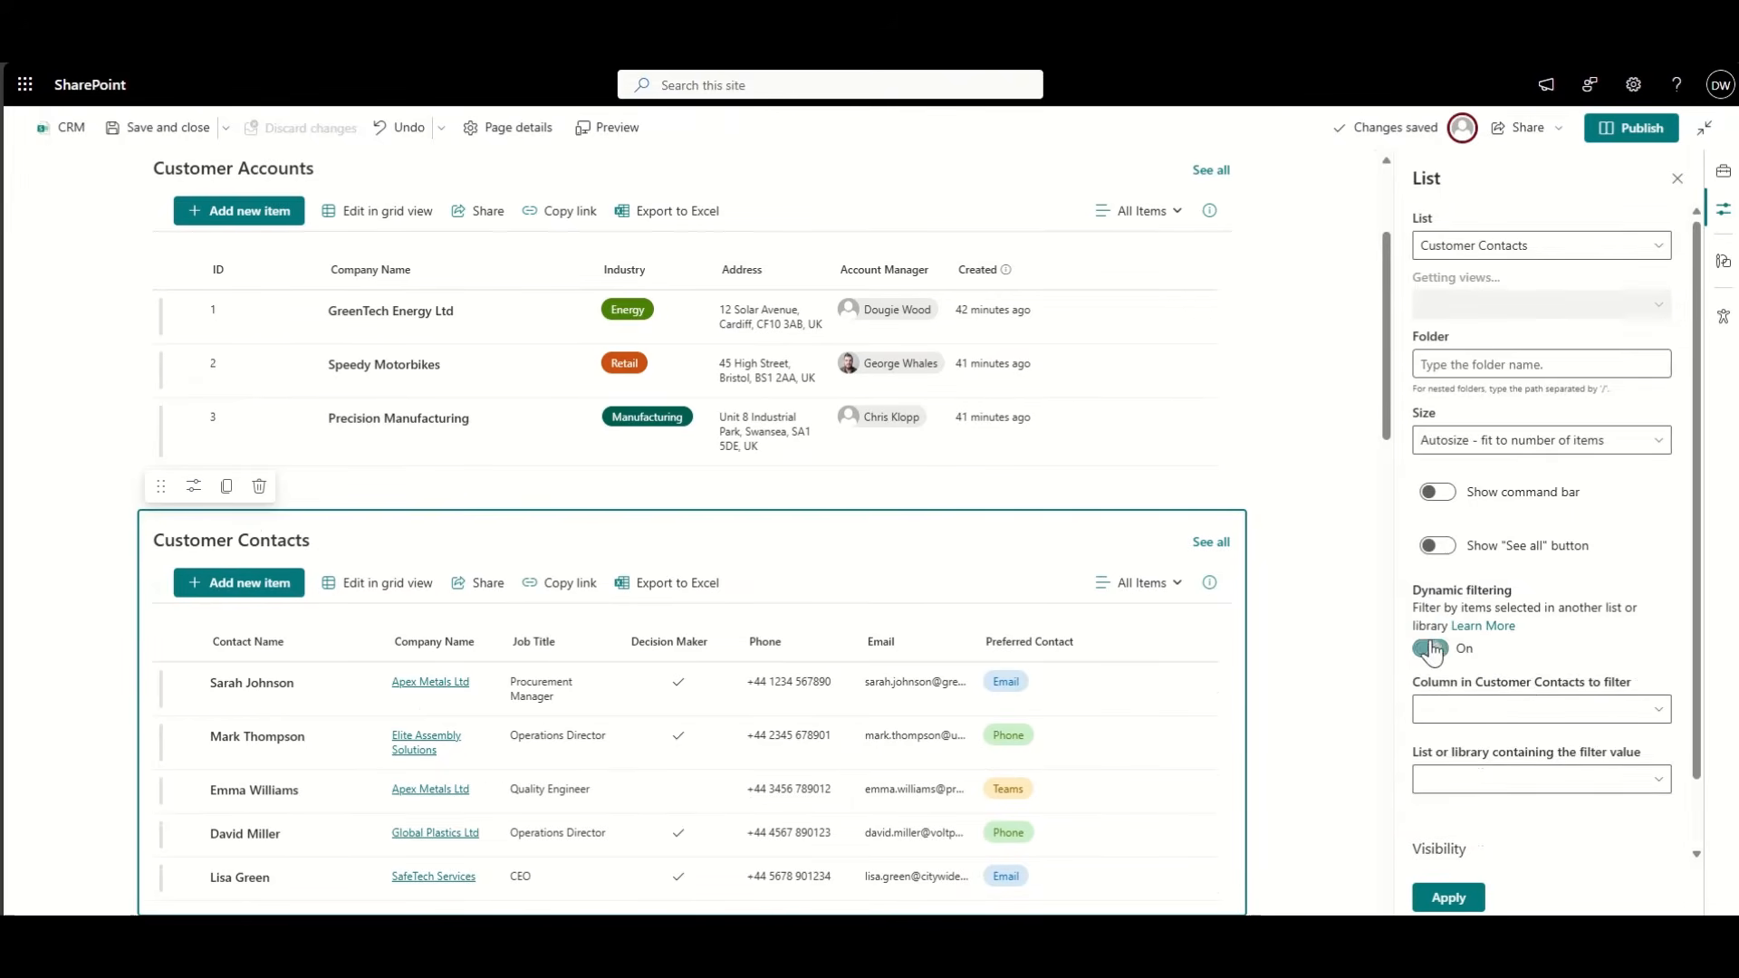
scroll(1549, 671, "down", 1)
left_click(1521, 634)
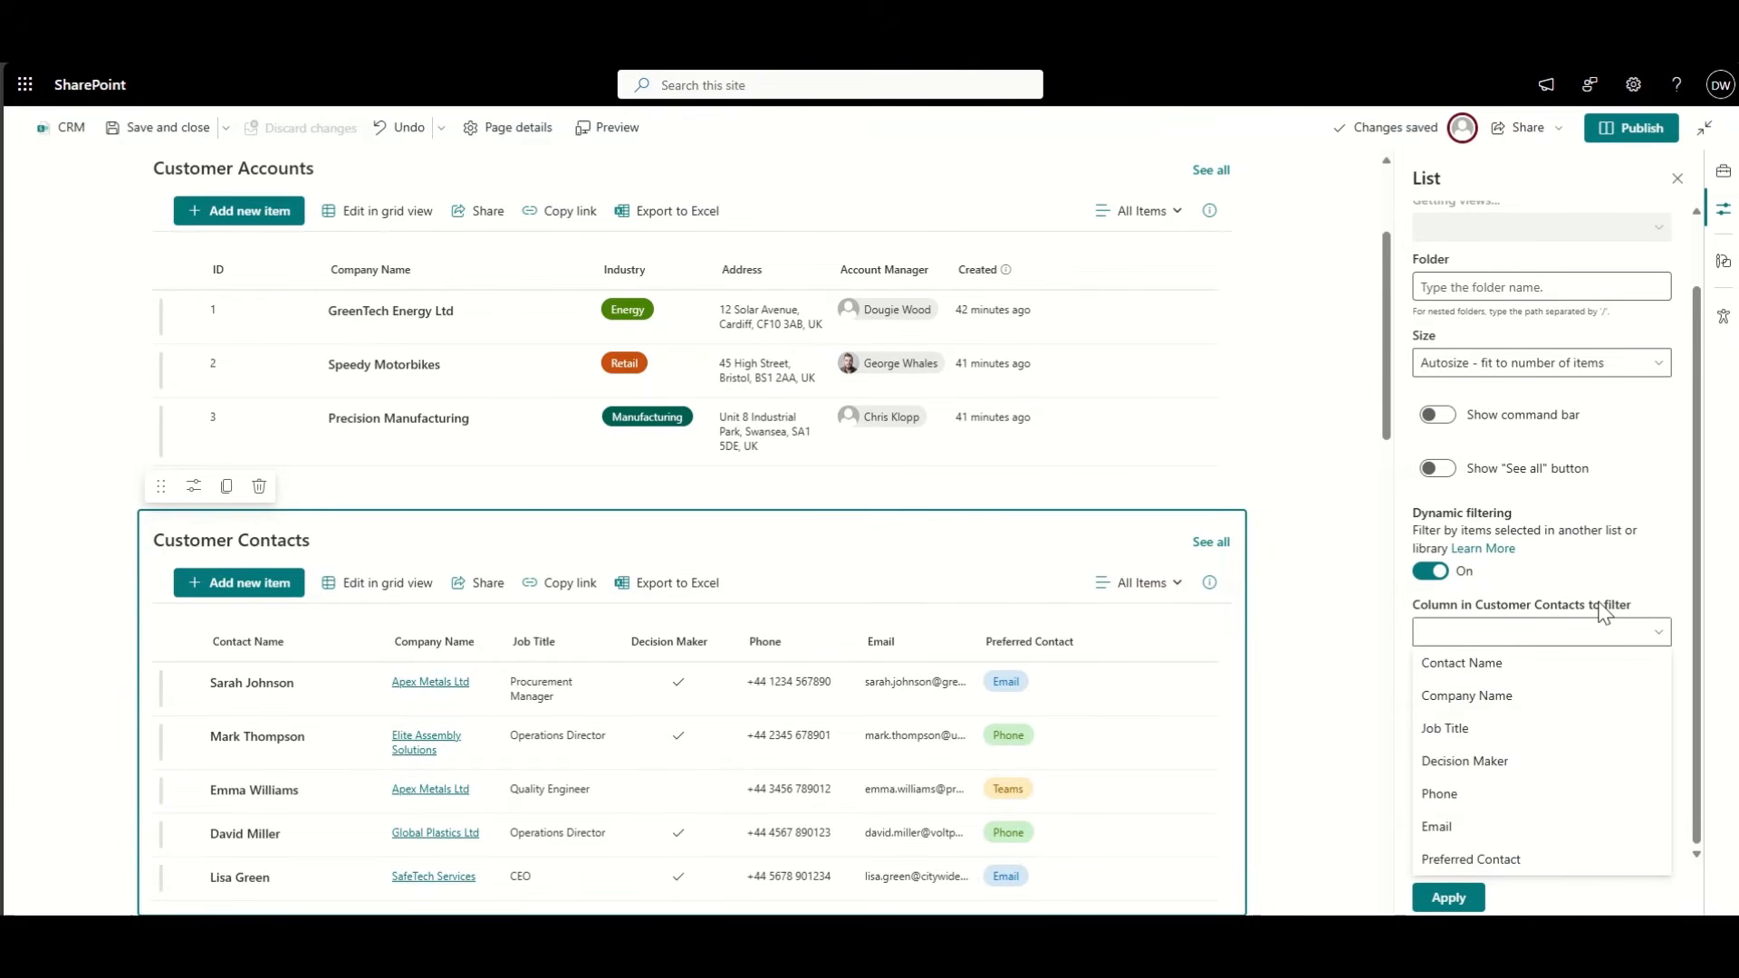
left_click(1522, 696)
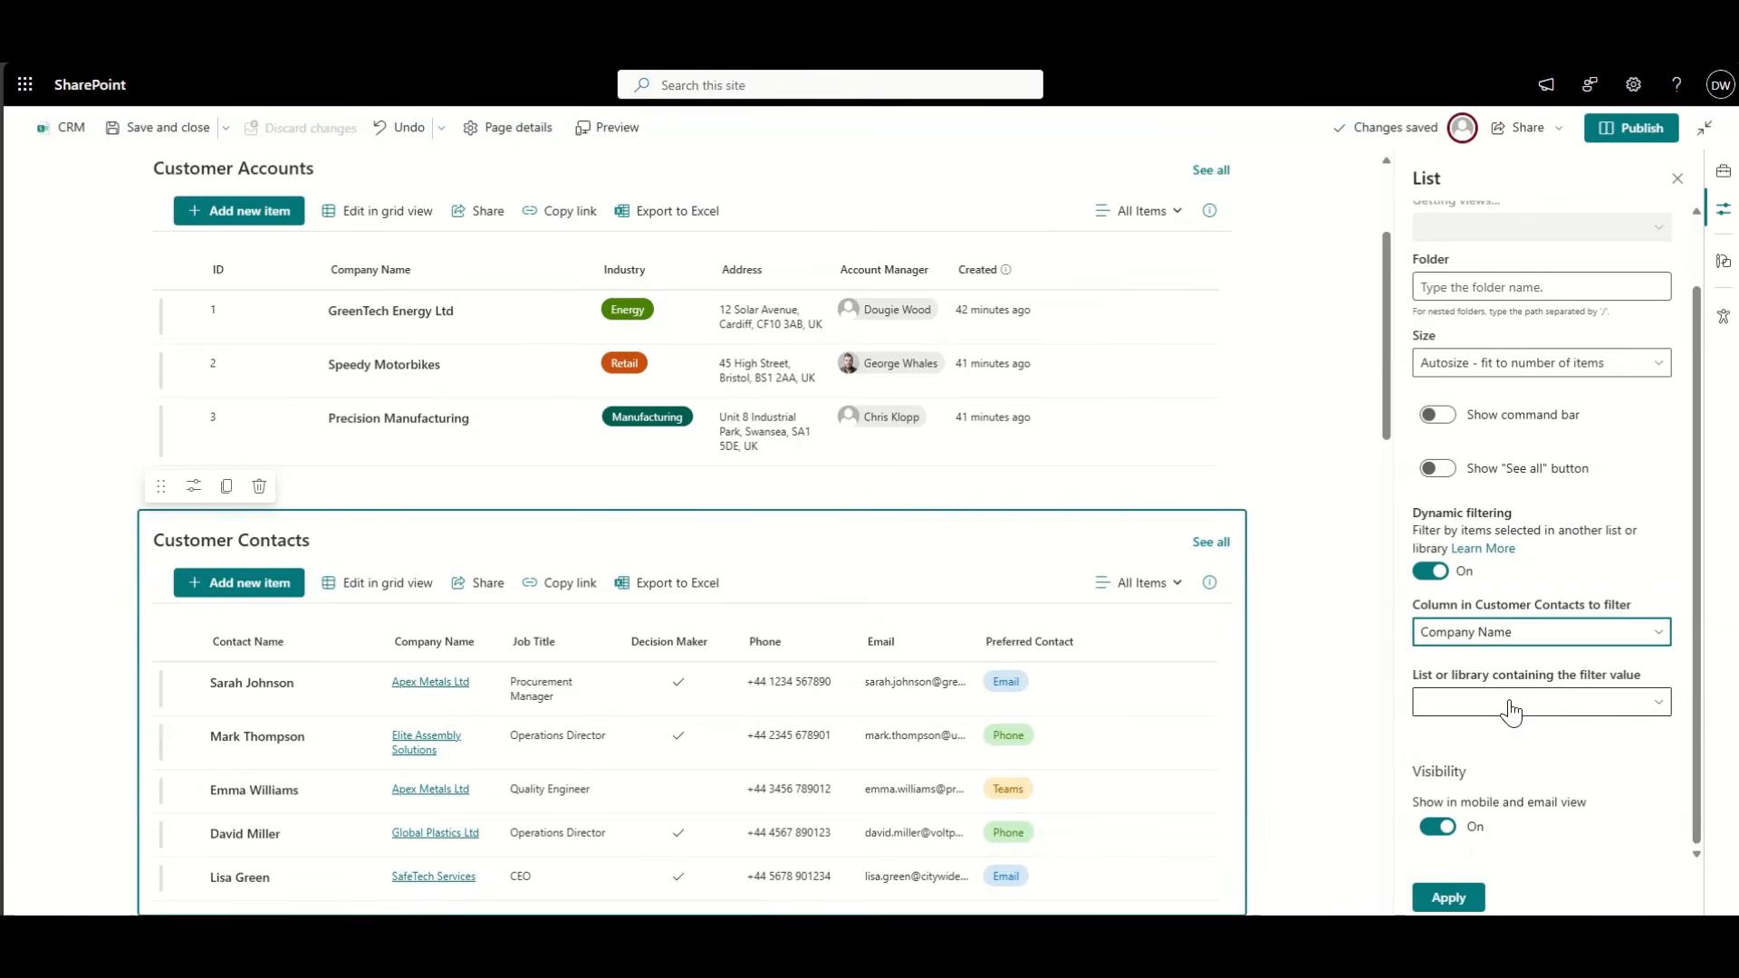
left_click(1492, 711)
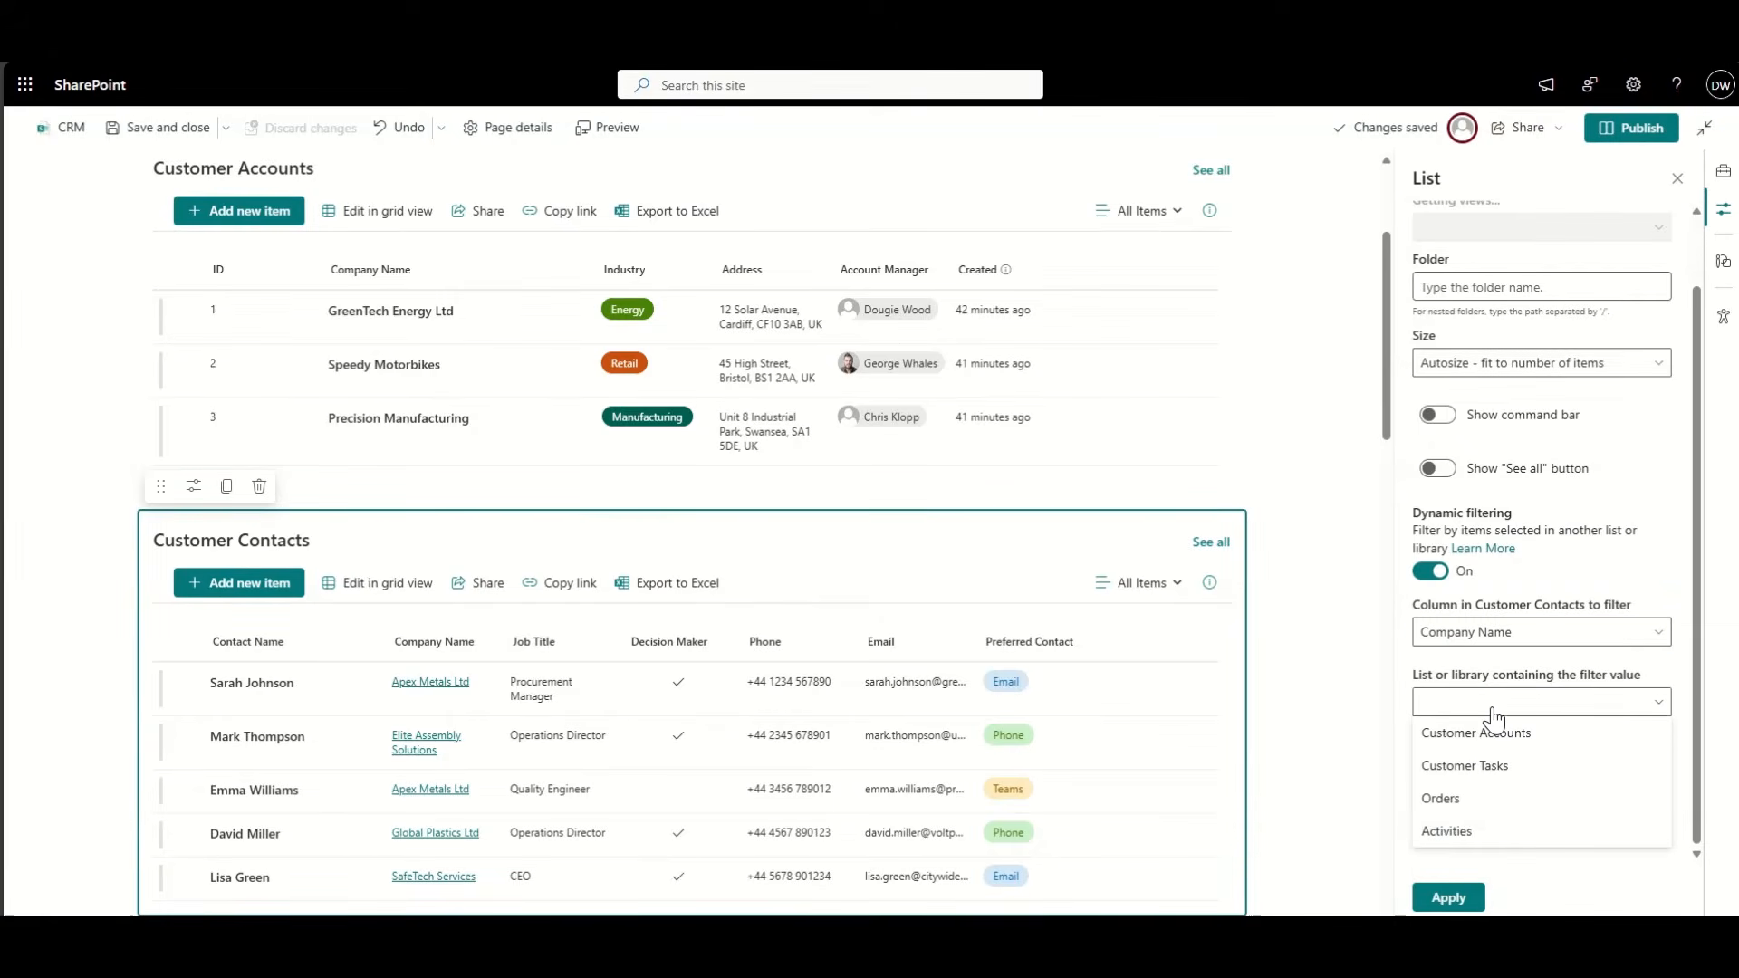
left_click(1525, 735)
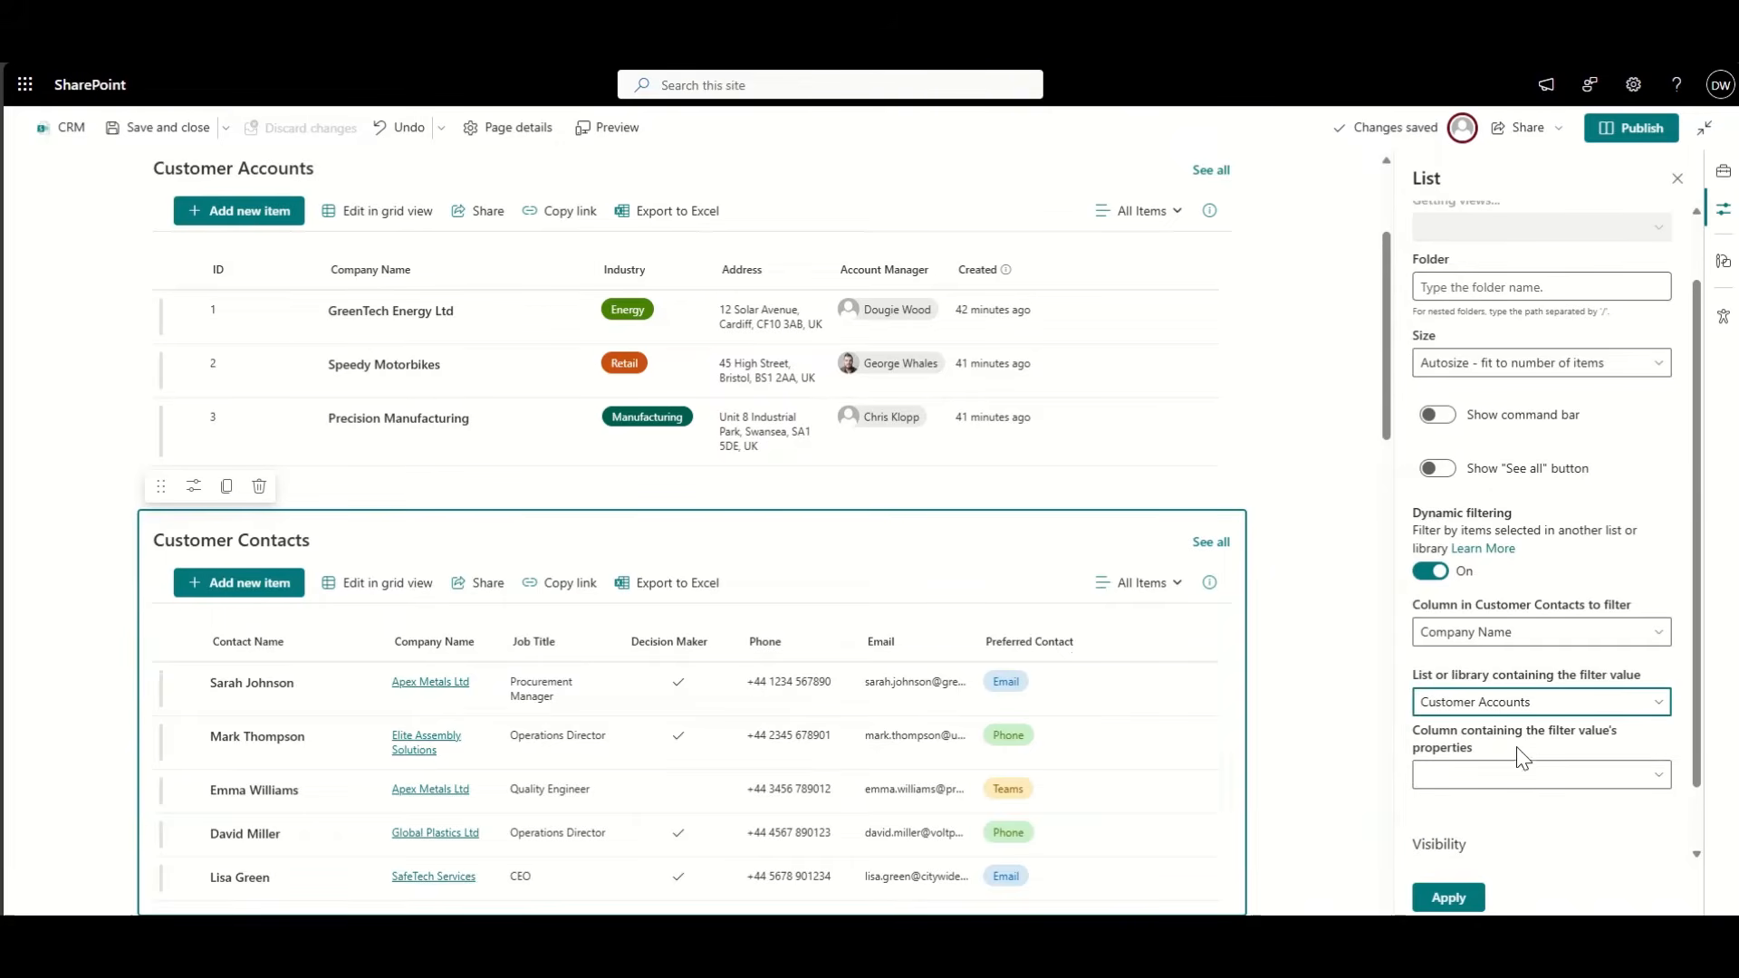
left_click(1490, 784)
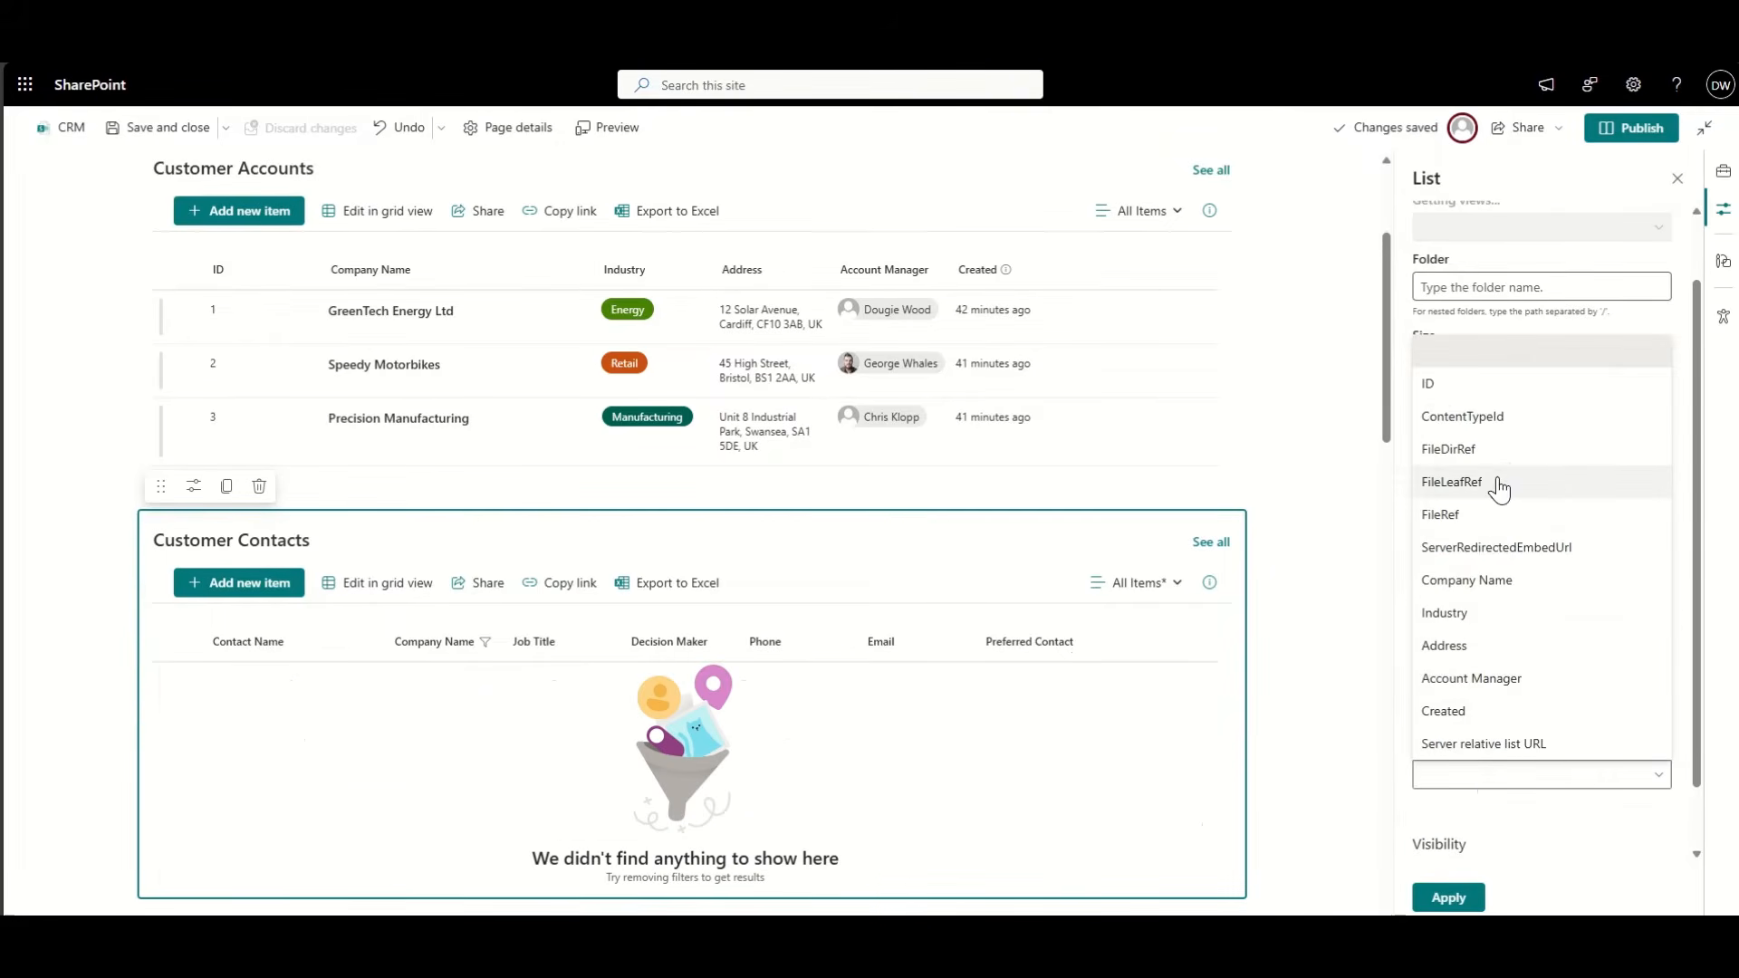
left_click(1504, 580)
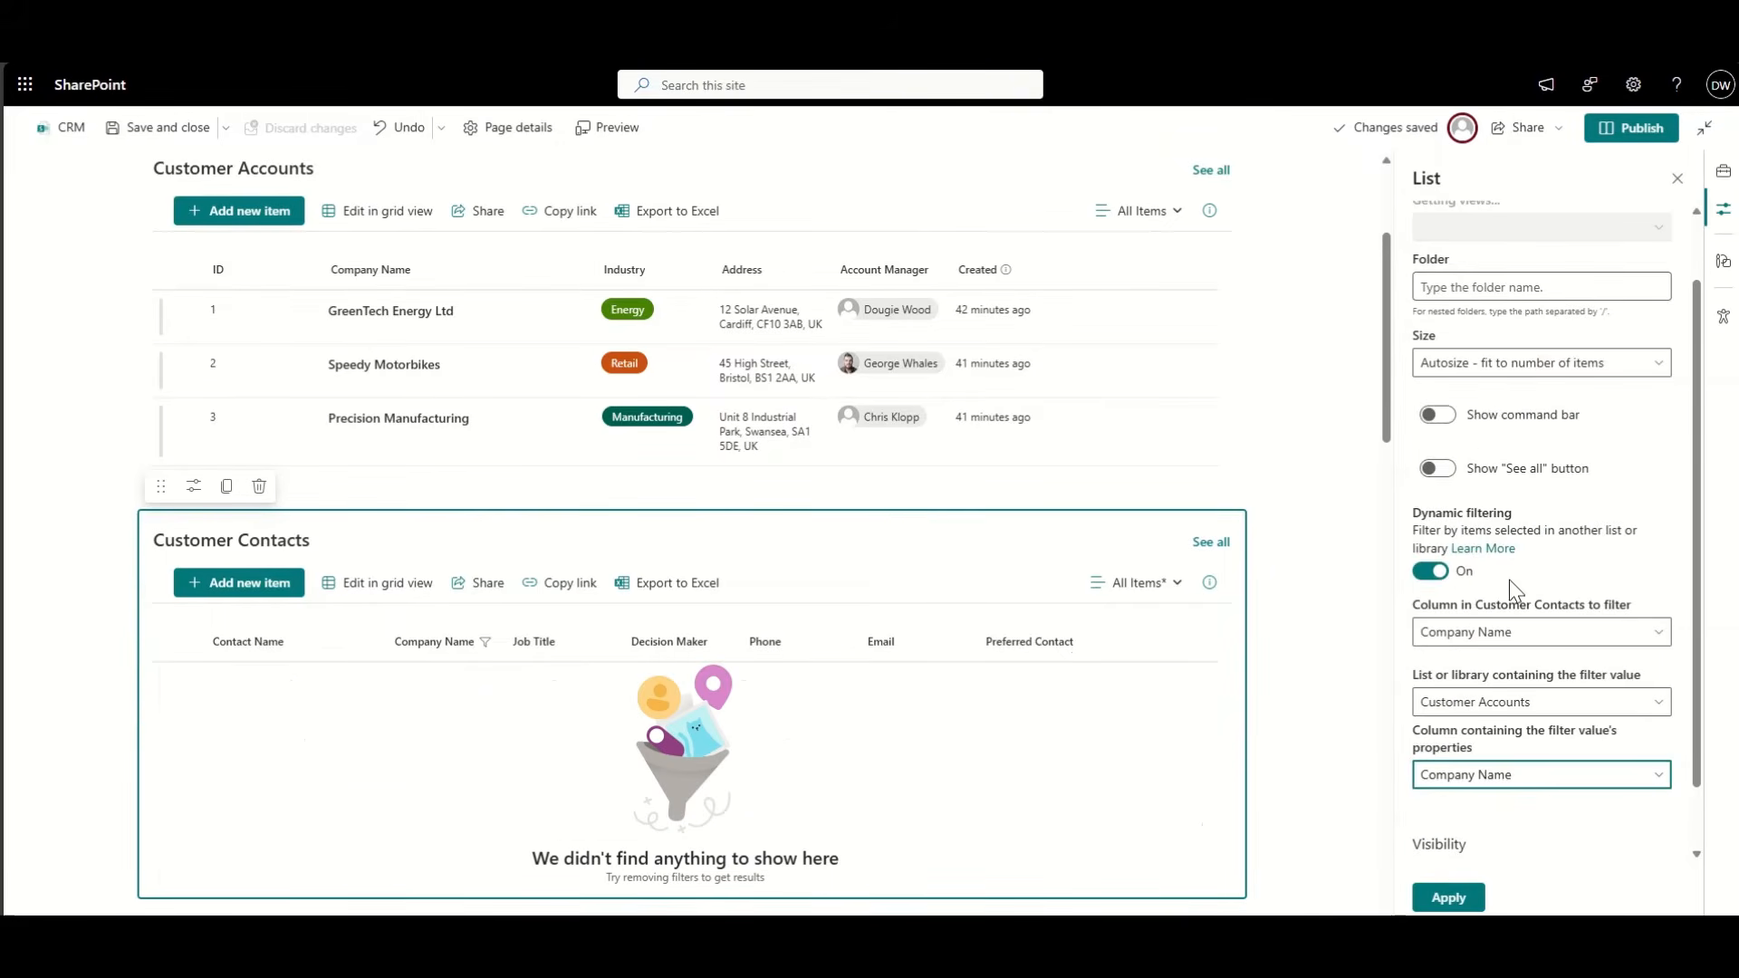
left_click(1449, 897)
scroll(280, 262, "up", 1)
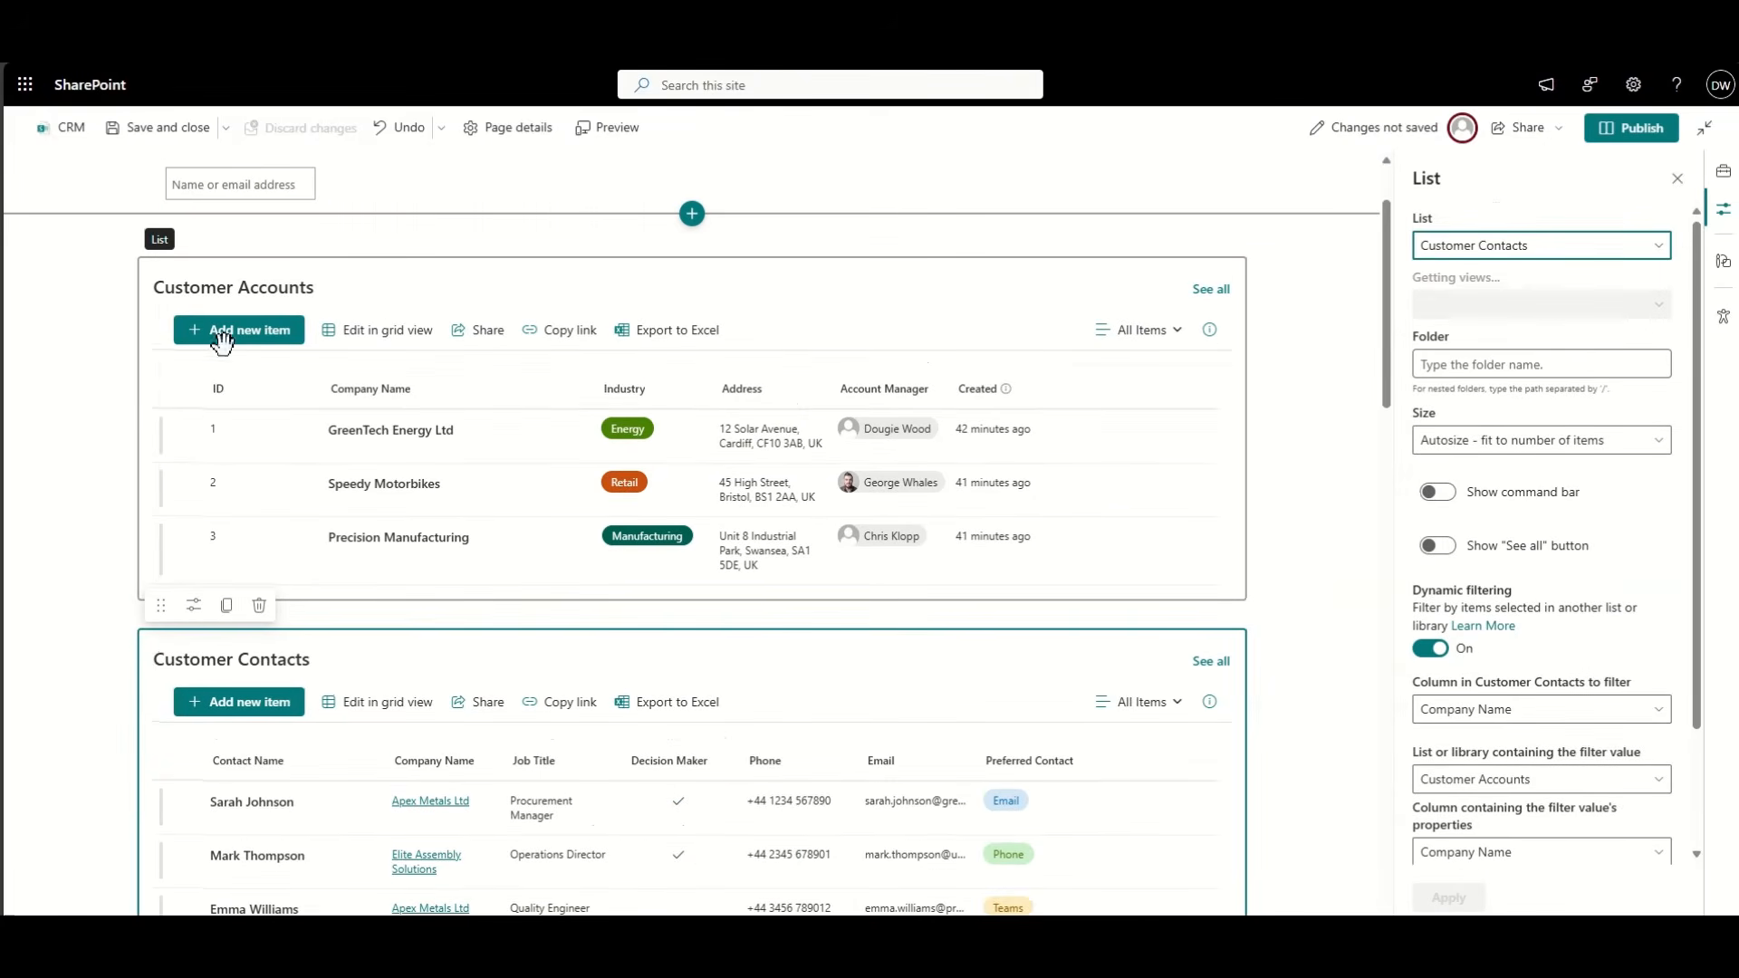
Step: Test the filter by selecting and then clearing GreenTech Energy Ltd in Customer Accounts
left_click(193, 431)
left_click(187, 431)
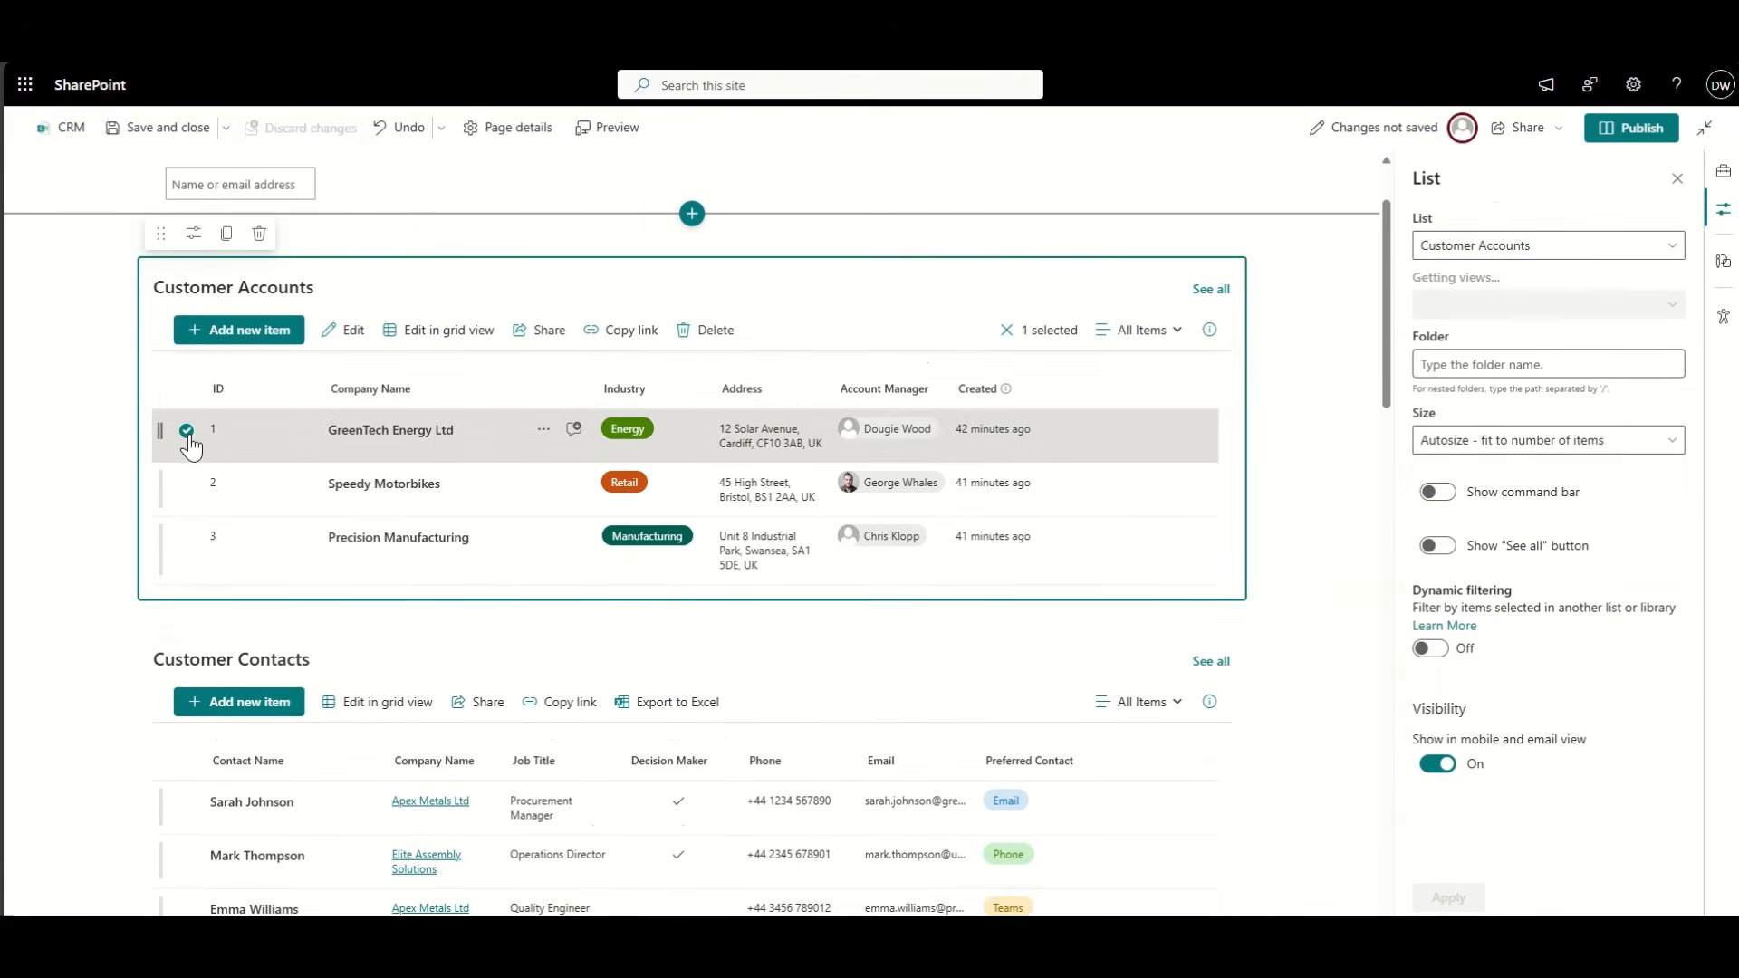
scroll(115, 721, "down", 1)
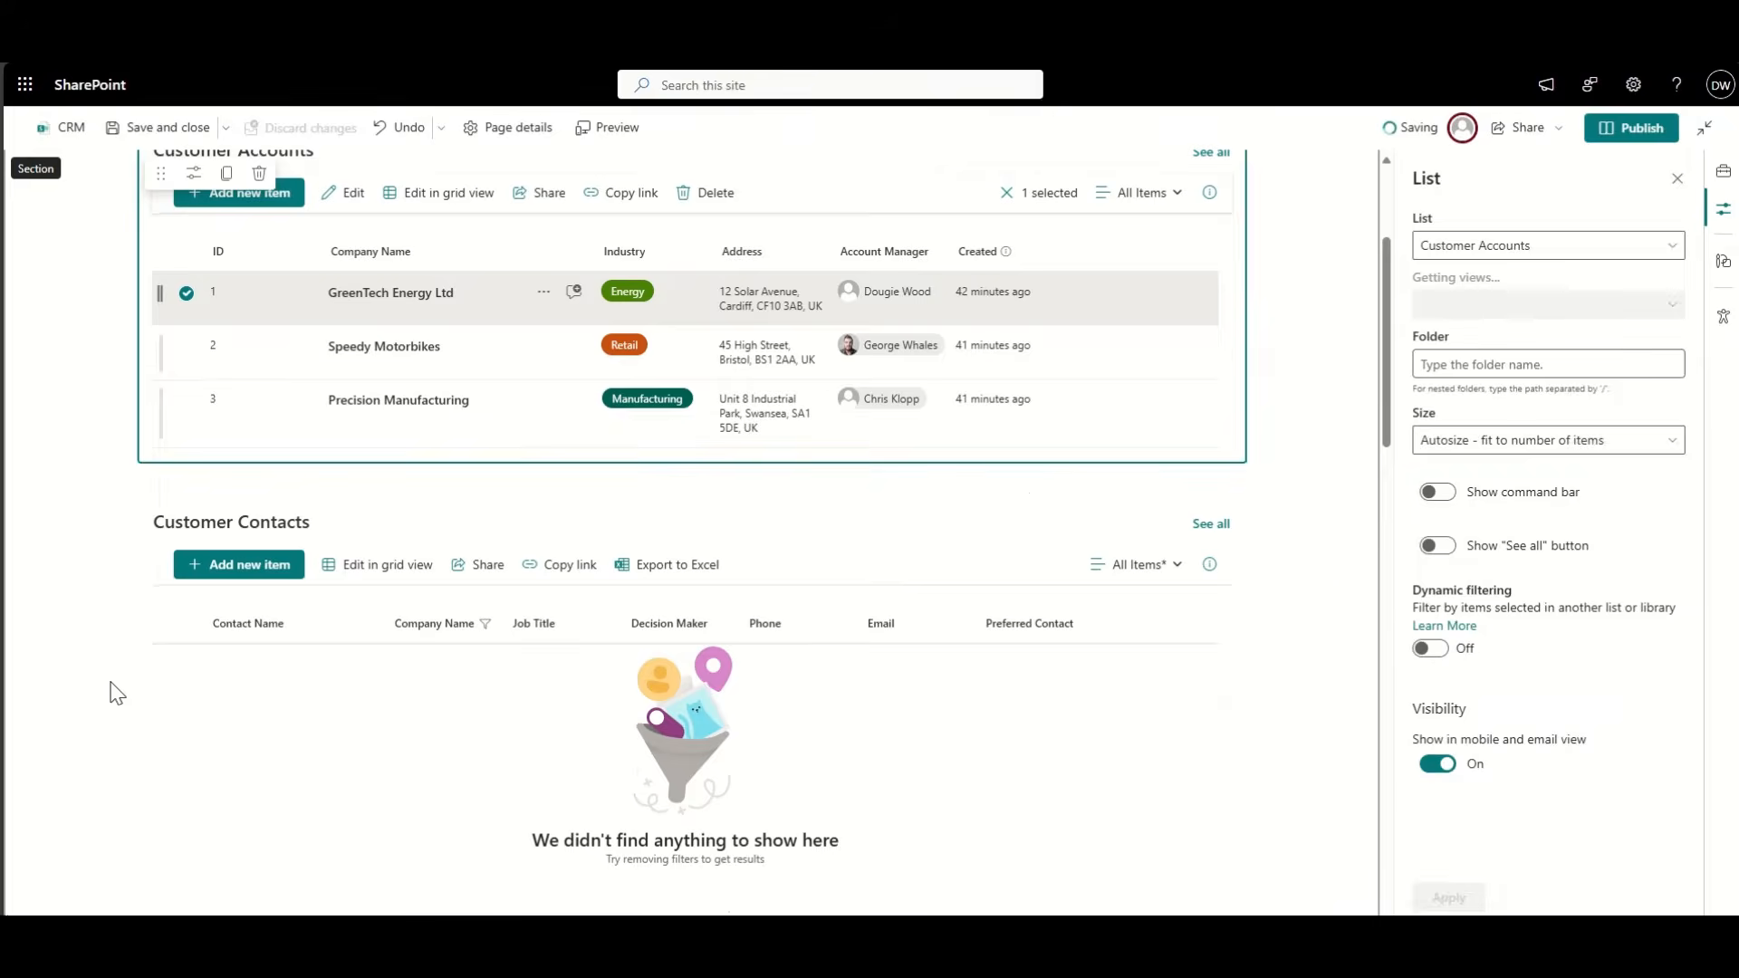
scroll(116, 693, "down", 2)
scroll(116, 693, "up", 3)
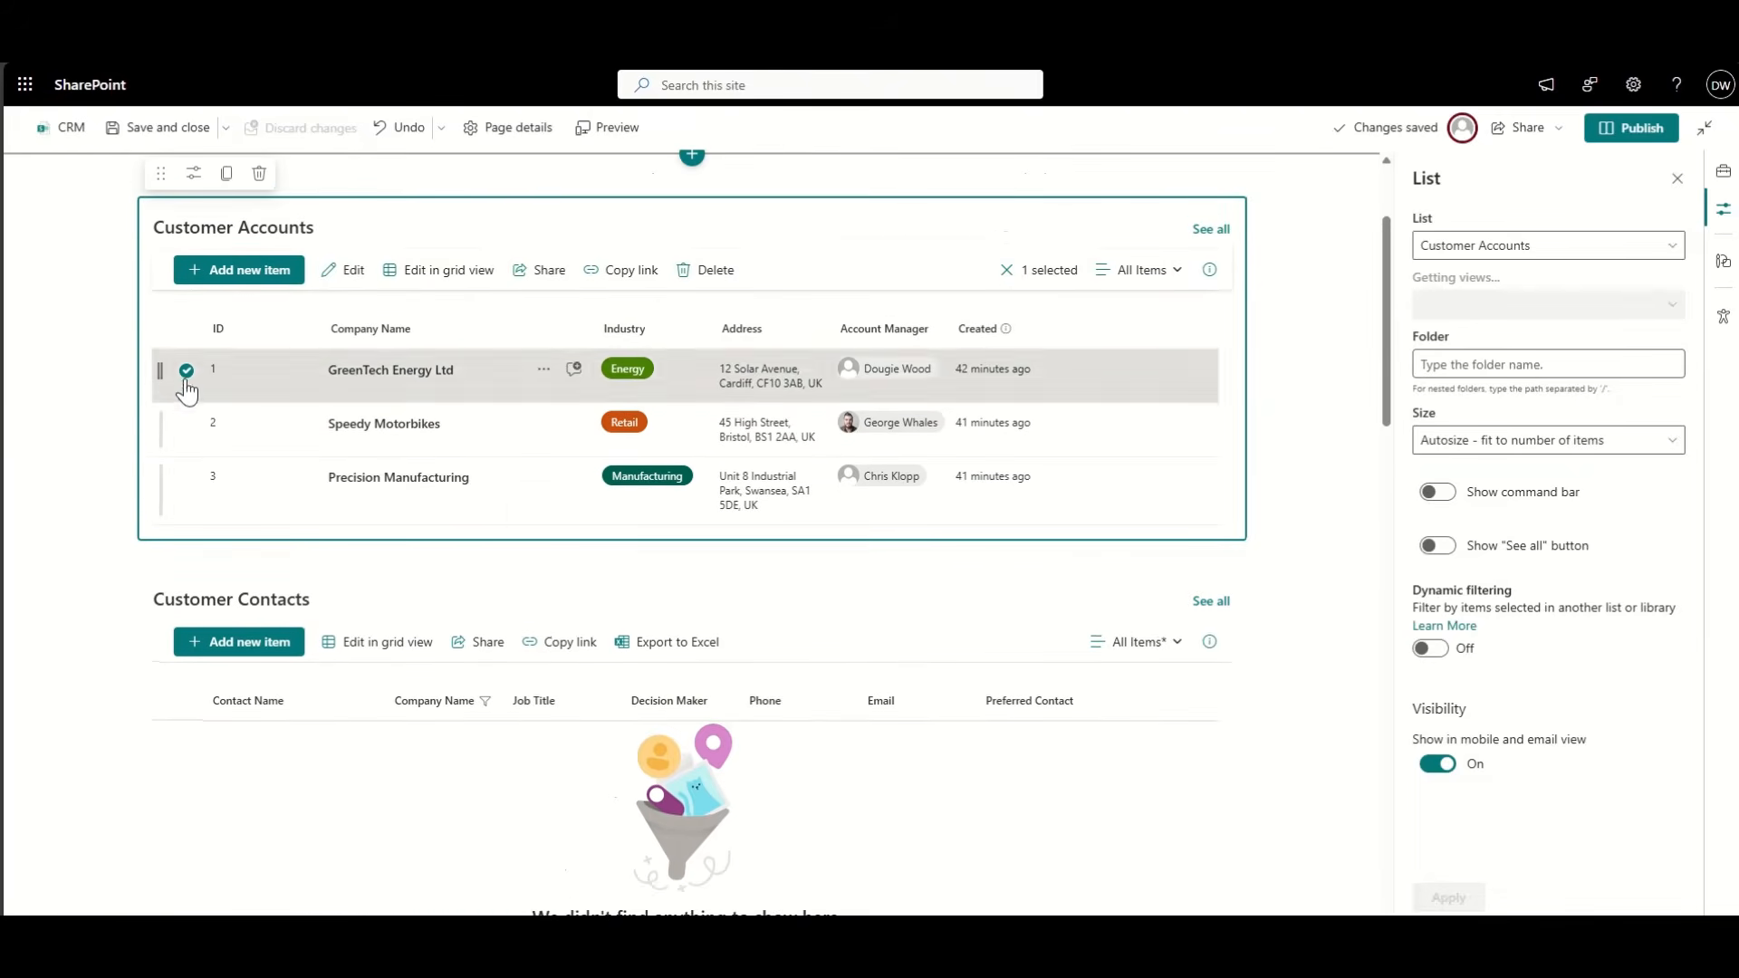
left_click(187, 371)
Step: Review the lists on the page and publish the CRM page
scroll(99, 693, "down", 1)
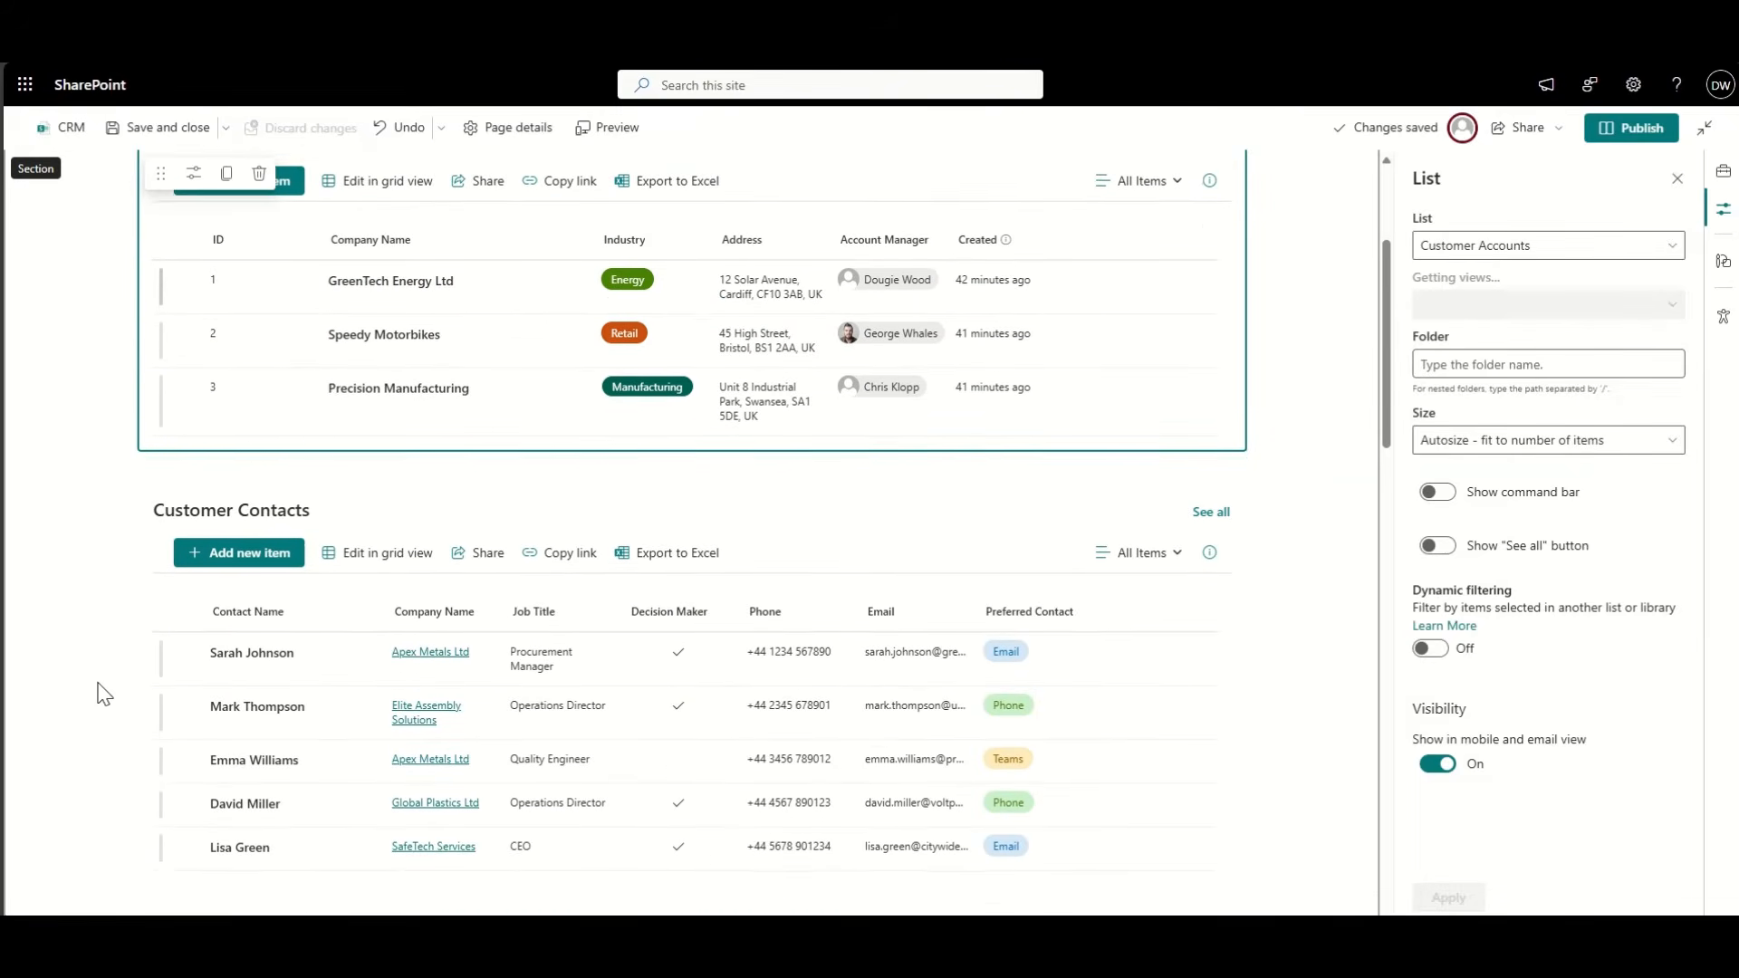
scroll(104, 694, "down", 1)
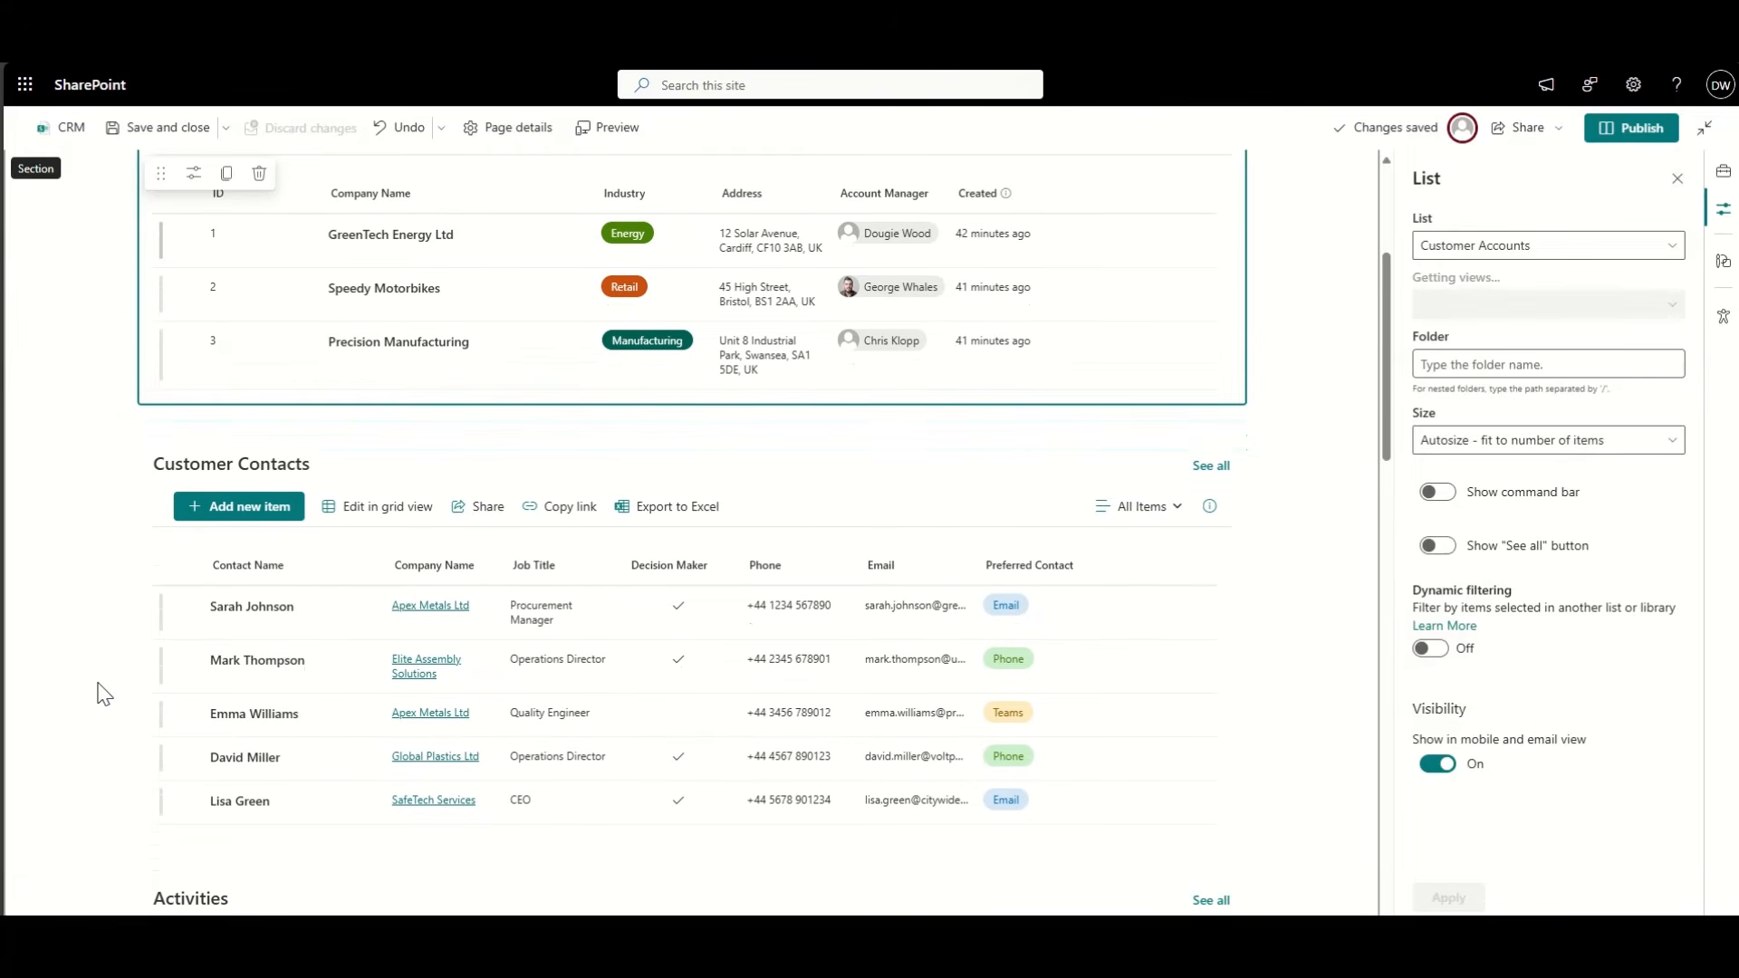
scroll(104, 694, "up", 1)
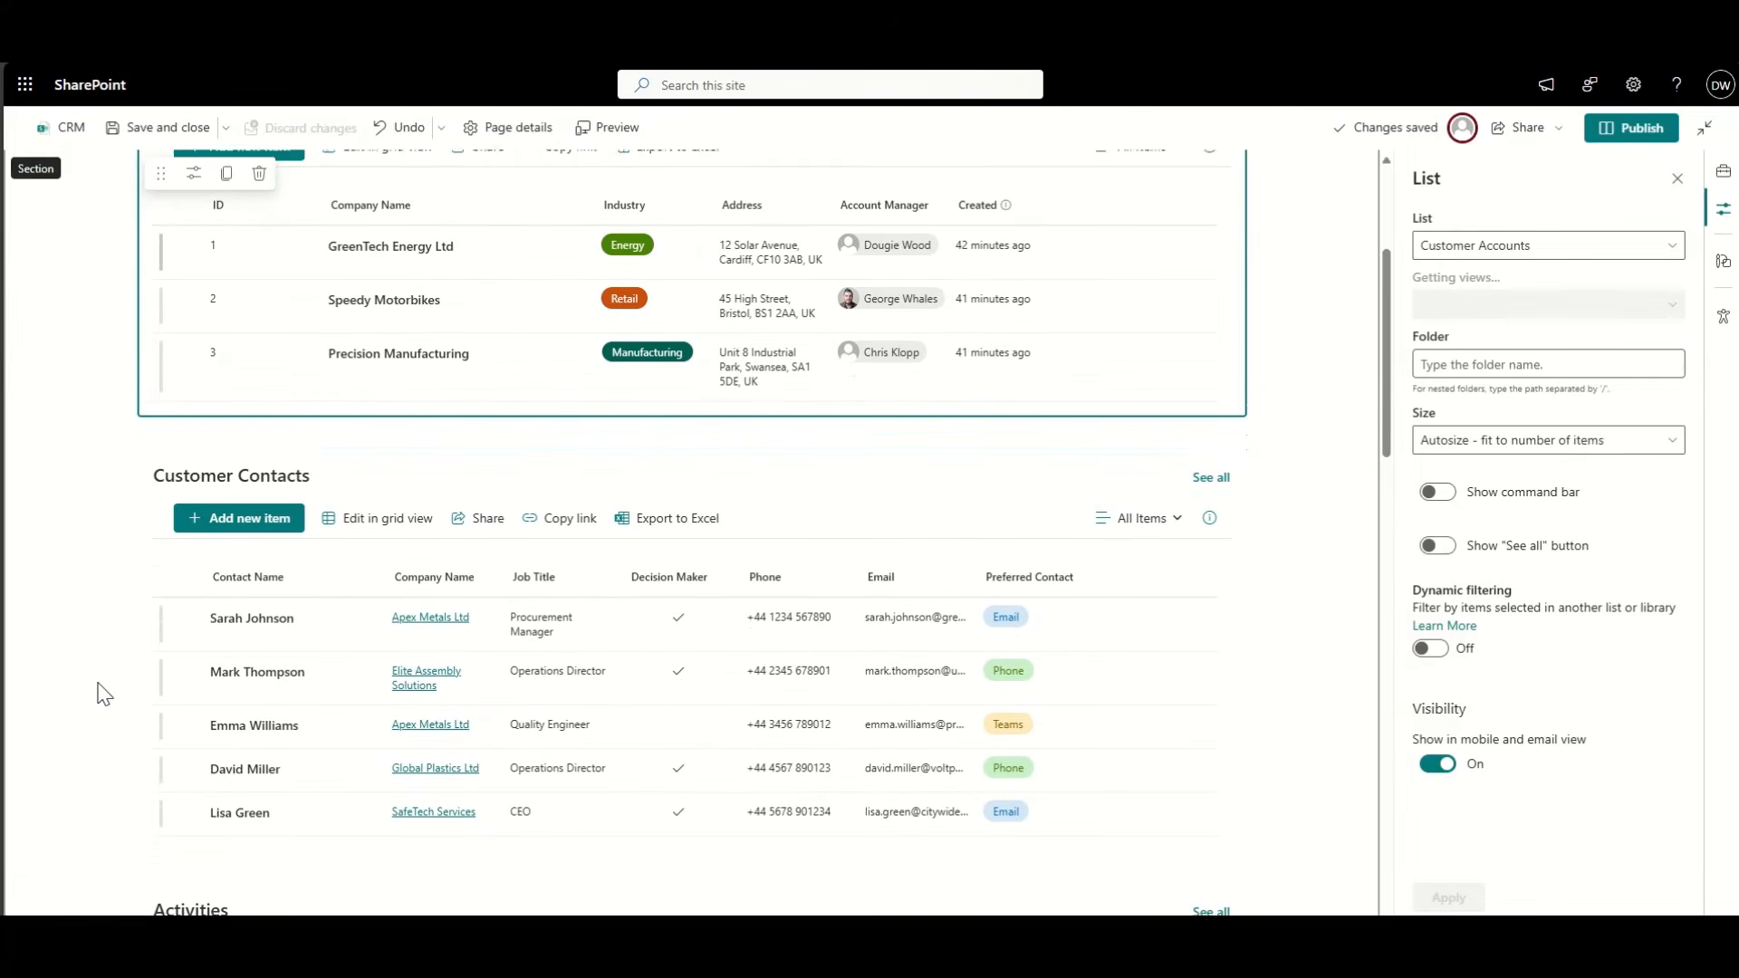
scroll(105, 694, "up", 2)
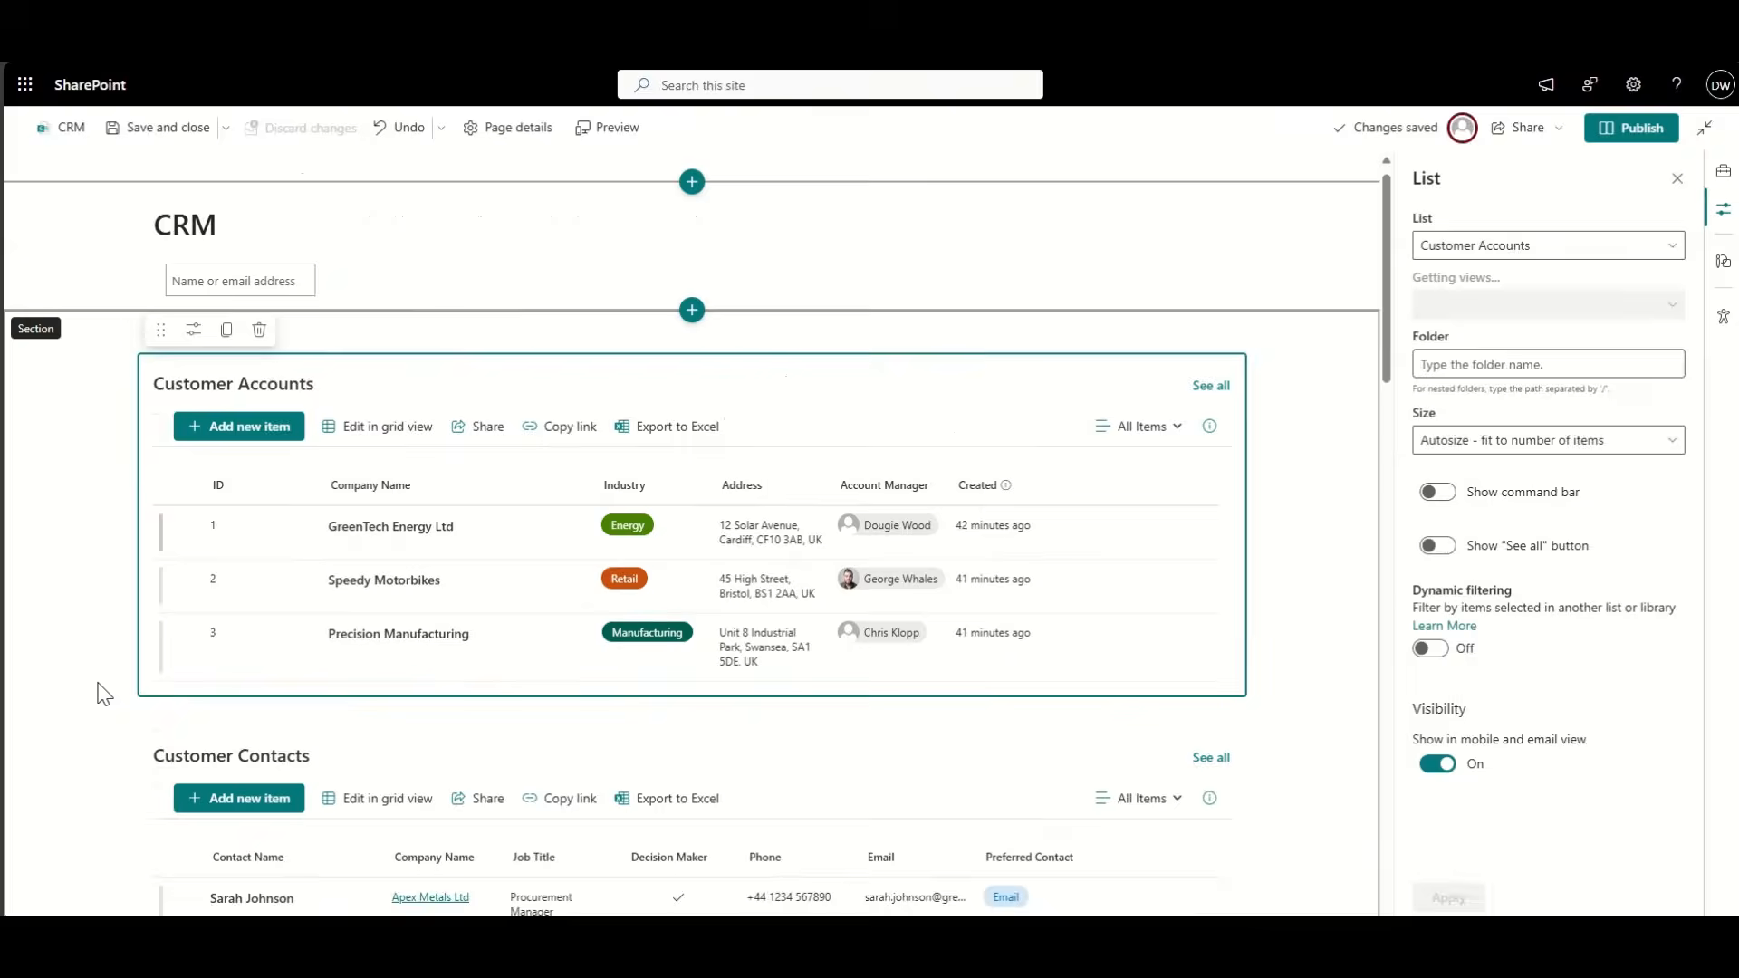
scroll(104, 694, "down", 3)
scroll(104, 694, "down", 1)
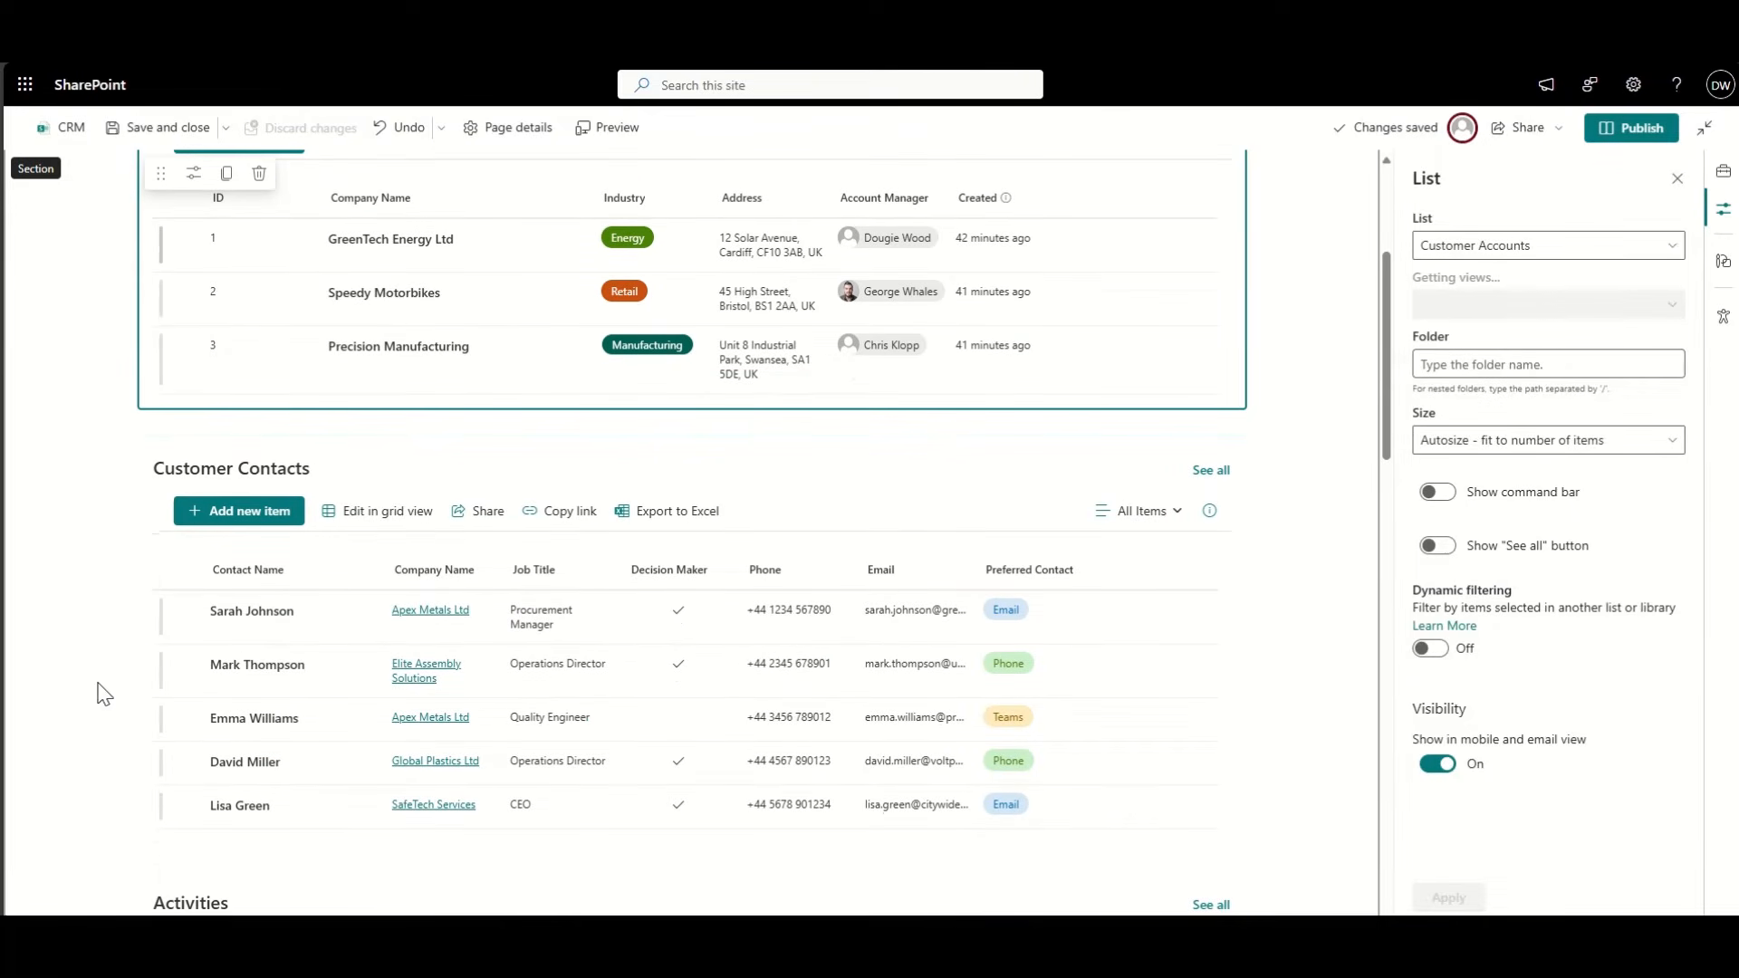
scroll(104, 694, "up", 3)
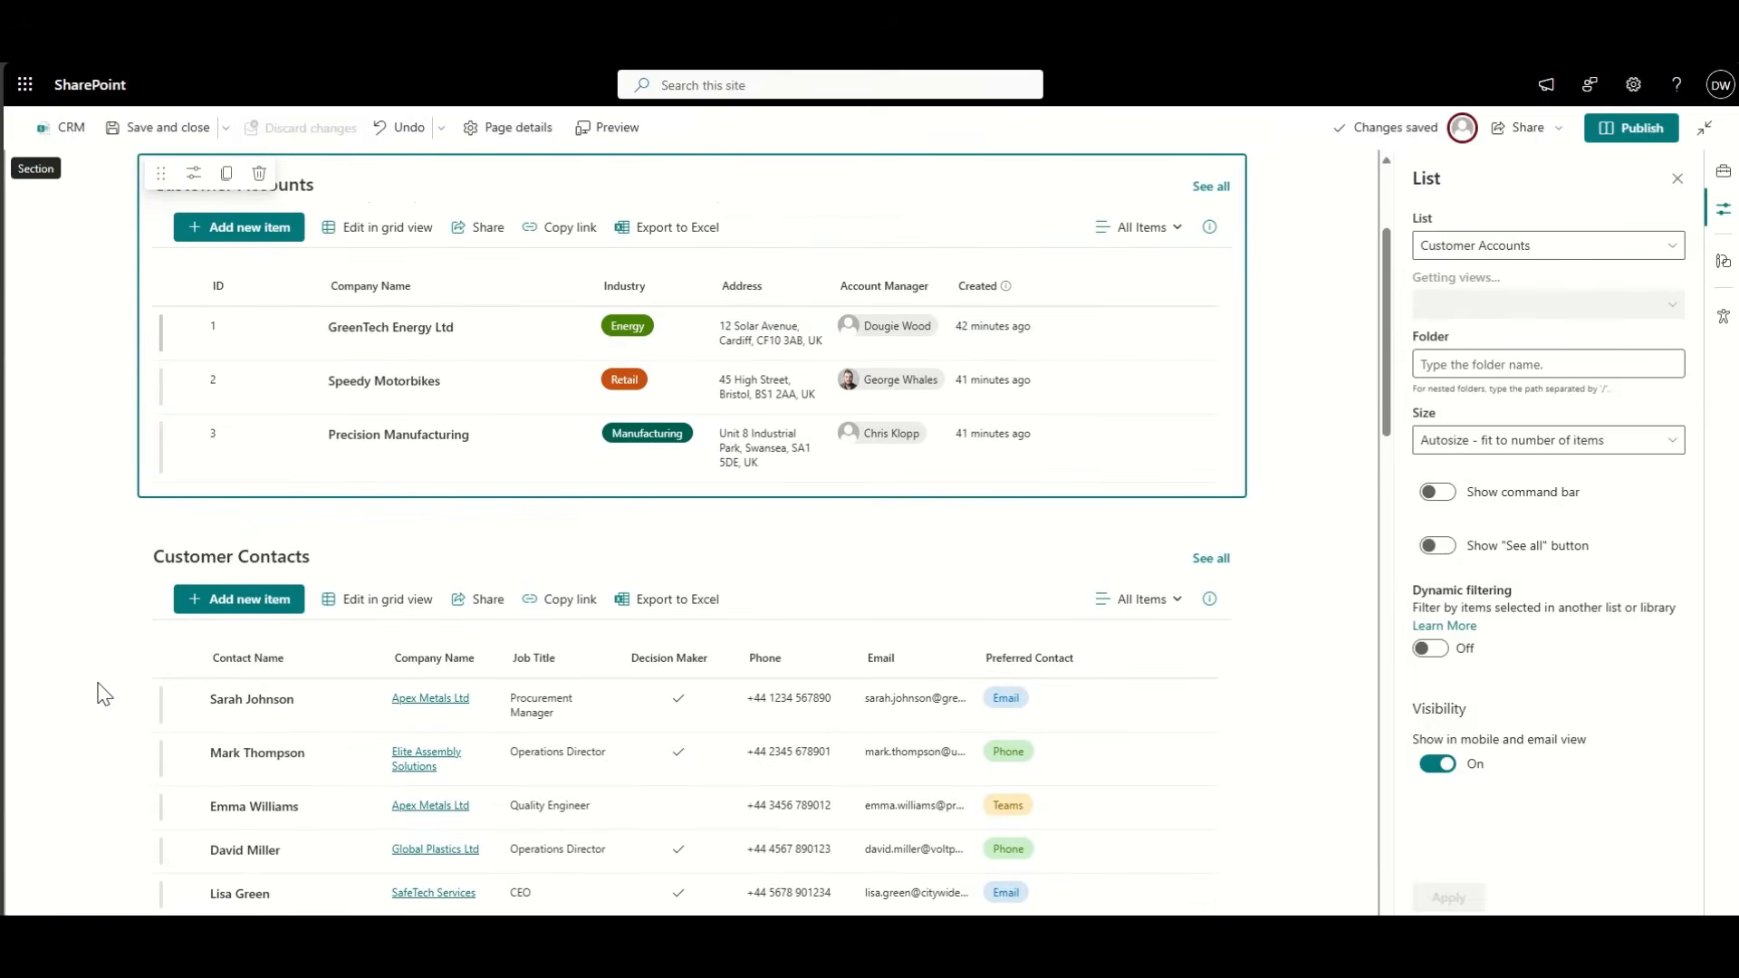
scroll(104, 694, "down", 3)
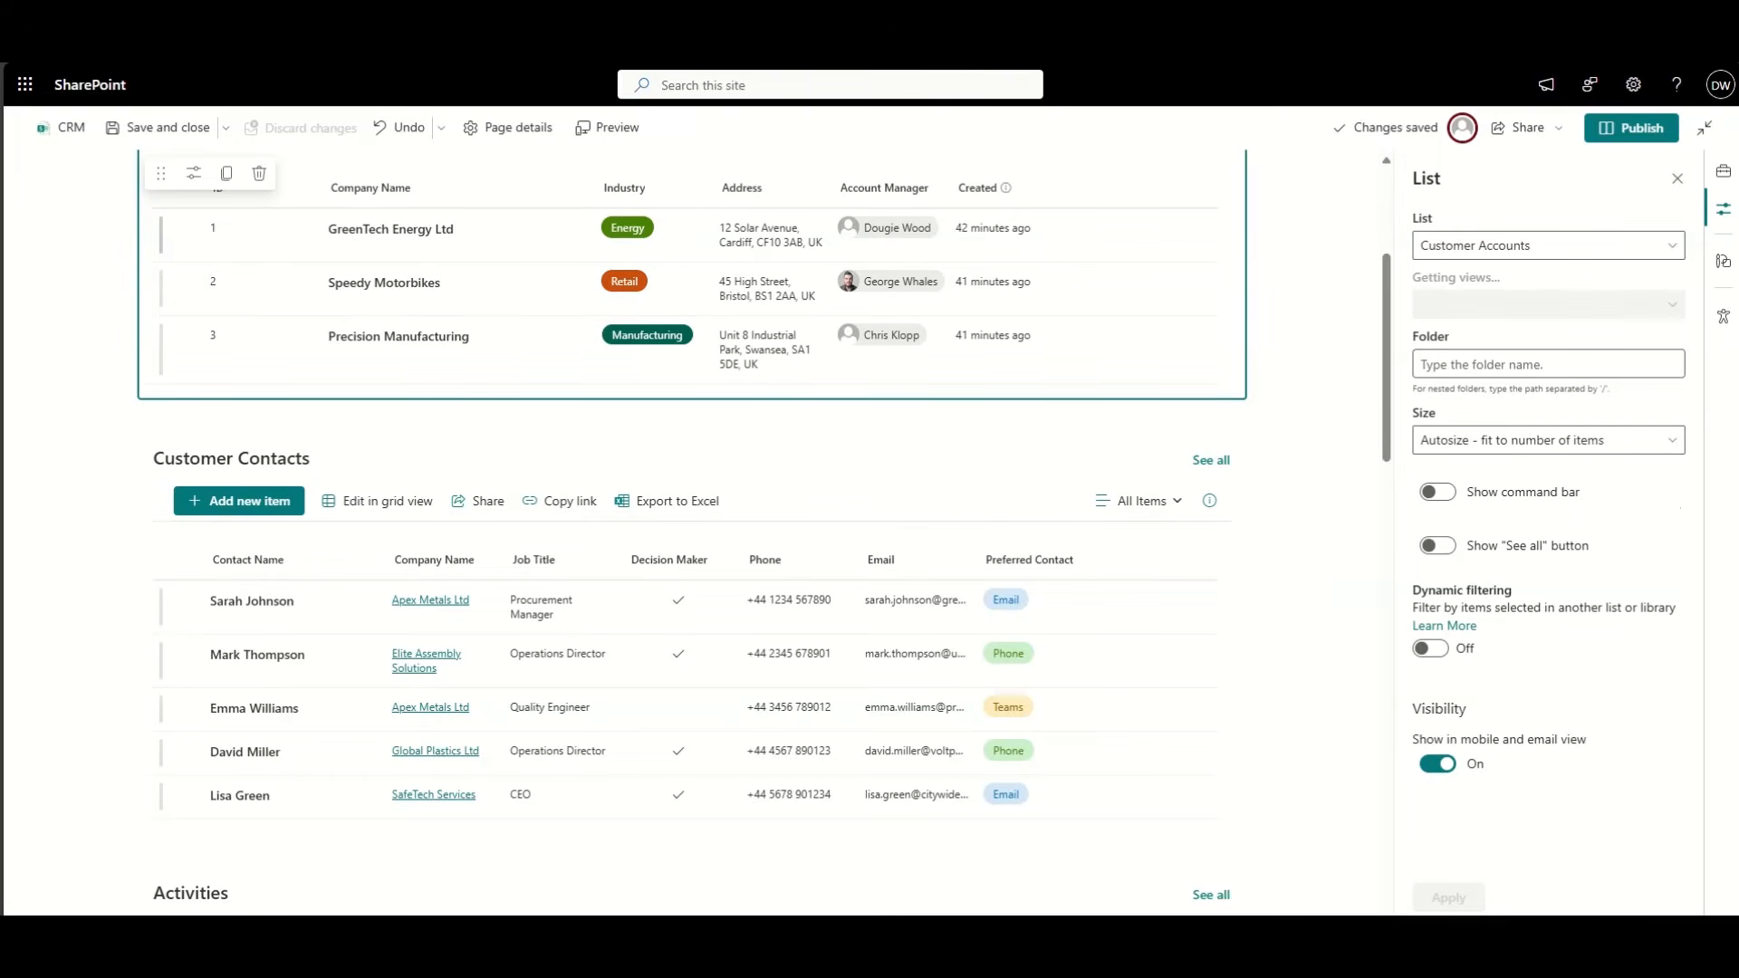
left_click(1622, 136)
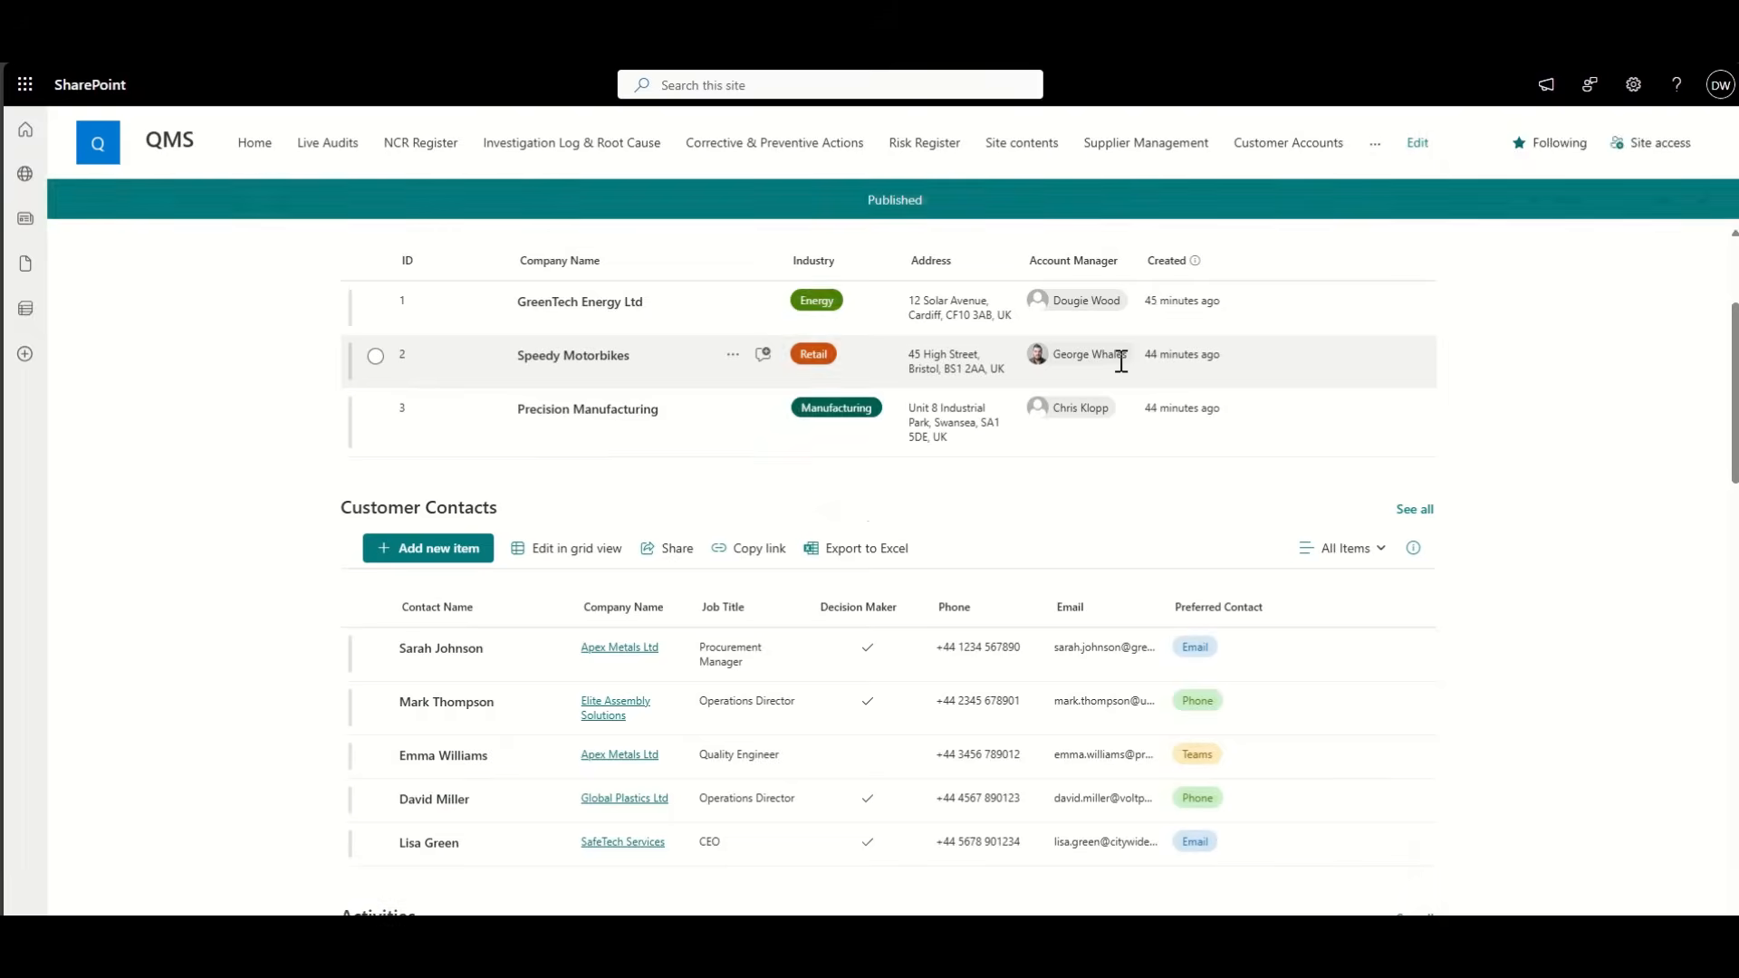
Step: Dismiss the page promotion panel and open the full Customer Contacts list via See all
left_click(1715, 138)
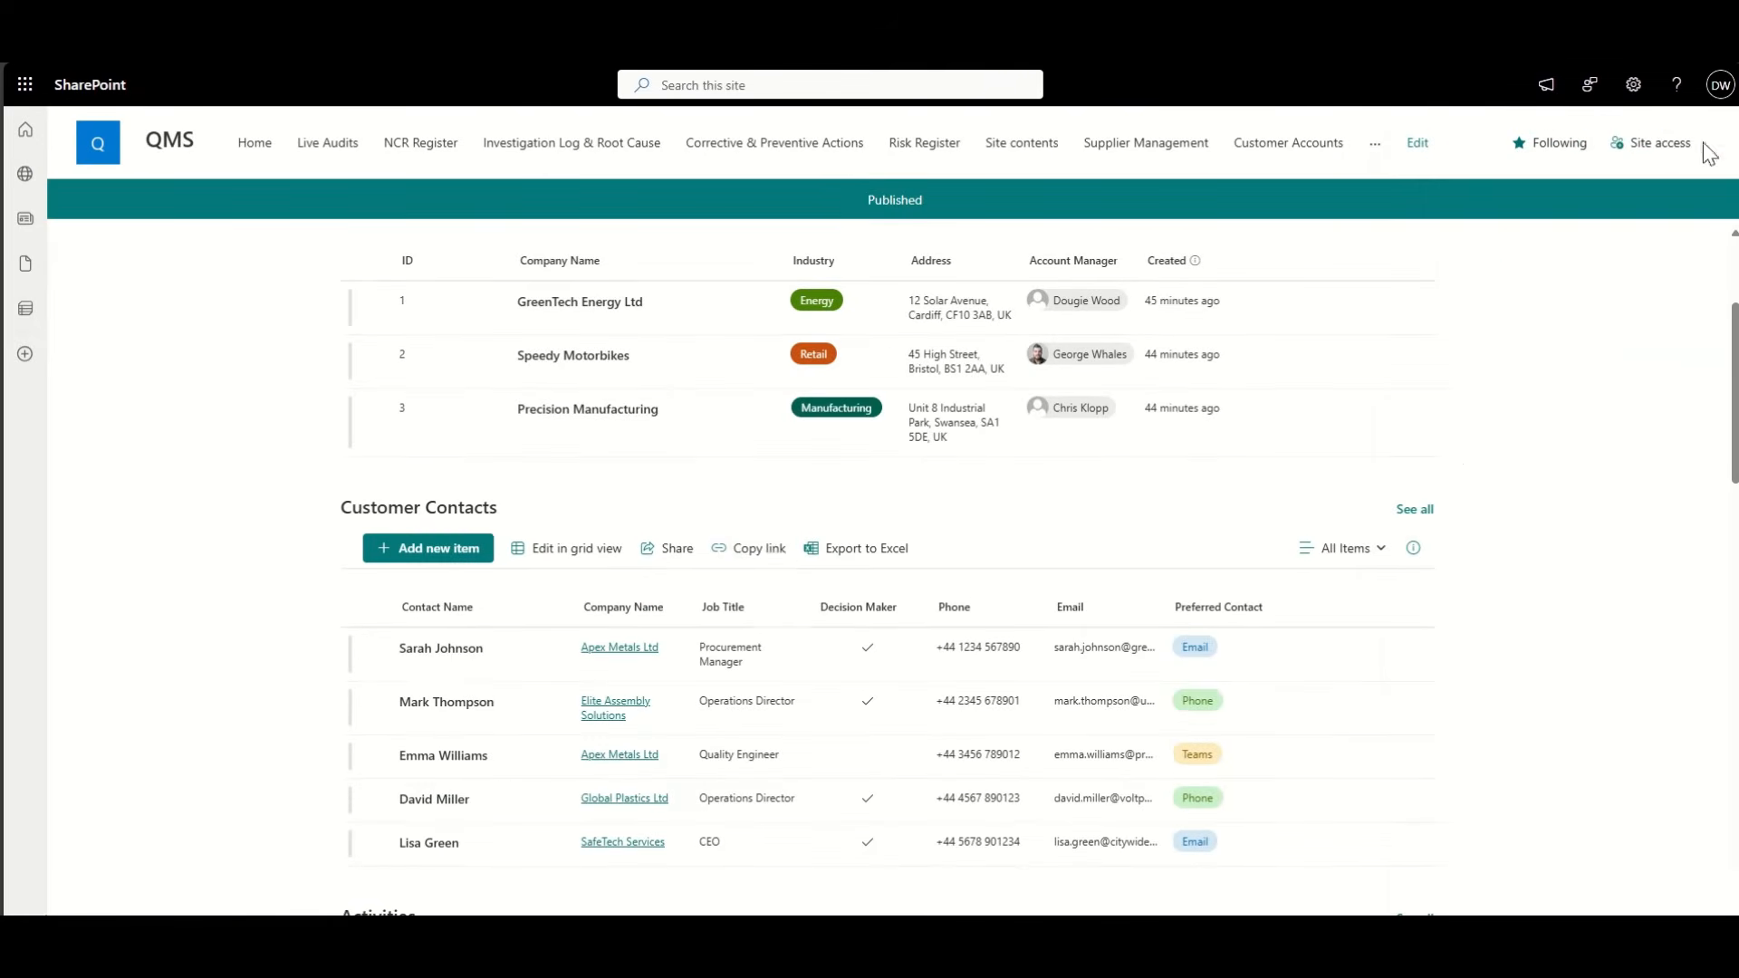
left_click(665, 616)
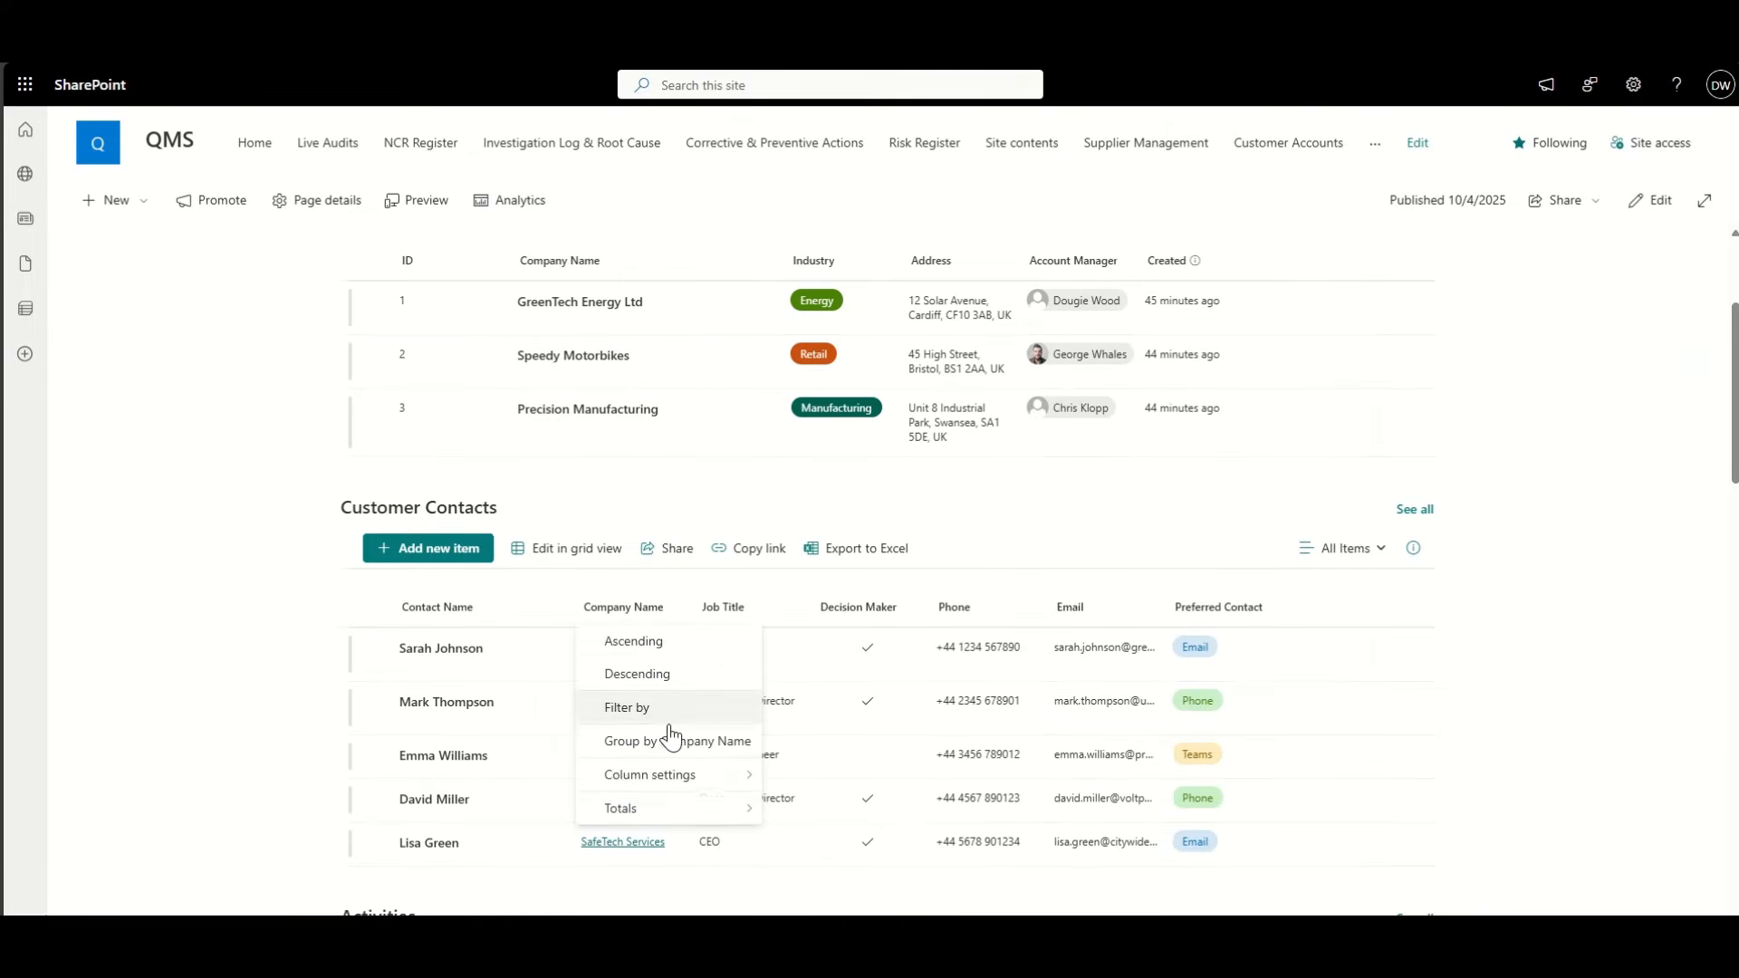
mouse_move(668, 776)
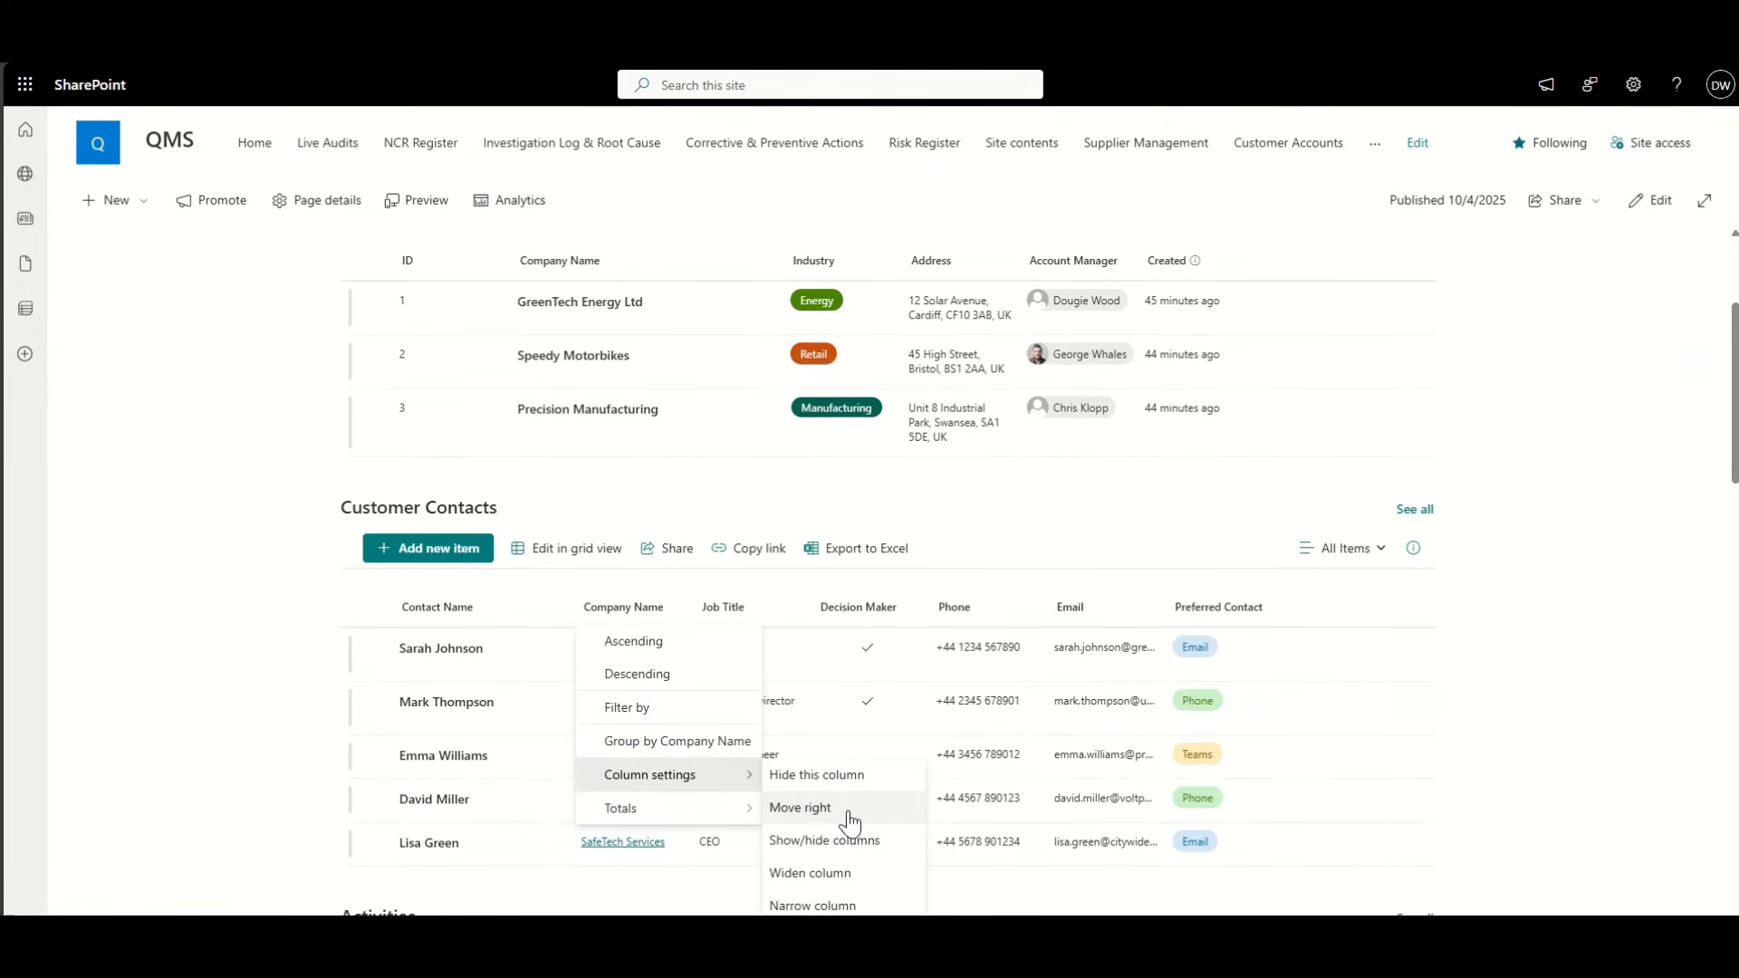
left_click(1414, 512)
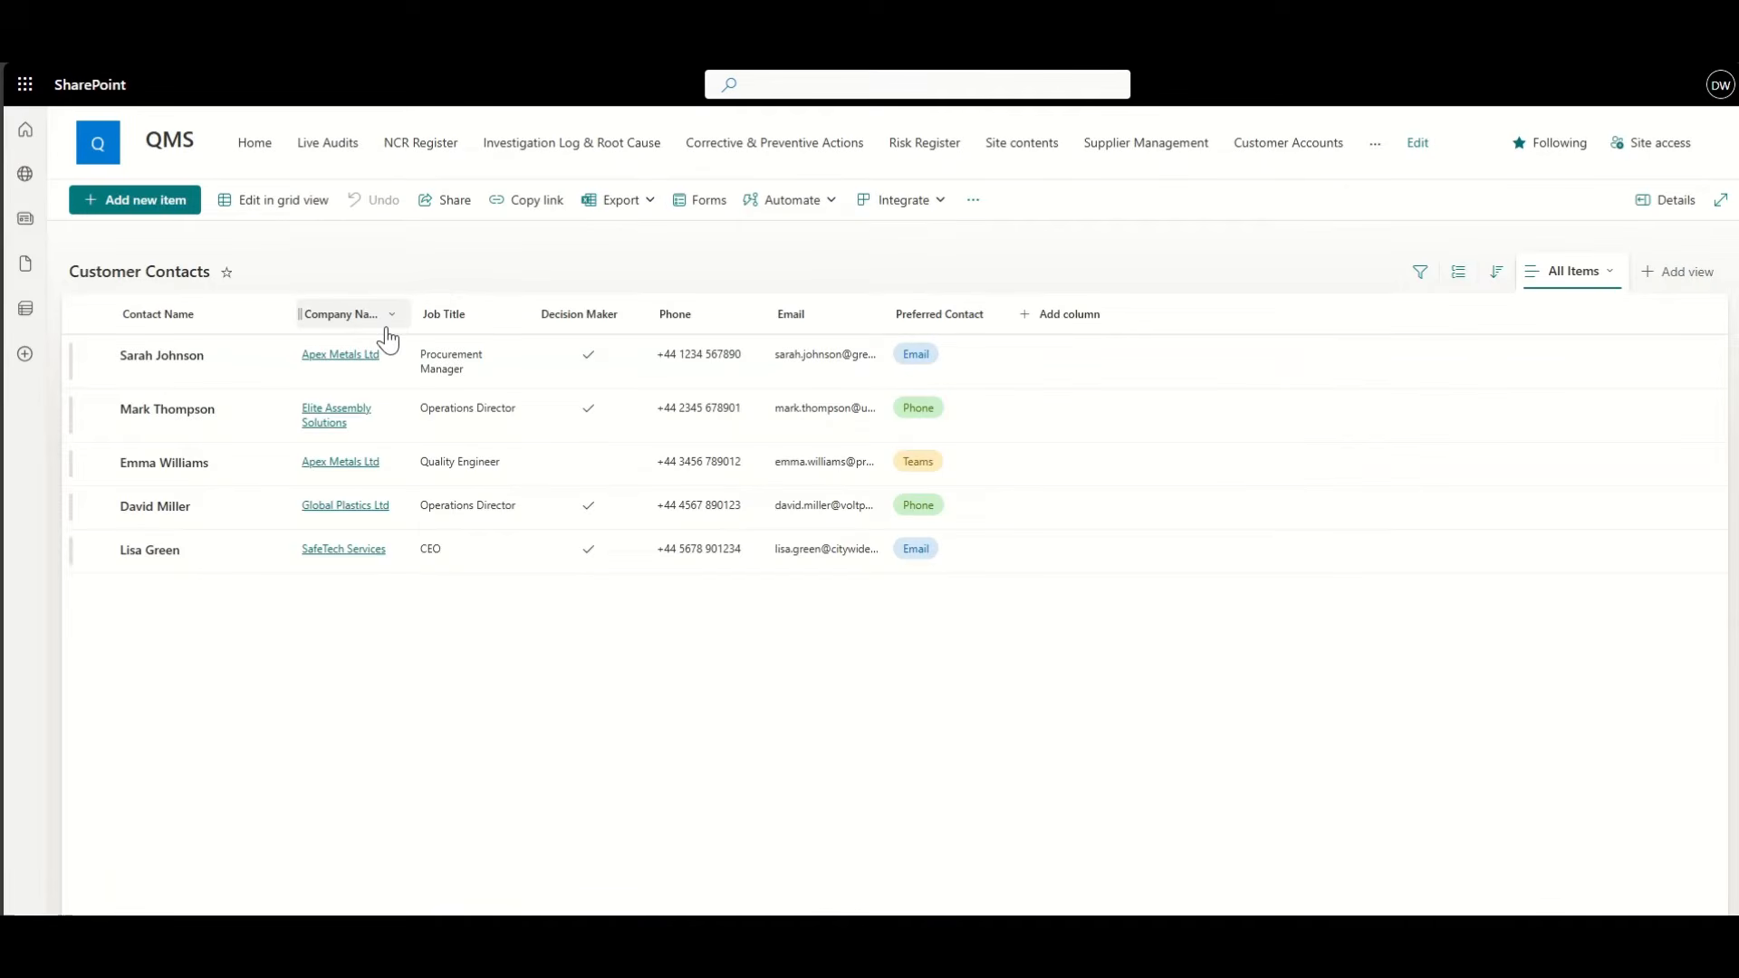
Step: Change the Company Name column's lookup source from Suppliers List to Customer Accounts and save
left_click(392, 322)
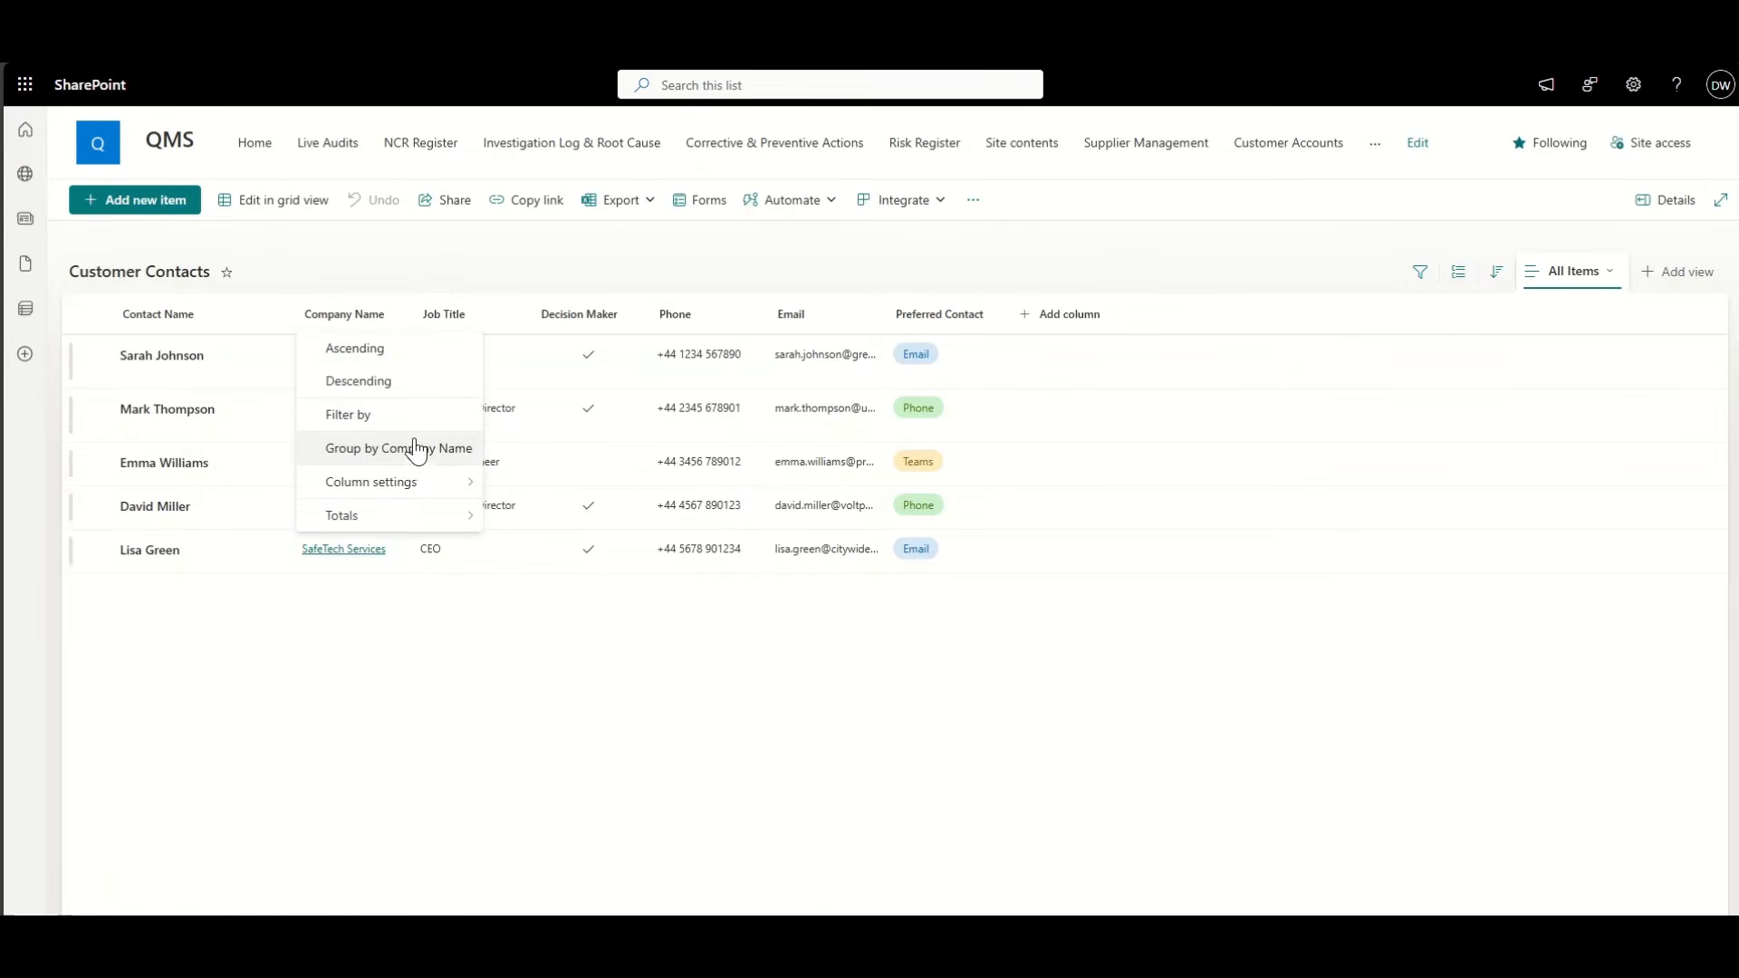
mouse_move(408, 489)
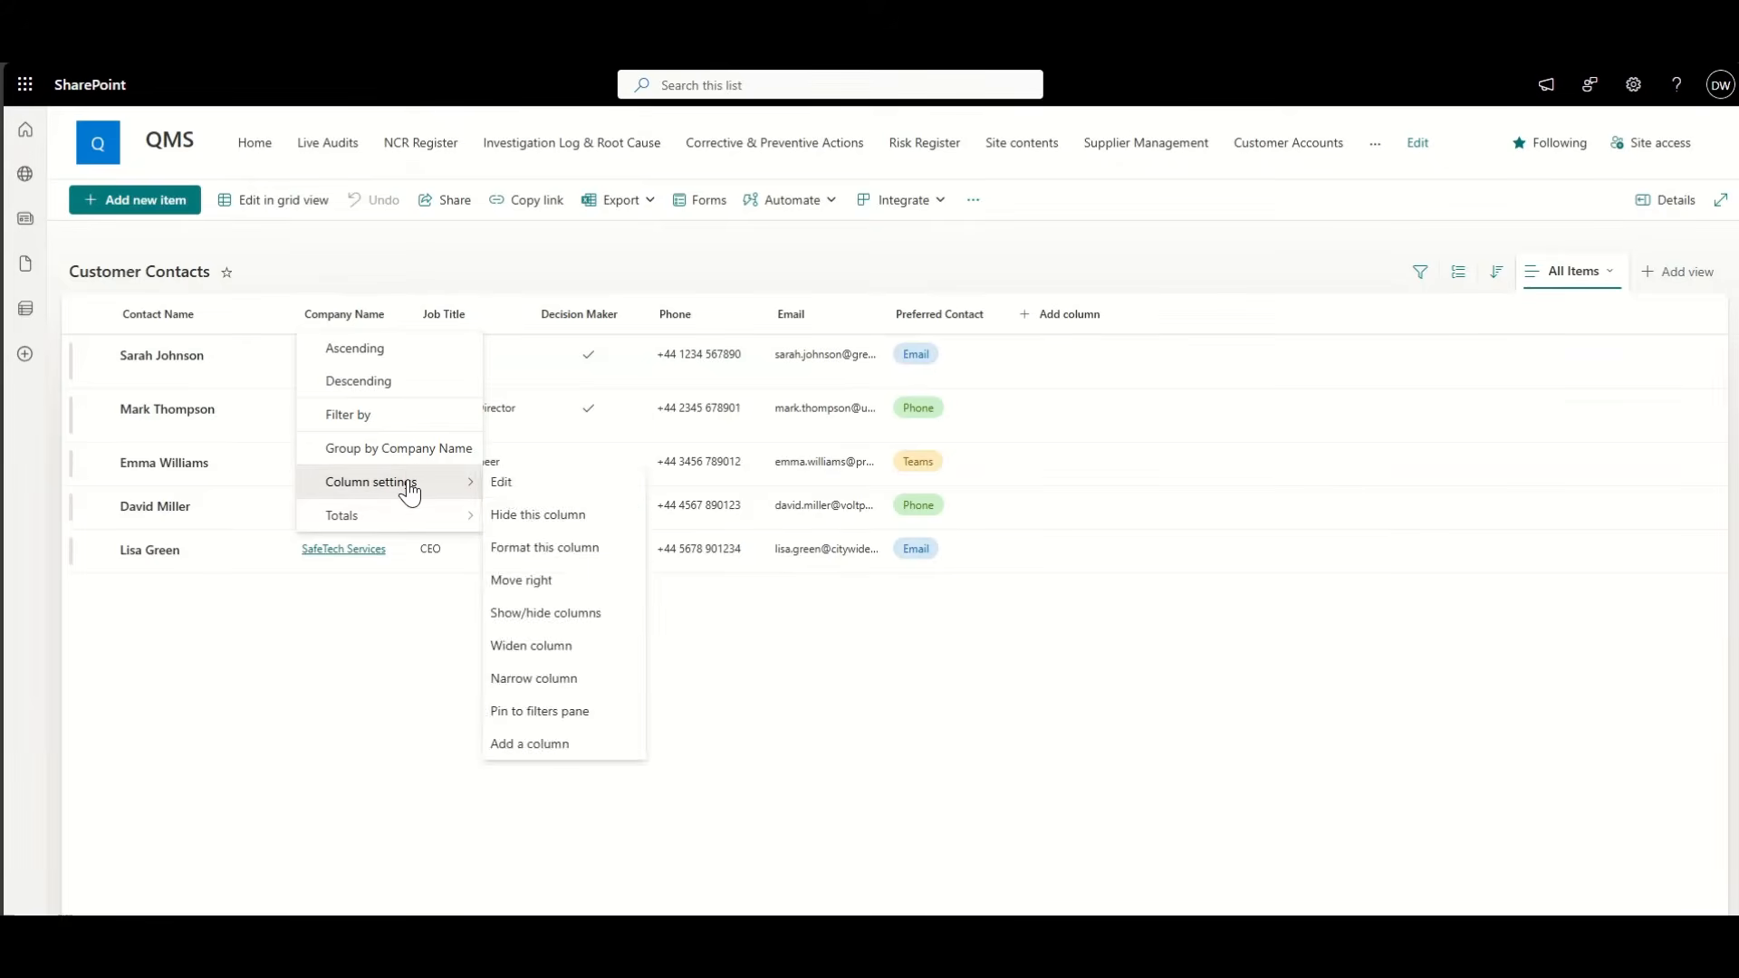
left_click(496, 481)
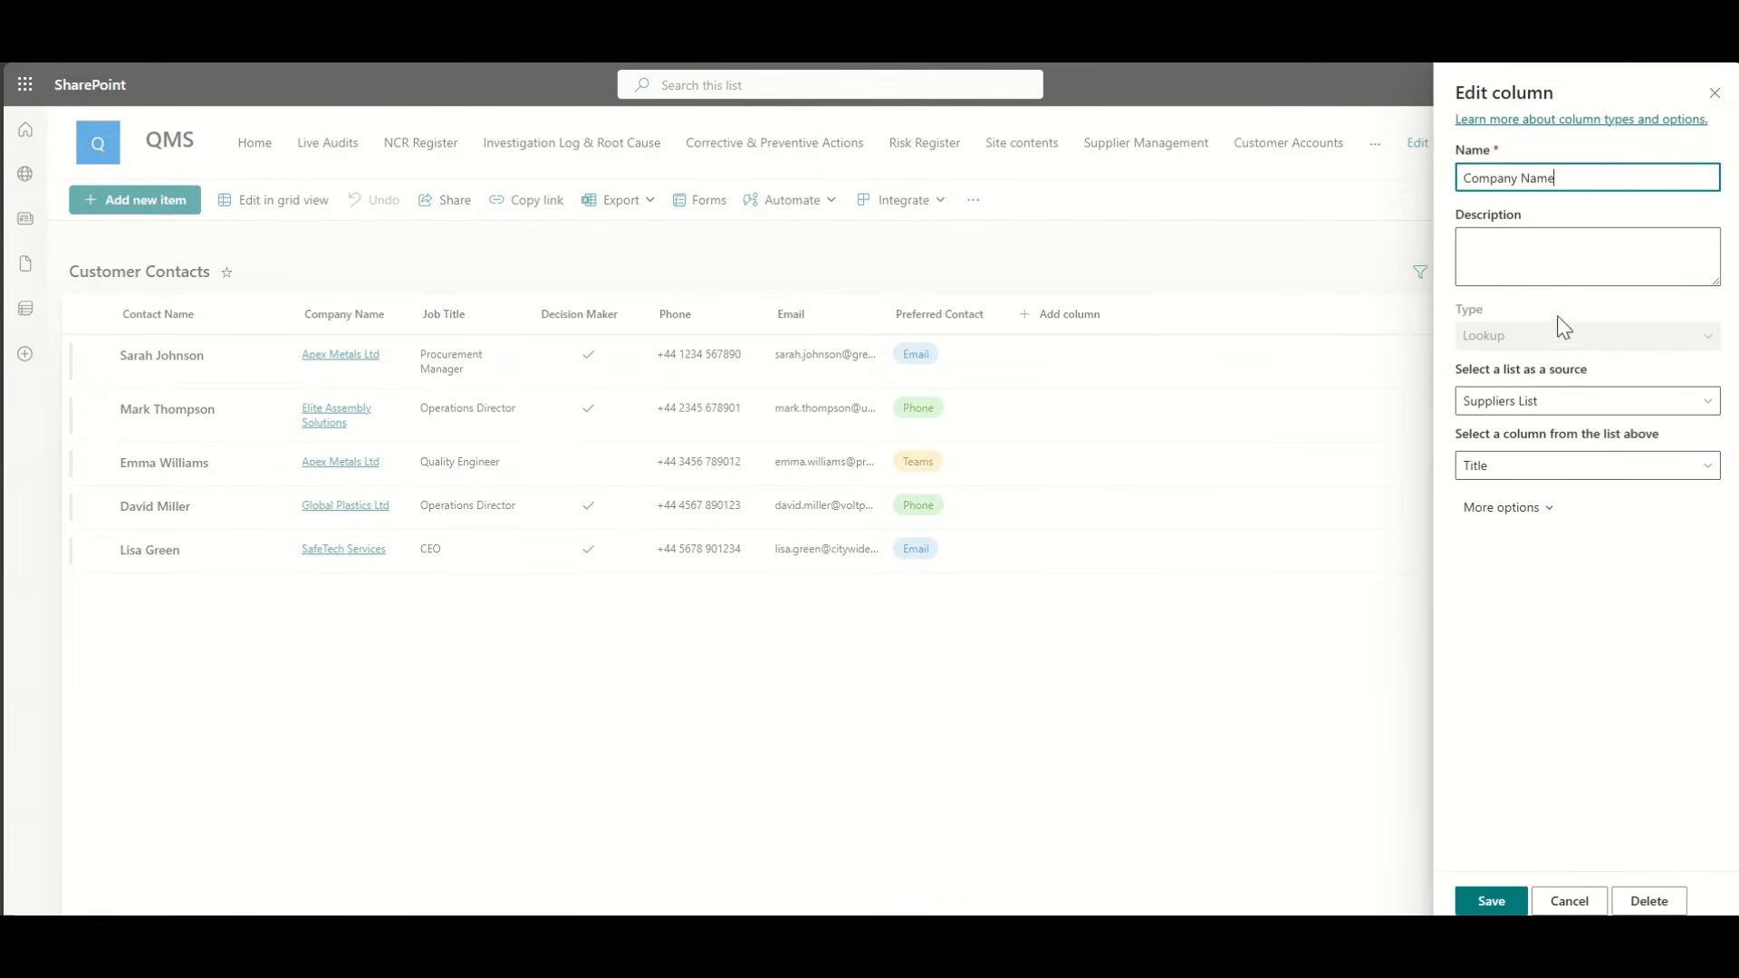
left_click(1517, 408)
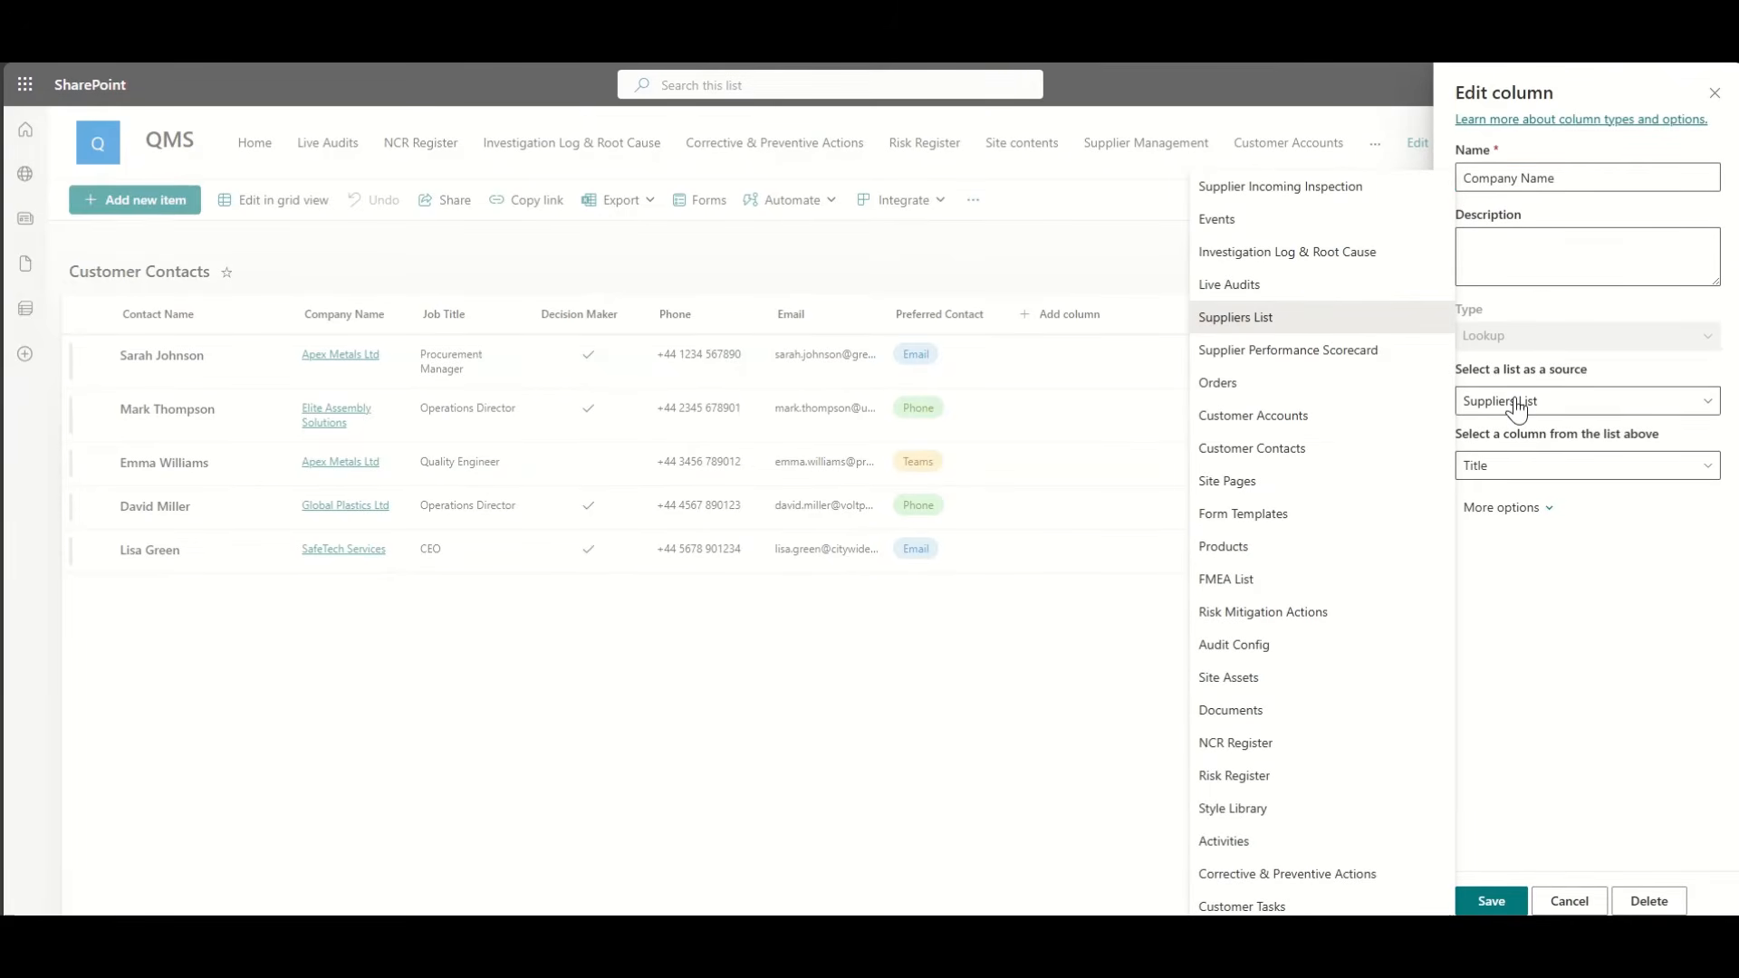
left_click(1294, 419)
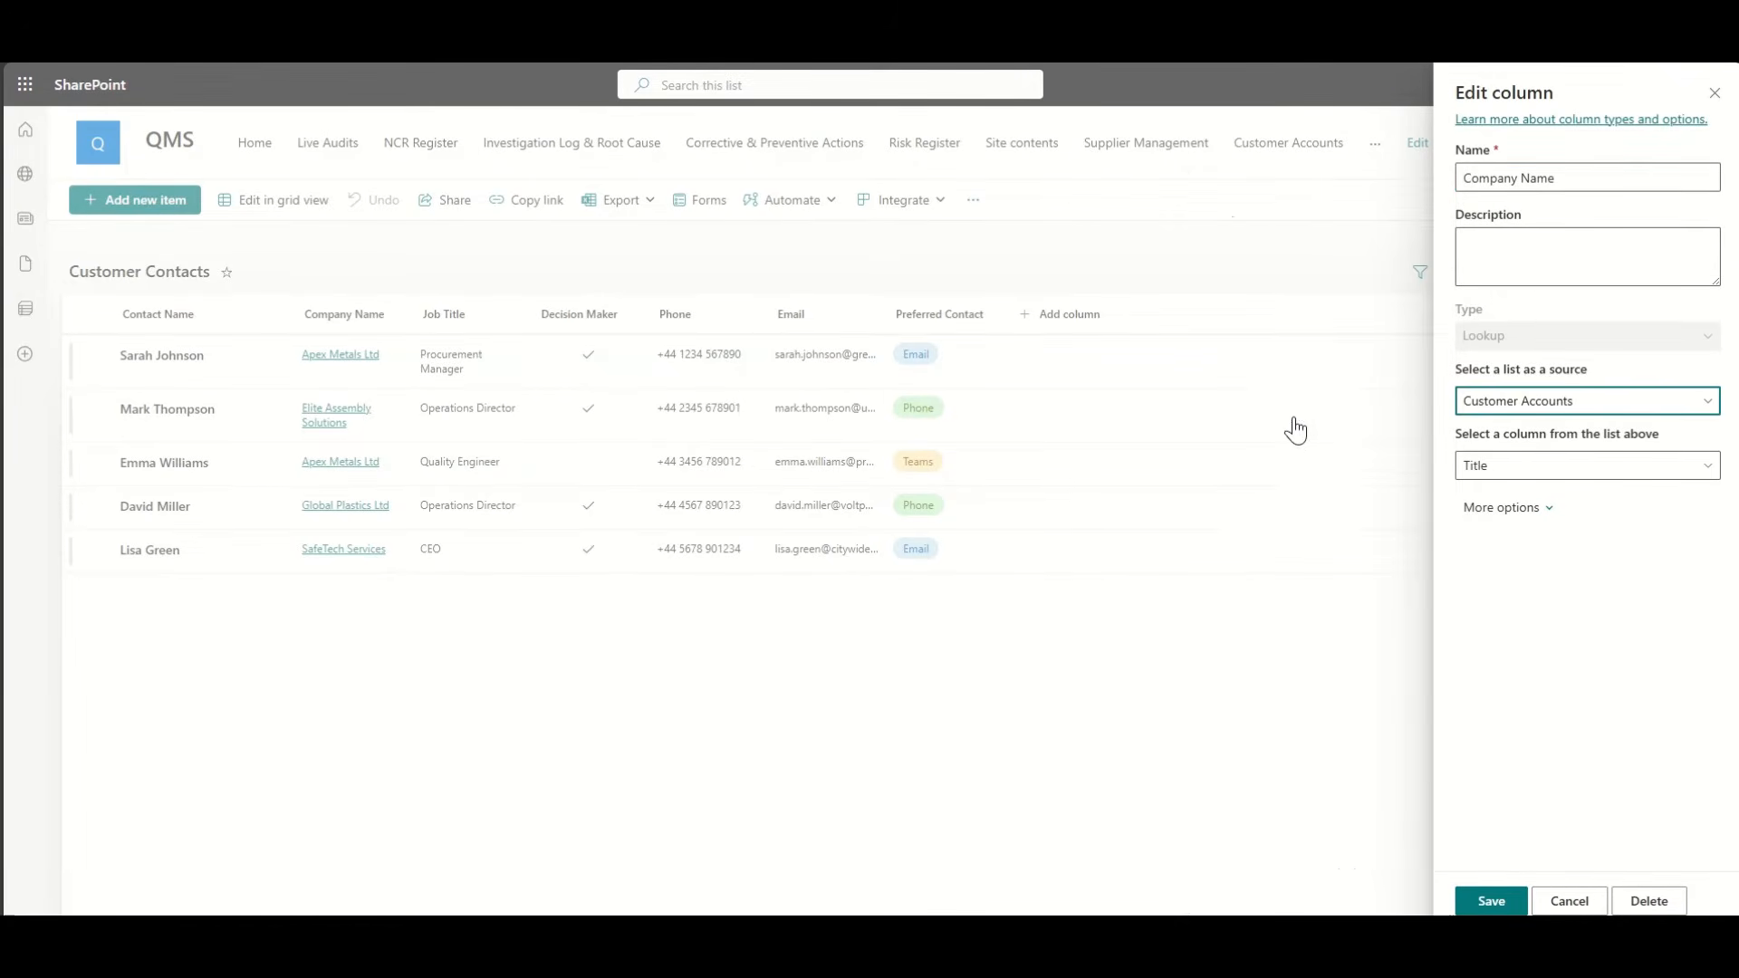
left_click(1491, 901)
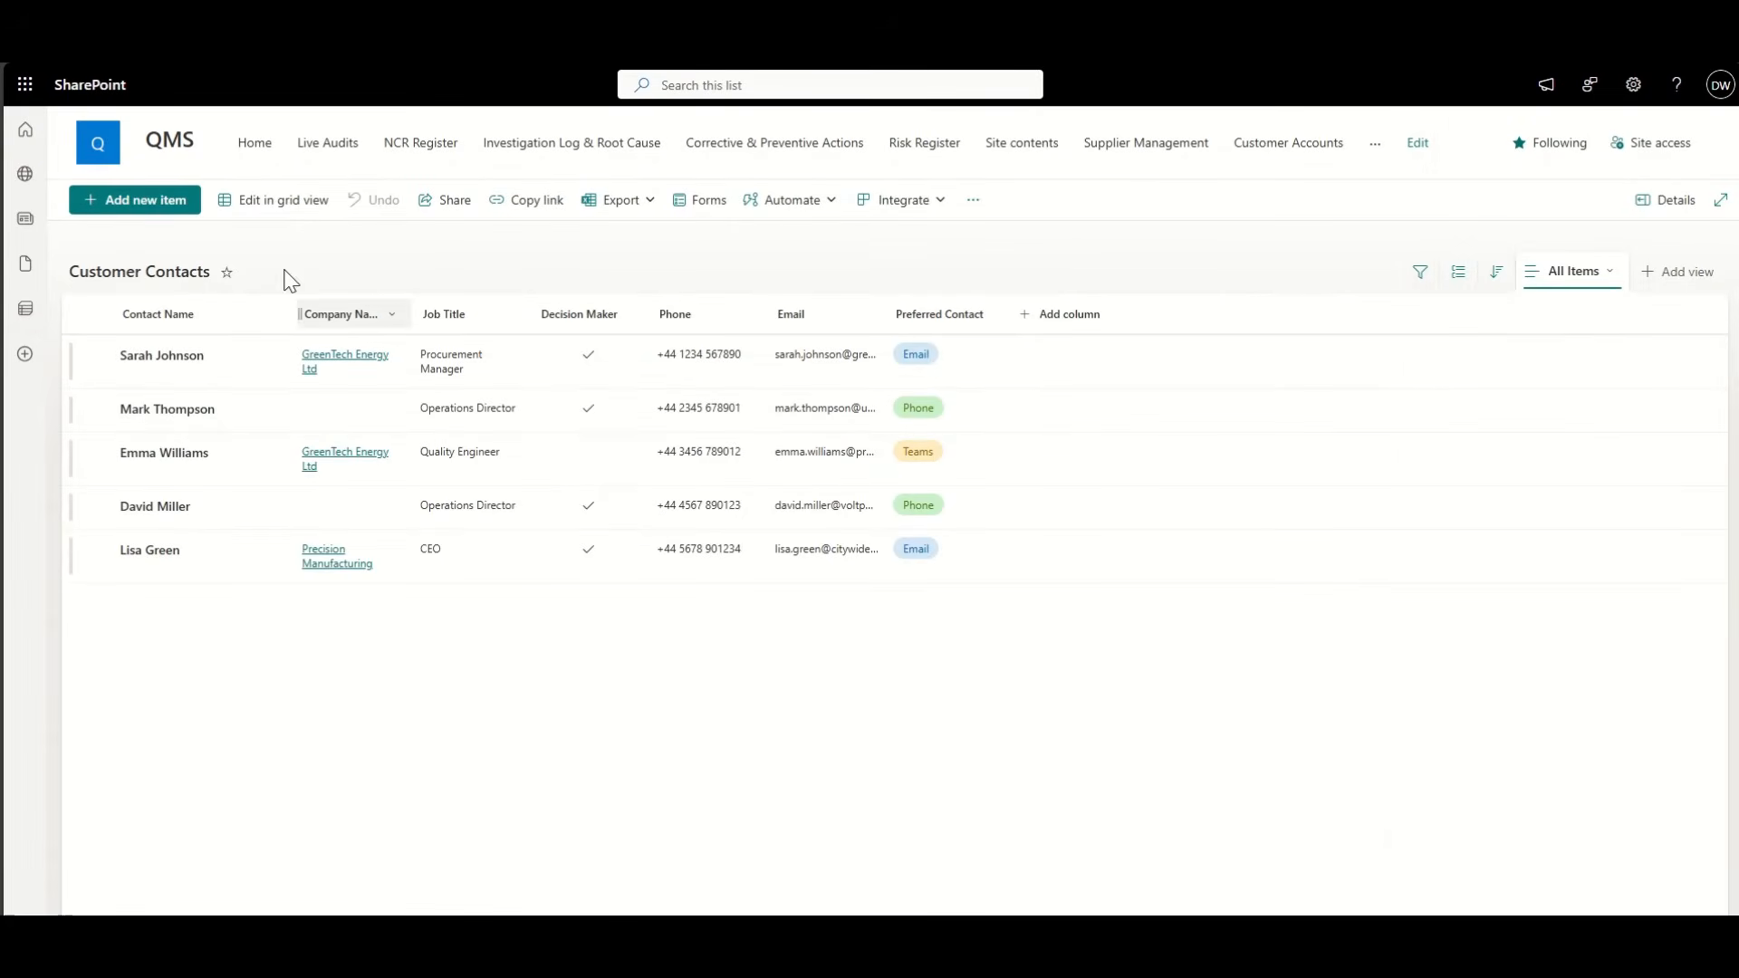
Step: In grid view, set the two blank companies to Precision Manufacturing and Speedy Motorbikes
left_click(290, 203)
left_click(356, 398)
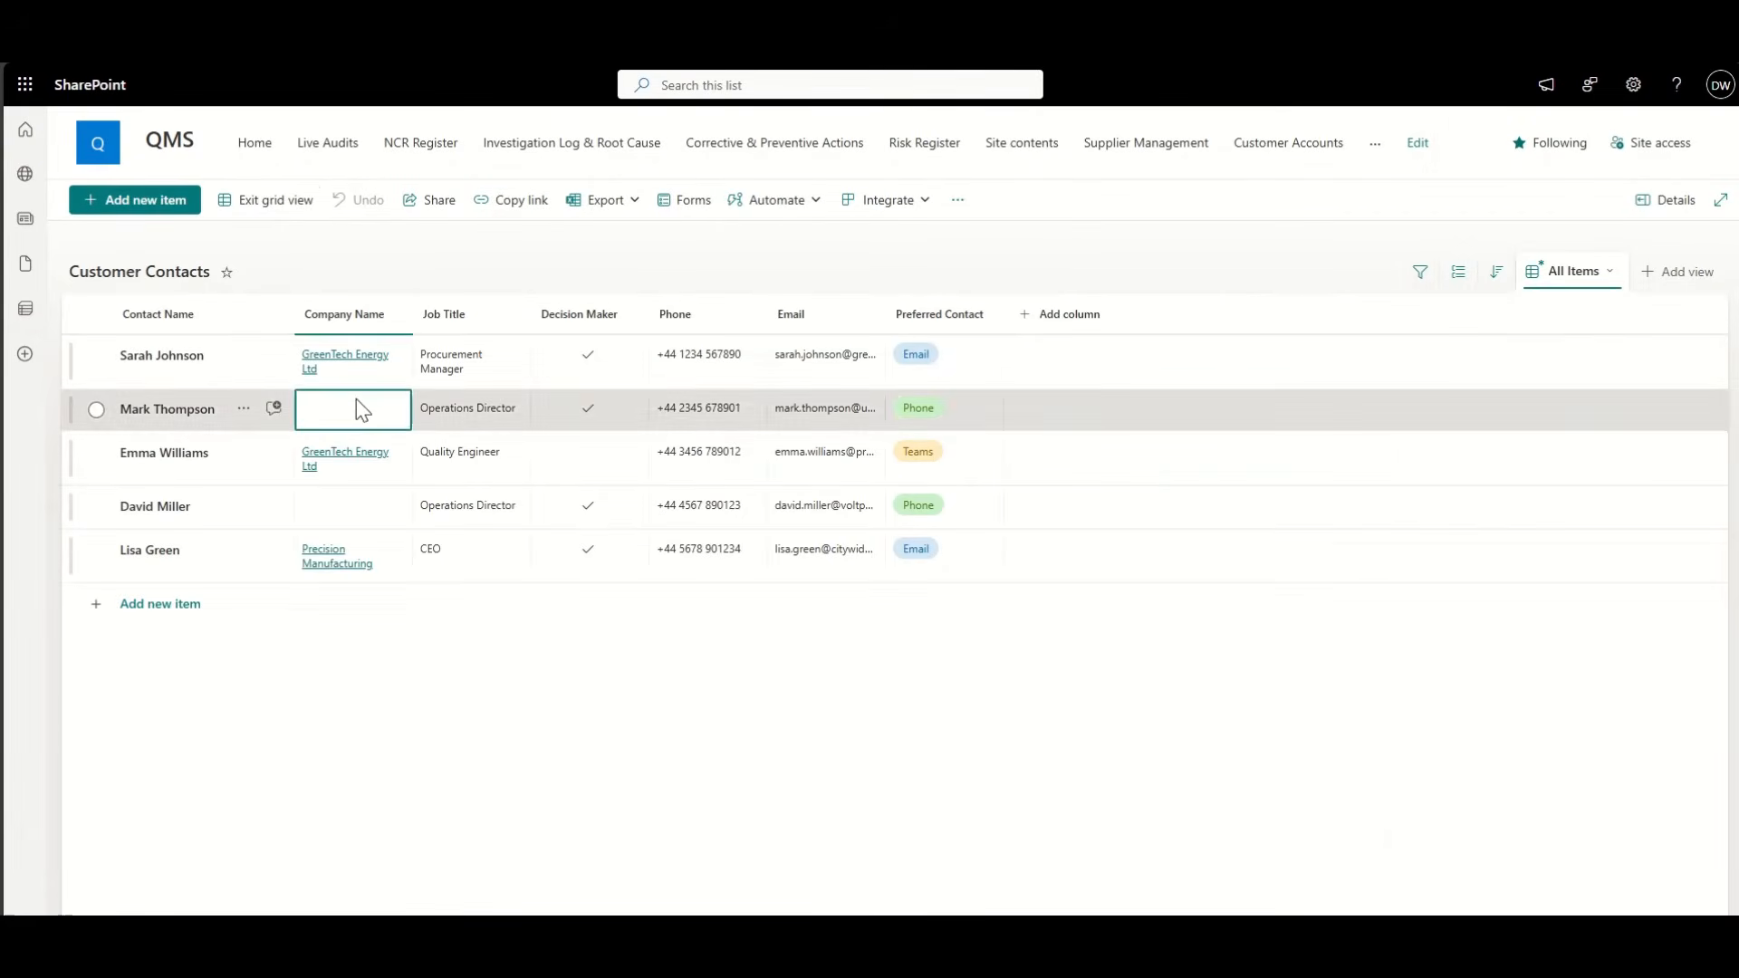
left_click(356, 398)
left_click(357, 474)
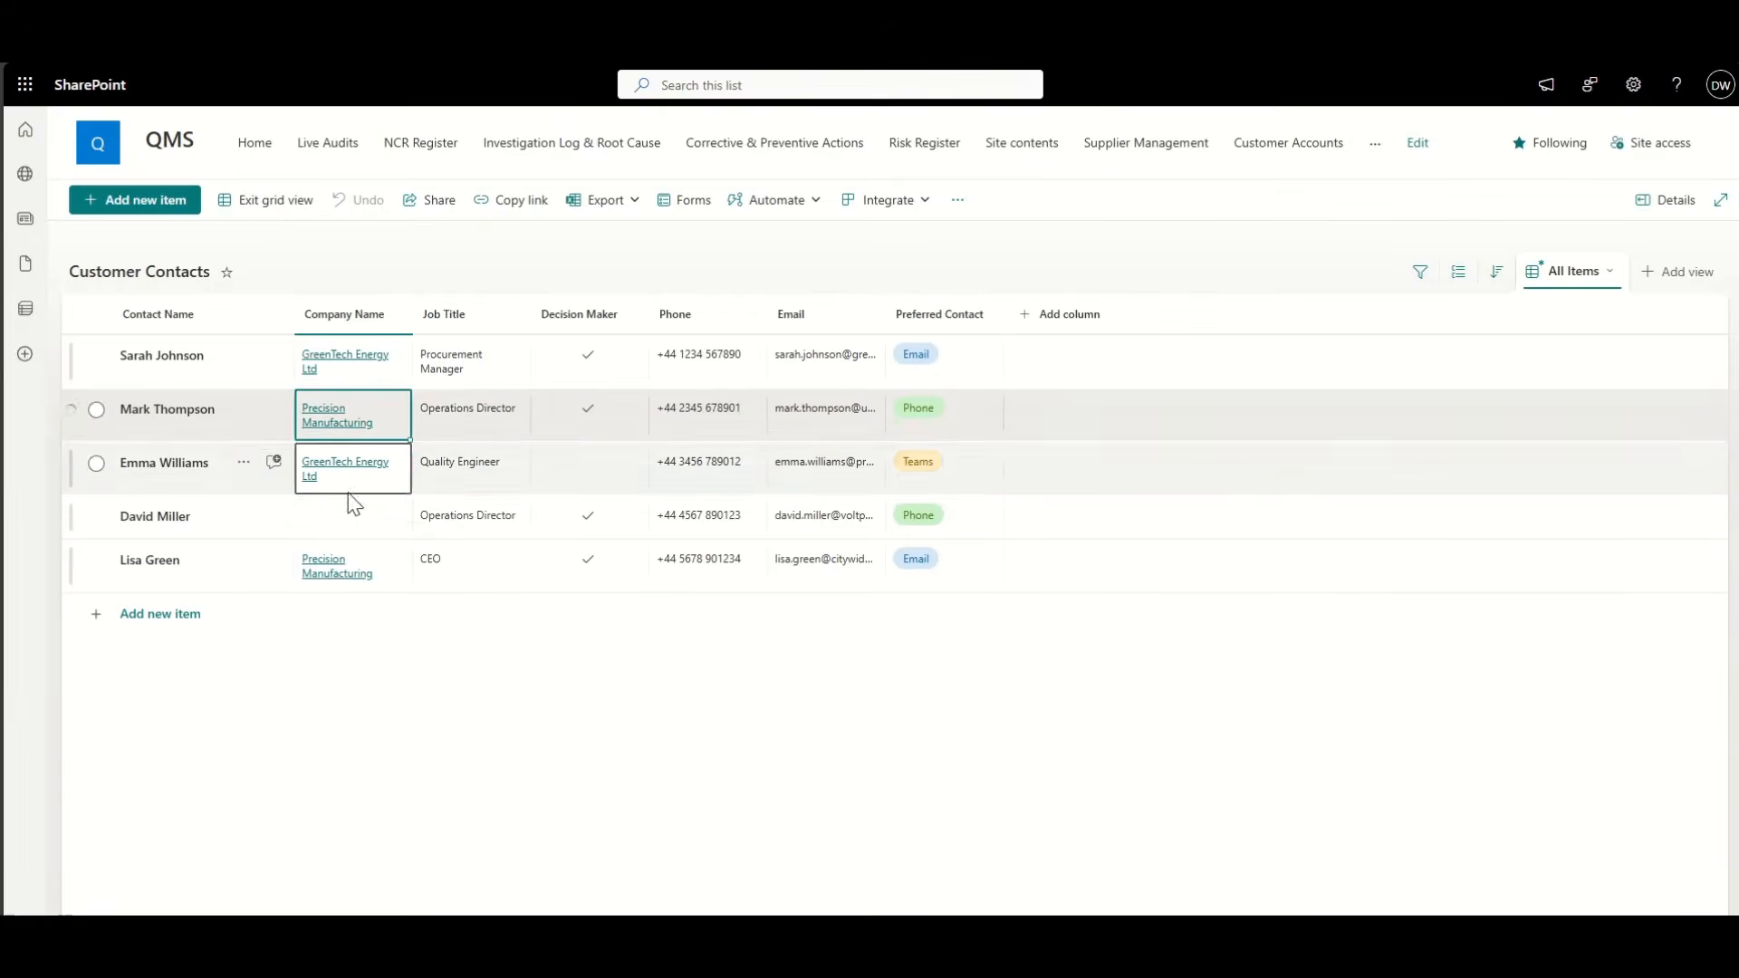
left_click(351, 531)
left_click(354, 532)
left_click(352, 599)
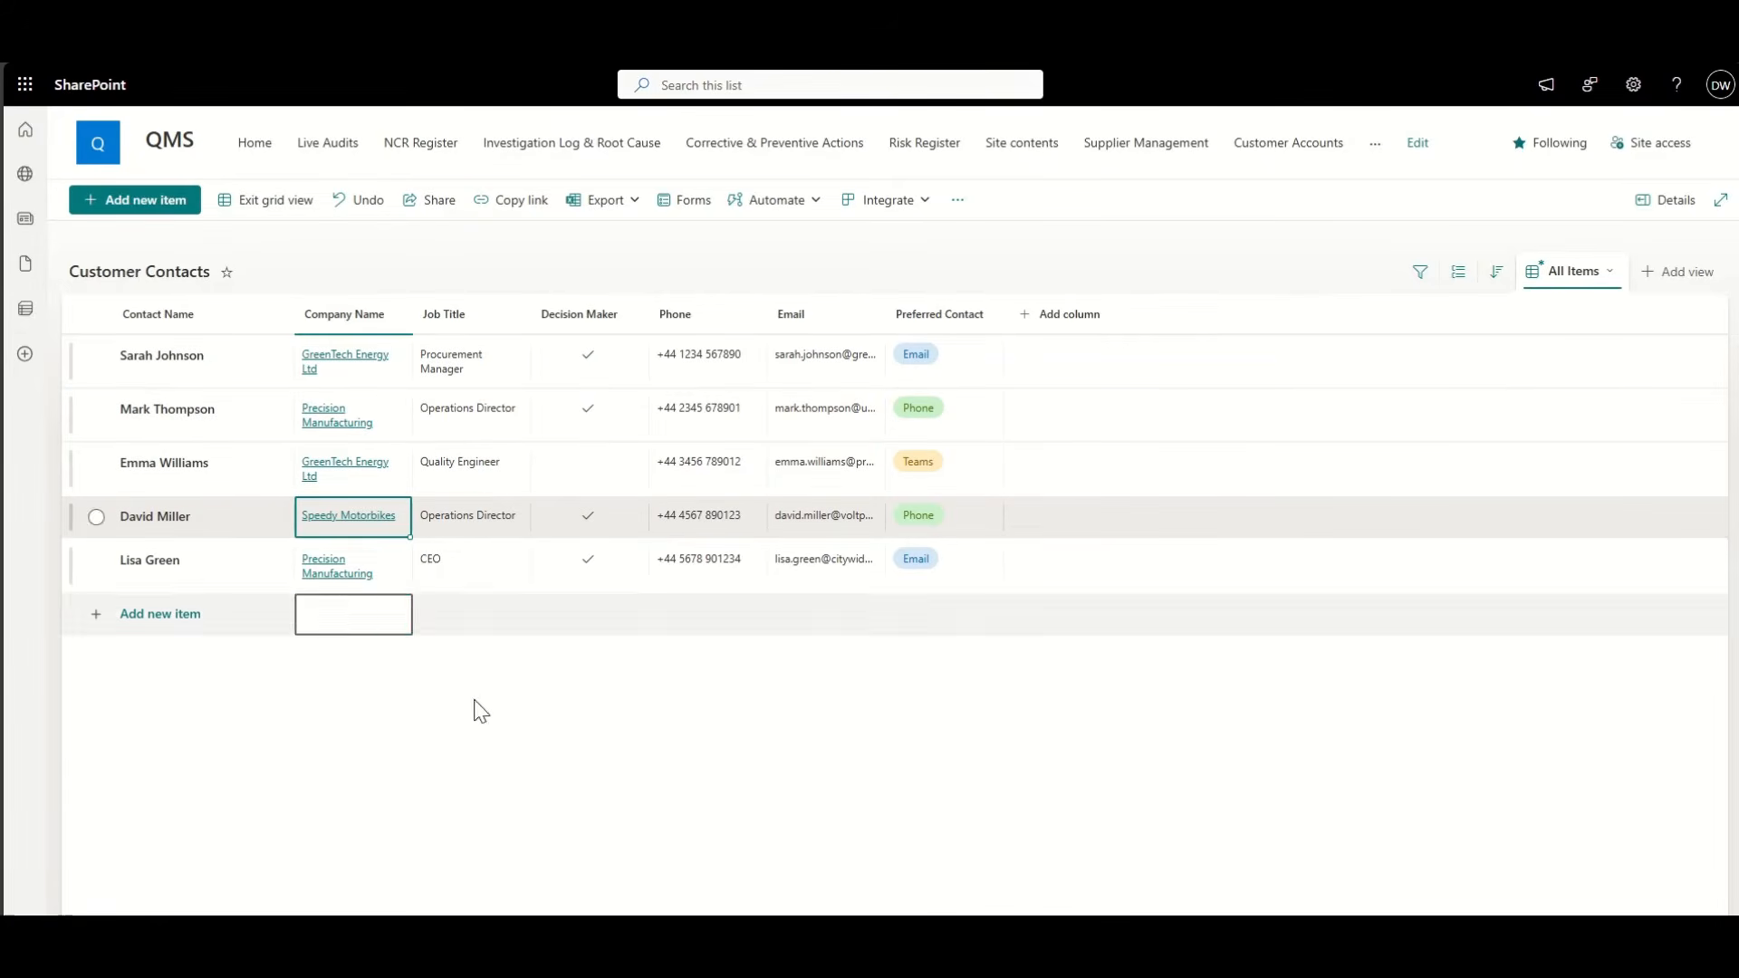
left_click(303, 207)
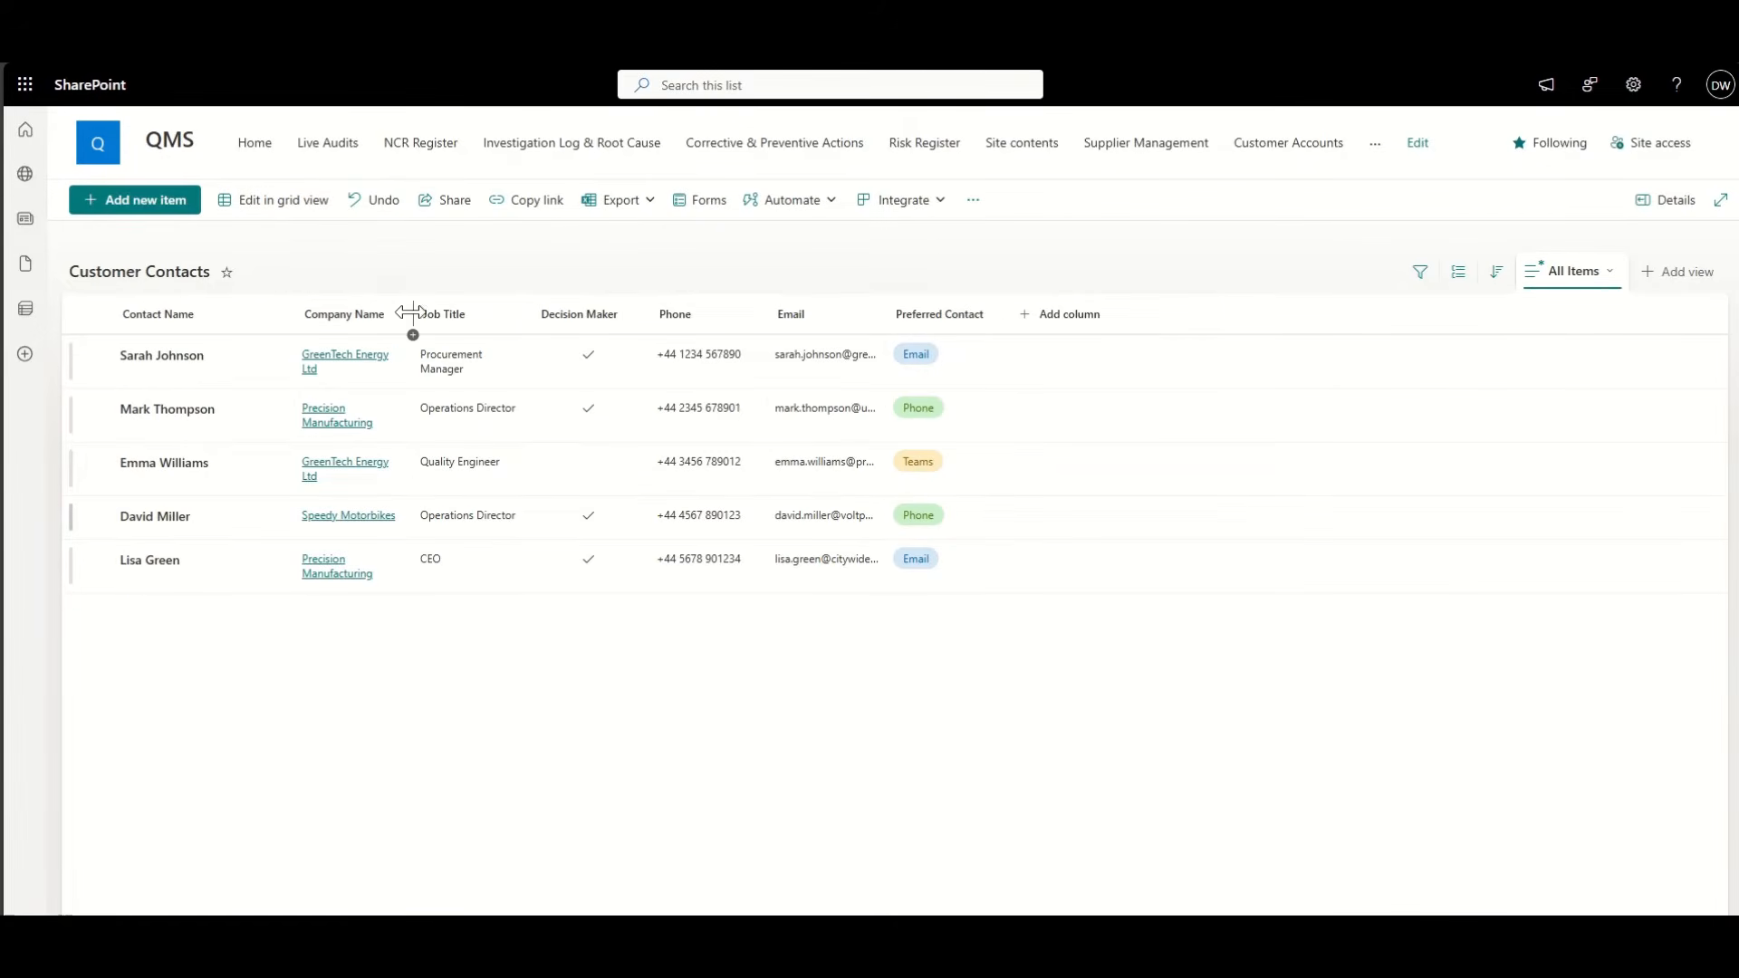
Step: Widen the Company Name column, save the All Items view, and return to the CRM page
left_click_drag(413, 313, 490, 312)
left_click(1574, 271)
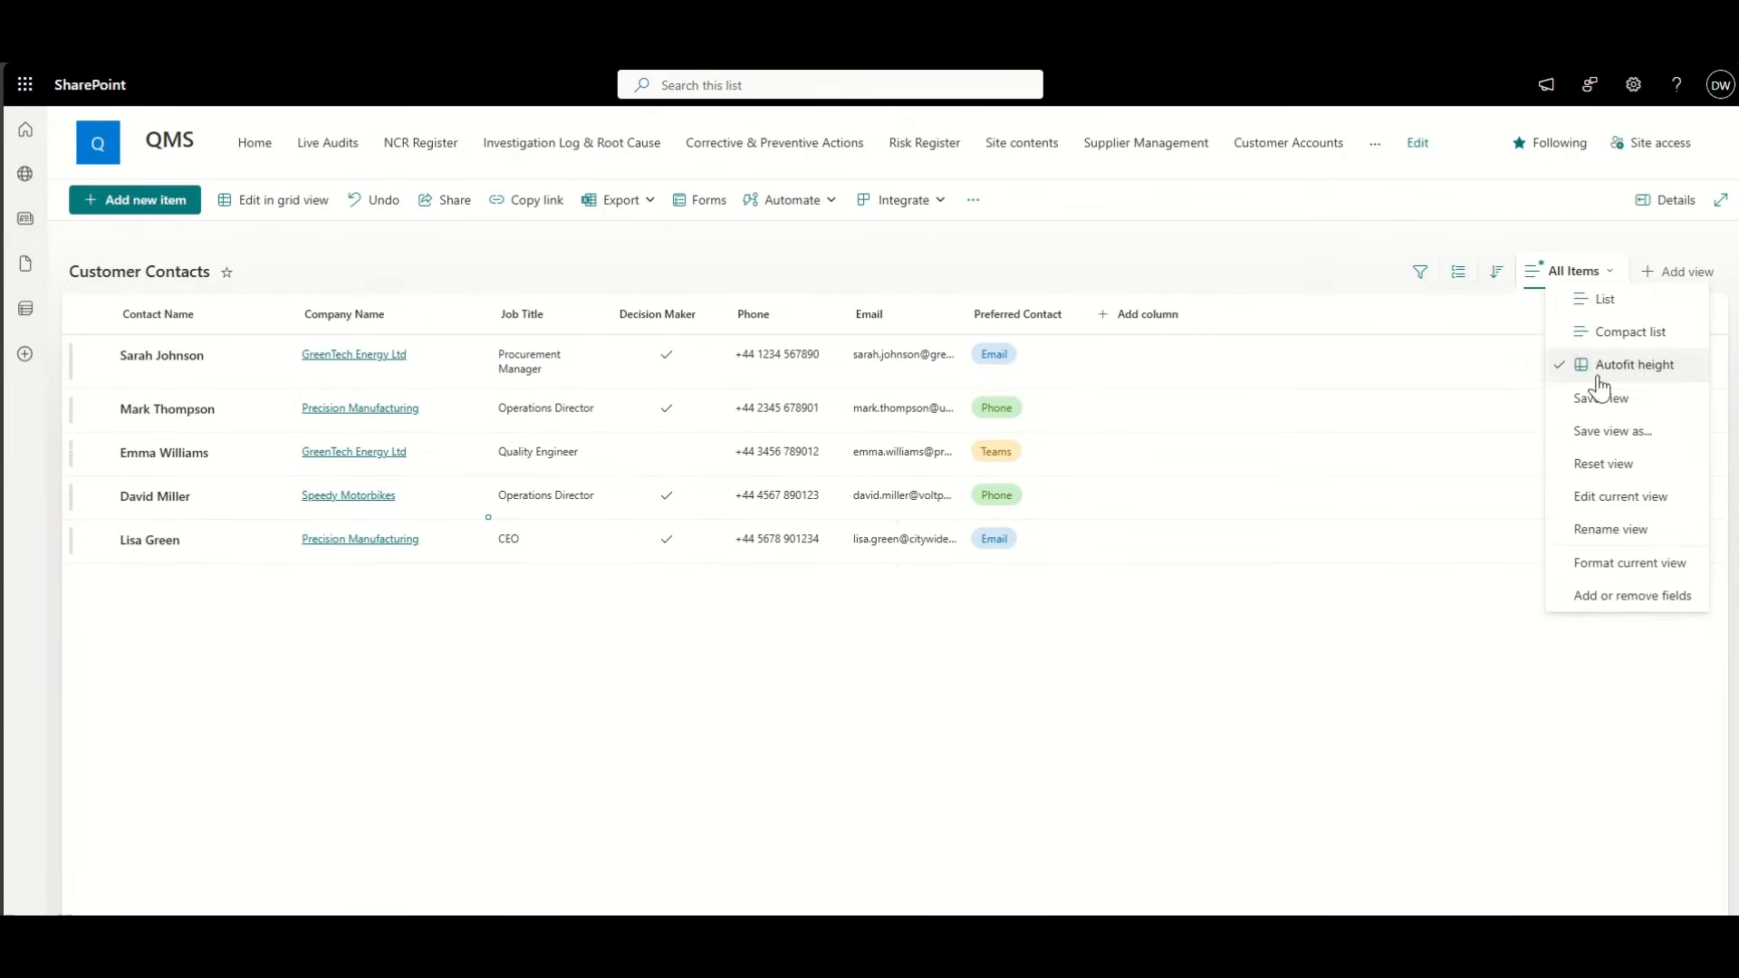
left_click(1597, 403)
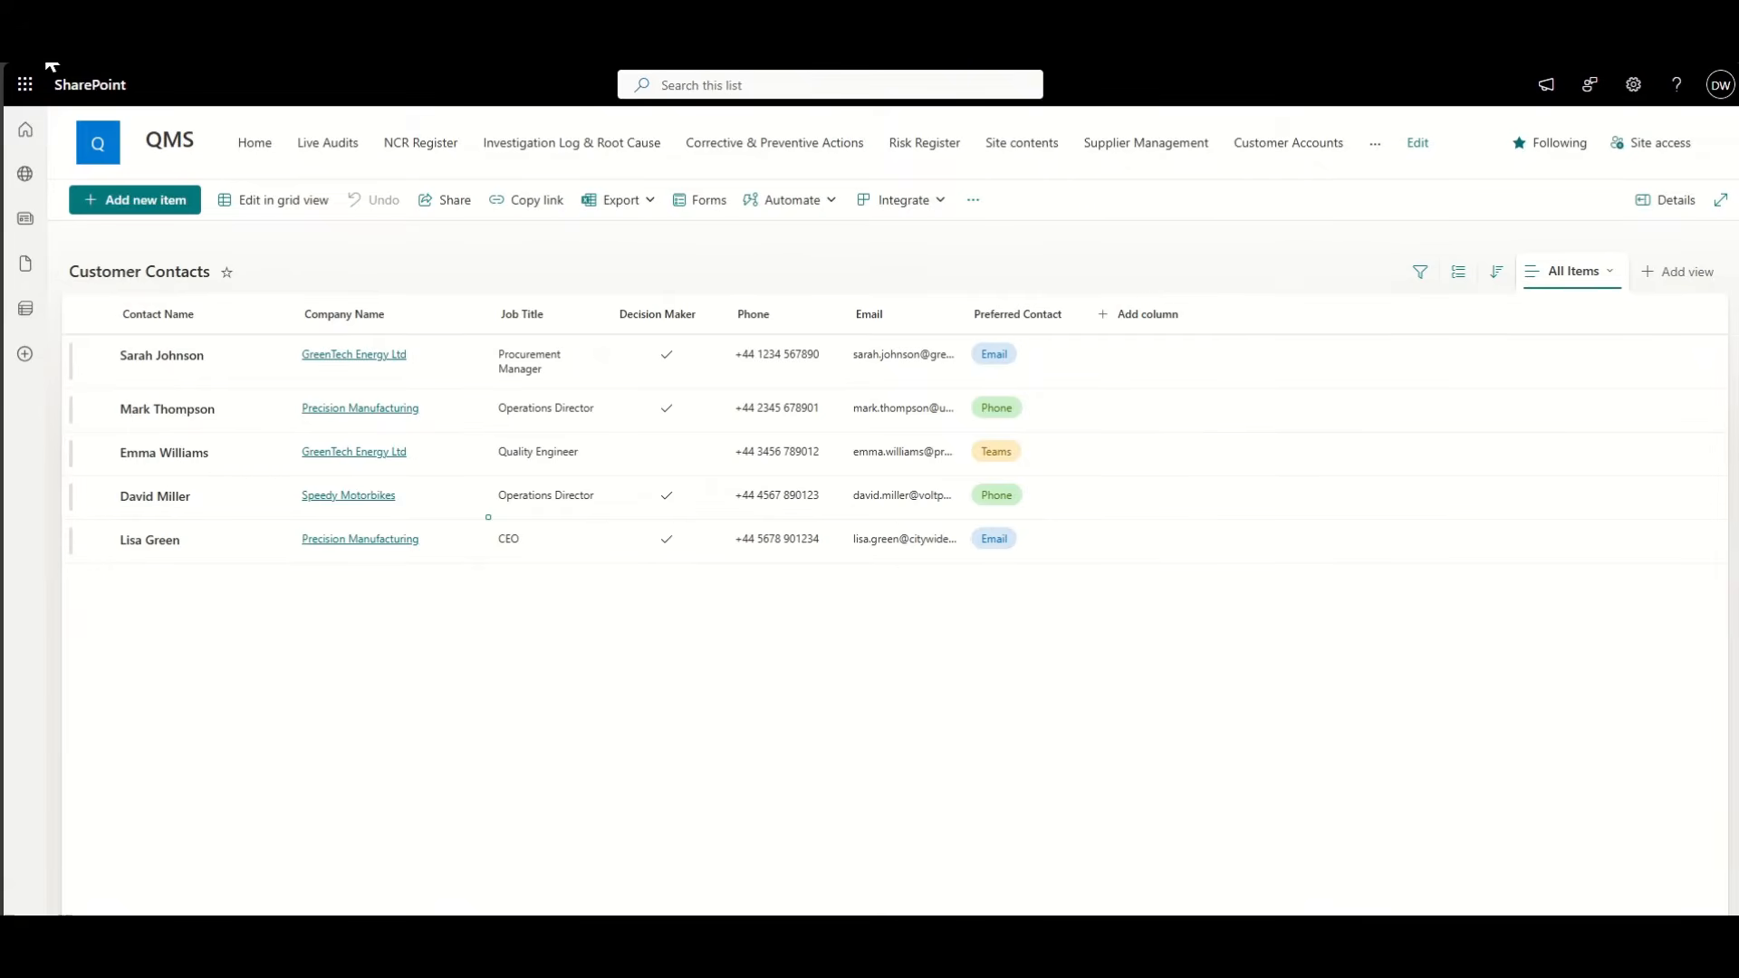
left_click(20, 45)
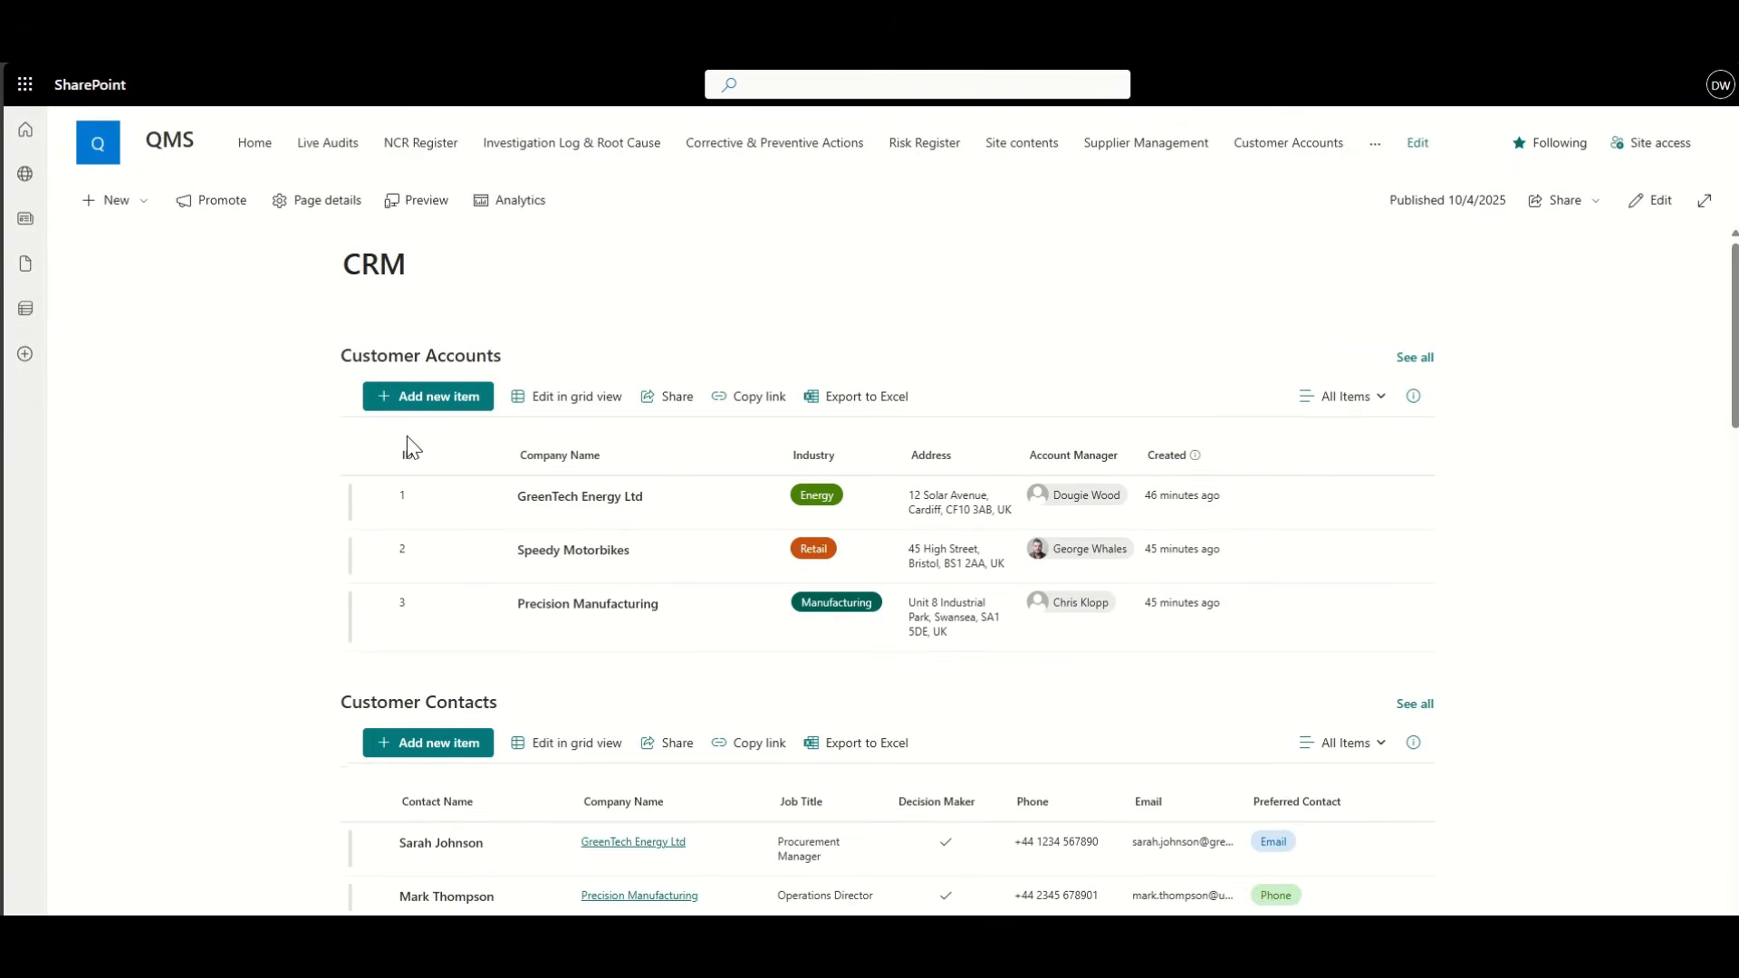
Step: Select the GreenTech Energy Ltd row in Customer Accounts to filter the contacts to its two entries
scroll(296, 535, "down", 2)
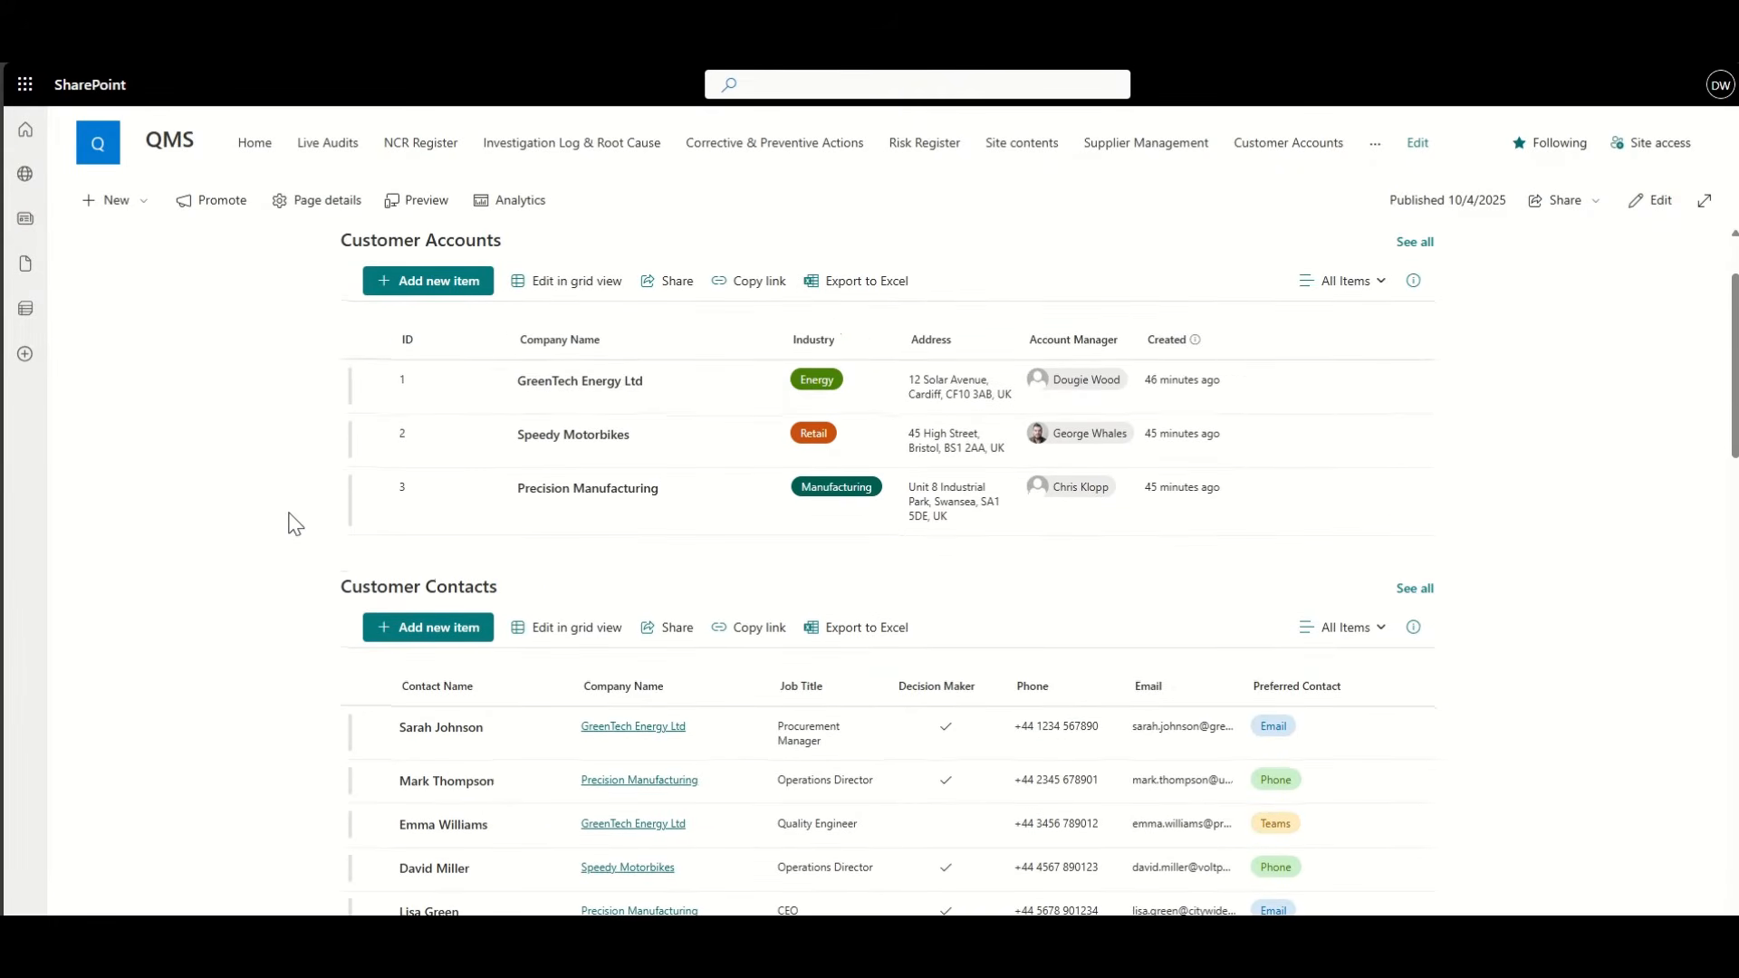
left_click(376, 384)
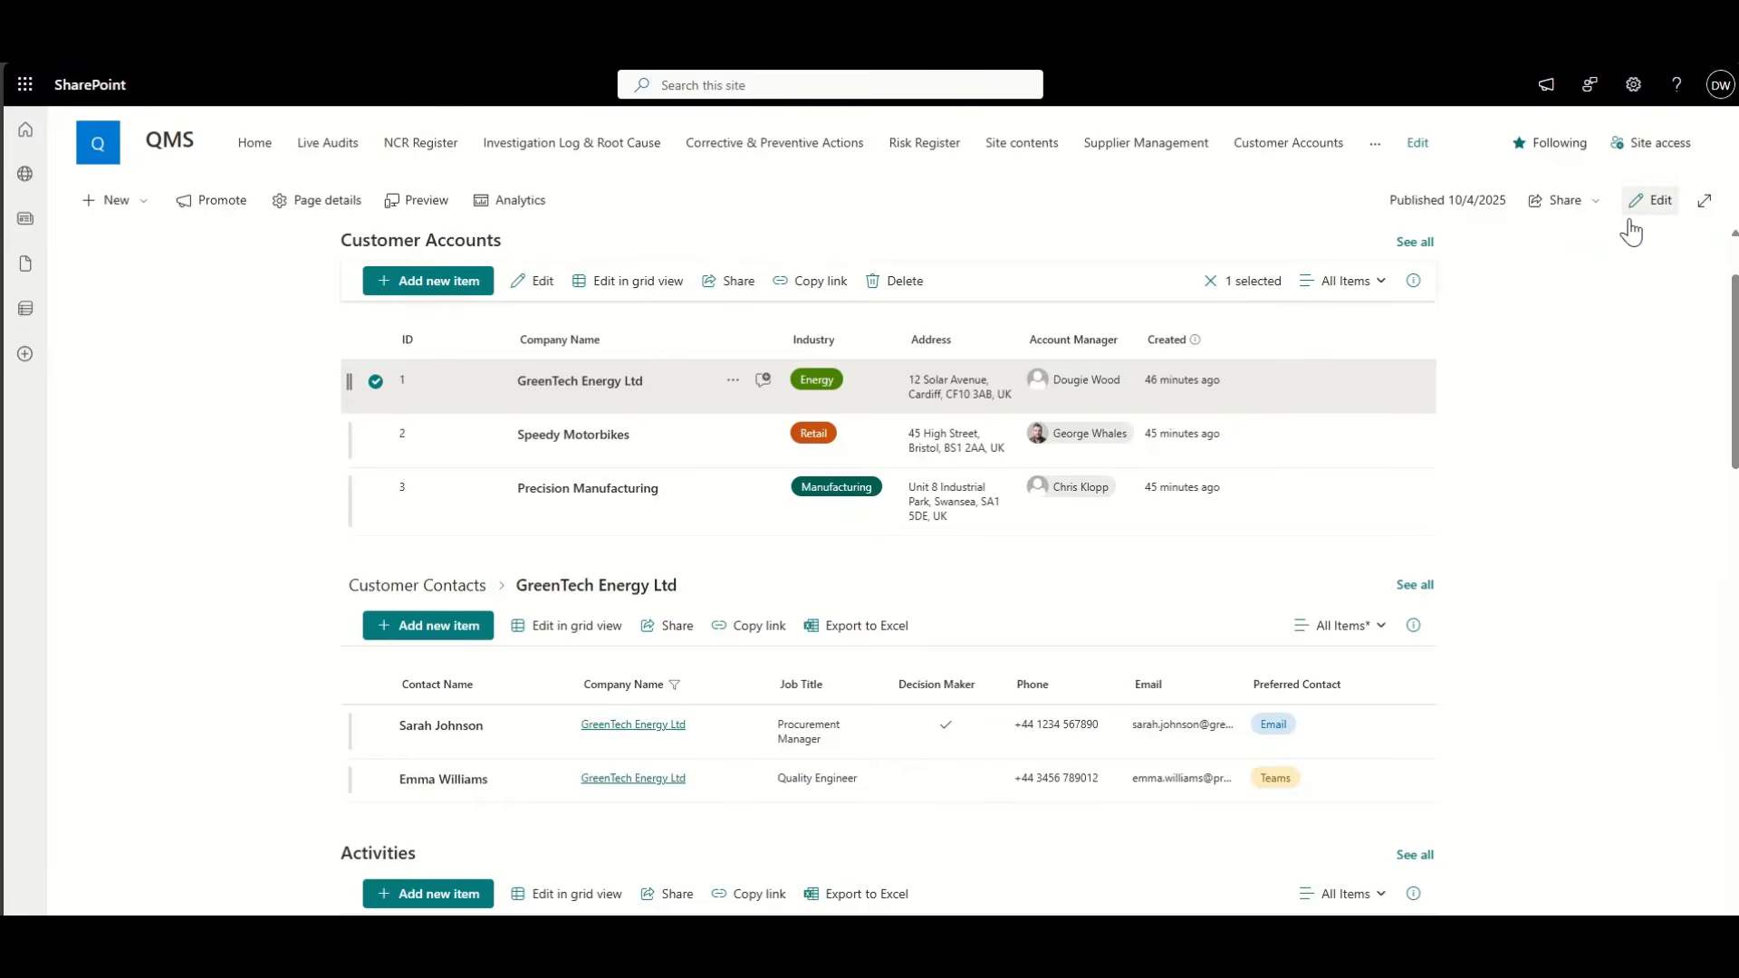
Step: Put the CRM page in edit mode and shorten the Customer Contacts title to Contacts
left_click(1651, 200)
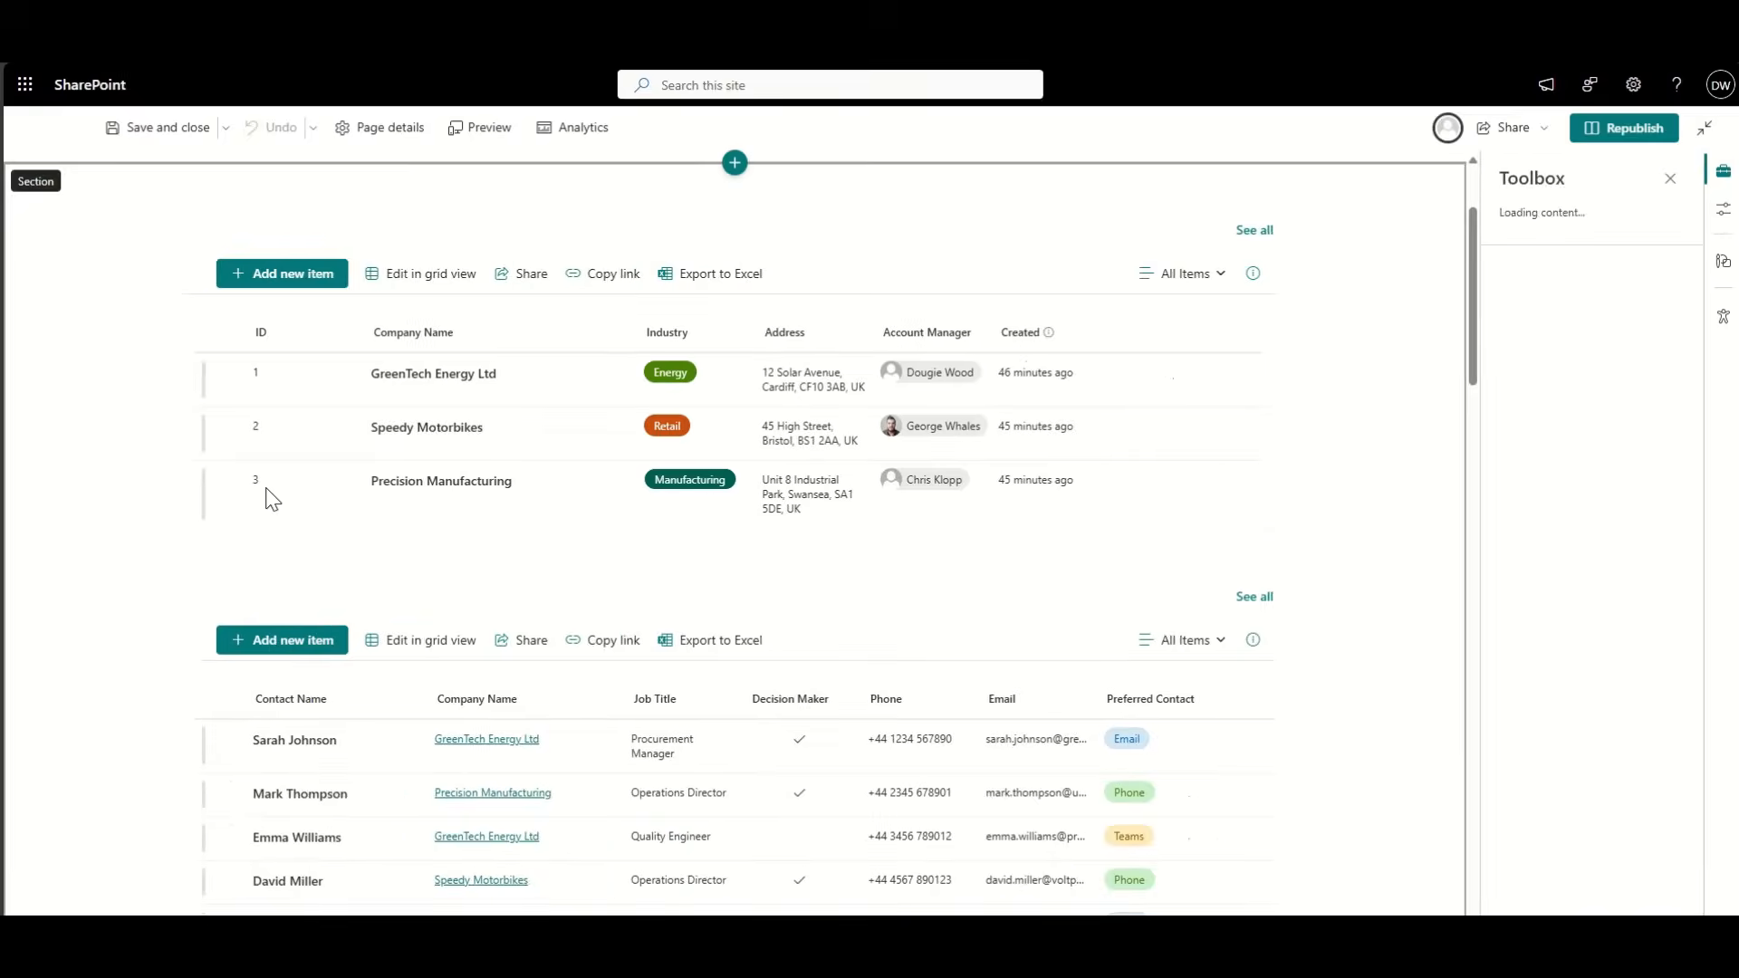
scroll(263, 485, "down", 1)
scroll(87, 702, "down", 3)
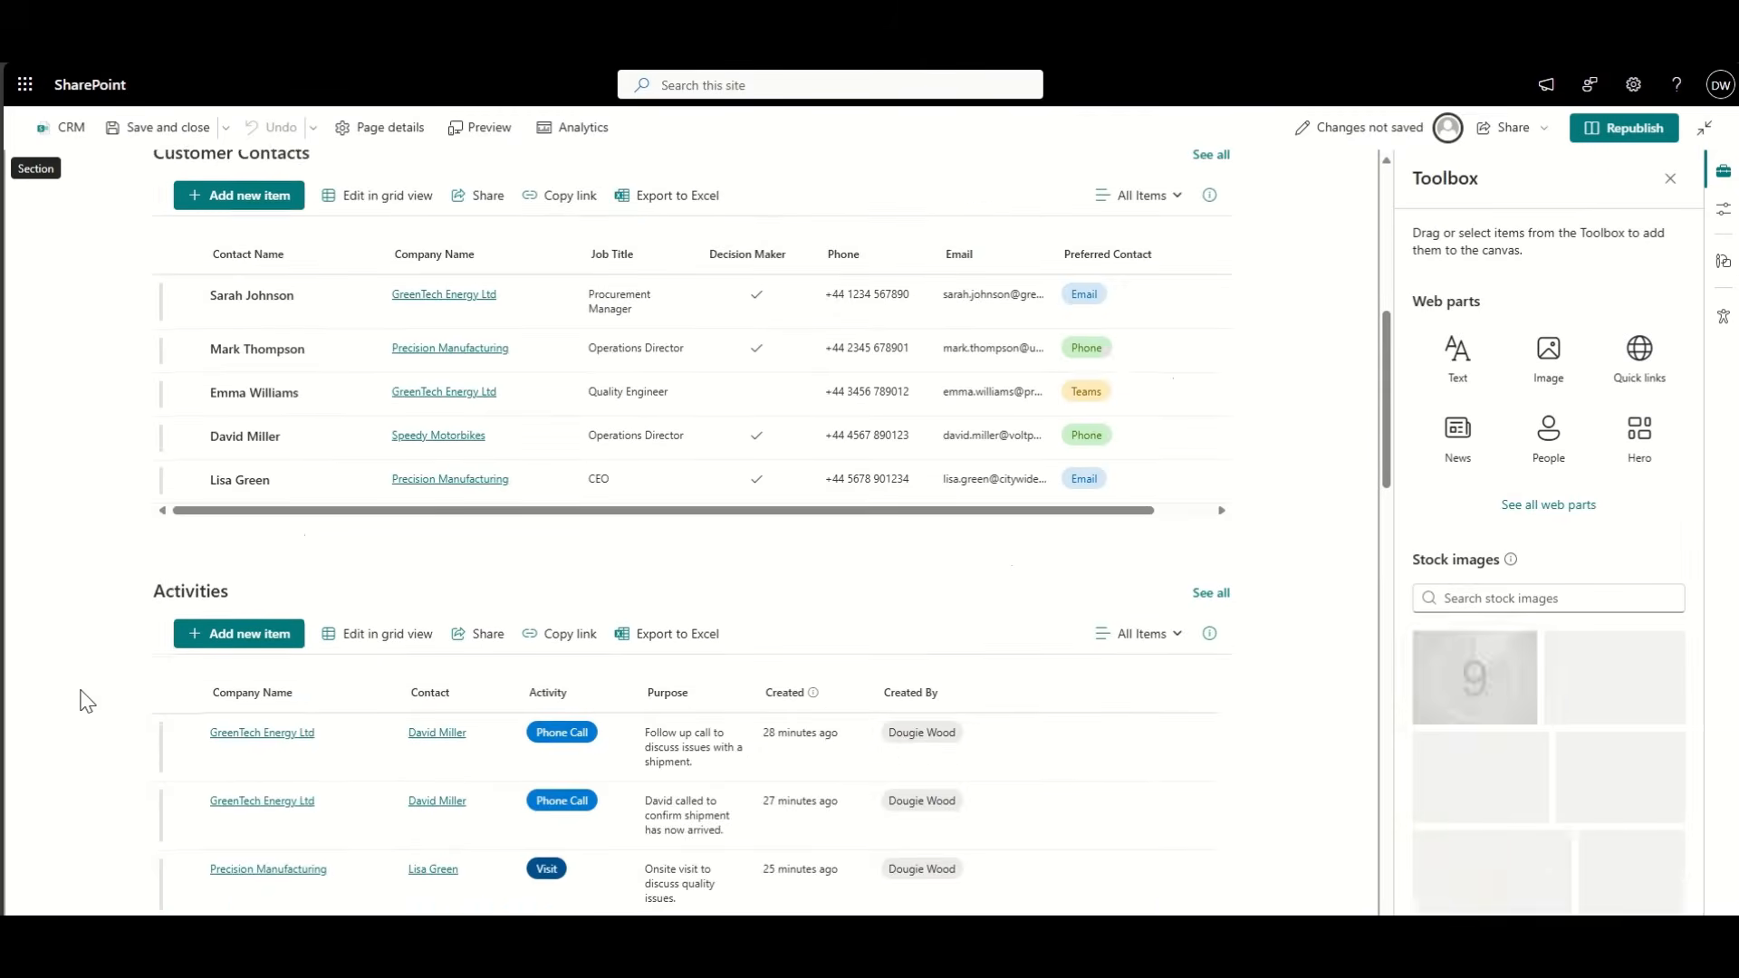
scroll(87, 702, "up", 2)
scroll(87, 702, "up", 3)
scroll(78, 699, "down", 4)
left_click(195, 238)
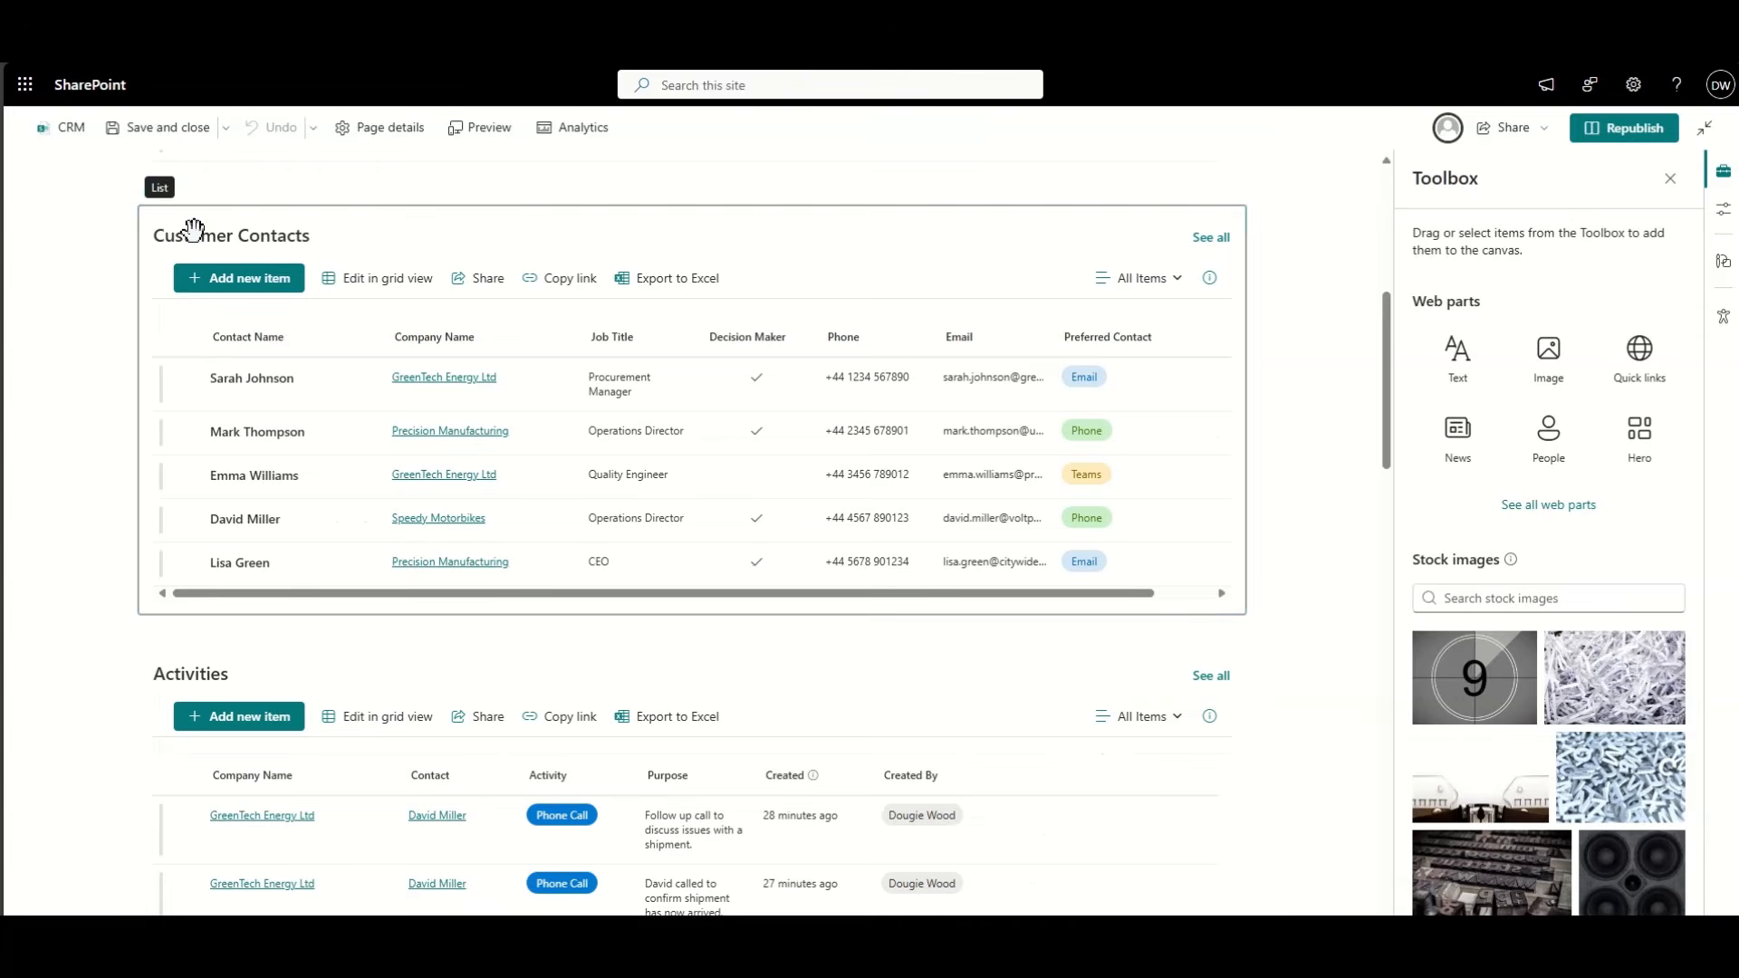
double_click(200, 235)
key("BackSpace")
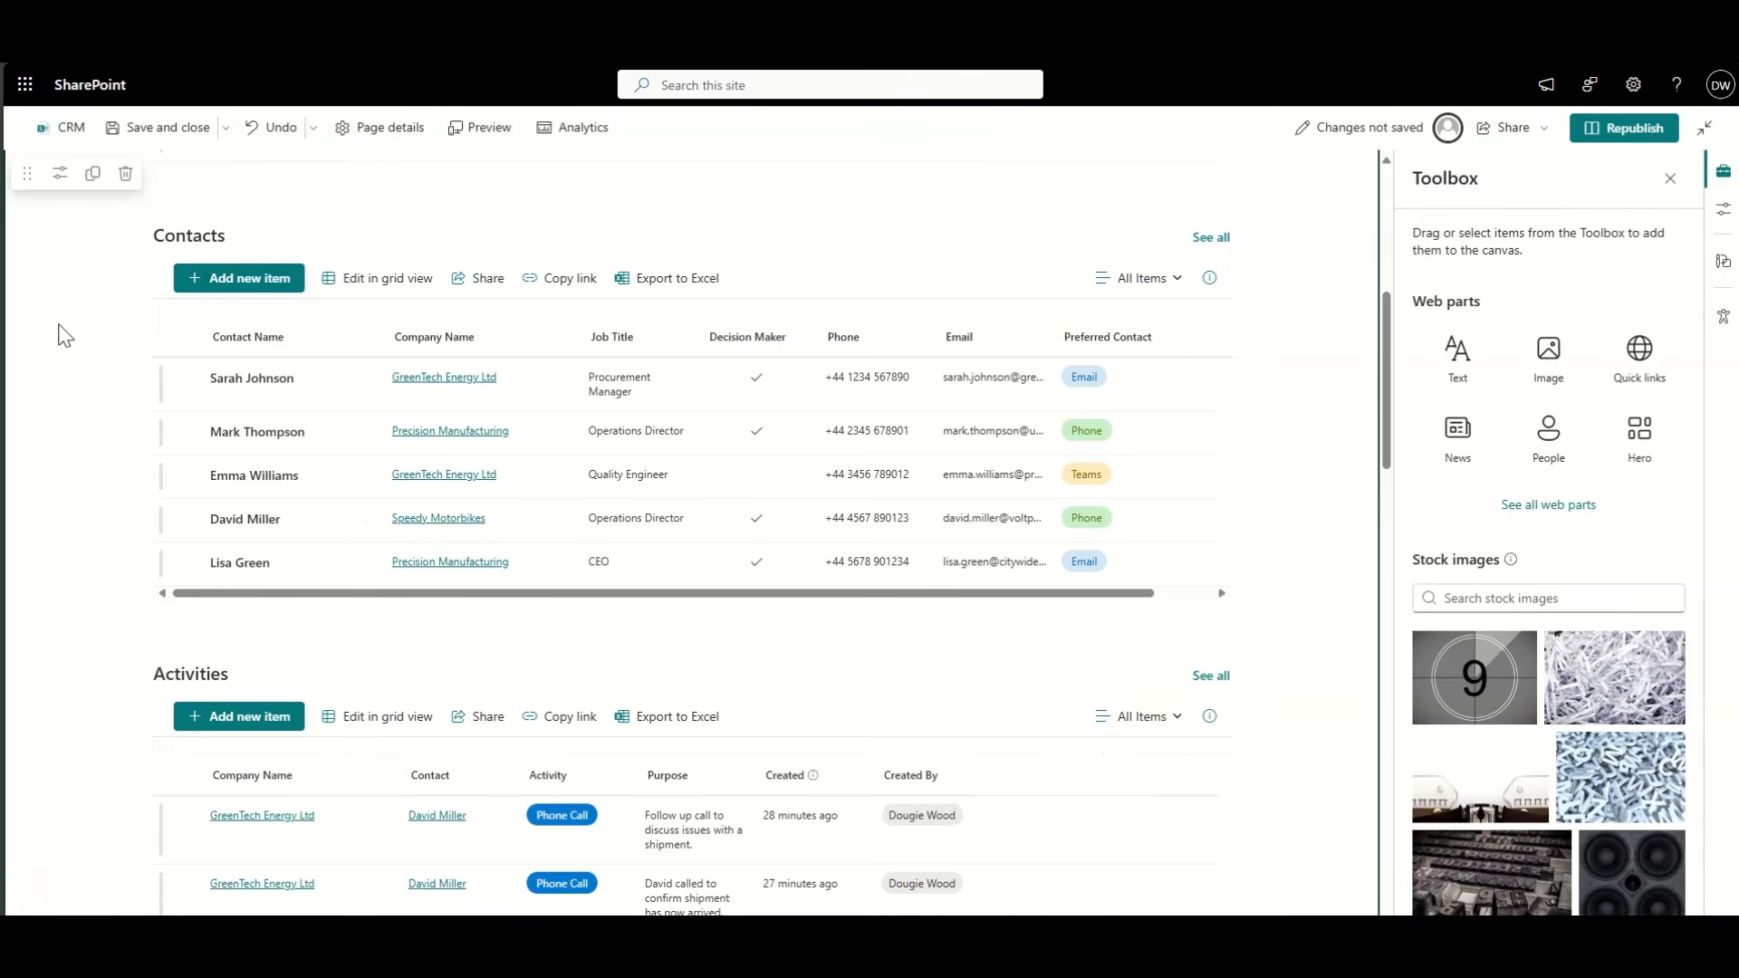
Step: Shorten the Customer Accounts web part title to Accounts
scroll(63, 335, "up", 5)
left_click(192, 343)
double_click(195, 343)
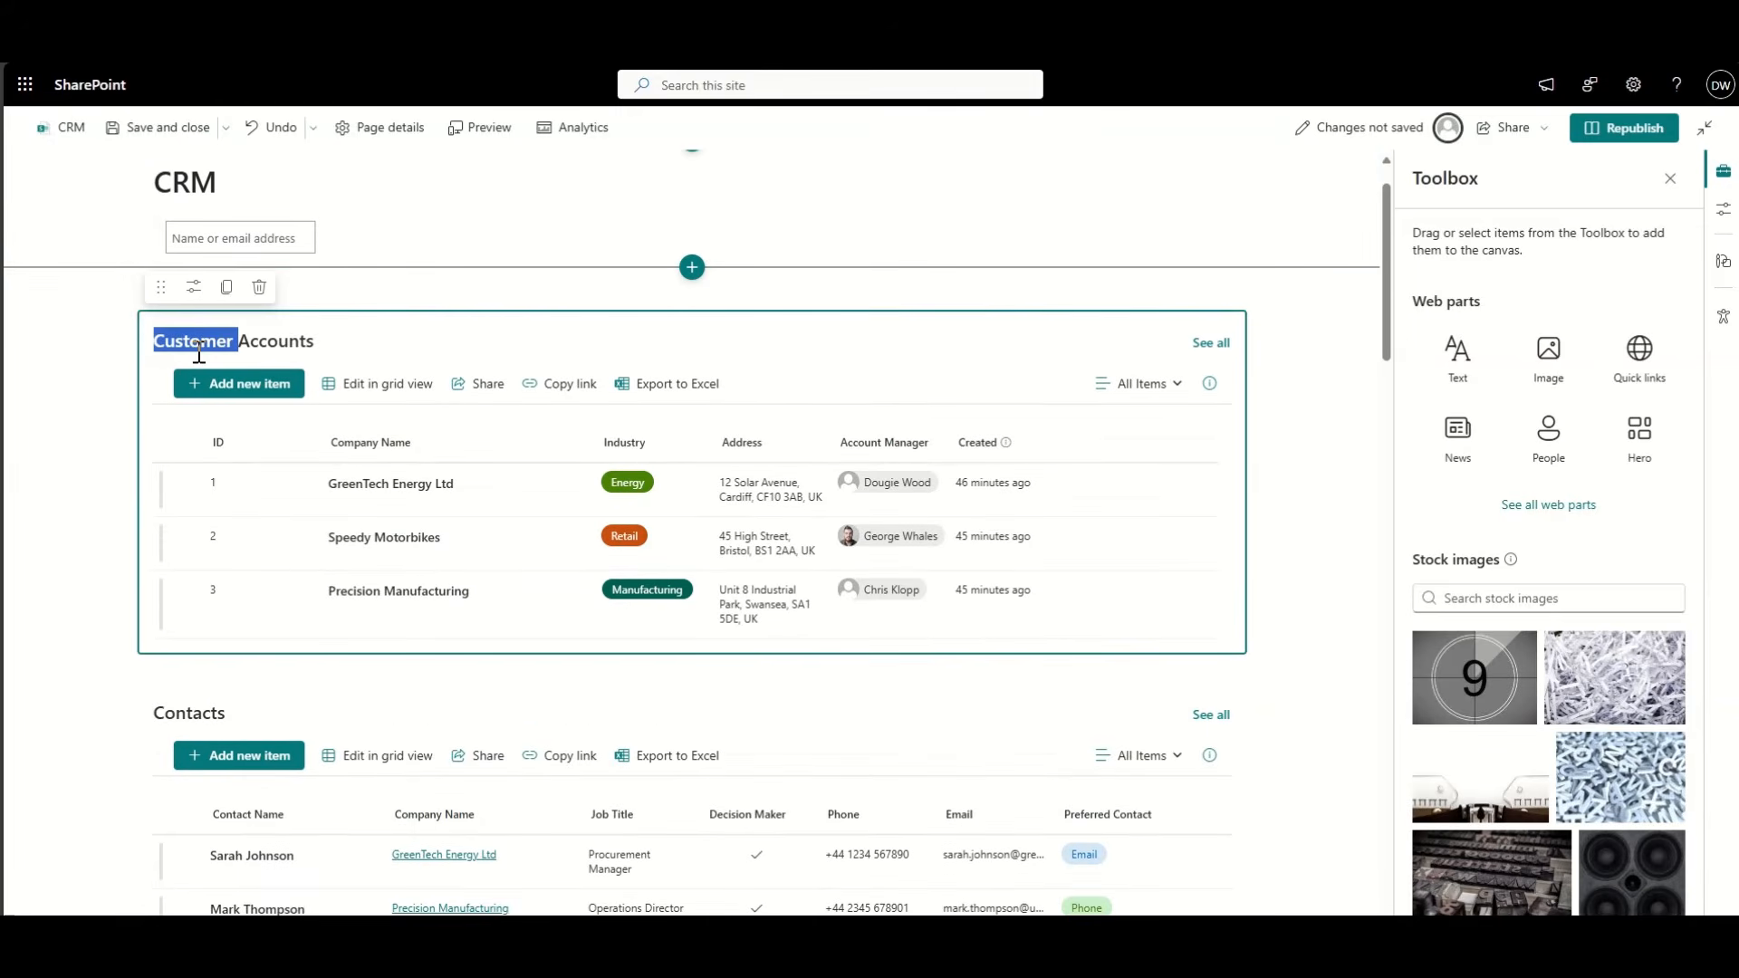
key("BackSpace")
scroll(123, 475, "down", 8)
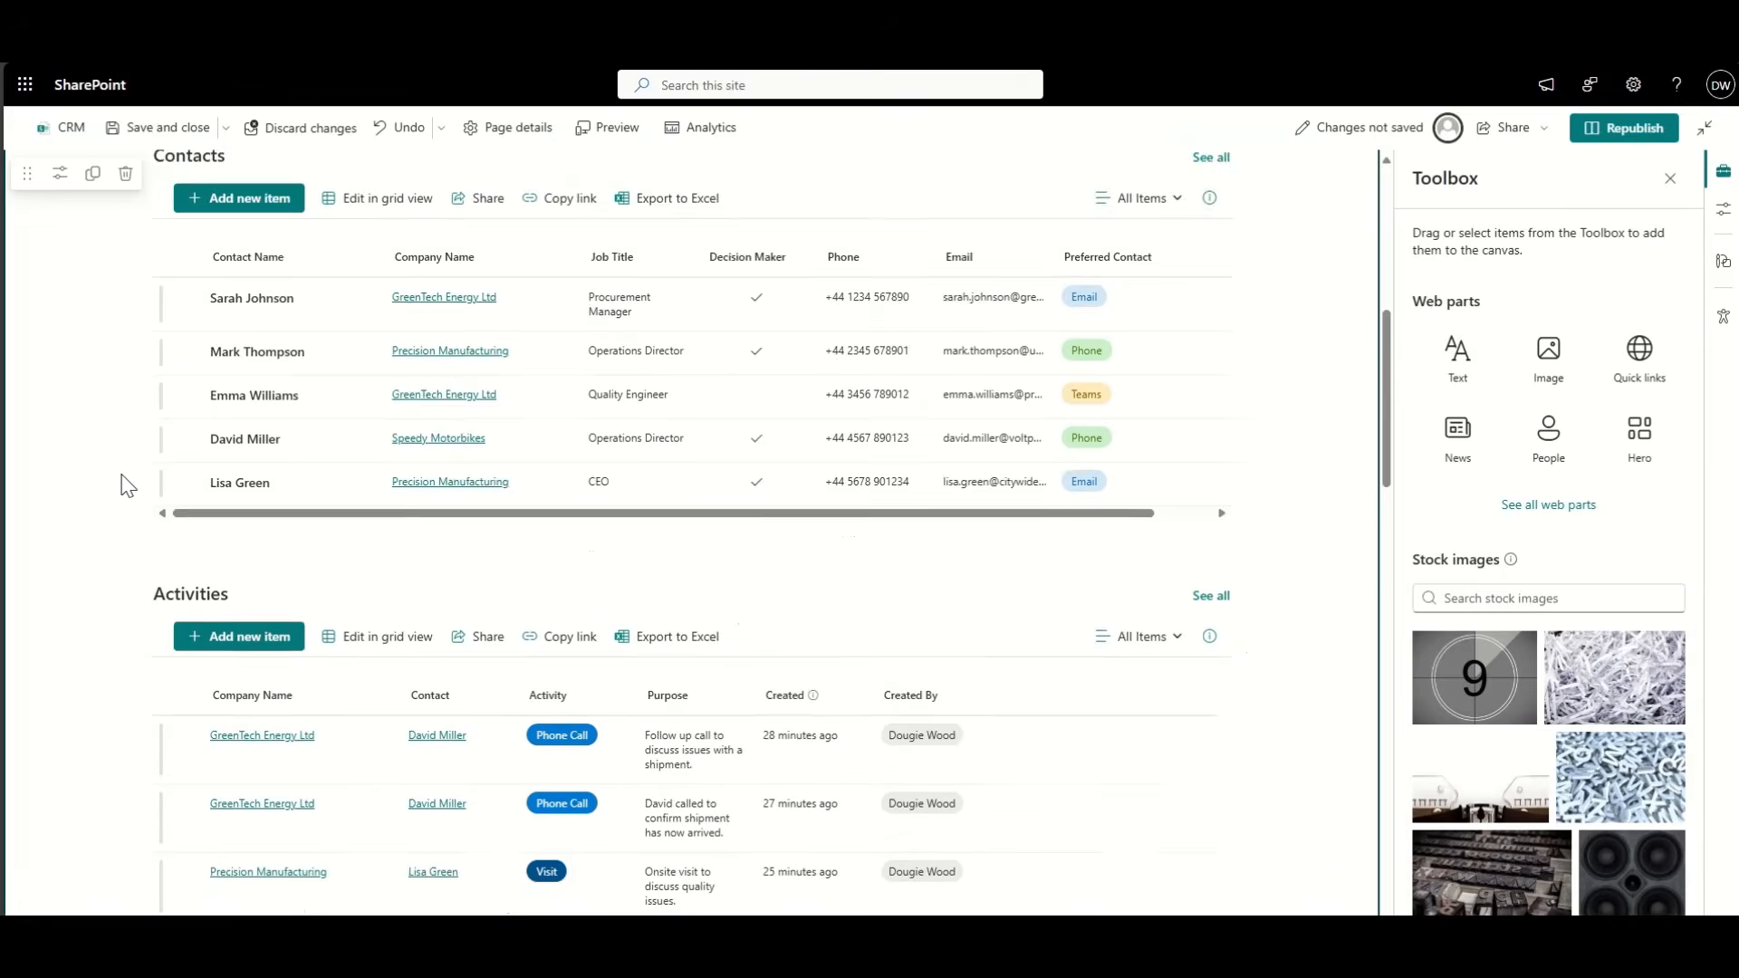
left_click(316, 394)
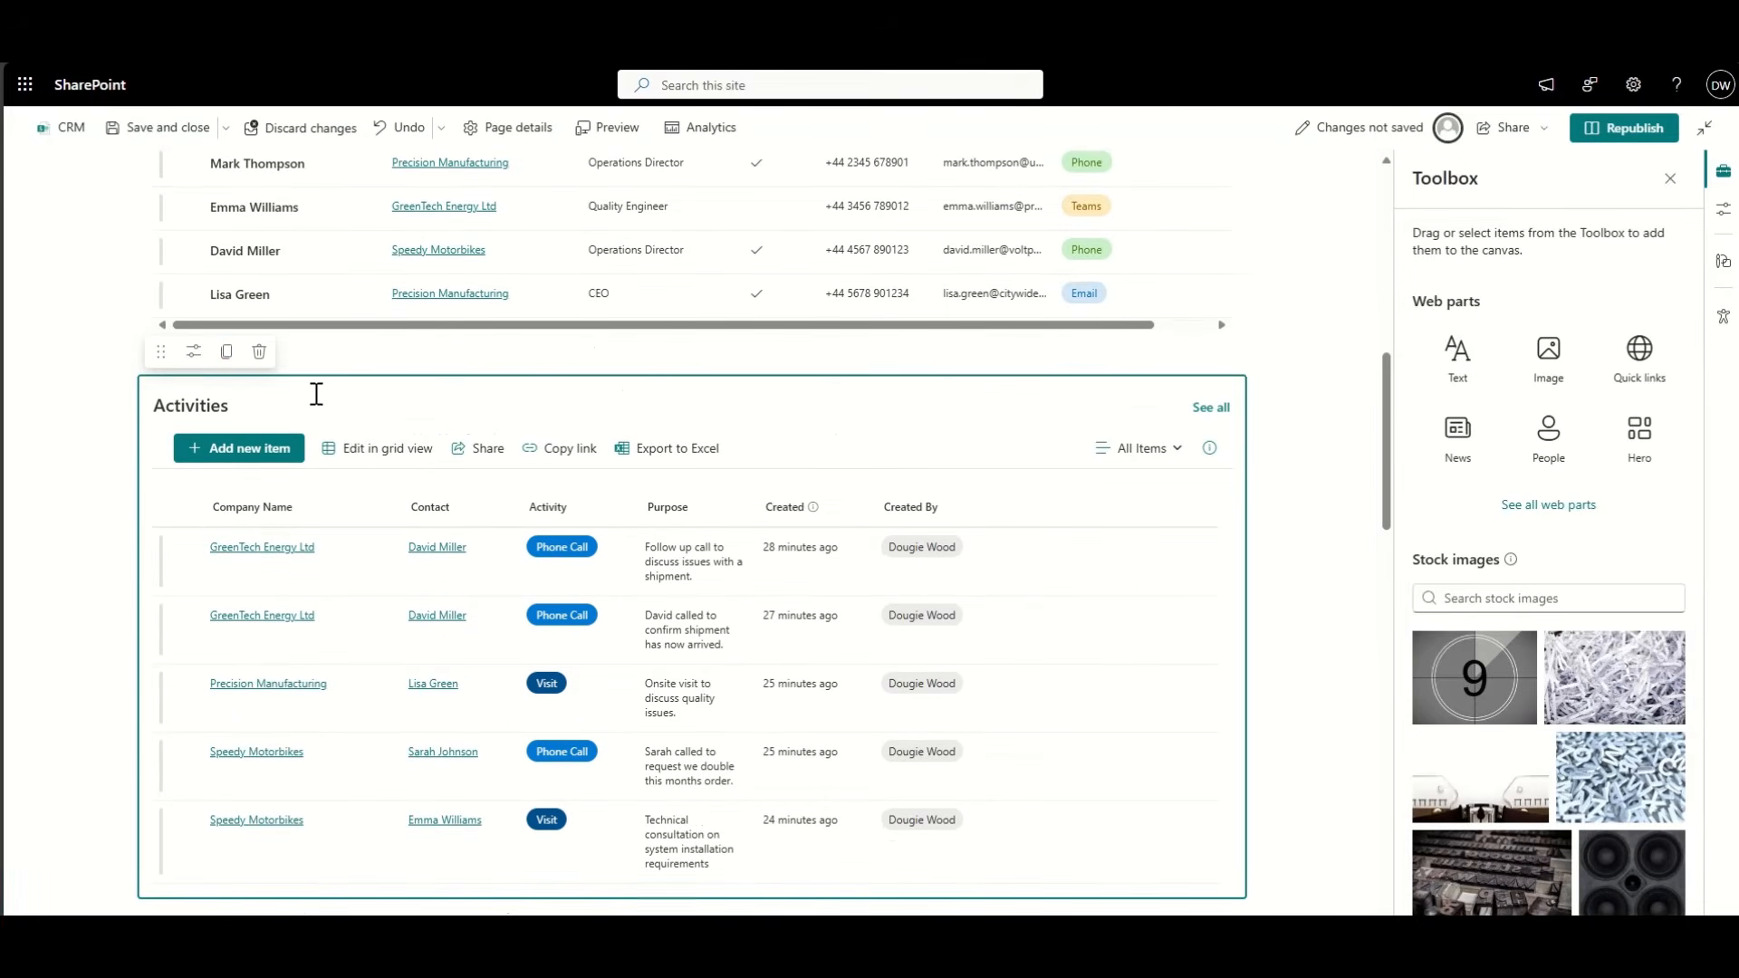
Step: Turn on Activities dynamic filtering by Company Name, sourced from Accounts' Company Name
left_click(194, 351)
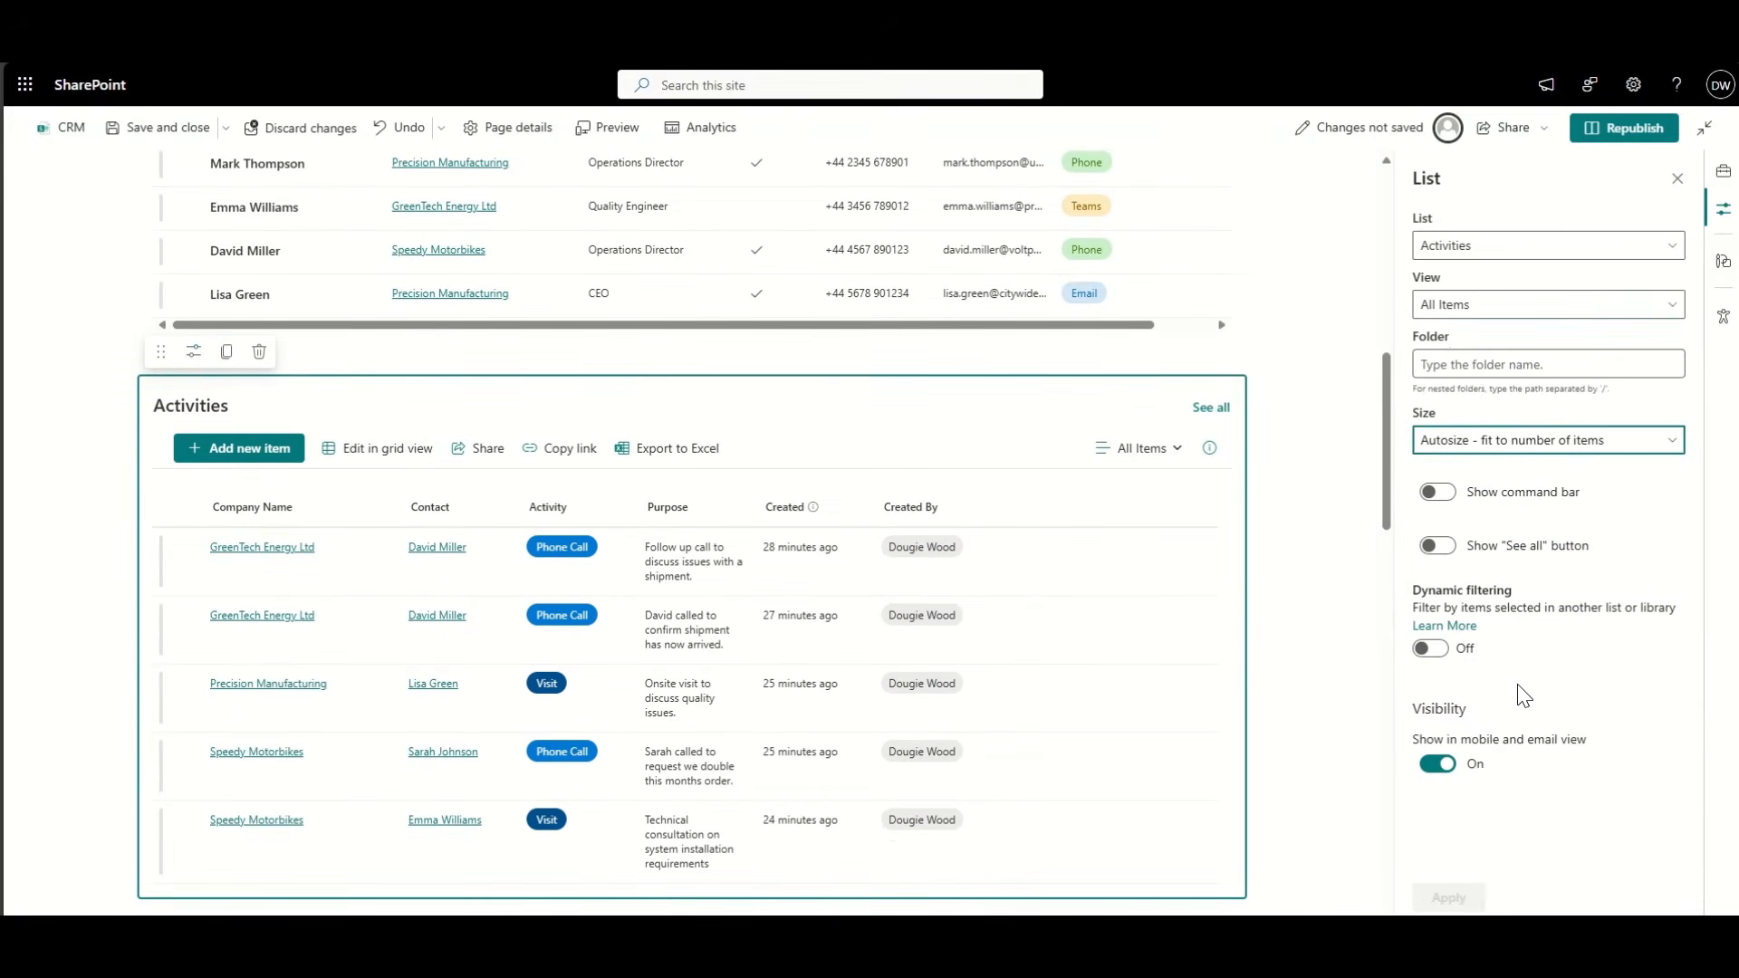
scroll(1519, 683, "down", 1)
left_click(1433, 647)
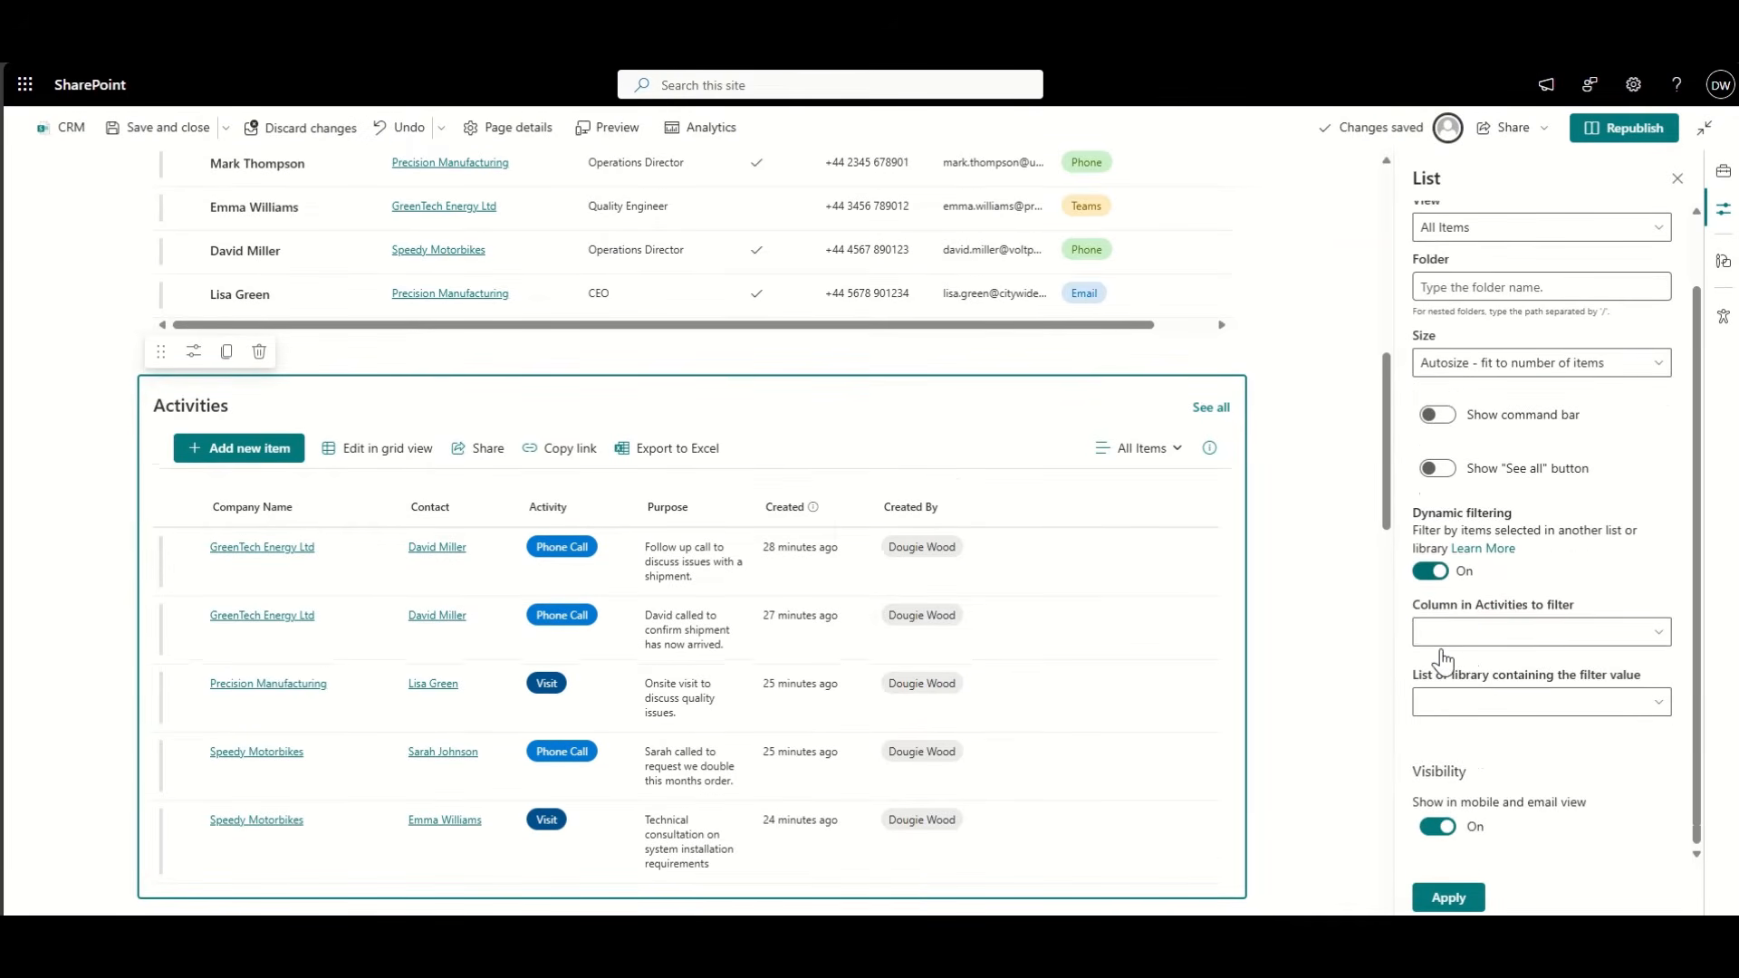
left_click(1475, 646)
left_click(1478, 666)
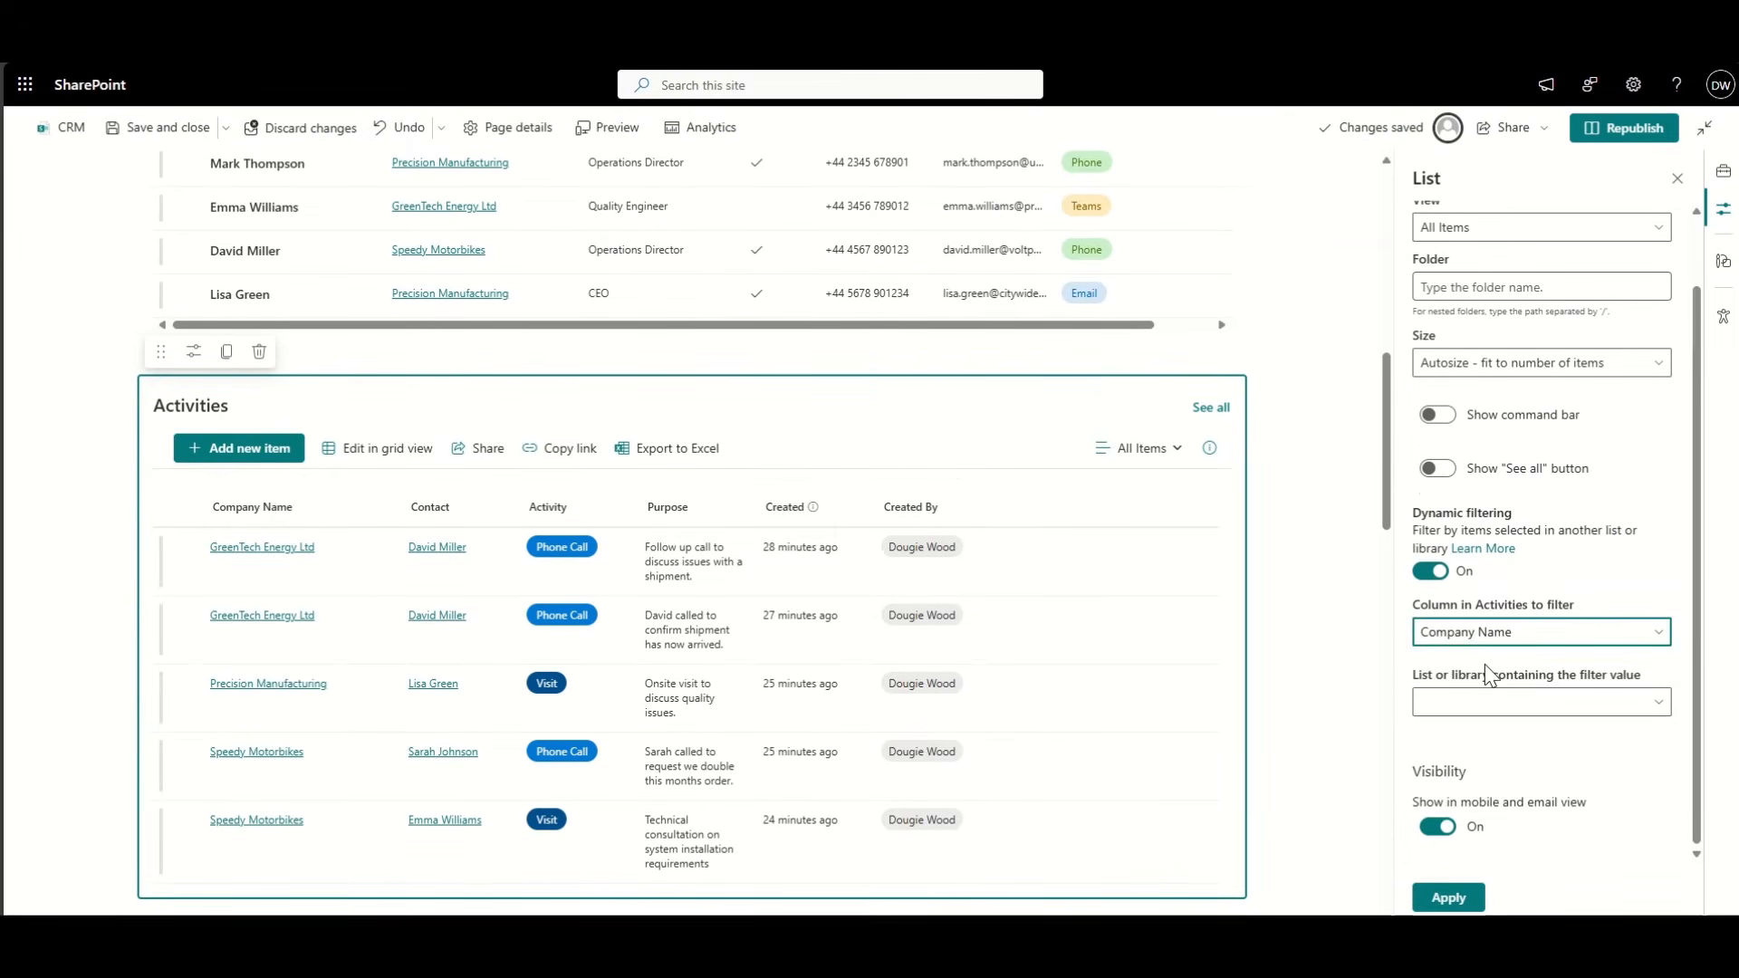
left_click(1484, 705)
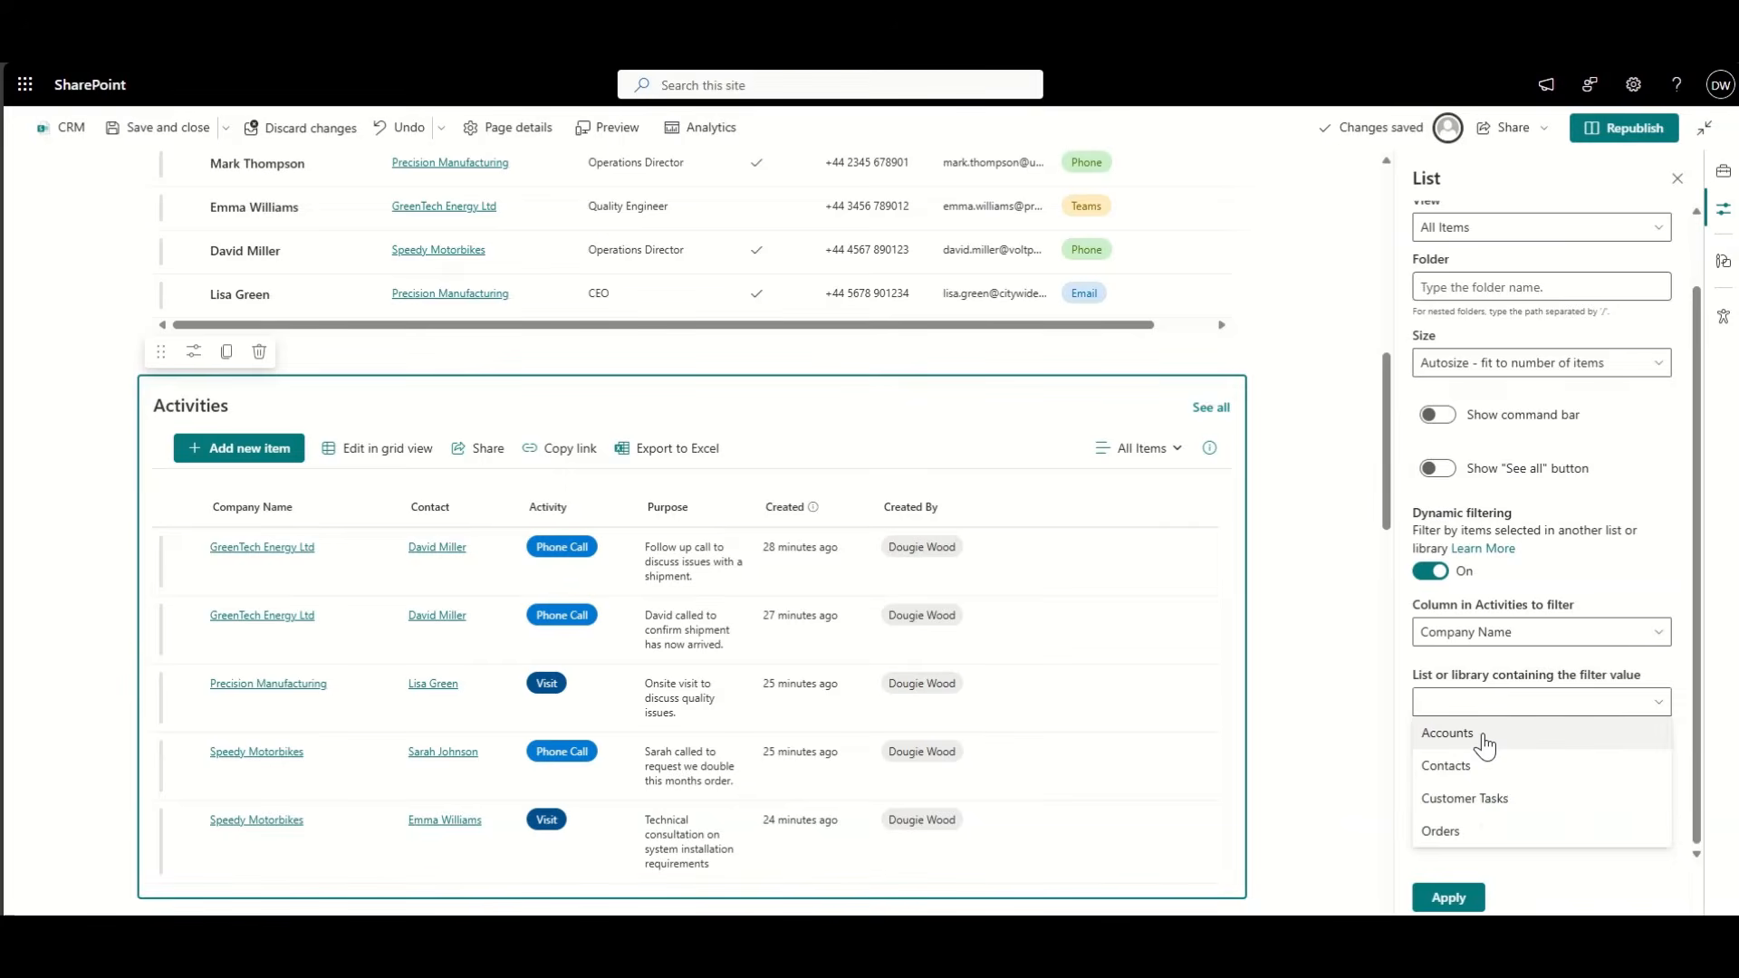
left_click(1484, 745)
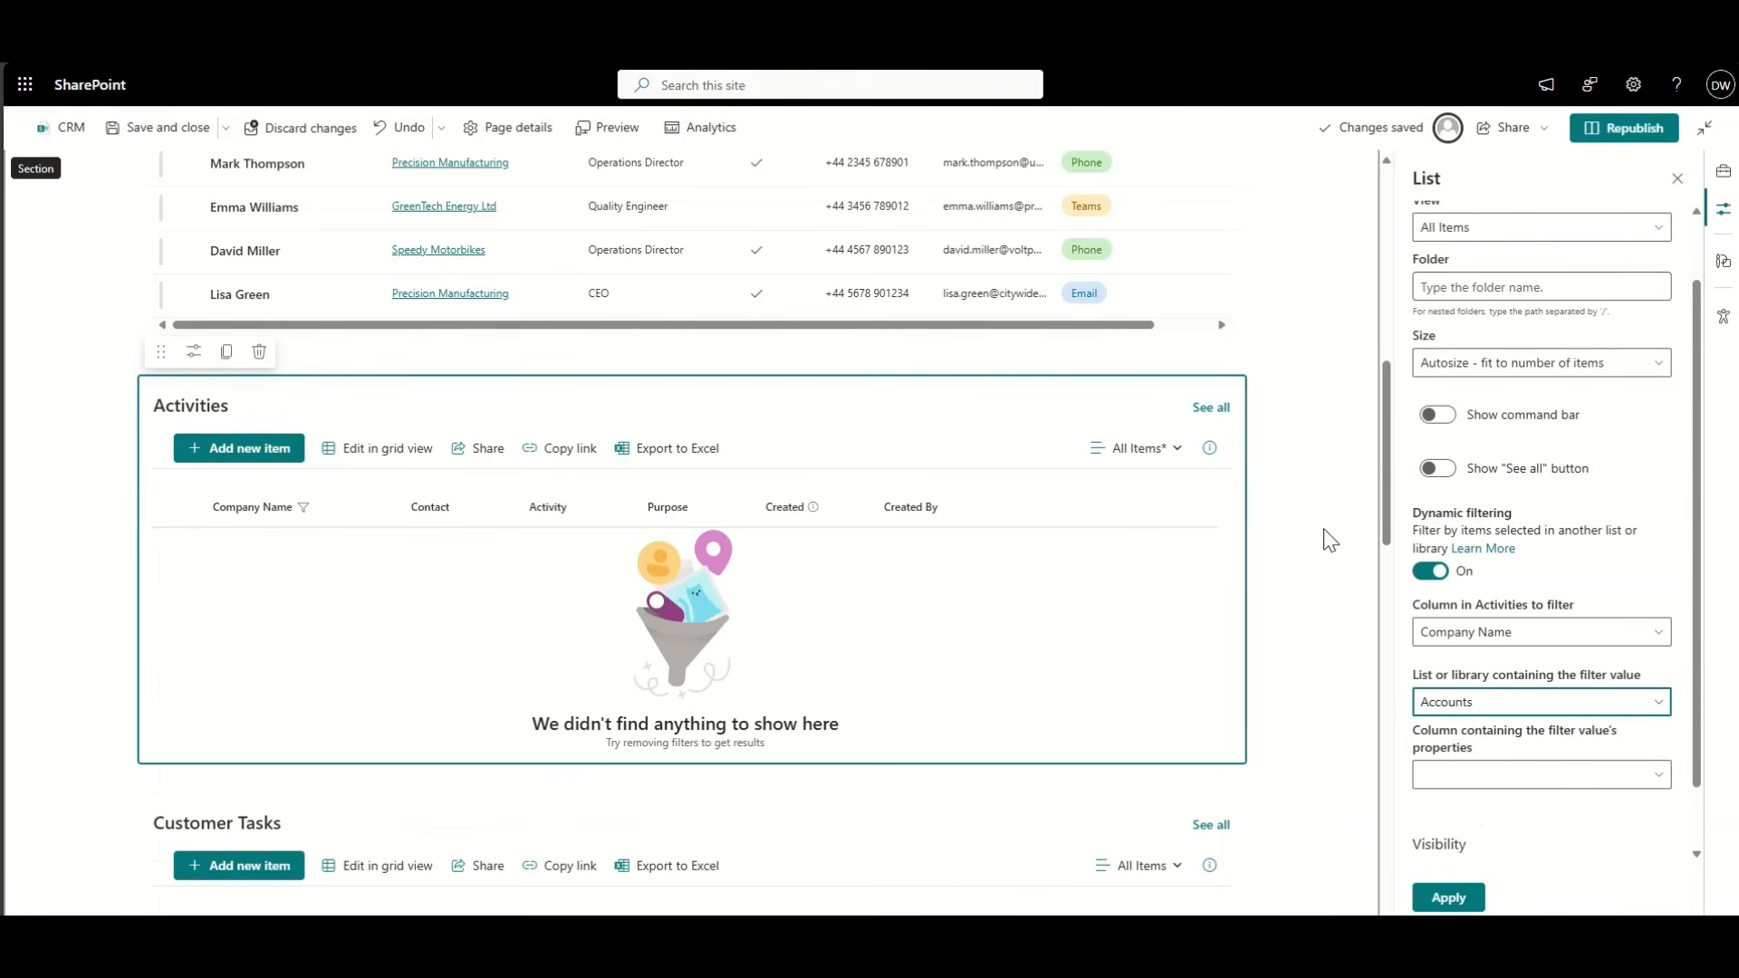
scroll(1294, 482, "up", 3)
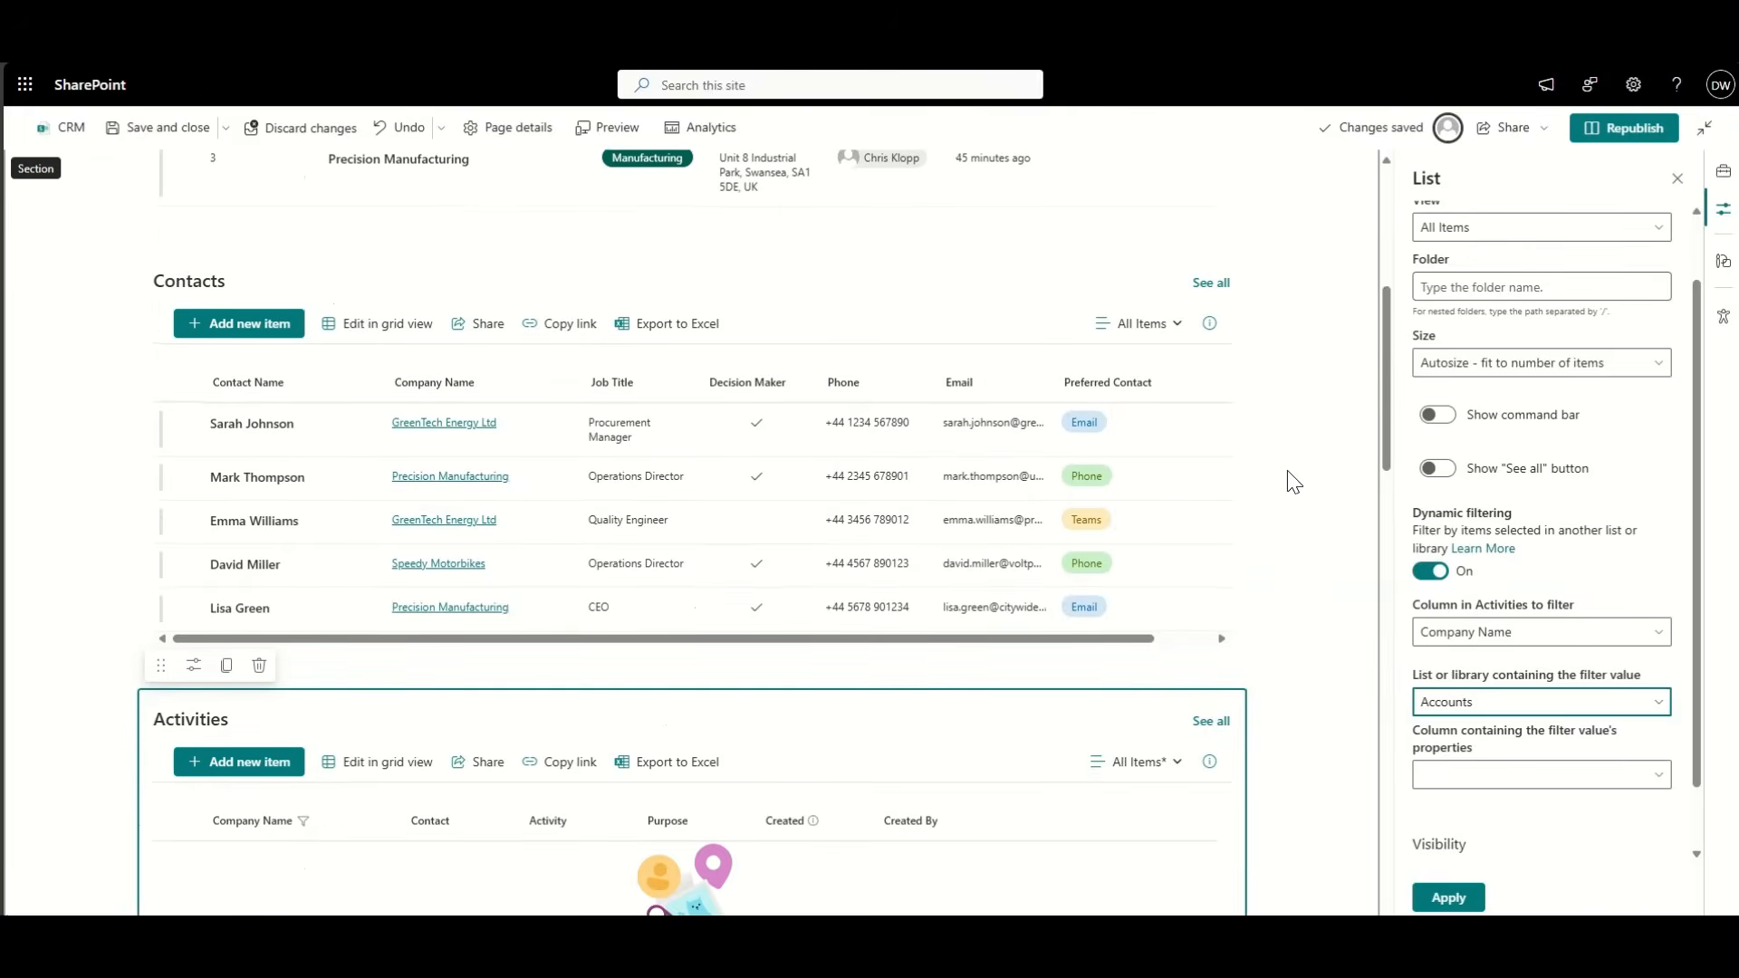
scroll(1295, 482, "down", 1)
scroll(1294, 481, "down", 6)
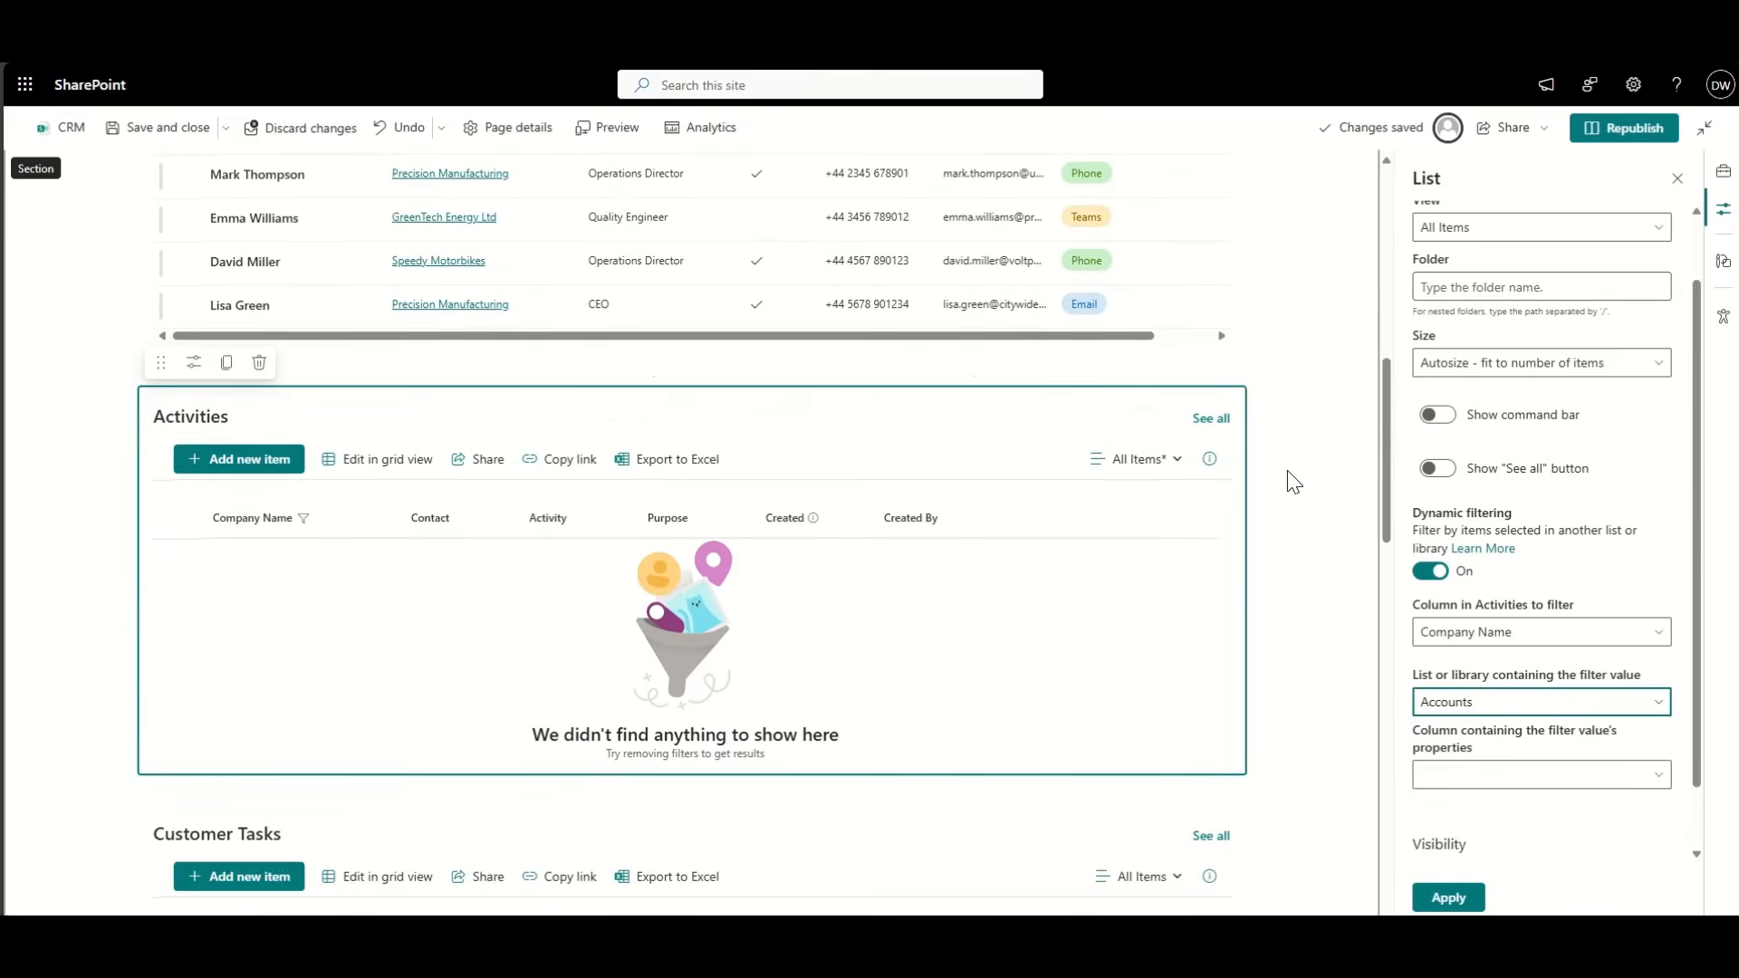
left_click(1465, 782)
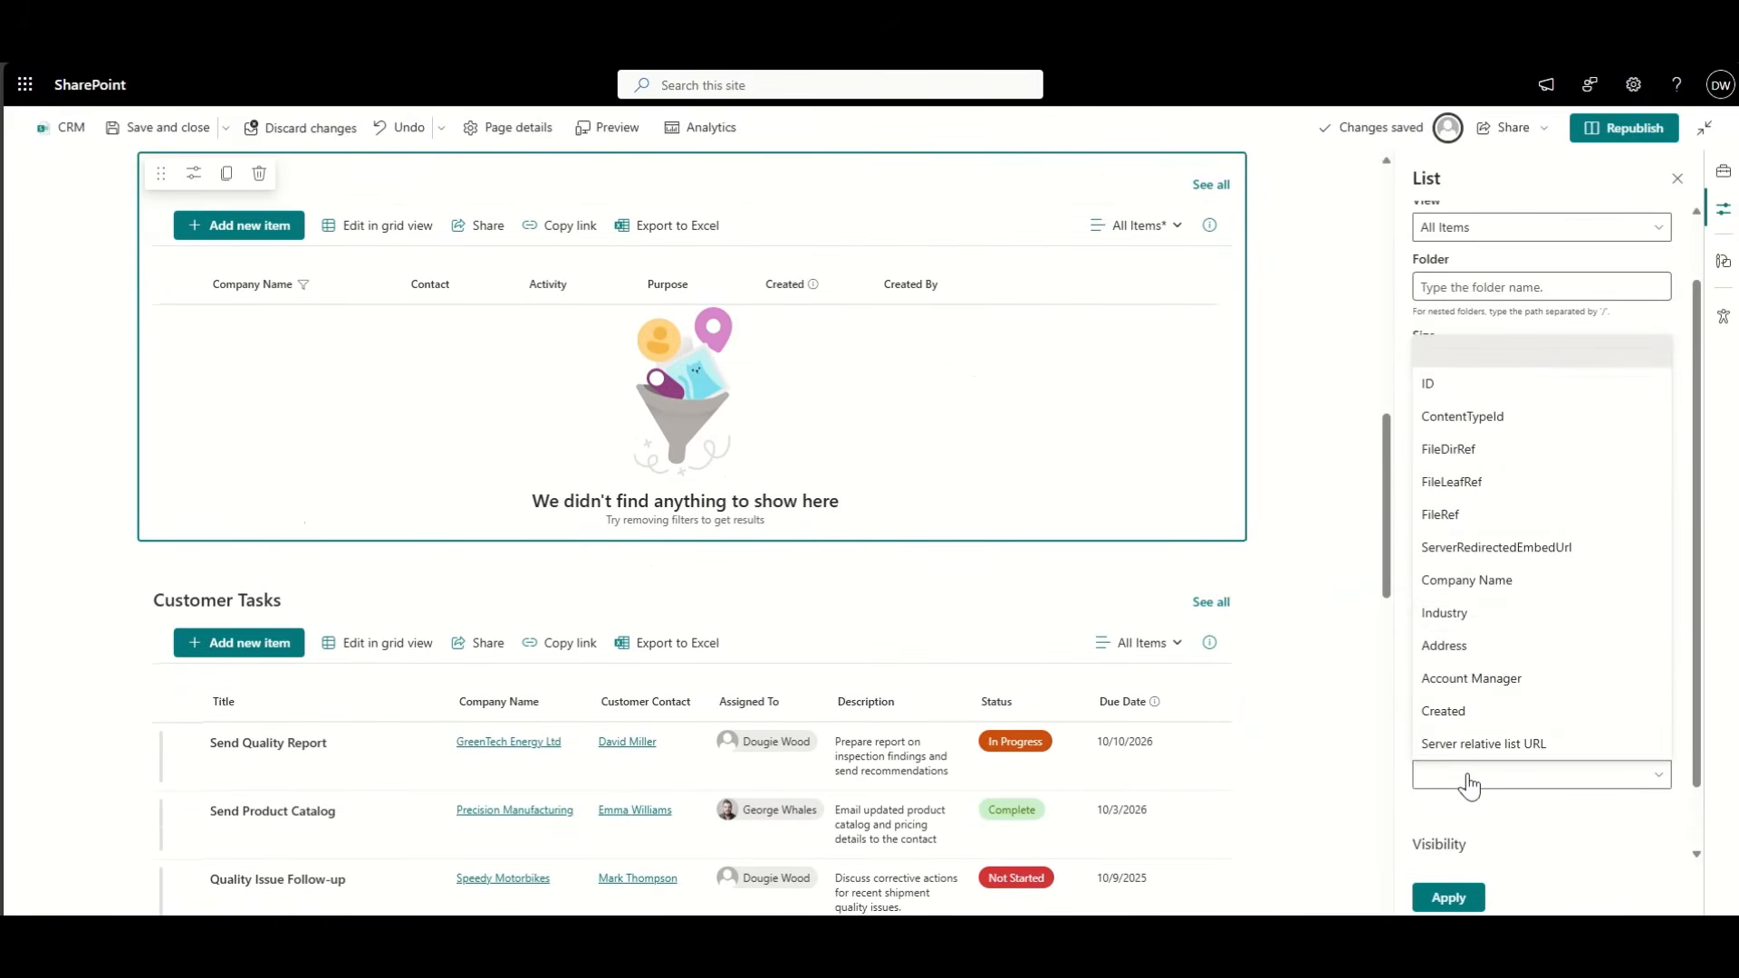
left_click(1489, 577)
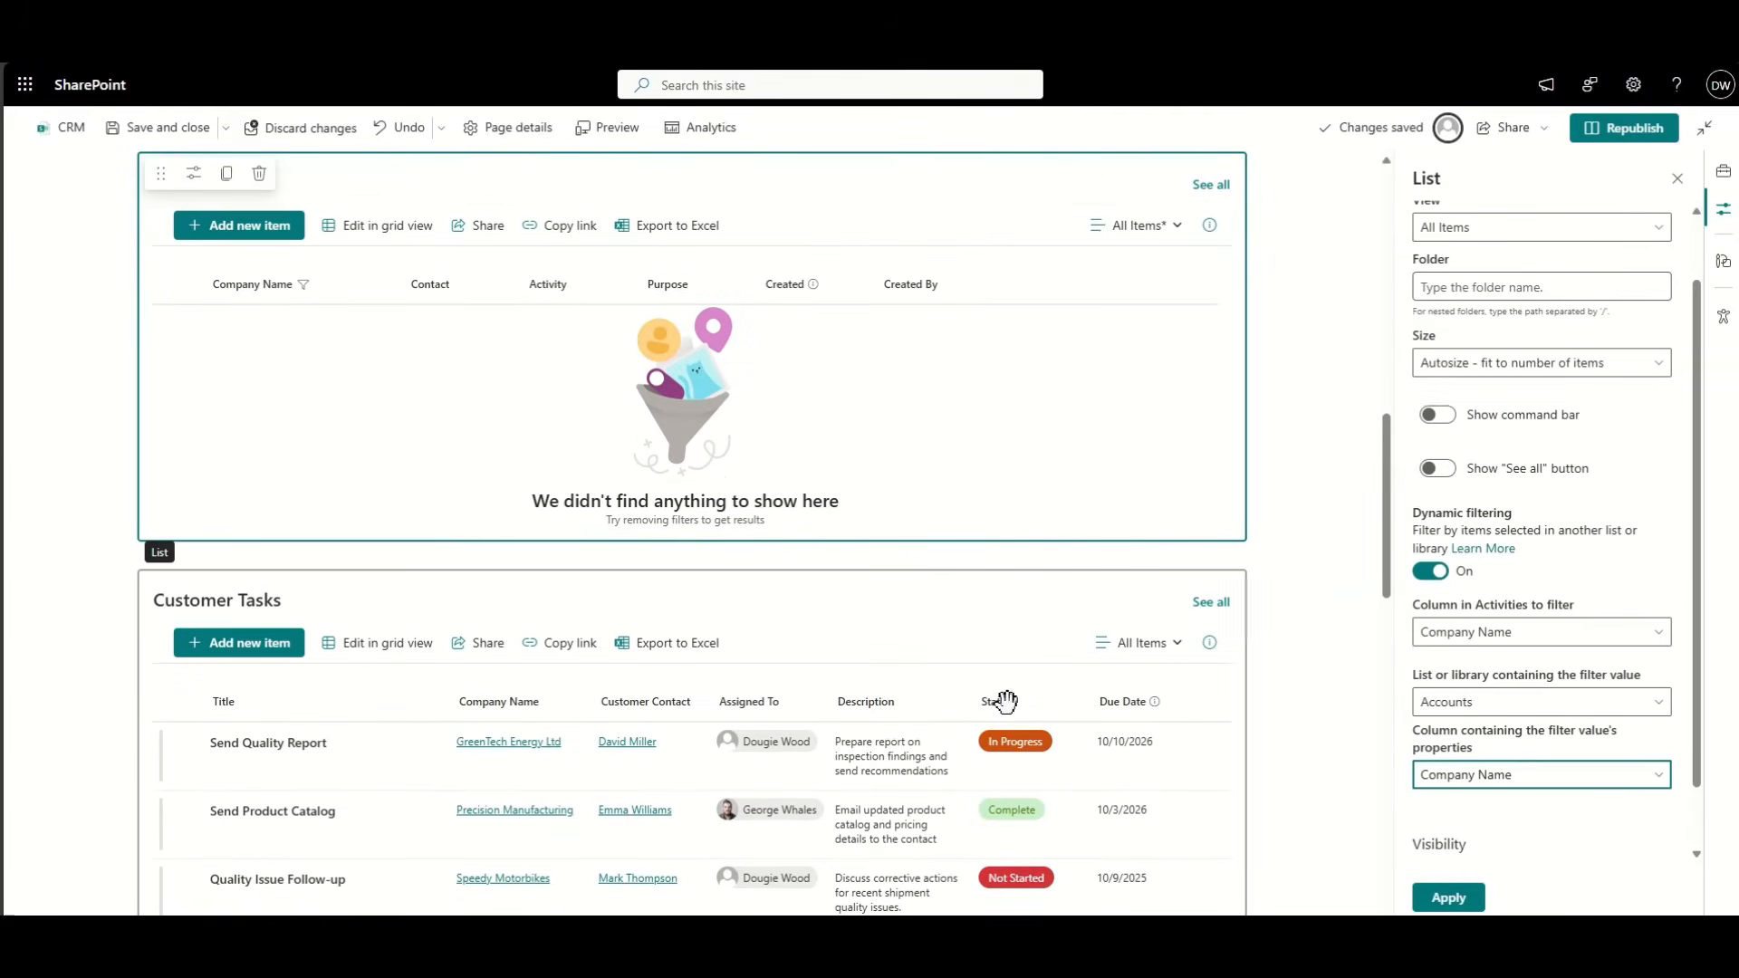
Step: Redo the Activities Company Name filter from Accounts' Company Name and apply it
left_click(380, 593)
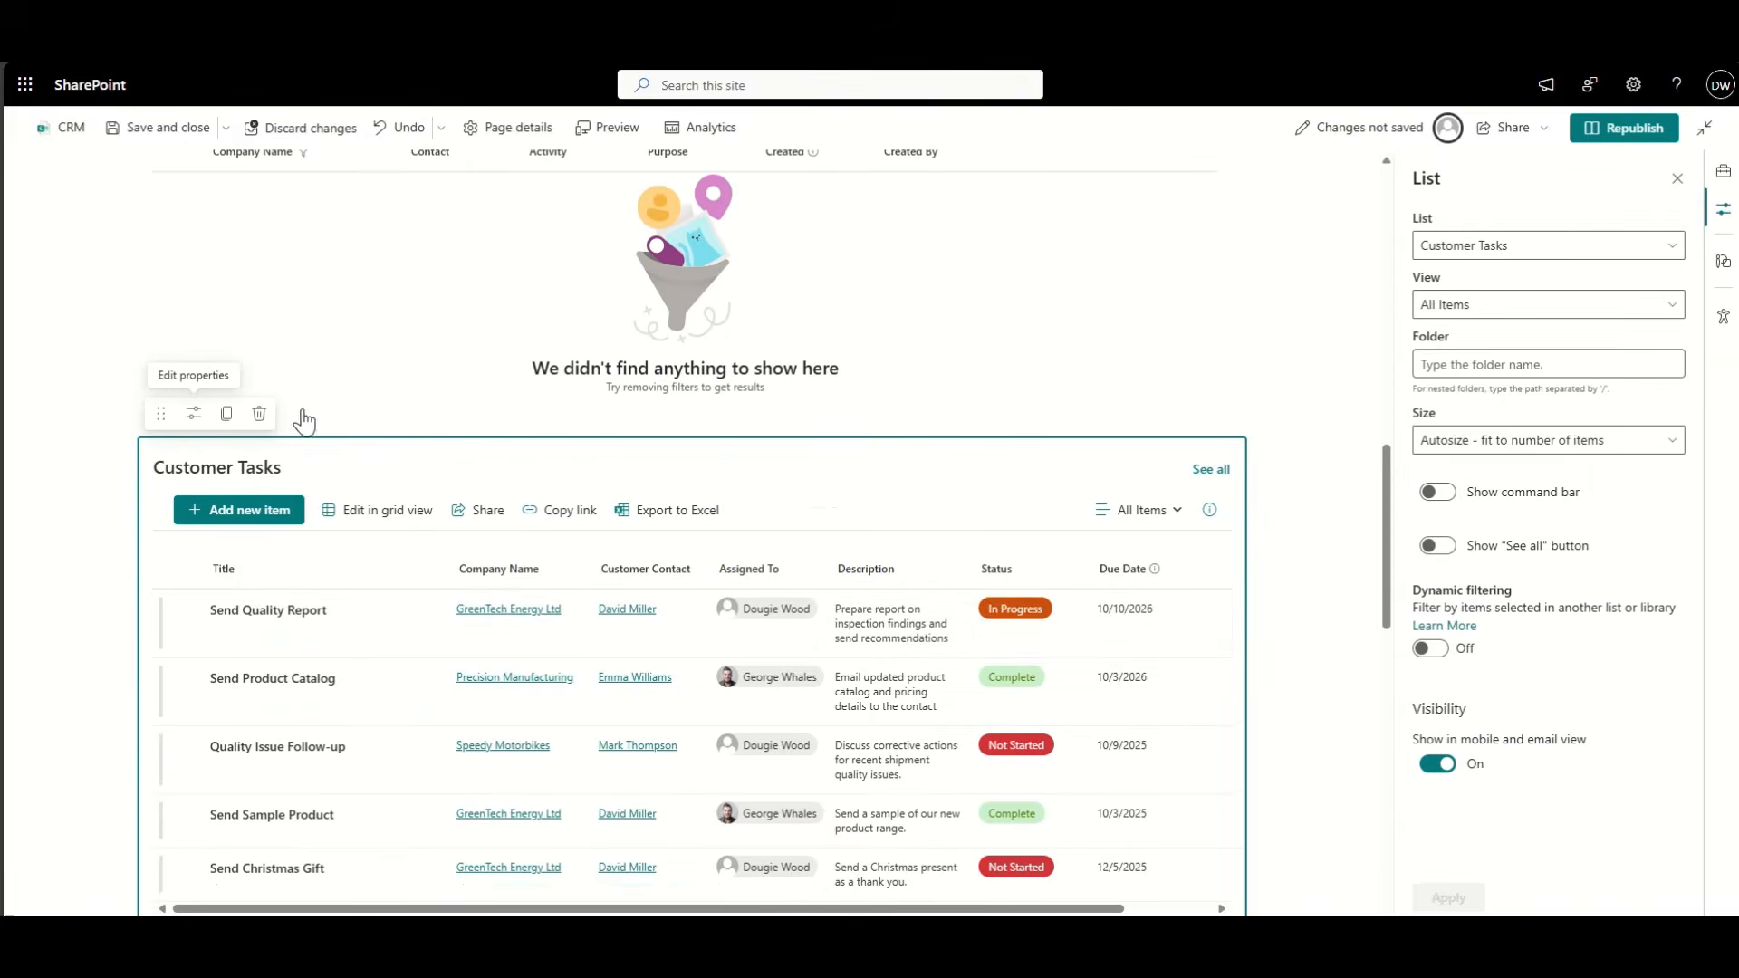
scroll(400, 433, "up", 5)
left_click(385, 458)
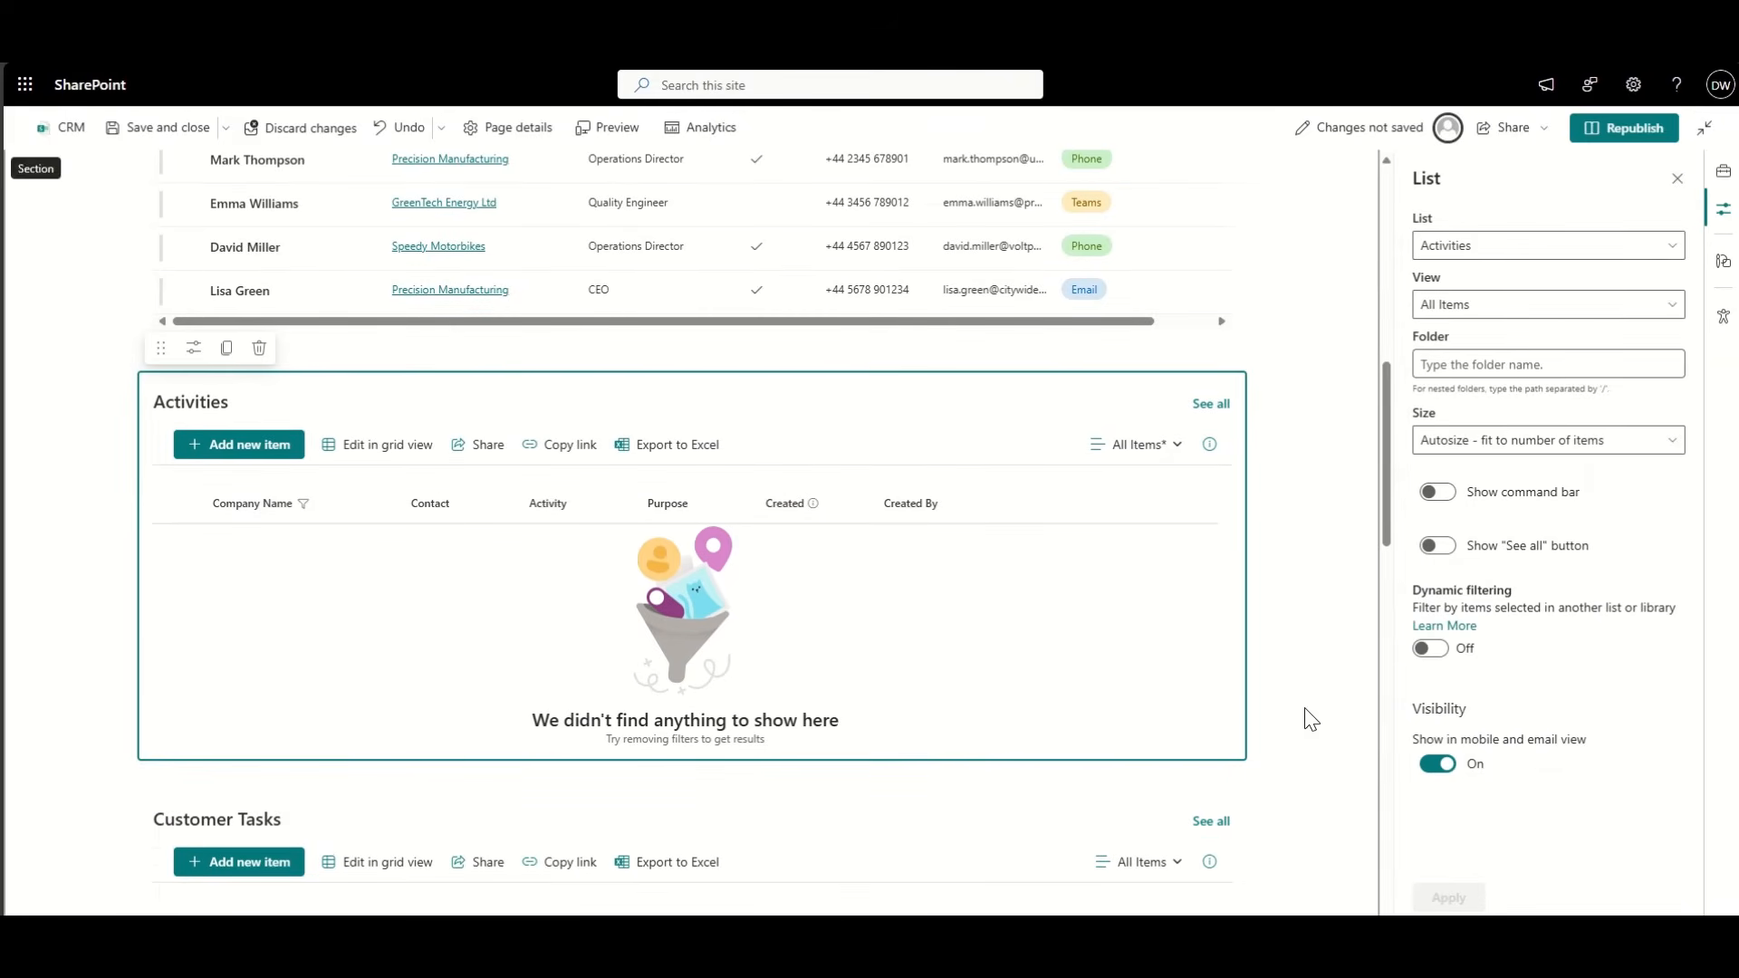
left_click(1432, 648)
scroll(897, 555, "down", 2)
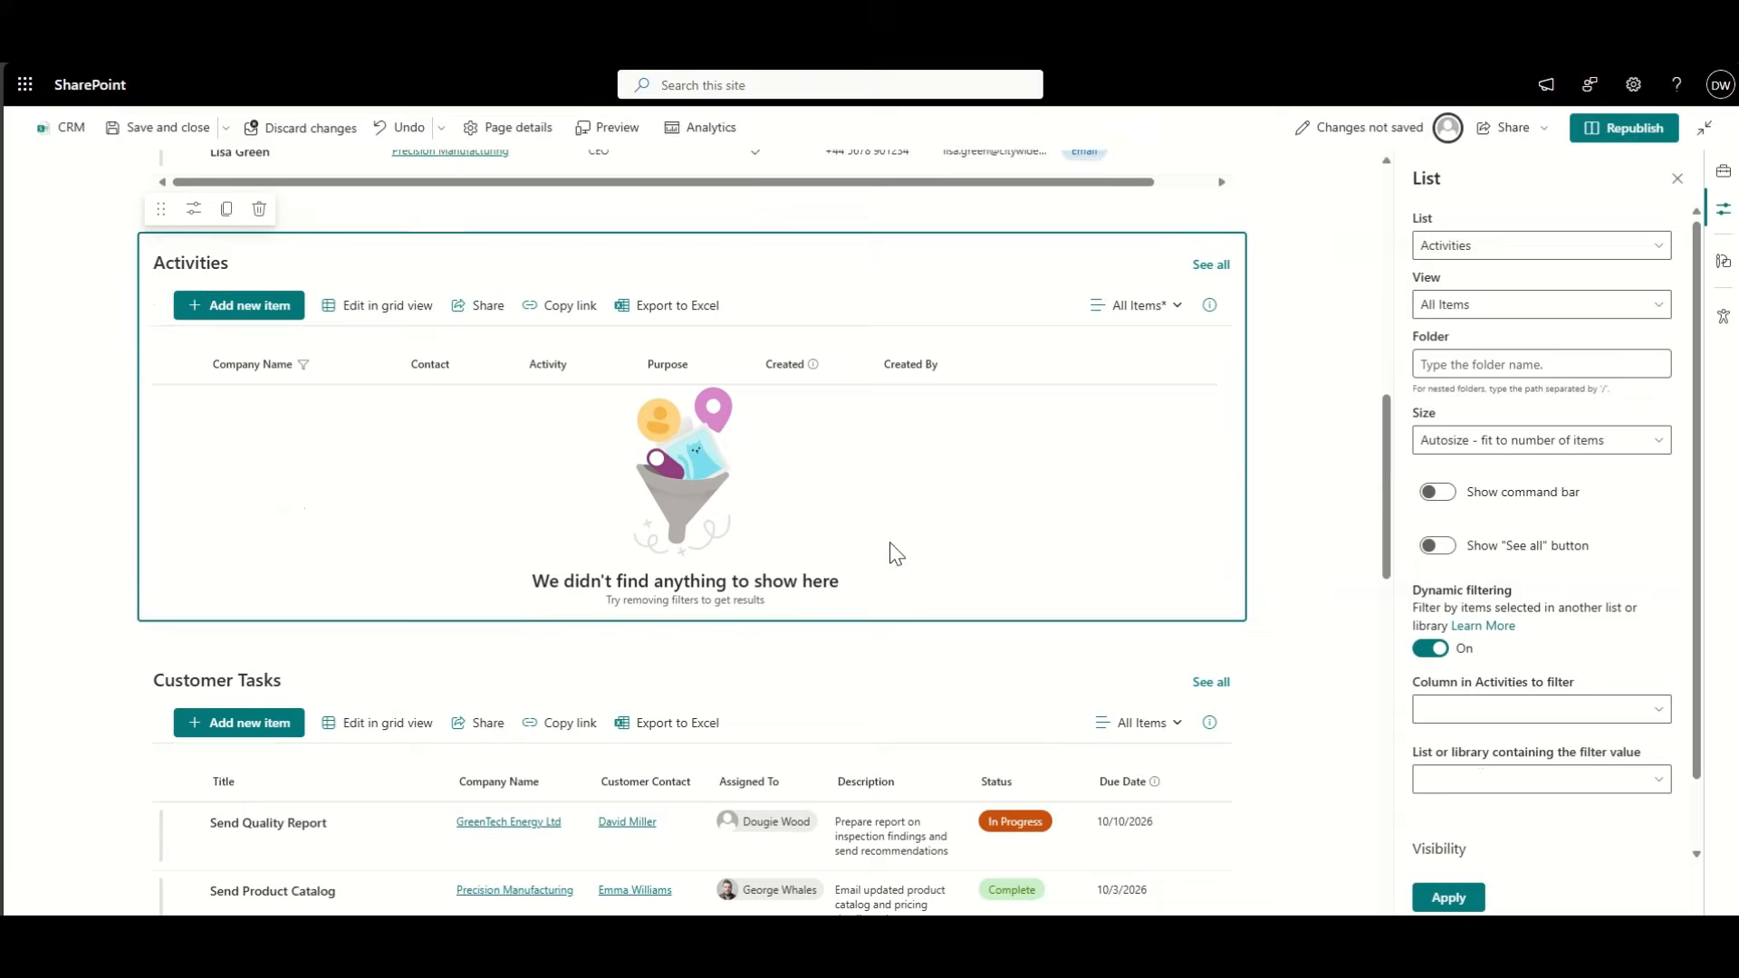
left_click(1469, 720)
left_click(1464, 737)
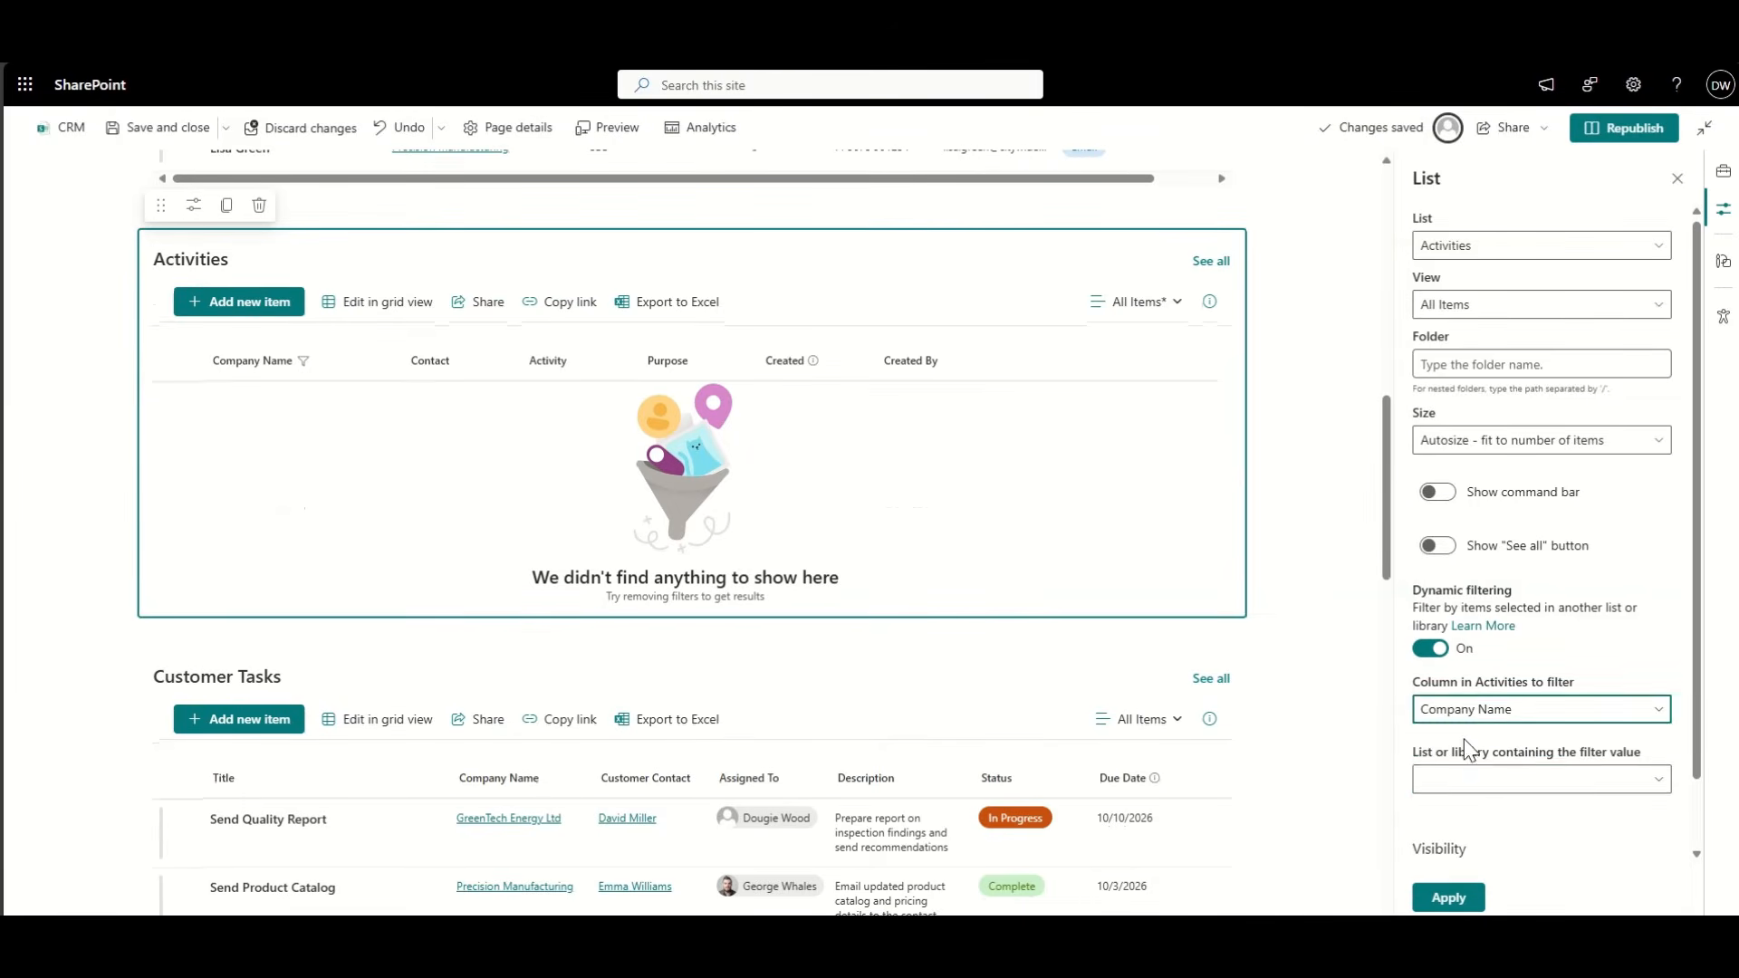
left_click(1481, 781)
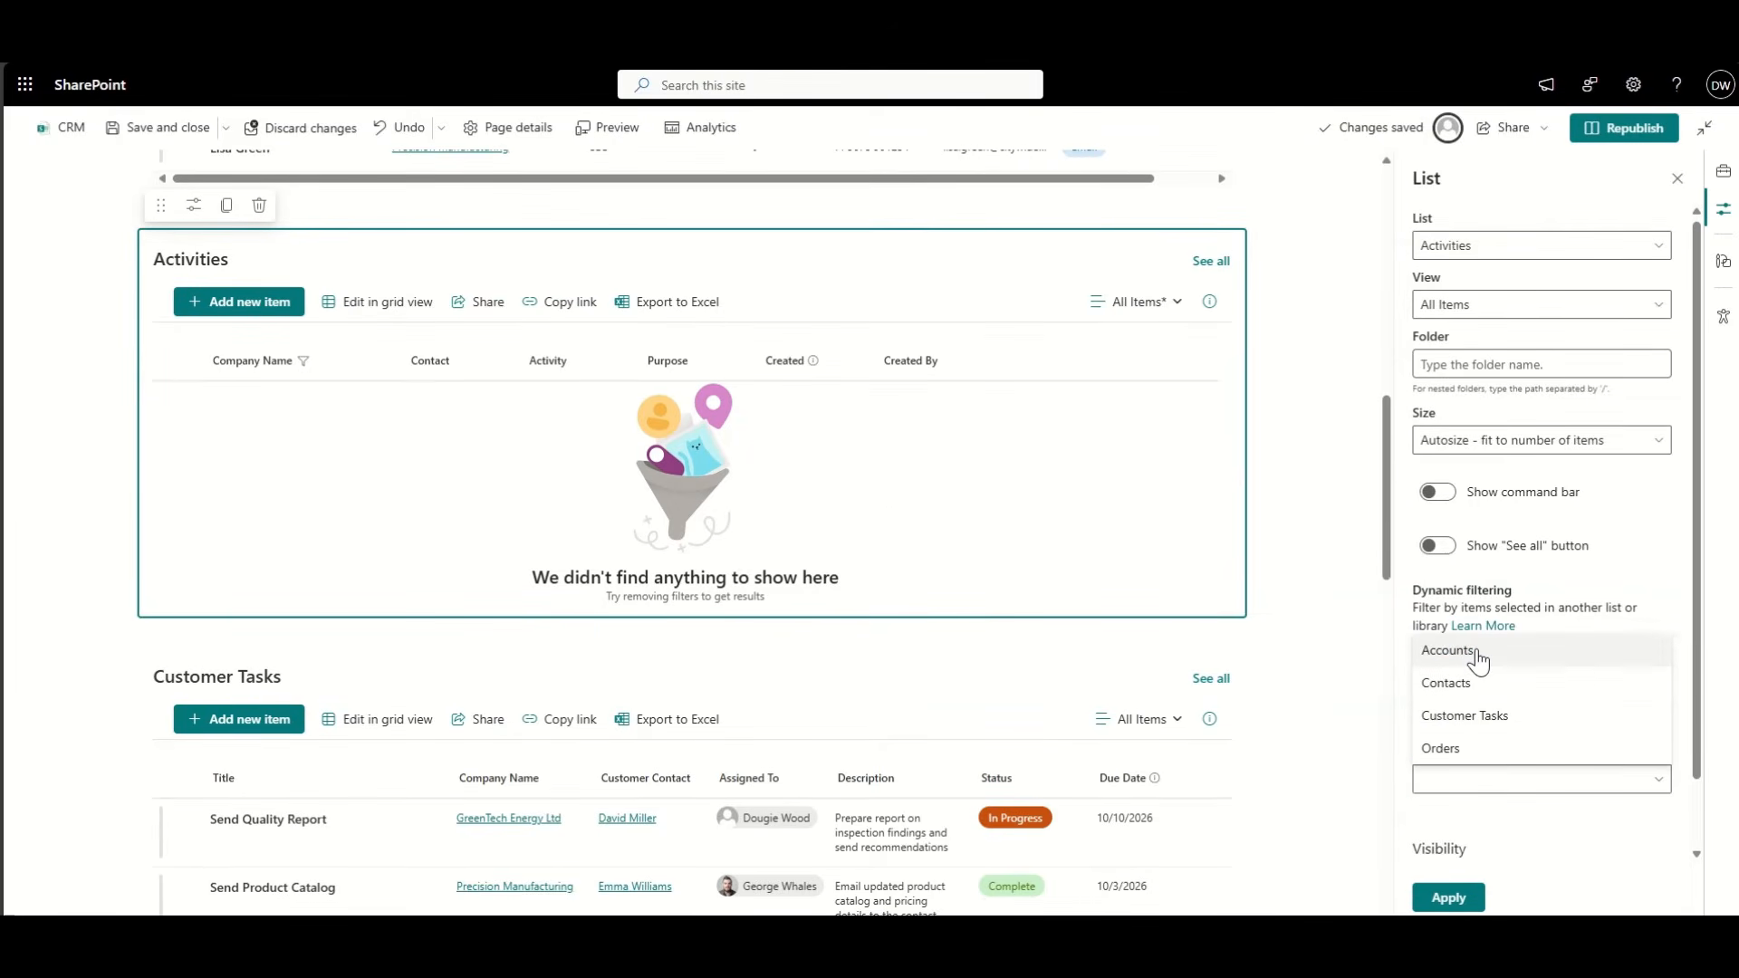
left_click(1478, 654)
scroll(1504, 725, "down", 2)
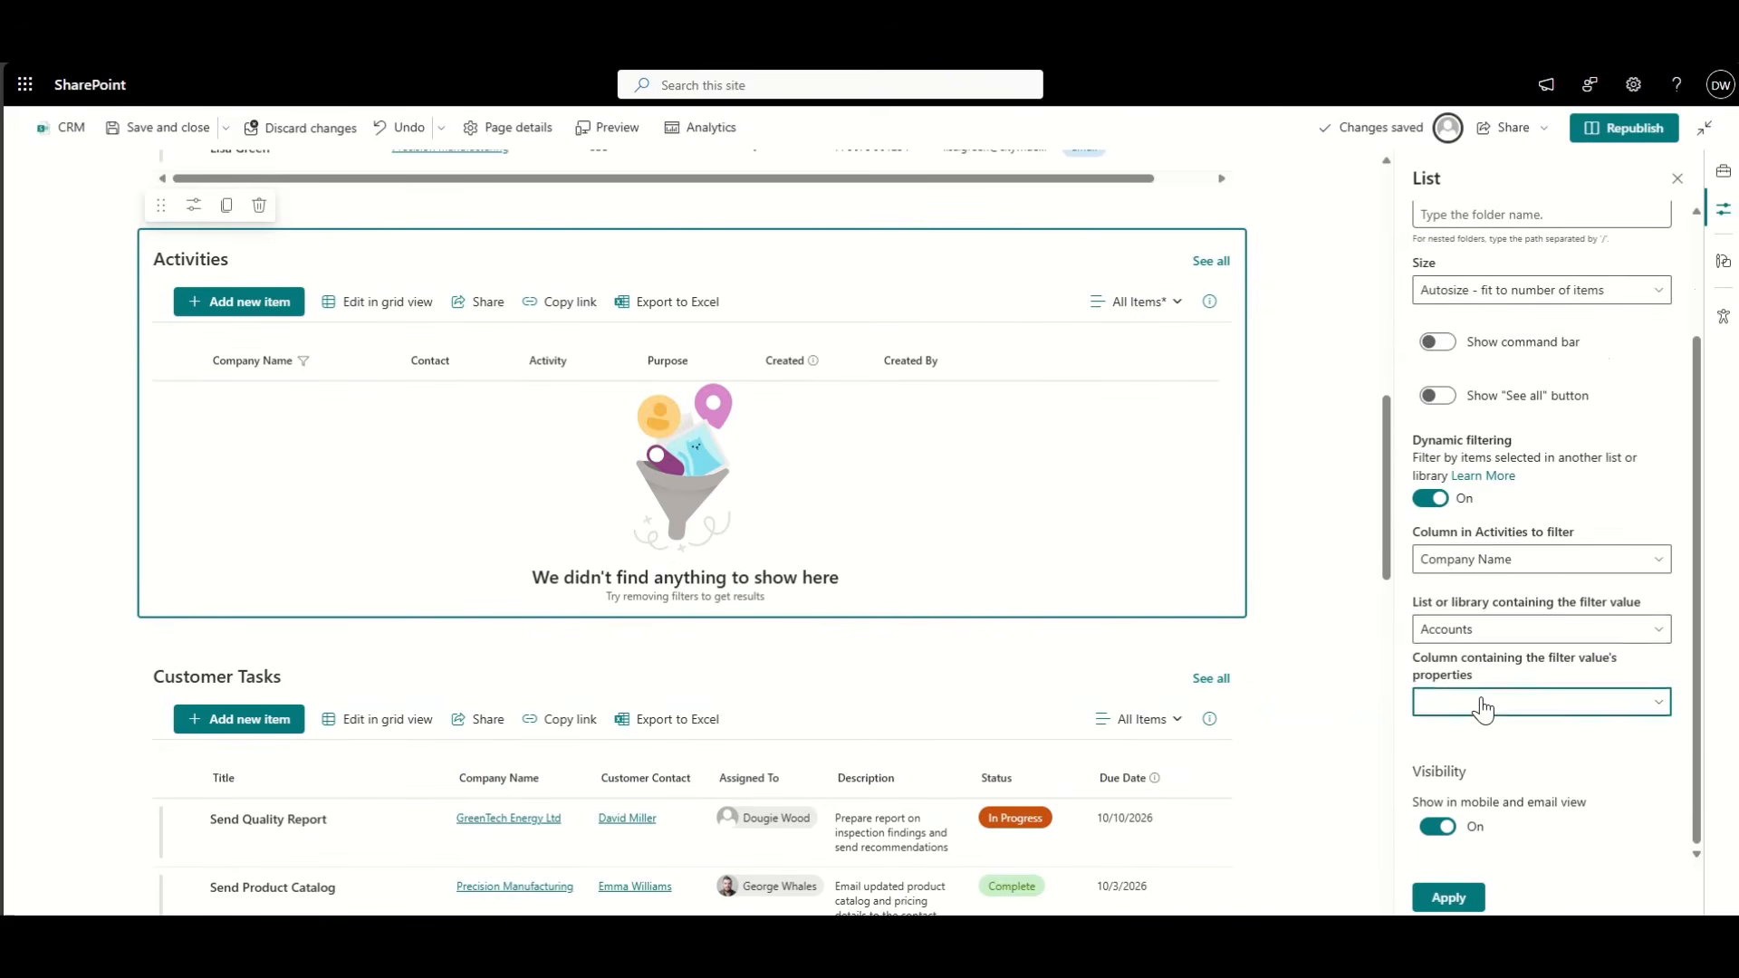
left_click(1513, 703)
left_click(1490, 509)
left_click(1454, 898)
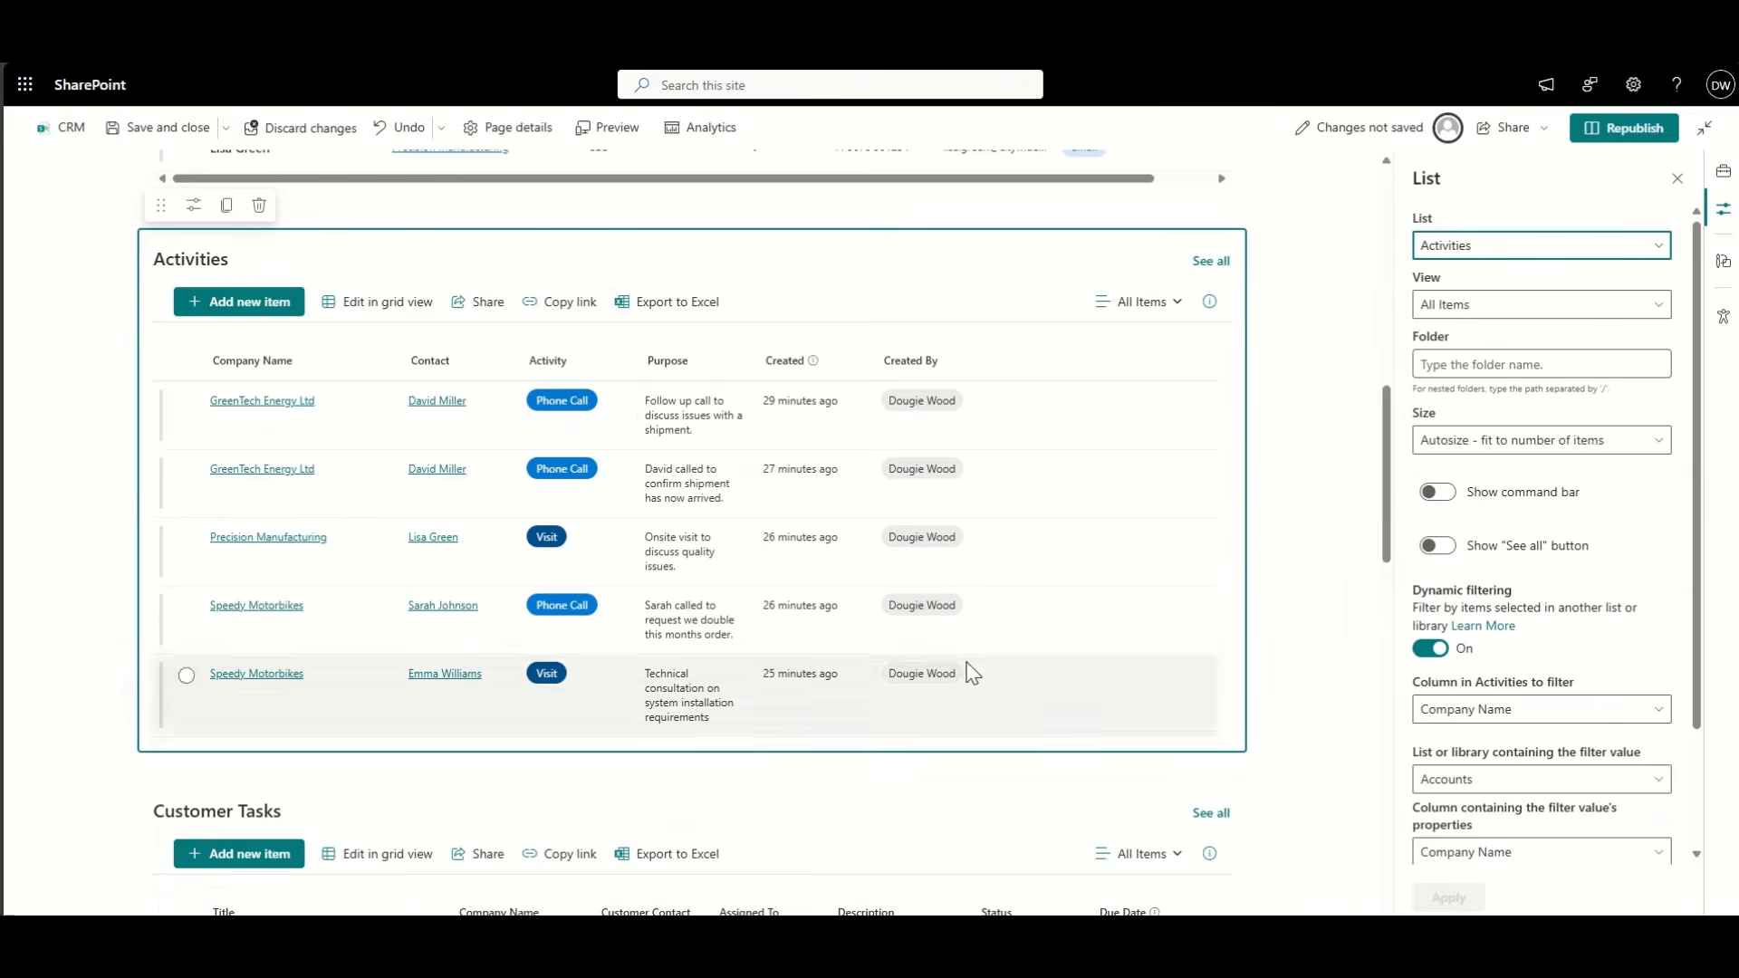
scroll(437, 514, "down", 9)
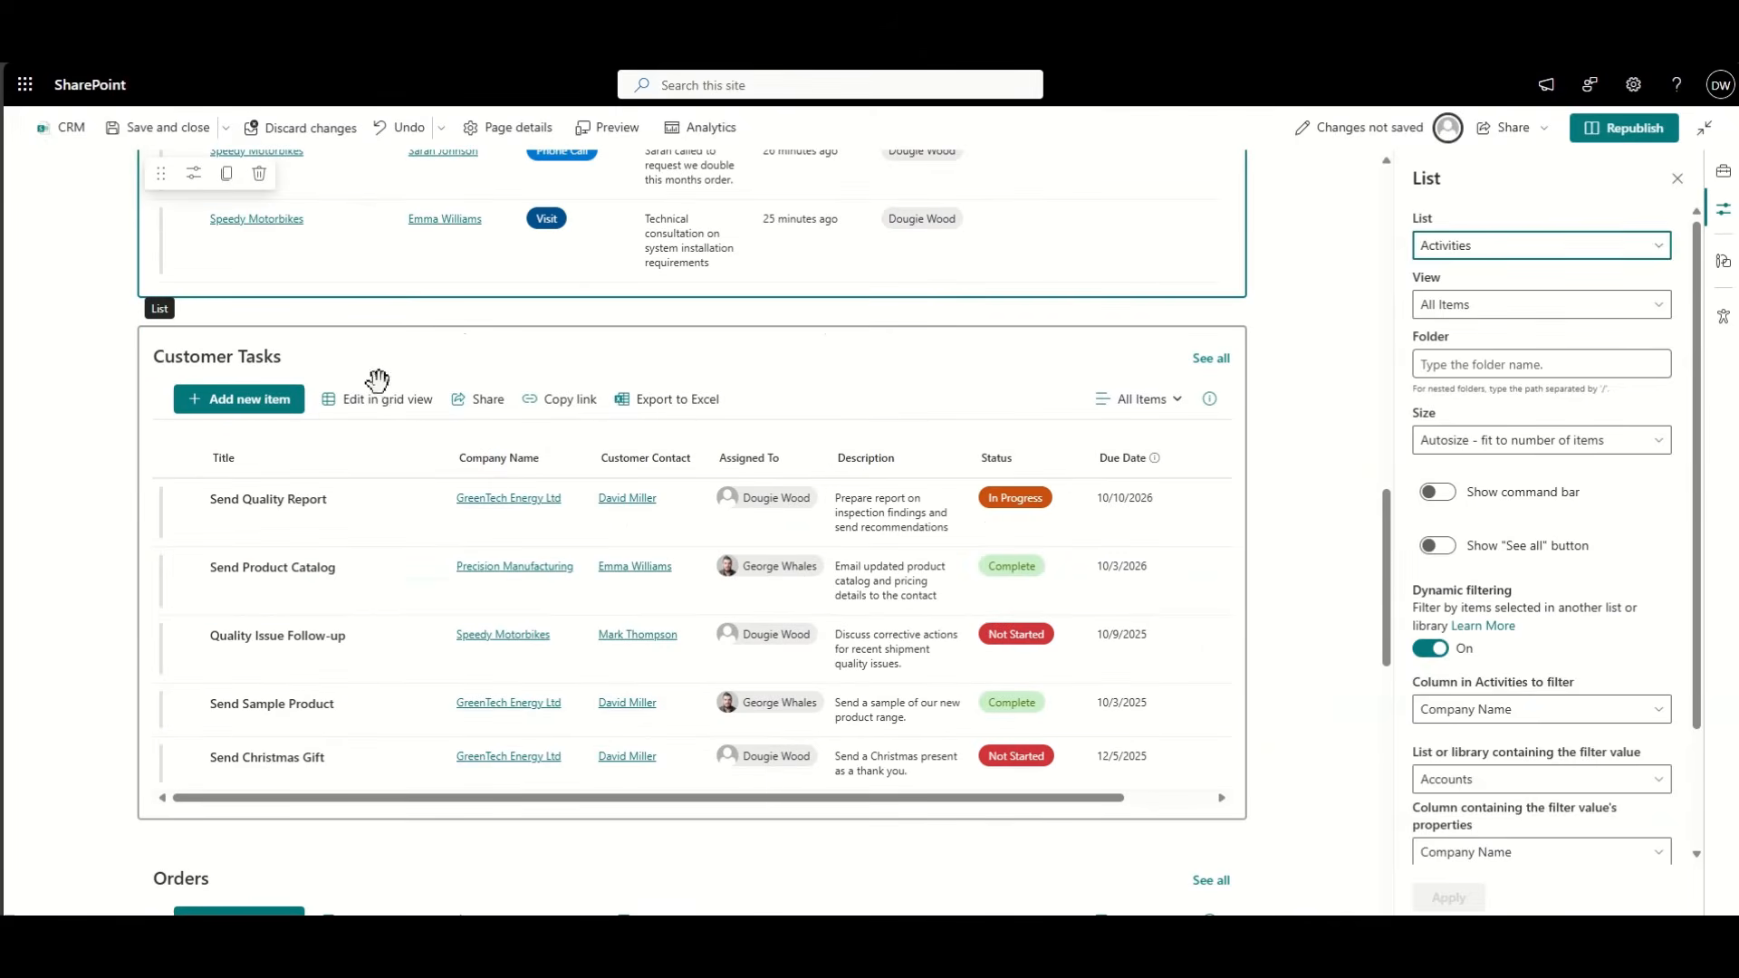
Step: Turn on dynamic filtering for Customer Tasks, matching its Company Name to the Accounts list's Company Name
left_click(379, 383)
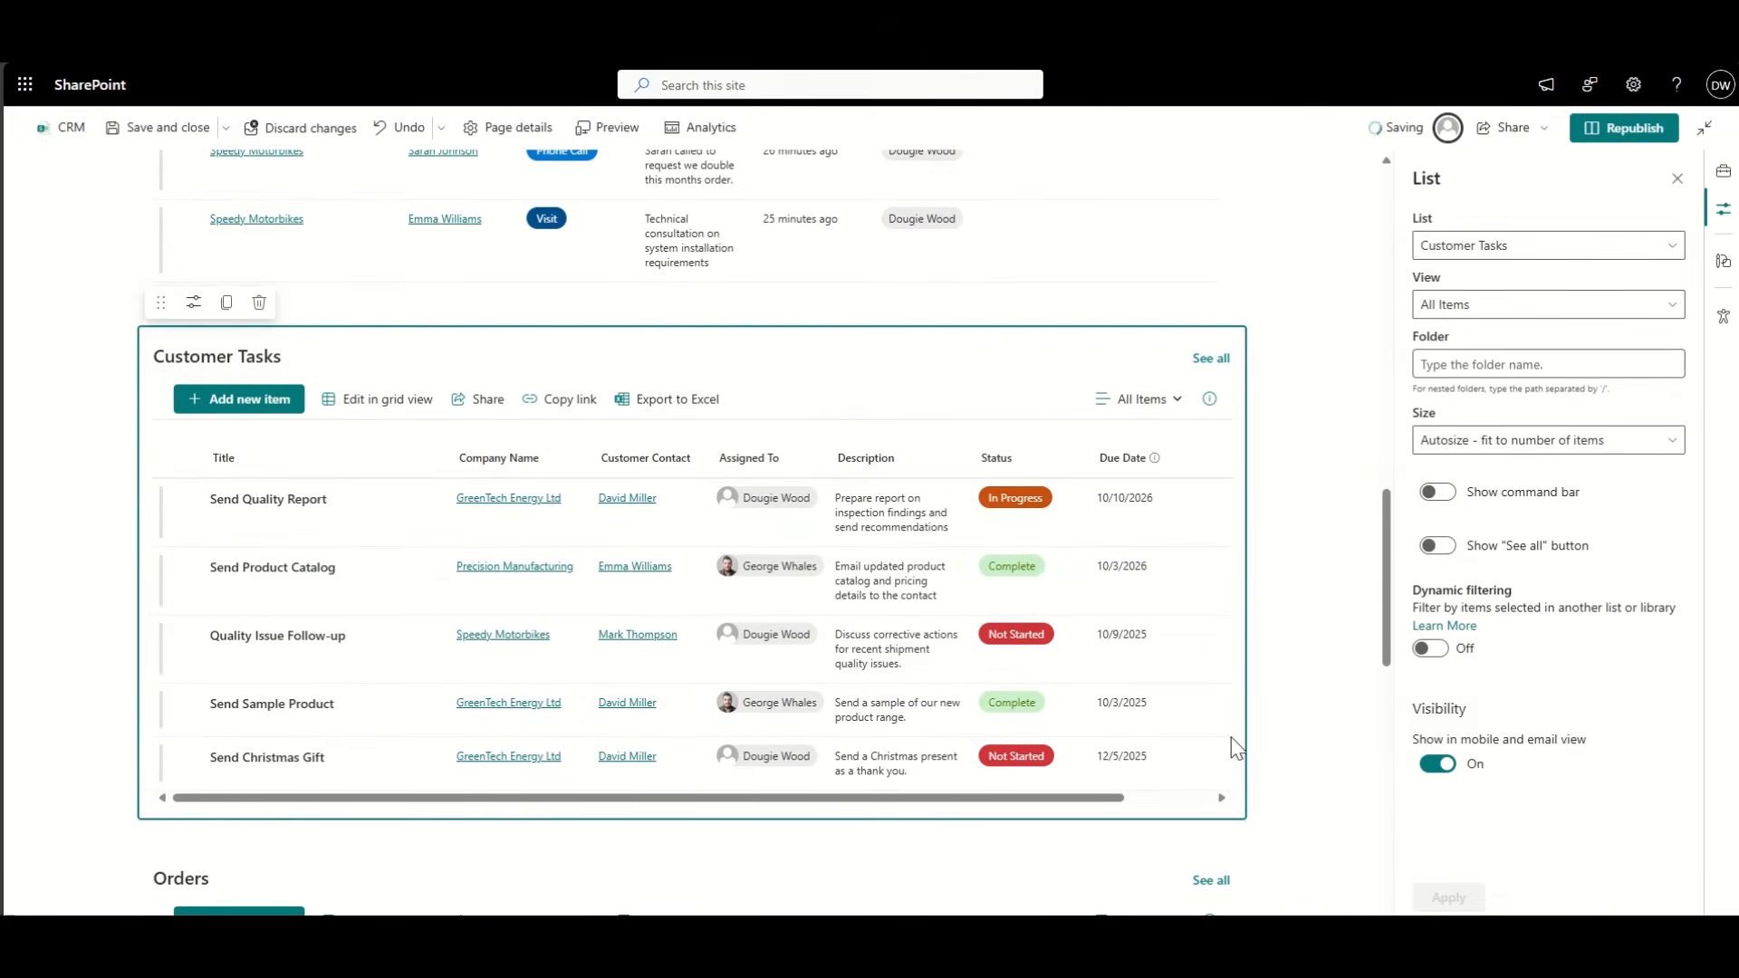
left_click(1424, 649)
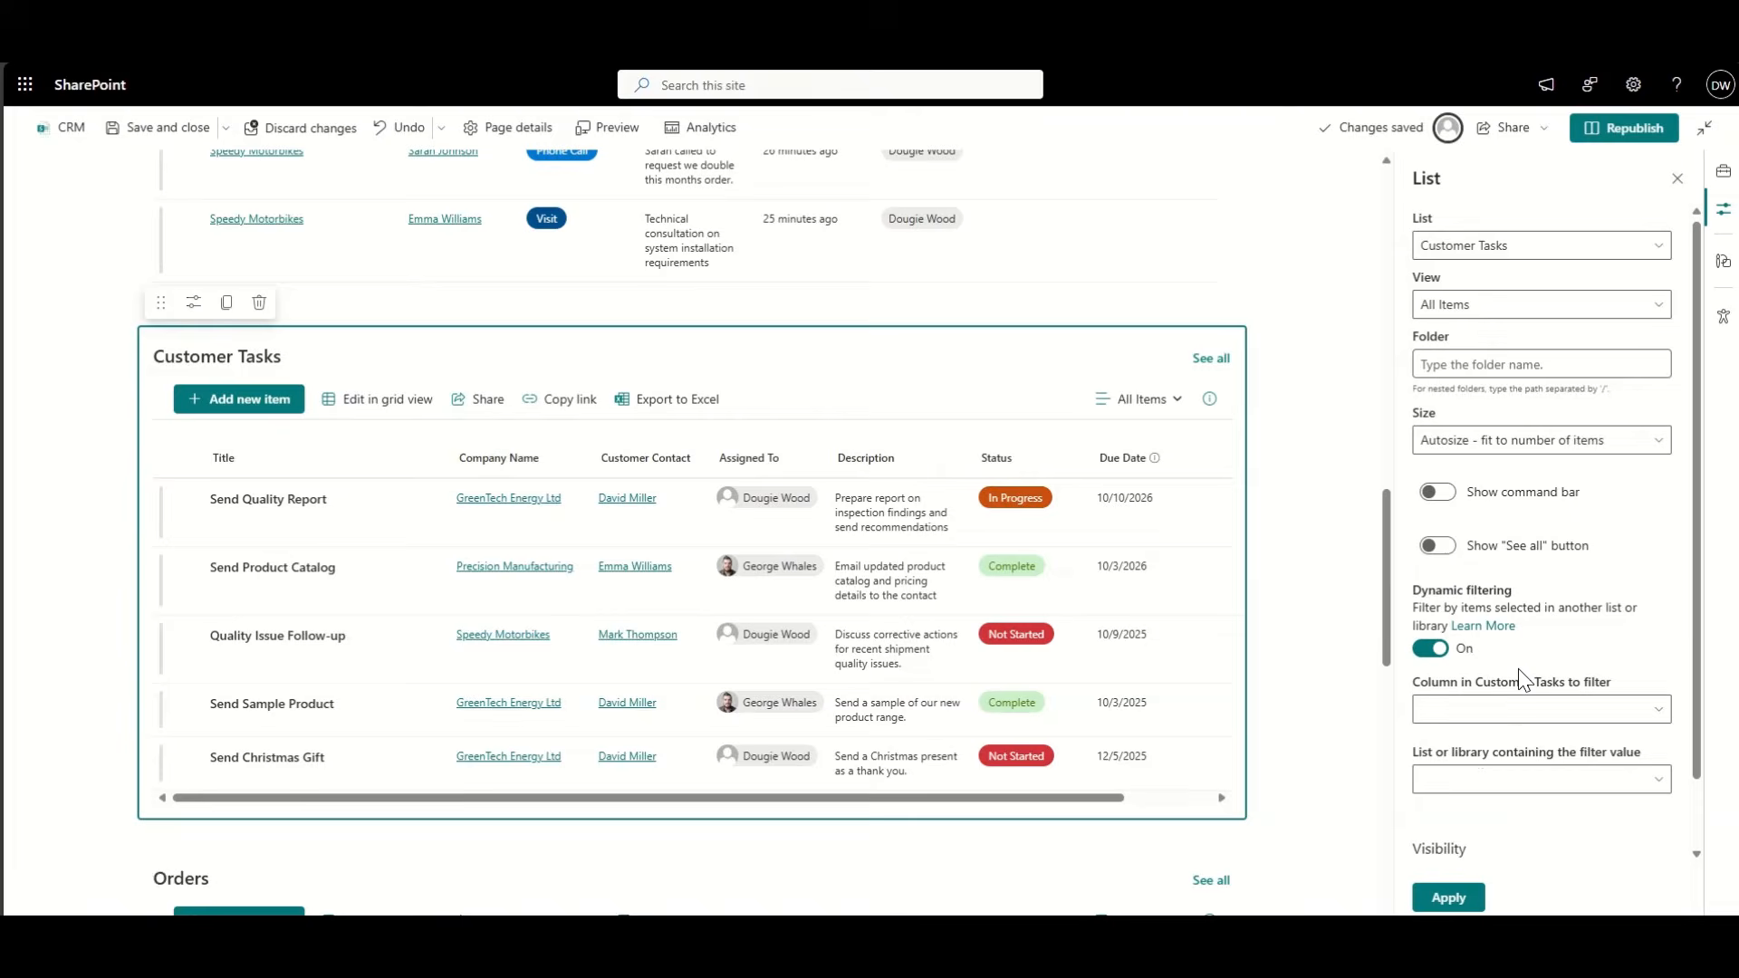
left_click(1507, 716)
scroll(1508, 730, "down", 2)
left_click(1477, 634)
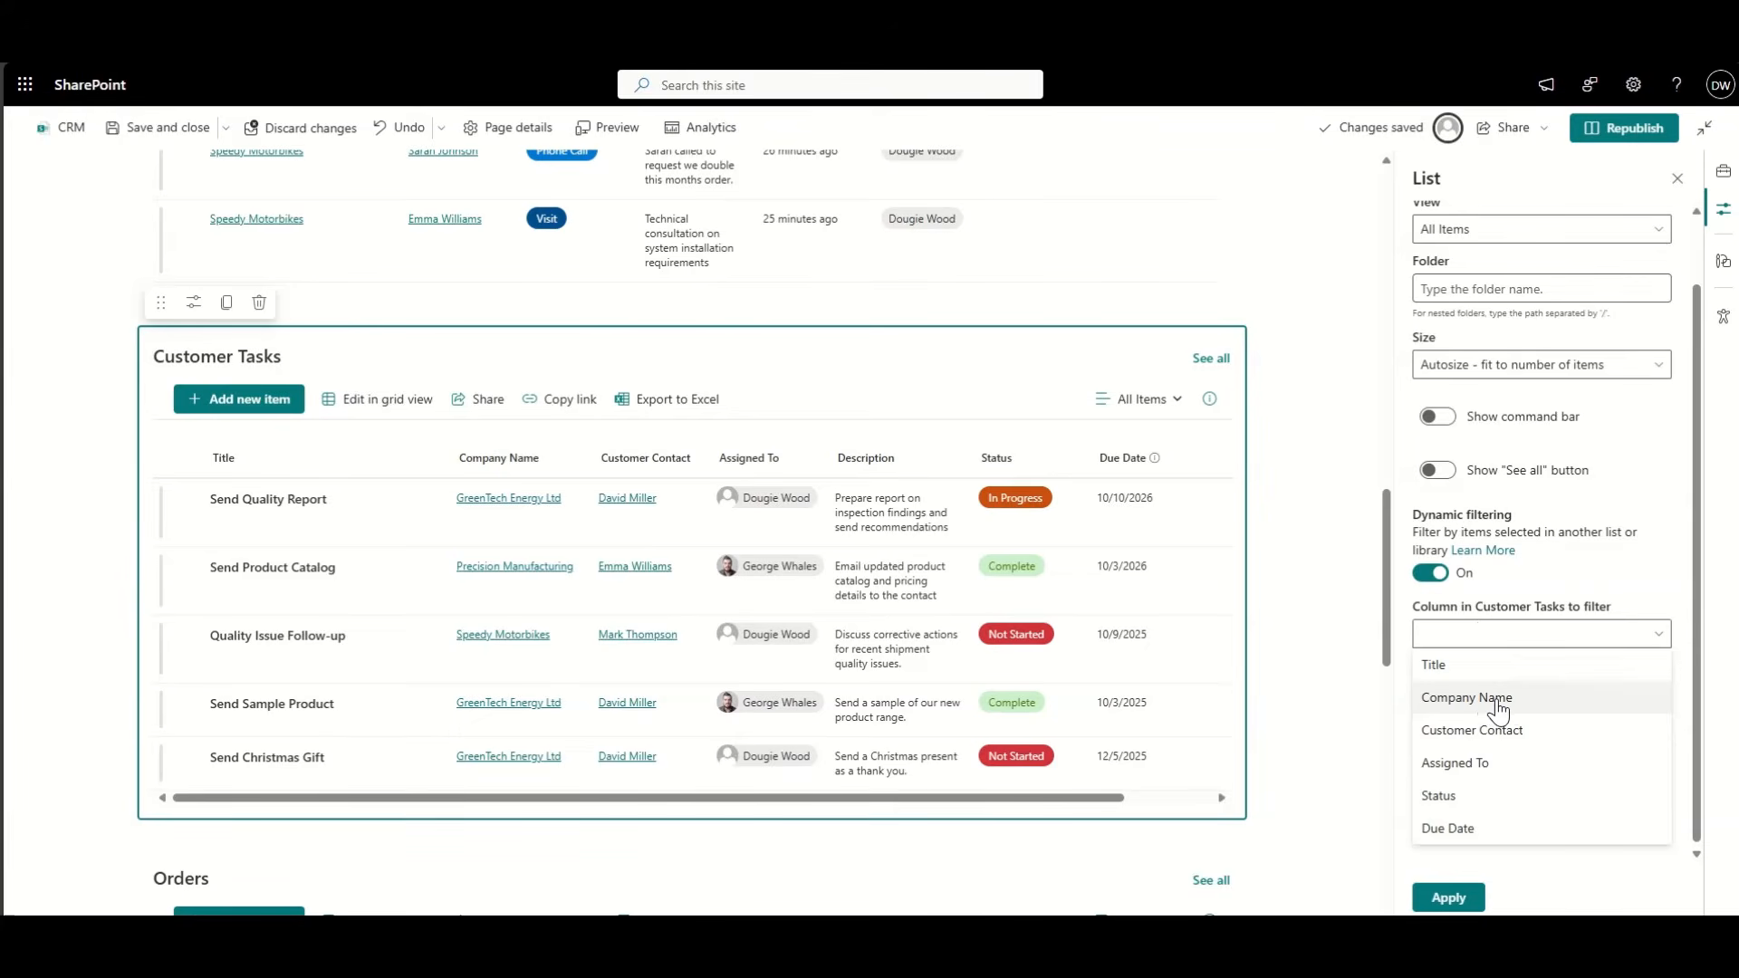
left_click(1496, 700)
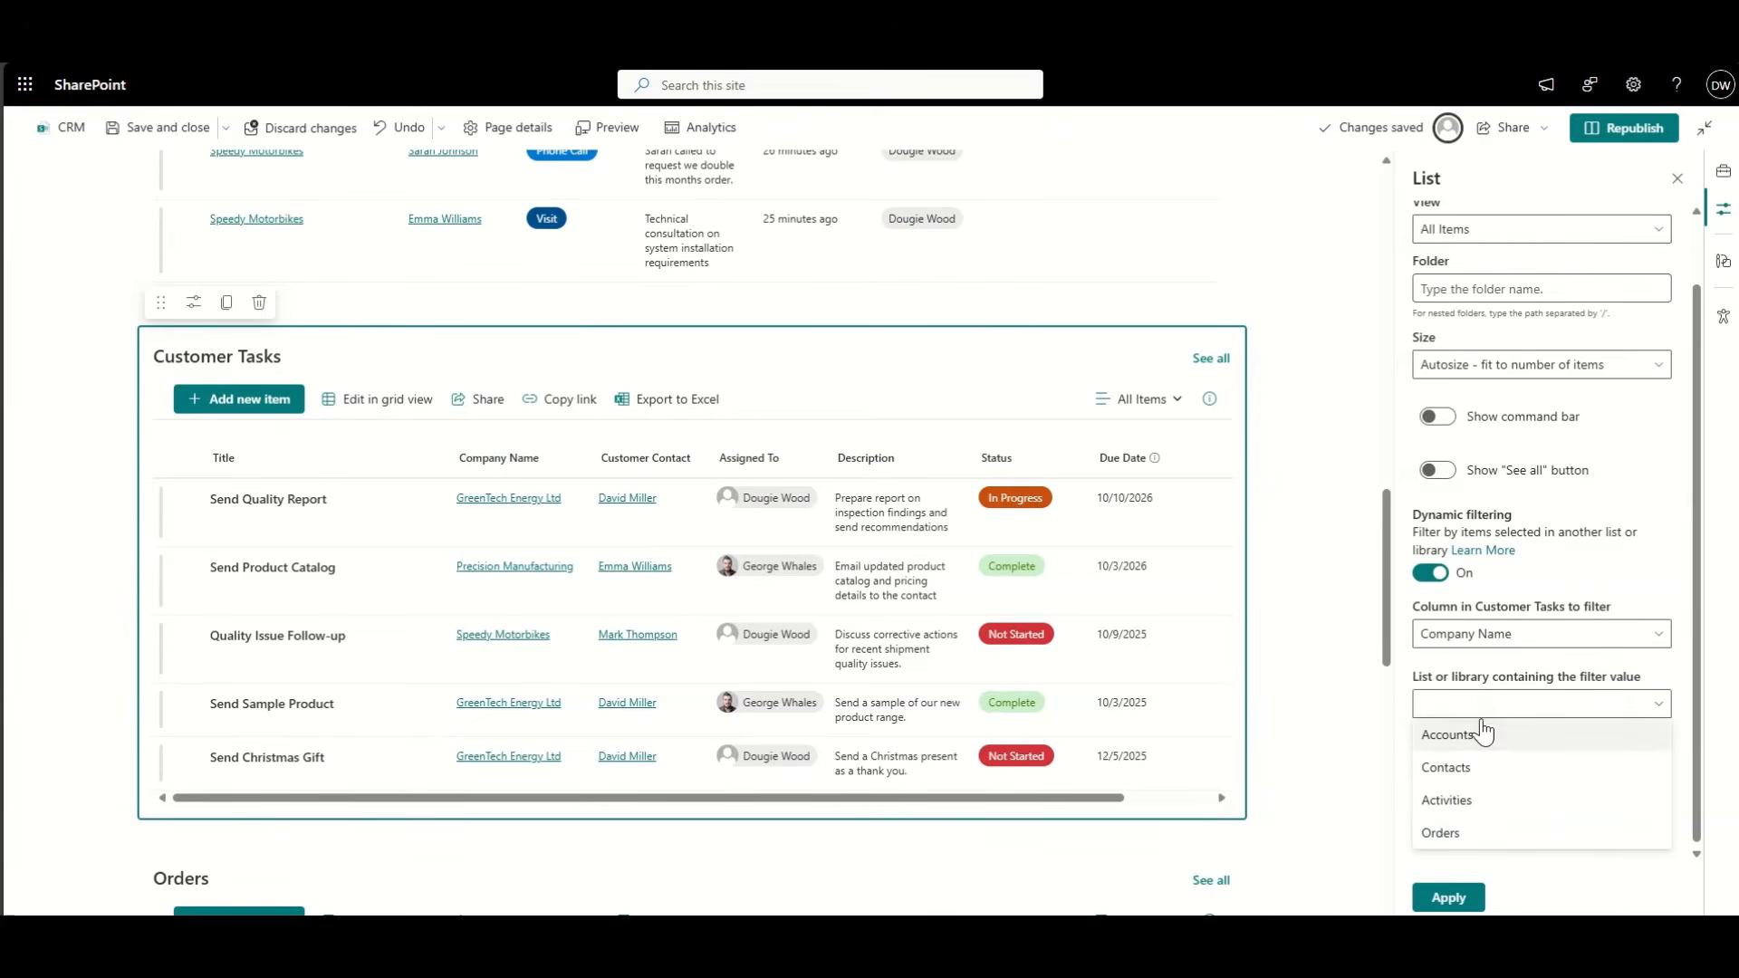
left_click(1485, 733)
left_click(1472, 776)
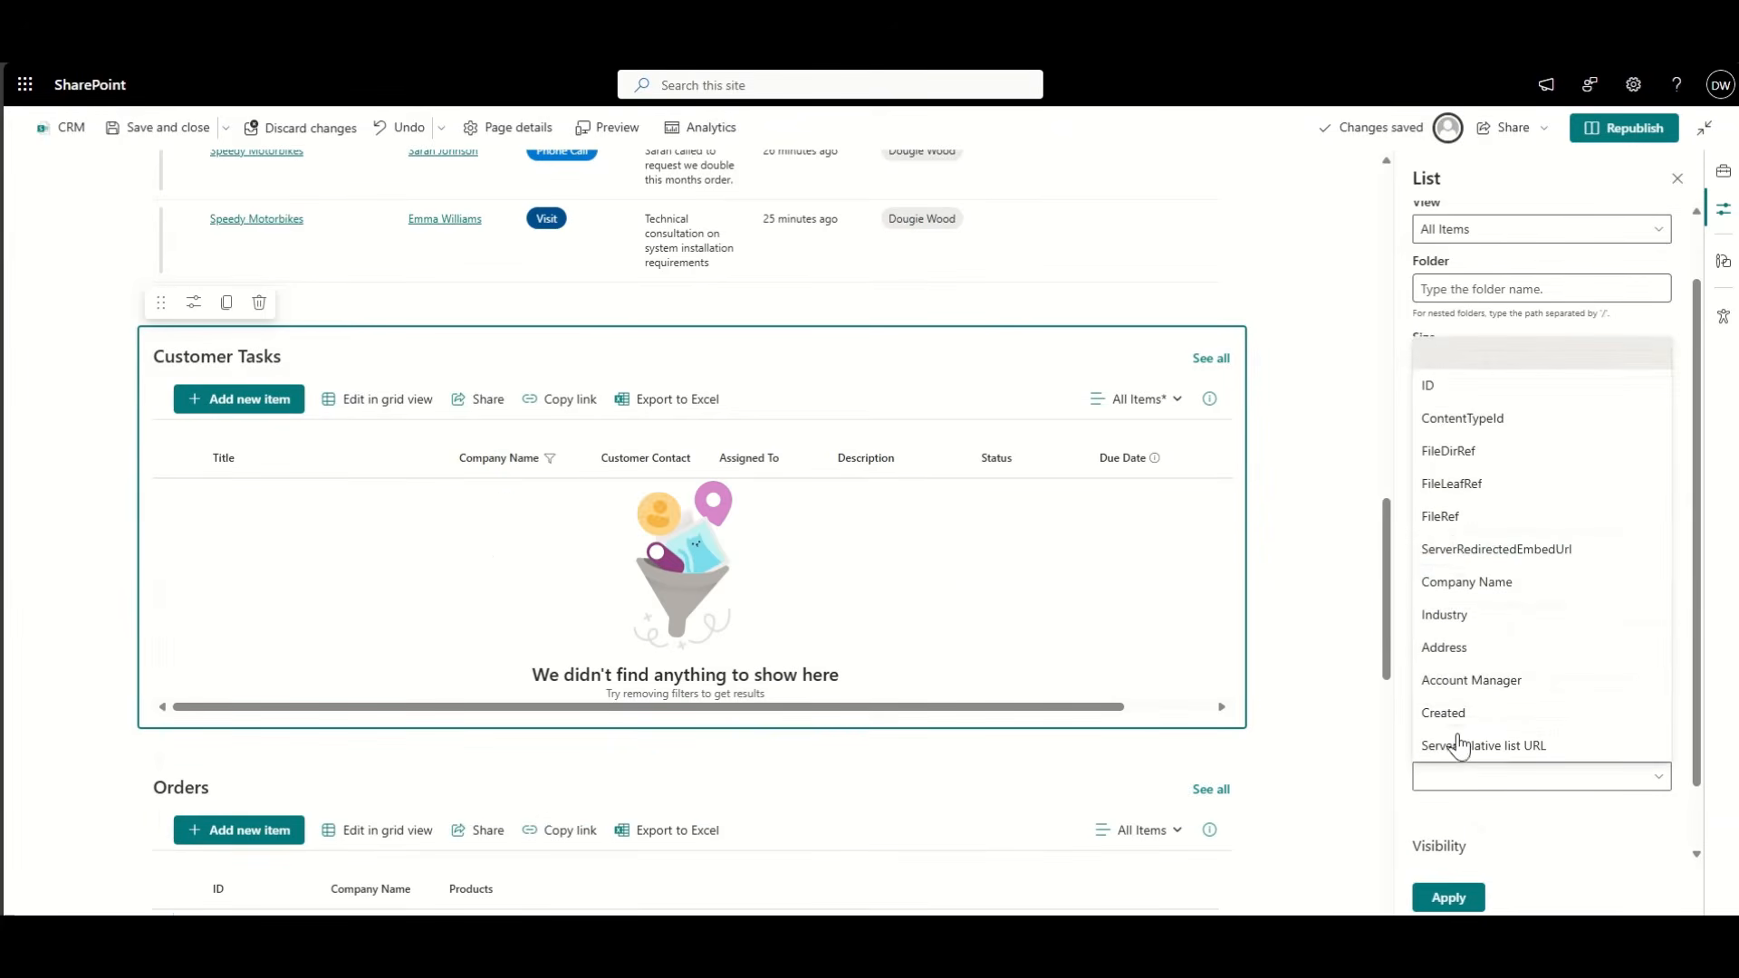
left_click(1493, 584)
left_click(1466, 898)
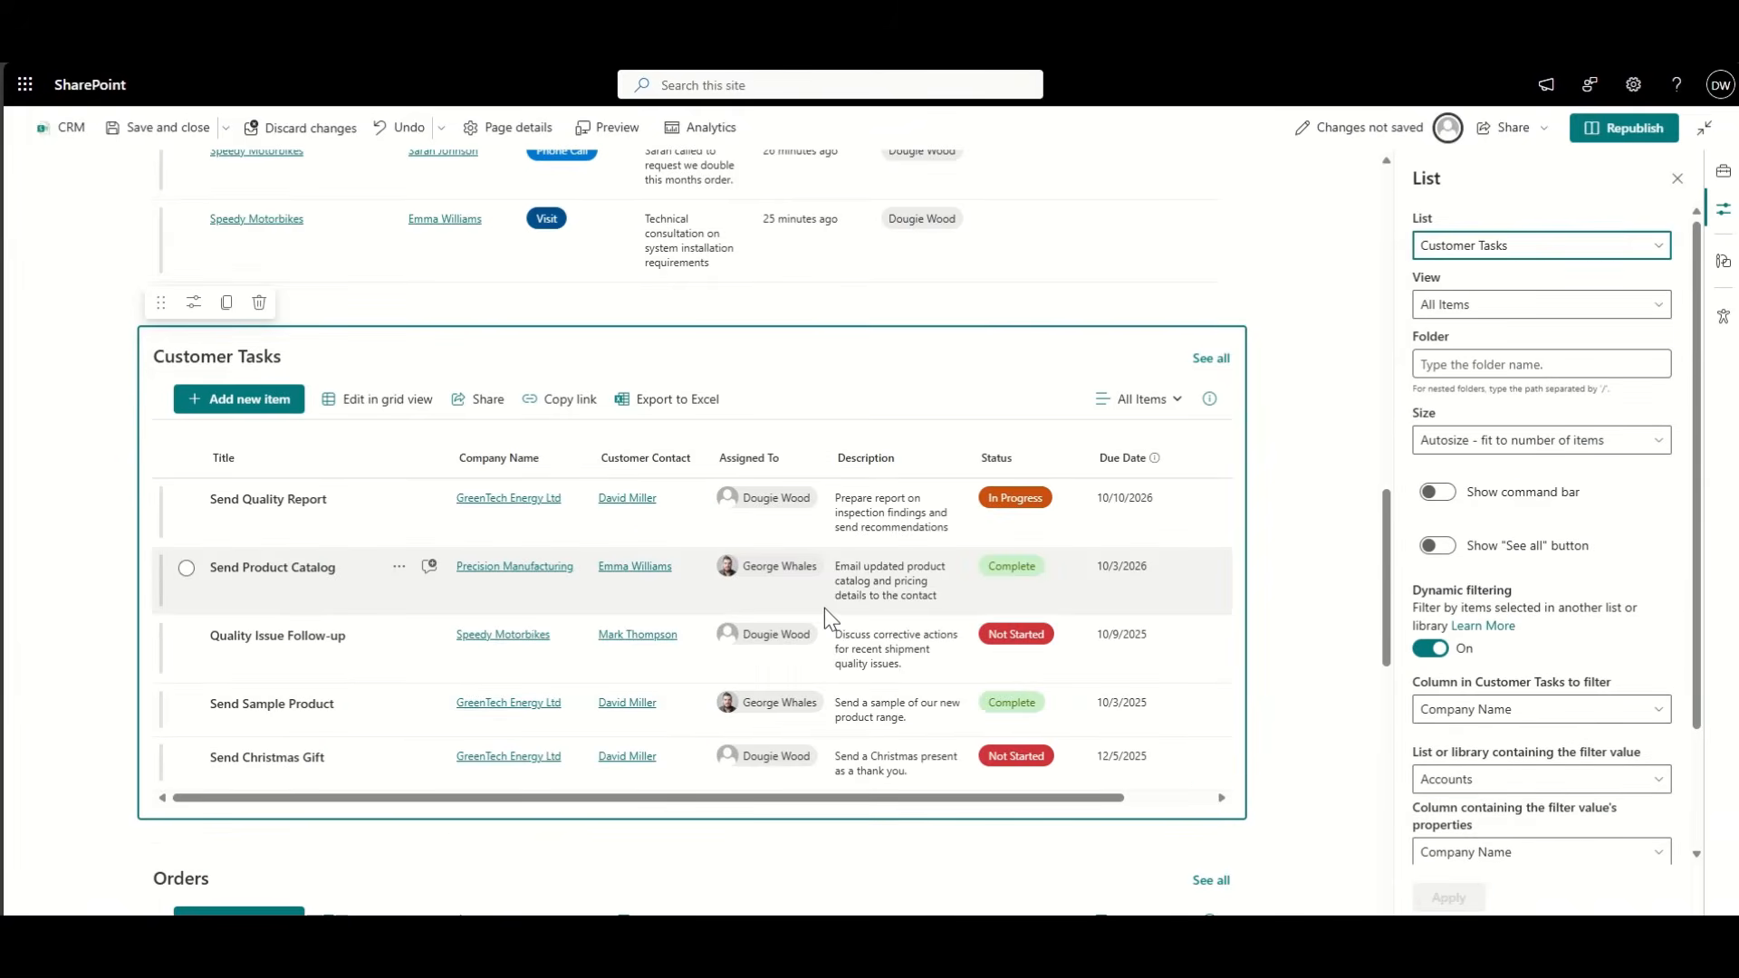
scroll(824, 607, "down", 5)
left_click(400, 360)
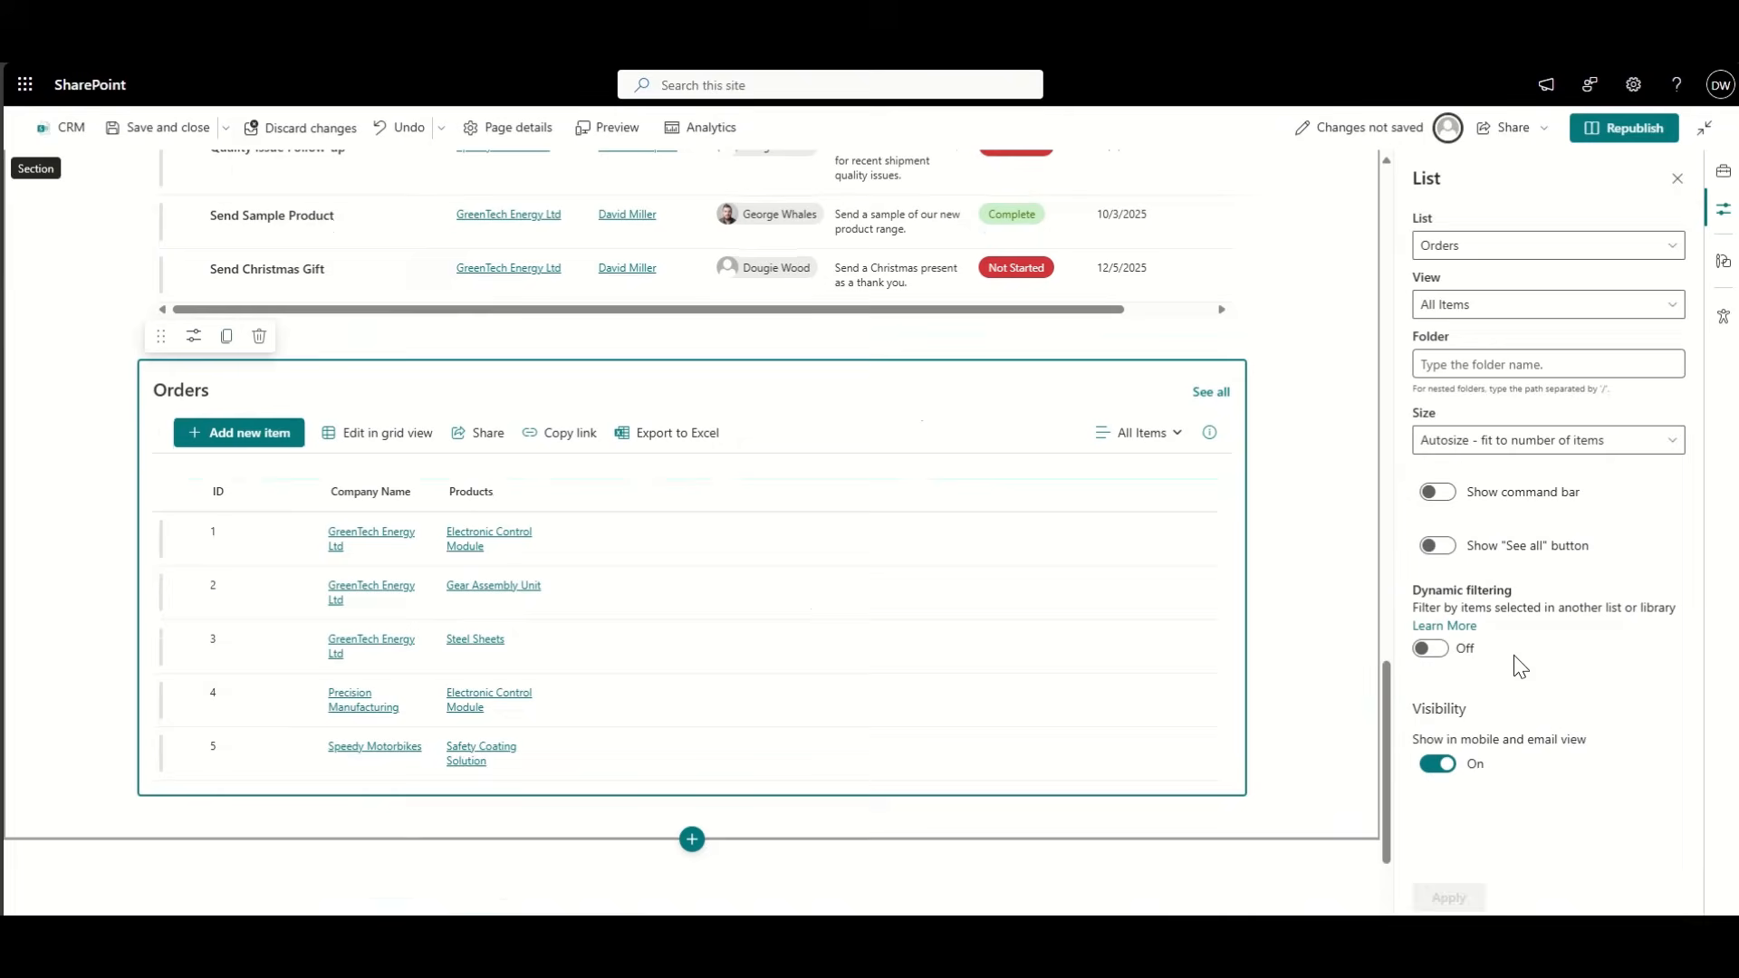
Step: Turn on dynamic filtering for Orders, matching its Company Name to the Accounts list's Company Name
left_click(1432, 649)
left_click(1472, 715)
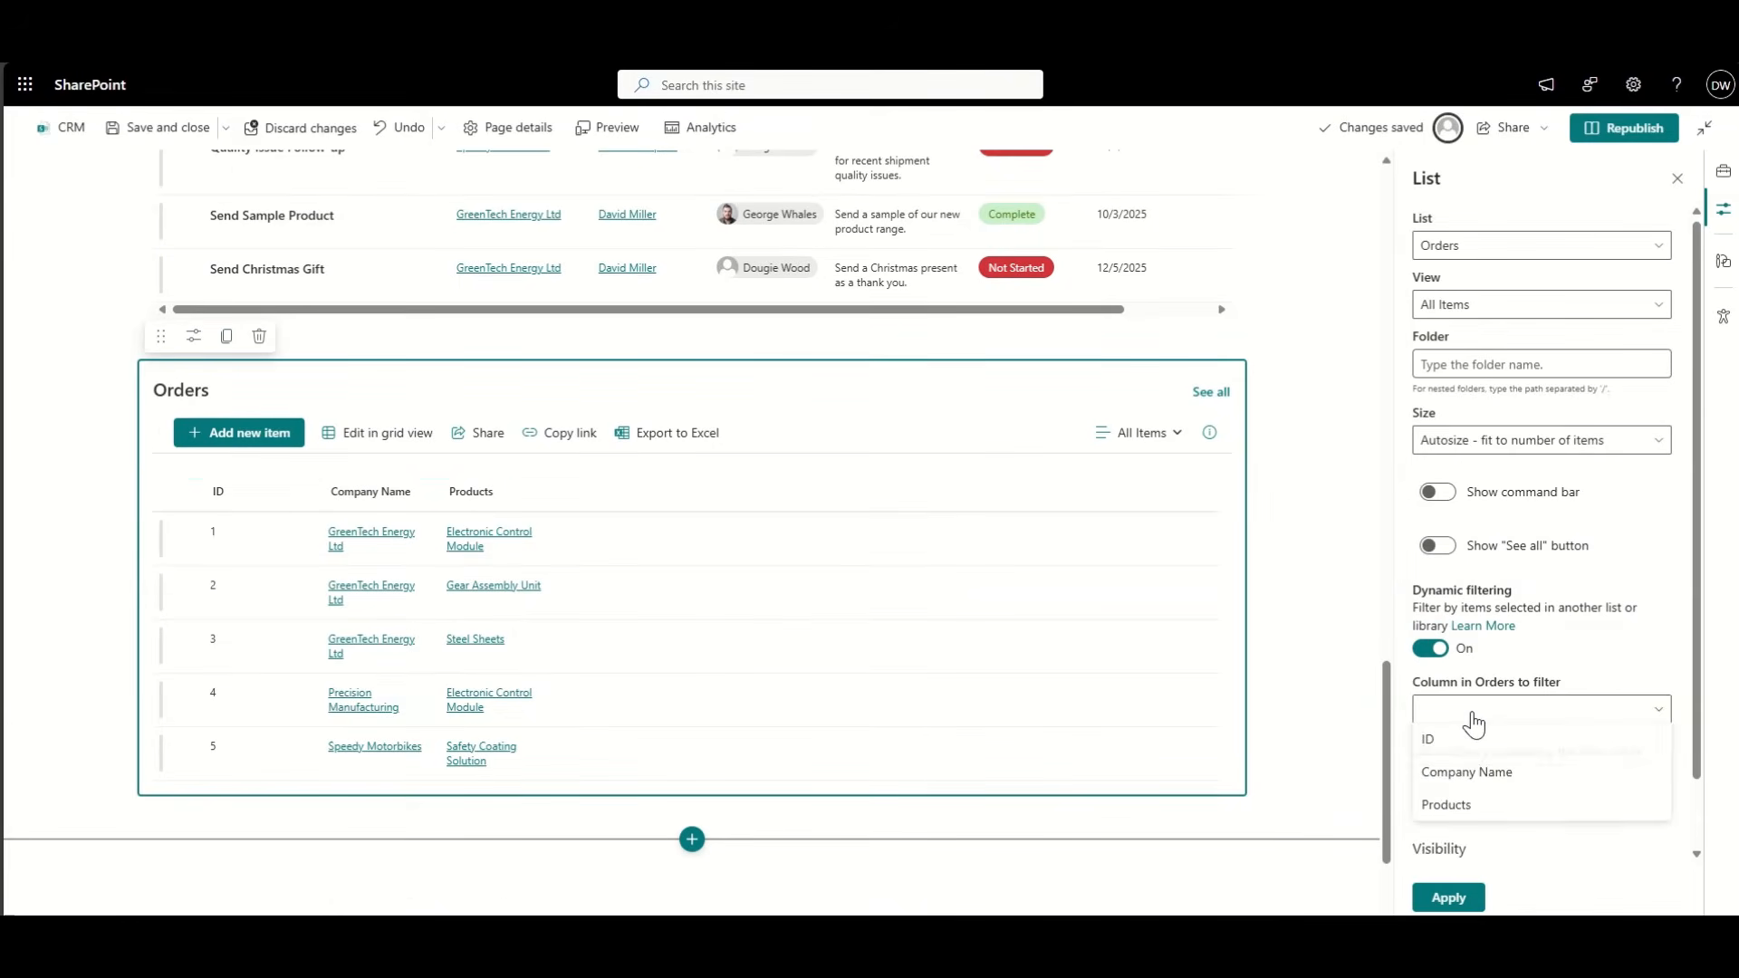
left_click(1474, 775)
left_click(1475, 779)
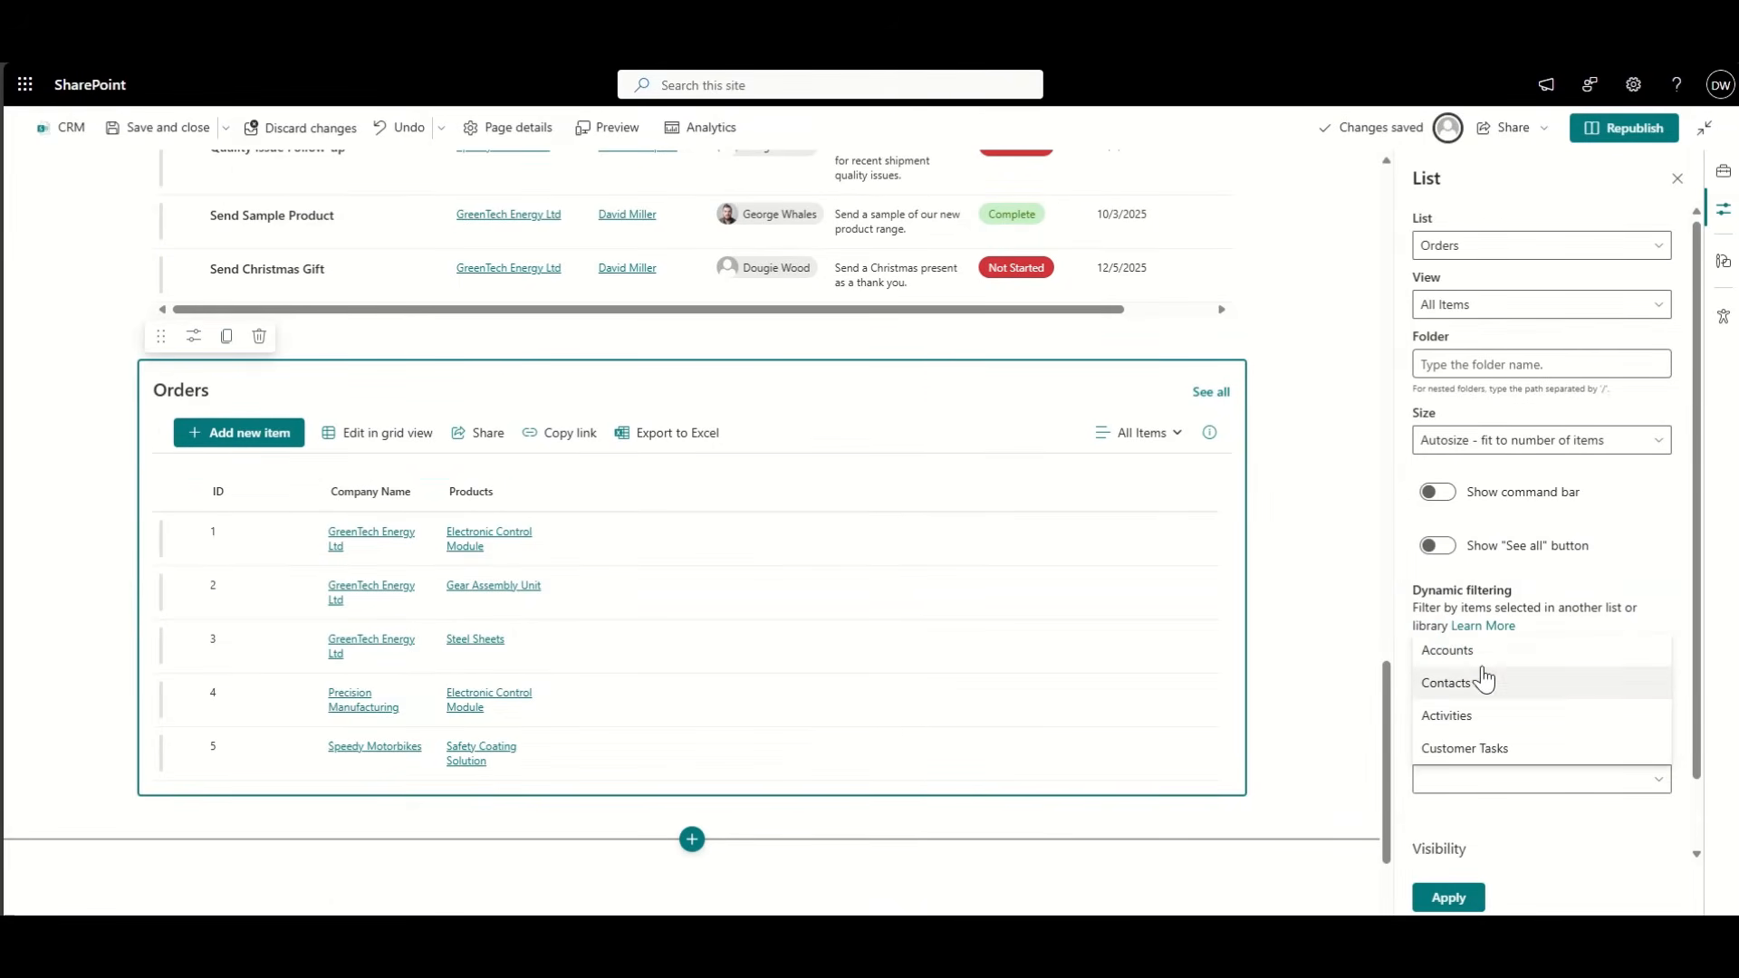
left_click(1476, 654)
left_click(1488, 710)
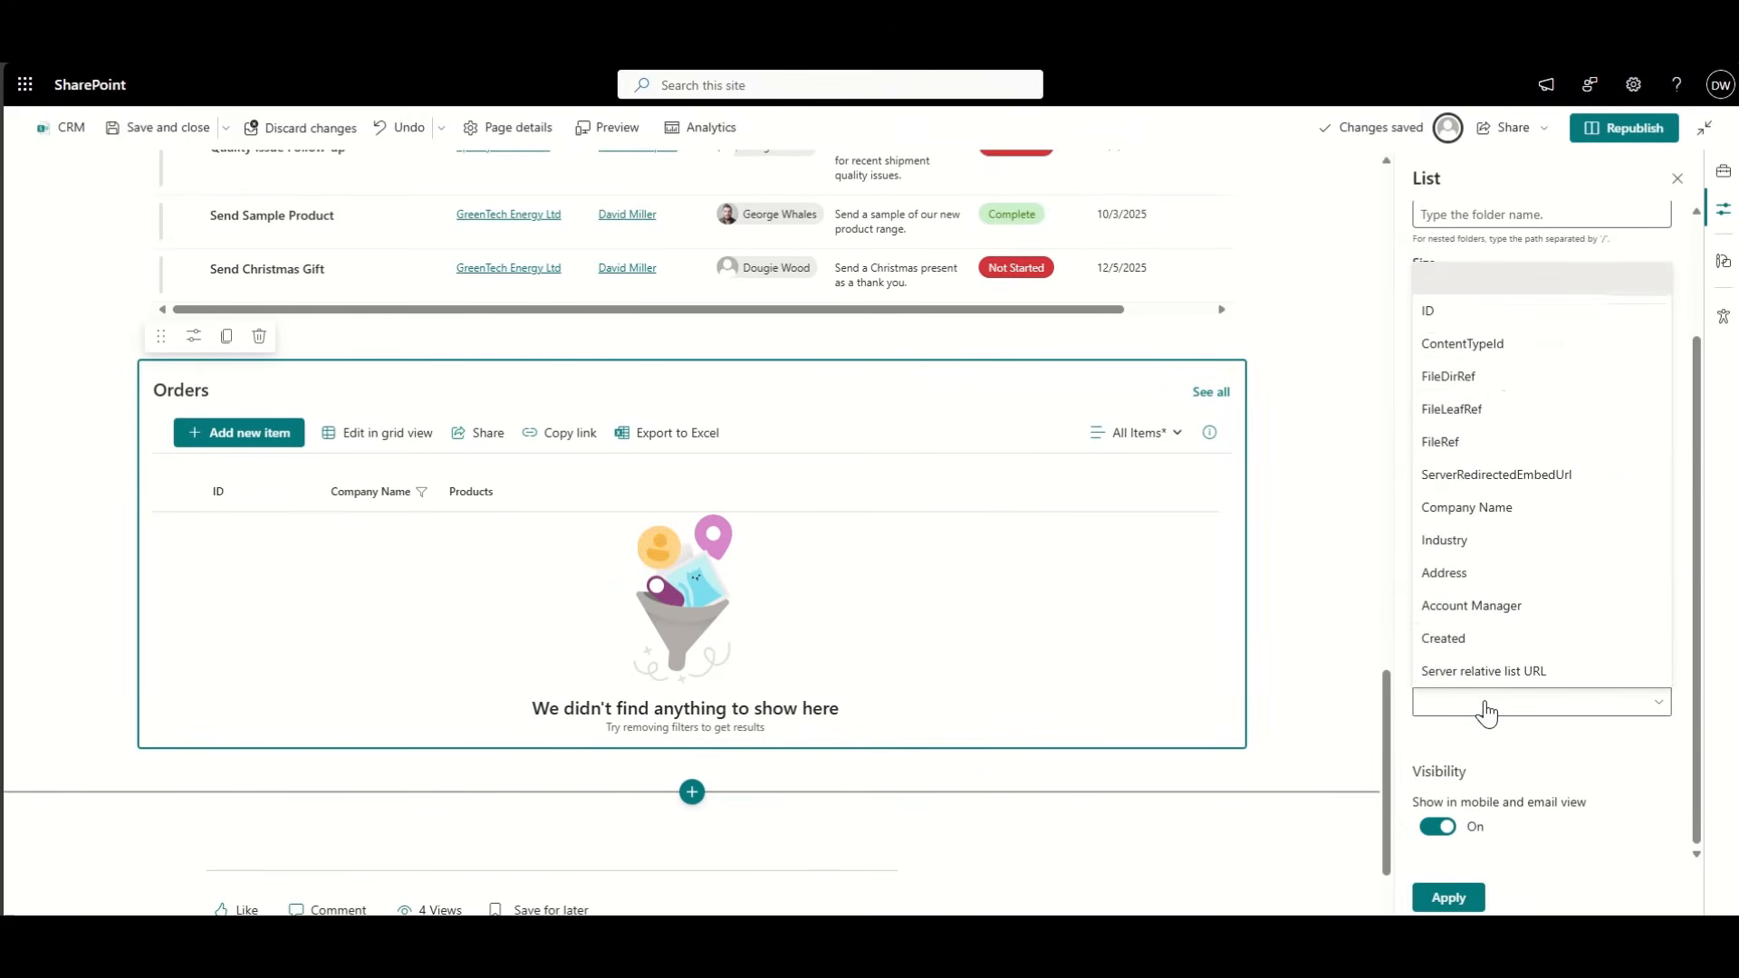
left_click(1493, 509)
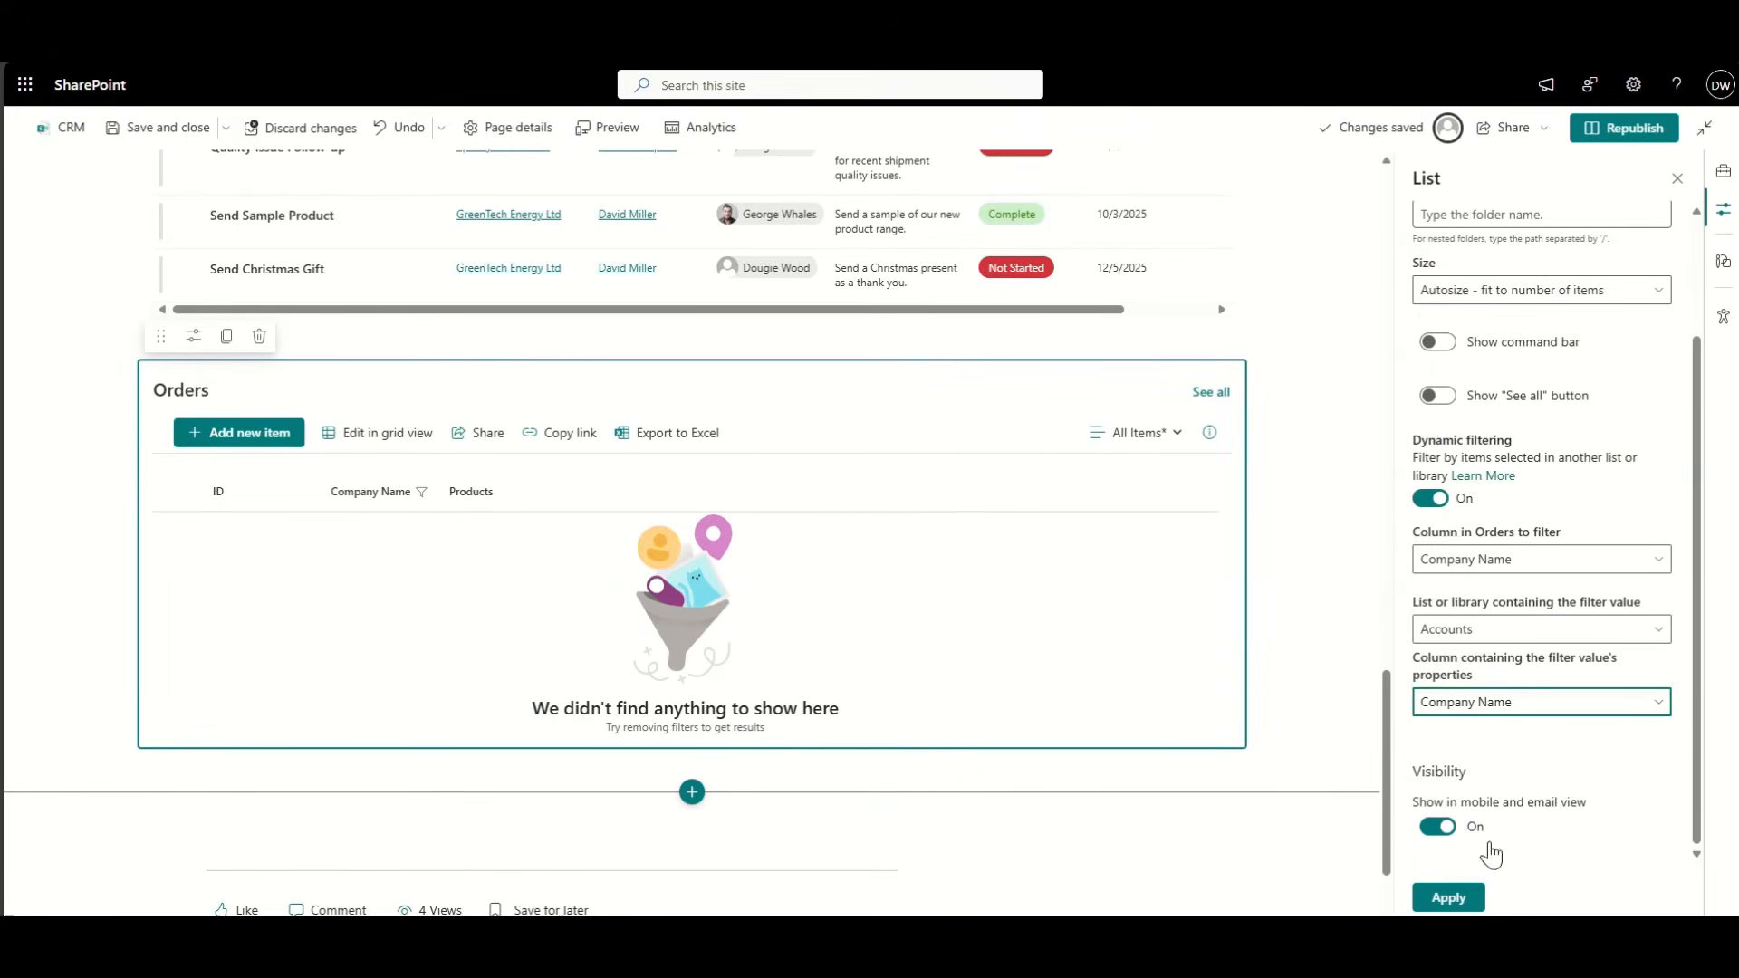
left_click(1449, 898)
scroll(183, 532, "up", 15)
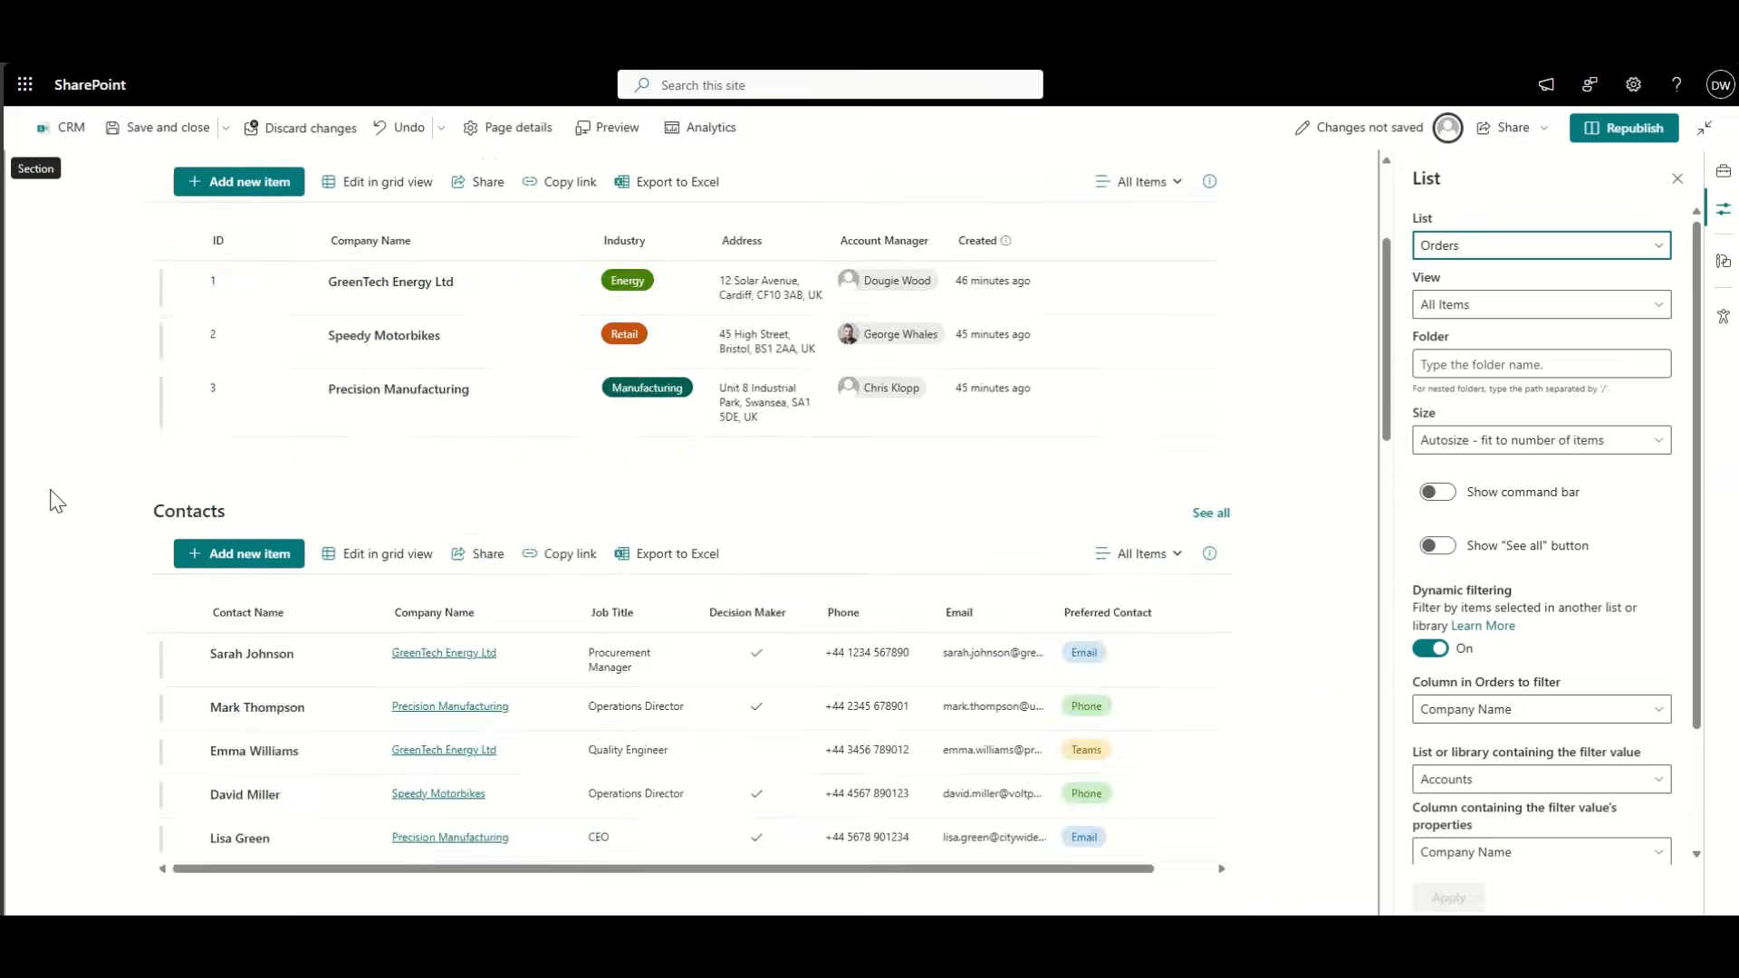
Step: Select GreenTech Energy Ltd in Accounts to test the filters, review the lists, then republish
left_click(191, 542)
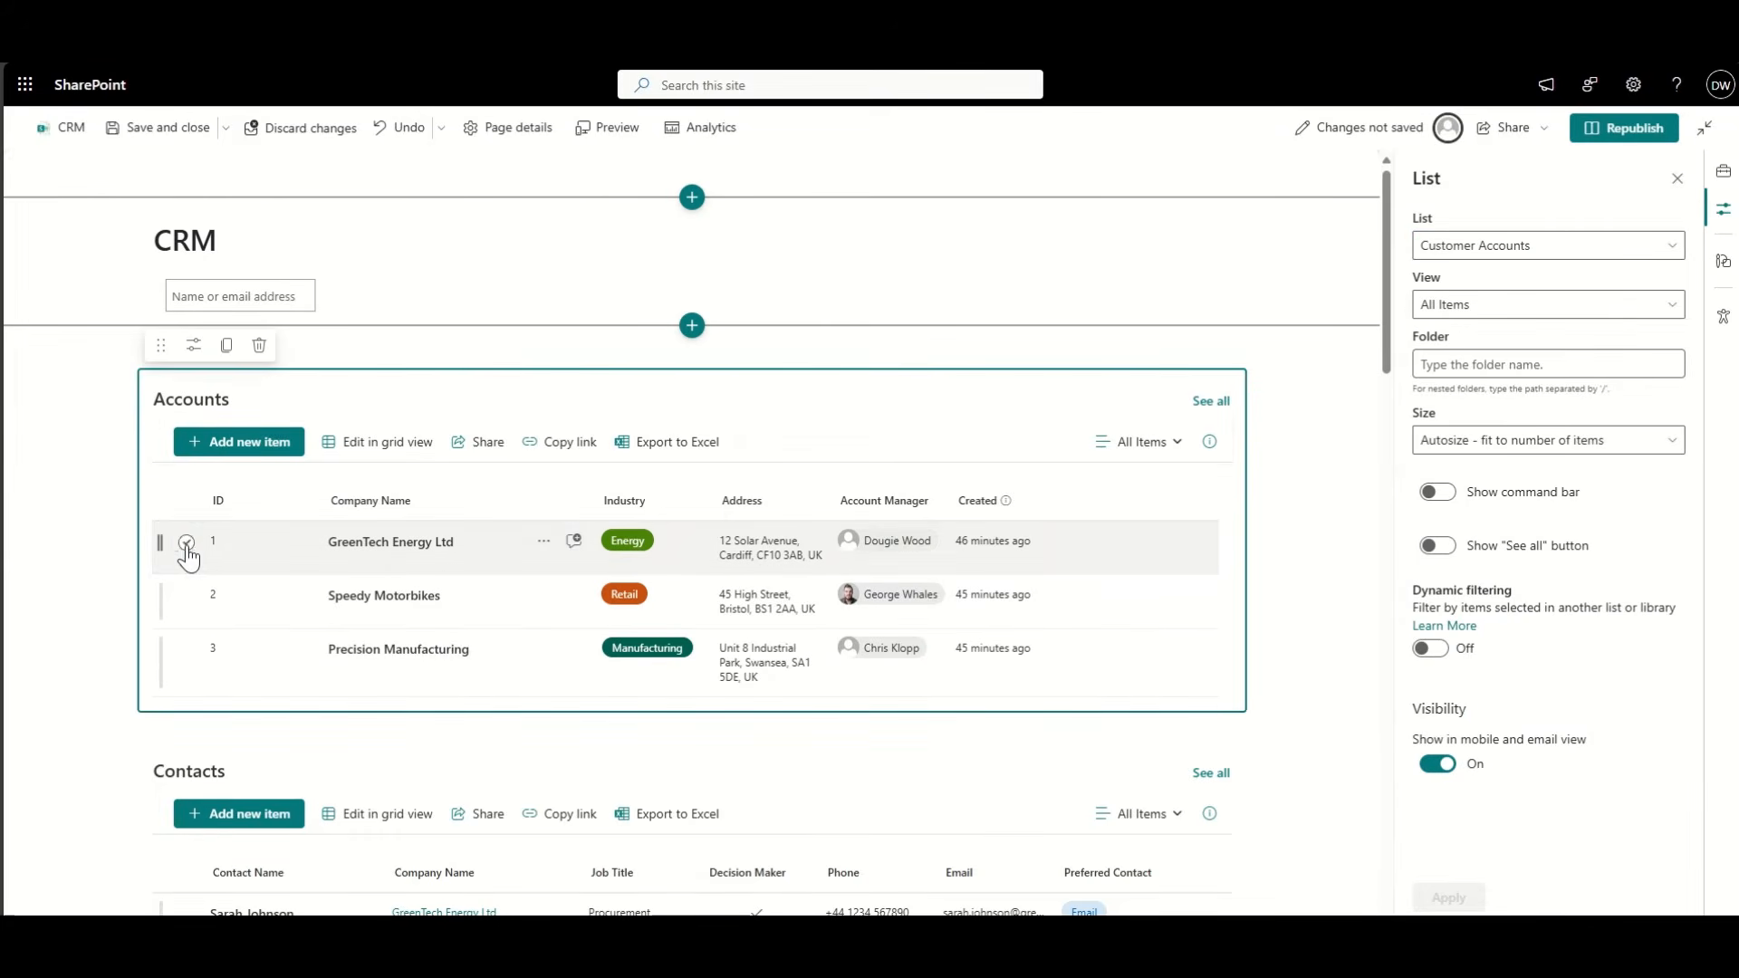
scroll(73, 627, "down", 3)
scroll(73, 625, "down", 2)
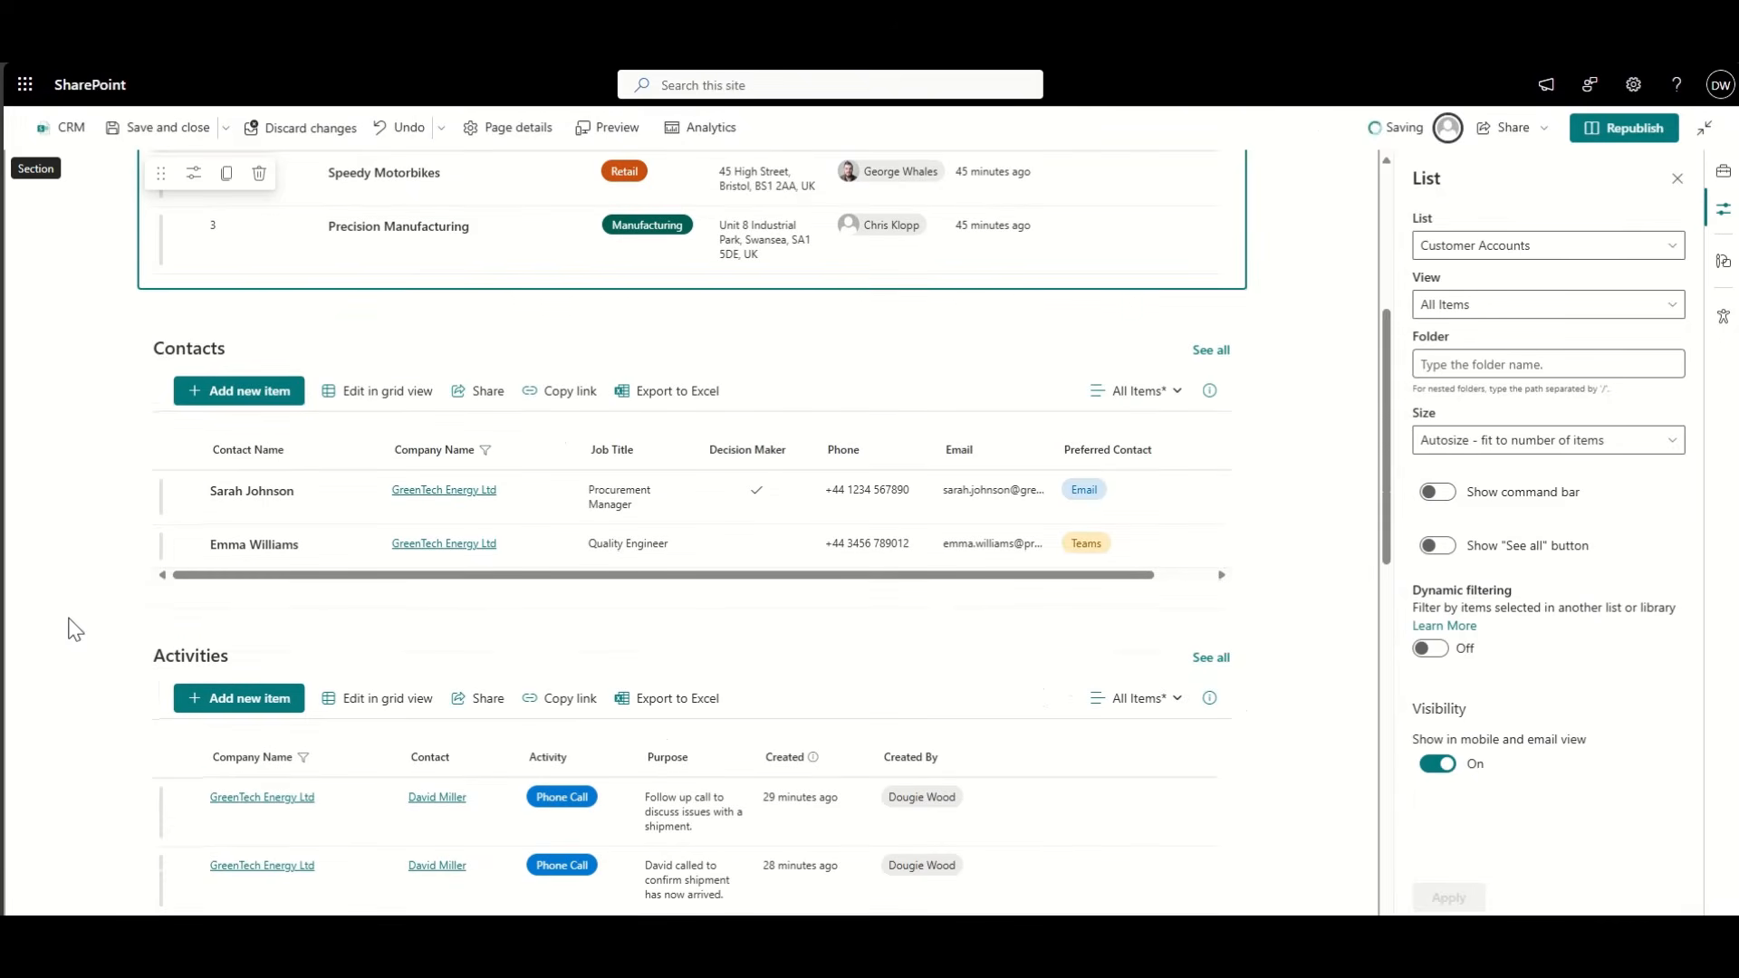
scroll(85, 607, "down", 3)
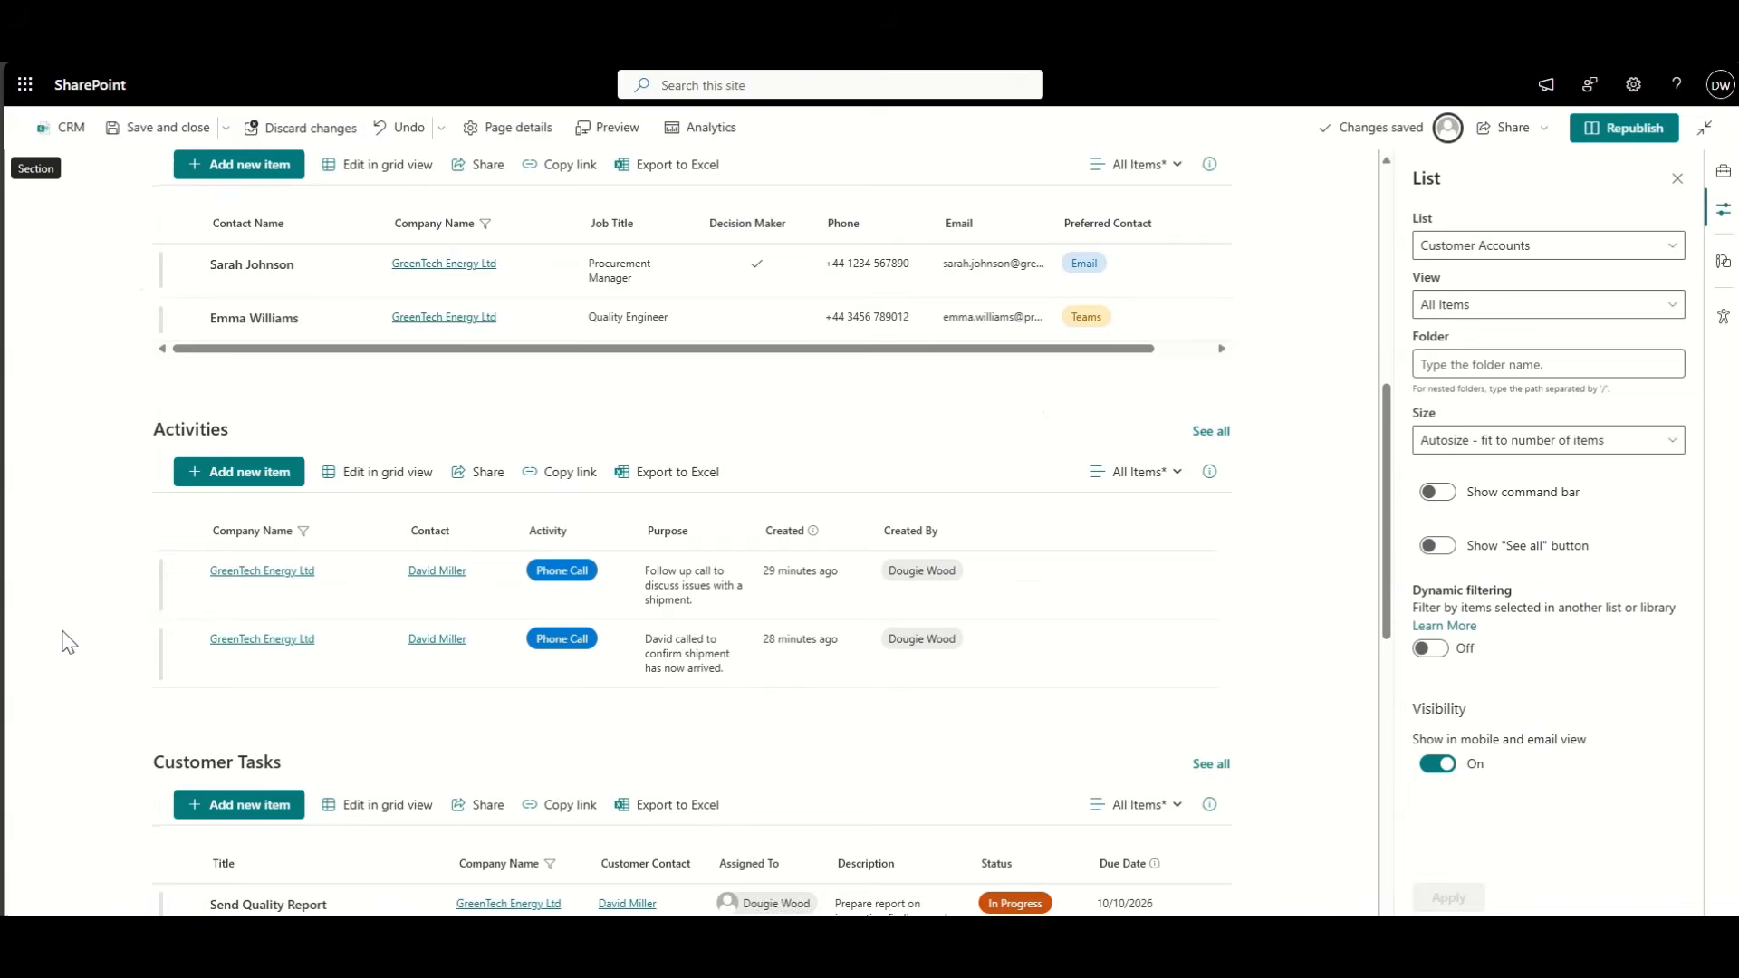
scroll(62, 640, "down", 4)
scroll(129, 600, "down", 3)
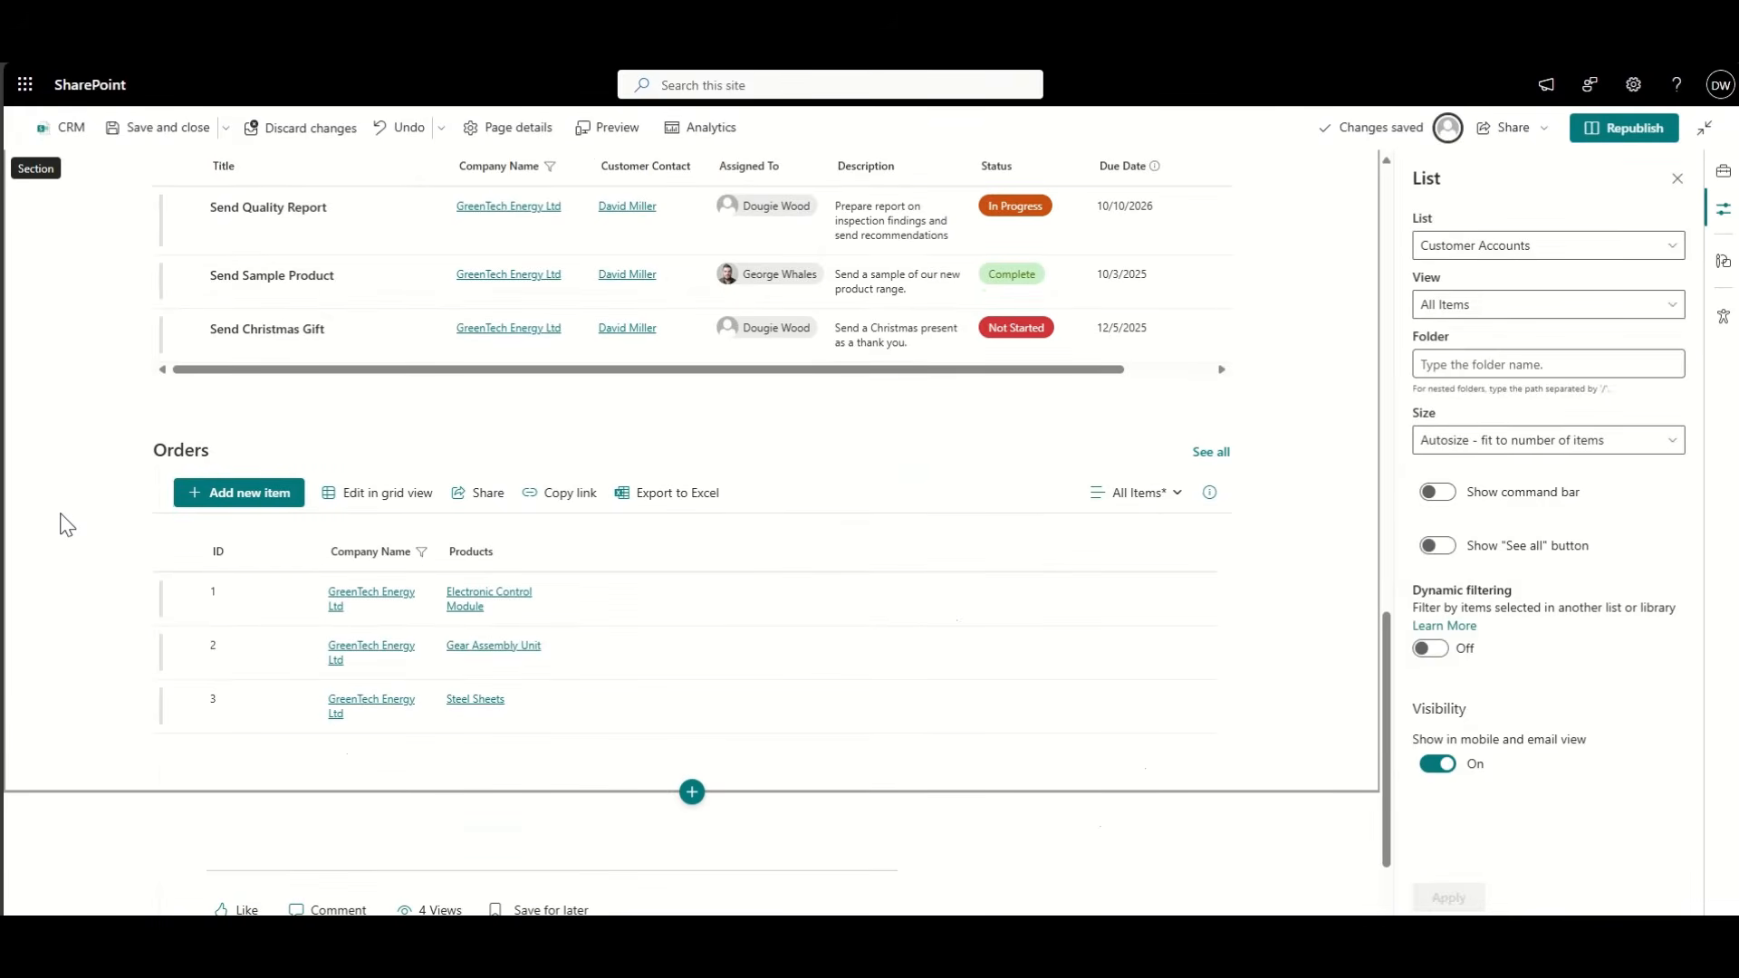
scroll(66, 525, "up", 12)
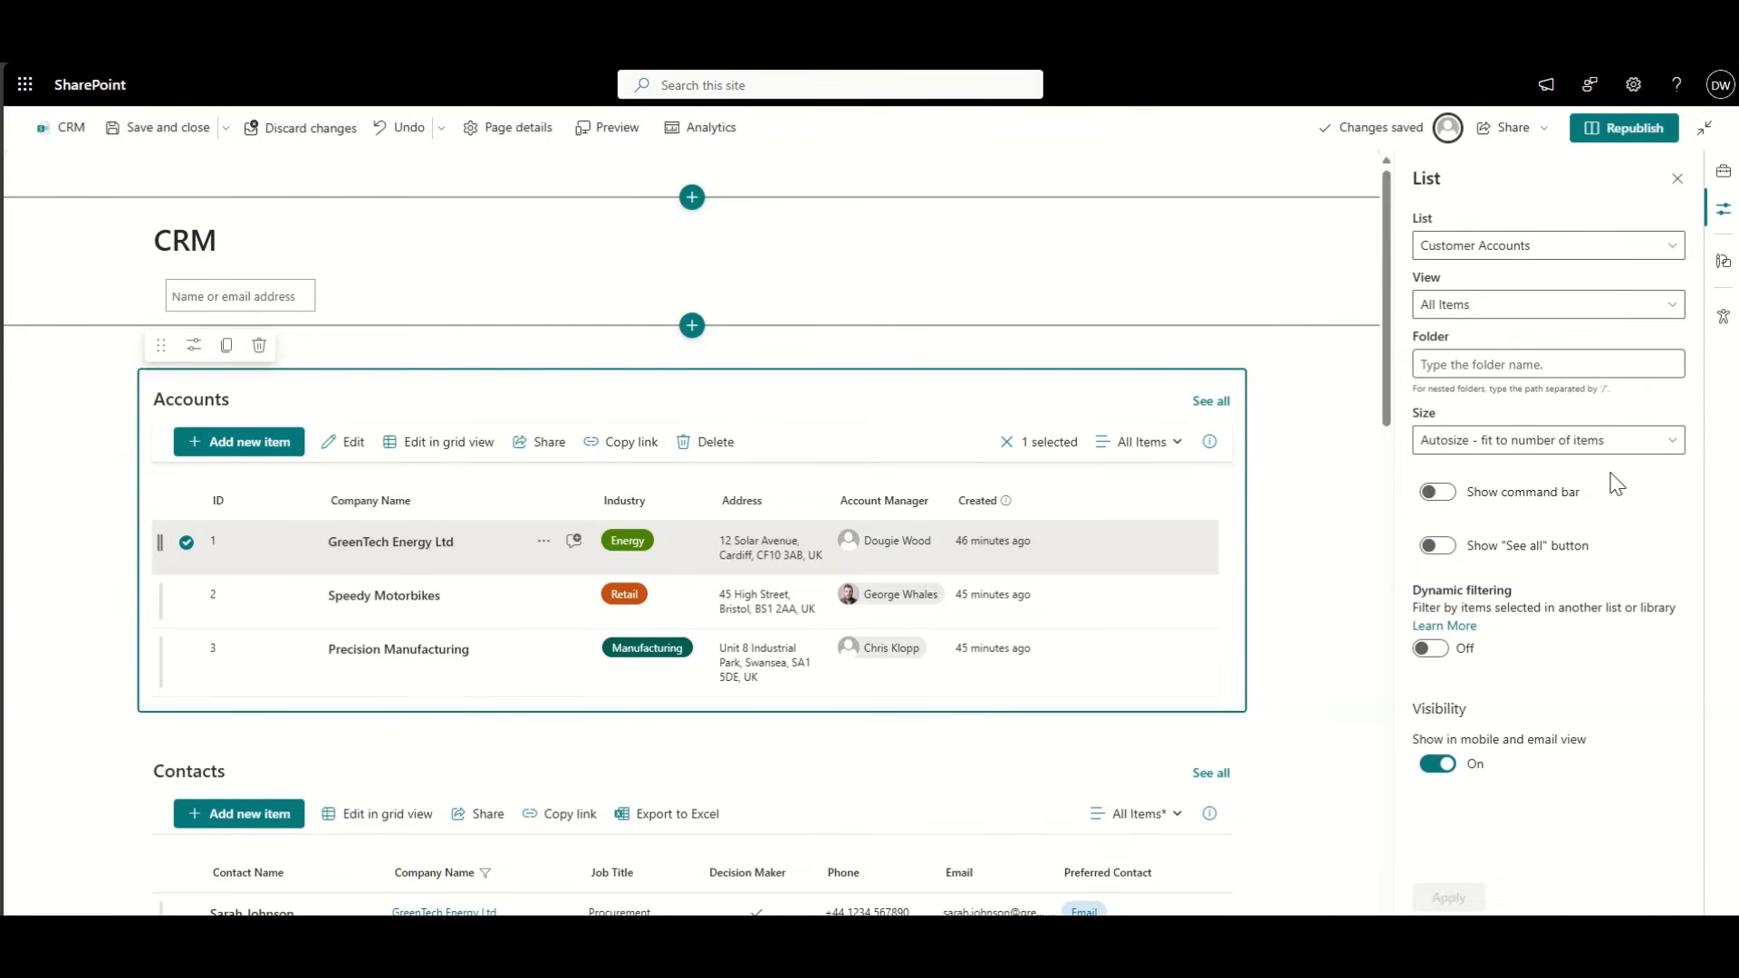
left_click(1606, 114)
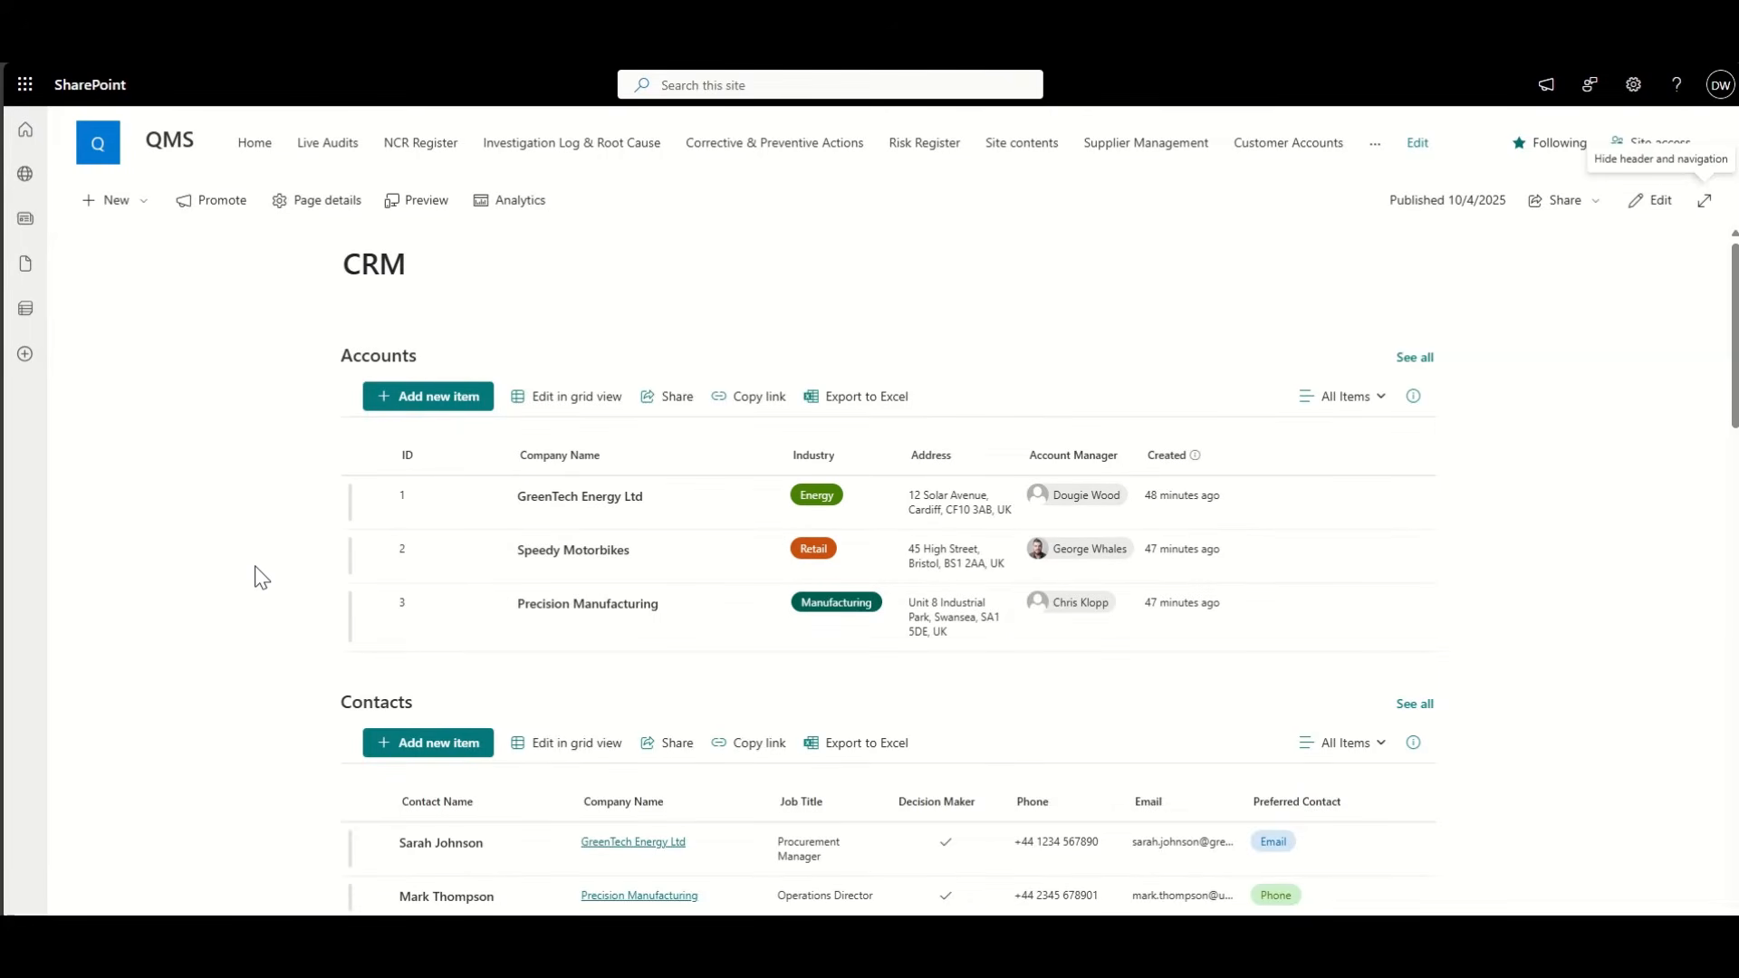
Step: Open the full Customer Accounts list from the Accounts web part's See all
scroll(257, 575, "down", 1)
scroll(256, 575, "up", 1)
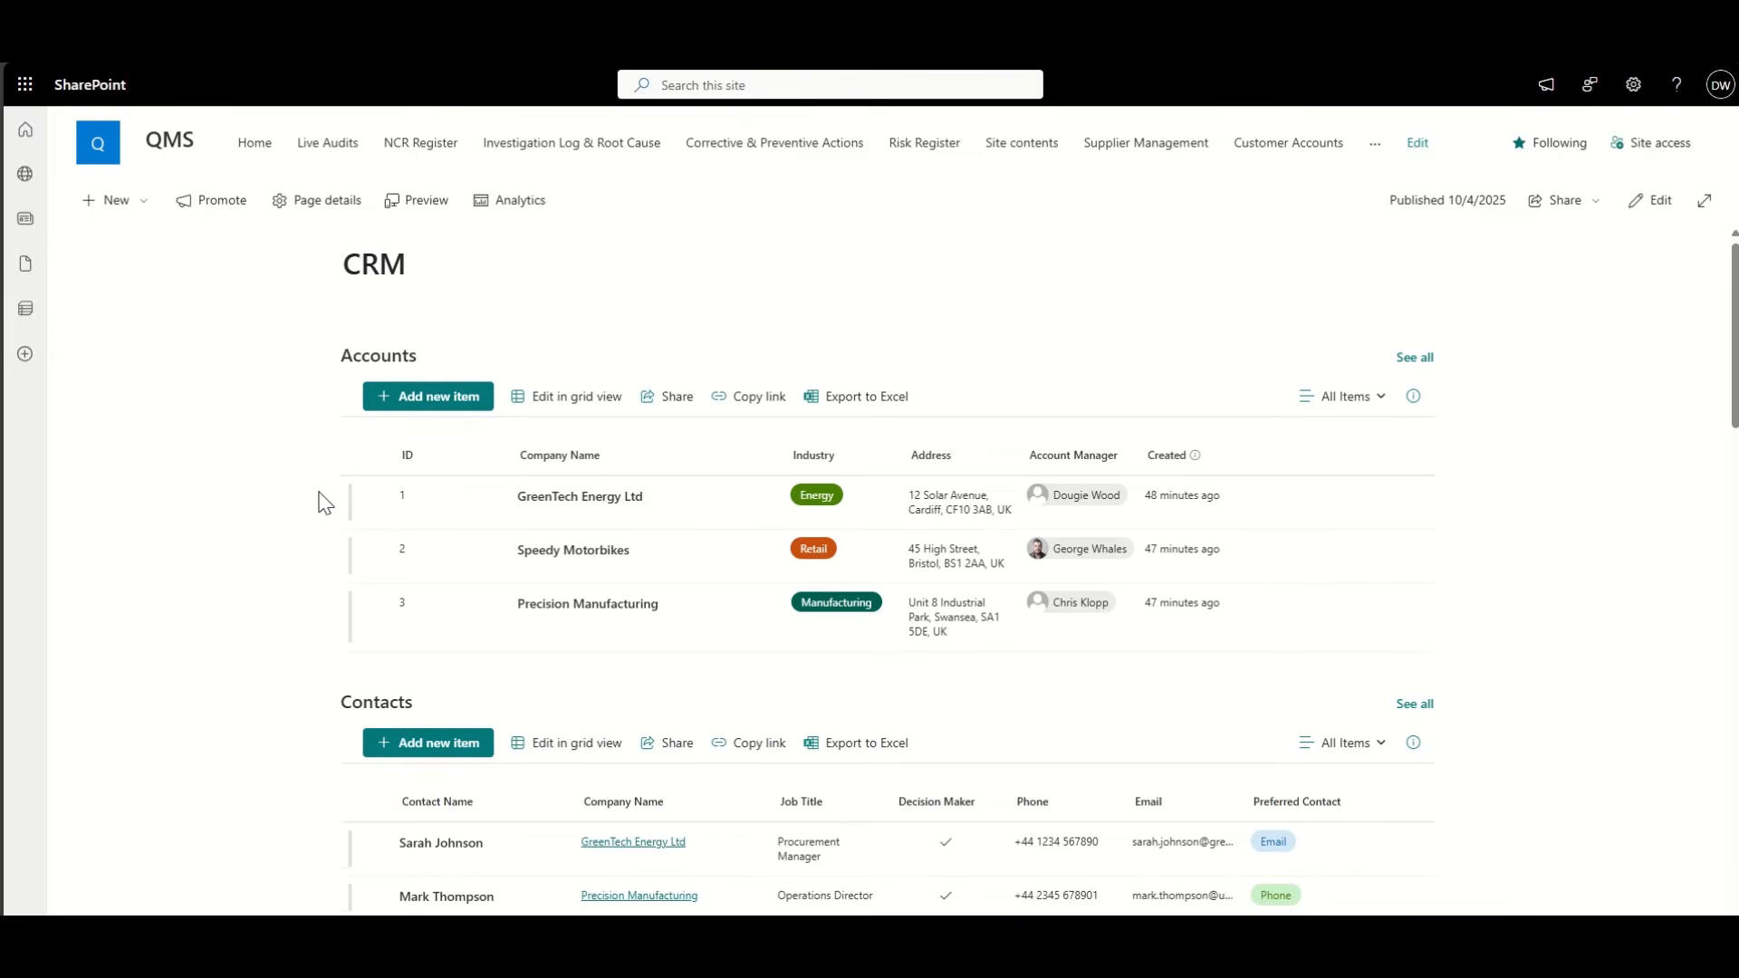
left_click(1425, 362)
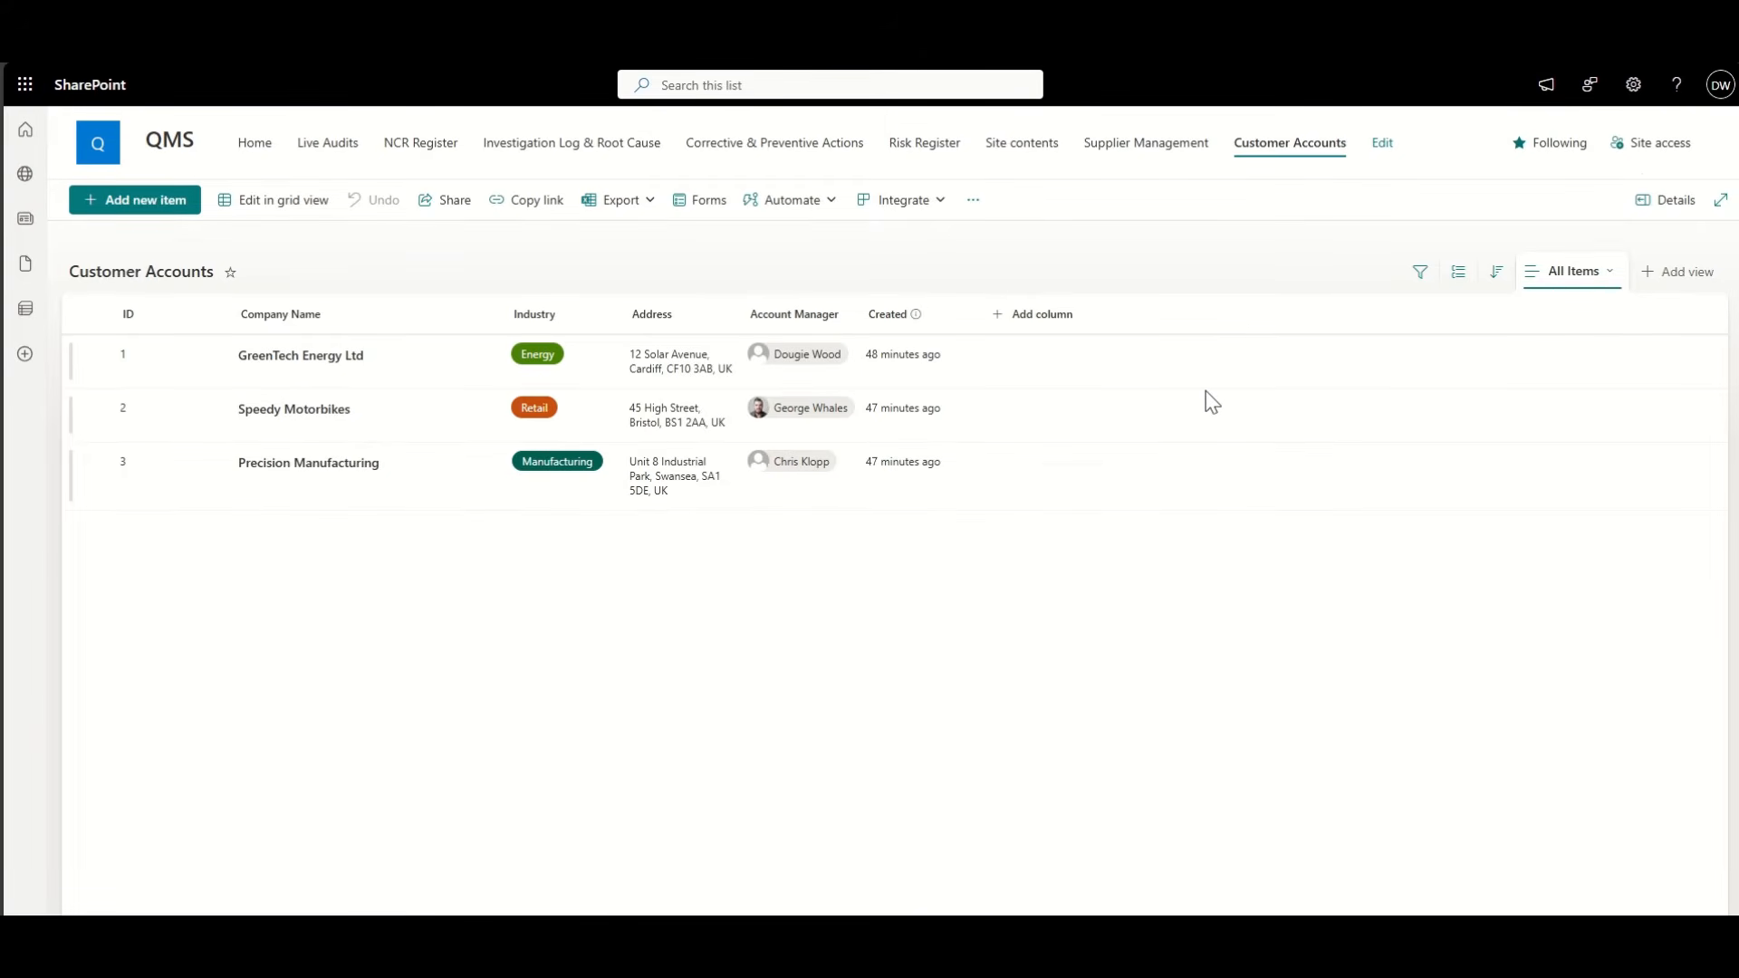
Step: Save the current All Items layout as a new public view named CRM
left_click(1600, 277)
left_click(1603, 432)
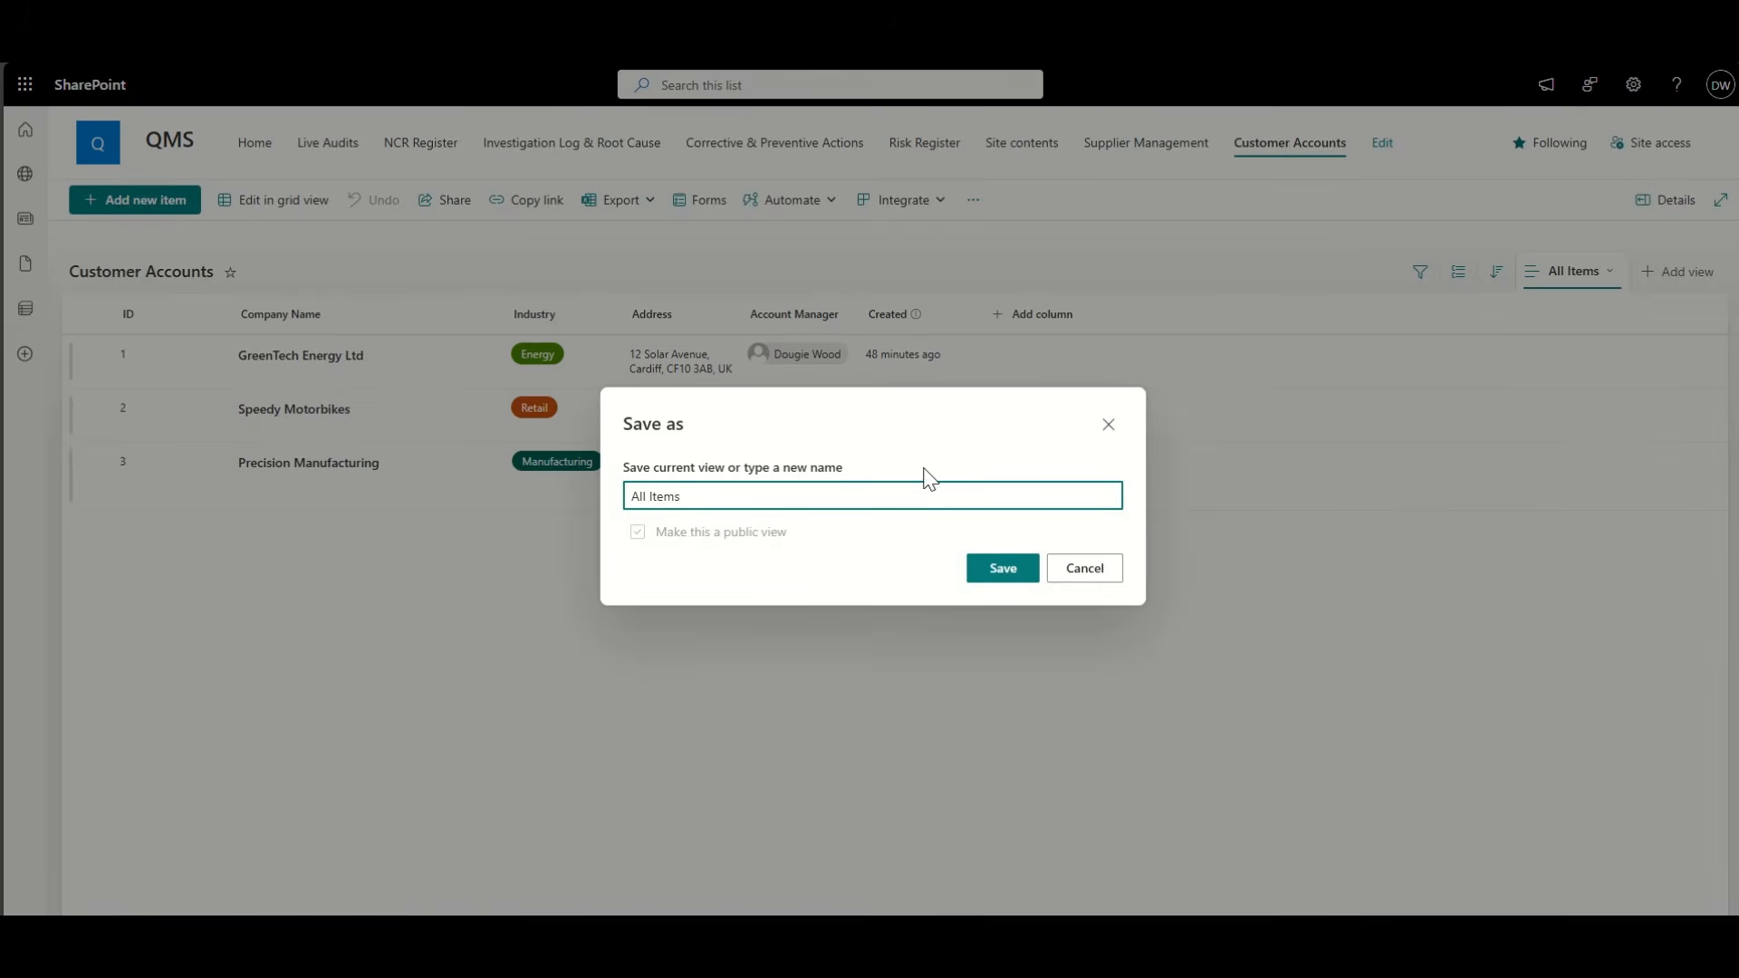
key("ctrl+a")
type("CR")
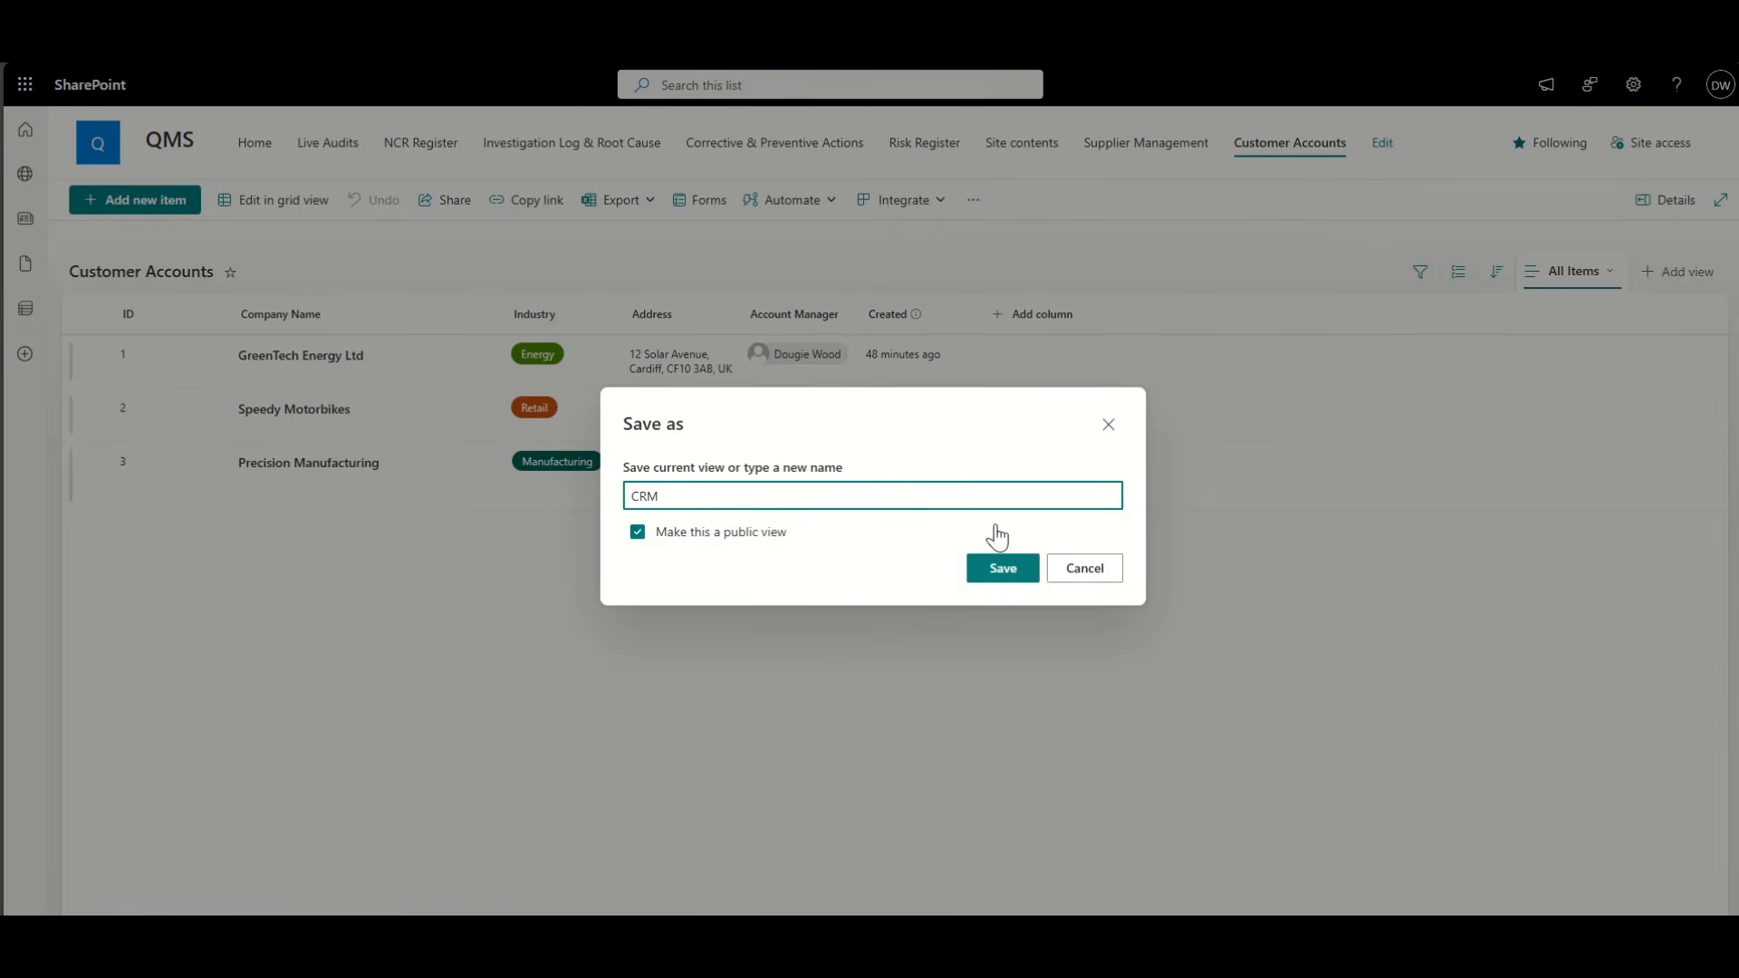
left_click(1006, 568)
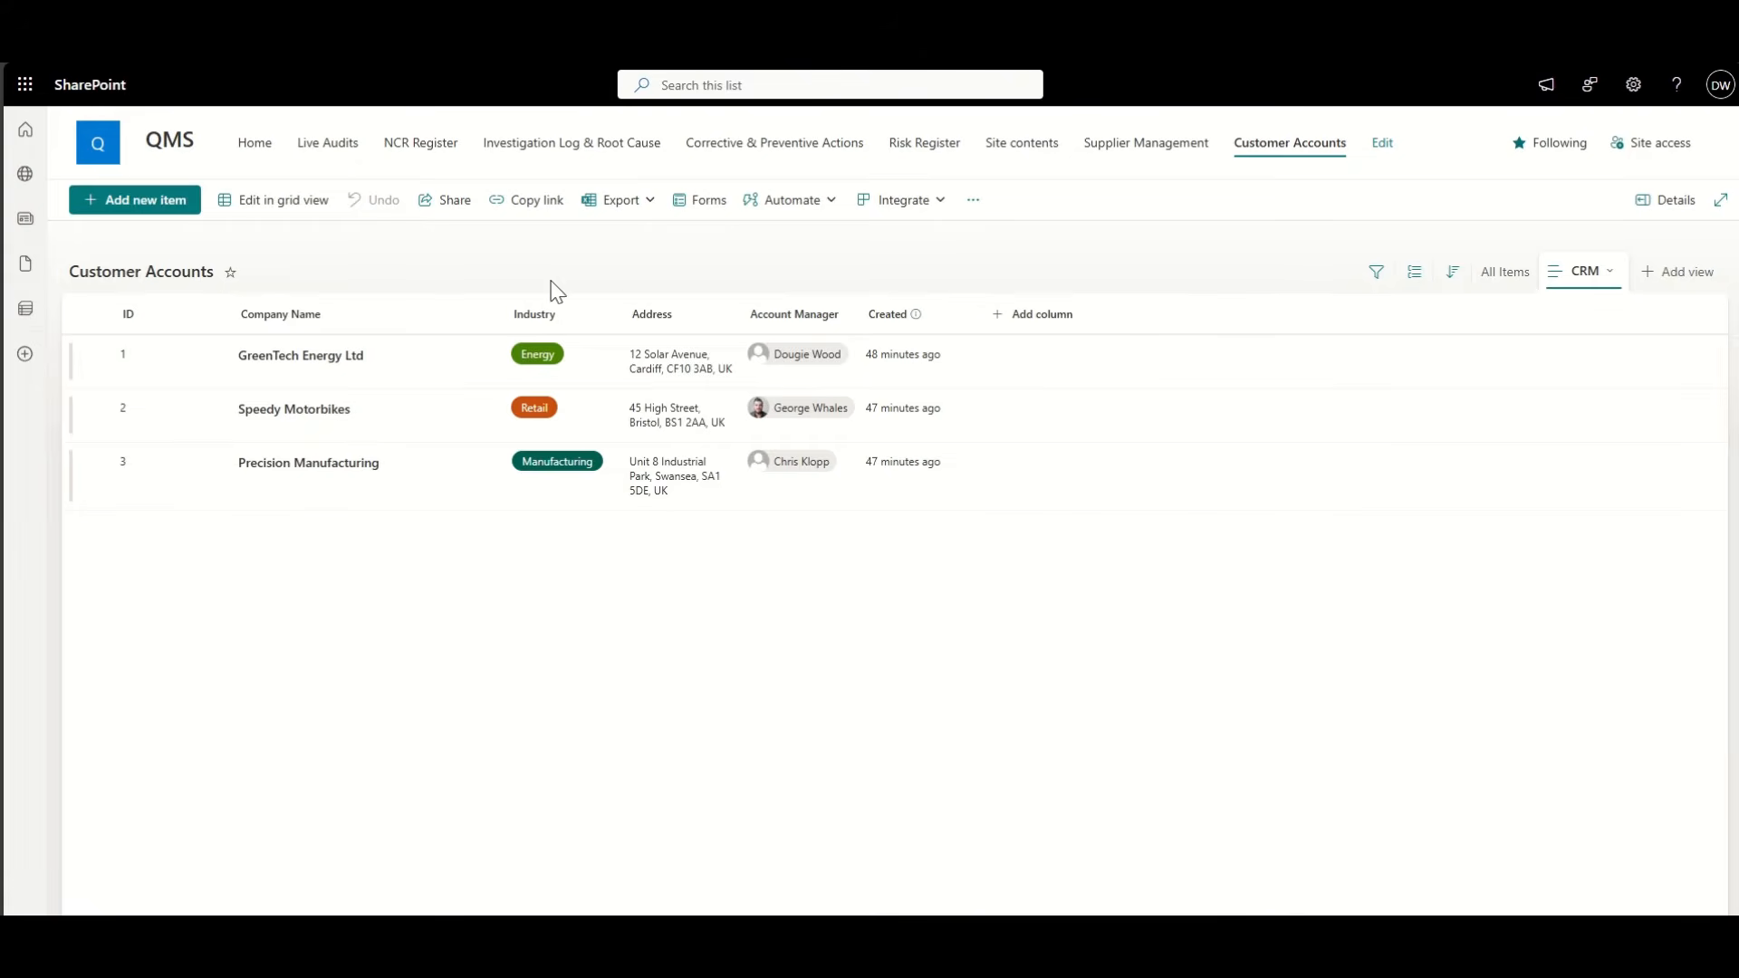
left_click(570, 319)
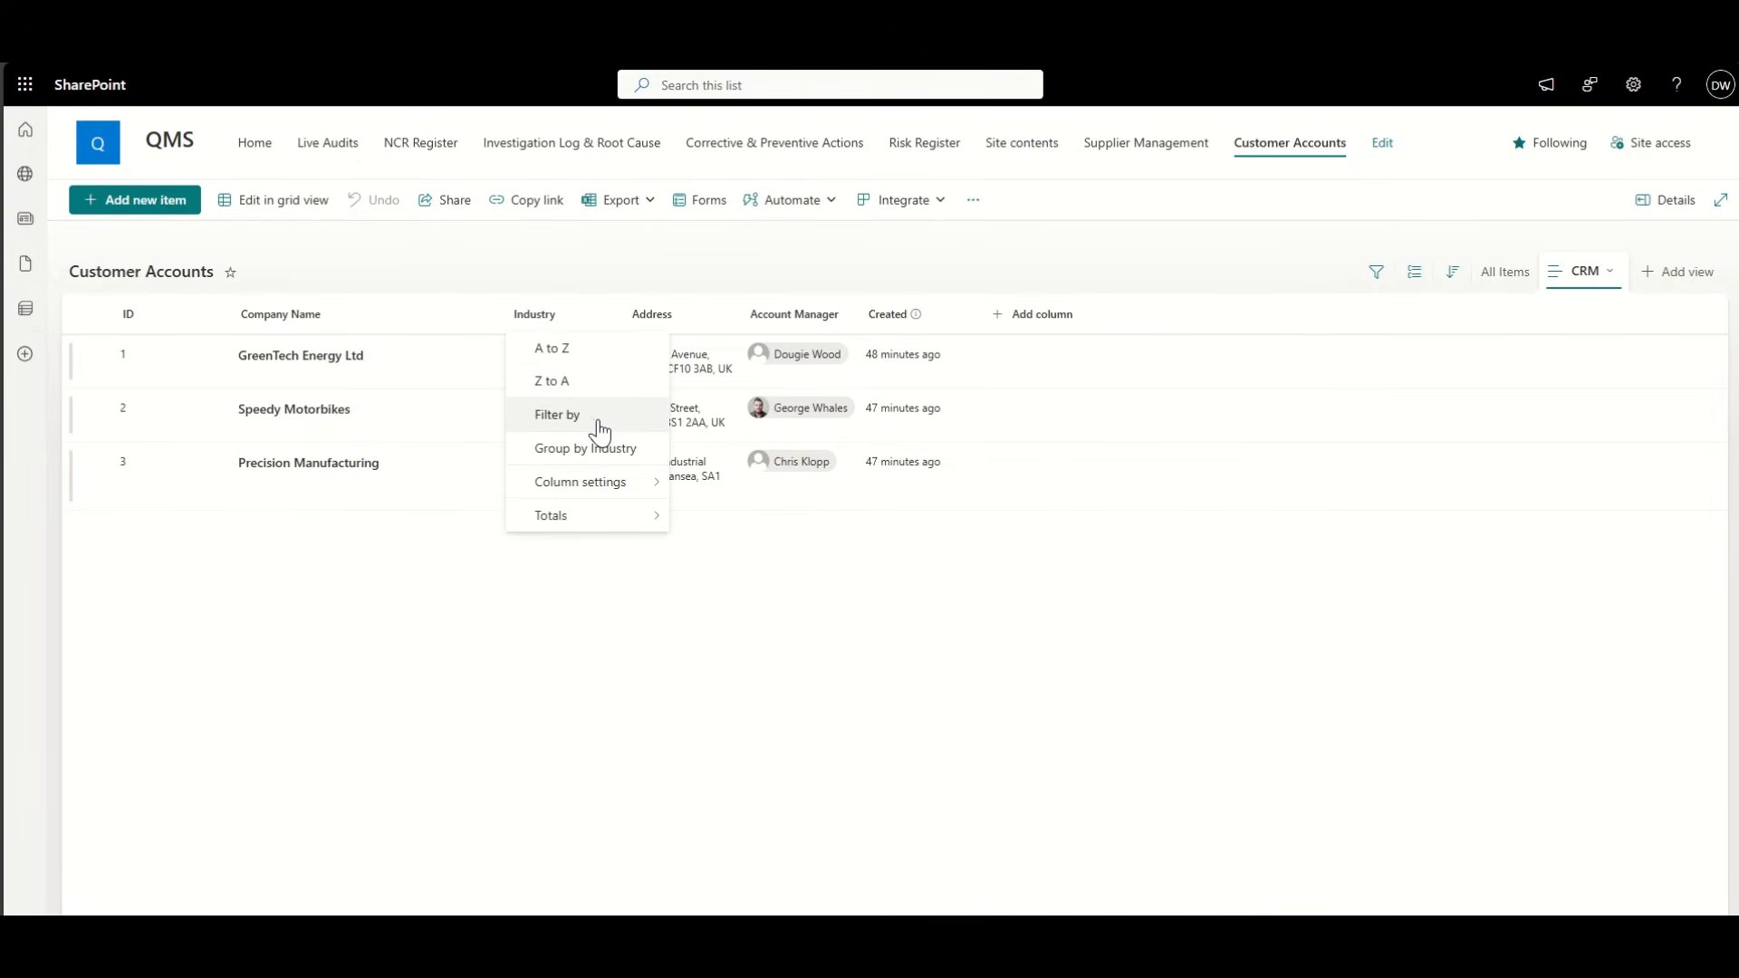
Step: Hide the Industry, Address and Account Manager columns from the CRM view
mouse_move(616, 484)
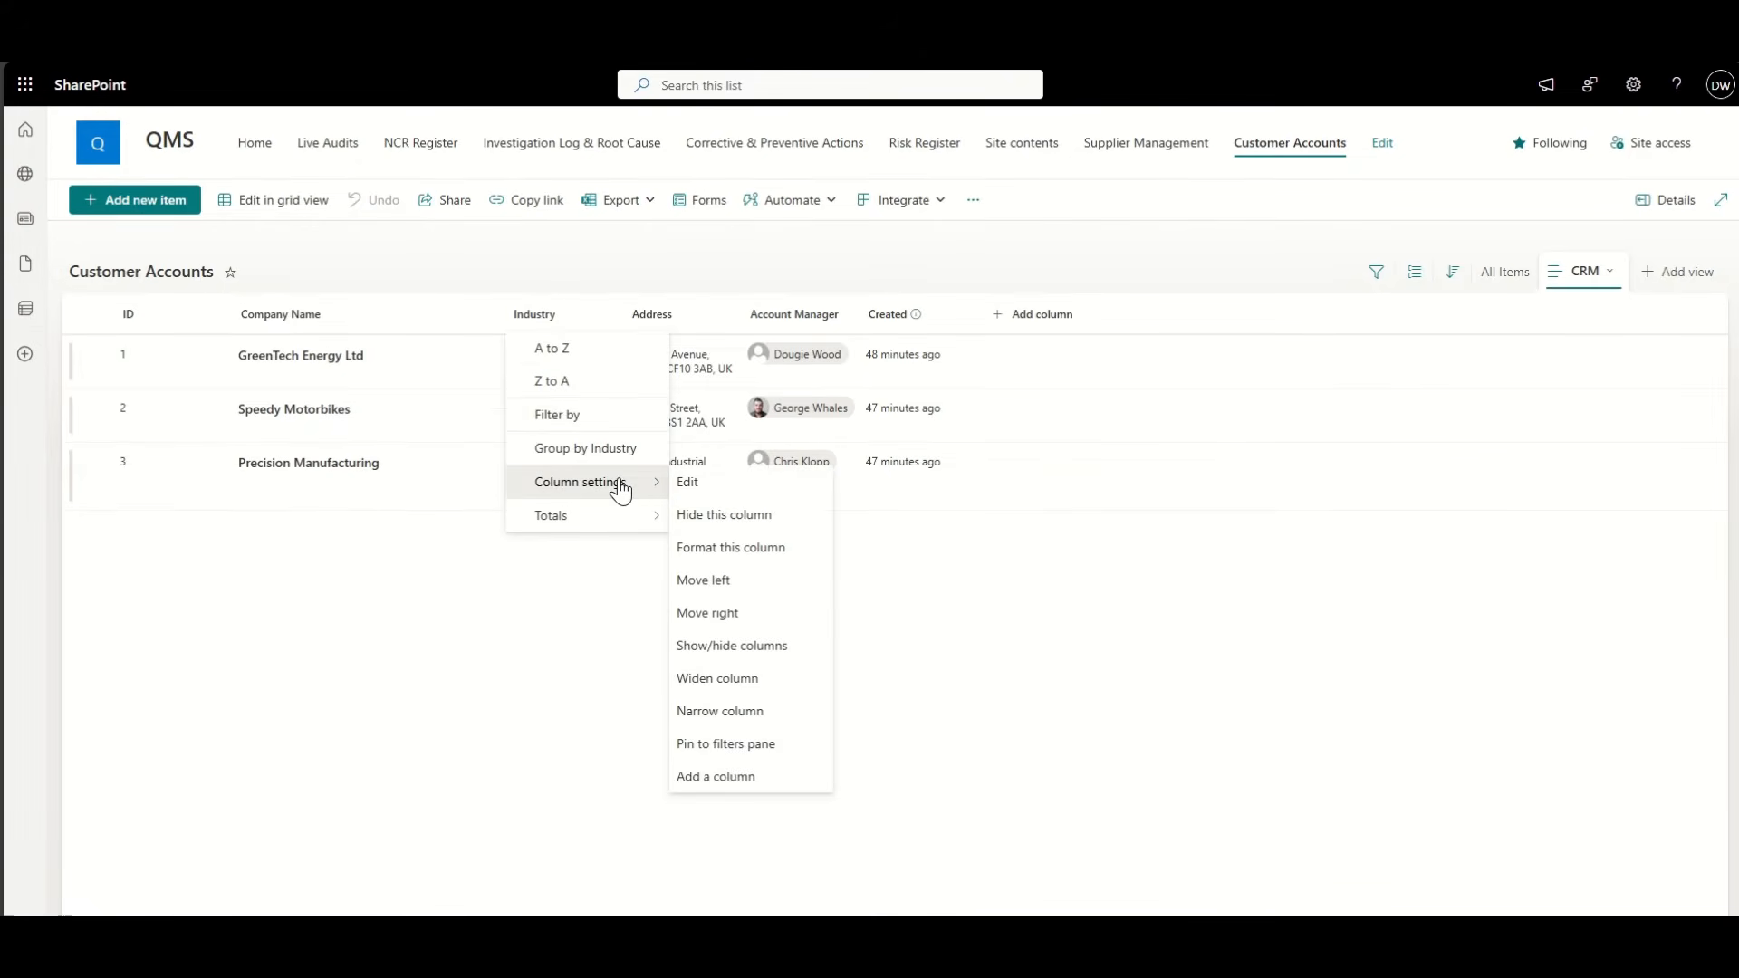
left_click(748, 515)
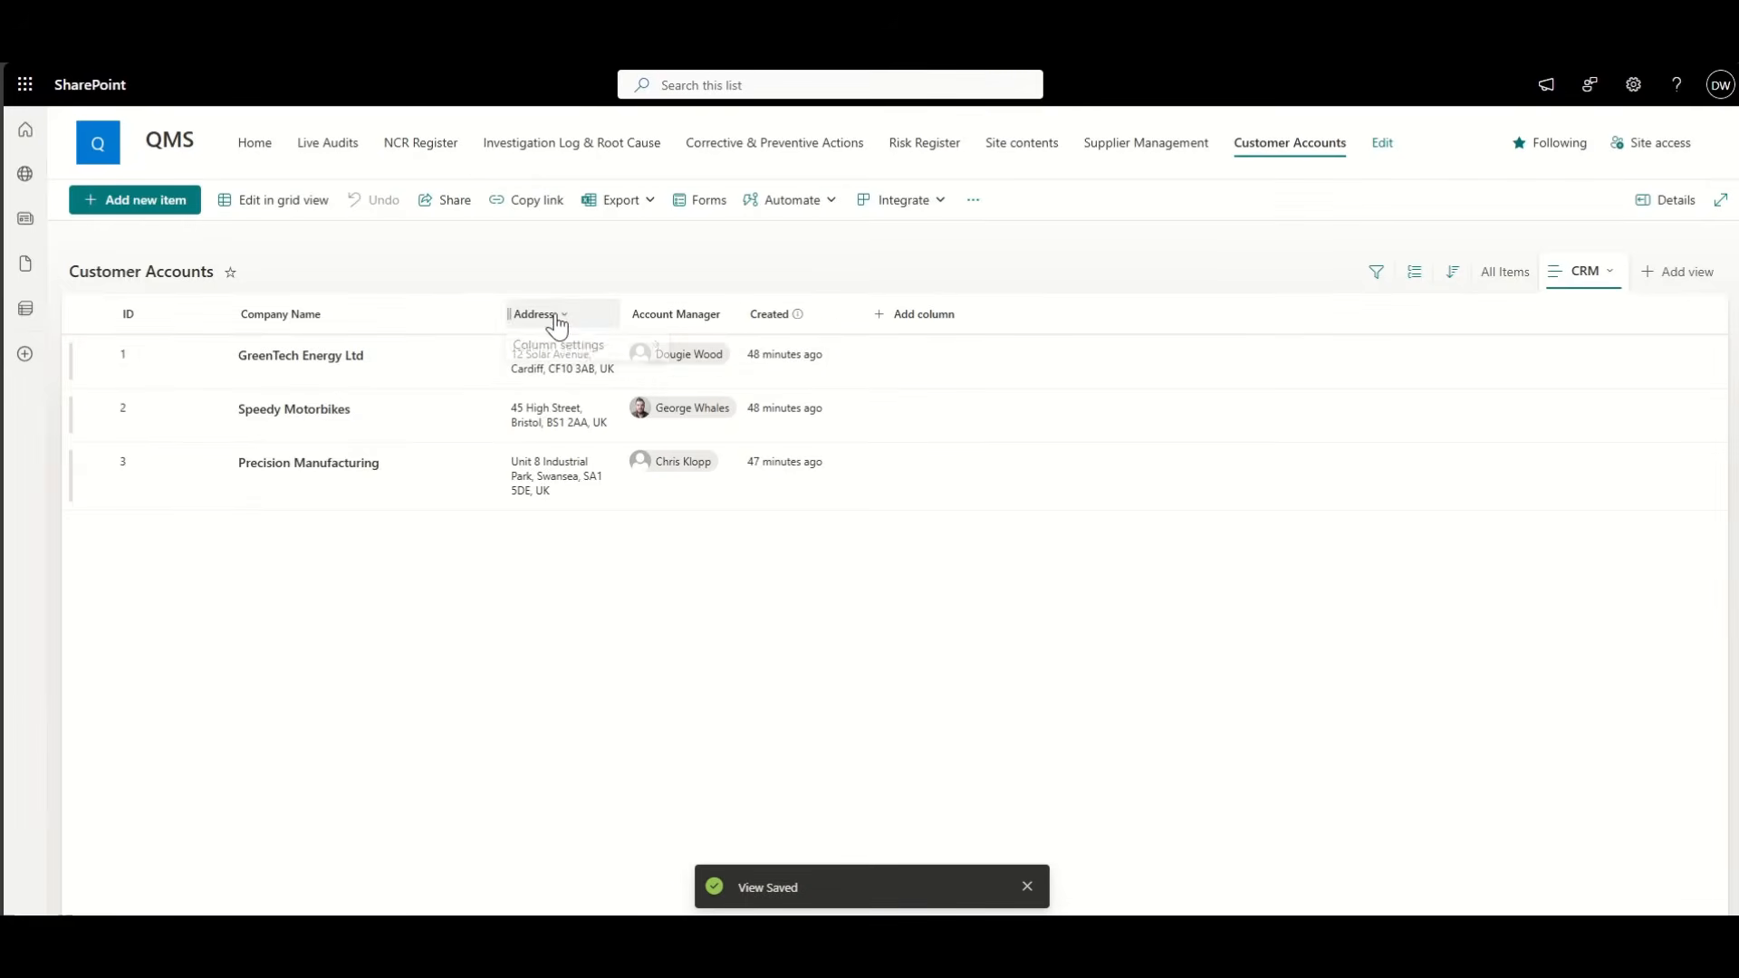
left_click(543, 317)
mouse_move(612, 354)
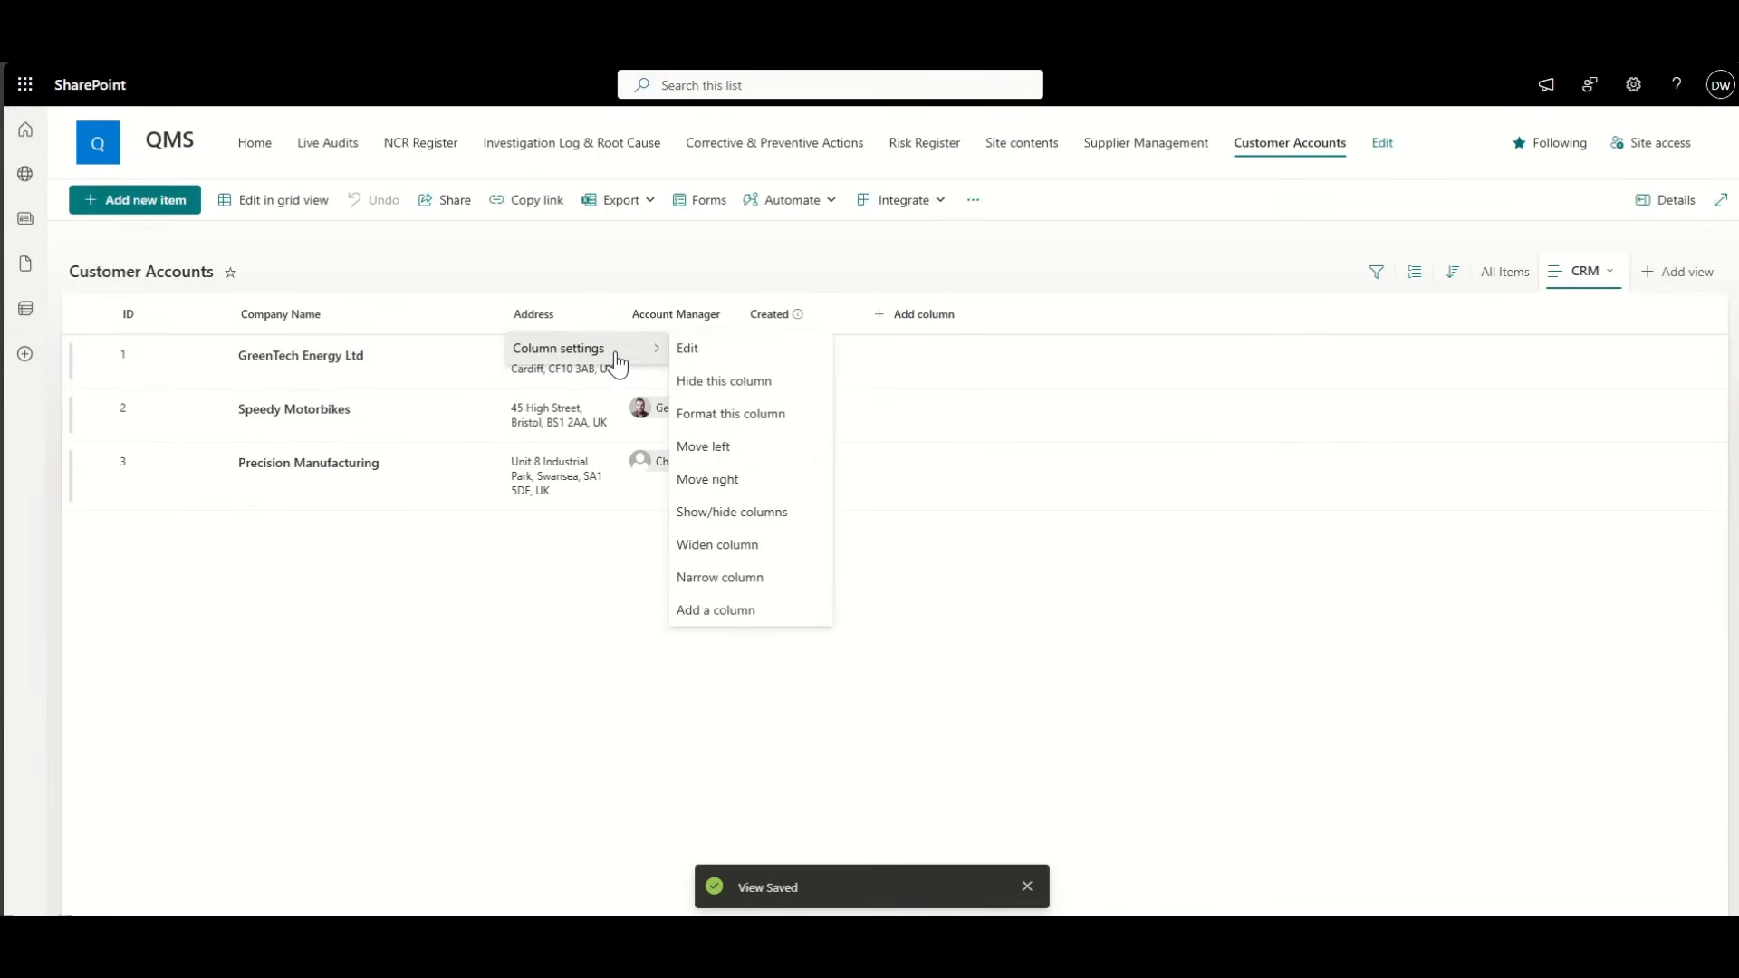
left_click(745, 380)
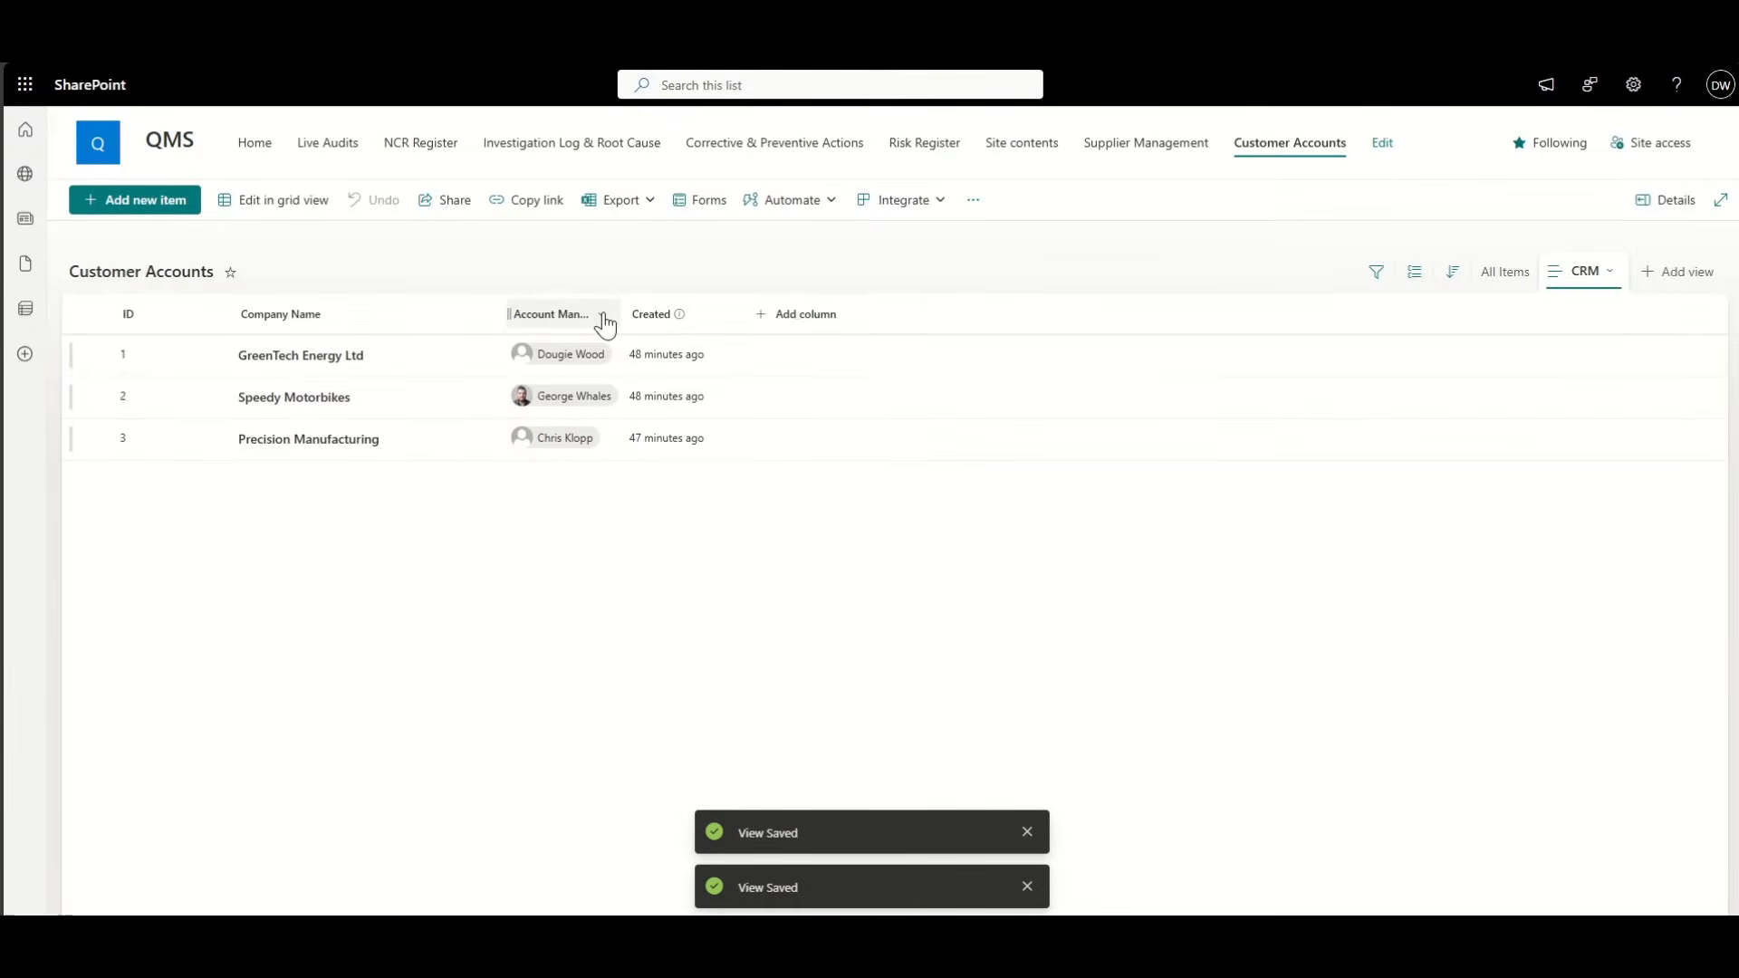
left_click(603, 317)
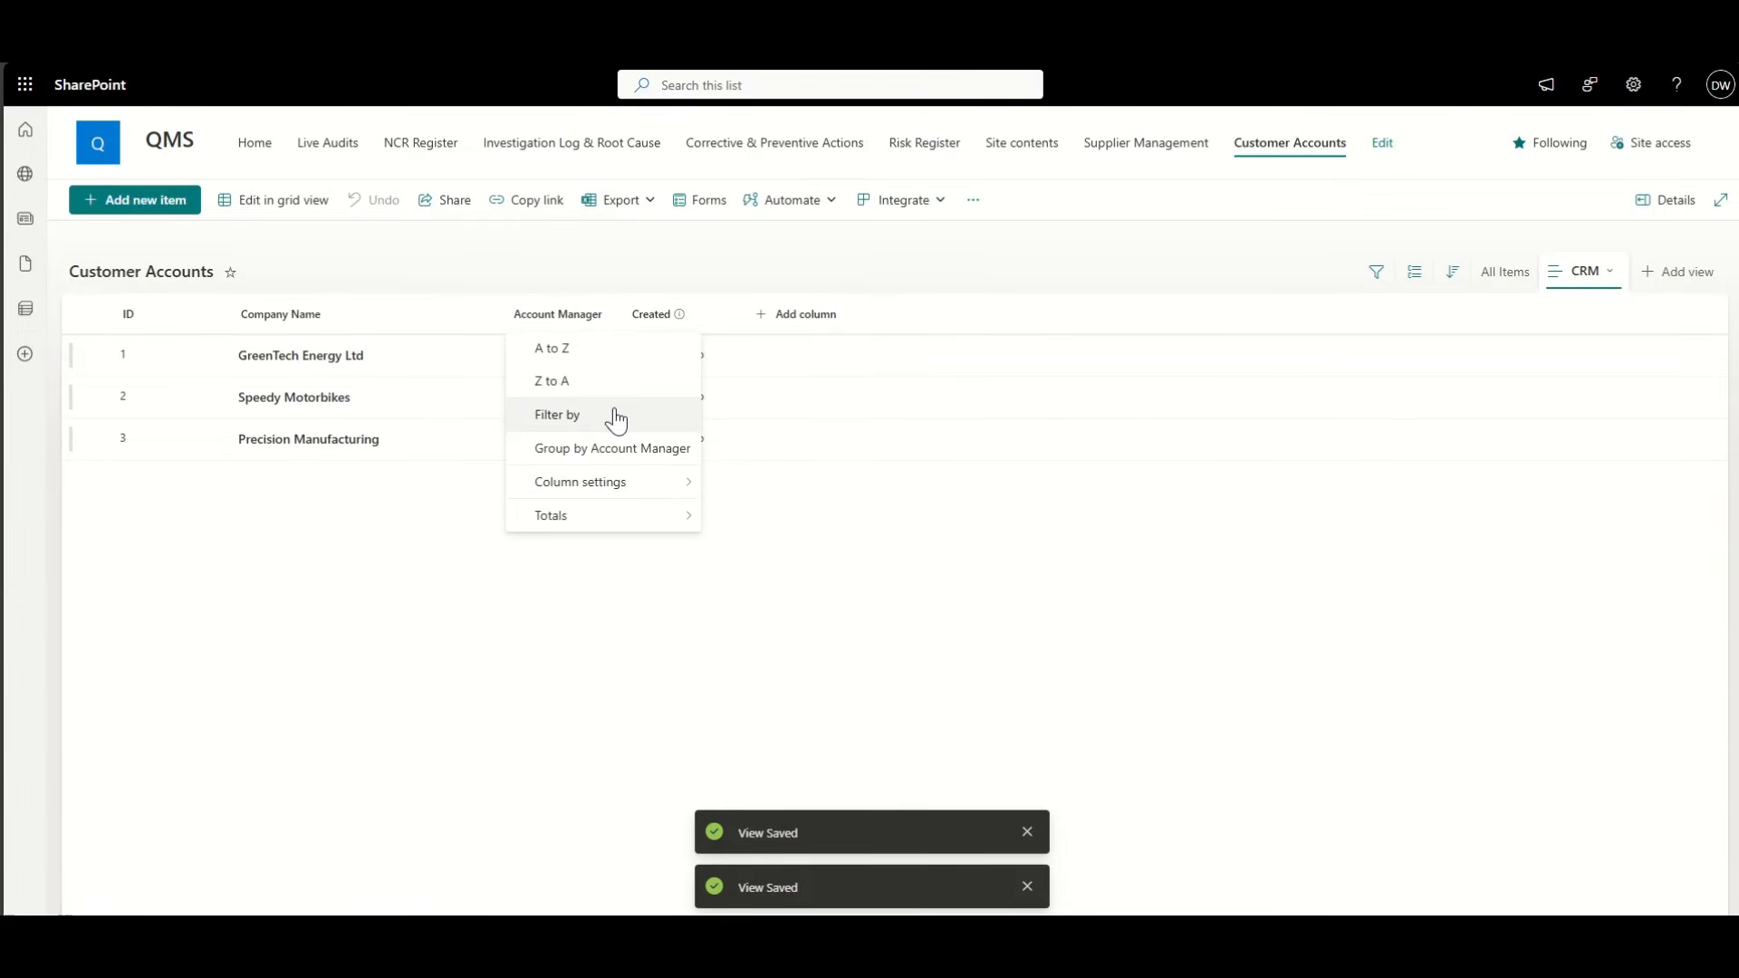
mouse_move(583, 481)
left_click(725, 514)
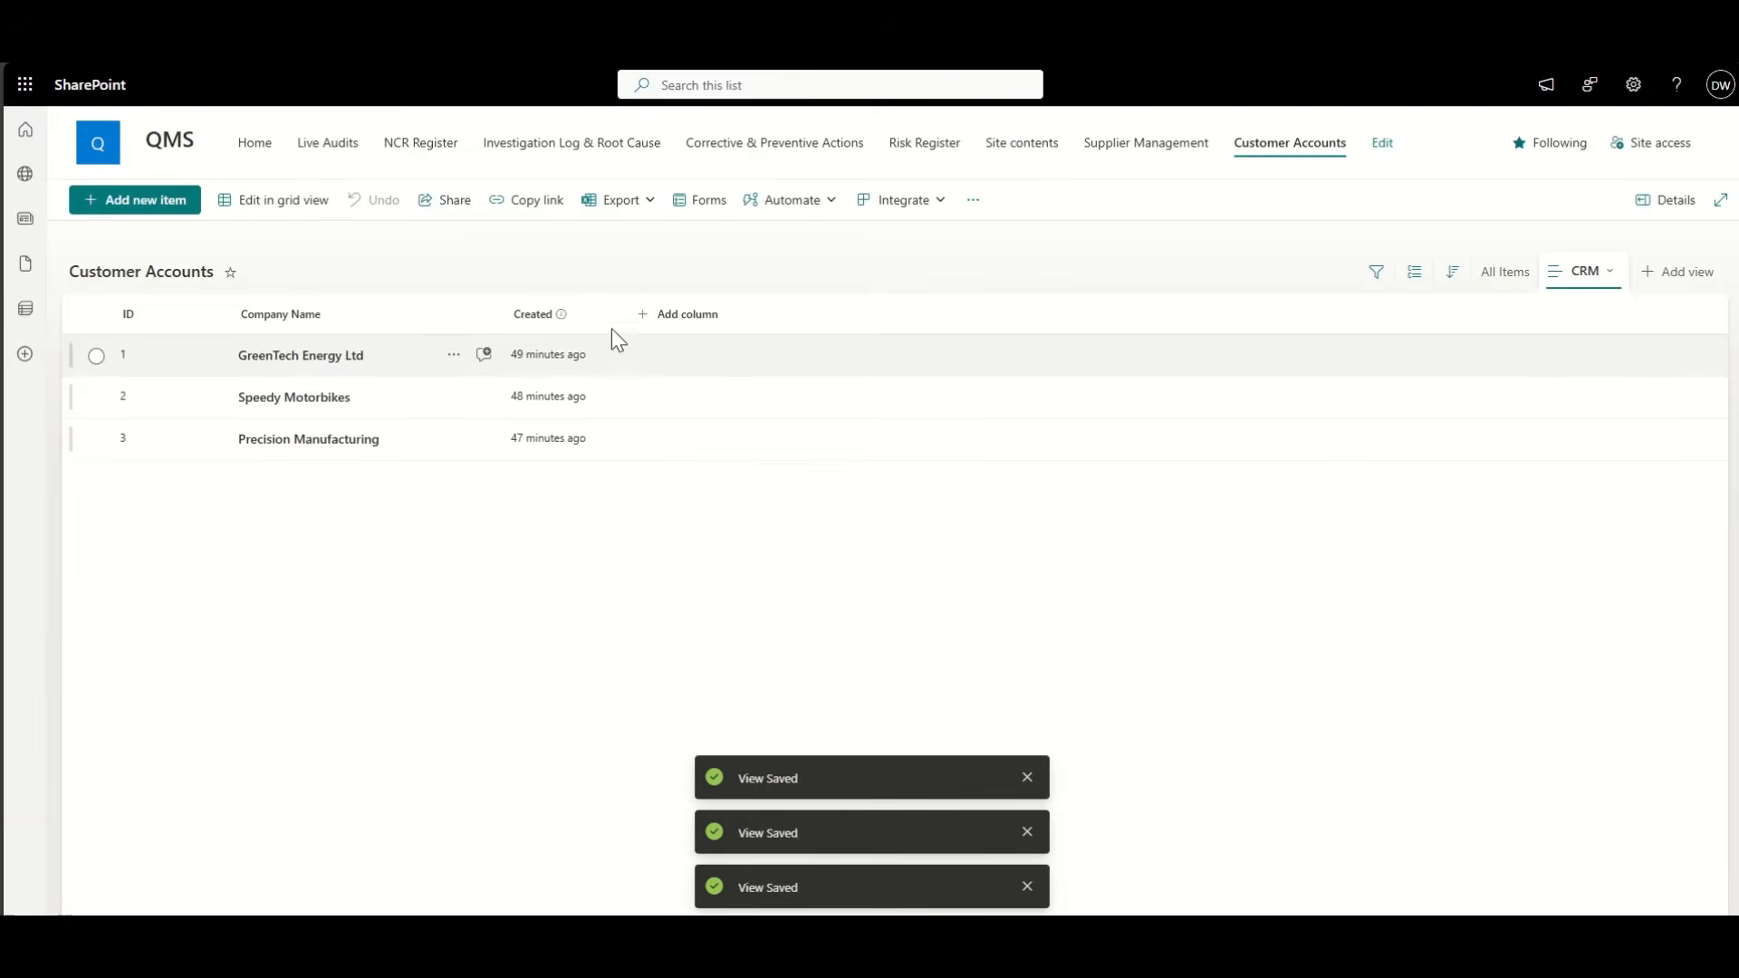
Step: Hide the Created and ID columns, then switch back to the All Items view
left_click(554, 317)
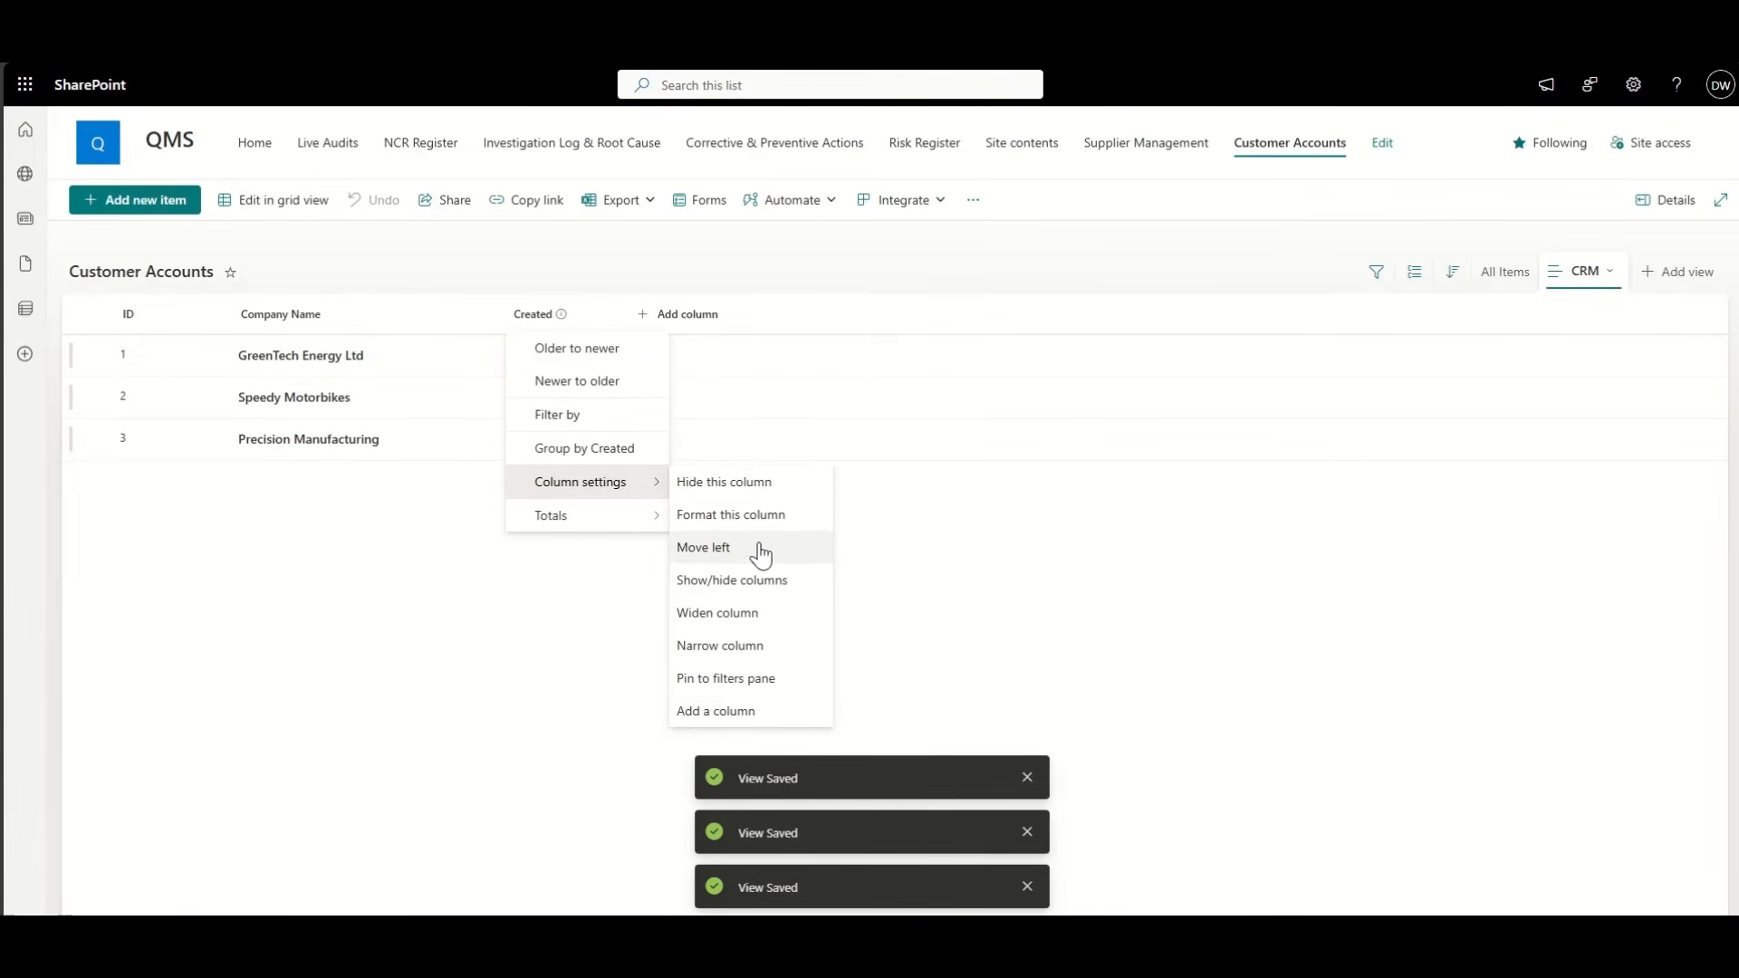
left_click(777, 584)
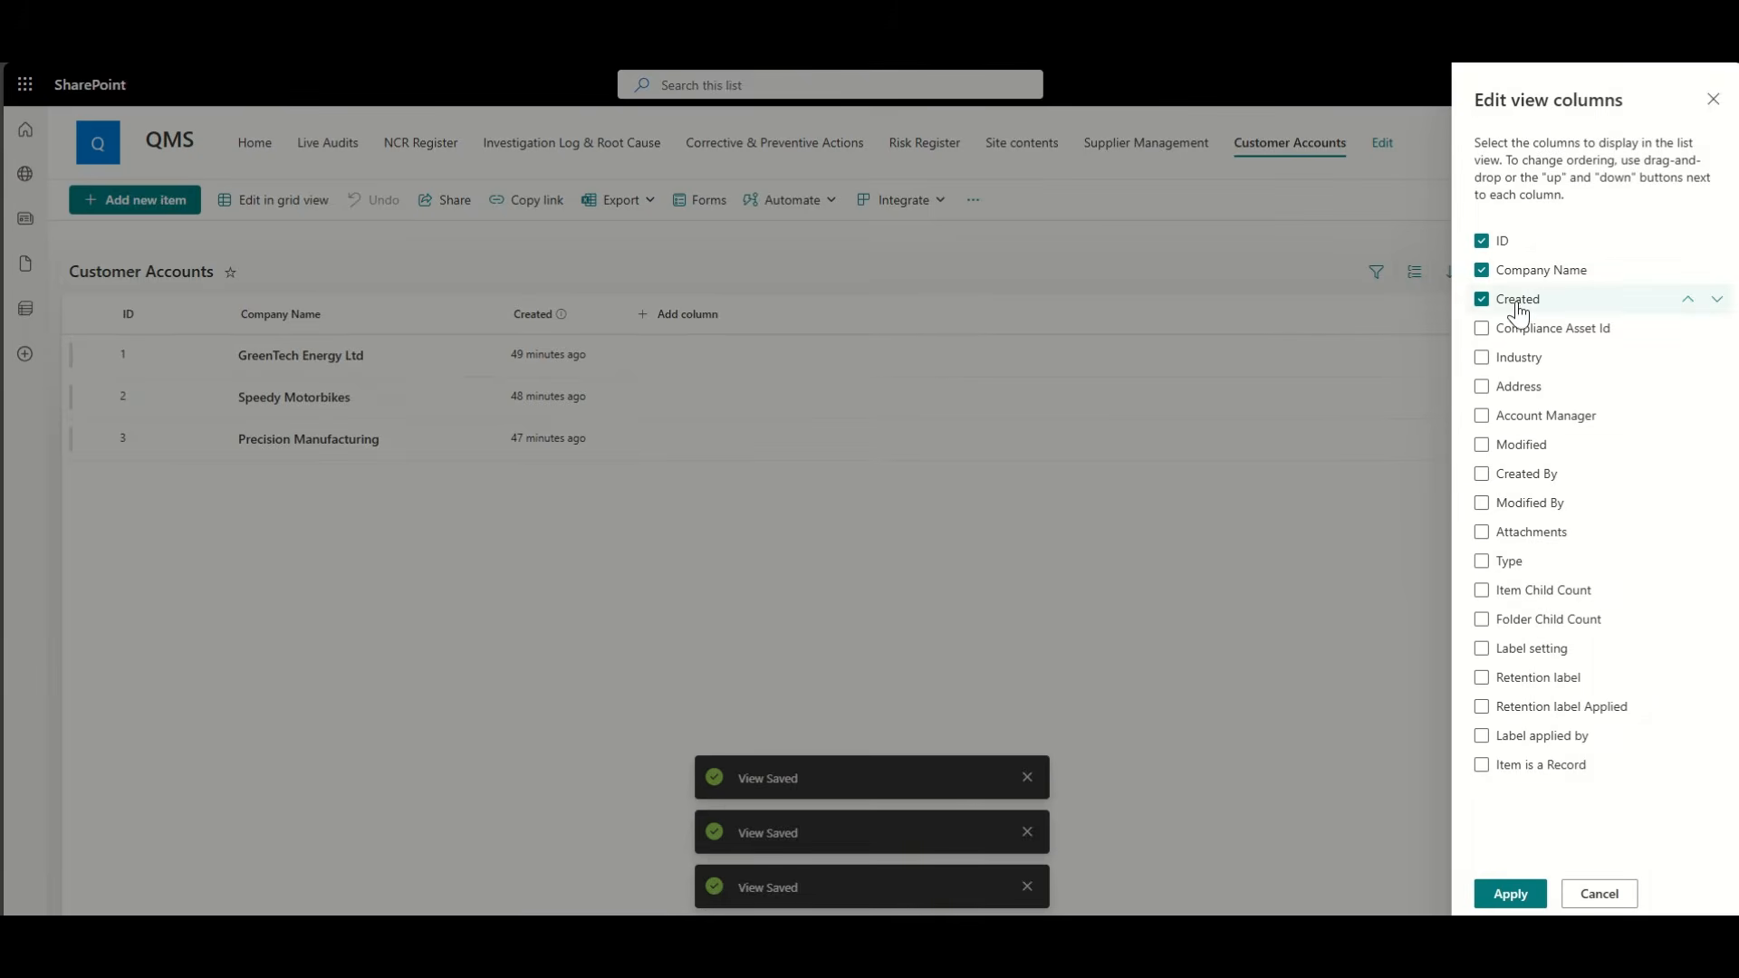
left_click(1509, 894)
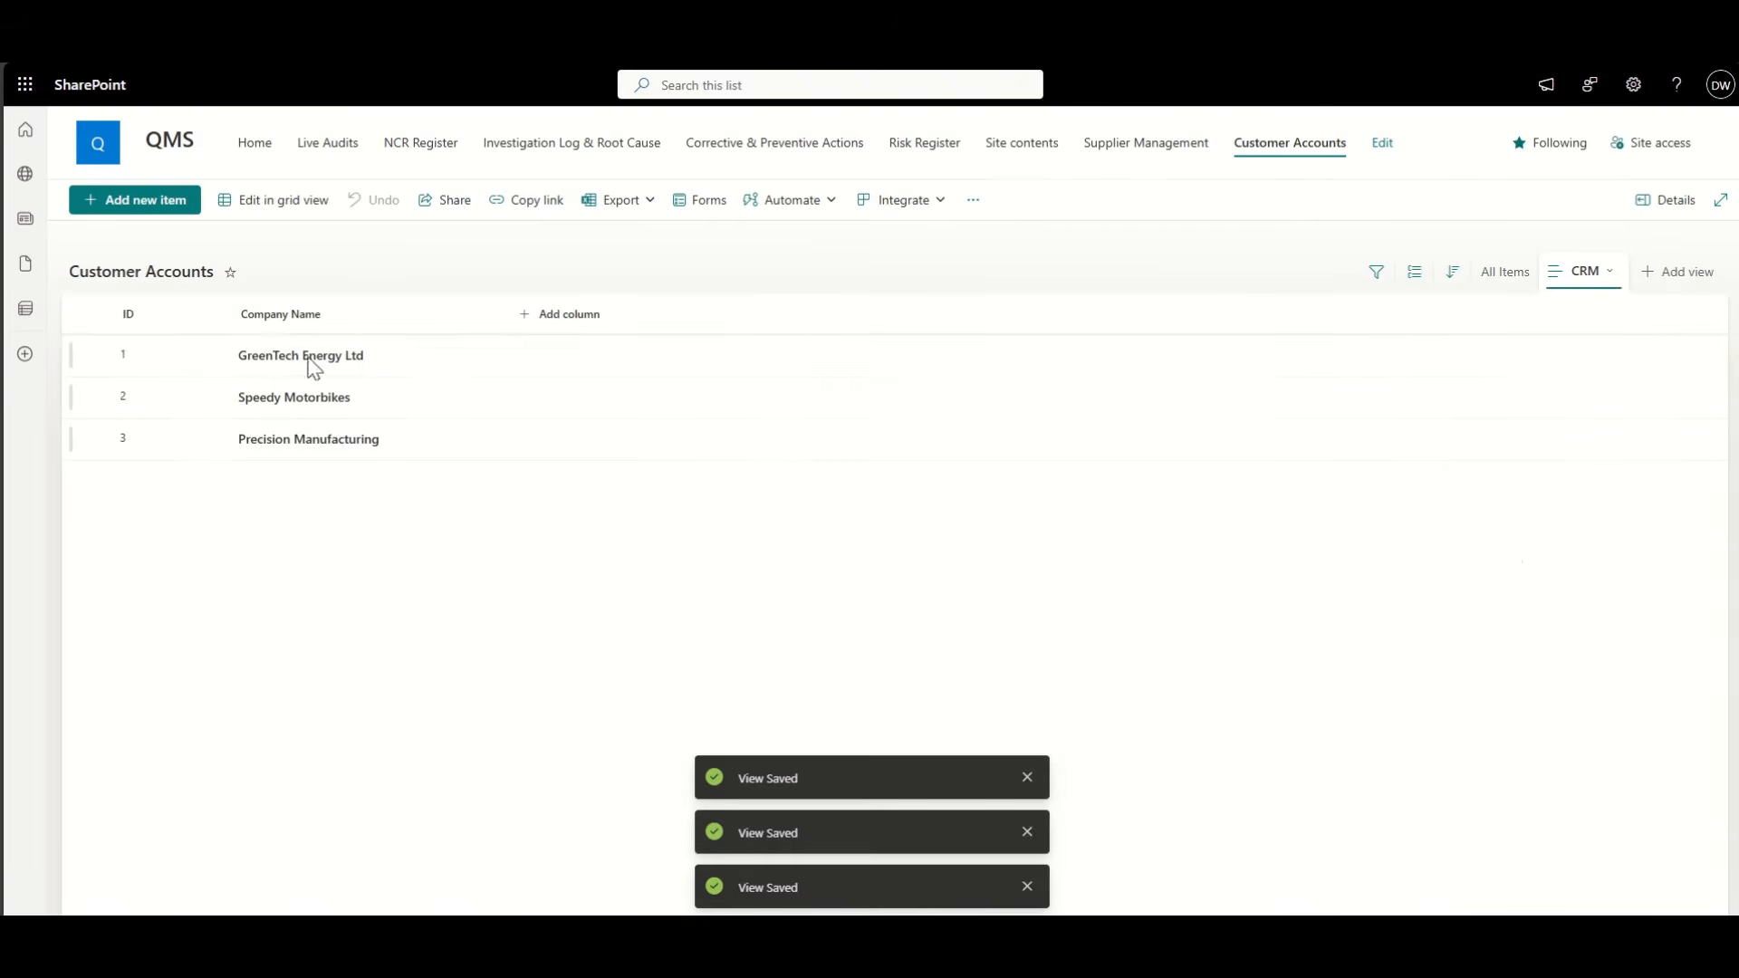
left_click(148, 319)
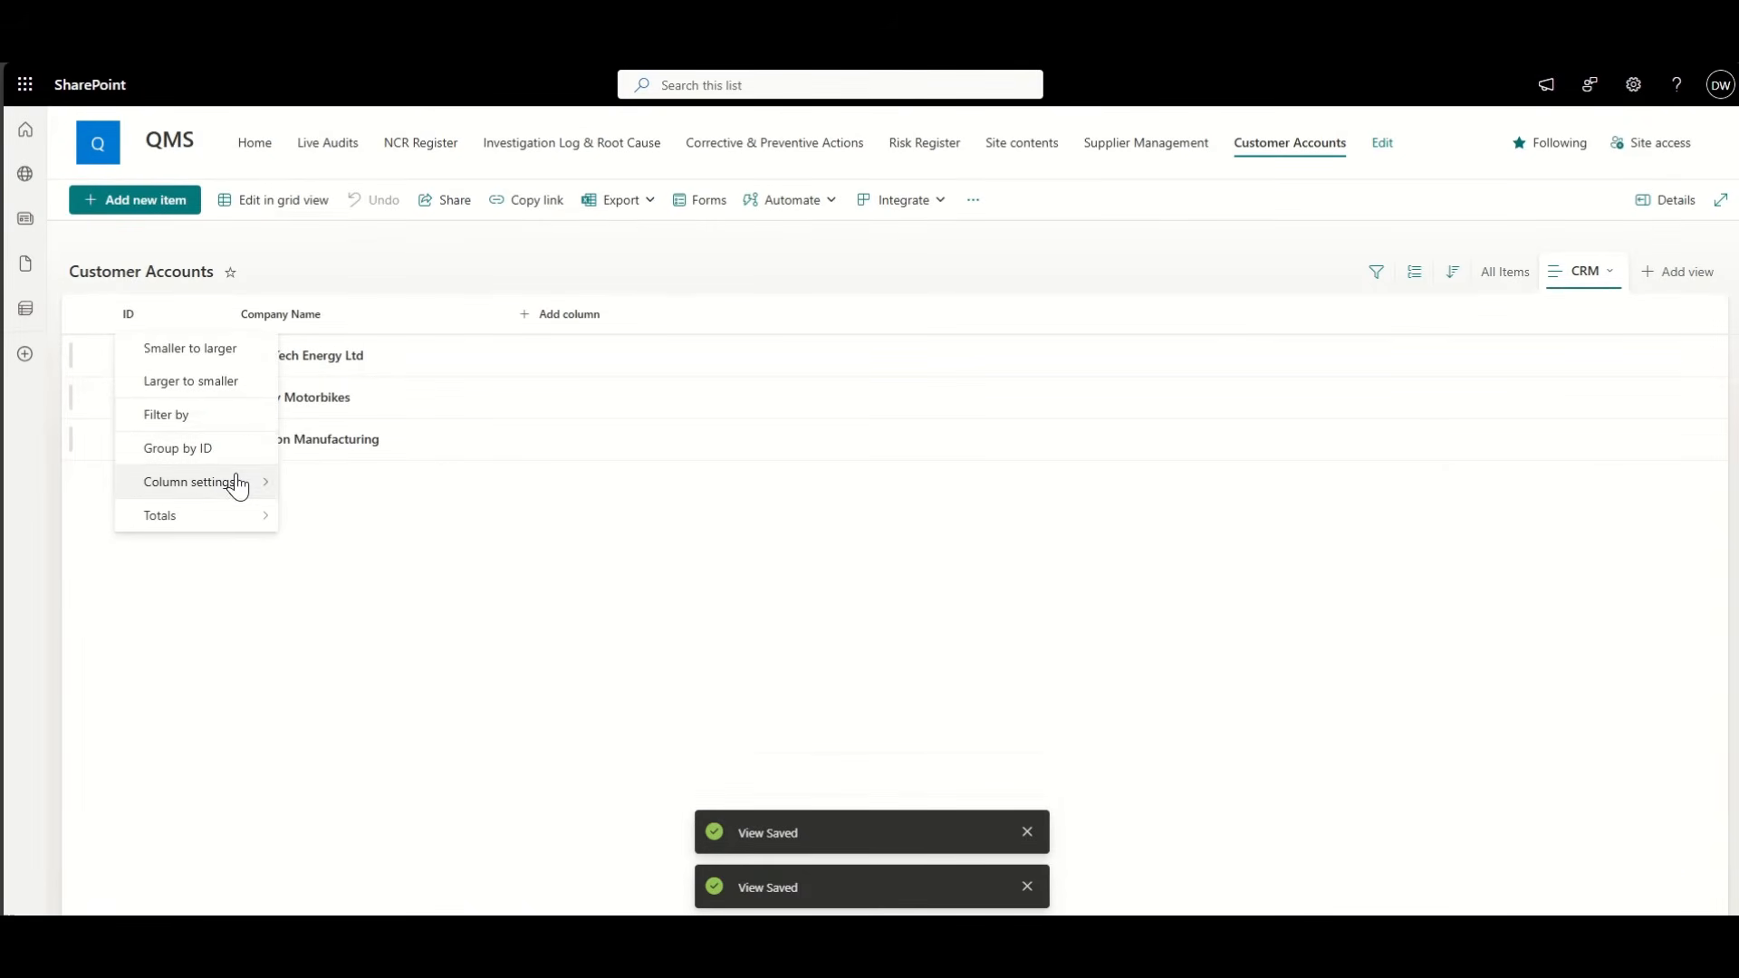
mouse_move(236, 482)
left_click(389, 490)
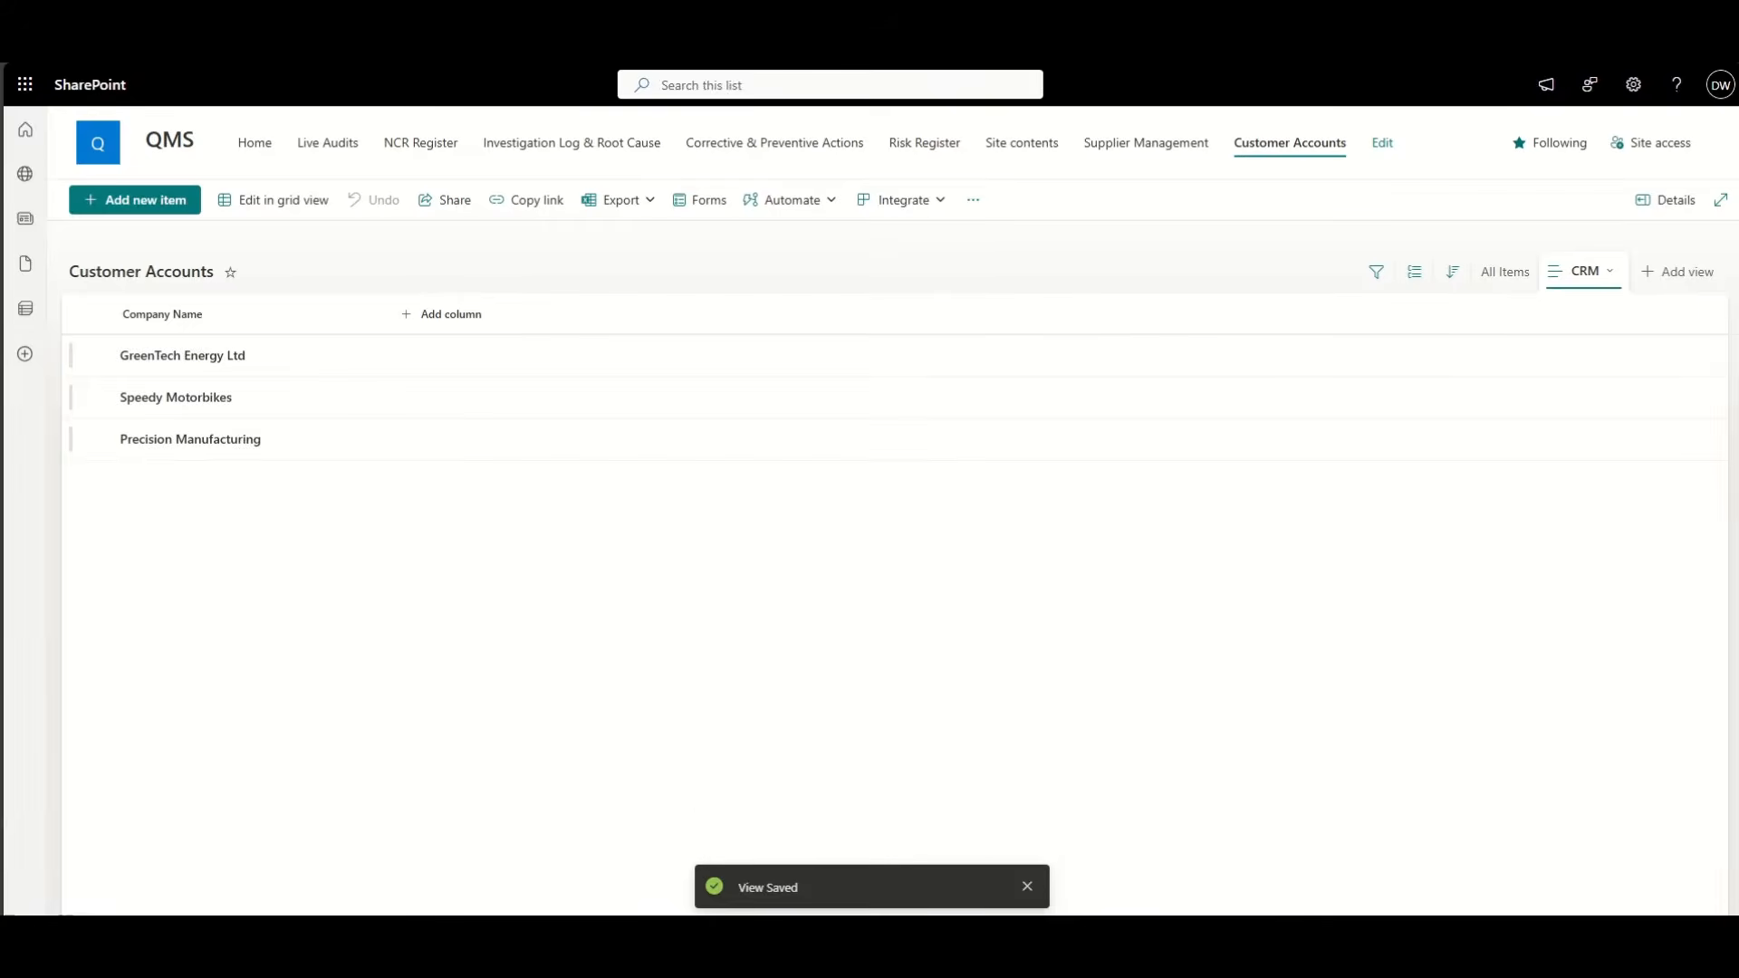
key("alt+Left")
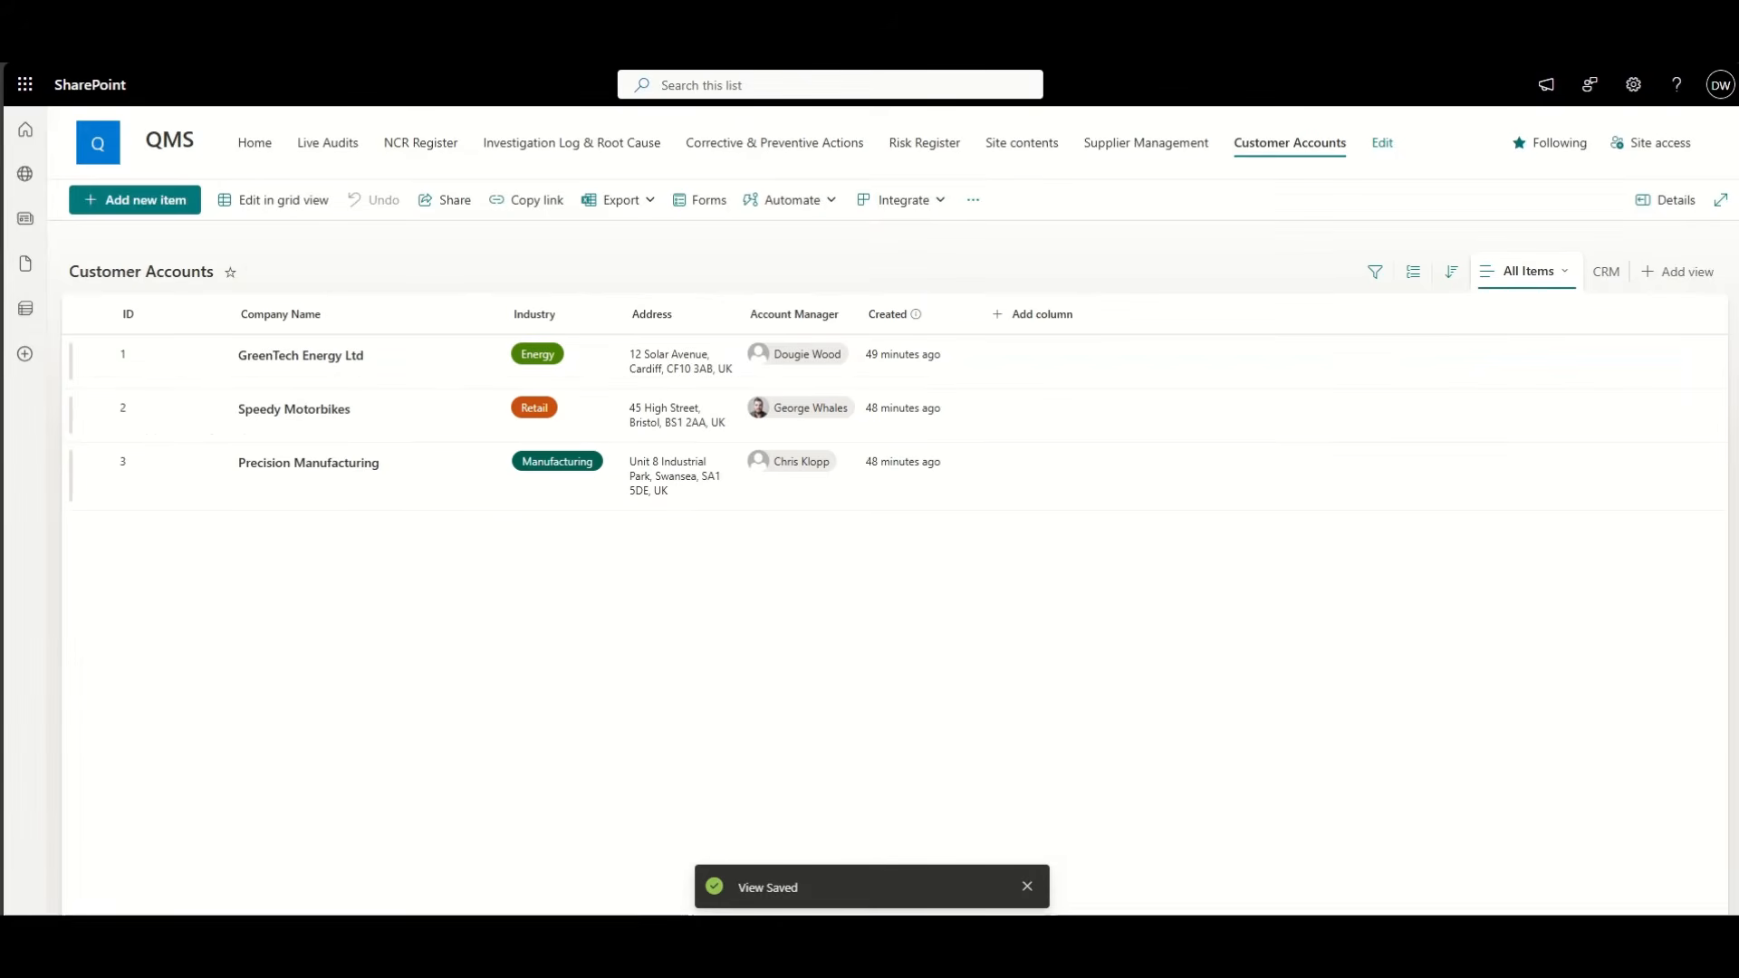
Step: Back on the CRM page in edit mode, set the Accounts web part to the CRM view
key("alt+Left")
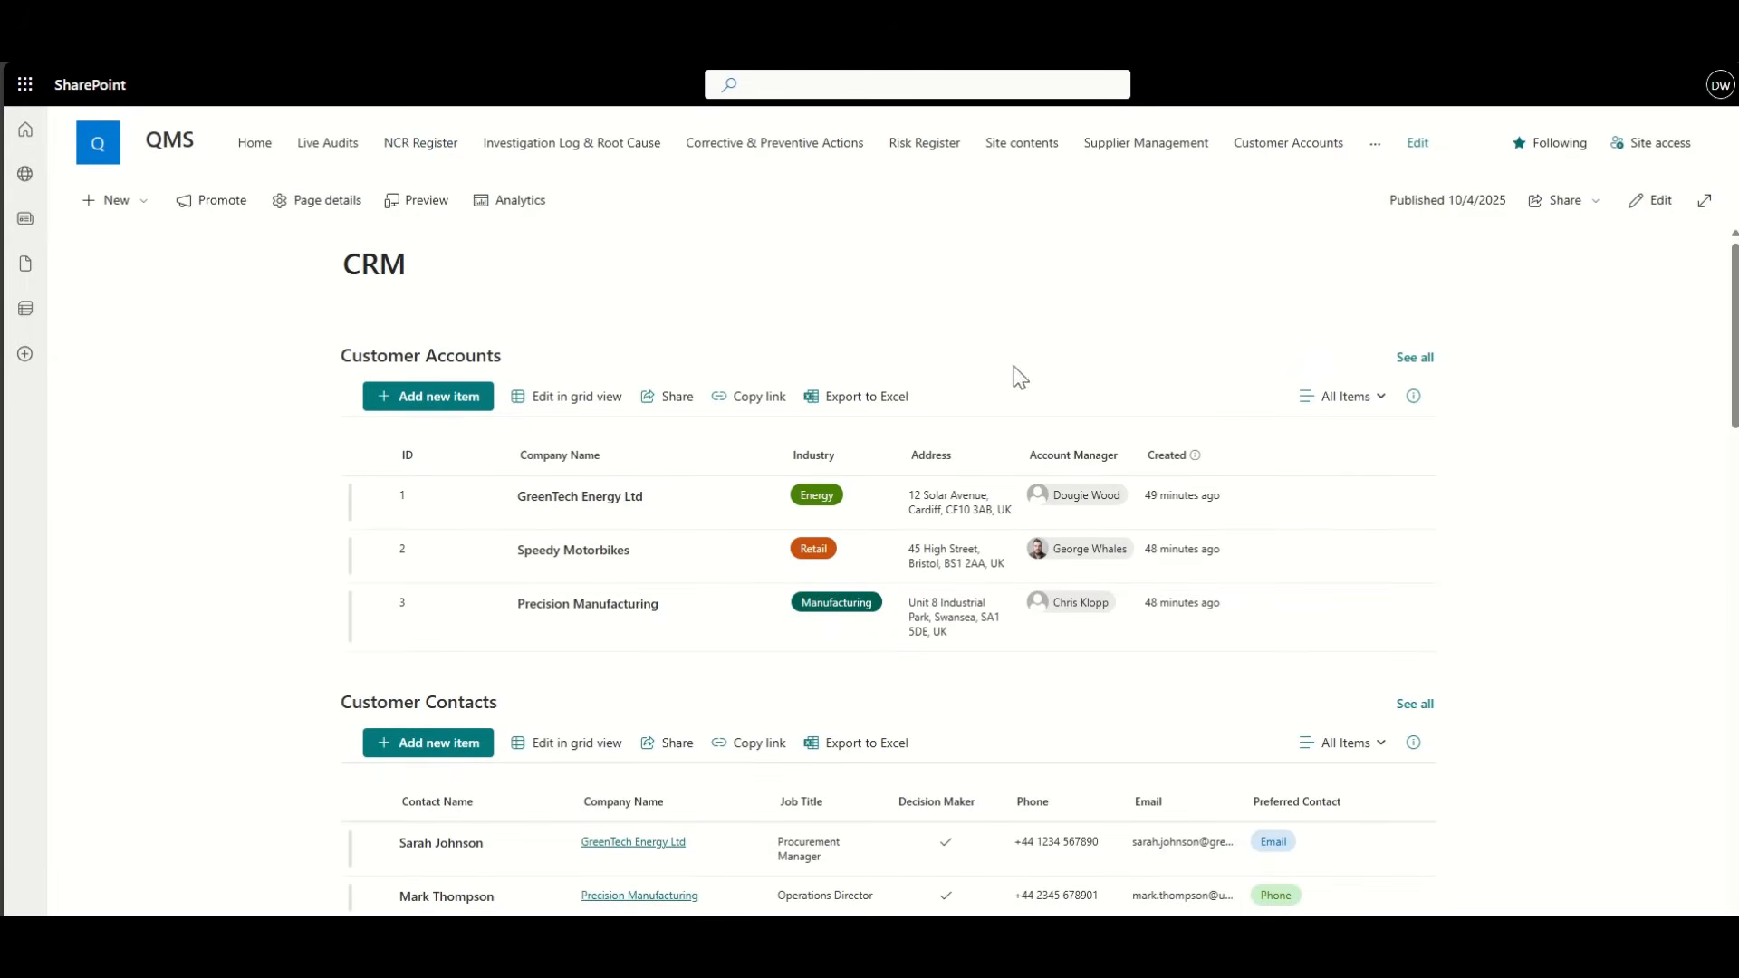
left_click(1658, 203)
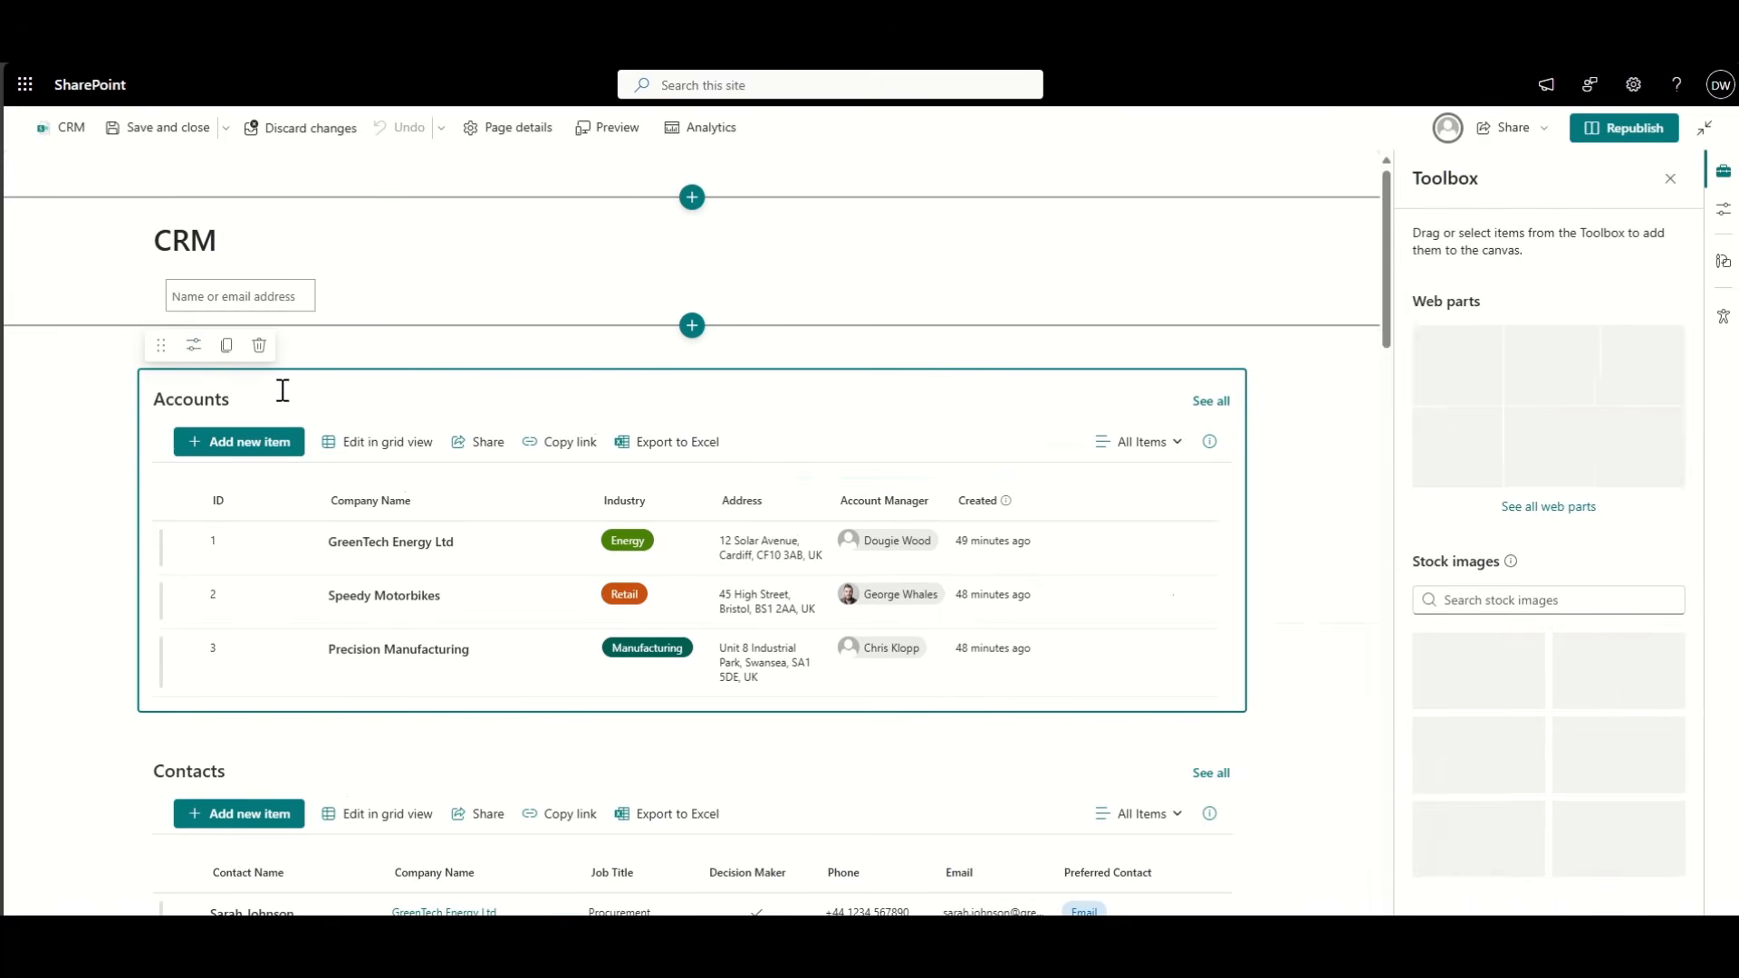
left_click(197, 348)
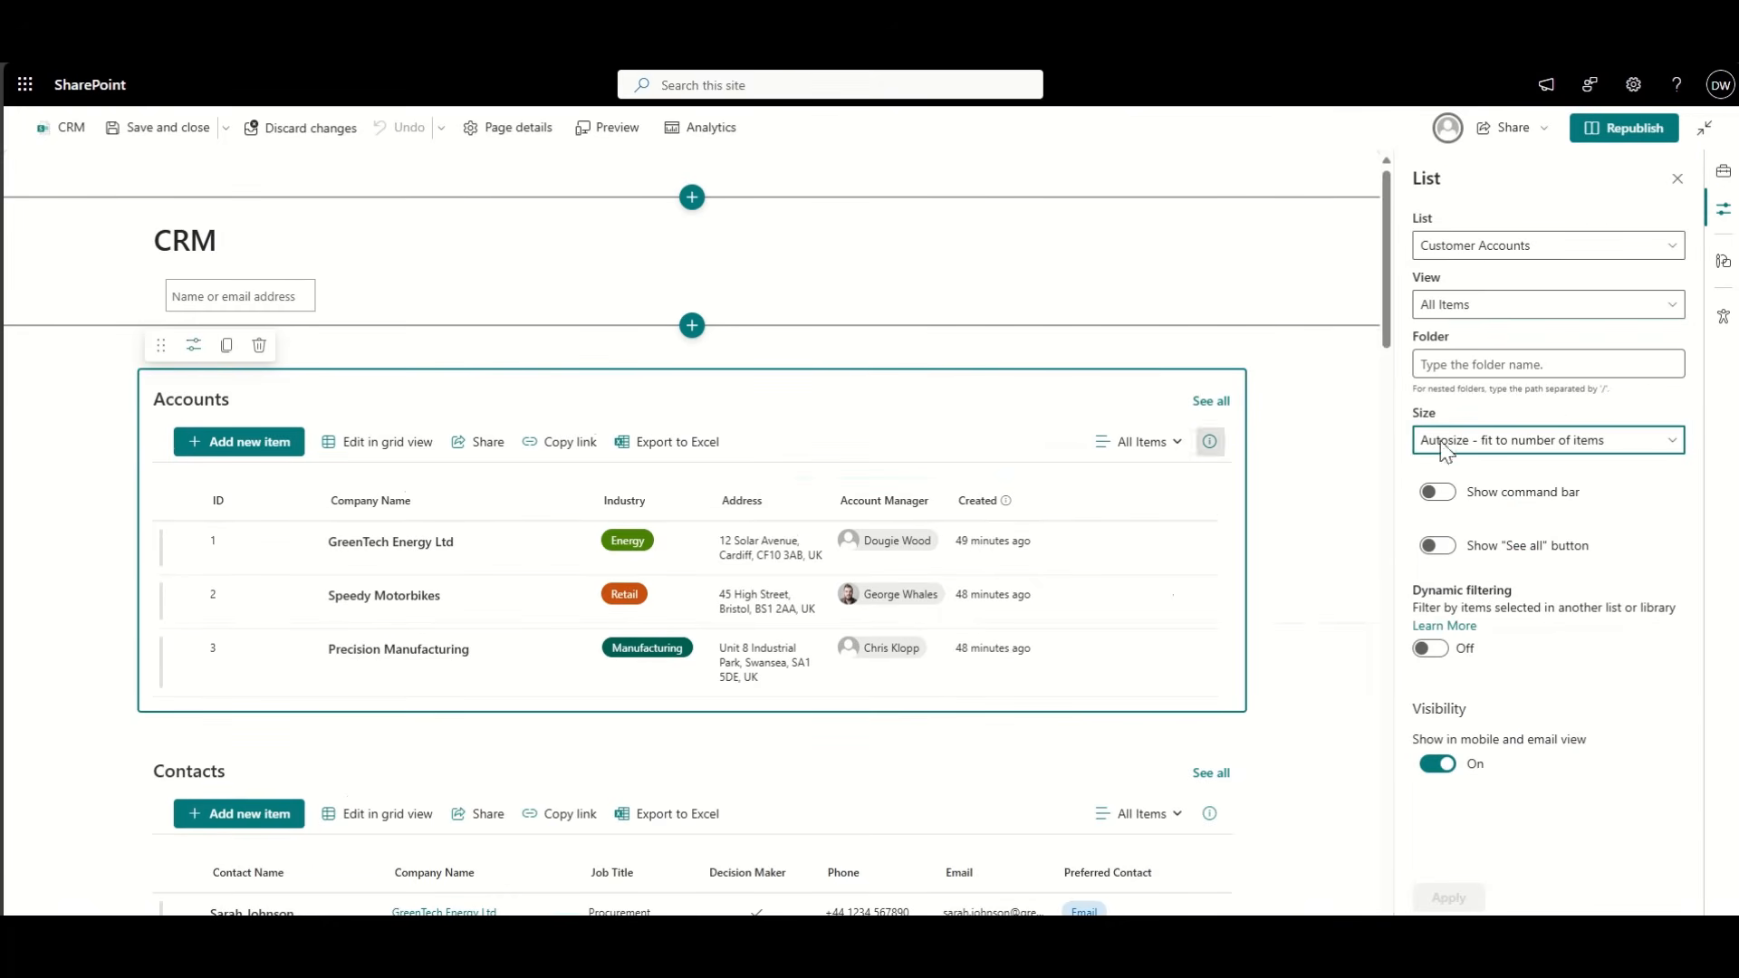
left_click(1473, 308)
left_click(1462, 363)
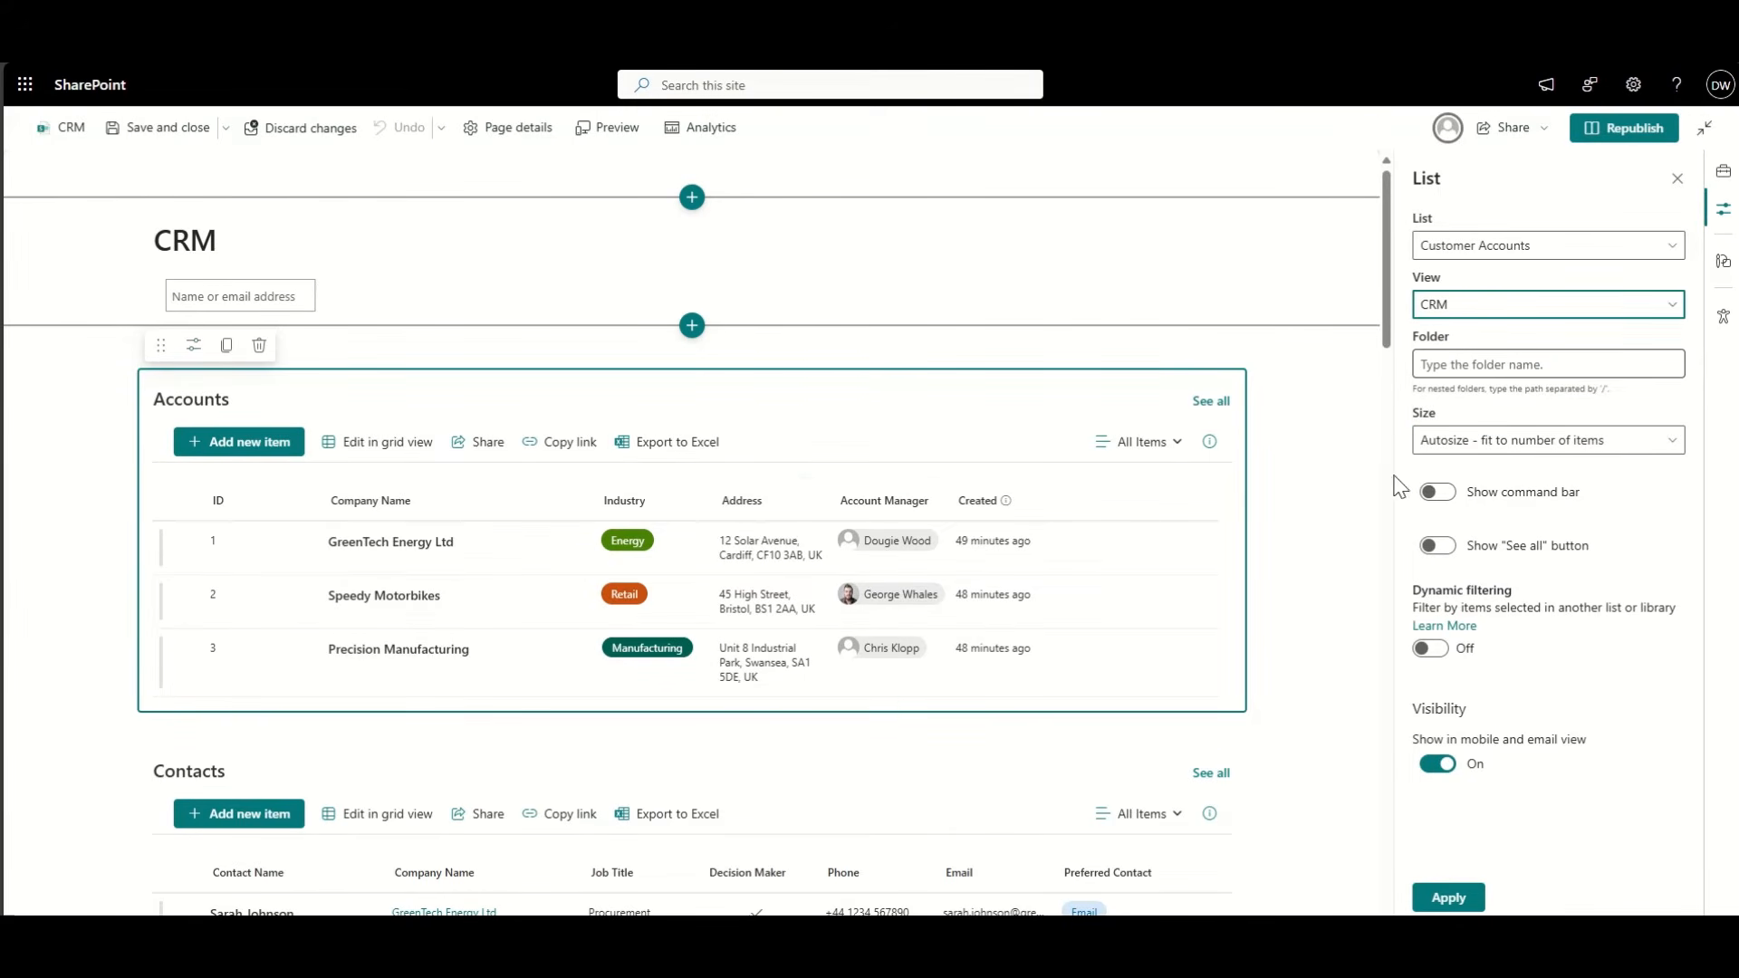
left_click(1447, 895)
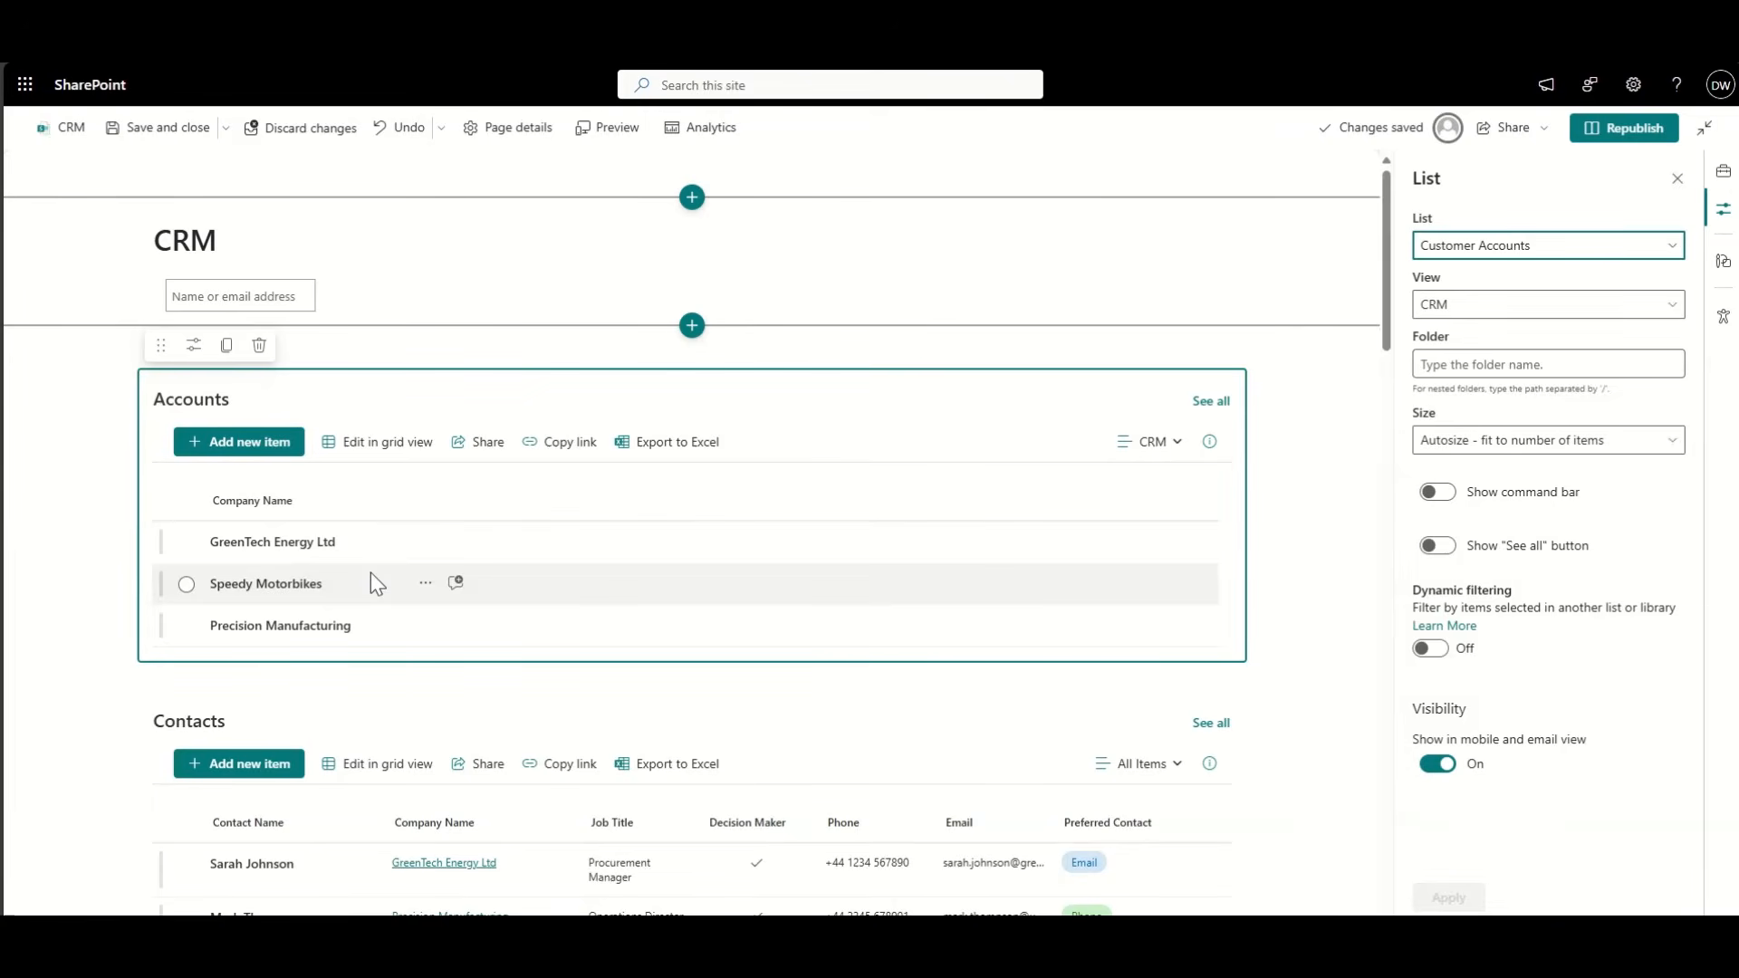
Step: Toggle hiding the Accounts command bar on and back off, applying the settings each time
left_click(1501, 500)
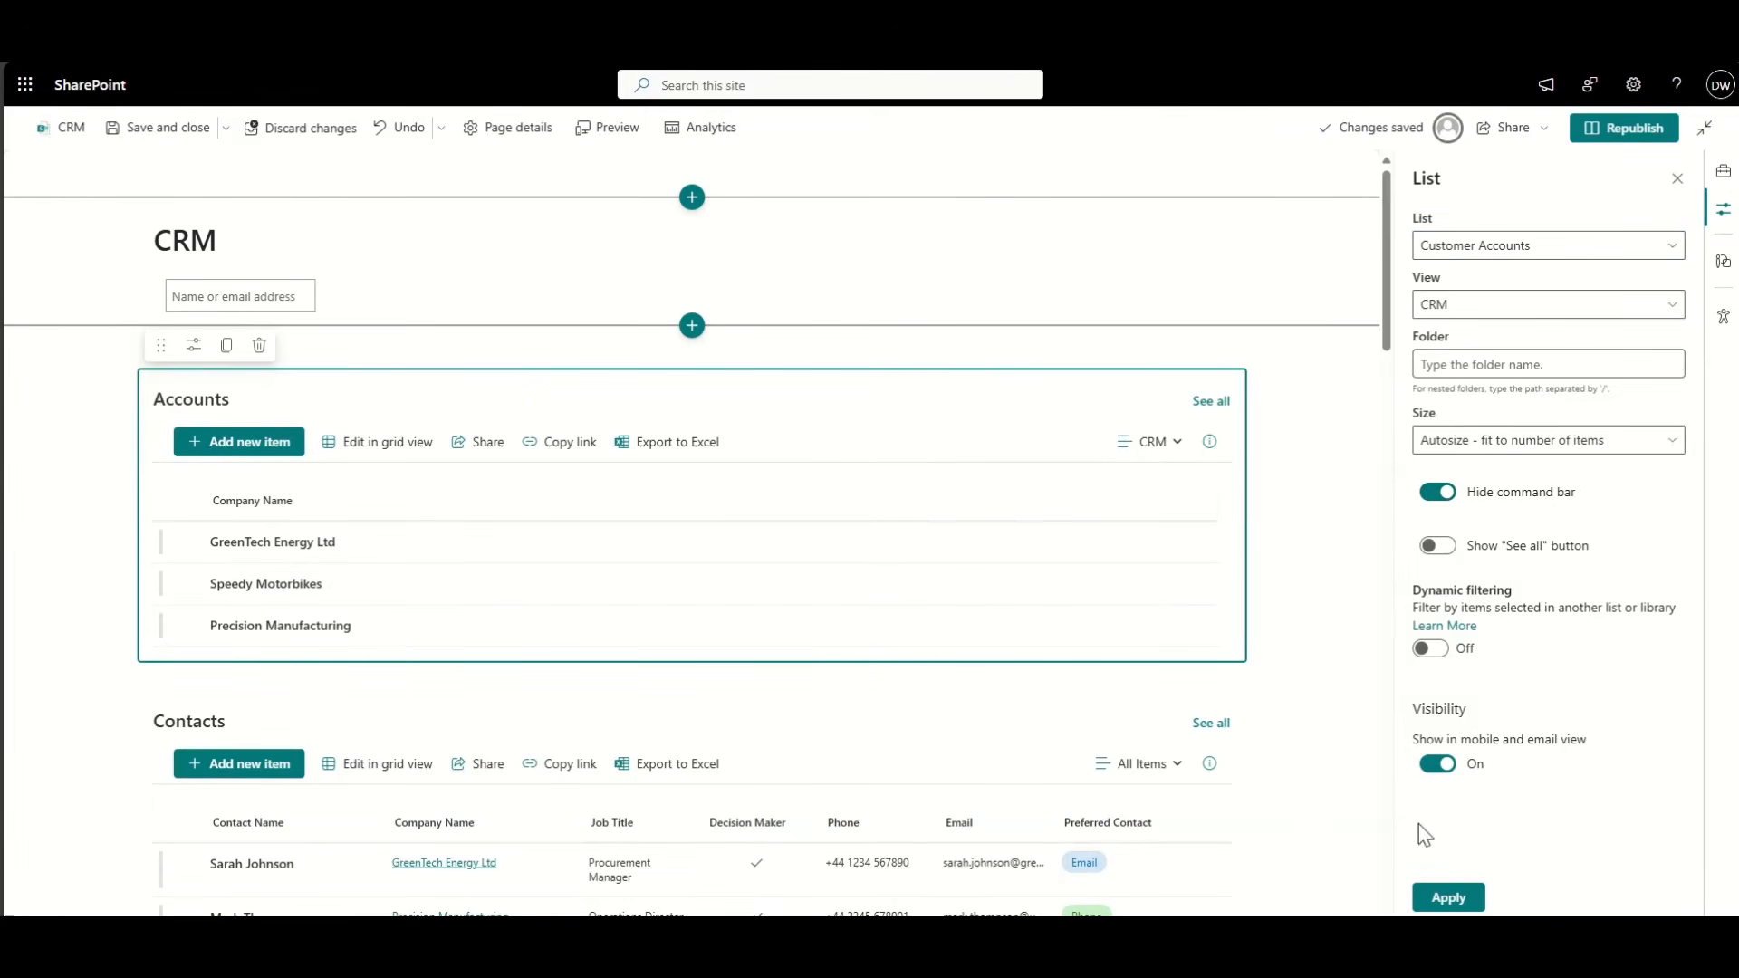
left_click(1445, 900)
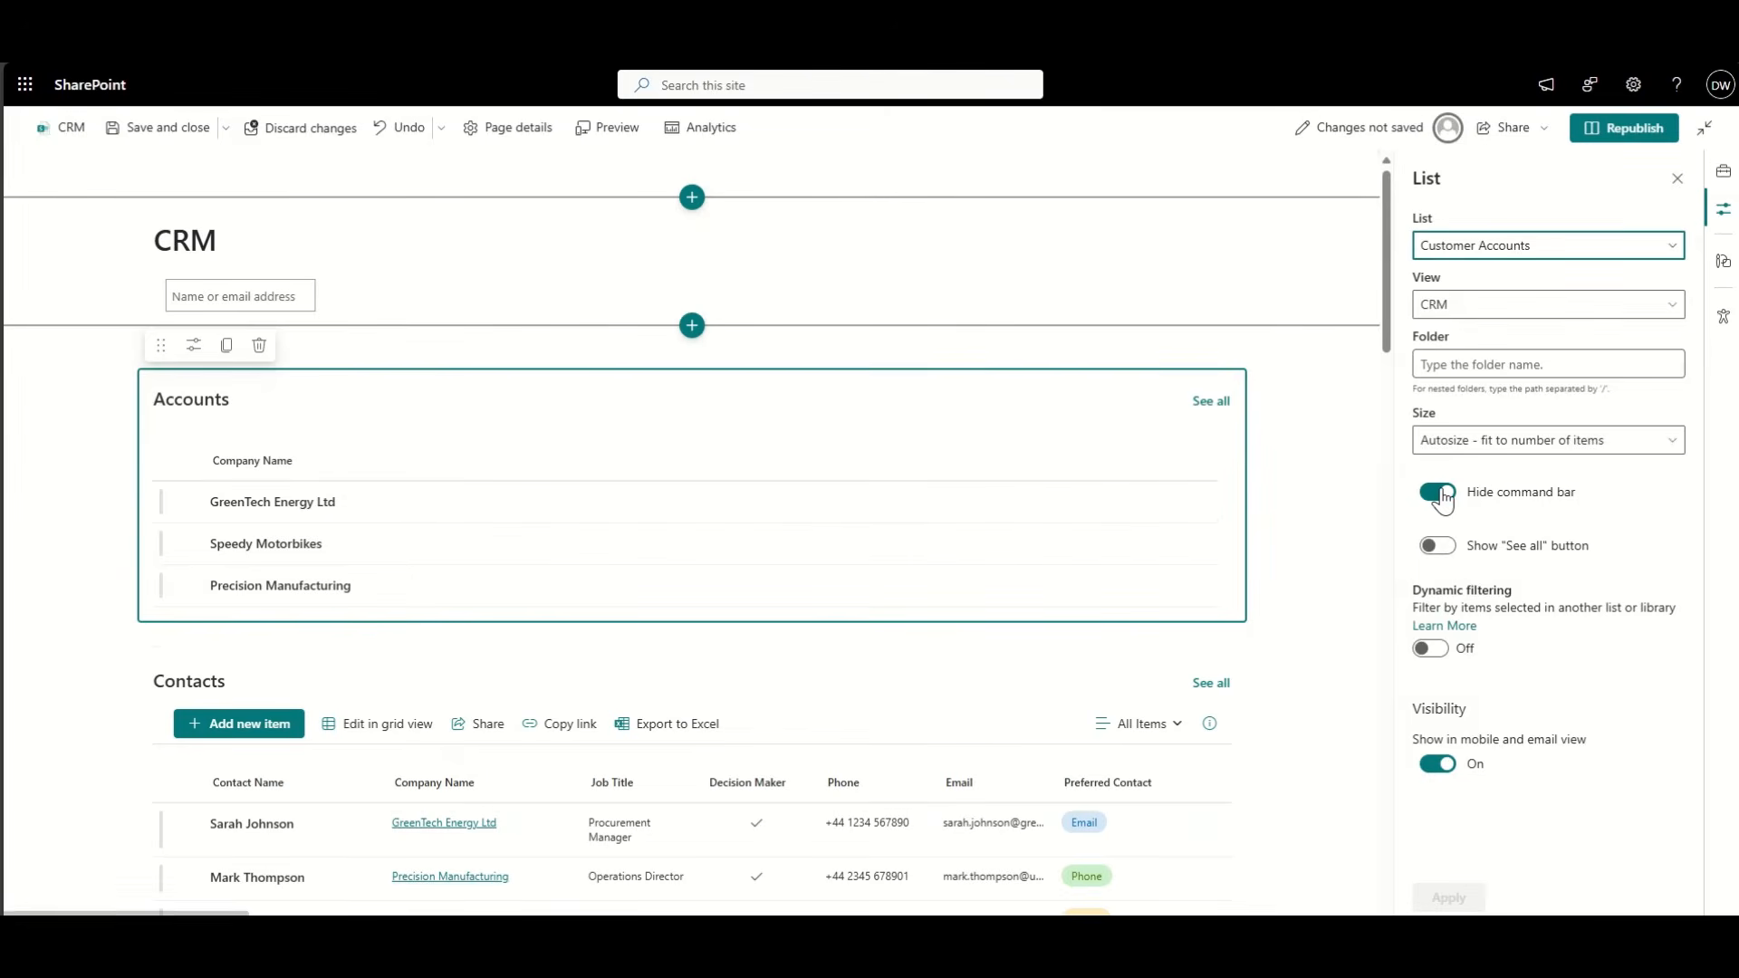
left_click(1440, 494)
left_click(1449, 897)
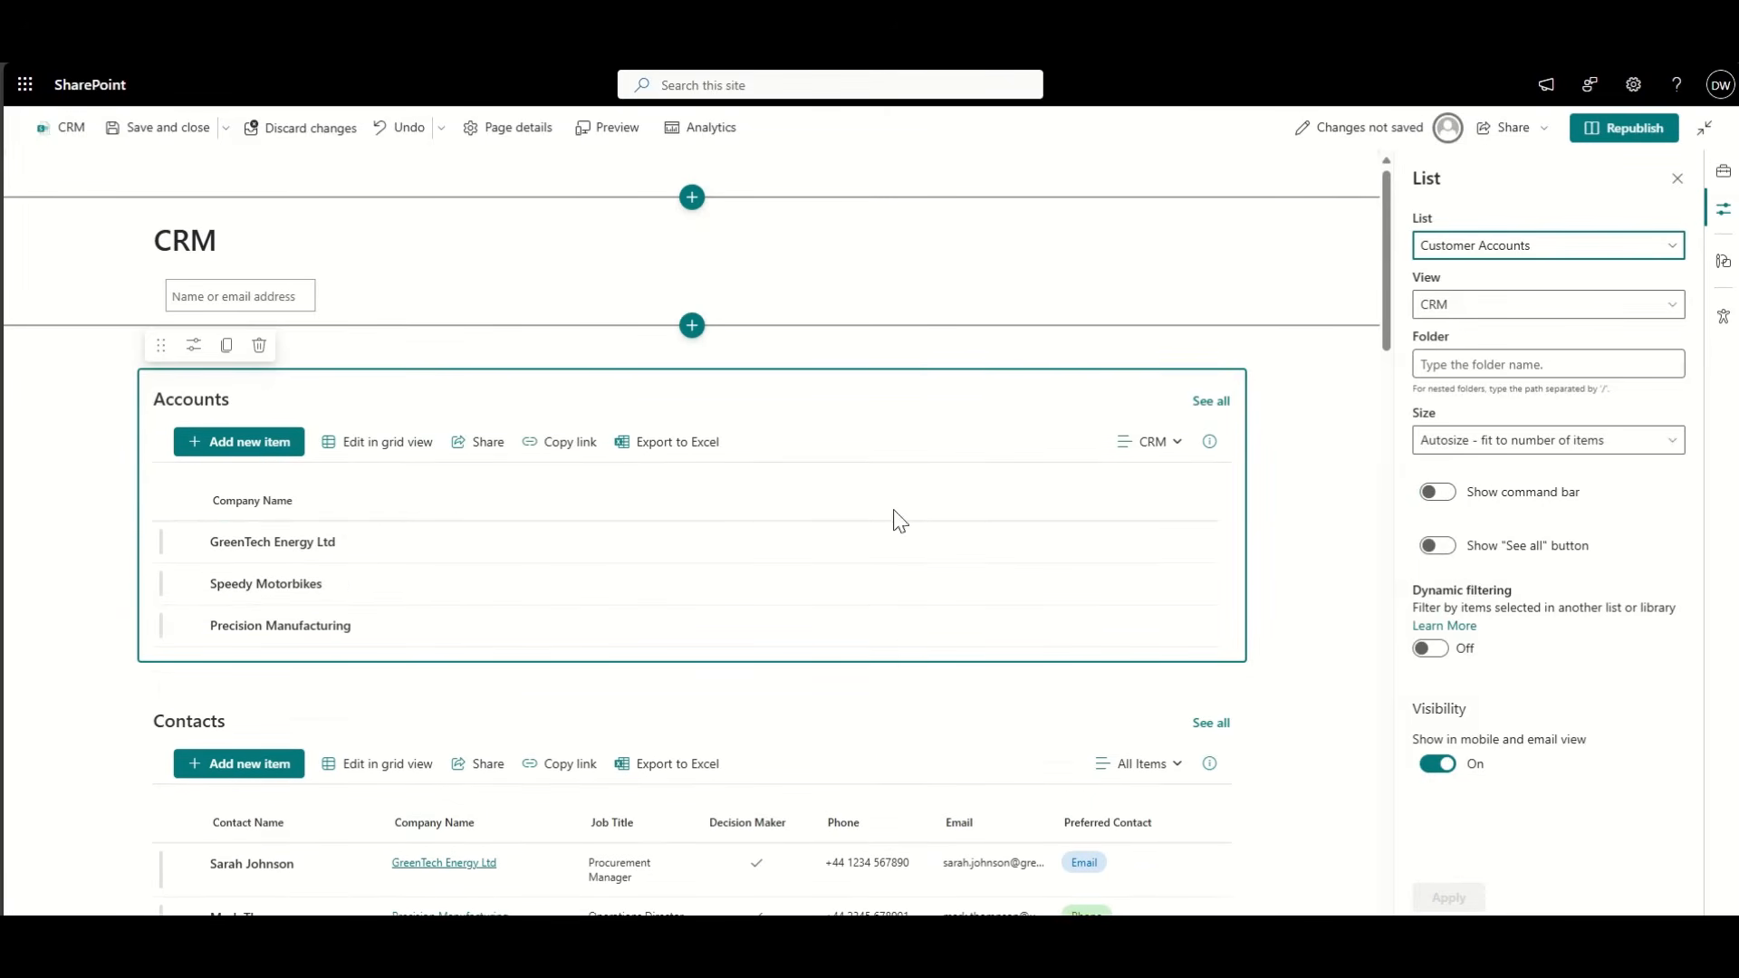
scroll(24, 494, "down", 8)
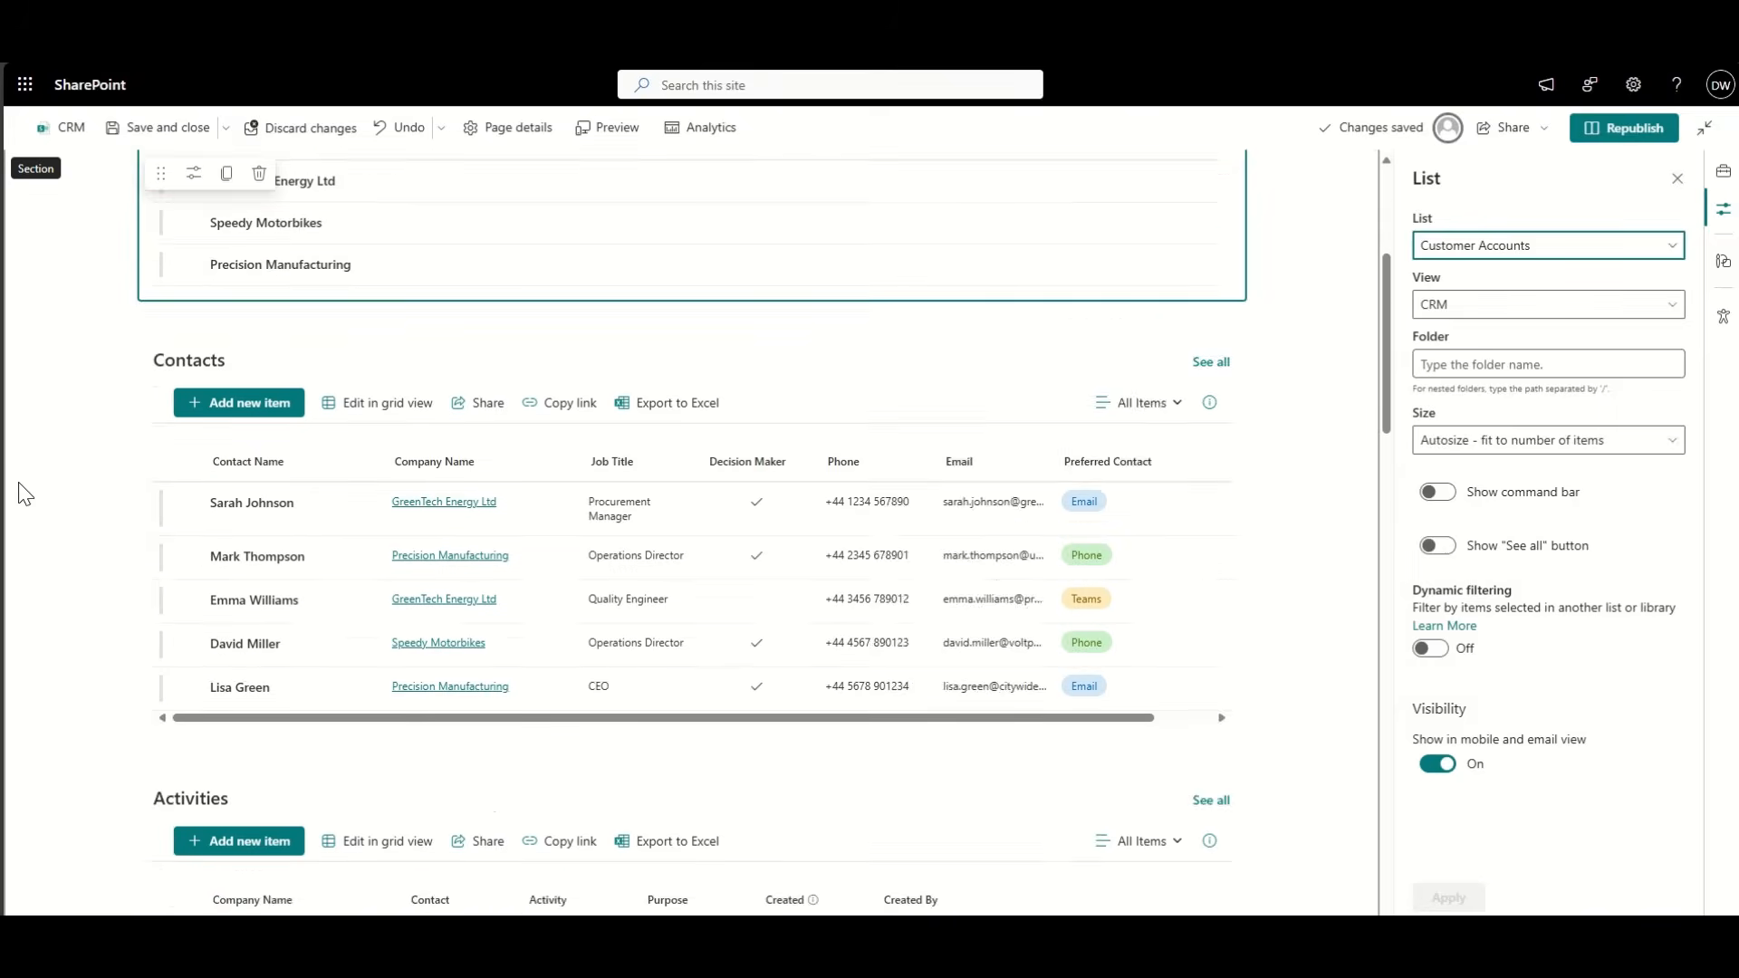
scroll(25, 494, "up", 8)
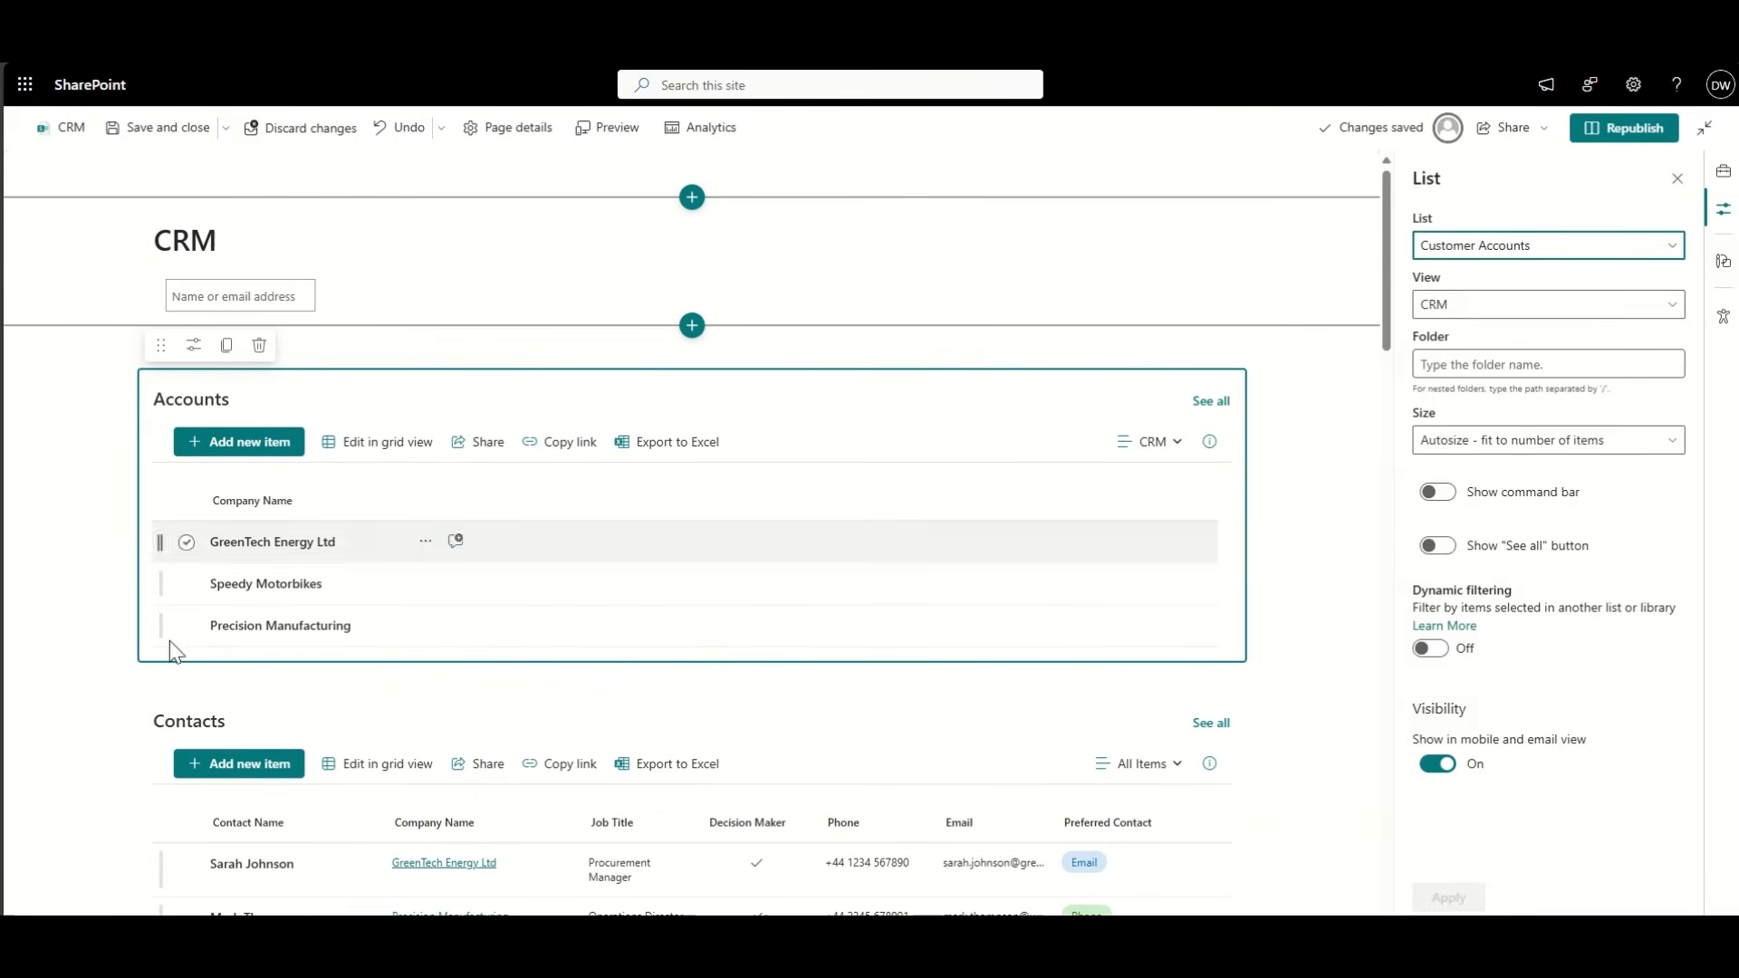
scroll(119, 677, "down", 1)
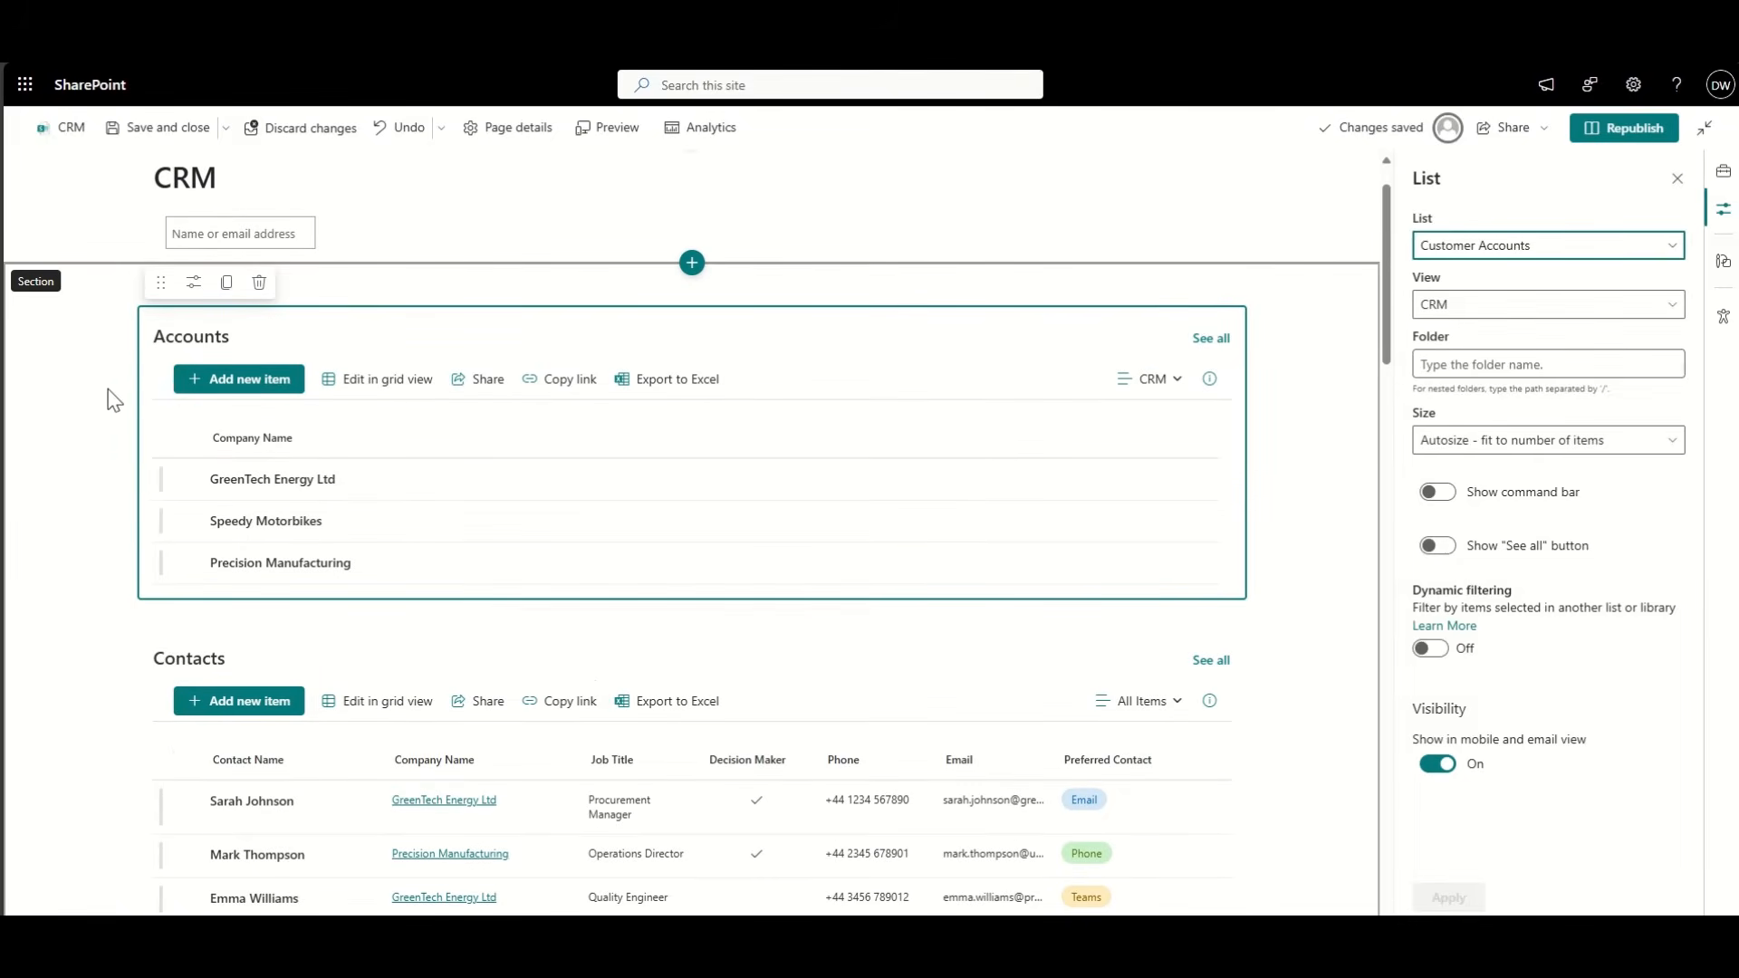
scroll(113, 399, "down", 8)
scroll(113, 399, "up", 9)
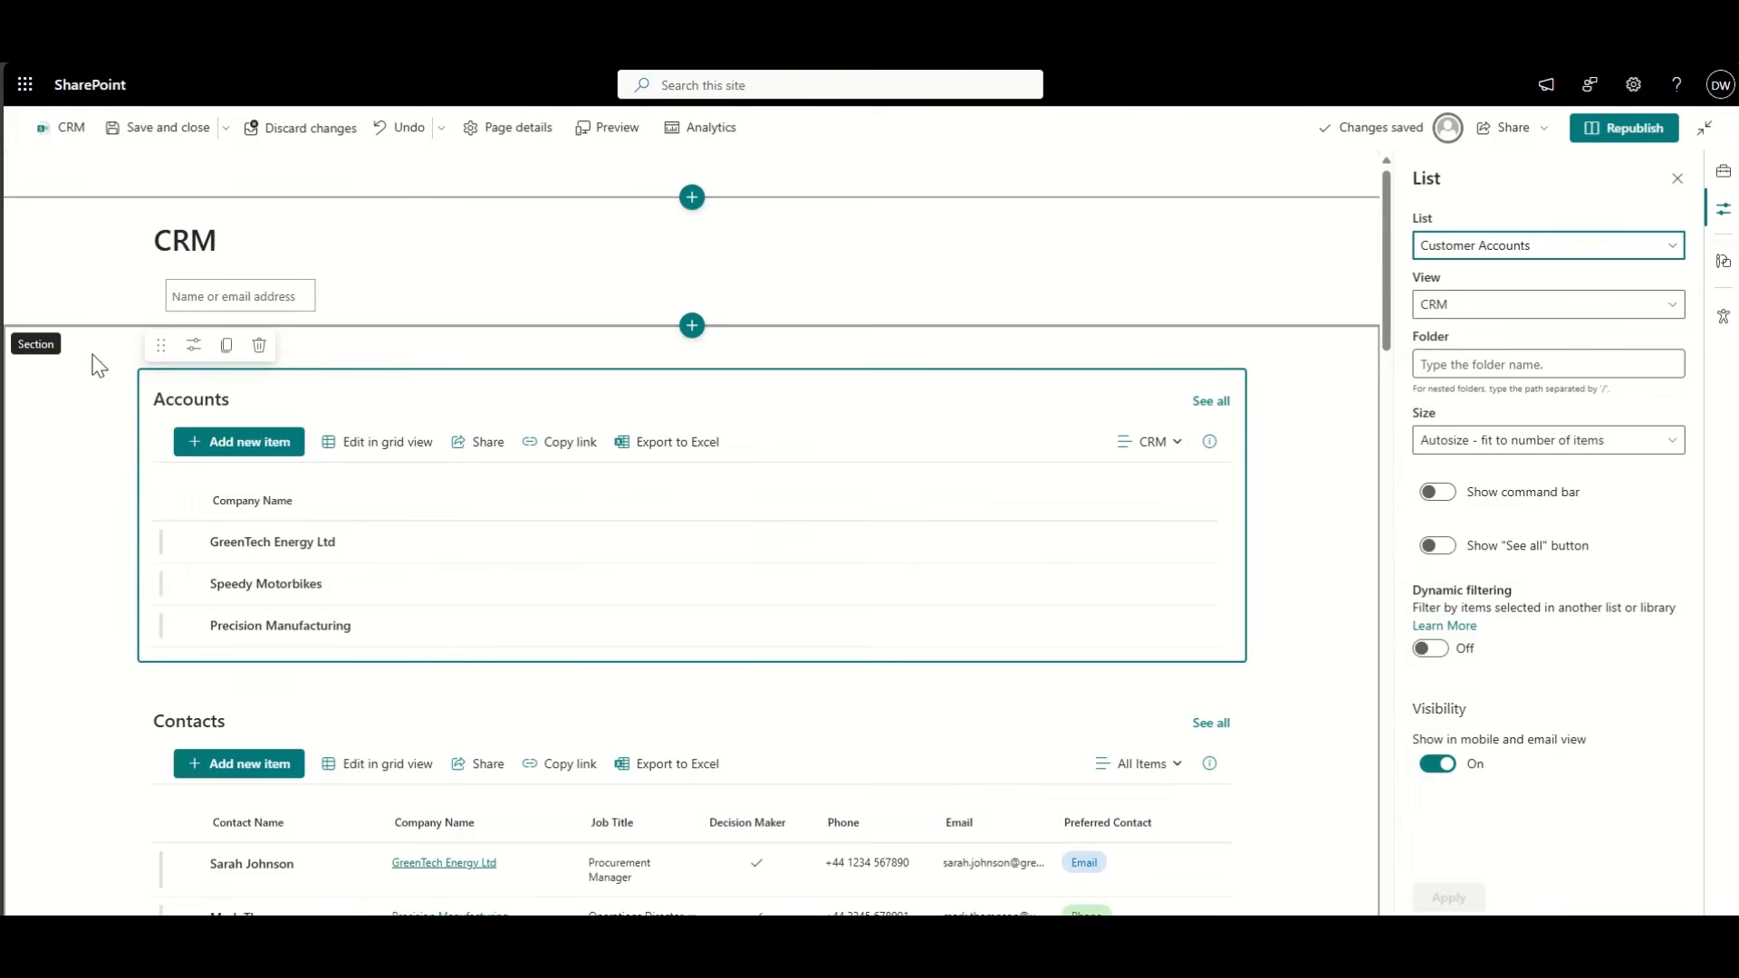
Step: Add a three-column section under the title and drag the Accounts web part into its first column
left_click(81, 364)
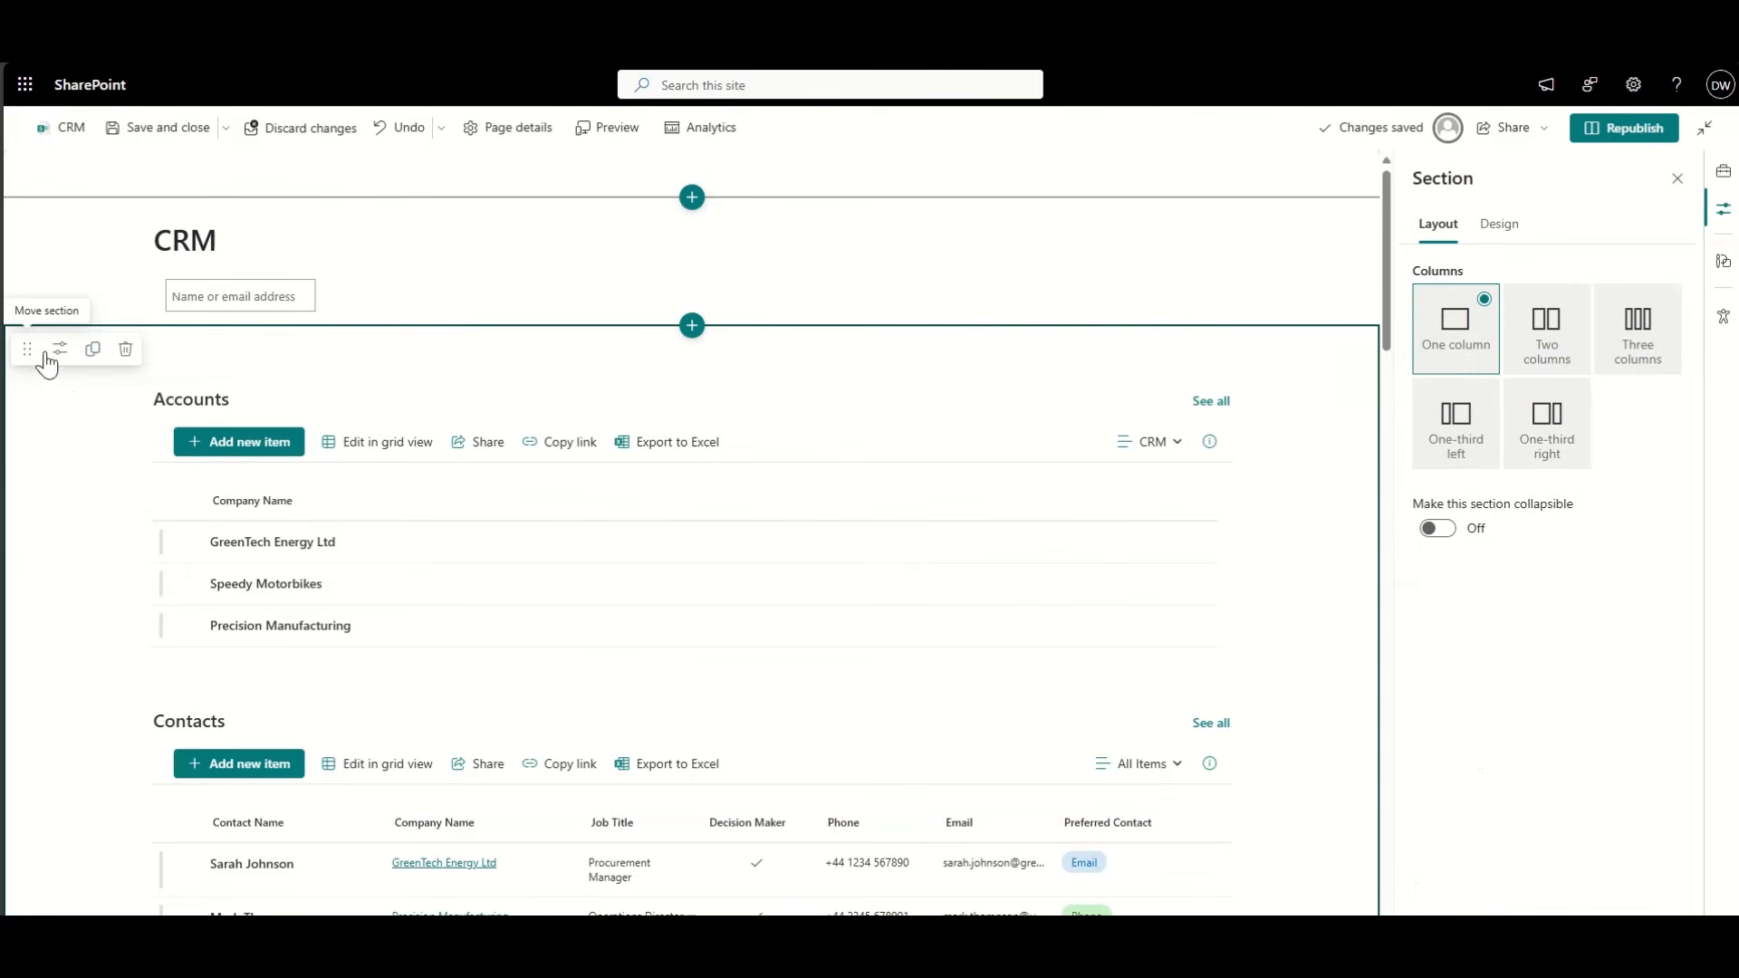
left_click(702, 328)
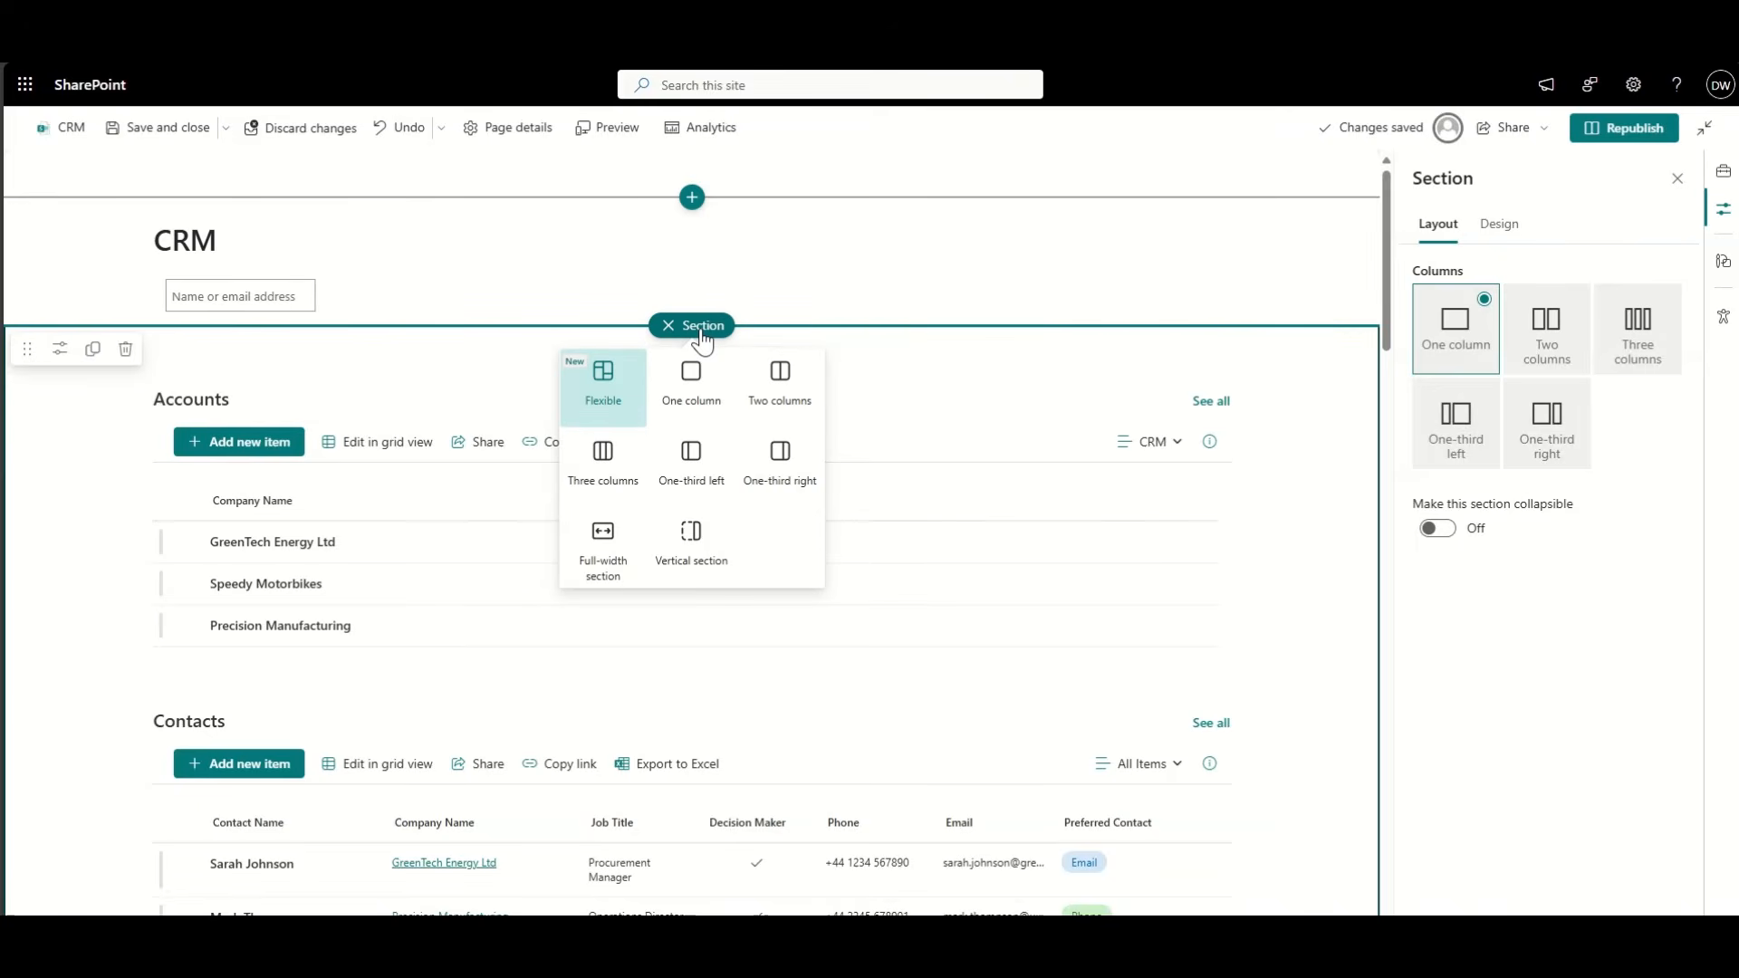
left_click(604, 456)
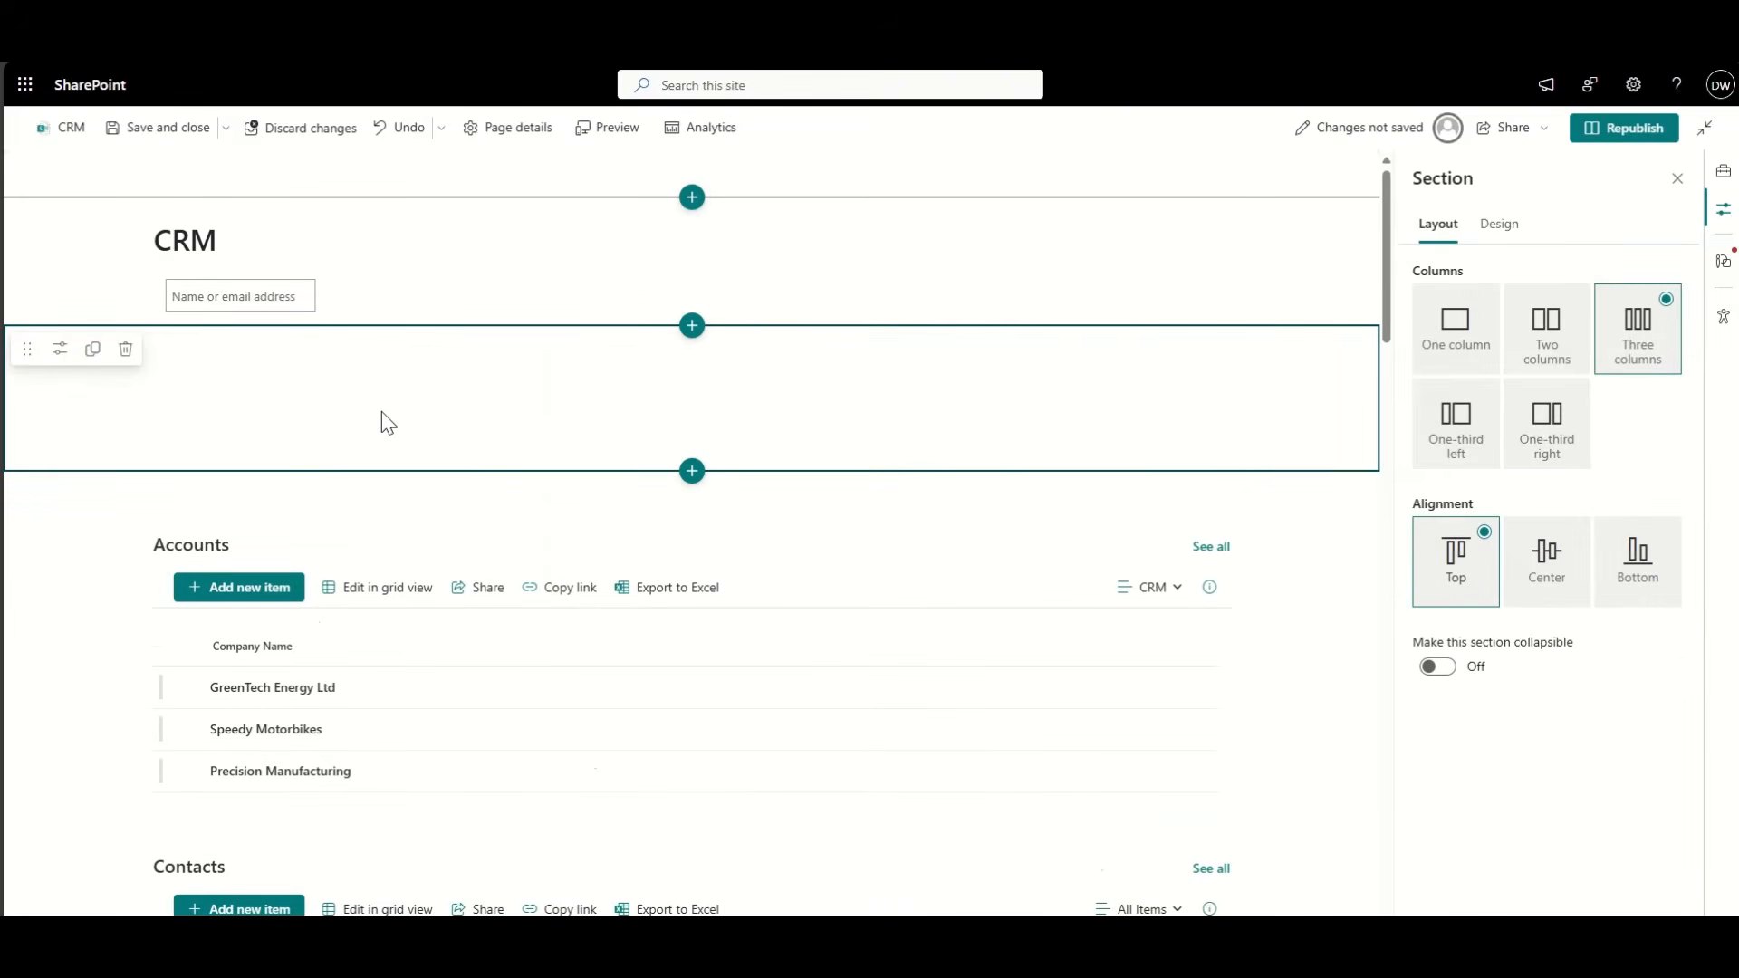
left_click(270, 548)
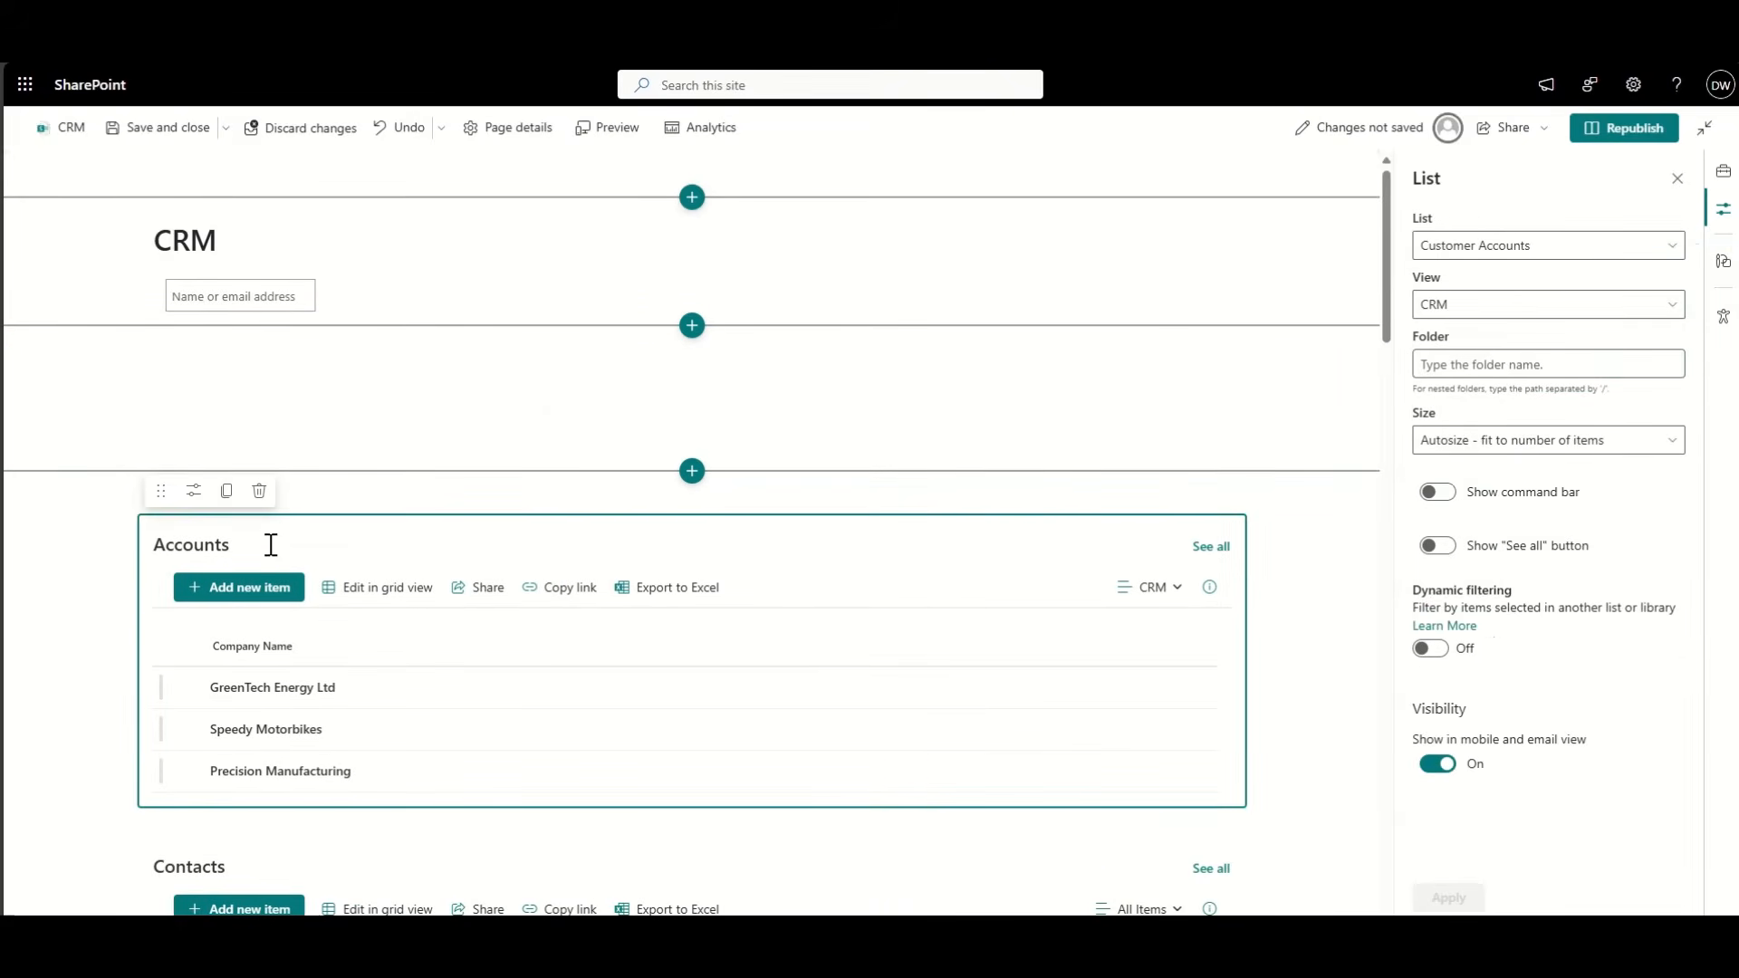
left_click_drag(159, 490, 208, 365)
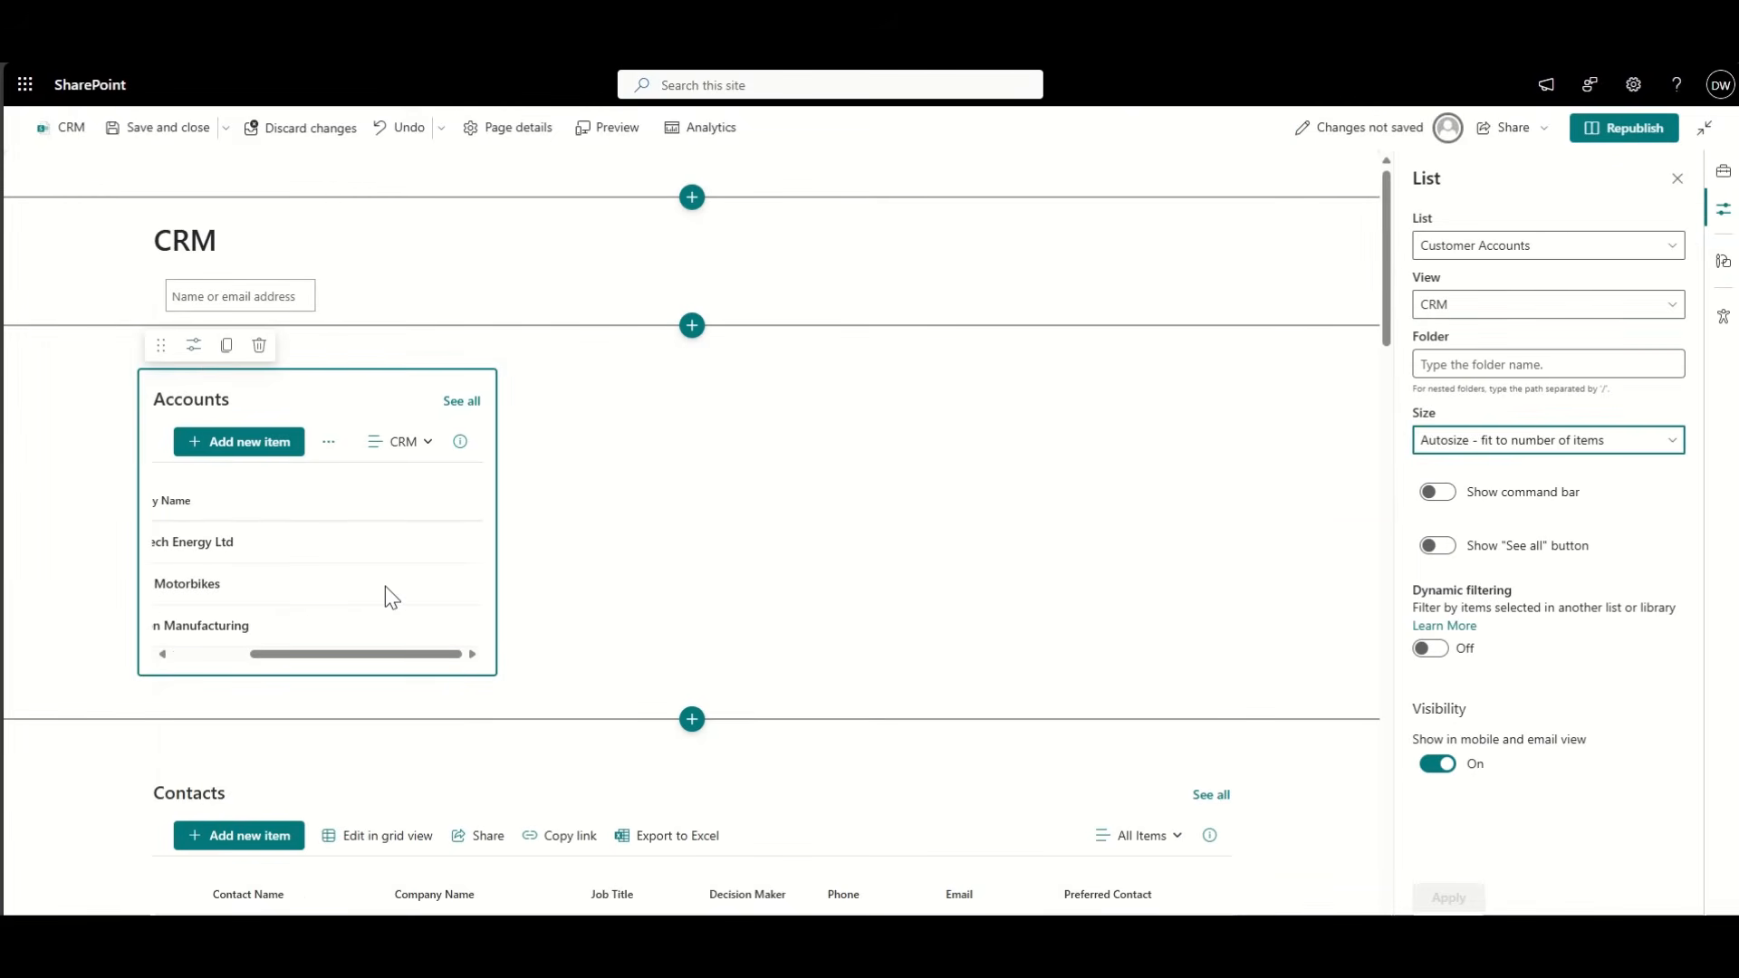
scroll(429, 571, "down", 1)
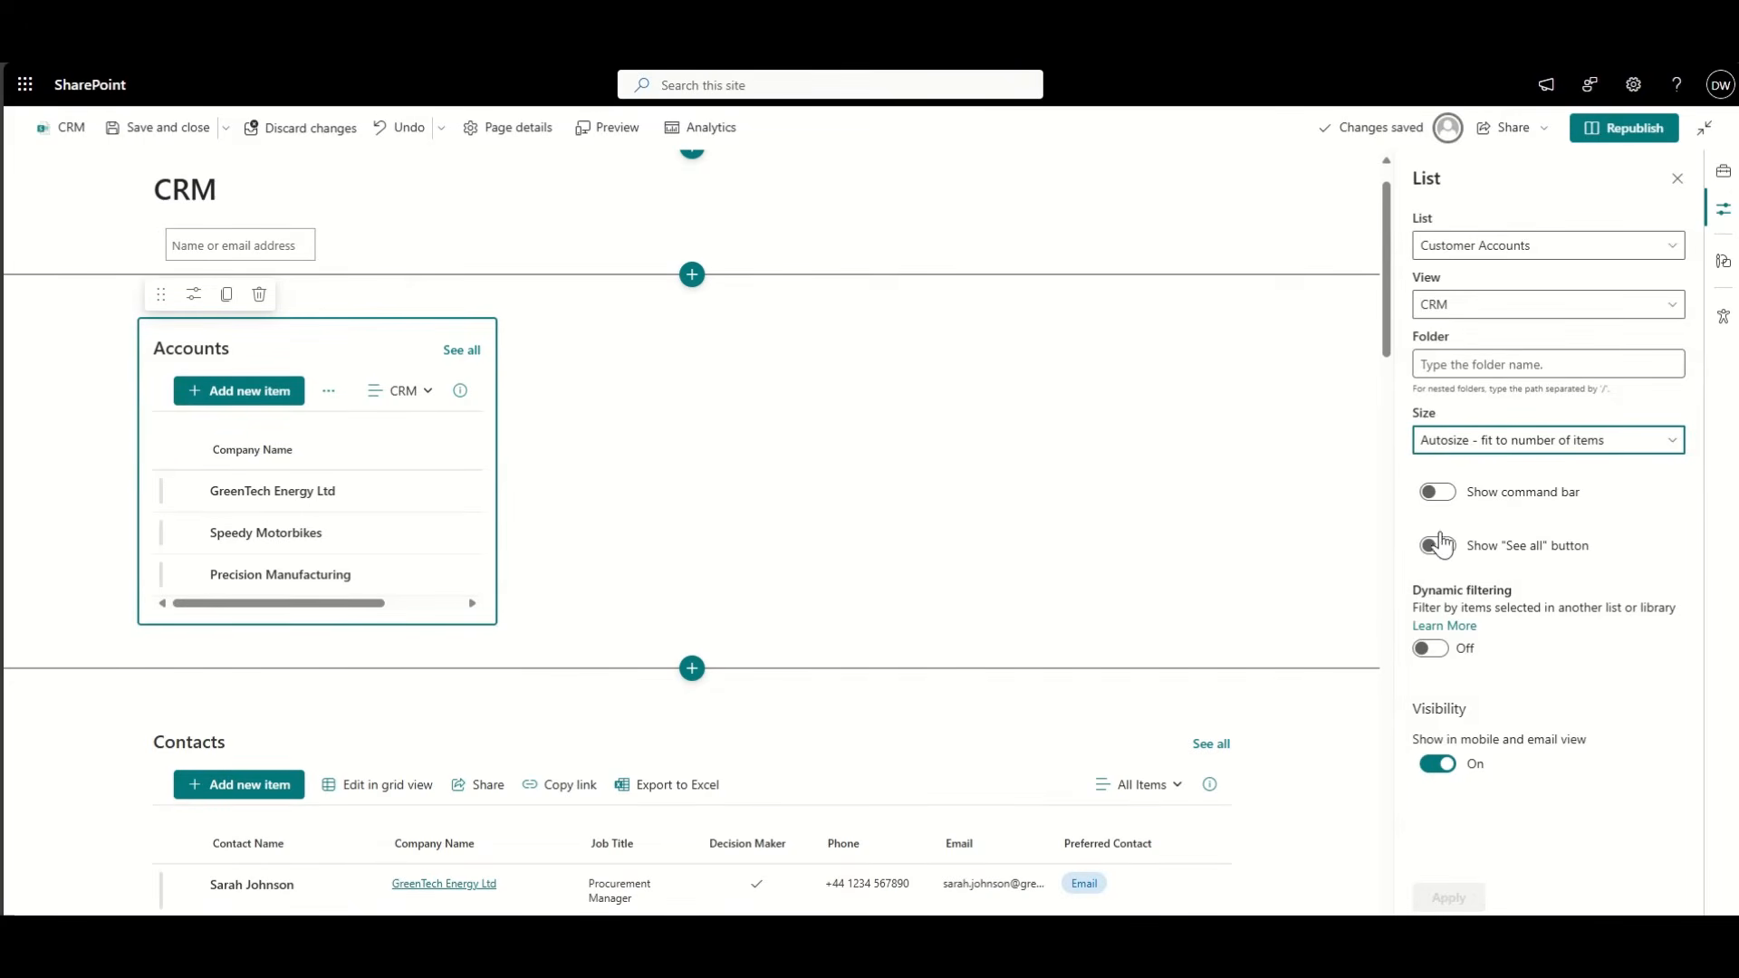
Step: Turn off the Accounts command bar, apply it, republish the page and reopen it for editing
left_click(1437, 492)
right_click(1448, 899)
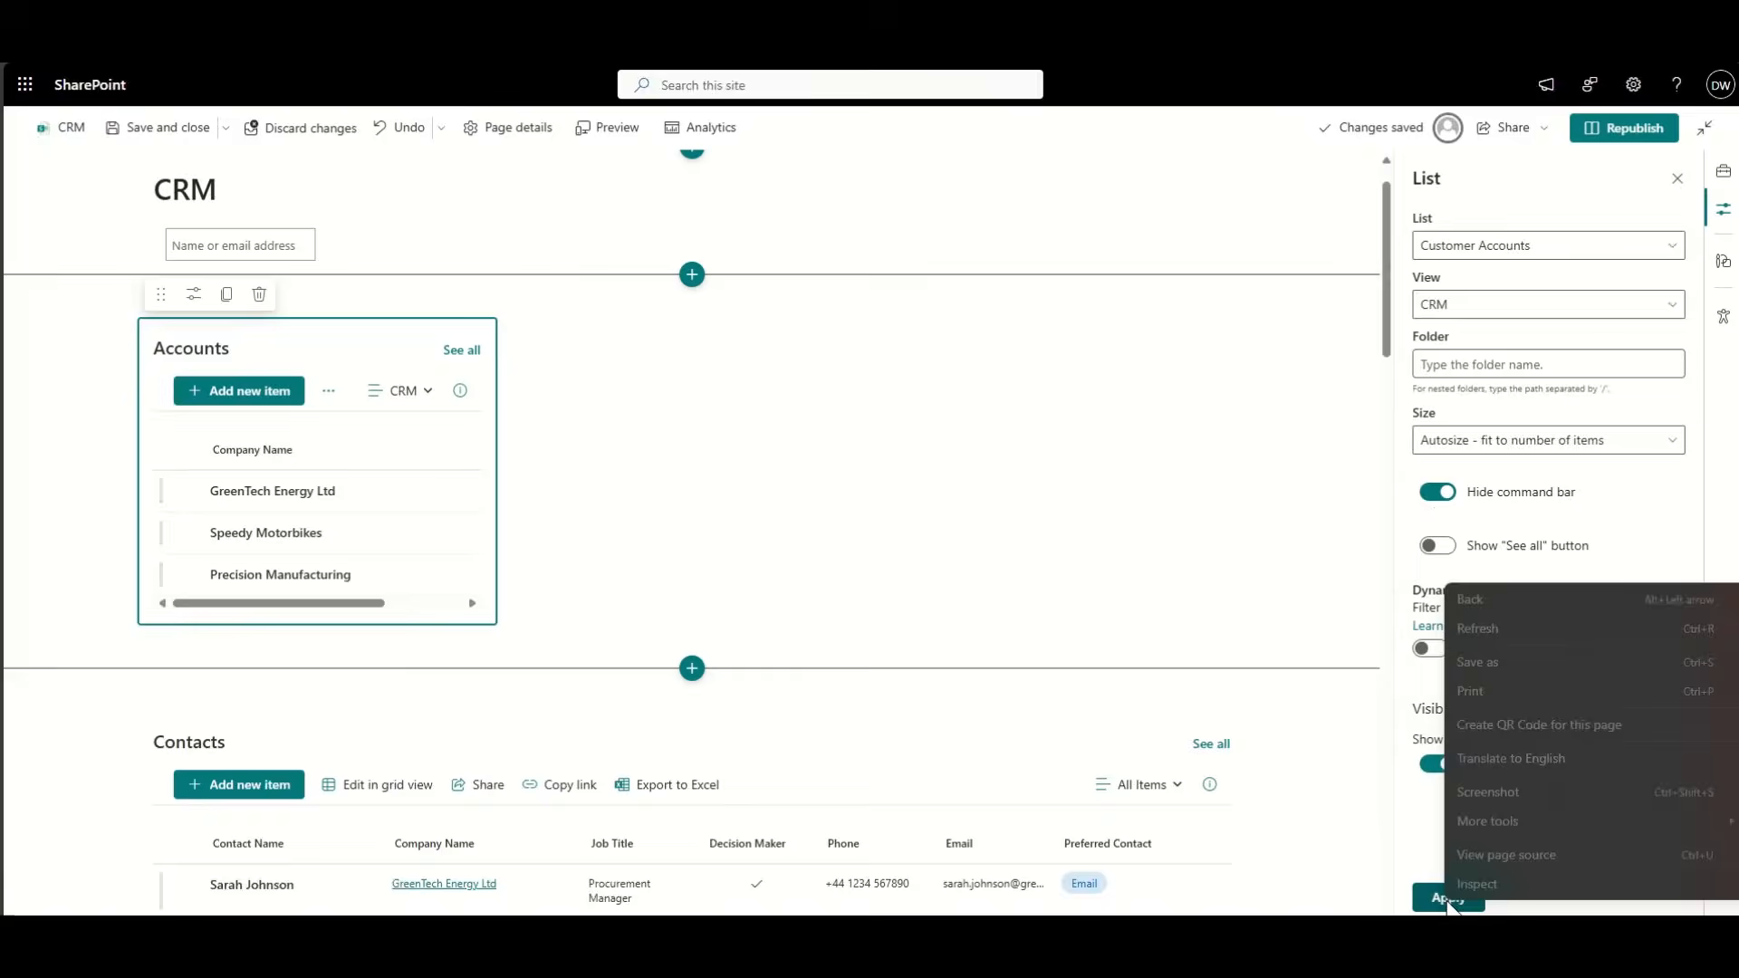
left_click(1439, 892)
left_click(1442, 900)
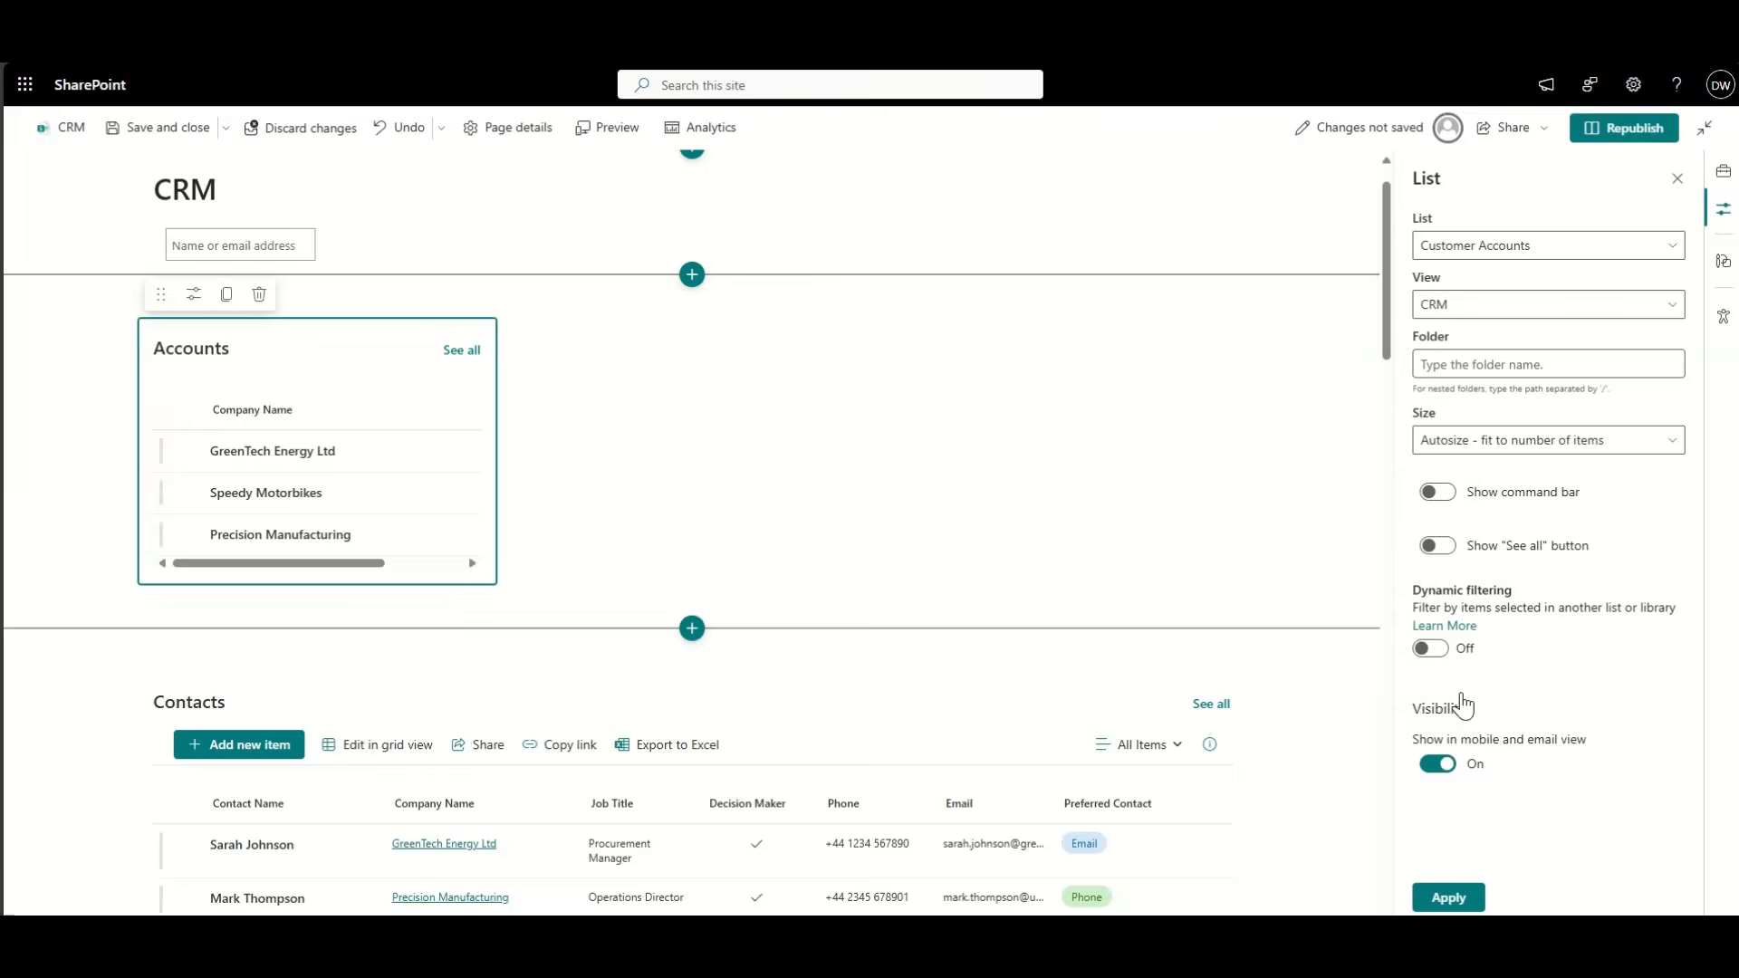
left_click(1447, 896)
left_click(1644, 123)
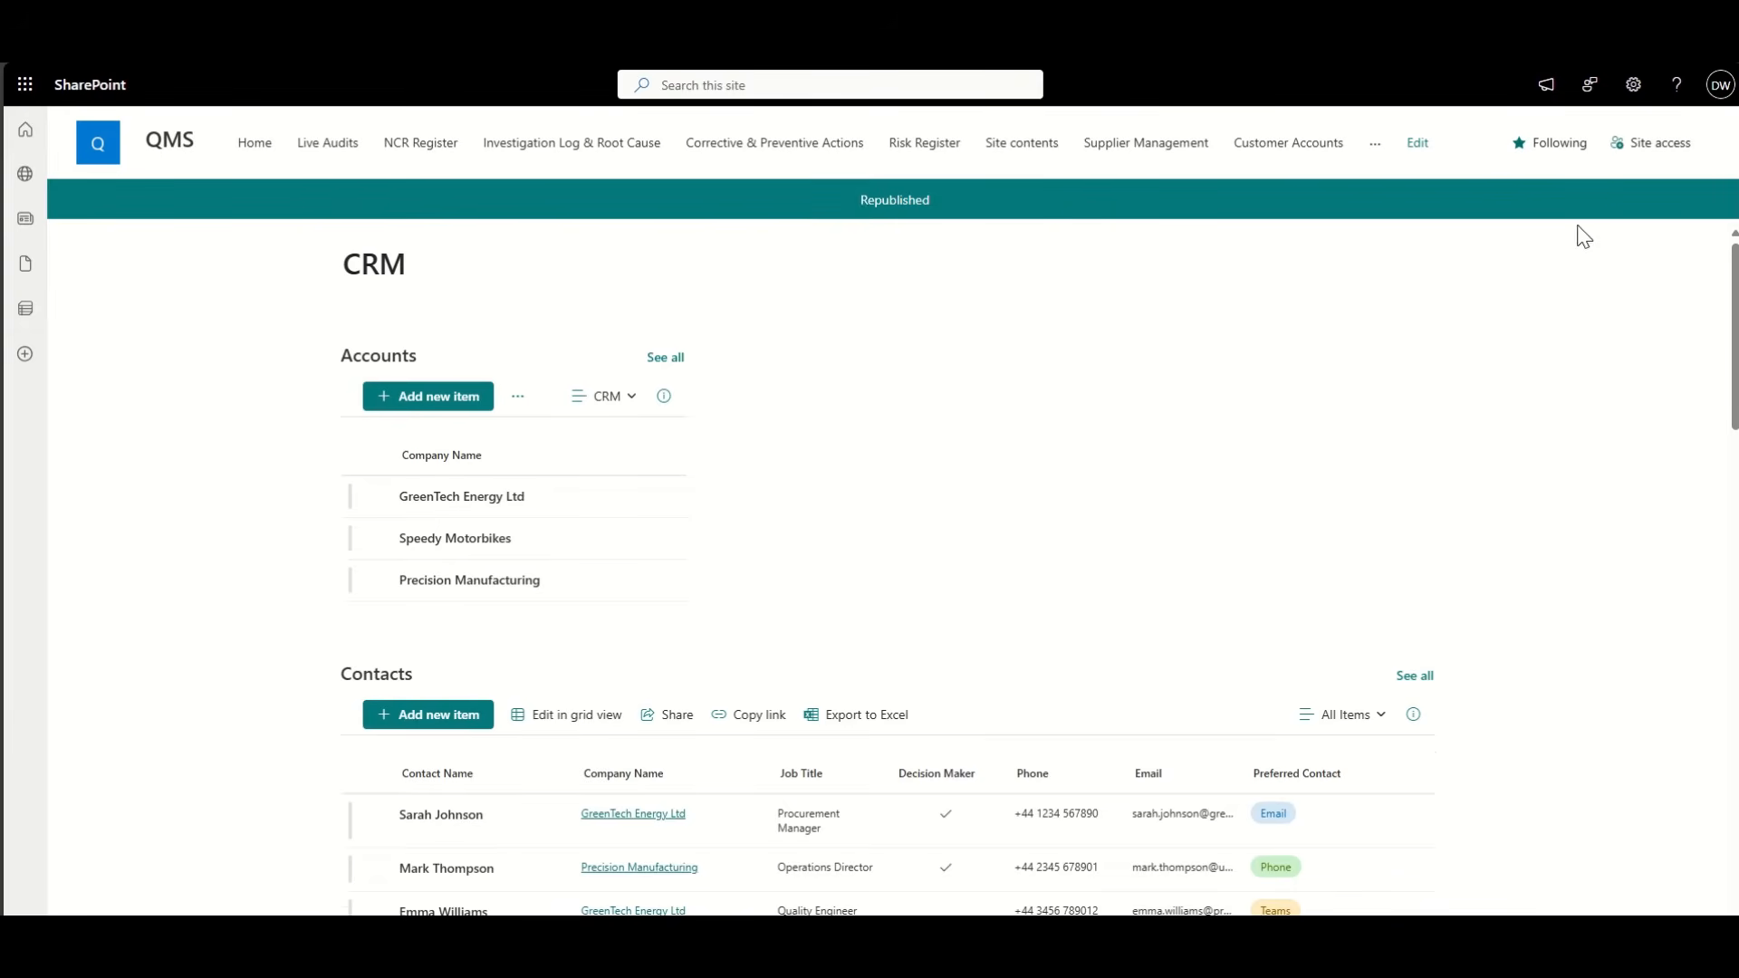
left_click(1656, 201)
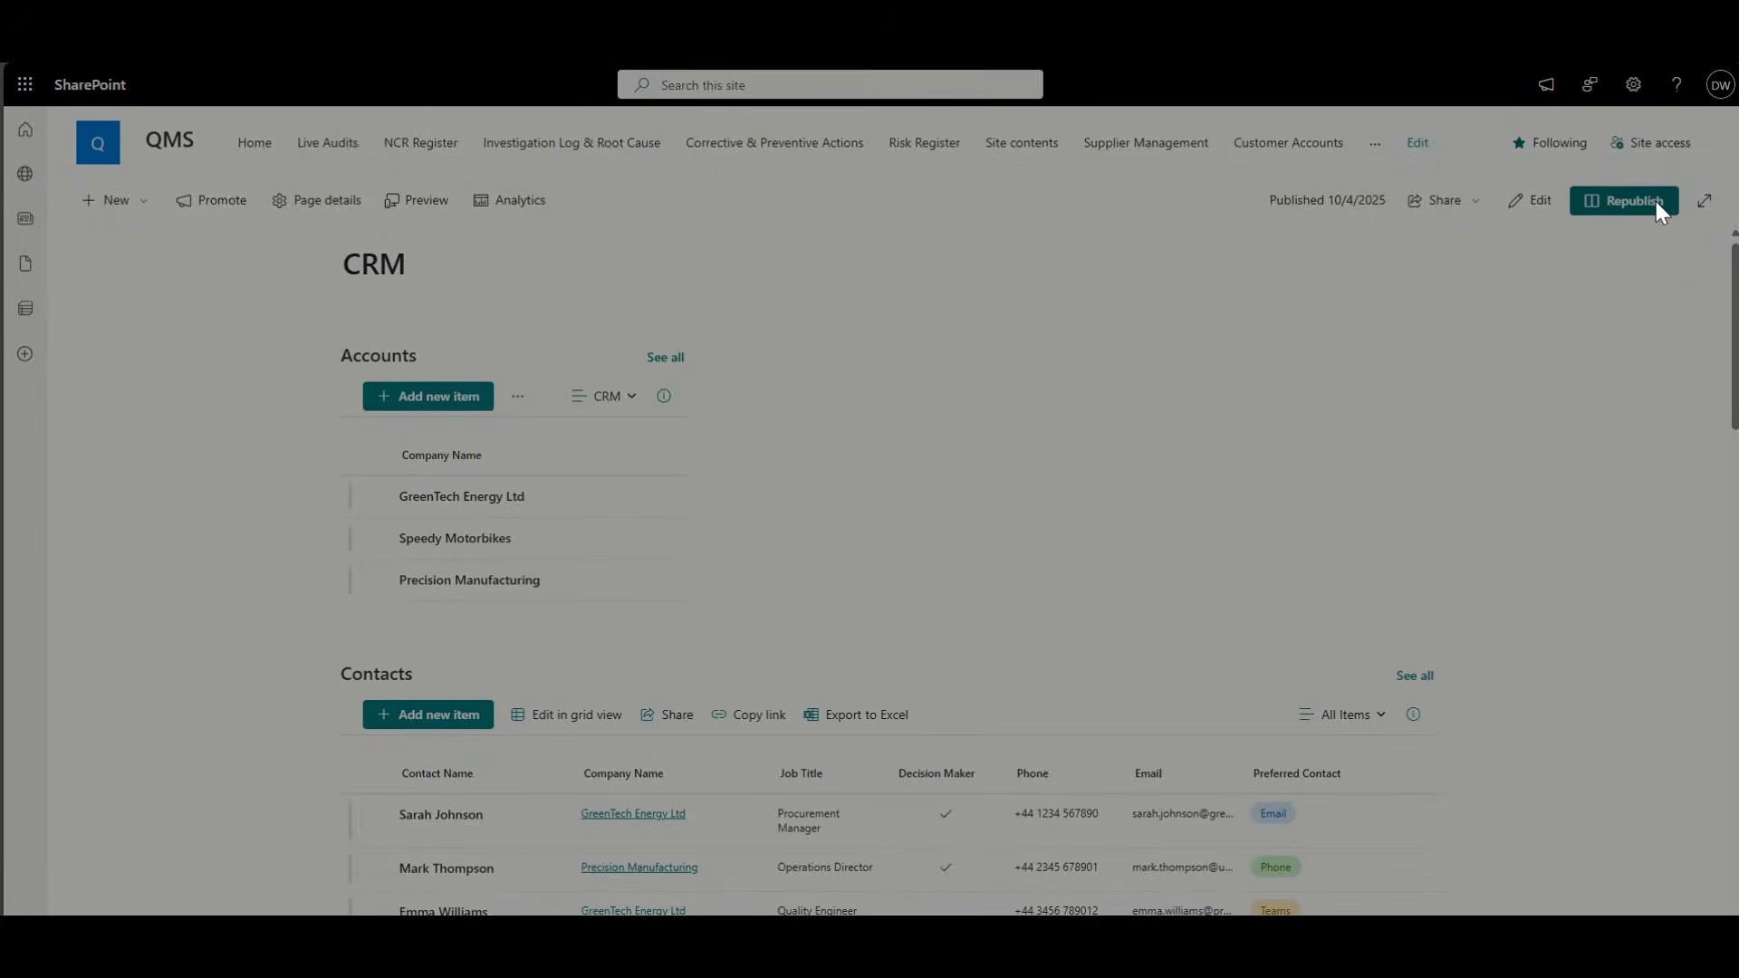
Step: Republish the CRM page and open the full Customer Contacts list via See all
scroll(632, 499, "down", 1)
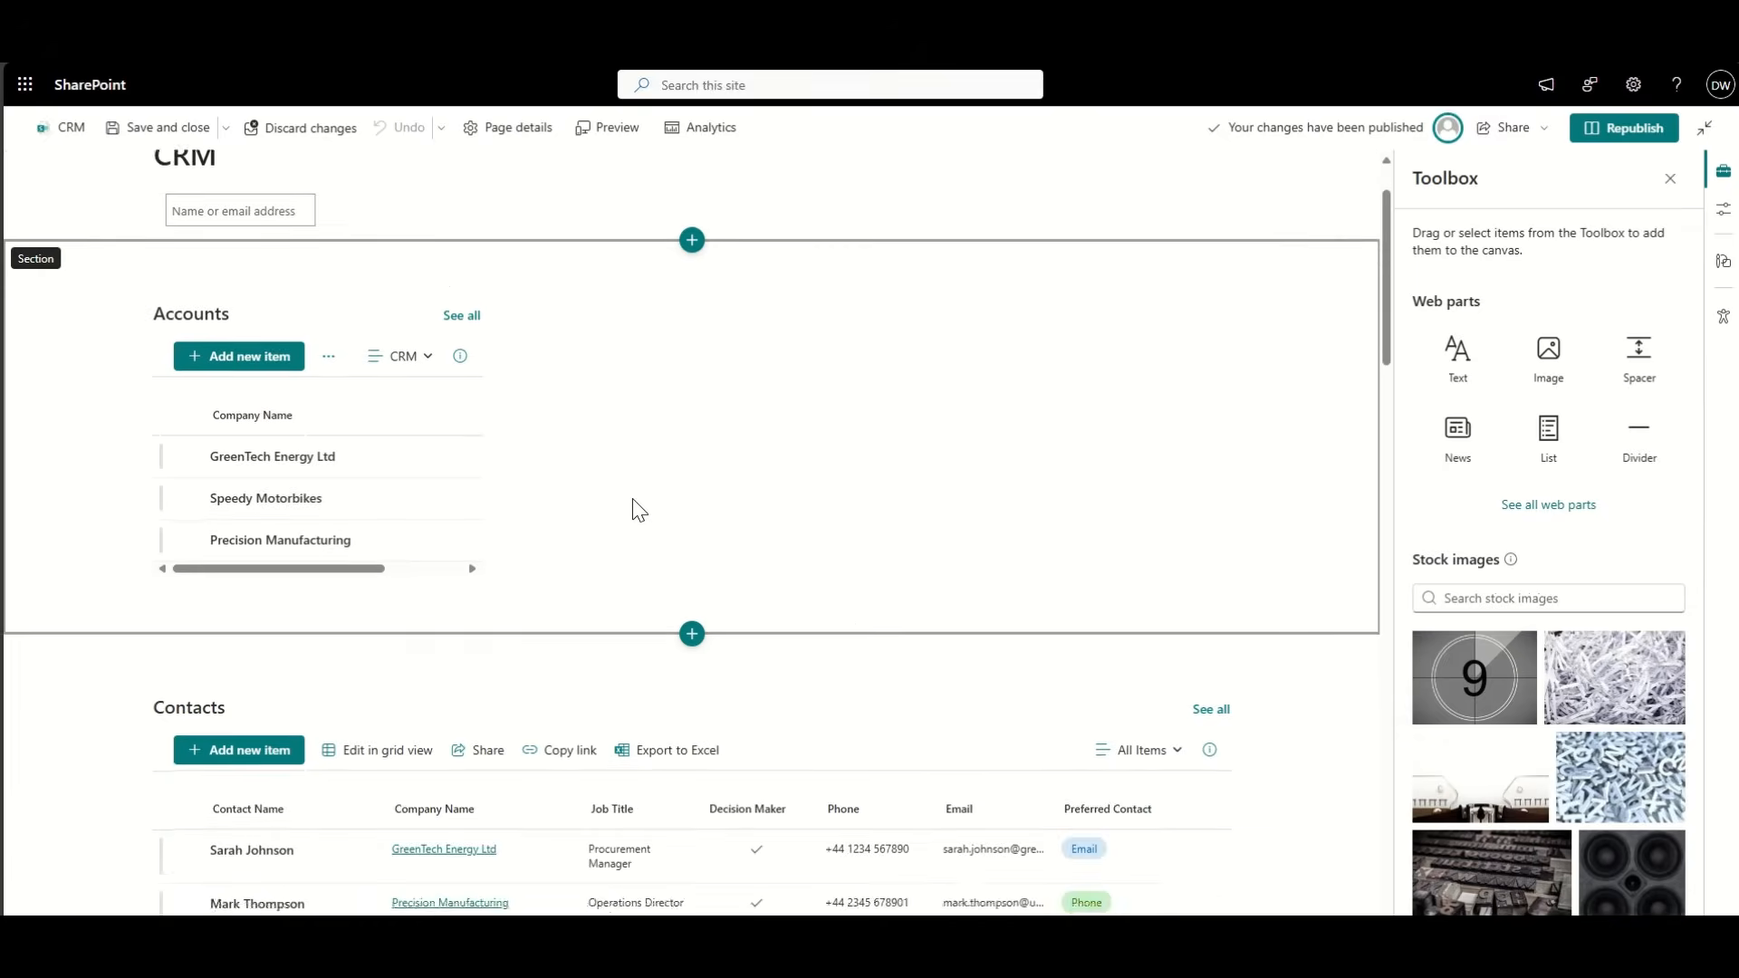
scroll(638, 509, "down", 3)
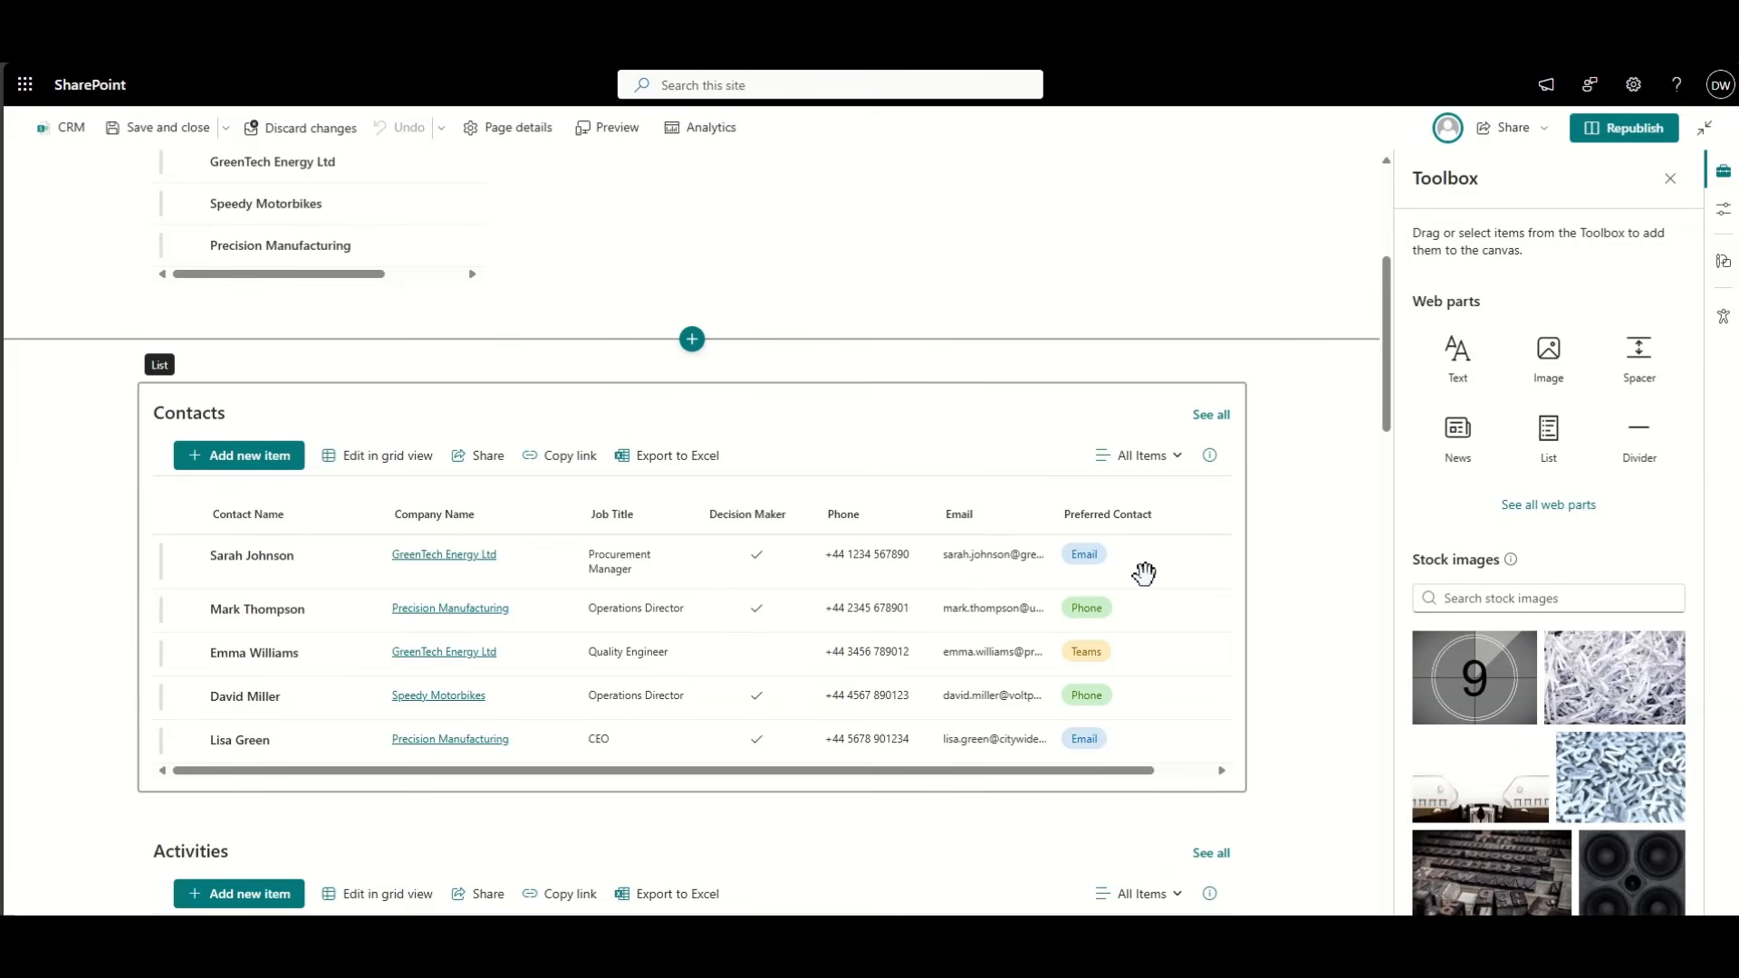
left_click(1585, 138)
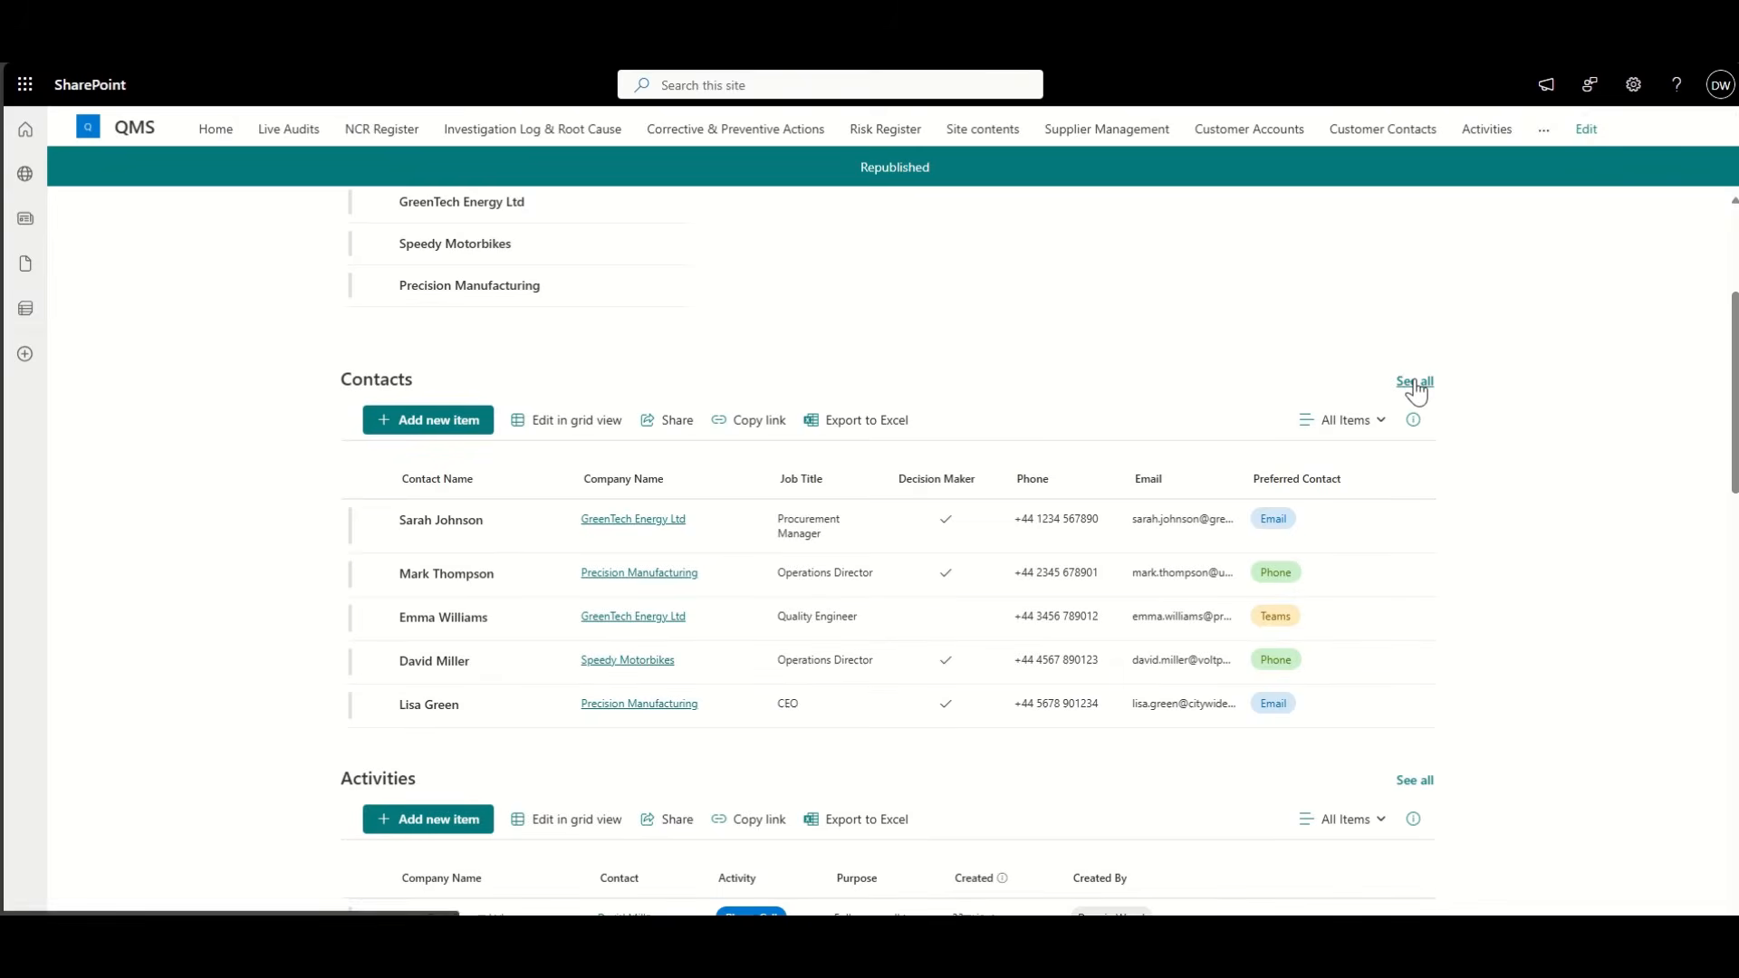
left_click(1415, 383)
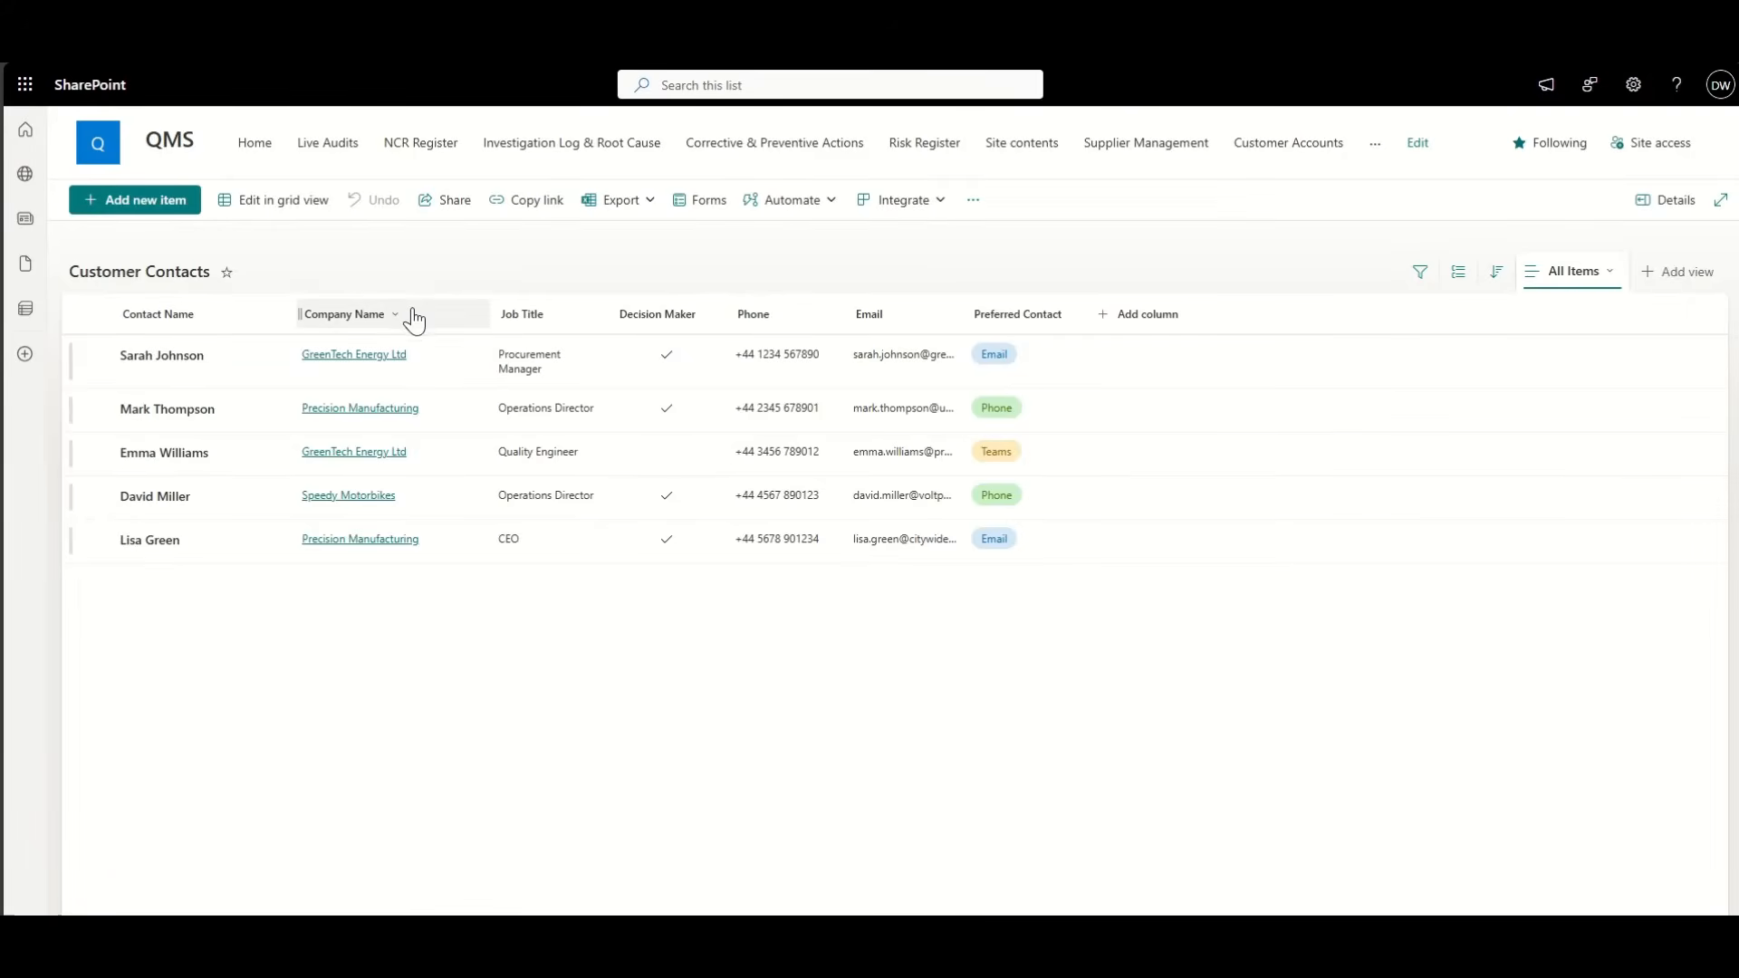
Step: Save the Customer Contacts layout as a new view named CRM
left_click(1610, 278)
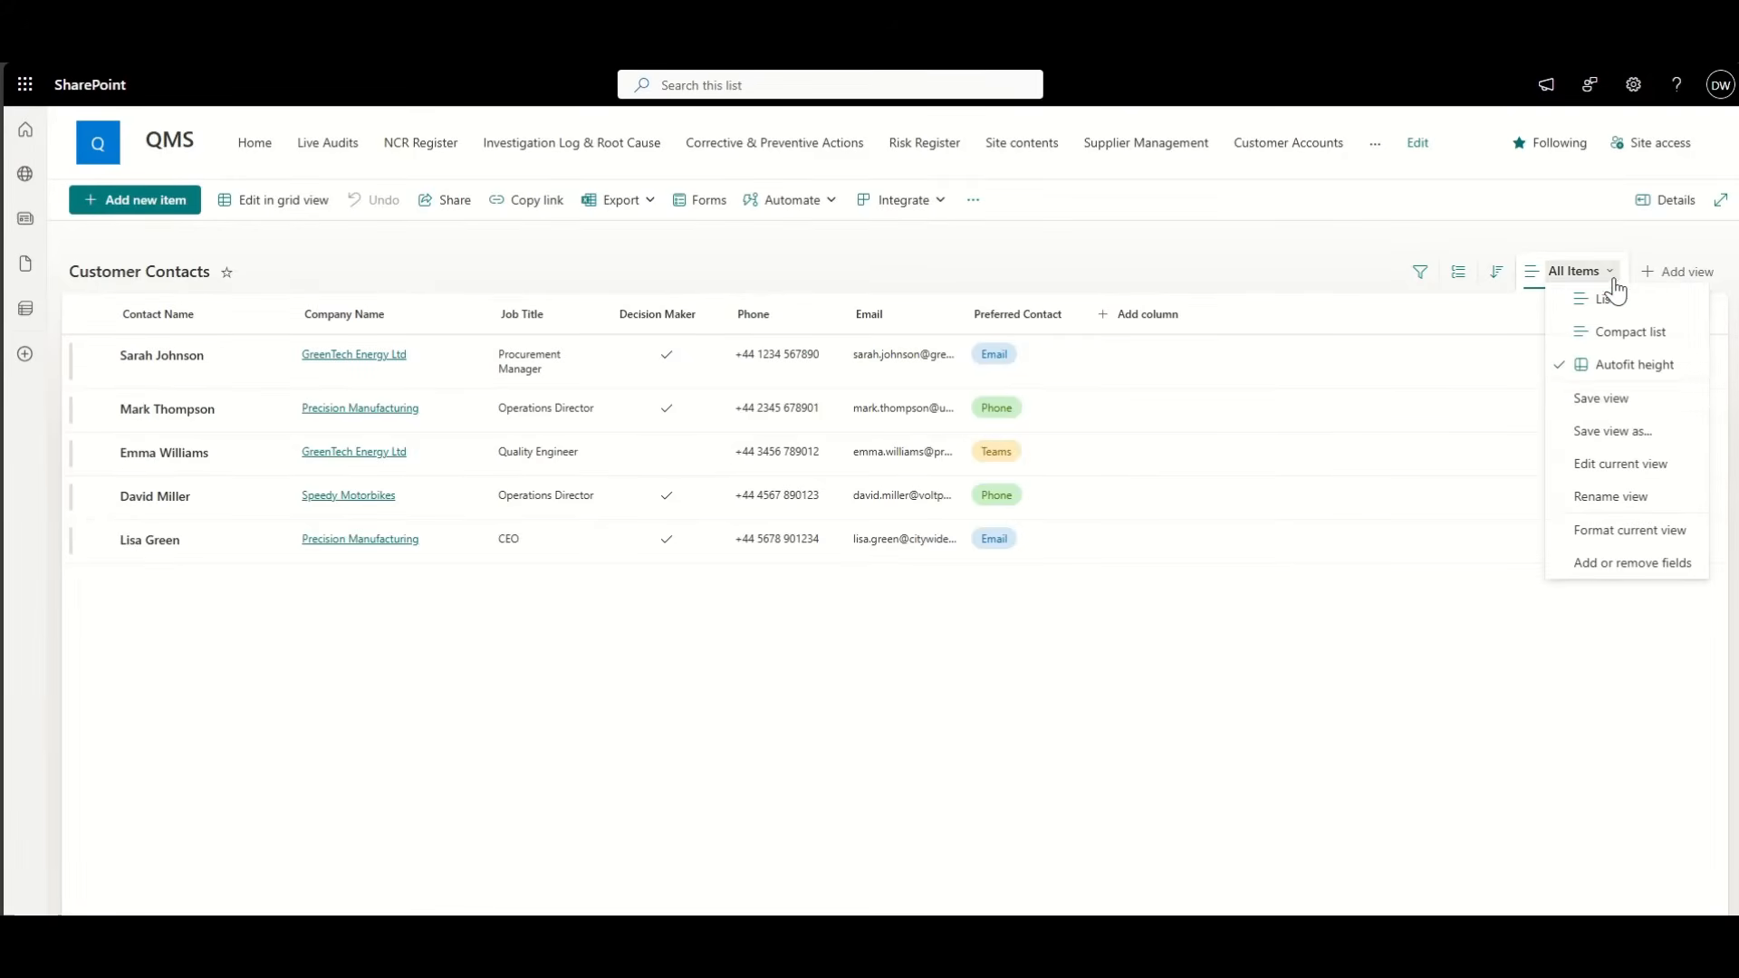
left_click(1640, 435)
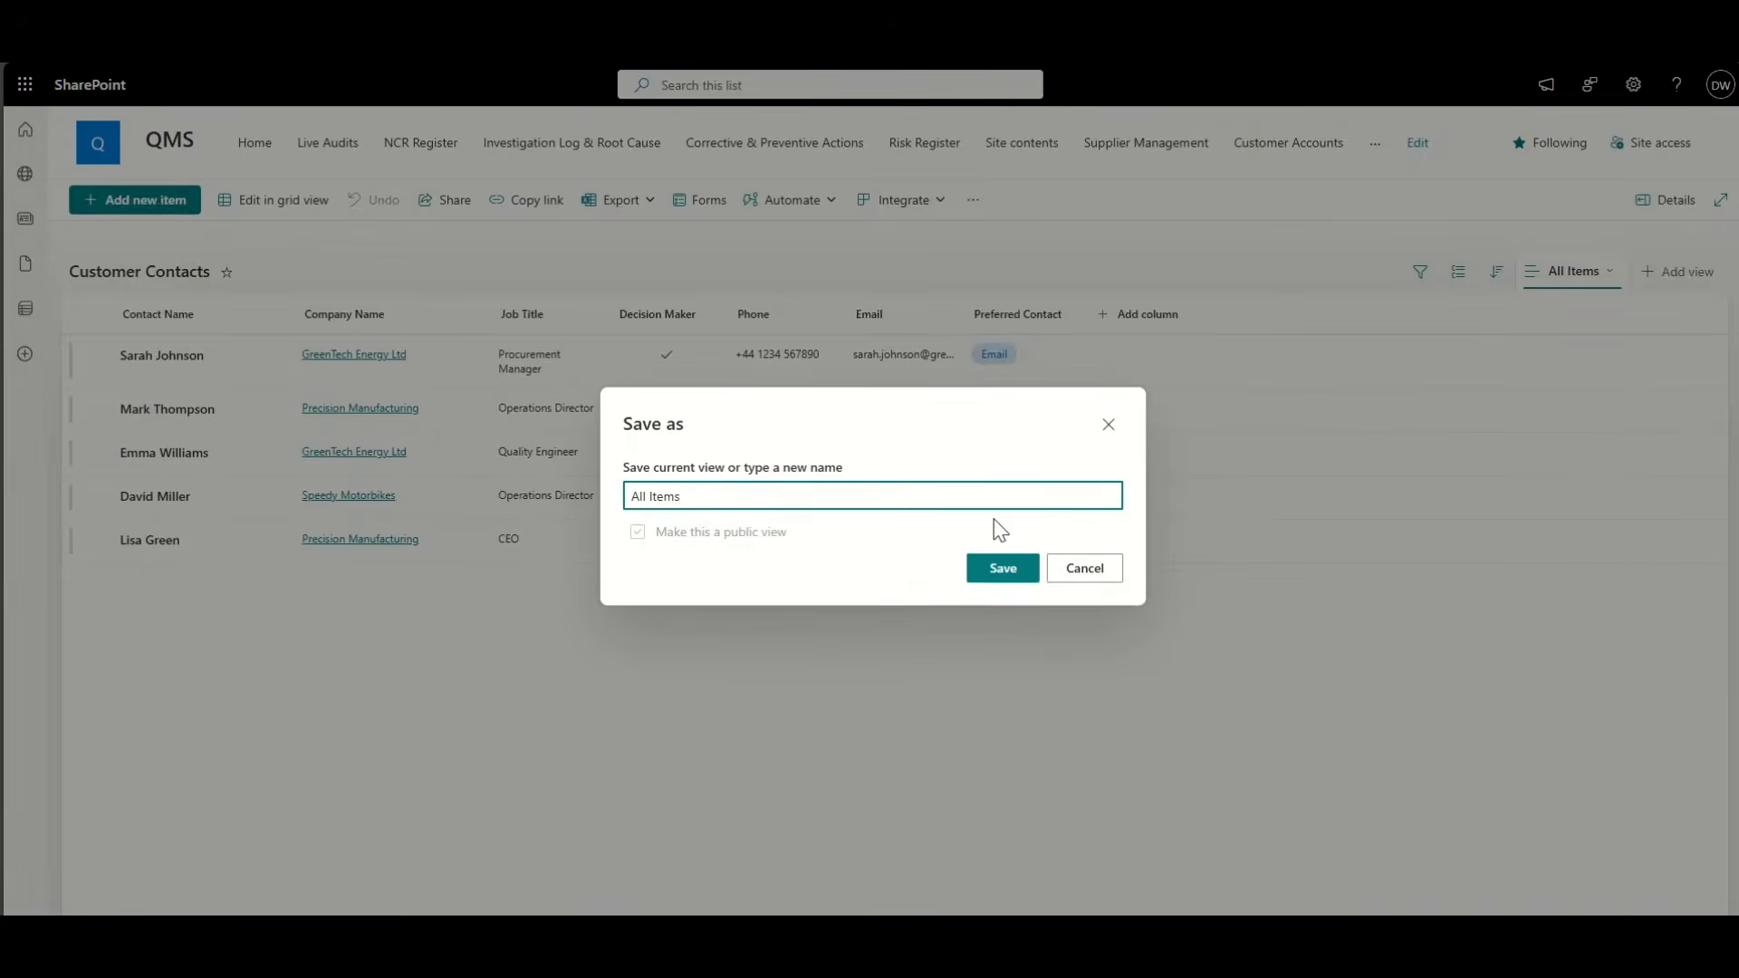
type("CRM")
left_click(1001, 567)
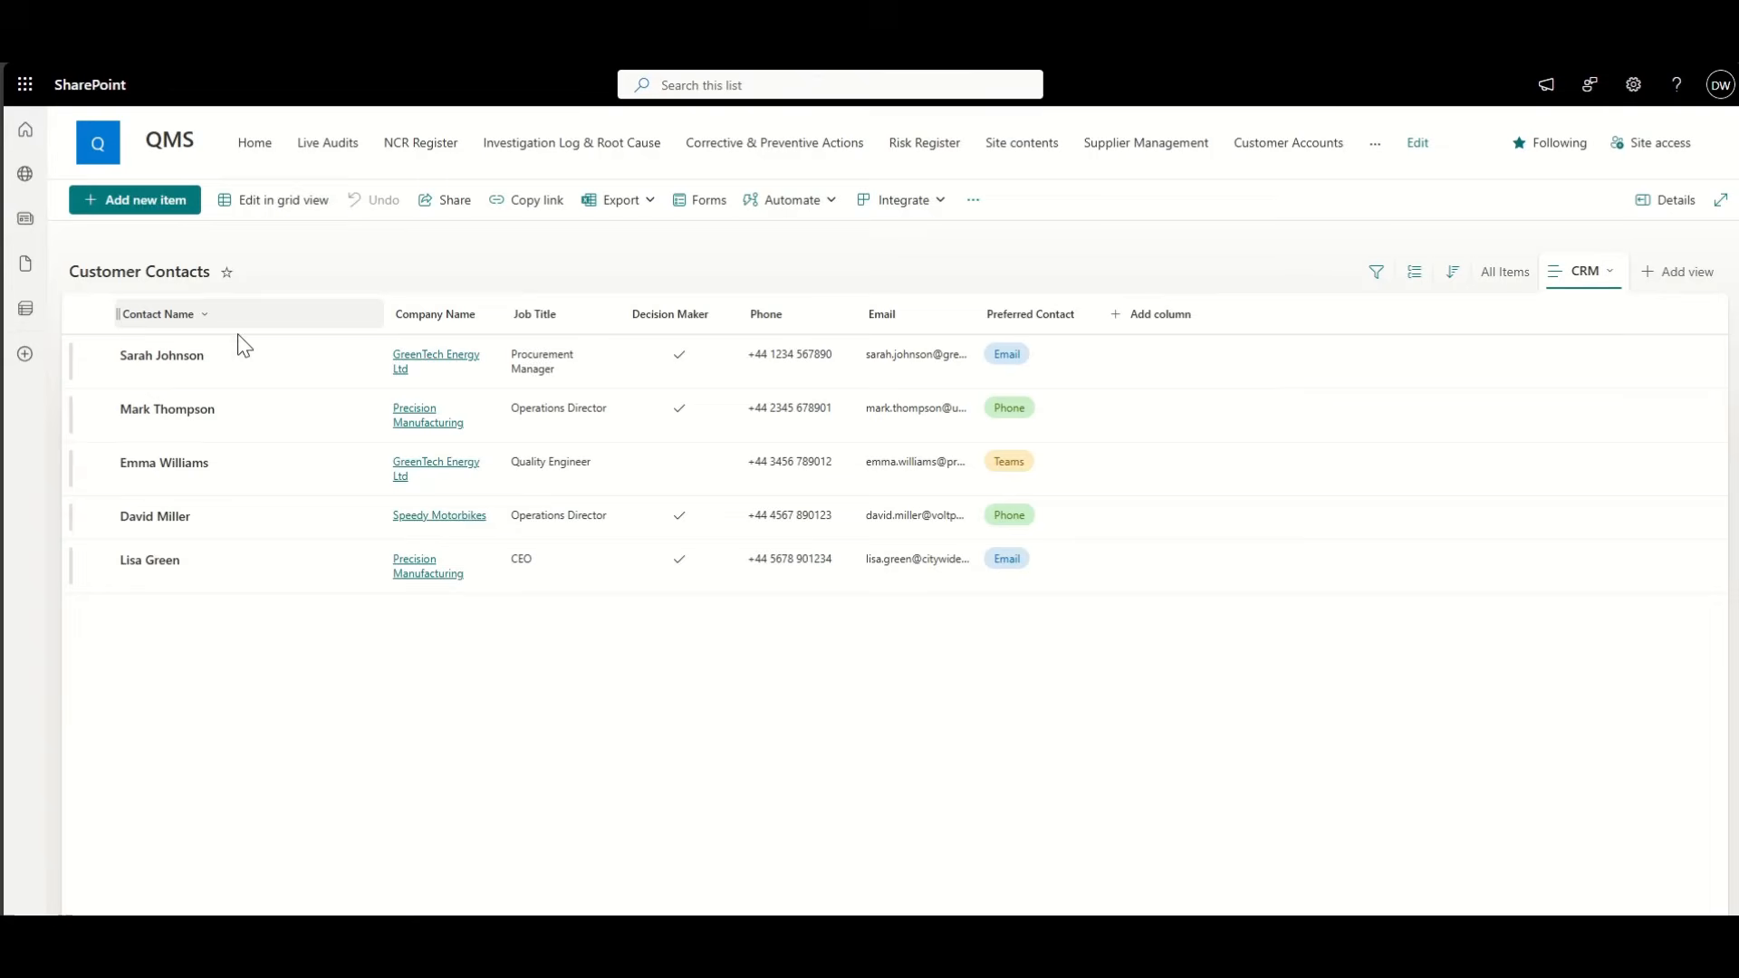
Step: Remove the Company Name and Job Title columns from the CRM view
left_click(479, 317)
mouse_move(501, 485)
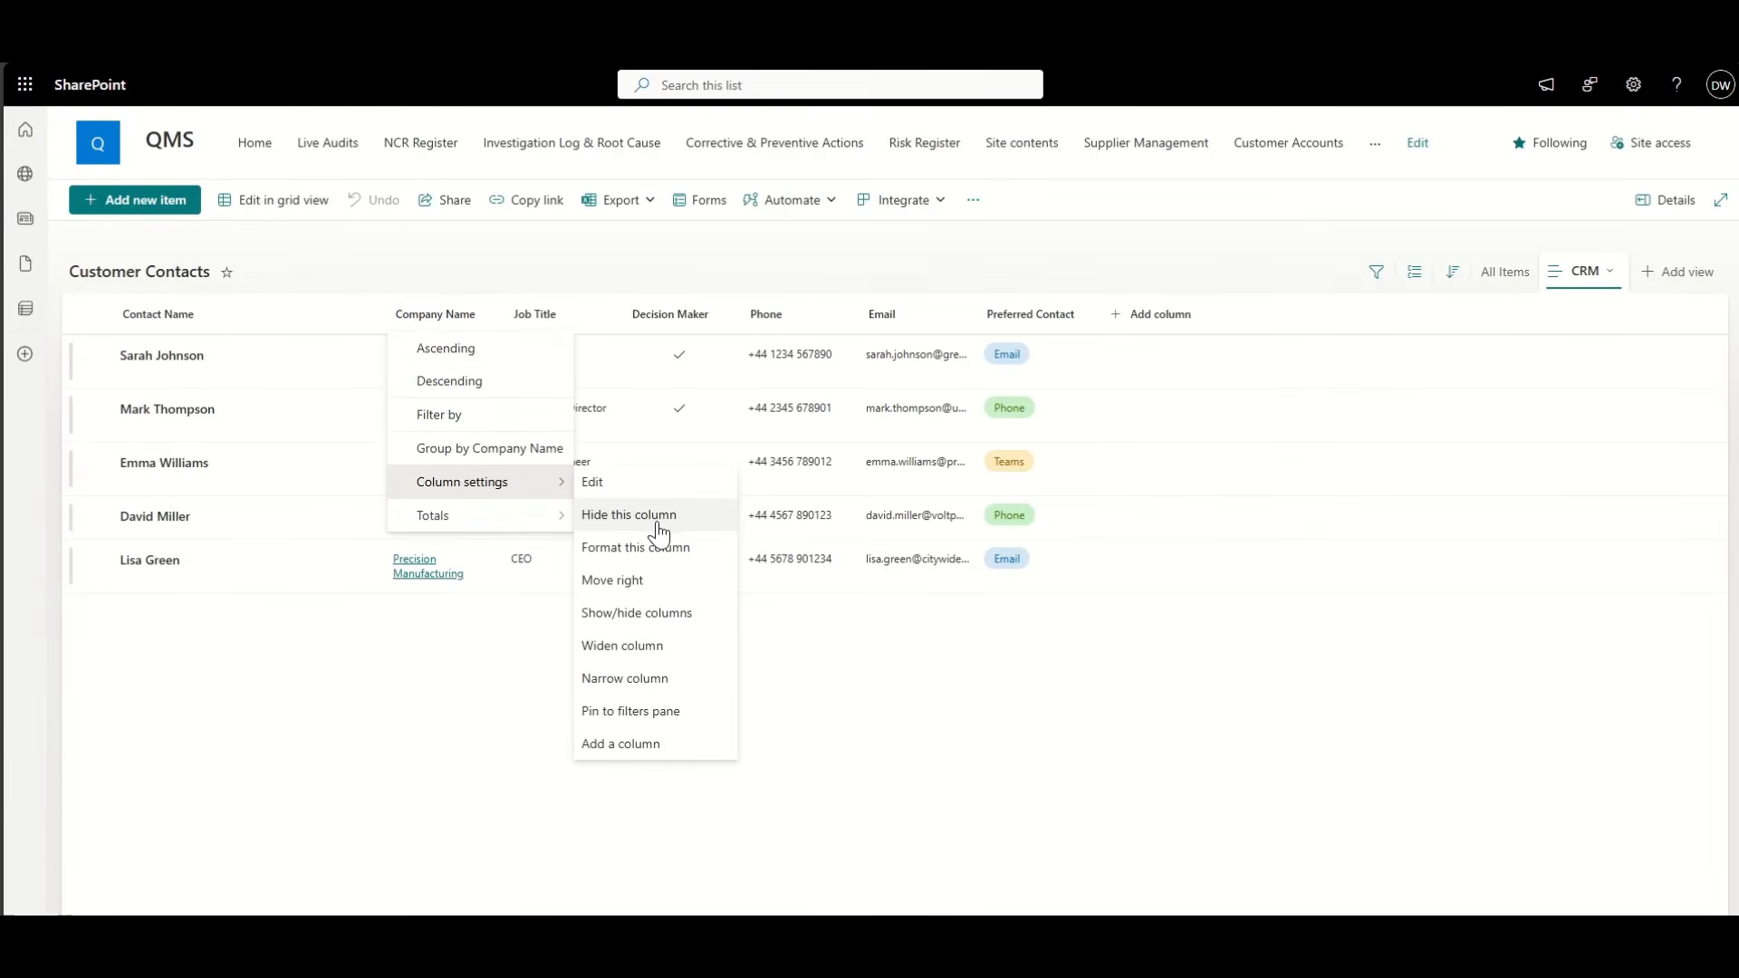
left_click(661, 605)
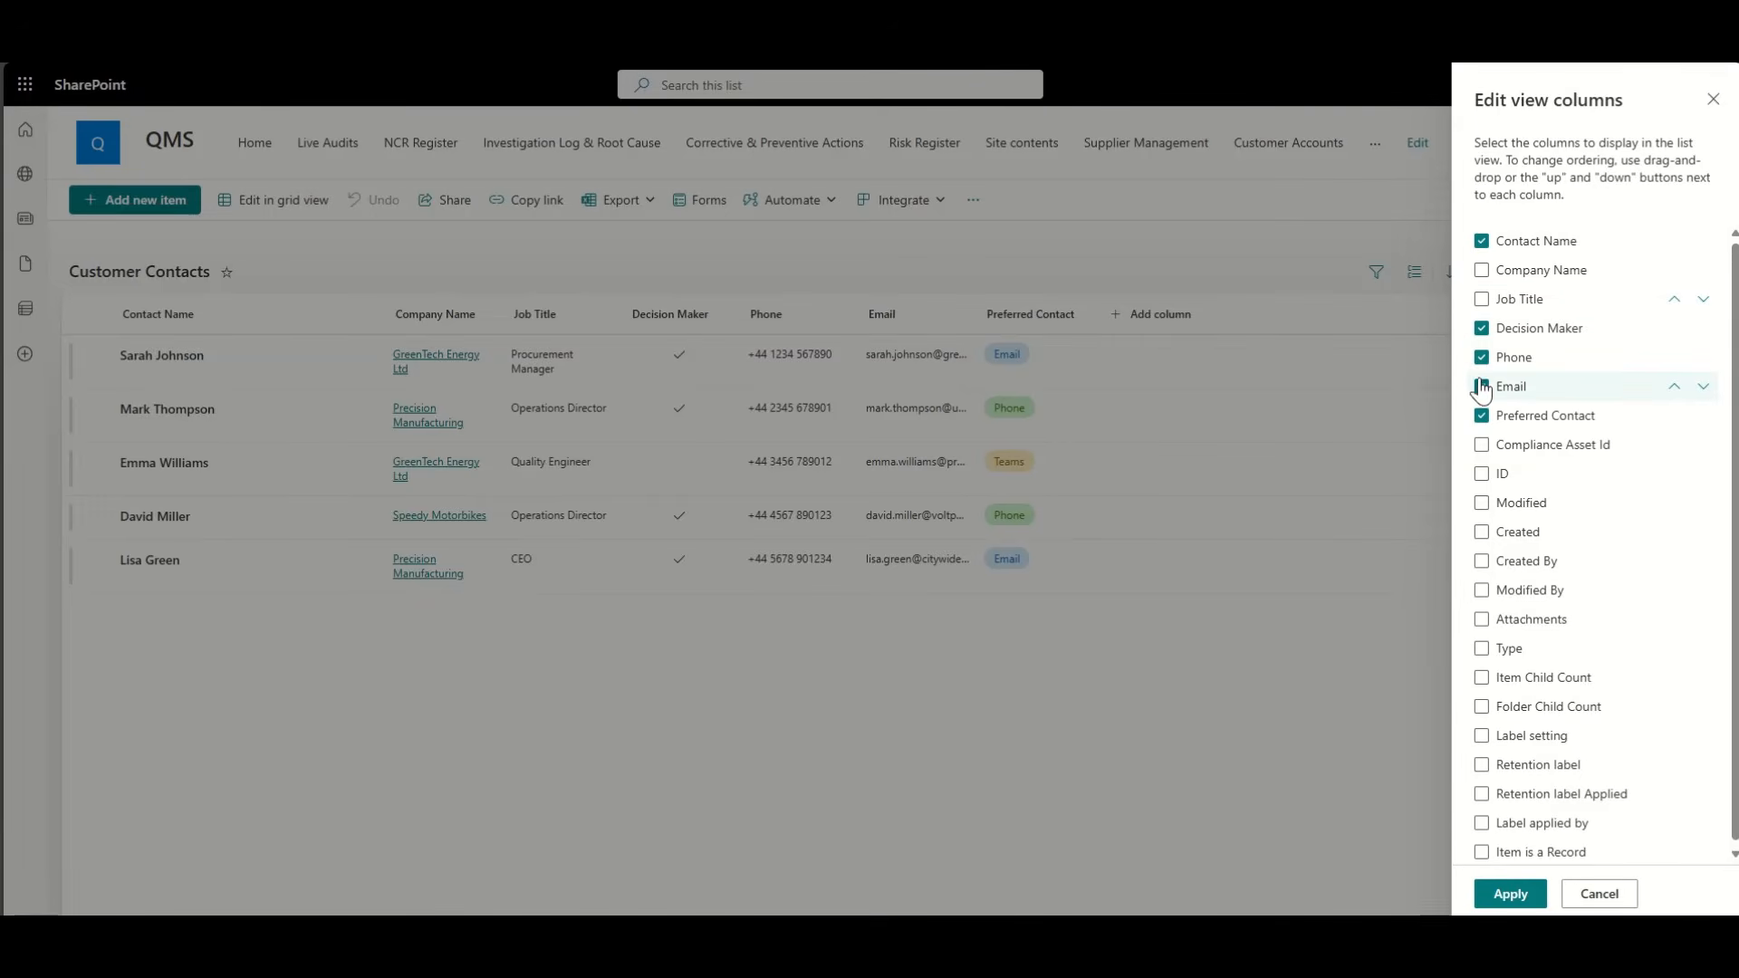
left_click(1511, 895)
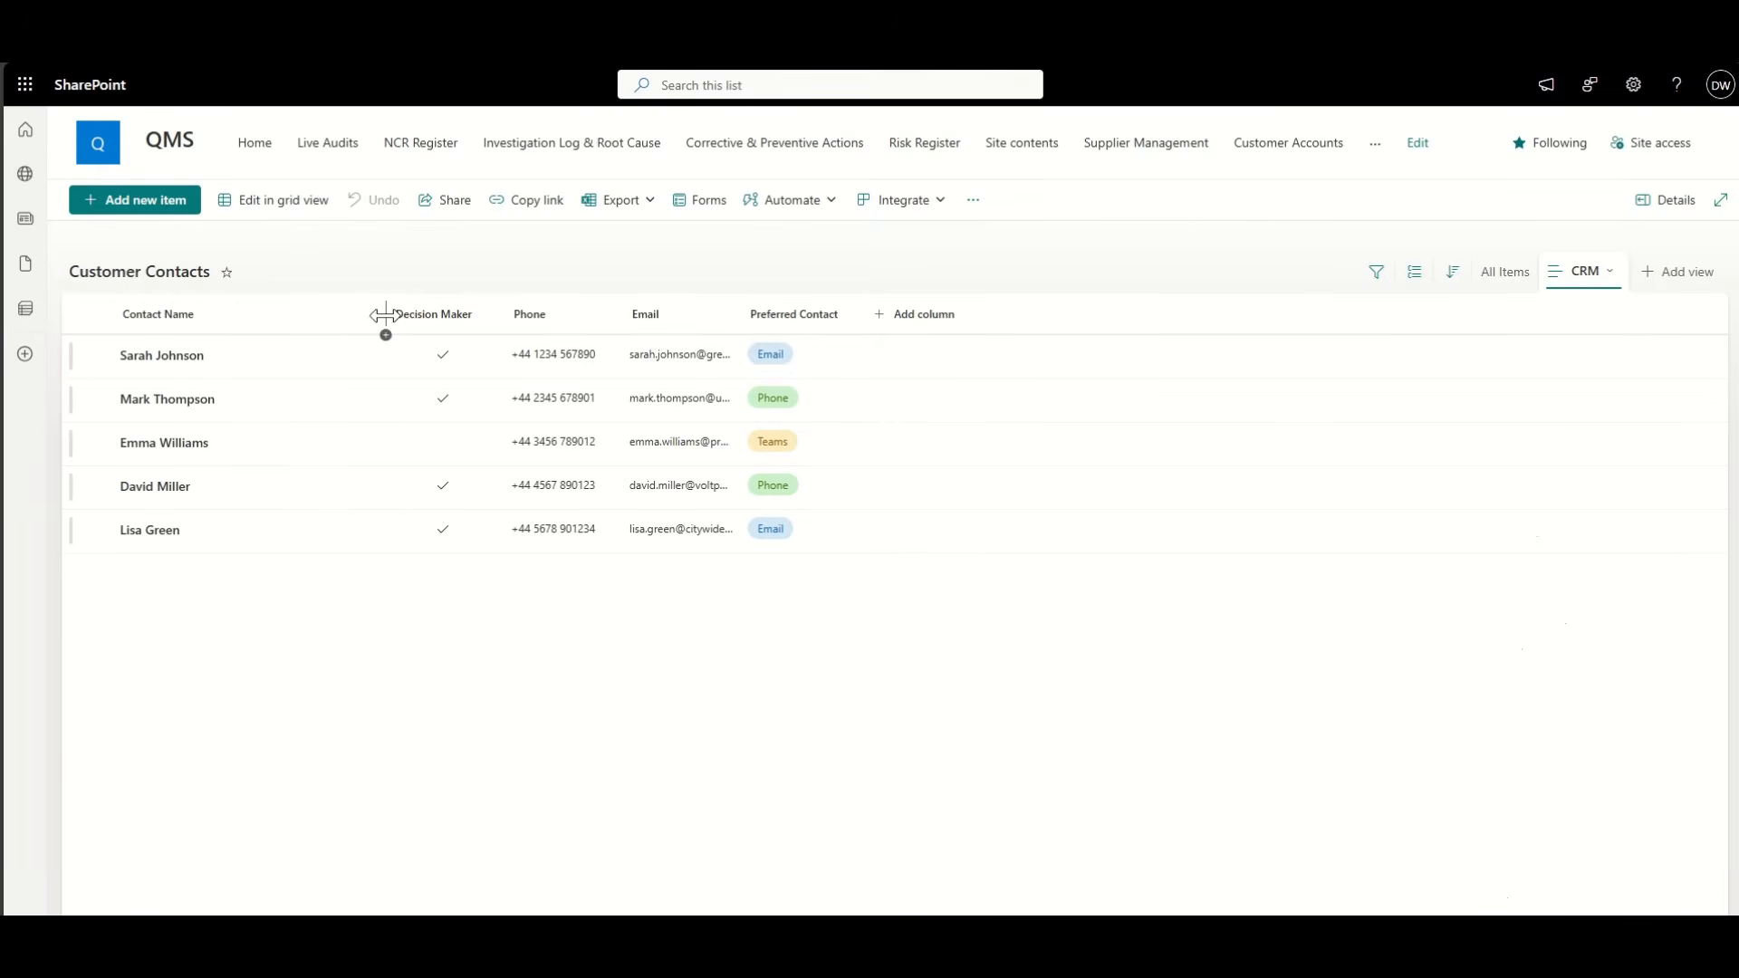
Step: Narrow Contact Name and Decision Maker, widen Email, save the CRM view, and return to the CRM page
left_click_drag(386, 315, 297, 317)
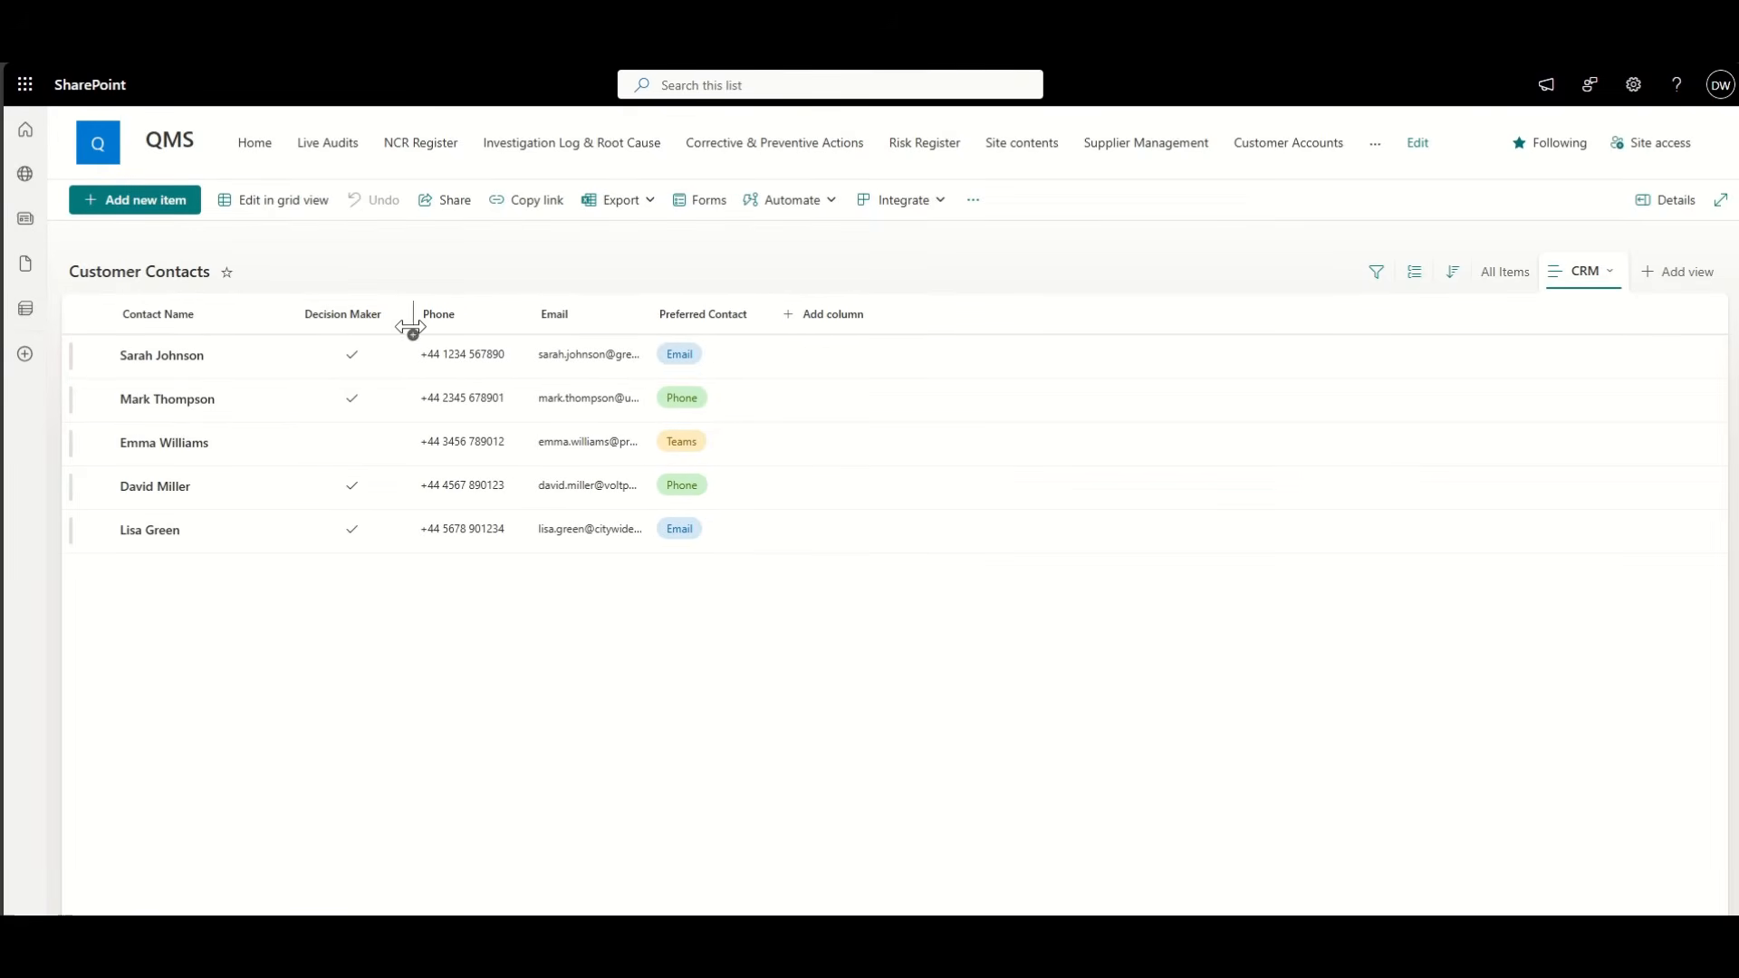
left_click_drag(412, 326, 394, 327)
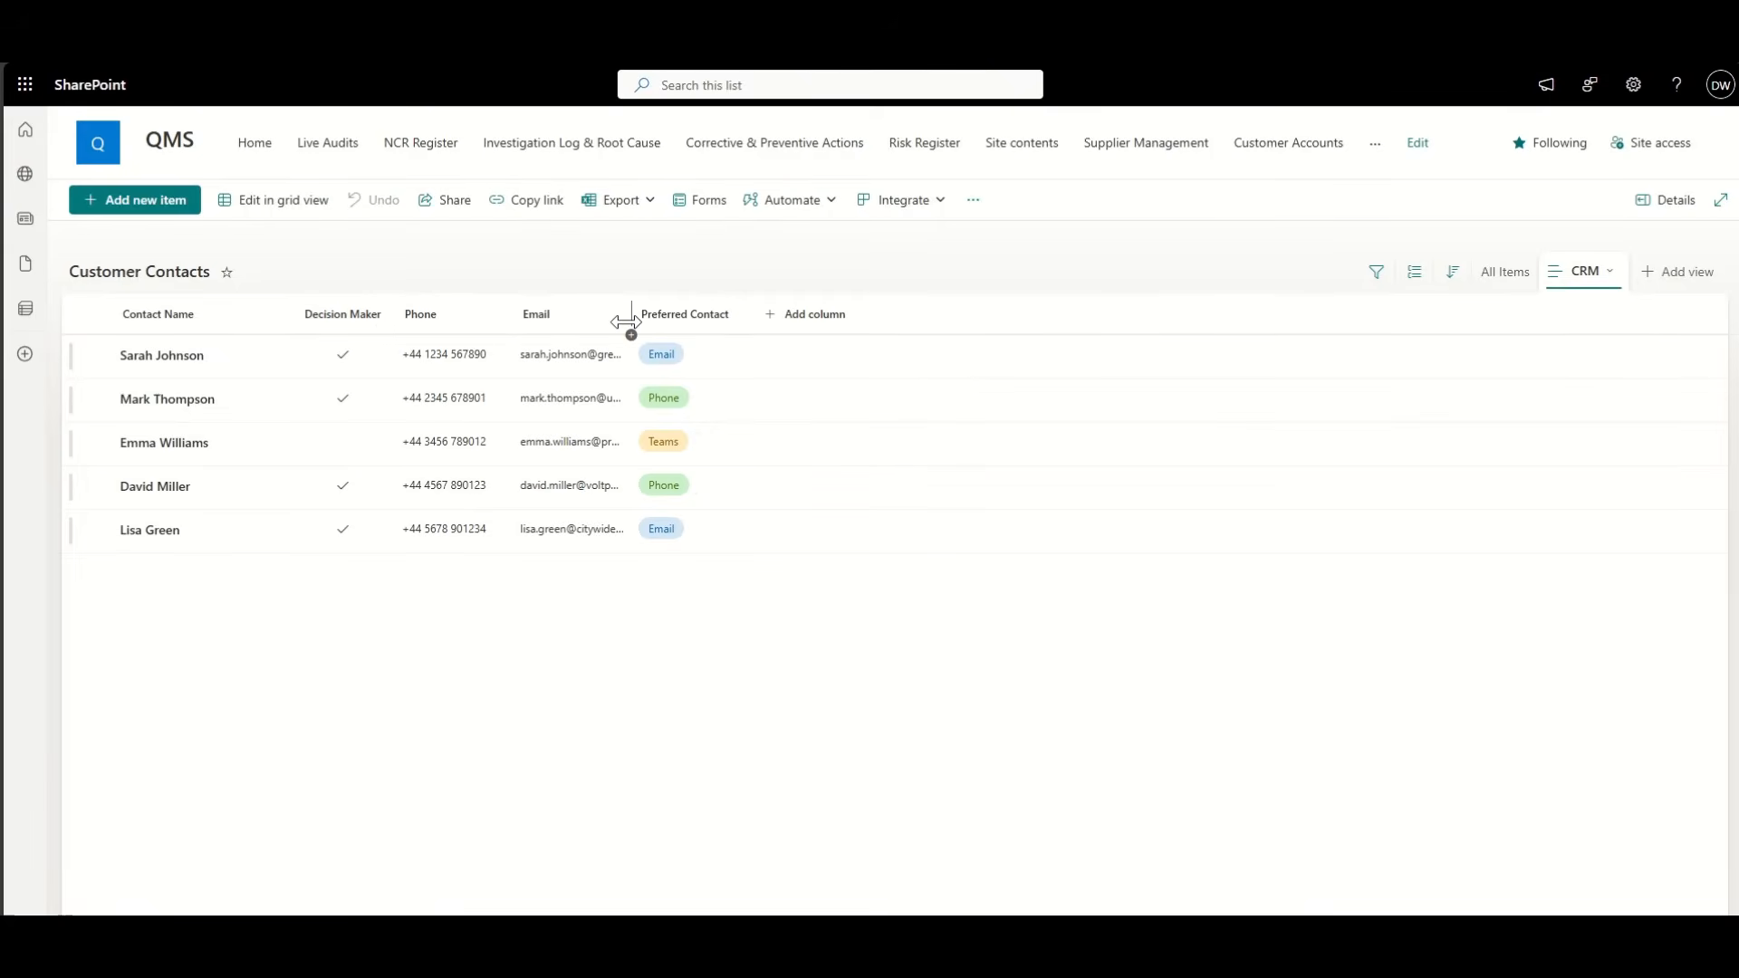
left_click_drag(626, 323, 728, 337)
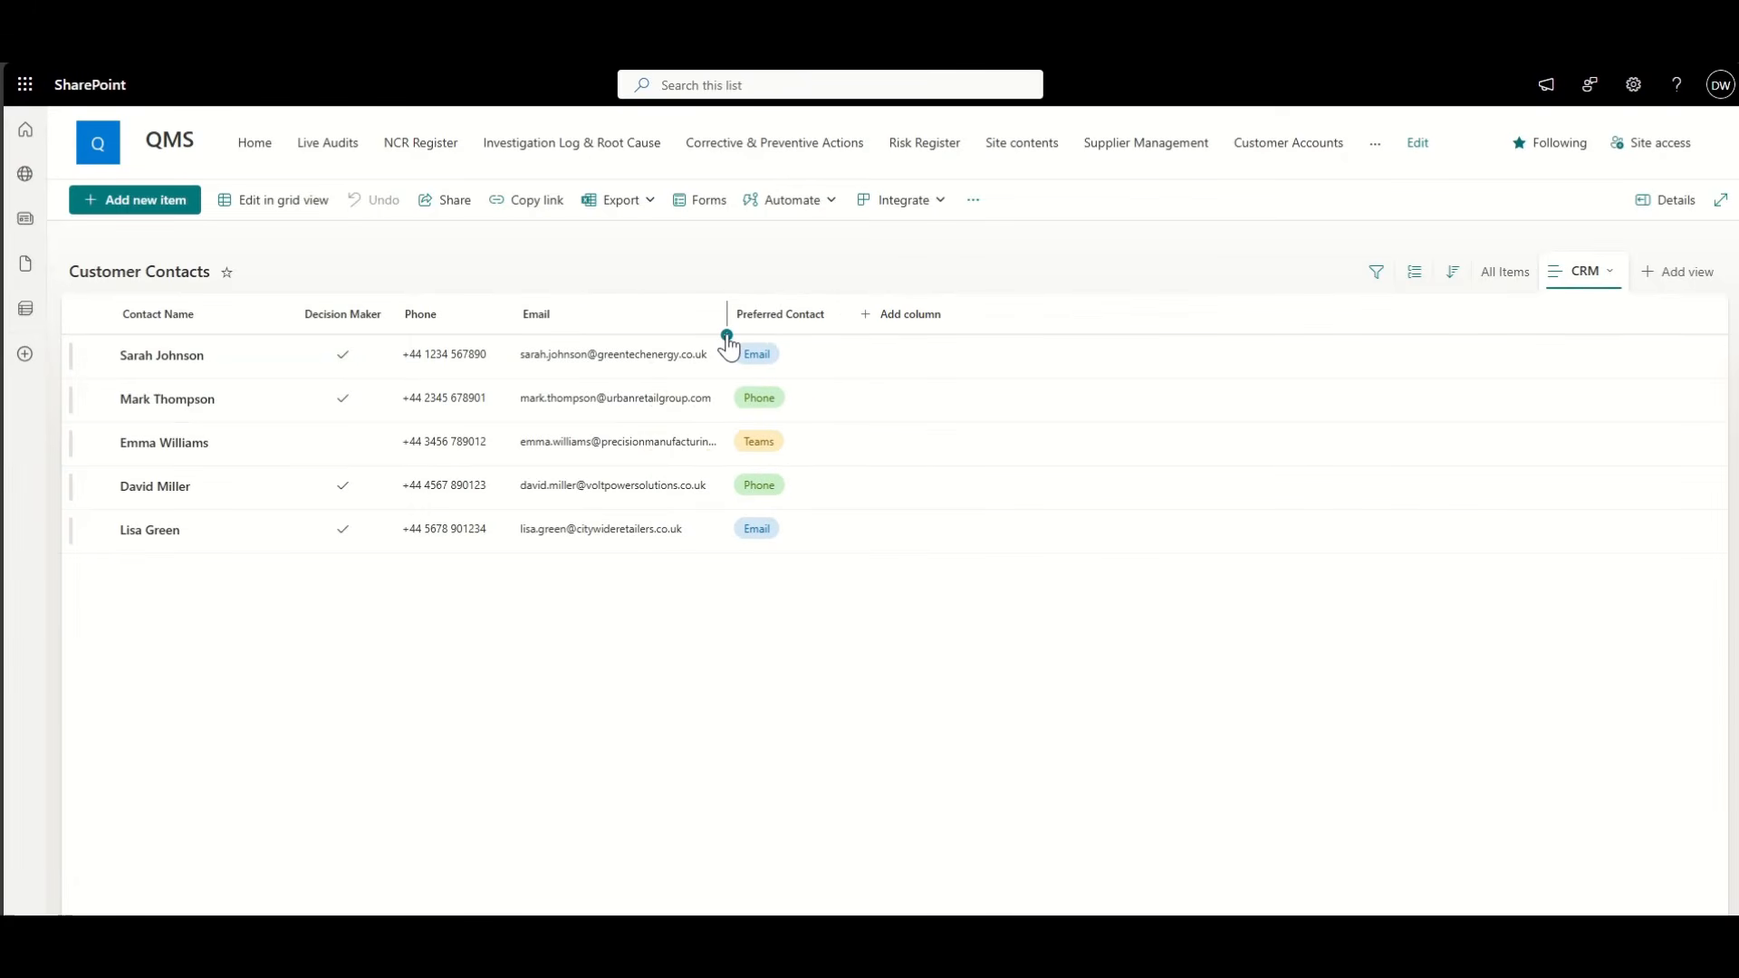
left_click(1609, 274)
left_click(1549, 401)
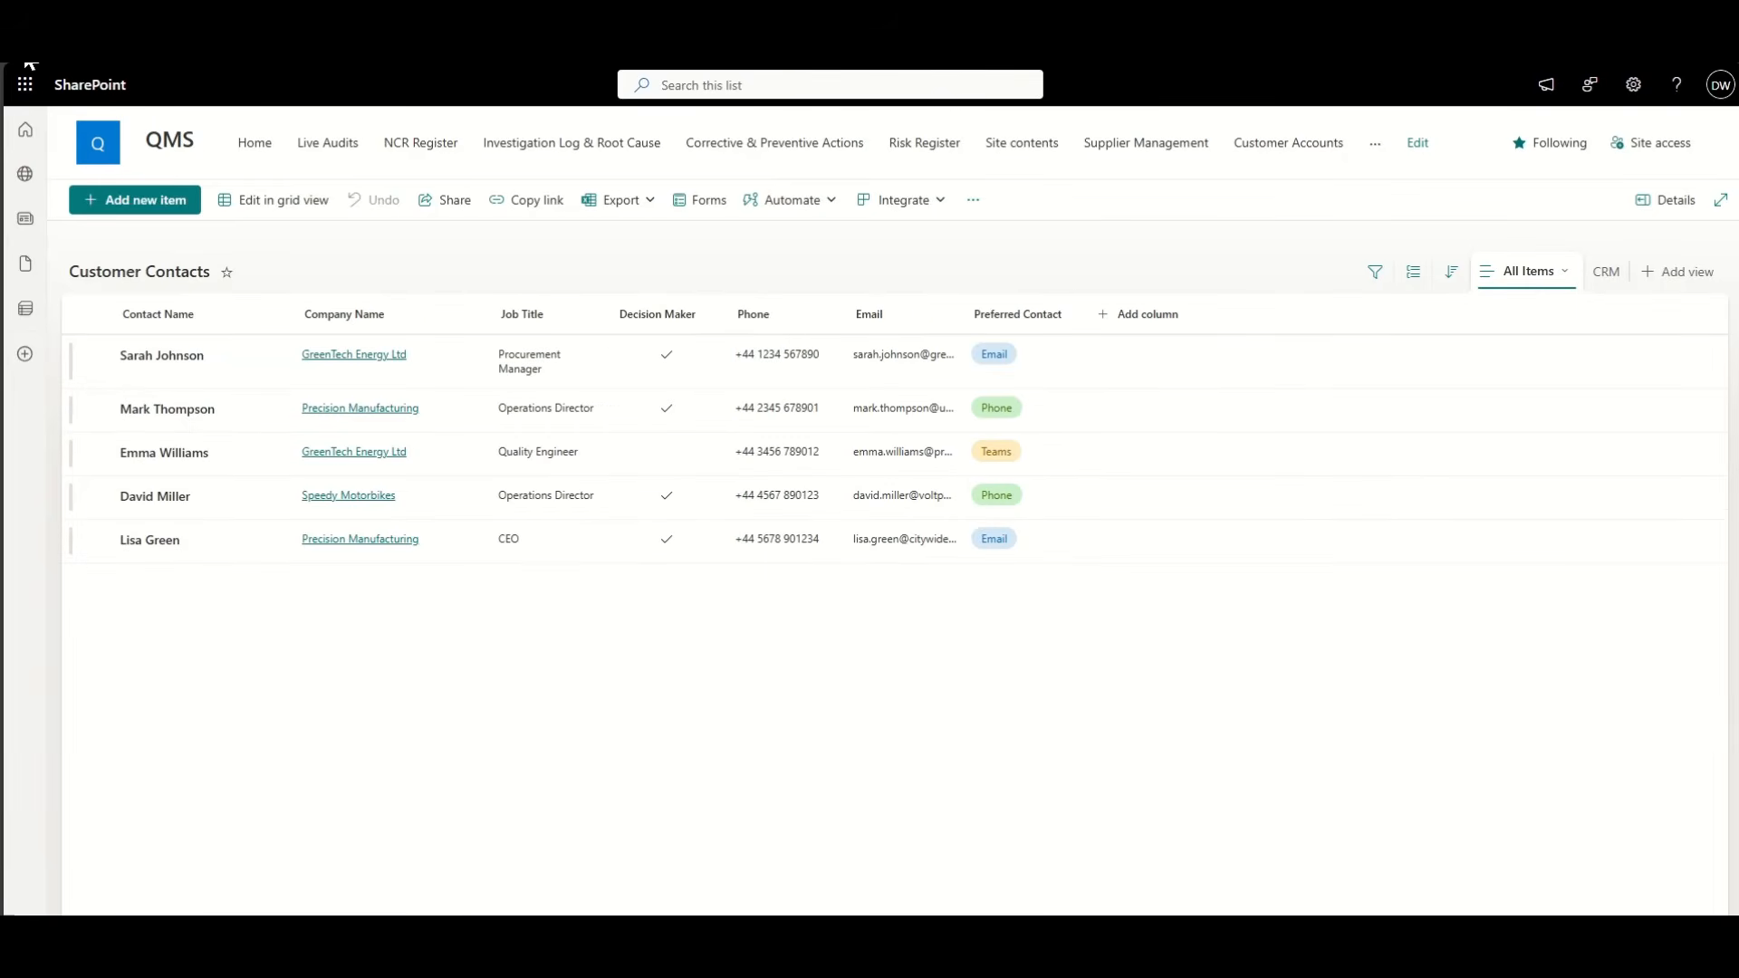
left_click(26, 56)
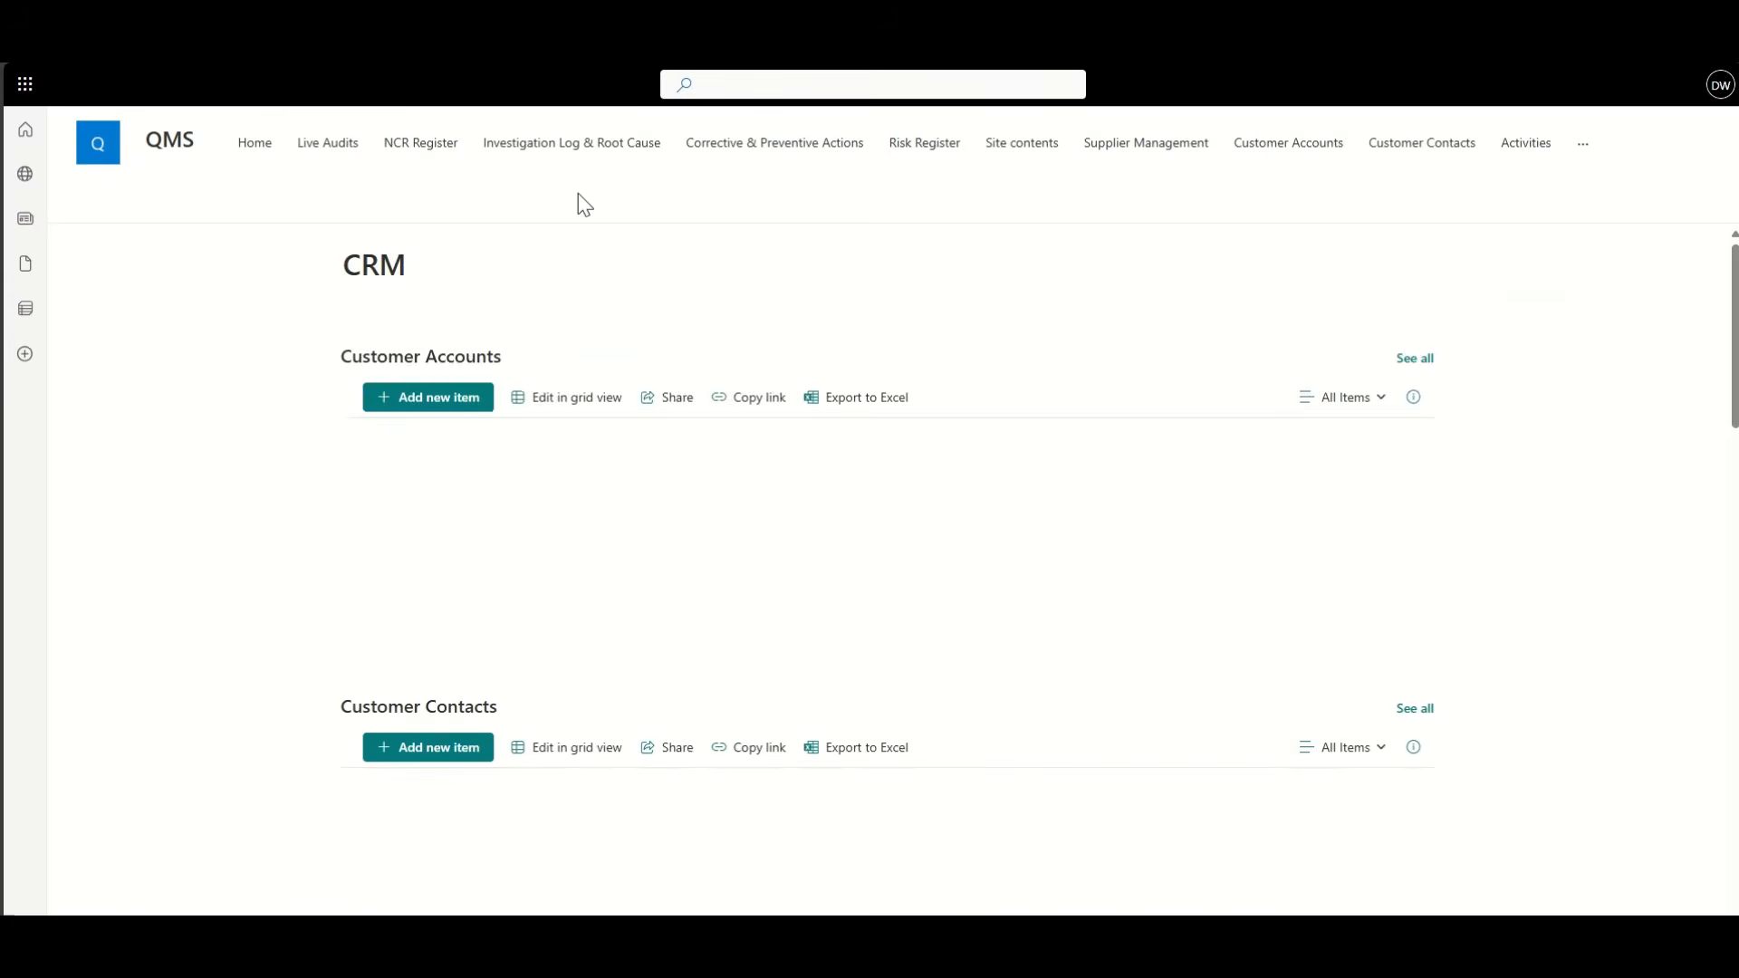
Step: Edit the CRM page and retitle it 'CRM Dashboard'
left_click(1658, 201)
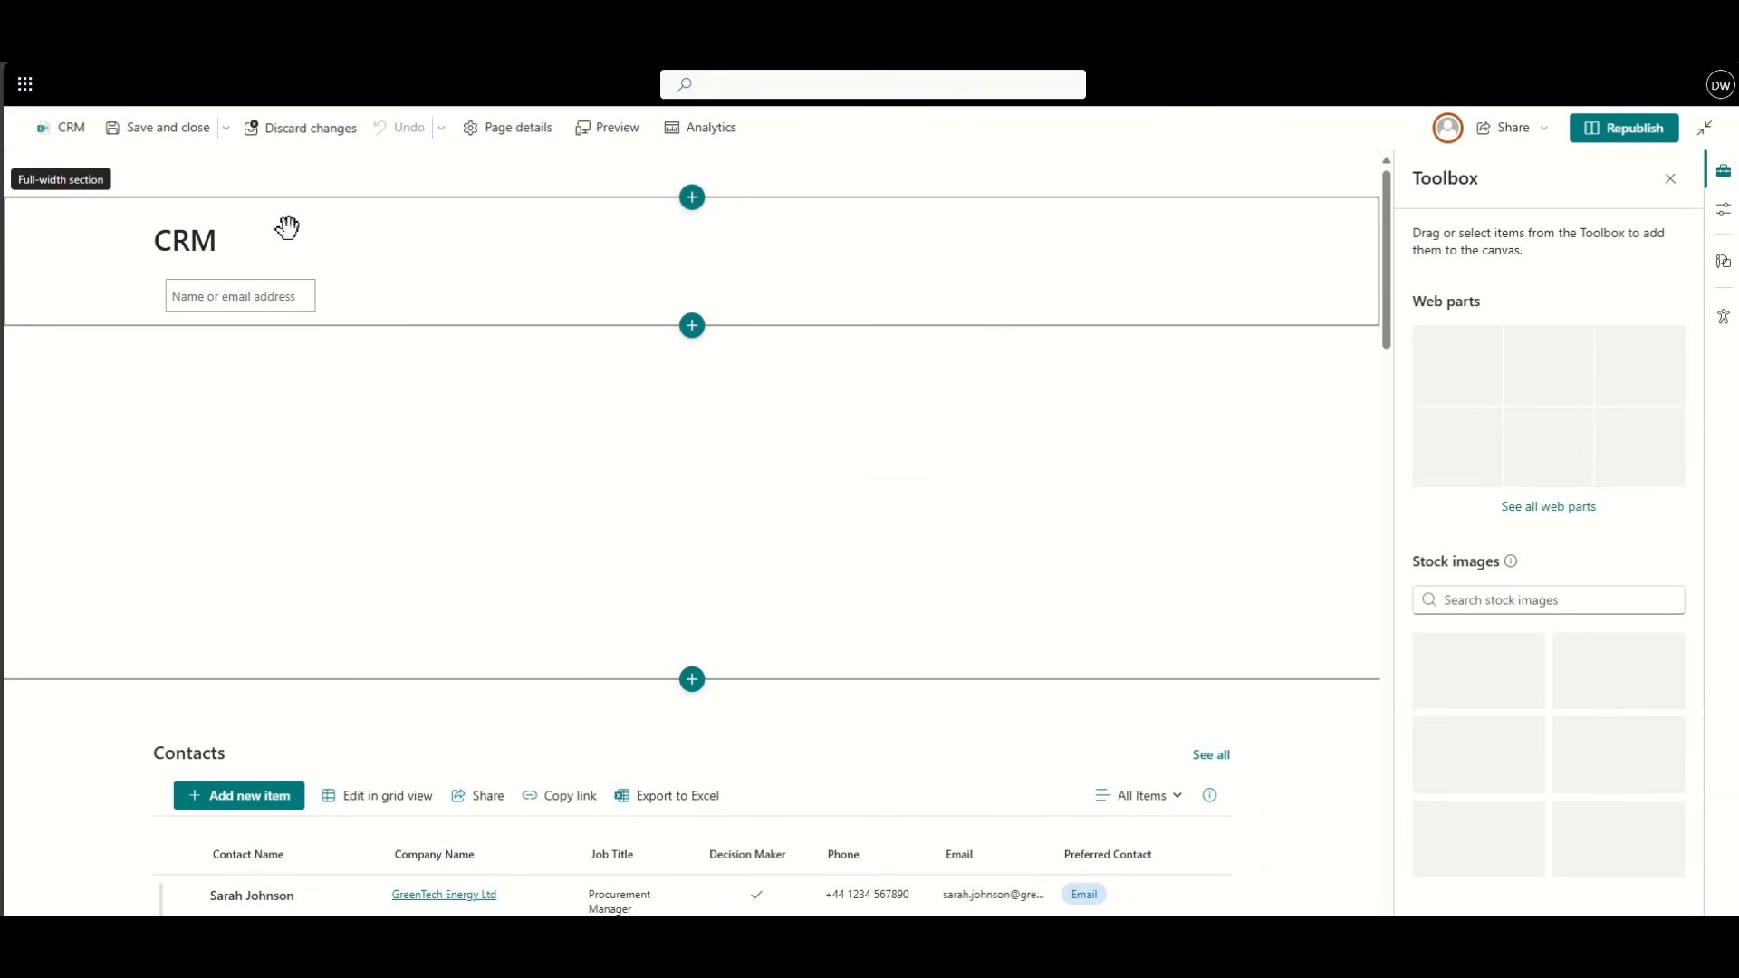
left_click(285, 240)
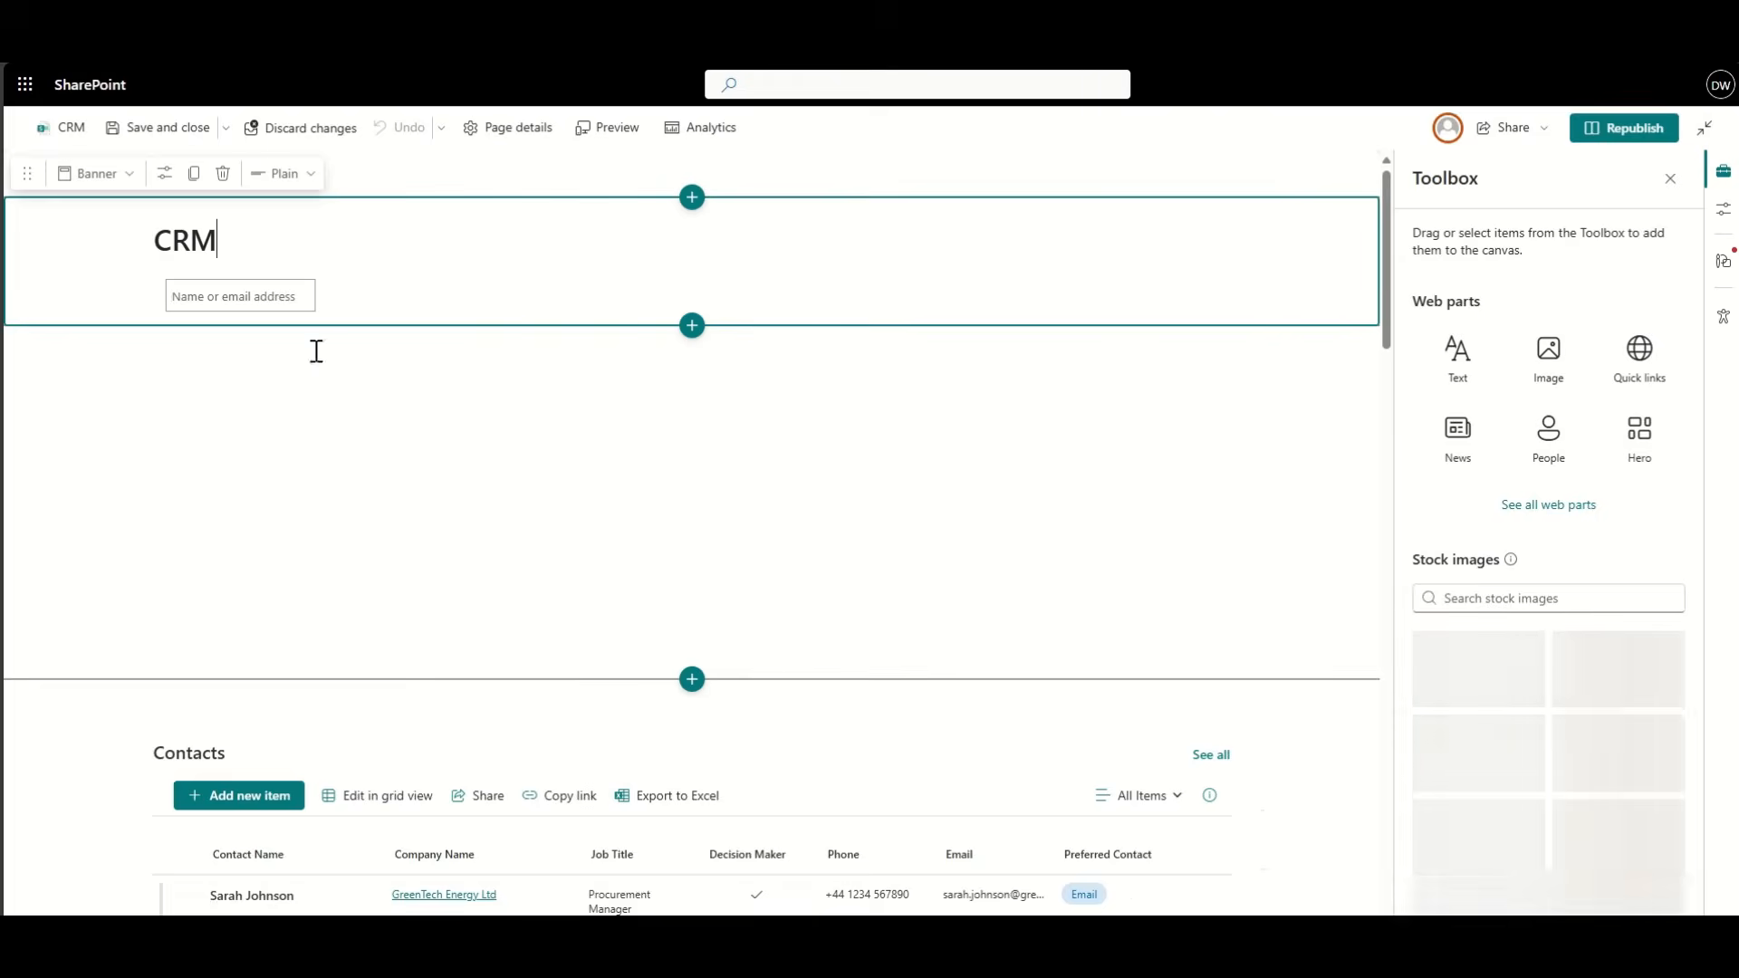
type("Dashboard")
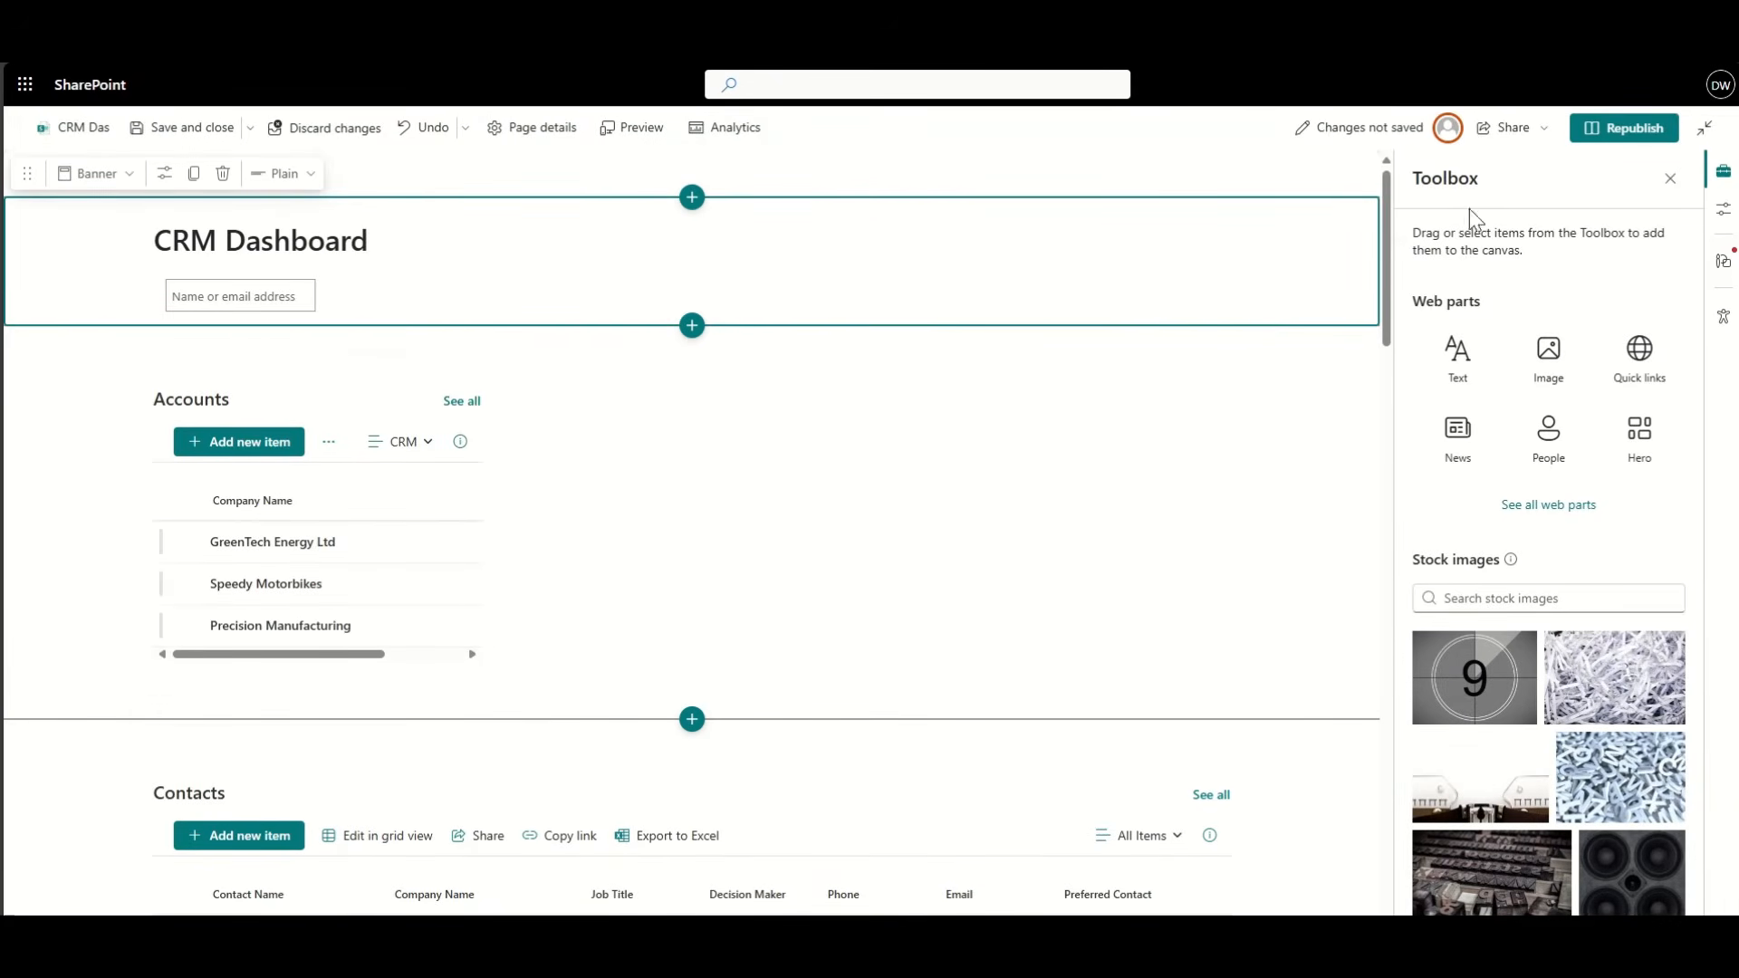
Step: Move Contacts beside Accounts and set the section layout to One-third left
scroll(242, 791, "down", 3)
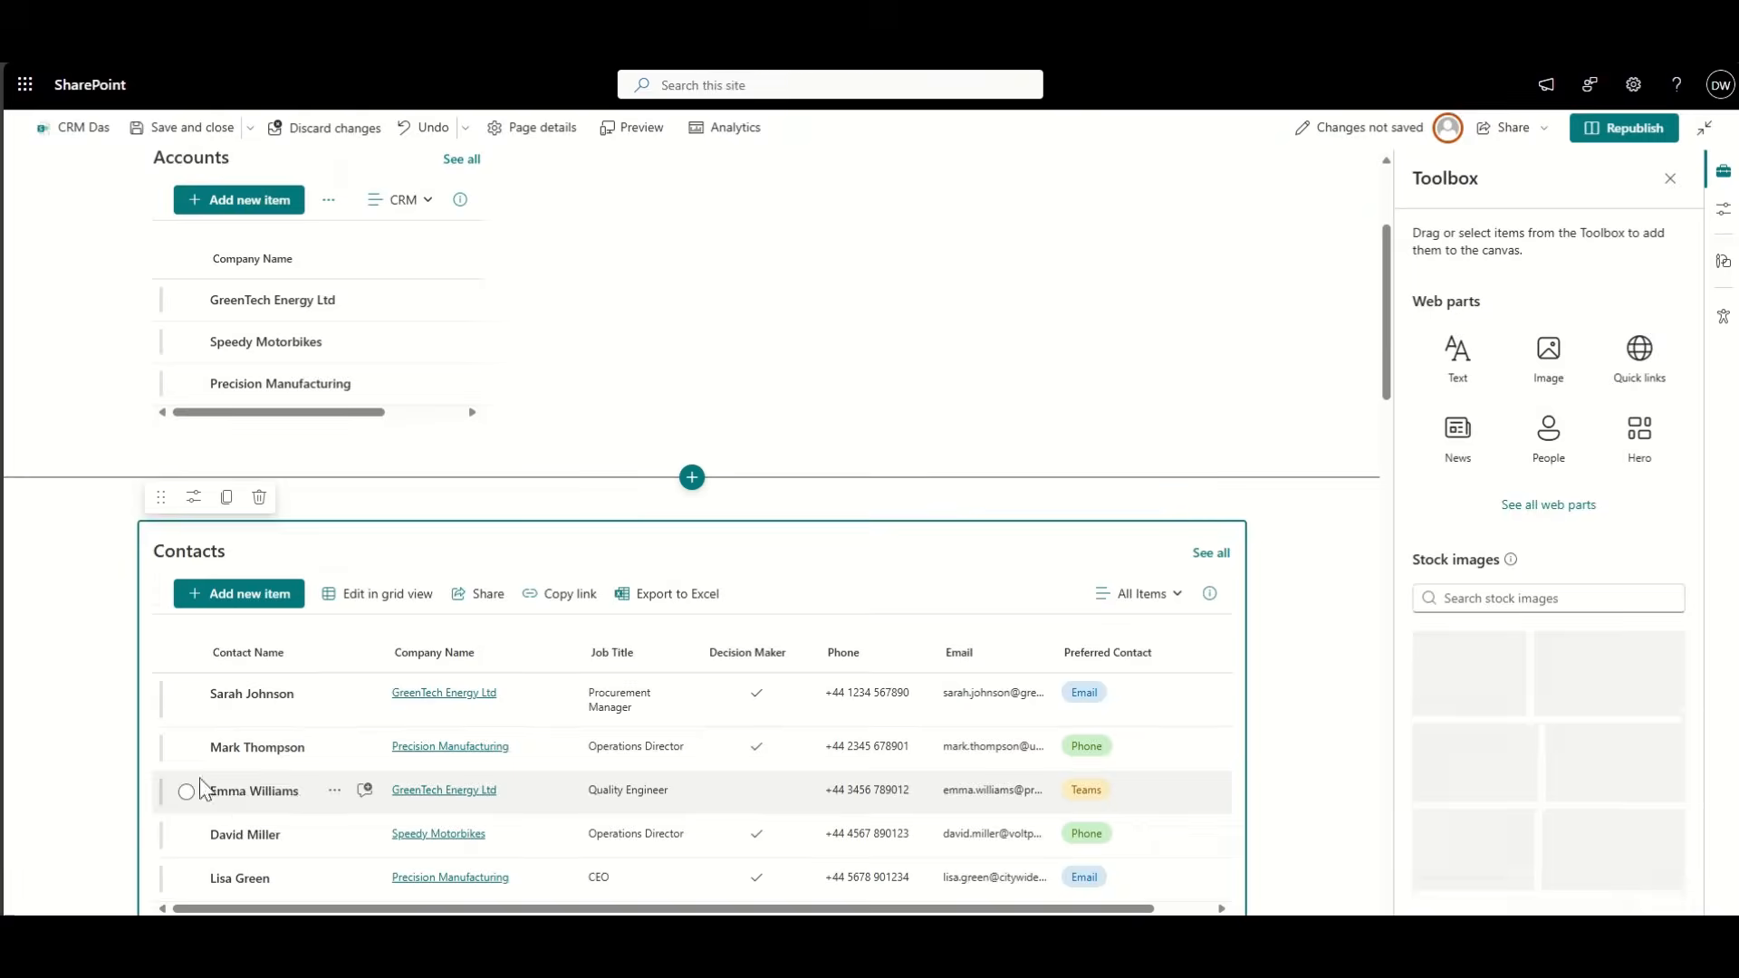
left_click_drag(159, 493, 652, 301)
scroll(738, 454, "up", 2)
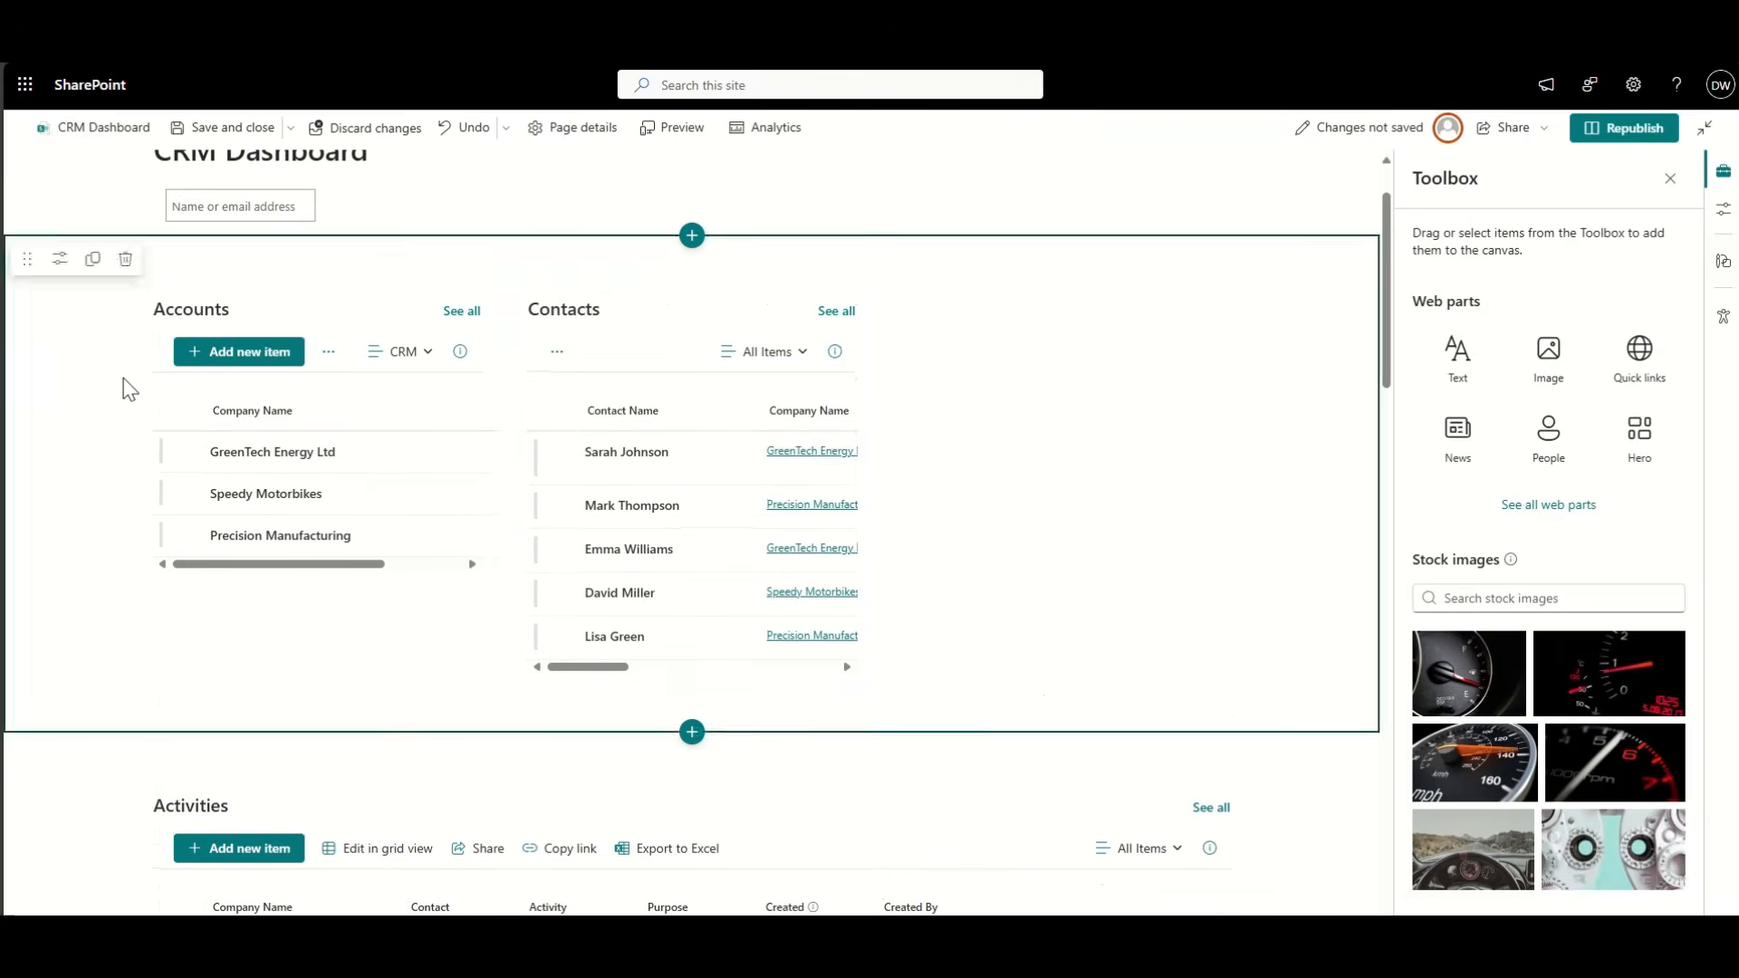
left_click(60, 259)
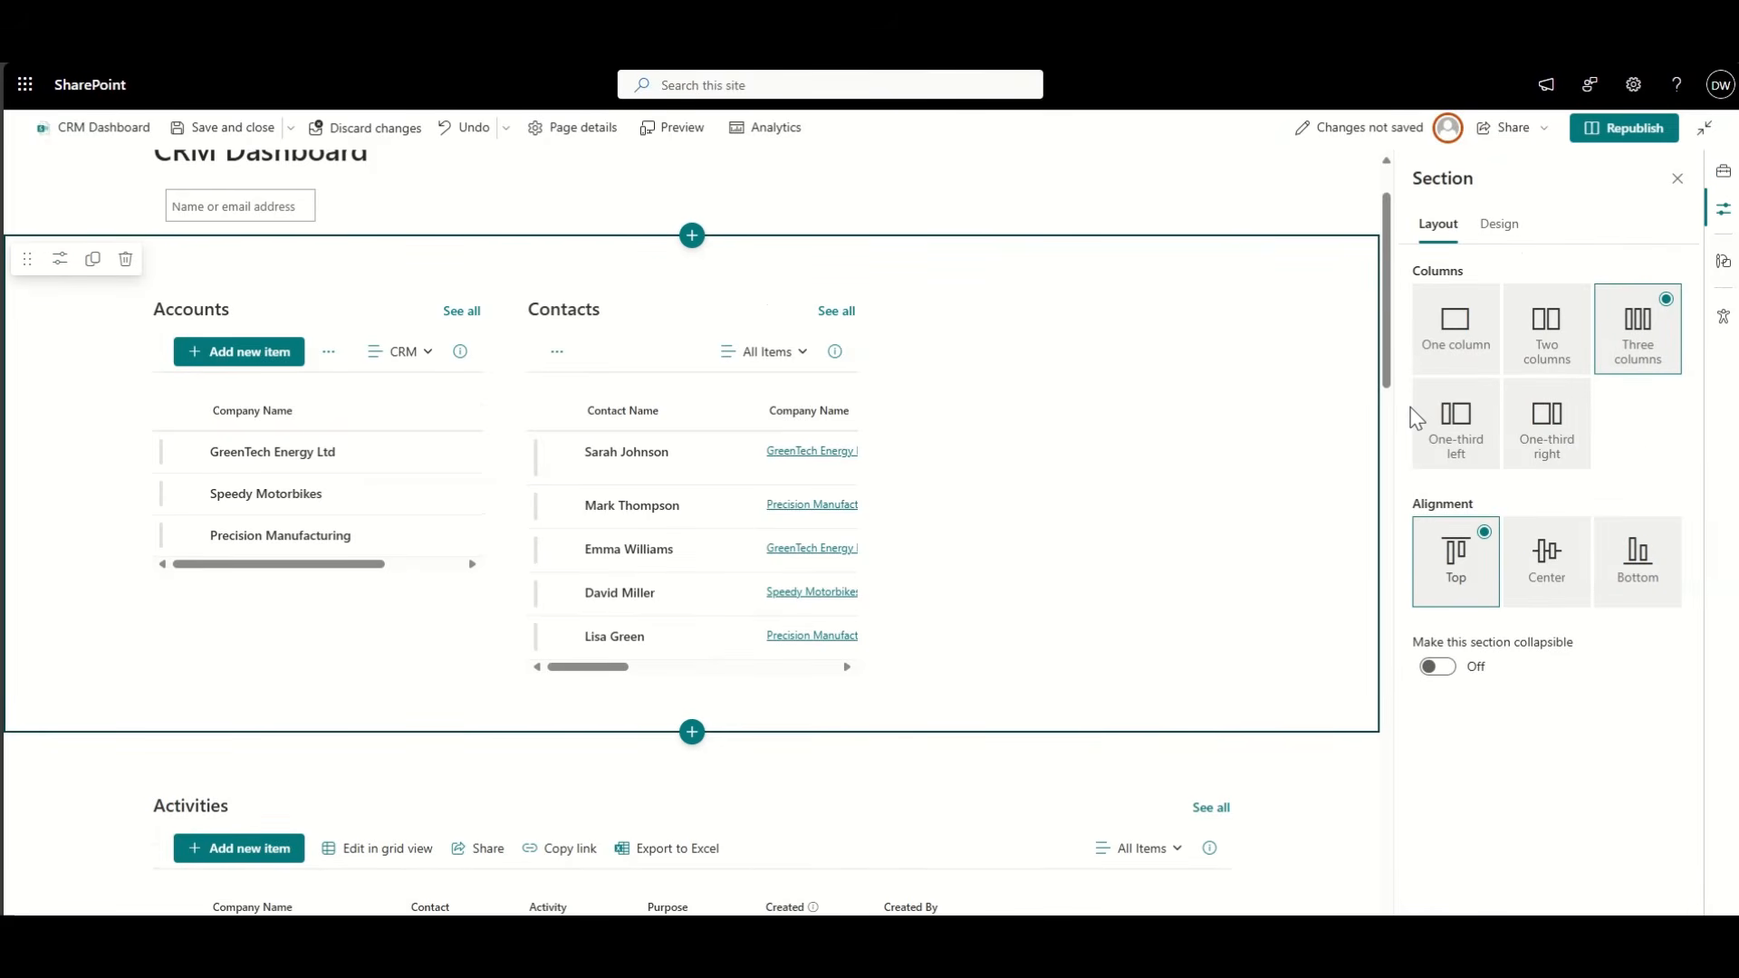
left_click(1456, 419)
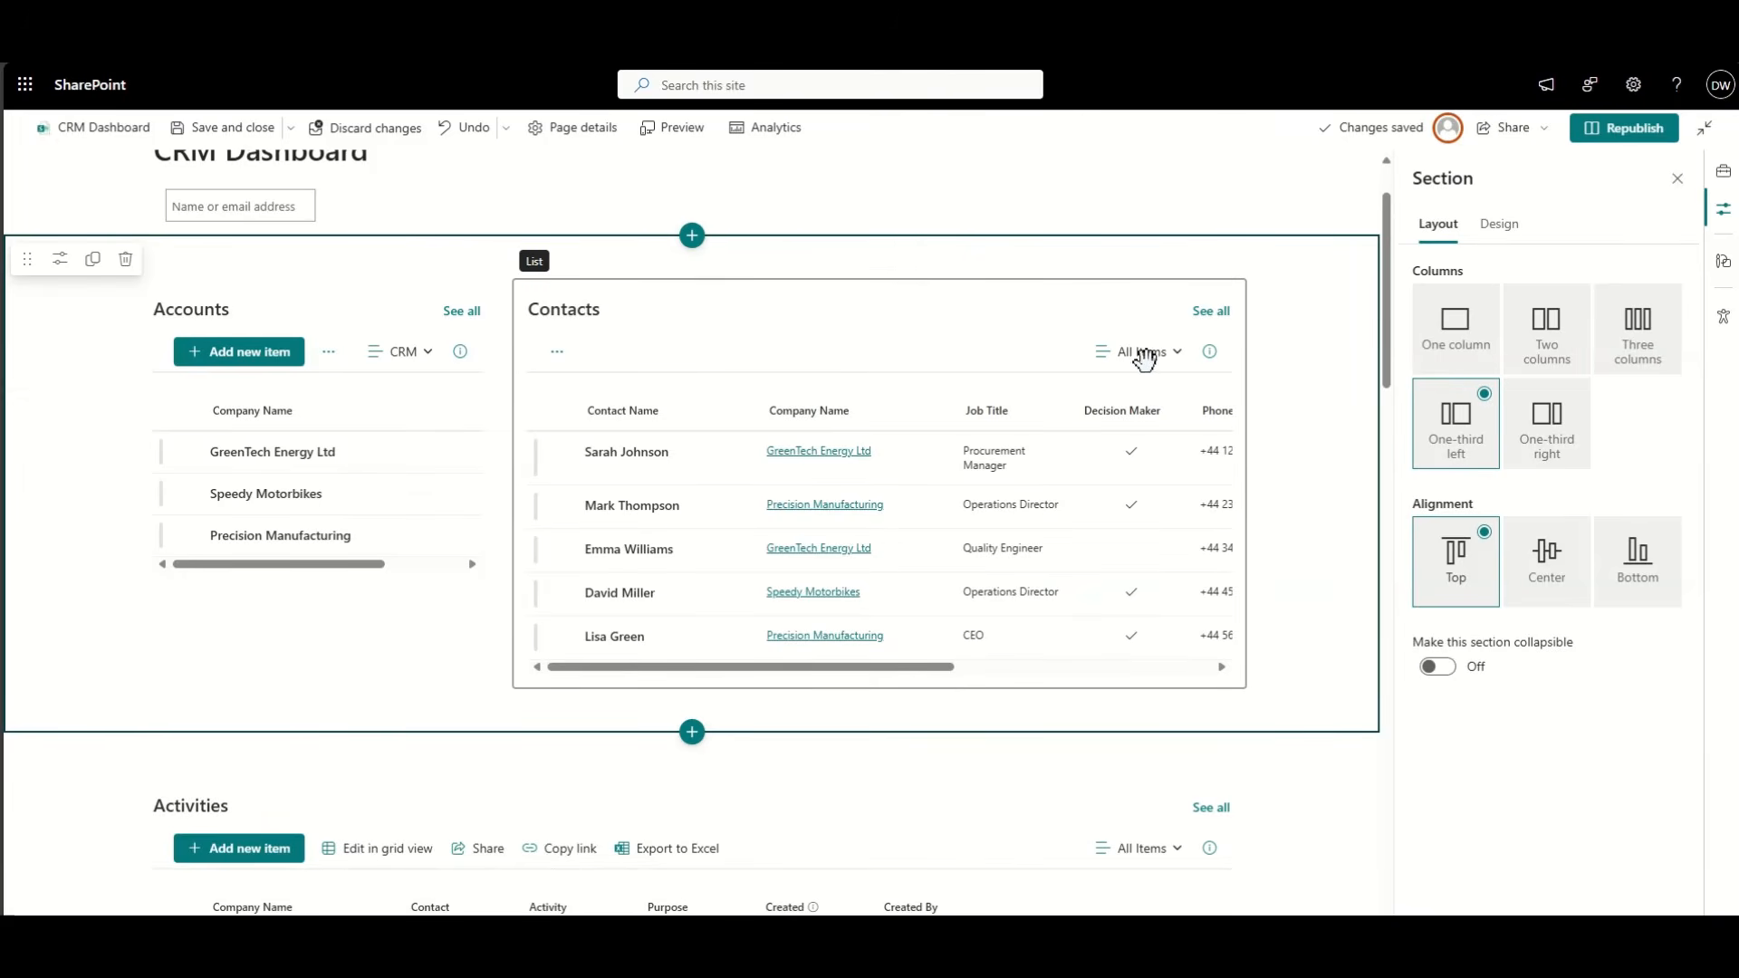
Step: Switch the Contacts web part to the CRM view, apply, and republish the page
left_click(991, 380)
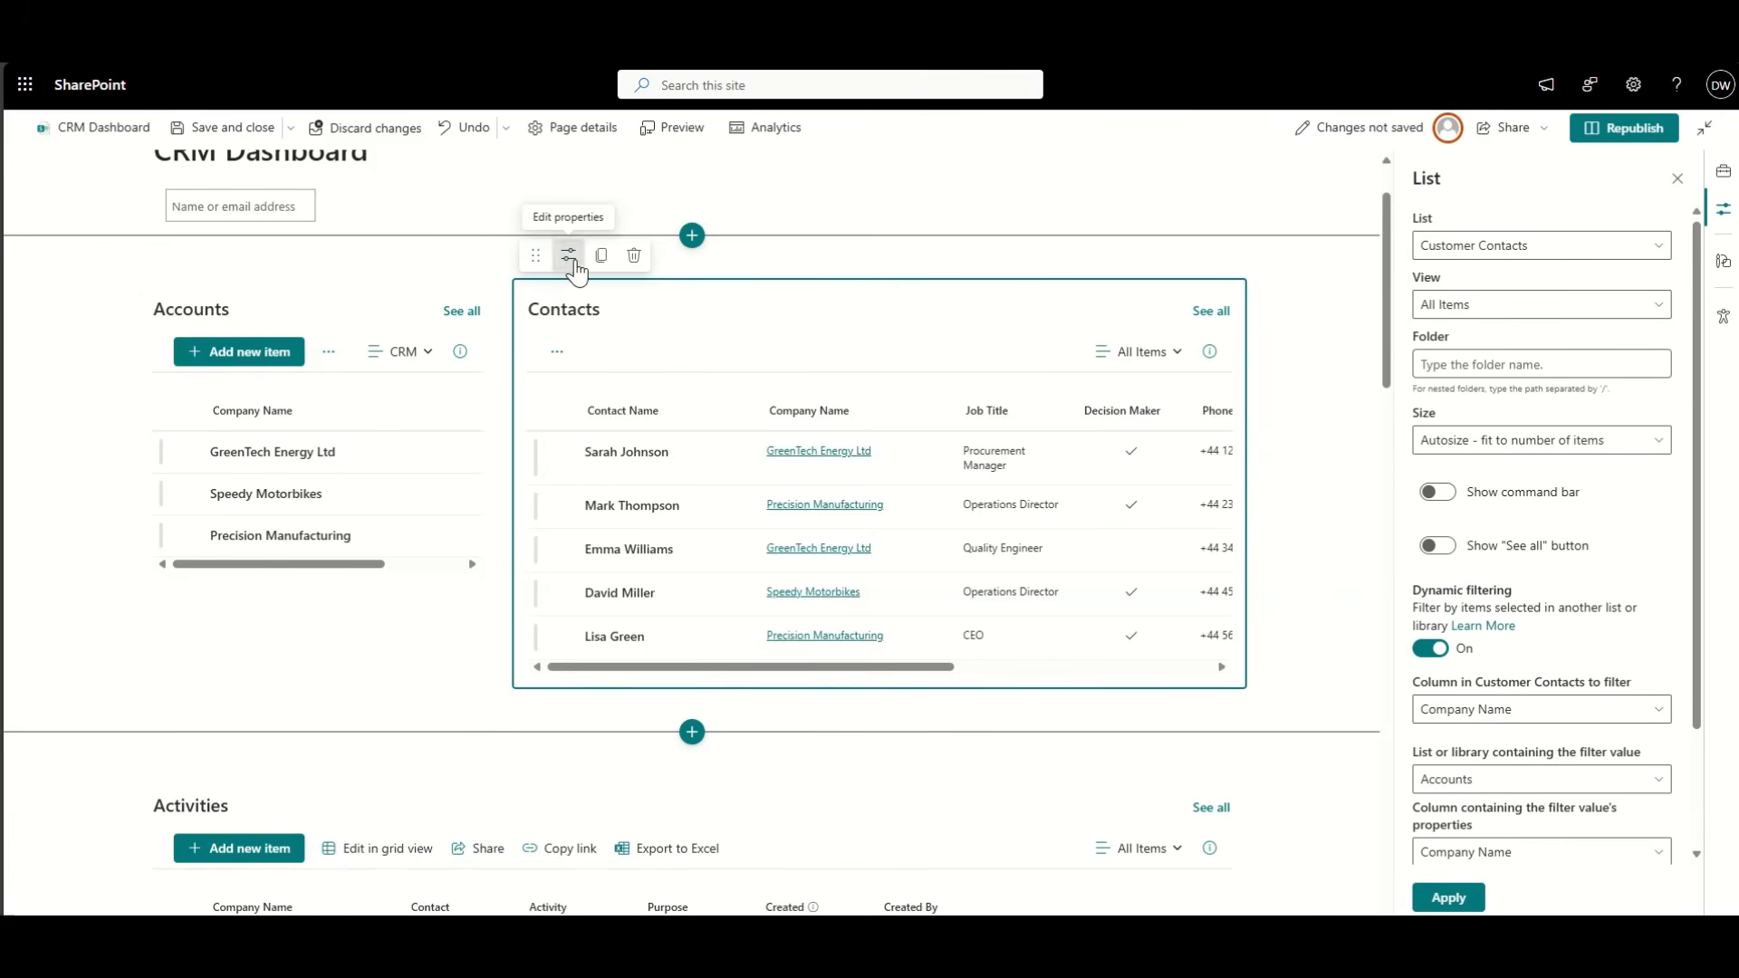
left_click(1486, 306)
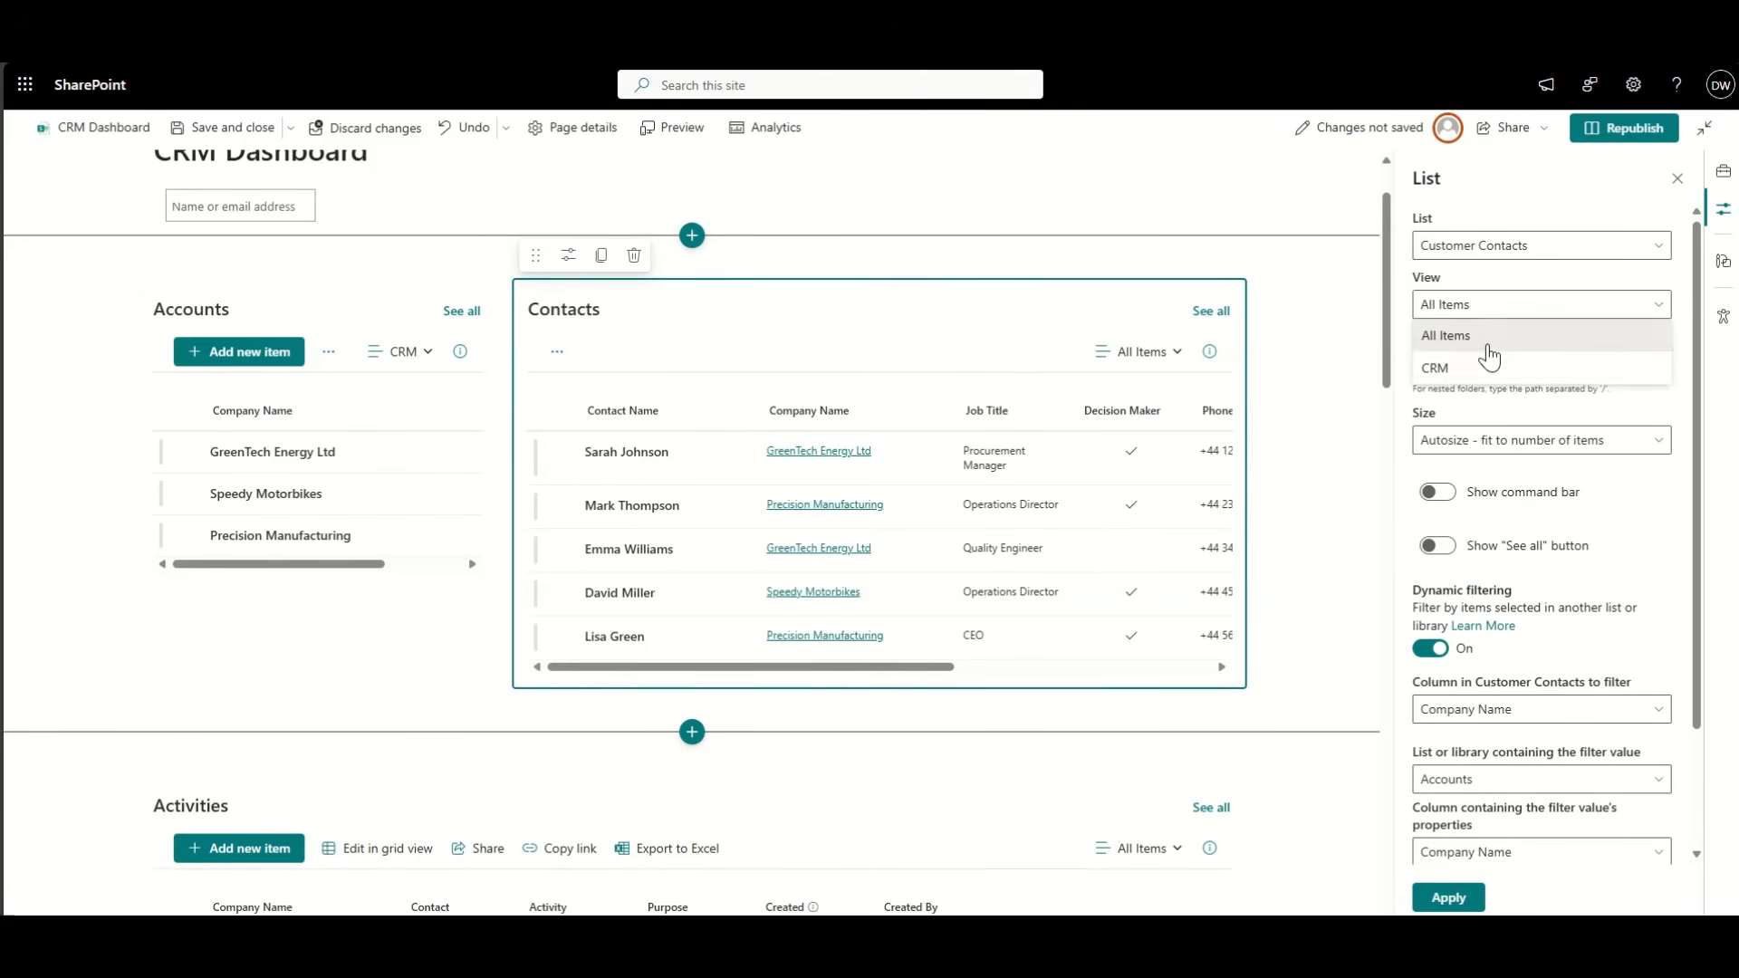
left_click(1477, 366)
left_click(1475, 900)
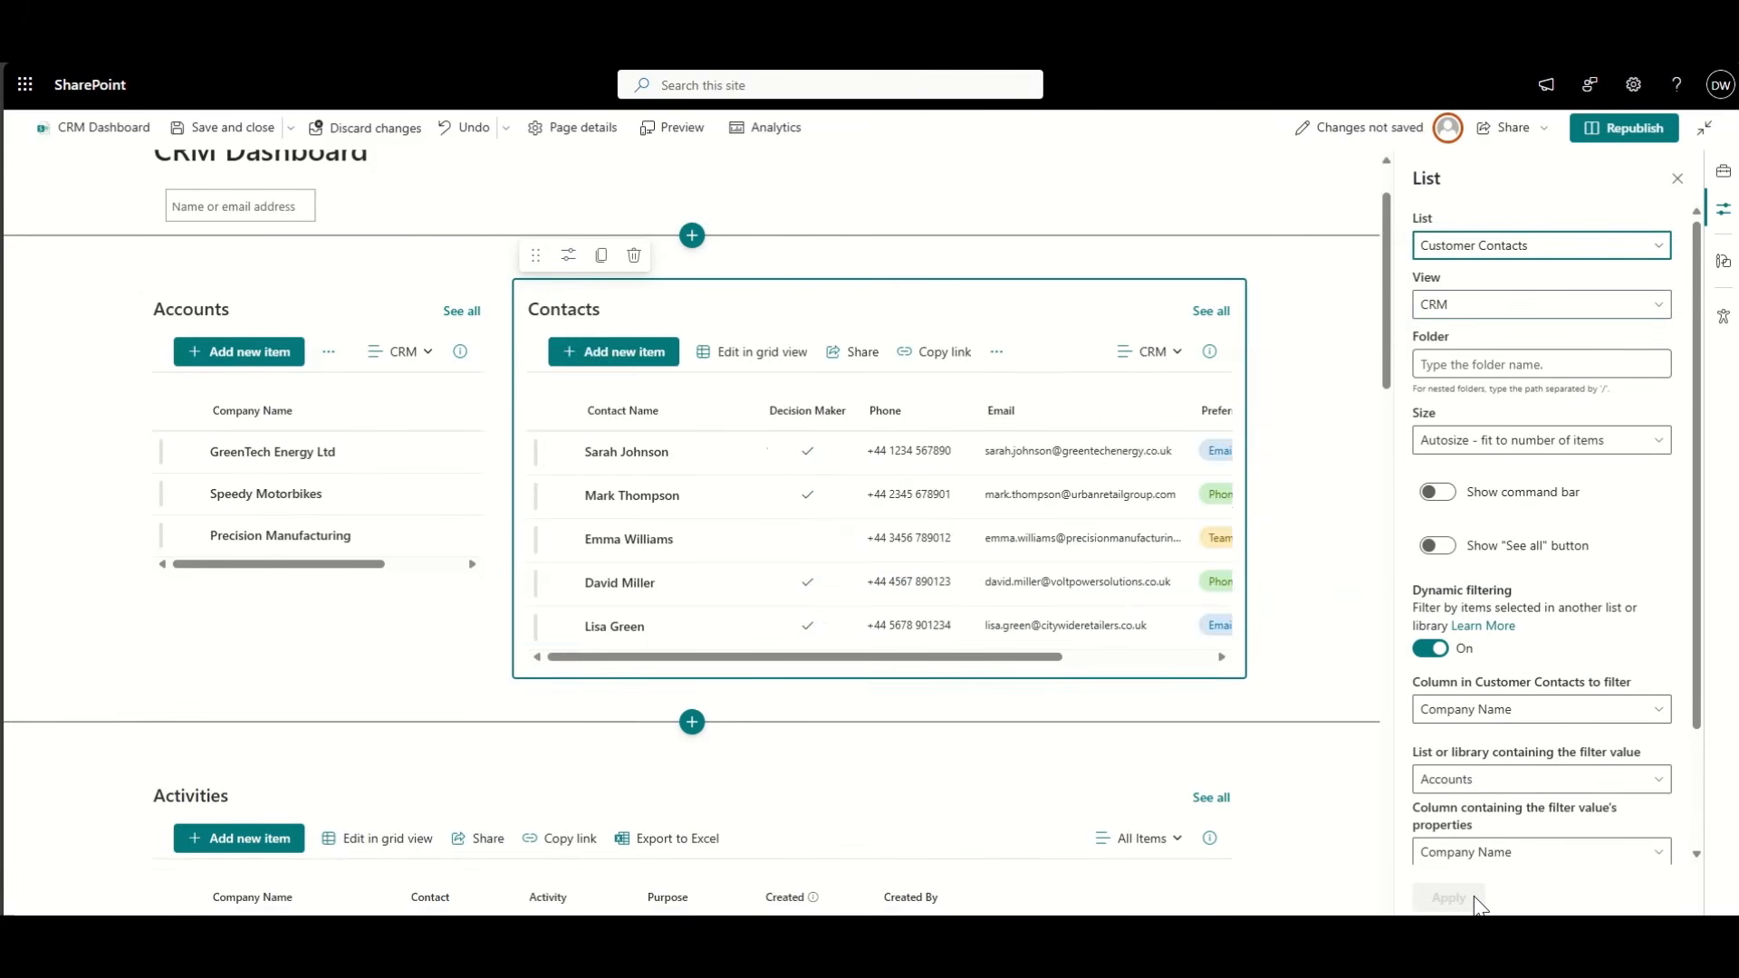
left_click(1630, 128)
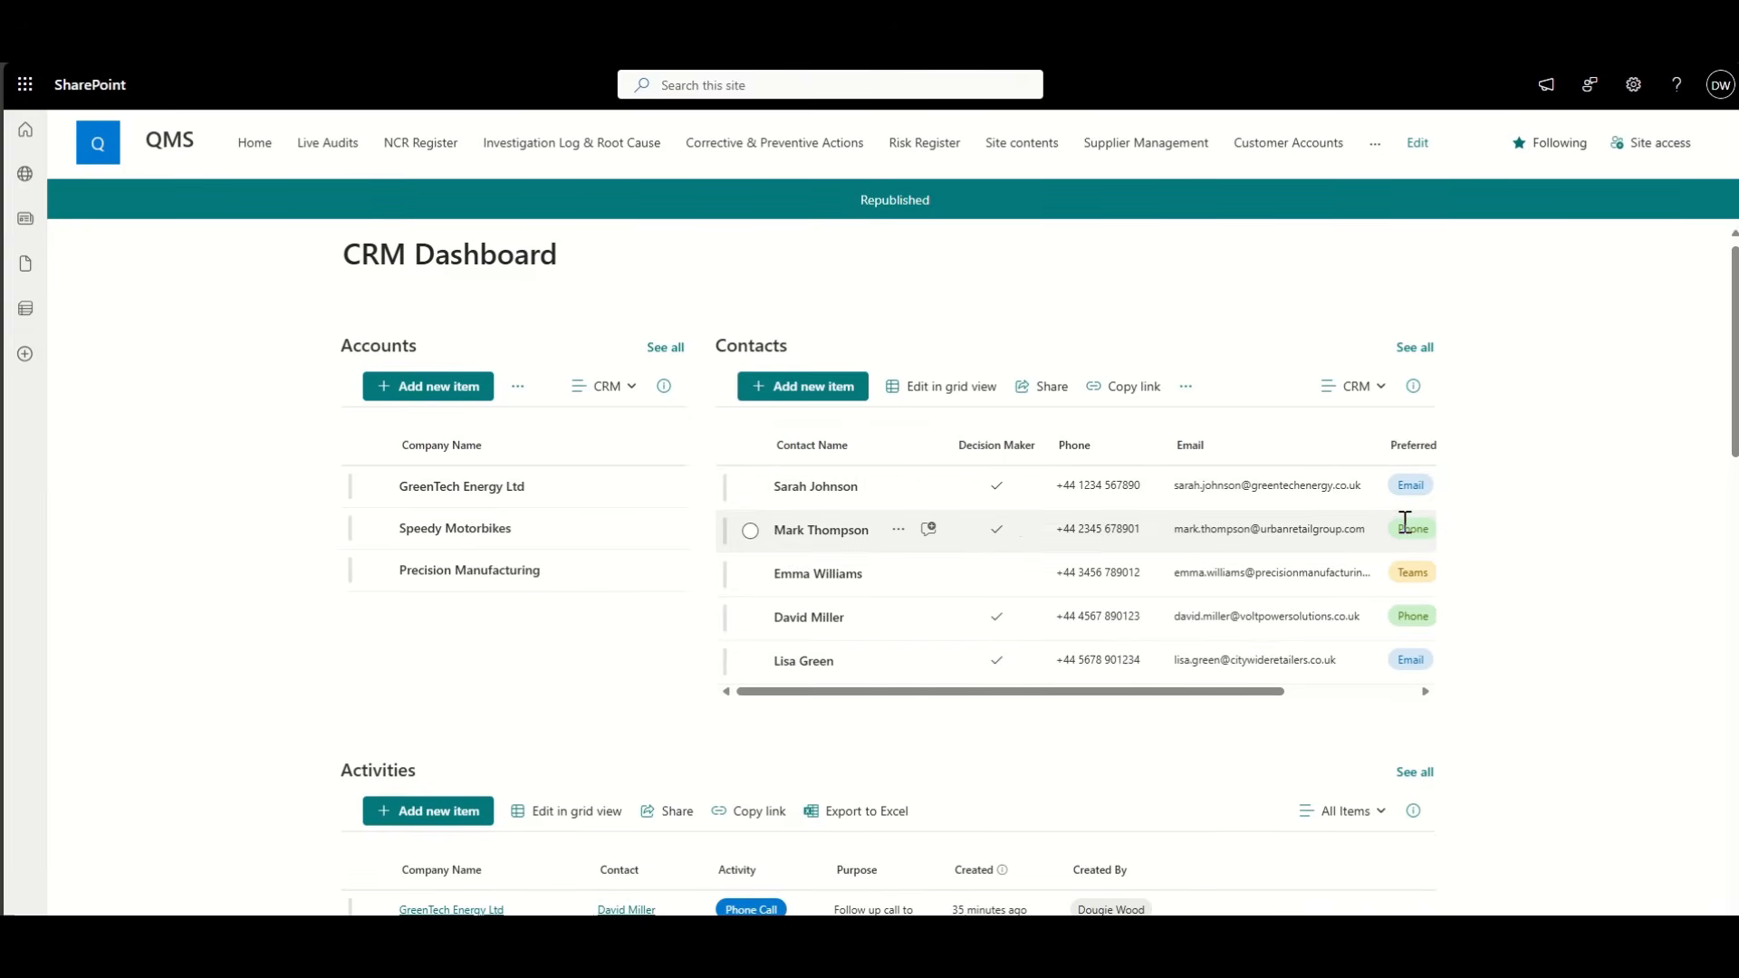
Step: Select GreenTech Energy Ltd in Accounts to filter the related lists
scroll(1405, 522, "right", 1)
scroll(1405, 523, "left", 1)
scroll(1405, 522, "right", 1)
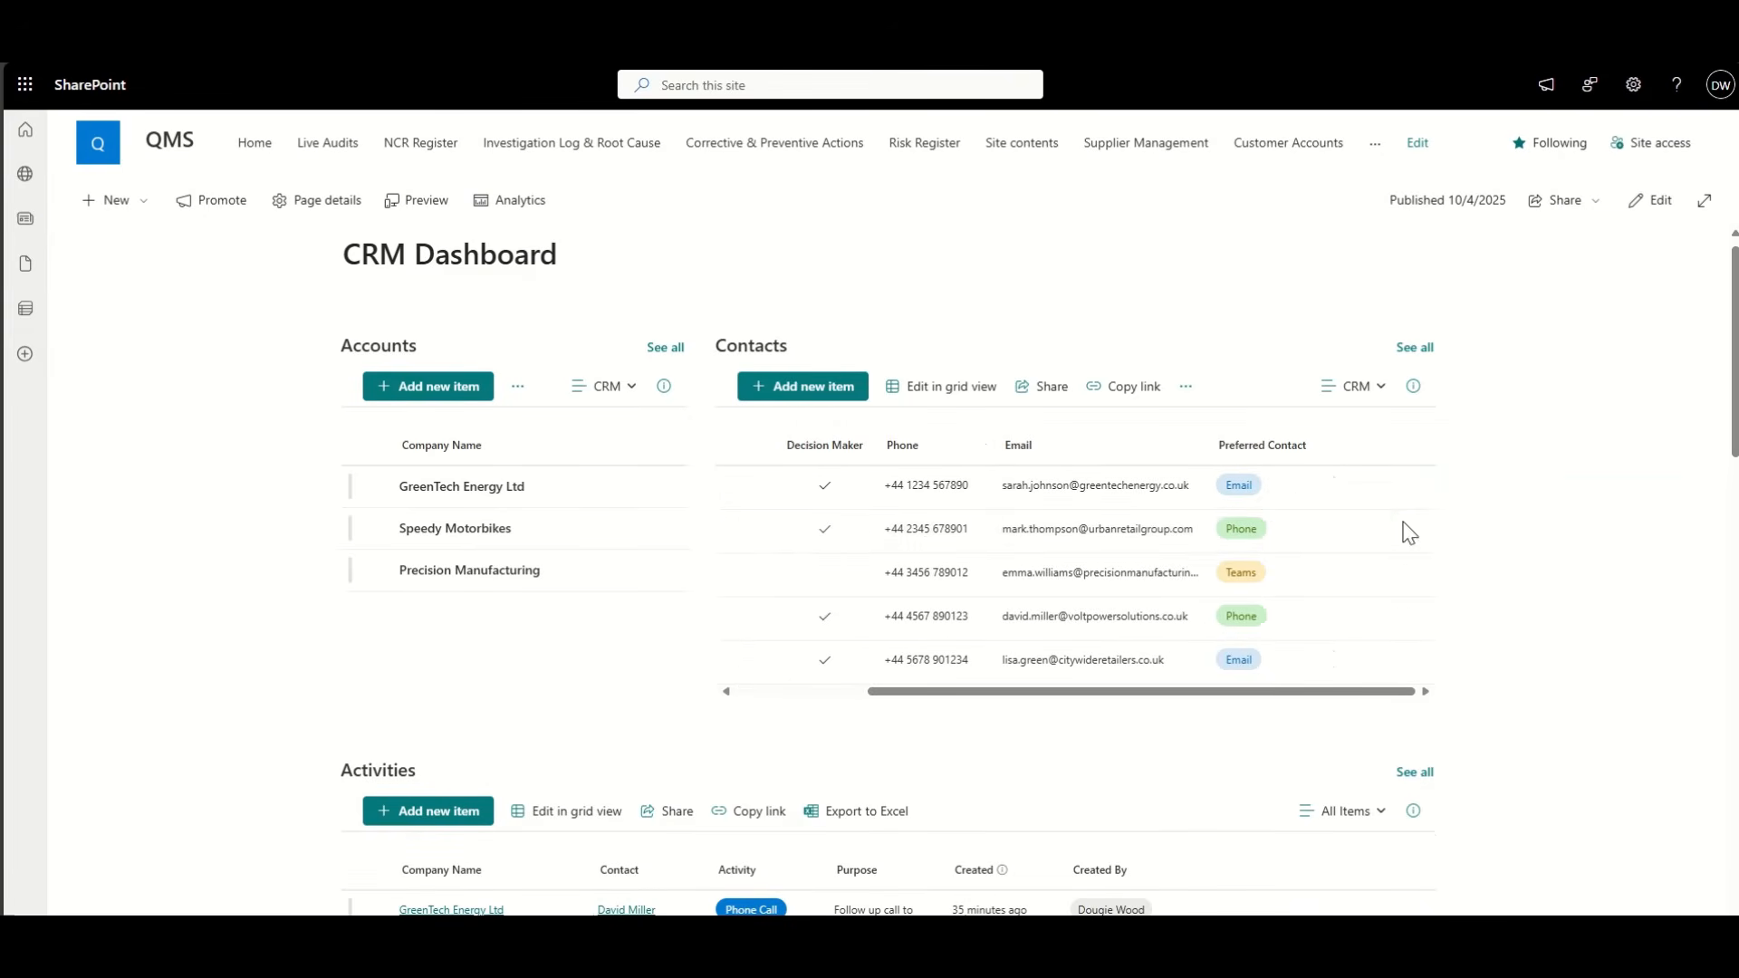
scroll(1408, 521, "left", 1)
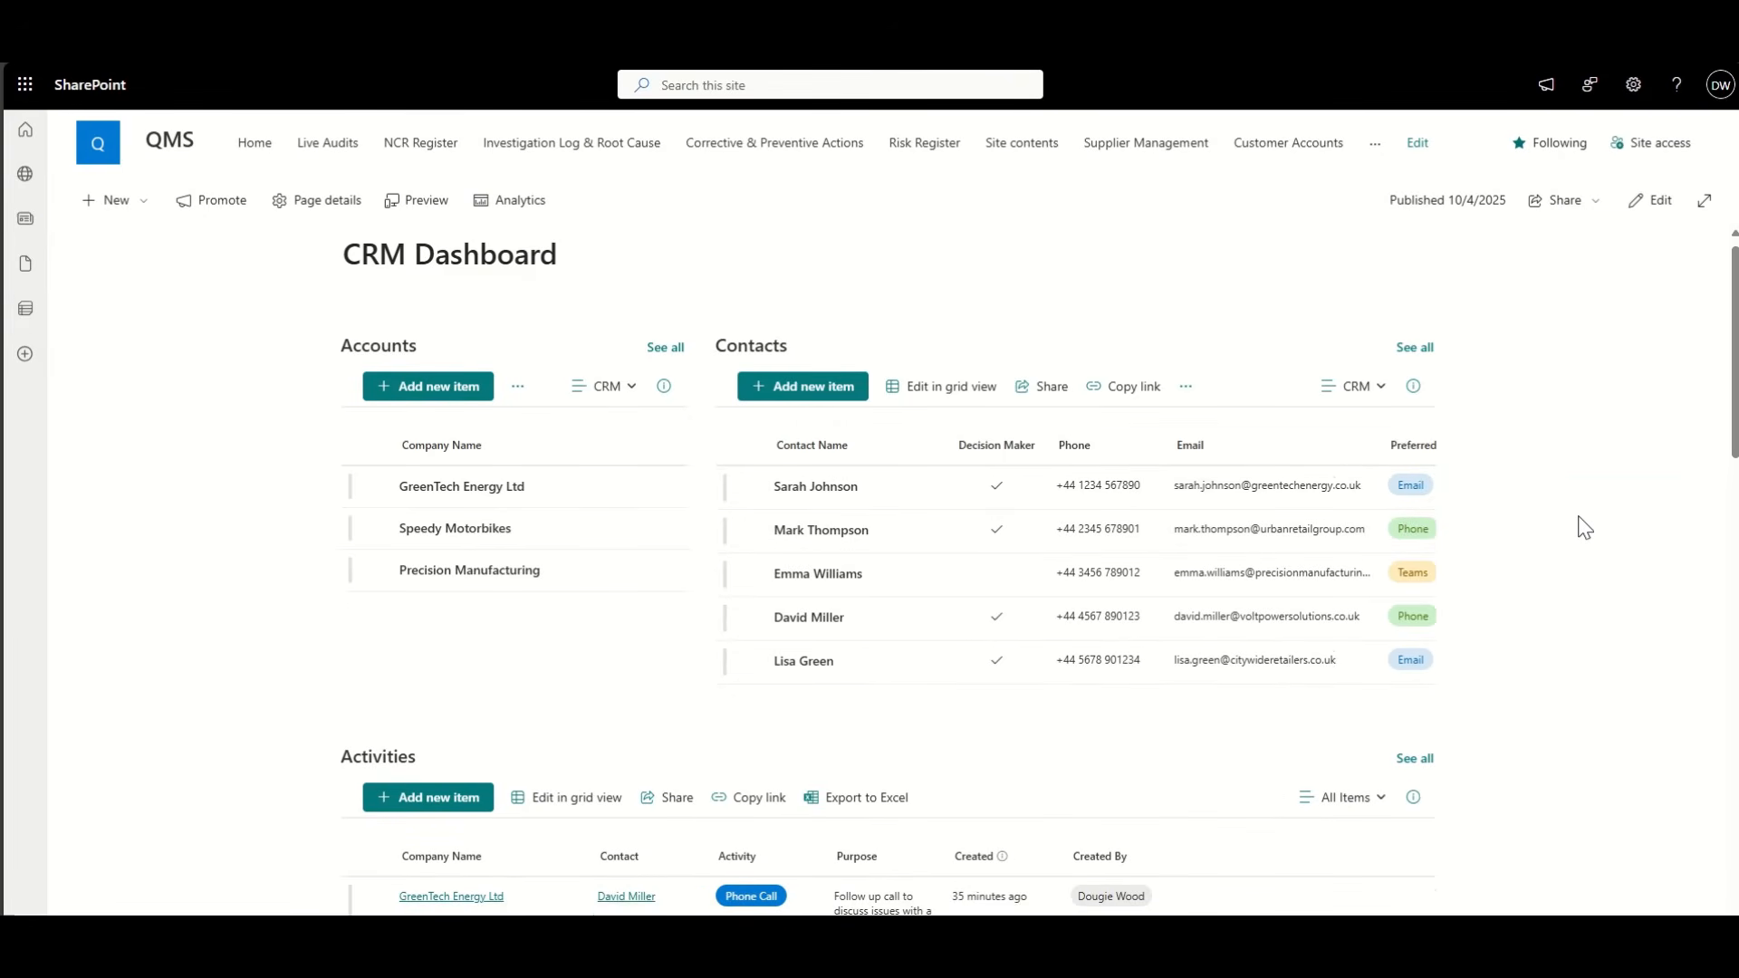
left_click(373, 491)
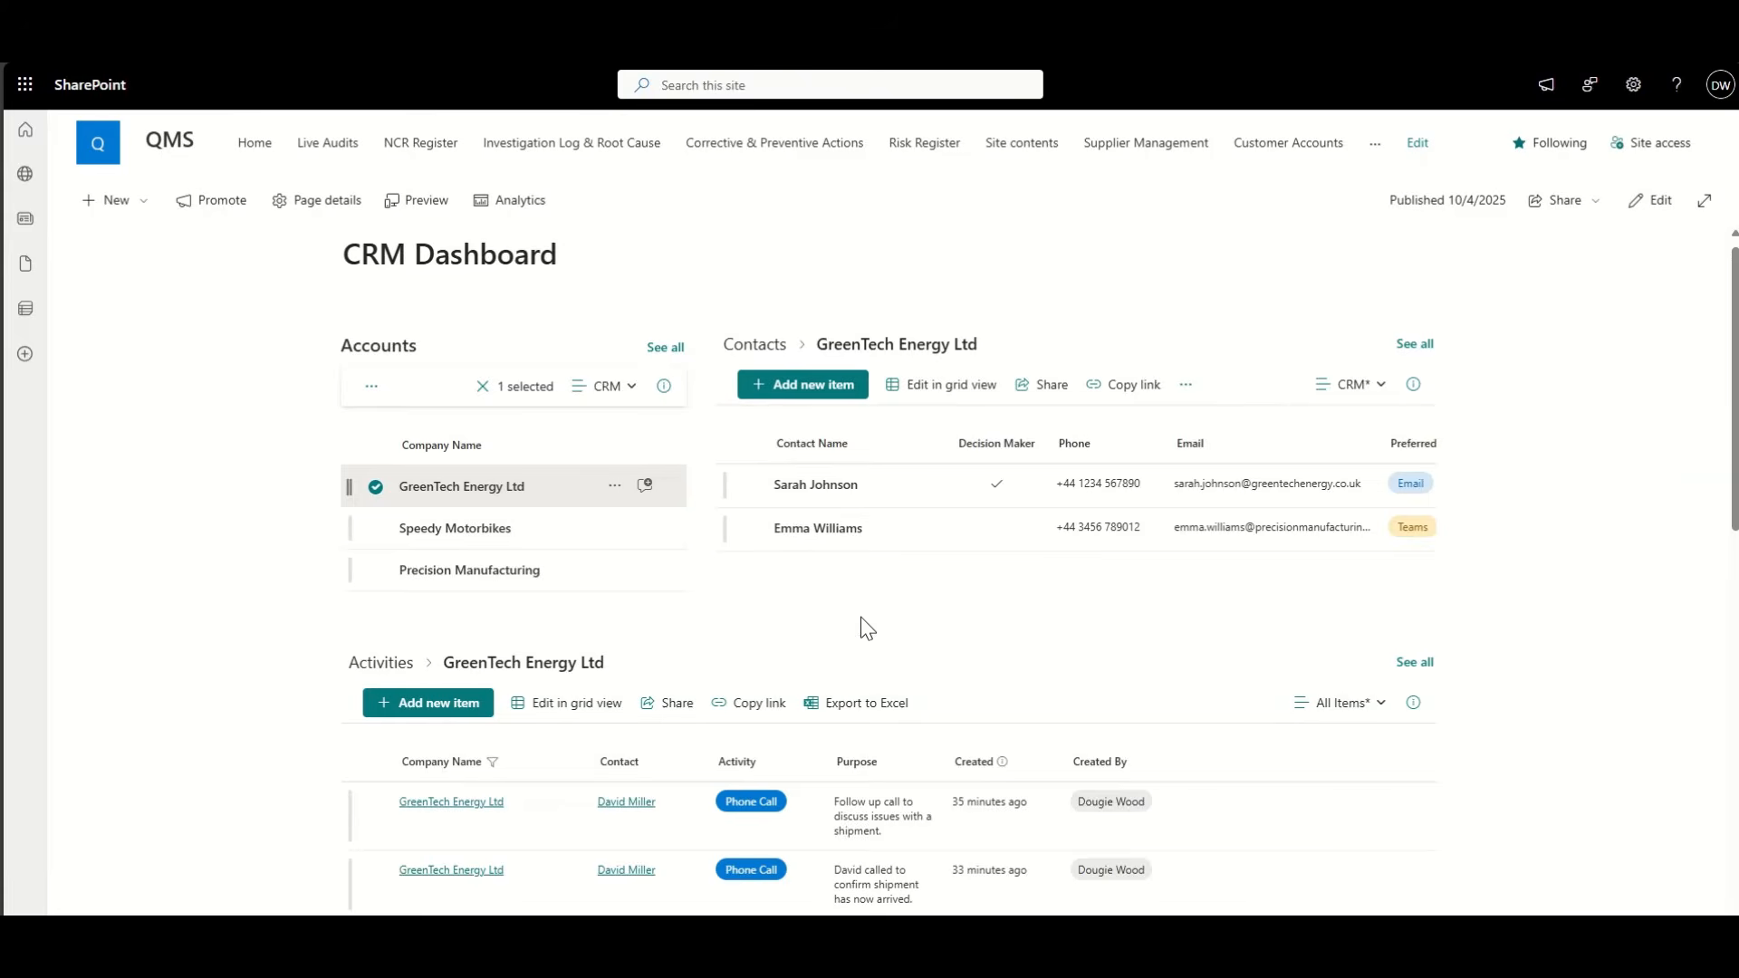
Step: Check the filtered Activities and Customer Tasks lists, then open See all for Activities
scroll(861, 617, "down", 2)
scroll(460, 566, "down", 2)
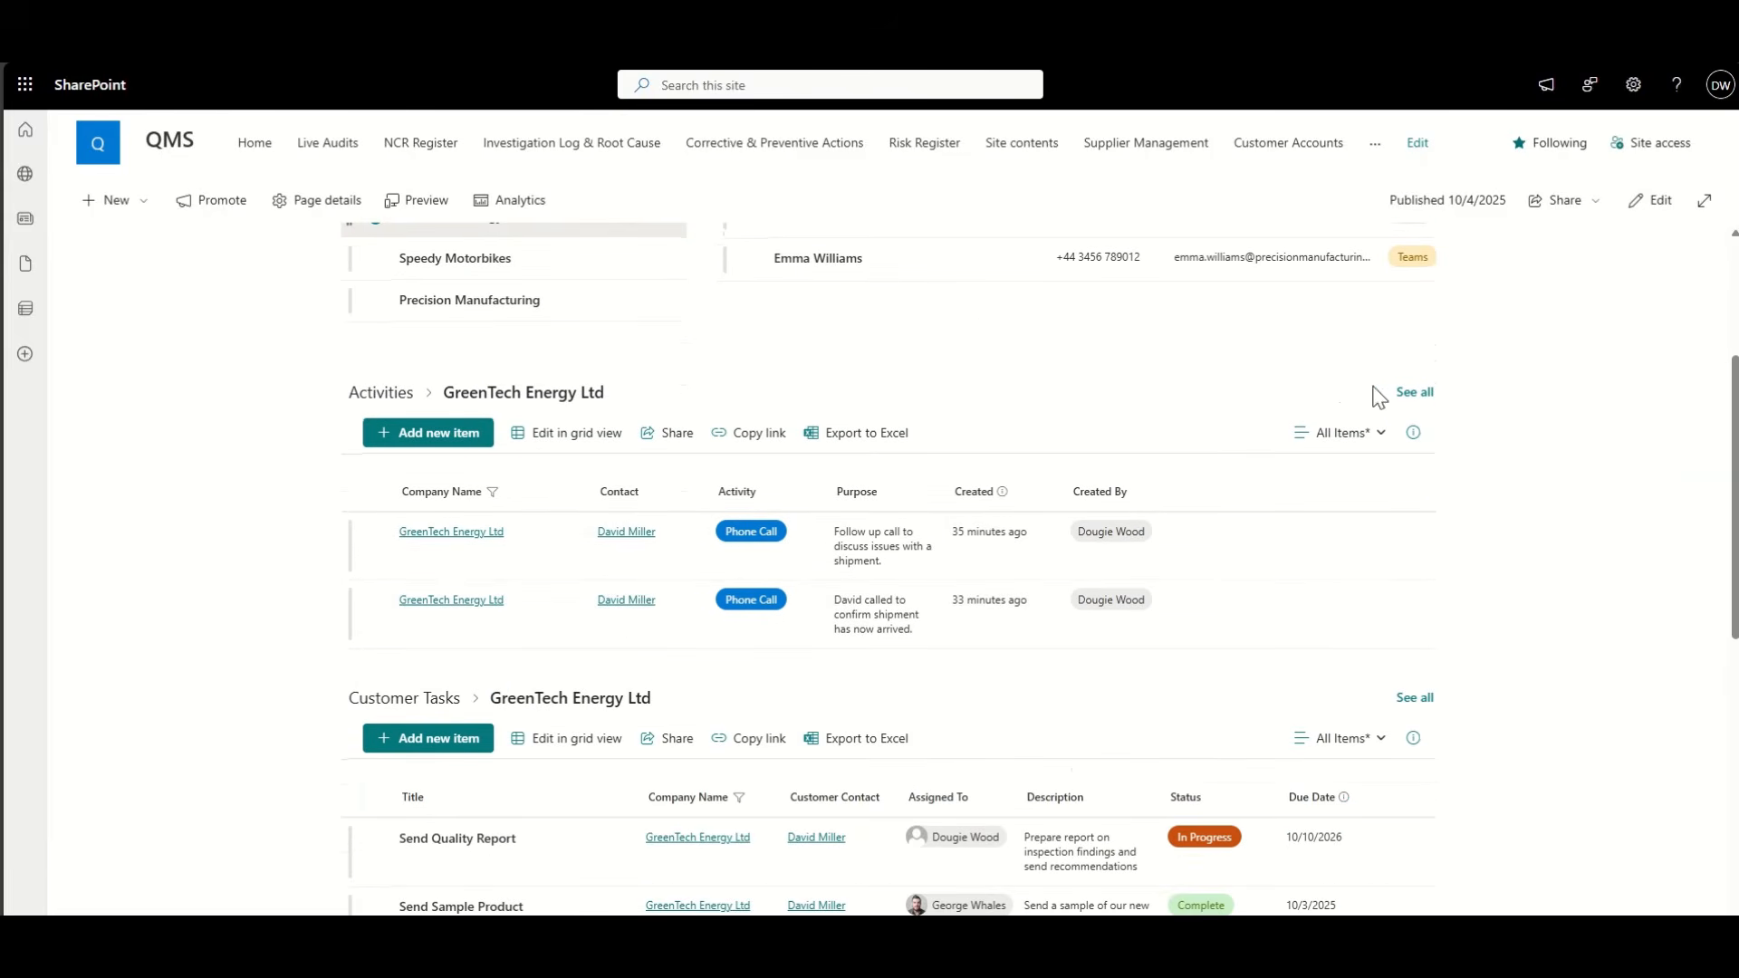
left_click(1407, 400)
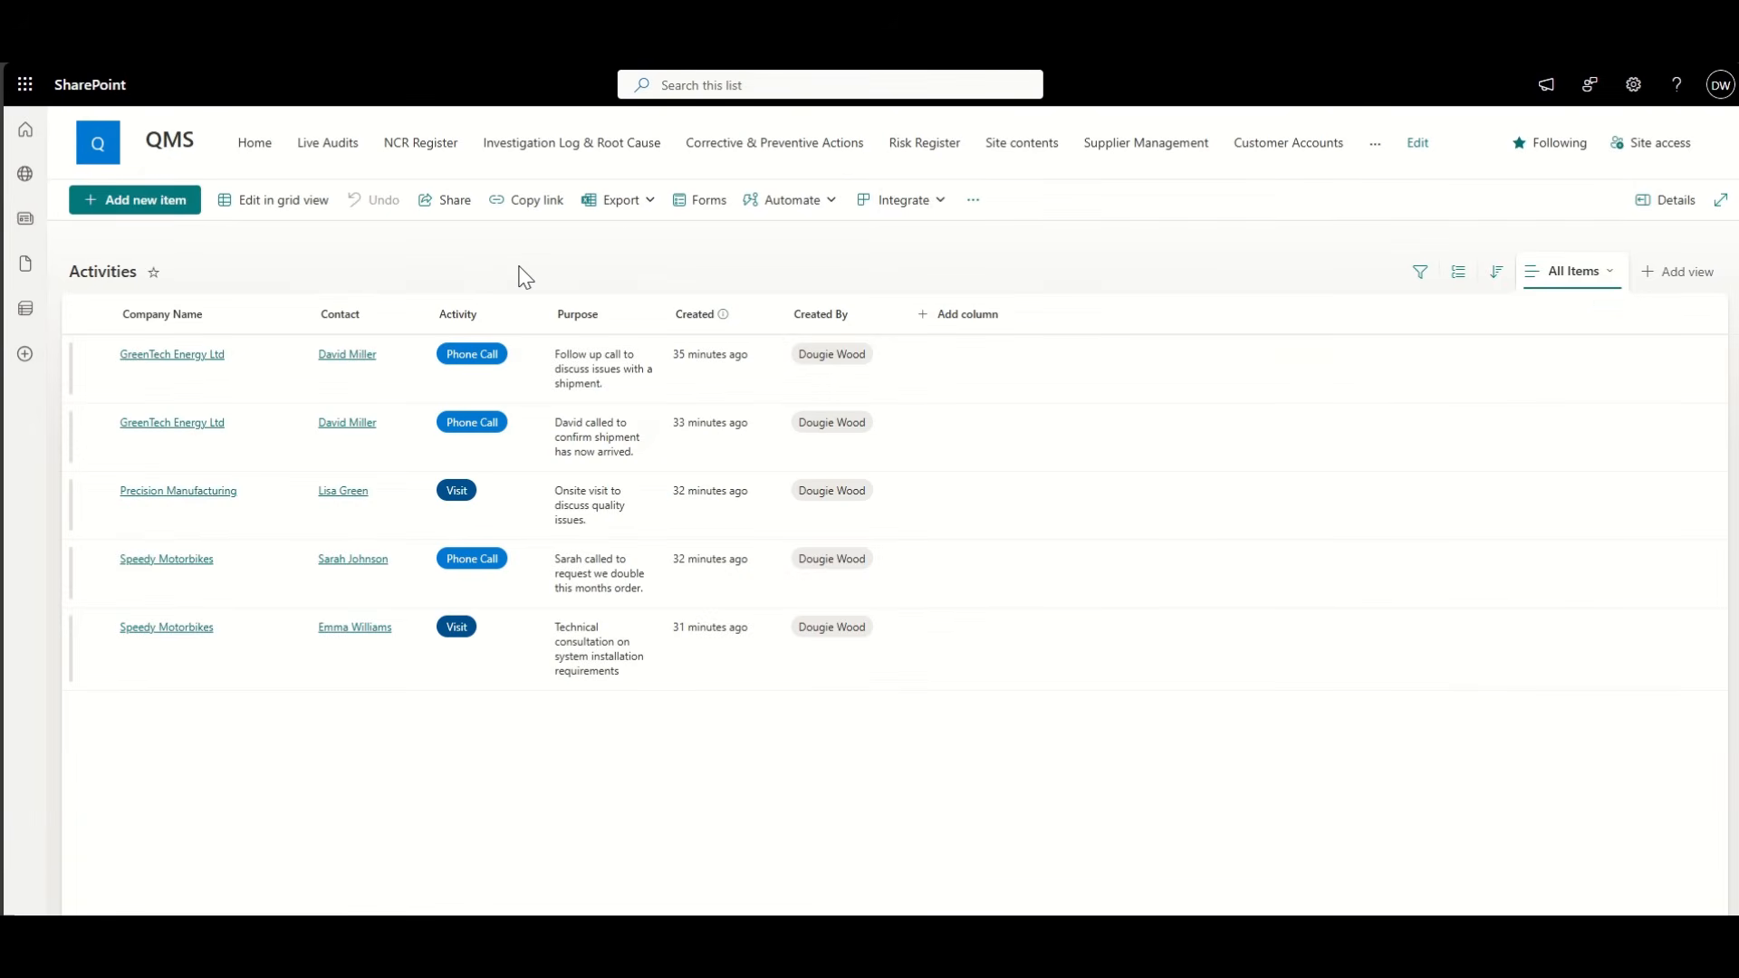
Step: Save the current Activities view as a new view named 'CRM'
left_click(1599, 273)
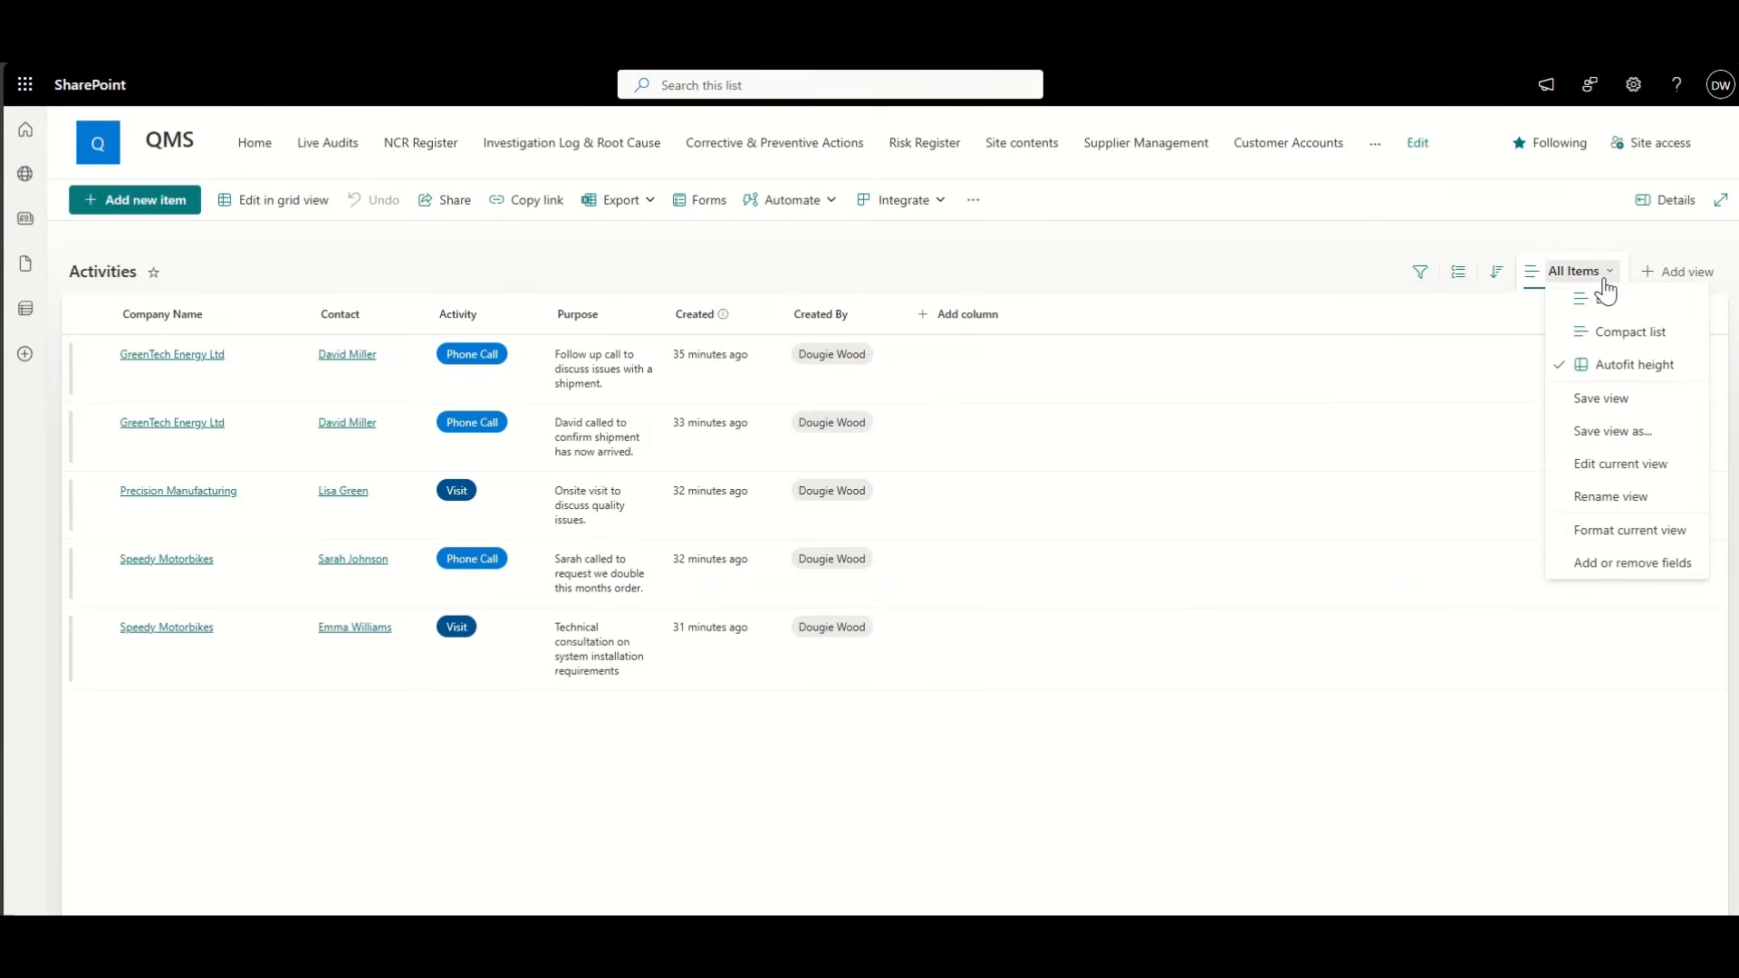
left_click(1615, 428)
triple_click(1030, 494)
type("CR")
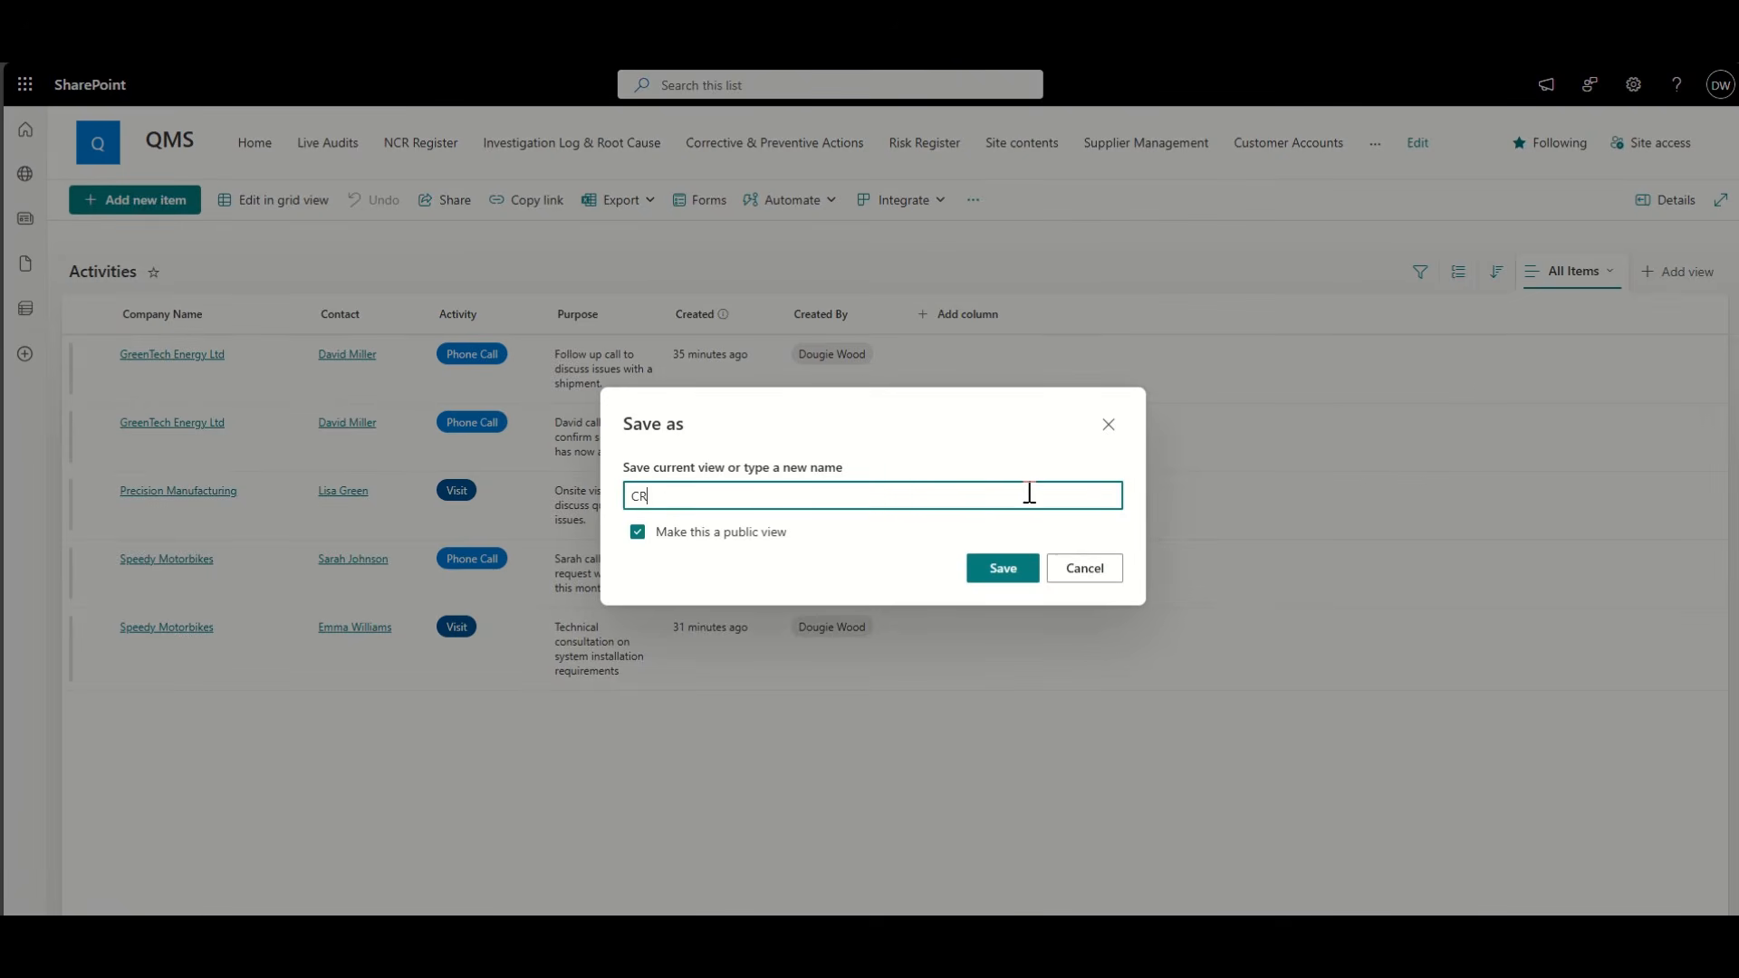
type("M")
key("Return")
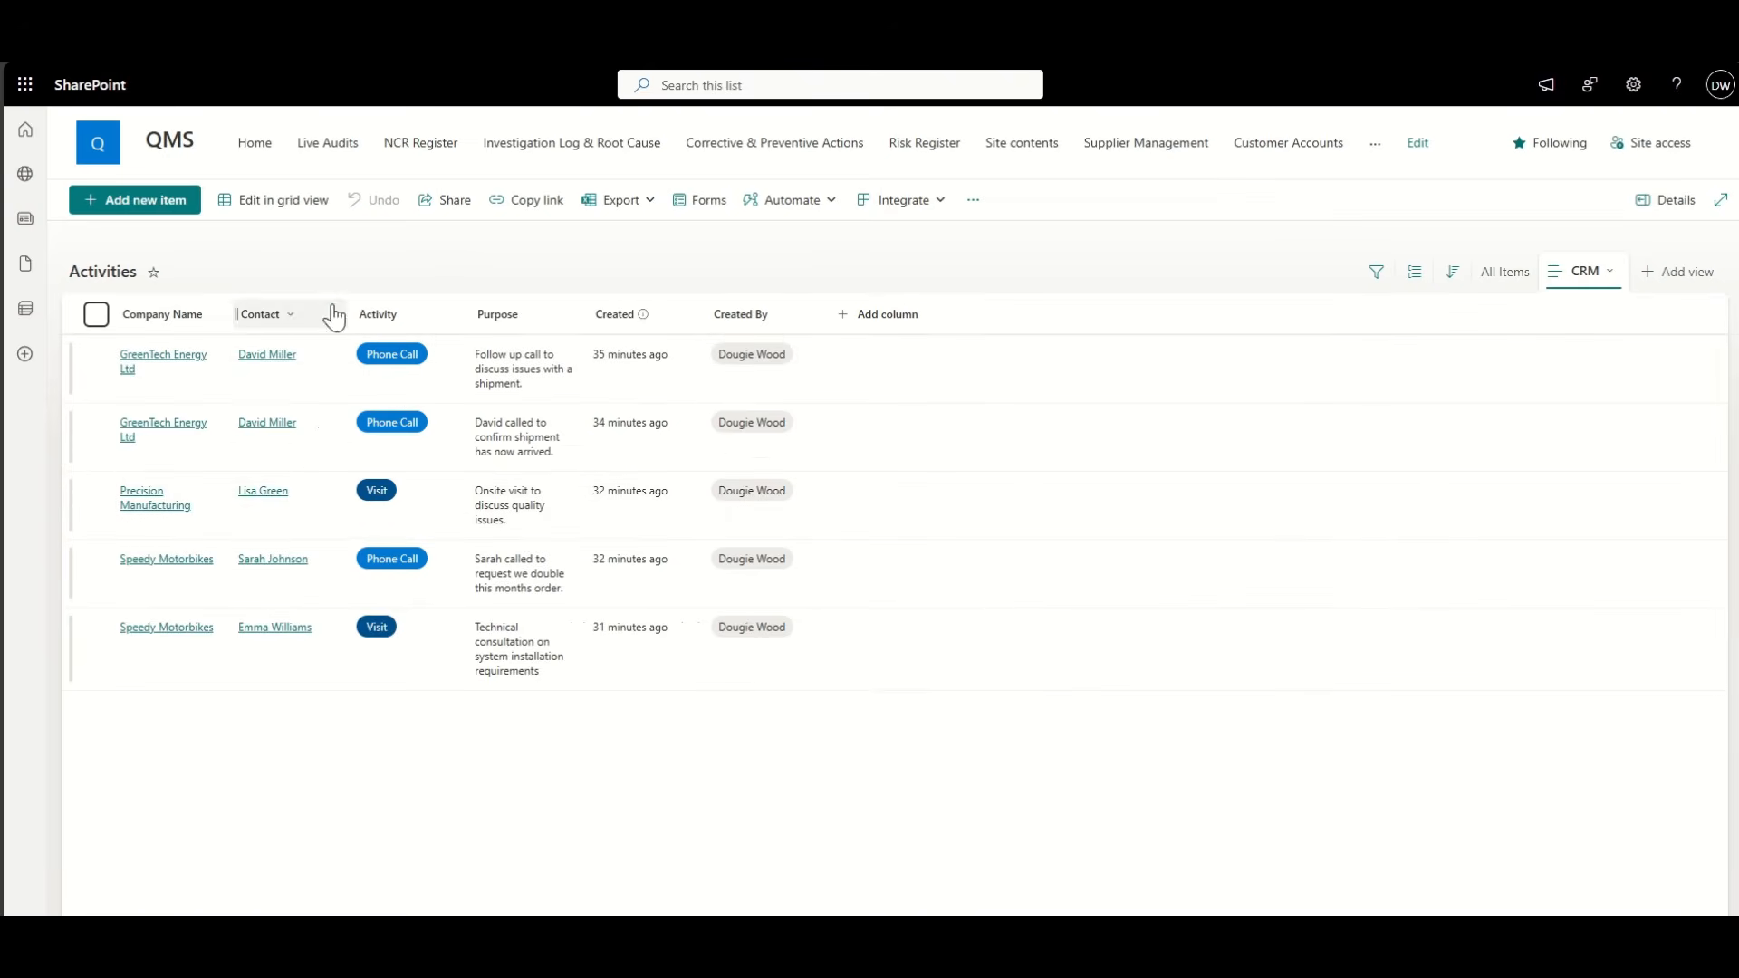
Step: Bring up Show/hide columns from the Company Name column settings
left_click(202, 318)
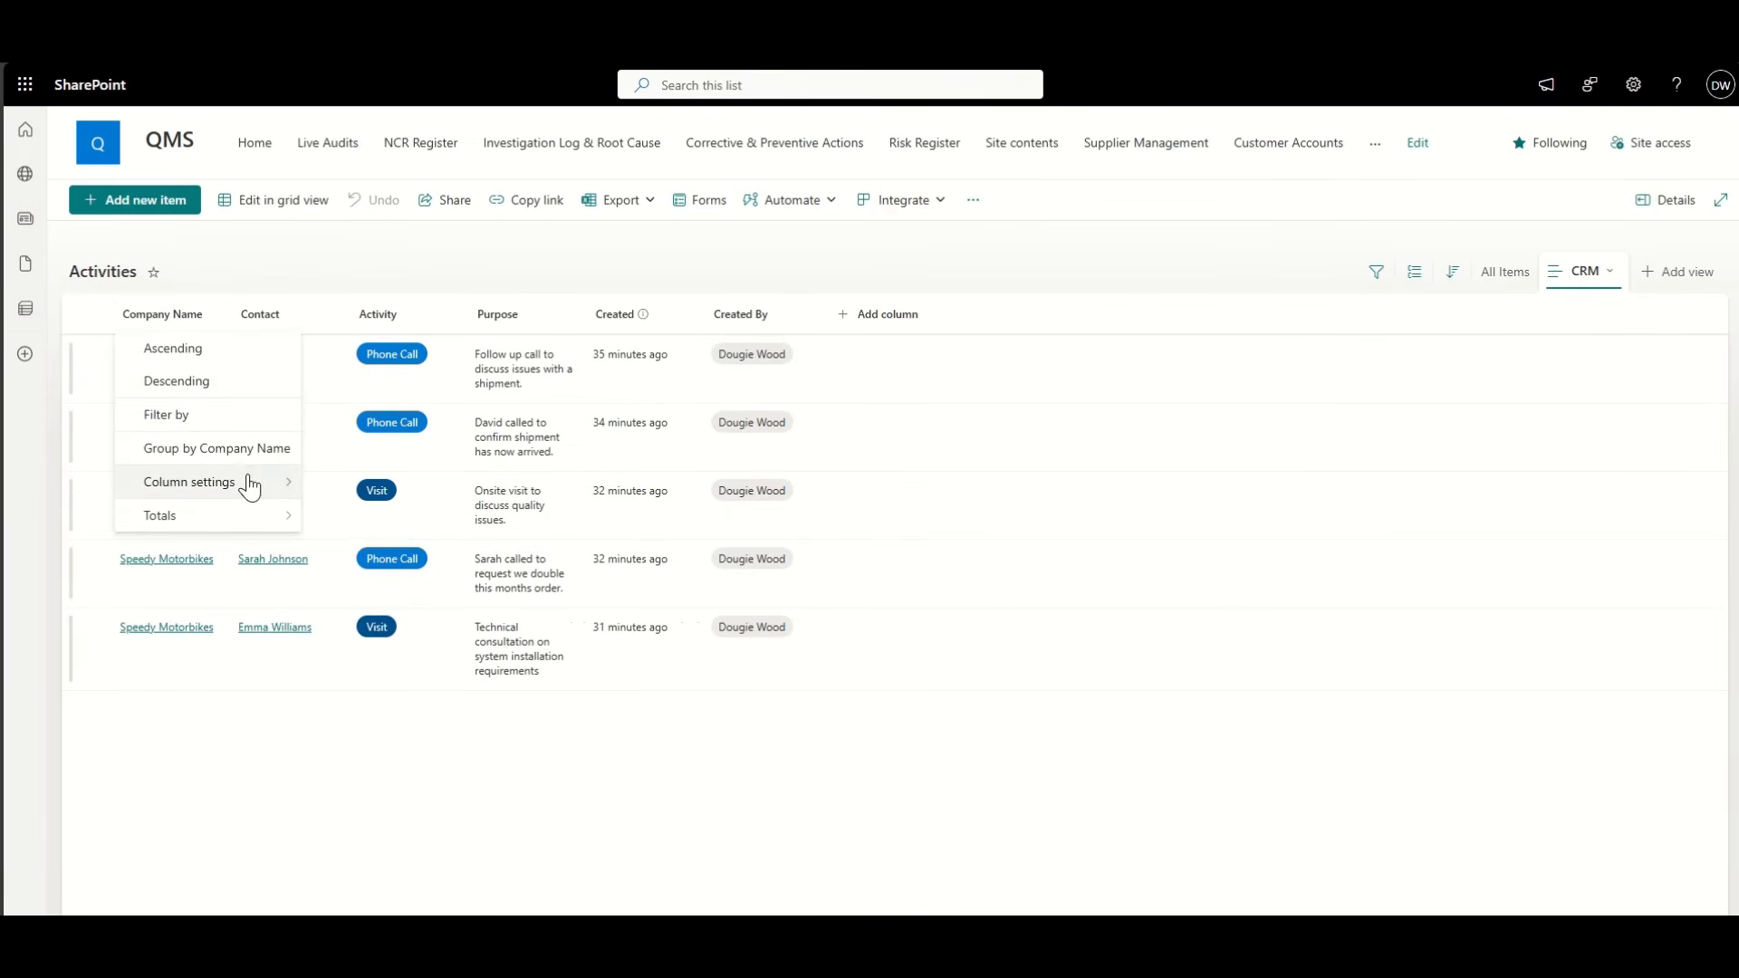
mouse_move(263, 489)
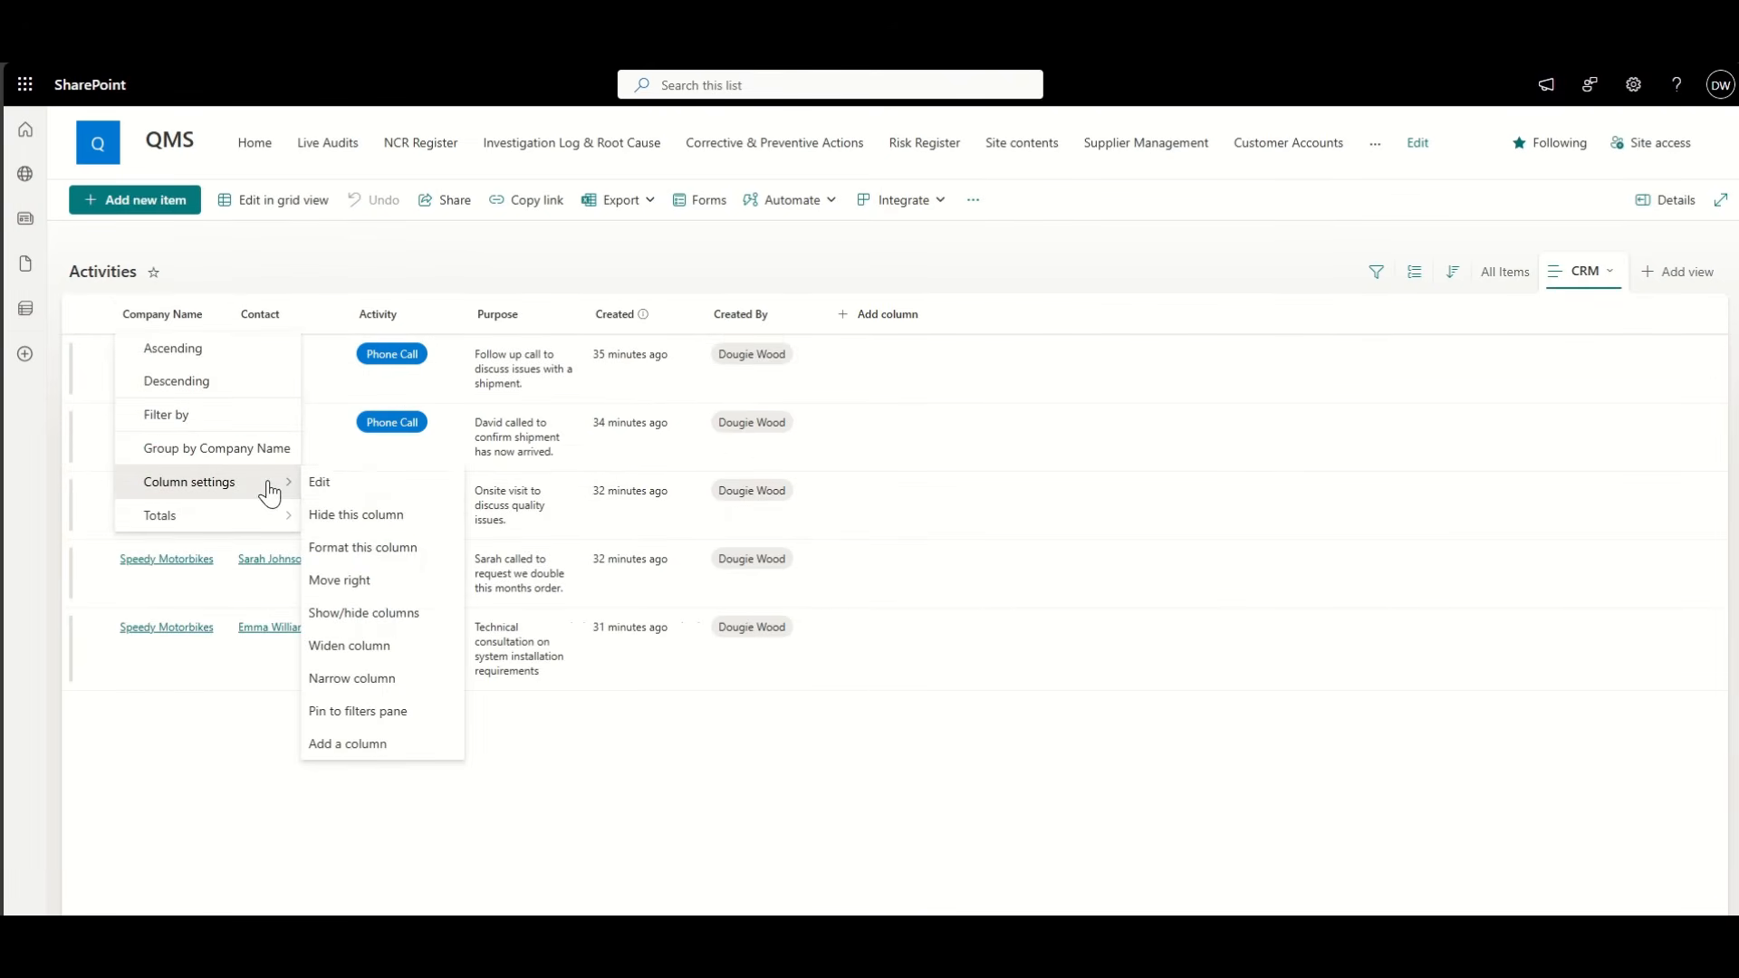
left_click(404, 614)
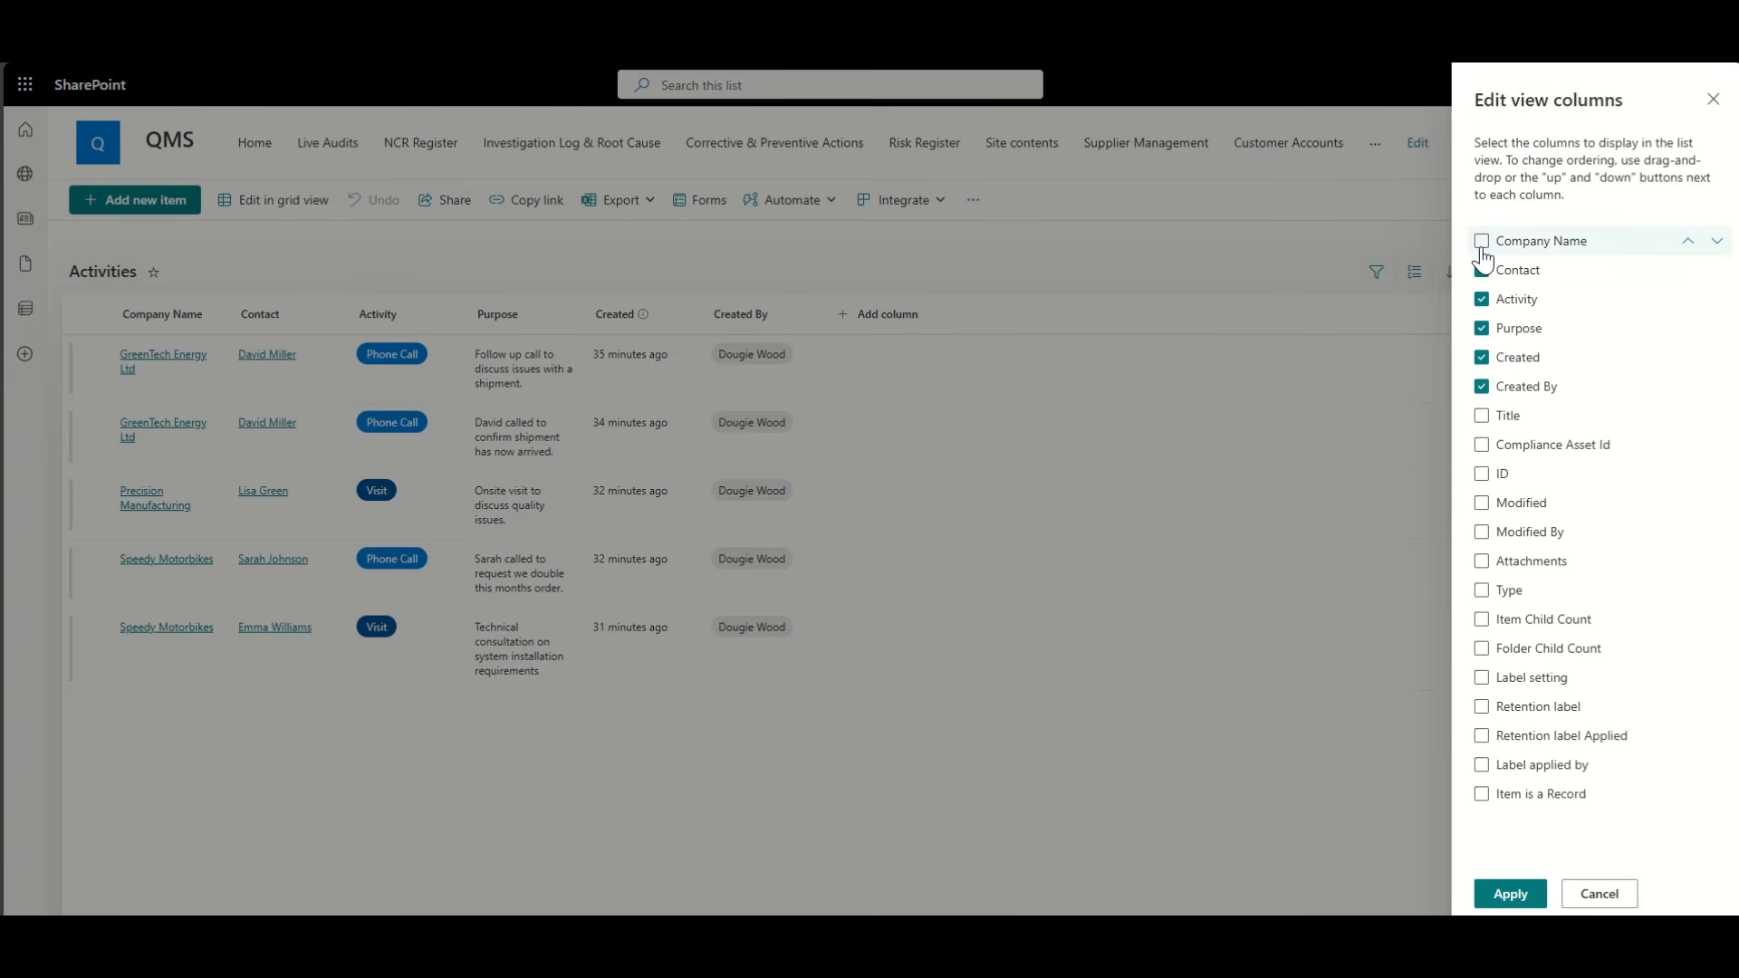
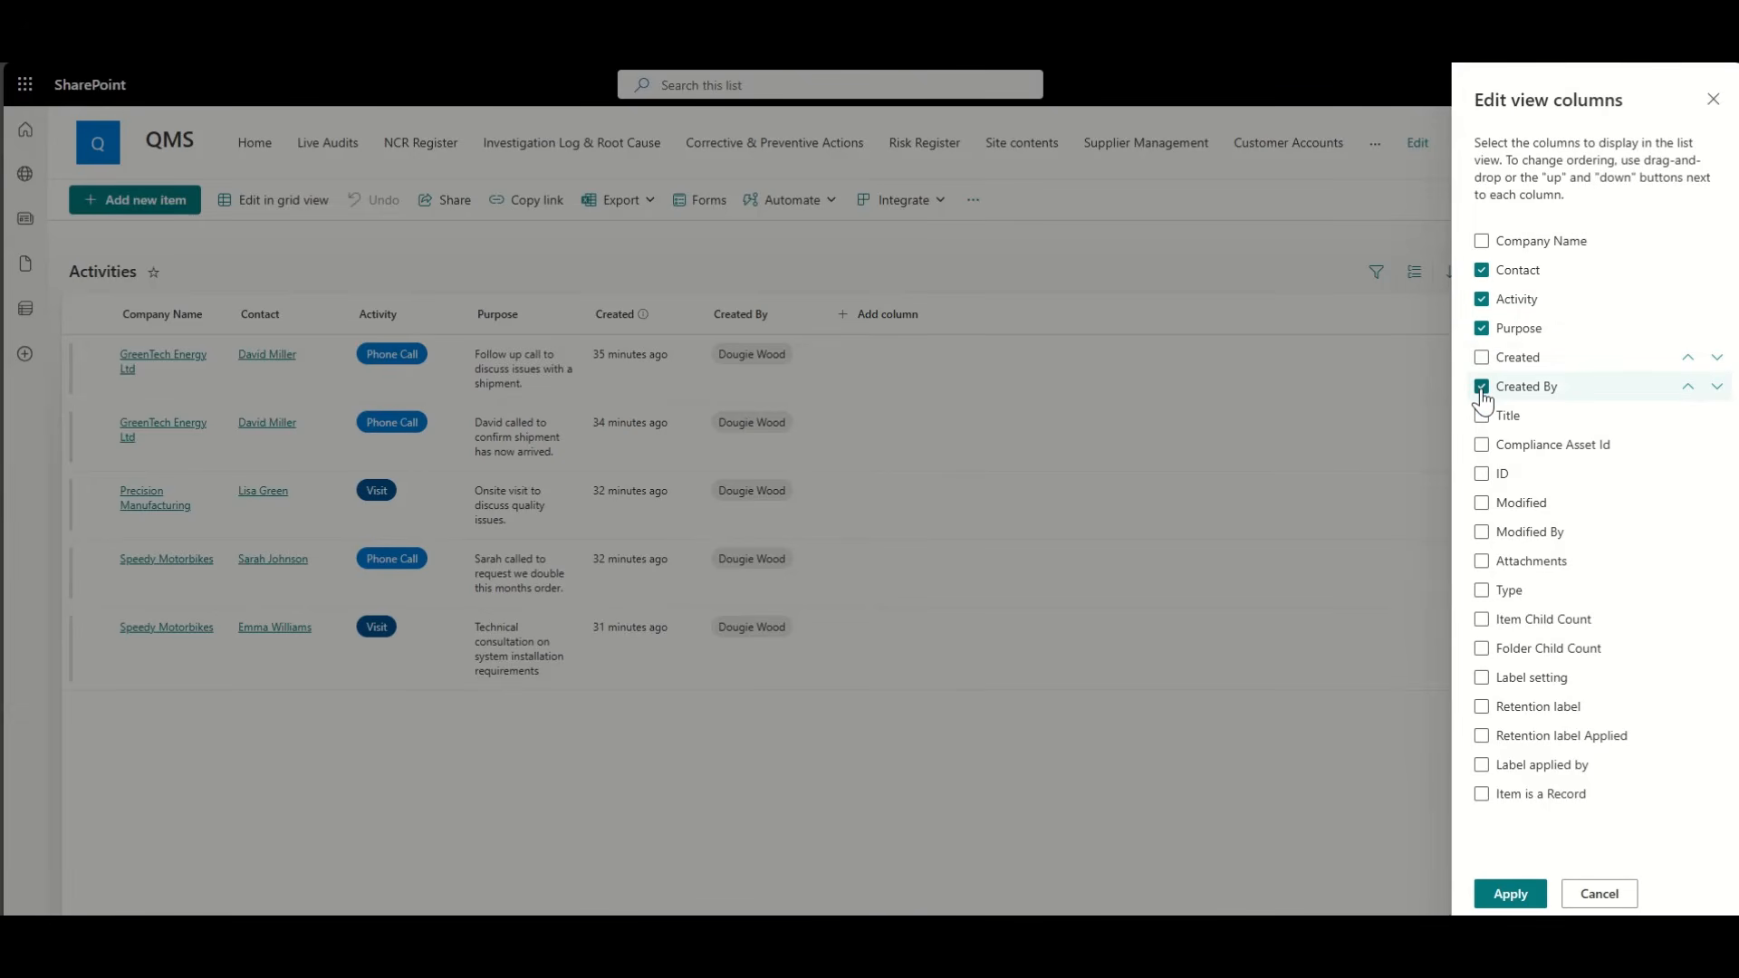
Step: Add the Created column to the Activities CRM view, save it, and return to All Items
left_click(1482, 357)
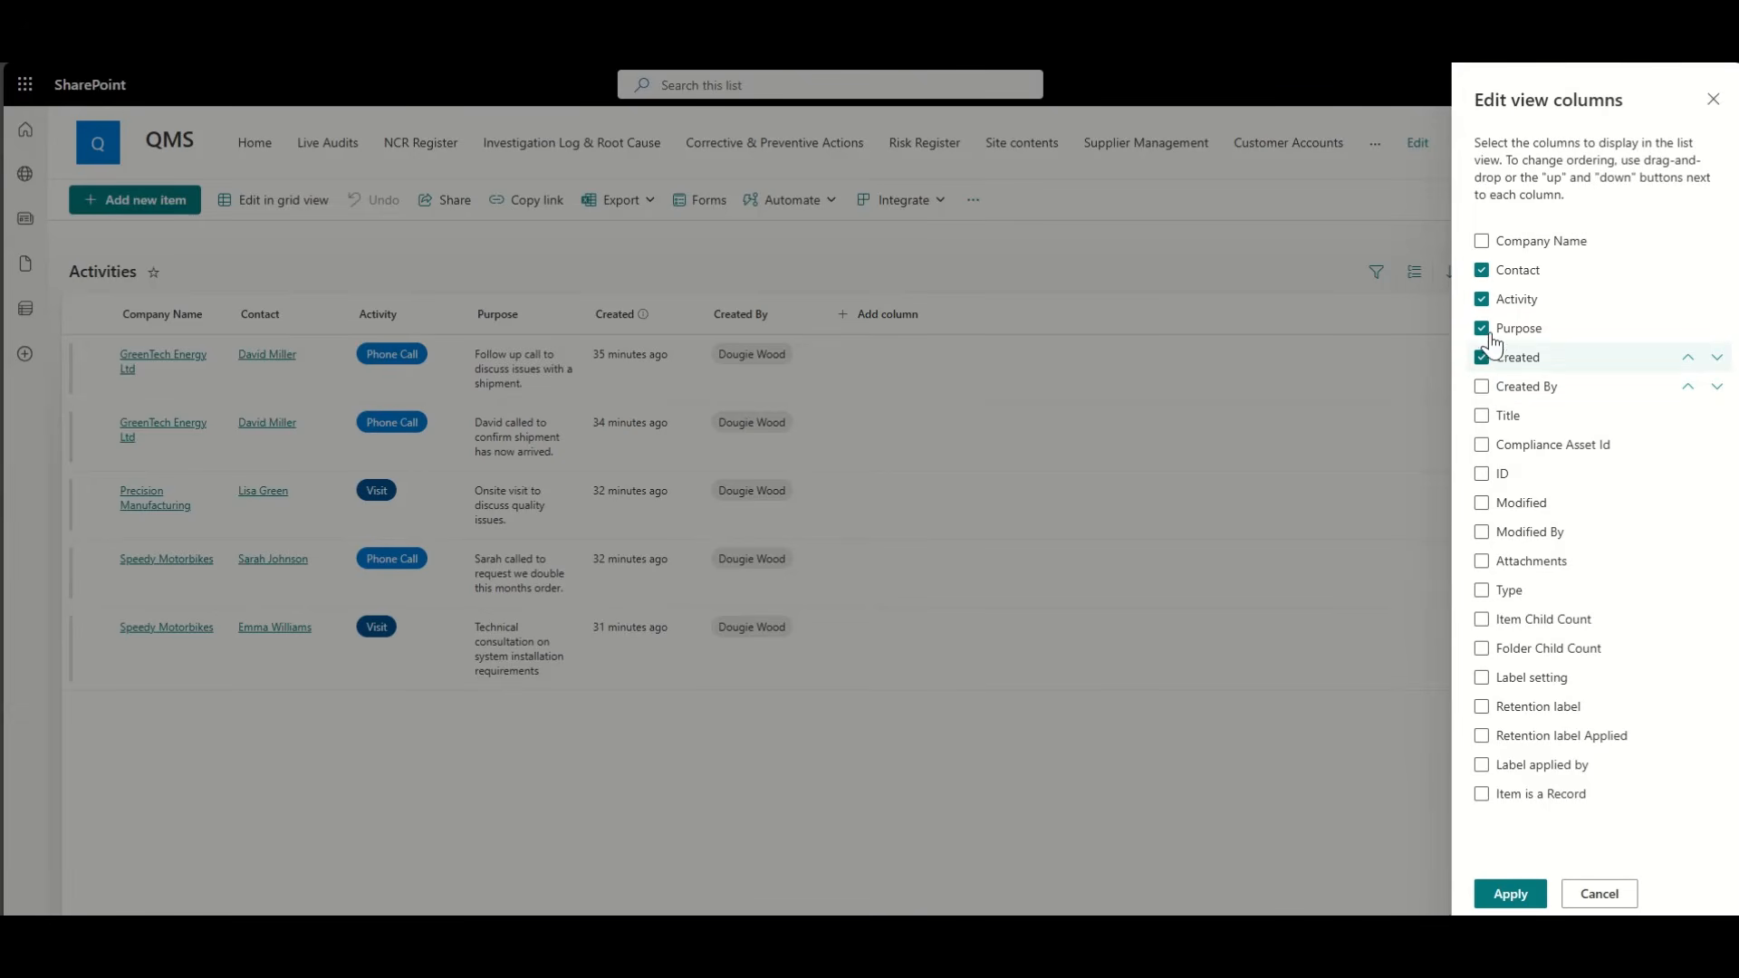
left_click(1511, 895)
left_click(1599, 277)
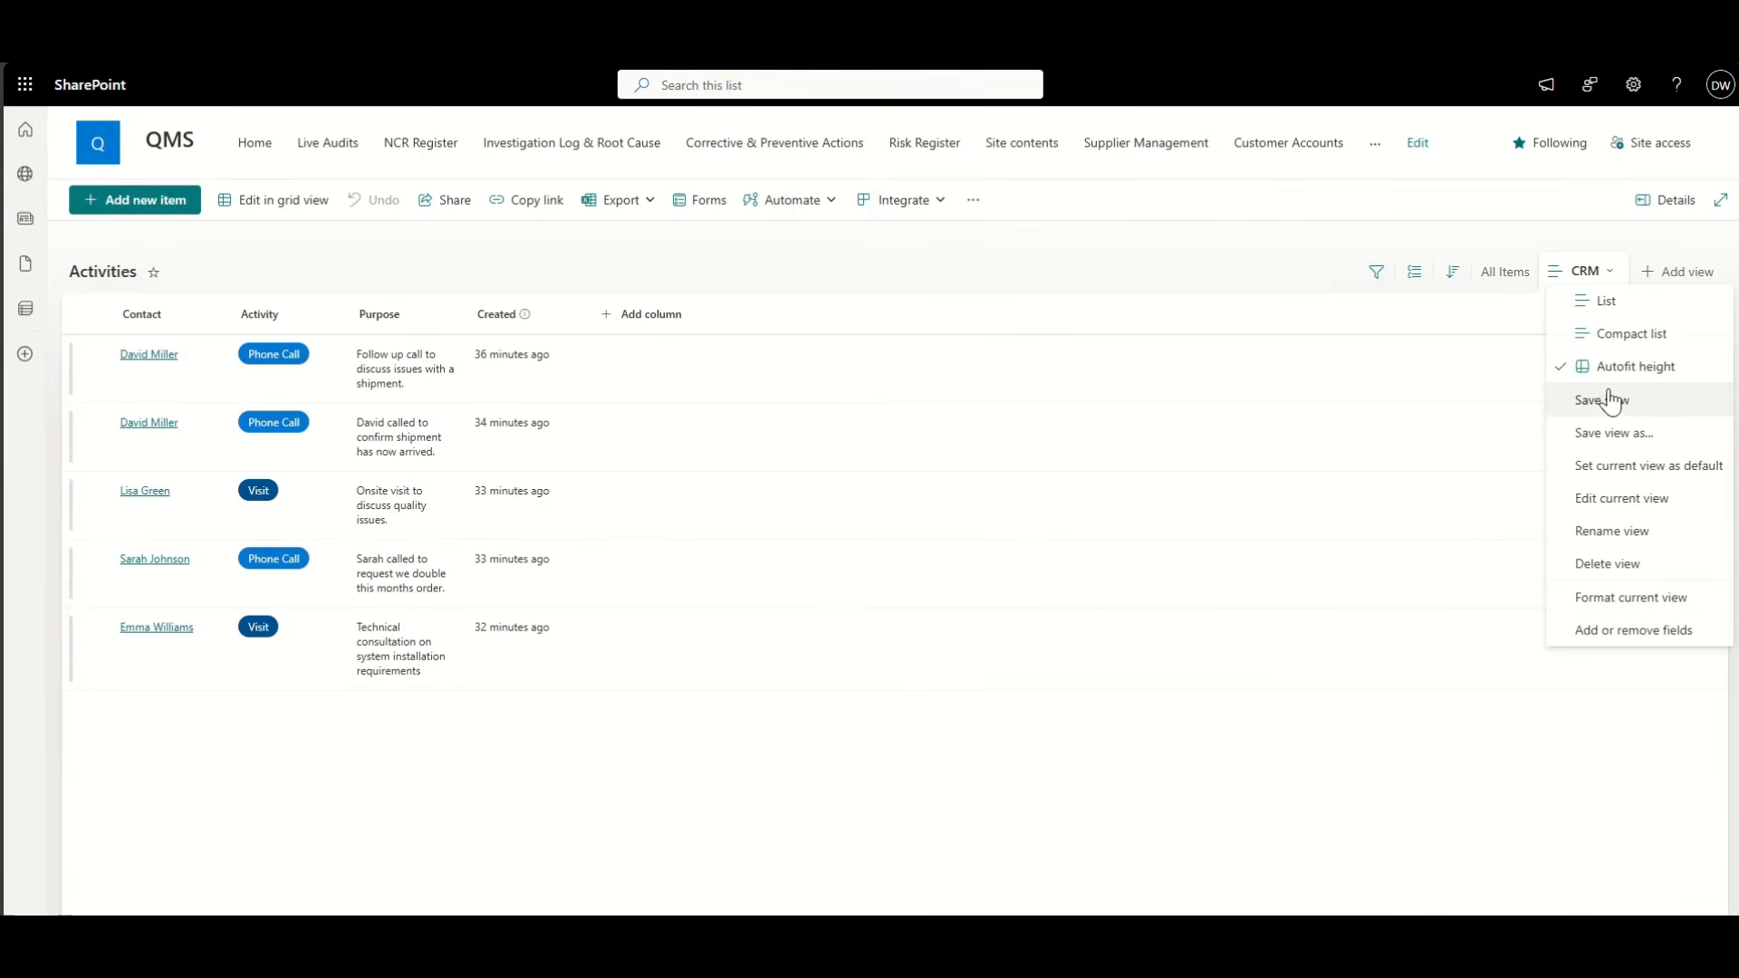
left_click(1633, 411)
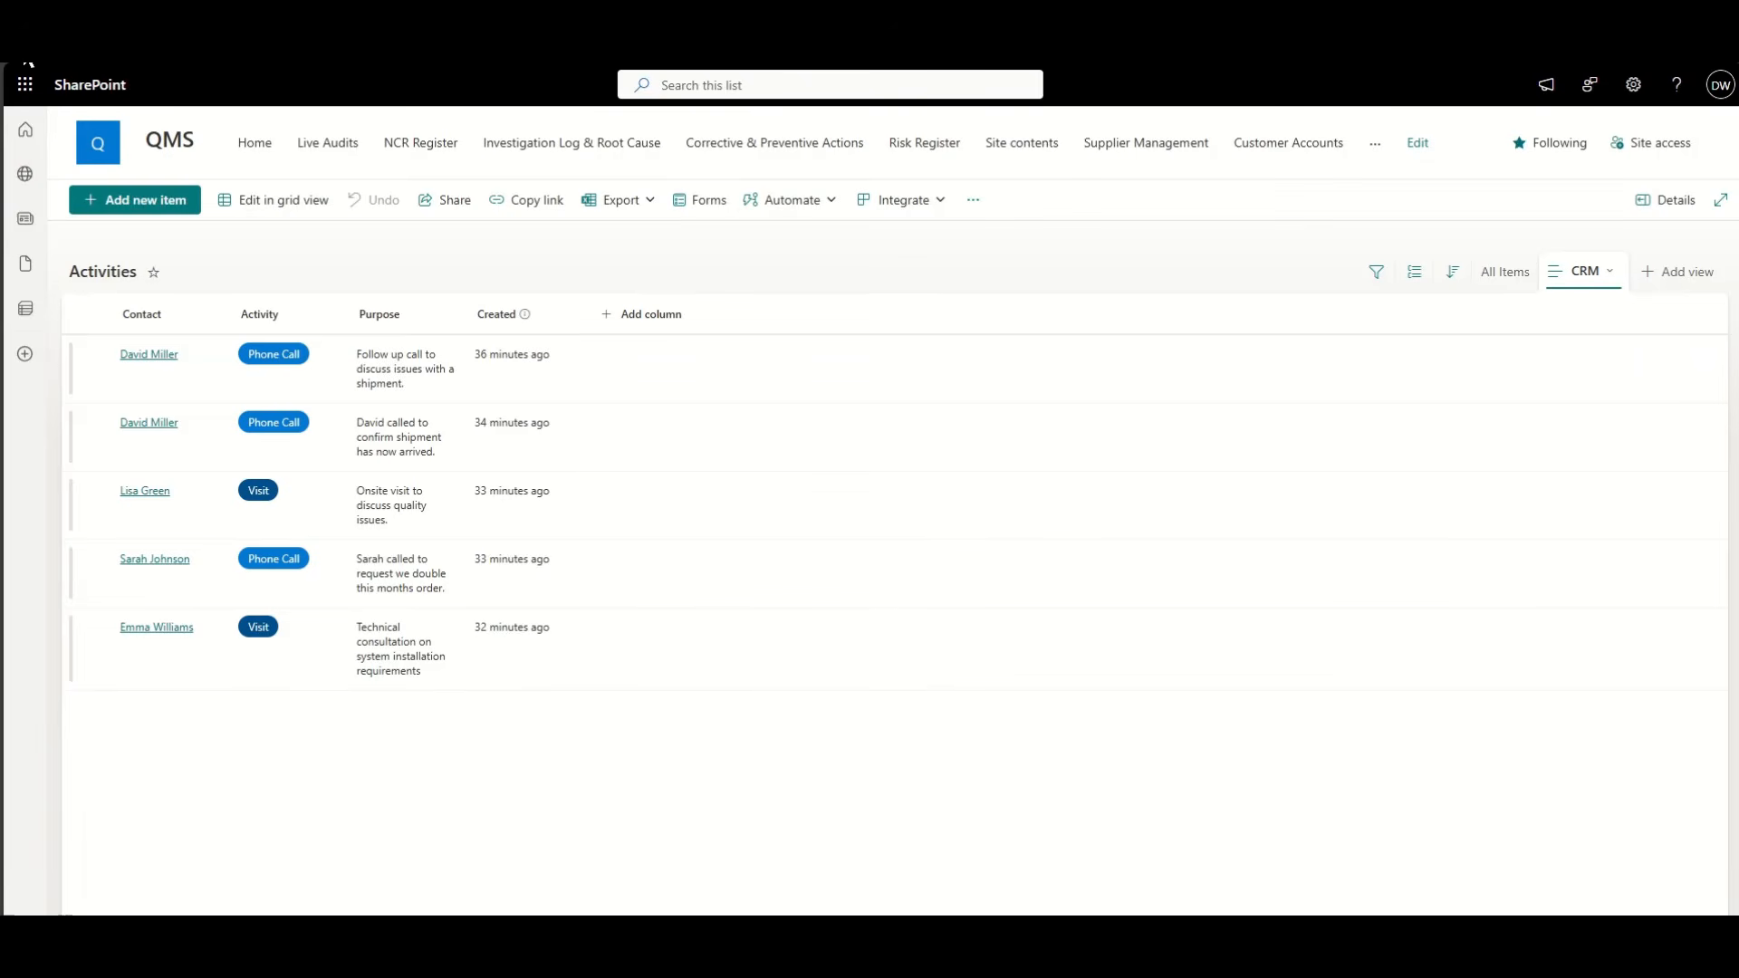
left_click(24, 53)
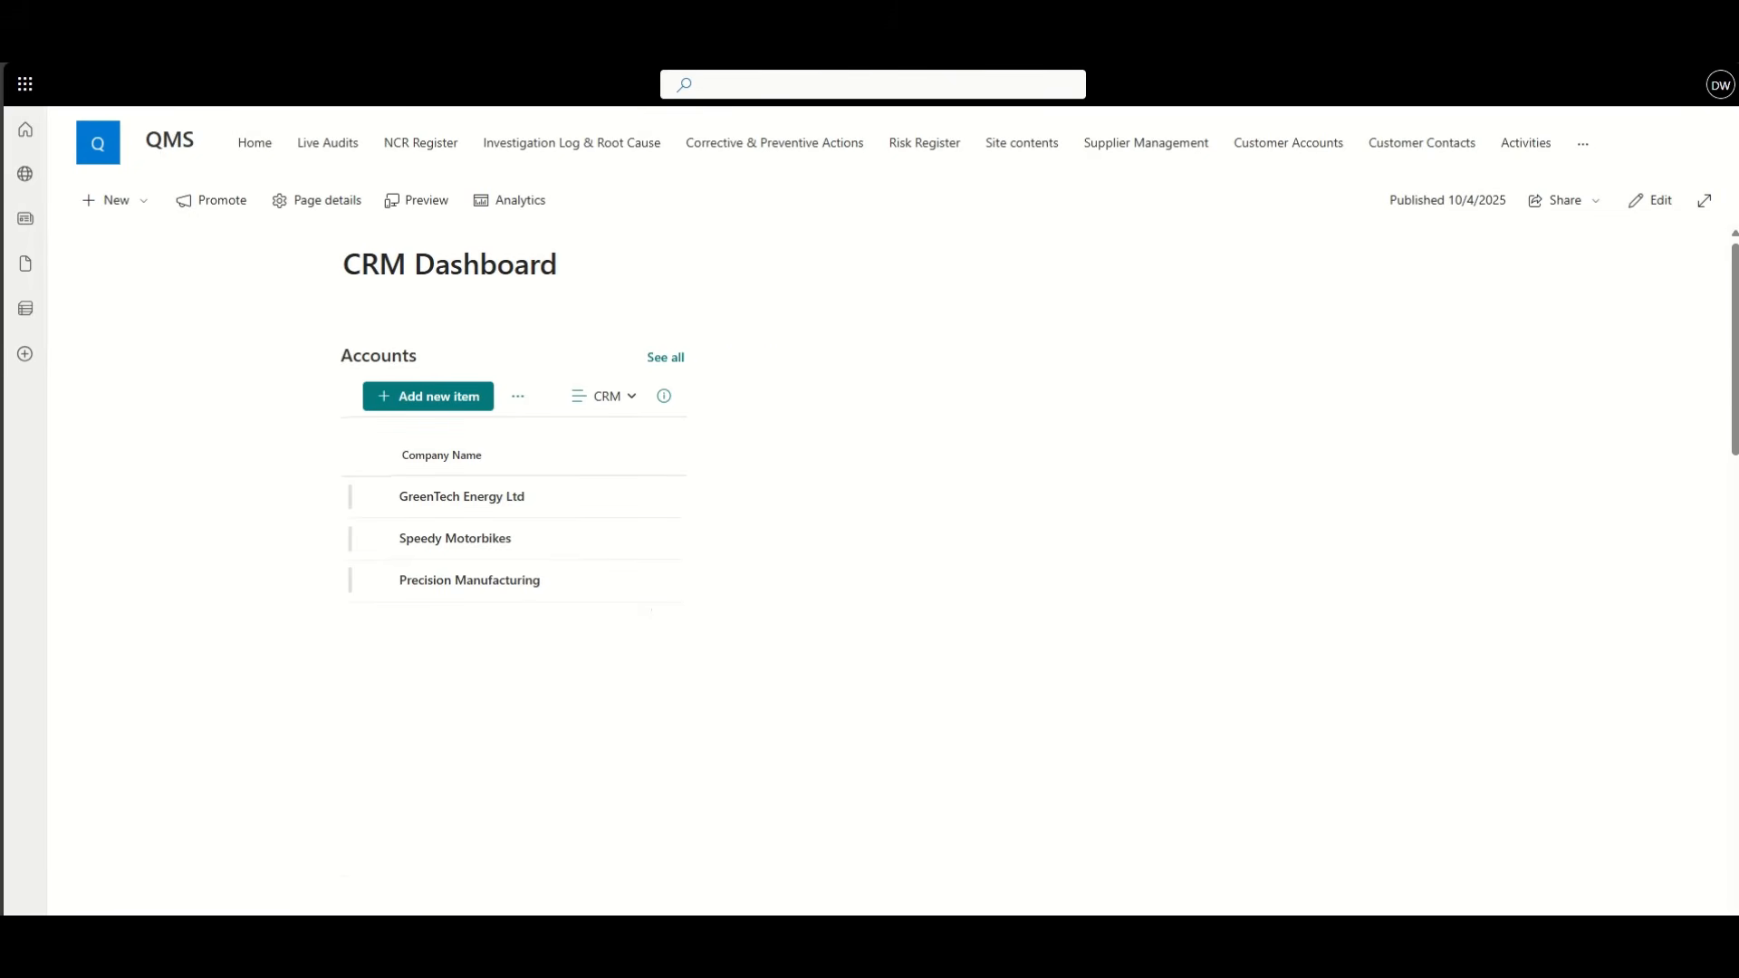
Step: Edit the CRM Dashboard and set the Activities web part's view to CRM
left_click(1654, 201)
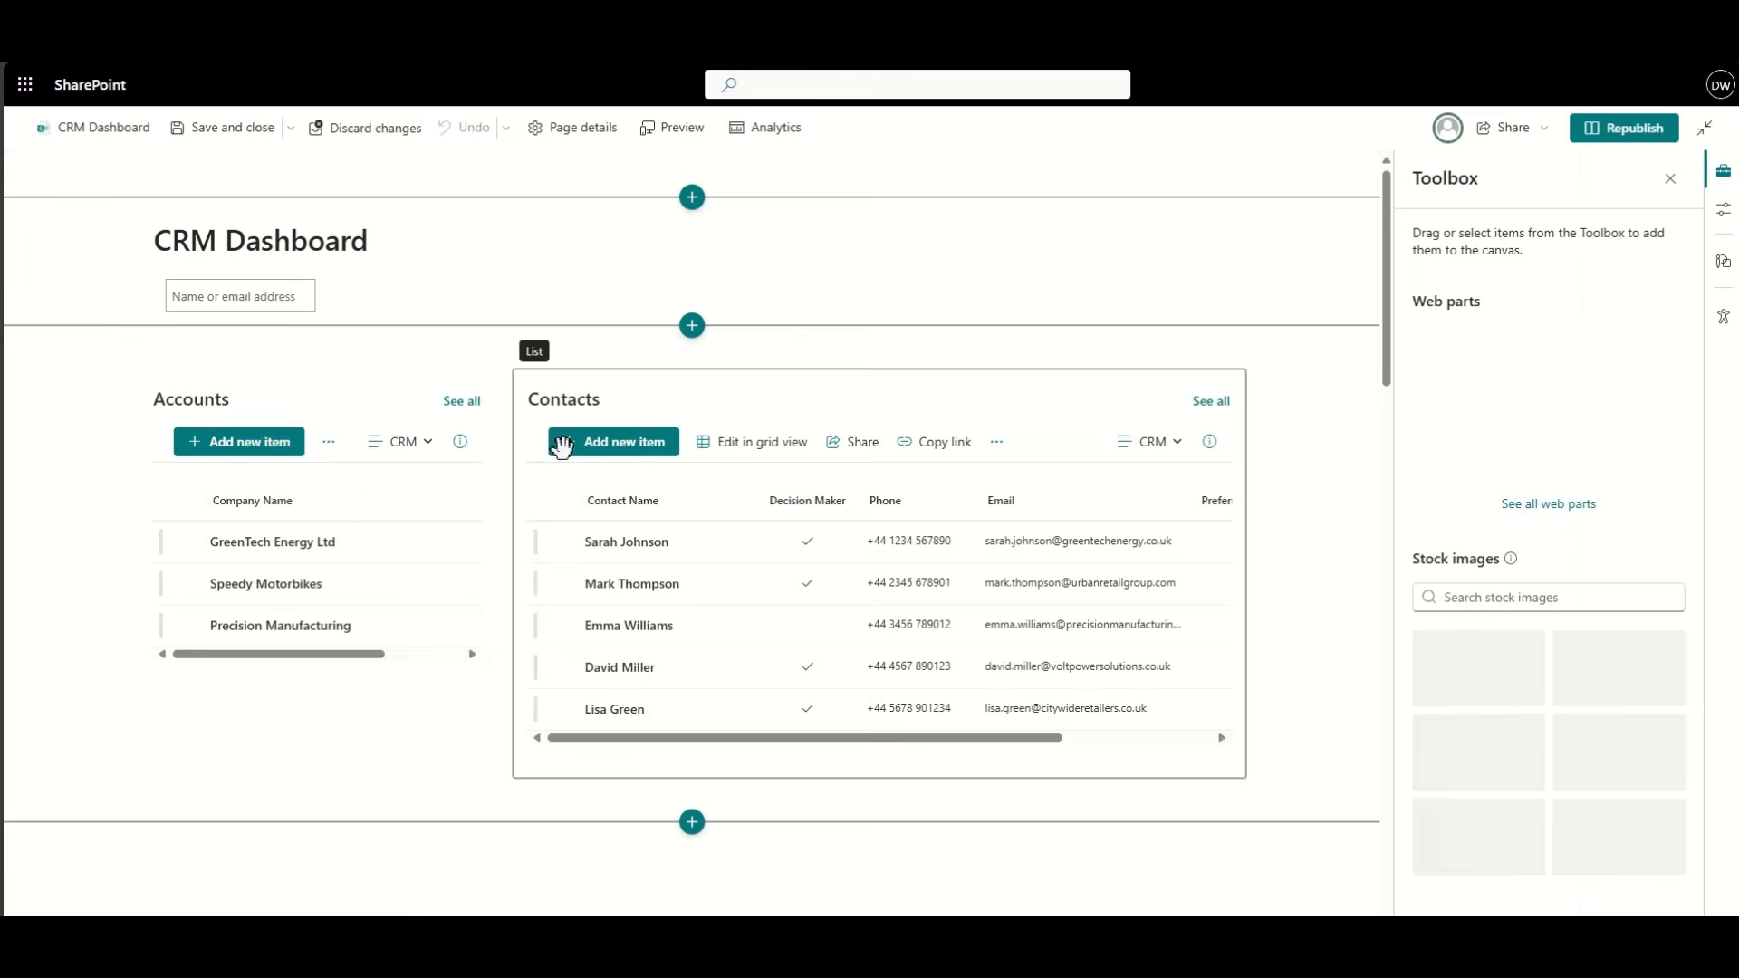
scroll(62, 590, "down", 5)
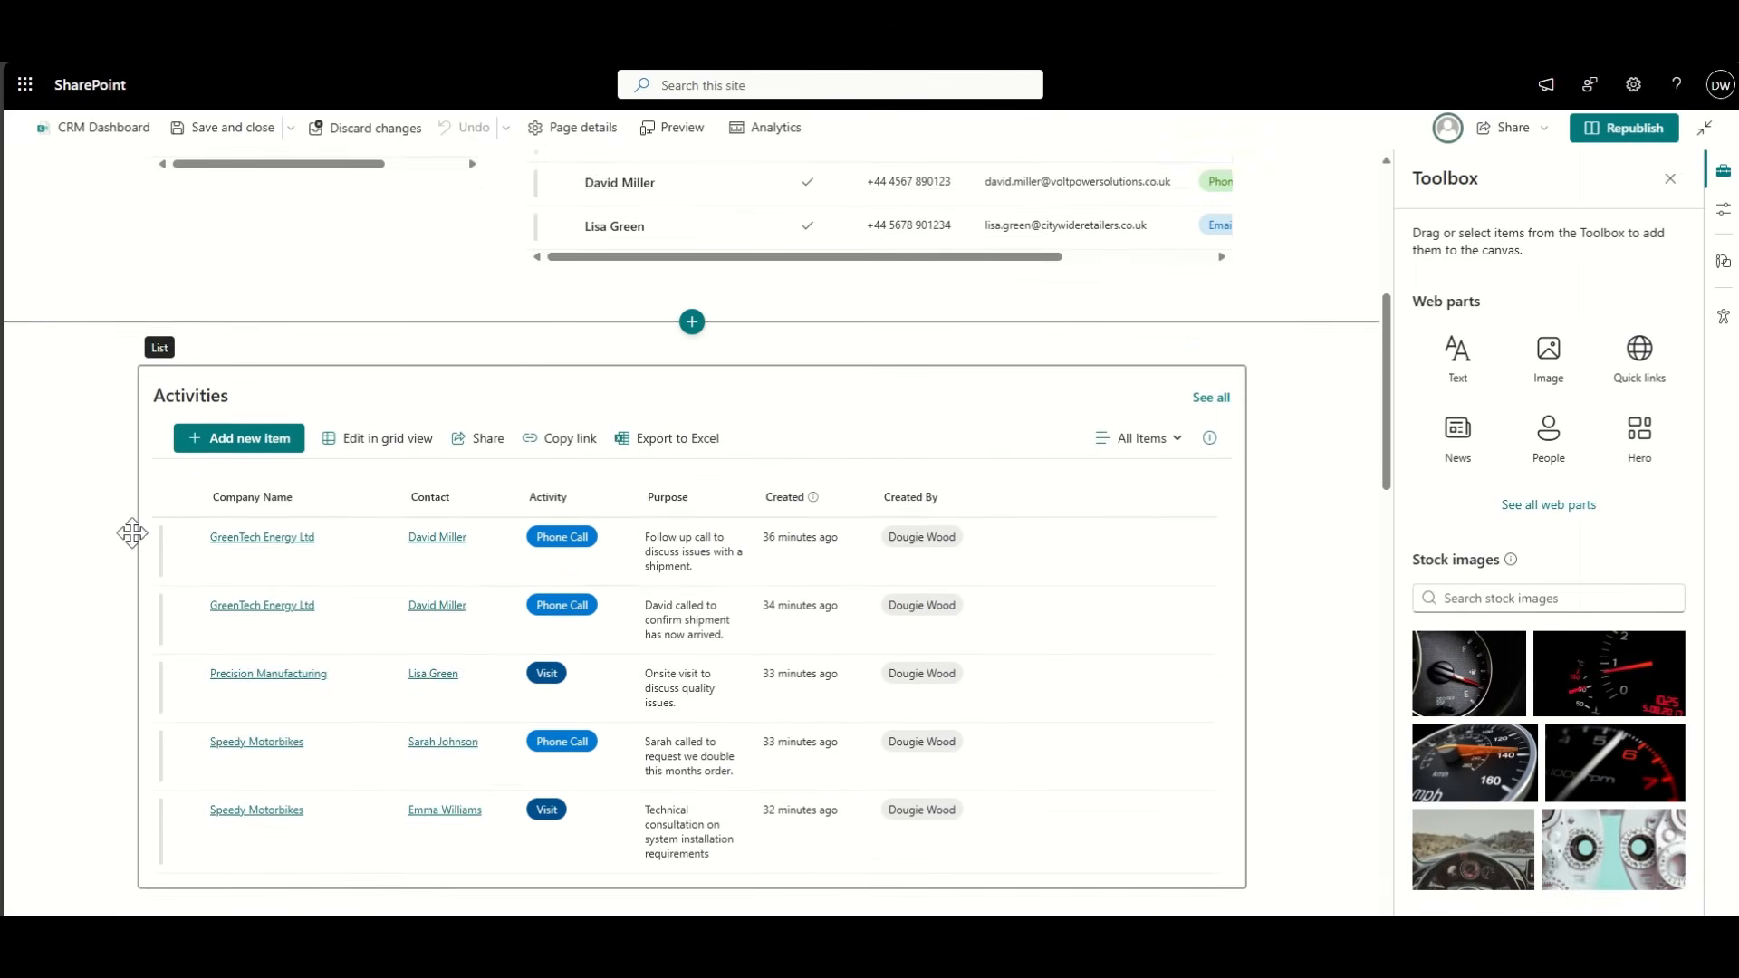
left_click(505, 351)
left_click(198, 295)
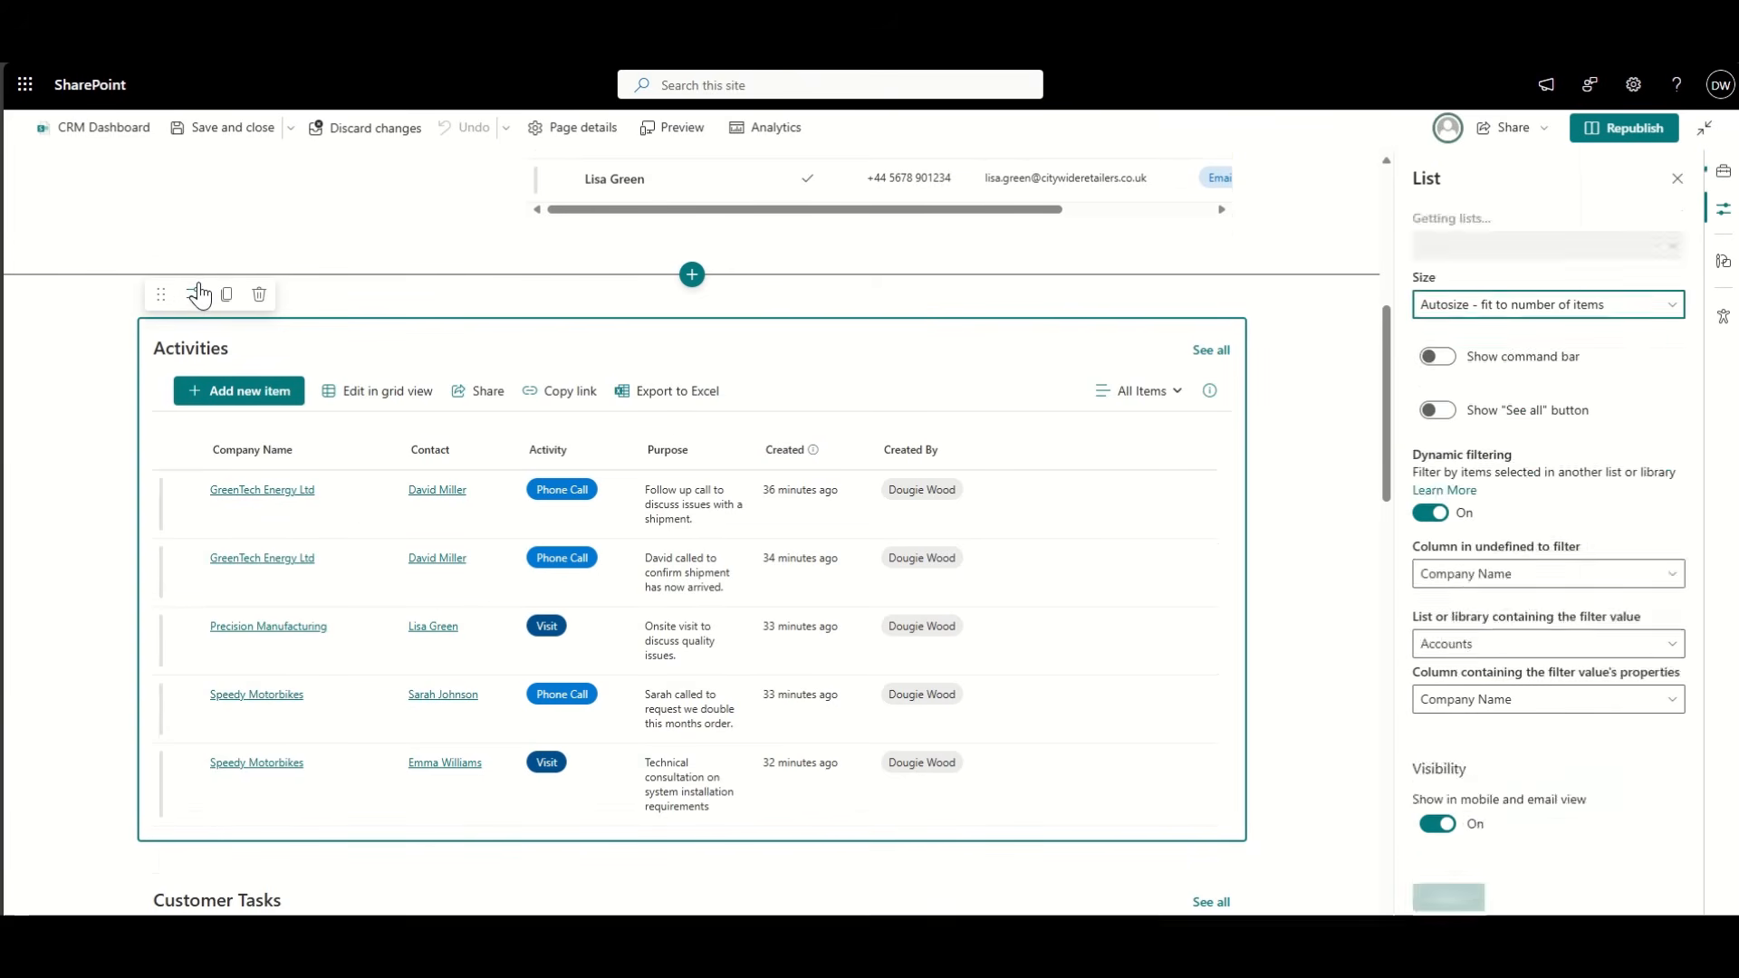
left_click(1475, 313)
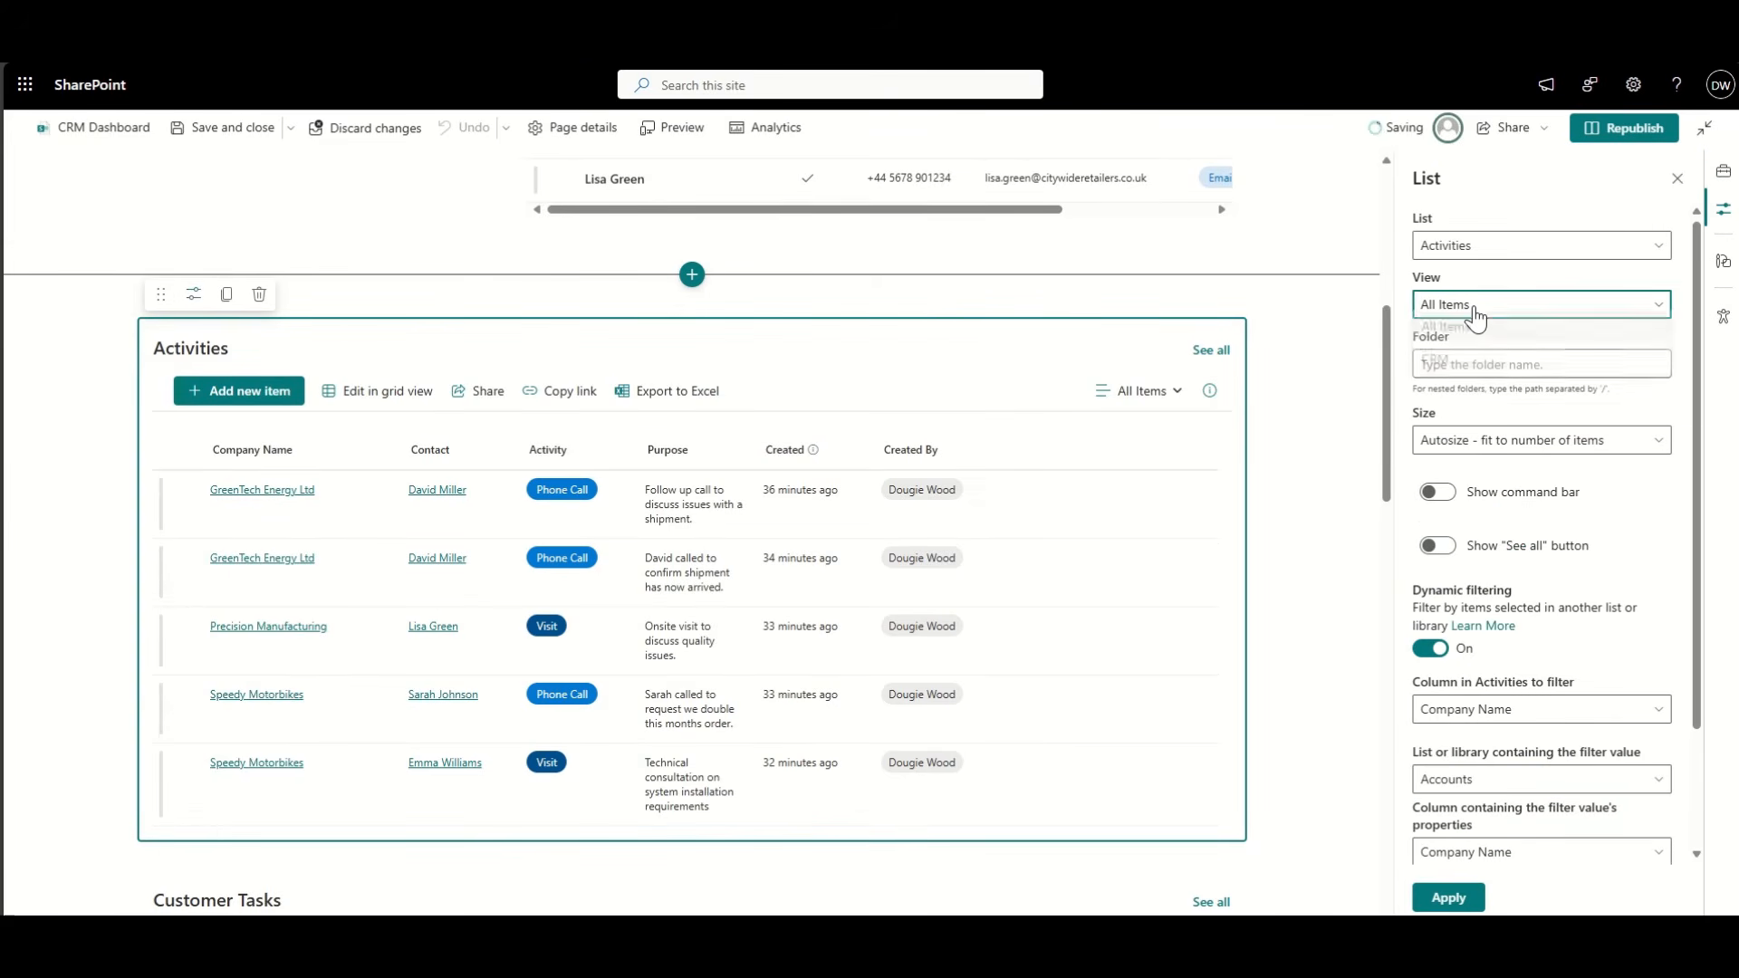
left_click(1459, 361)
left_click(1450, 899)
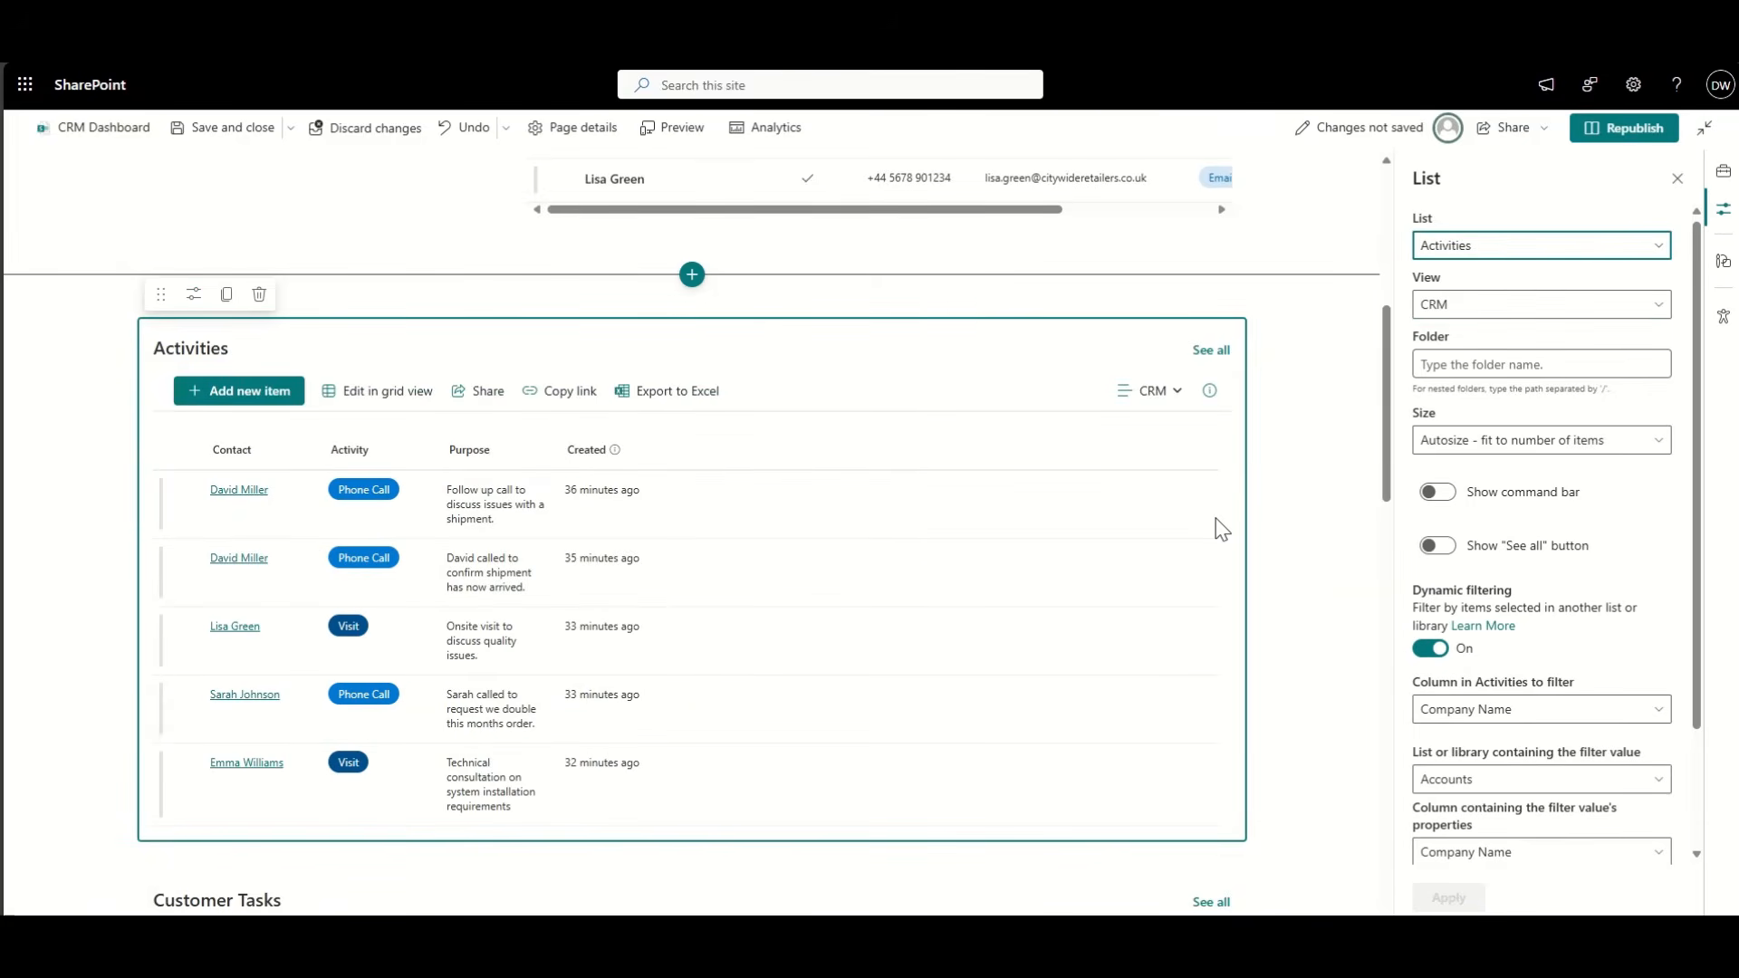
left_click(50, 373)
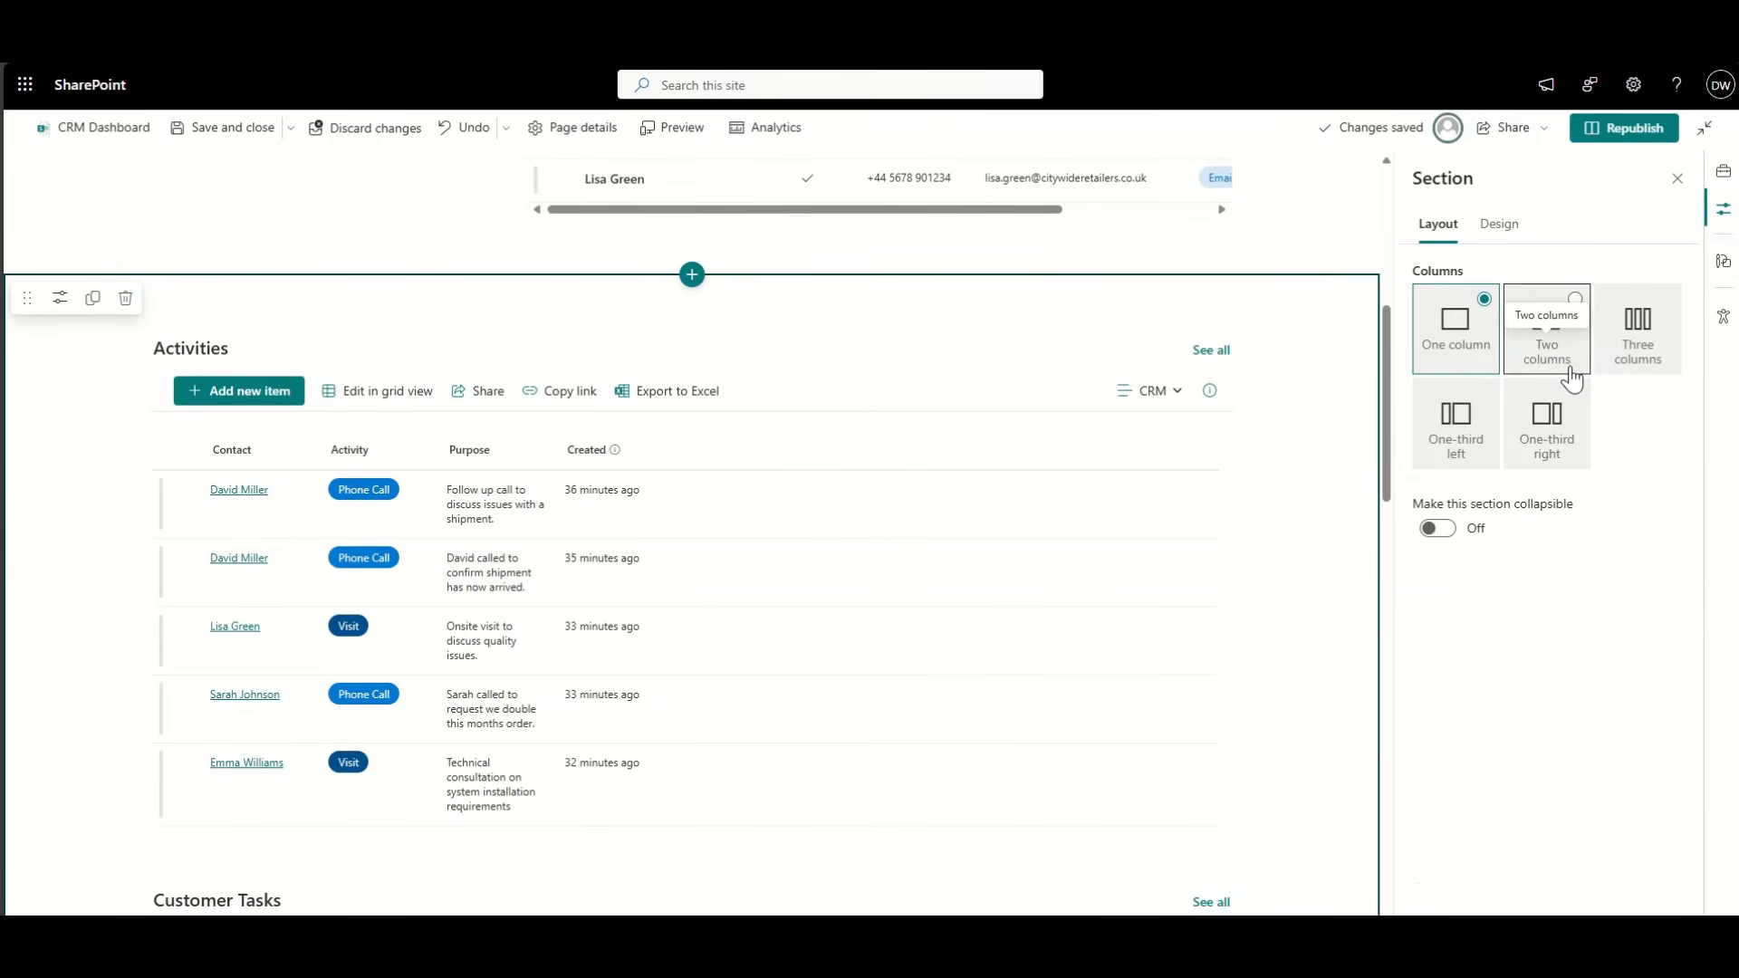
Step: Make the Activities section two columns with Customer Tasks in the right column
left_click(1555, 361)
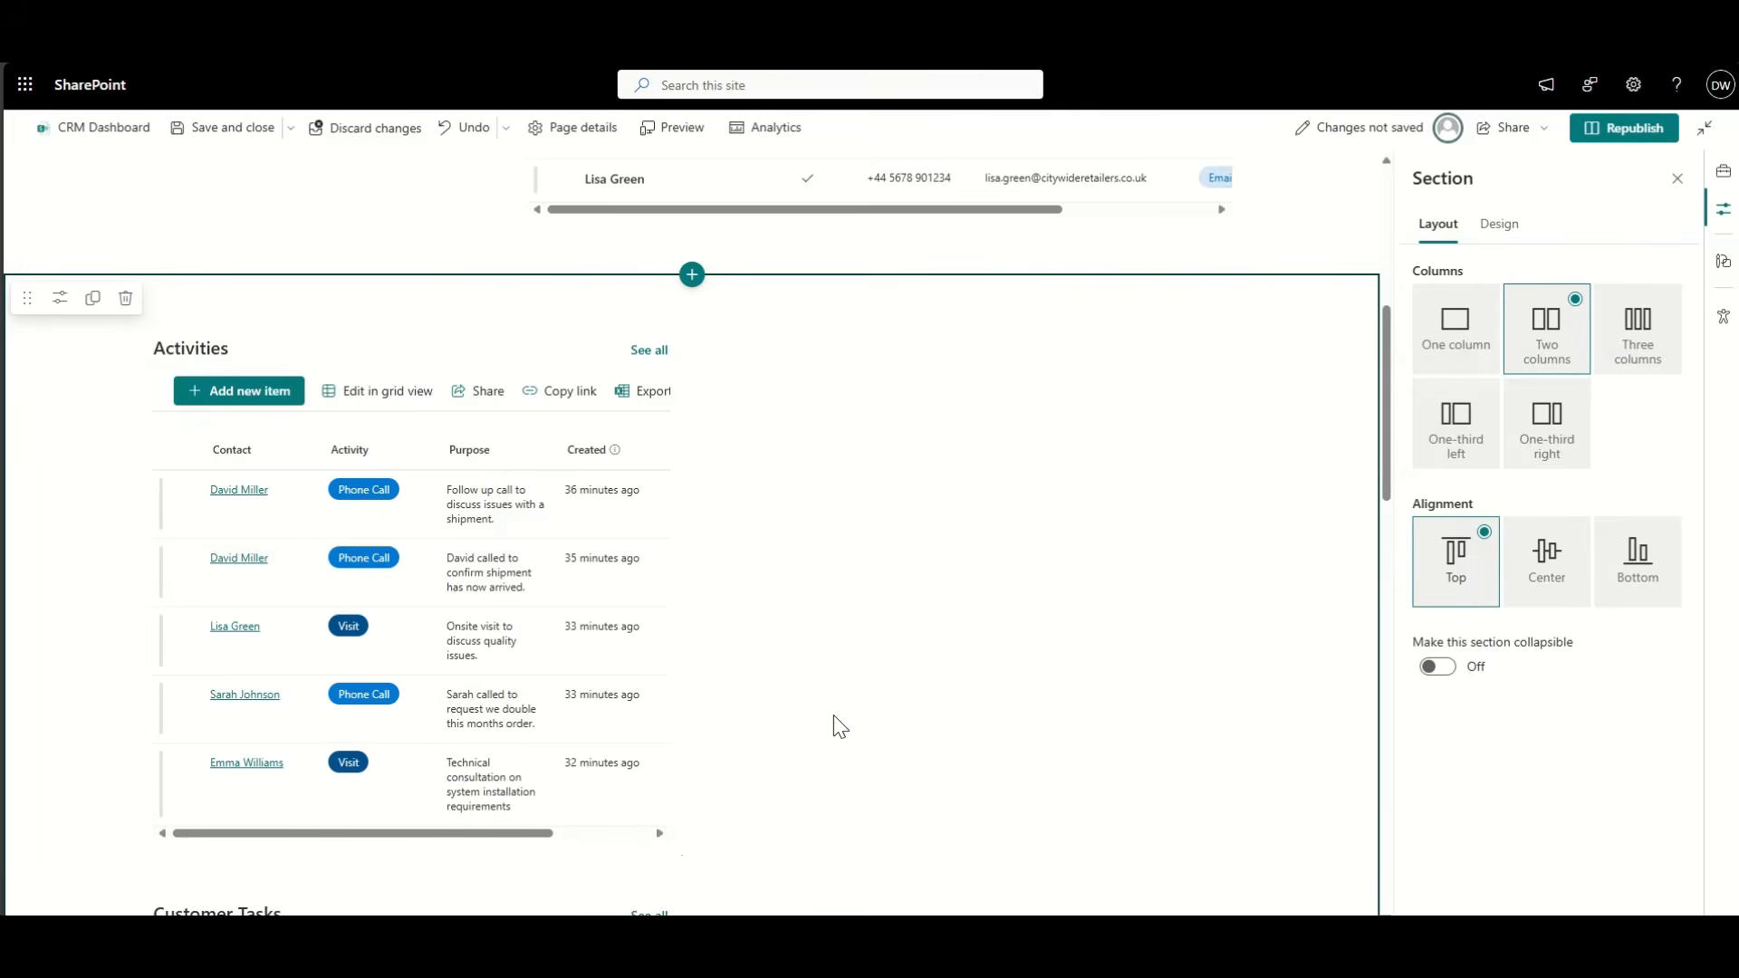
scroll(841, 726, "down", 3)
left_click(263, 668)
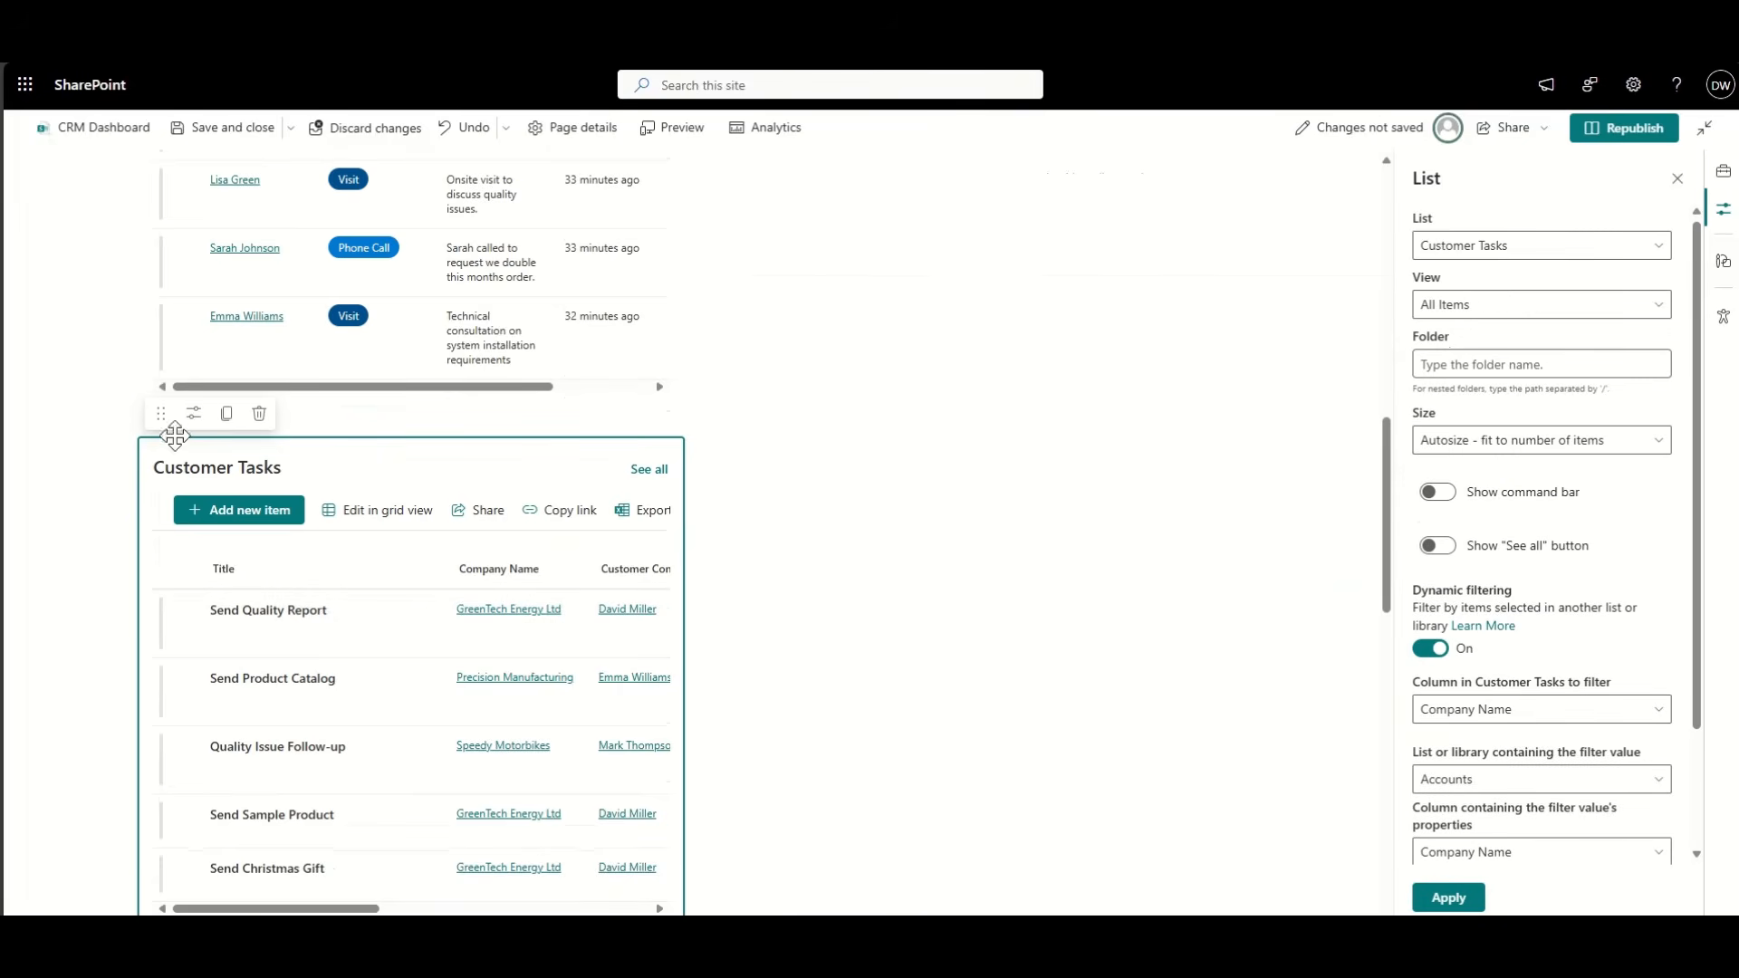
left_click_drag(161, 413, 825, 217)
Step: Republish the CRM Dashboard page
scroll(1011, 513, "up", 2)
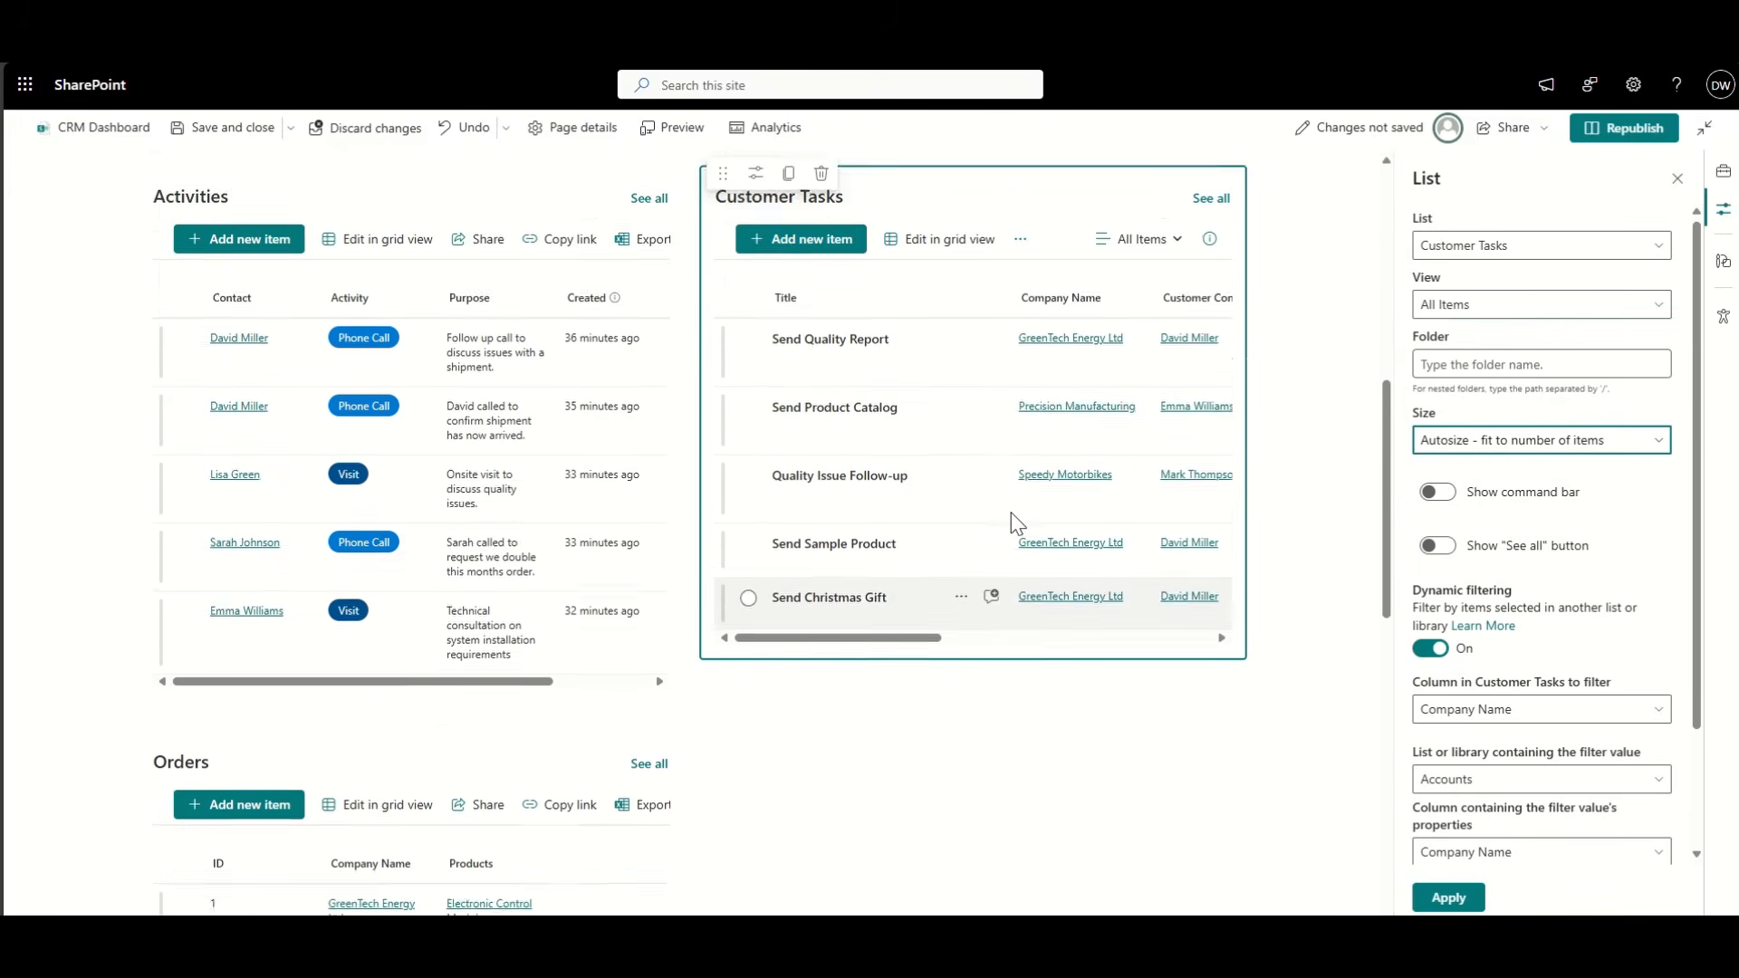
scroll(1011, 513, "up", 6)
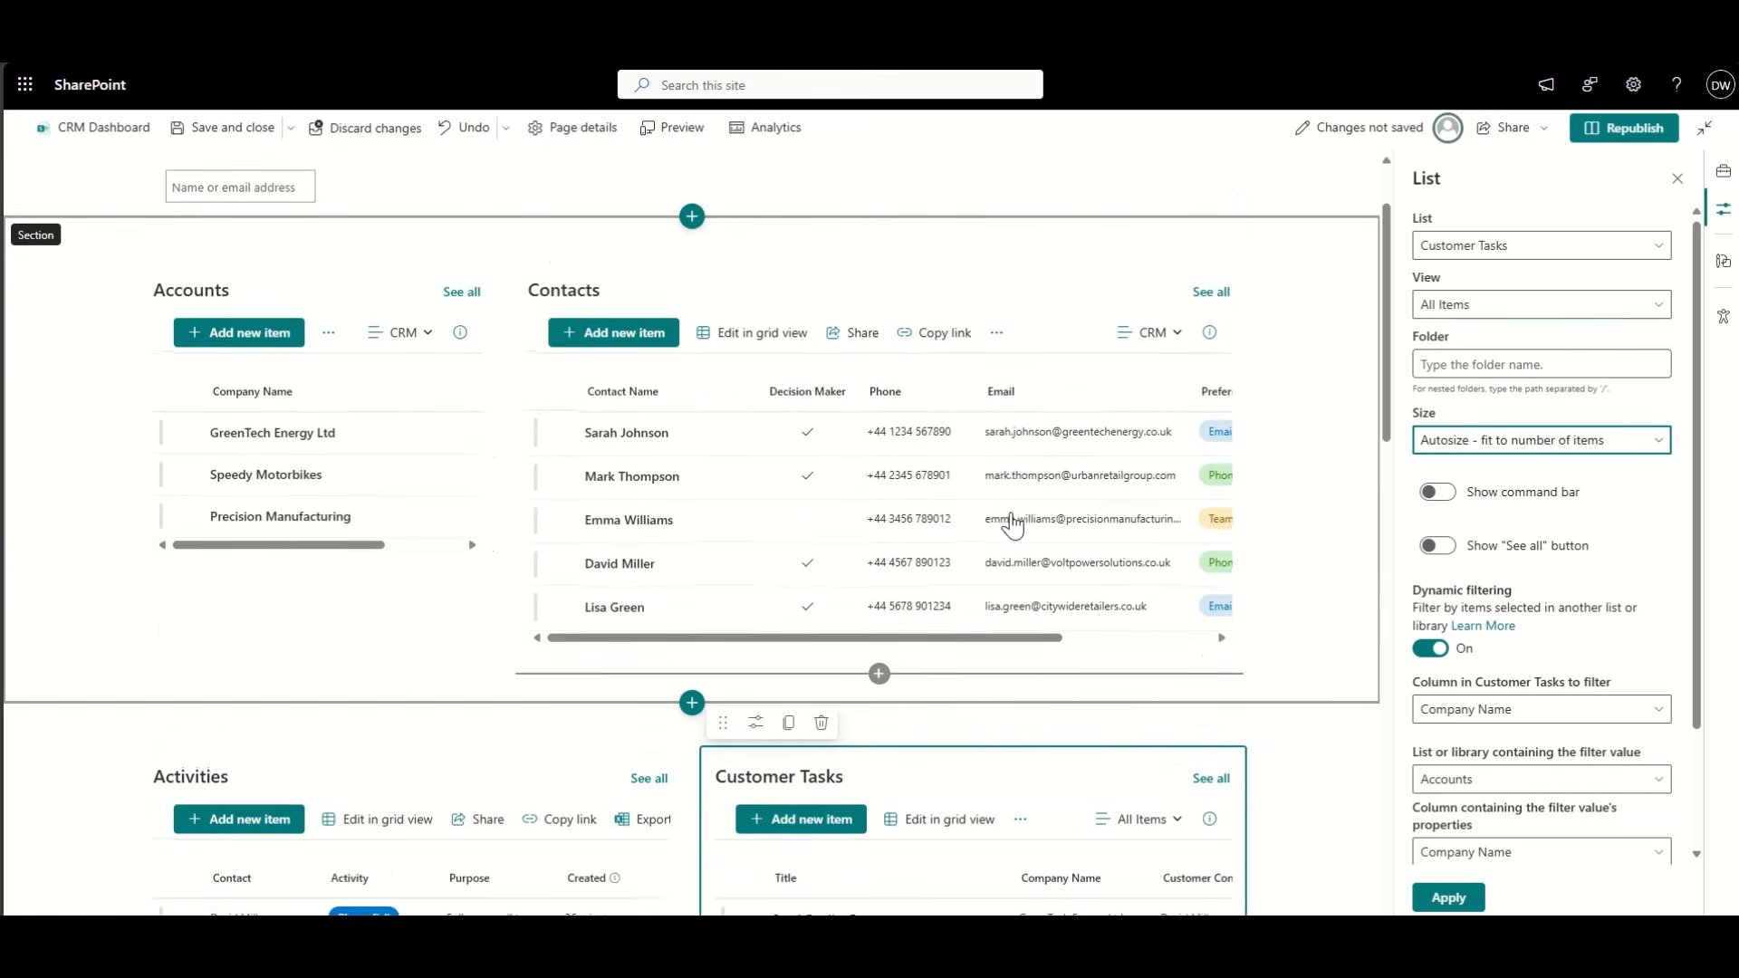
scroll(1012, 524, "up", 1)
scroll(1009, 509, "down", 2)
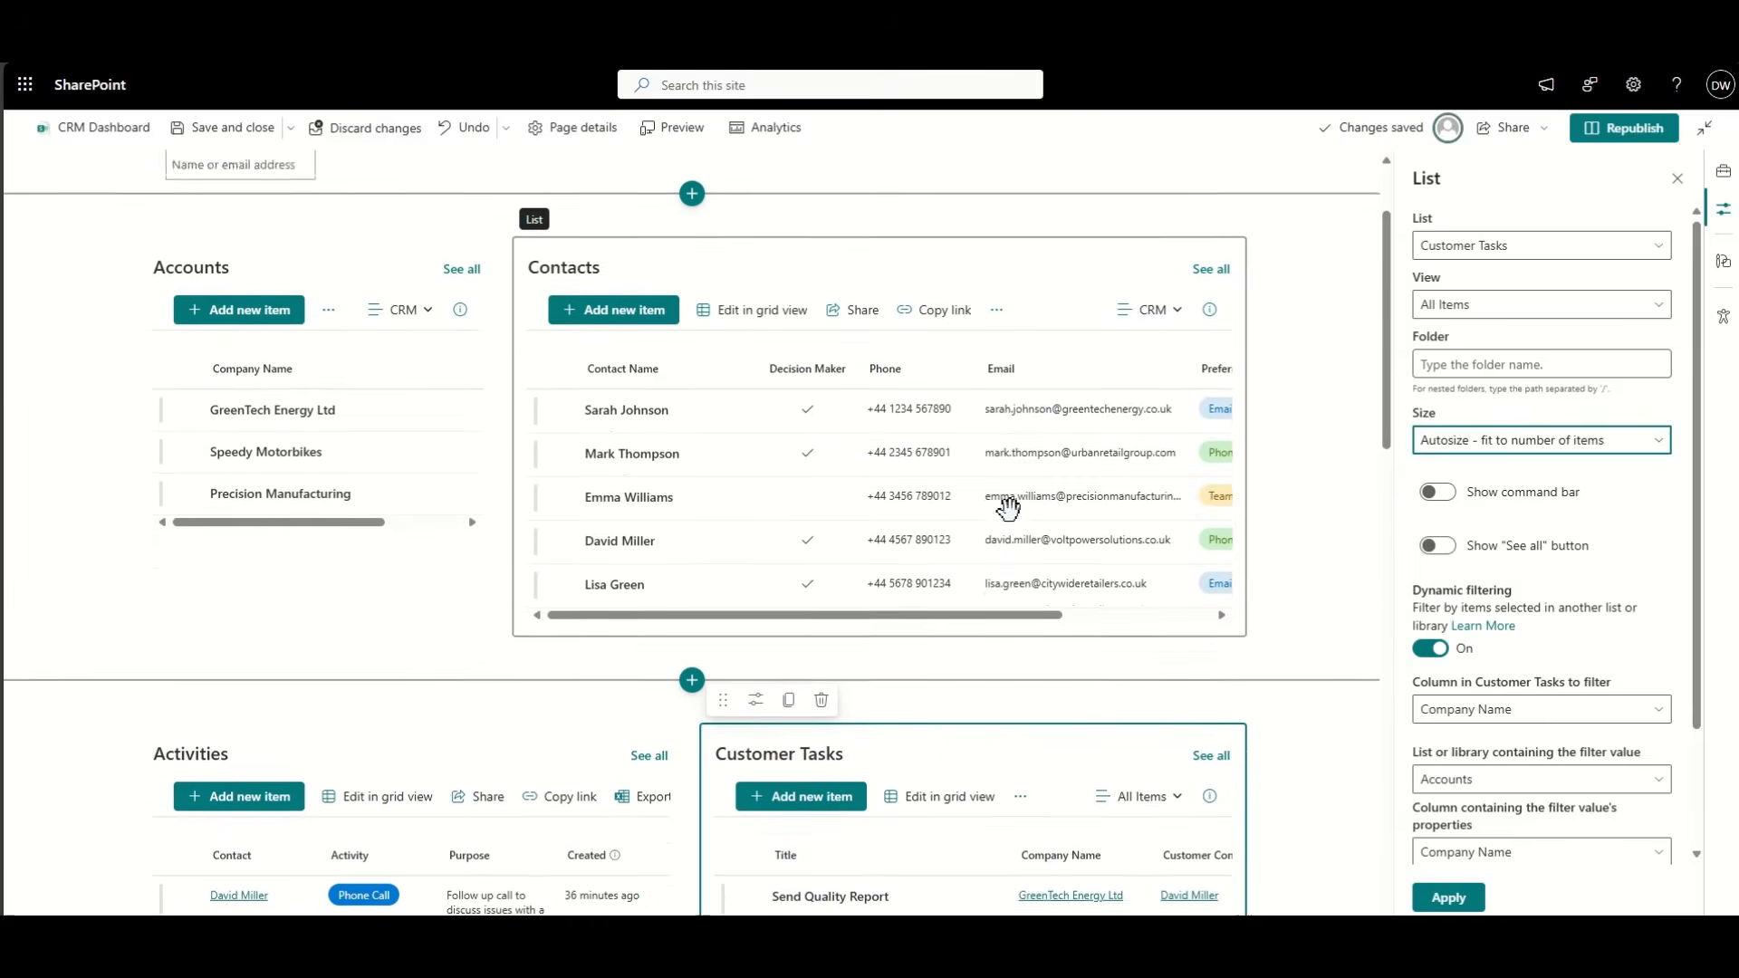
scroll(1010, 513, "down", 8)
scroll(1014, 518, "up", 3)
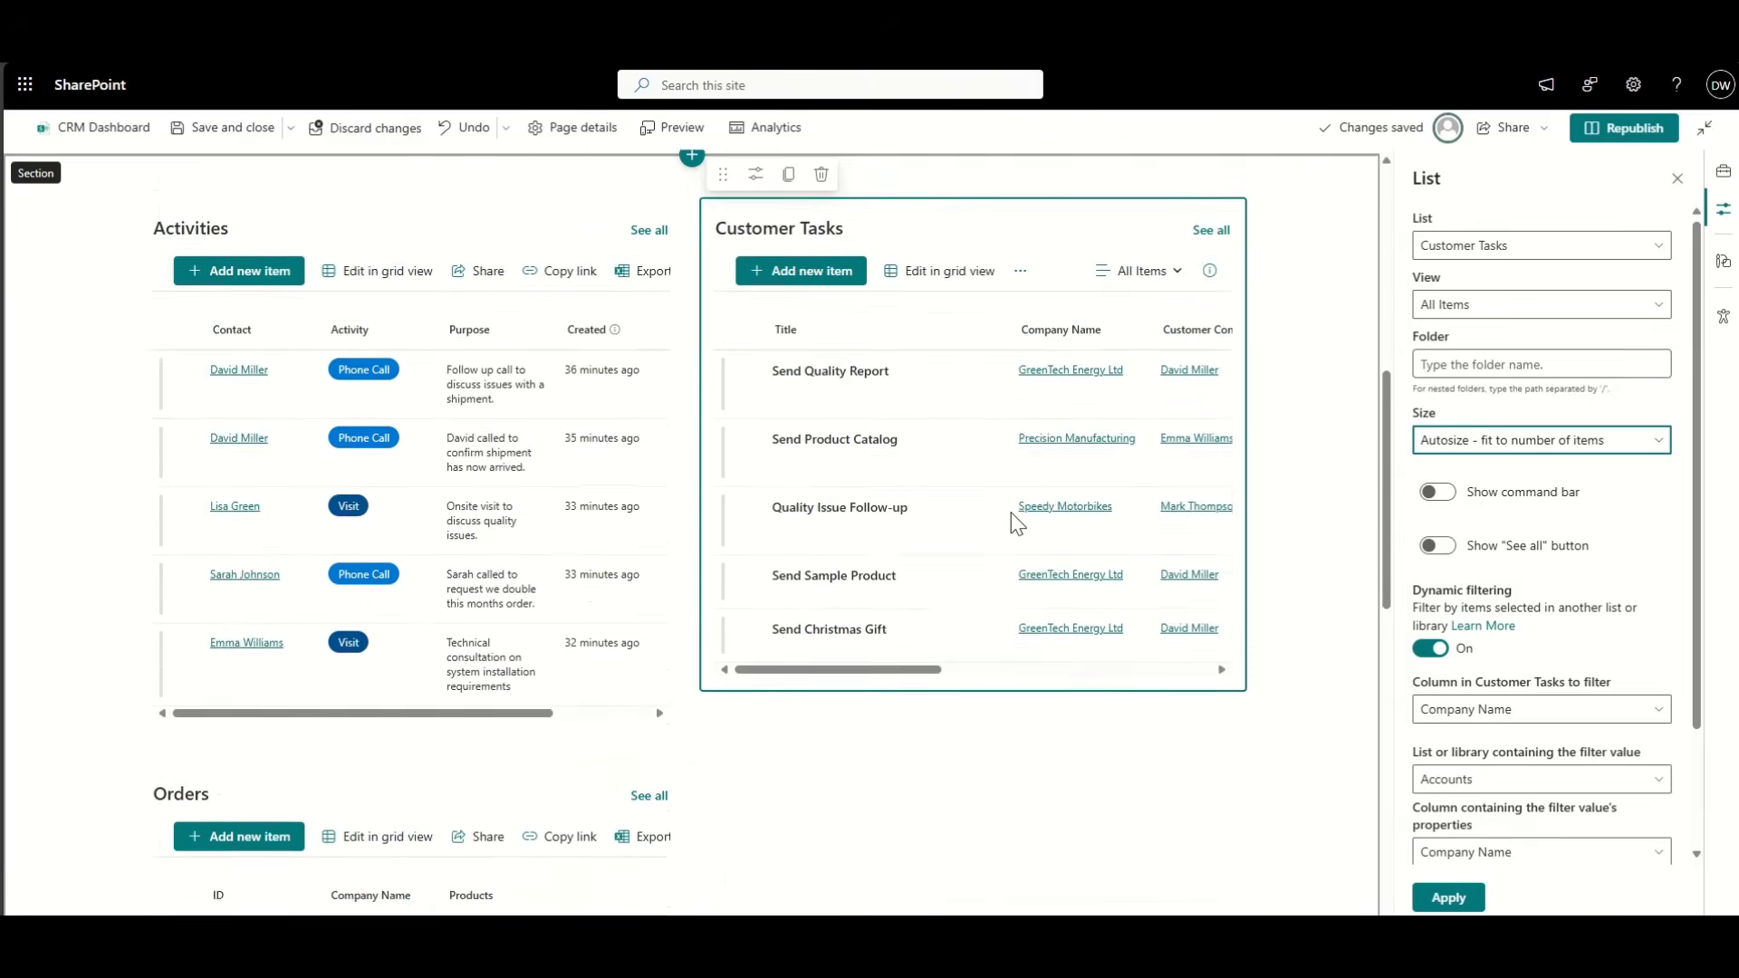
scroll(1017, 523, "up", 1)
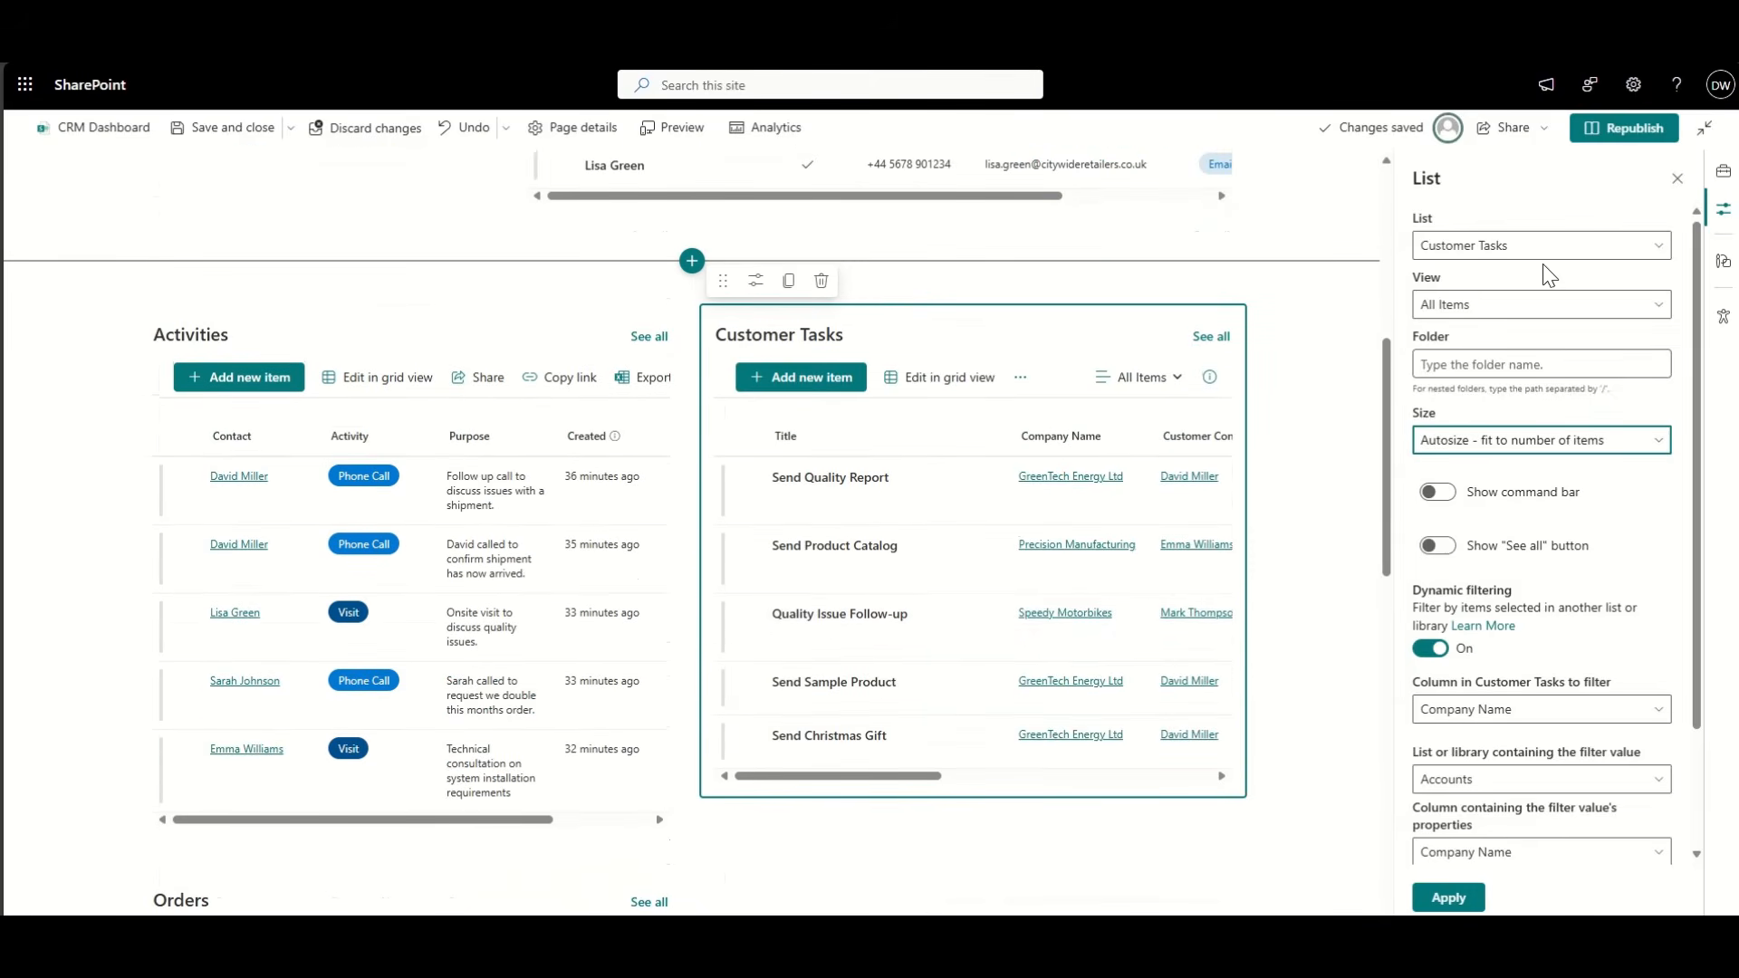
left_click(1622, 128)
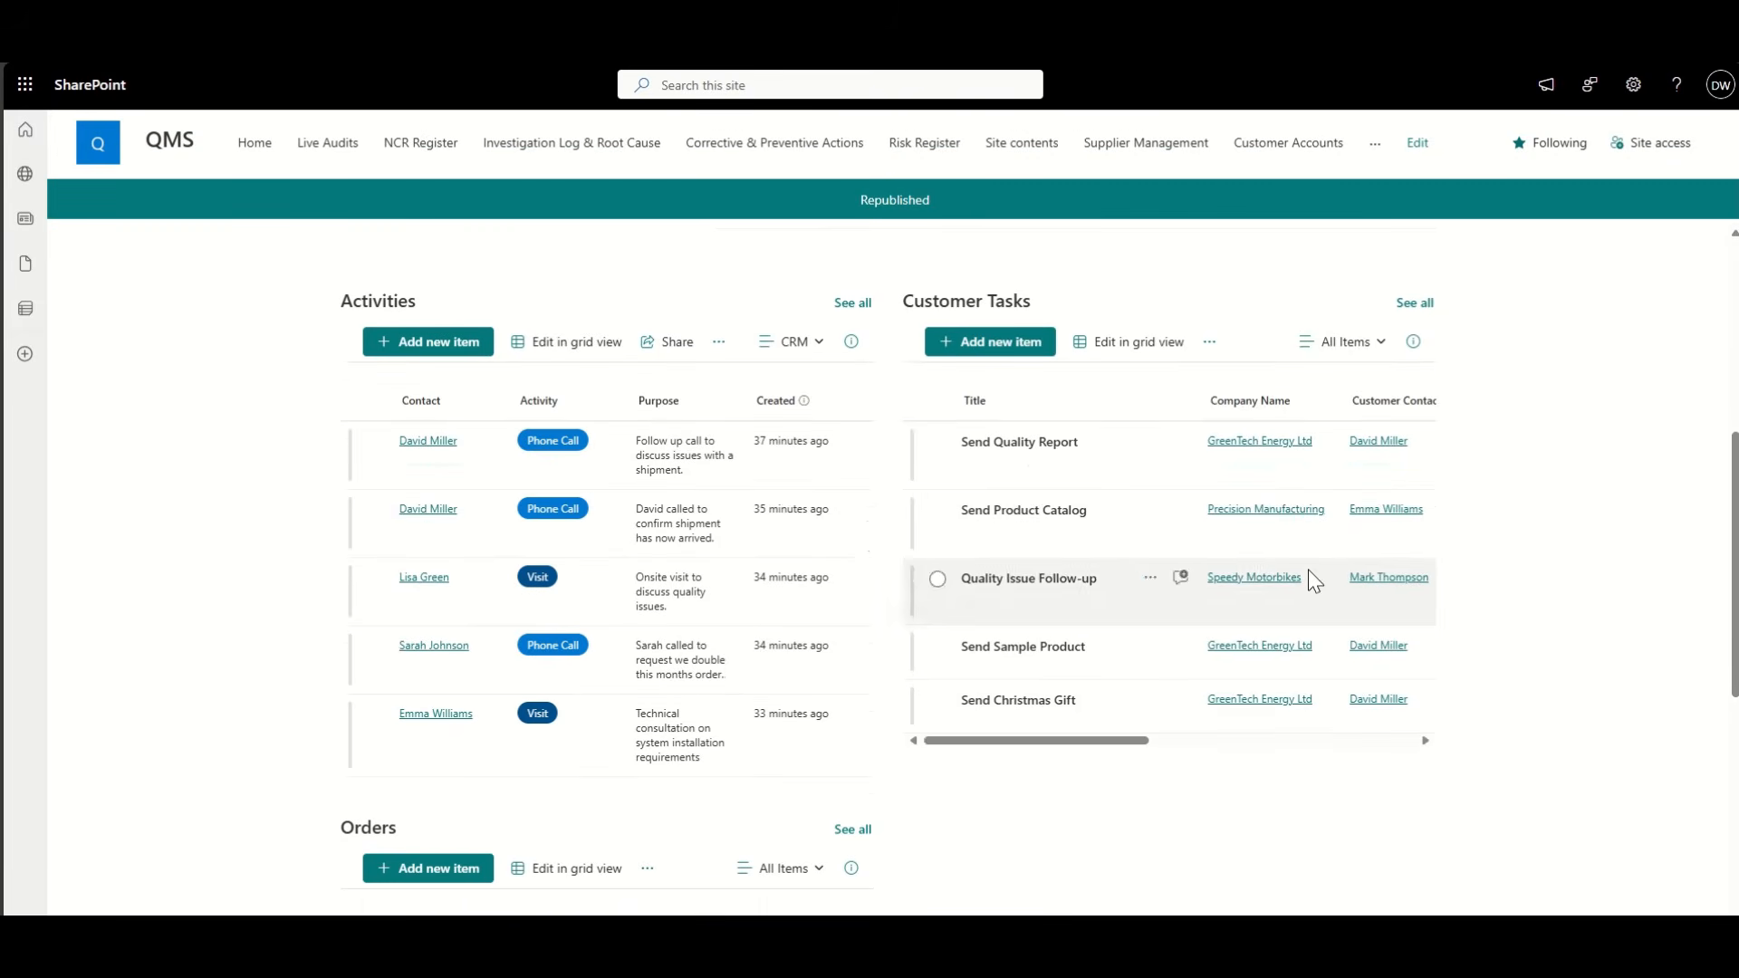
Step: Open the full Customer Tasks list via See all
scroll(1308, 569, "right", 5)
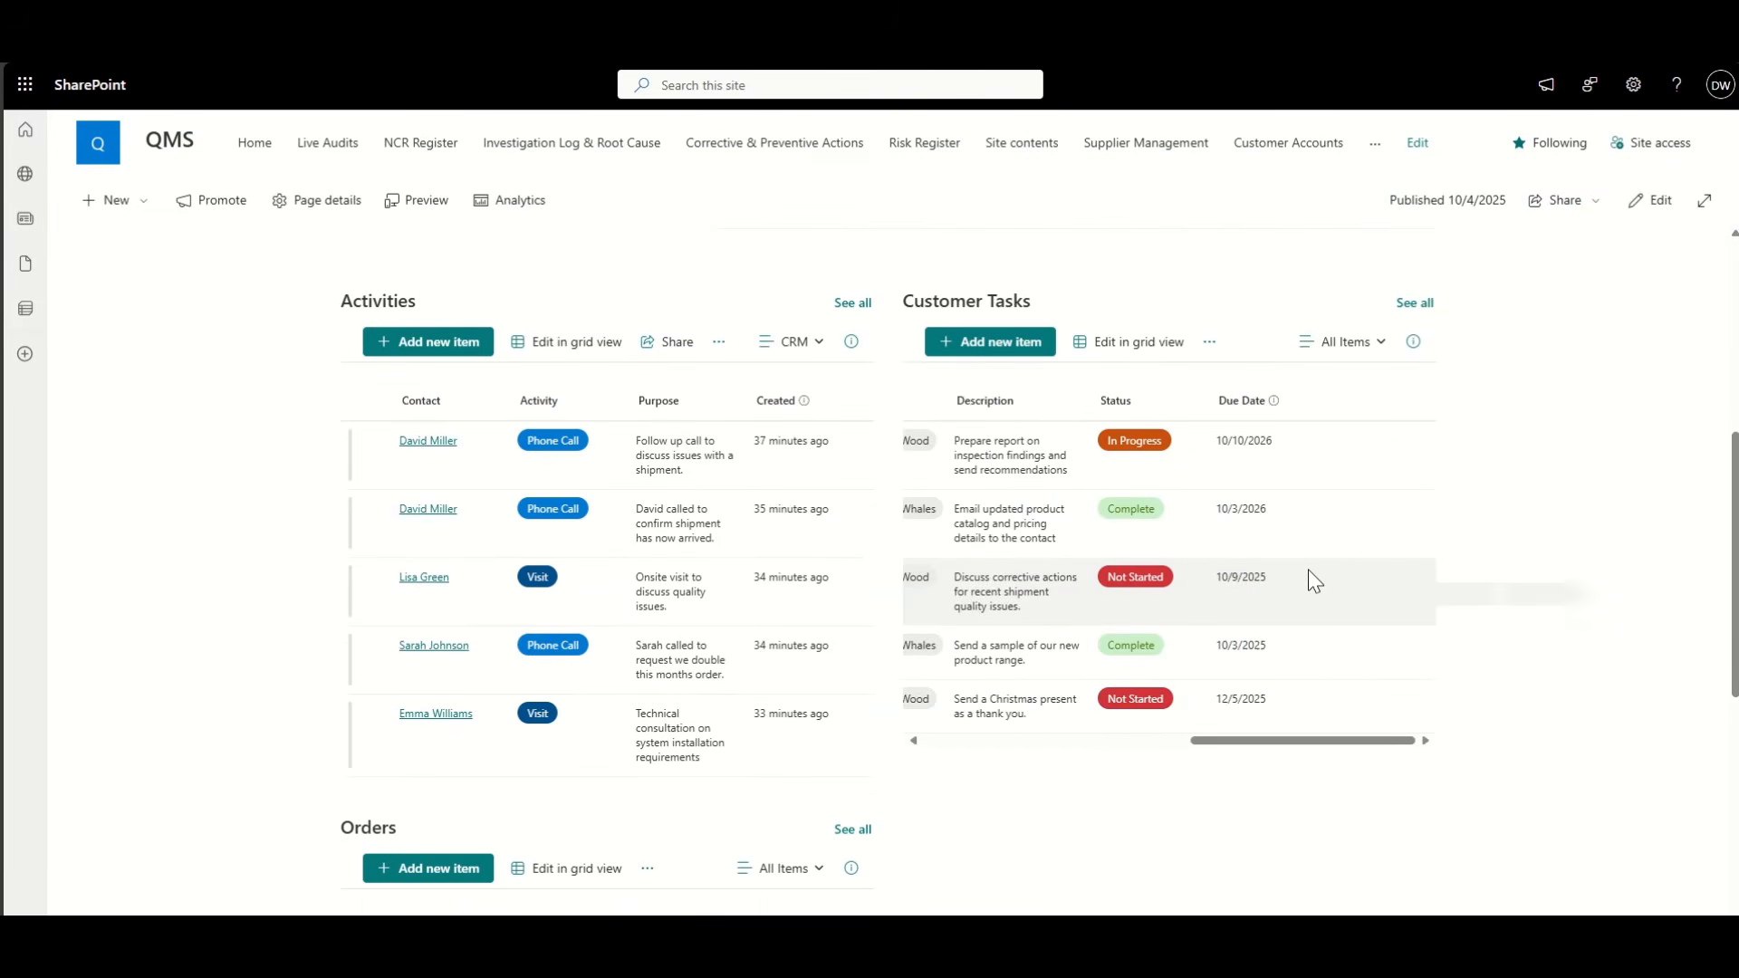
scroll(1308, 569, "left", 3)
scroll(1308, 569, "left", 4)
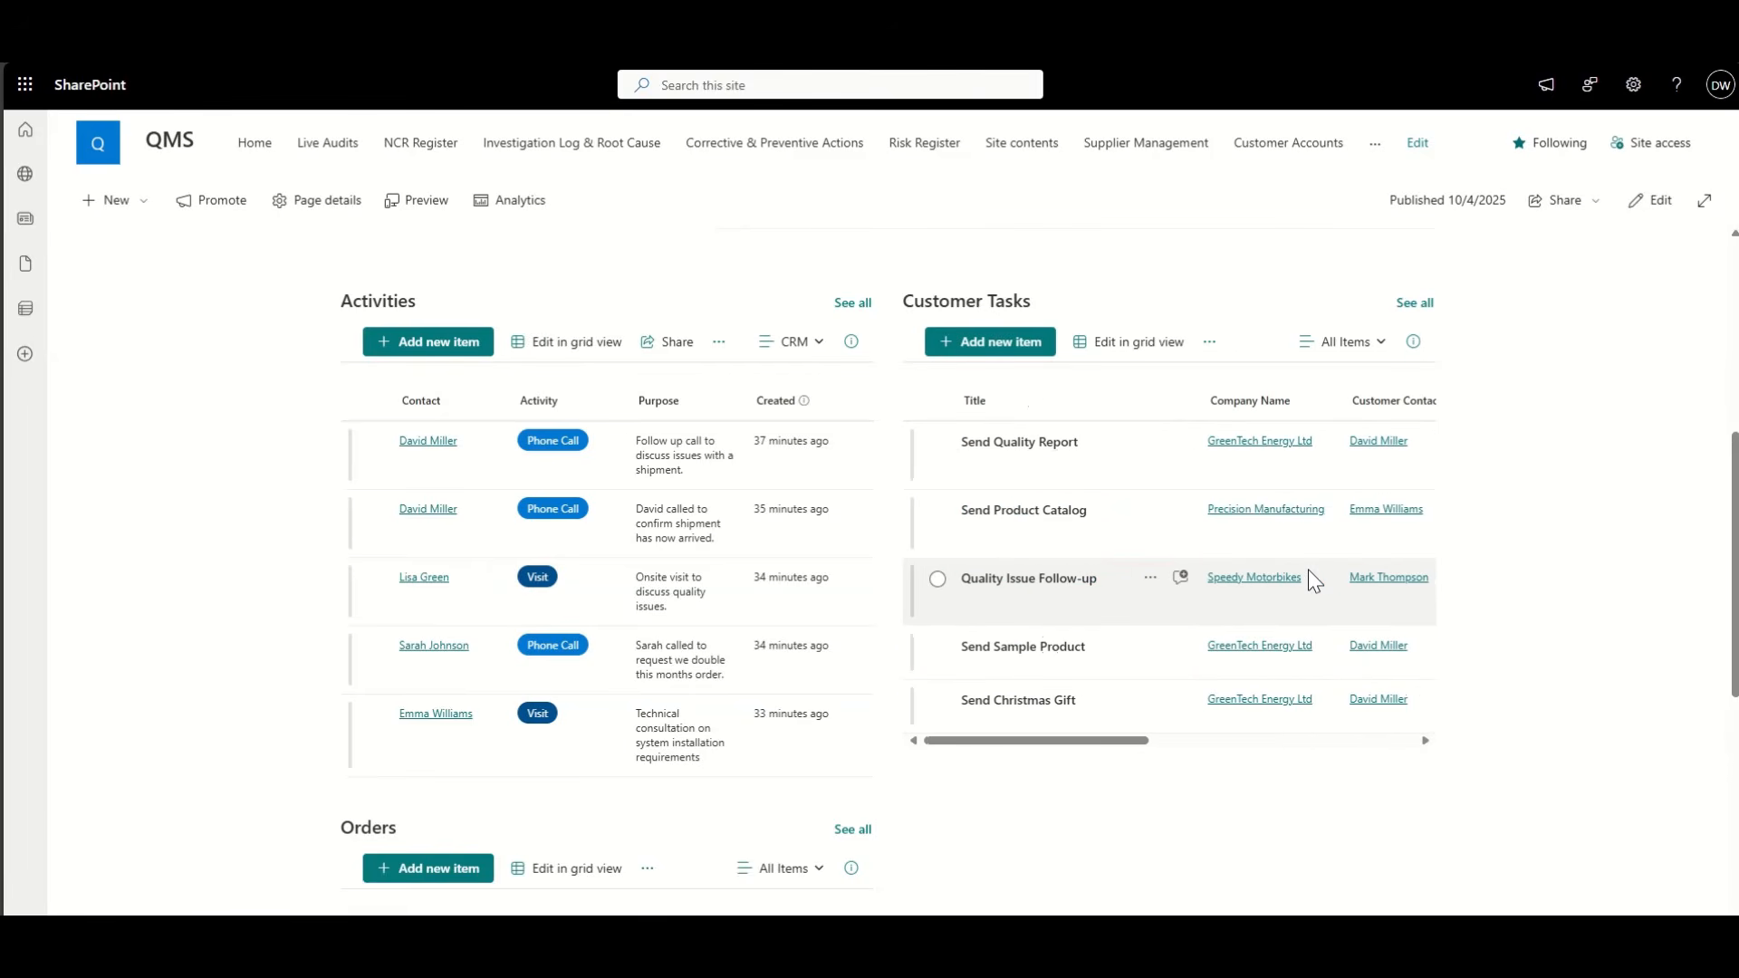
left_click(1415, 303)
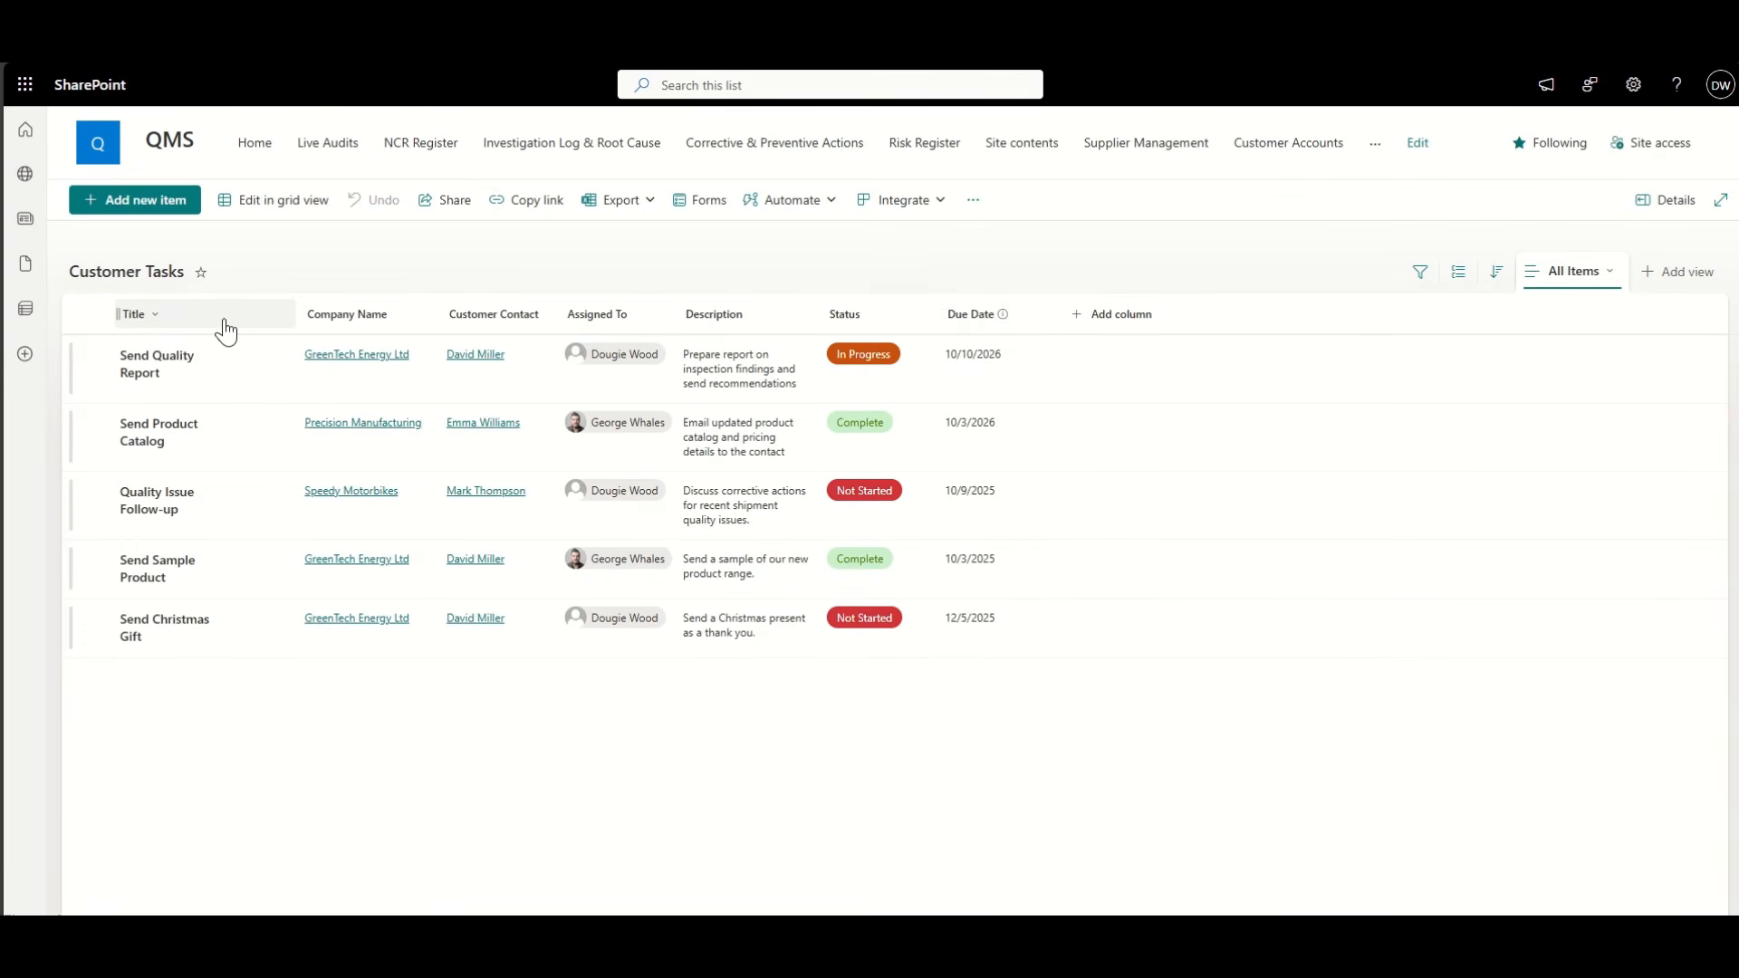
Step: Hide the Due Date and Customer Contact columns in the Customer Tasks list
left_click(411, 325)
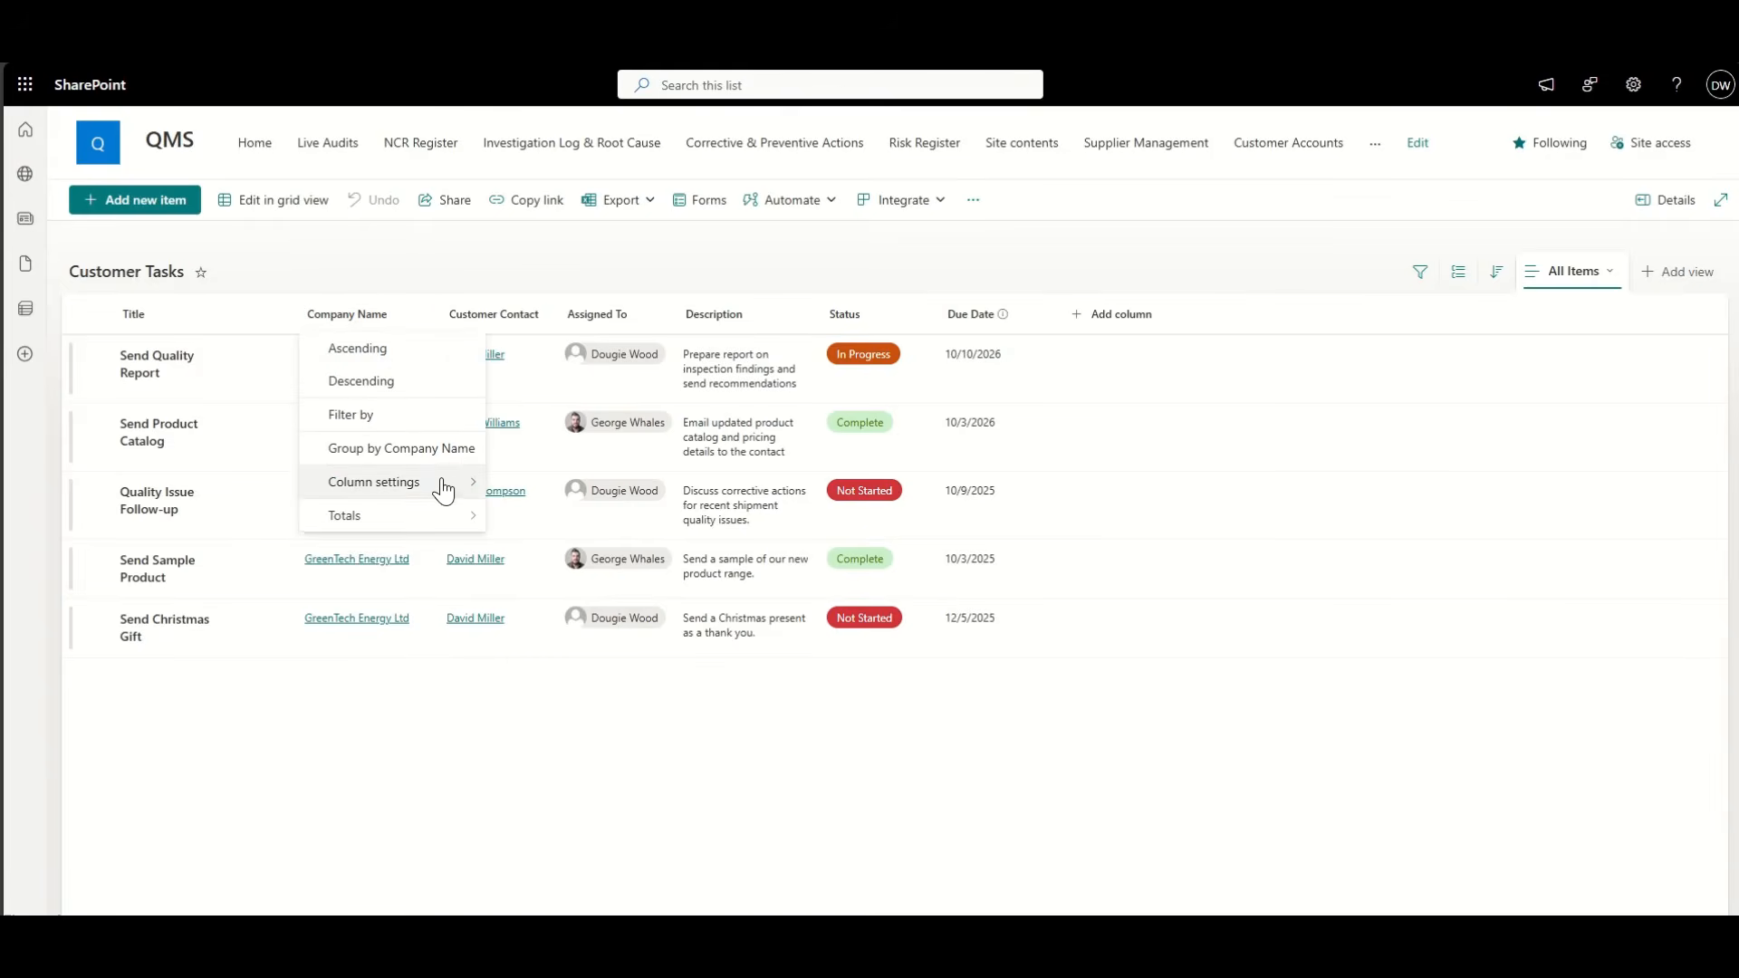
mouse_move(453, 483)
left_click(590, 611)
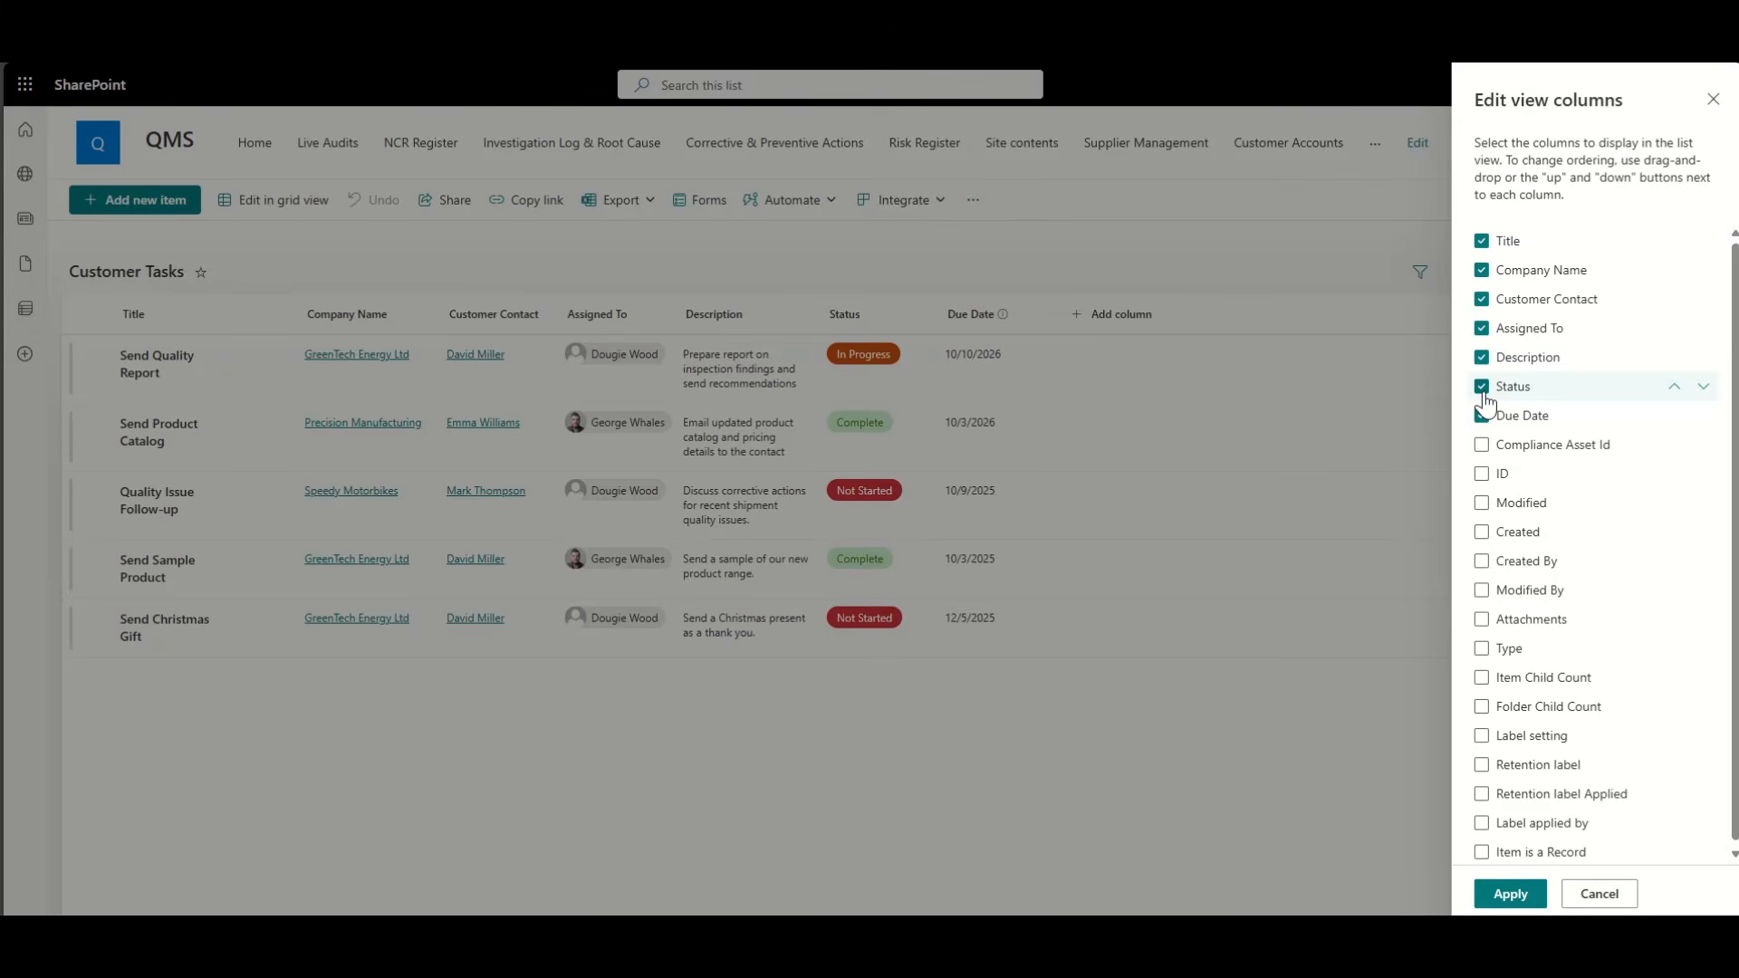
left_click(1482, 417)
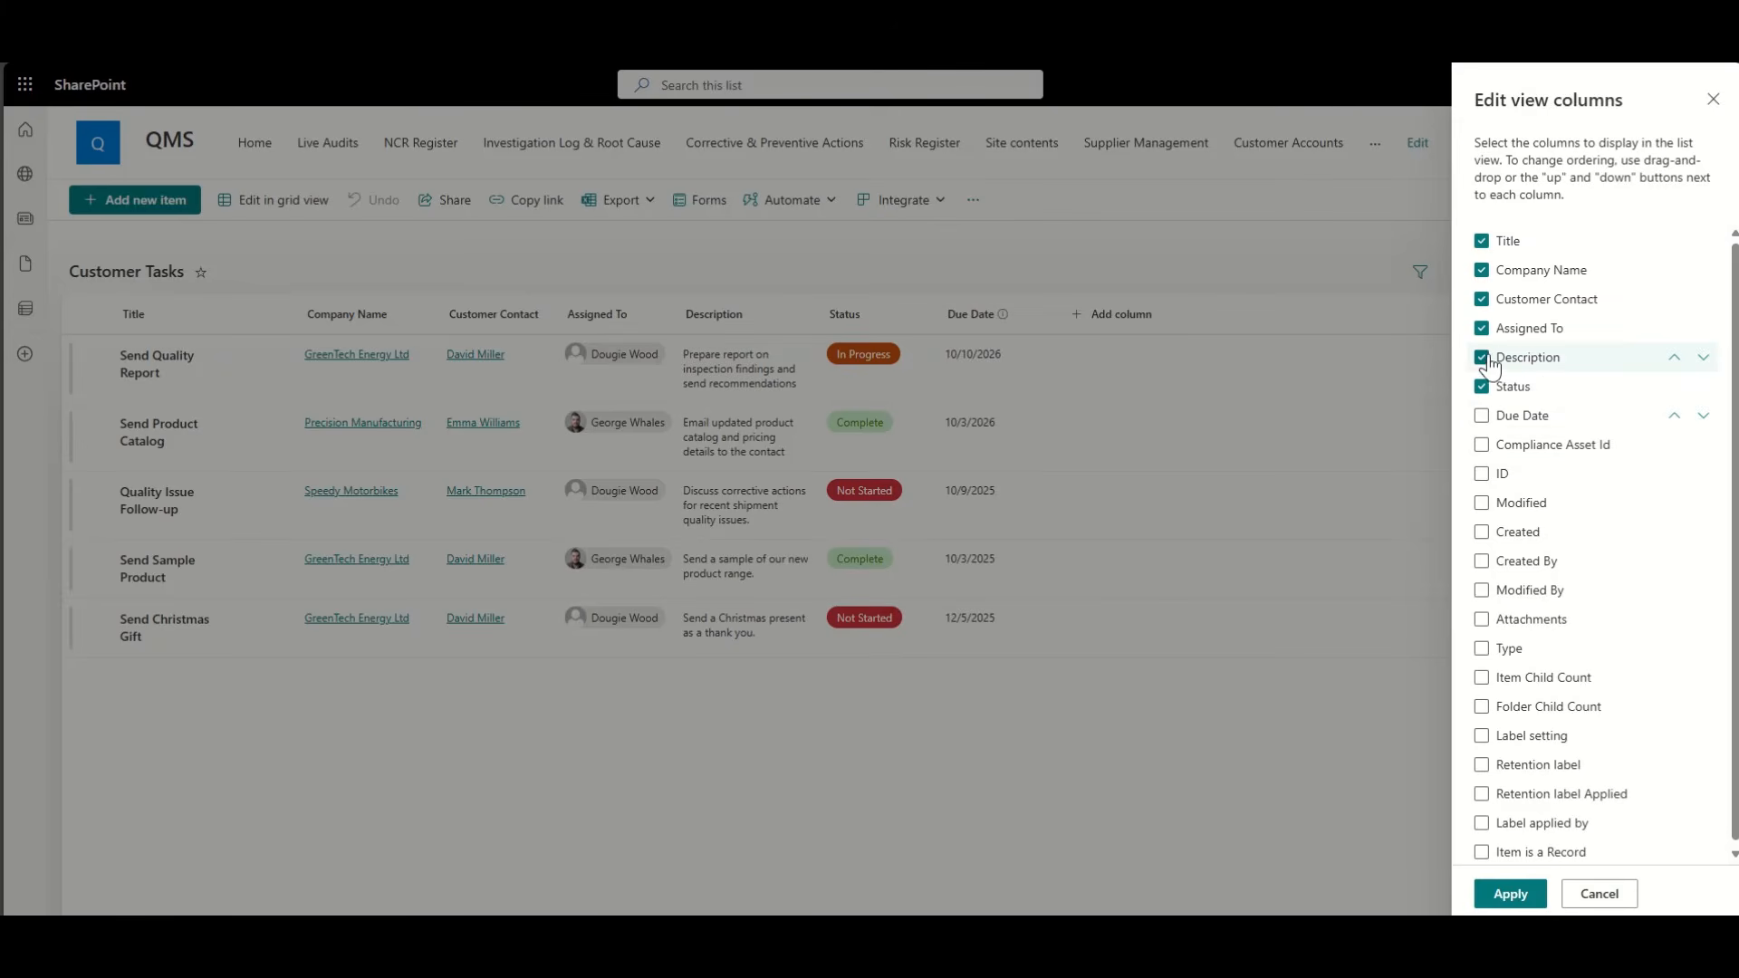
left_click(1482, 300)
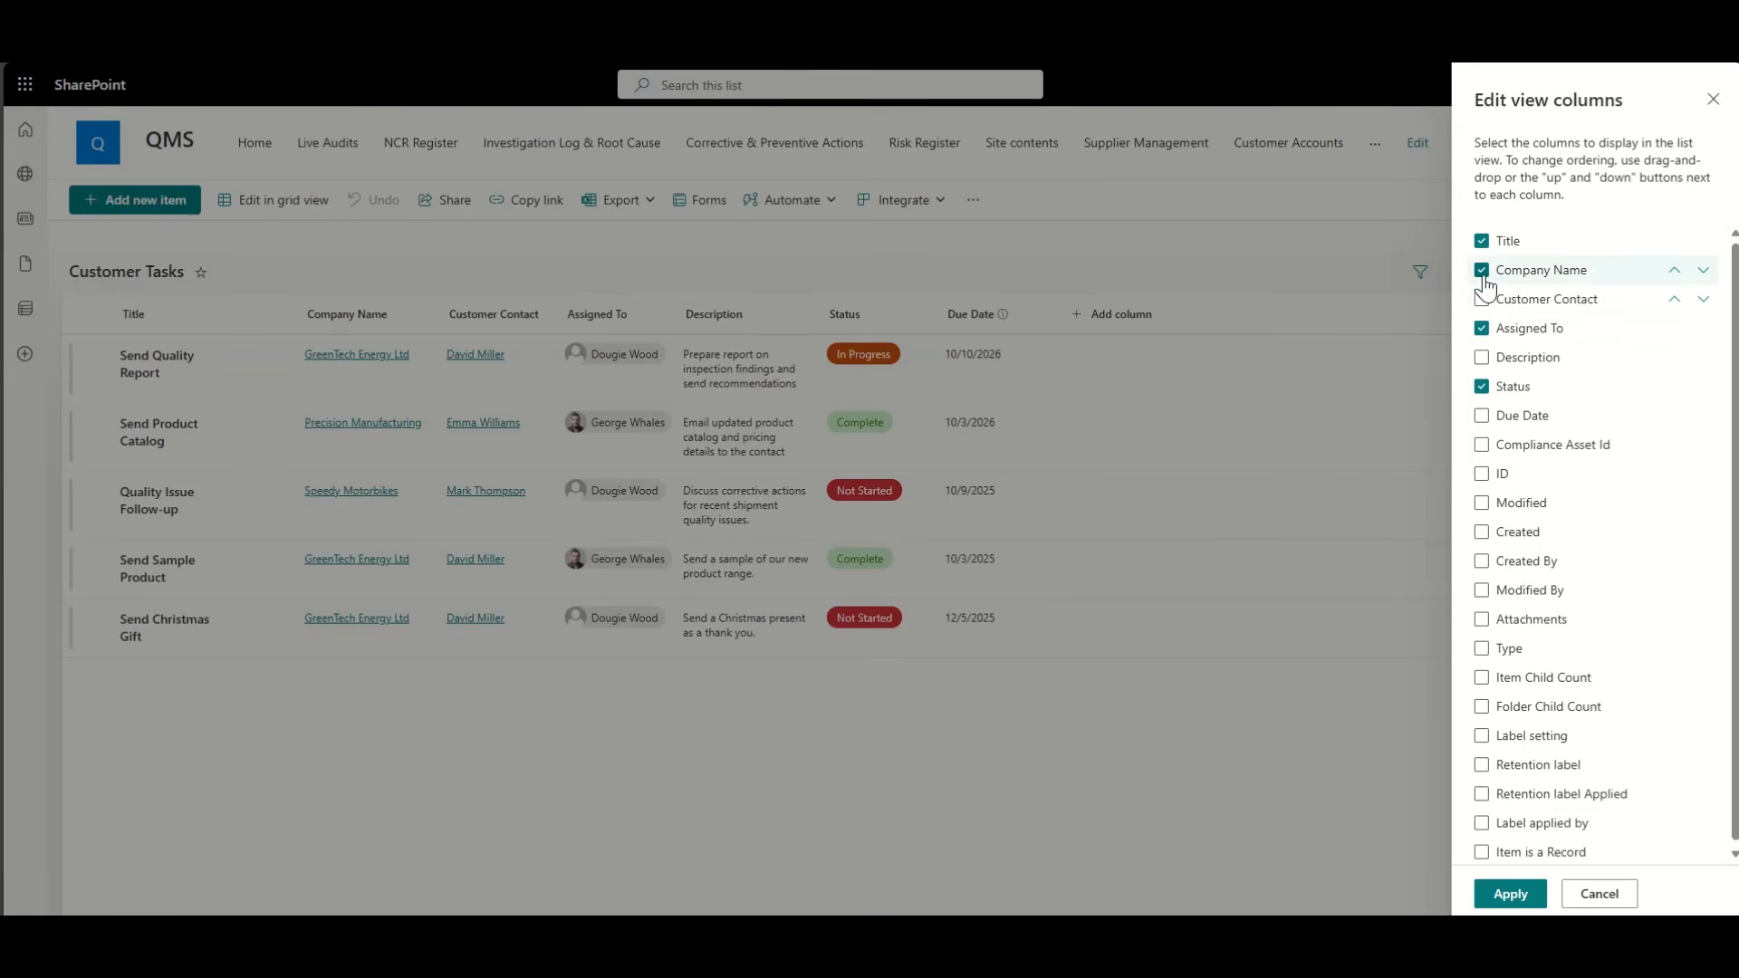
left_click(1509, 895)
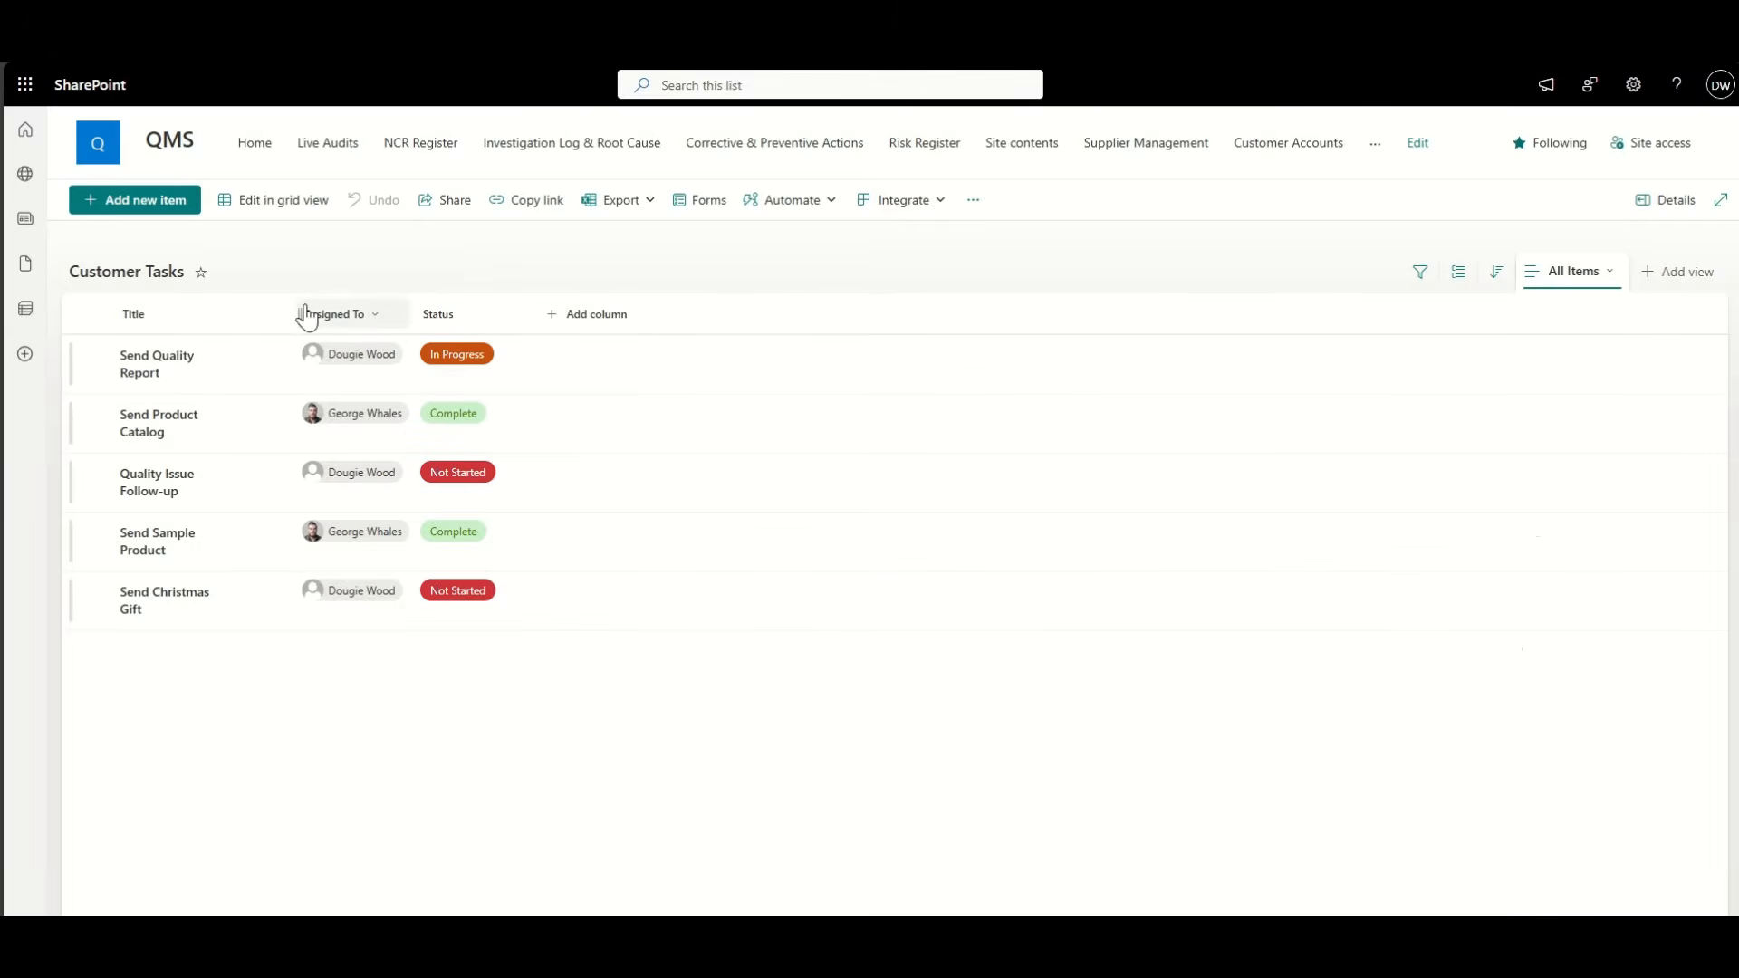
Step: Widen the Title column and save the view as a new view named CRM
left_click_drag(294, 305, 317, 304)
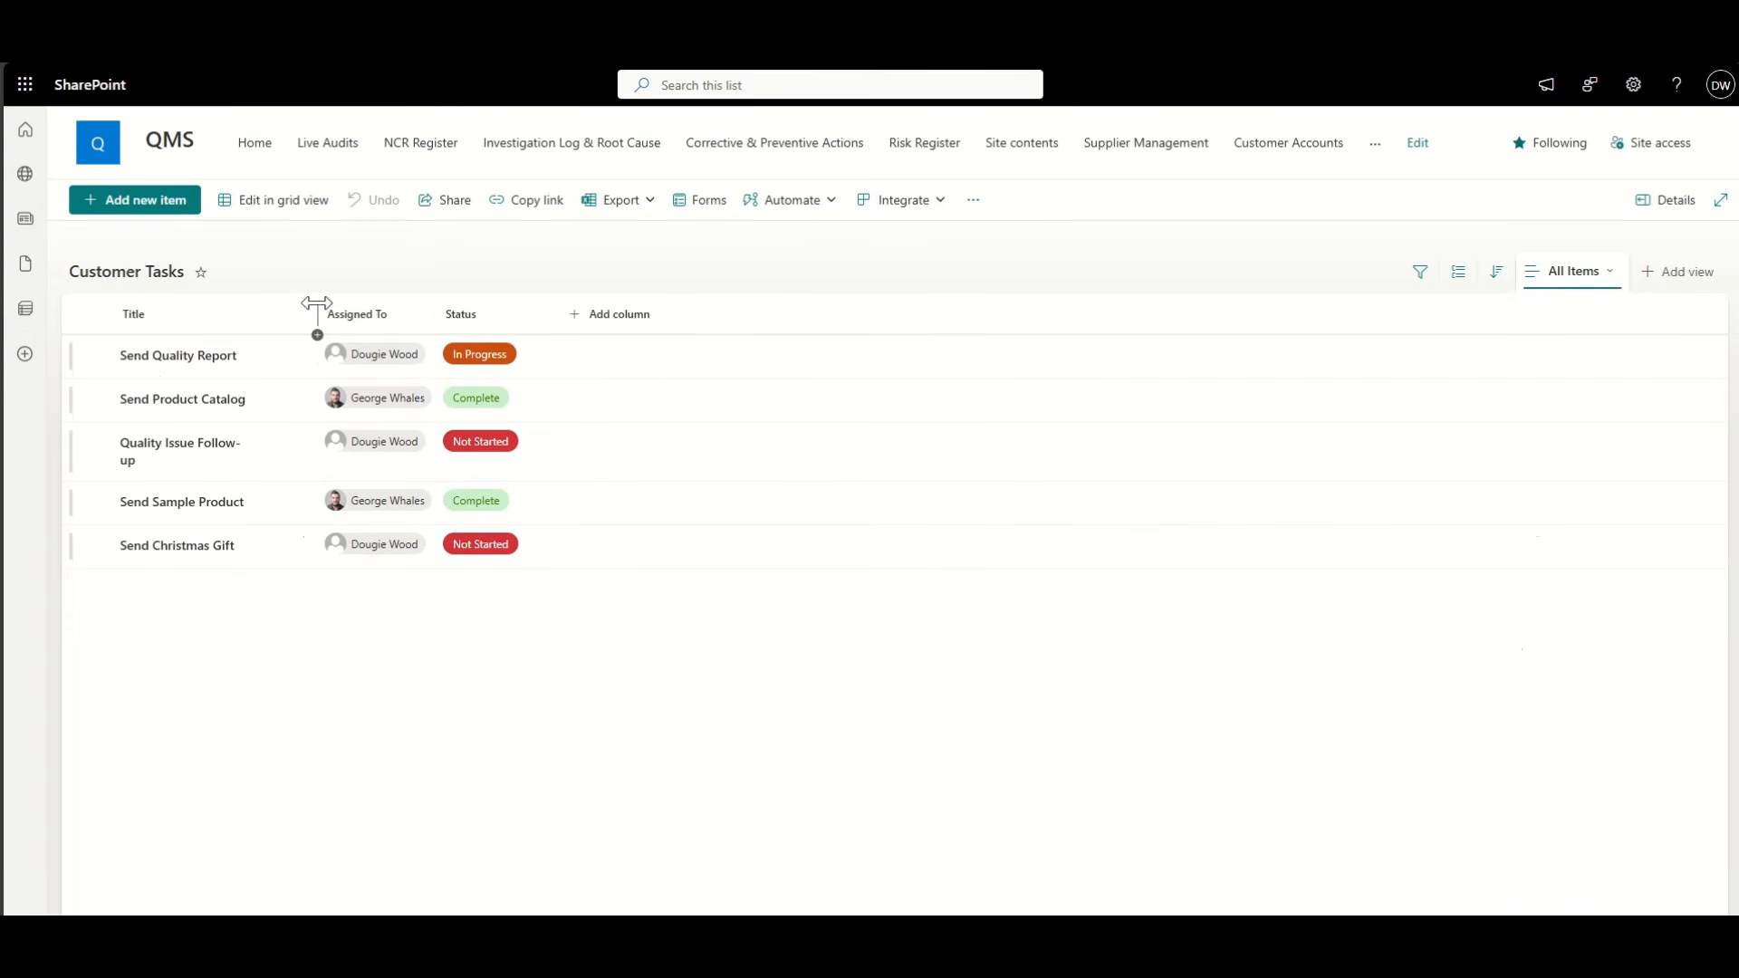
left_click(1563, 284)
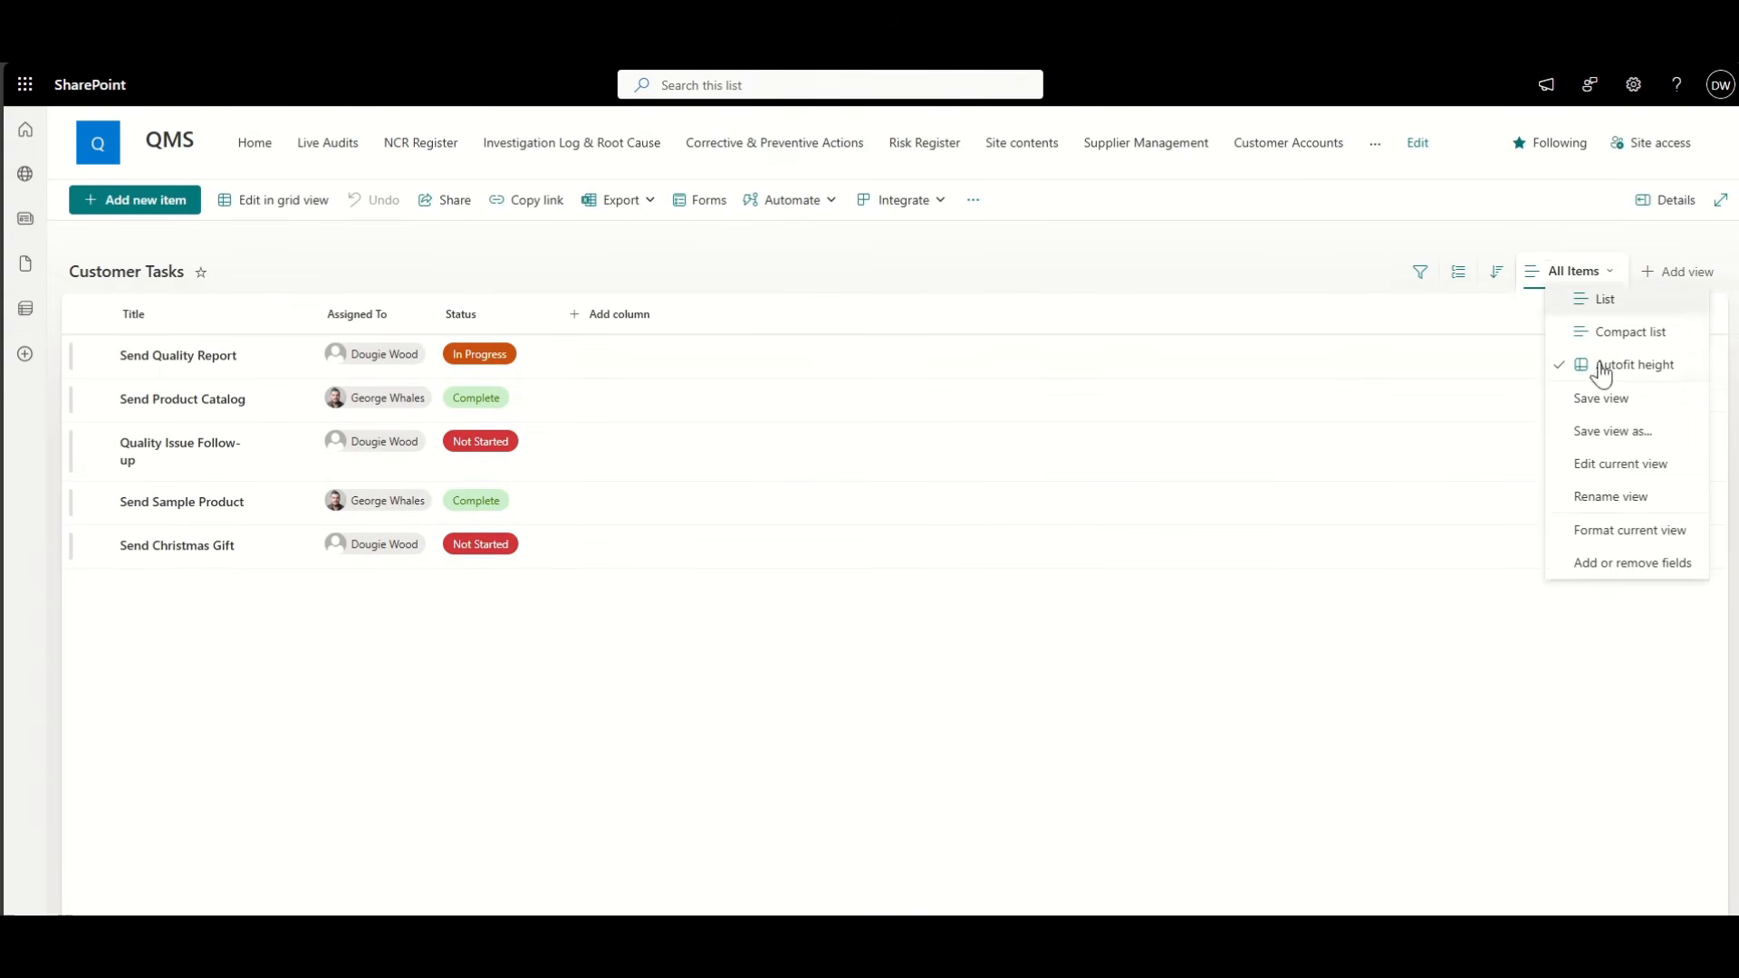
left_click(1623, 432)
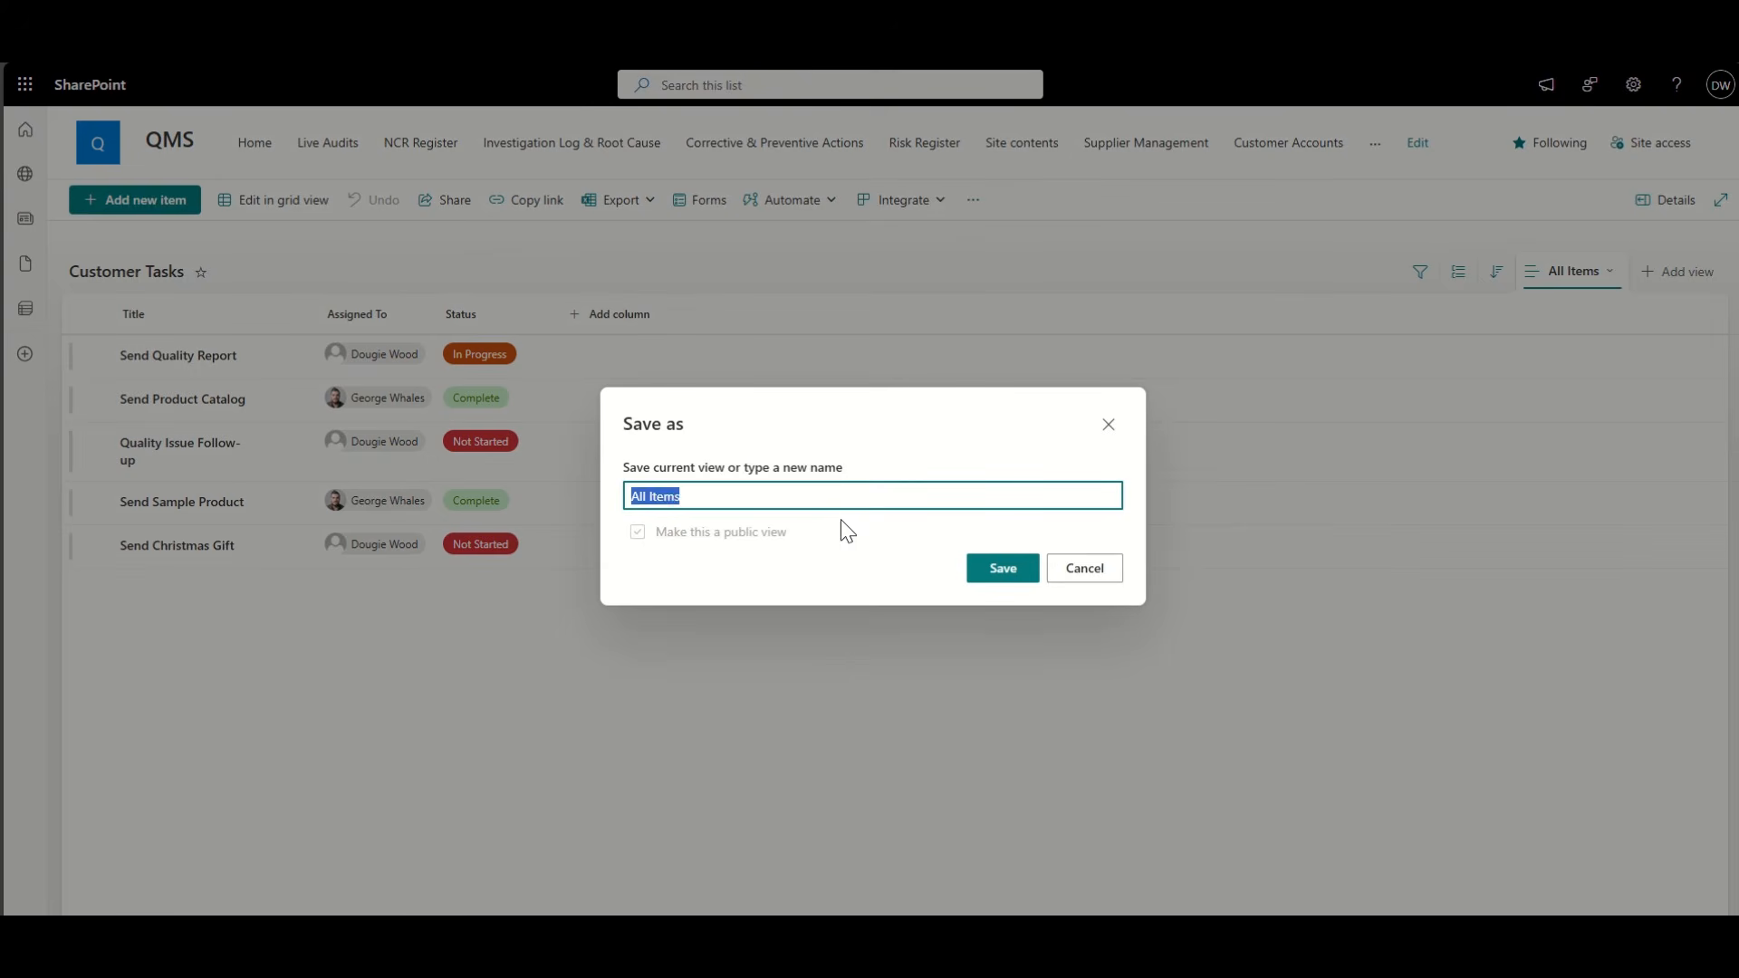
type("CRM")
left_click(1001, 568)
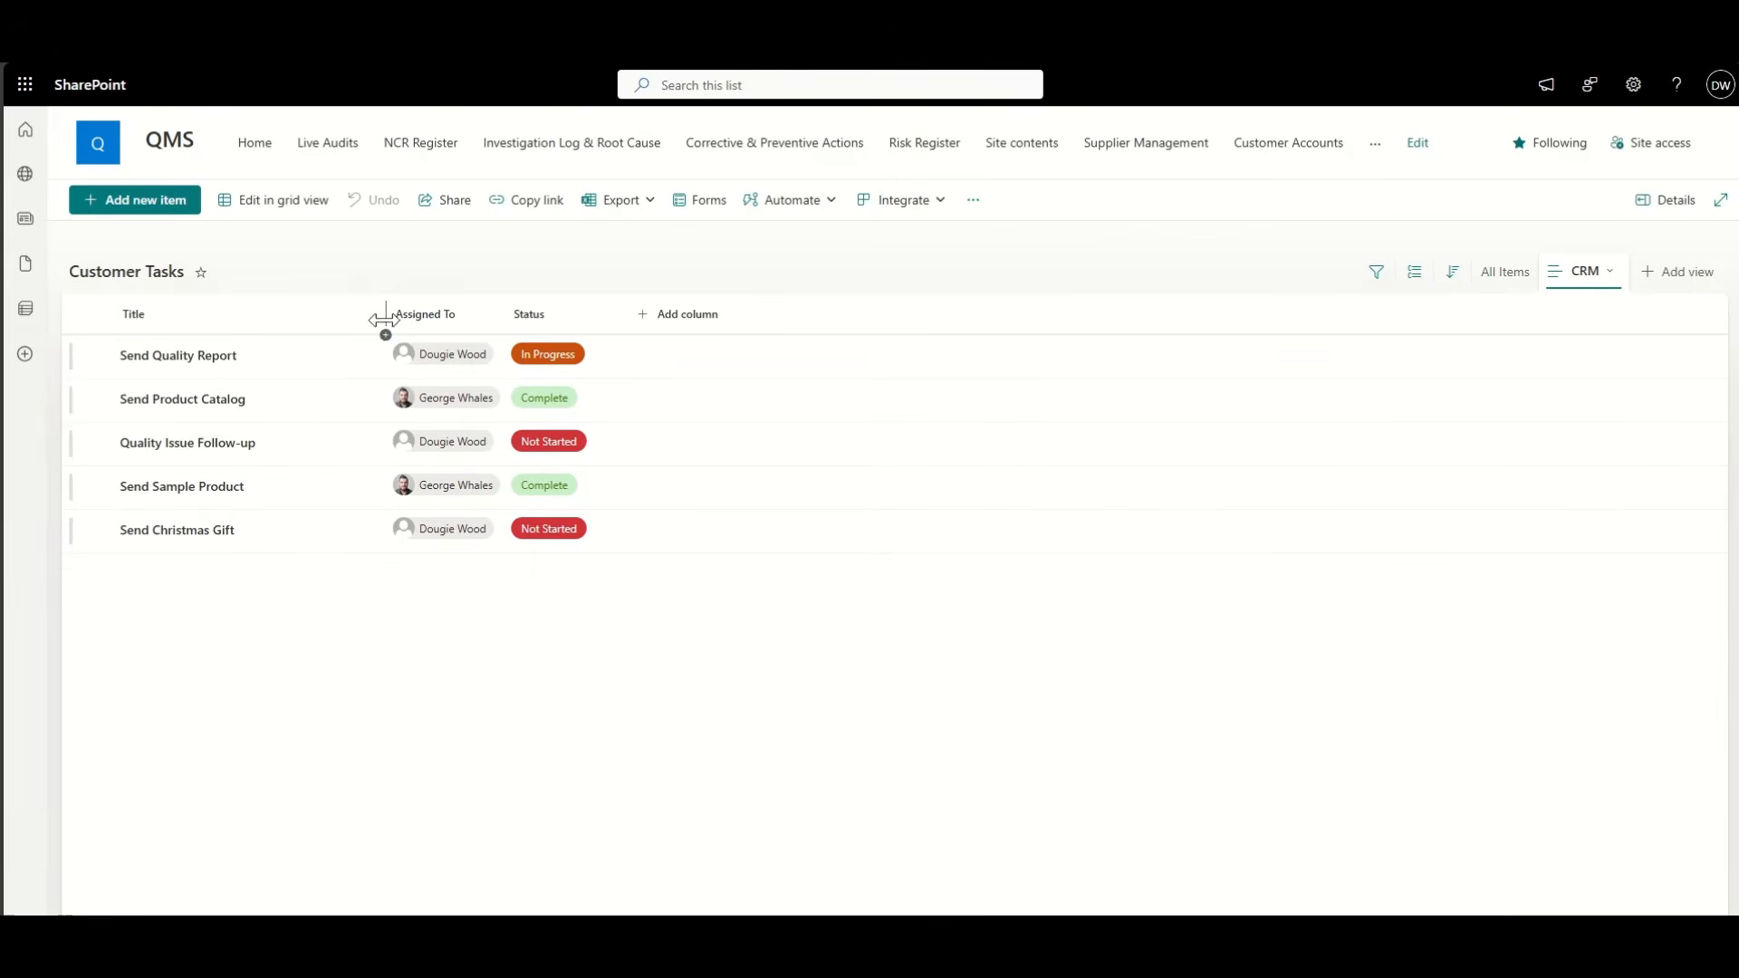
Step: Narrow the Title column, switch to All Items, and go back to the CRM Dashboard
left_click_drag(381, 324, 319, 328)
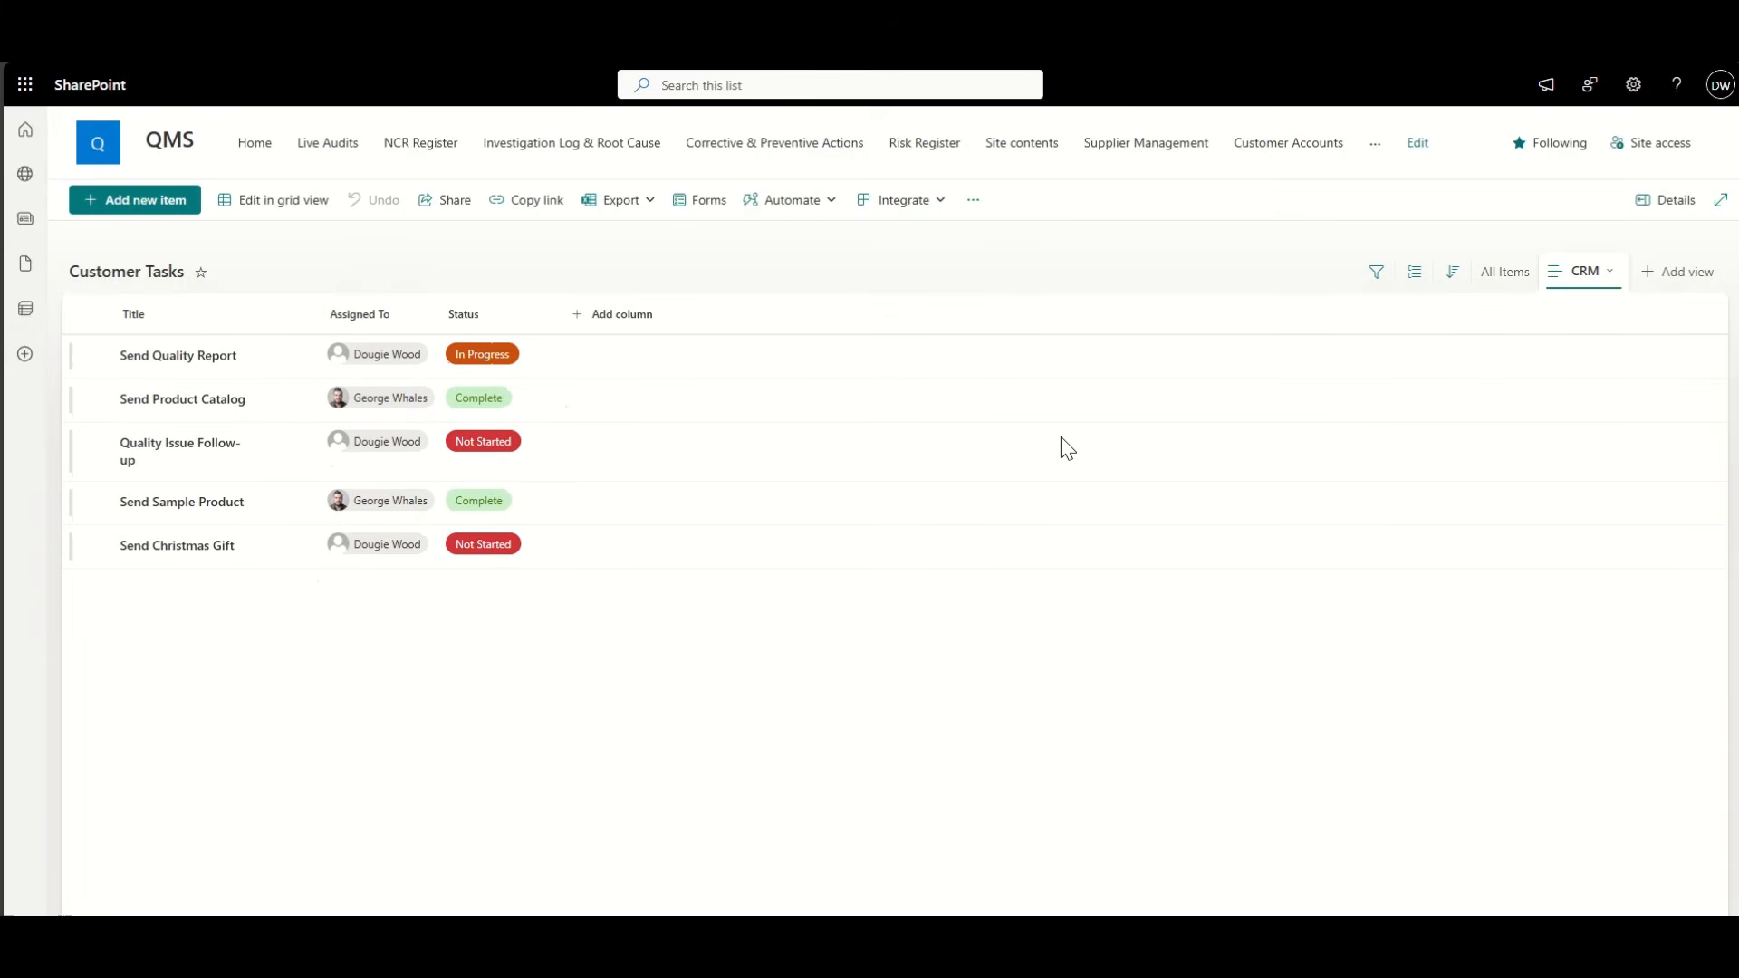
left_click(1586, 281)
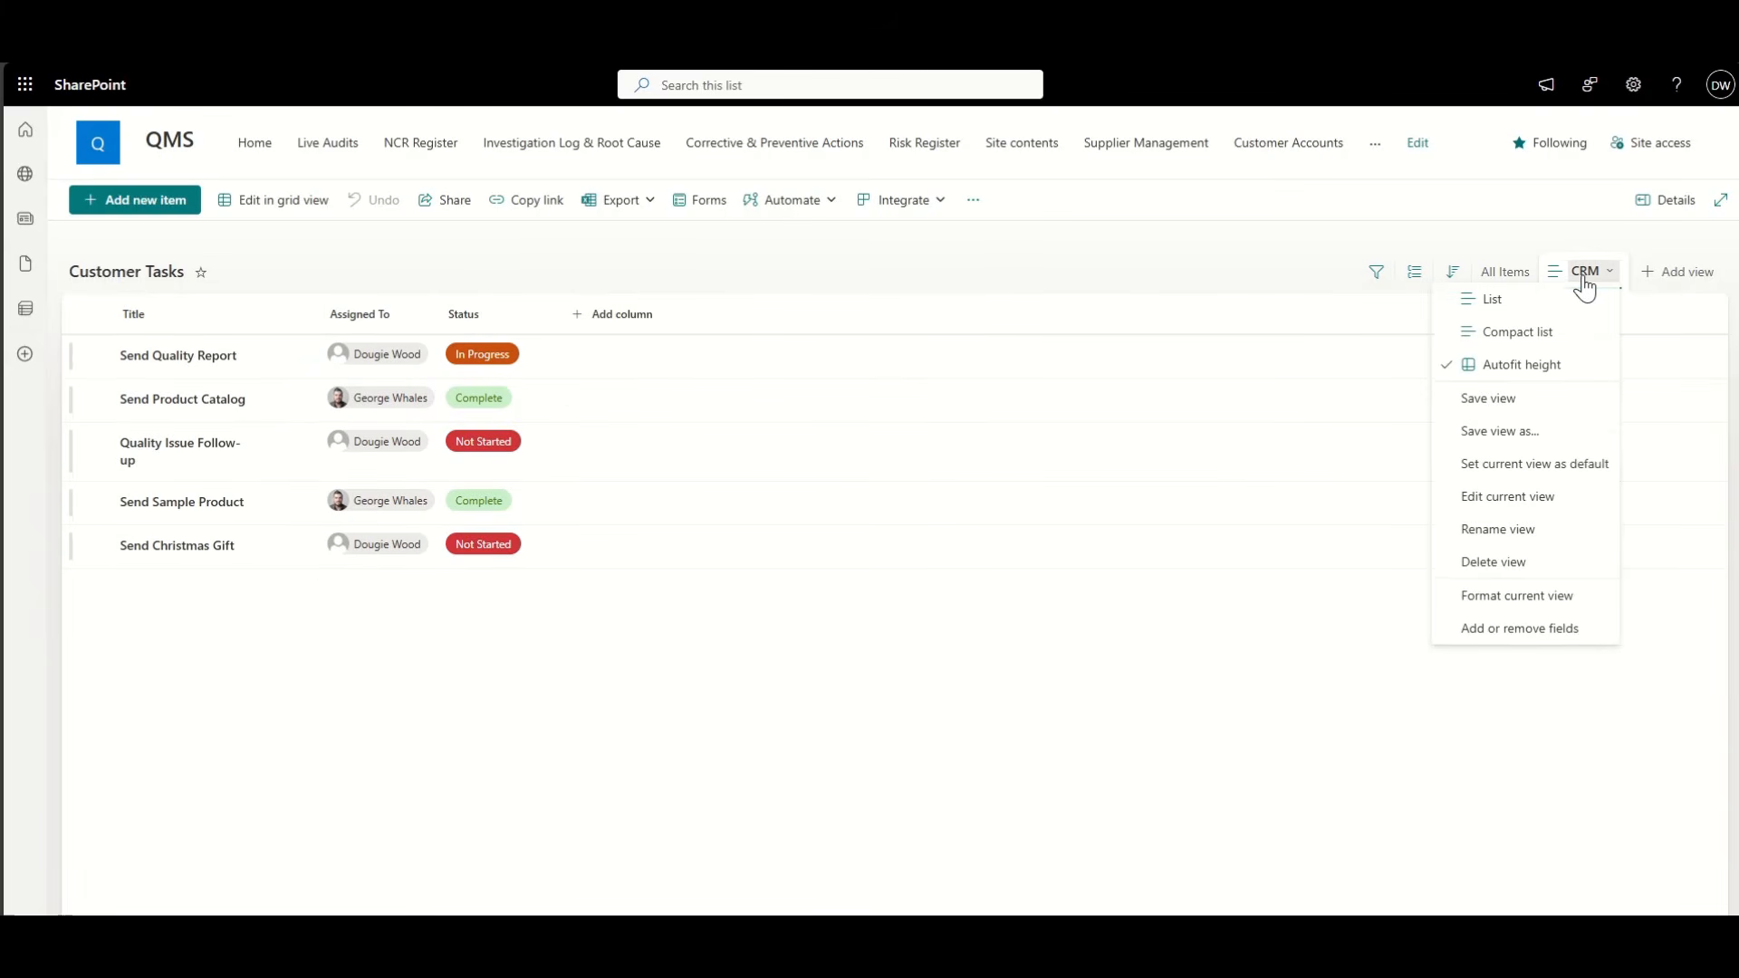
left_click(1515, 408)
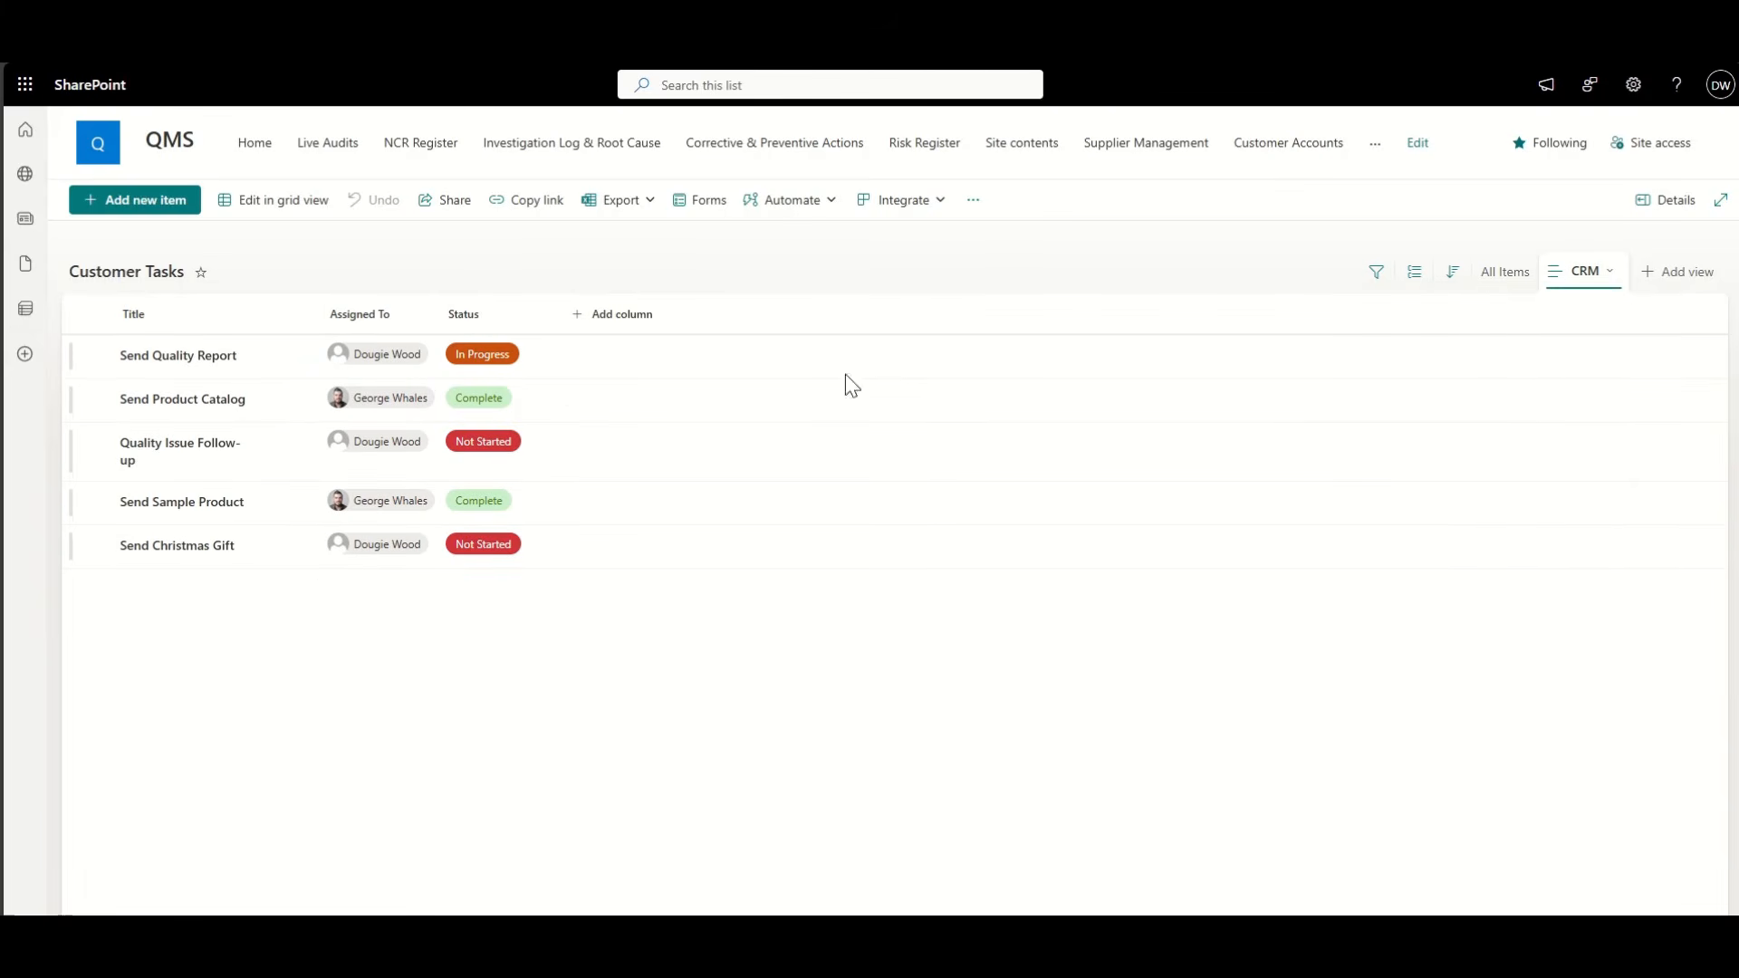
left_click(24, 63)
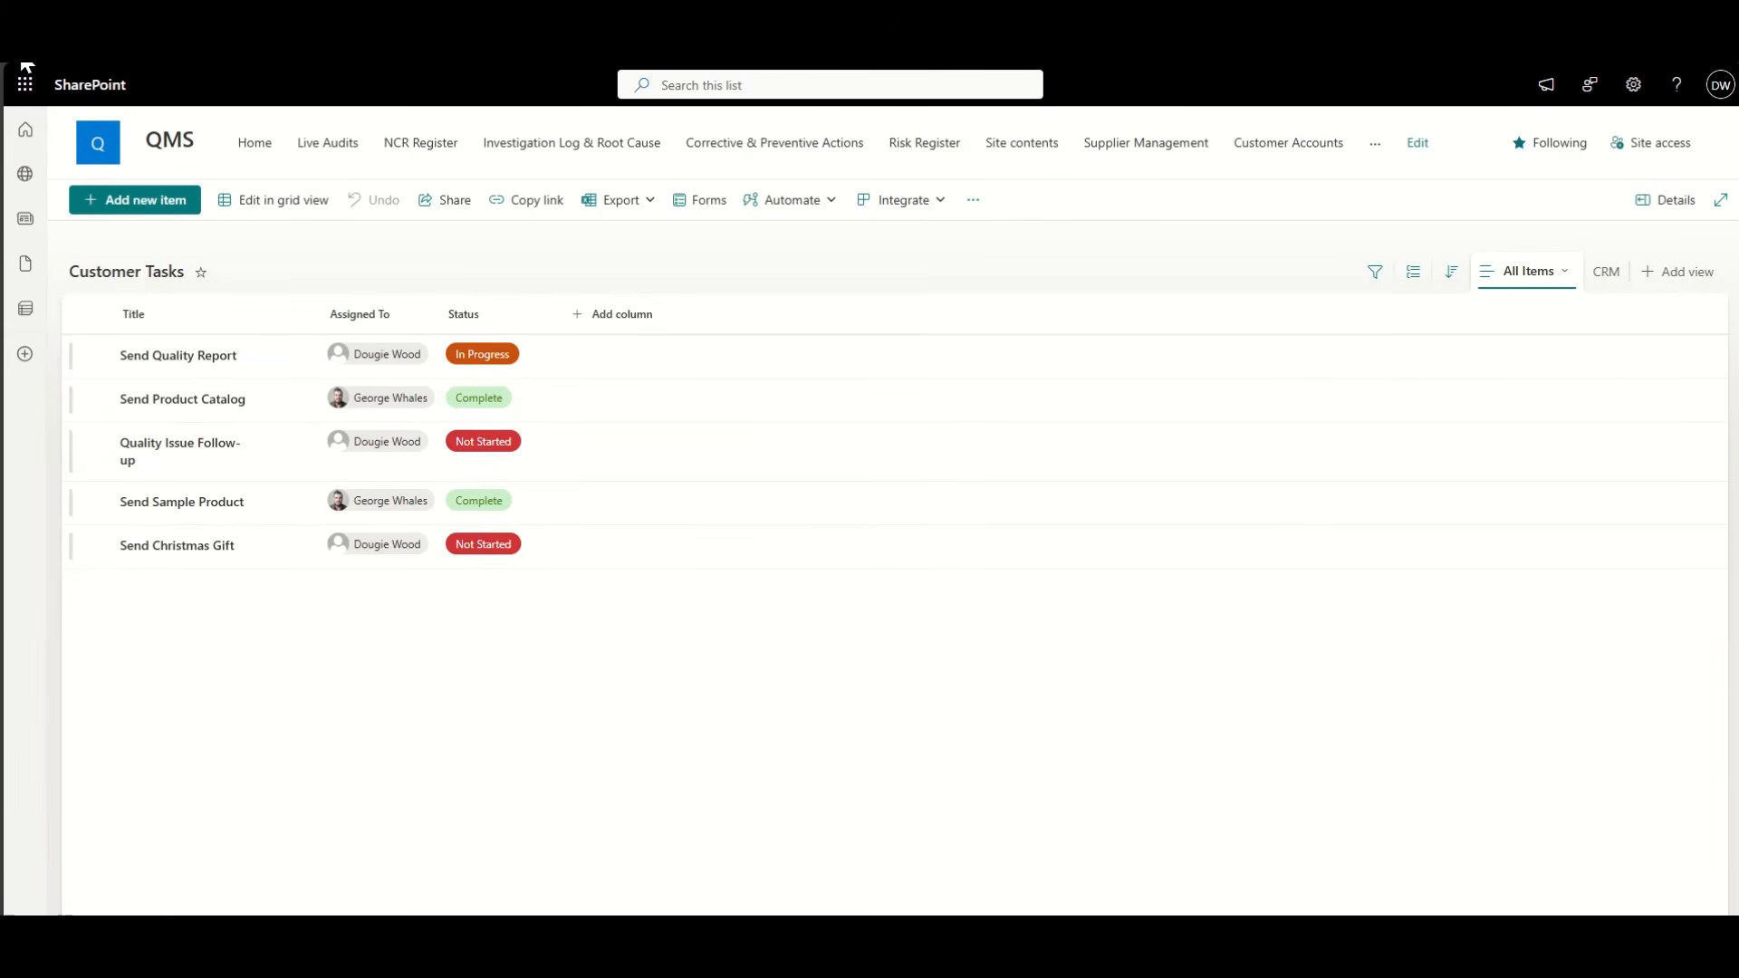
left_click(25, 63)
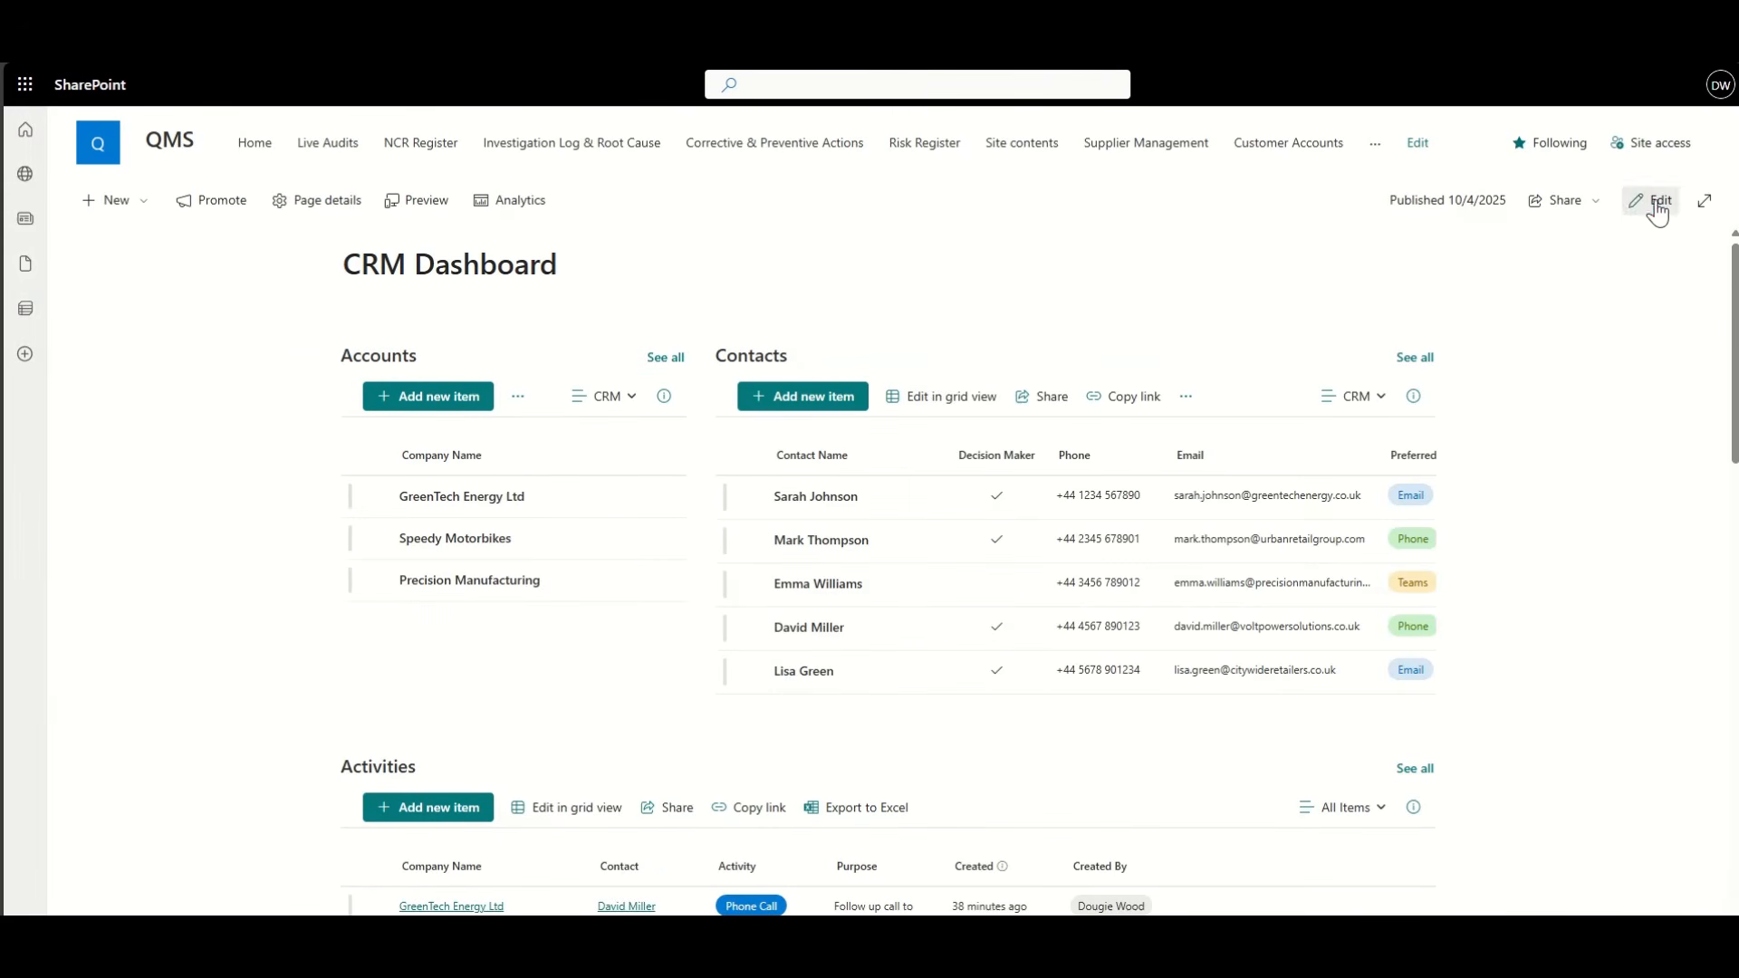
Step: Set the dashboard's Customer Tasks web part to the CRM view and republish the page
left_click(1658, 208)
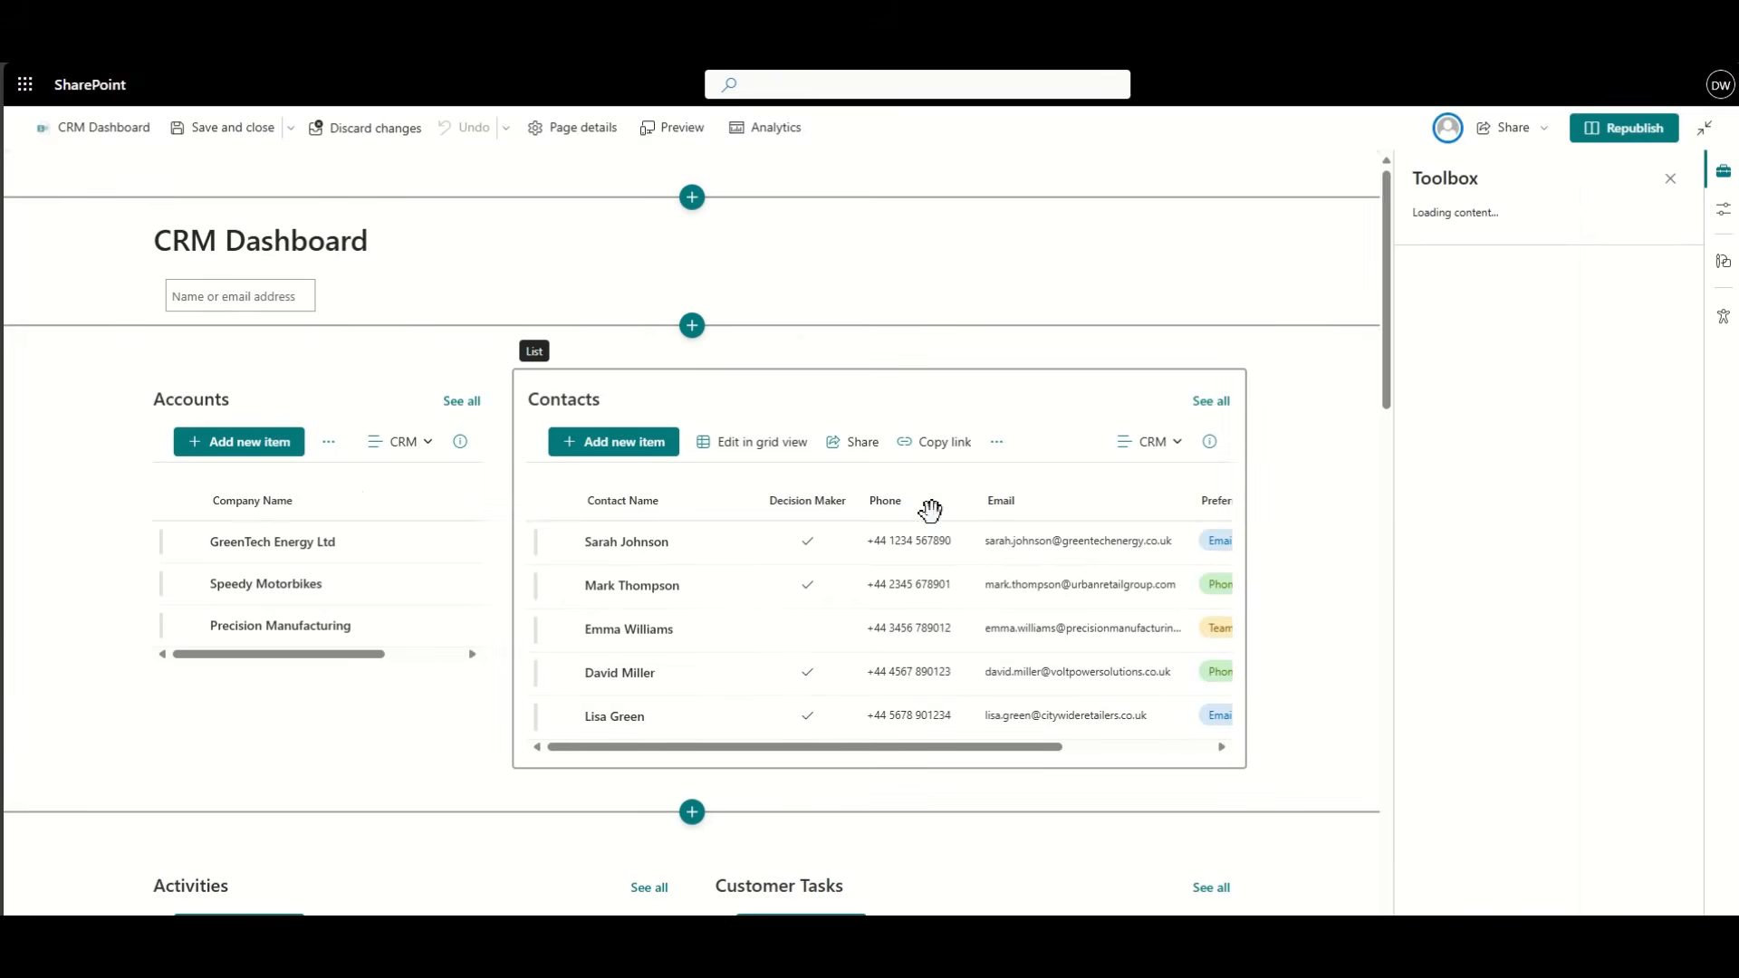
scroll(906, 544, "down", 3)
scroll(797, 631, "down", 5)
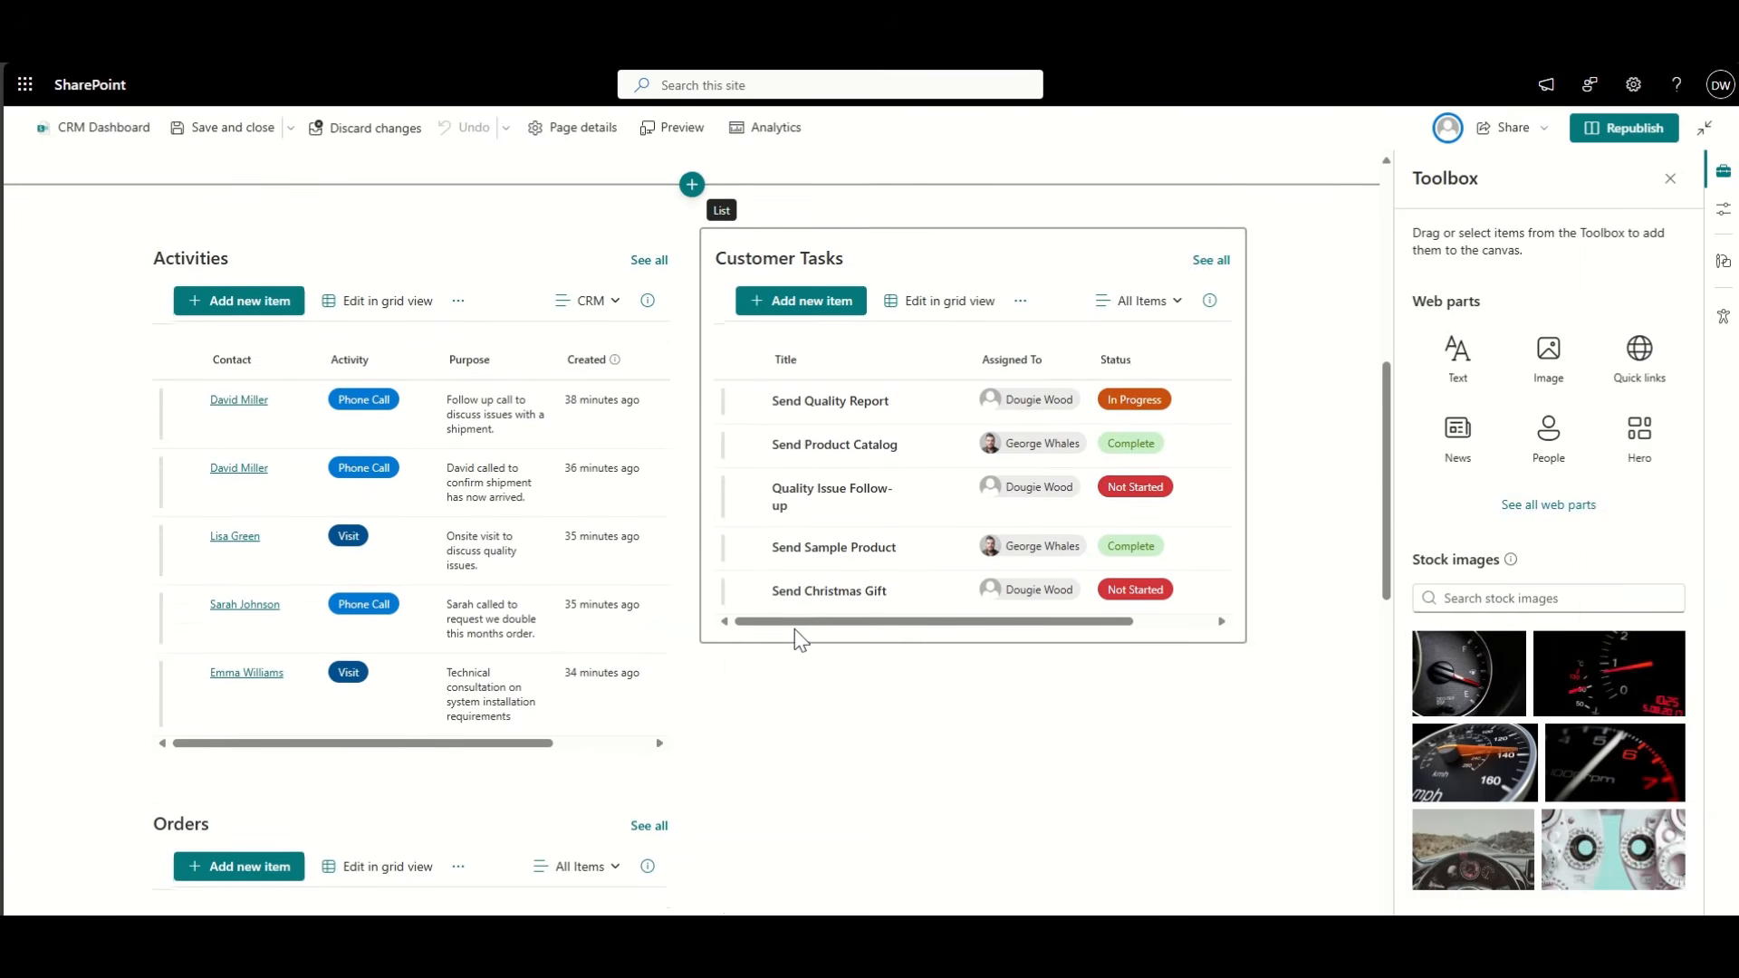
scroll(795, 639, "down", 3)
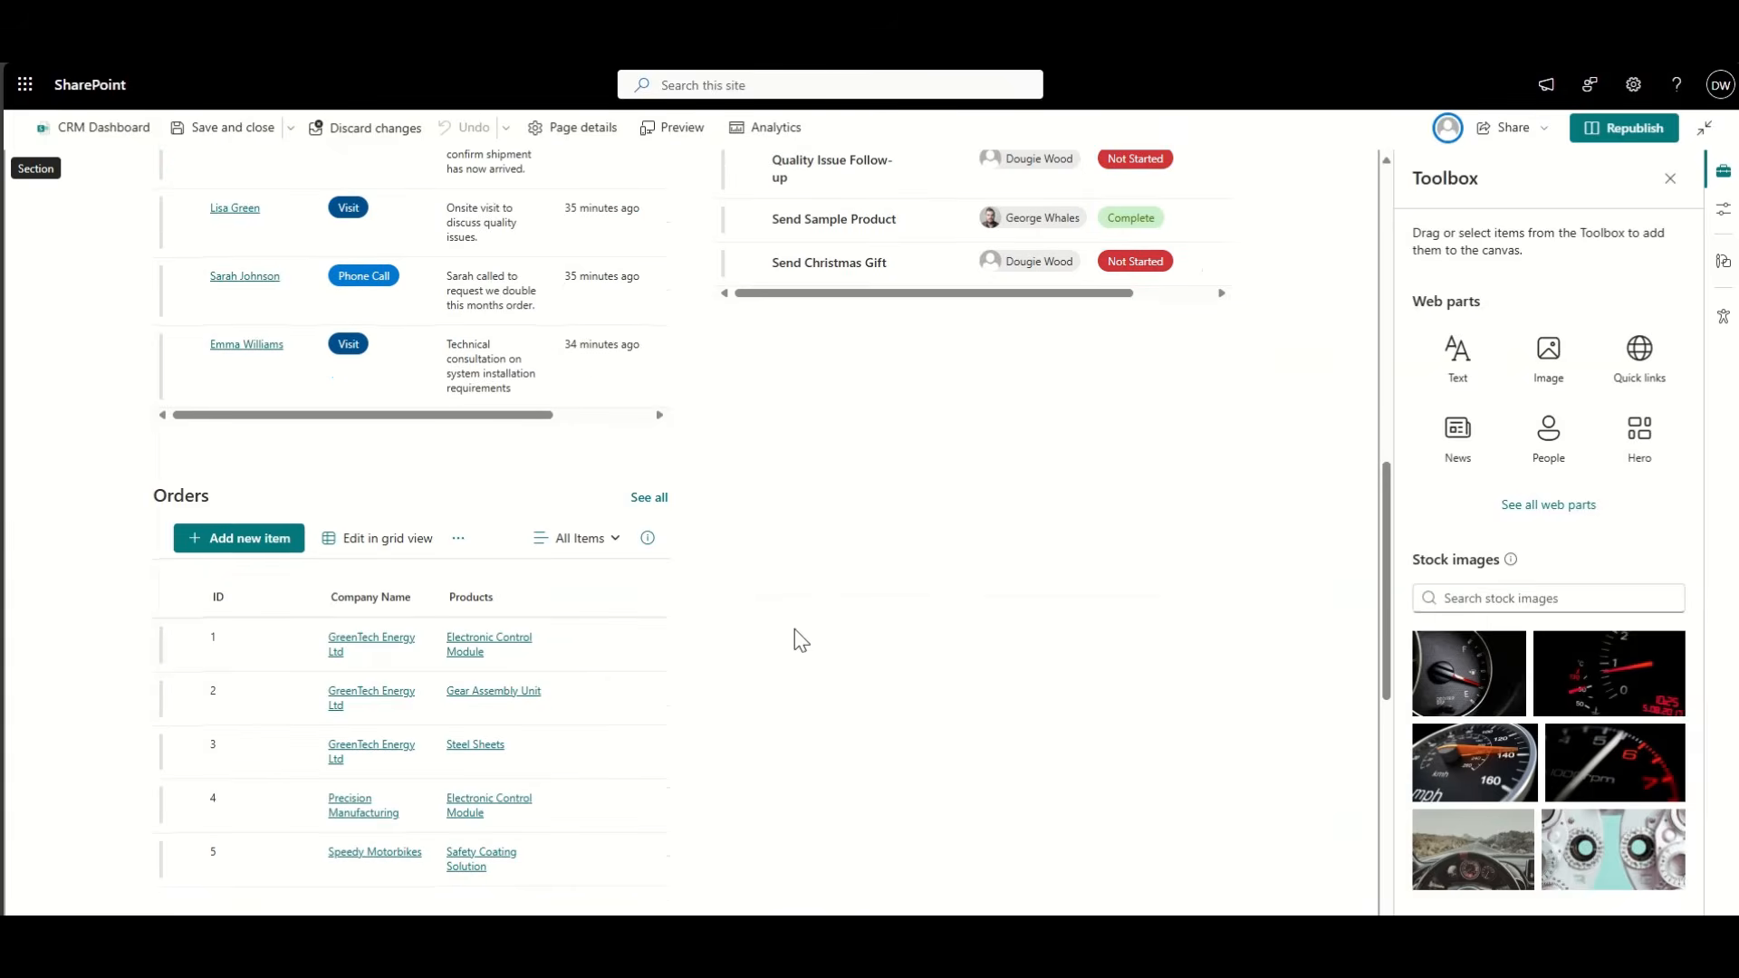
scroll(795, 640, "up", 3)
scroll(795, 640, "up", 1)
left_click(796, 301)
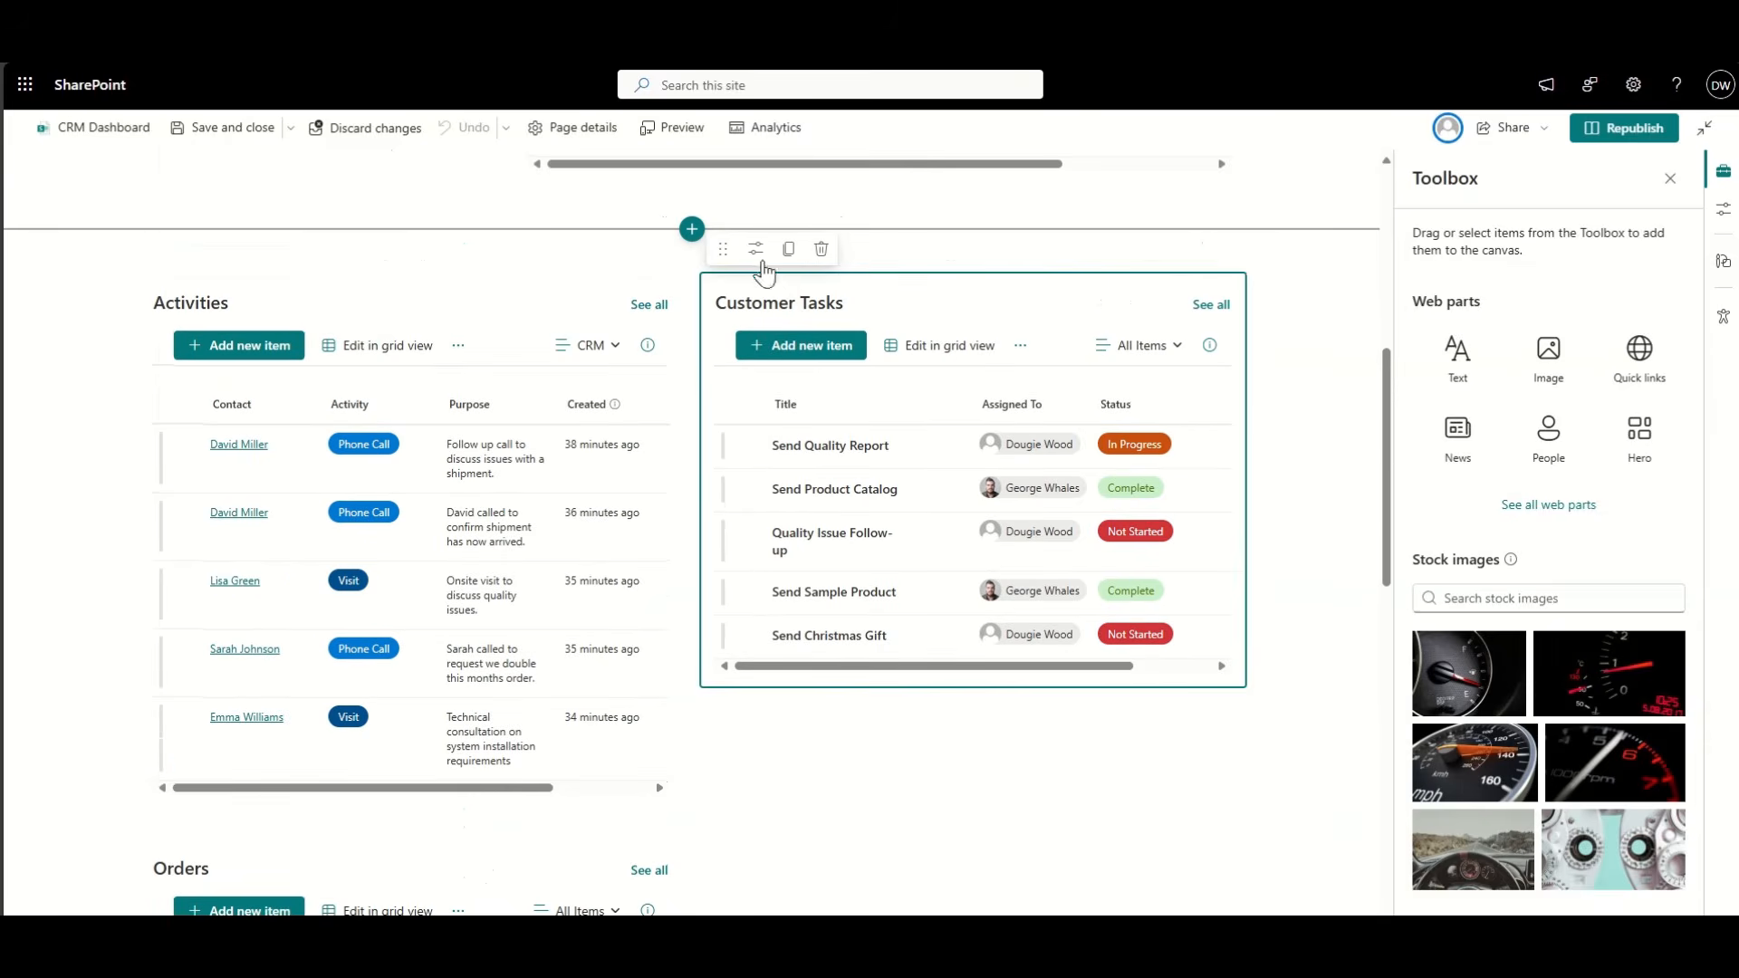
left_click(757, 252)
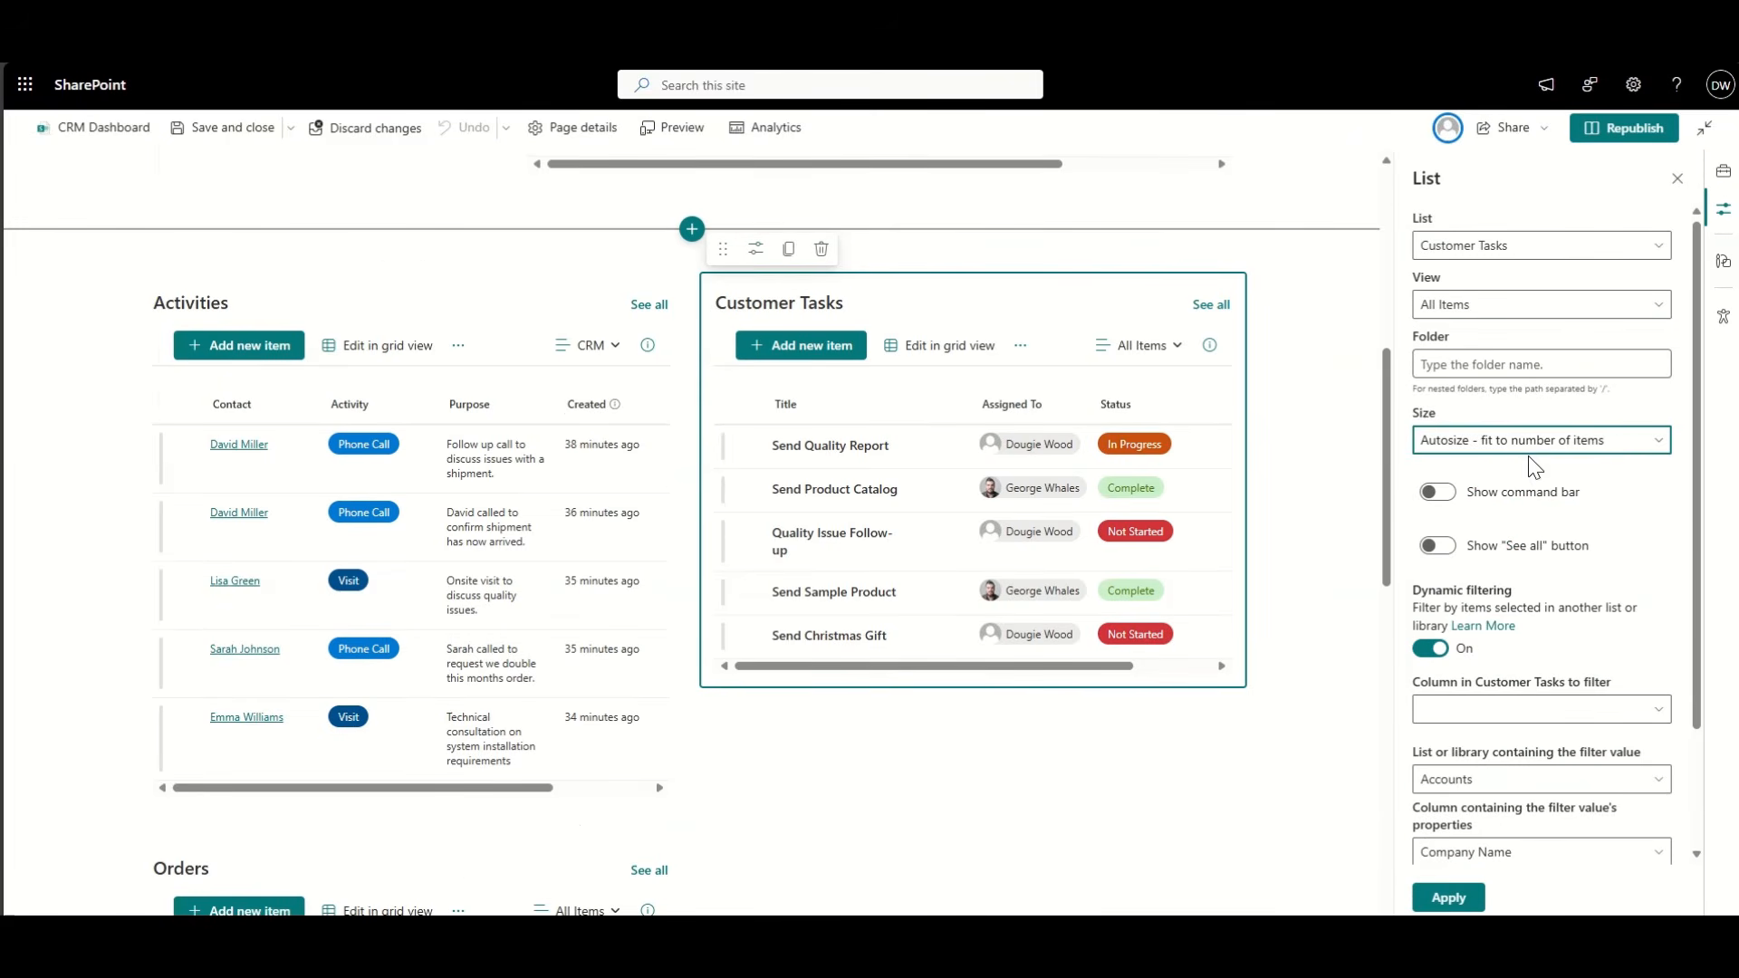
left_click(1540, 304)
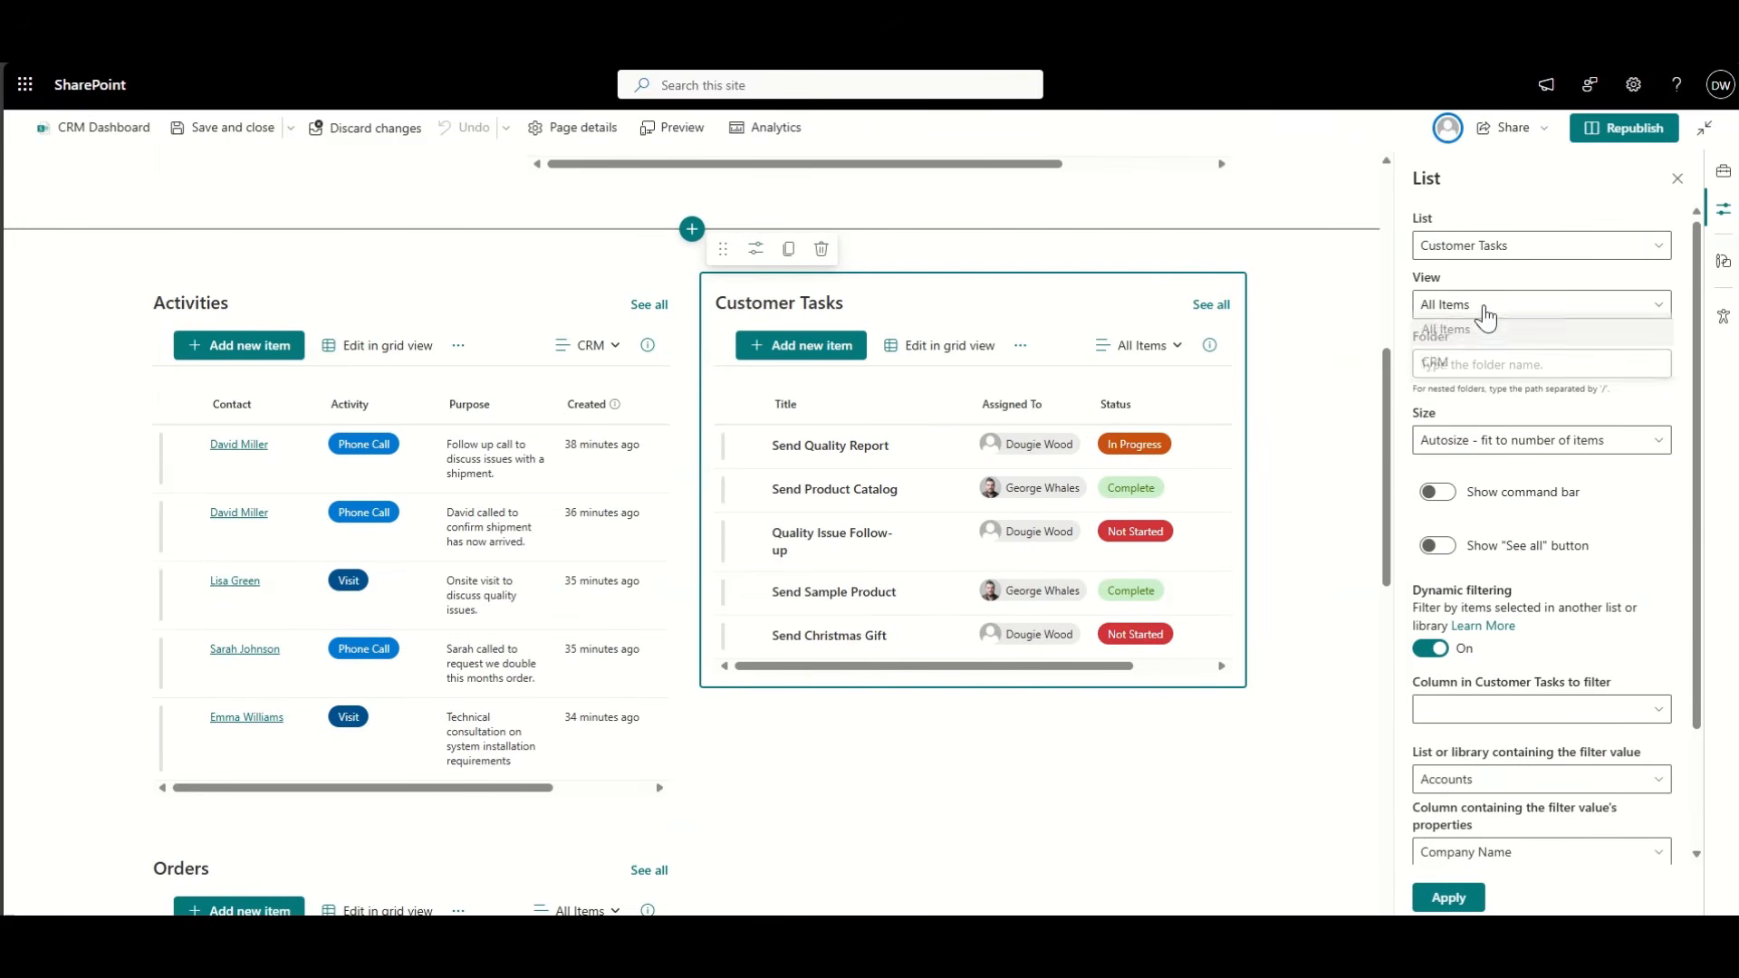
left_click(1495, 365)
left_click(1468, 901)
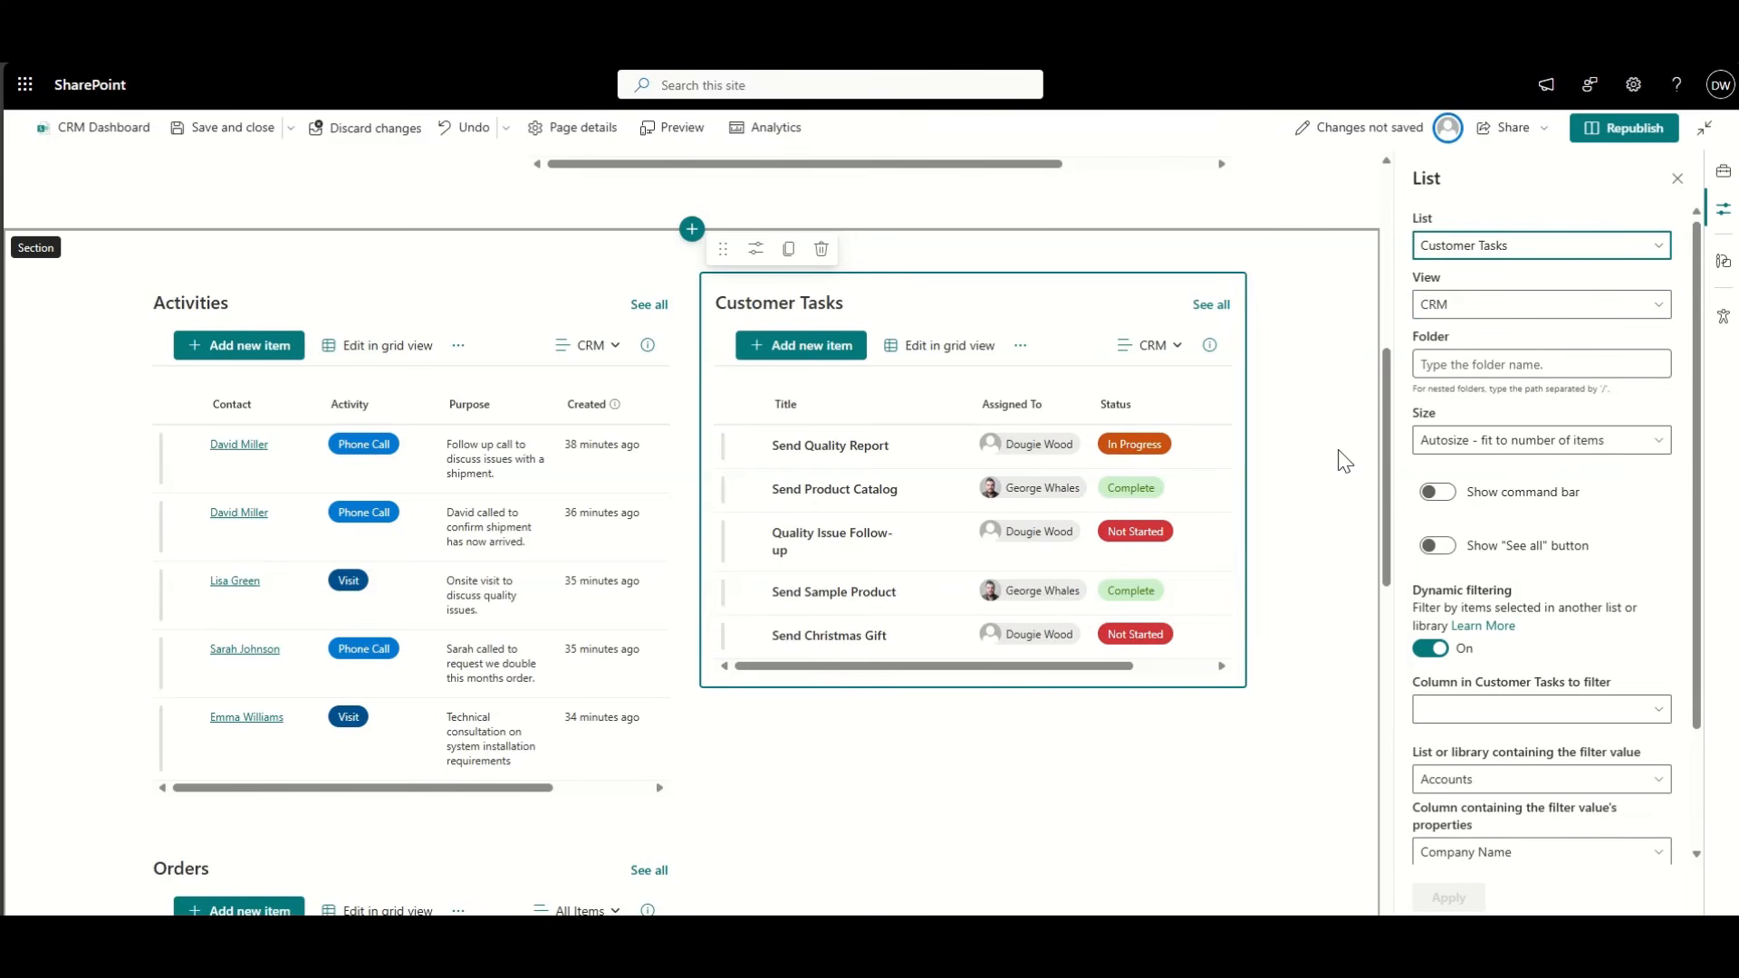
left_click(1627, 129)
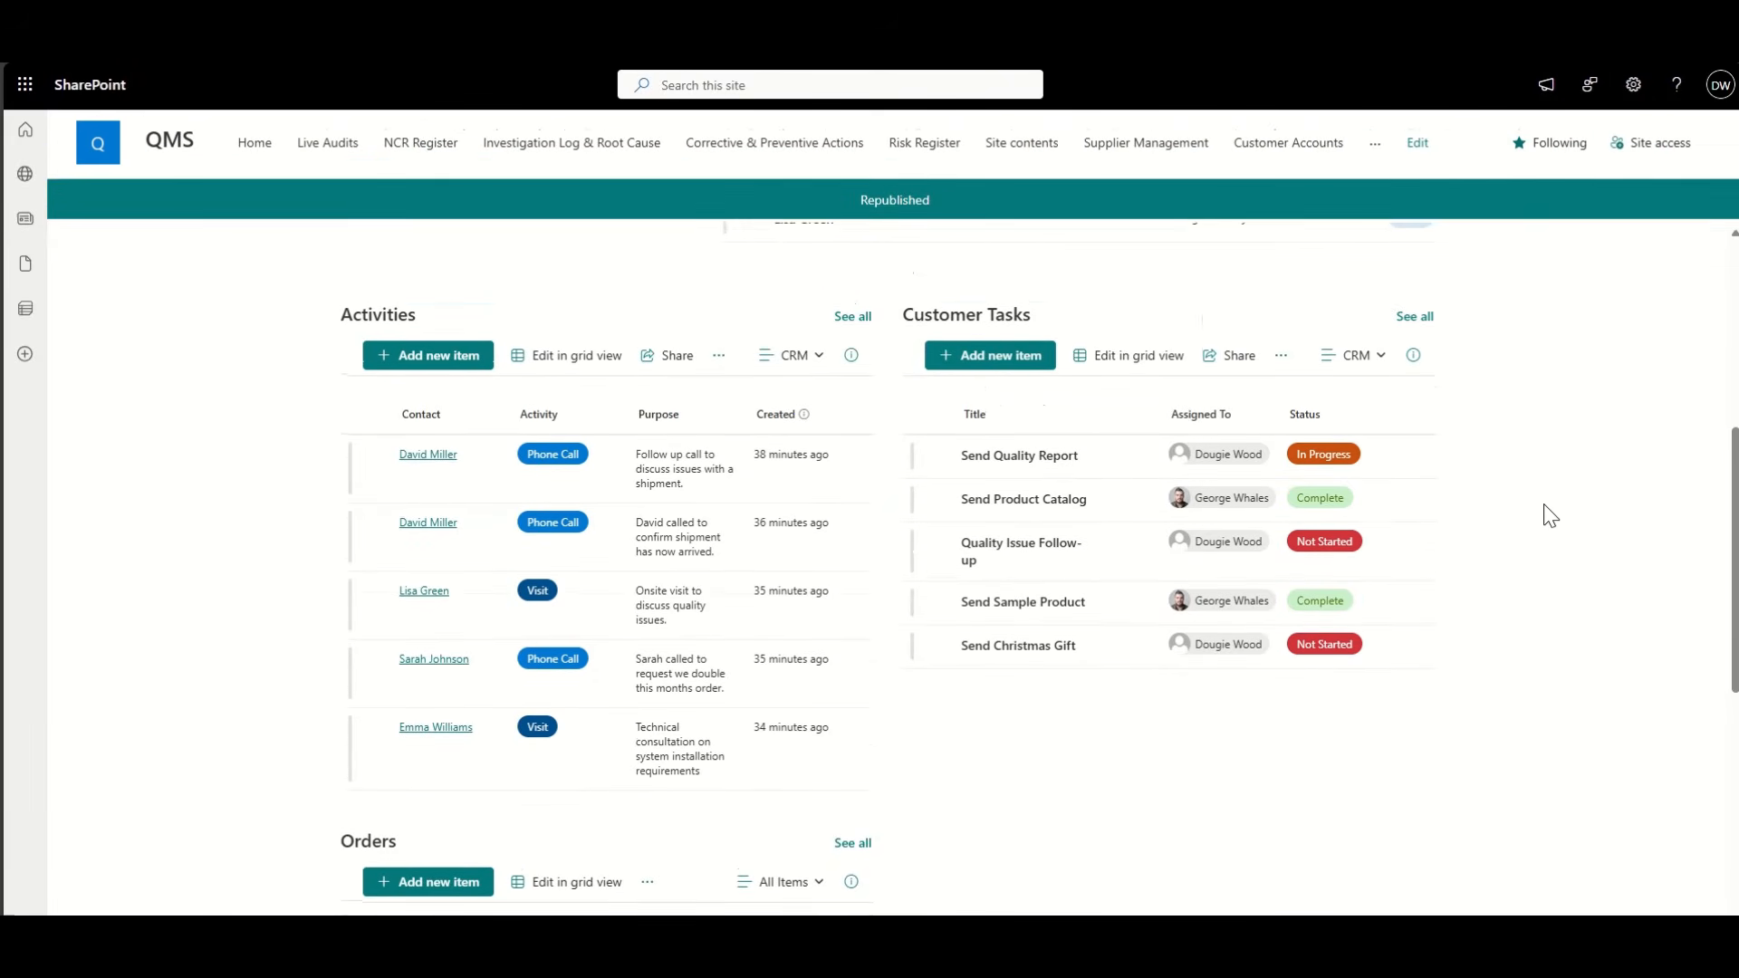
Step: Open the full Orders list and save its view as a new public view named 'CRM'
scroll(1551, 514, "down", 5)
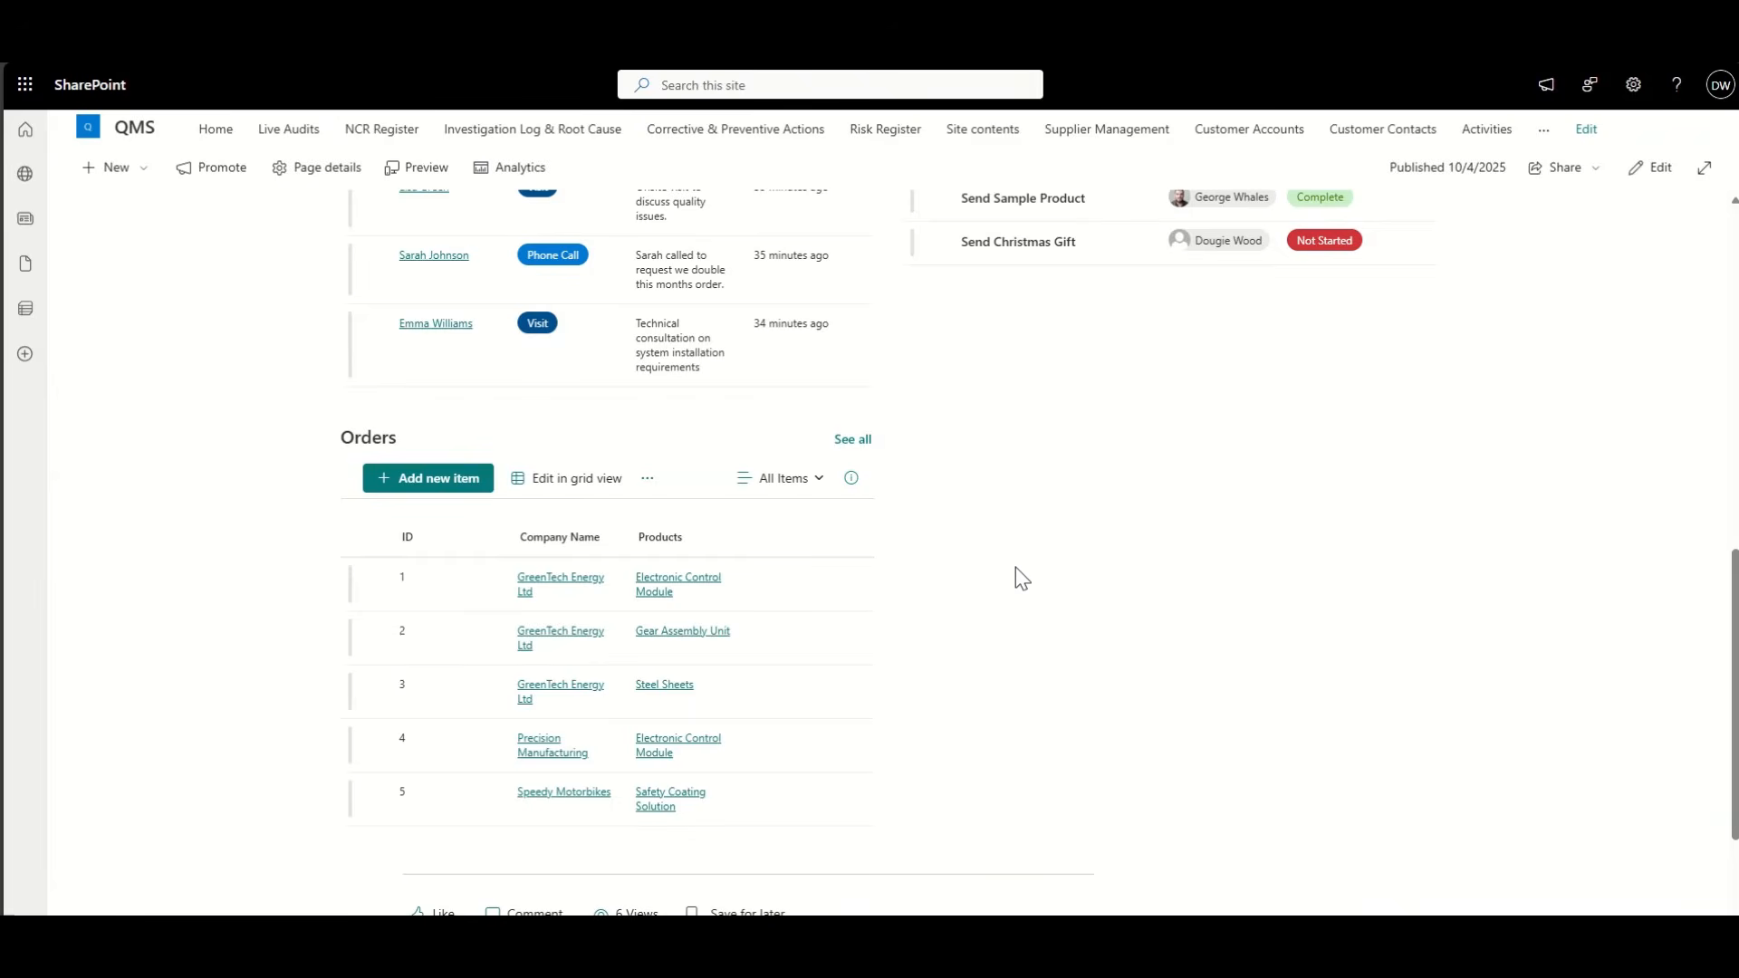
left_click(852, 440)
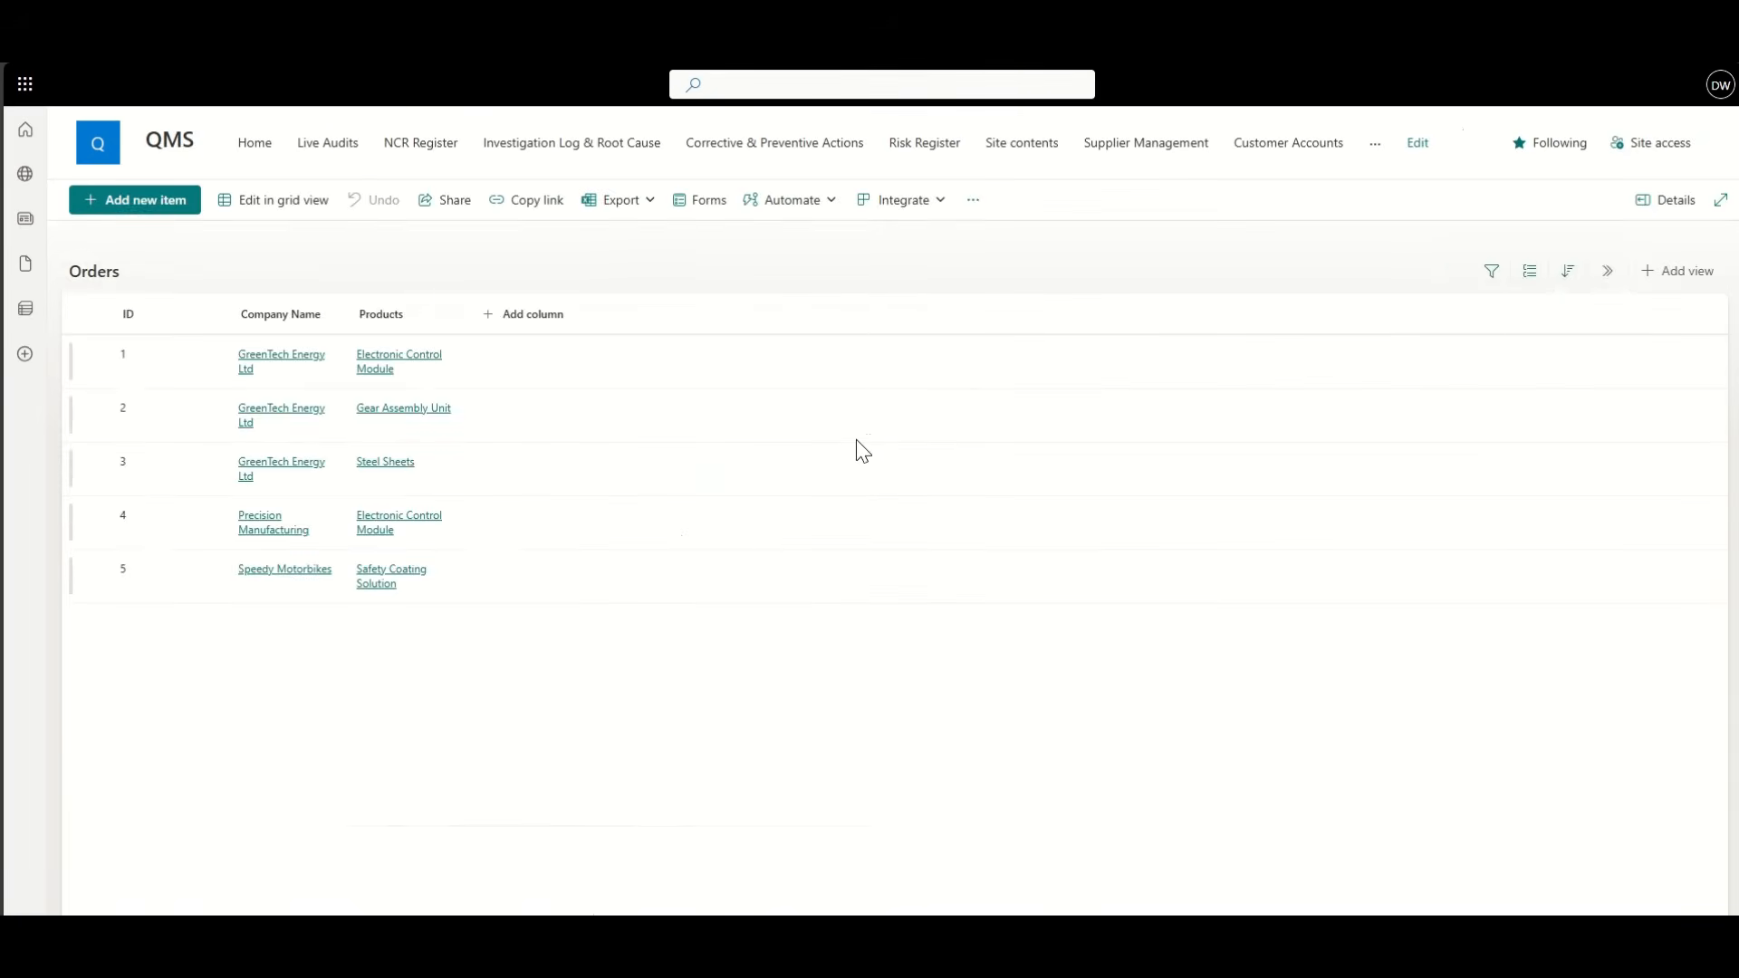
left_click(1604, 276)
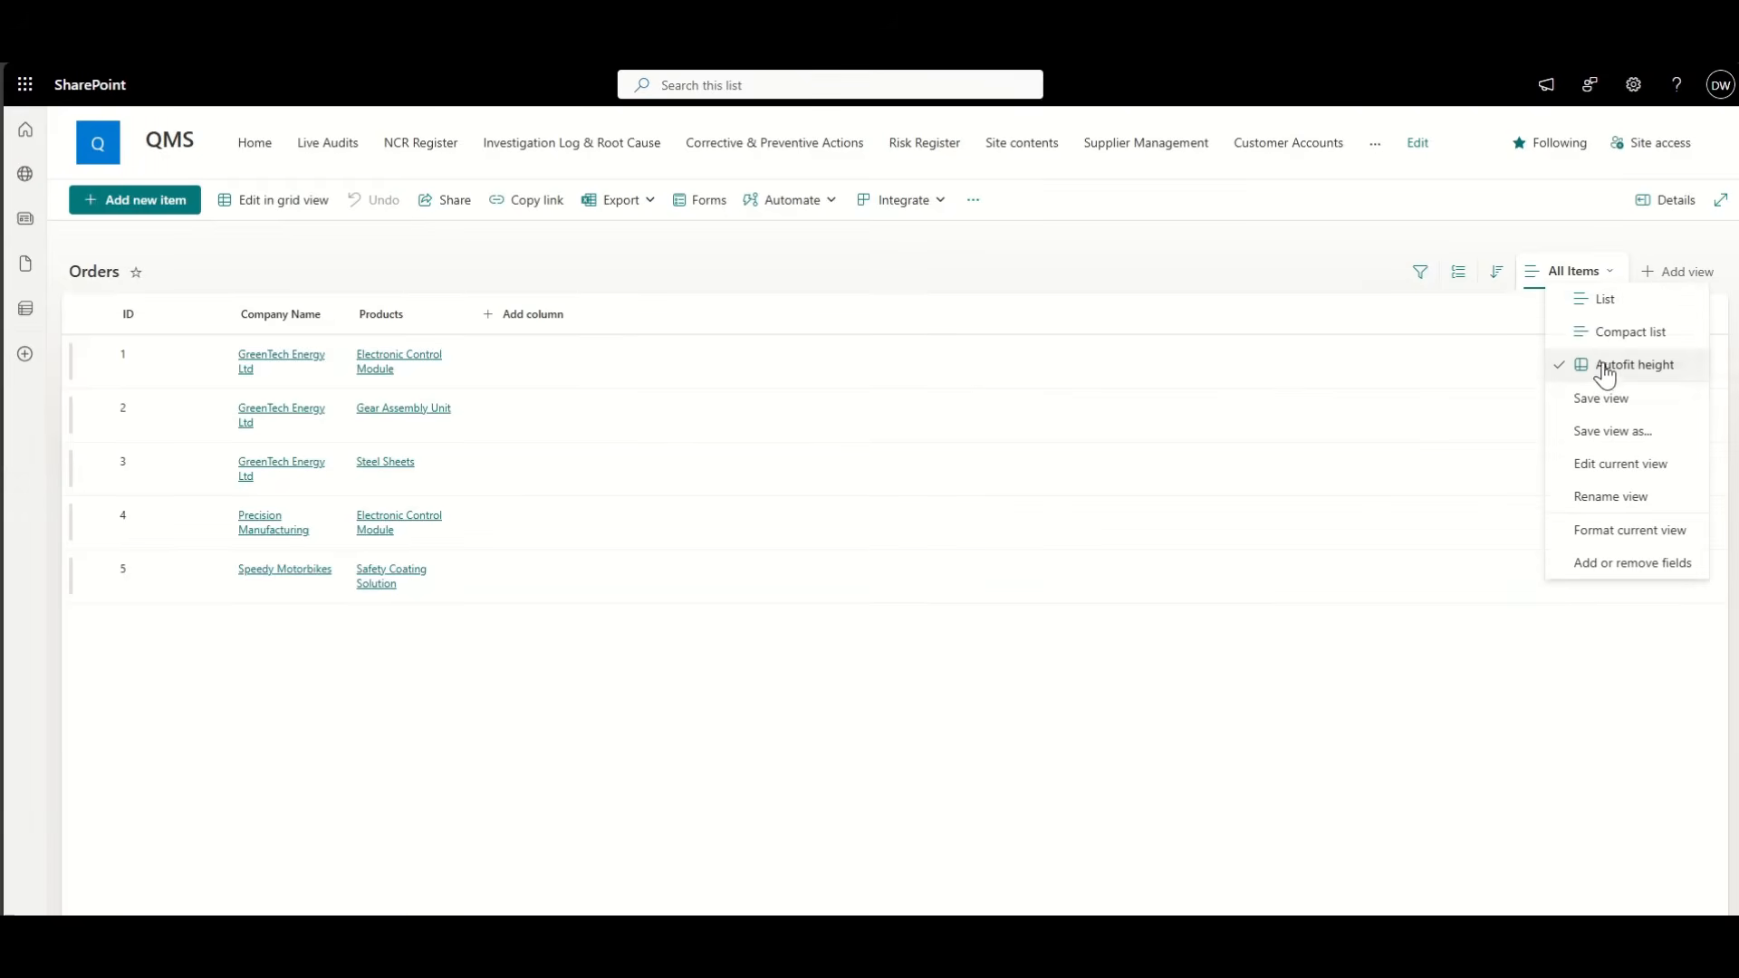
left_click(1628, 431)
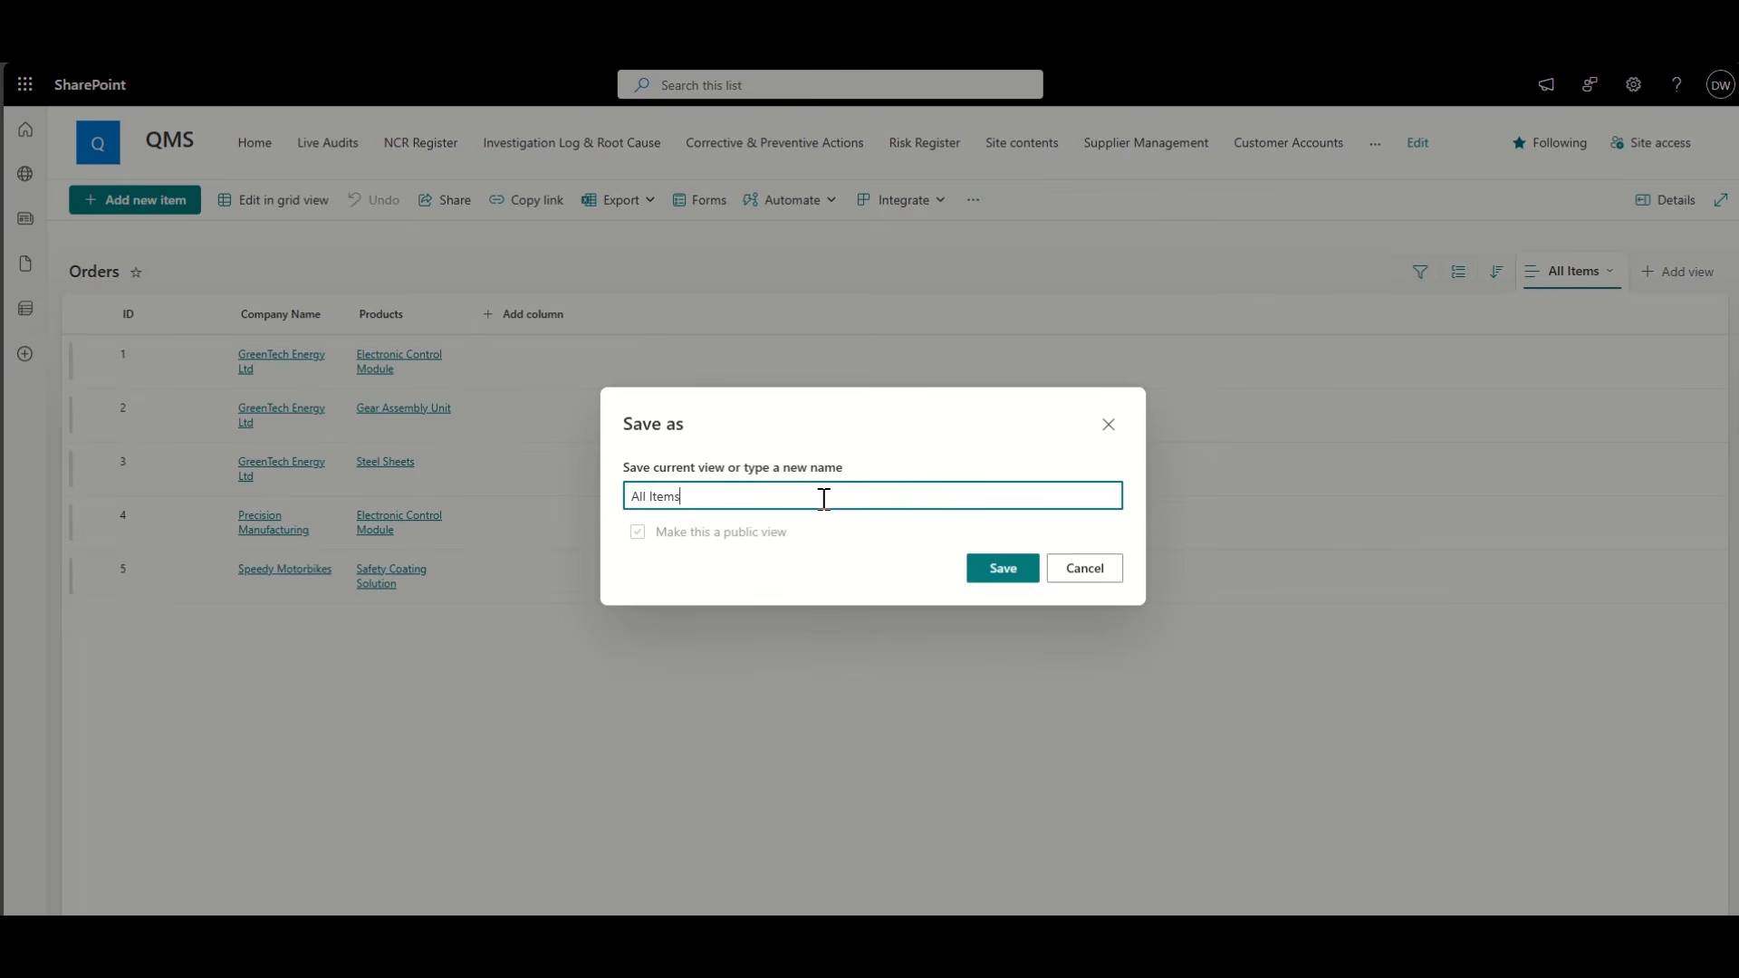
type("CRM")
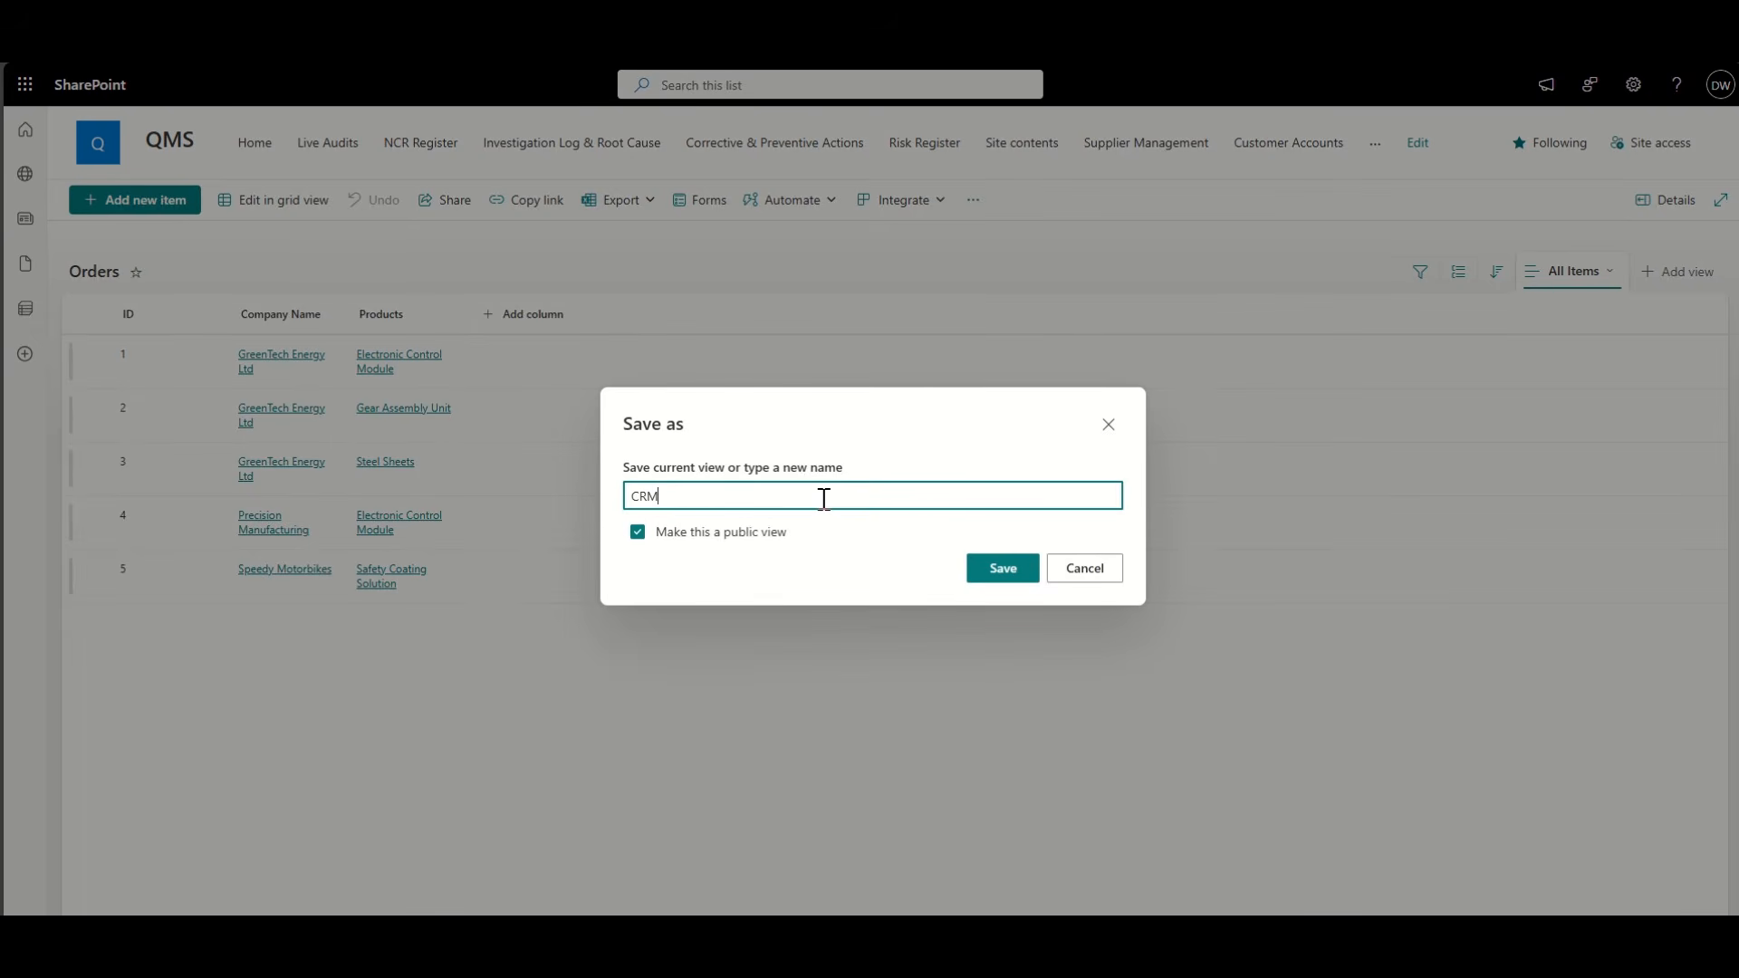
left_click(1002, 568)
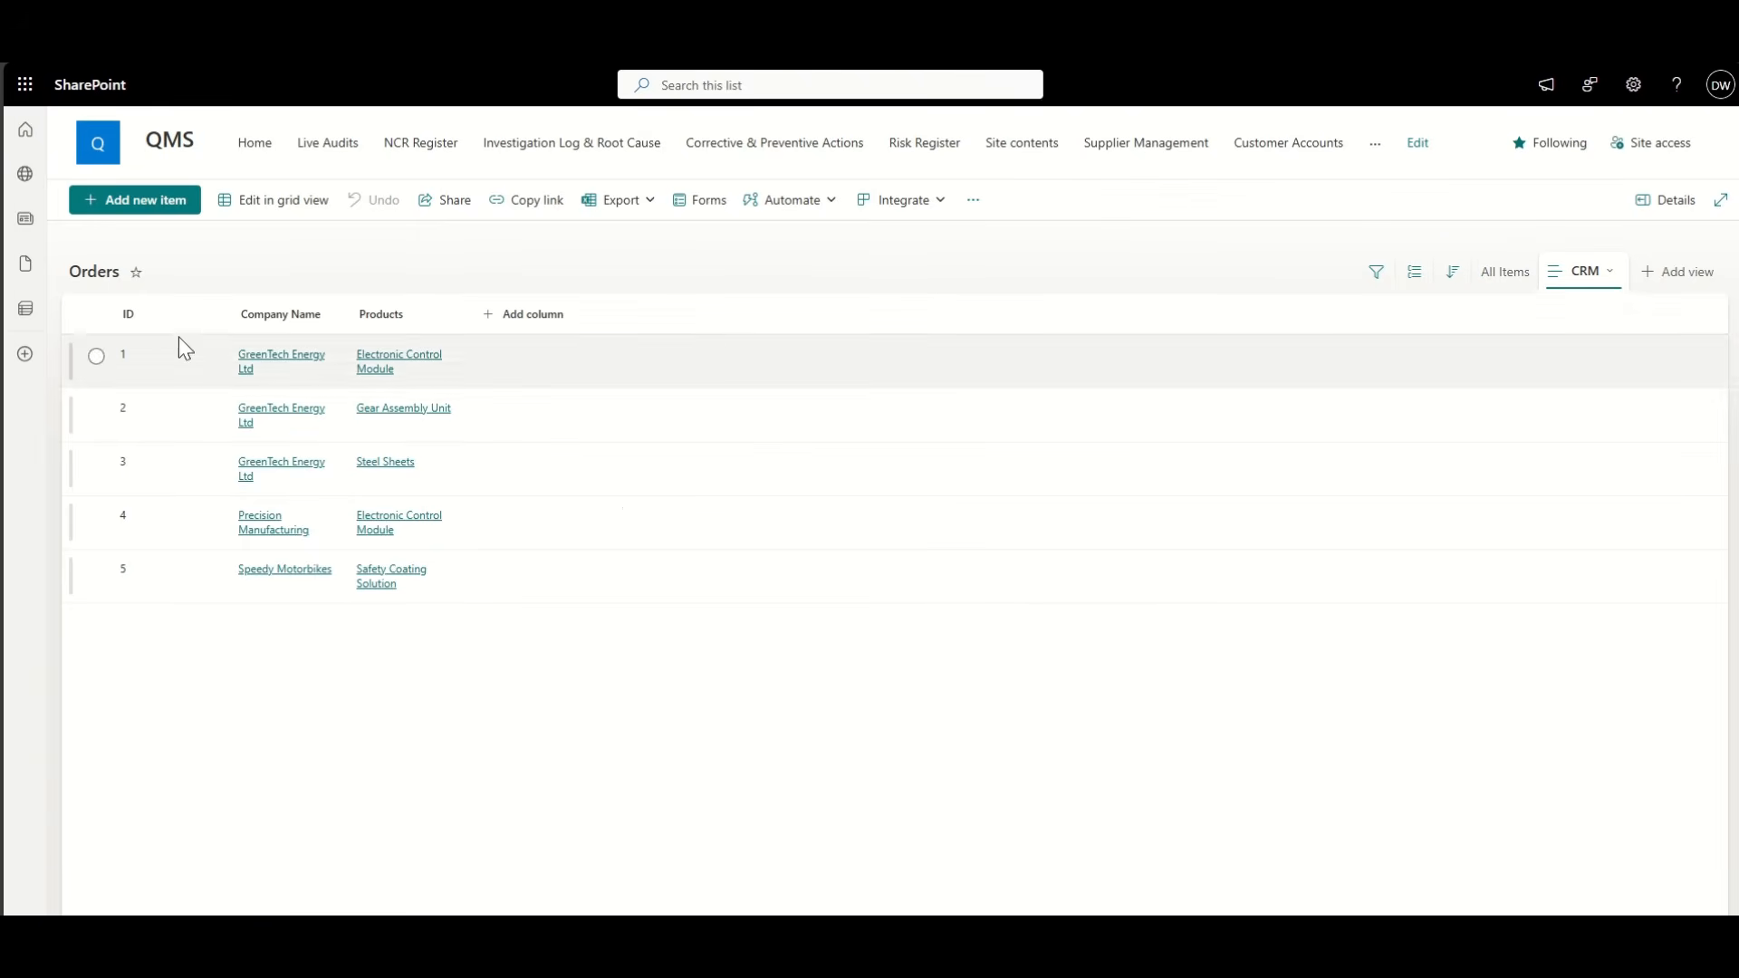
Step: Hide the Company Name column so the CRM view shows only Products, and save it
left_click(145, 316)
mouse_move(227, 476)
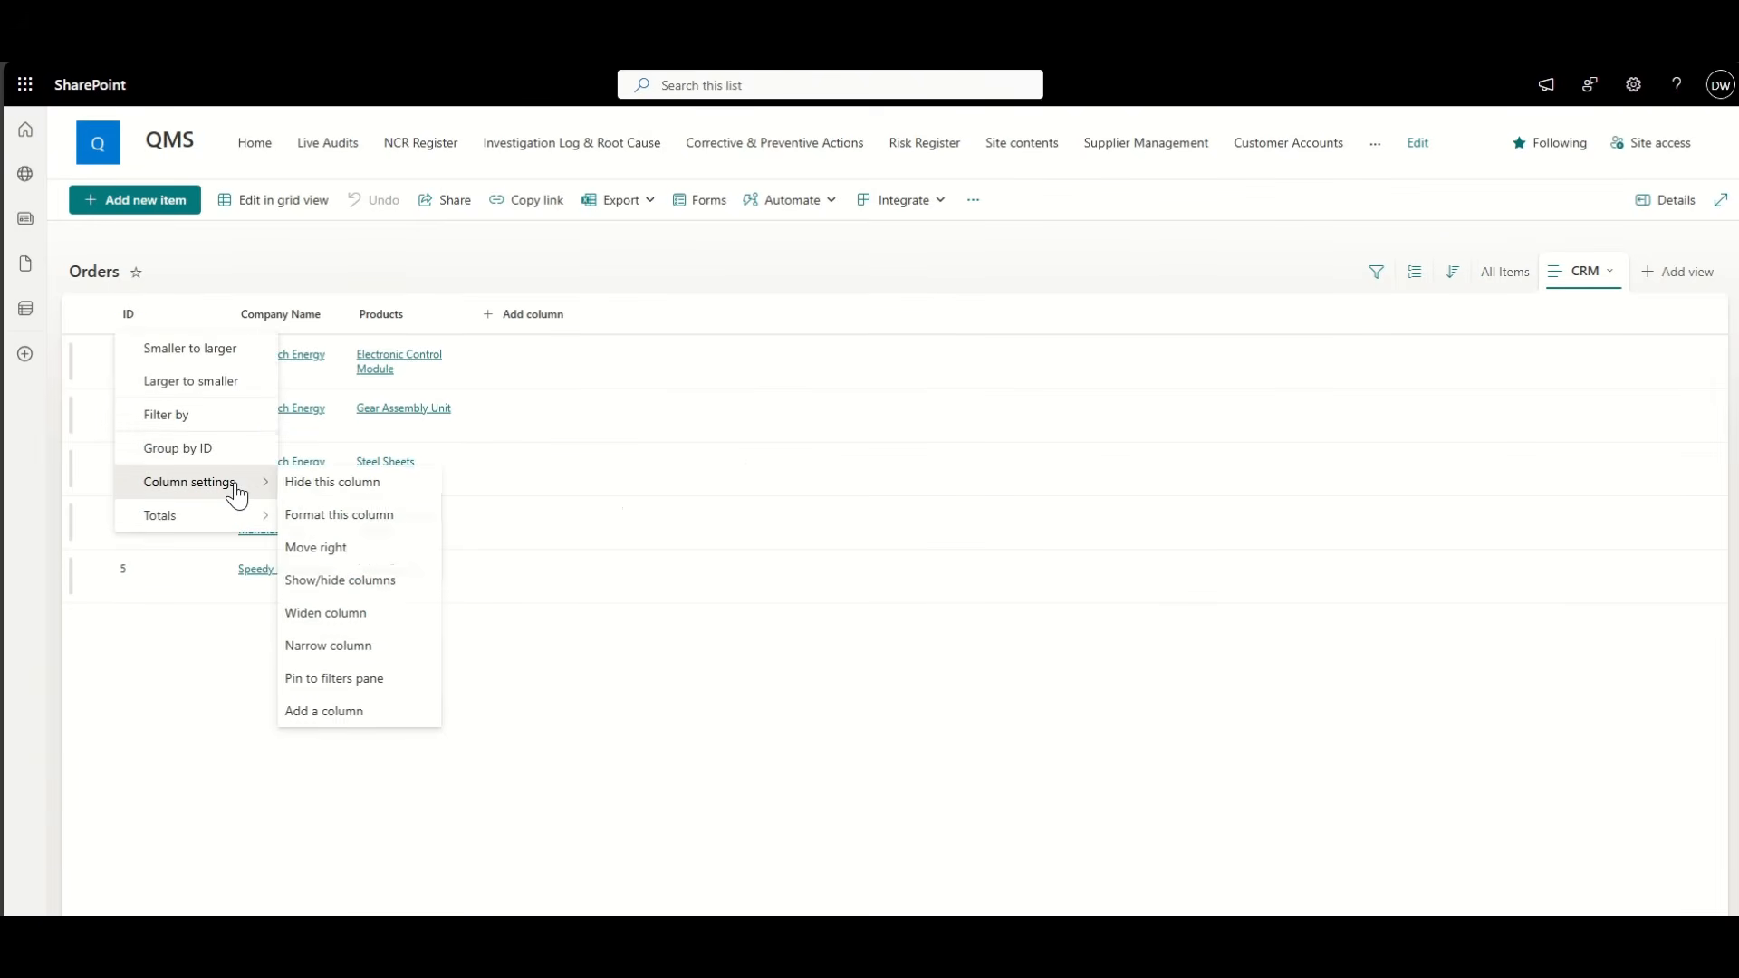
left_click(338, 579)
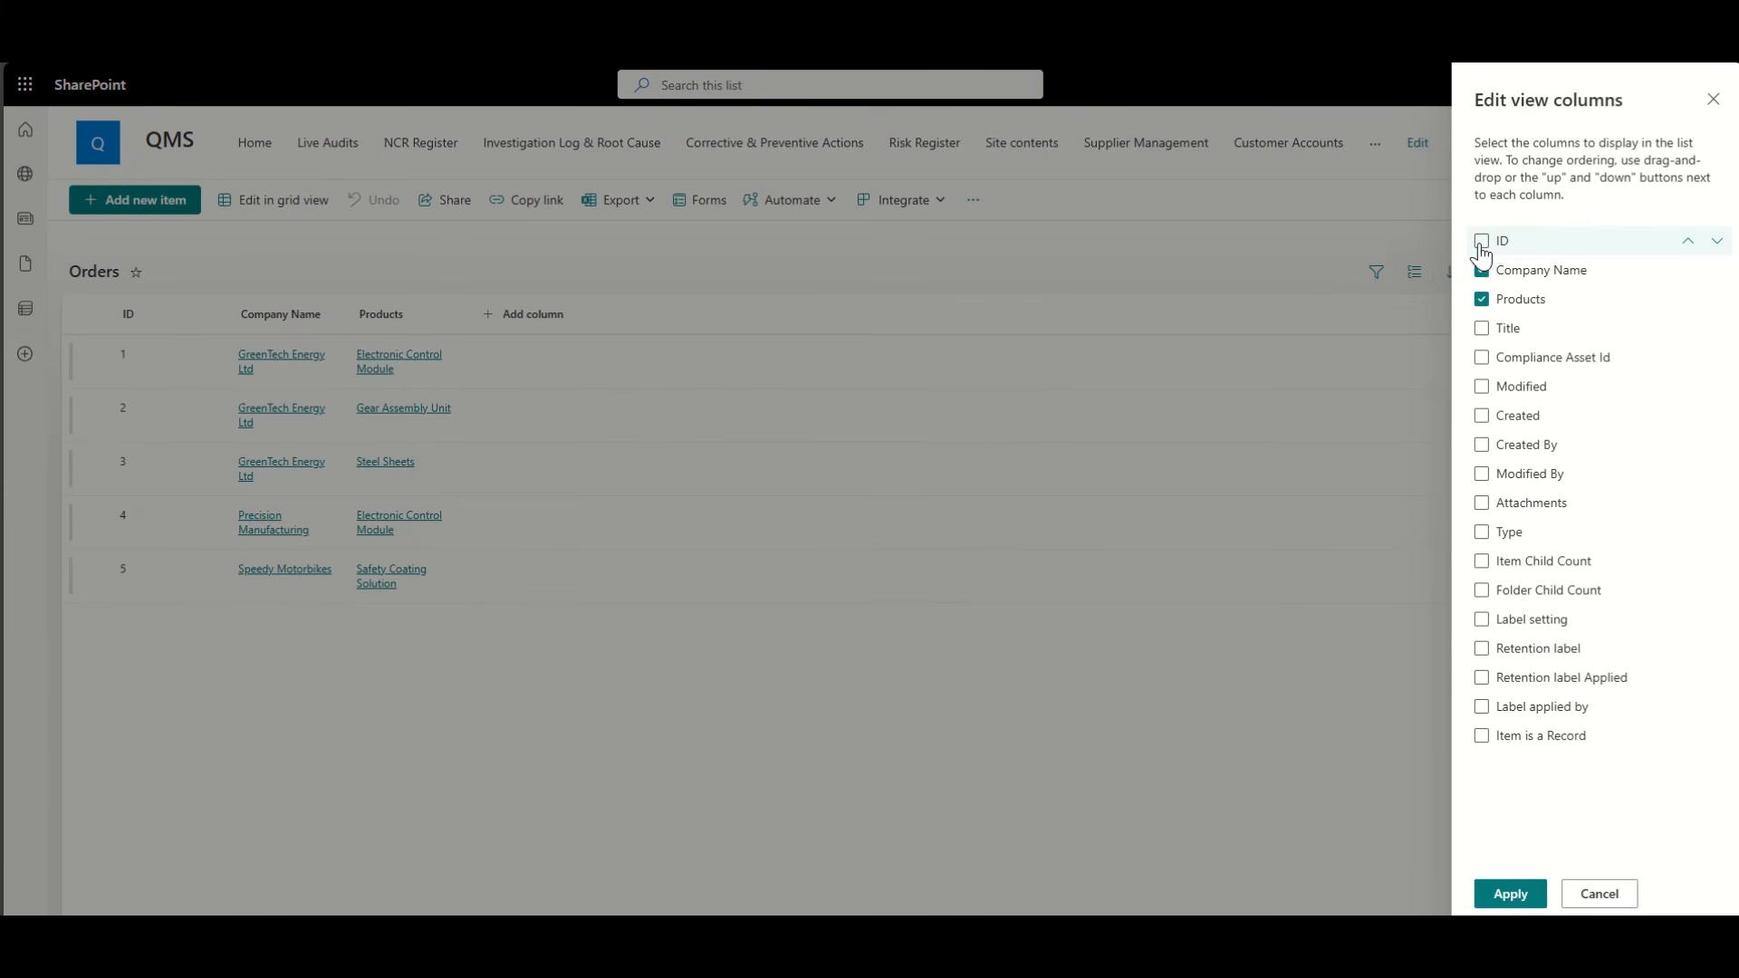
left_click(1482, 270)
left_click(1506, 897)
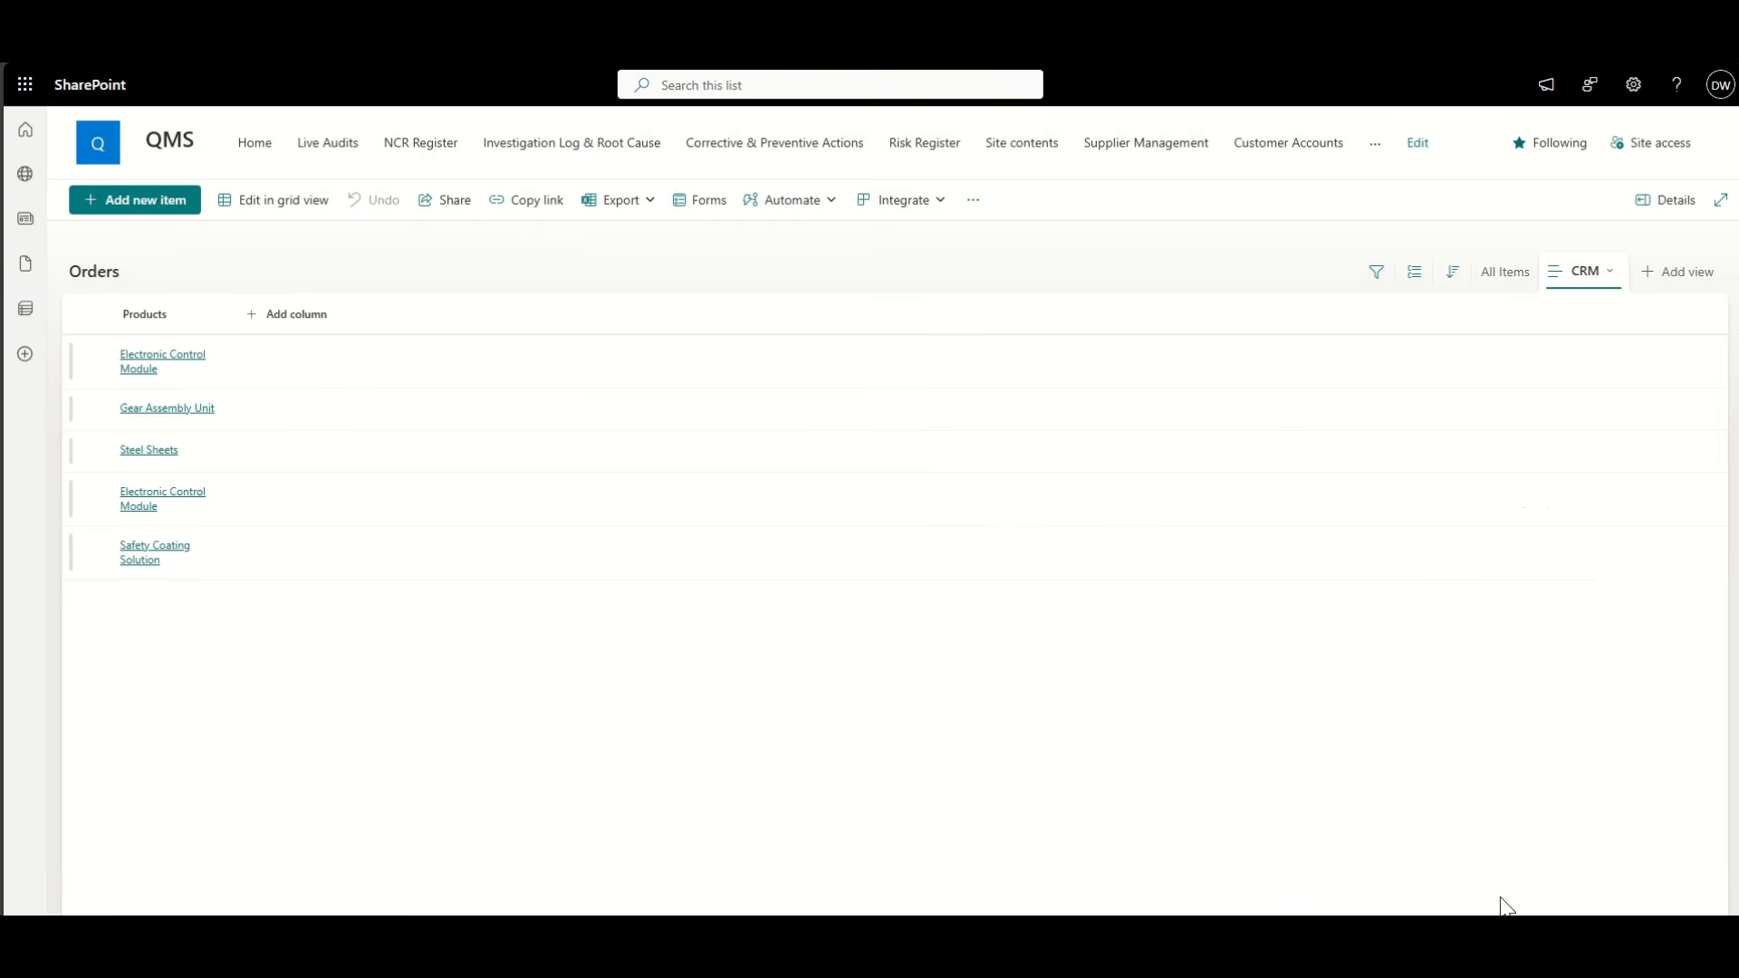
left_click(1623, 263)
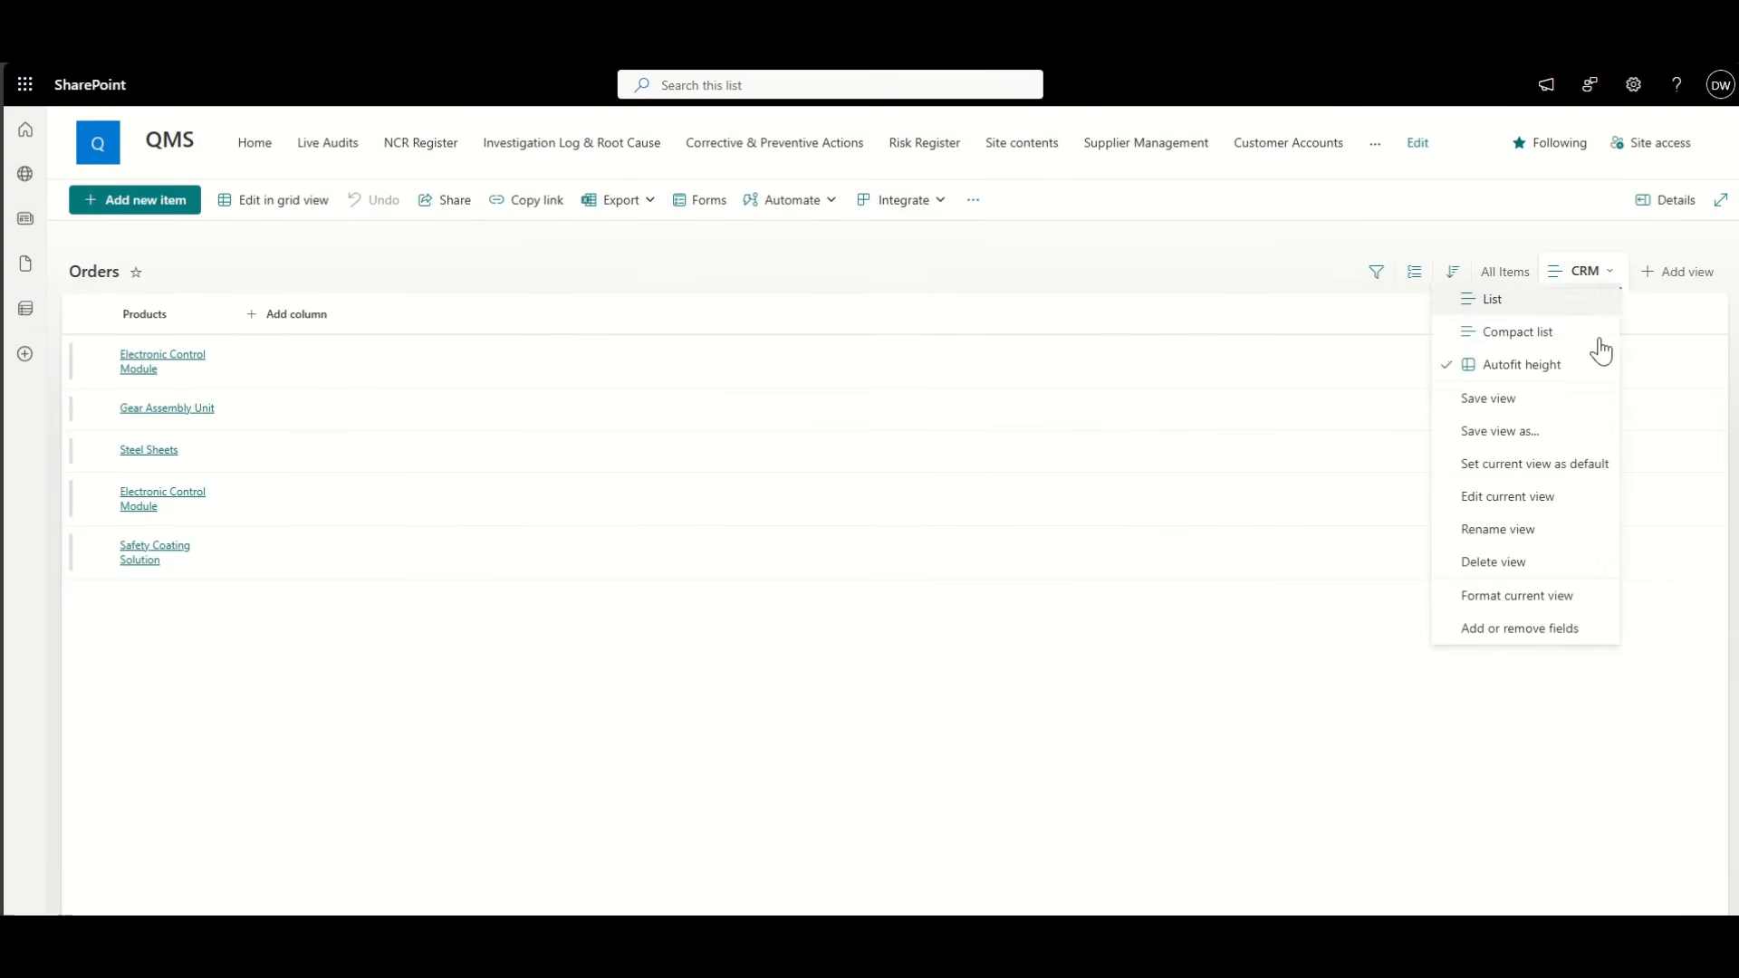
left_click(1584, 395)
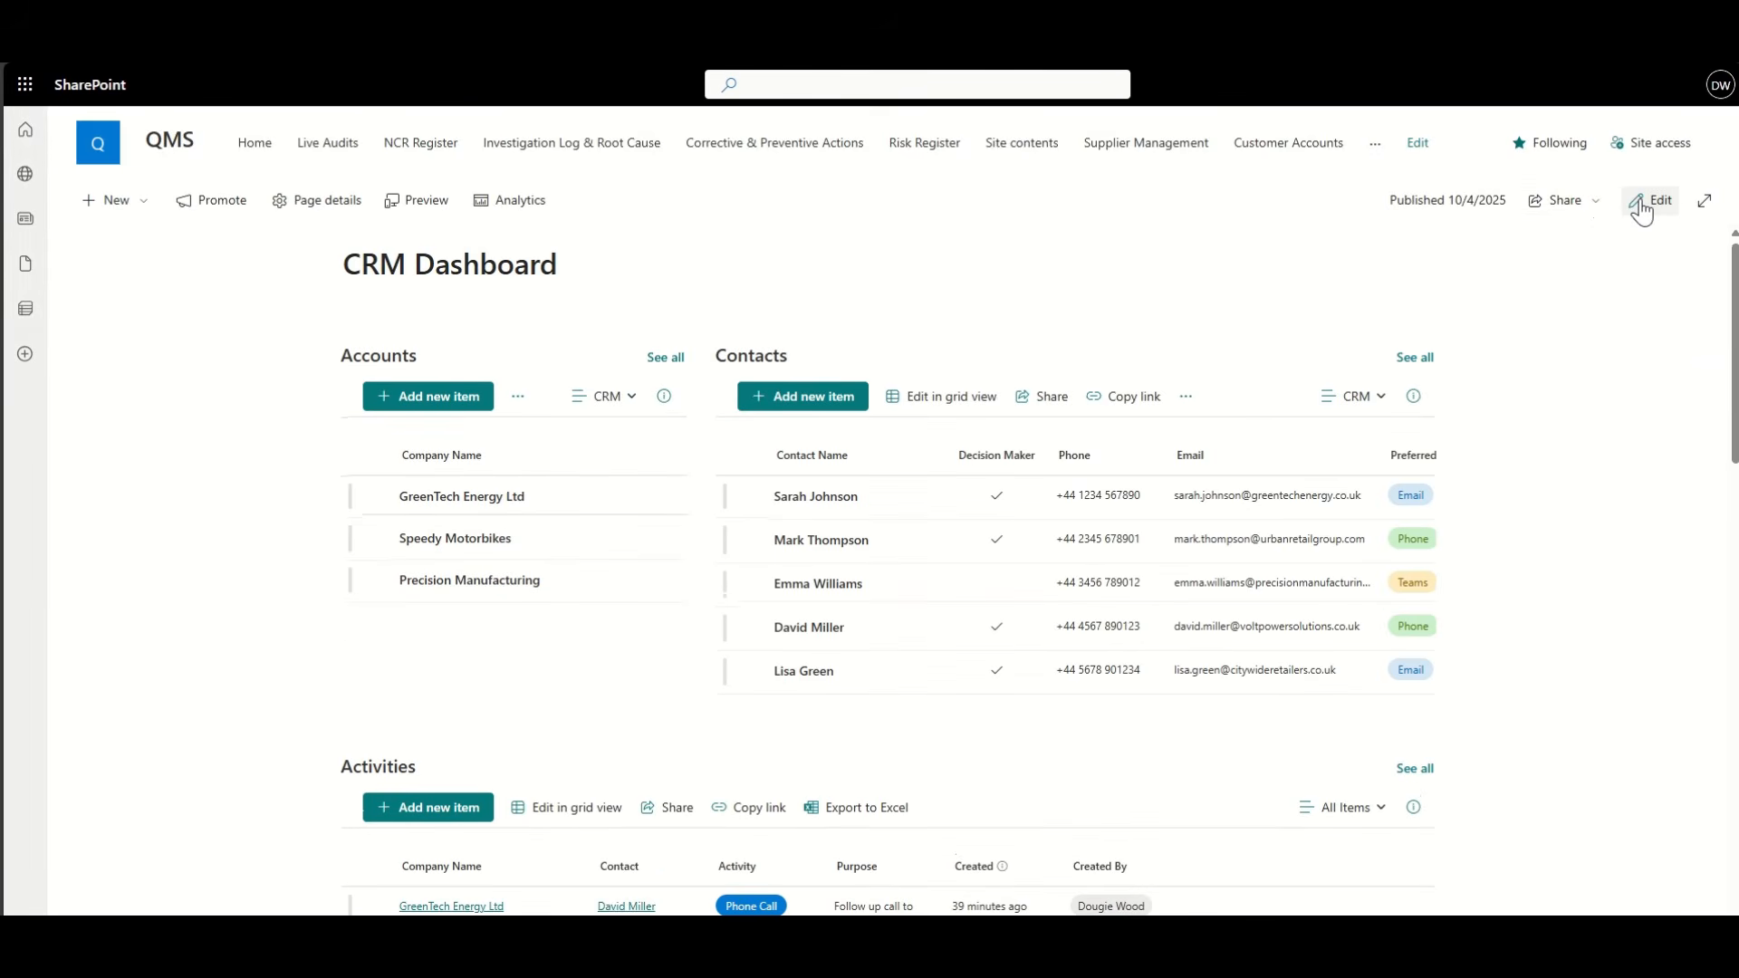
Step: Edit the dashboard and switch the Accounts and Contacts section to a three-column layout
left_click(1651, 202)
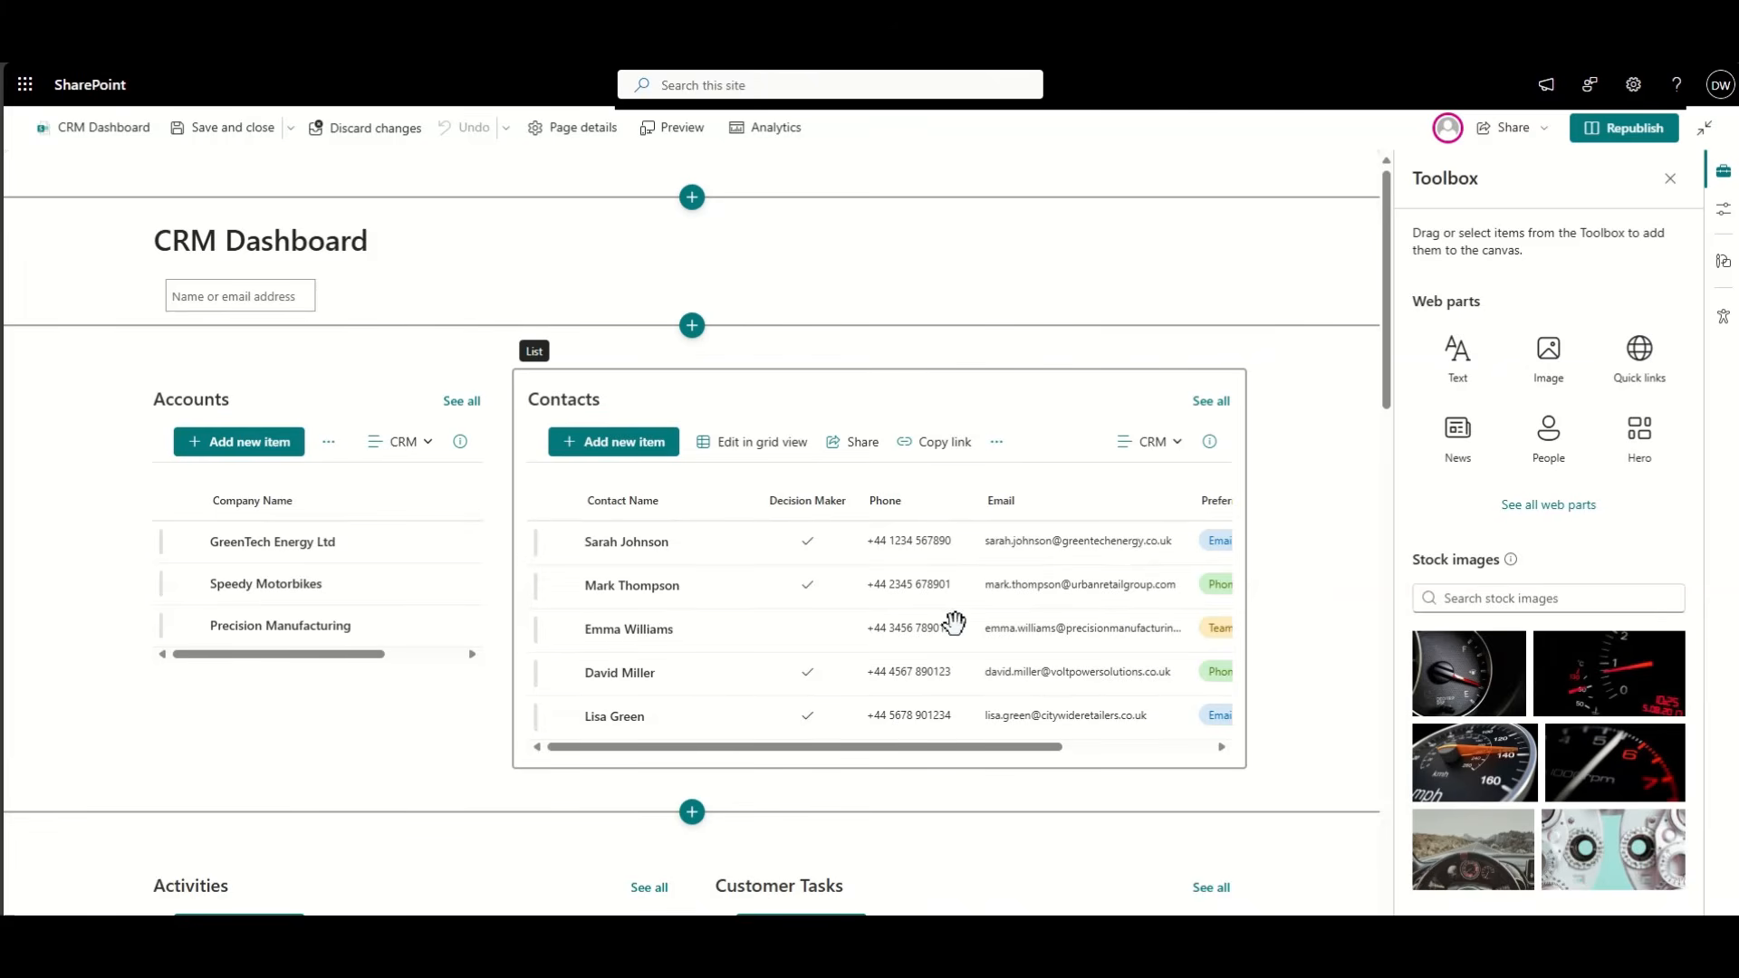
scroll(1291, 640, "down", 3)
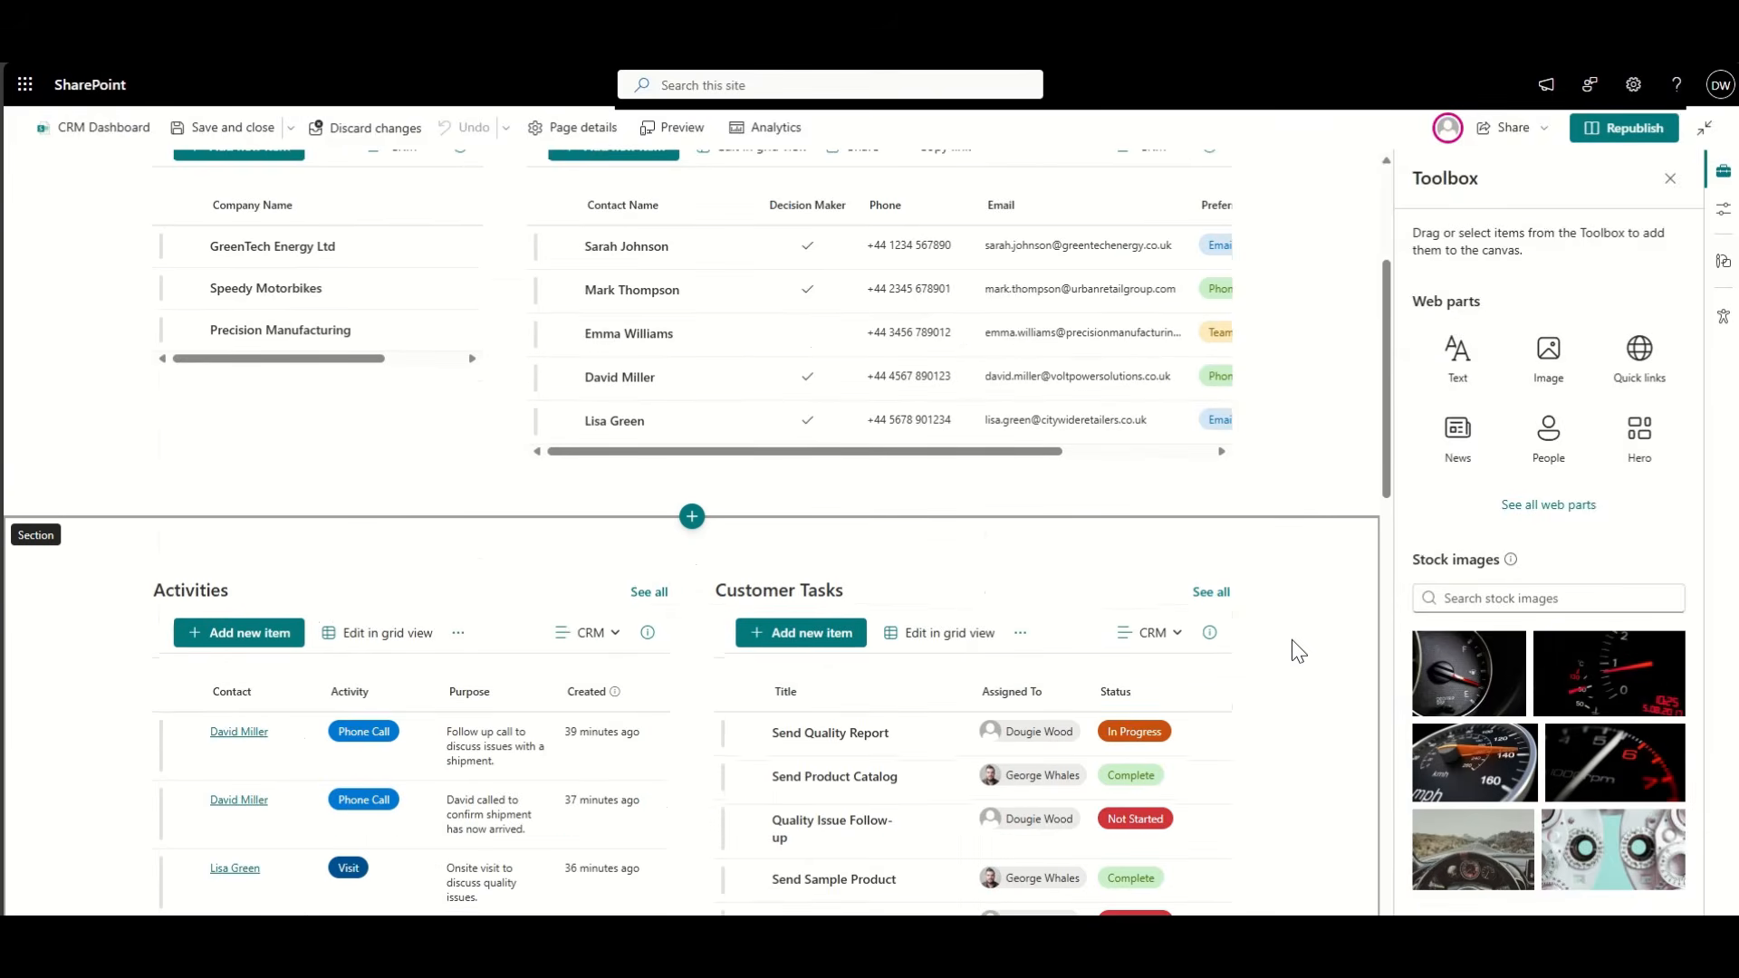
scroll(1292, 640, "up", 3)
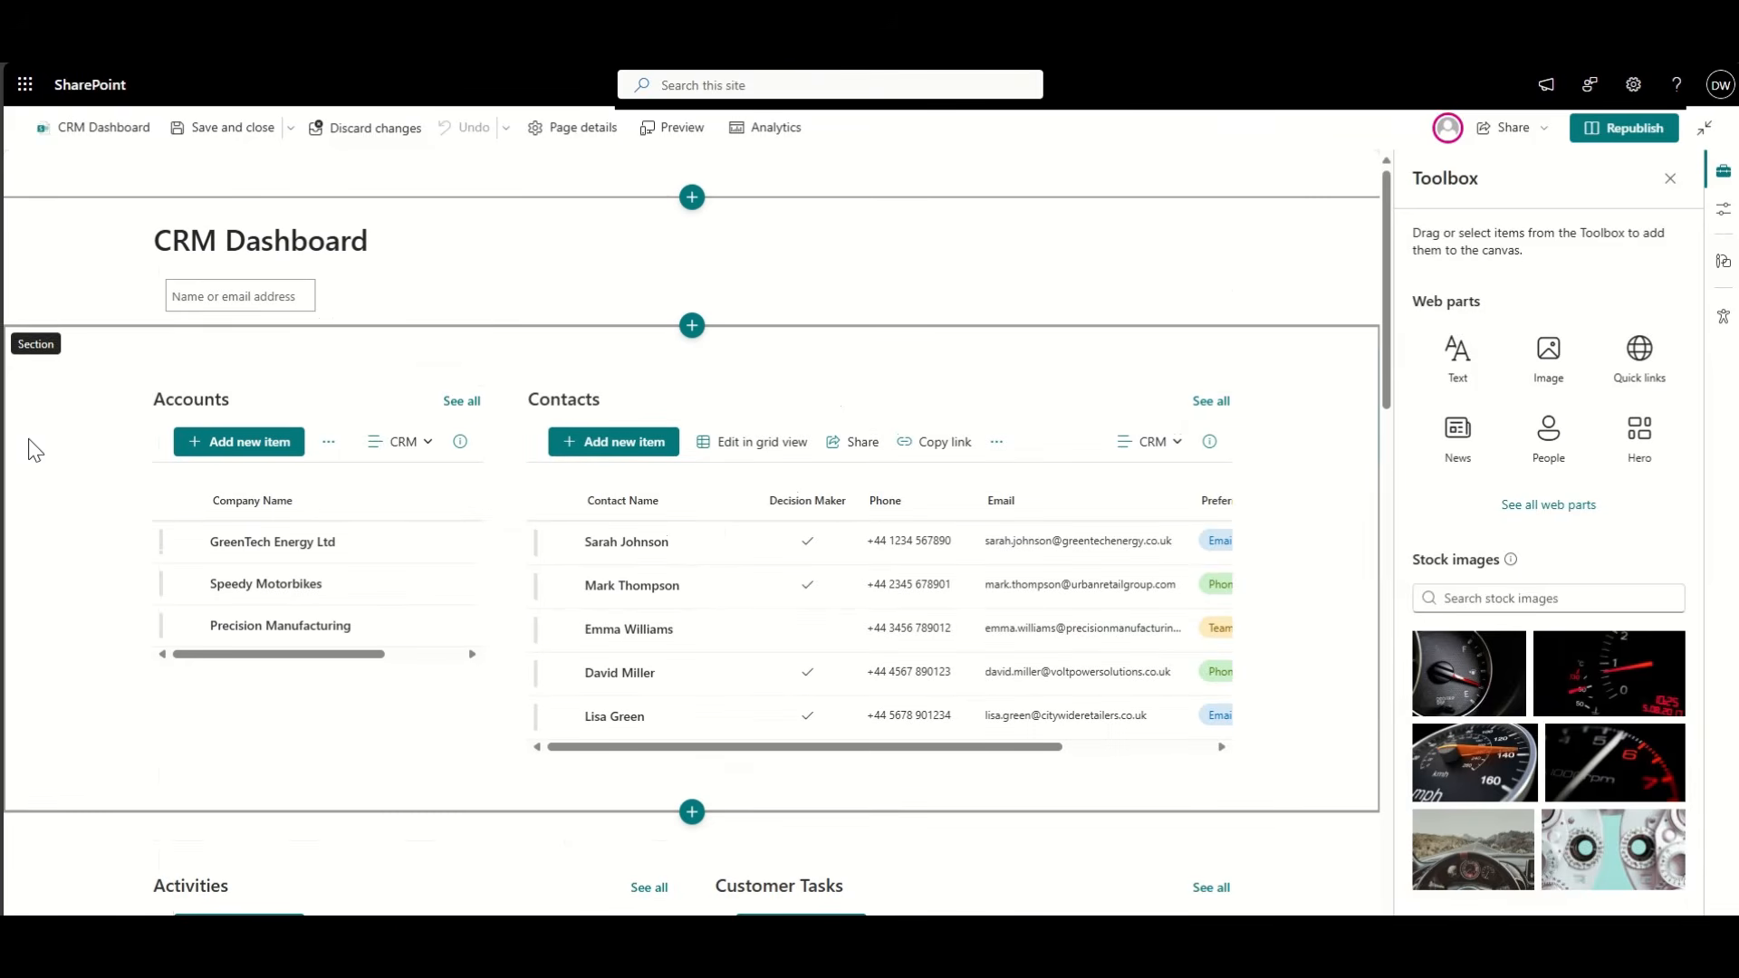
left_click(35, 450)
left_click(60, 352)
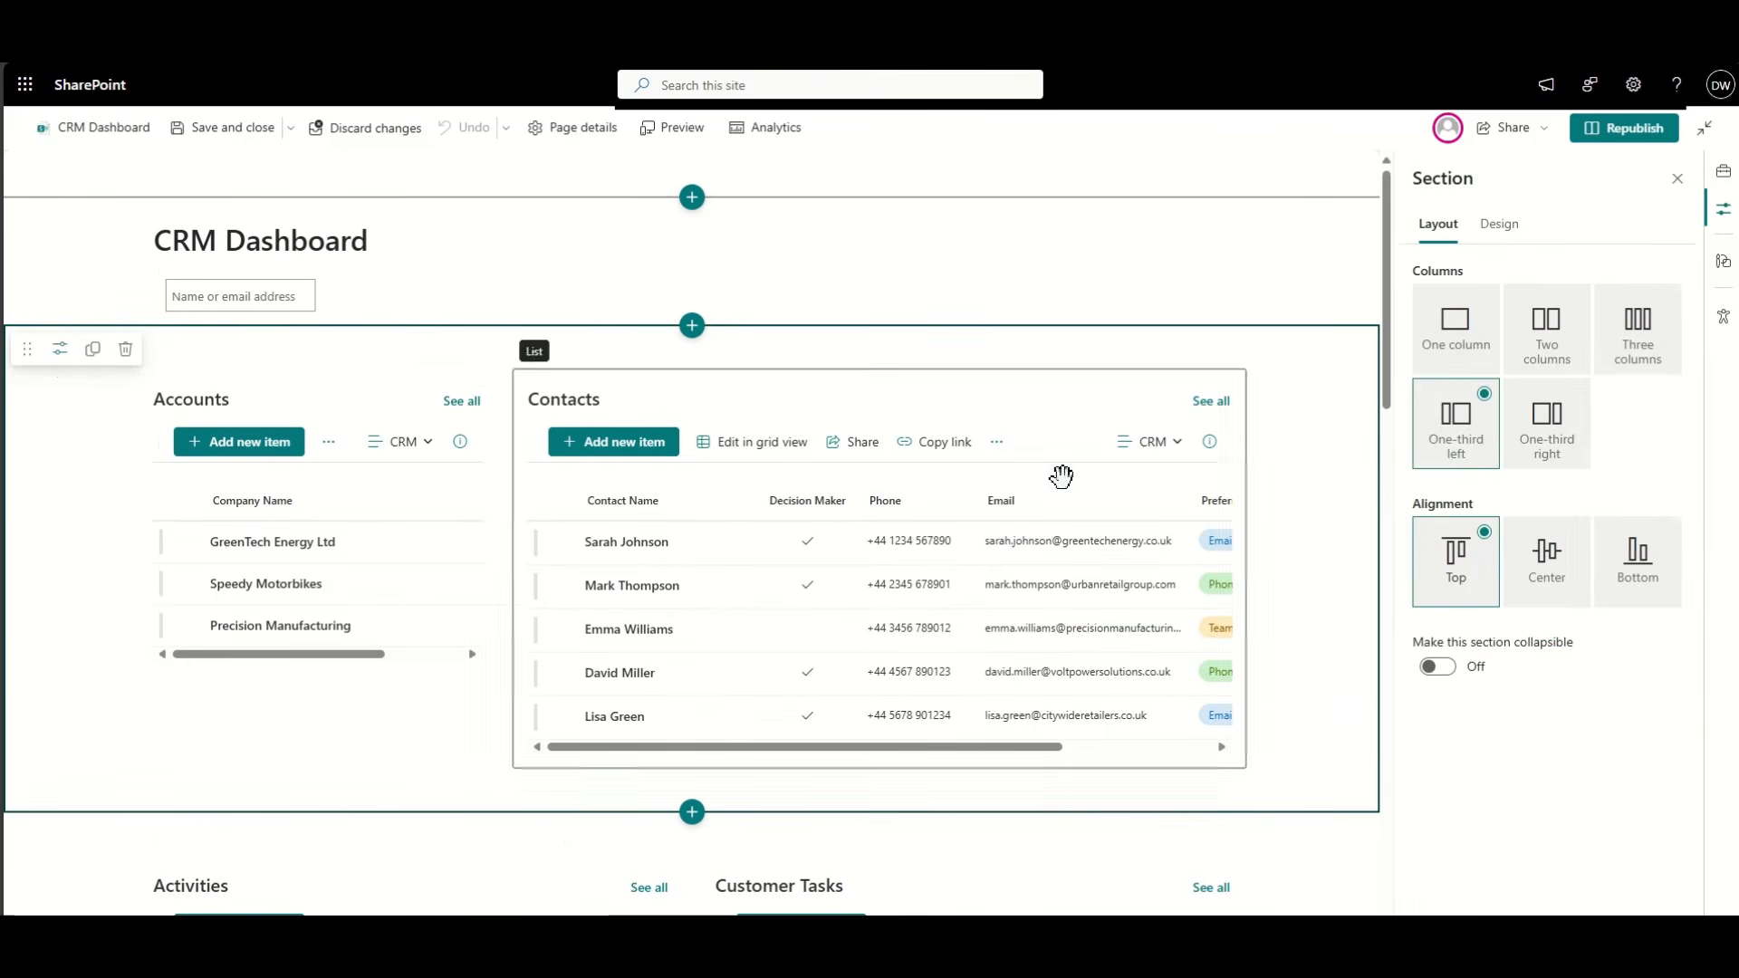
left_click(1642, 347)
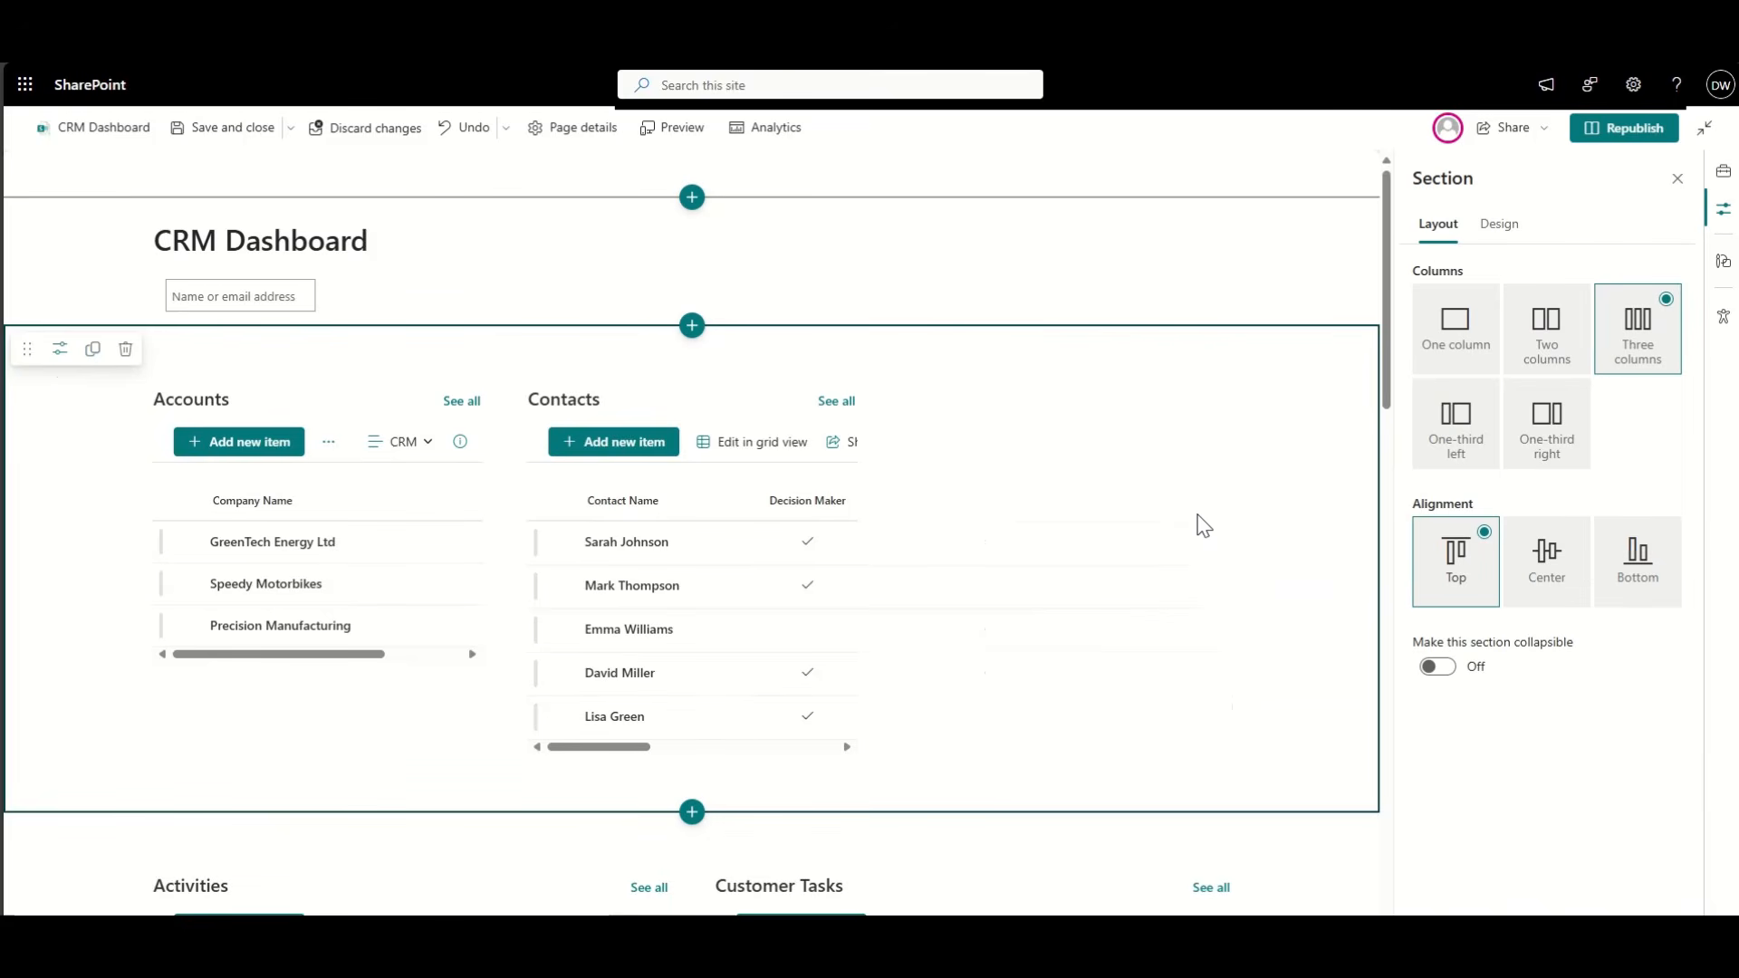
scroll(1204, 526, "down", 1)
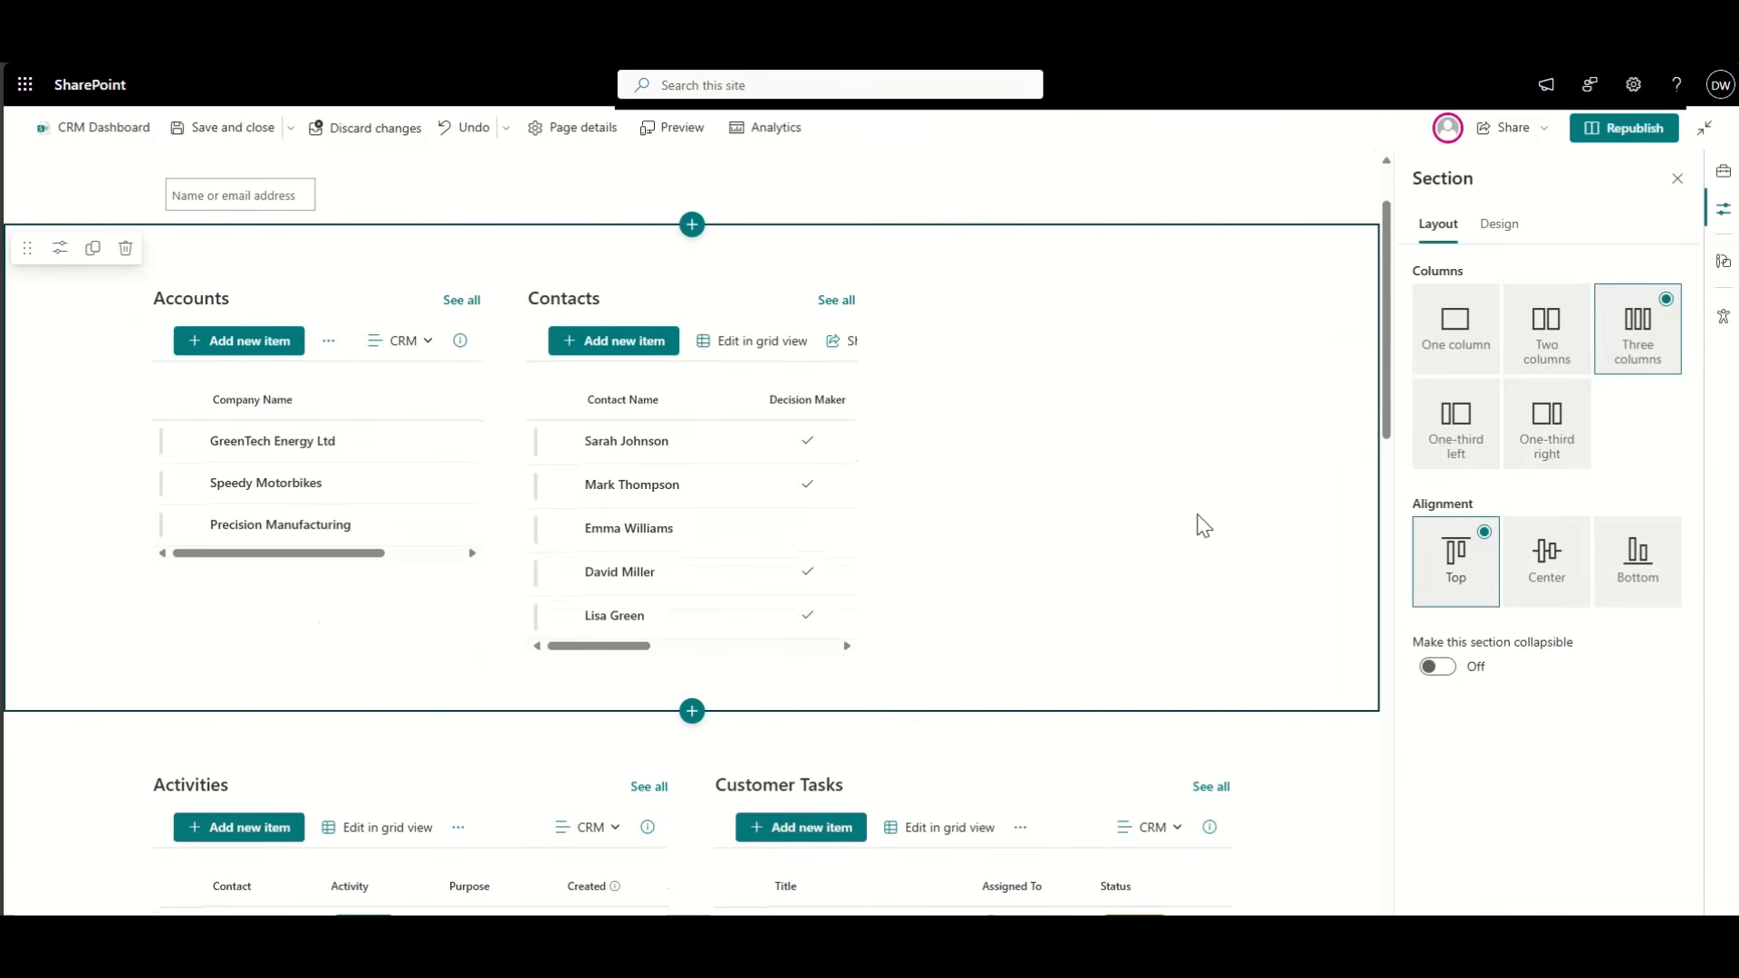
scroll(95, 556, "down", 7)
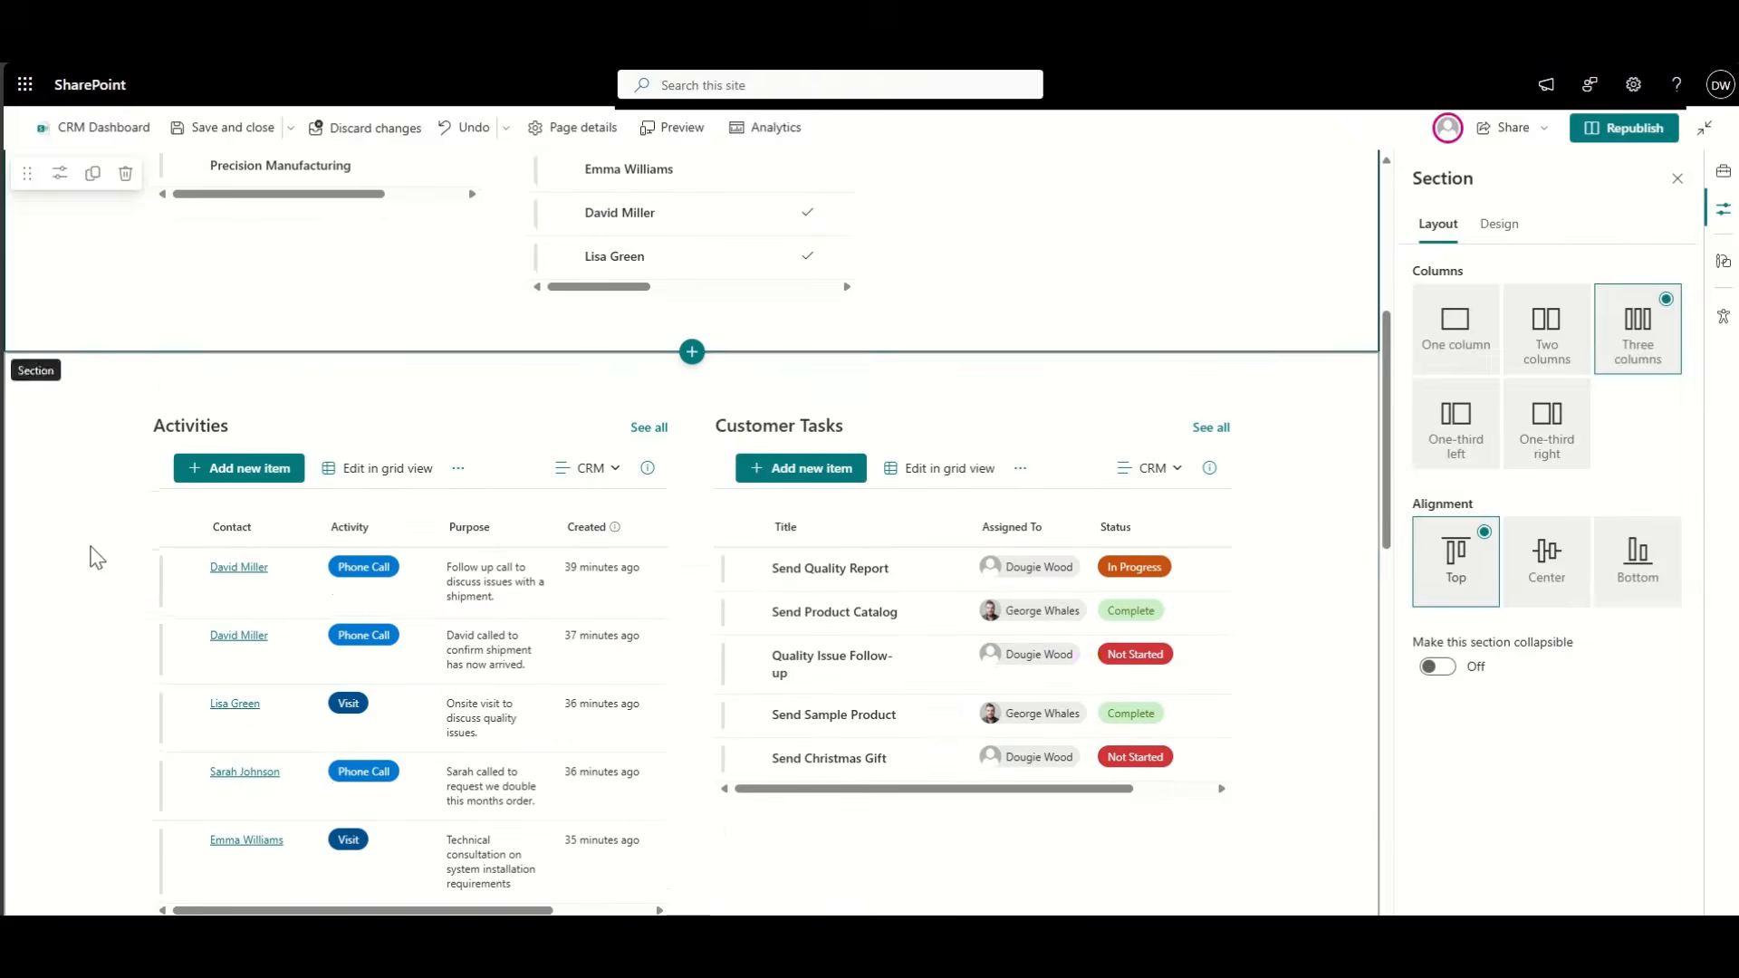
Step: Move Orders into the third column, set its view to CRM, and republish the page
left_click(206, 351)
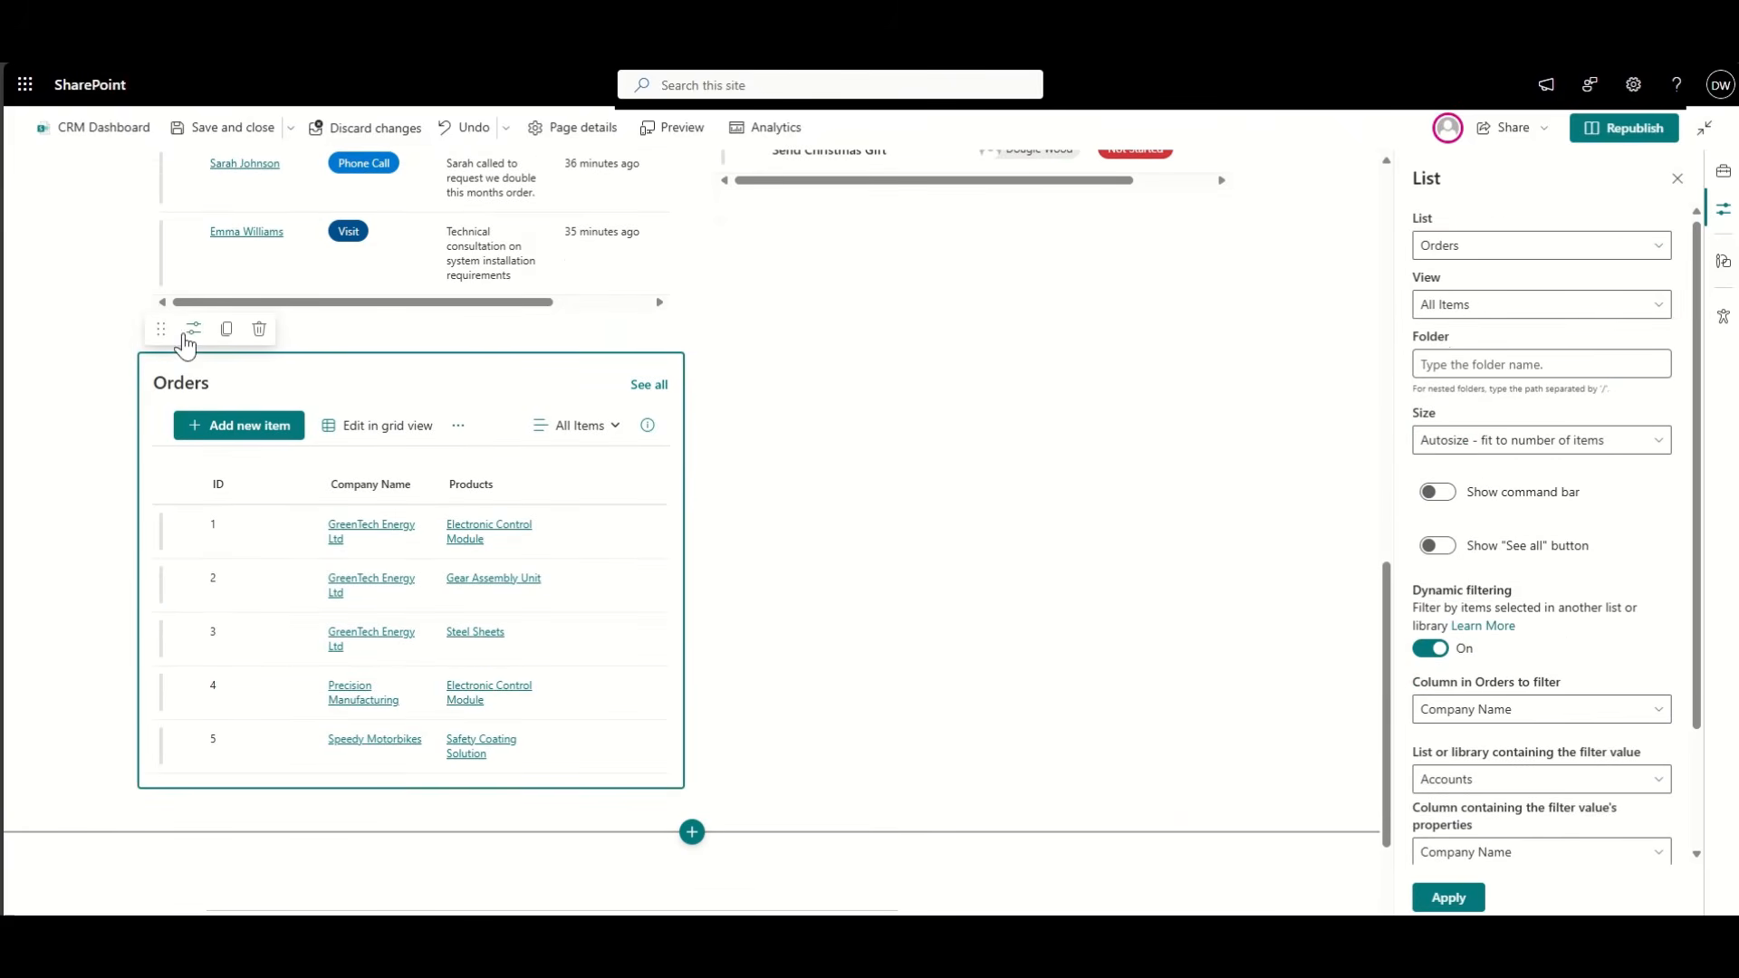
left_click_drag(156, 319, 947, 398)
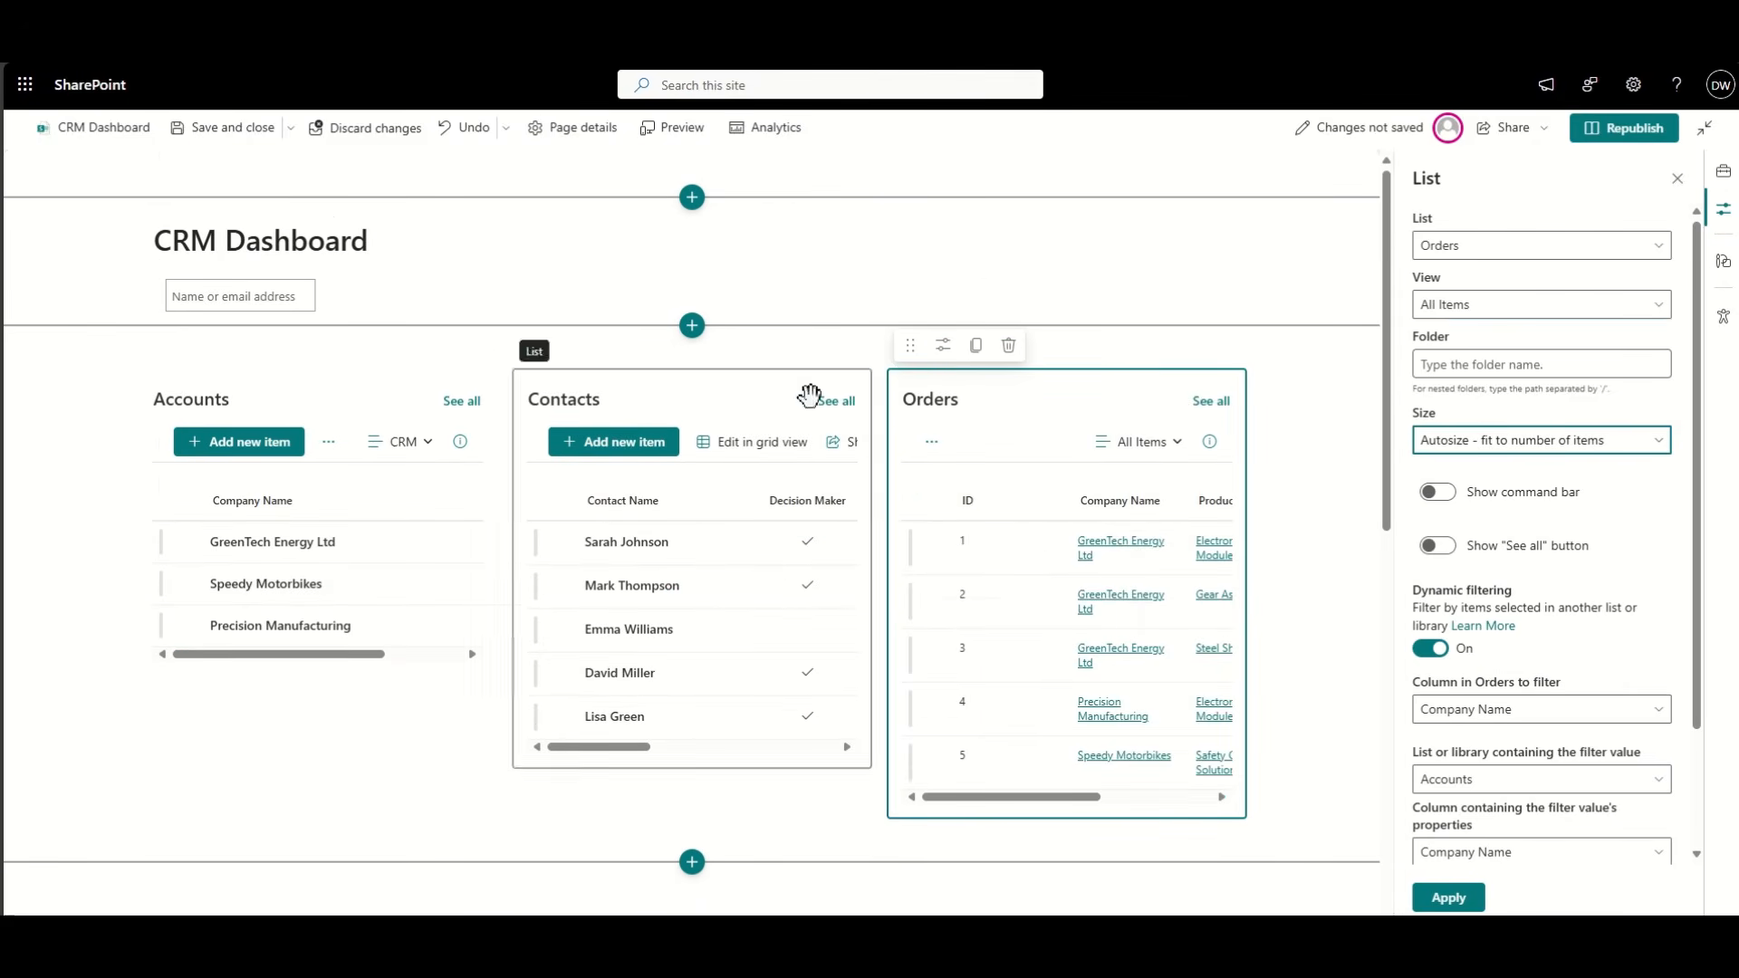
left_click(1484, 366)
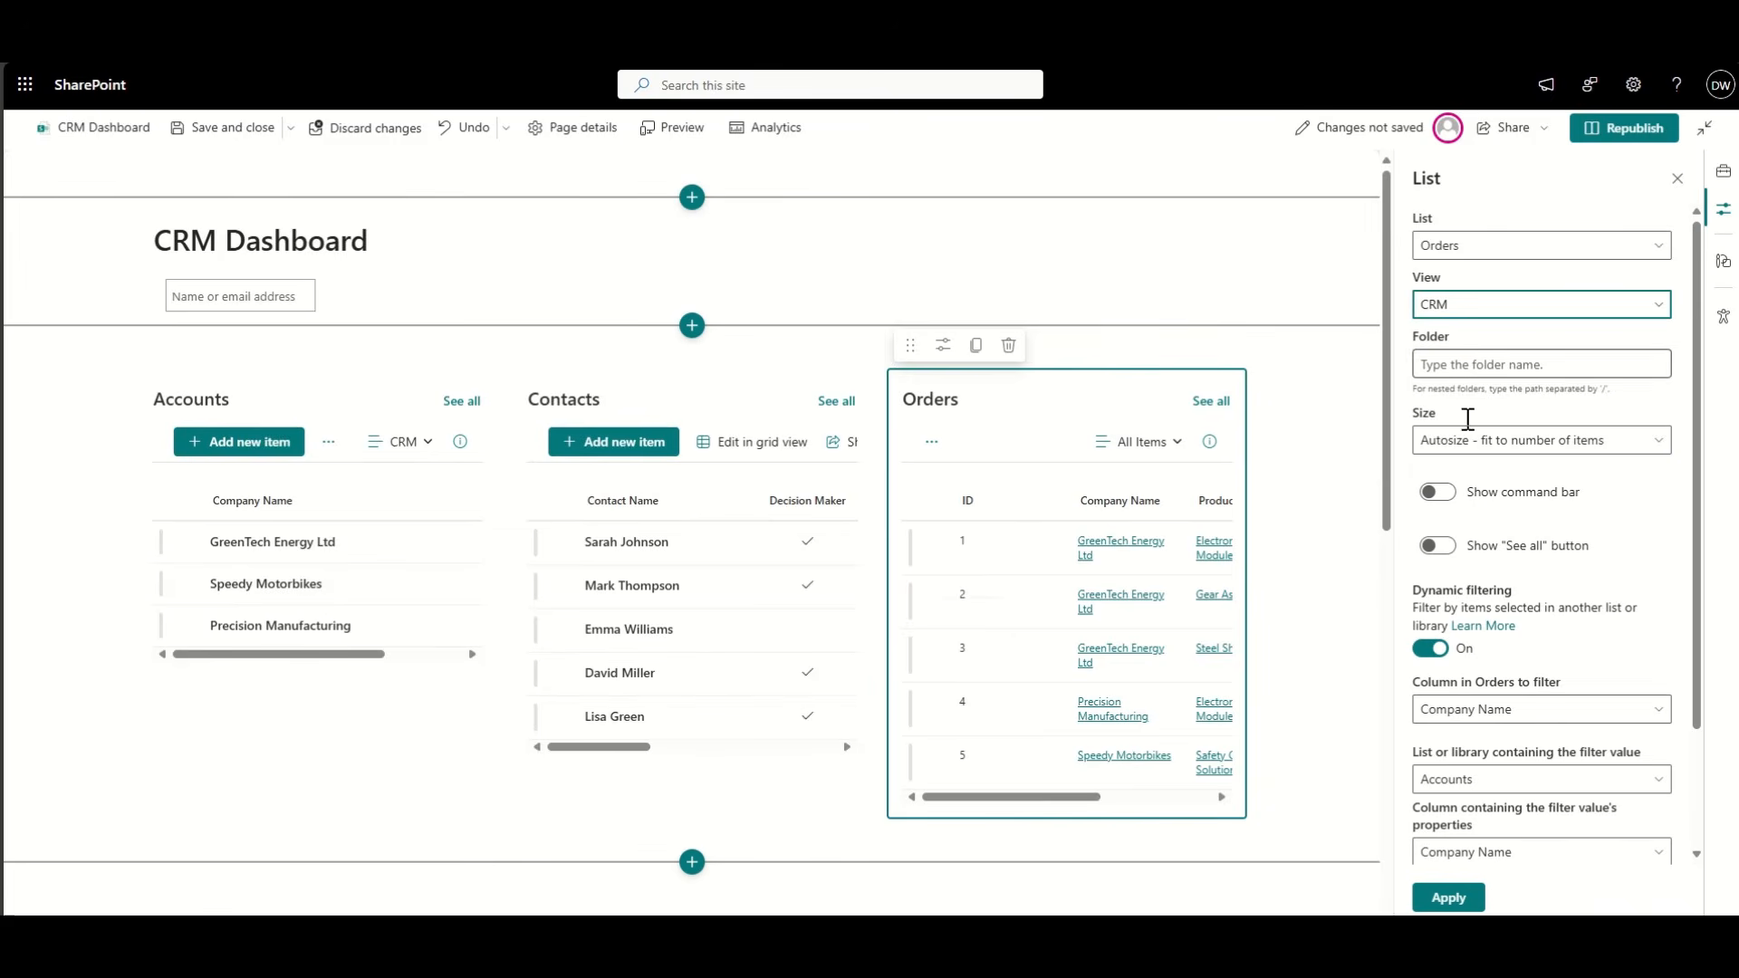
left_click(1449, 898)
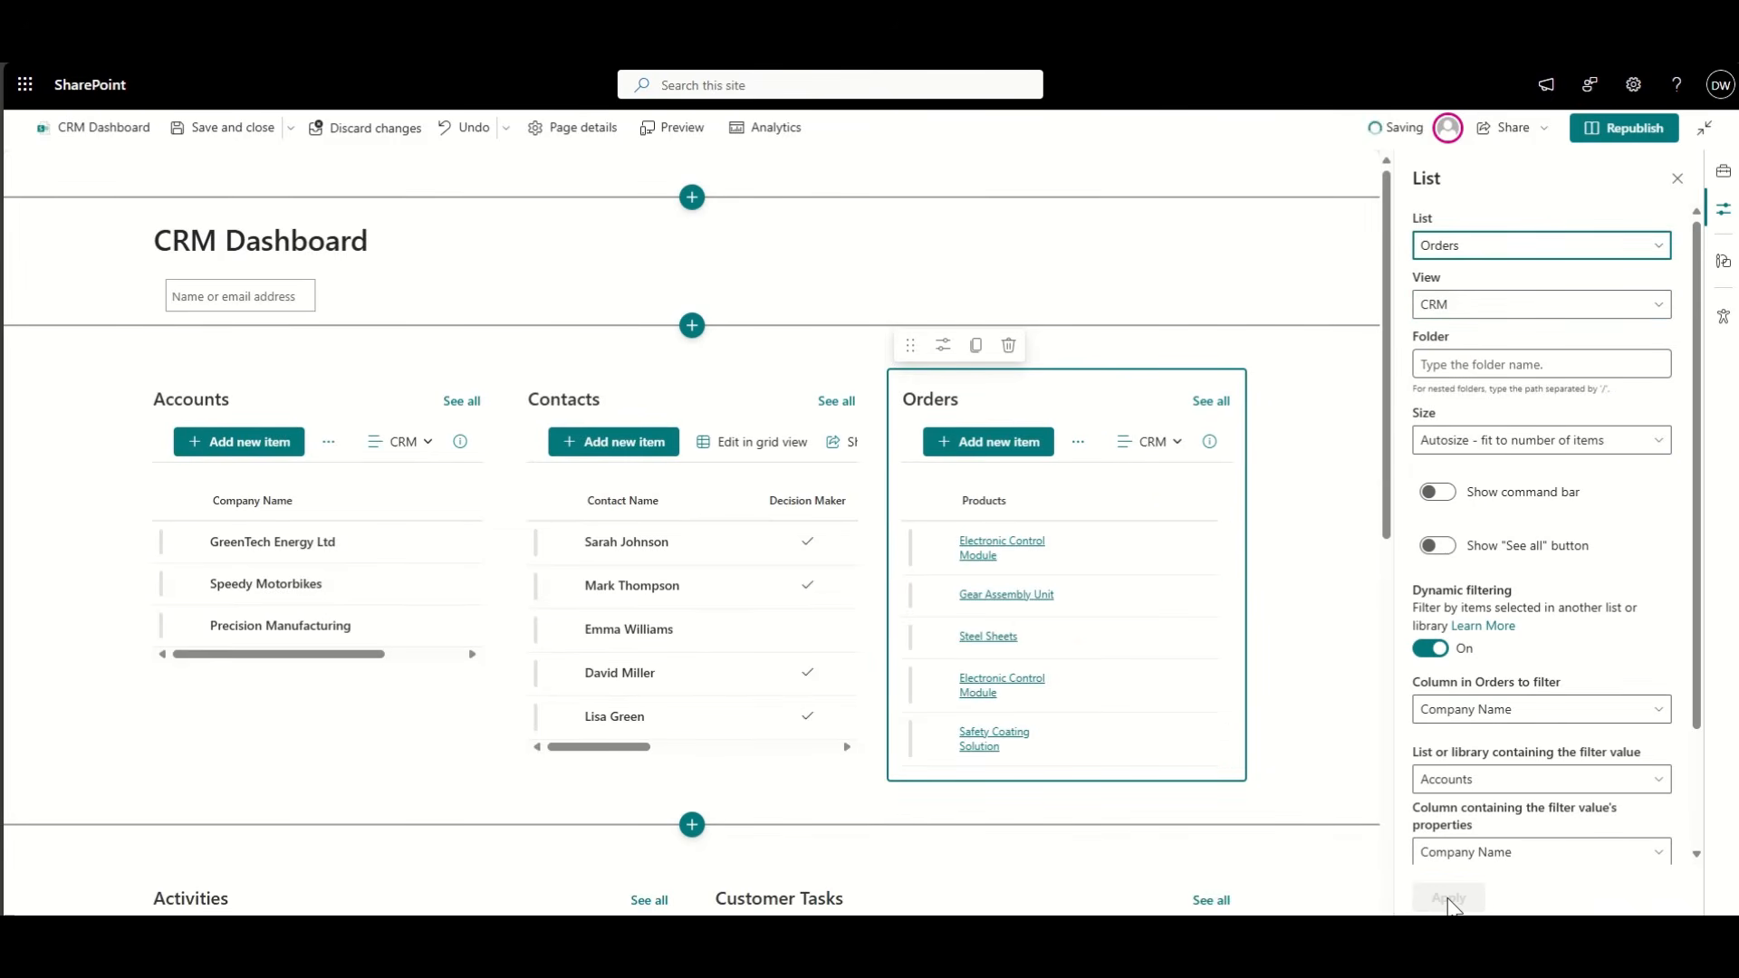
left_click(1621, 128)
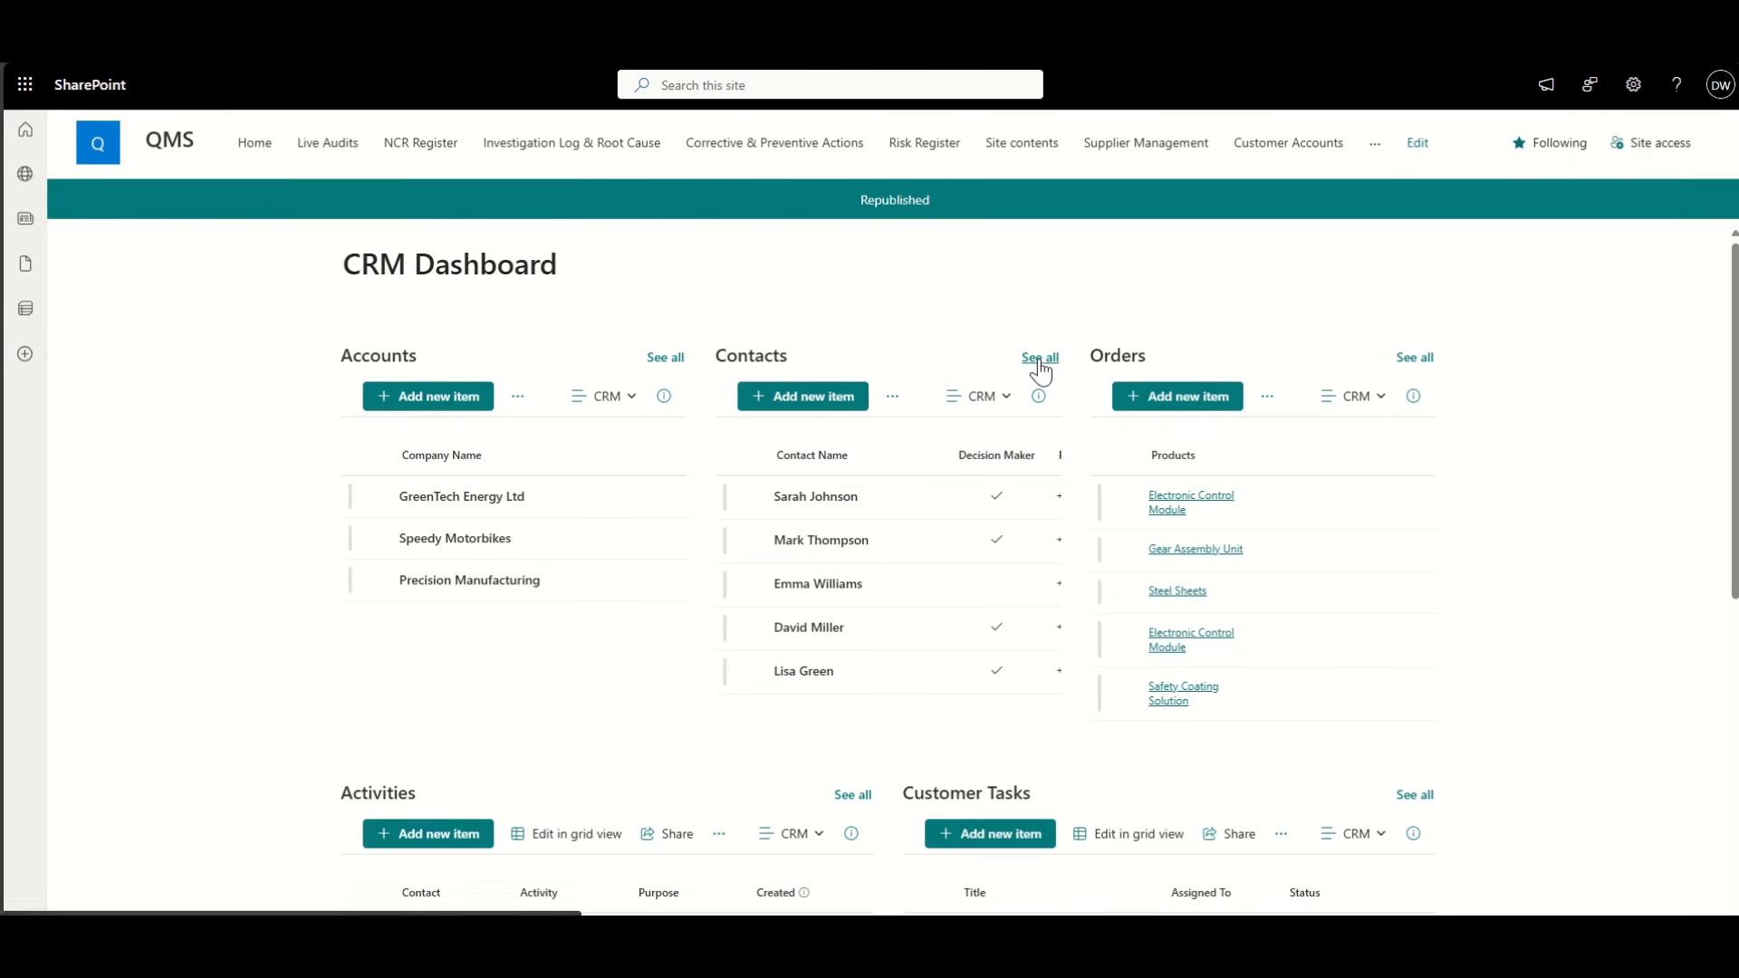
Step: Open the full Customer Contacts list and save its view as a new view named 'CRM'
left_click(1039, 360)
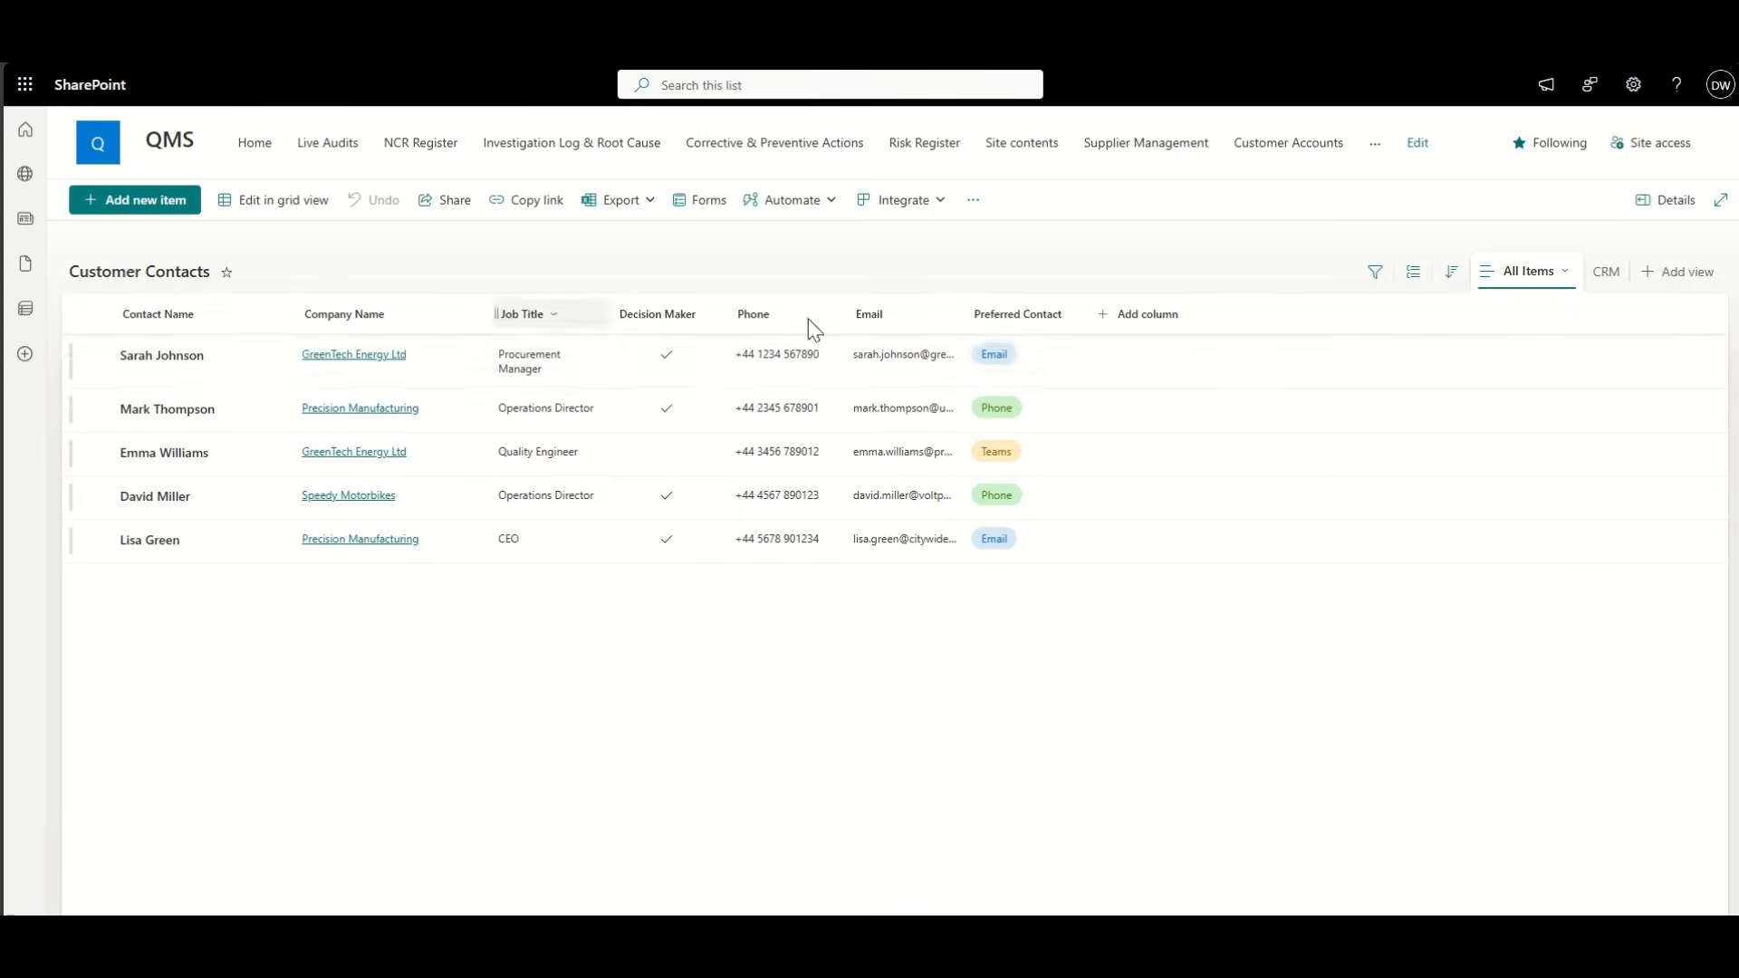
left_click(1529, 271)
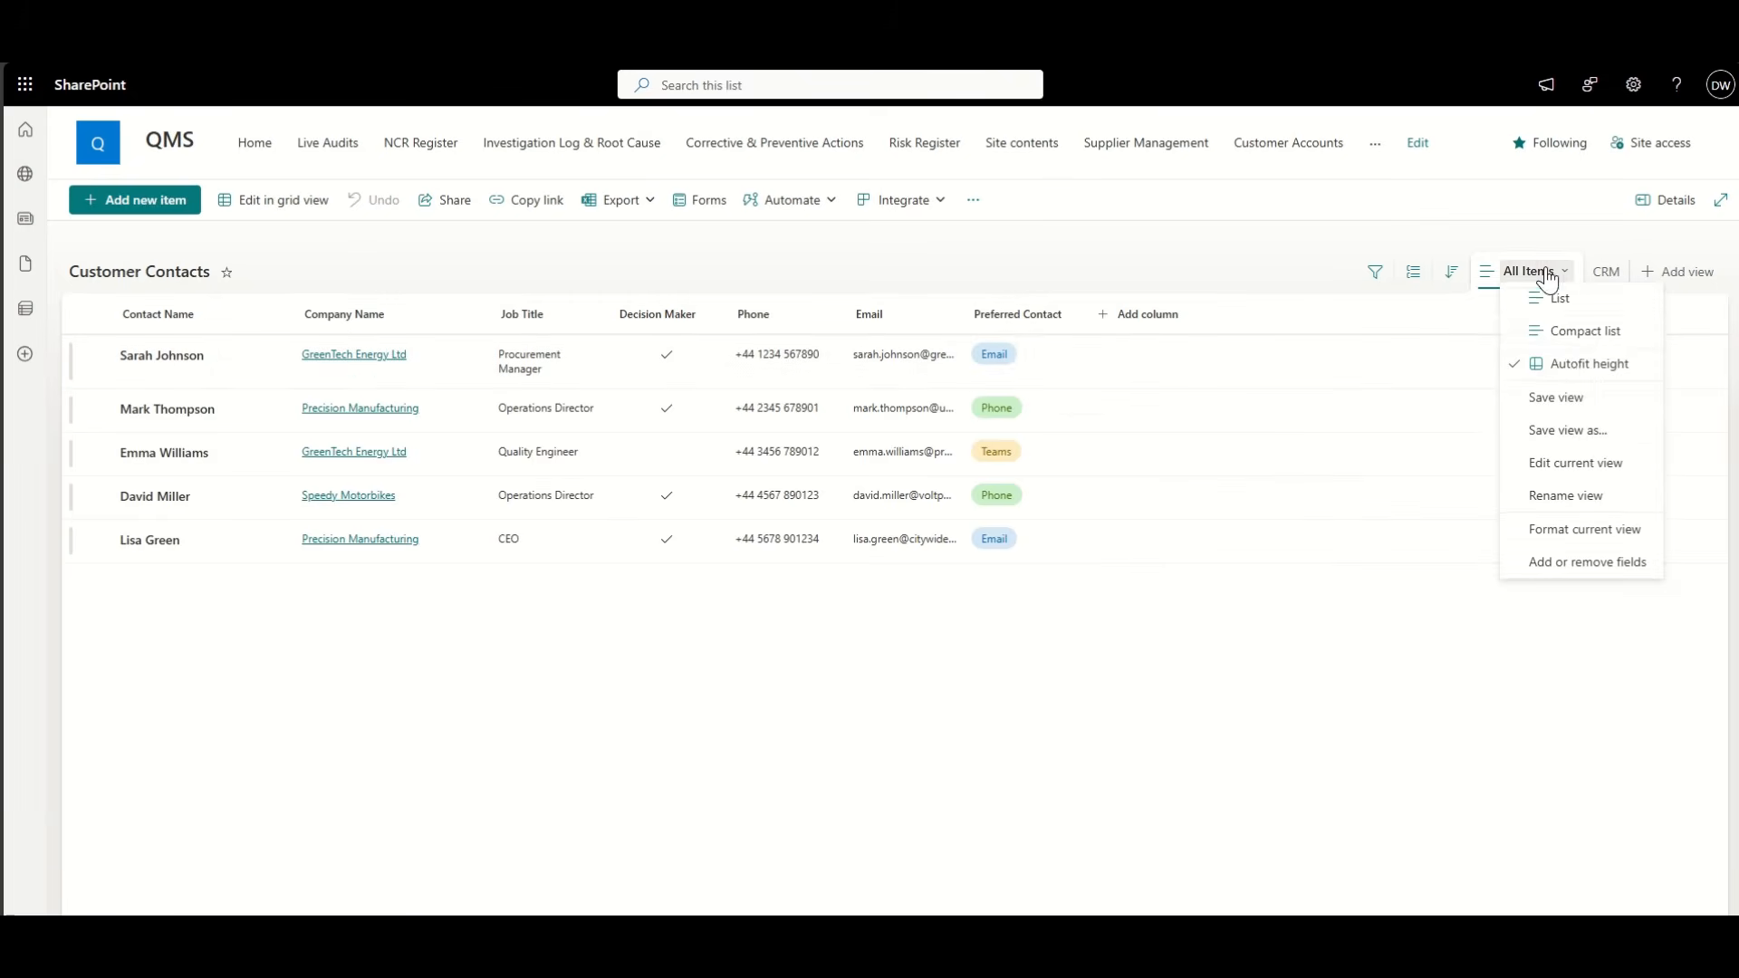
left_click(1593, 431)
triple_click(1015, 500)
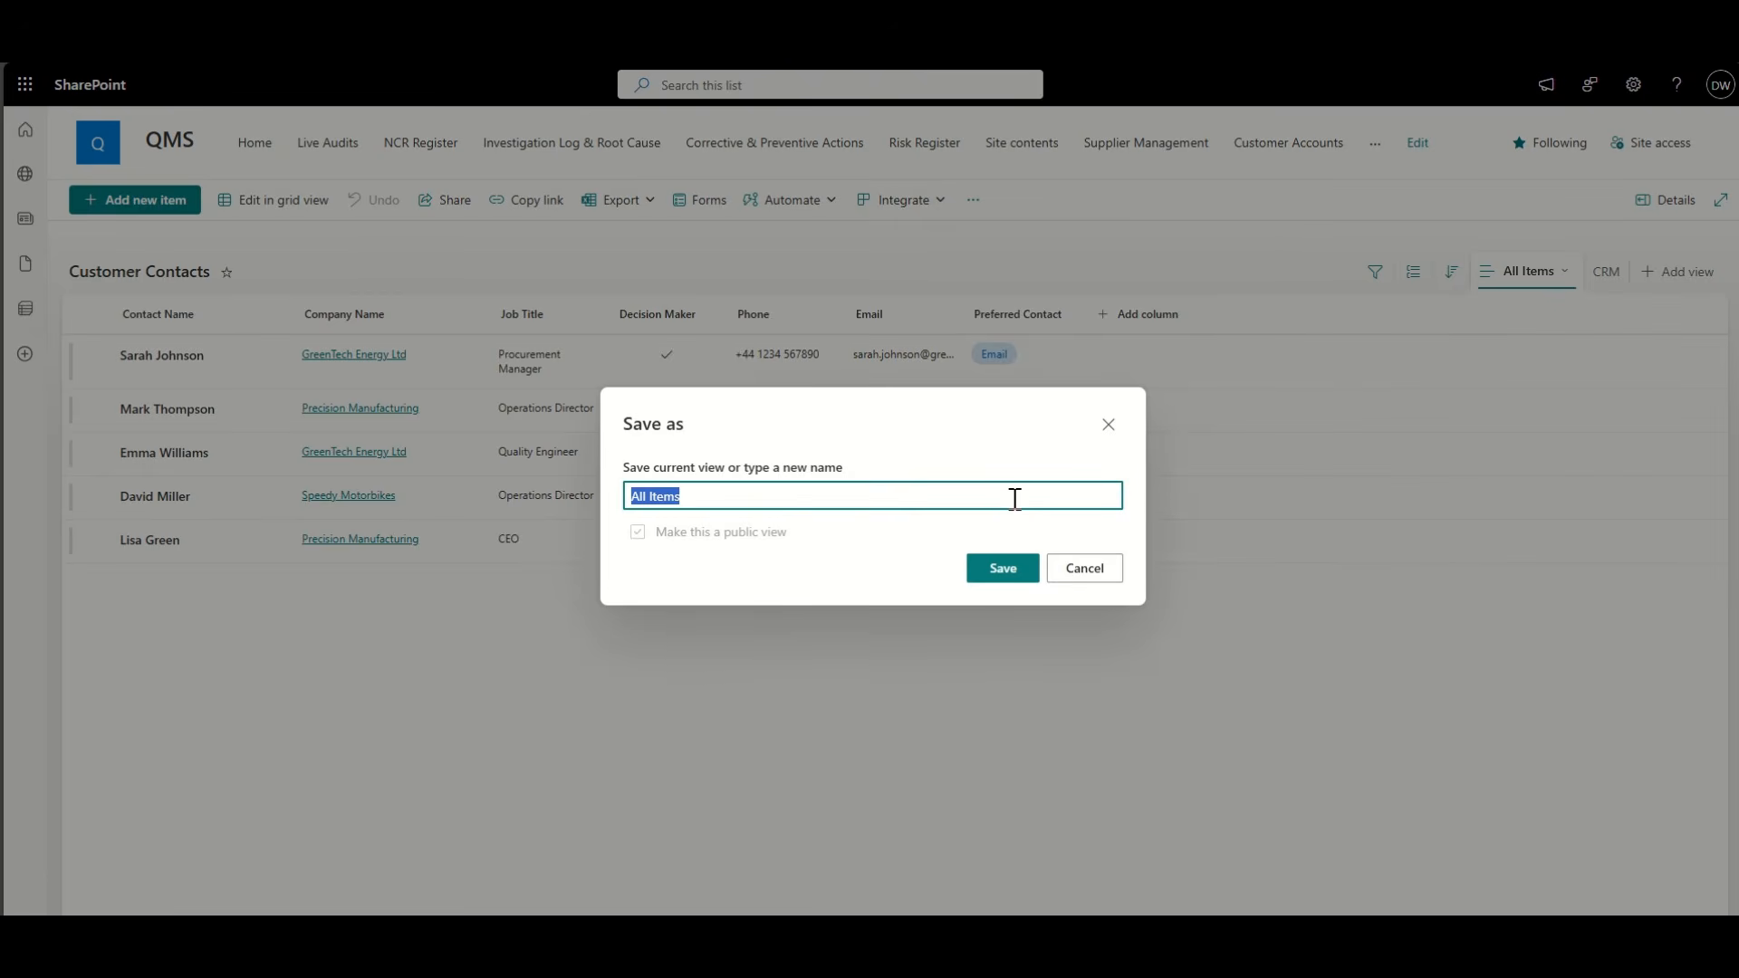
type("CRM")
left_click(1006, 568)
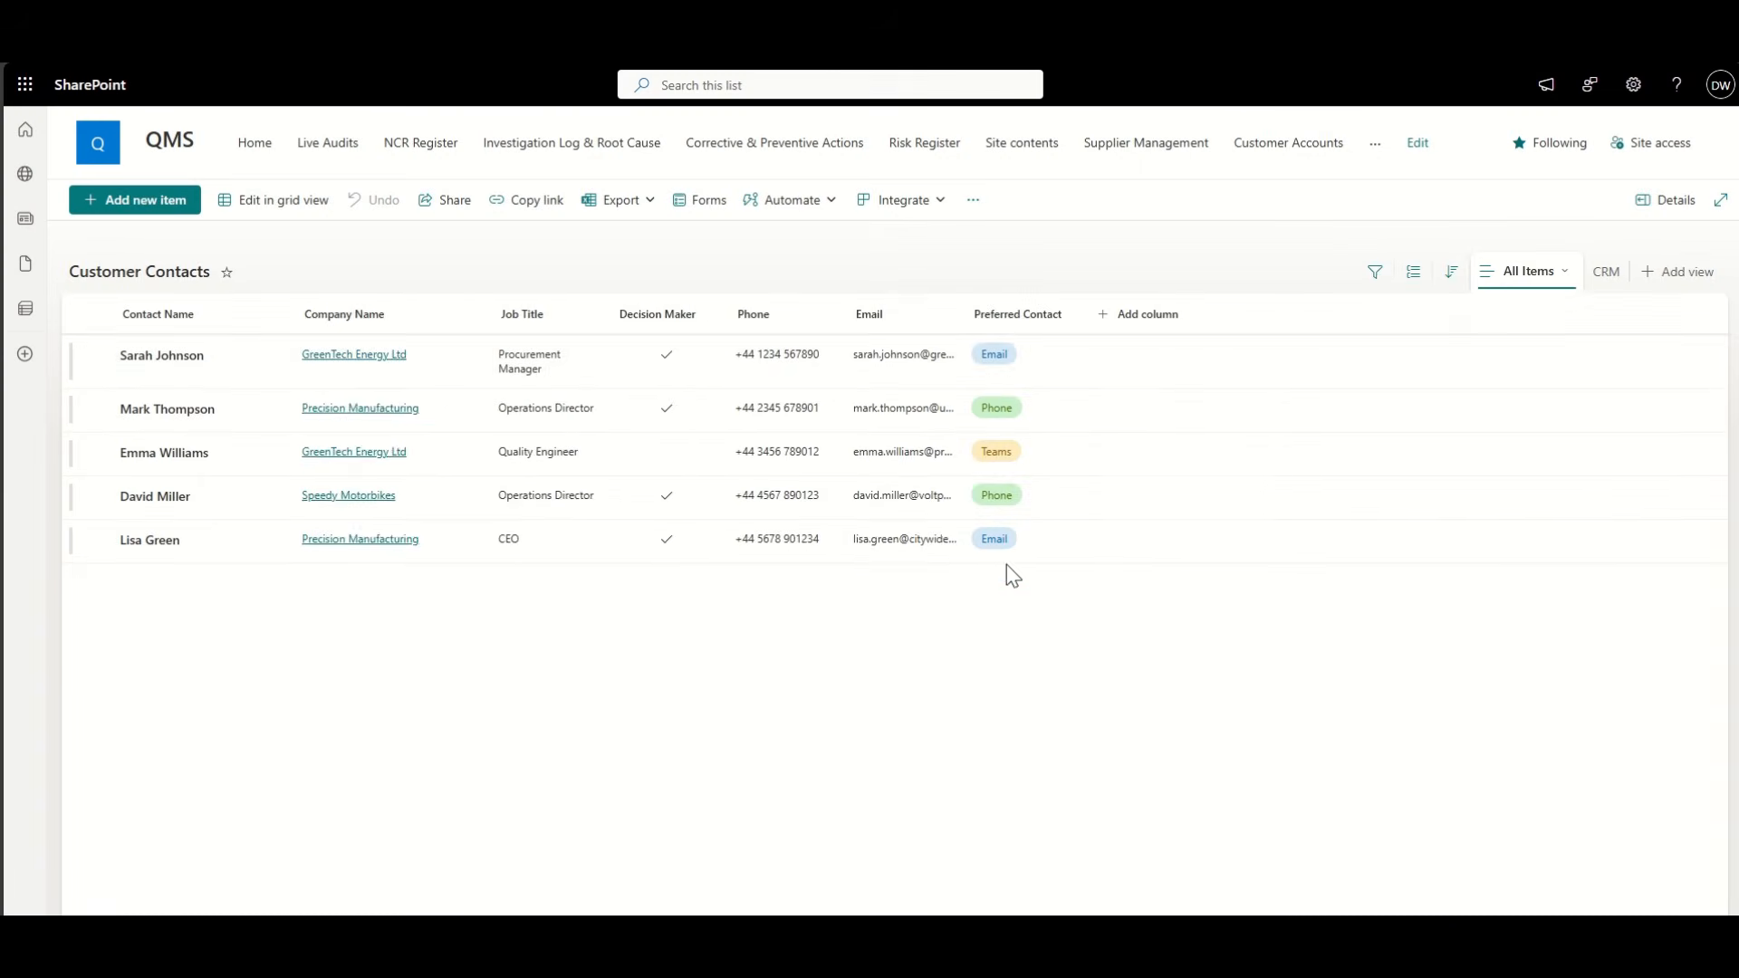
Step: Narrow Contact Name, hide Company Name, Job Title, Phone, Email and Preferred Contact, and save the view
left_click_drag(383, 313, 296, 316)
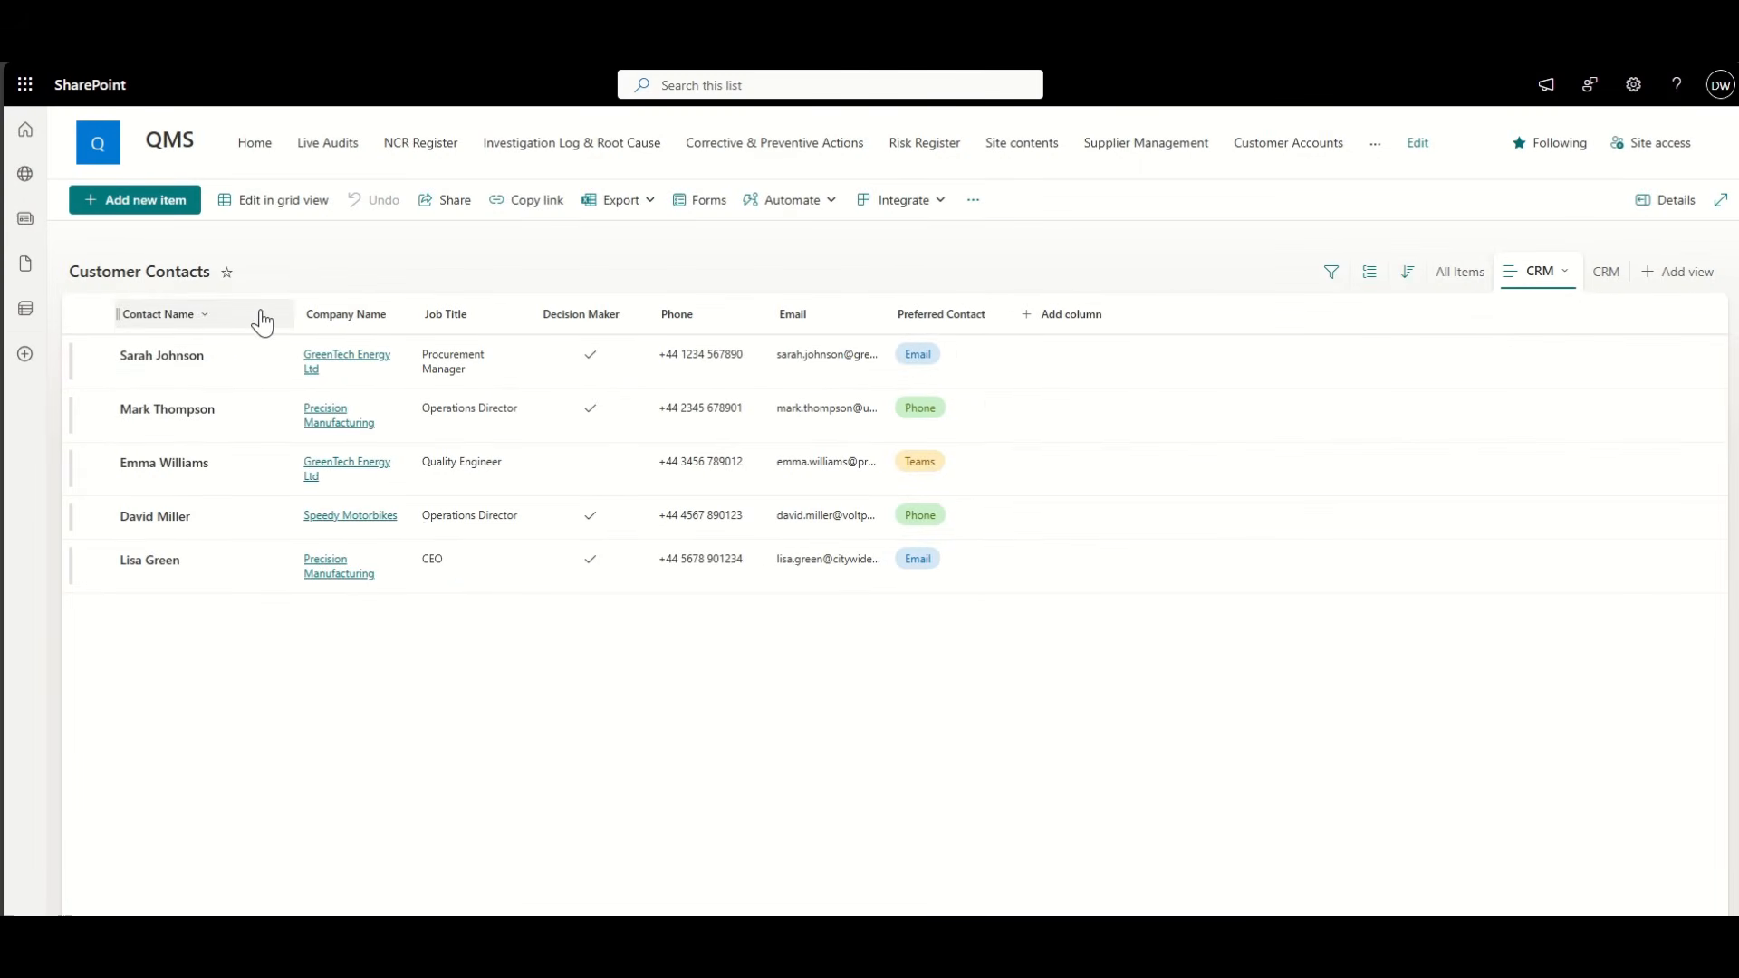
left_click(395, 321)
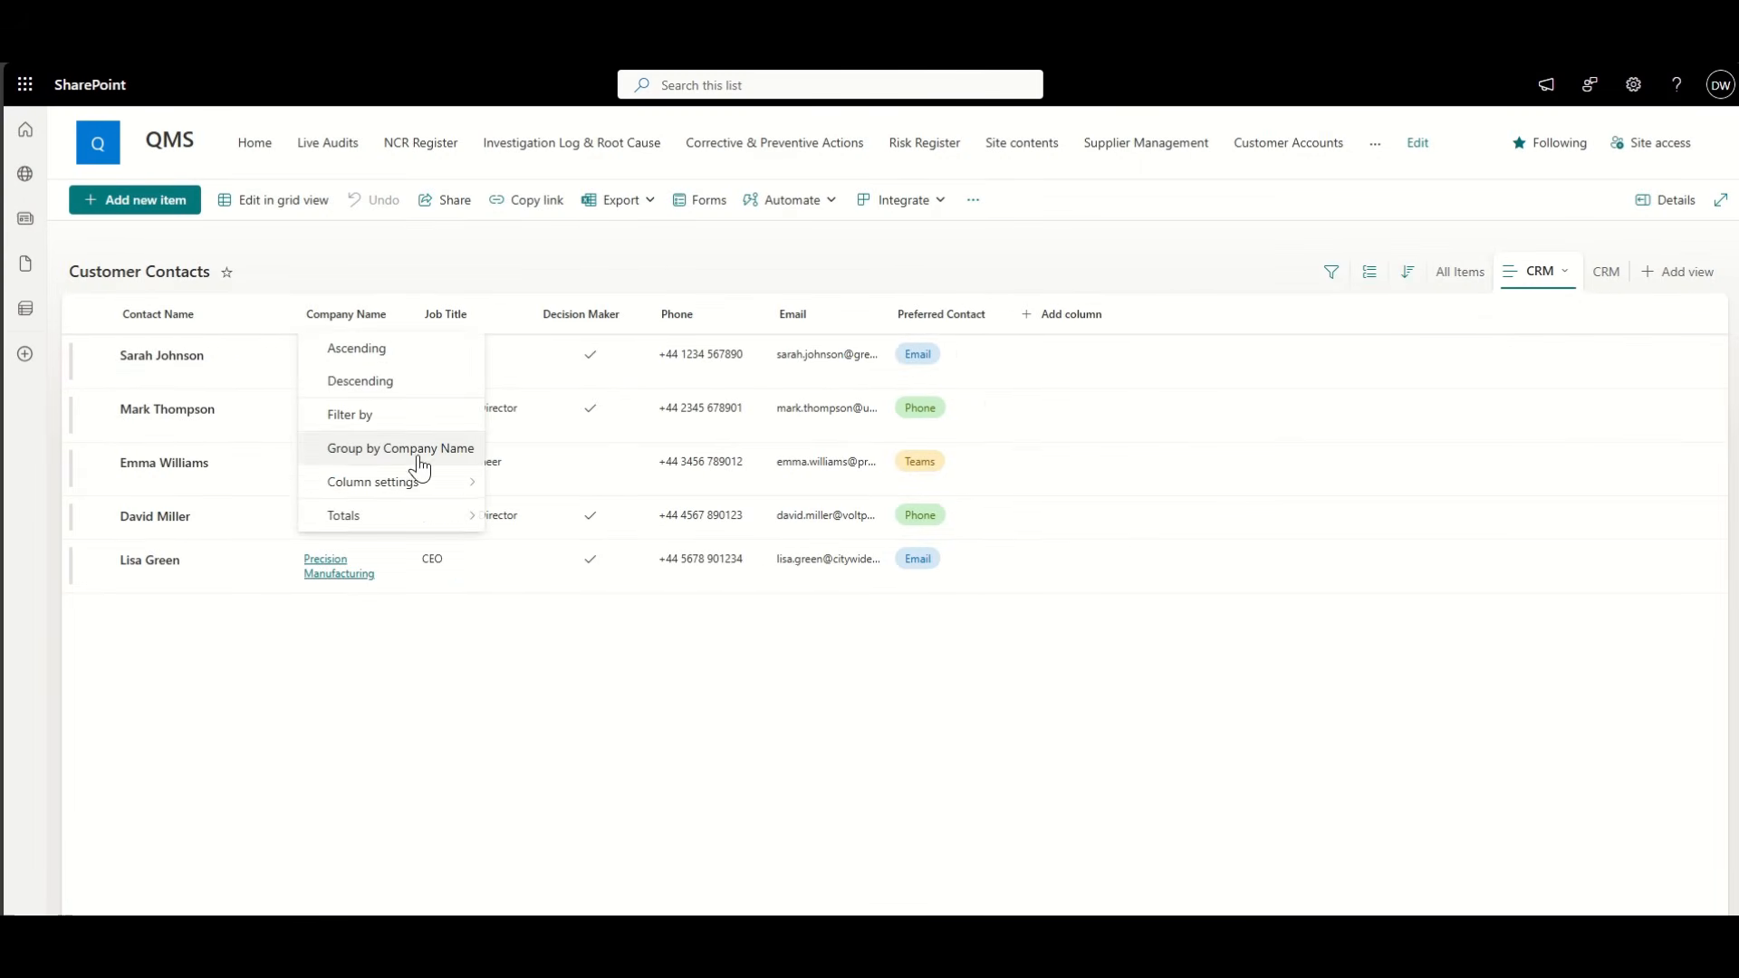
mouse_move(415, 483)
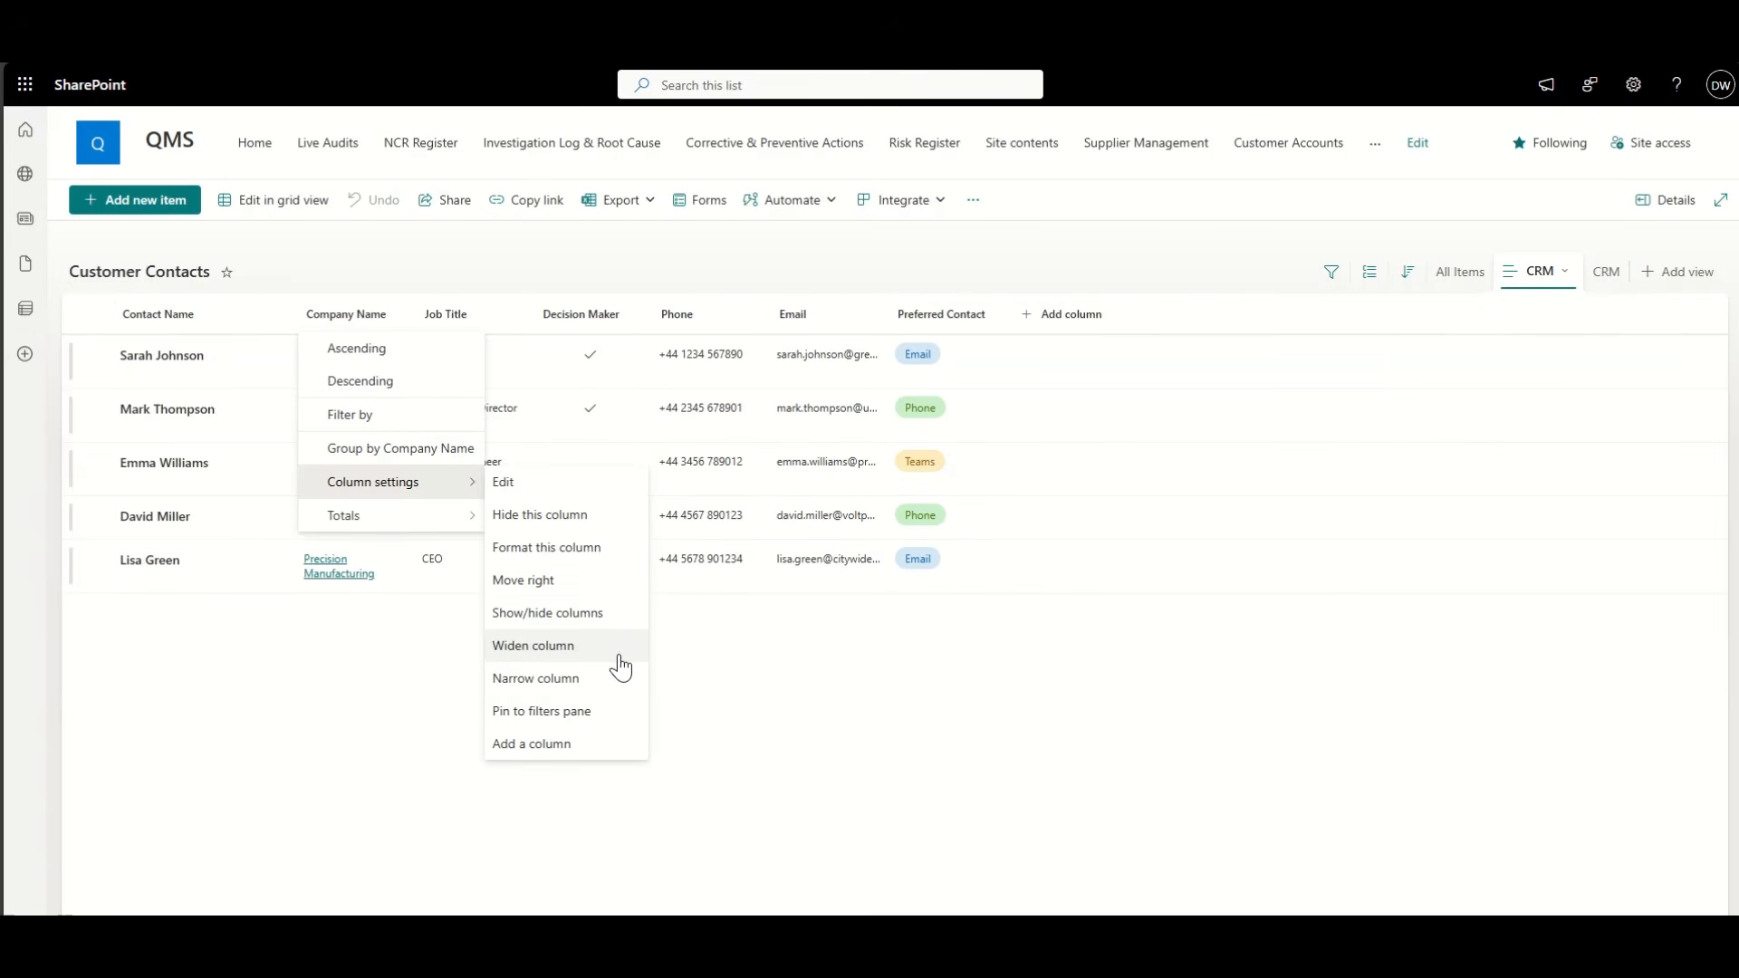
left_click(607, 614)
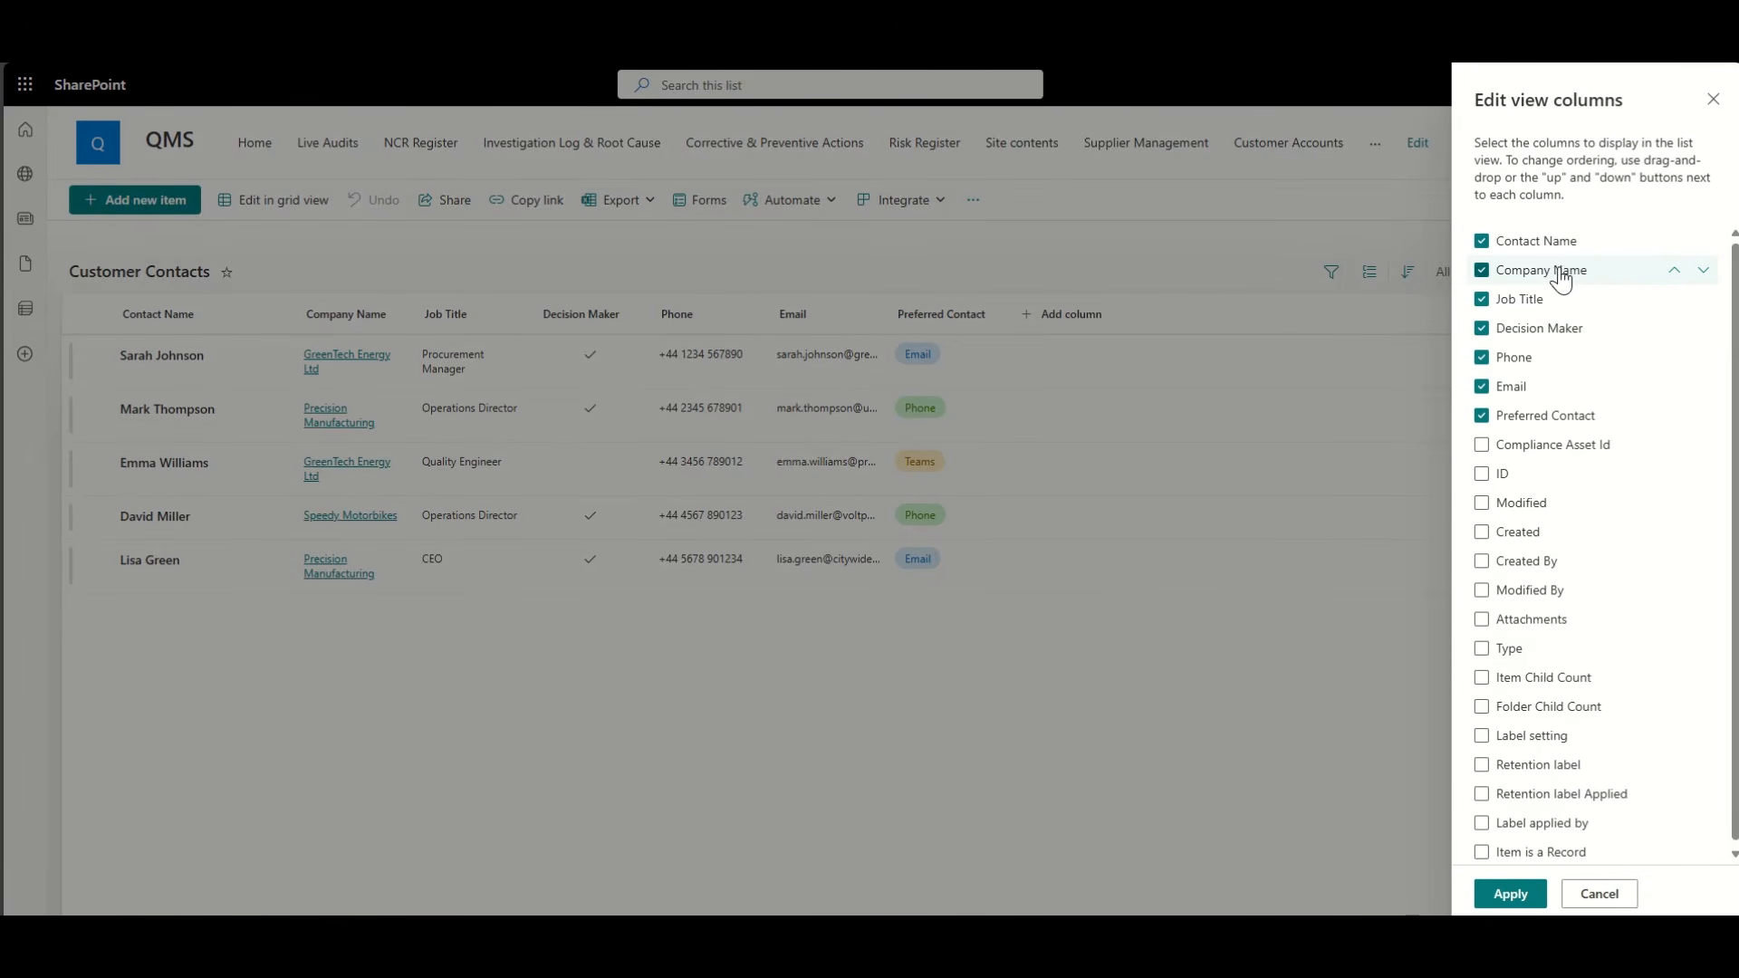
left_click(1558, 272)
left_click(1520, 302)
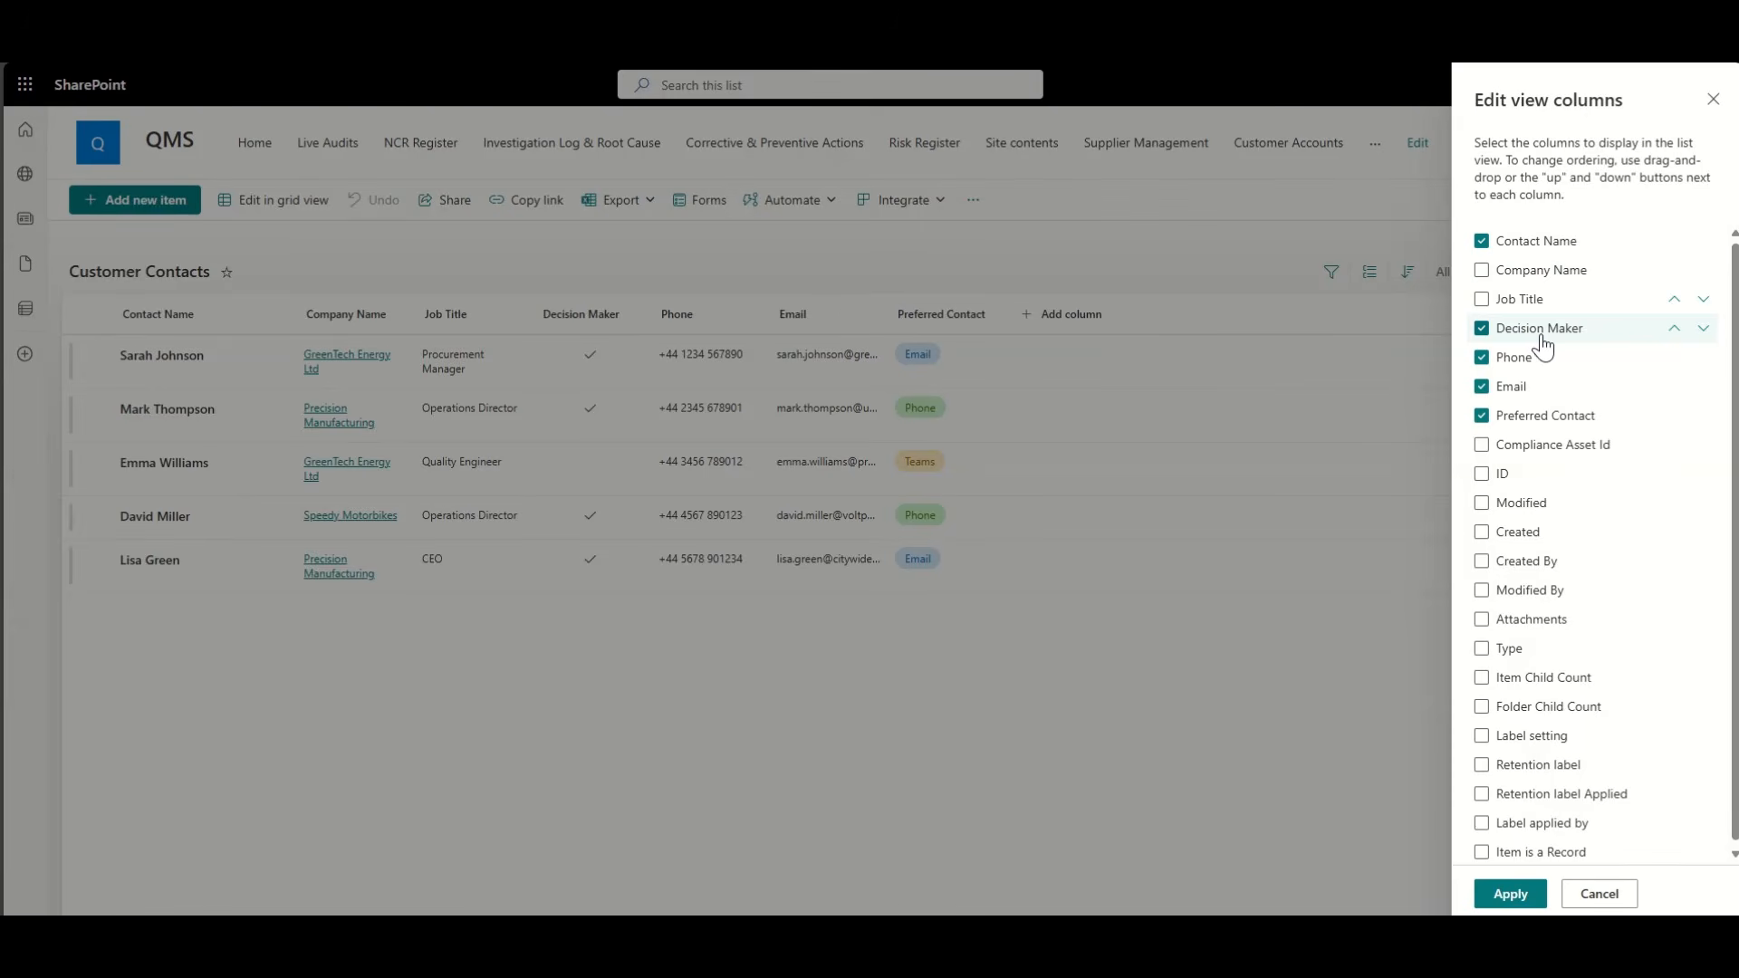
left_click(1540, 358)
left_click(1531, 387)
left_click(1522, 417)
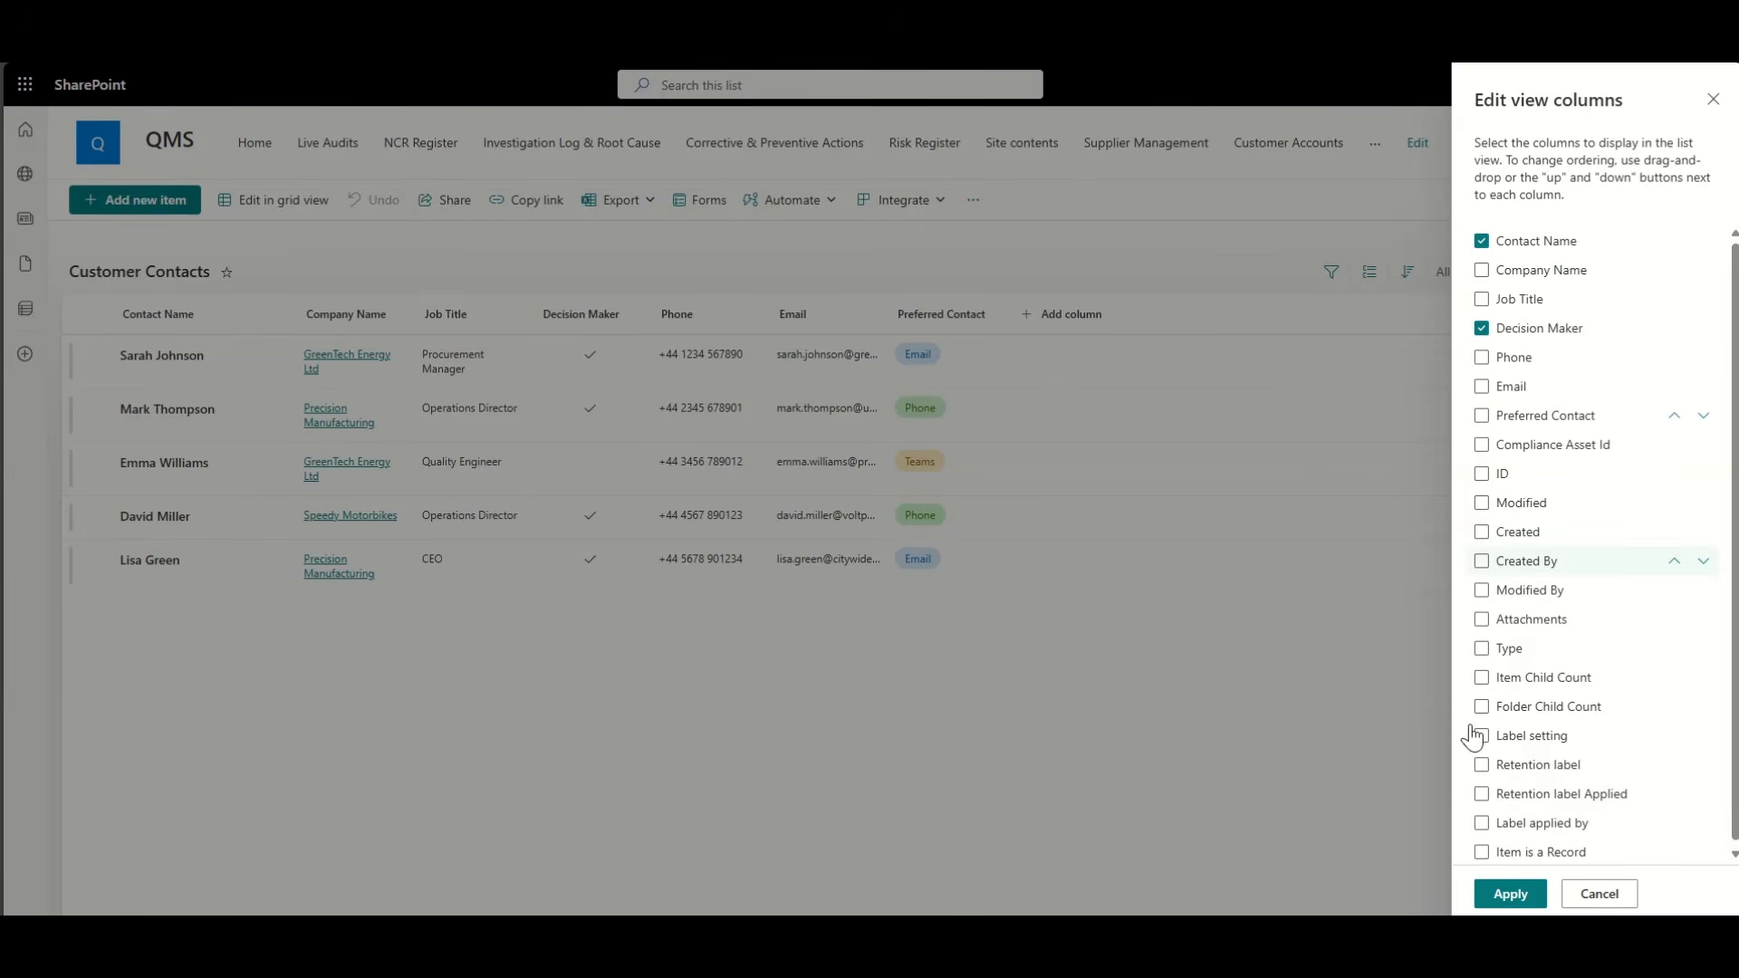
left_click(1510, 895)
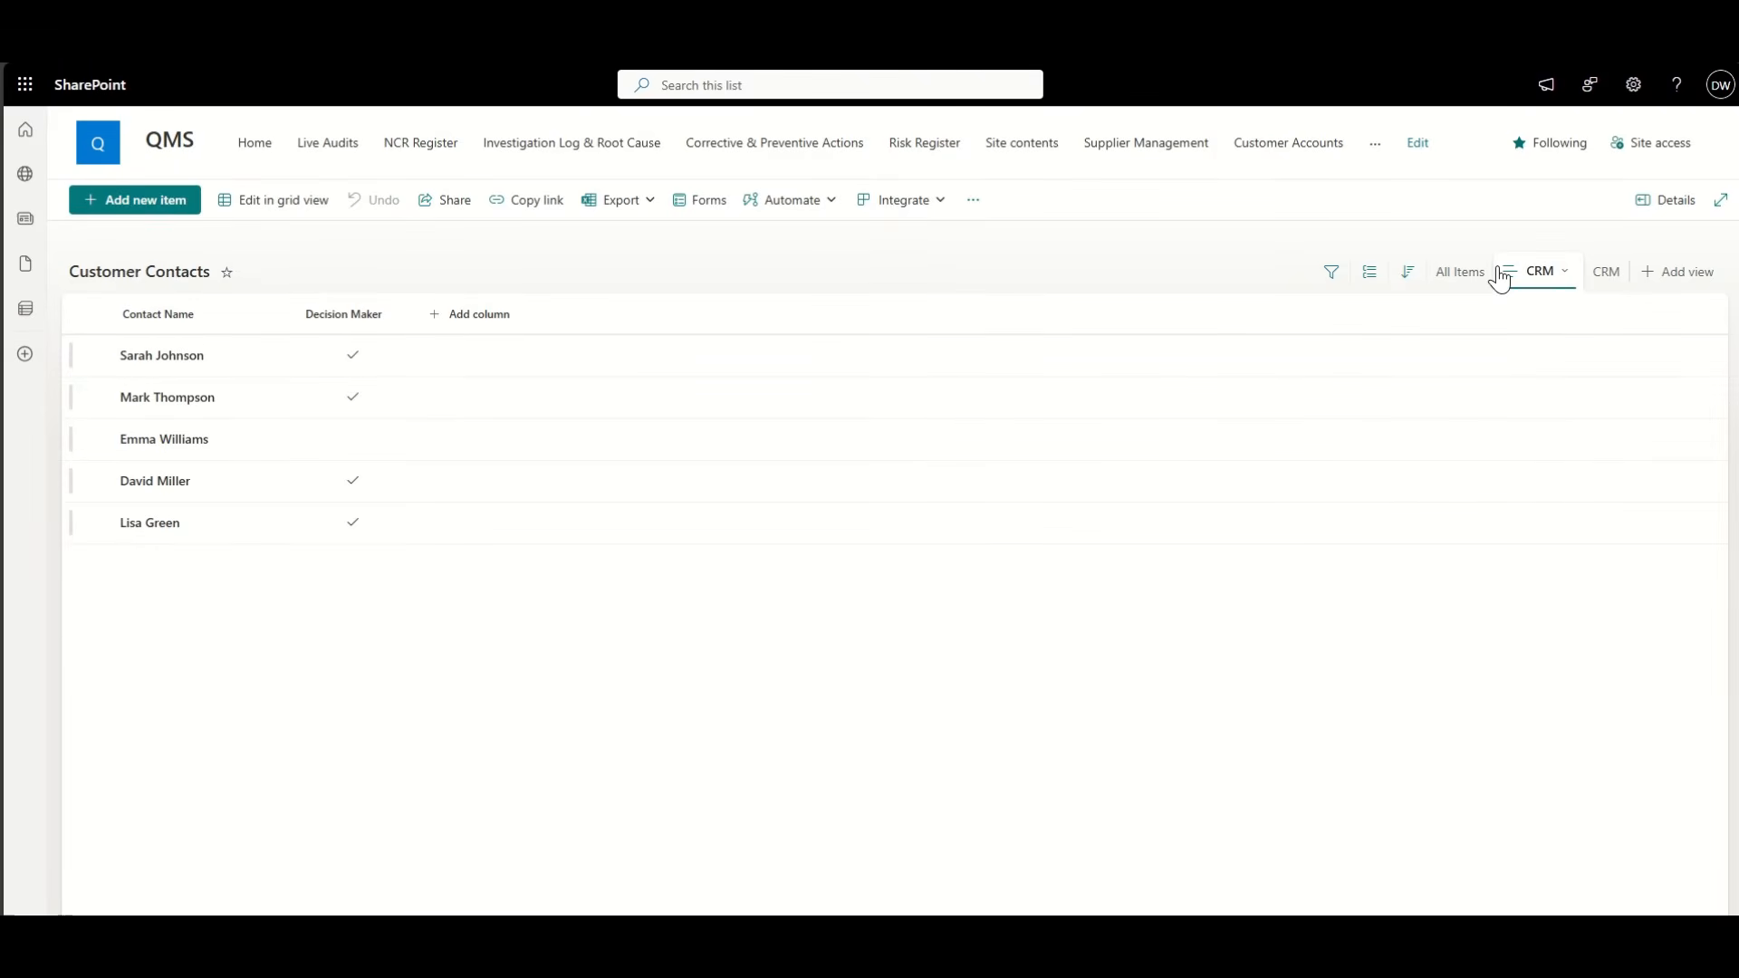
left_click(1540, 271)
left_click(1621, 423)
Step: Delete the extra duplicate CRM view
left_click(1606, 273)
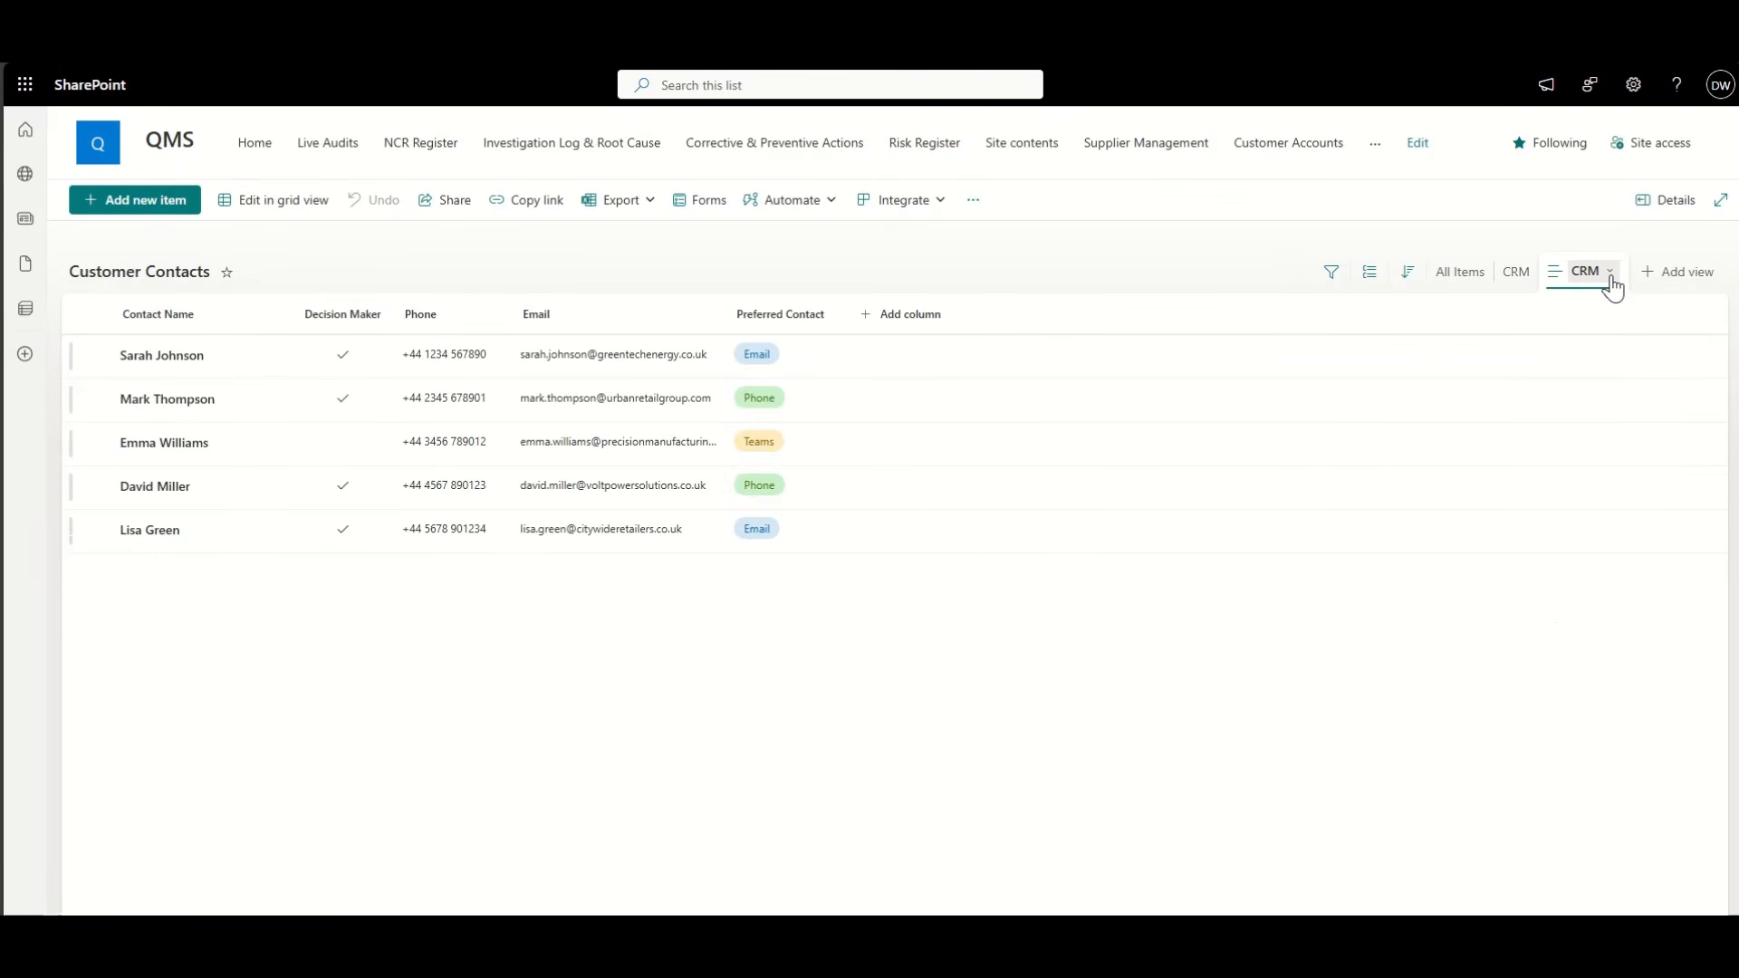
left_click(1611, 273)
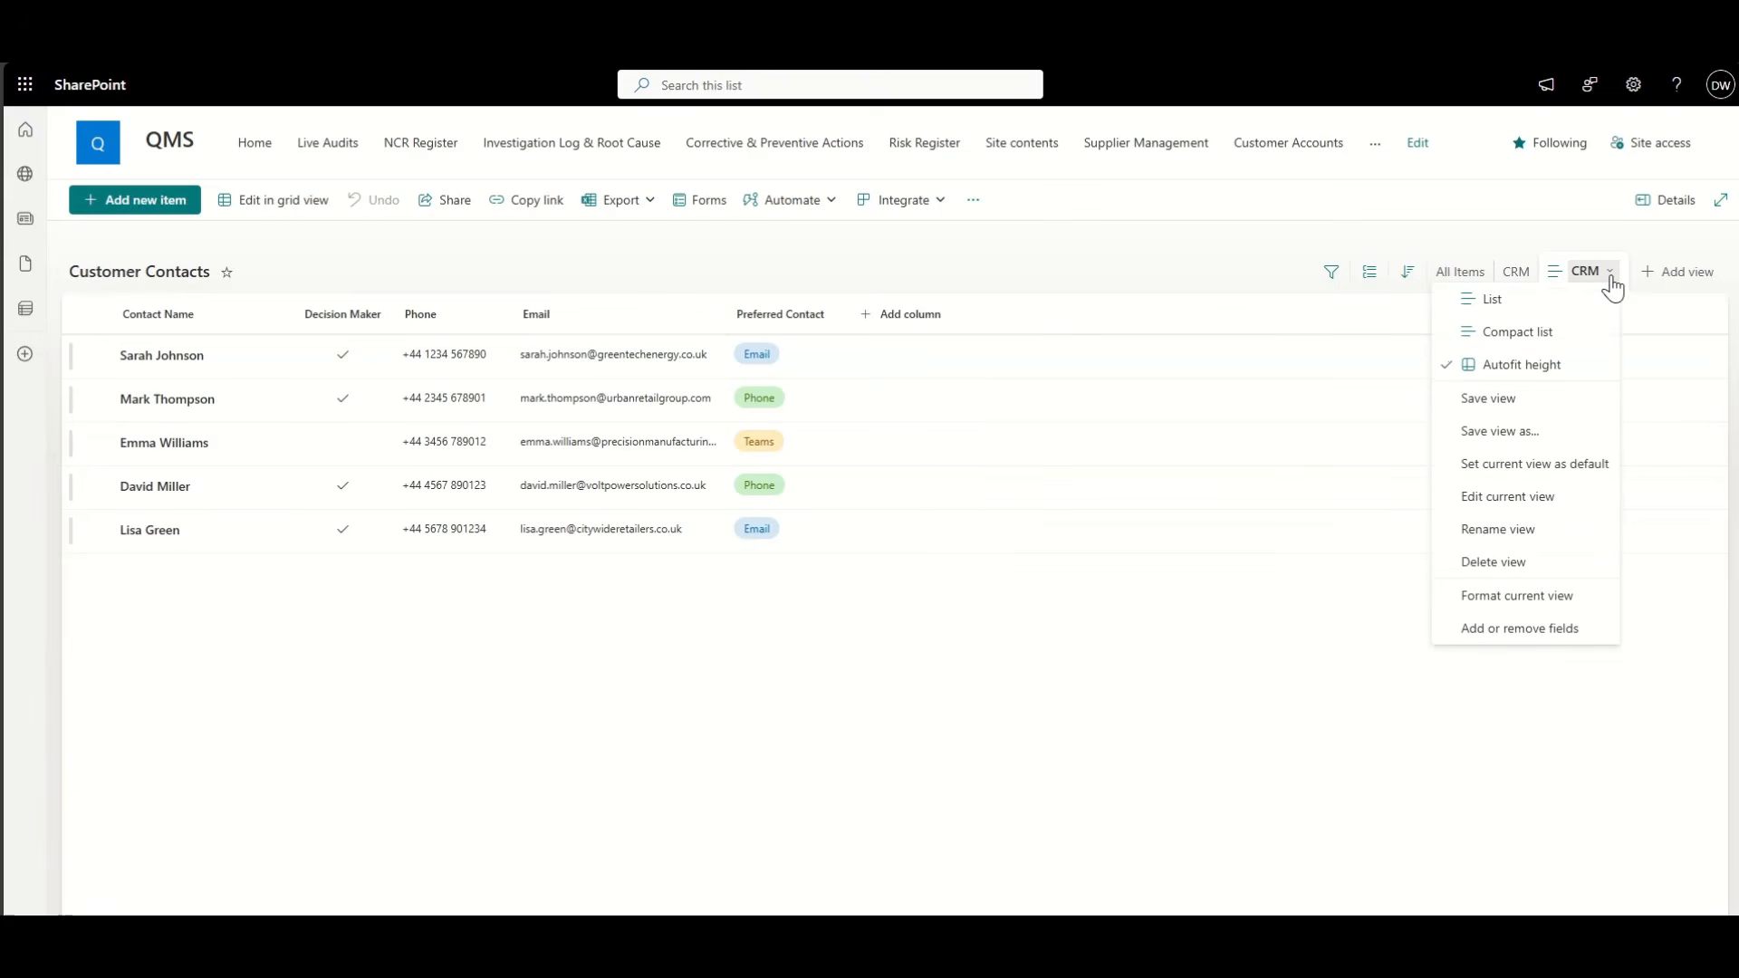
left_click(1512, 561)
left_click(996, 532)
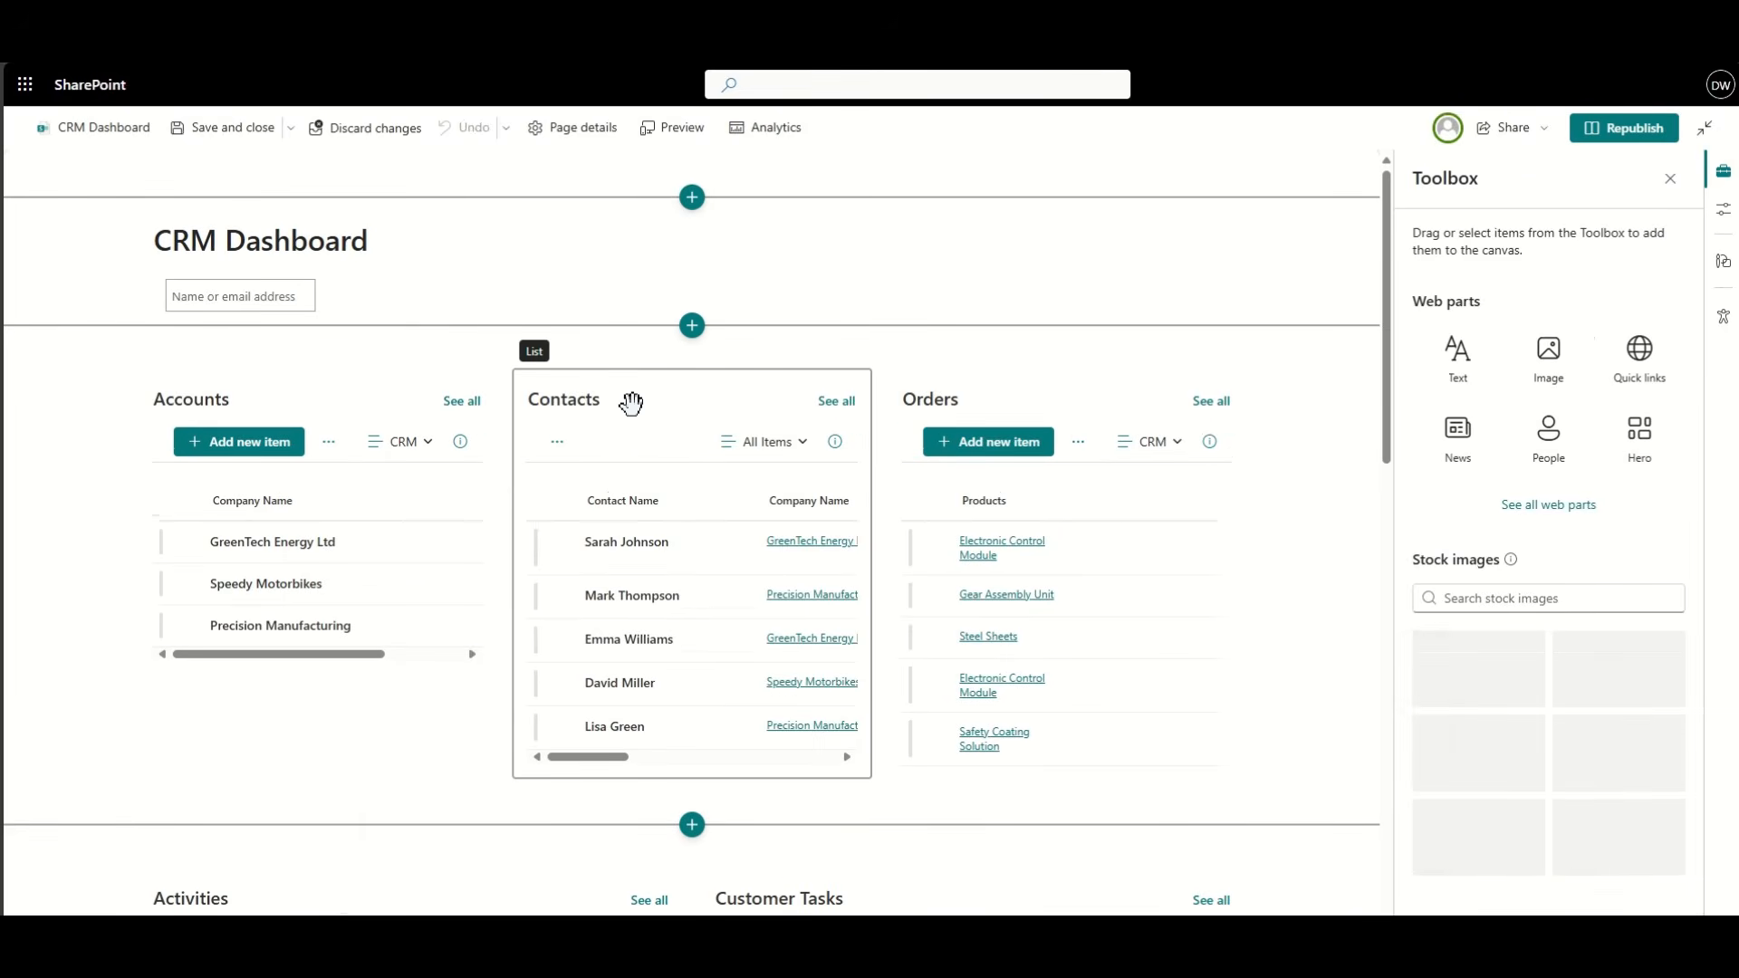
Step: Set the dashboard's Contacts web part to the CRM view and republish the page
left_click(568, 345)
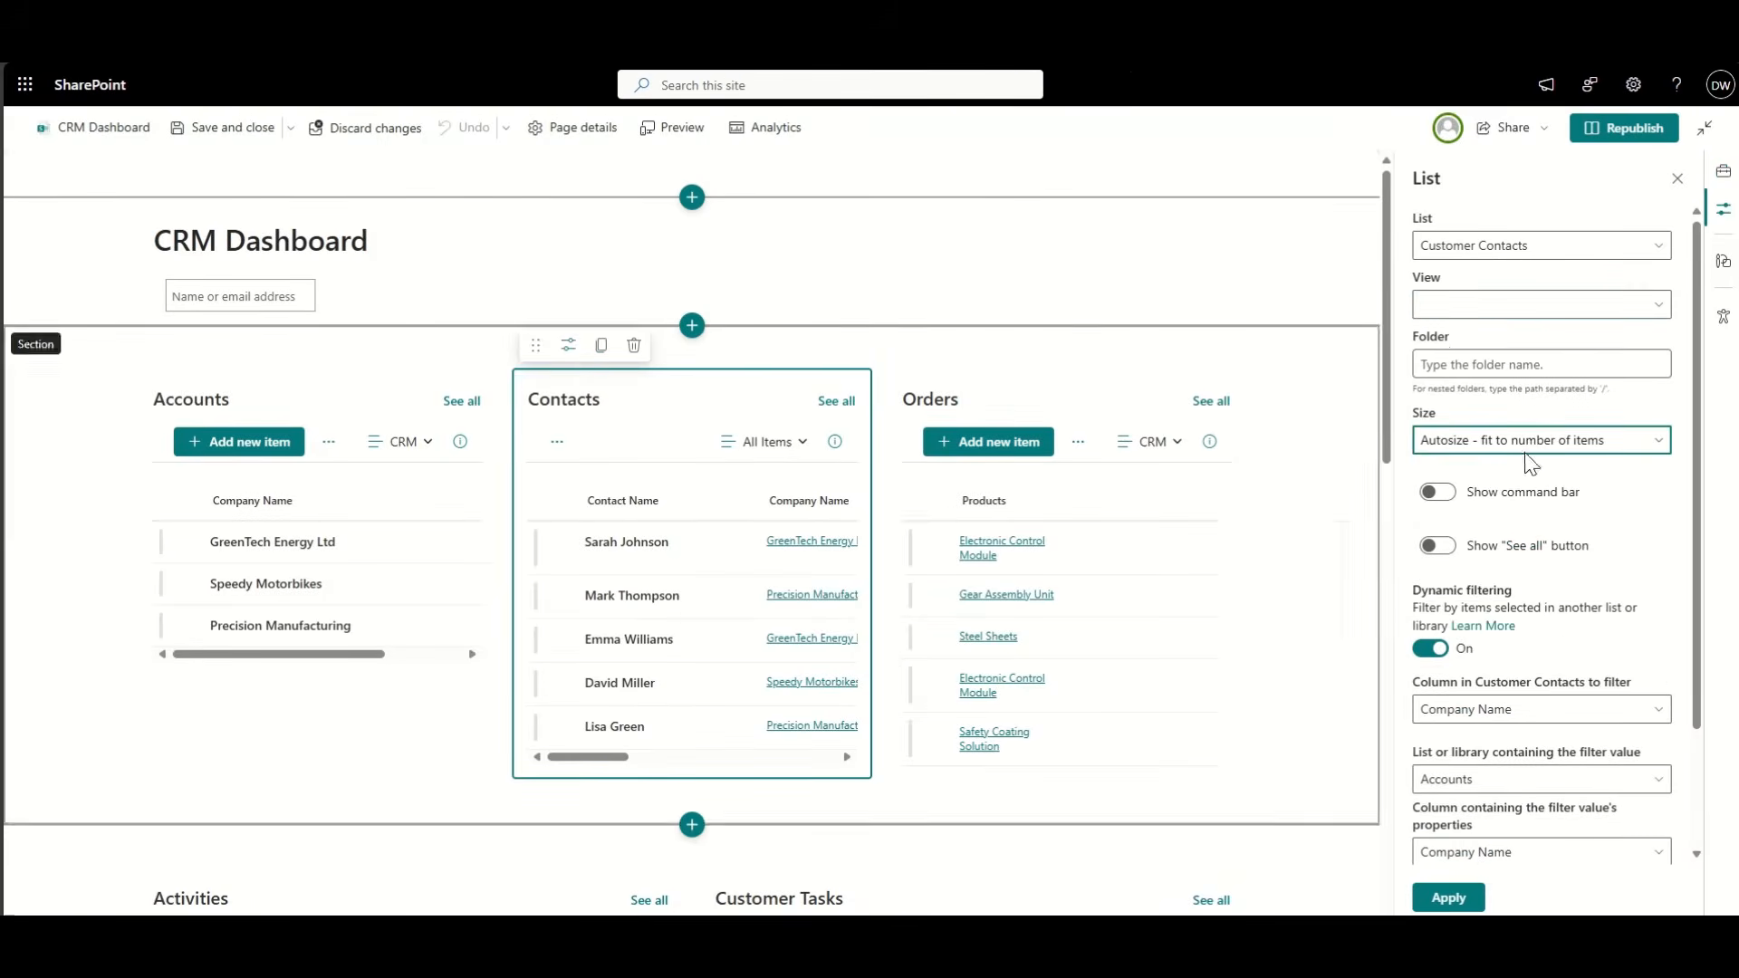
left_click(1464, 306)
left_click(1450, 365)
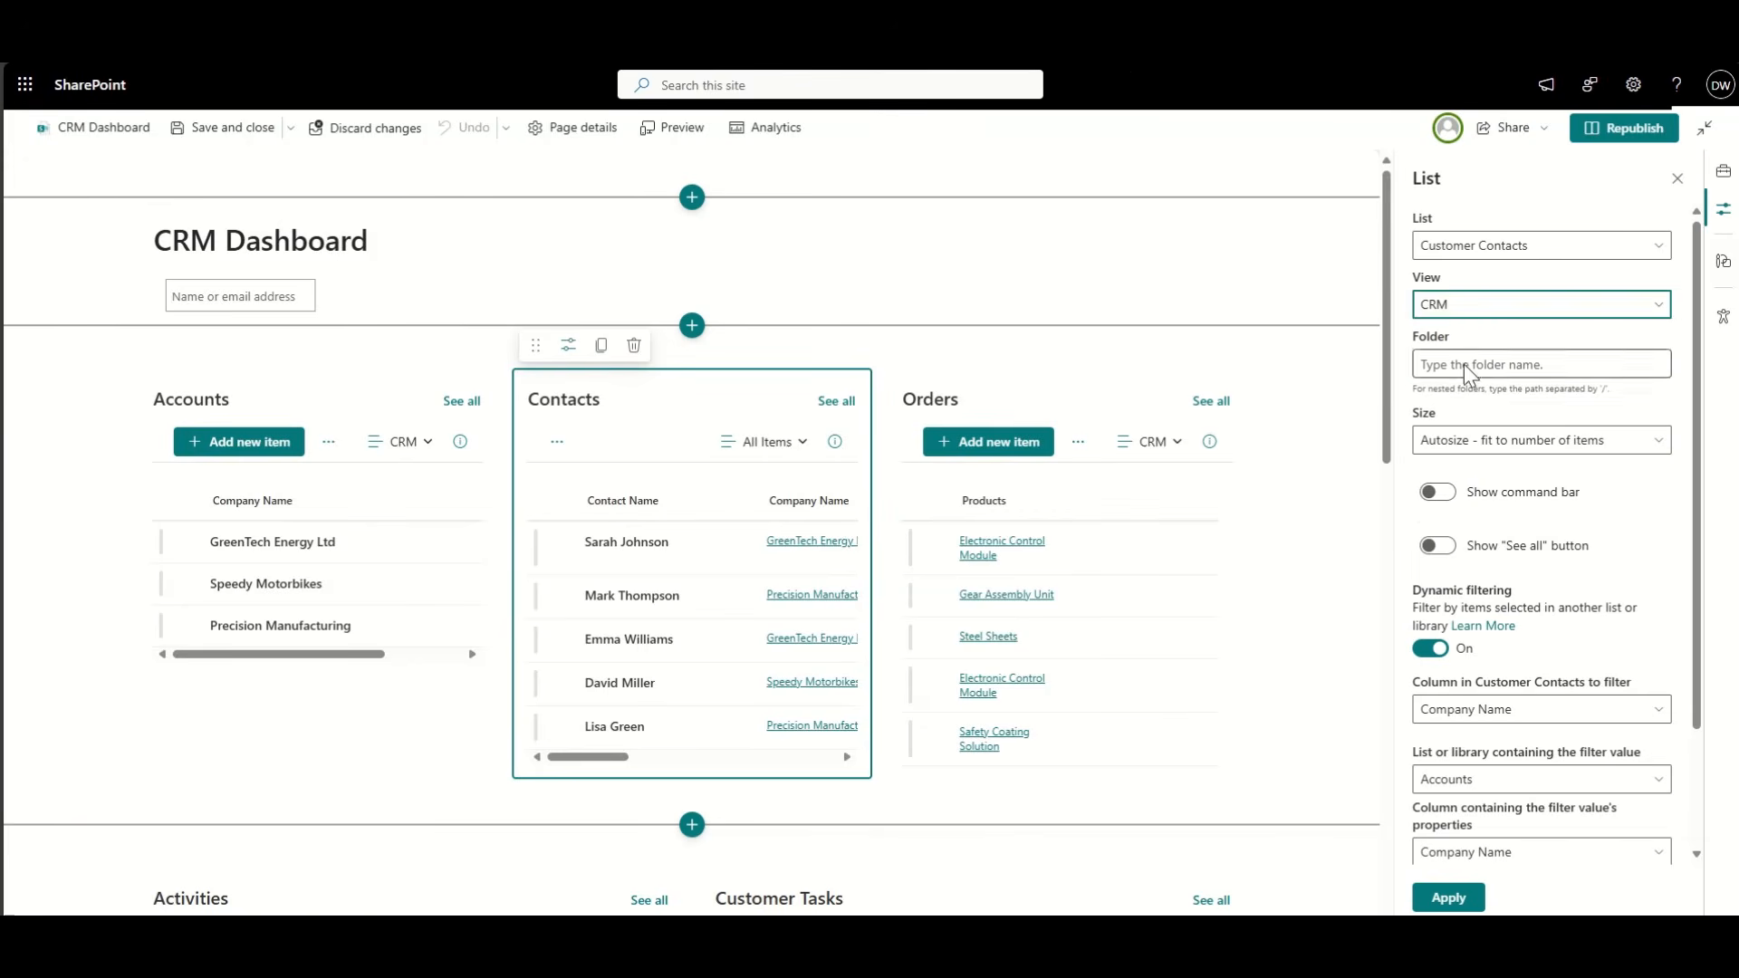
left_click(1469, 895)
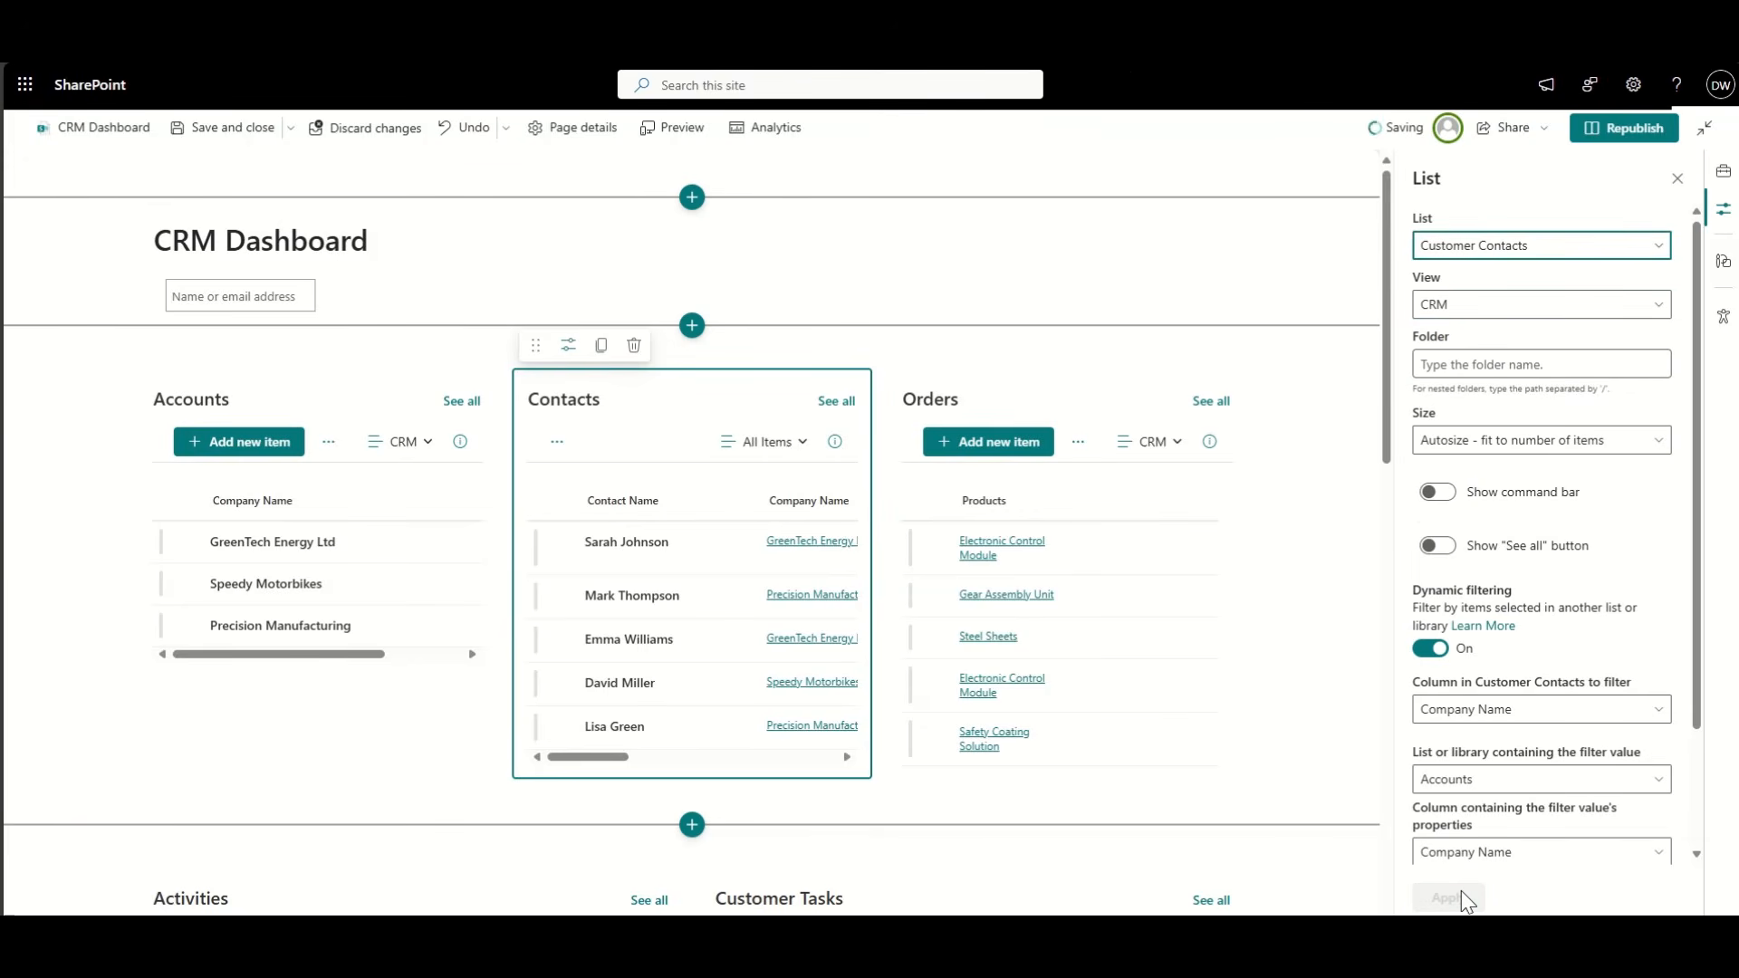
left_click(1625, 136)
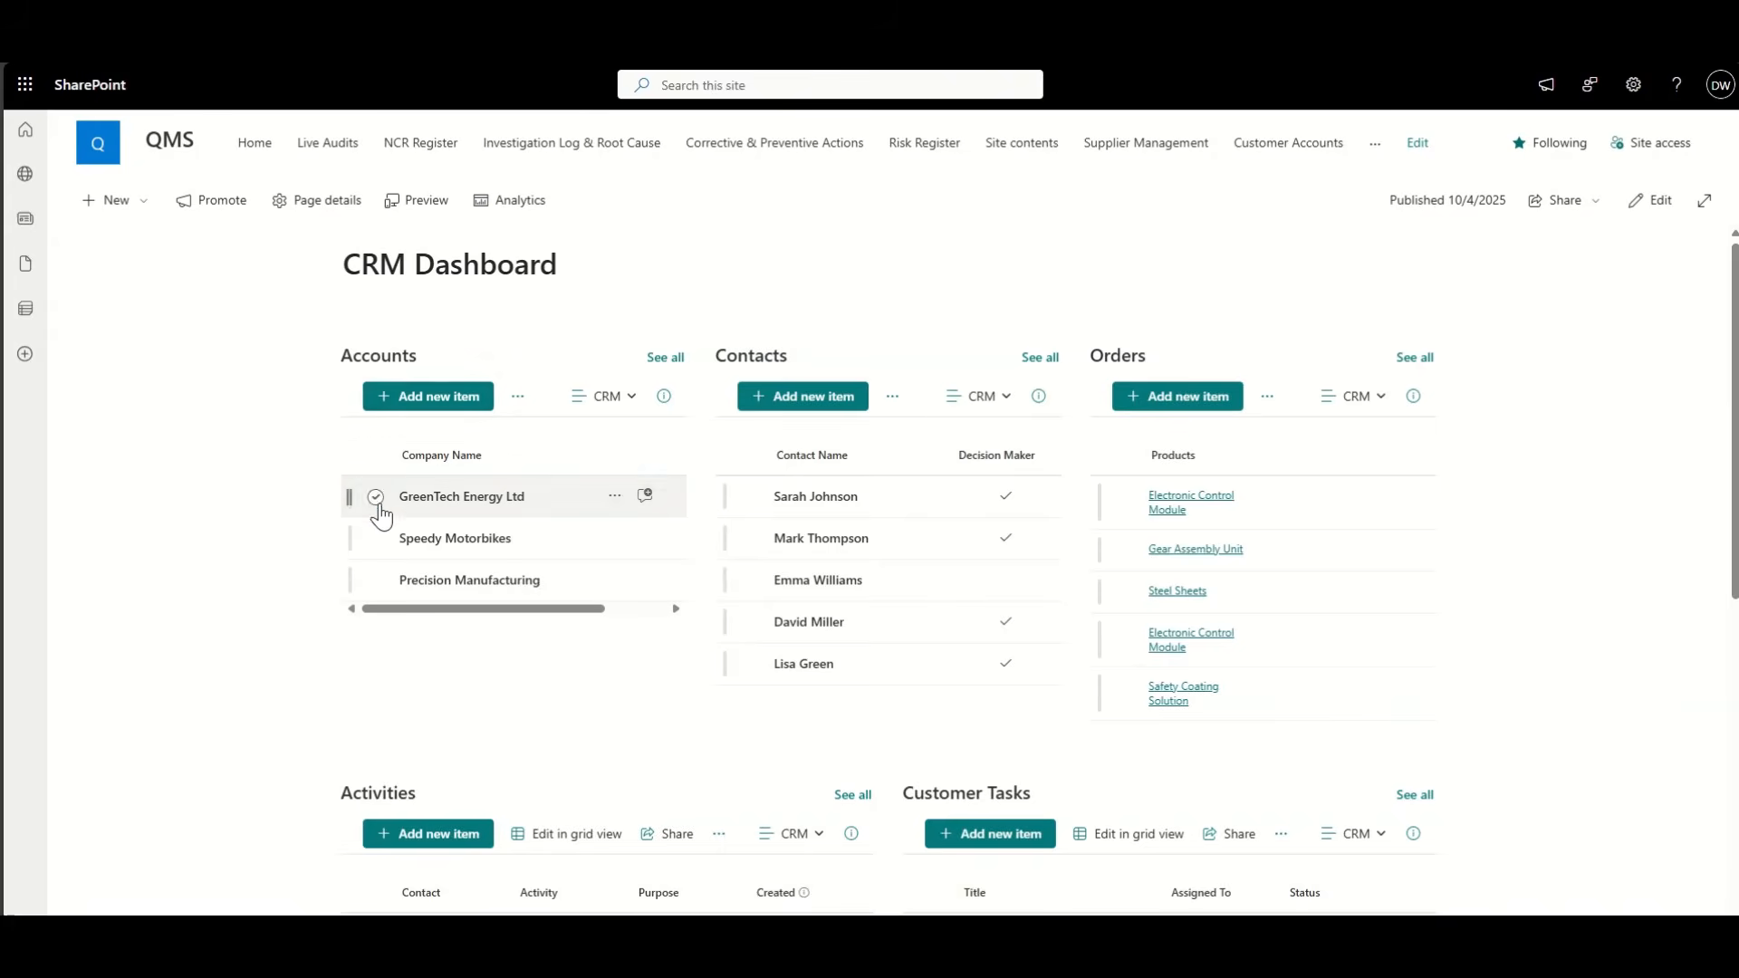
Step: Filter the dashboard to GreenTech Energy Ltd and review the filtered lists
left_click(377, 500)
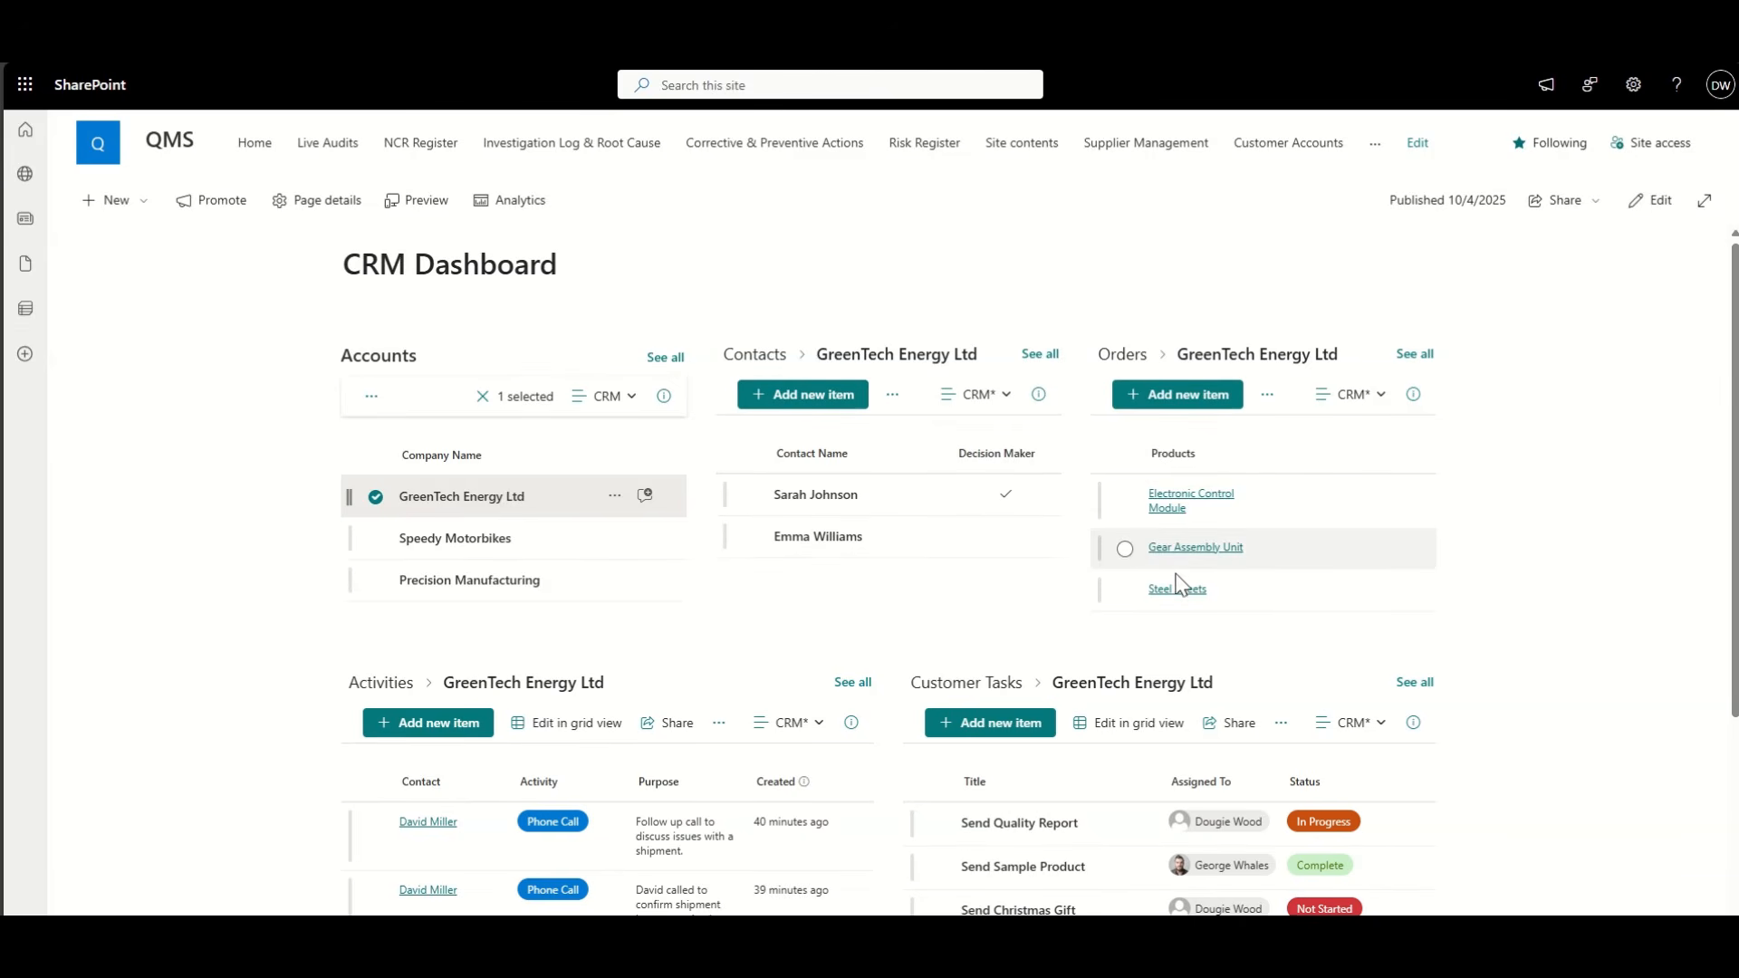
scroll(255, 705, "down", 1)
scroll(255, 706, "down", 1)
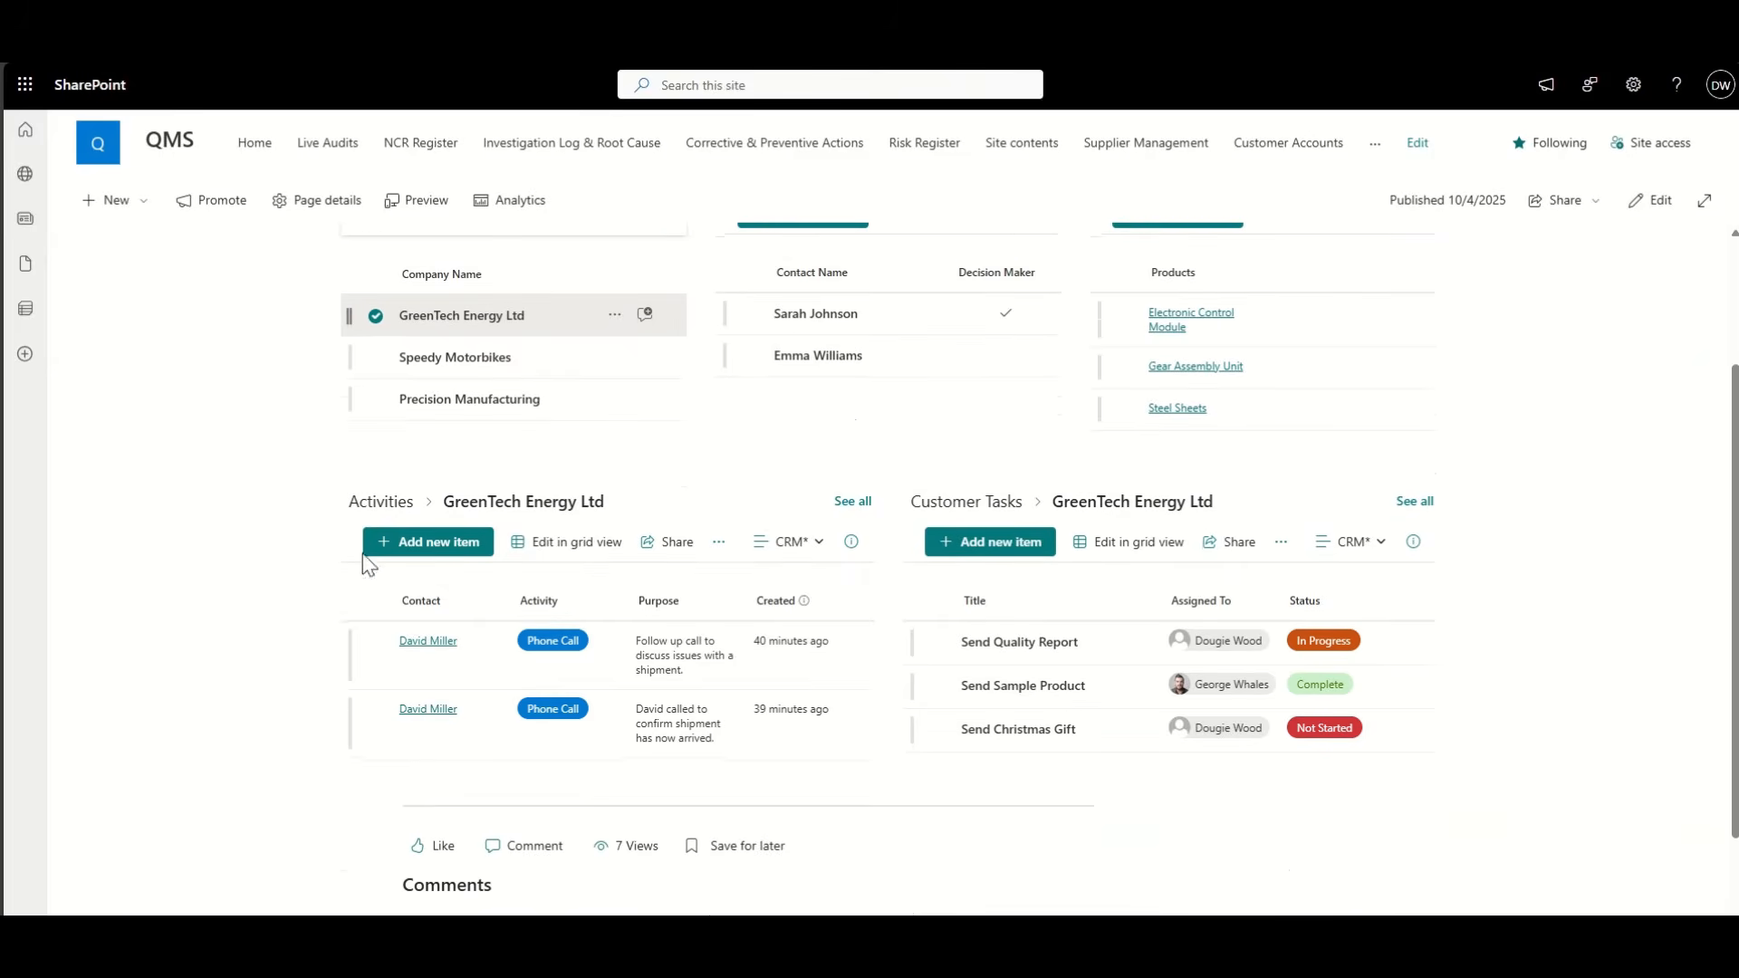
scroll(284, 703, "down", 1)
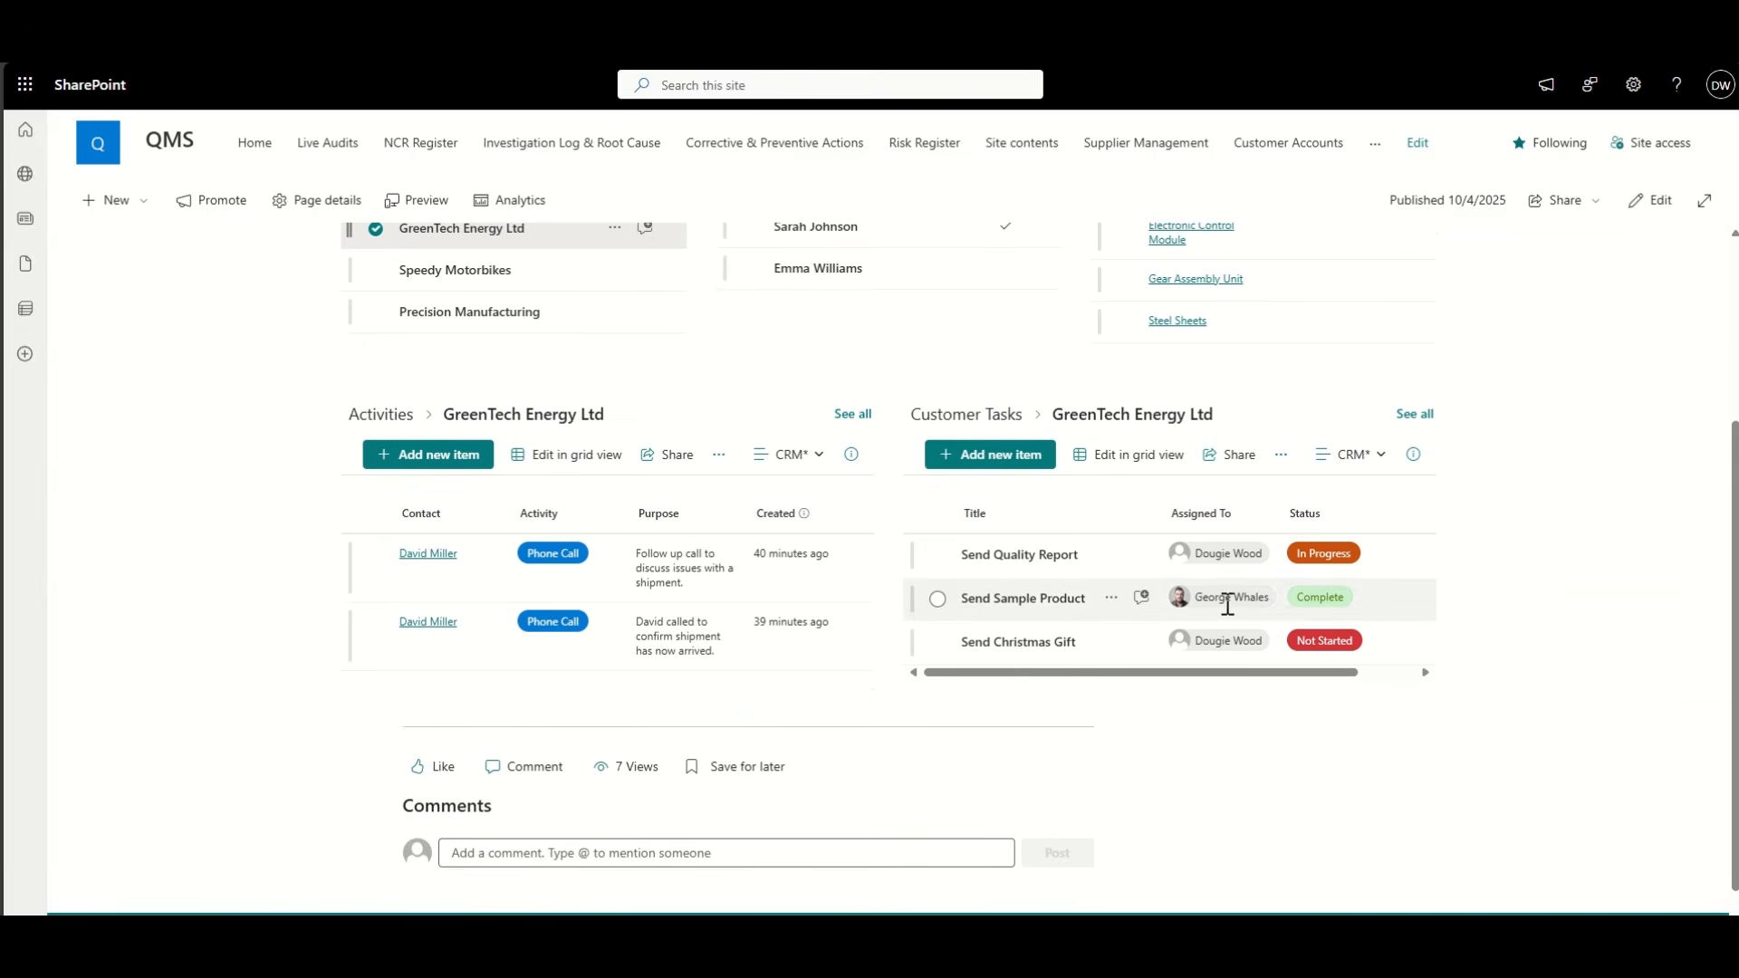
scroll(151, 494, "up", 3)
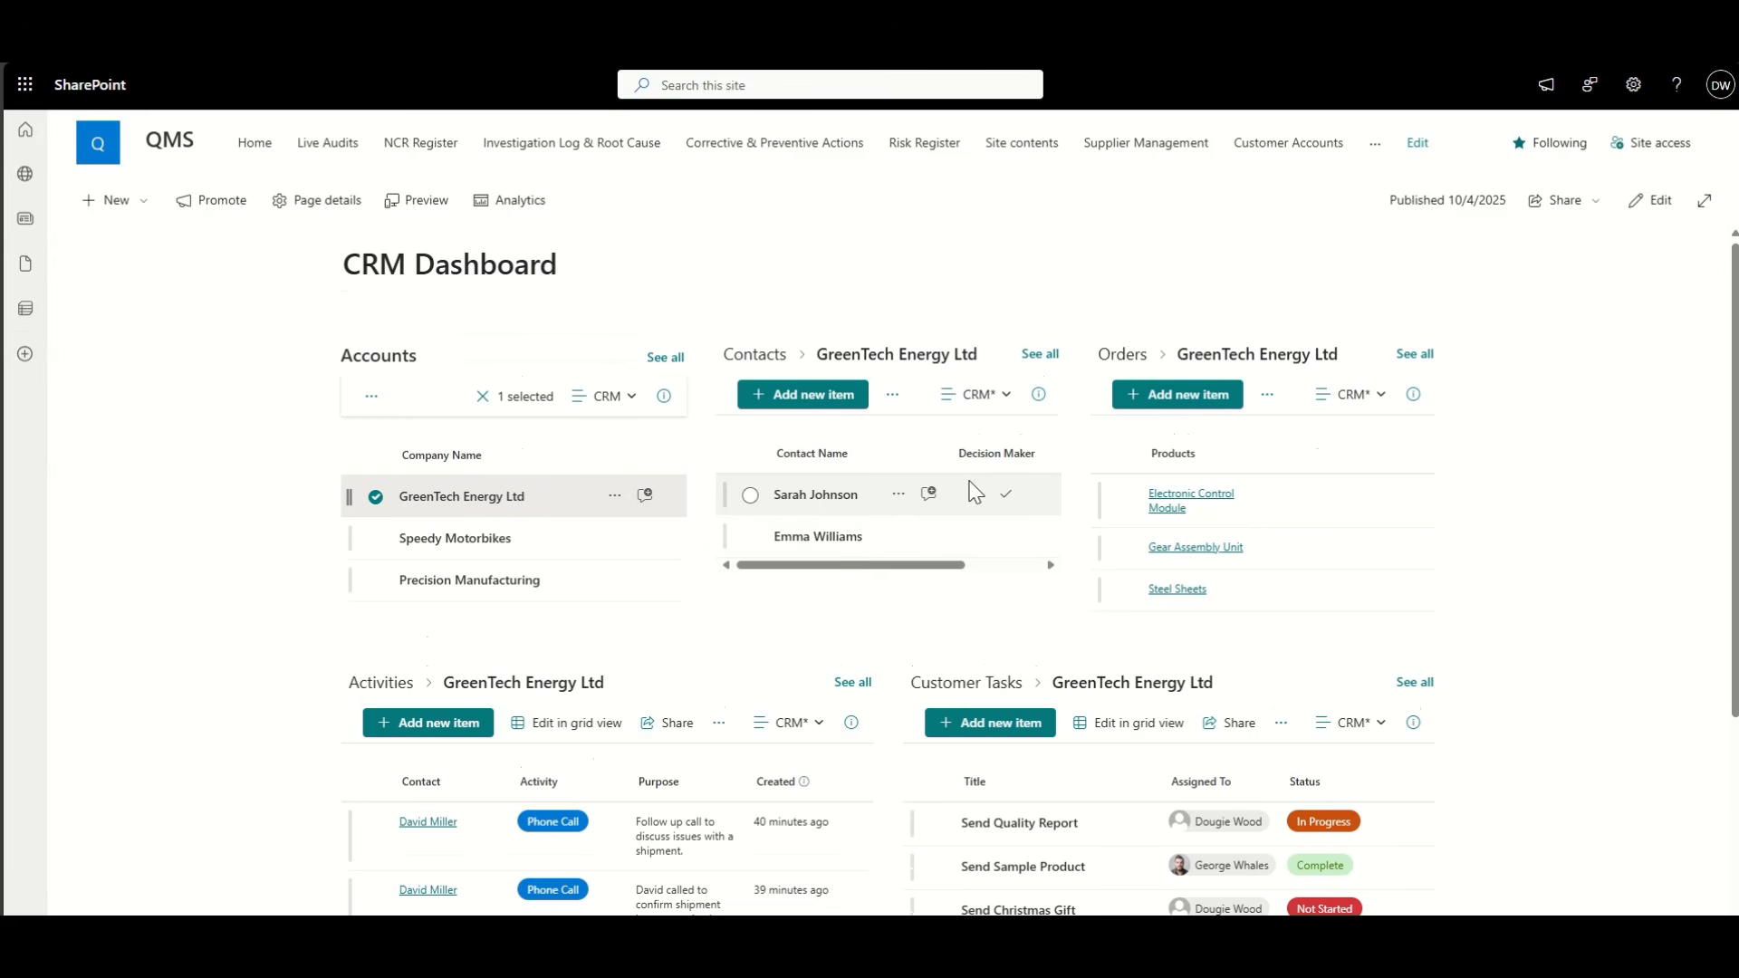
Step: View the first filtered contact's details, close them, and put the page into edit mode
left_click(828, 504)
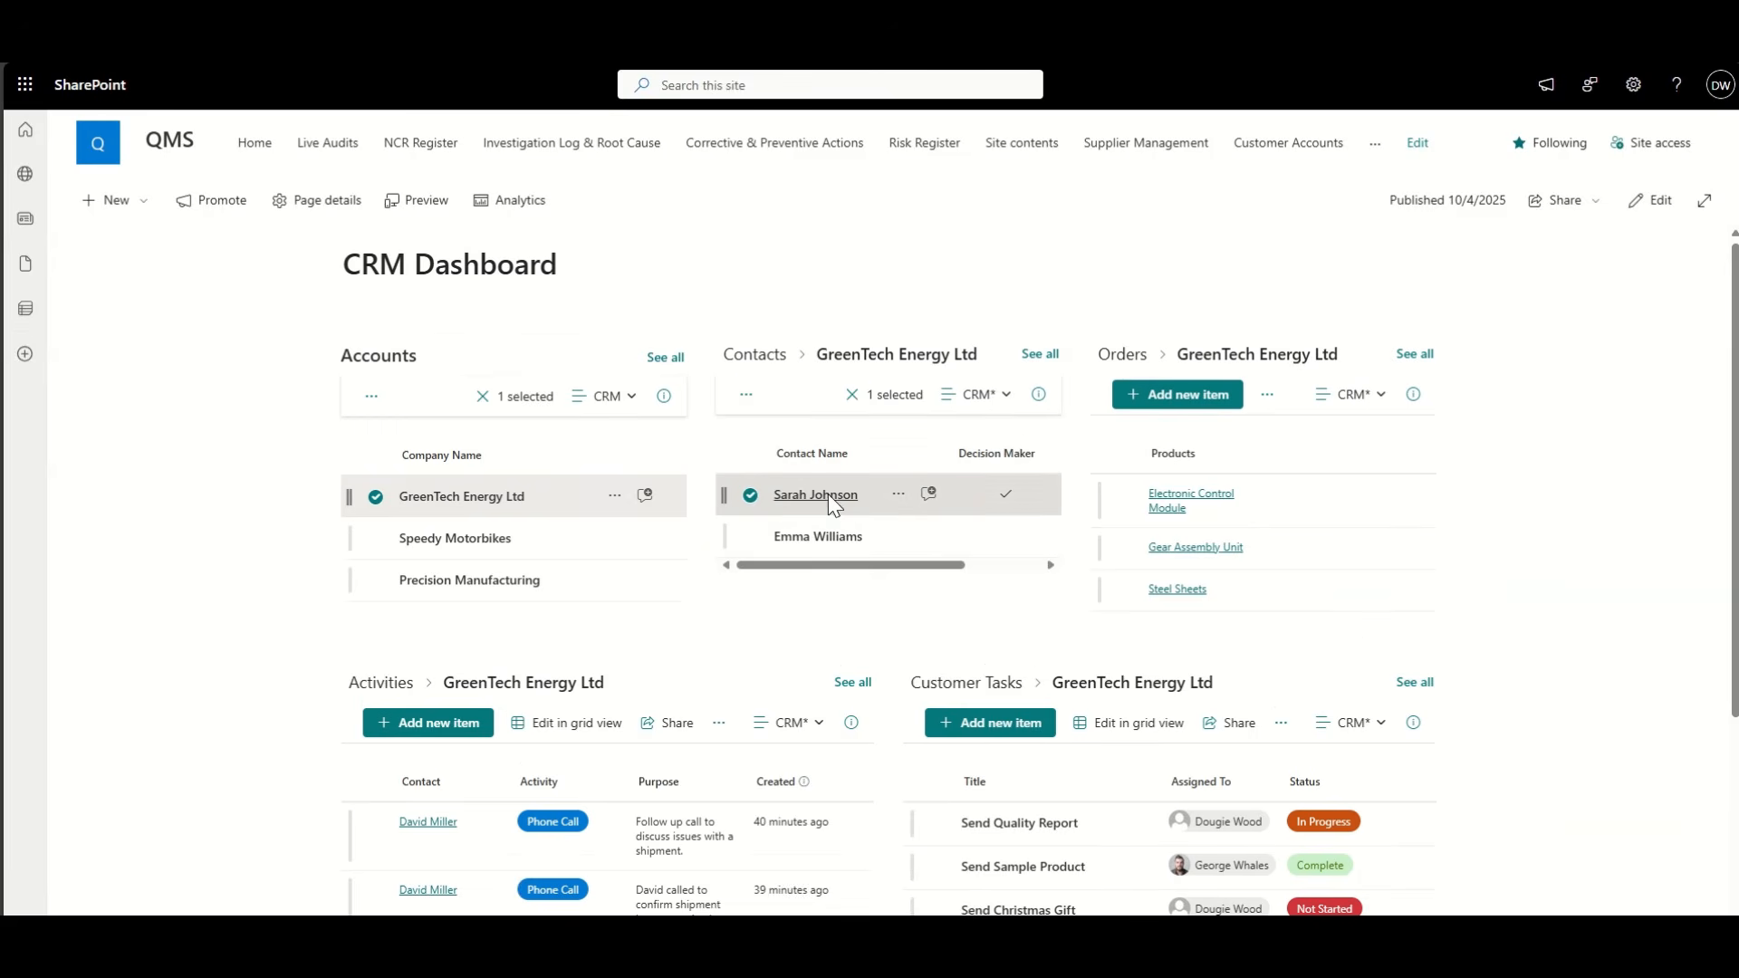
left_click(831, 504)
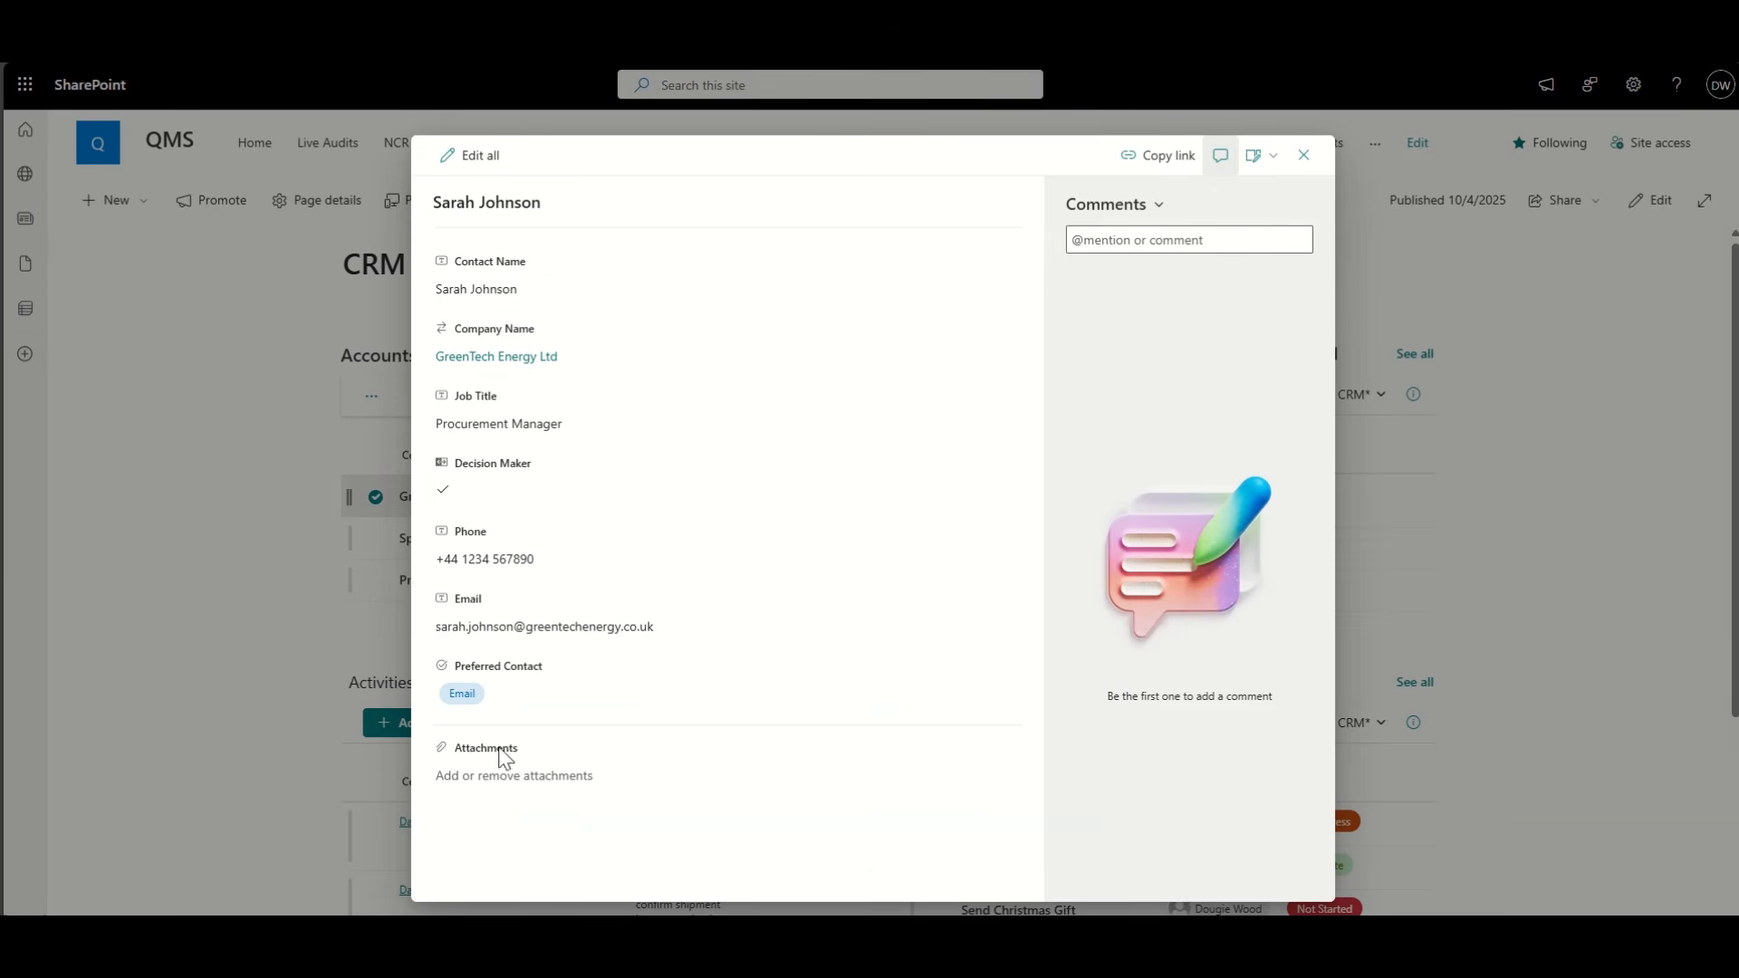
left_click(1172, 237)
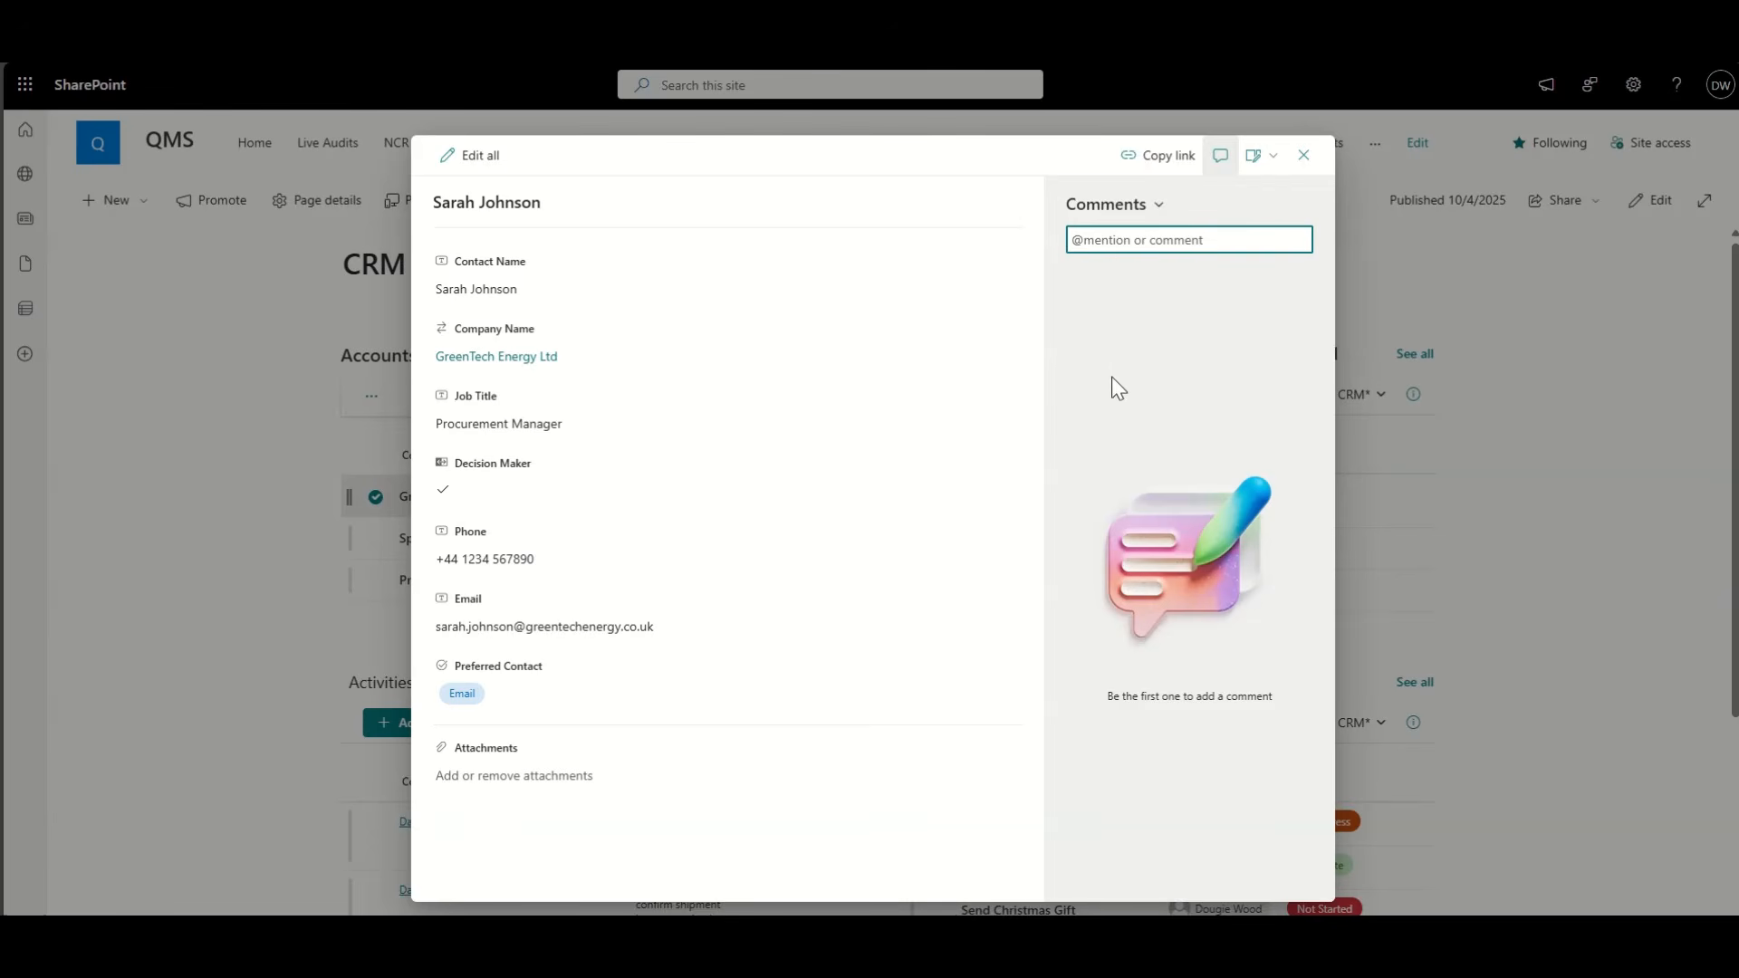
left_click(1303, 154)
scroll(322, 613, "down", 2)
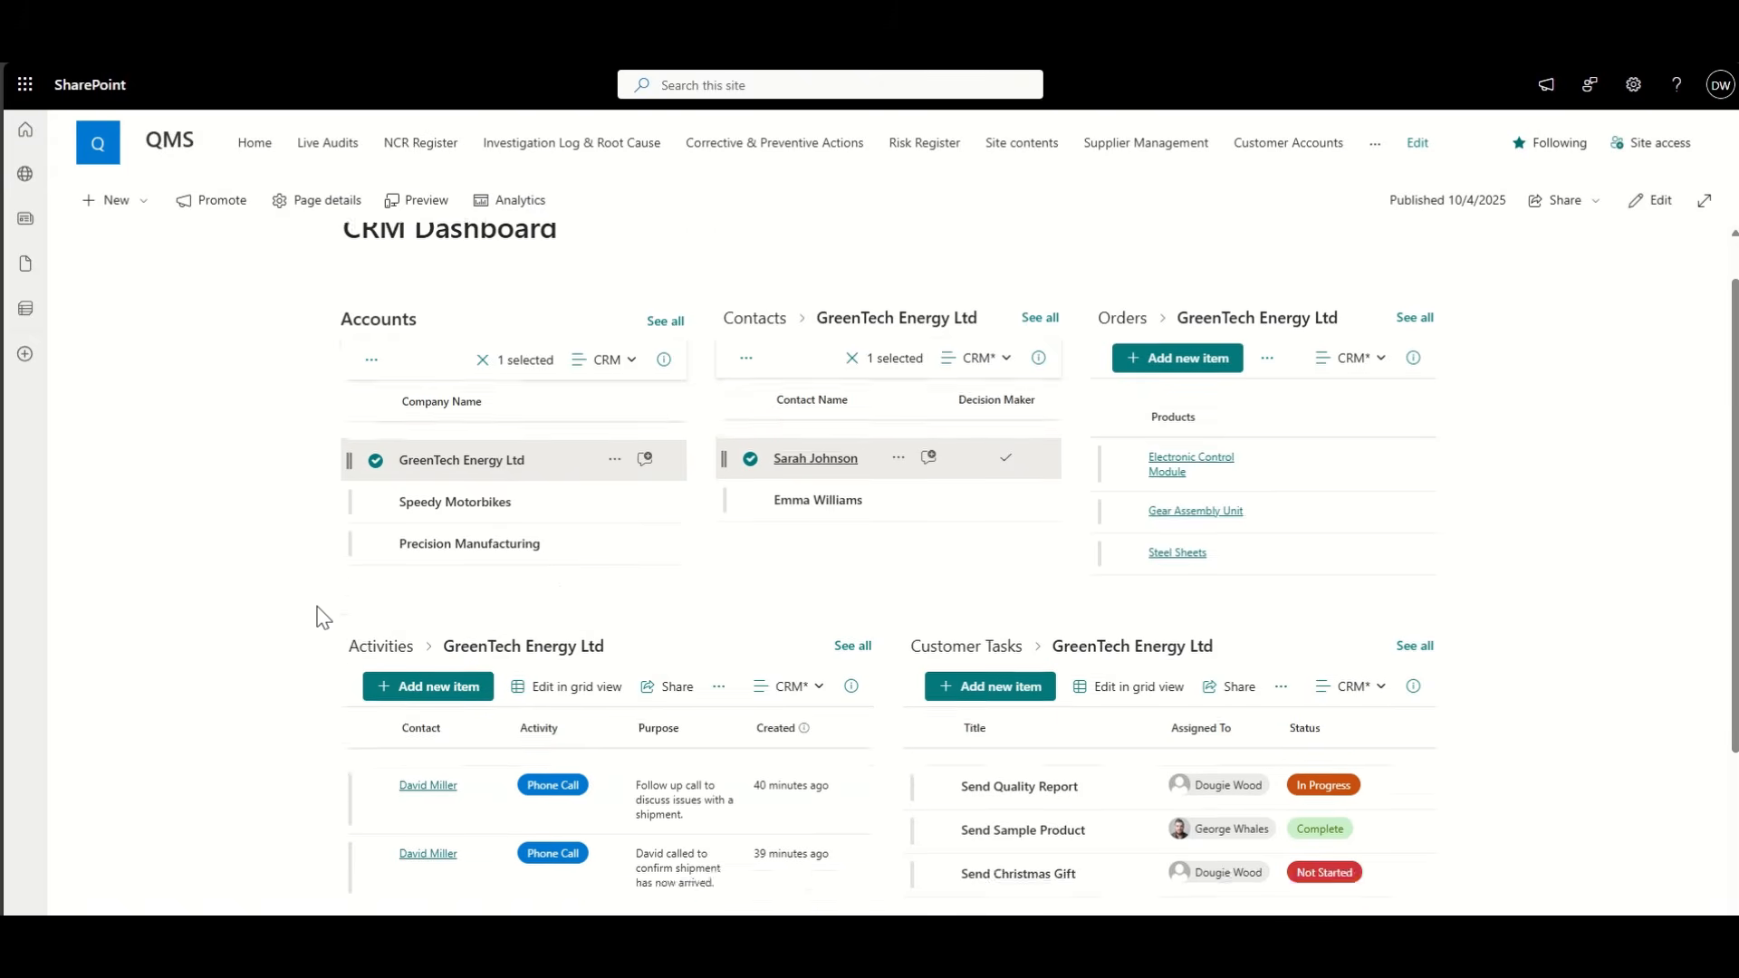
scroll(319, 613, "down", 1)
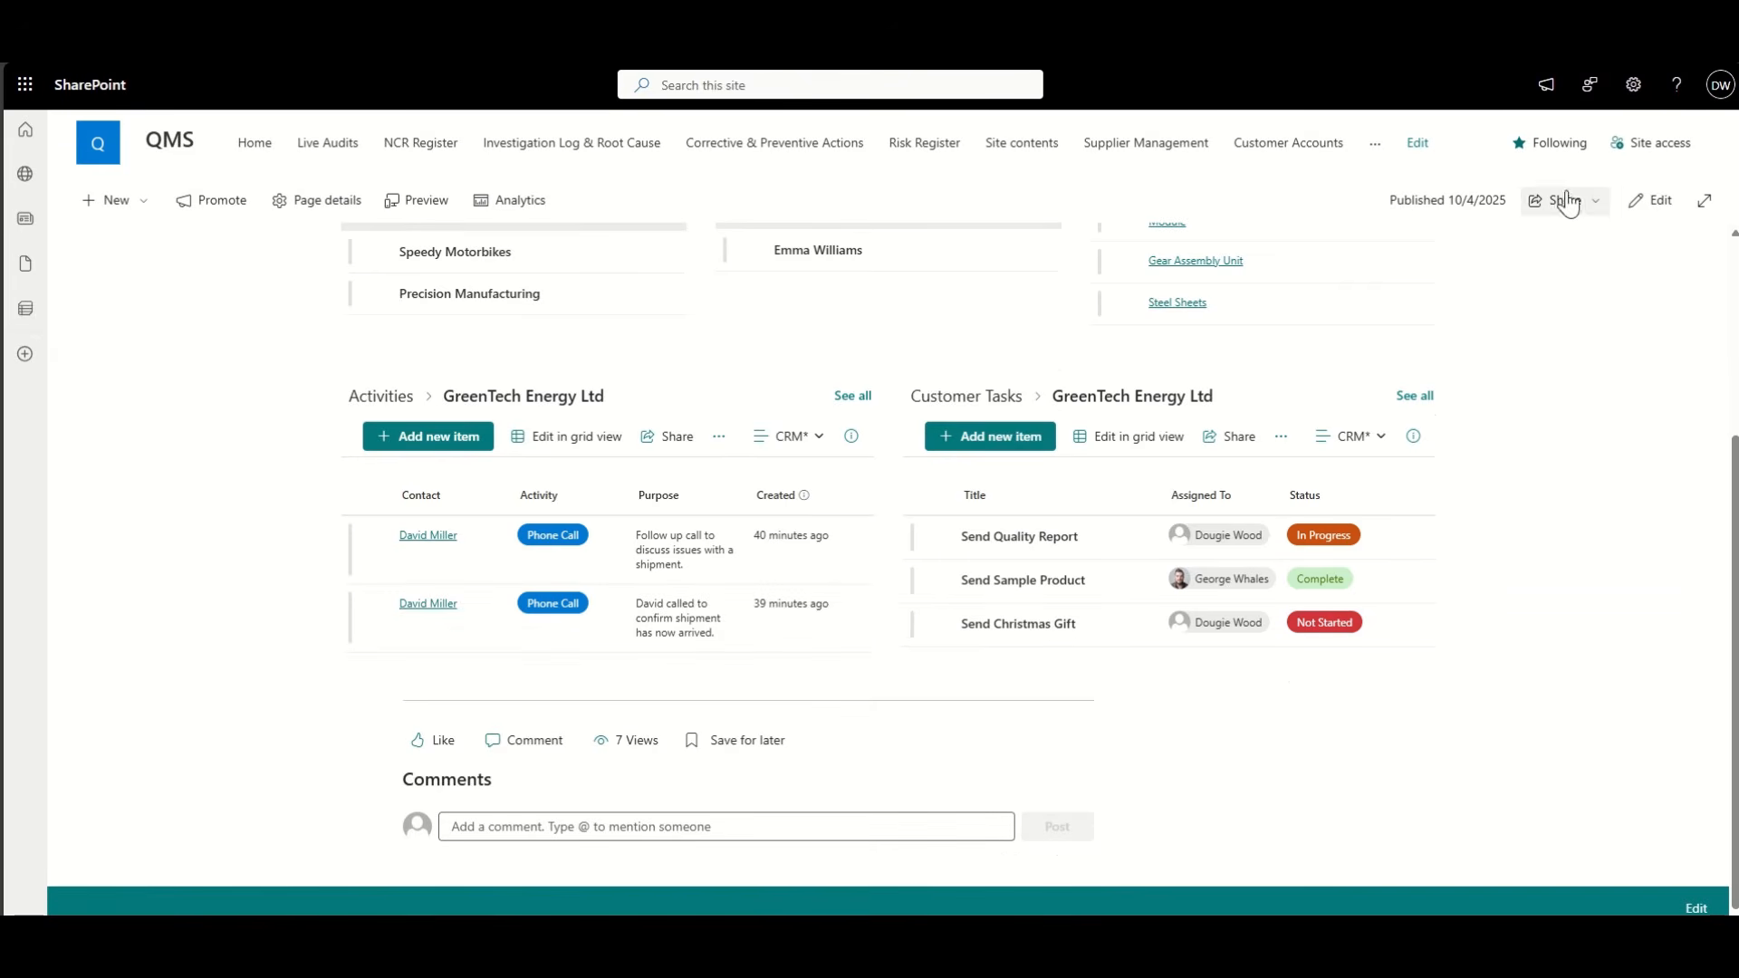
left_click(1657, 201)
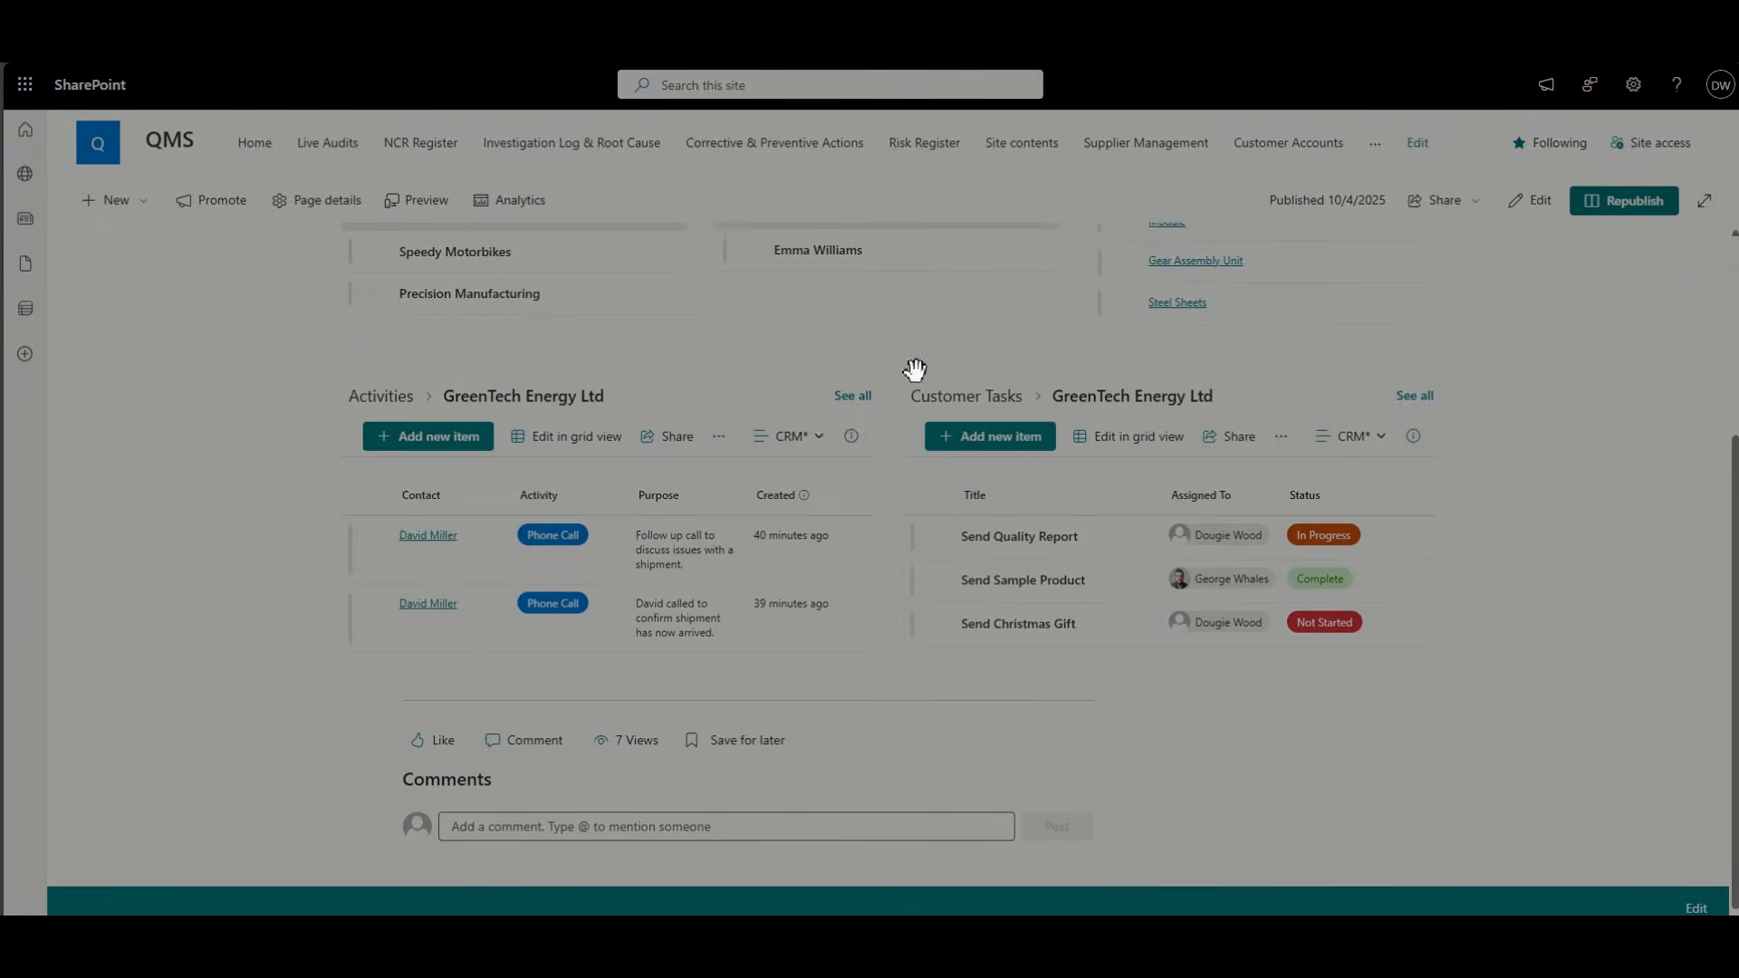
Step: Set the page's Comments toggle to Off, republish, and reopen the dashboard for editing
scroll(64, 575, "down", 3)
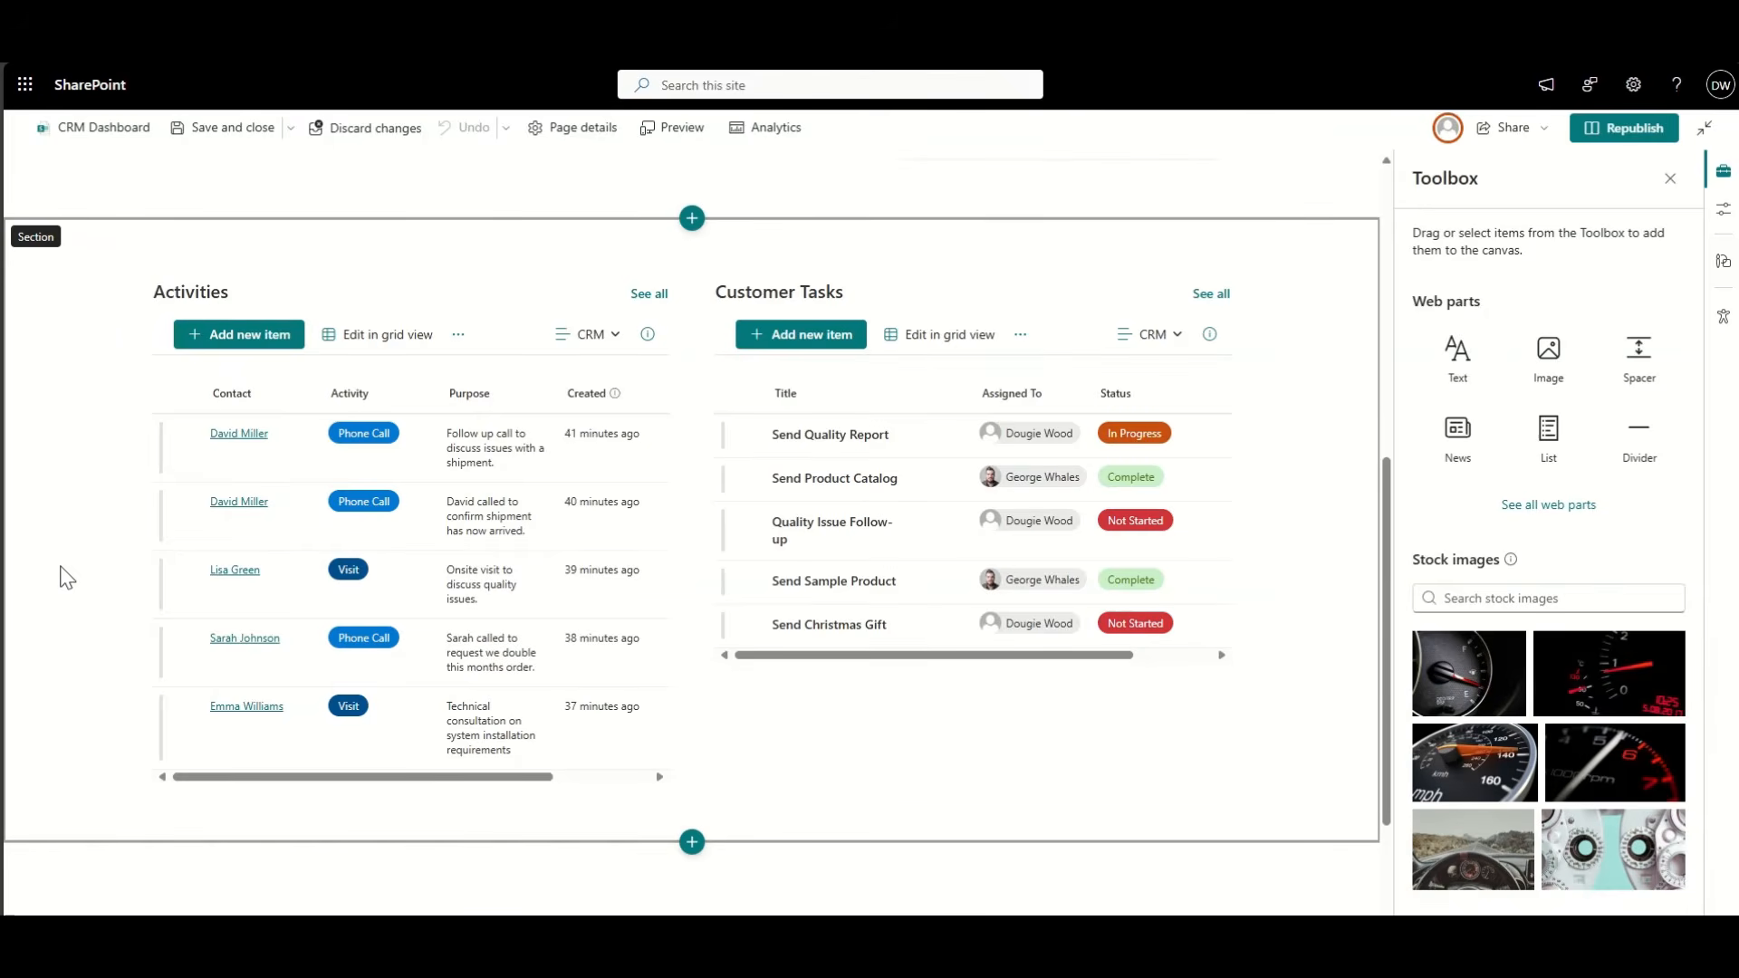
scroll(64, 577, "down", 2)
left_click(328, 824)
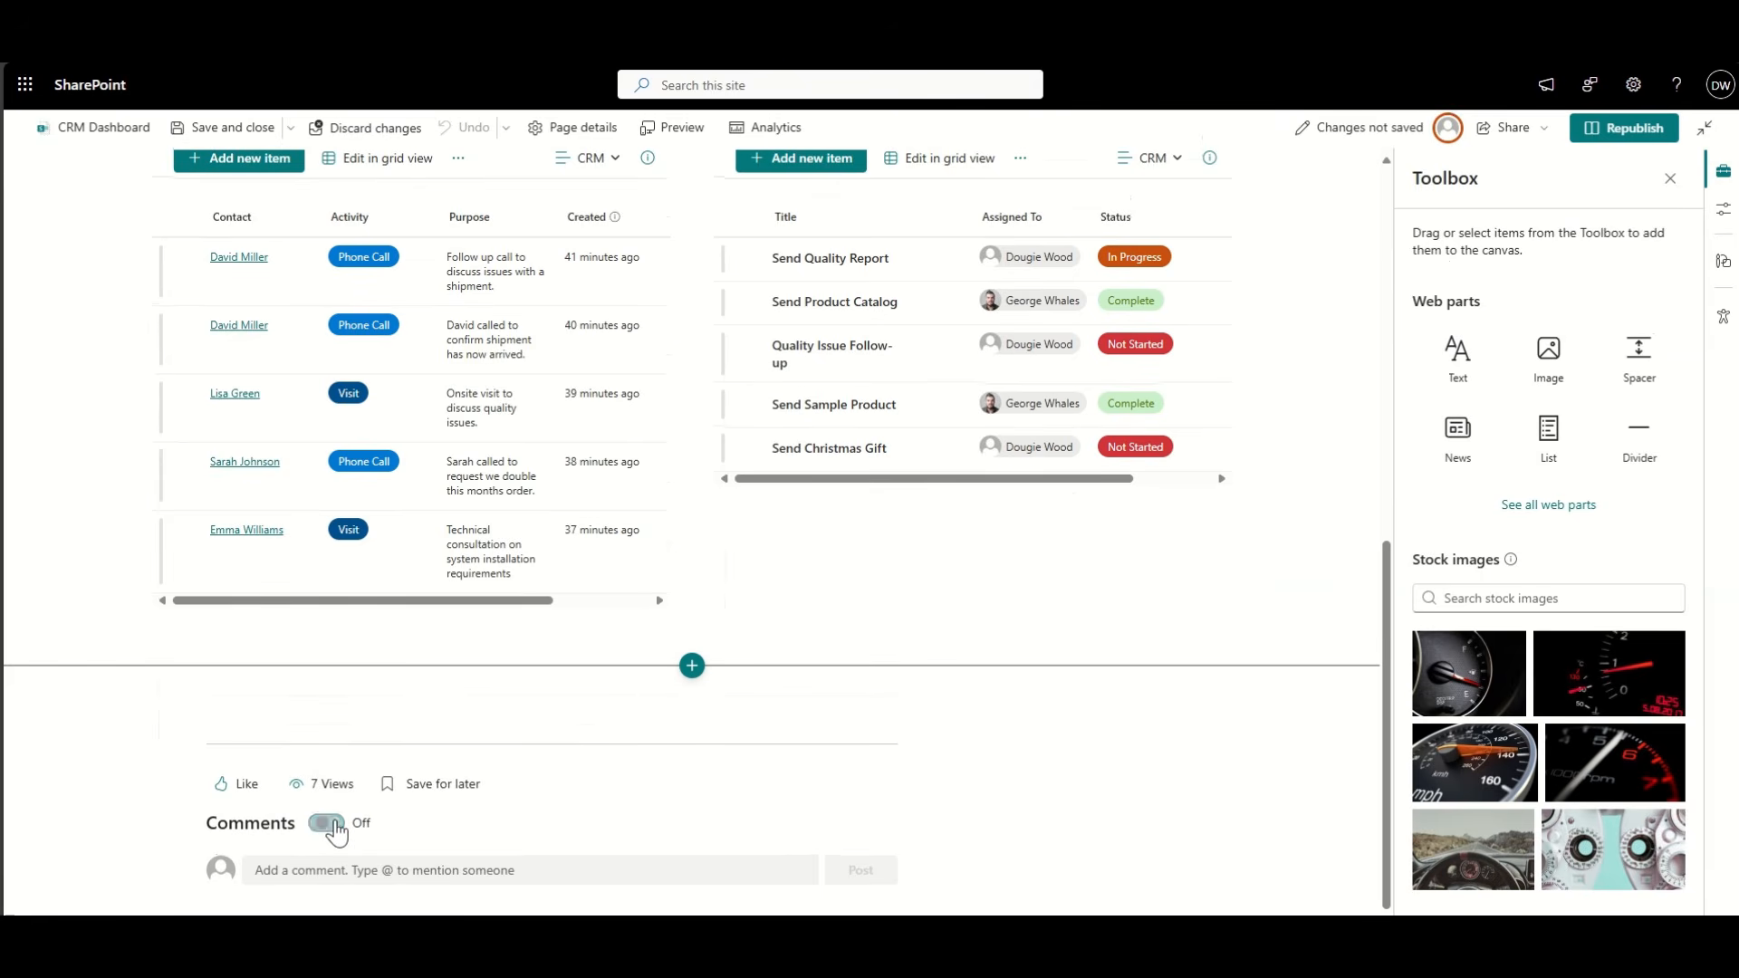
scroll(1251, 603, "up", 10)
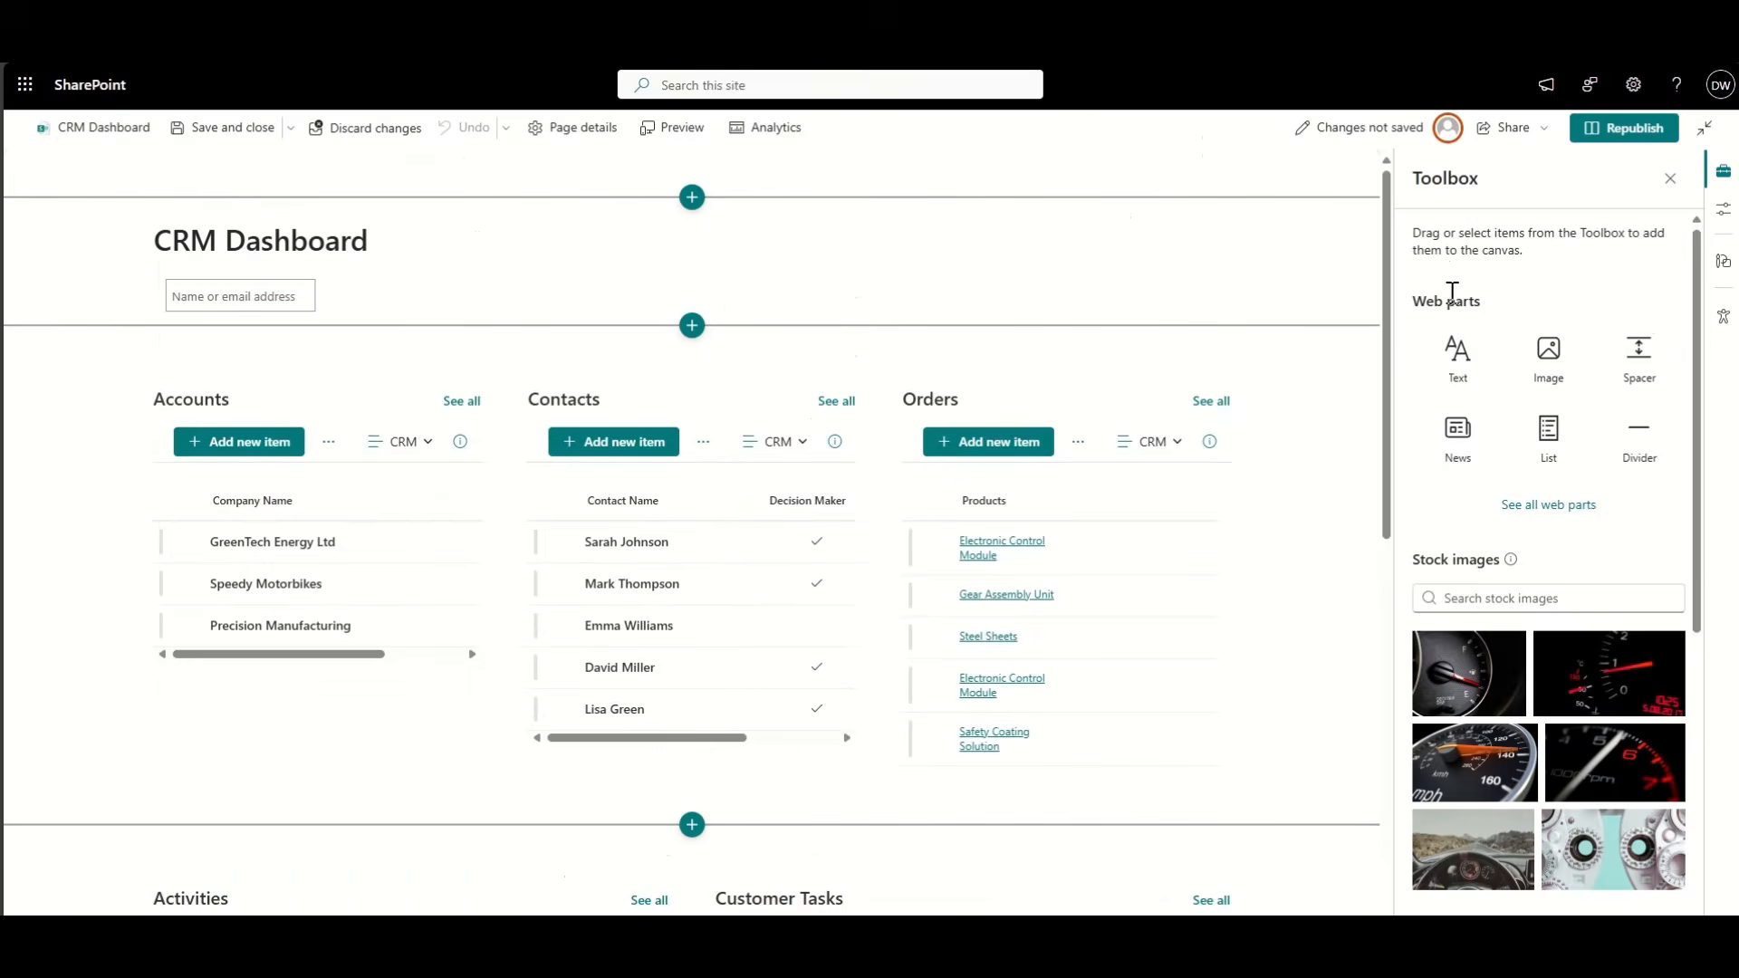
left_click(1631, 129)
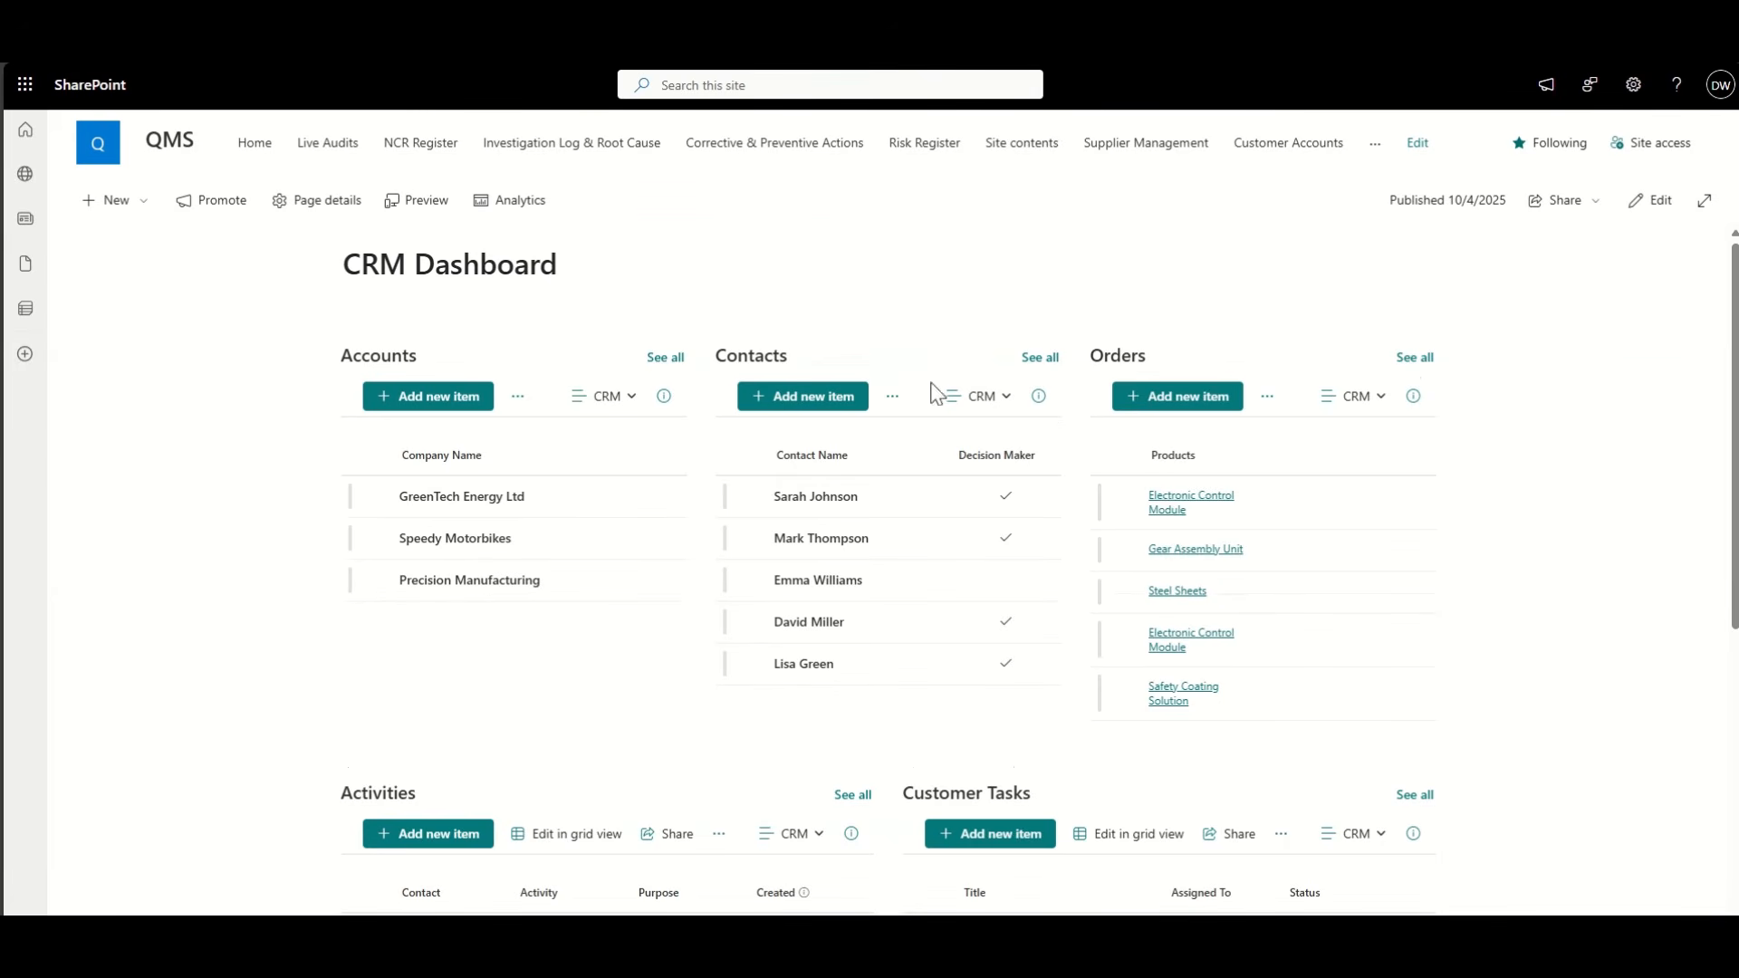
left_click(1651, 211)
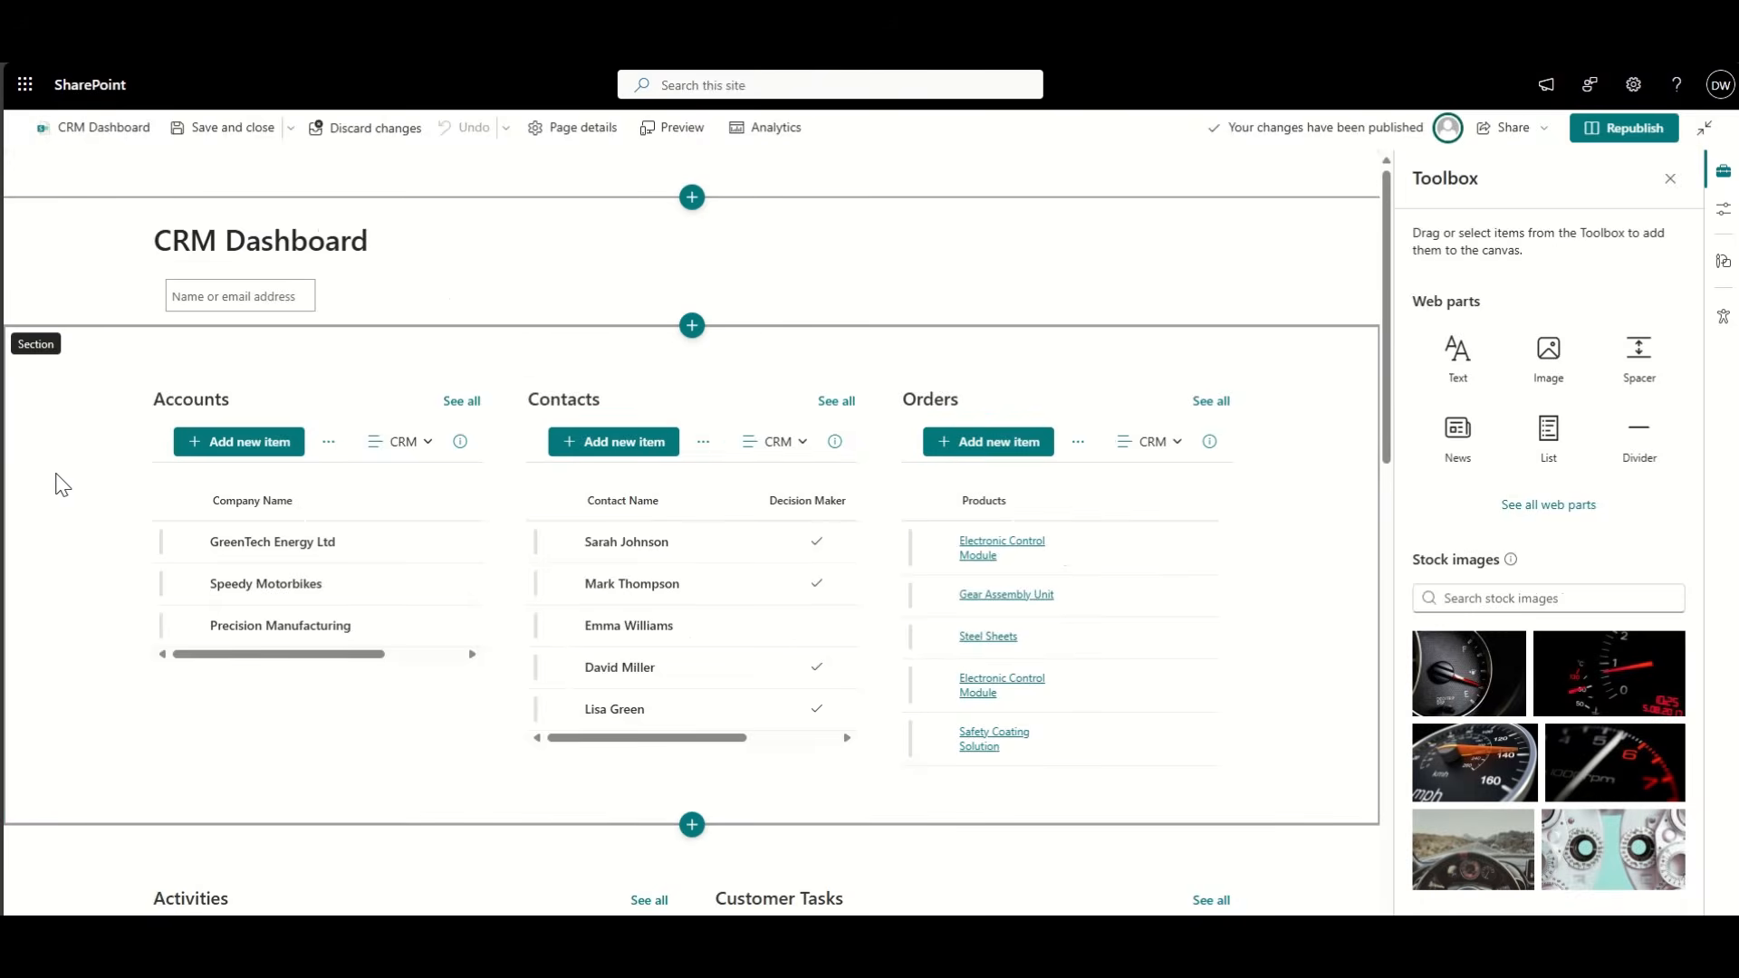
Step: Give the Accounts, Contacts and Orders section Neutral shading and republish the page
right_click(55, 480)
right_click(59, 342)
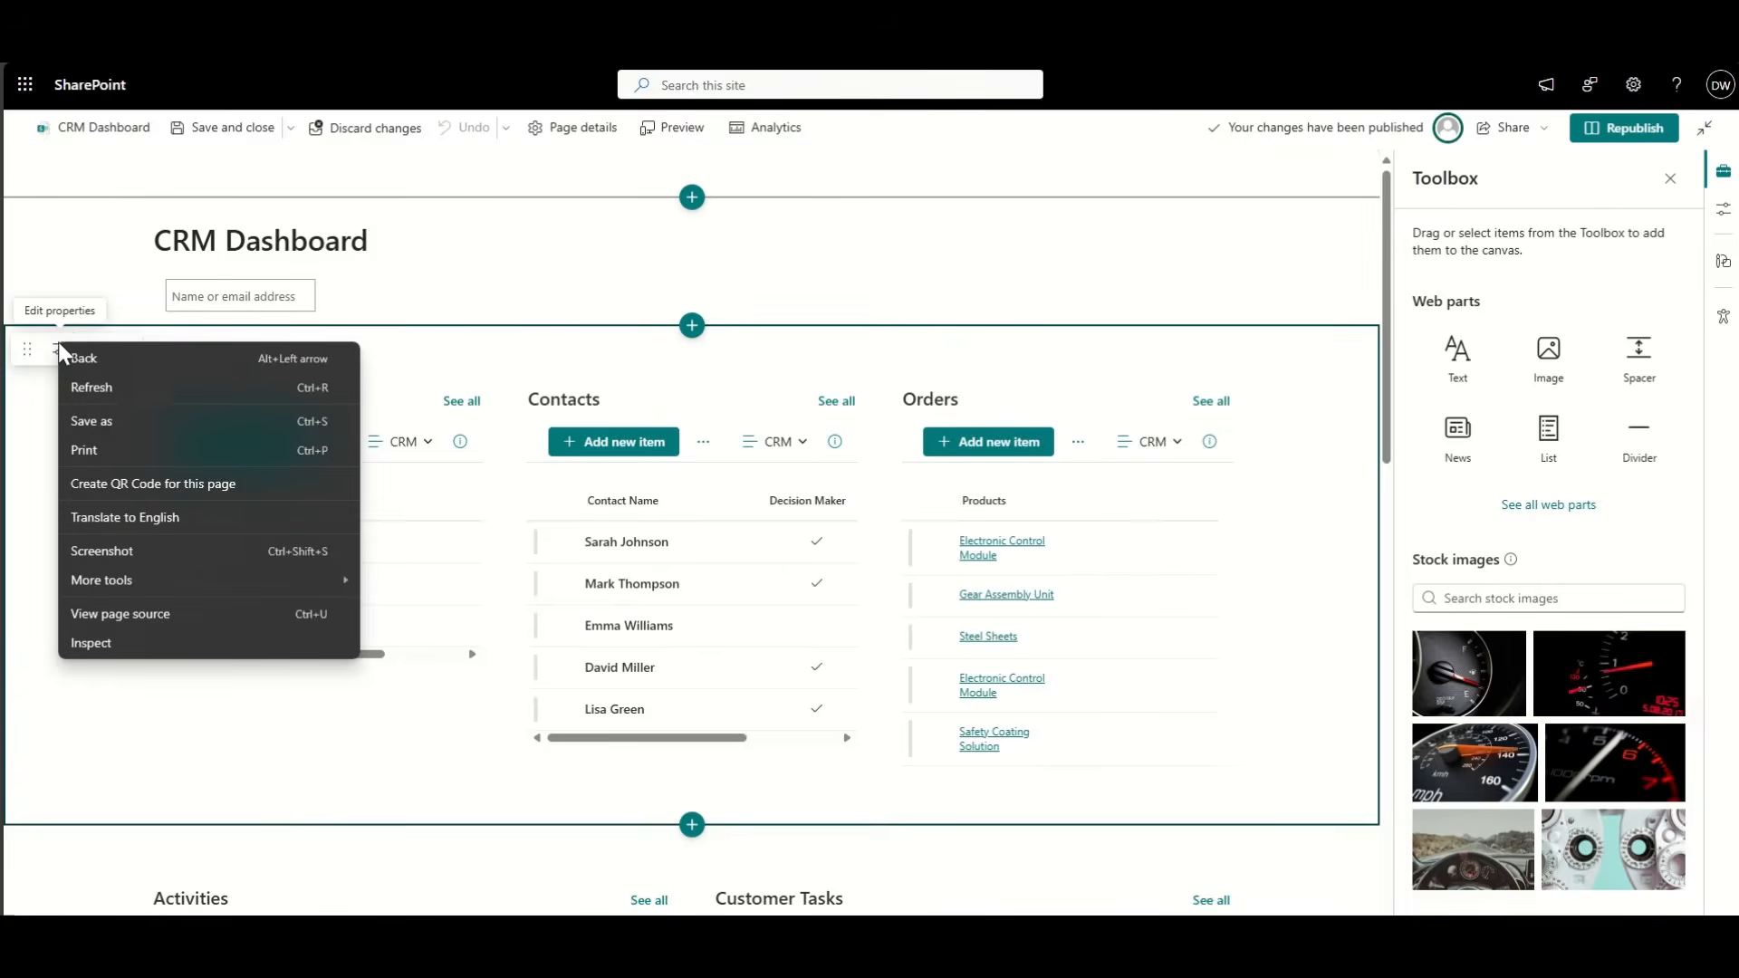
left_click(52, 352)
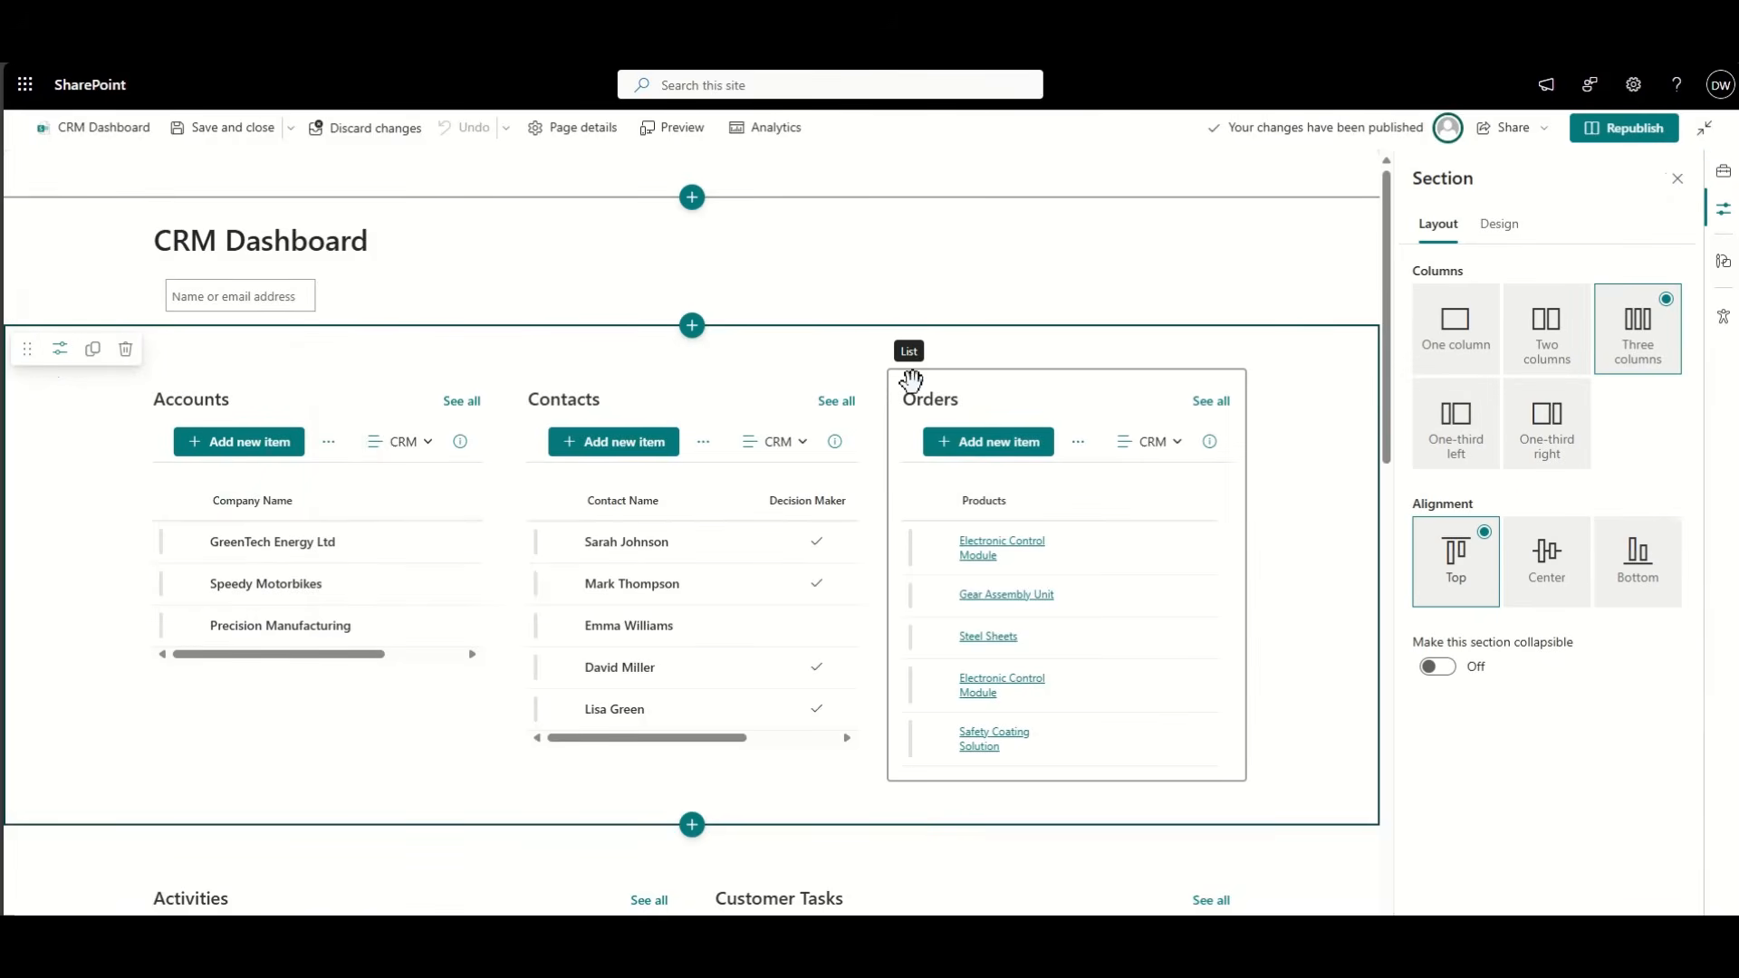
left_click(1513, 232)
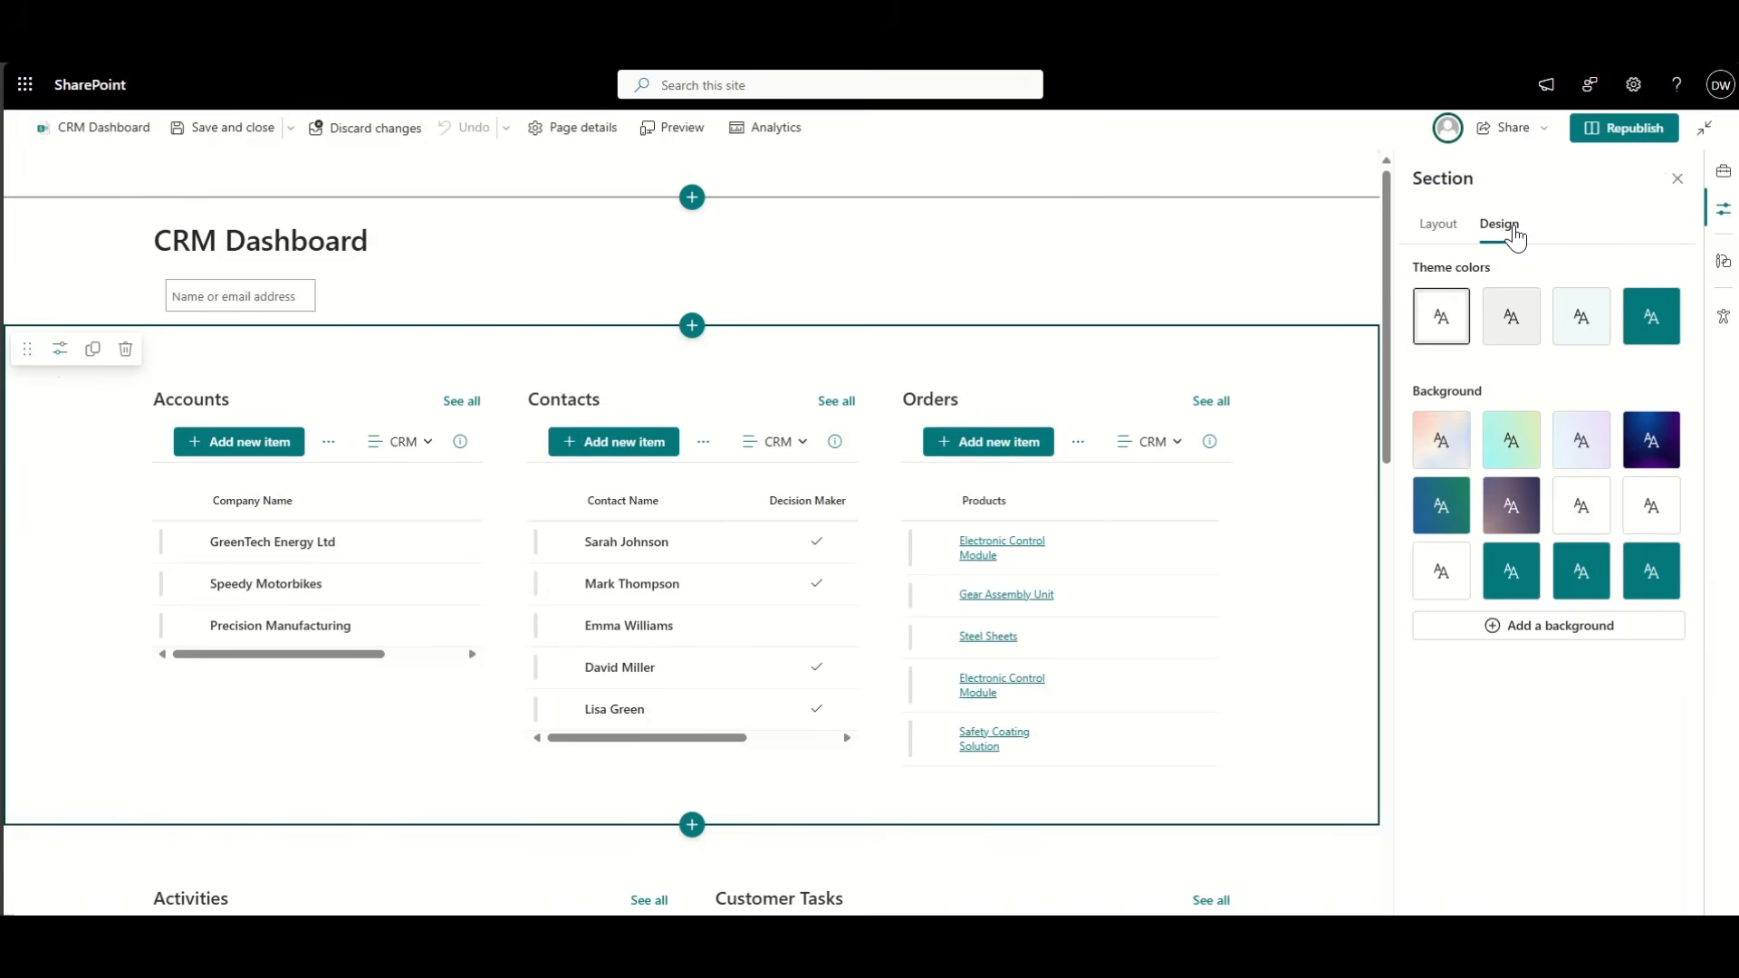
right_click(1495, 510)
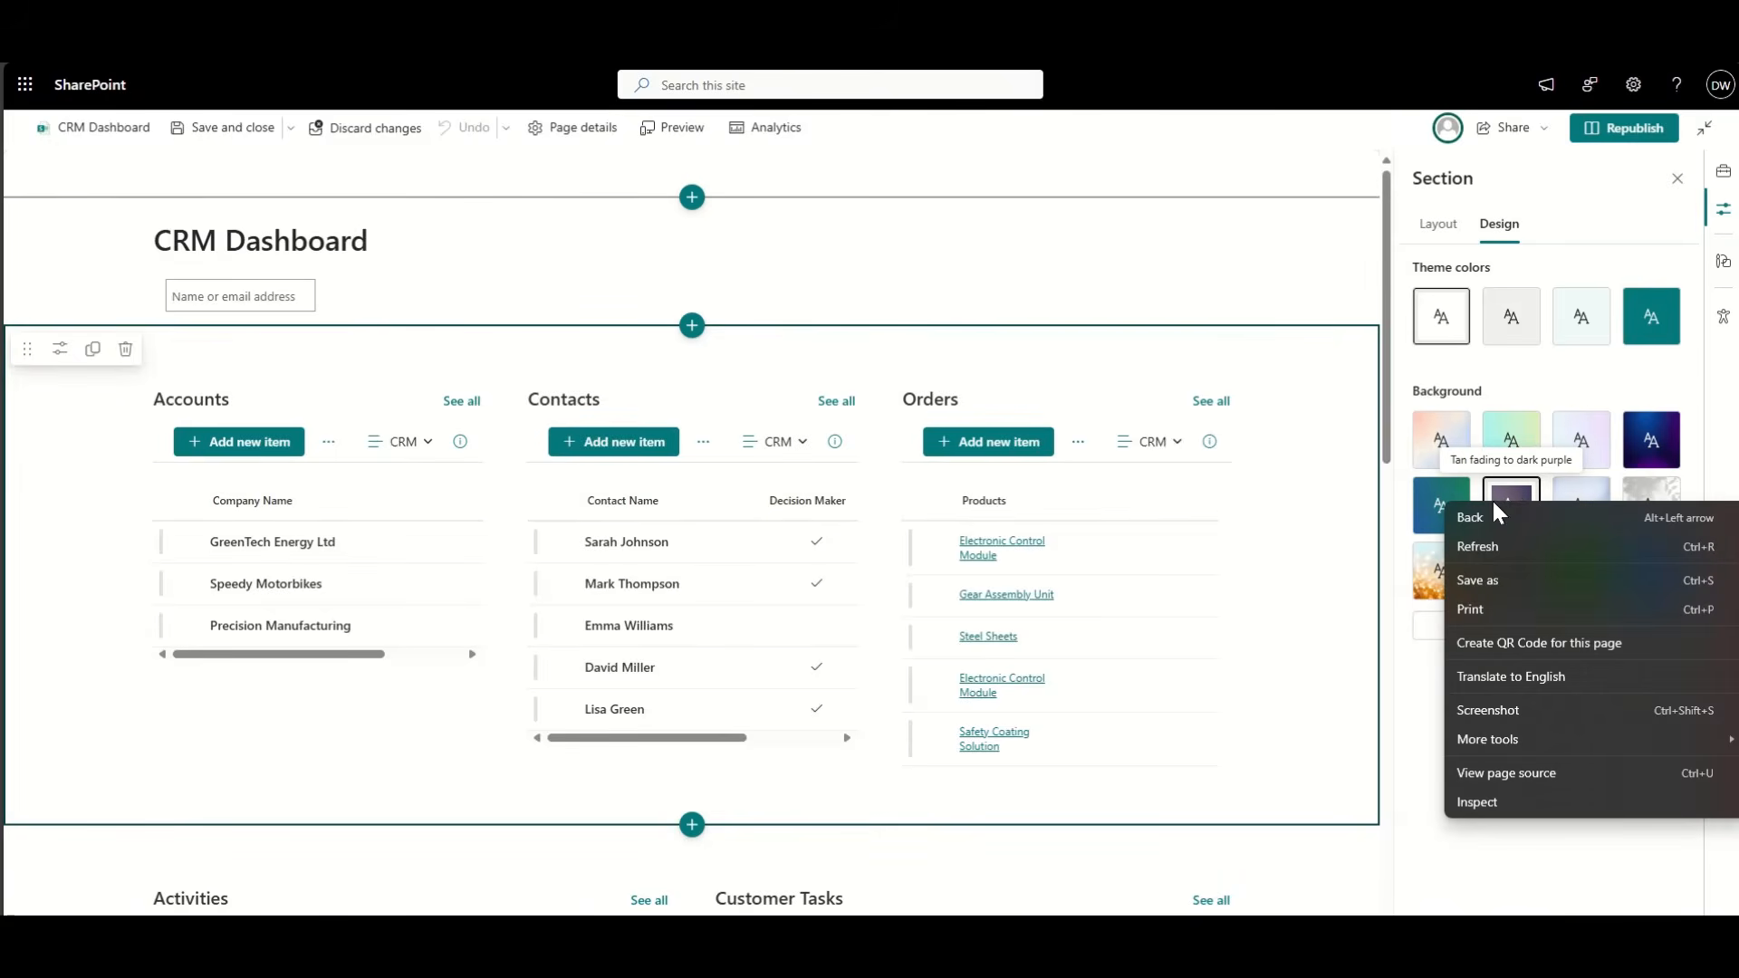
left_click(1504, 505)
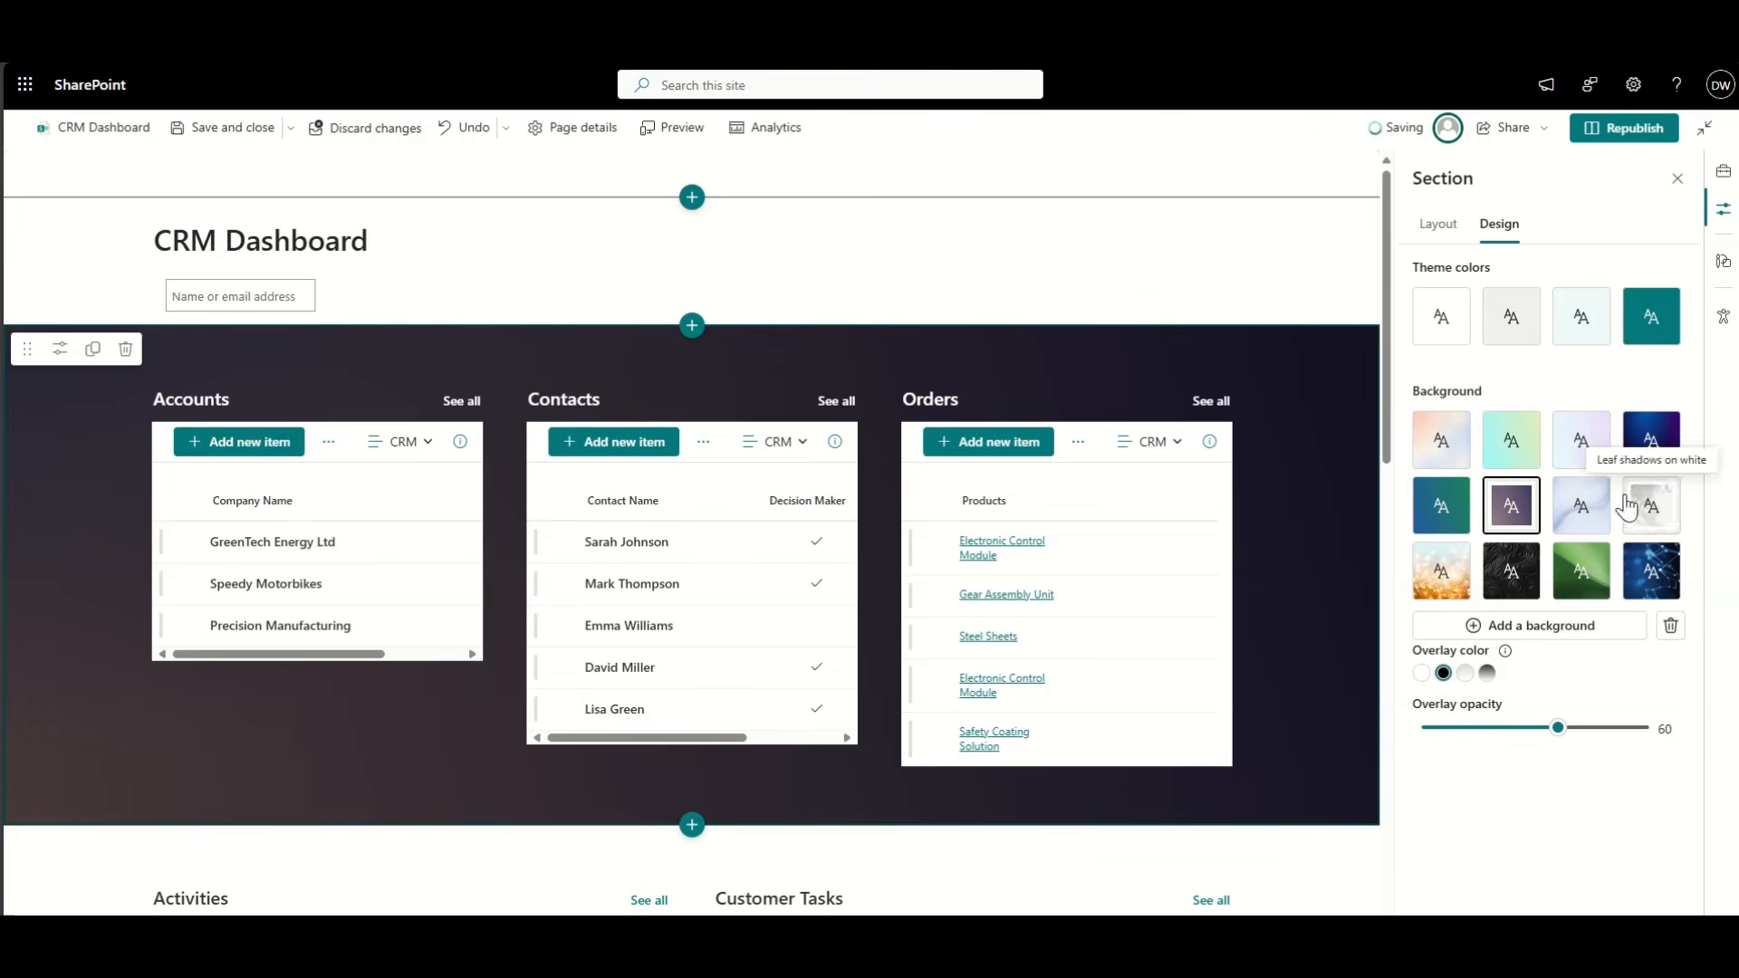
left_click(1507, 344)
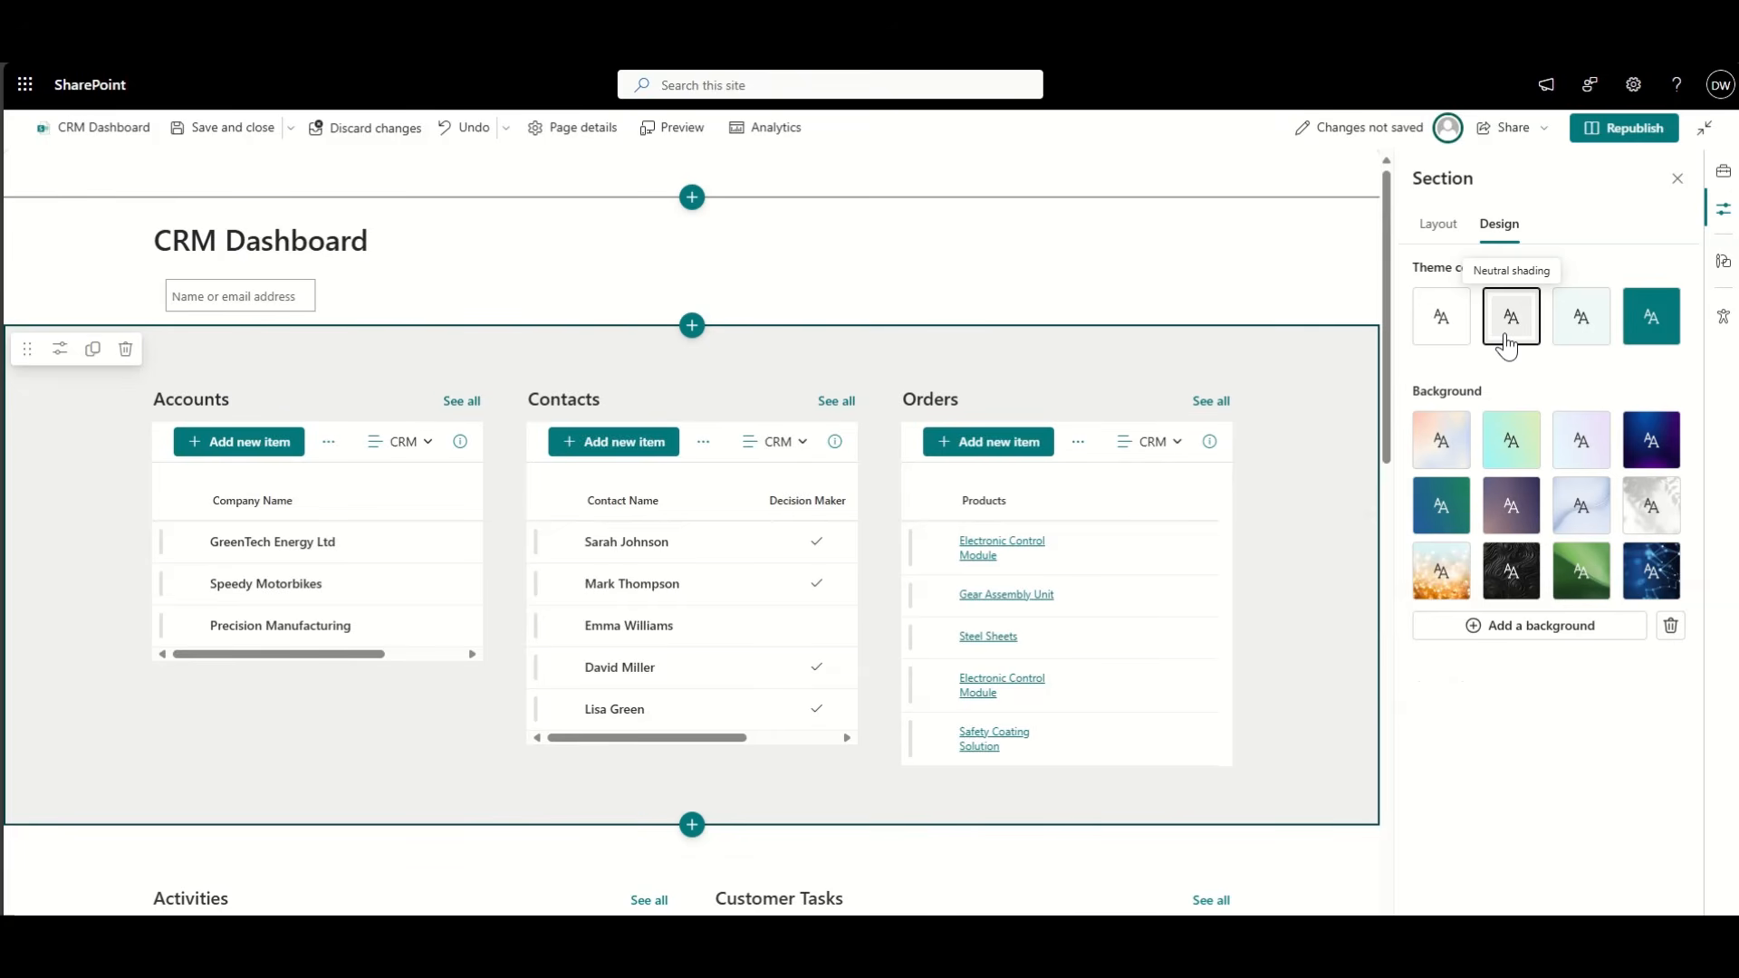
left_click(1601, 136)
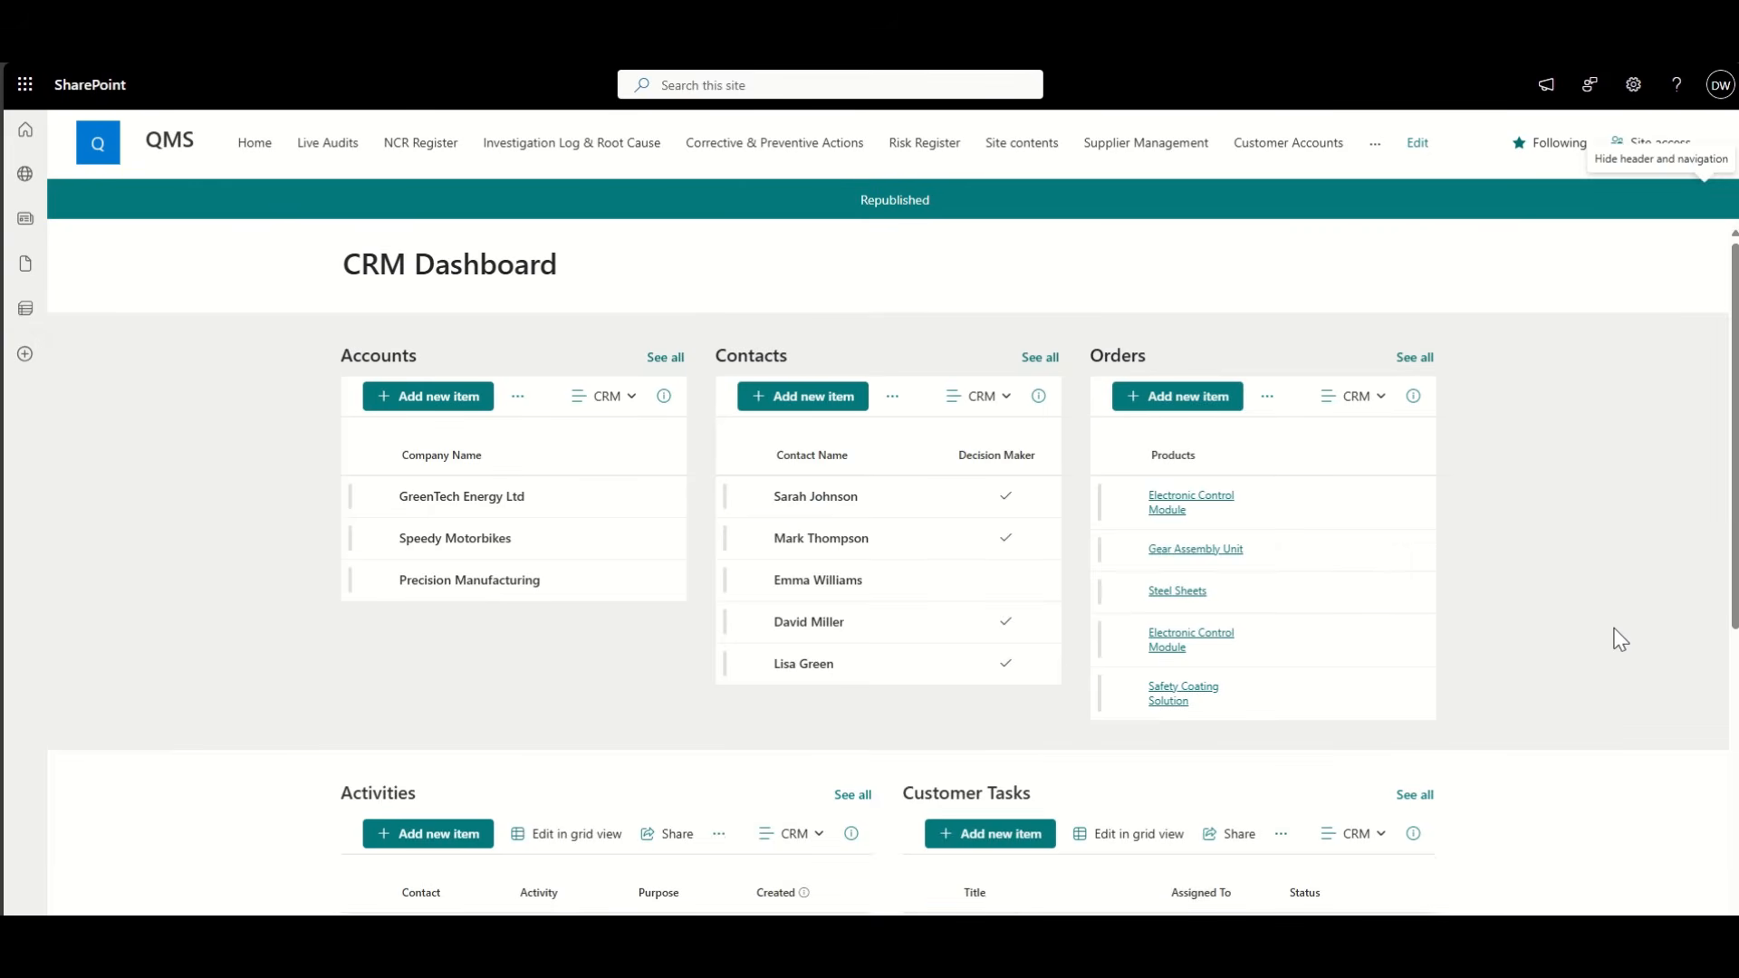
Step: Give the Activities and Customer Tasks section Soft shading and republish
scroll(1617, 638, "down", 5)
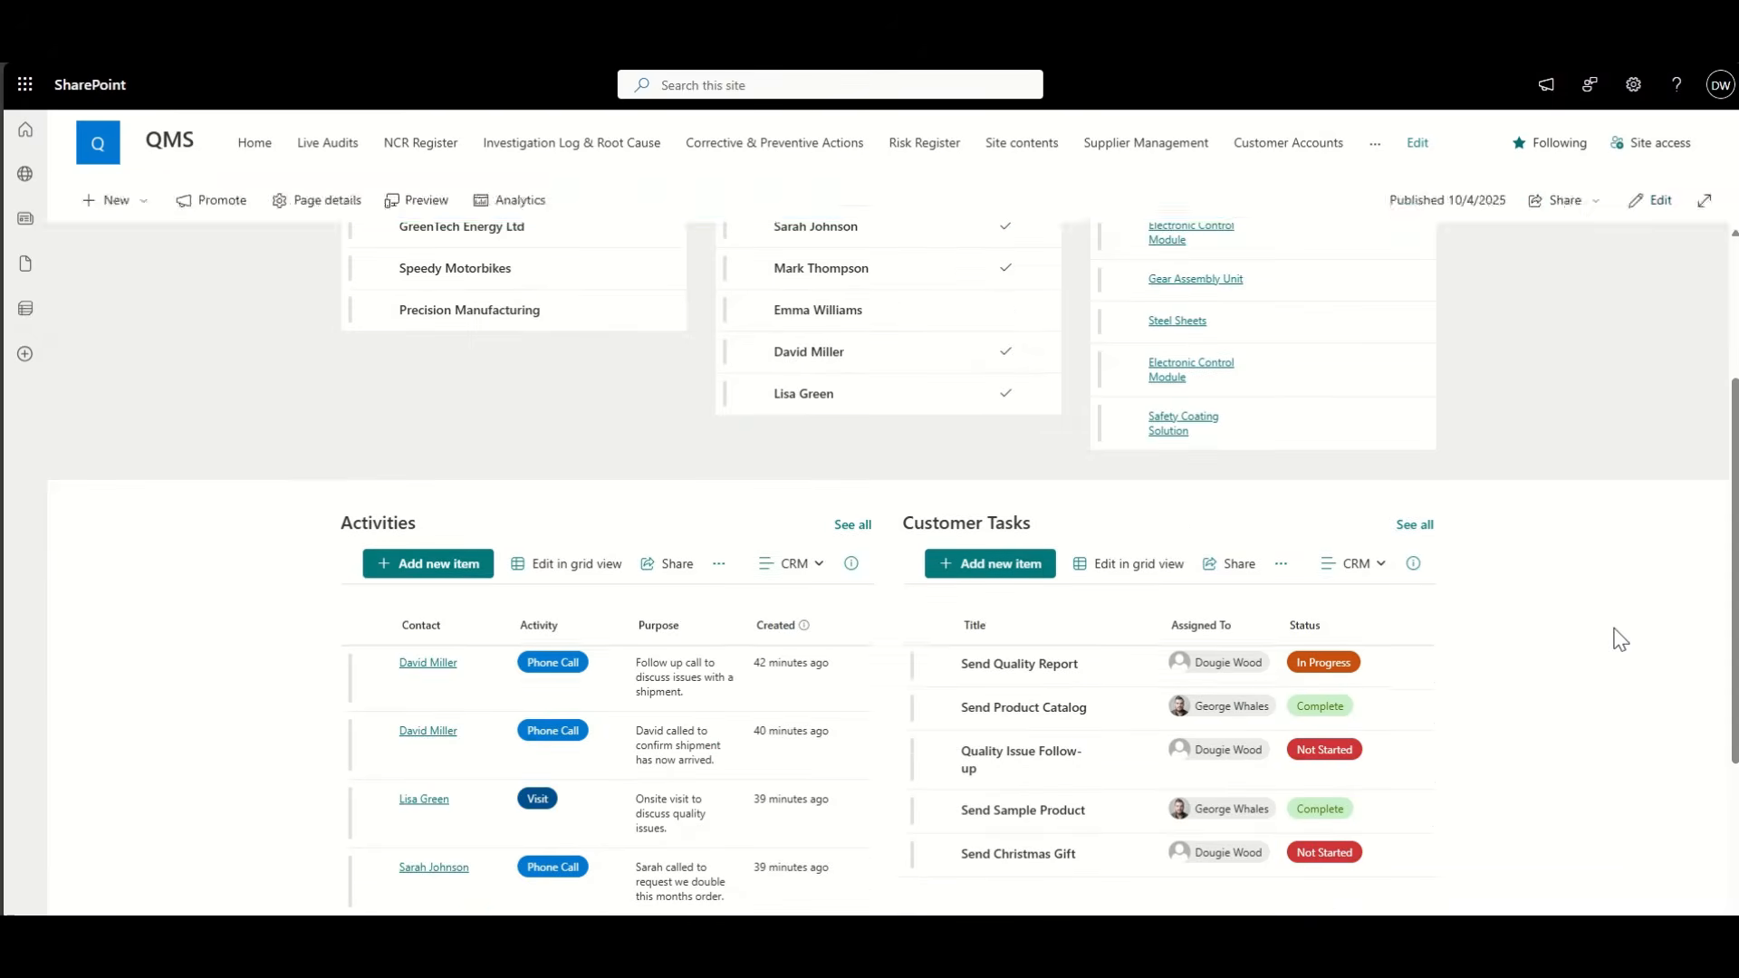
scroll(1631, 588, "up", 5)
left_click(1657, 201)
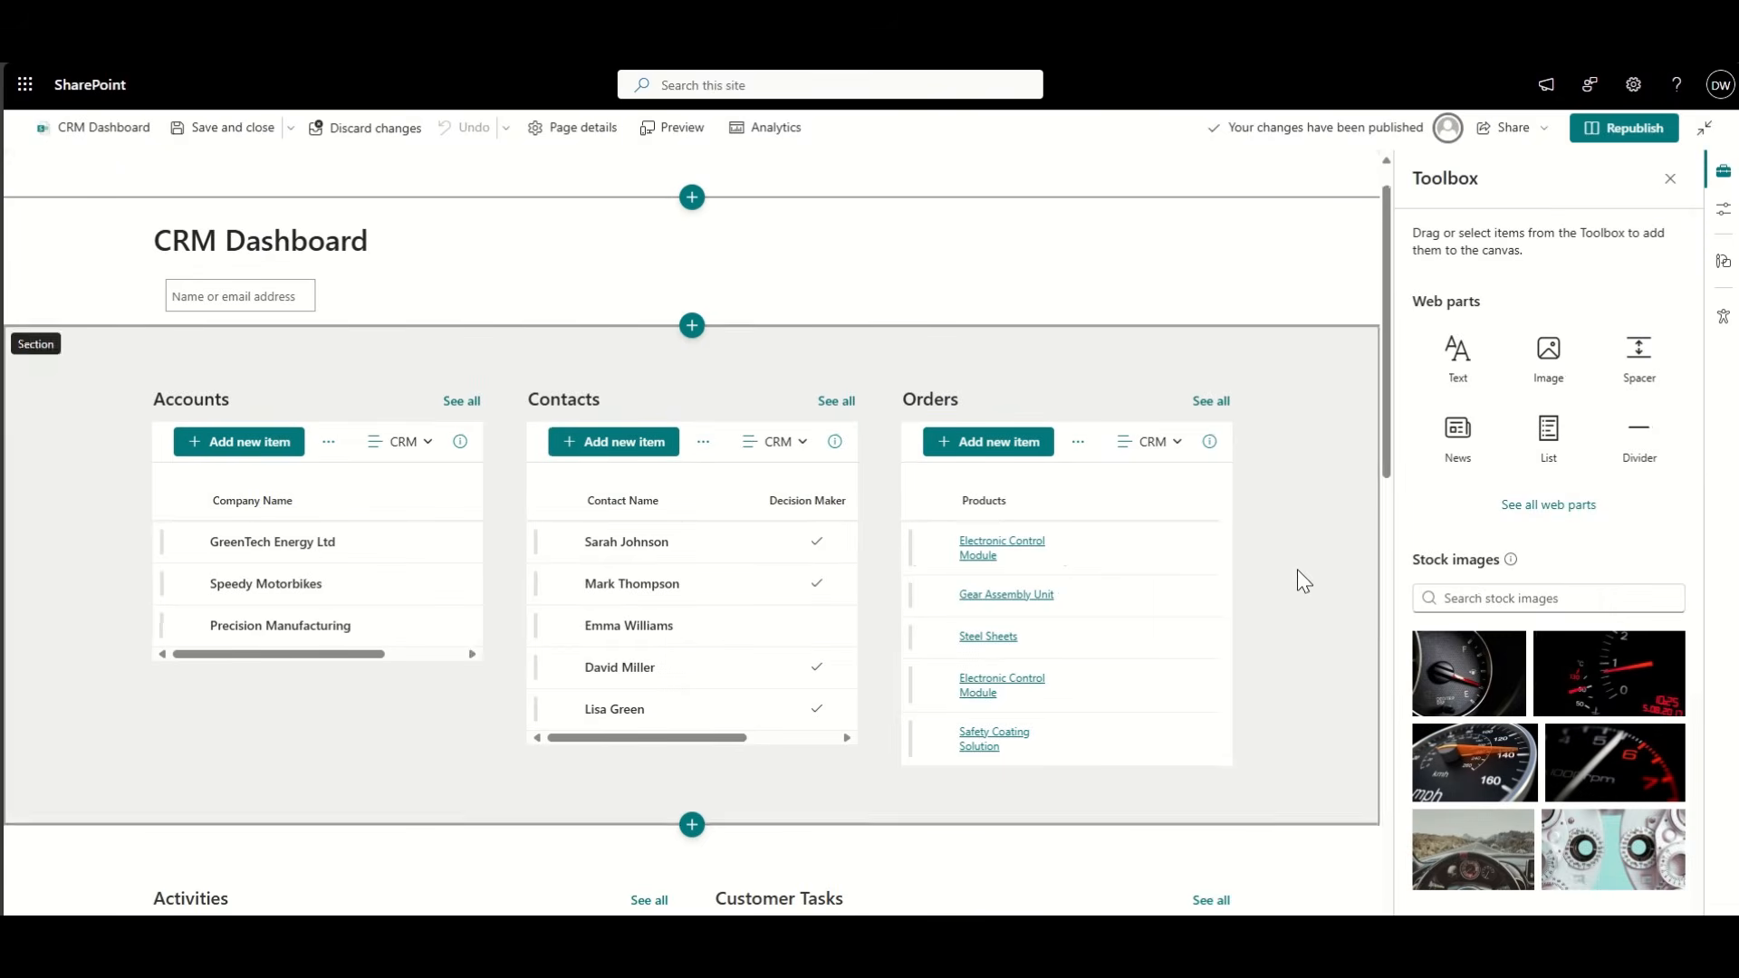
scroll(1298, 569, "down", 5)
right_click(1266, 627)
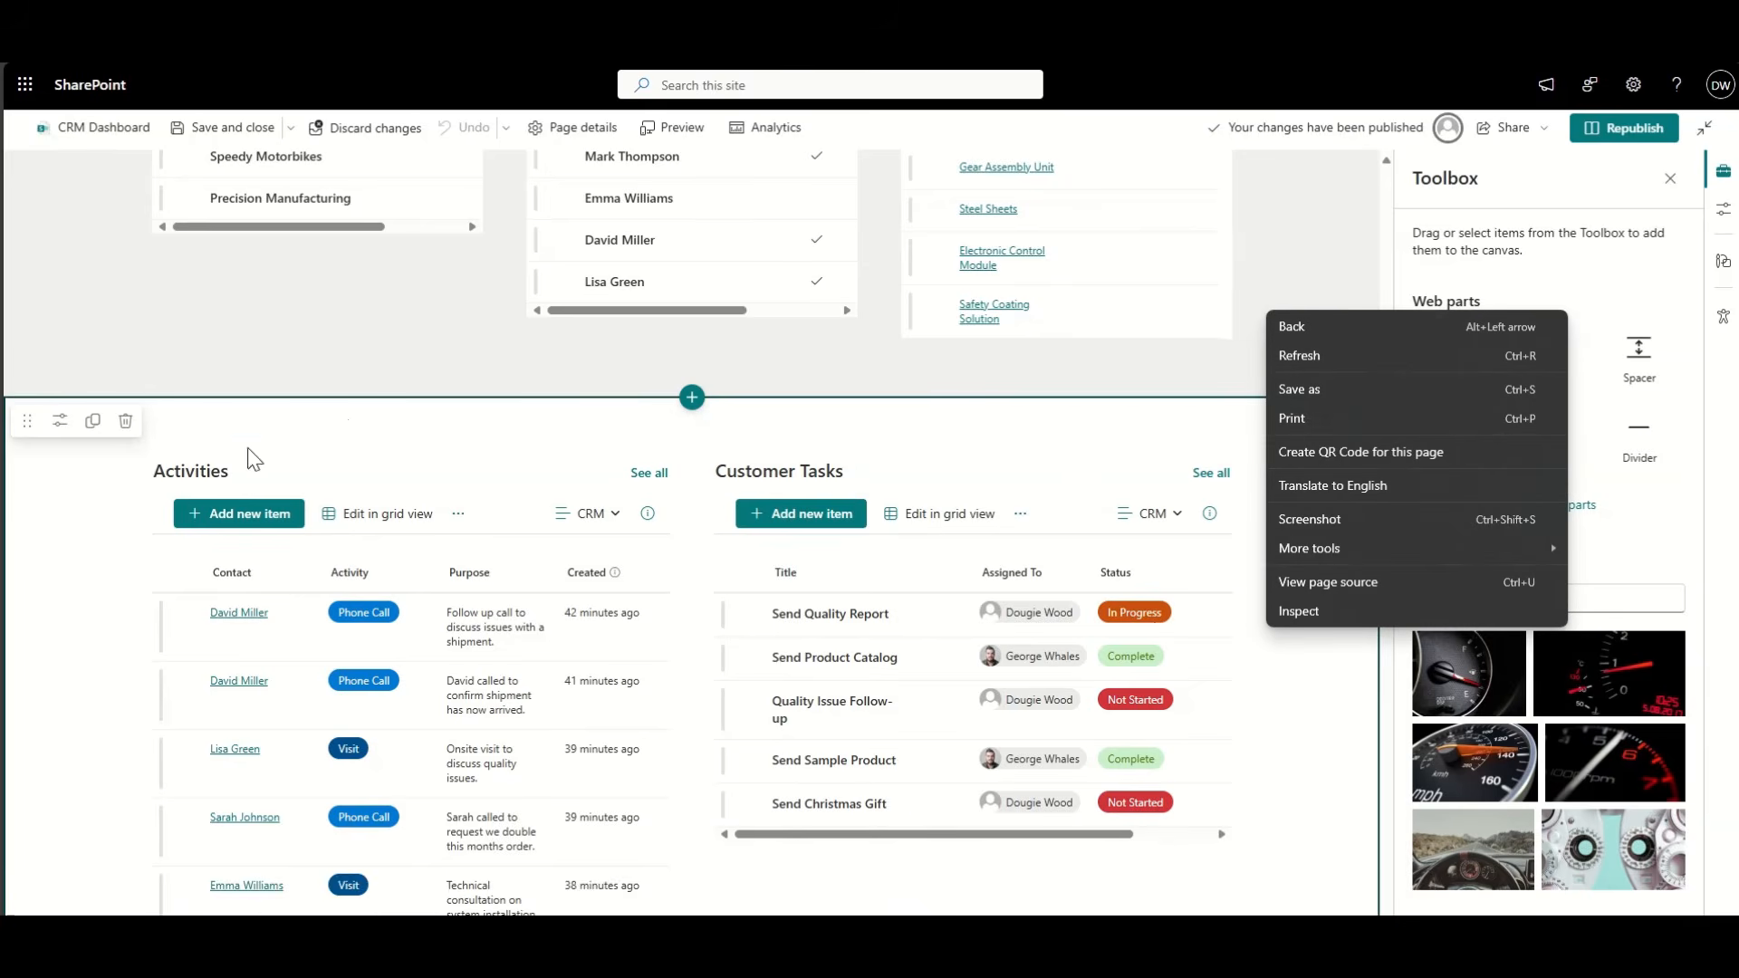
left_click(60, 420)
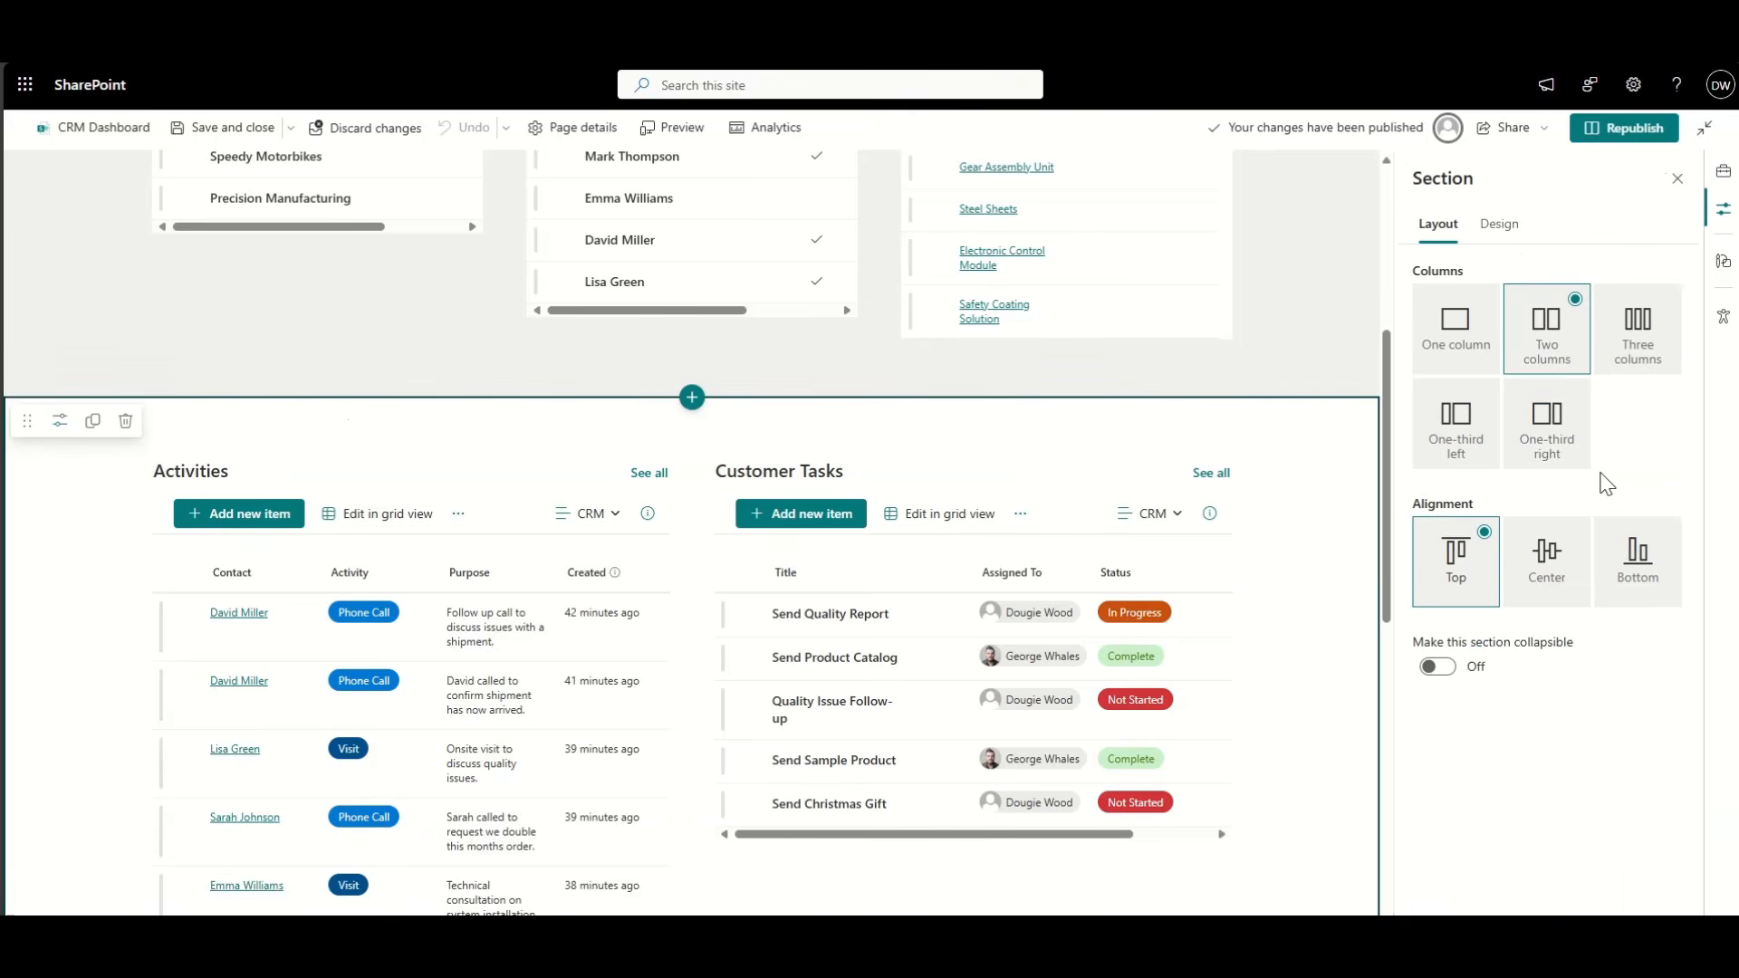
left_click(1502, 229)
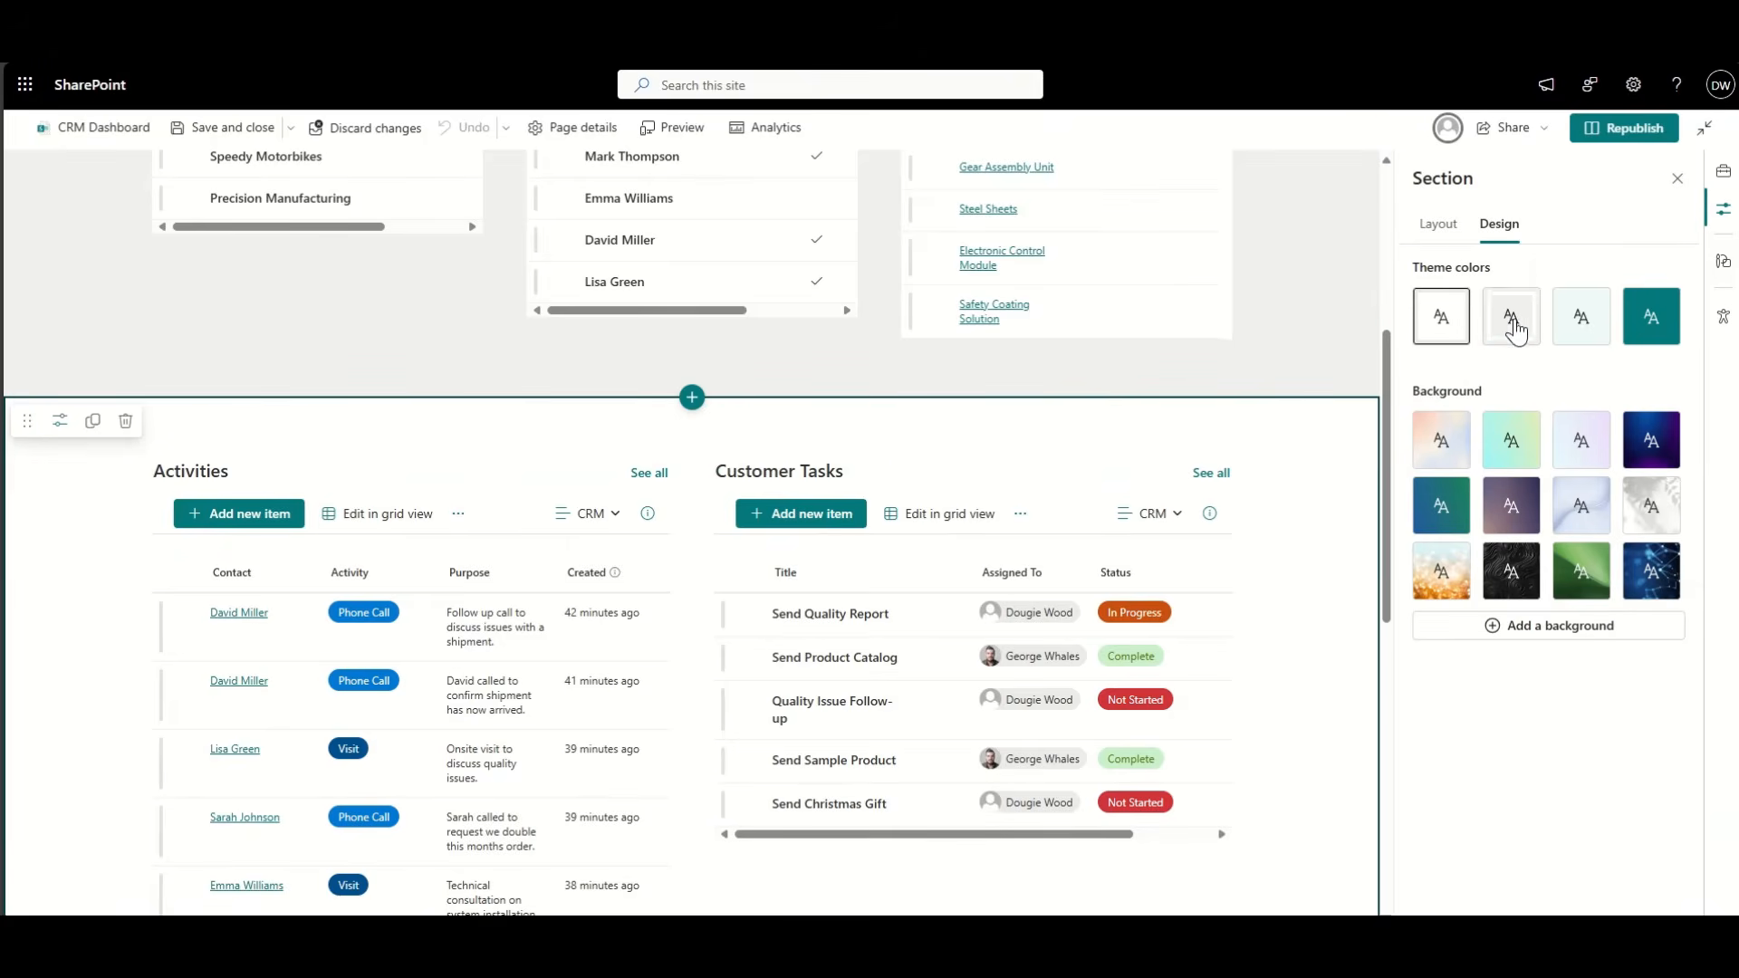
left_click(1602, 331)
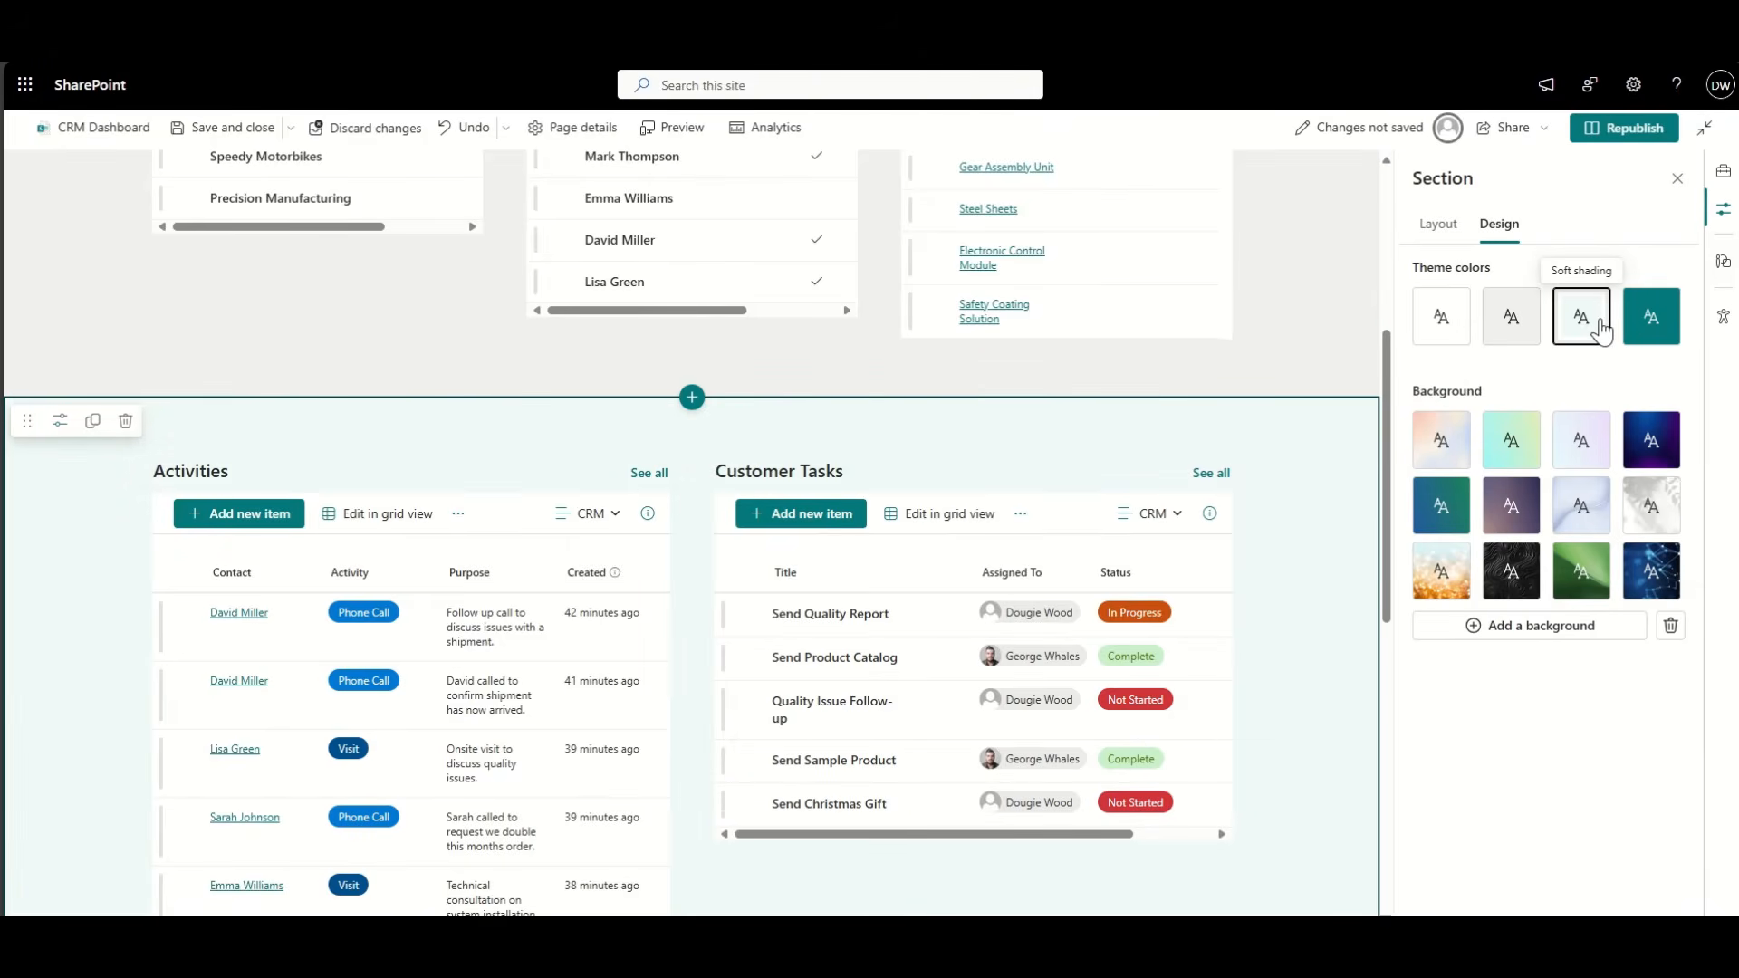
left_click(1614, 130)
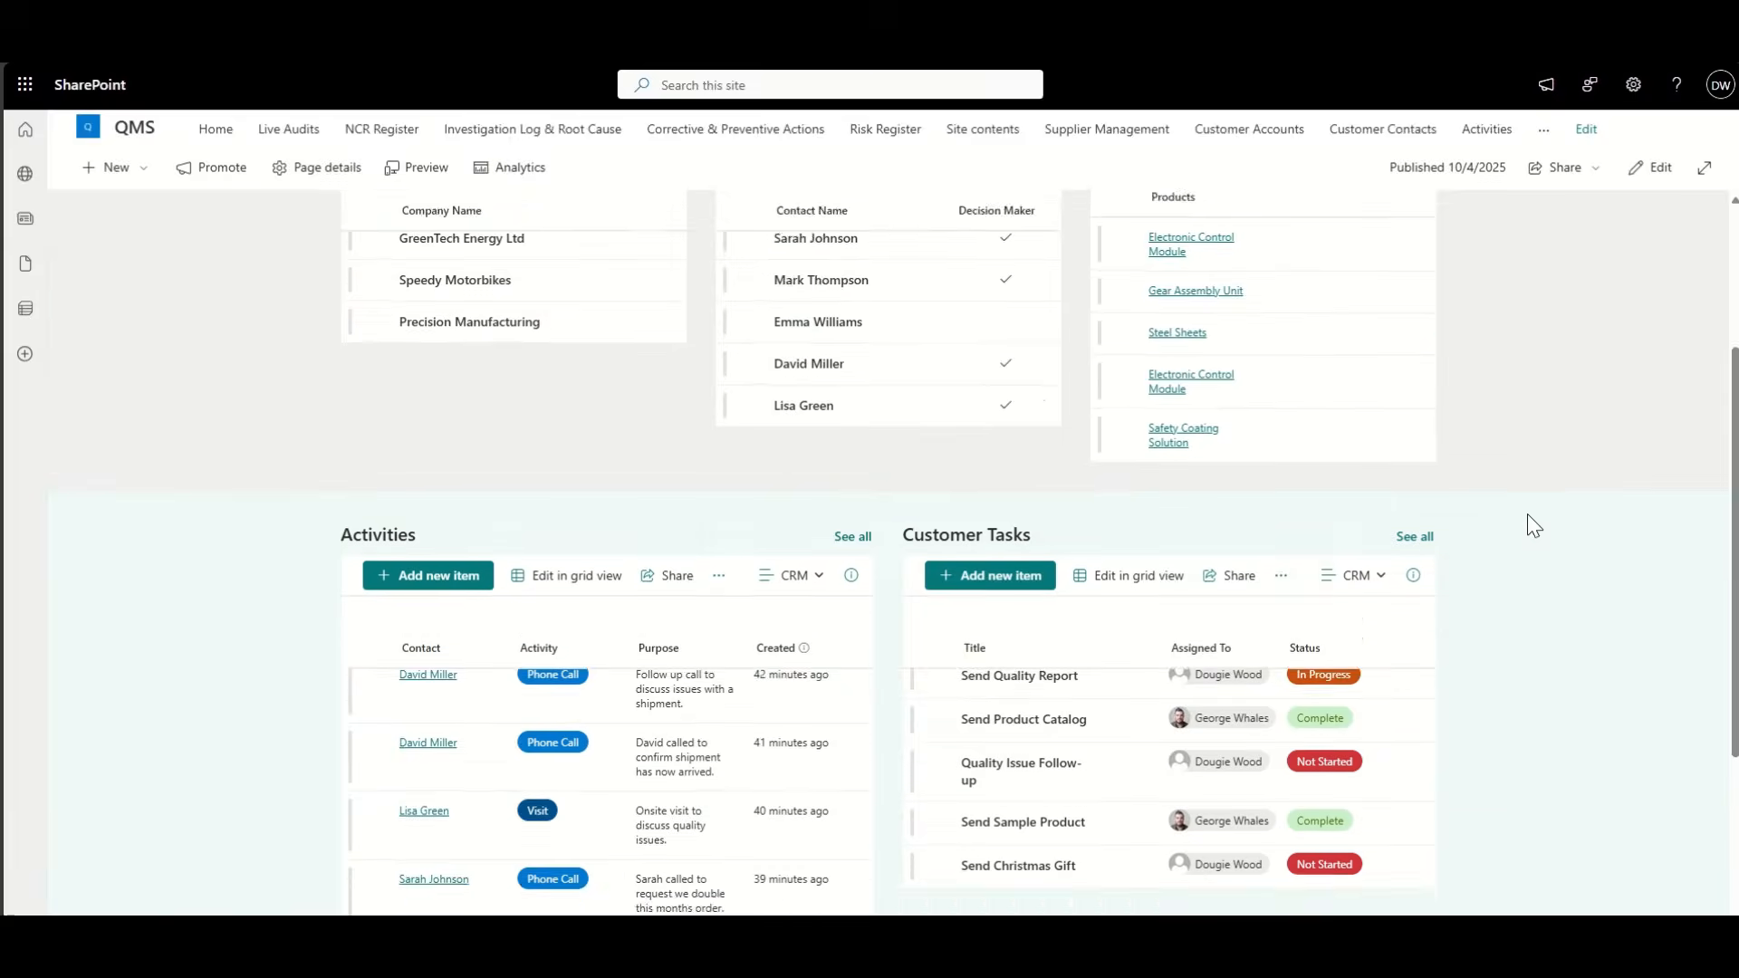
Step: Filter the lists by GreenTech Energy Ltd, then Speedy Motorbikes, then clear the account filter
scroll(1527, 514, "up", 3)
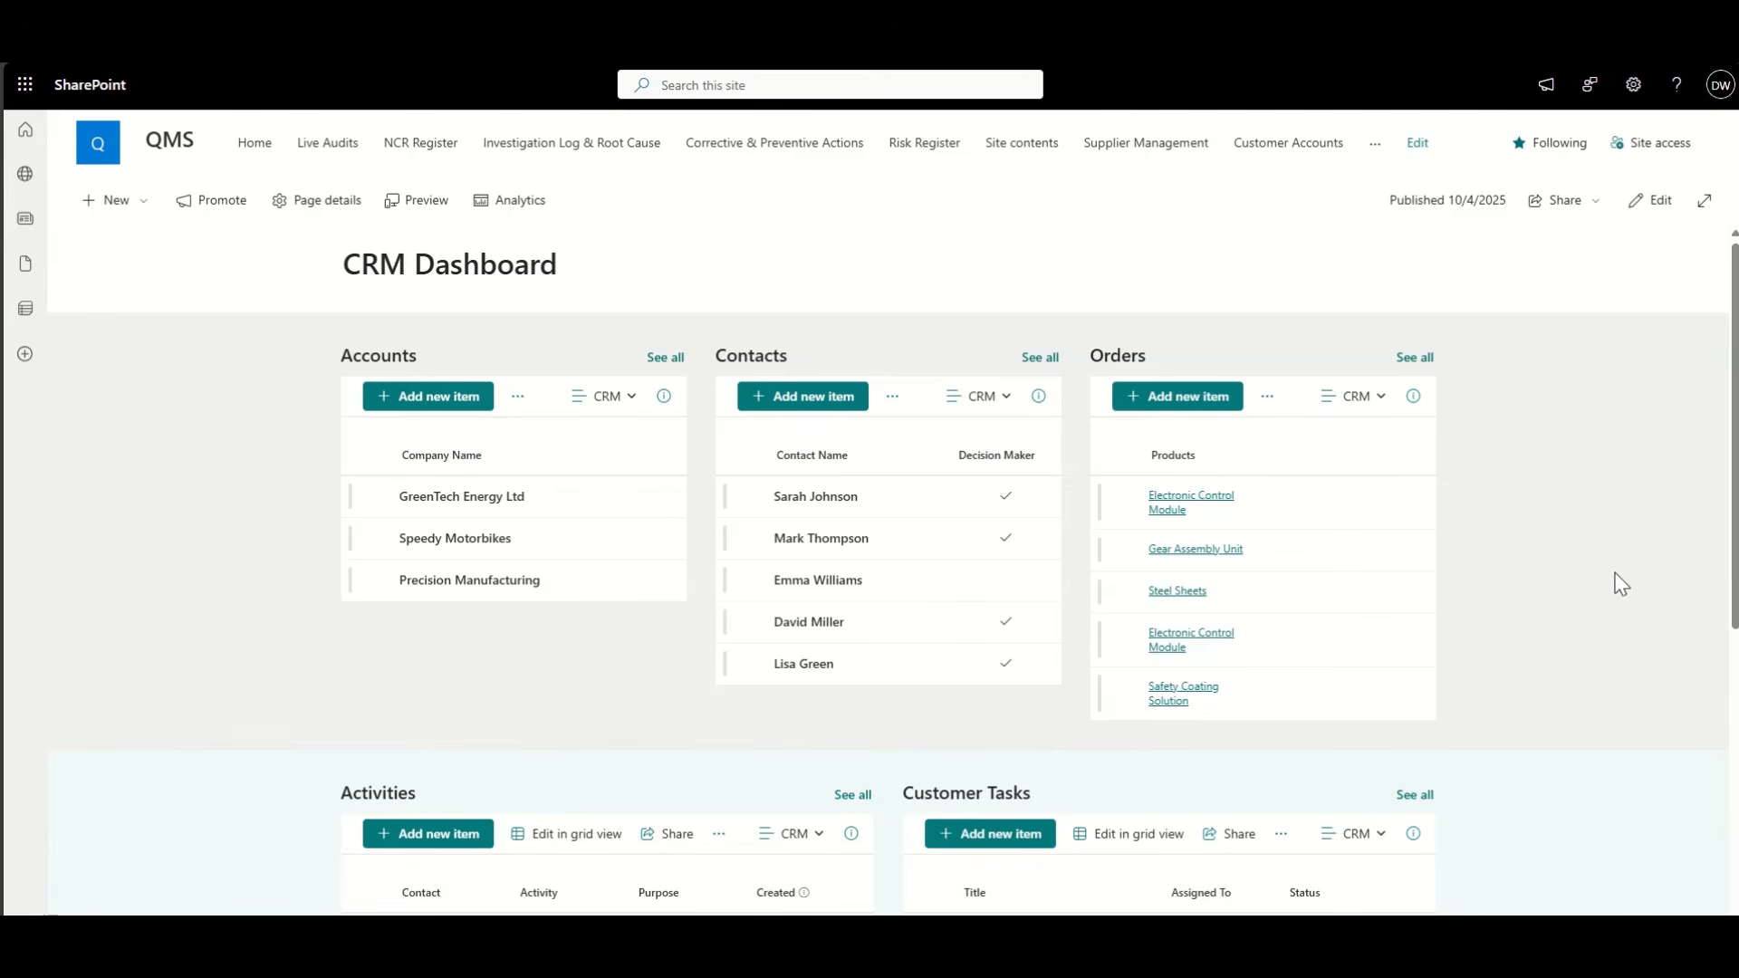
left_click(376, 501)
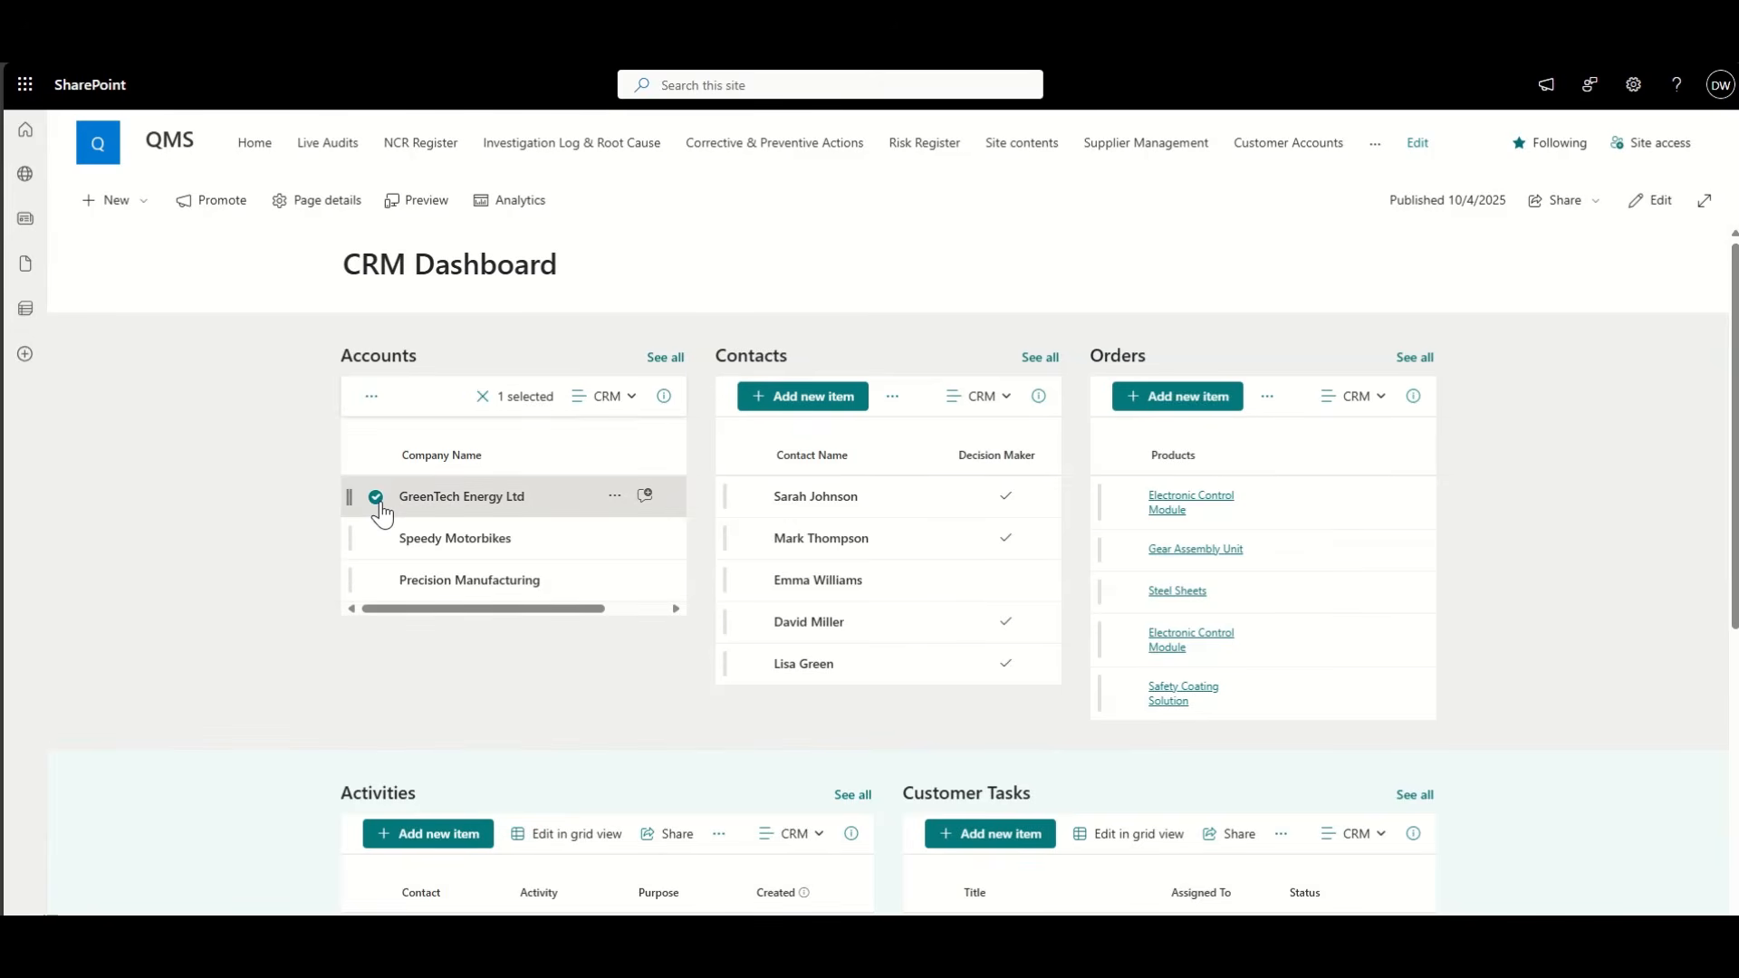
scroll(207, 536, "down", 2)
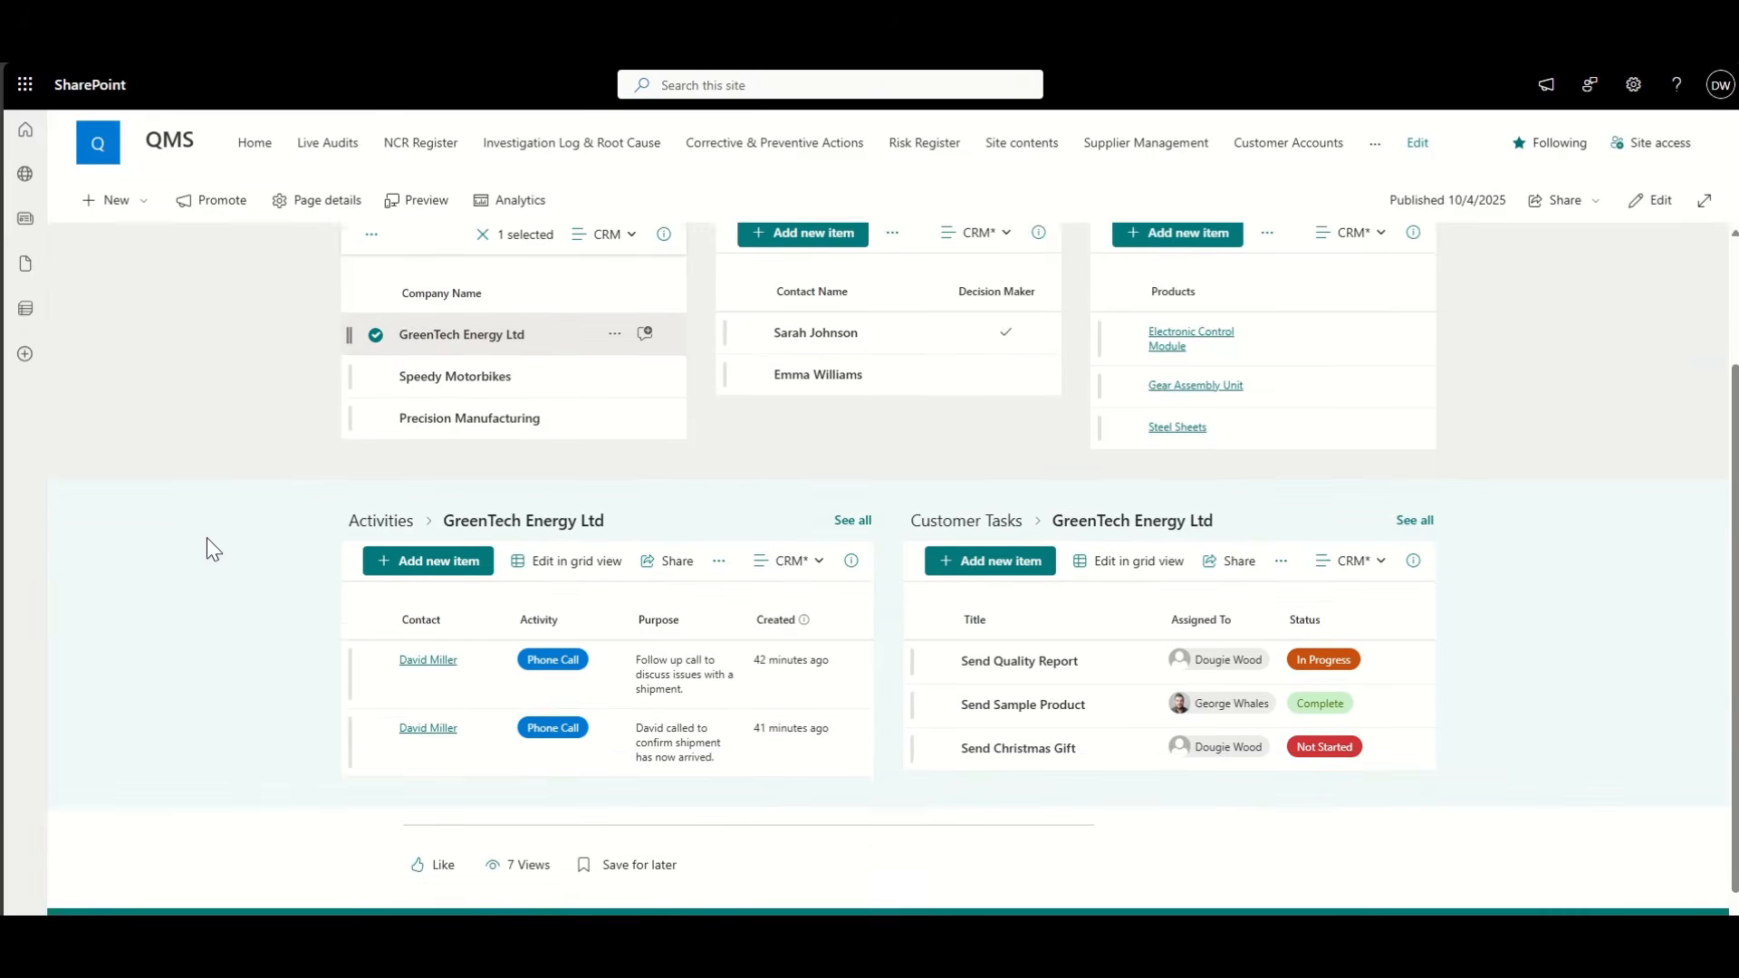
scroll(208, 547, "up", 1)
left_click(377, 444)
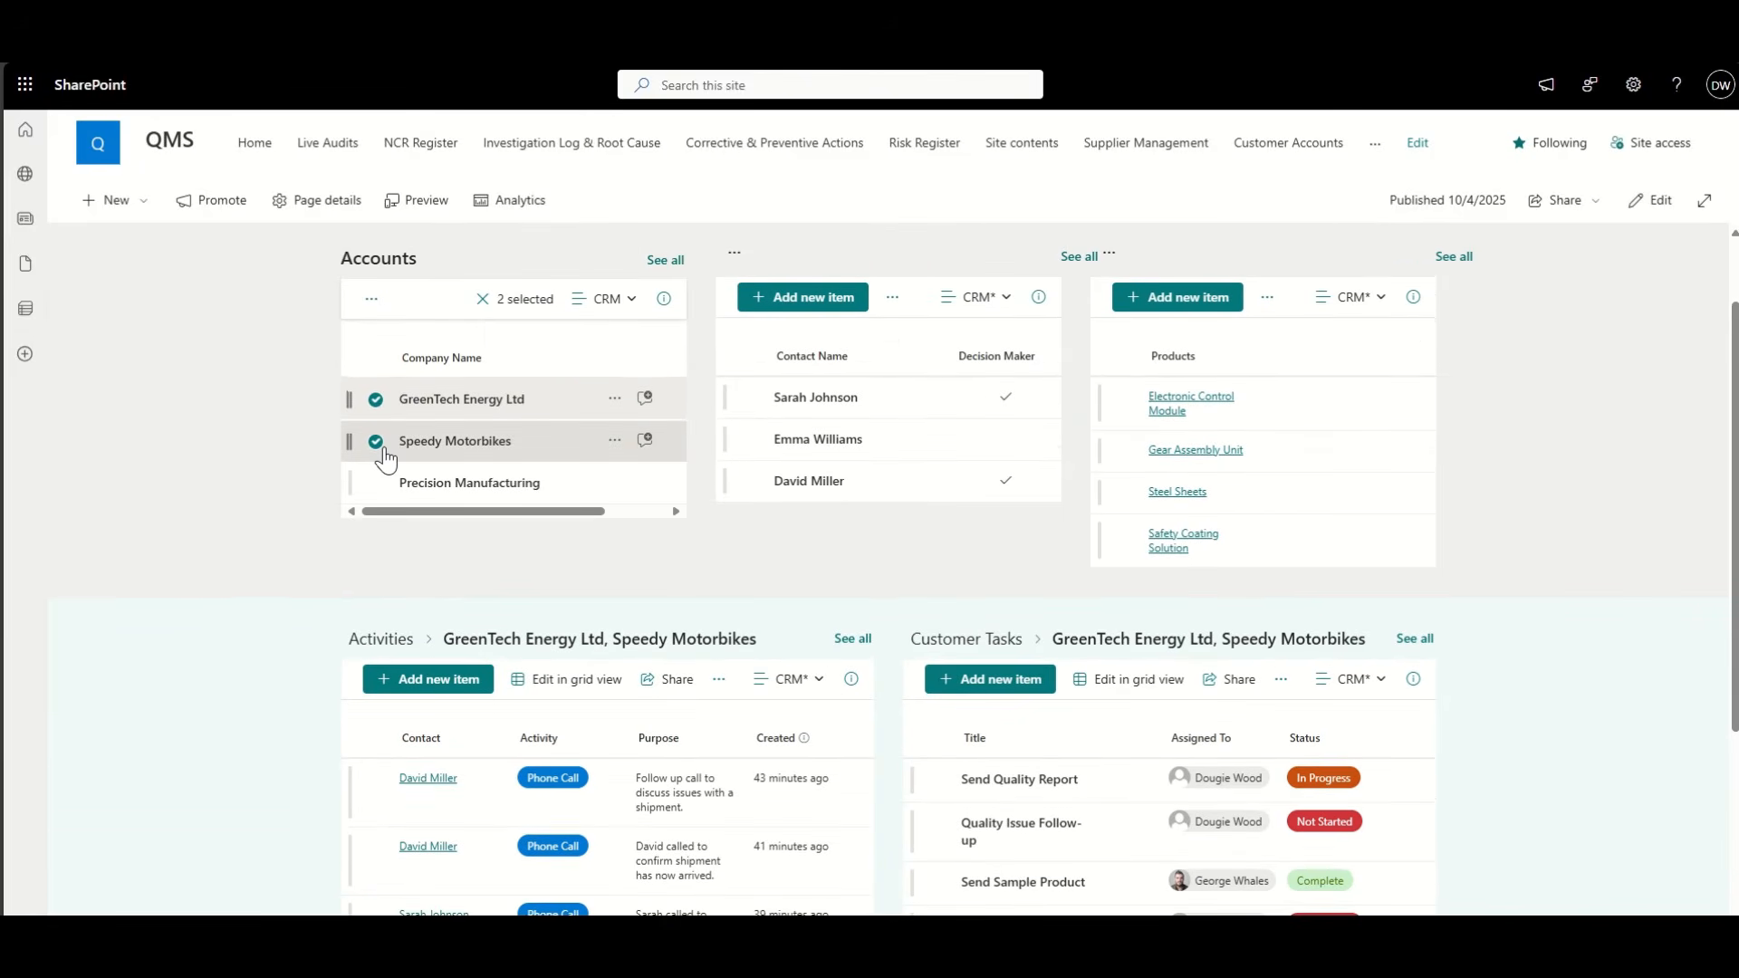
left_click(376, 399)
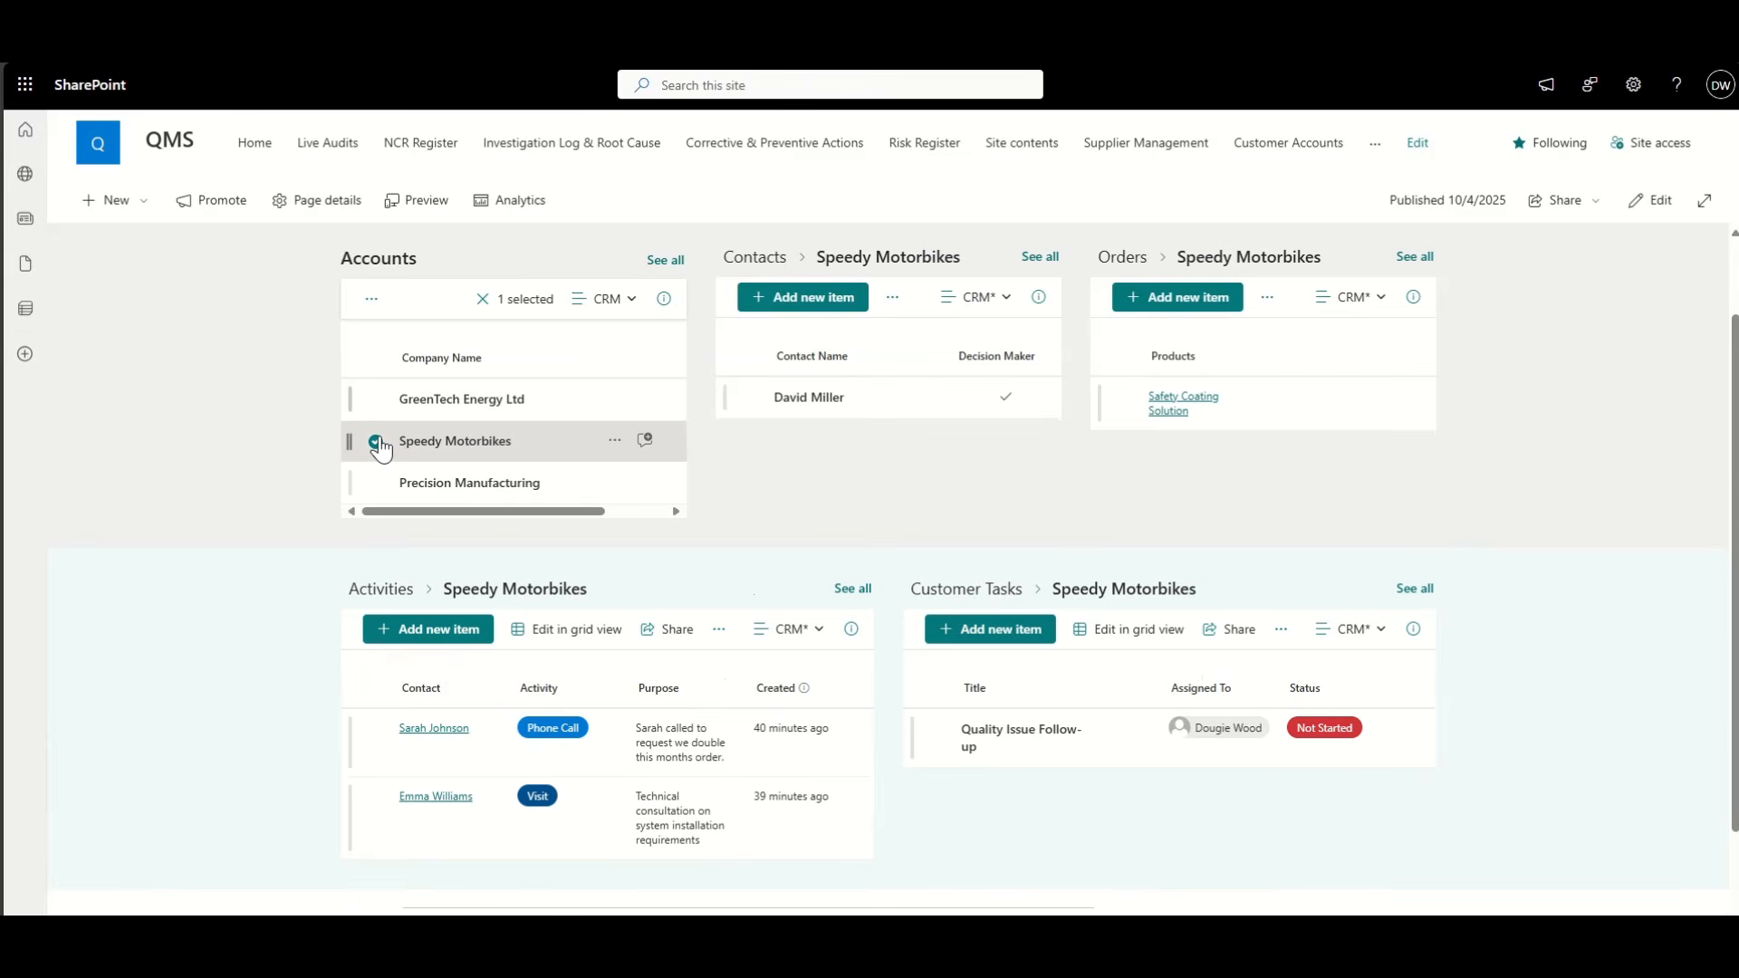
left_click(377, 444)
scroll(234, 444, "up", 1)
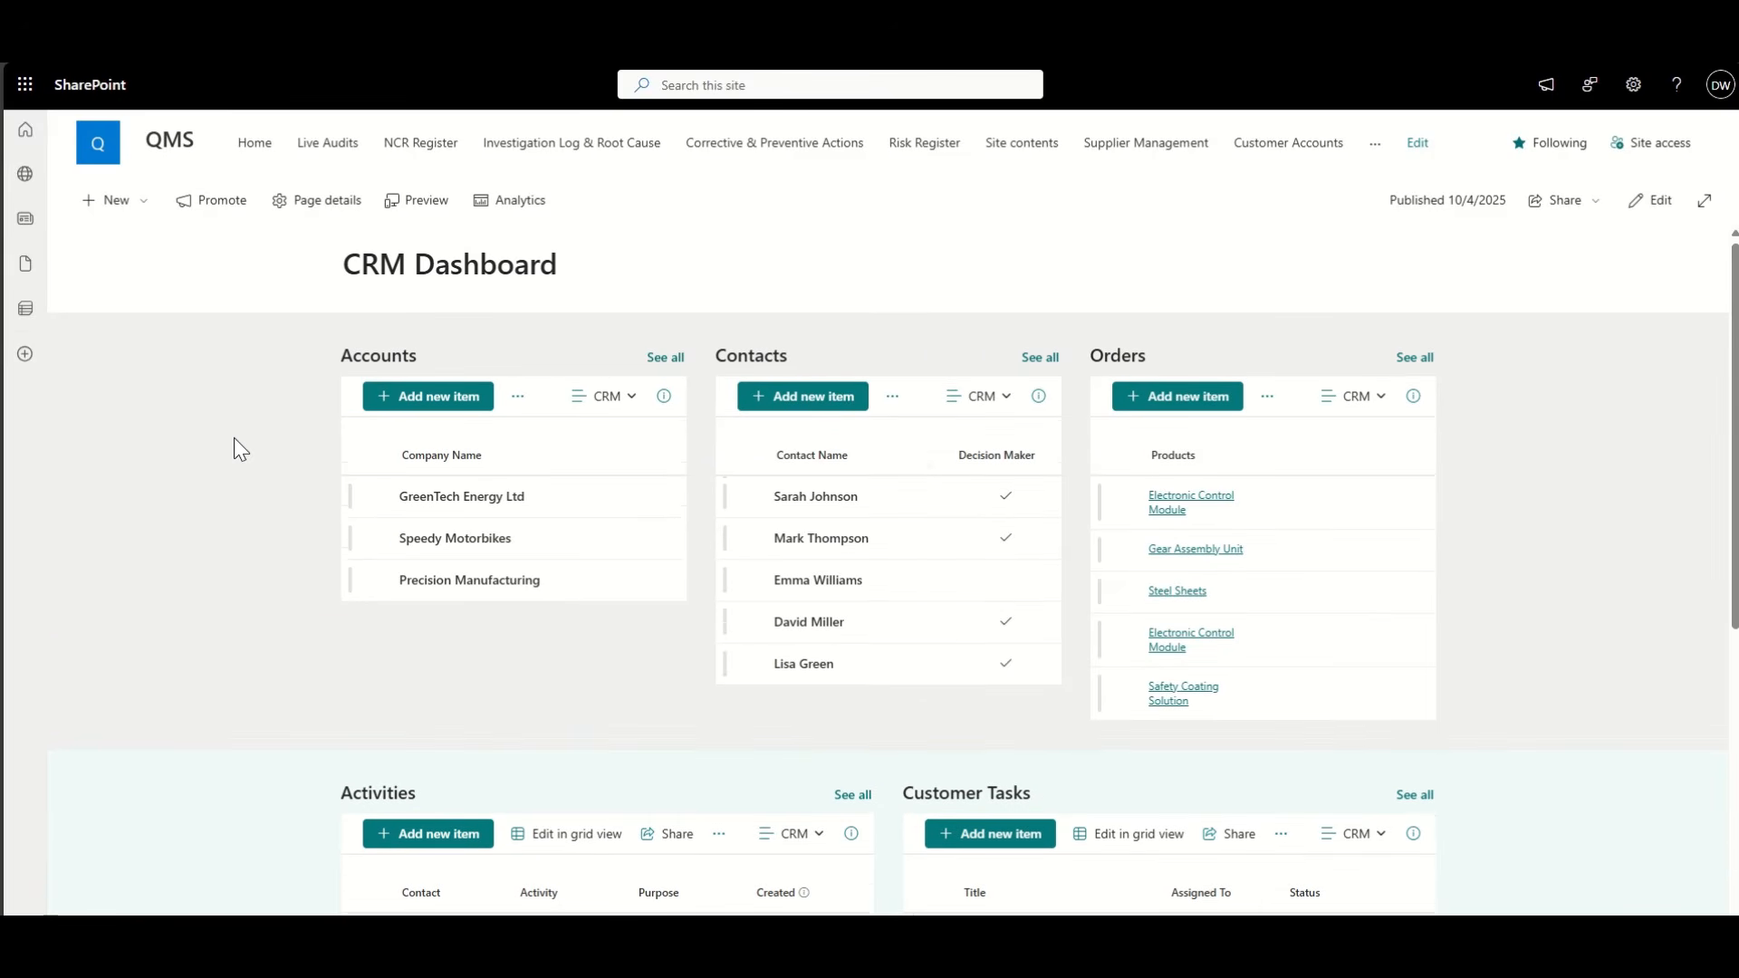